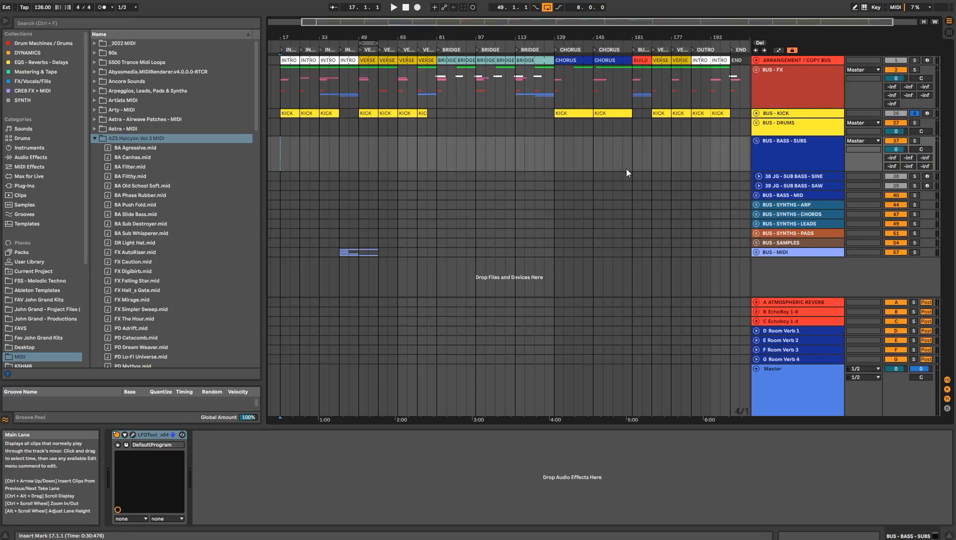
- Fold the BUS - BASS - SUBS group and examine the effect chains on return tracks A through G
{"action": "key", "text": "Left"}
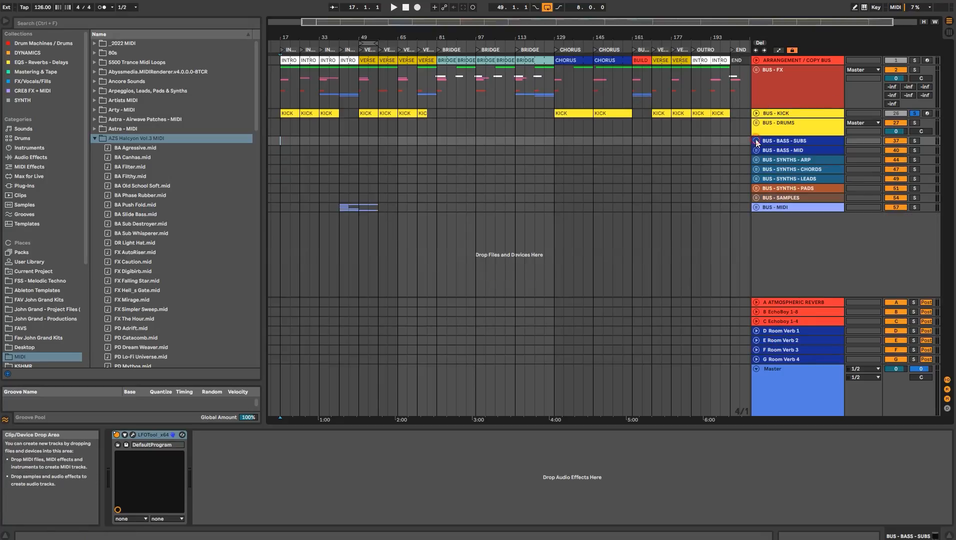
{"action": "left_click", "coordinate": [793, 301]}
{"action": "left_click", "coordinate": [795, 314]}
{"action": "left_click", "coordinate": [795, 322]}
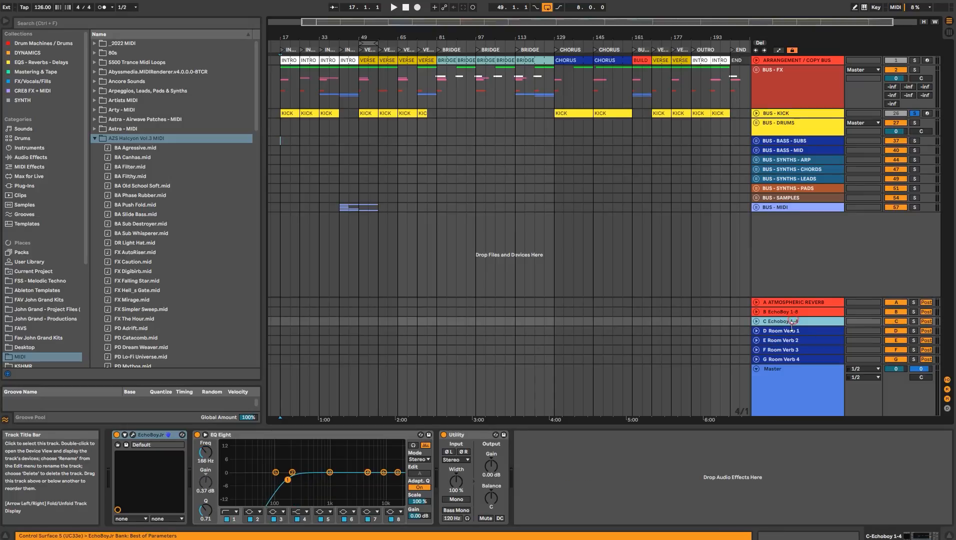
{"action": "left_click", "coordinate": [792, 330]}
{"action": "left_click", "coordinate": [786, 349]}
{"action": "left_click", "coordinate": [784, 359]}
{"action": "left_click", "coordinate": [792, 331]}
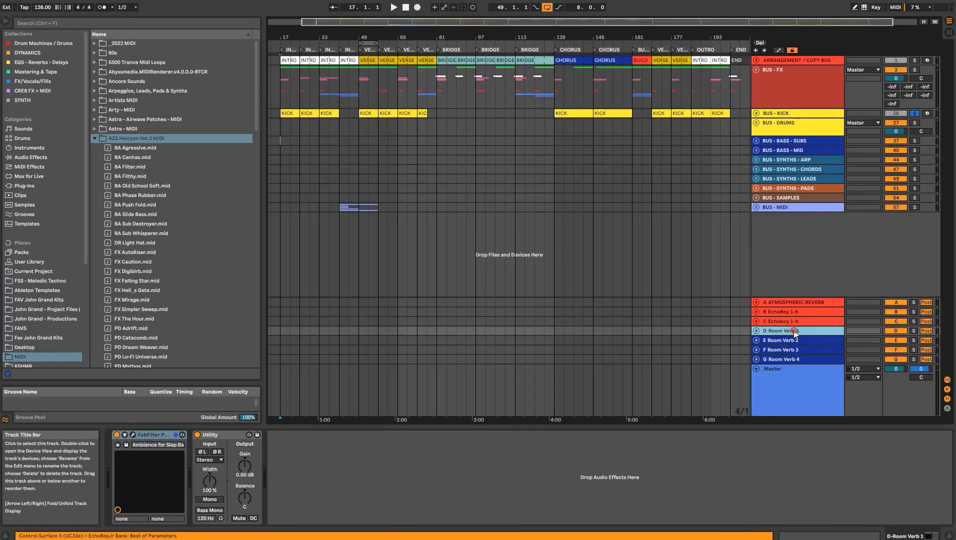
{"action": "left_click", "coordinate": [793, 321]}
{"action": "left_click", "coordinate": [796, 312]}
{"action": "left_click", "coordinate": [797, 303]}
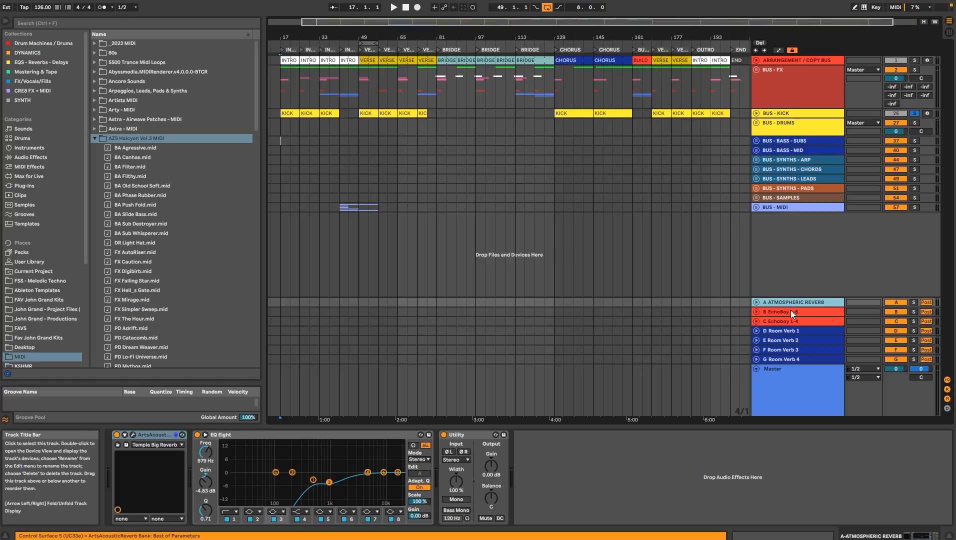
{"action": "left_click", "coordinate": [790, 310]}
{"action": "left_click", "coordinate": [792, 321]}
{"action": "left_click", "coordinate": [791, 330]}
{"action": "left_click", "coordinate": [791, 341]}
{"action": "left_click", "coordinate": [790, 350]}
{"action": "left_click", "coordinate": [790, 358]}
- Fold the Master track and select the A Atmospheric Reverb return track
{"action": "left_click", "coordinate": [786, 368]}
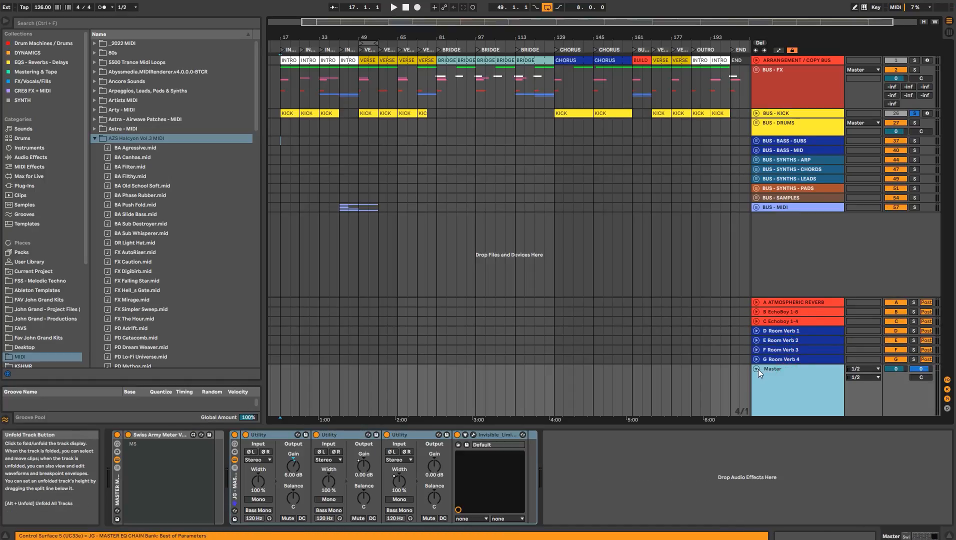
{"action": "left_click", "coordinate": [758, 369]}
{"action": "left_click", "coordinate": [778, 347]}
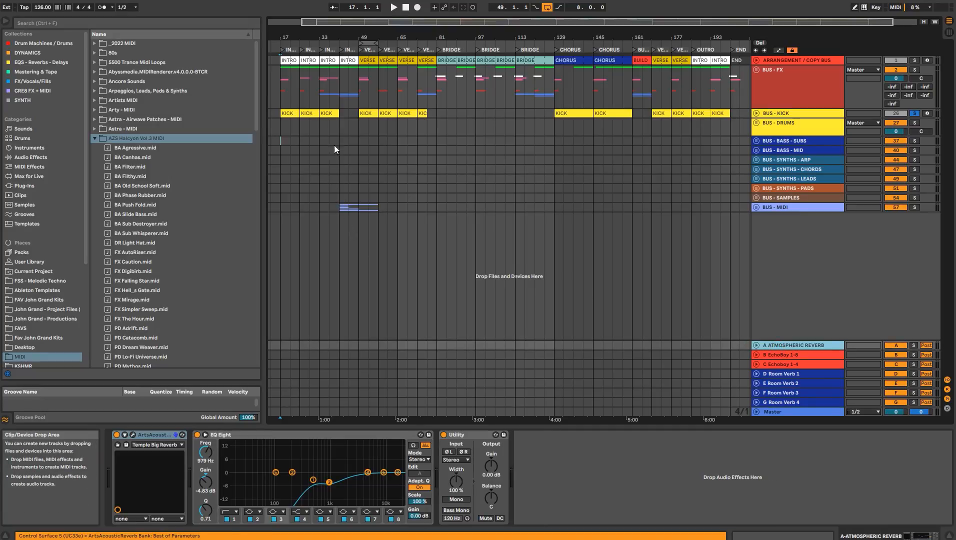
- Select bars 17 to 209 along BUS - DRUMS and unfold the BUS - MIDI group
{"action": "left_click_drag", "start_coordinate": [279, 126], "coordinate": [727, 125]}
{"action": "left_click_drag", "start_coordinate": [491, 36], "coordinate": [519, 24]}
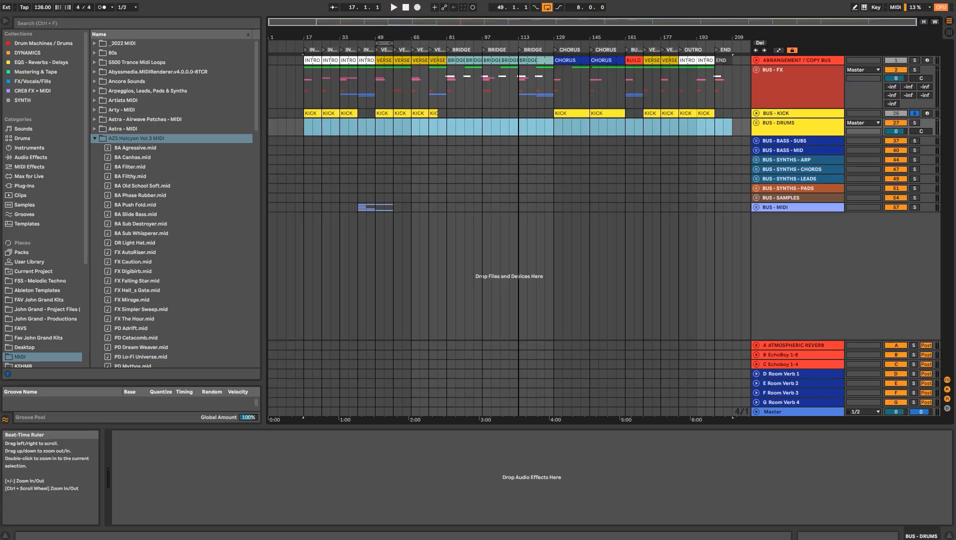
{"action": "left_click", "coordinate": [761, 208]}
{"action": "left_click", "coordinate": [757, 207]}
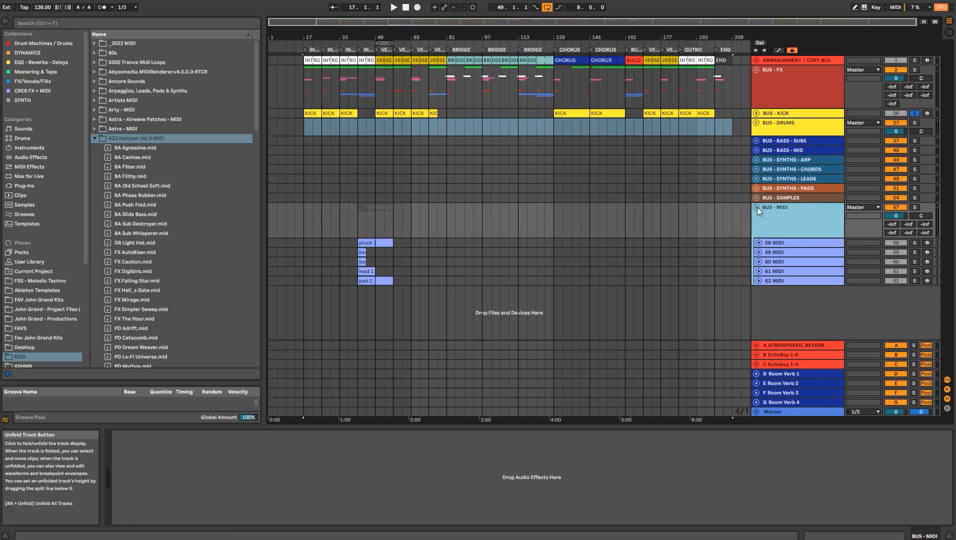
- Expand MIDI tracks 58 to 62 to examine the notes in their clips, and fold them again
{"action": "left_click", "coordinate": [758, 244]}
{"action": "left_click", "coordinate": [758, 244]}
{"action": "left_click", "coordinate": [757, 285]}
{"action": "scroll", "coordinate": [758, 312], "scroll_direction": "down", "scroll_amount": 1}
{"action": "left_click", "coordinate": [758, 294]}
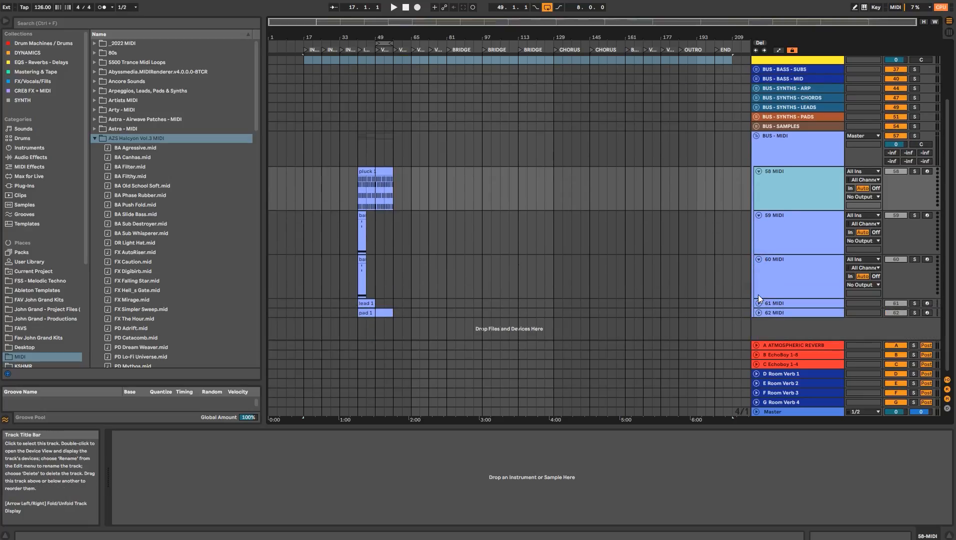
{"action": "left_click", "coordinate": [758, 301]}
{"action": "scroll", "coordinate": [758, 322], "scroll_direction": "down", "scroll_amount": 1}
{"action": "left_click", "coordinate": [759, 313]}
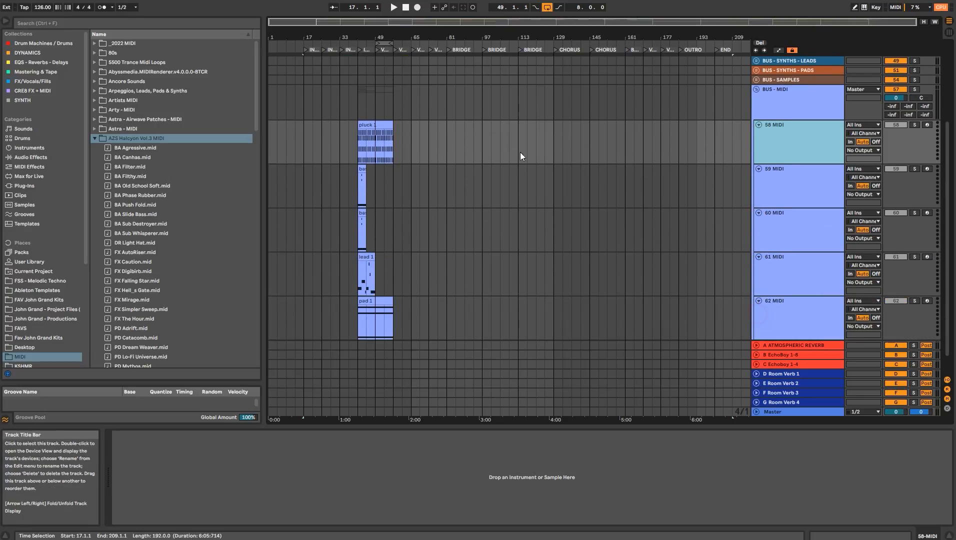
{"action": "left_click_drag", "start_coordinate": [353, 37], "coordinate": [353, 70]}
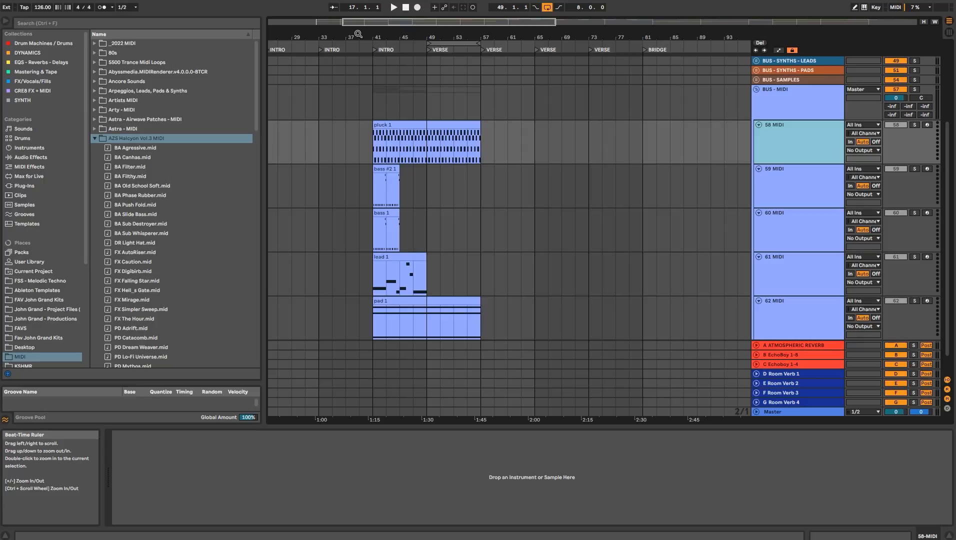
{"action": "left_click", "coordinate": [758, 124]}
{"action": "left_click", "coordinate": [759, 134]}
{"action": "left_click", "coordinate": [759, 143]}
{"action": "left_click", "coordinate": [759, 152]}
{"action": "left_click", "coordinate": [758, 161]}
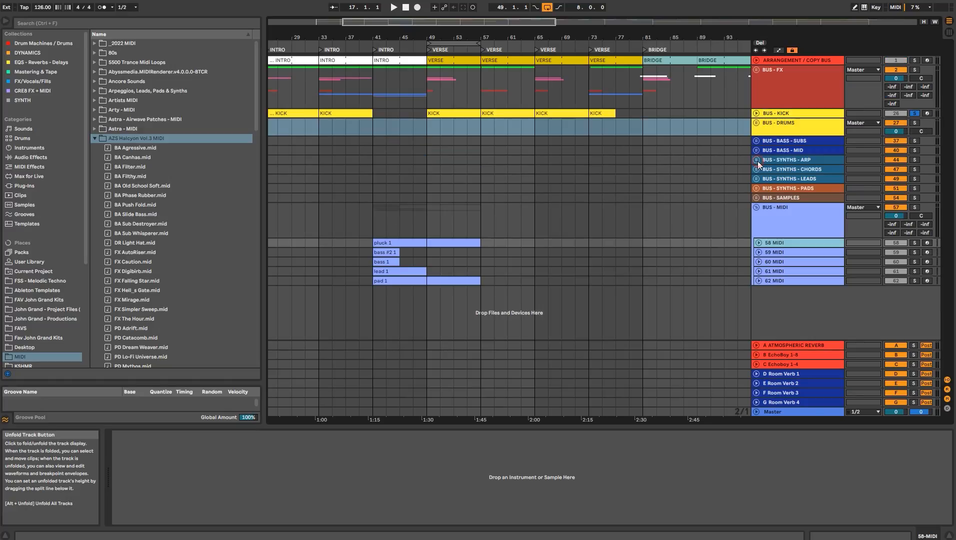
- Show the whole arrangement and check the BUS - FX group and the BUS - KICK track
{"action": "left_click", "coordinate": [768, 127]}
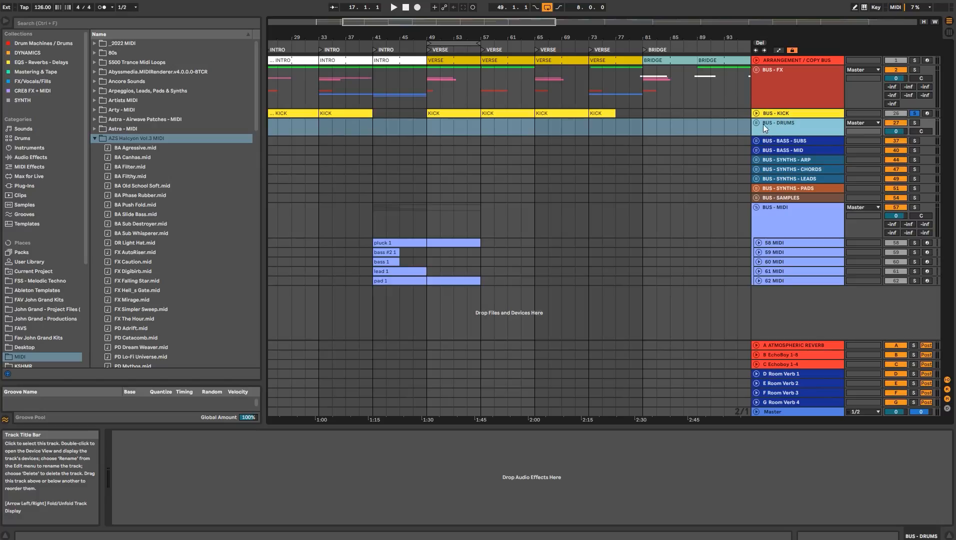
{"action": "left_click_drag", "start_coordinate": [465, 36], "coordinate": [465, 8]}
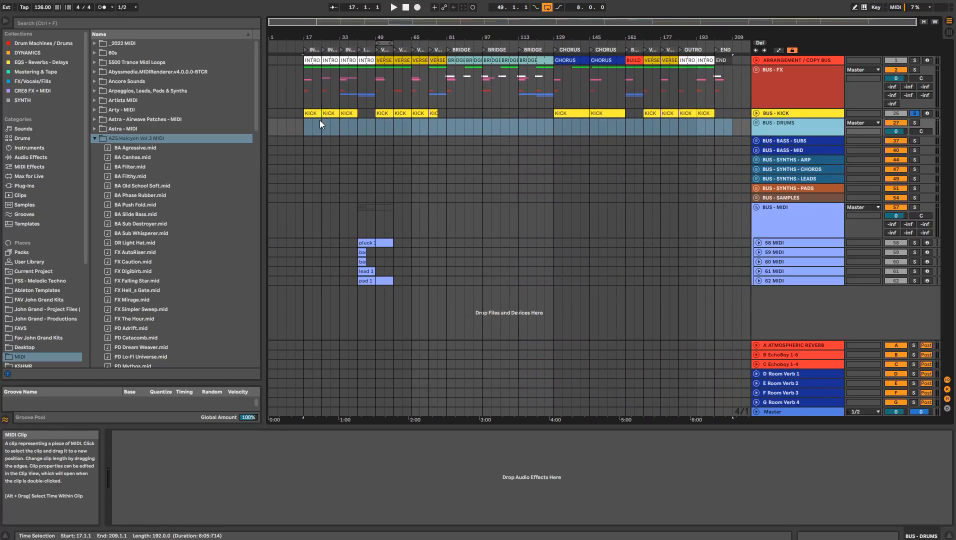
{"action": "left_click", "coordinate": [305, 79]}
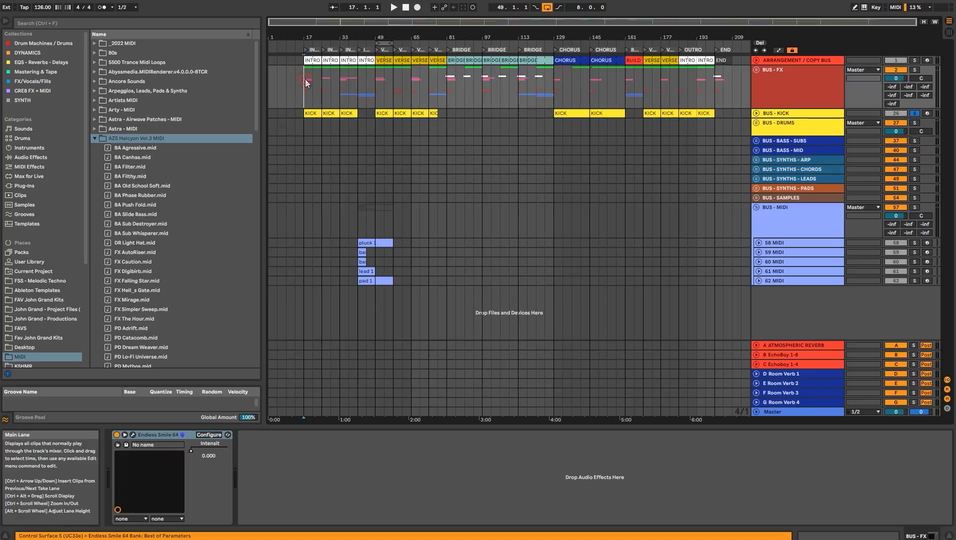
{"action": "left_click", "coordinate": [756, 70]}
{"action": "left_click", "coordinate": [758, 71]}
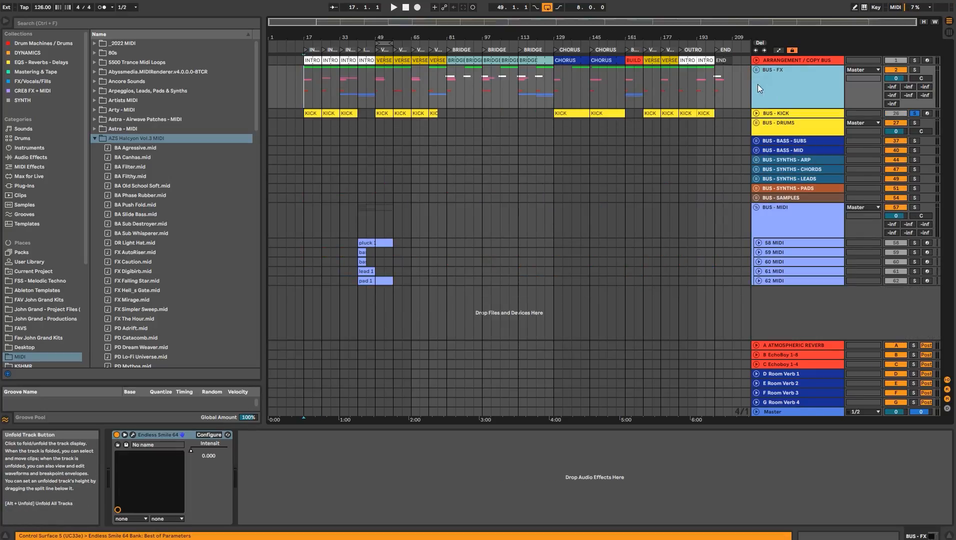
{"action": "left_click", "coordinate": [758, 112]}
{"action": "left_click", "coordinate": [758, 112]}
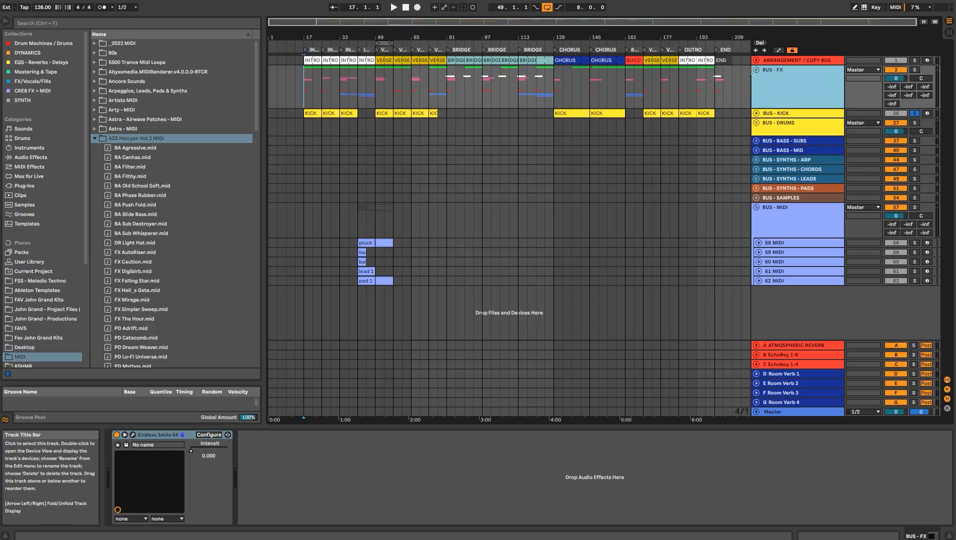
{"action": "left_click", "coordinate": [757, 113]}
{"action": "left_click", "coordinate": [758, 113]}
- Mark out the verse, intro, chorus and end sections in turn along BUS - FX to review the song structure
{"action": "left_click_drag", "start_coordinate": [377, 85], "coordinate": [447, 86]}
{"action": "left_click_drag", "start_coordinate": [302, 74], "coordinate": [371, 76]}
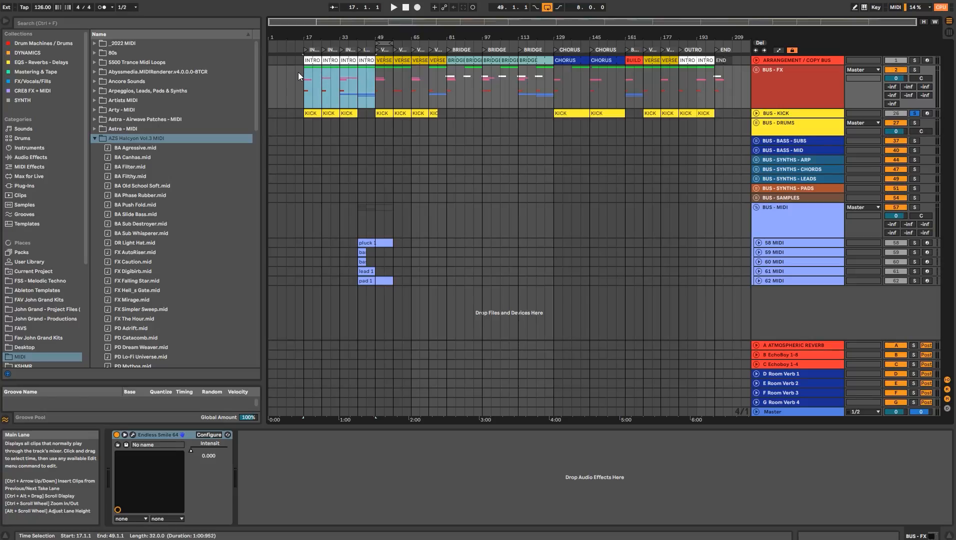
{"action": "left_click_drag", "start_coordinate": [302, 74], "coordinate": [585, 79]}
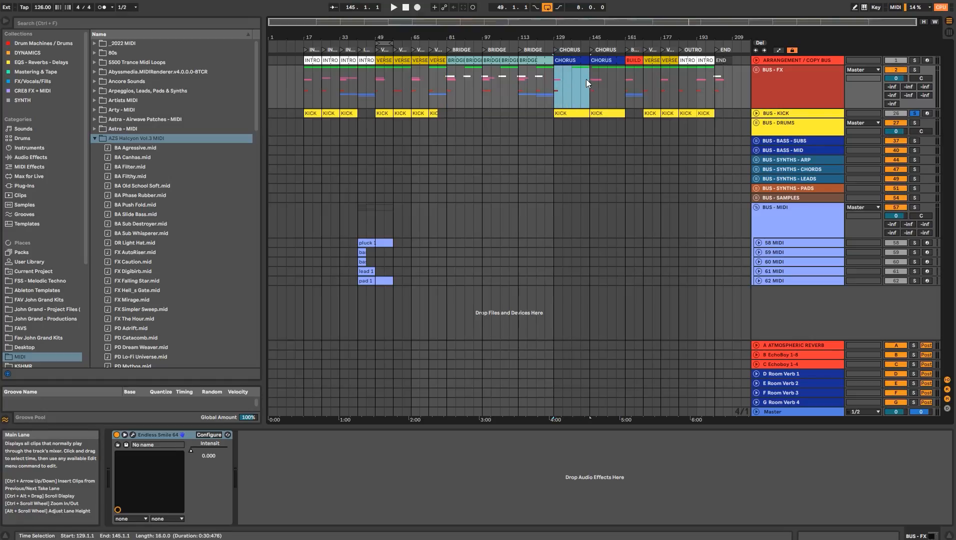
{"action": "left_click", "coordinate": [624, 76]}
{"action": "left_click", "coordinate": [644, 75]}
{"action": "left_click_drag", "start_coordinate": [644, 75], "coordinate": [733, 75]}
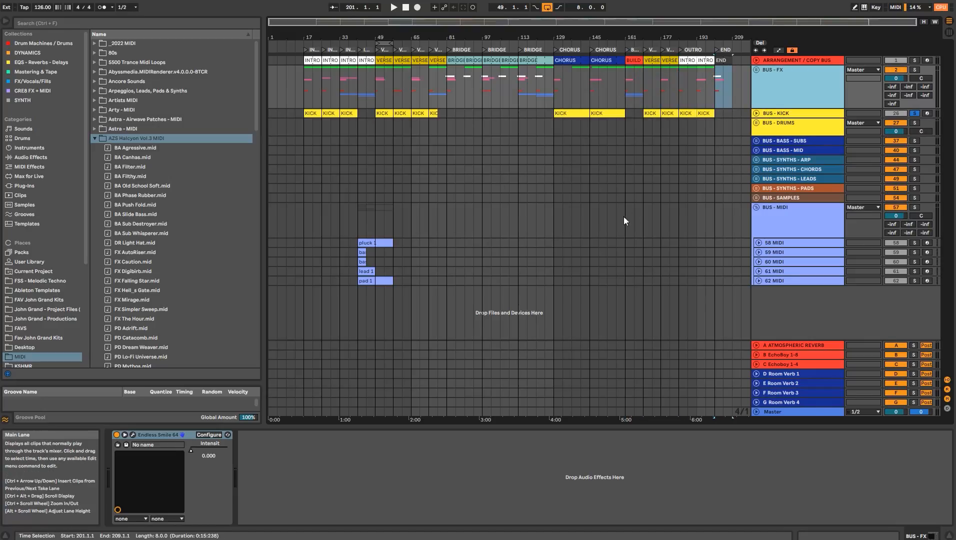
- Unfold the BUS - BASS - SUBS and BUS - BASS - MID groups and select the first BASS track
{"action": "left_click", "coordinate": [774, 141]}
{"action": "left_click", "coordinate": [755, 140]}
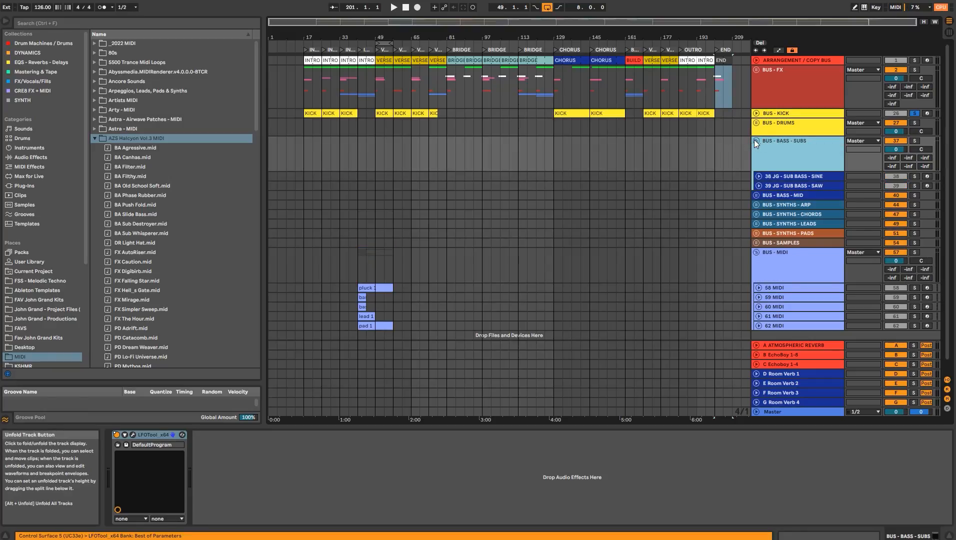
{"action": "left_click", "coordinate": [363, 297]}
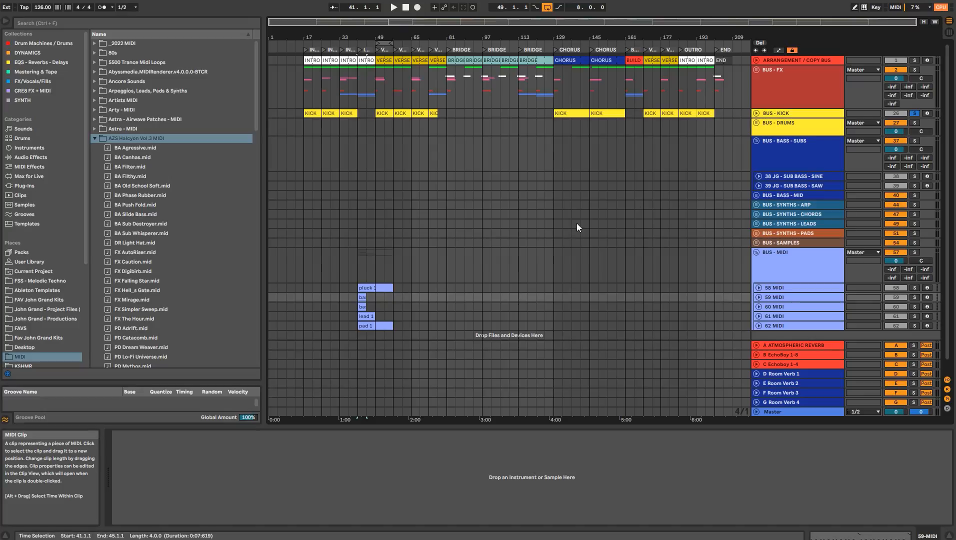
{"action": "left_click", "coordinate": [756, 195]}
{"action": "left_click", "coordinate": [771, 229]}
{"action": "scroll", "coordinate": [372, 254], "scroll_direction": "down", "scroll_amount": 3}
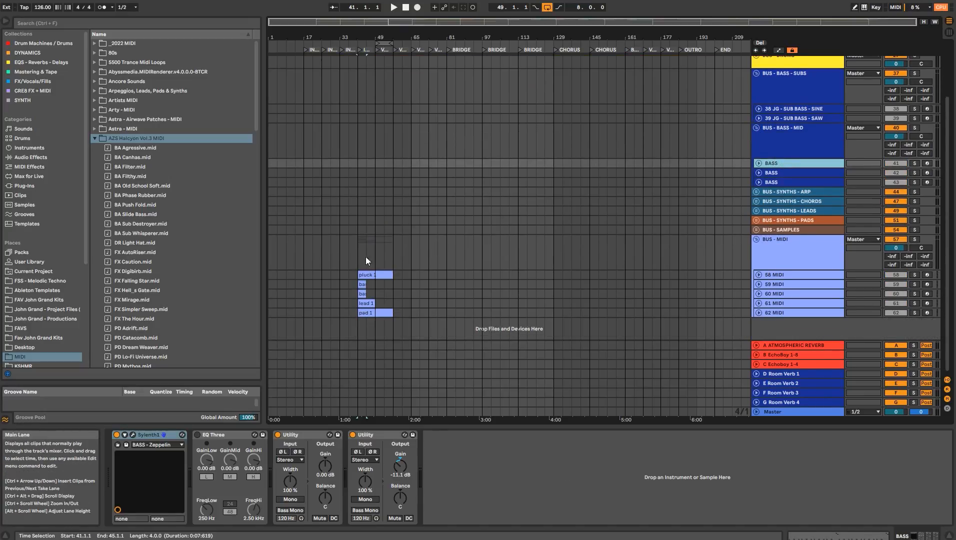
- Move the bass #2 clip from MIDI track 59 to the first BASS track at bar 49 and extend it to bar 65
{"action": "left_click_drag", "start_coordinate": [363, 283], "coordinate": [381, 165]}
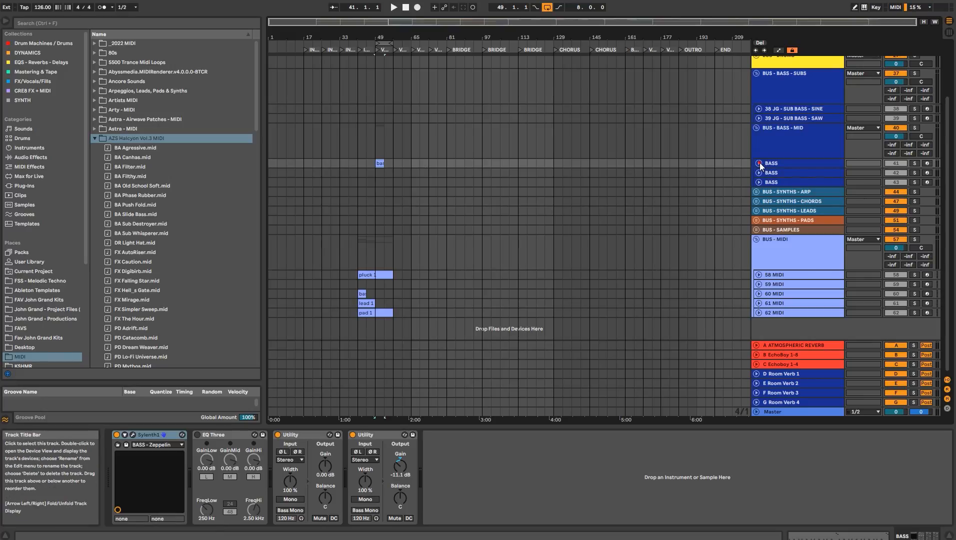
{"action": "left_click", "coordinate": [758, 163]}
{"action": "left_click_drag", "start_coordinate": [383, 38], "coordinate": [382, 100]}
{"action": "left_click_drag", "start_coordinate": [391, 165], "coordinate": [501, 168]}
- Play the arrangement from the verse and turn off solo on BUS - KICK
{"action": "key", "text": "space"}
{"action": "scroll", "coordinate": [910, 125], "scroll_direction": "up", "scroll_amount": 3}
{"action": "left_click", "coordinate": [915, 114]}
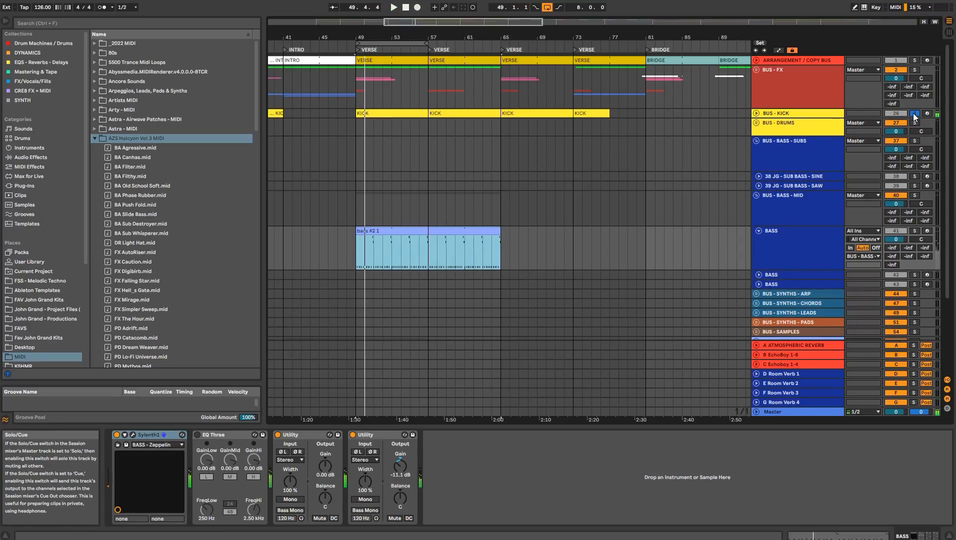
{"action": "left_click", "coordinate": [914, 113]}
- Set the gain of the second Utility on the first BASS track to -7.11 dB and stop playback
{"action": "left_click", "coordinate": [805, 245]}
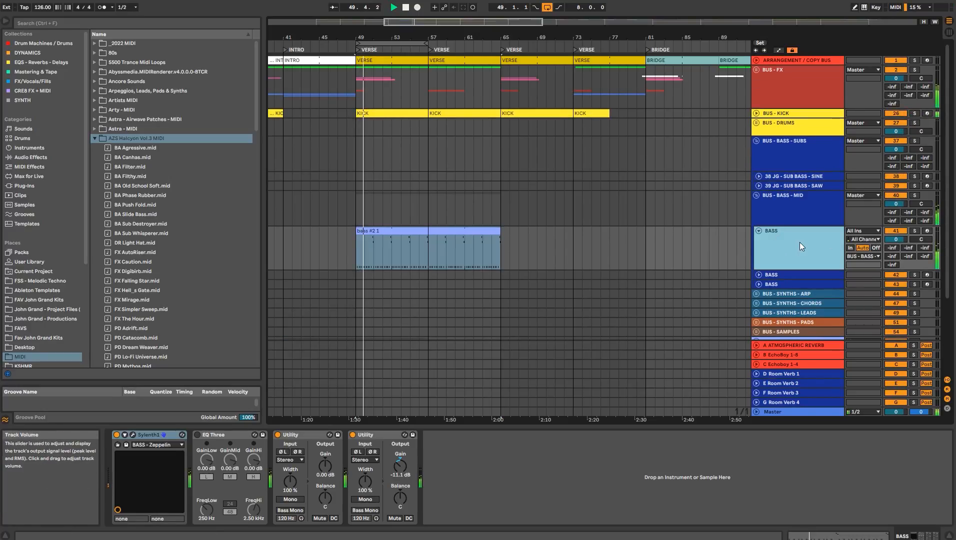
{"action": "left_click_drag", "start_coordinate": [401, 466], "coordinate": [401, 466]}
{"action": "left_click", "coordinate": [755, 250]}
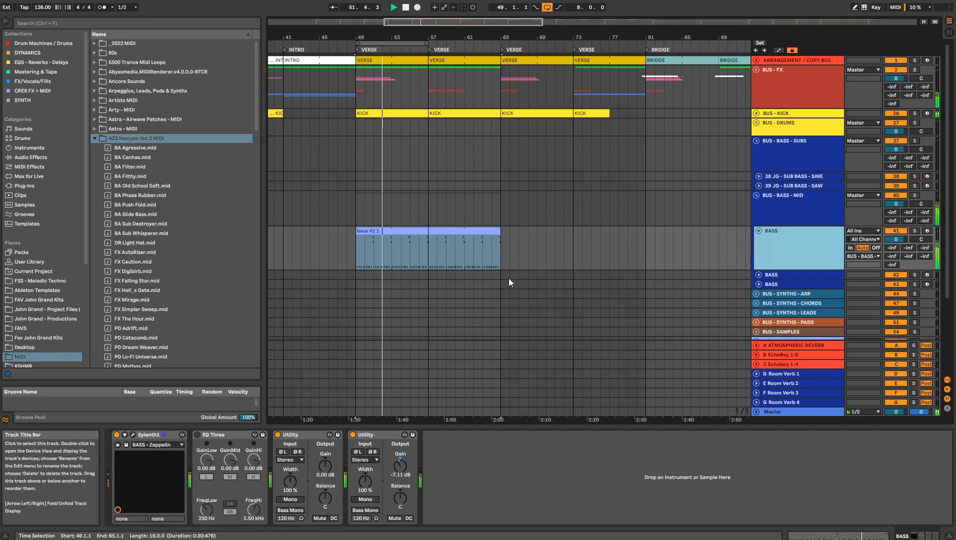
{"action": "key", "text": "space"}
- Open Sylenth1 on the first BASS track and load the custom bank FSS - Sylenth1 Definitive Collection
{"action": "left_click", "coordinate": [134, 435]}
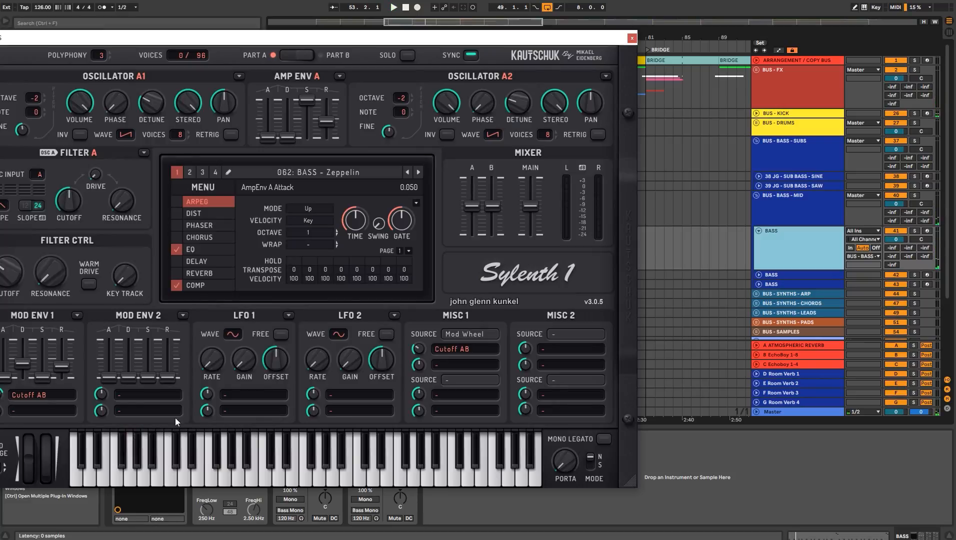
{"action": "left_click_drag", "start_coordinate": [319, 43], "coordinate": [453, 39]}
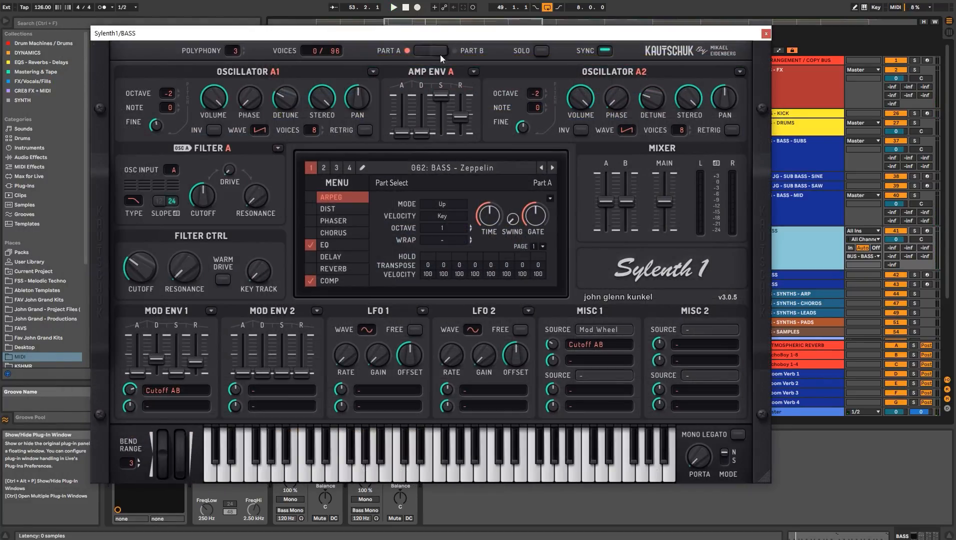
{"action": "left_click", "coordinate": [447, 169]}
{"action": "left_click", "coordinate": [451, 160]}
{"action": "left_click", "coordinate": [336, 183]}
{"action": "mouse_move", "coordinate": [350, 210]}
{"action": "mouse_move", "coordinate": [512, 225]}
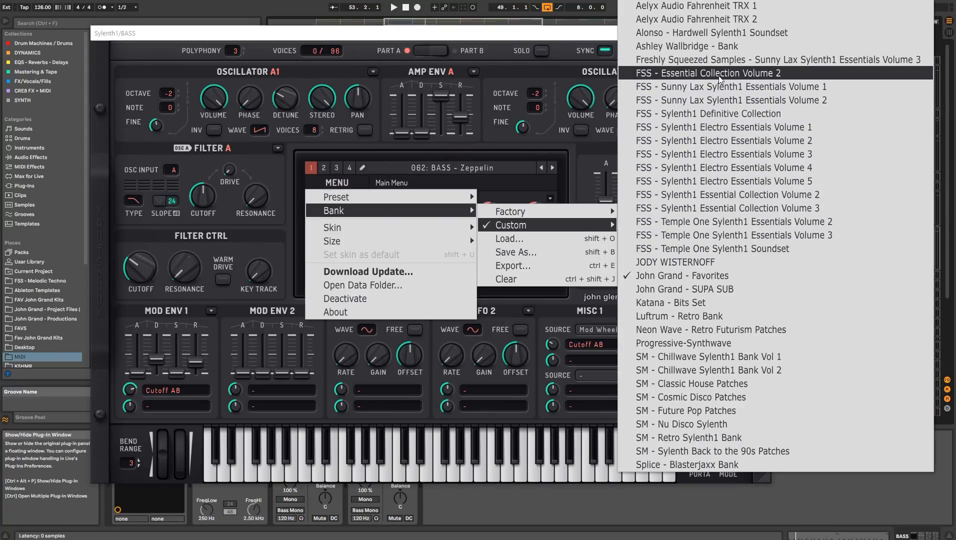
{"action": "left_click", "coordinate": [720, 116]}
- Load the preset 084: BASS - Zeppelin and close the Sylenth1 window
{"action": "left_click", "coordinate": [474, 168]}
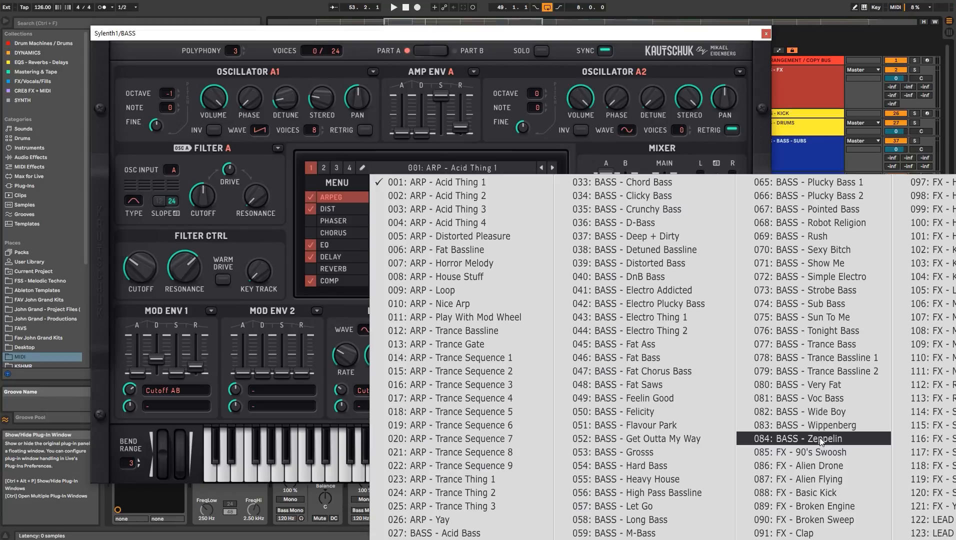
{"action": "left_click", "coordinate": [784, 439]}
{"action": "left_click", "coordinate": [765, 34]}
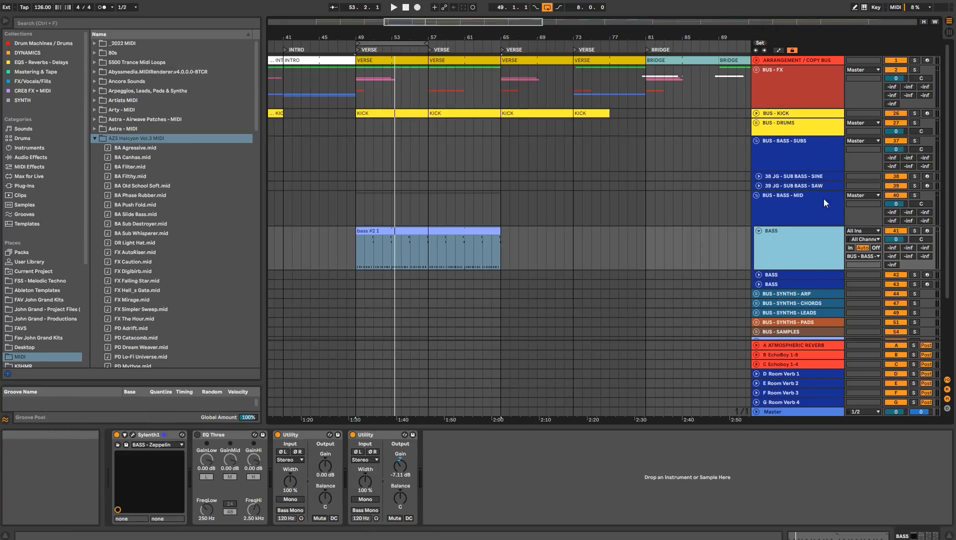
- Split the bass #2 clip at bar 57 and apply the BUS - BASS - MID group's colour to its tracks and clips
{"action": "left_click", "coordinate": [821, 200]}
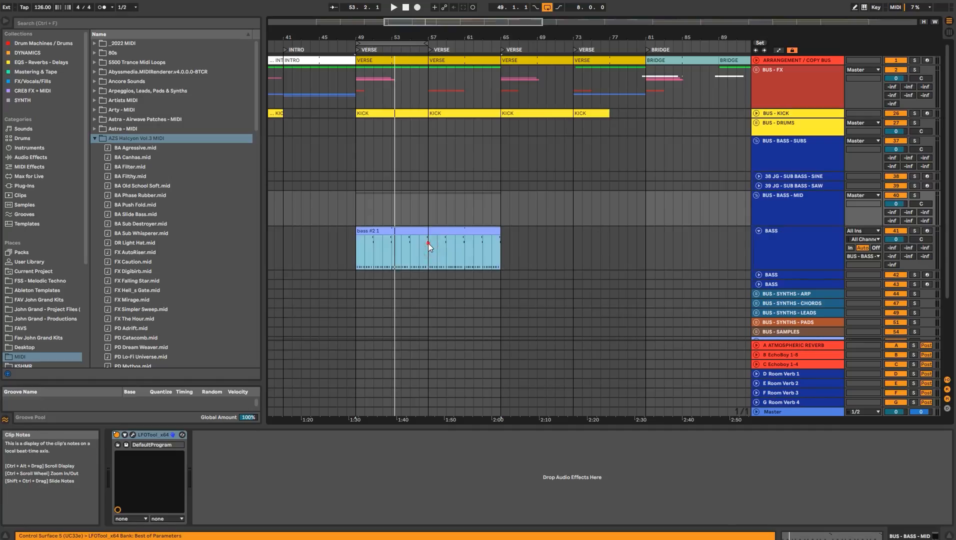
{"action": "left_click", "coordinate": [429, 246]}
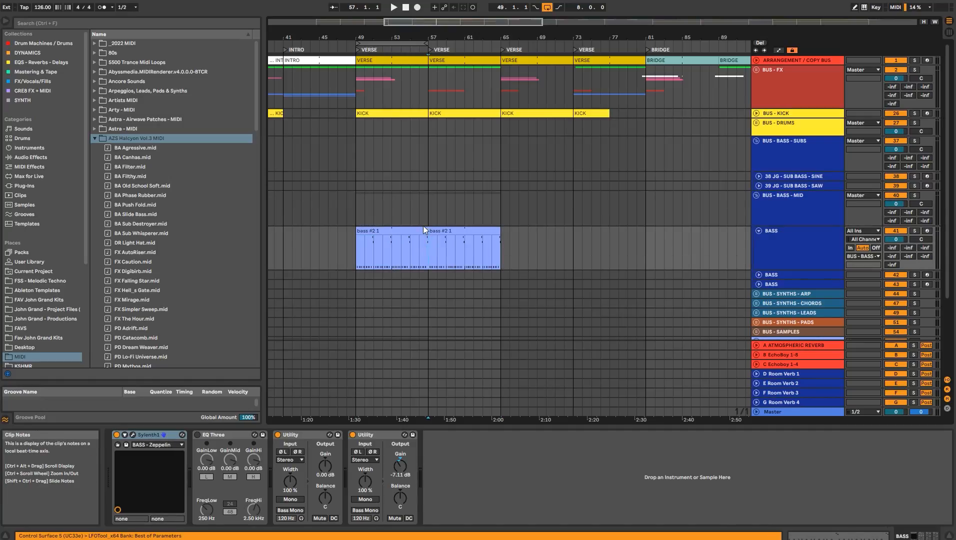
{"action": "right_click", "coordinate": [787, 201]}
{"action": "left_click", "coordinate": [846, 380]}
{"action": "left_click", "coordinate": [380, 230]}
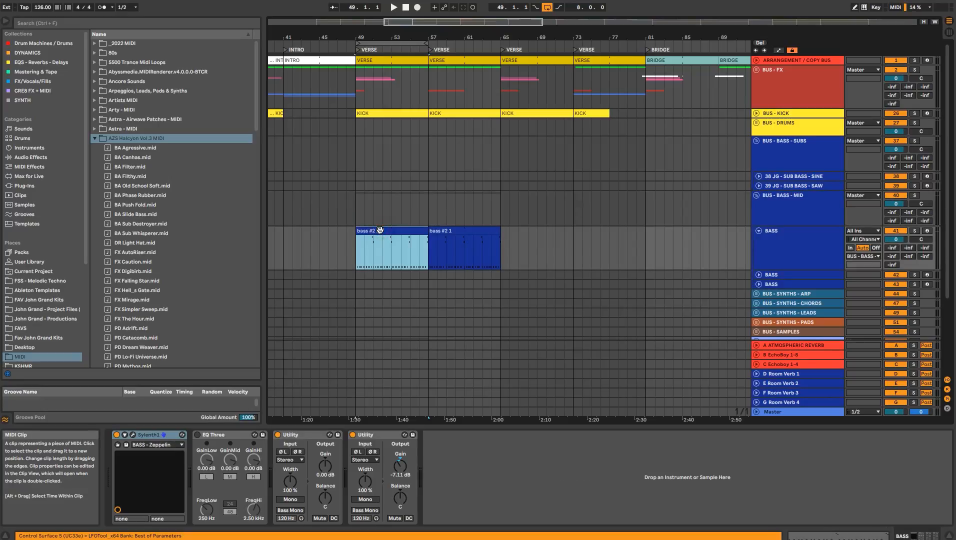
- Consolidate the two bass #2 clips on the first BASS track into one clip and rename it BASS
{"action": "left_click", "coordinate": [451, 231]}
{"action": "left_click", "coordinate": [408, 230], "text": "shift"}
{"action": "key", "text": "ctrl+j"}
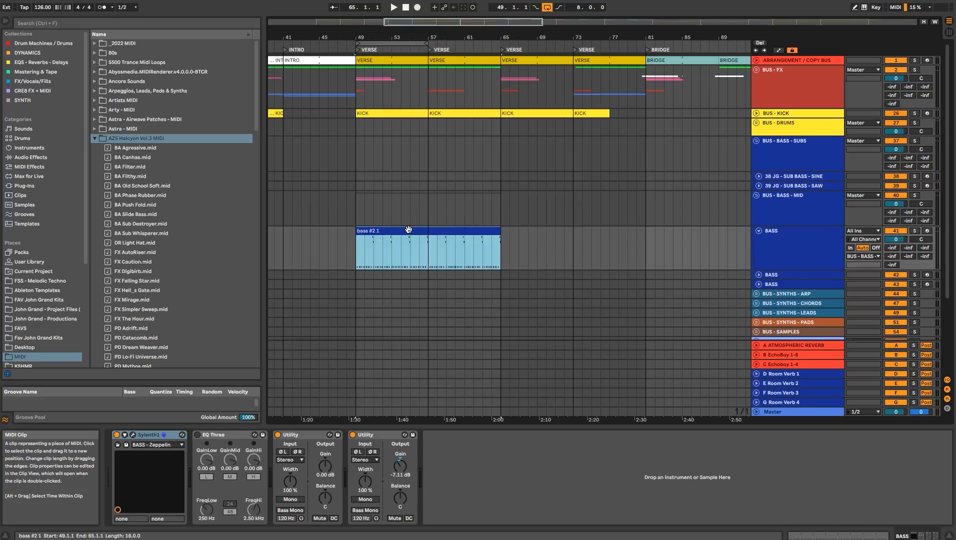
{"action": "left_click", "coordinate": [420, 248]}
{"action": "left_click", "coordinate": [416, 231]}
{"action": "key", "text": "ctrl+r"}
{"action": "type", "text": "BASS"}
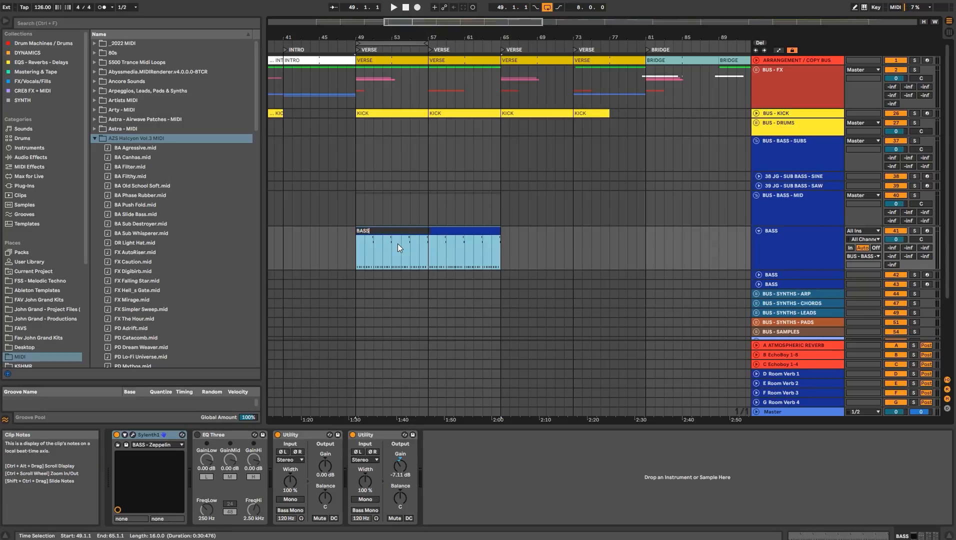
{"action": "key", "text": "Return"}
- Set the amp envelope A release to 4.731 in the first BASS track's Sylenth1 during playback and close the plug-in window
{"action": "key", "text": "space"}
{"action": "left_click", "coordinate": [798, 248]}
{"action": "scroll", "coordinate": [531, 225], "scroll_direction": "down", "scroll_amount": 2}
{"action": "left_click", "coordinate": [133, 435]}
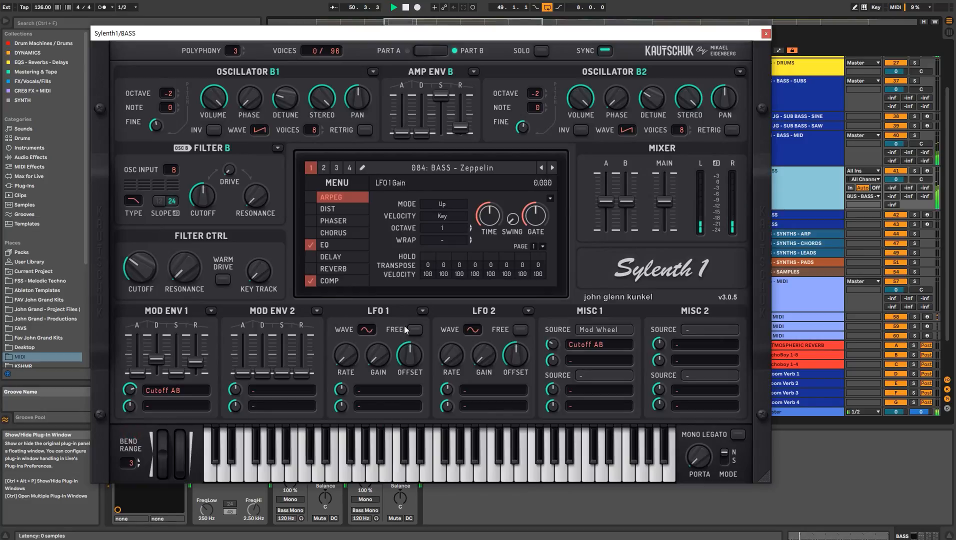
{"action": "left_click_drag", "start_coordinate": [465, 129], "coordinate": [466, 70]}
{"action": "left_click", "coordinate": [430, 51]}
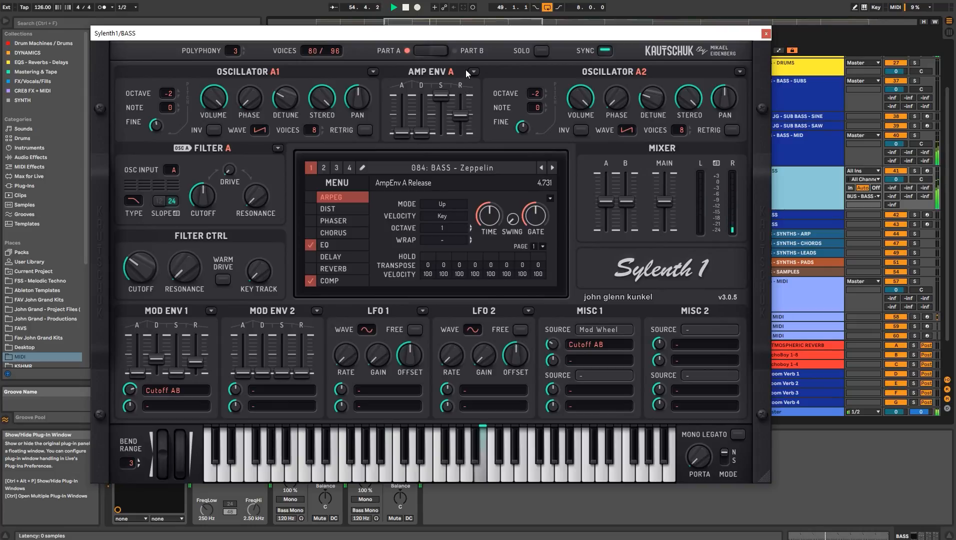
{"action": "left_click", "coordinate": [766, 34]}
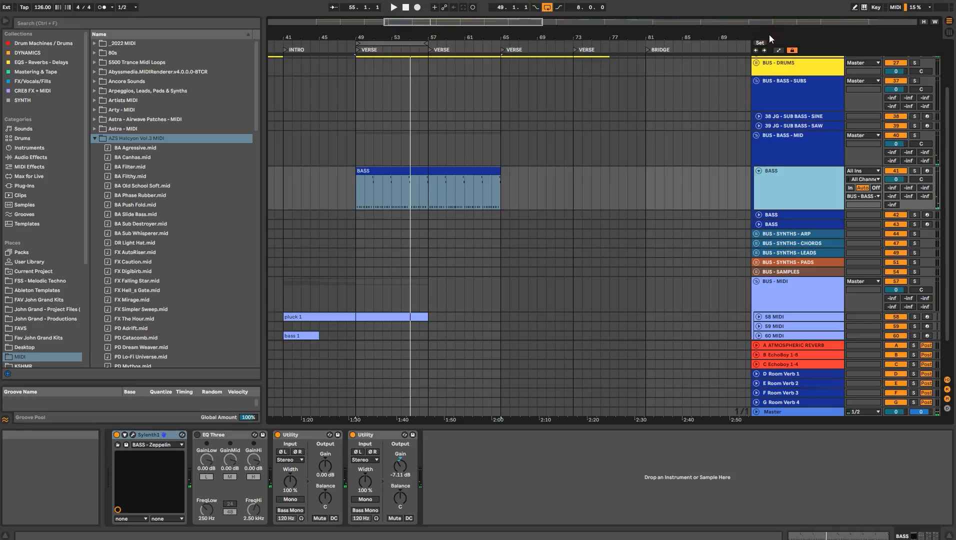
- Raise part B's amp envelope release to match part A in the first BASS track's Sylenth1 and close the plug-in window
{"action": "left_click", "coordinate": [132, 435]}
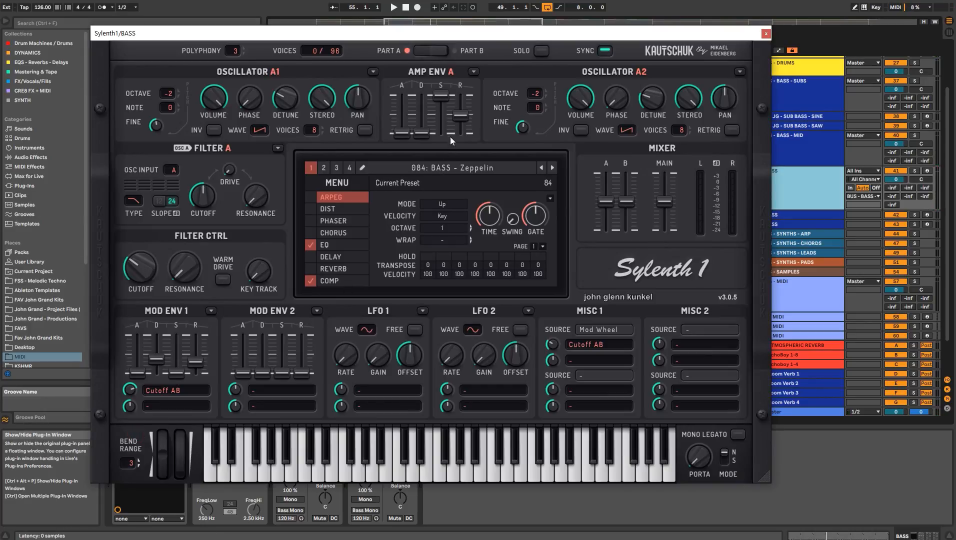
{"action": "left_click", "coordinate": [430, 54]}
{"action": "left_click", "coordinate": [420, 52]}
{"action": "key", "text": "space"}
{"action": "left_click_drag", "start_coordinate": [461, 116], "coordinate": [455, 67]}
{"action": "left_click", "coordinate": [434, 53]}
{"action": "left_click", "coordinate": [428, 49]}
{"action": "left_click", "coordinate": [431, 51]}
{"action": "left_click_drag", "start_coordinate": [464, 116], "coordinate": [465, 132]}
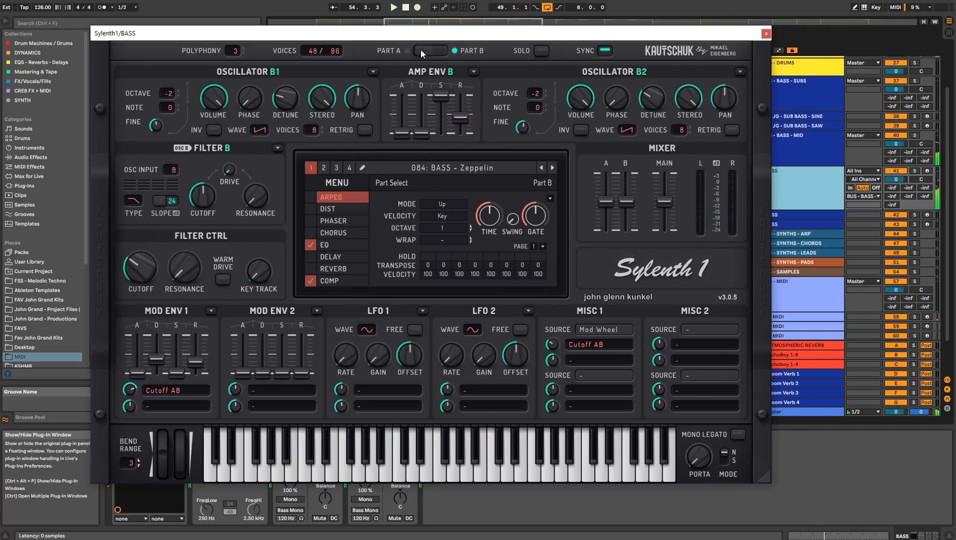
{"action": "left_click", "coordinate": [766, 33]}
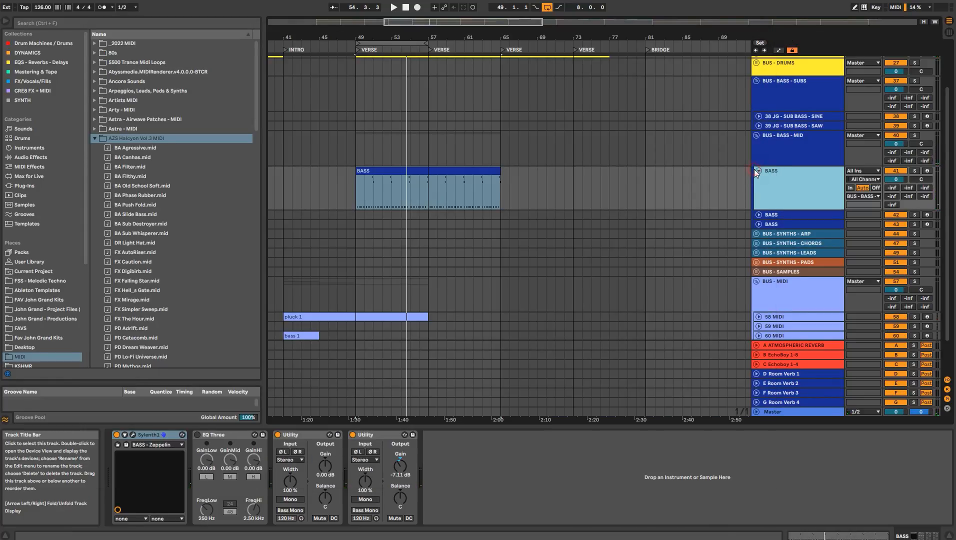
- Fold the first BASS track and copy its BASS clip to the second BASS track at bar 49
{"action": "left_click", "coordinate": [756, 171]}
{"action": "left_click", "coordinate": [773, 181]}
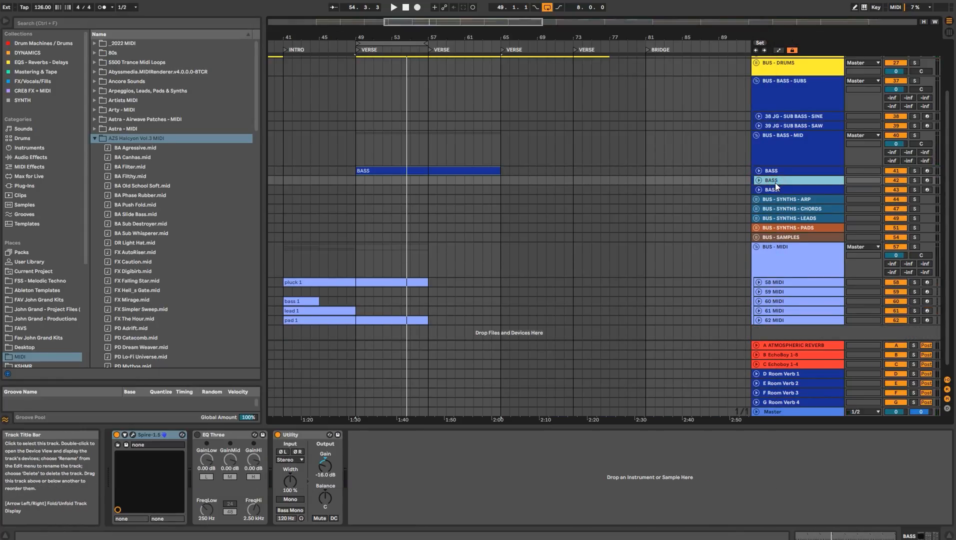
{"action": "left_click_drag", "start_coordinate": [384, 172], "coordinate": [400, 179], "text": "ctrl"}
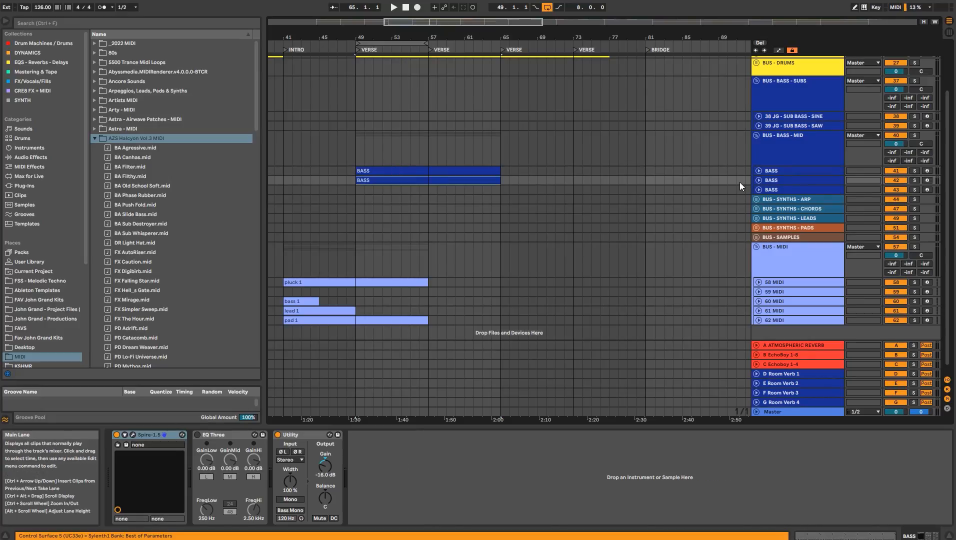
- Reset the Utility gain on the second BASS track to 0.00 dB during playback and unfold the track
{"action": "key", "text": "space"}
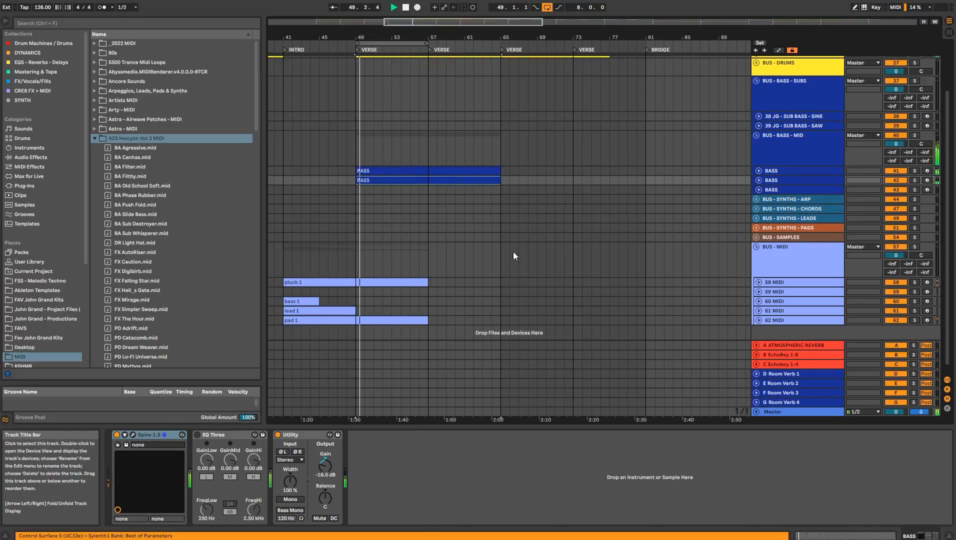
{"action": "left_click", "coordinate": [132, 434]}
{"action": "double_click", "coordinate": [330, 466]}
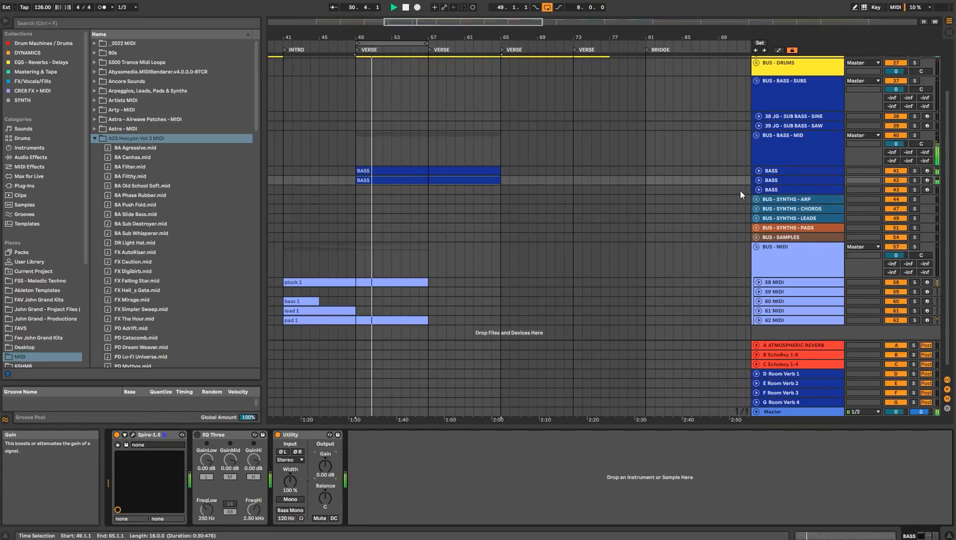
{"action": "left_click", "coordinate": [758, 180]}
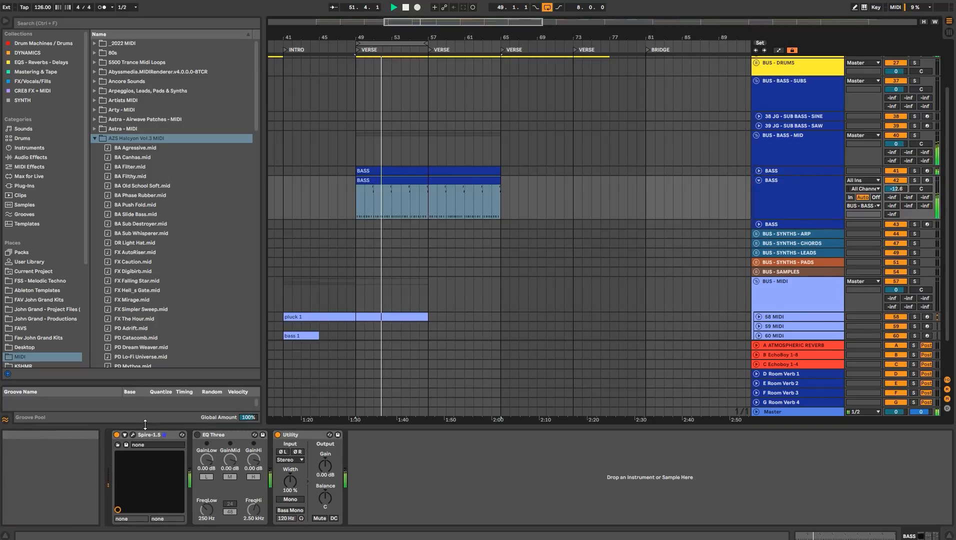
- Load the preset BASS - Annexet in the second BASS track's Spire and set the track volume to -3.1 dB
{"action": "left_click", "coordinate": [133, 435]}
{"action": "left_click_drag", "start_coordinate": [454, 88], "coordinate": [346, 83]}
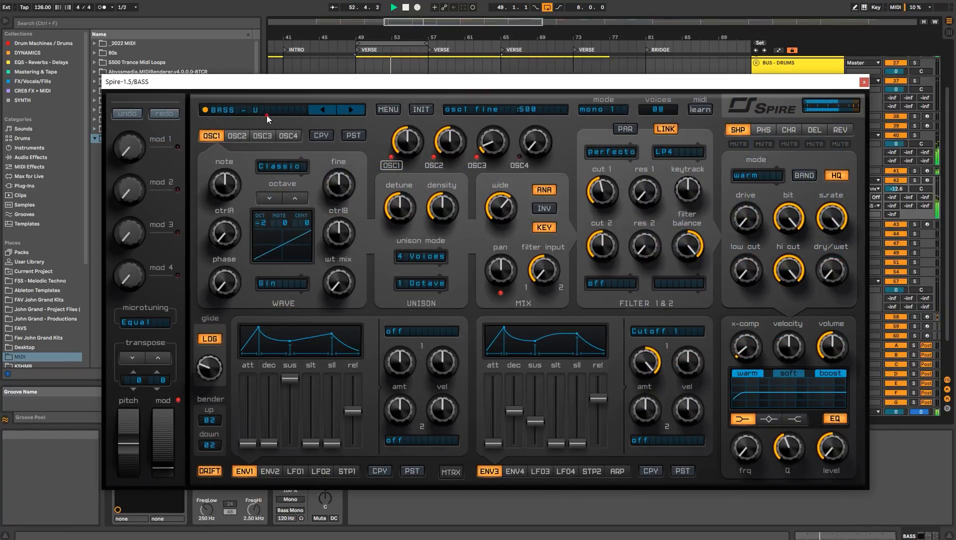
{"action": "left_click", "coordinate": [267, 114]}
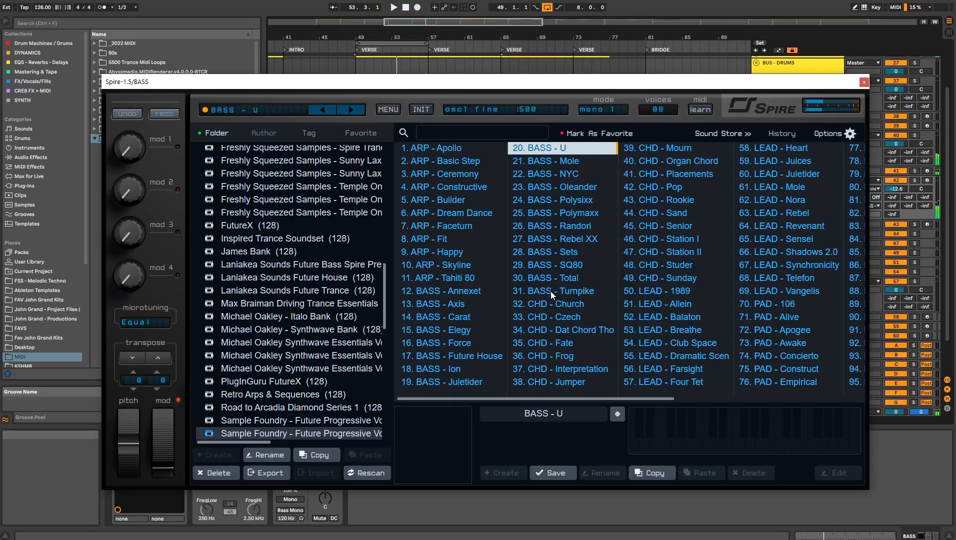
{"action": "left_click", "coordinate": [463, 290]}
{"action": "key", "text": "space"}
{"action": "left_click", "coordinate": [620, 343]}
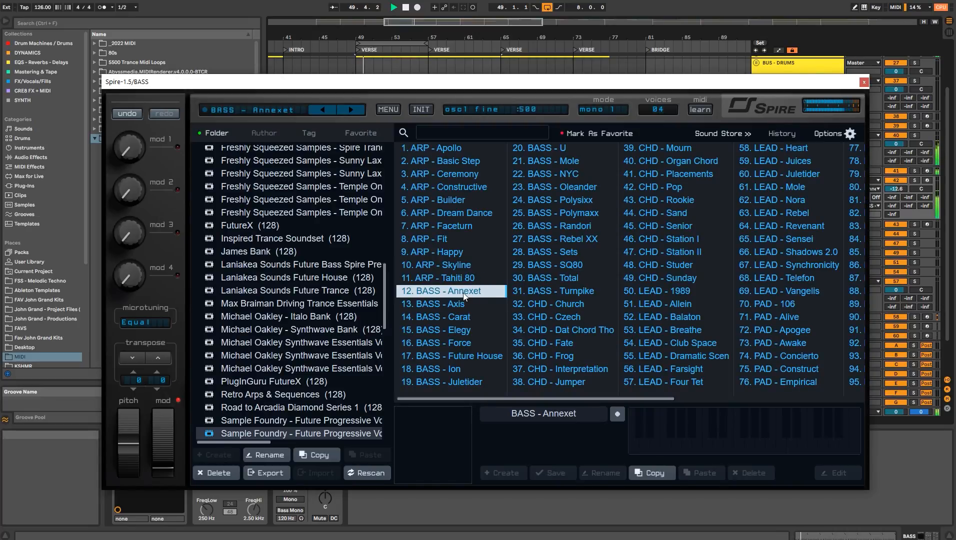
{"action": "left_click", "coordinate": [864, 82]}
{"action": "mouse_move", "coordinate": [896, 188]}
{"action": "left_mouse_down"}
{"action": "mouse_move", "coordinate": [896, 177]}
{"action": "mouse_move", "coordinate": [896, 192]}
{"action": "left_mouse_up"}
{"action": "key", "text": "space"}
- Add an EQ Eight to the second BASS track and set its low-cut filter to 156 Hz
{"action": "left_click", "coordinate": [42, 157]}
{"action": "left_click", "coordinate": [115, 24]}
{"action": "type", "text": "EQ"}
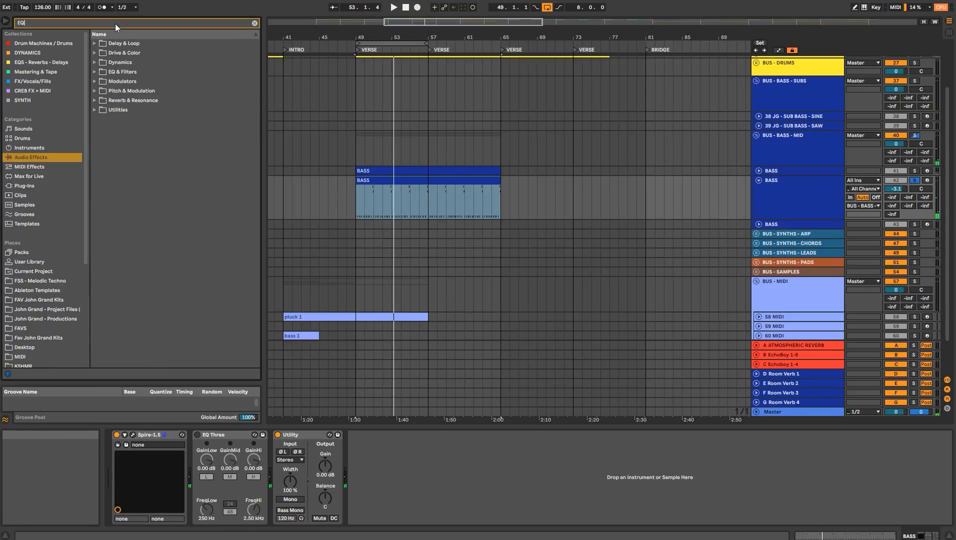
{"action": "left_click", "coordinate": [93, 52]}
{"action": "double_click", "coordinate": [108, 81]}
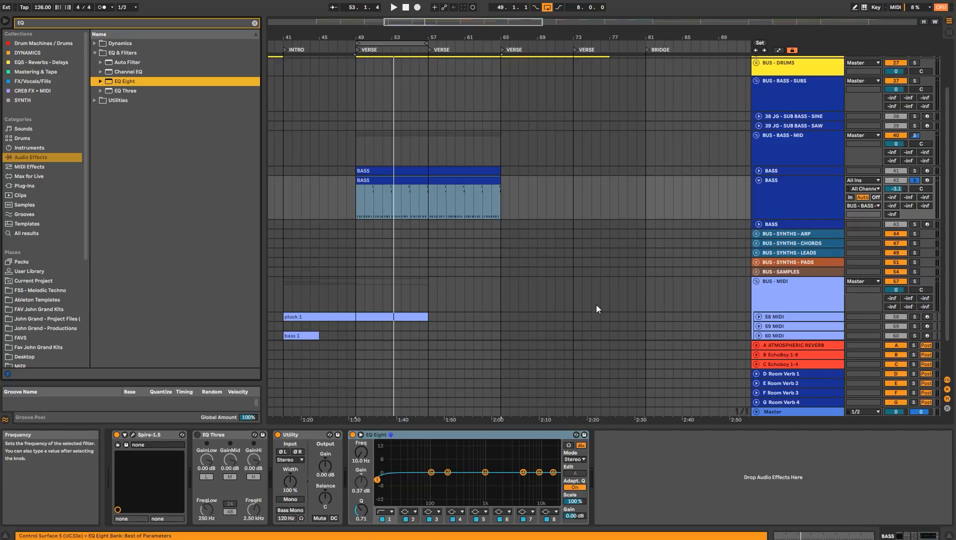
{"action": "left_click_drag", "start_coordinate": [361, 454], "coordinate": [361, 450]}
- Add an EQ Eight to the first BASS track, set its low-cut filter to 36.1 Hz and start playback
{"action": "left_click", "coordinate": [758, 171]}
{"action": "left_click", "coordinate": [780, 175]}
{"action": "left_click", "coordinate": [784, 226]}
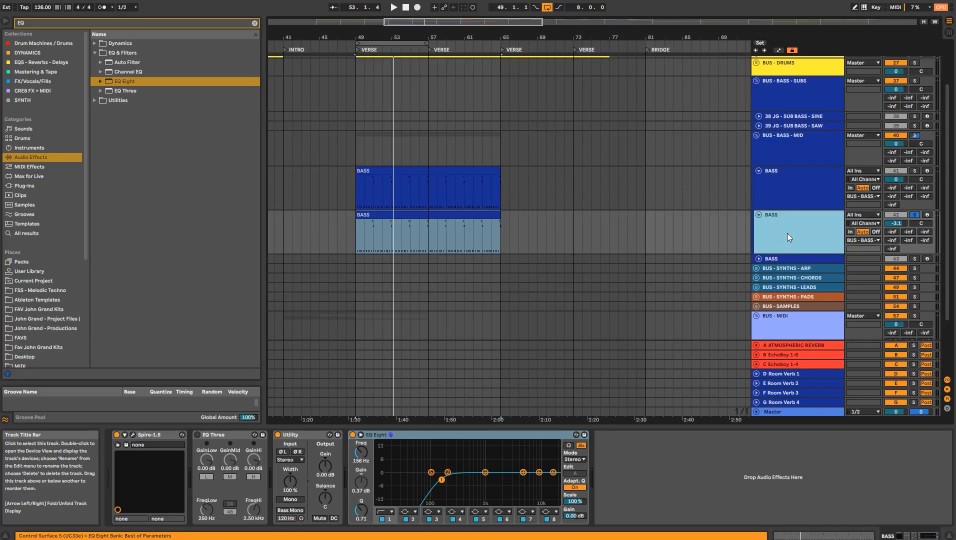
{"action": "left_click", "coordinate": [788, 196]}
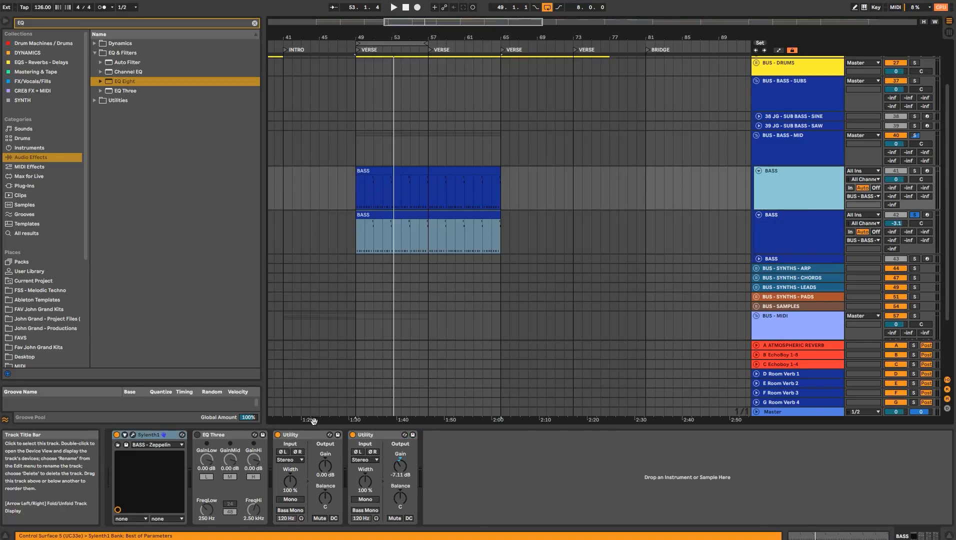
{"action": "left_click", "coordinate": [191, 83]}
{"action": "left_click_drag", "start_coordinate": [422, 462], "coordinate": [436, 444]}
{"action": "key", "text": "space"}
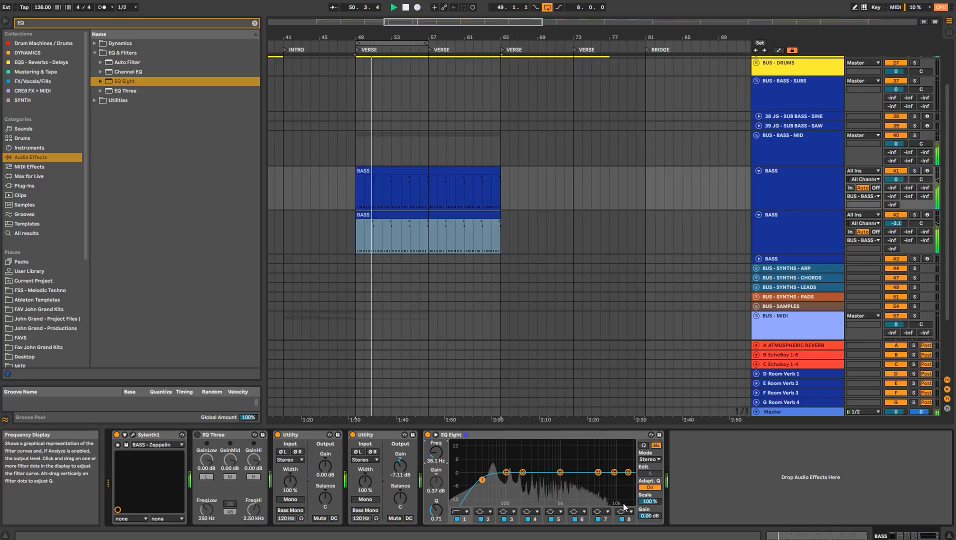
- Compare the EQ Eight settings of the two BASS tracks and fold both tracks
{"action": "left_click", "coordinate": [786, 192]}
{"action": "left_click", "coordinate": [787, 222]}
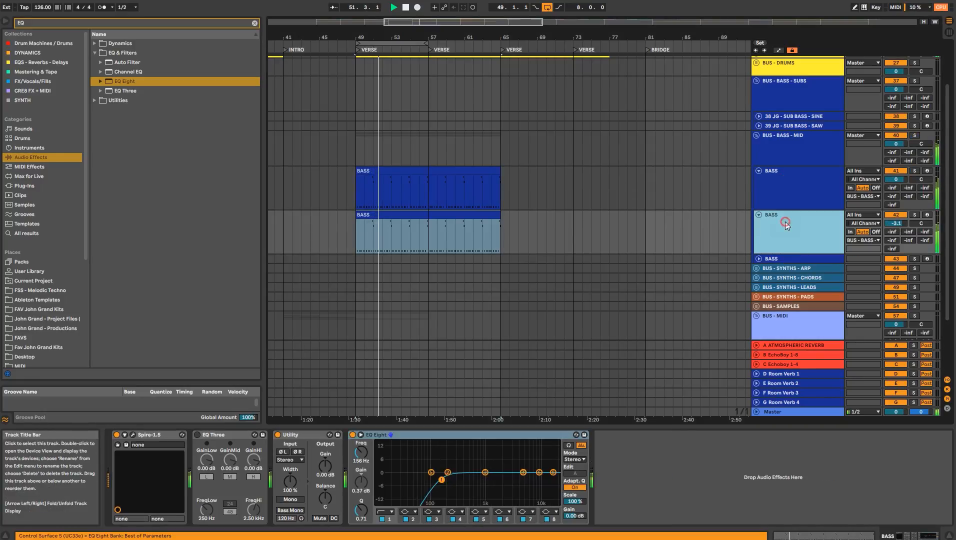
{"action": "left_click", "coordinate": [759, 171]}
{"action": "left_click", "coordinate": [755, 171]}
{"action": "left_click", "coordinate": [759, 181]}
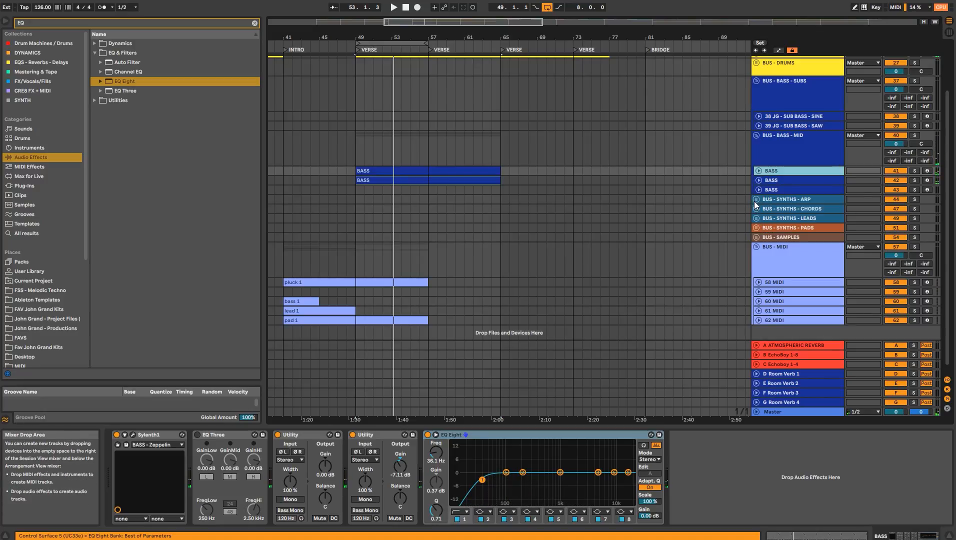
- Unfold the BUS - SYNTHS - ARP group and split the pluck 1 clip on the 58 MIDI track at bar 49
{"action": "left_click", "coordinate": [757, 199]}
{"action": "left_click", "coordinate": [774, 234]}
{"action": "scroll", "coordinate": [296, 297], "scroll_direction": "down", "scroll_amount": 3}
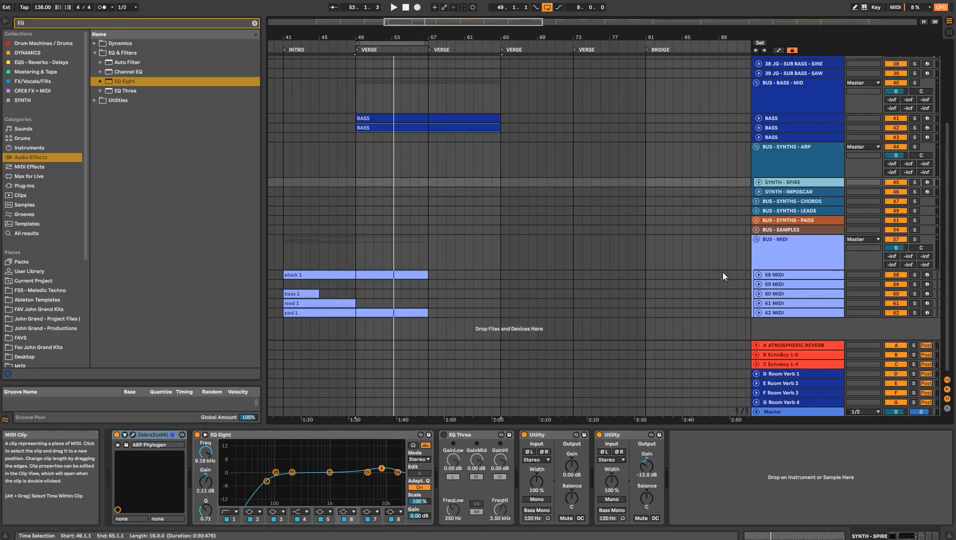
{"action": "left_click", "coordinate": [759, 275]}
{"action": "left_click", "coordinate": [358, 293]}
{"action": "key", "text": "ctrl+e"}
- Unfold the SYNTH - SPIRE track and copy the first pluck 1 clip onto it at bar 49
{"action": "left_click", "coordinate": [760, 182]}
{"action": "left_click", "coordinate": [760, 182]}
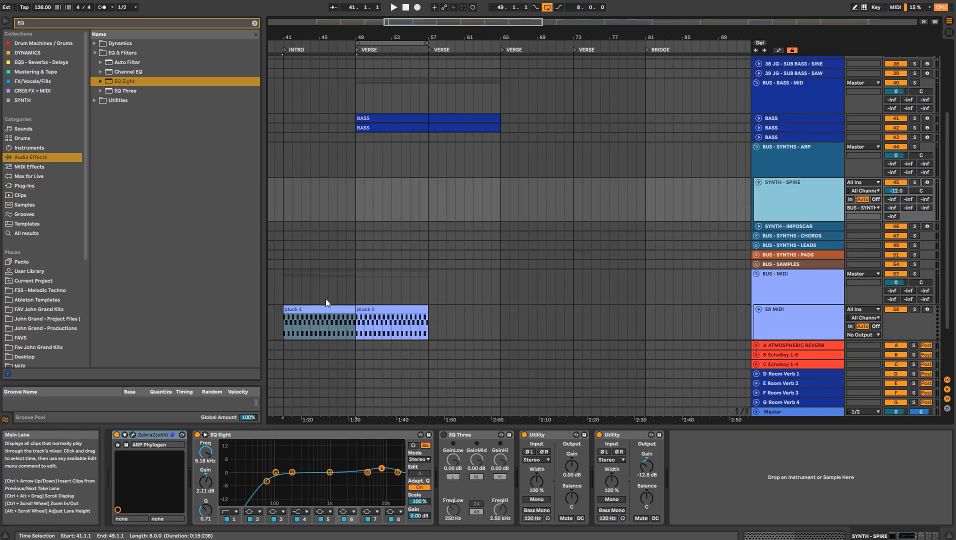
{"action": "left_click_drag", "start_coordinate": [325, 306], "coordinate": [395, 205]}
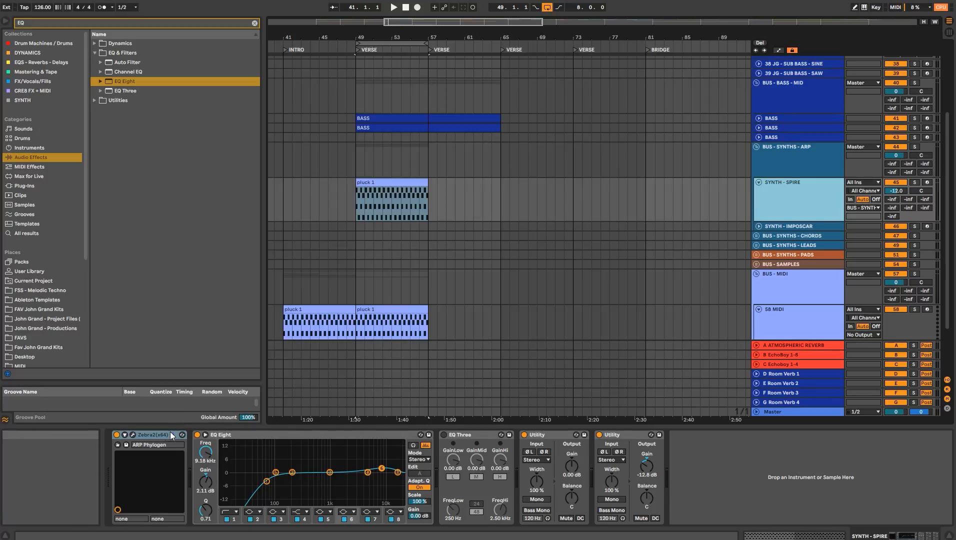
- Replace the Zebra2 instrument on the SYNTH - SPIRE track with Sylenth1
{"action": "left_click", "coordinate": [25, 186]}
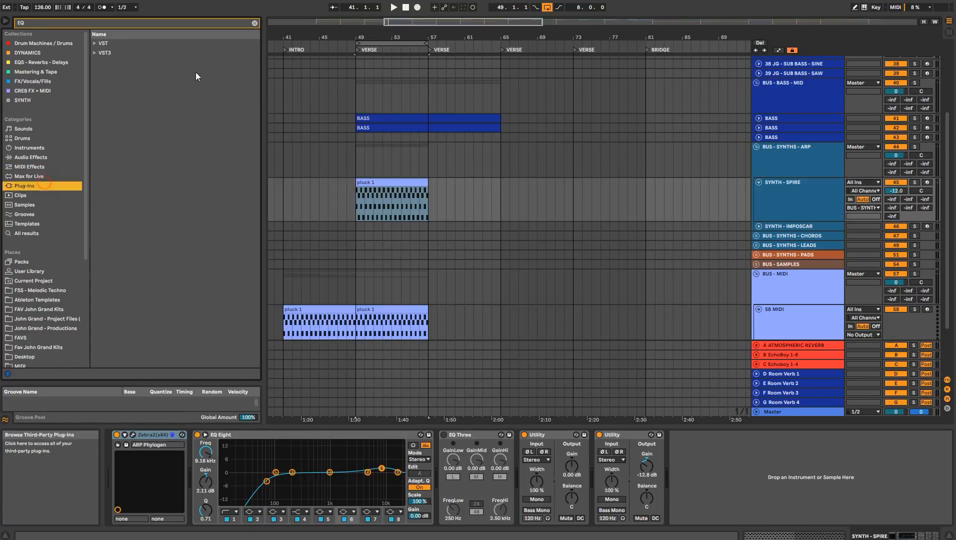
{"action": "left_click", "coordinate": [254, 23]}
{"action": "type", "text": "SYLENTH"}
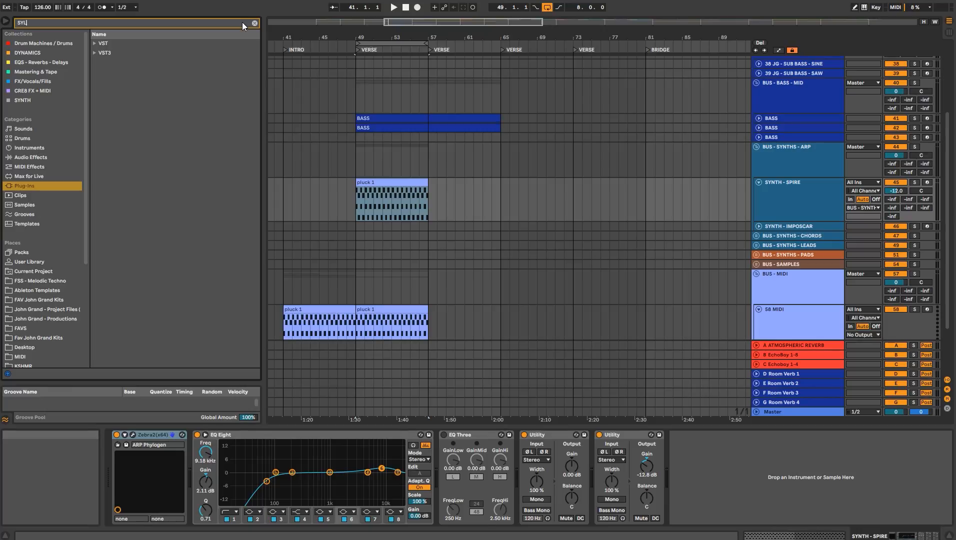
{"action": "key", "text": "Down"}
{"action": "key", "text": "Return"}
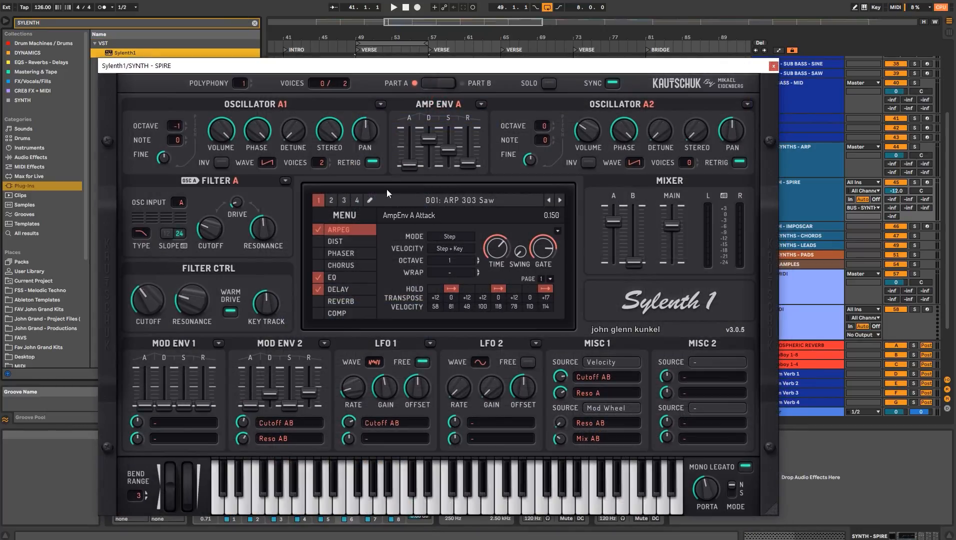
- Load the custom bank JODY WISTERNOFF in the SYNTH - SPIRE track's Sylenth1
{"action": "left_click", "coordinate": [345, 215]}
{"action": "mouse_move", "coordinate": [350, 243]}
{"action": "mouse_move", "coordinate": [512, 262]}
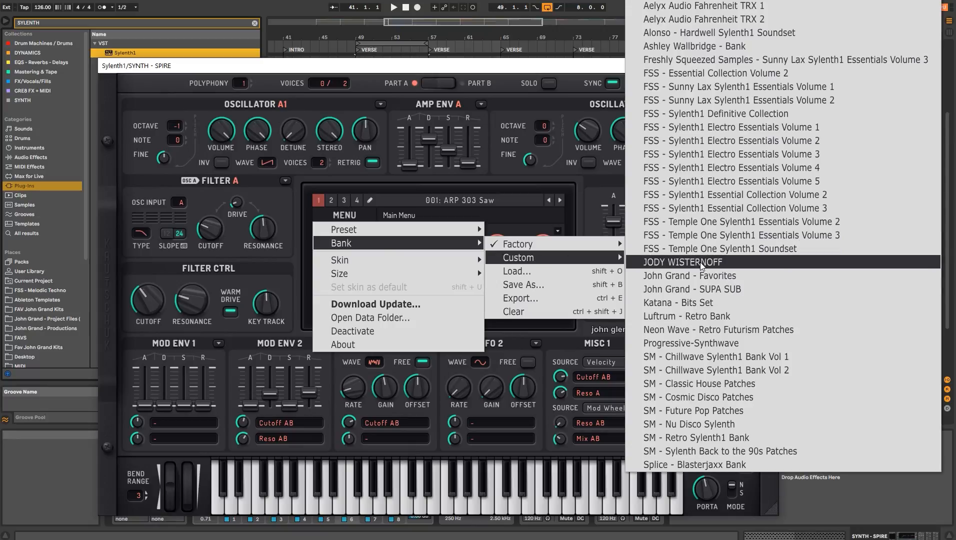
{"action": "left_click", "coordinate": [666, 231]}
- Load the custom Favorites bank and its preset 116: PLUCK - Melodic Space, start playback and close the Sylenth1 window
{"action": "left_click", "coordinate": [337, 216]}
{"action": "mouse_move", "coordinate": [350, 243]}
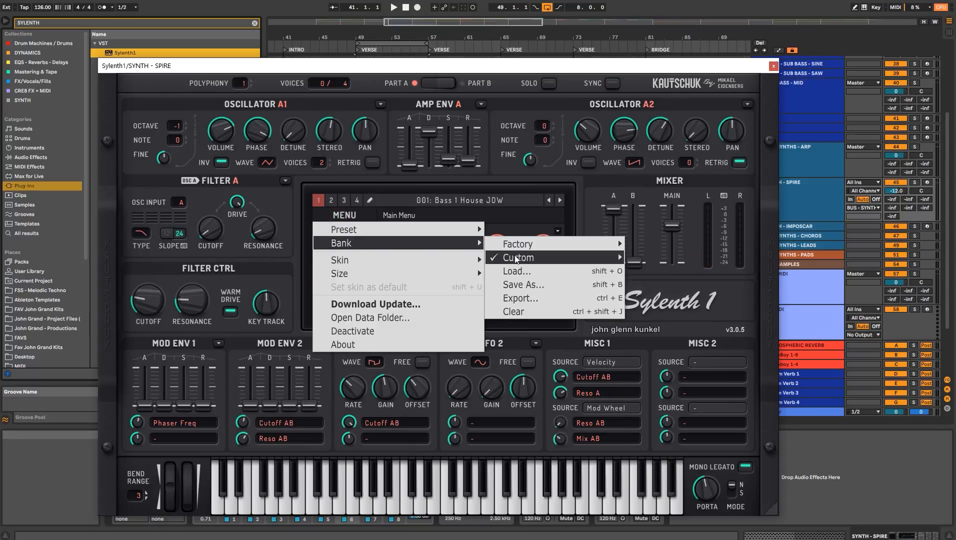
{"action": "mouse_move", "coordinate": [517, 260]}
{"action": "left_click", "coordinate": [656, 278]}
{"action": "left_click", "coordinate": [480, 200]}
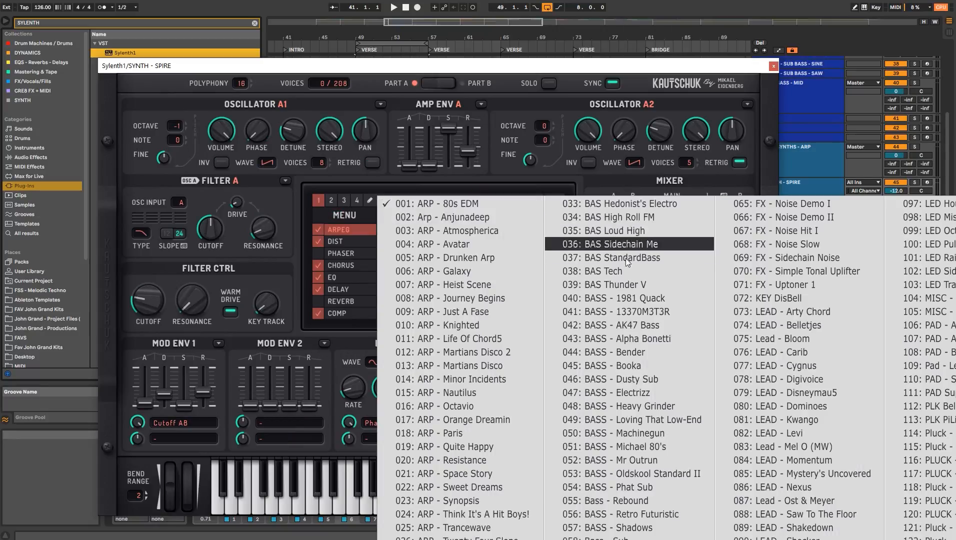
{"action": "left_click", "coordinate": [926, 460]}
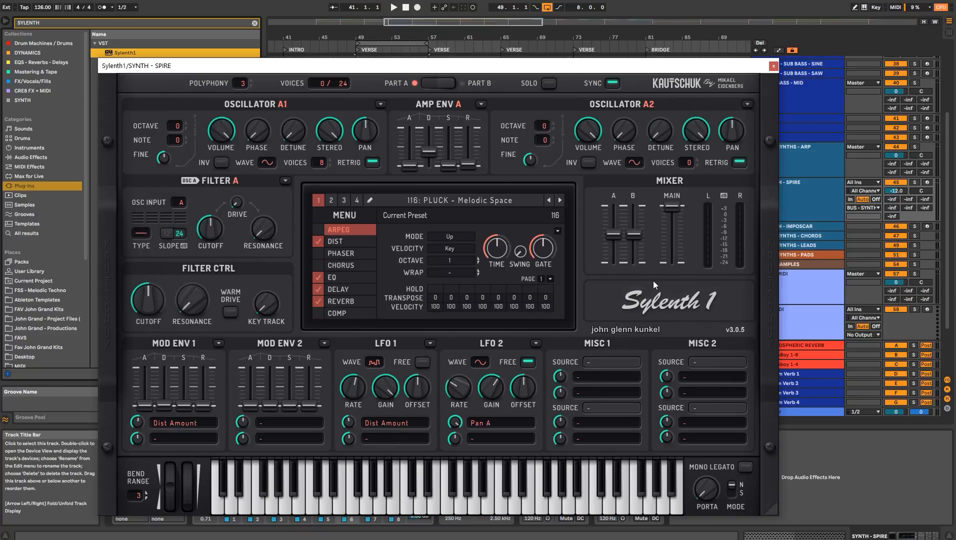
{"action": "key", "text": "space"}
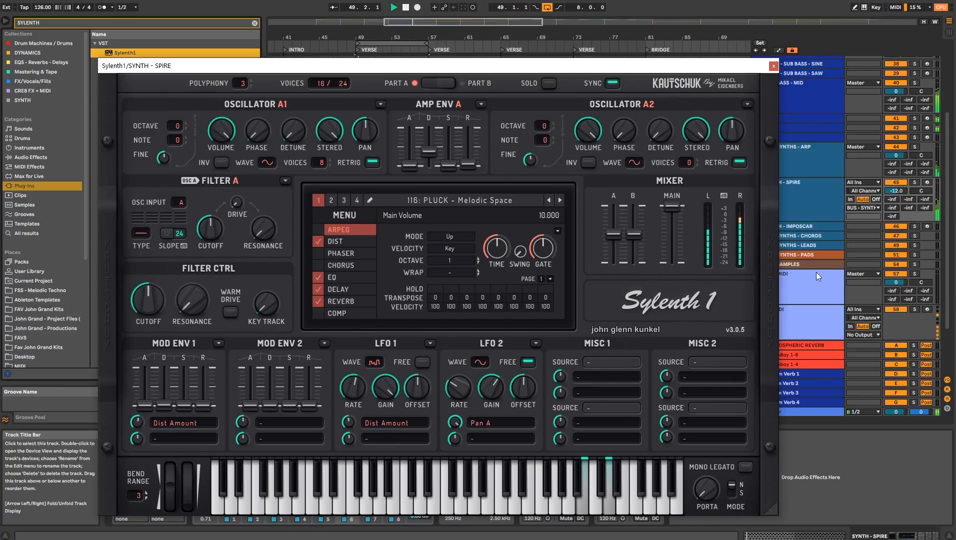
{"action": "left_click", "coordinate": [773, 67]}
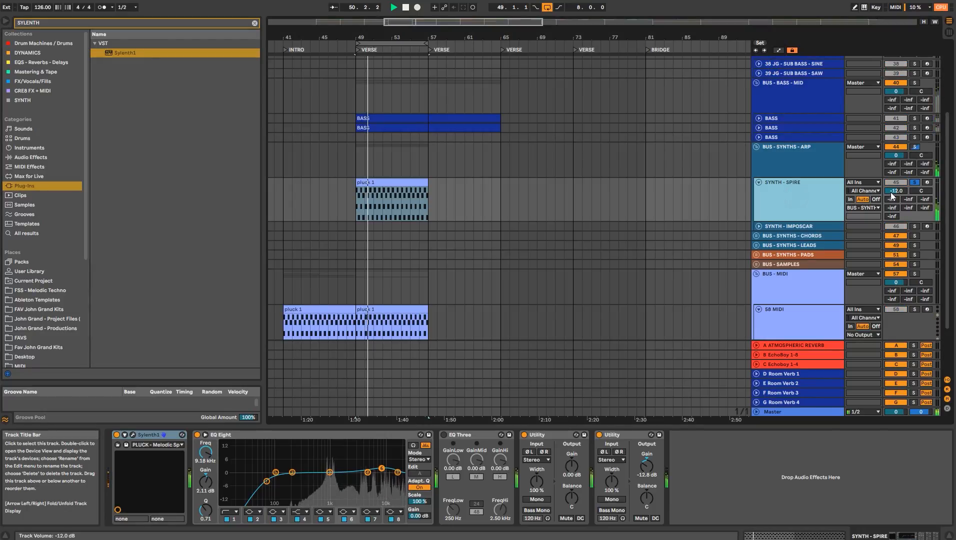
- Raise the last Utility's gain to -8.89 dB and duplicate the pluck 1 clip to bar 57 on the SYNTH - SPIRE track
{"action": "left_click_drag", "start_coordinate": [646, 466], "coordinate": [647, 454]}
{"action": "key", "text": "ctrl+d"}
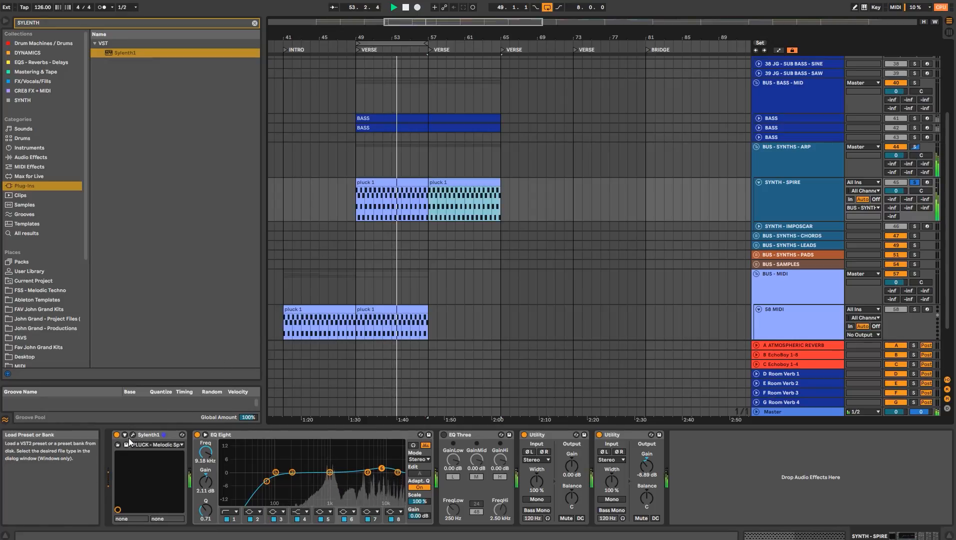
- Audition the following Sylenth1 presets during playback and settle on POLY - Coll Phillins
{"action": "left_click", "coordinate": [148, 444]}
{"action": "key", "text": "Down"}
{"action": "key", "text": "Return"}
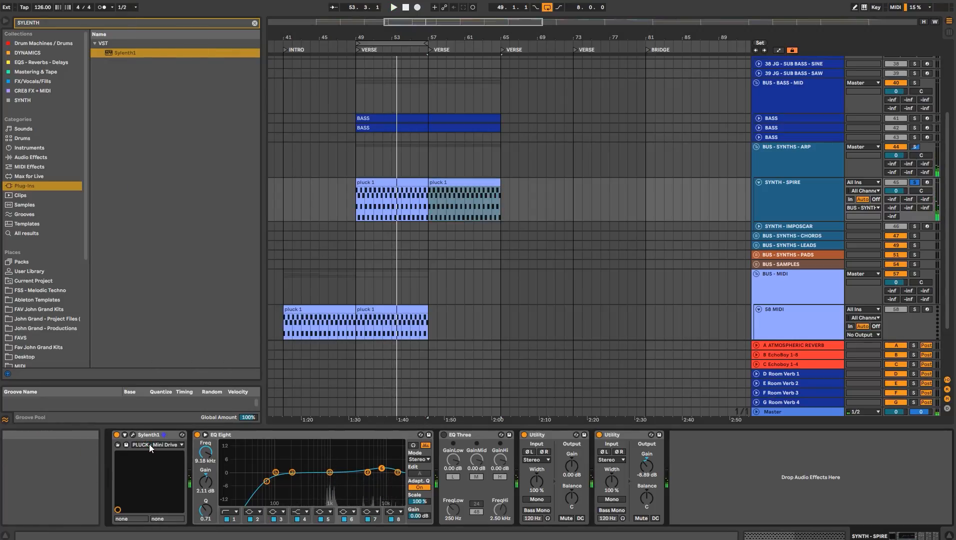
{"action": "key", "text": "Down"}
{"action": "key", "text": "Down"}
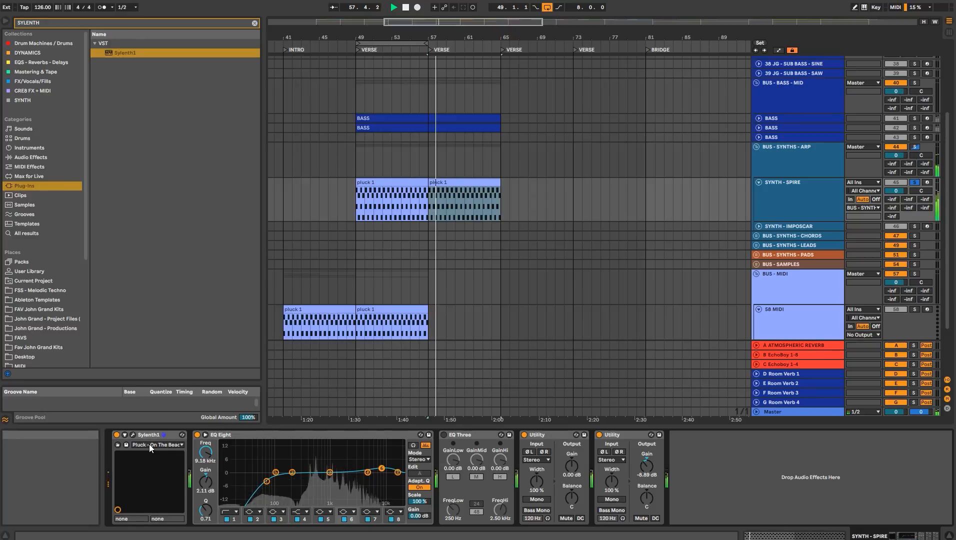
{"action": "key", "text": "Down"}
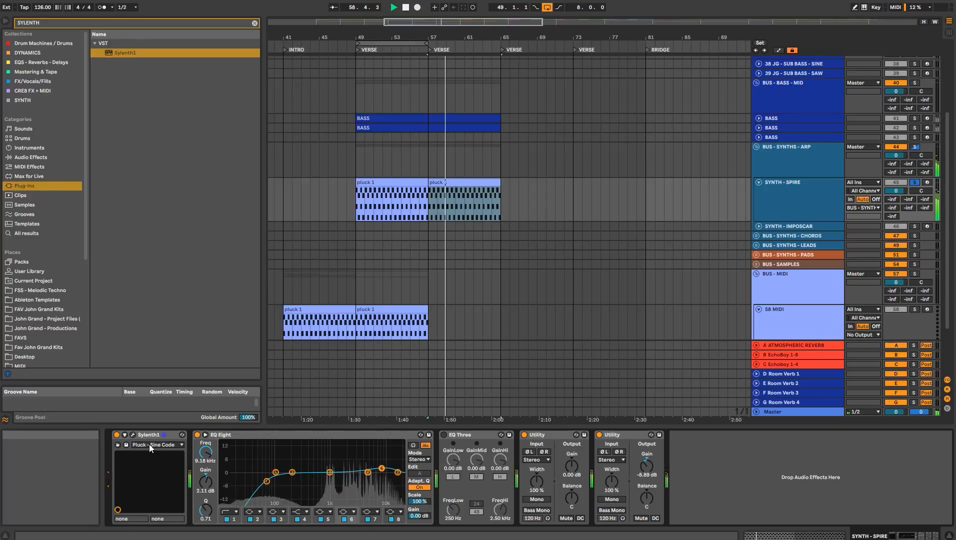
{"action": "key", "text": "Down"}
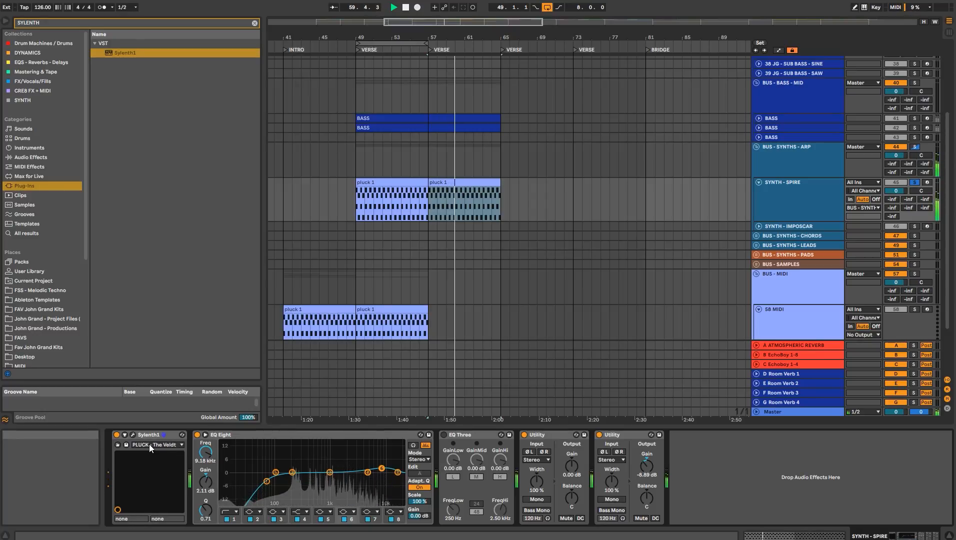
{"action": "key", "text": "Down"}
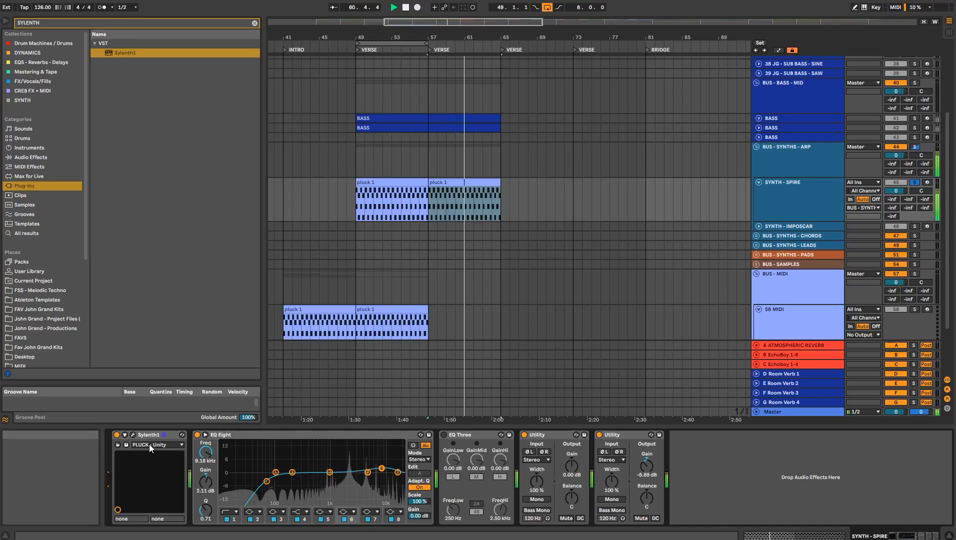
{"action": "key", "text": "Down"}
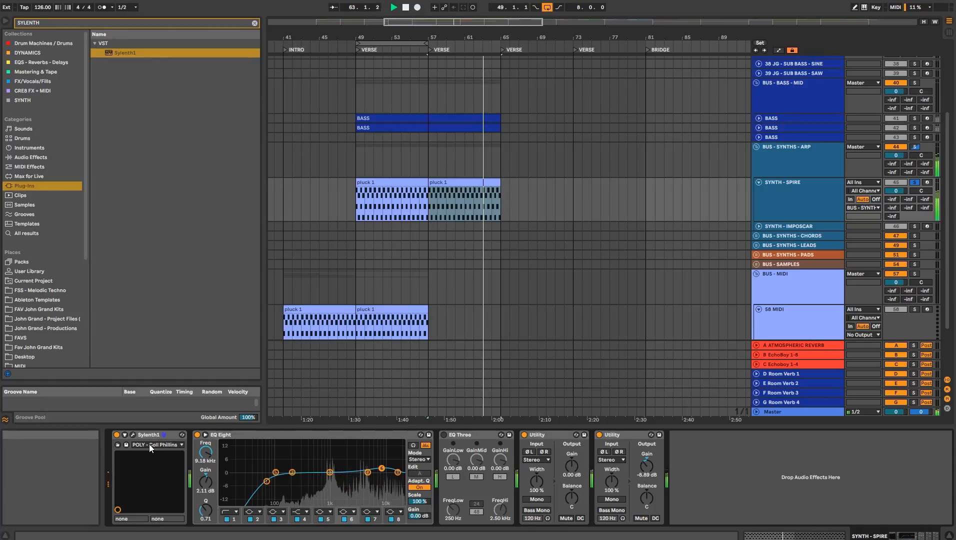
- Consolidate the two pluck 1 clips on SYNTH - SPIRE into one 16-bar clip, transpose its notes down an octave and play it
{"action": "left_click", "coordinate": [400, 184]}
{"action": "key", "text": "space"}
{"action": "left_click", "coordinate": [446, 184], "text": "shift"}
{"action": "double_click", "coordinate": [447, 185]}
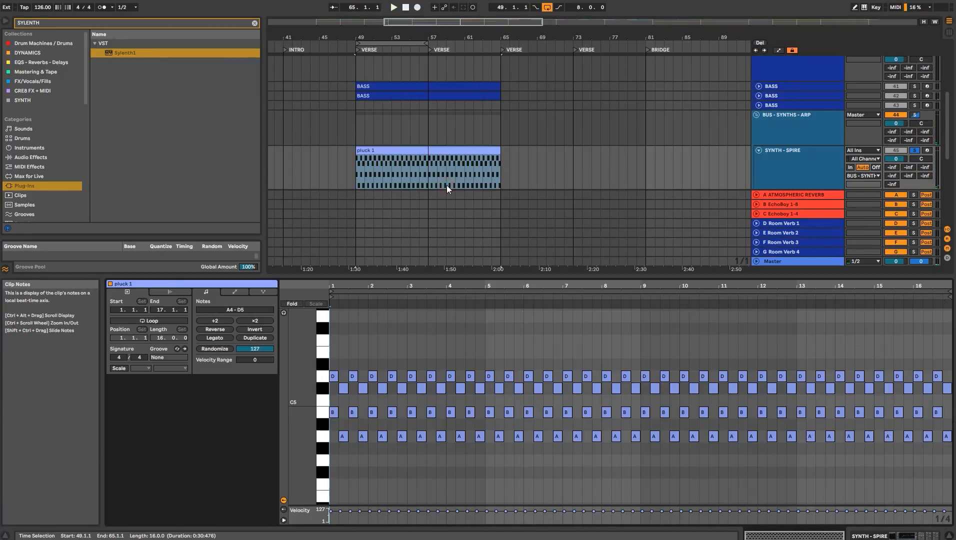
{"action": "key", "text": "space"}
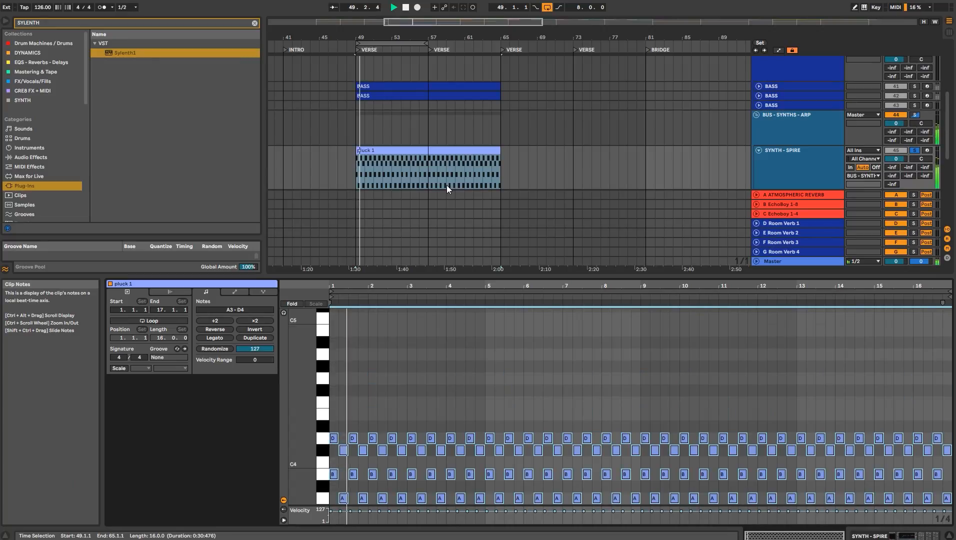
- Search the audio effects for DELAY and add the Delay device at the end of the SYNTH - SPIRE chain
{"action": "key", "text": "shift+Tab"}
{"action": "left_click", "coordinate": [699, 441]}
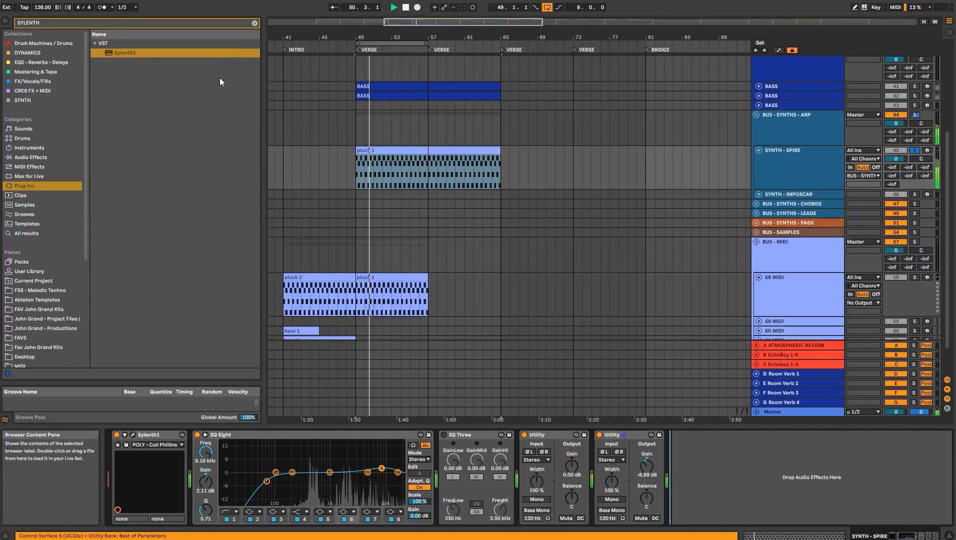
{"action": "left_click", "coordinate": [255, 24]}
{"action": "left_click", "coordinate": [56, 156]}
{"action": "left_click", "coordinate": [191, 23]}
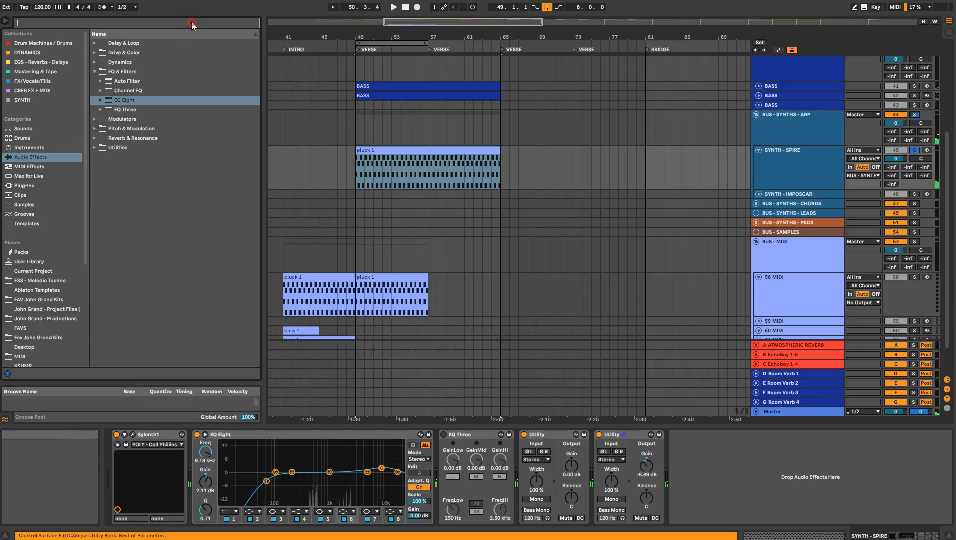
{"action": "type", "text": "DELAY"}
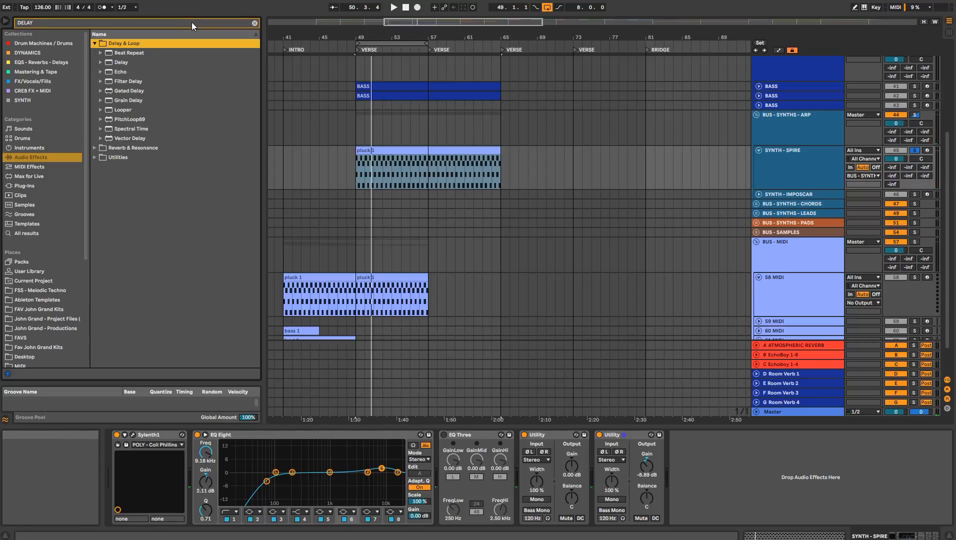
{"action": "key", "text": "Return"}
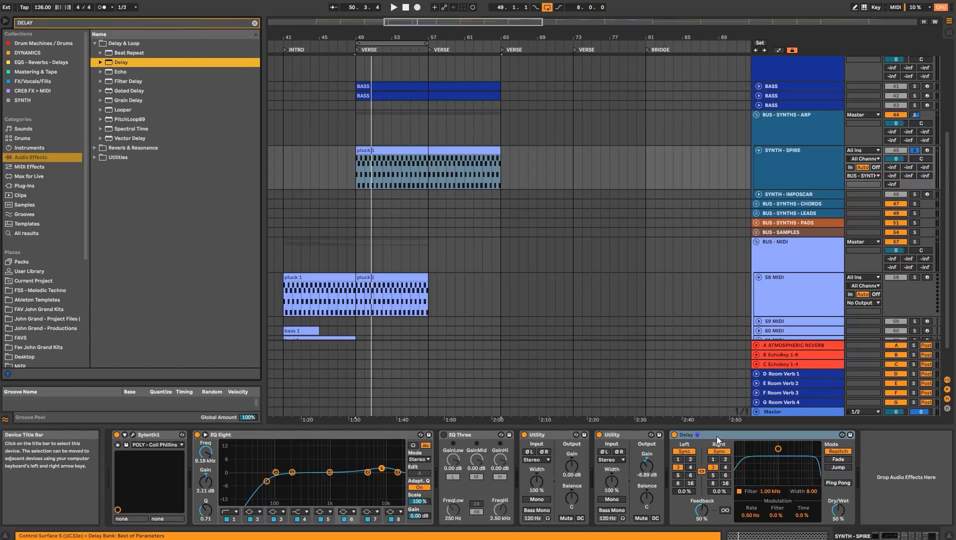
- Enable Ping Pong on the Delay and listen to the arp with it
{"action": "left_click", "coordinate": [830, 483]}
{"action": "key", "text": "space"}
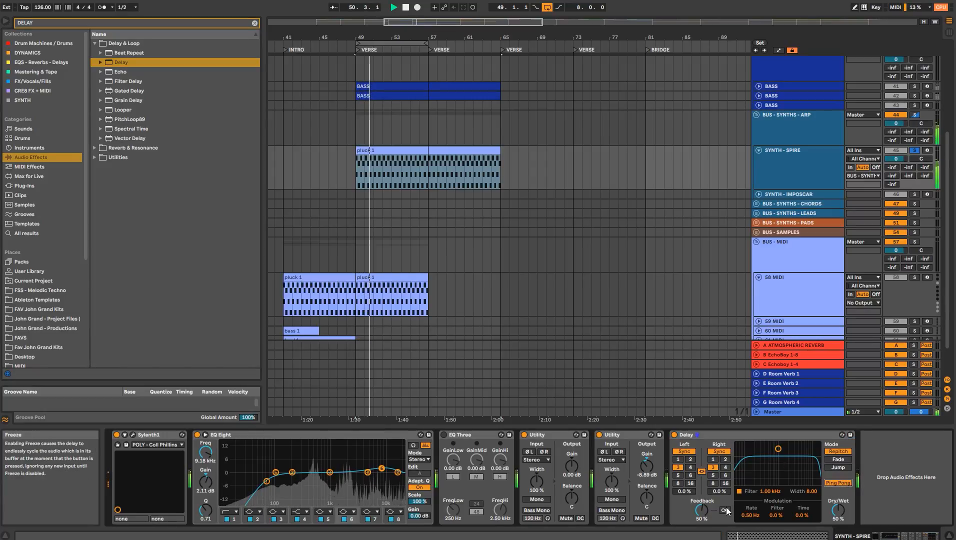
{"action": "key", "text": "space"}
- Lower the high-frequency boost in the SYNTH - SPIRE track's EQ Eight until the band is almost flat, and restart playback
{"action": "left_click", "coordinate": [795, 169]}
{"action": "left_click_drag", "start_coordinate": [383, 470], "coordinate": [382, 472]}
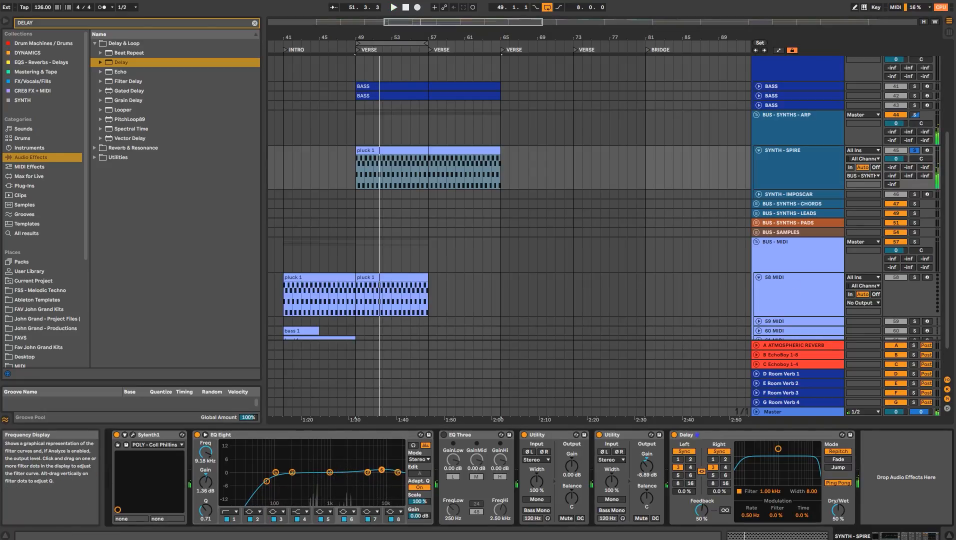
{"action": "key", "text": "space"}
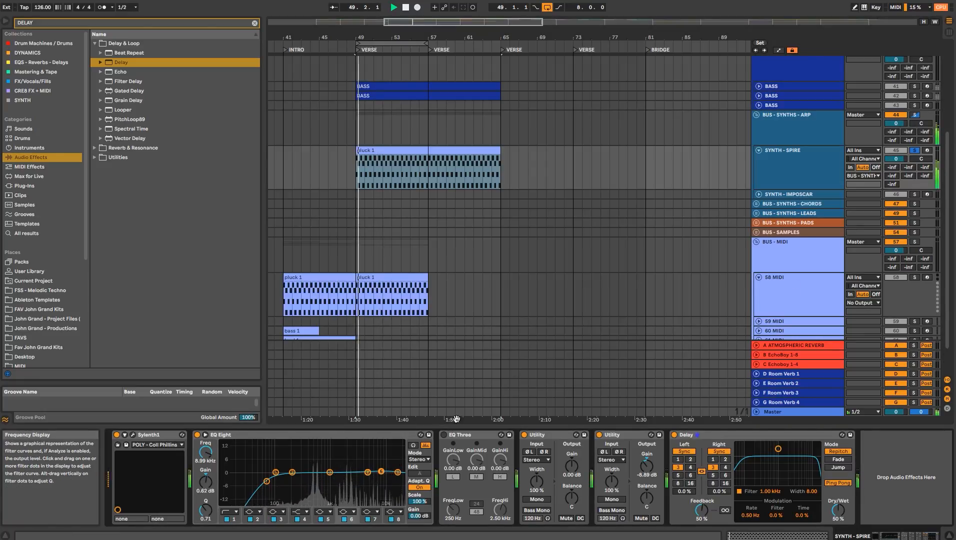
- Listen to the pluck arp together with the full mix, and solo BUS - SYNTHS - ARP again
{"action": "left_click", "coordinate": [780, 135]}
{"action": "left_click", "coordinate": [770, 158]}
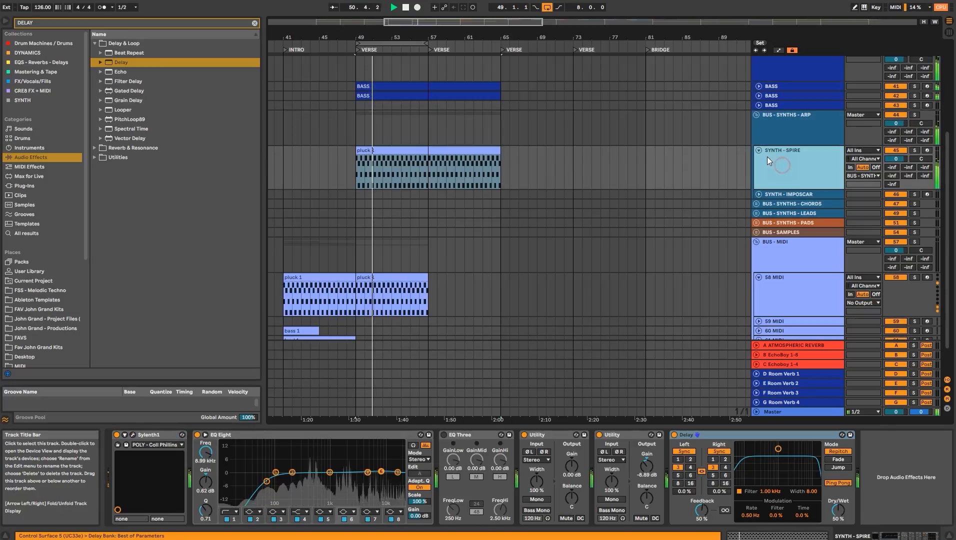
{"action": "left_click", "coordinate": [445, 151]}
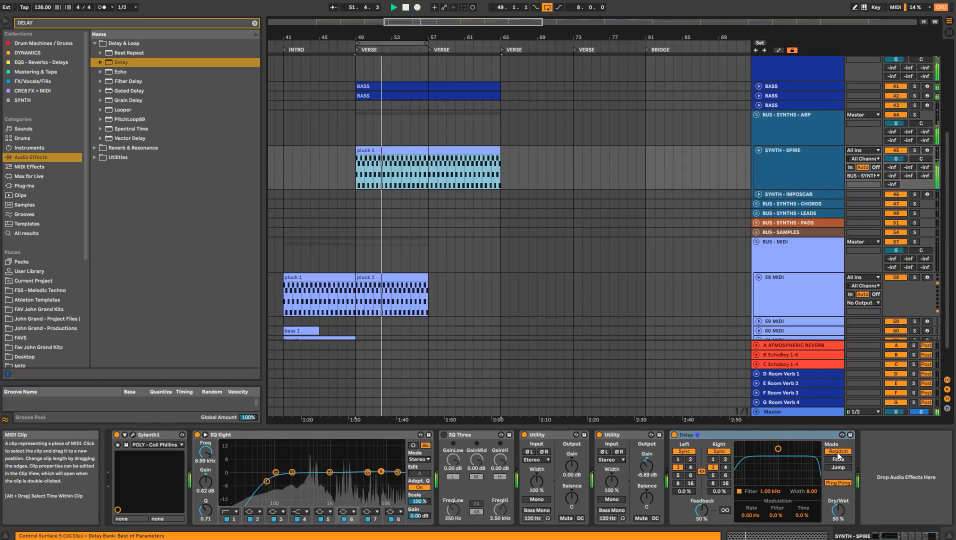
{"action": "left_click", "coordinate": [809, 179]}
{"action": "left_click", "coordinate": [885, 461]}
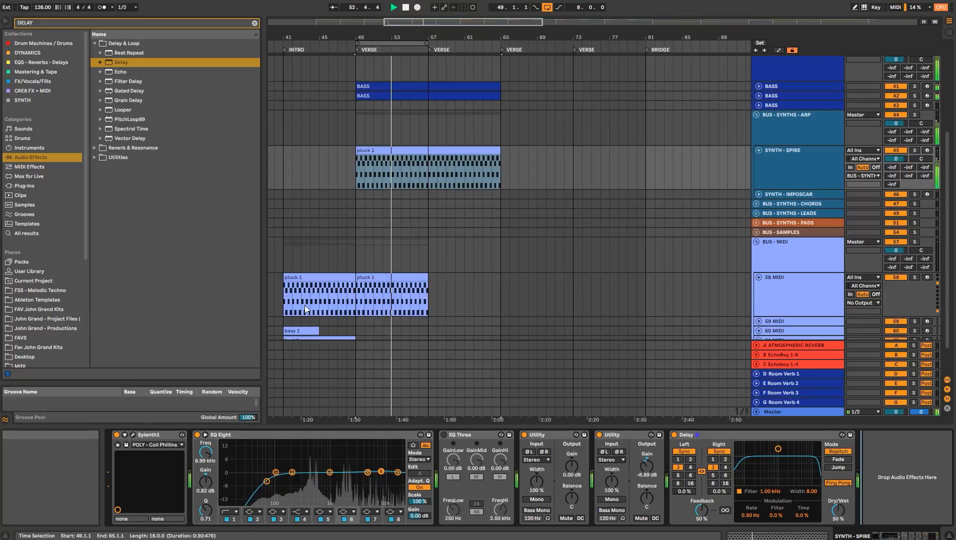
{"action": "left_click", "coordinate": [390, 152]}
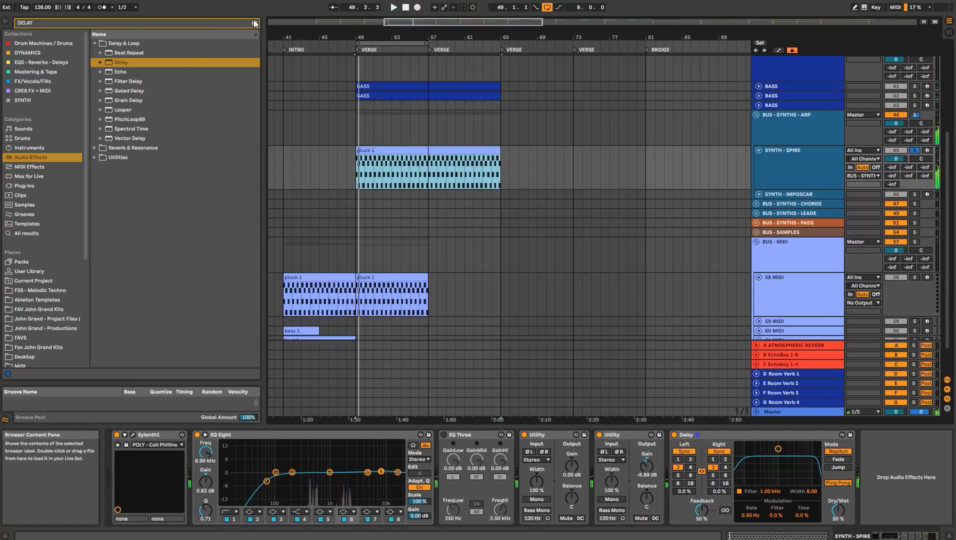
- Clear the browser search and add the Arpeggiator MIDI effect in front of Sylenth1 on the SYNTH - SPIRE track
{"action": "left_click", "coordinate": [254, 23]}
{"action": "left_click", "coordinate": [35, 167]}
{"action": "left_click", "coordinate": [44, 169]}
{"action": "left_click", "coordinate": [94, 44]}
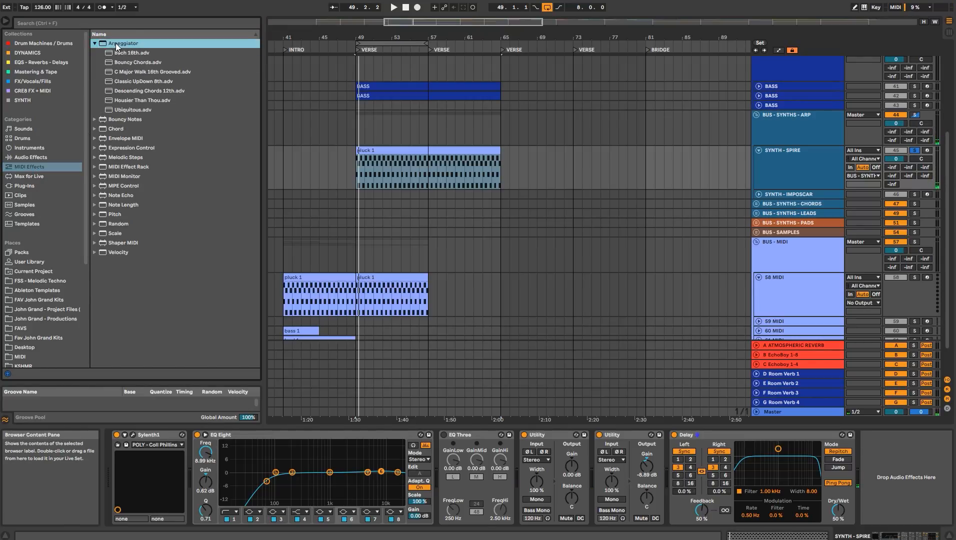
{"action": "double_click", "coordinate": [116, 43]}
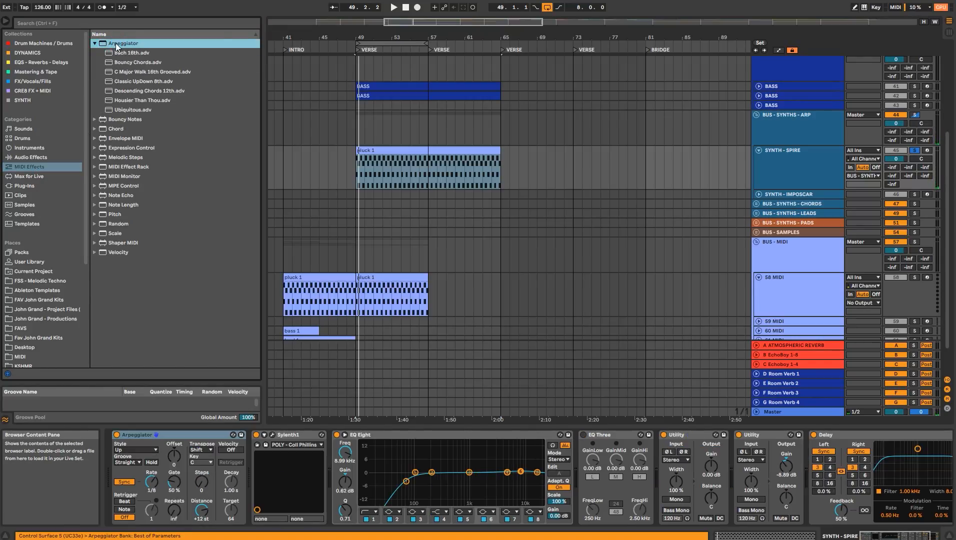
- Set the Arpeggiator's style to Chord Trigger and its rate to 1/16 while playing the arp
{"action": "left_click", "coordinate": [156, 450]}
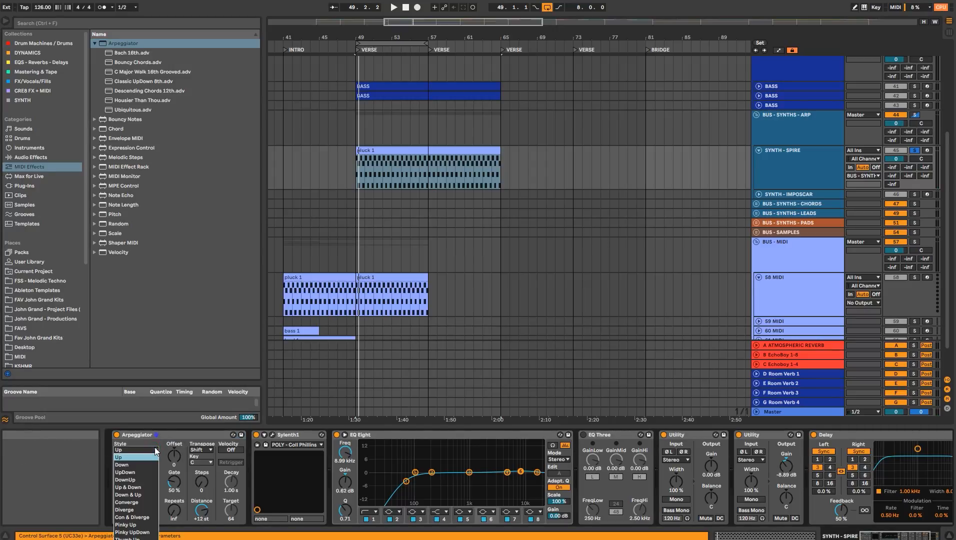
{"action": "left_click", "coordinate": [132, 539]}
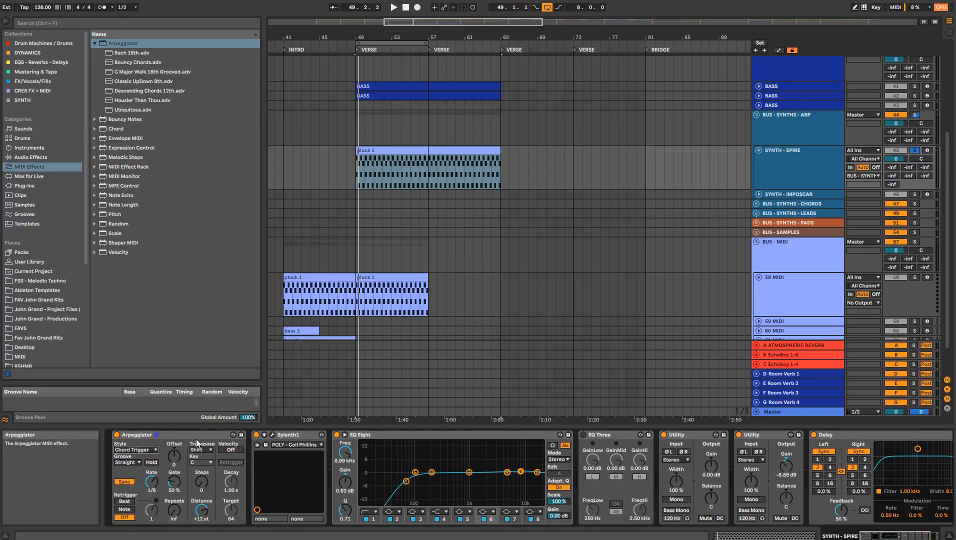
{"action": "left_click", "coordinate": [772, 166]}
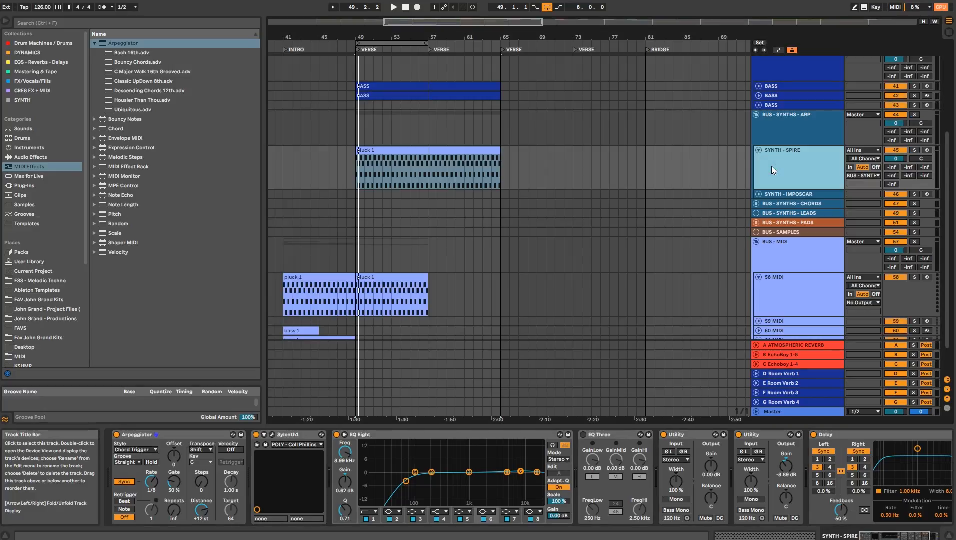
{"action": "key", "text": "space"}
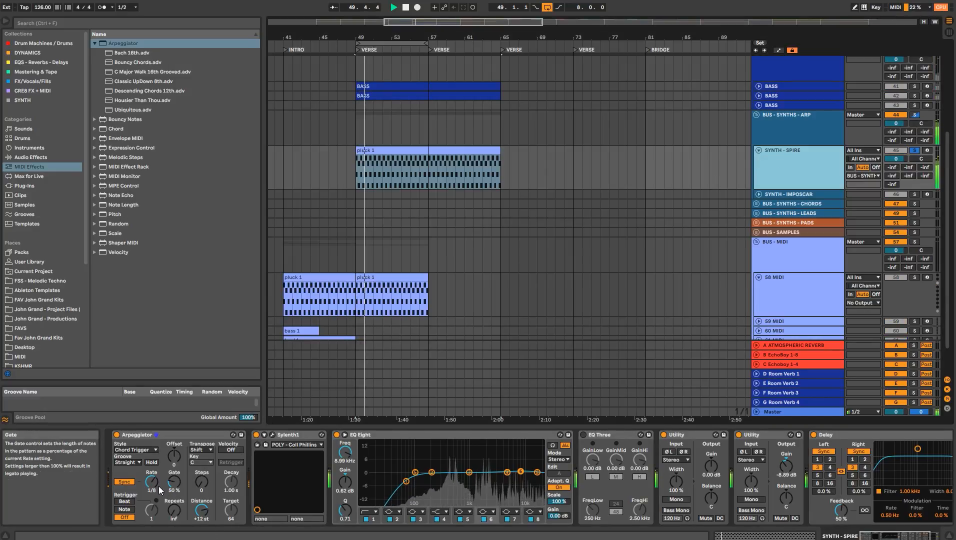
{"action": "left_click_drag", "start_coordinate": [161, 490], "coordinate": [161, 482]}
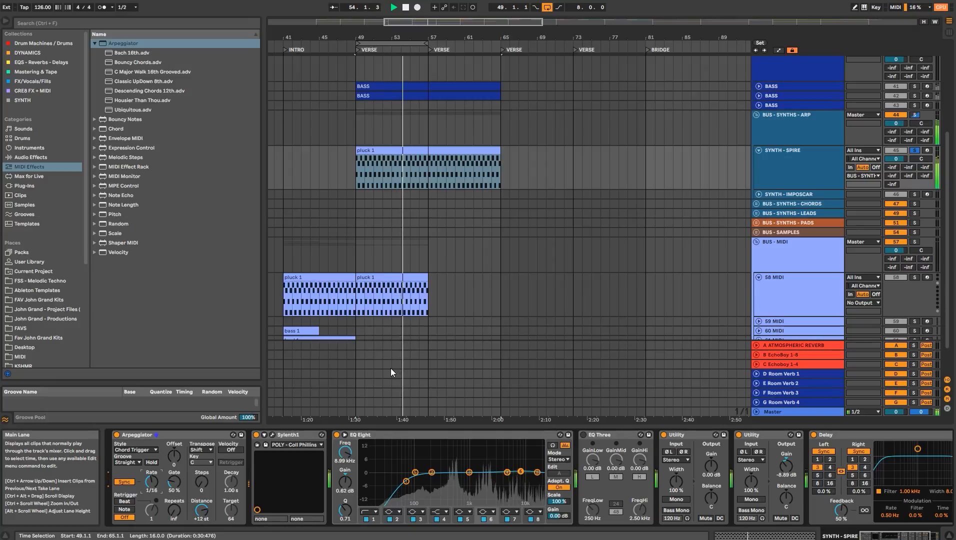
{"action": "key", "text": "space"}
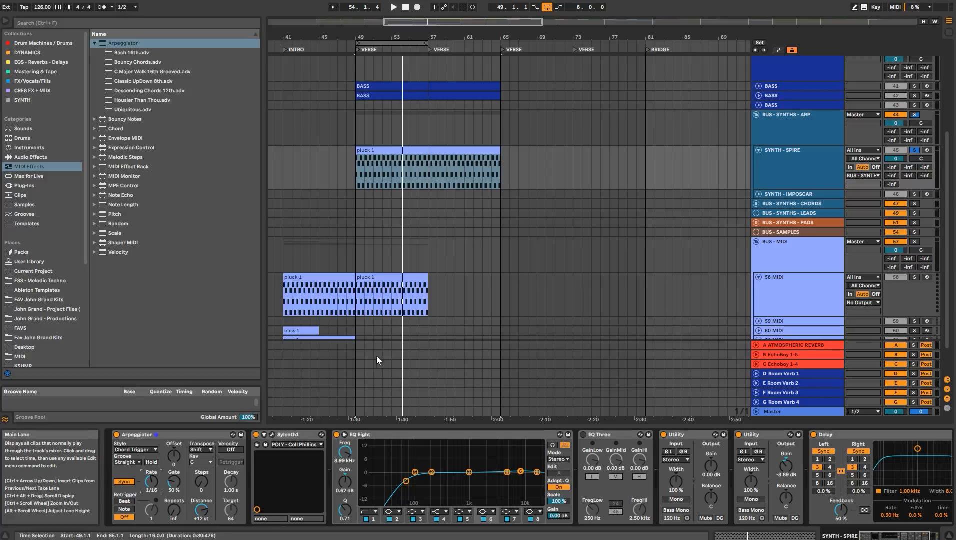
- Try the Arpeggiator's Up style in playback and restore Chord Trigger
{"action": "left_click", "coordinate": [135, 449]}
{"action": "left_click", "coordinate": [138, 451]}
{"action": "key", "text": "space"}
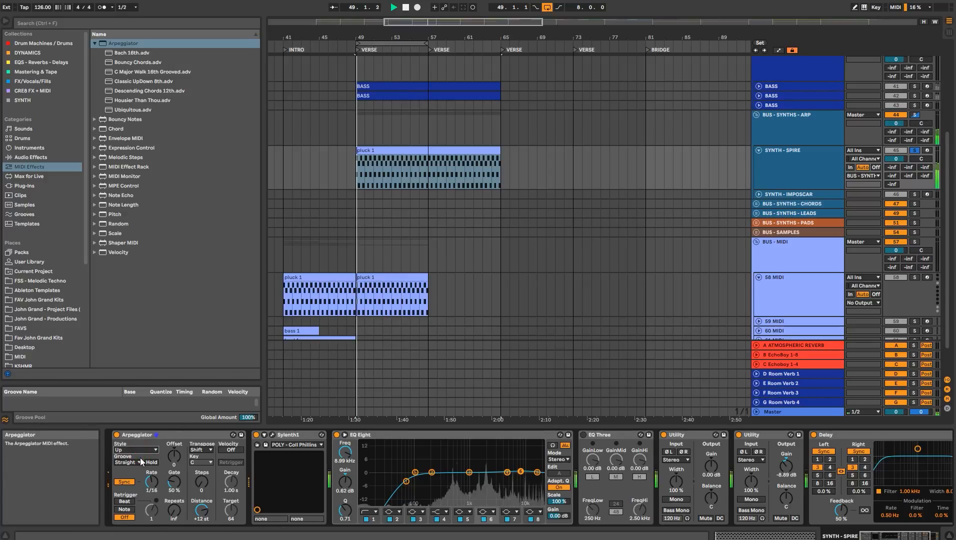
{"action": "left_click", "coordinate": [149, 450]}
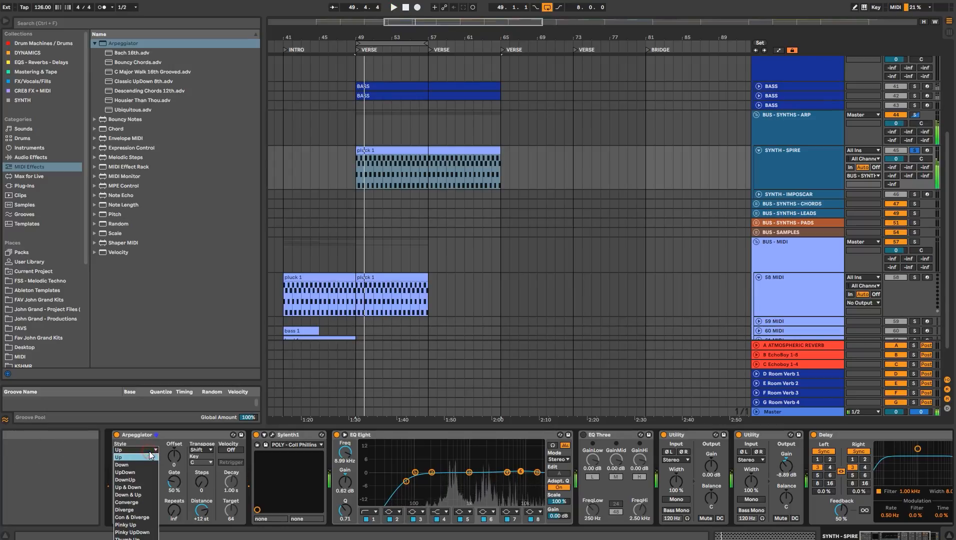
{"action": "left_click", "coordinate": [132, 539]}
{"action": "key", "text": "space"}
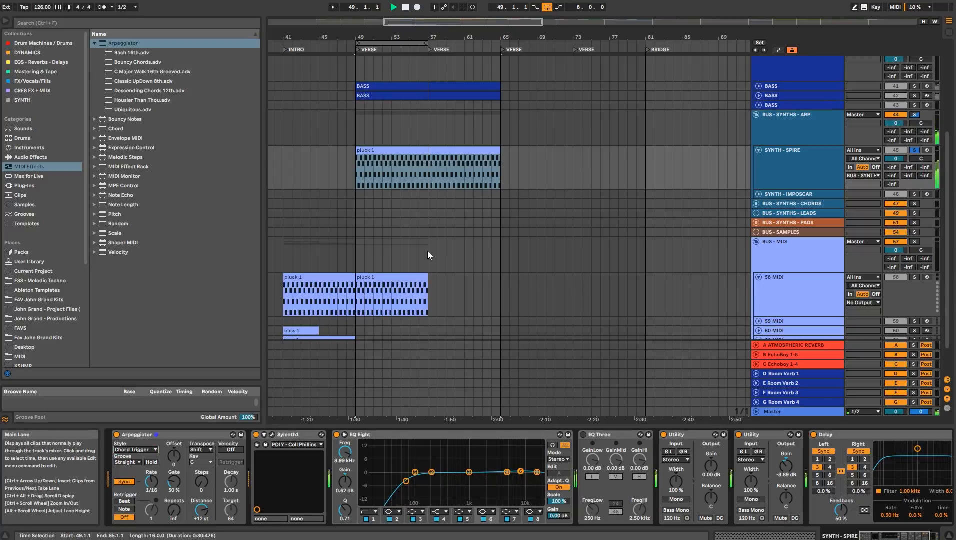
- Unsolo BUS - SYNTHS - ARP, fold the SYNTH - SPIRE track and collapse all the bus groups in the arrangement
{"action": "left_click", "coordinate": [805, 129]}
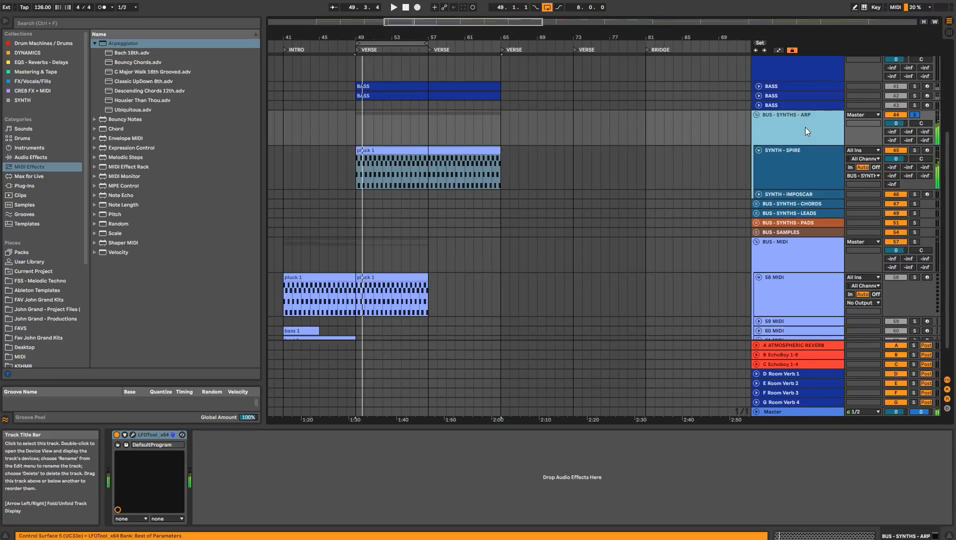
{"action": "left_click", "coordinate": [792, 159]}
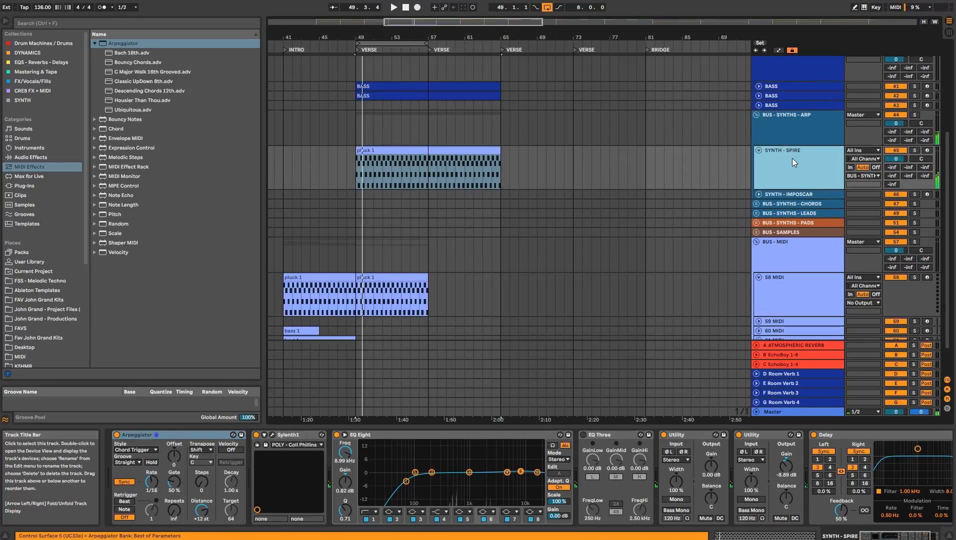
{"action": "left_click", "coordinate": [759, 150]}
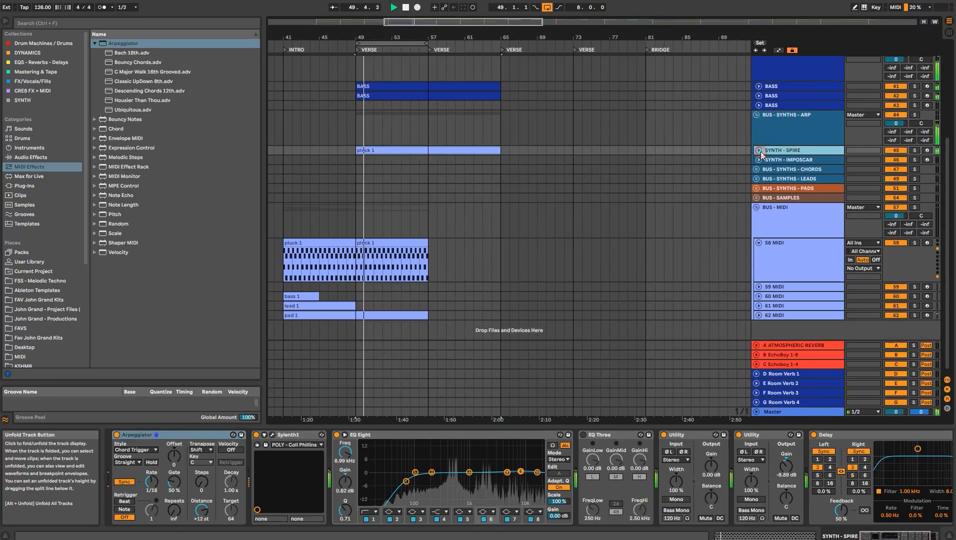
{"action": "scroll", "coordinate": [786, 181], "scroll_direction": "up", "scroll_amount": 3}
{"action": "left_click", "coordinate": [792, 188]}
{"action": "key", "text": "ctrl+a"}
{"action": "key", "text": "Left"}
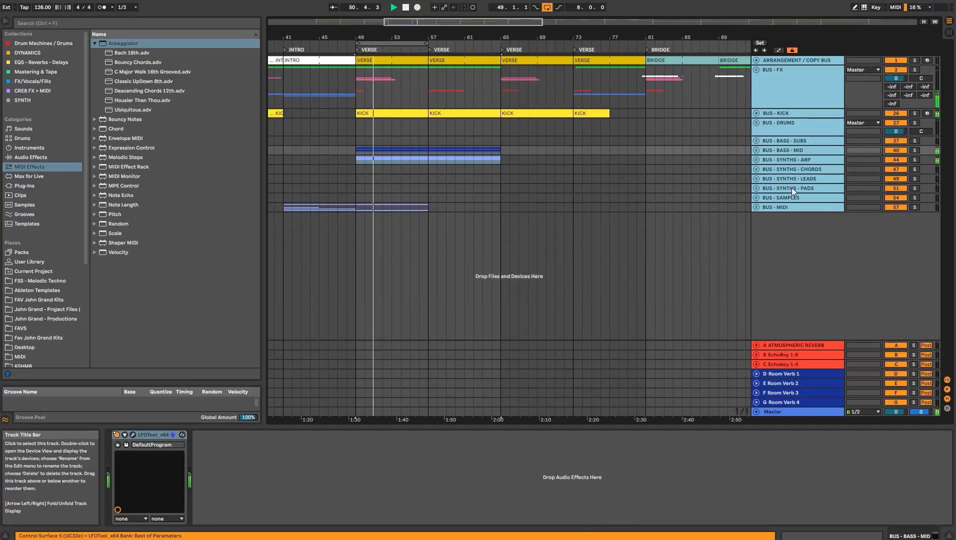
- Duplicate the mid bass and arp clips starting at bar 49 so they also fill bars 65 to 81
{"action": "mouse_move", "coordinate": [357, 160]}
{"action": "left_mouse_down"}
{"action": "mouse_move", "coordinate": [504, 161]}
{"action": "mouse_move", "coordinate": [357, 146]}
{"action": "left_mouse_up"}
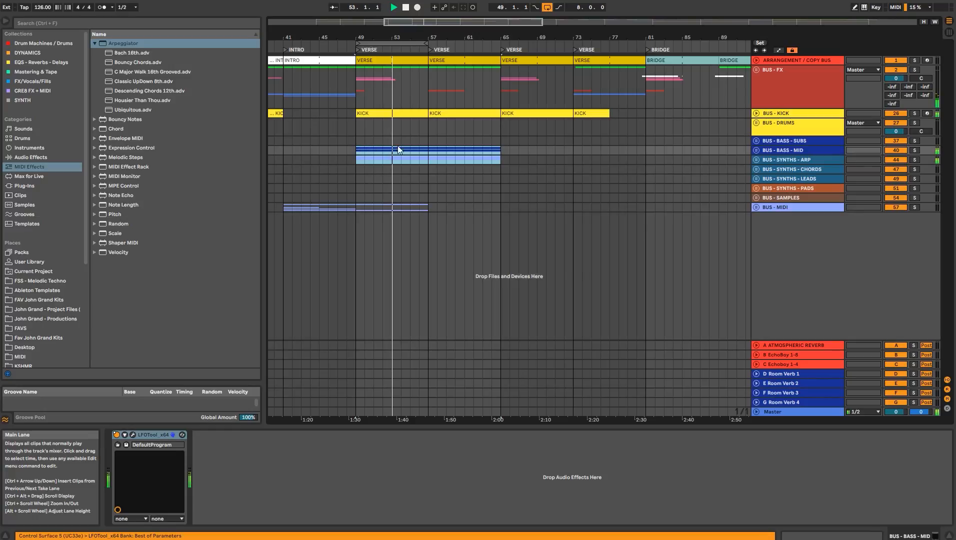
{"action": "key", "text": "space"}
{"action": "key", "text": "ctrl+d"}
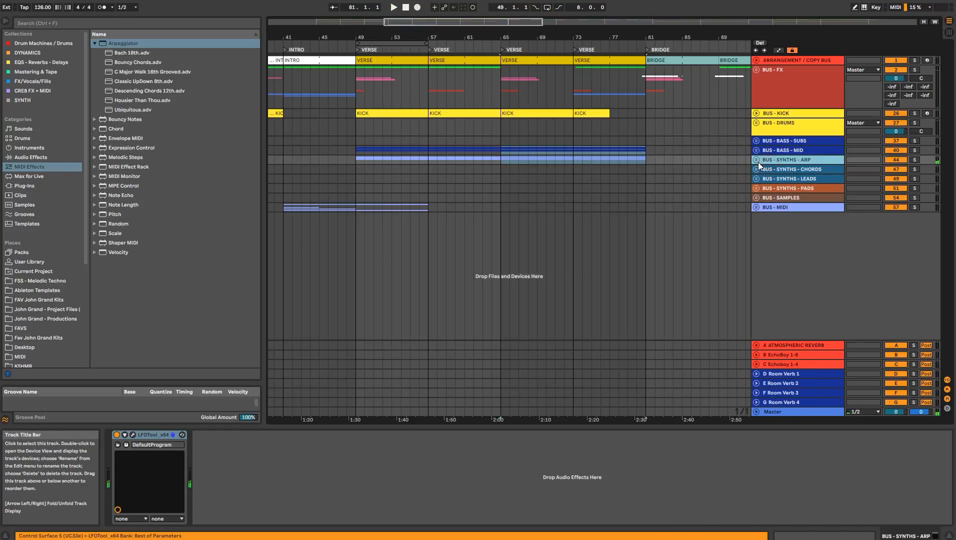
- Unfold the BUS - SYNTHS - ARP group and freeze the SYNTH - SPIRE track
{"action": "left_click", "coordinate": [757, 160]}
{"action": "left_click", "coordinate": [778, 194]}
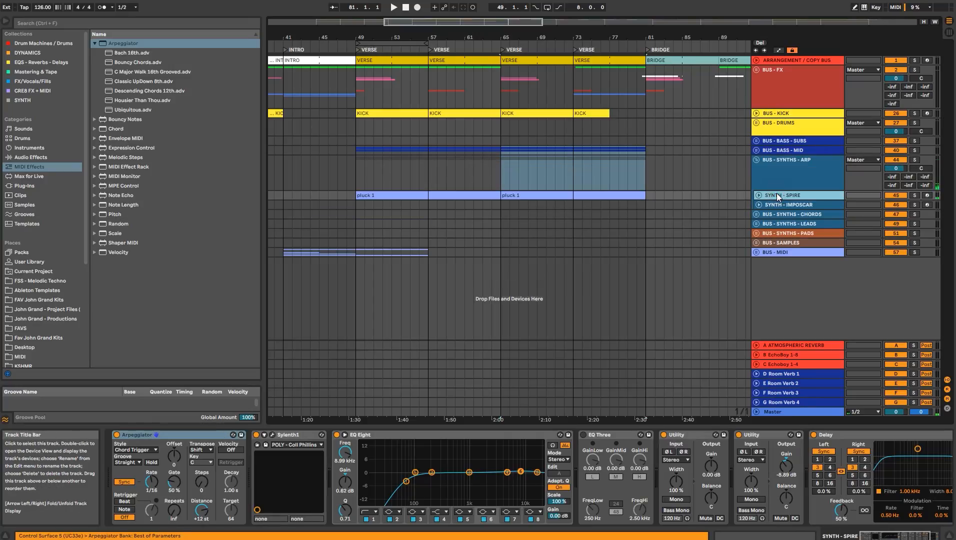
{"action": "right_click", "coordinate": [777, 194]}
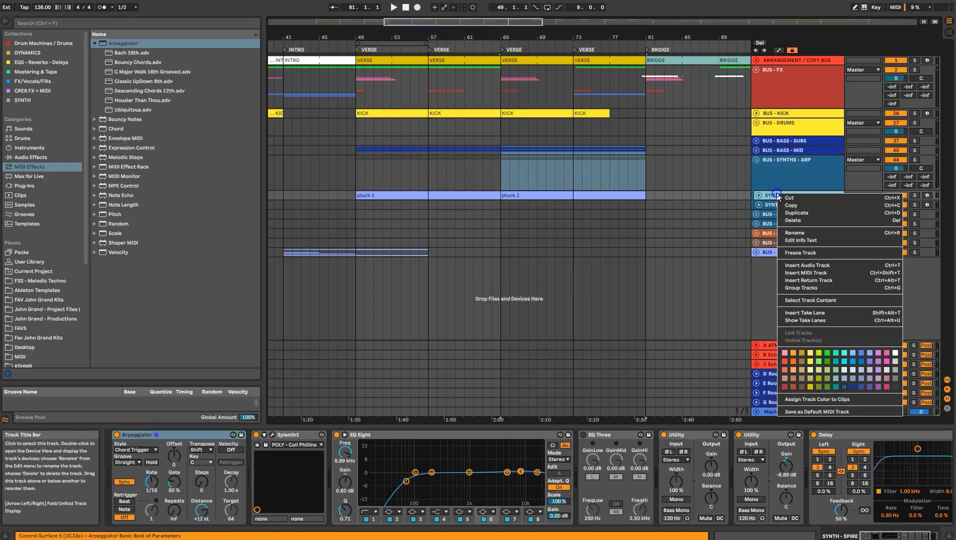
{"action": "left_click", "coordinate": [807, 252]}
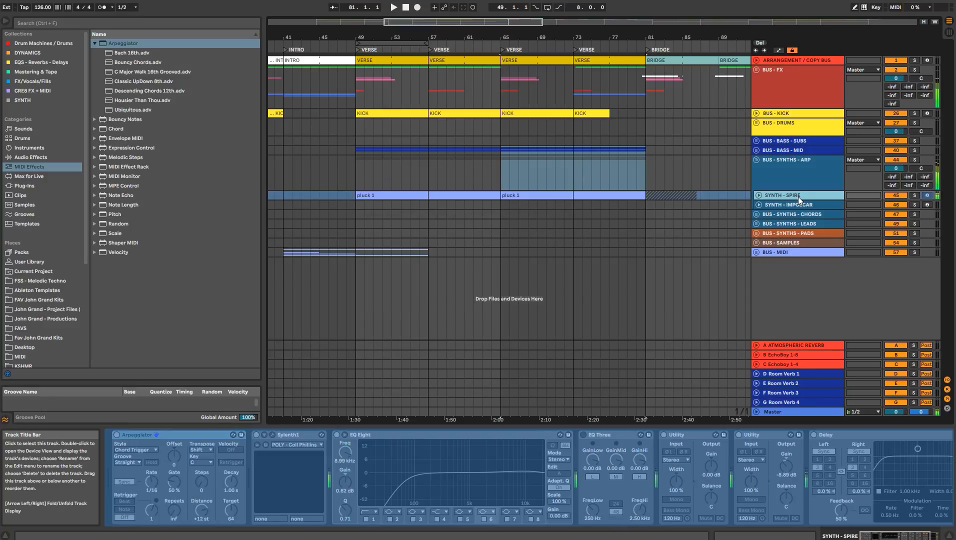
- Insert an audio track below SYNTH - SPIRE and copy the frozen pluck 1 clips, including the tail, onto it from bar 49
{"action": "left_click", "coordinate": [759, 195]}
{"action": "right_click", "coordinate": [790, 204]}
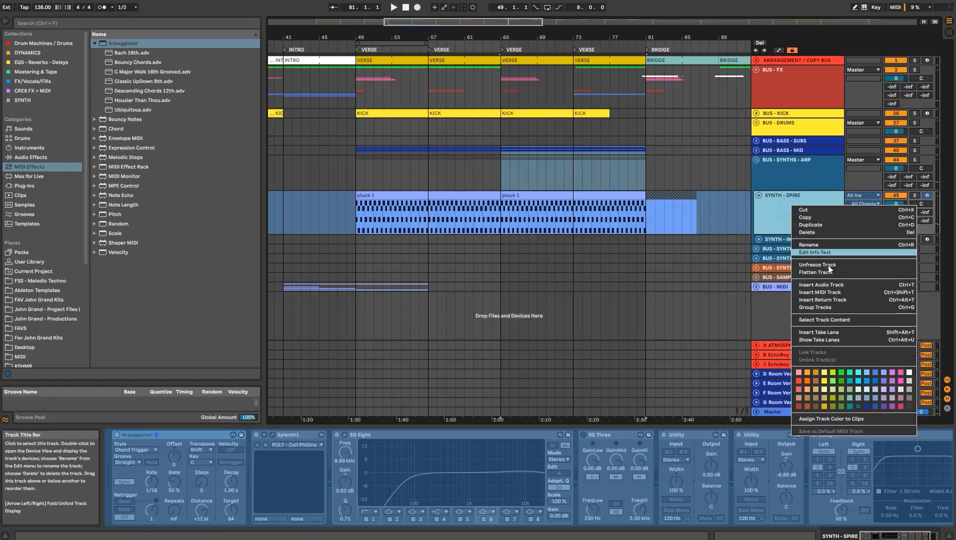
{"action": "left_click", "coordinate": [830, 273]}
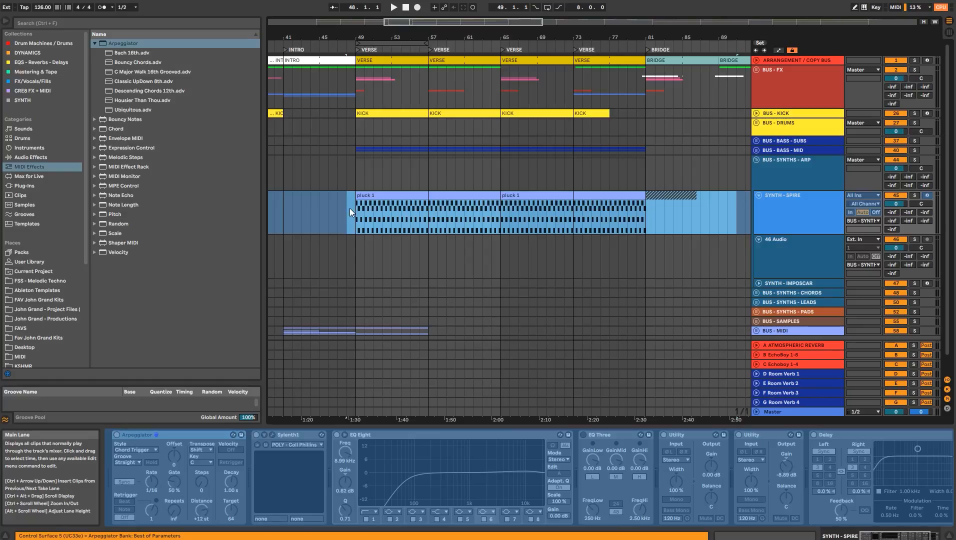
{"action": "left_click_drag", "start_coordinate": [352, 207], "coordinate": [556, 208]}
{"action": "left_click_drag", "start_coordinate": [724, 202], "coordinate": [726, 202]}
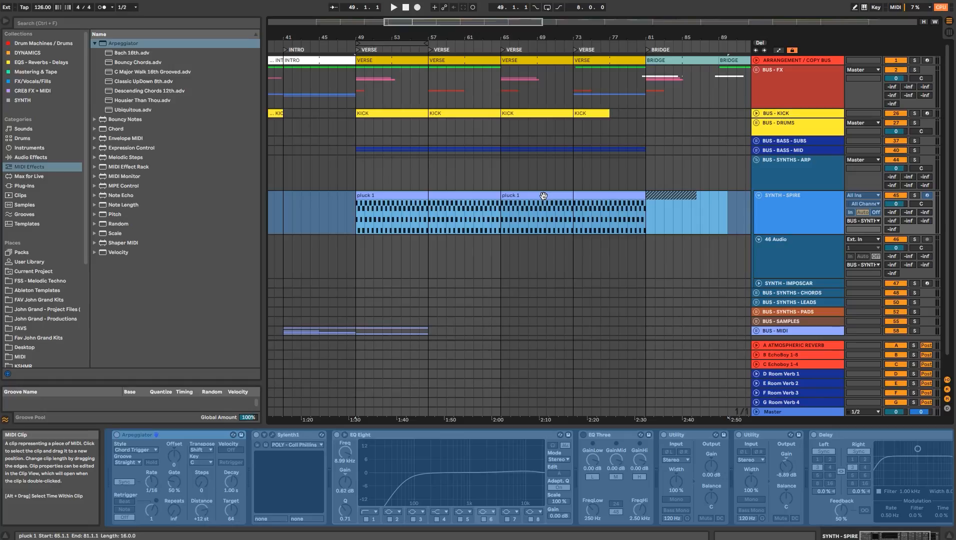
{"action": "left_click_drag", "start_coordinate": [543, 195], "coordinate": [544, 240]}
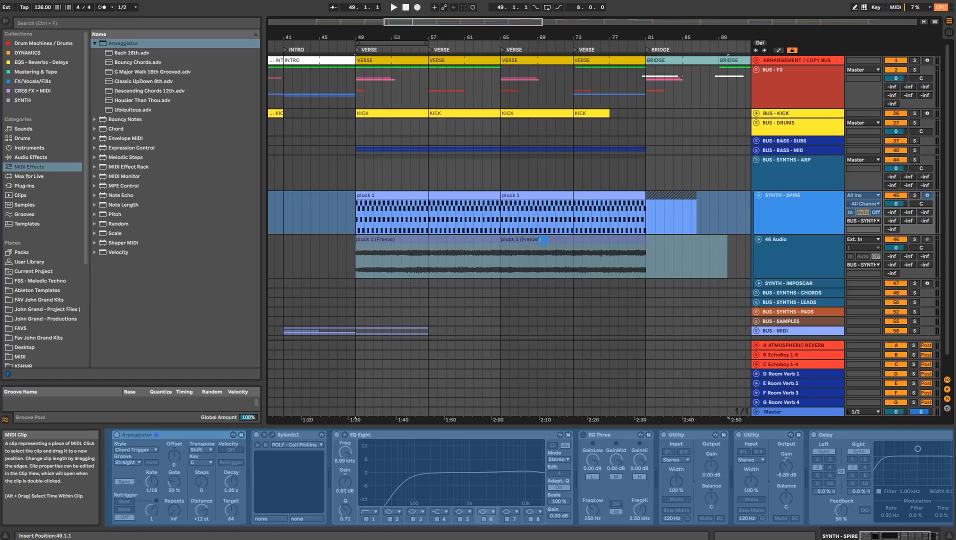
- Solo the new audio track and play its bounced pluck clips from bar 49
{"action": "left_click", "coordinate": [915, 239]}
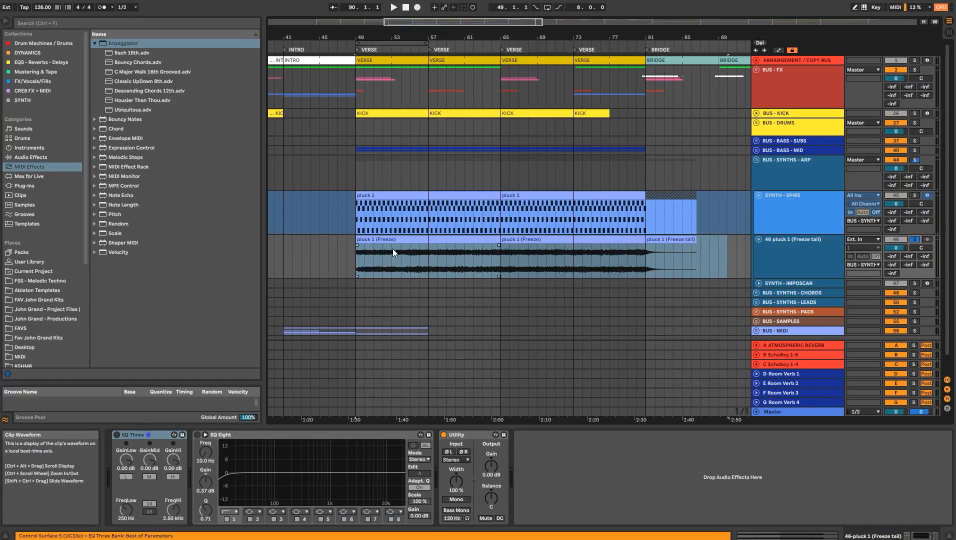
{"action": "left_click", "coordinate": [359, 256]}
{"action": "left_click_drag", "start_coordinate": [358, 256], "coordinate": [691, 259]}
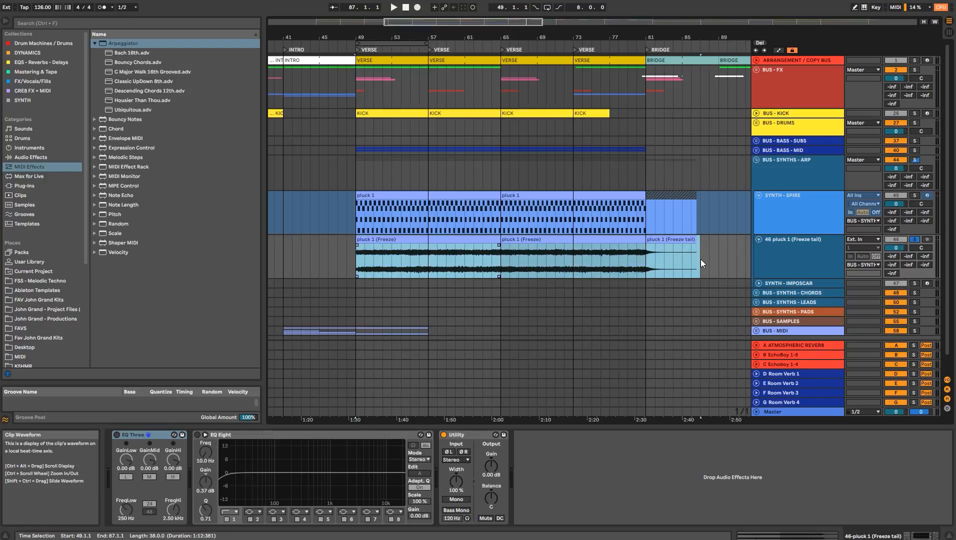
{"action": "key", "text": "space"}
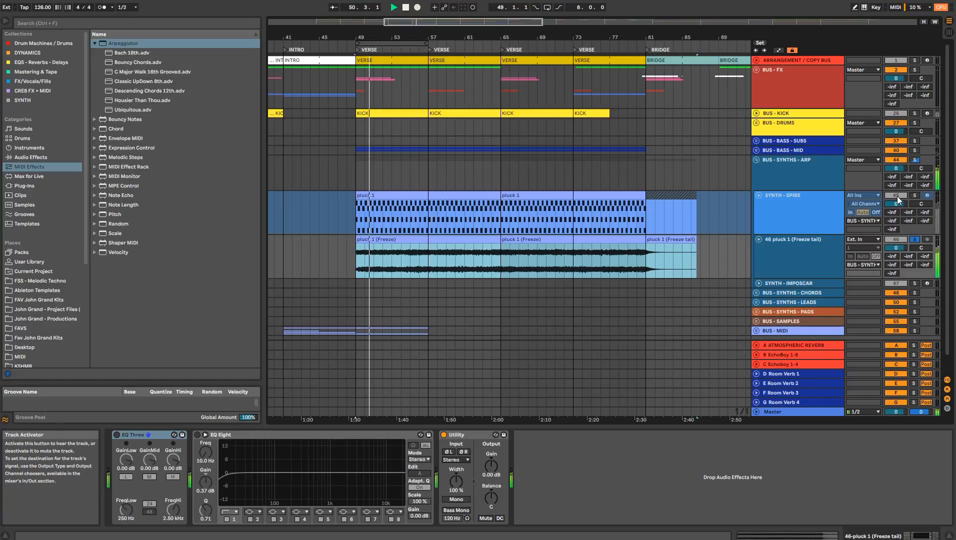
- Deactivate SYNTH - SPIRE, set the unsoloed pluck audio track's volume to -4.0 dB and fold both tracks
{"action": "left_click", "coordinate": [806, 205]}
{"action": "left_click", "coordinate": [803, 255]}
{"action": "left_click", "coordinate": [805, 211]}
{"action": "left_click", "coordinate": [807, 243]}
{"action": "left_click_drag", "start_coordinate": [896, 248], "coordinate": [900, 252]}
{"action": "left_click", "coordinate": [759, 195]}
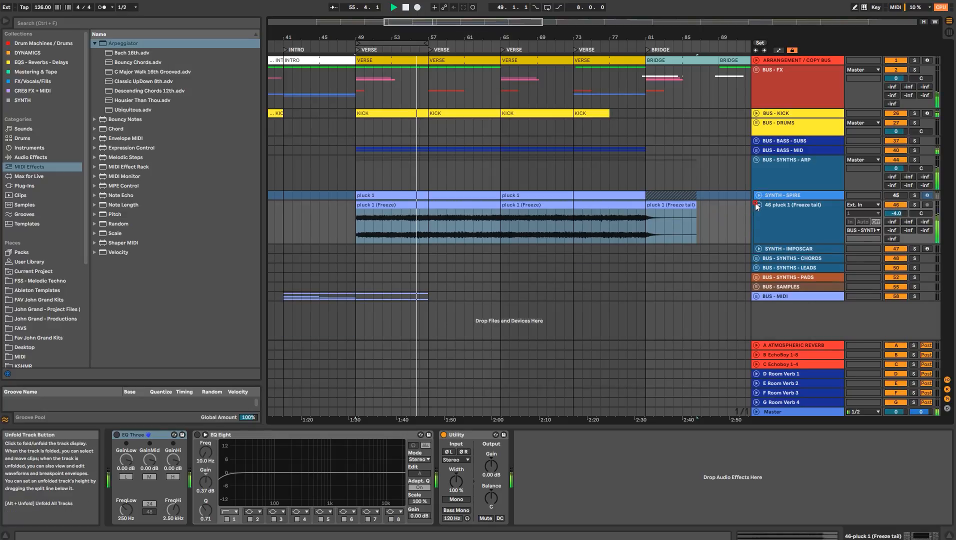
{"action": "left_click", "coordinate": [759, 205]}
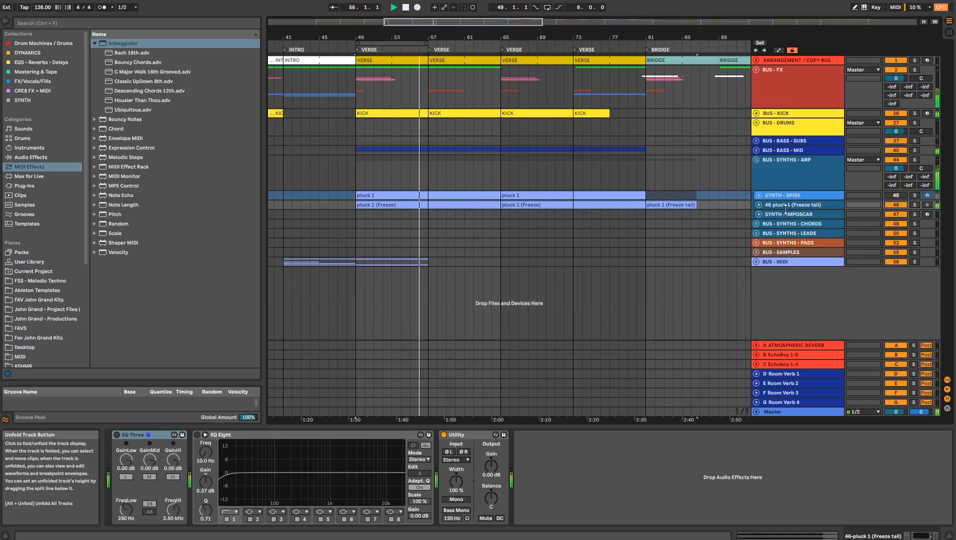
- Unfold BUS - SYNTHS - PADS and inspect the Solina V2 instrument with its Blue Strings preset and export options on SYNTH - SOLINA
{"action": "left_click", "coordinate": [758, 244]}
{"action": "left_click", "coordinate": [776, 276]}
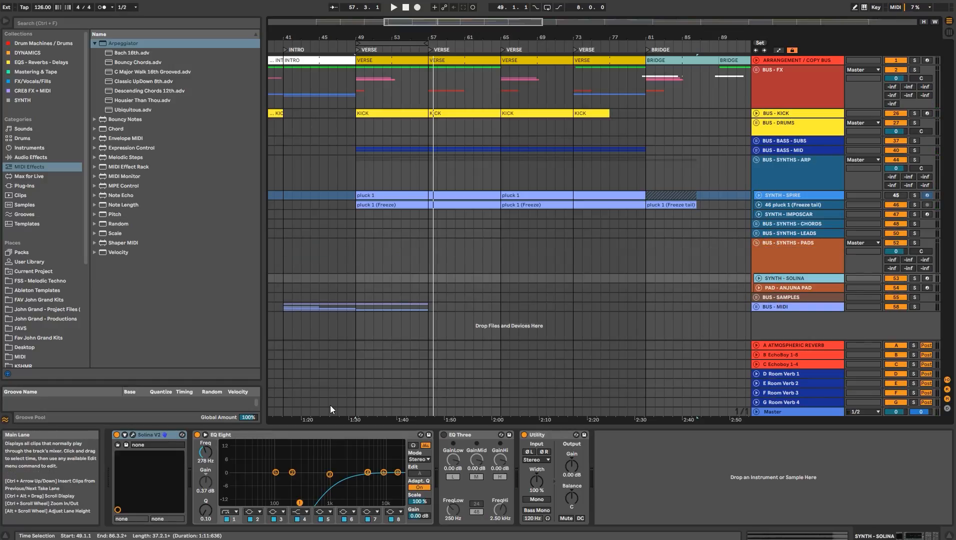
{"action": "left_click", "coordinate": [133, 435]}
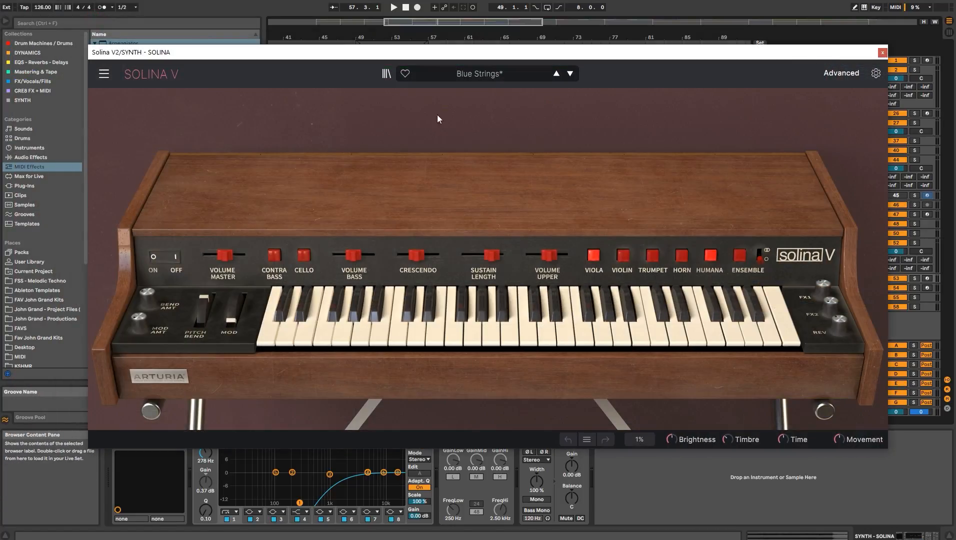
{"action": "left_click", "coordinate": [104, 74]}
{"action": "mouse_move", "coordinate": [161, 149]}
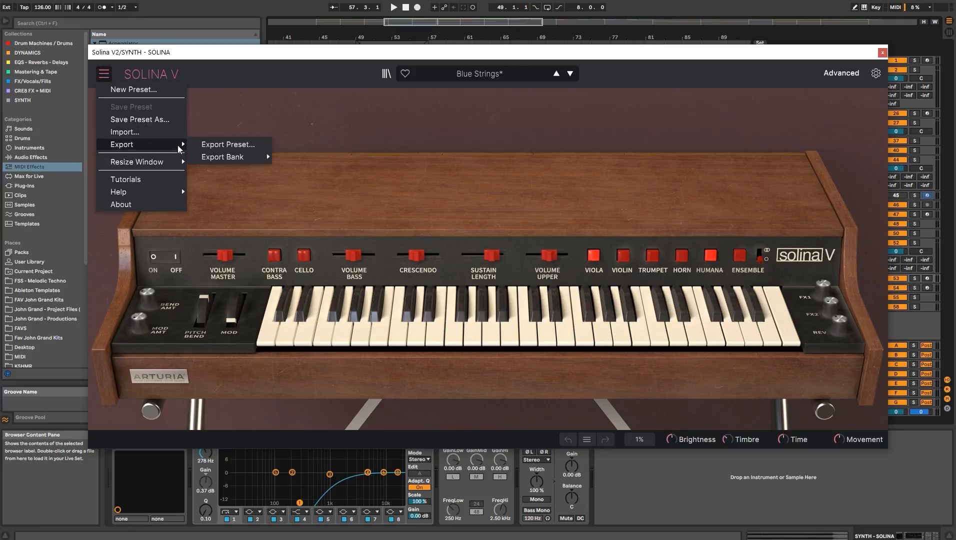
{"action": "left_click", "coordinate": [886, 53]}
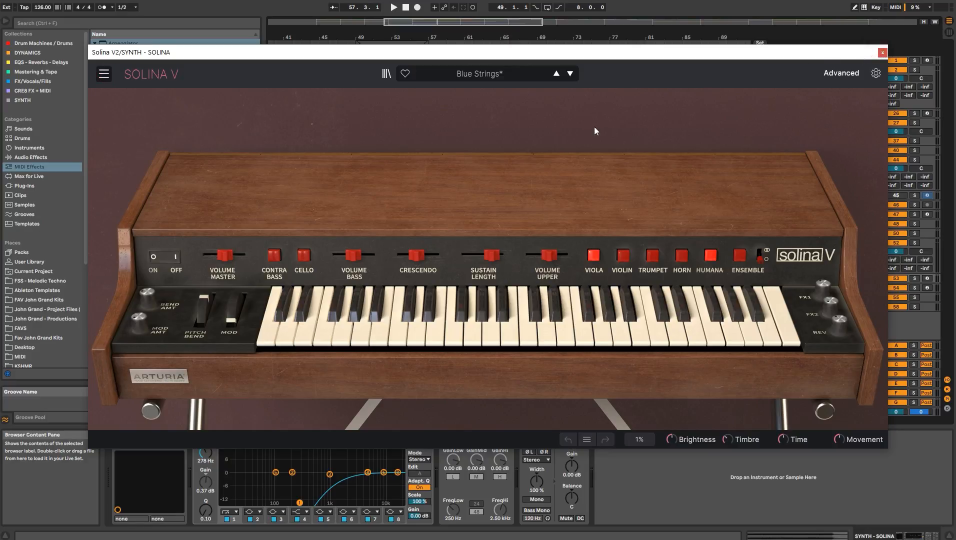
{"action": "left_click", "coordinate": [884, 53]}
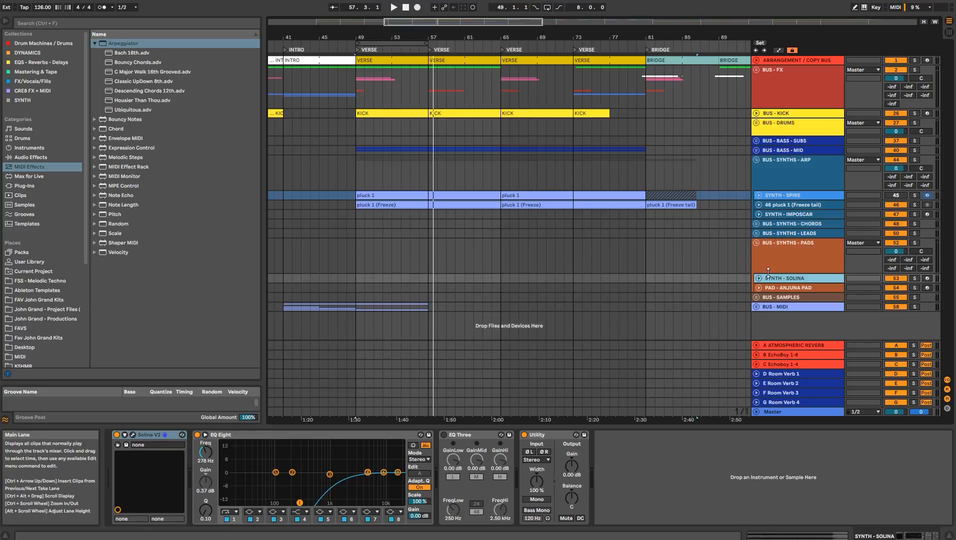
- Create an empty MIDI clip on SYNTH - SOLINA spanning bars 49 to 81
{"action": "left_click", "coordinate": [353, 289]}
{"action": "left_click_drag", "start_coordinate": [353, 289], "coordinate": [638, 294]}
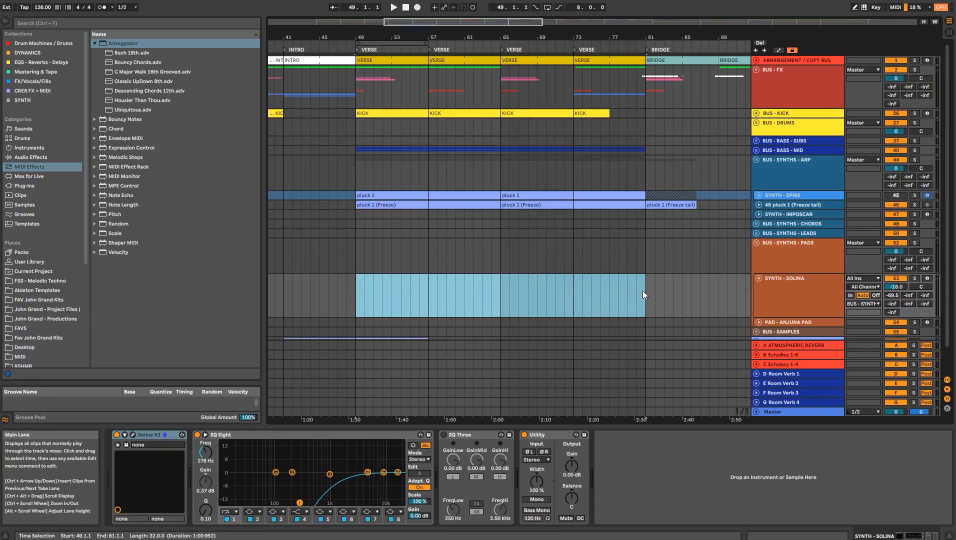
{"action": "key", "text": "ctrl+shift+m"}
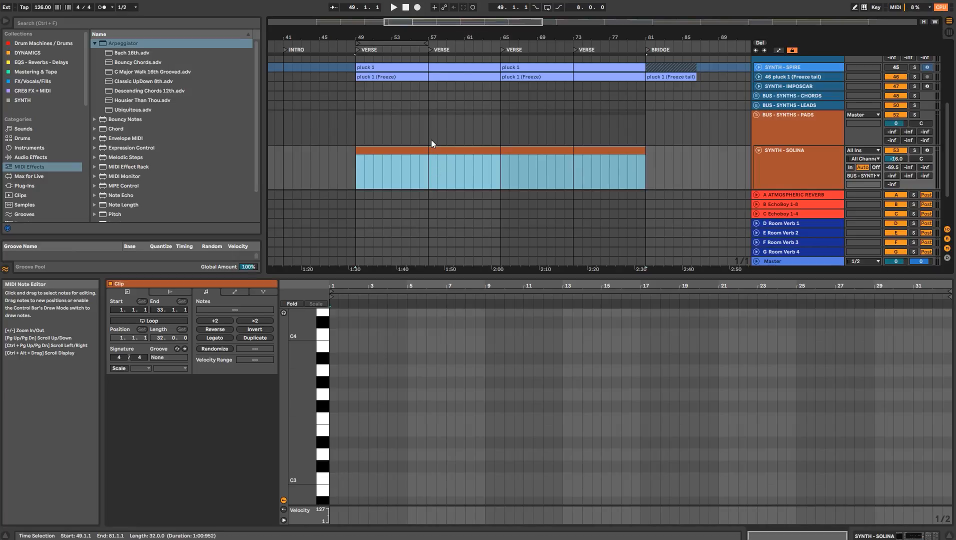
{"action": "key", "text": "shift+Tab"}
- Unfold BUS - BASS - MID and check the main note of the BASS clip at bar 49
{"action": "scroll", "coordinate": [431, 140], "scroll_direction": "up", "scroll_amount": 1}
{"action": "left_click", "coordinate": [756, 142]}
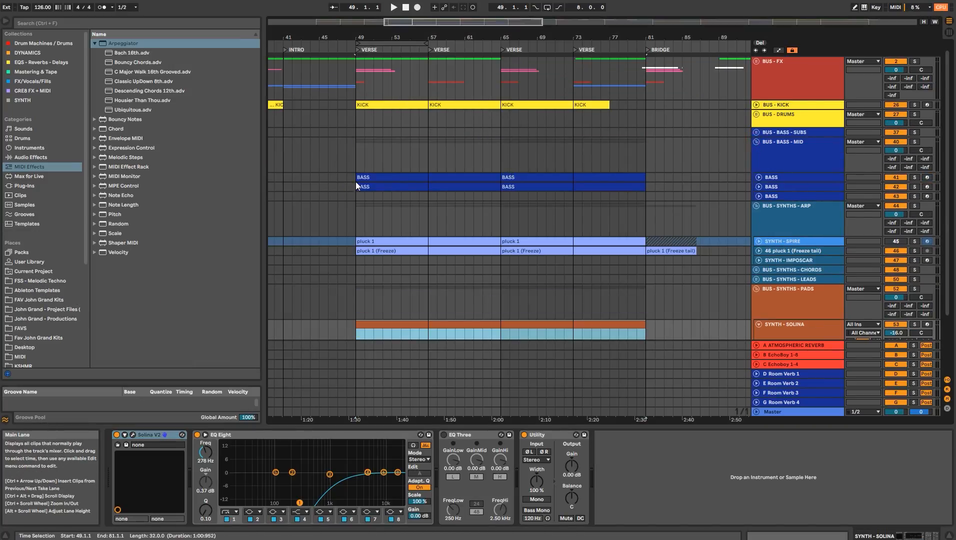
{"action": "double_click", "coordinate": [357, 186]}
{"action": "left_click", "coordinate": [322, 478]}
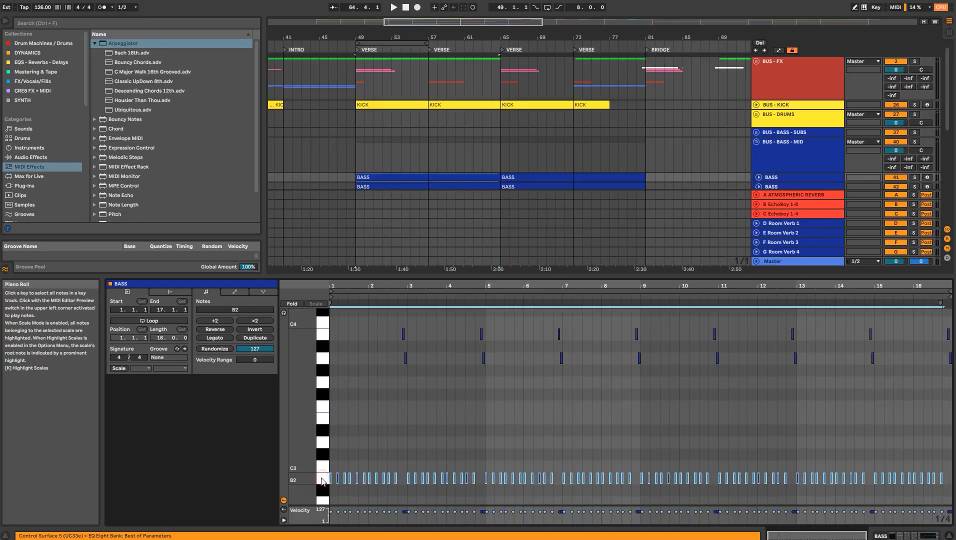
{"action": "key", "text": "shift+Tab"}
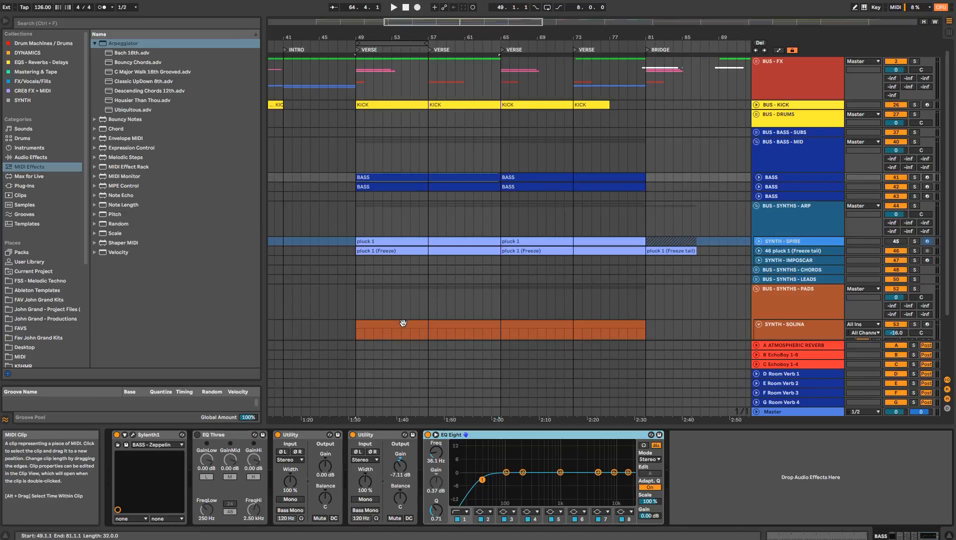
- Add a B2 note at the start of the SYNTH - SOLINA clip and extend it over all 32 bars with Legato
{"action": "double_click", "coordinate": [399, 321]}
{"action": "double_click", "coordinate": [332, 490]}
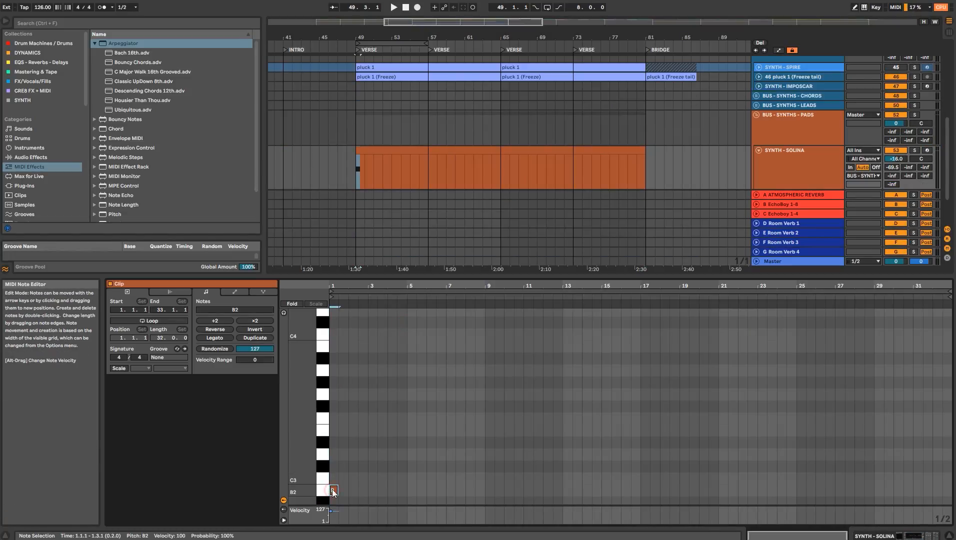
{"action": "left_click", "coordinate": [232, 338]}
- Solo SYNTH - SOLINA and play the clip's sustained B2 note from bar 49
{"action": "left_click", "coordinate": [915, 150]}
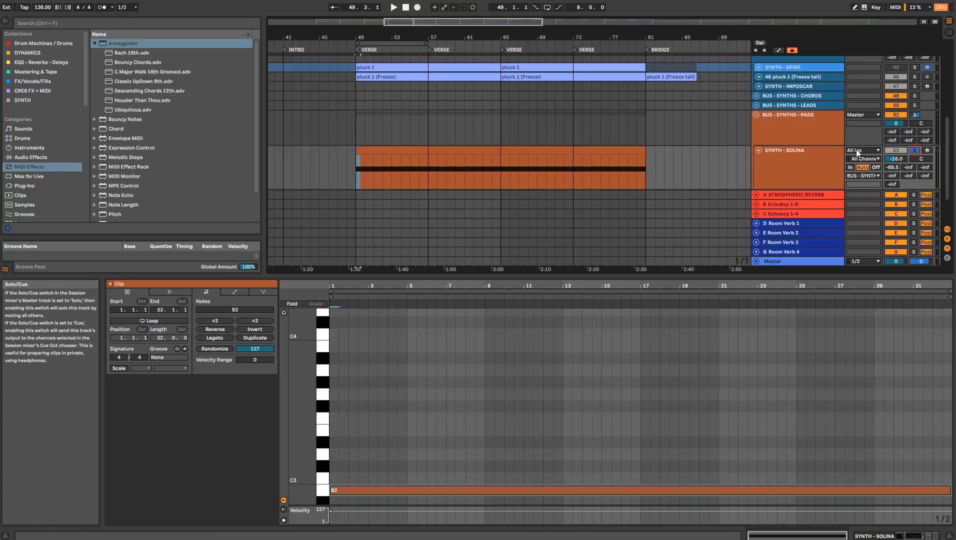
{"action": "scroll", "coordinate": [831, 168], "scroll_direction": "up", "scroll_amount": 4}
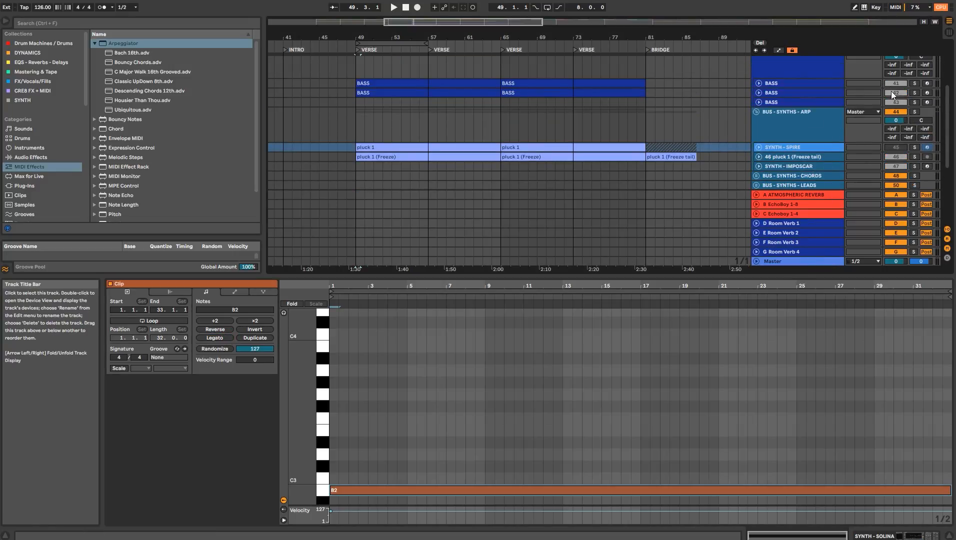
{"action": "scroll", "coordinate": [524, 206], "scroll_direction": "down", "scroll_amount": 3}
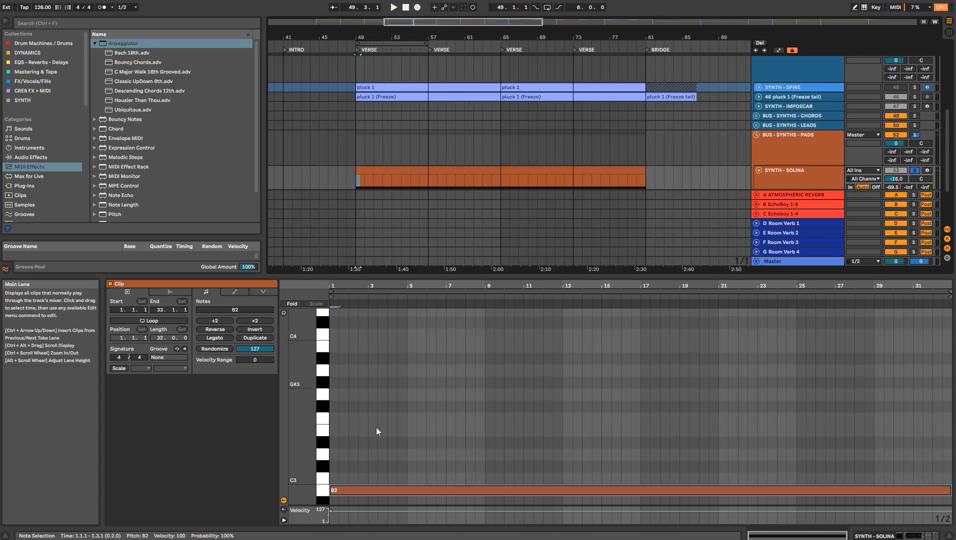
{"action": "key", "text": "space"}
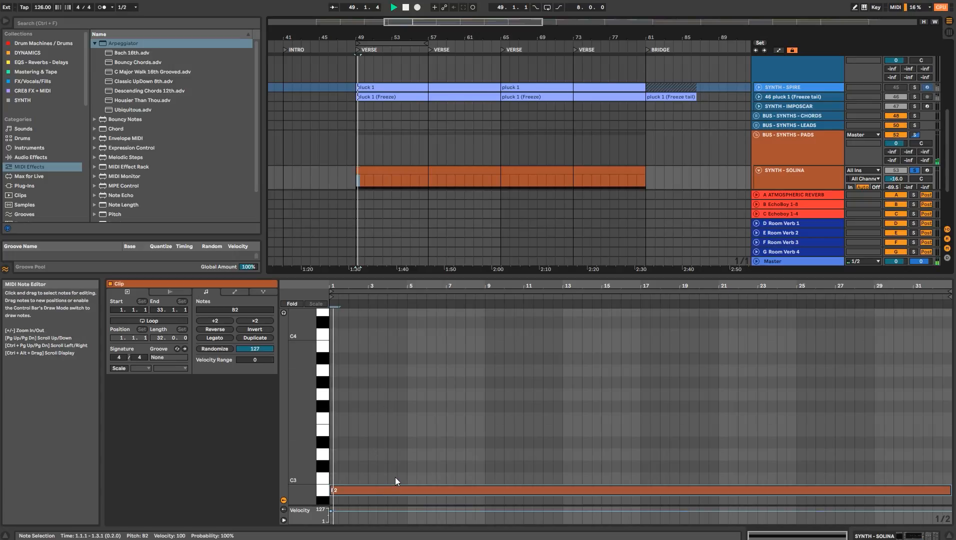
- Layer full-length copies of the sustained B2 note on B3, D4 and B4 during playback of the SYNTH - SOLINA clip
{"action": "left_click_drag", "start_coordinate": [490, 488], "coordinate": [489, 345]}
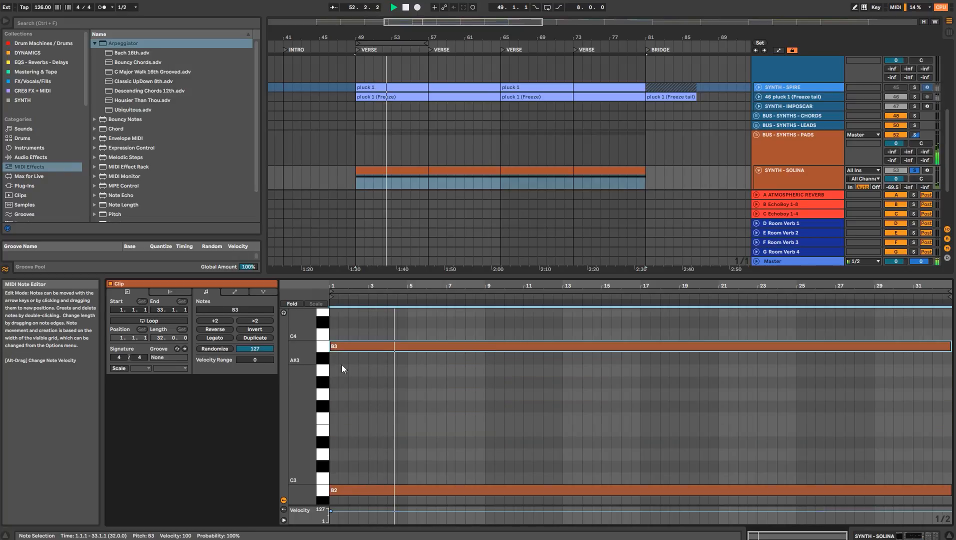
{"action": "left_click_drag", "start_coordinate": [303, 362], "coordinate": [290, 362]}
{"action": "scroll", "coordinate": [396, 371], "scroll_direction": "up", "scroll_amount": 2}
{"action": "left_click_drag", "start_coordinate": [394, 391], "coordinate": [389, 330]}
{"action": "scroll", "coordinate": [392, 374], "scroll_direction": "up", "scroll_amount": 1}
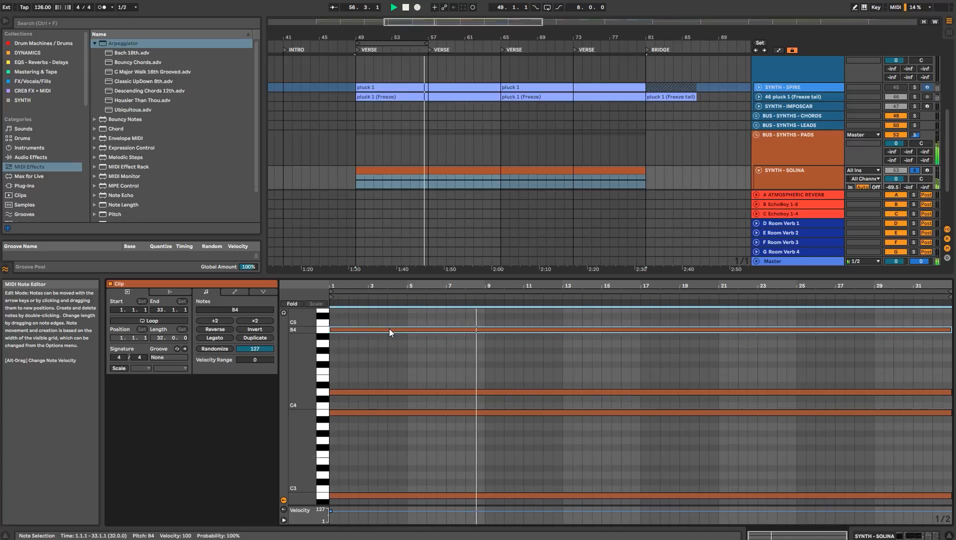
{"action": "key", "text": "space"}
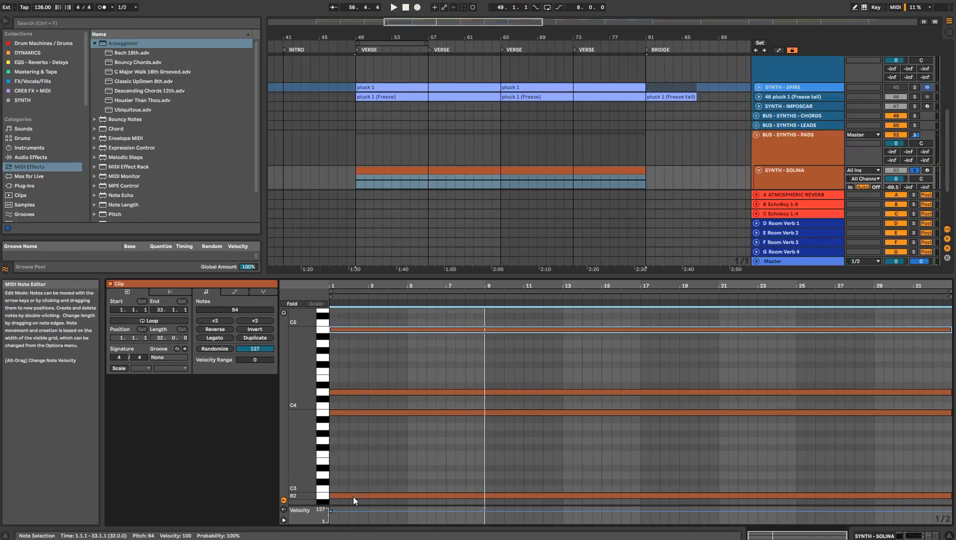
- Audition the individual B2, B3, D4 and B4 notes of the Solina pad chord
{"action": "left_click", "coordinate": [364, 412]}
{"action": "left_click", "coordinate": [368, 329]}
{"action": "left_click", "coordinate": [369, 497]}
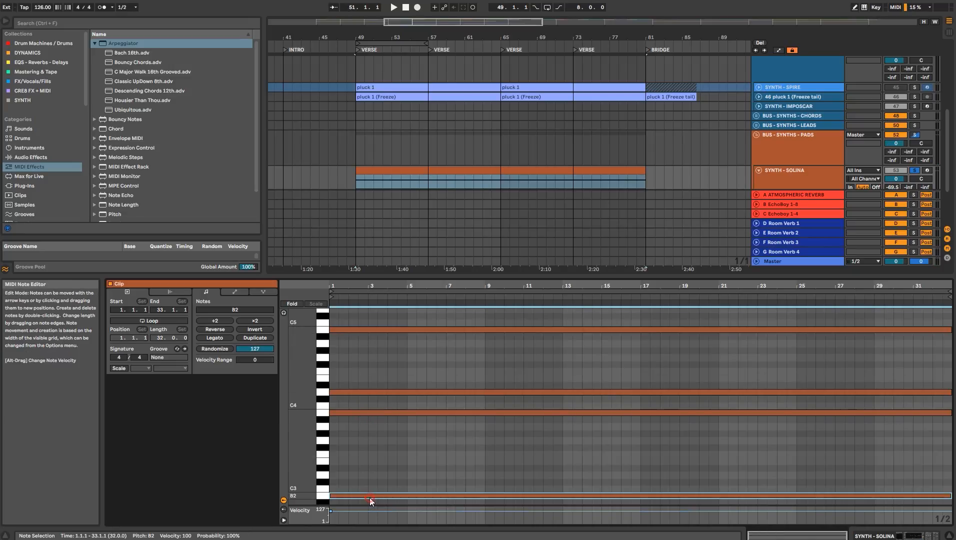
{"action": "left_click", "coordinate": [375, 415]}
{"action": "left_click", "coordinate": [372, 333]}
{"action": "left_click", "coordinate": [368, 392]}
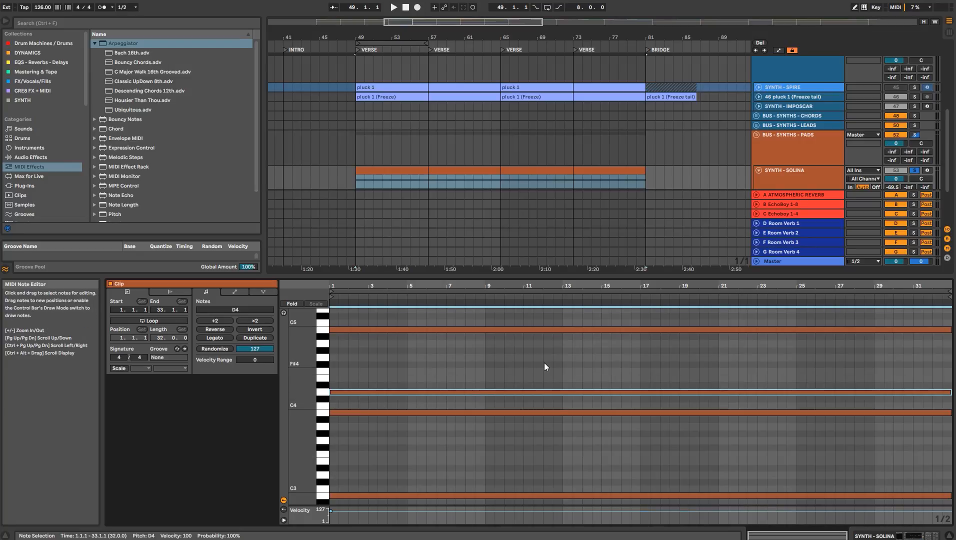
- Close the note editor and play the Solina pad together with the mid basses from bar 49
{"action": "key", "text": "space"}
{"action": "key", "text": "shift+Tab"}
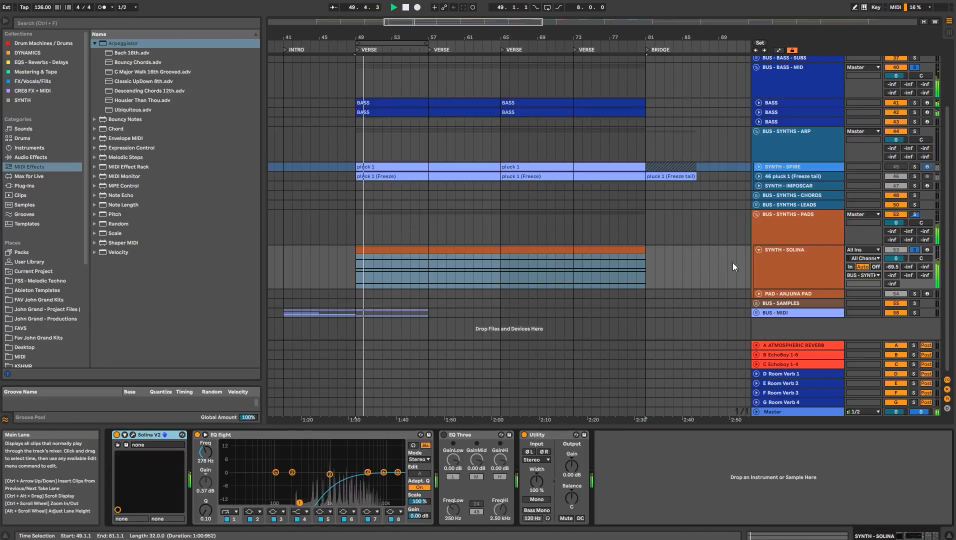
- Inspect the LFOTool volume curve on BUS - SYNTHS - PADS, close its window and check the device on BUS - SYNTHS - ARP
{"action": "left_click", "coordinate": [769, 234]}
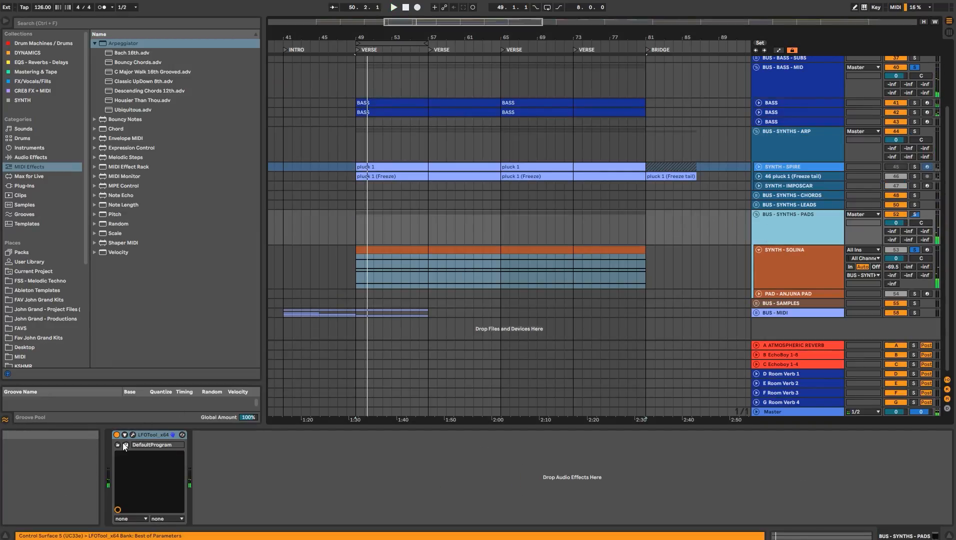
{"action": "left_click_drag", "start_coordinate": [0, 145], "coordinate": [631, 158]}
{"action": "left_click_drag", "start_coordinate": [664, 334], "coordinate": [825, 413]}
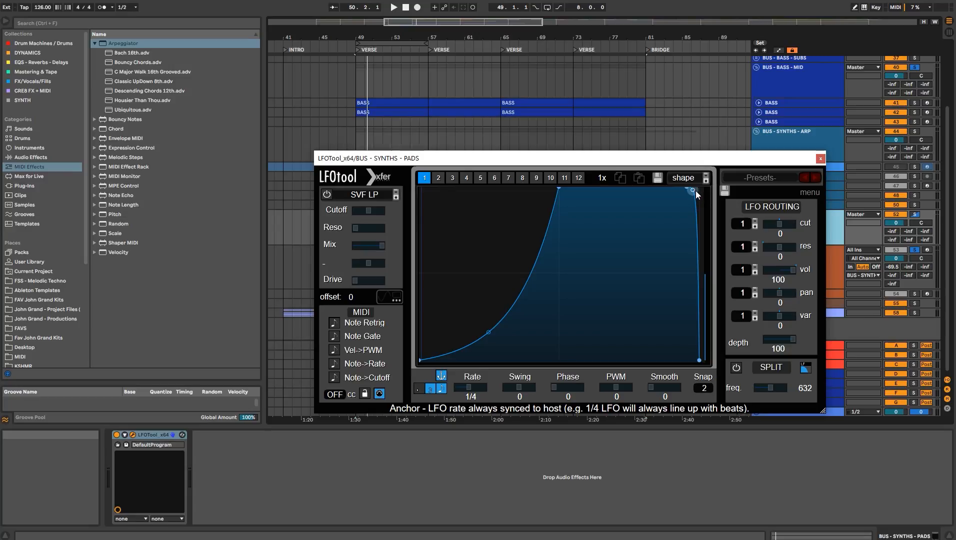
{"action": "left_click", "coordinate": [820, 159]}
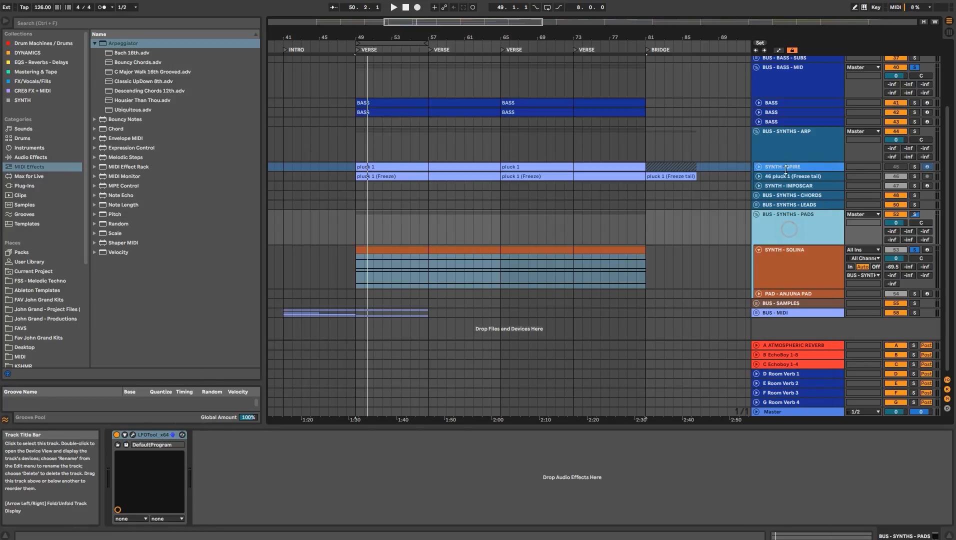
{"action": "left_click", "coordinate": [785, 149]}
{"action": "scroll", "coordinate": [740, 265], "scroll_direction": "up", "scroll_amount": 5}
{"action": "scroll", "coordinate": [740, 265], "scroll_direction": "down", "scroll_amount": 5}
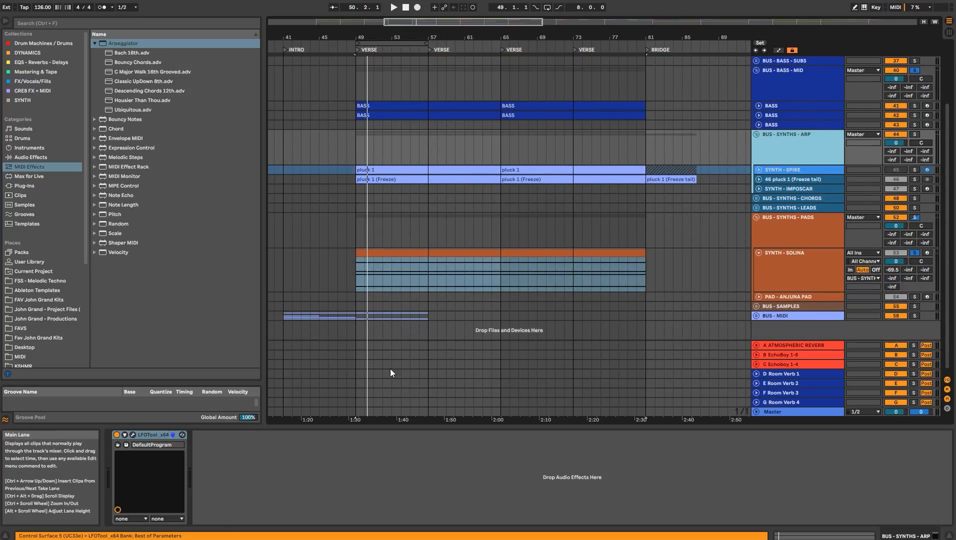
- Lower the SYNTH - SOLINA track volume to -12.4 dB during playback and switch off LFOTool on BUS - SYNTHS - PADS
{"action": "left_click", "coordinate": [788, 271]}
{"action": "left_click_drag", "start_coordinate": [896, 261], "coordinate": [897, 273]}
{"action": "key", "text": "space"}
{"action": "left_click", "coordinate": [781, 241]}
{"action": "left_click", "coordinate": [117, 435]}
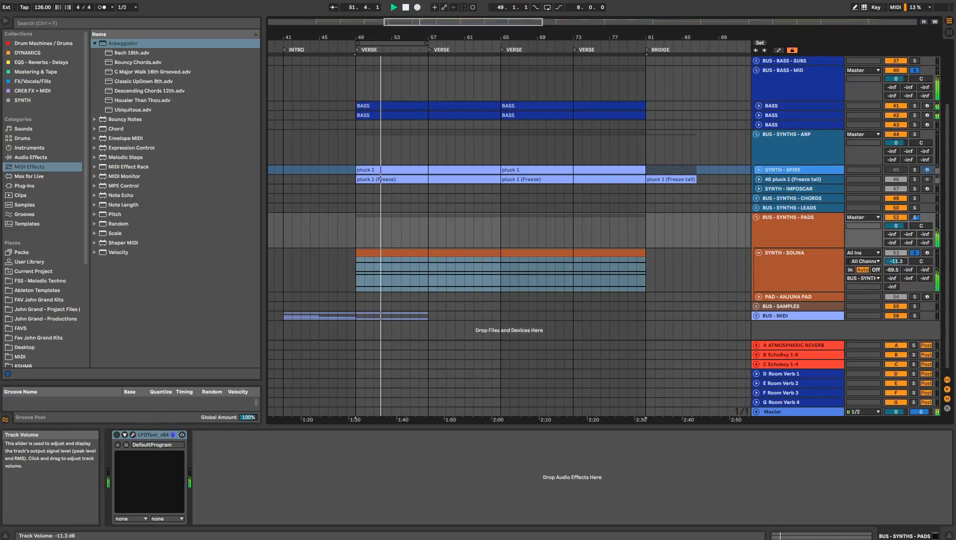
- Clear the bass and pad solos and leave LFOTool on BUS - SYNTHS - ARP switched on during playback
{"action": "scroll", "coordinate": [842, 145], "scroll_direction": "up", "scroll_amount": 4}
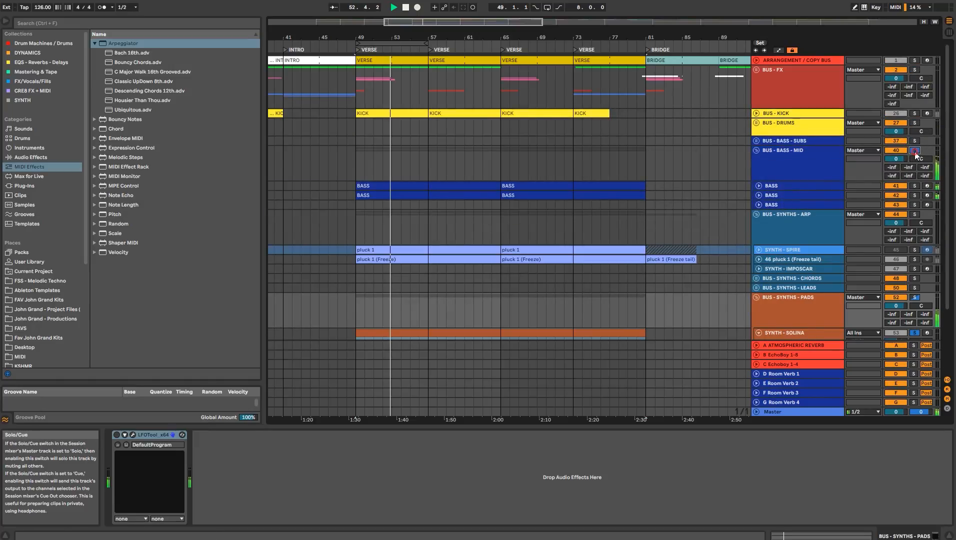
{"action": "scroll", "coordinate": [683, 274], "scroll_direction": "down", "scroll_amount": 3}
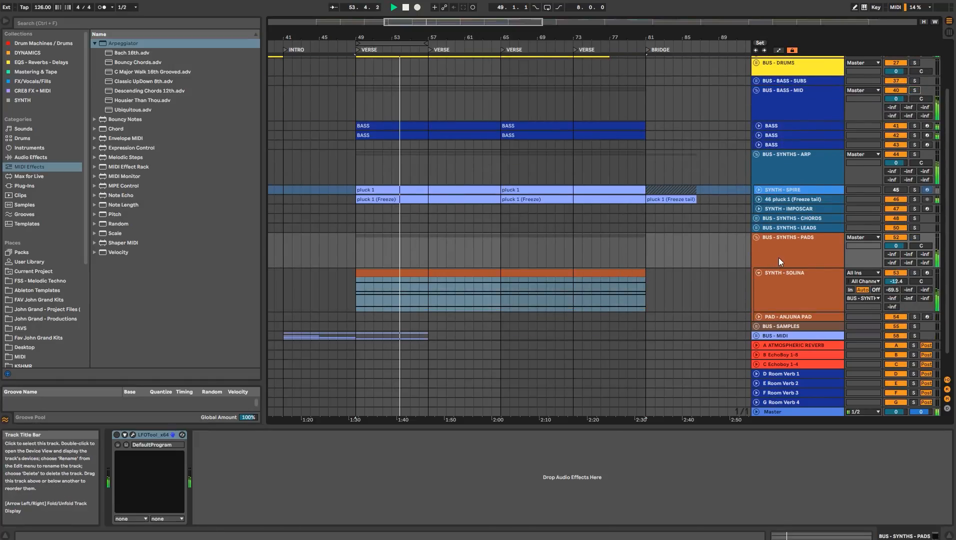
{"action": "left_click", "coordinate": [796, 168]}
{"action": "left_click", "coordinate": [116, 435]}
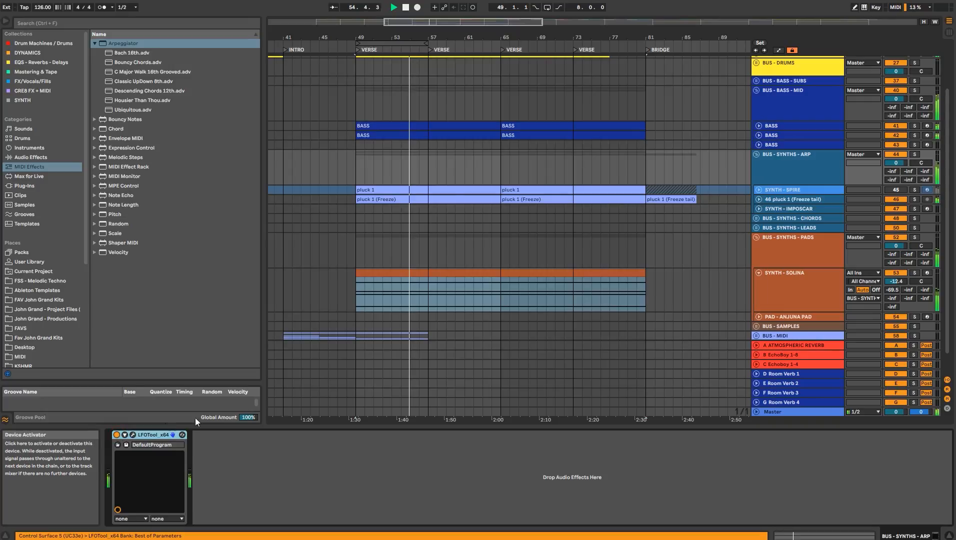
{"action": "left_click", "coordinate": [299, 459]}
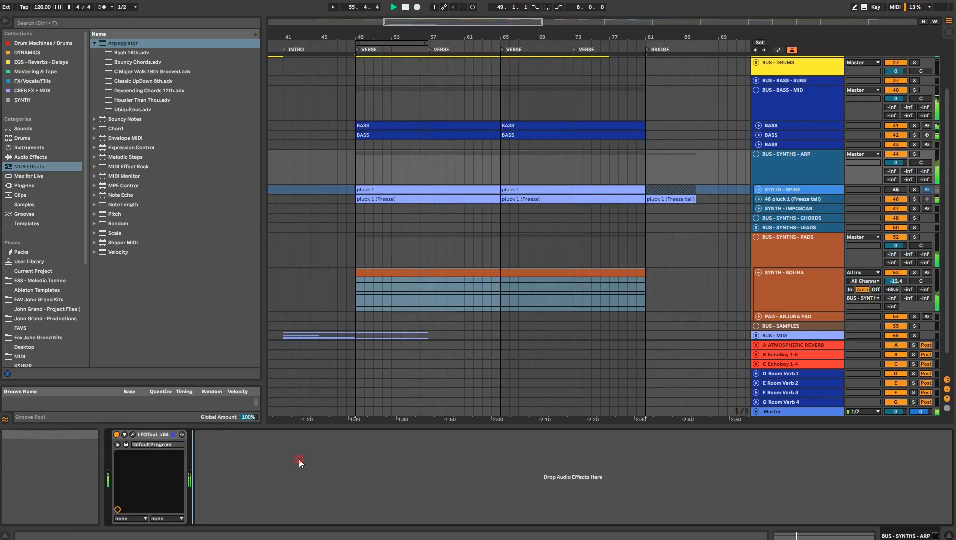
- Open LFOTool on BUS - SYNTHS - ARP and solo that bus with BUS - KICK over a loop of bars 49 to 57
{"action": "left_click", "coordinate": [415, 40]}
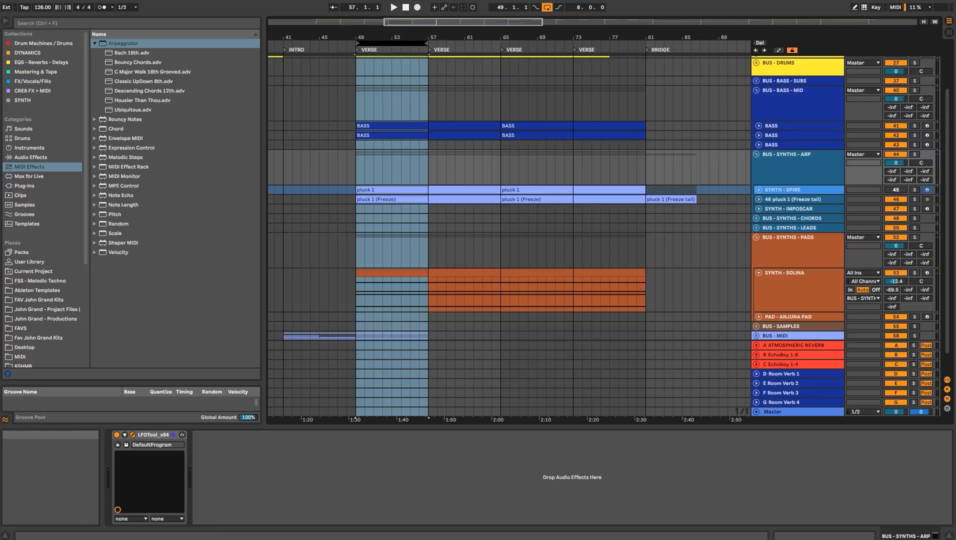
{"action": "left_click", "coordinate": [182, 434]}
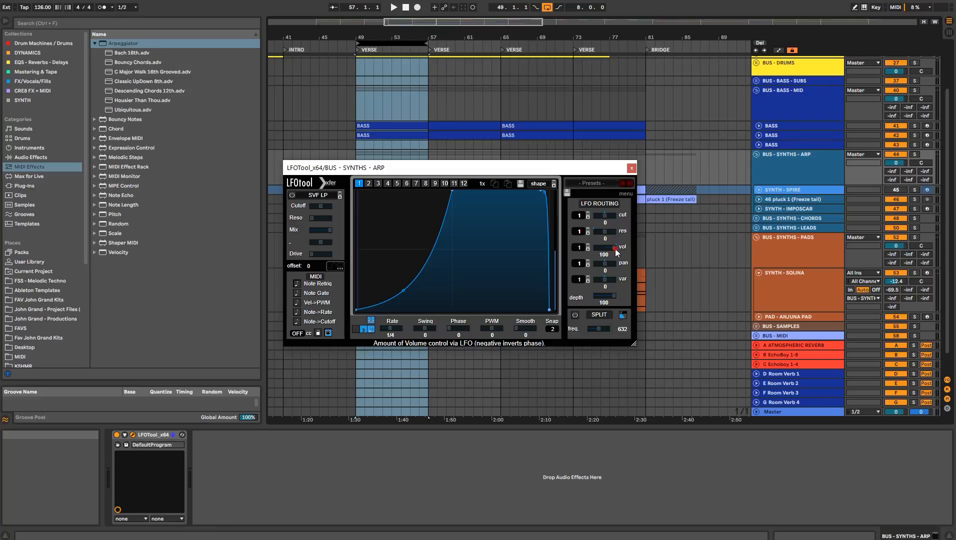
{"action": "left_click", "coordinate": [915, 154]}
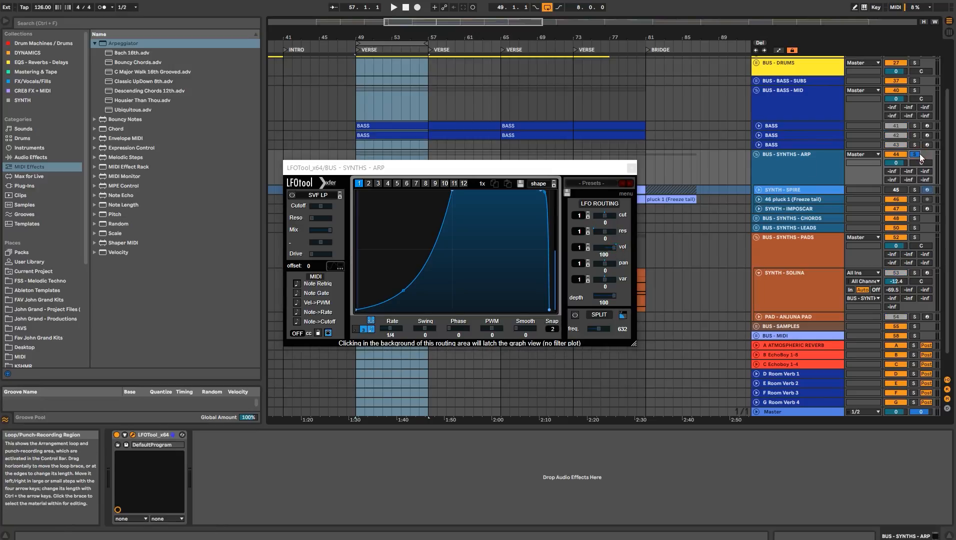
{"action": "scroll", "coordinate": [831, 164], "scroll_direction": "up", "scroll_amount": 3}
{"action": "left_click", "coordinate": [915, 113], "text": "ctrl"}
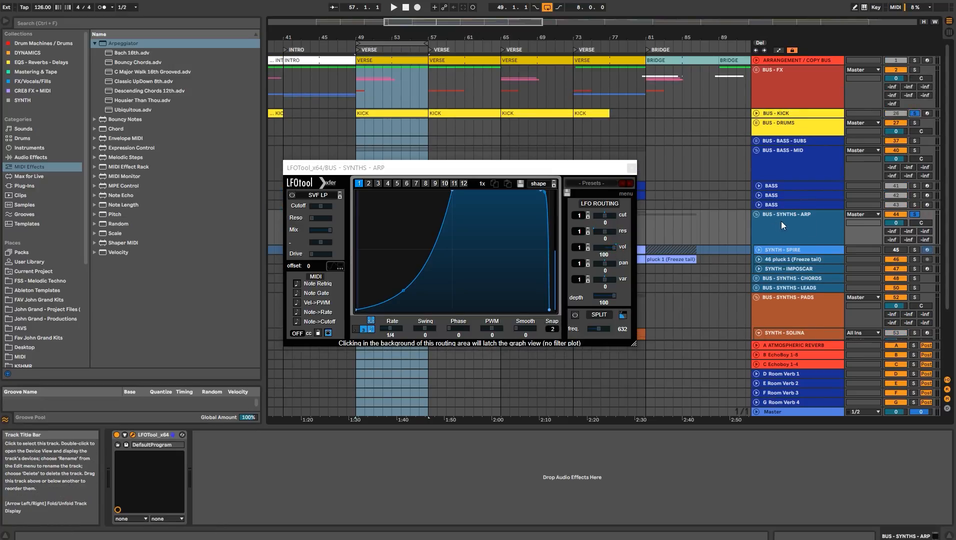
{"action": "left_click", "coordinate": [781, 221]}
- Set LFOTool's volume amount on BUS - SYNTHS - ARP to 75 and audition it with the kick and in the unsoloed mix
{"action": "key", "text": "space"}
{"action": "mouse_move", "coordinate": [606, 247]}
{"action": "left_mouse_down"}
{"action": "mouse_move", "coordinate": [587, 251]}
{"action": "mouse_move", "coordinate": [678, 255]}
{"action": "mouse_move", "coordinate": [607, 251]}
{"action": "left_mouse_up"}
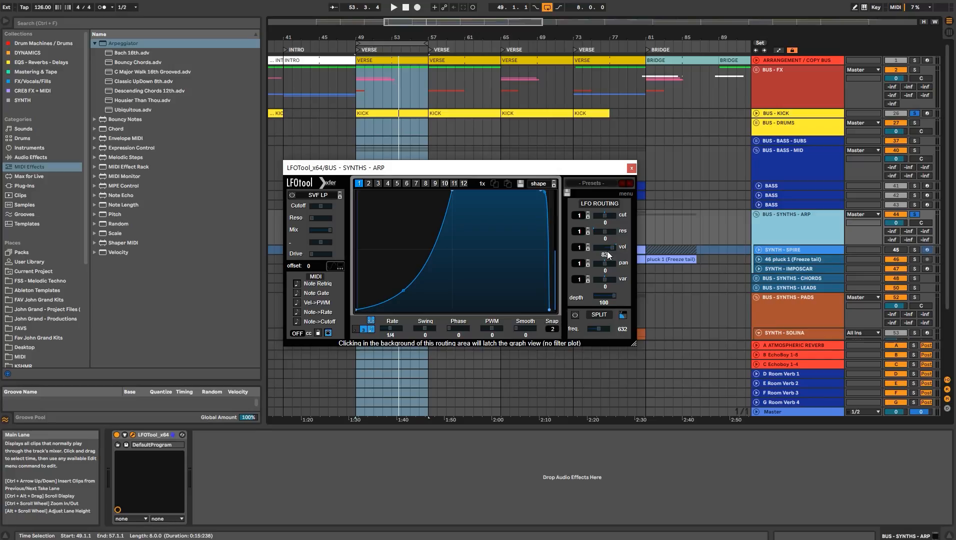
{"action": "left_click_drag", "start_coordinate": [614, 250], "coordinate": [613, 250]}
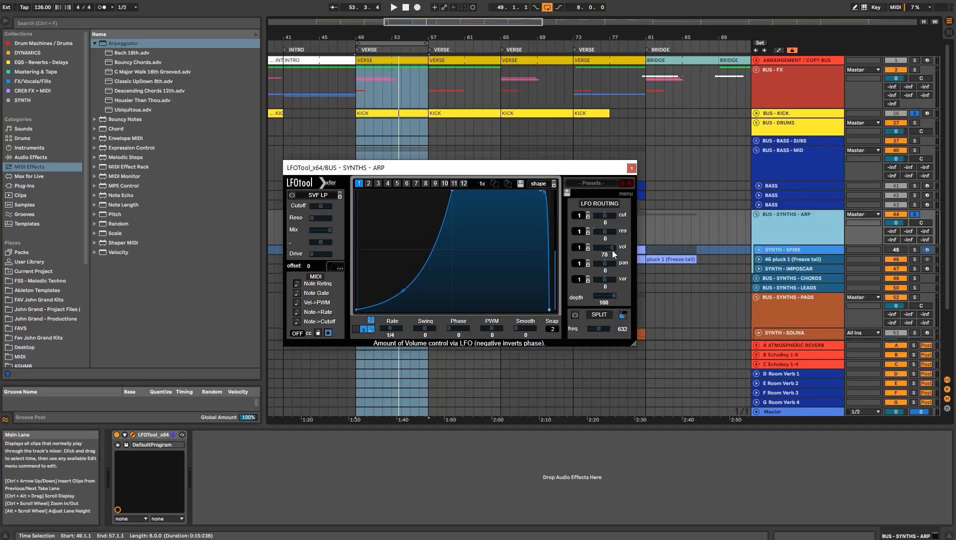
{"action": "key", "text": "space"}
{"action": "left_click_drag", "start_coordinate": [613, 249], "coordinate": [610, 249]}
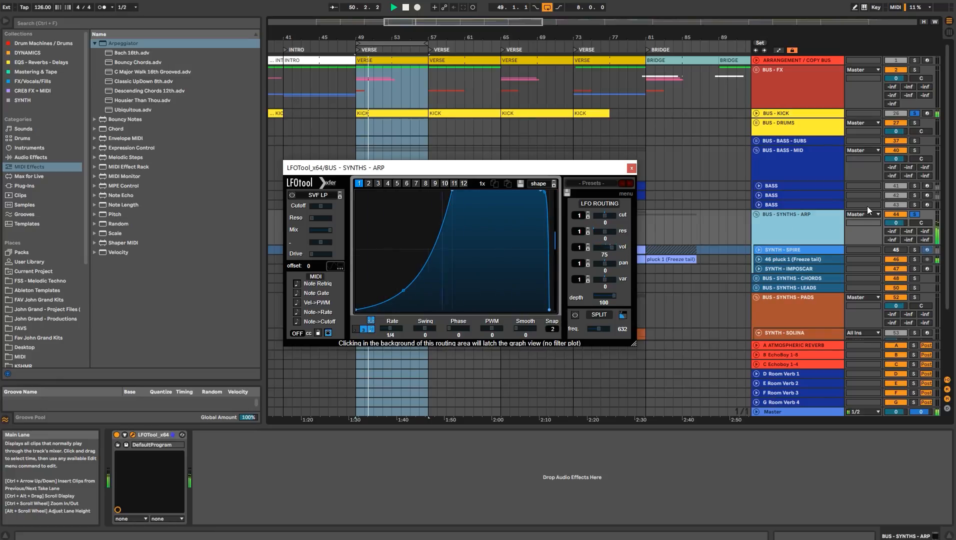
{"action": "left_click", "coordinate": [918, 216]}
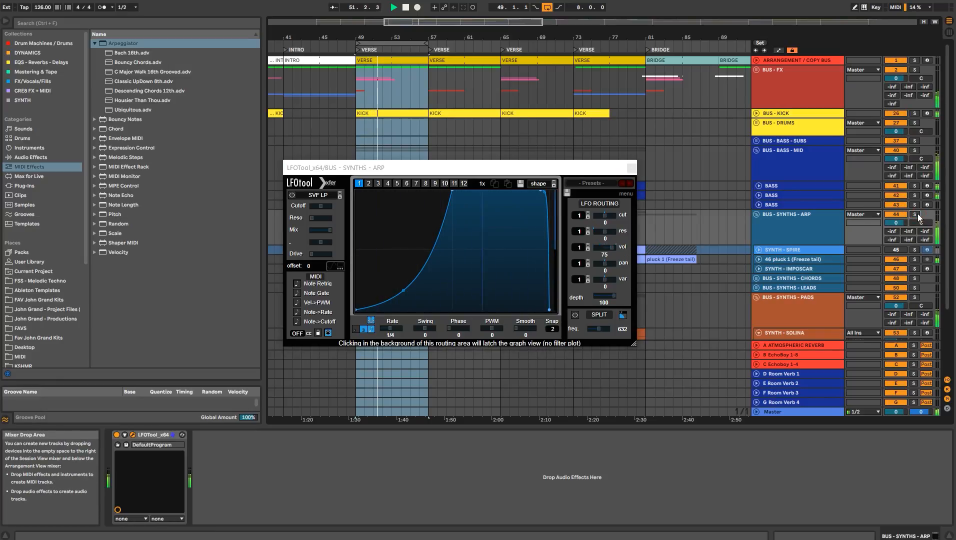
{"action": "key", "text": "space"}
{"action": "left_click", "coordinate": [633, 169]}
- Reduce LFOTool's volume amount on BUS - BASS - MID, play the loop and close the plug-in window
{"action": "left_click", "coordinate": [753, 180]}
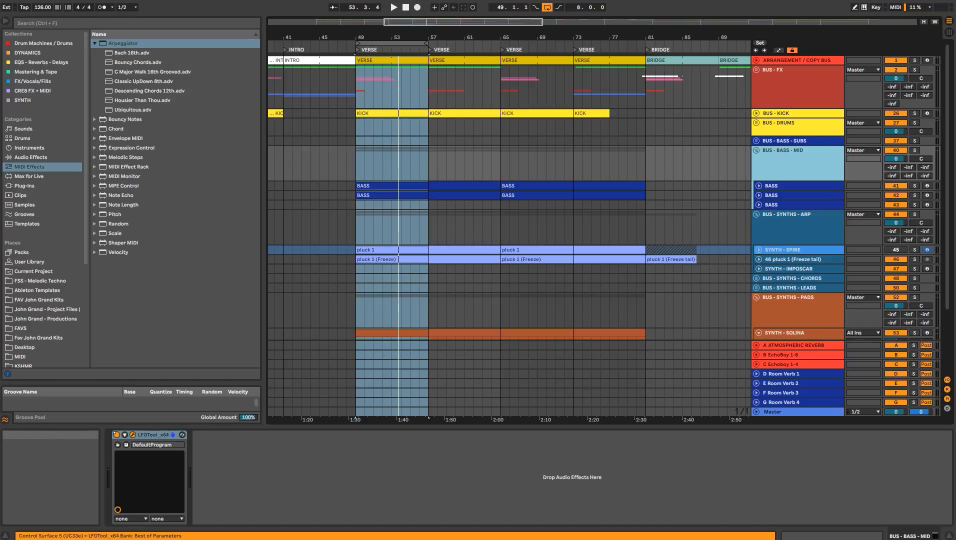
{"action": "left_click_drag", "start_coordinate": [479, 217], "coordinate": [692, 231]}
{"action": "left_click_drag", "start_coordinate": [712, 307], "coordinate": [706, 313]}
{"action": "key", "text": "space"}
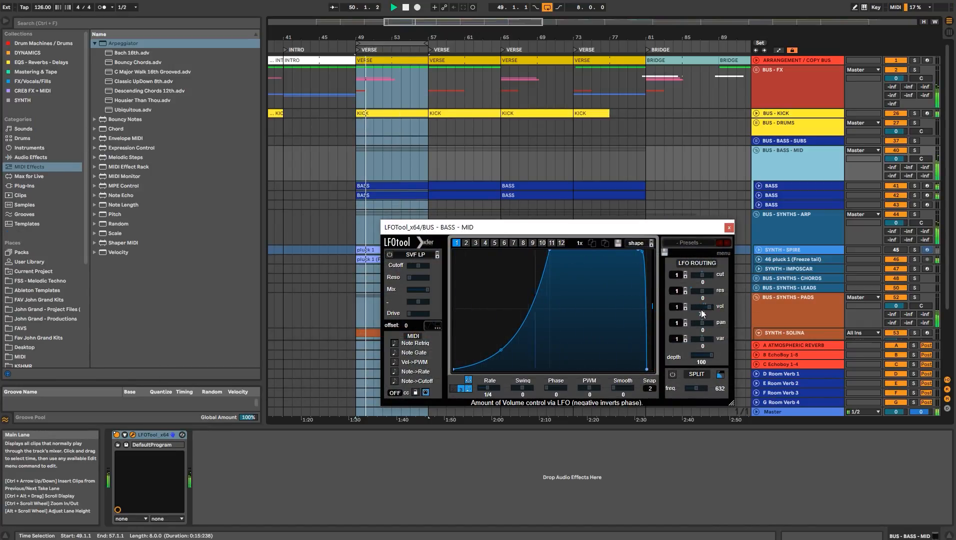
{"action": "left_click", "coordinate": [729, 227]}
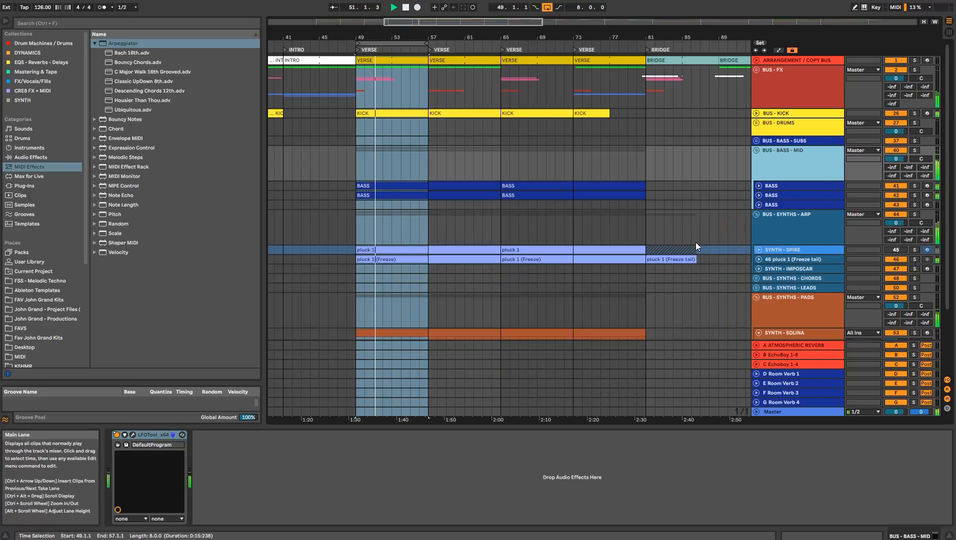
- Solo SYNTH - SOLINA, insert a new MIDI track beneath it and select the Solina clip
{"action": "scroll", "coordinate": [728, 231], "scroll_direction": "down", "scroll_amount": 3}
{"action": "left_click", "coordinate": [783, 263]}
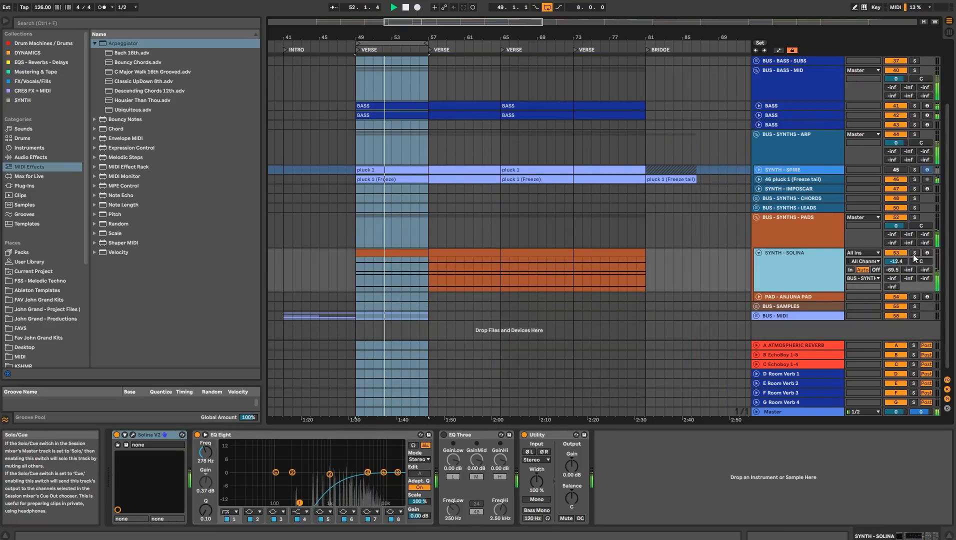
{"action": "key", "text": "s"}
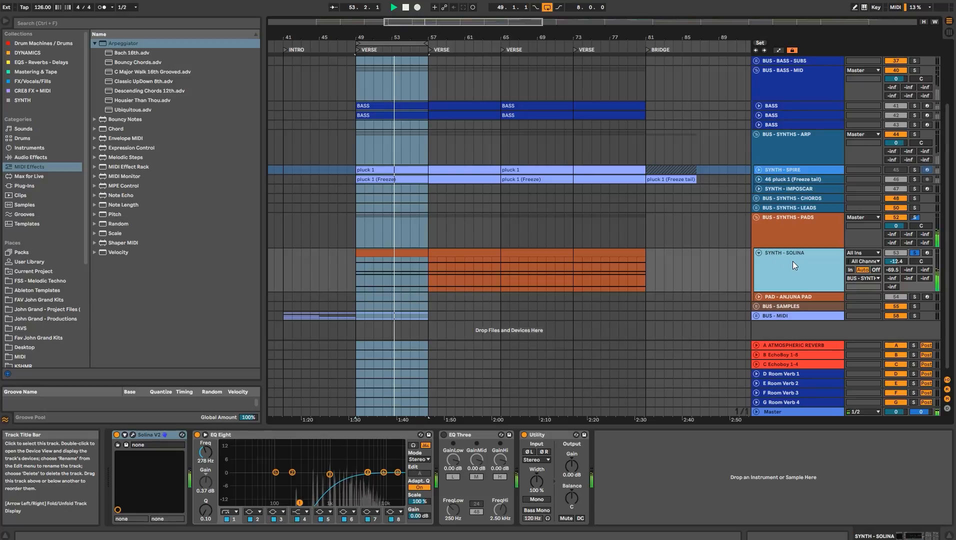
{"action": "right_click", "coordinate": [791, 257]}
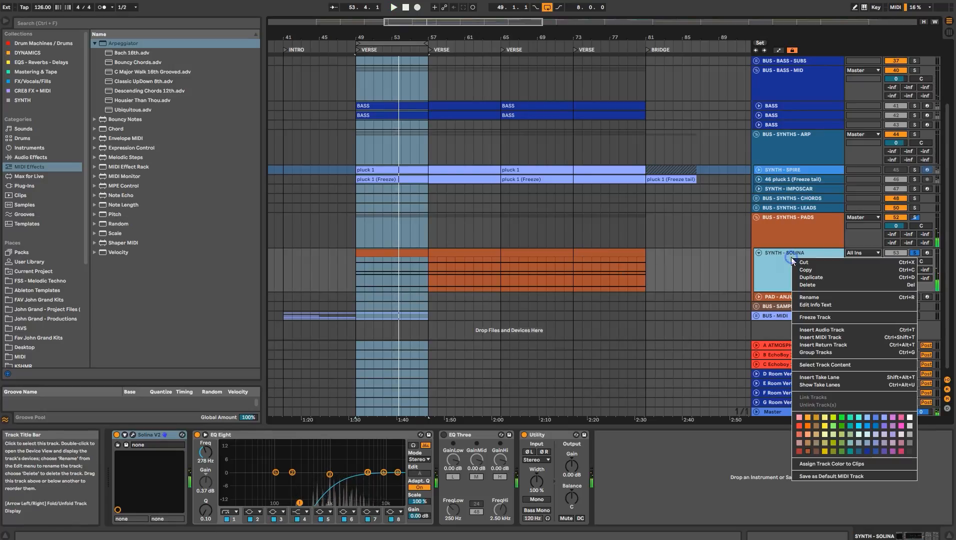
{"action": "left_click", "coordinate": [821, 334]}
{"action": "left_click", "coordinate": [554, 251]}
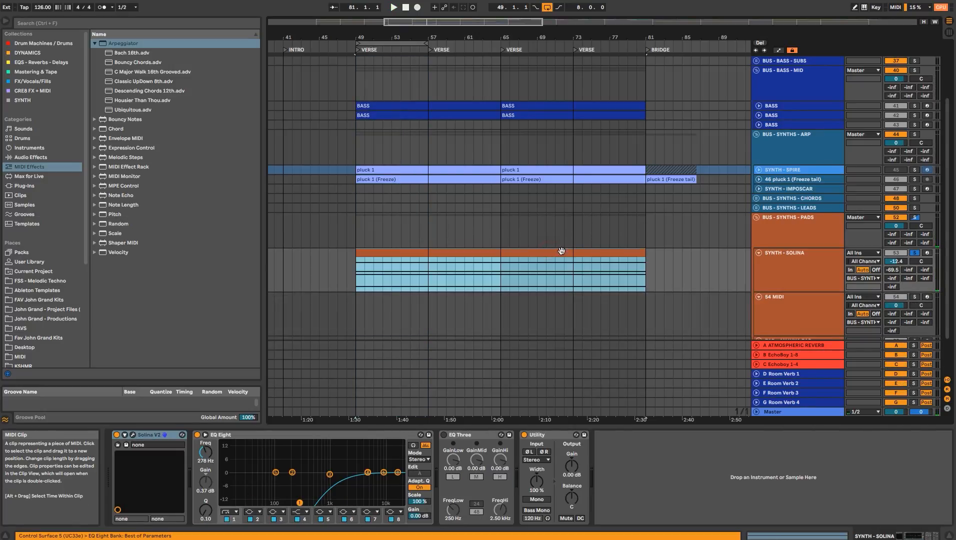
- Search the plug-ins for SERUM and load Serum_x64 on the new MIDI track
{"action": "left_click", "coordinate": [774, 317]}
{"action": "left_click", "coordinate": [69, 186]}
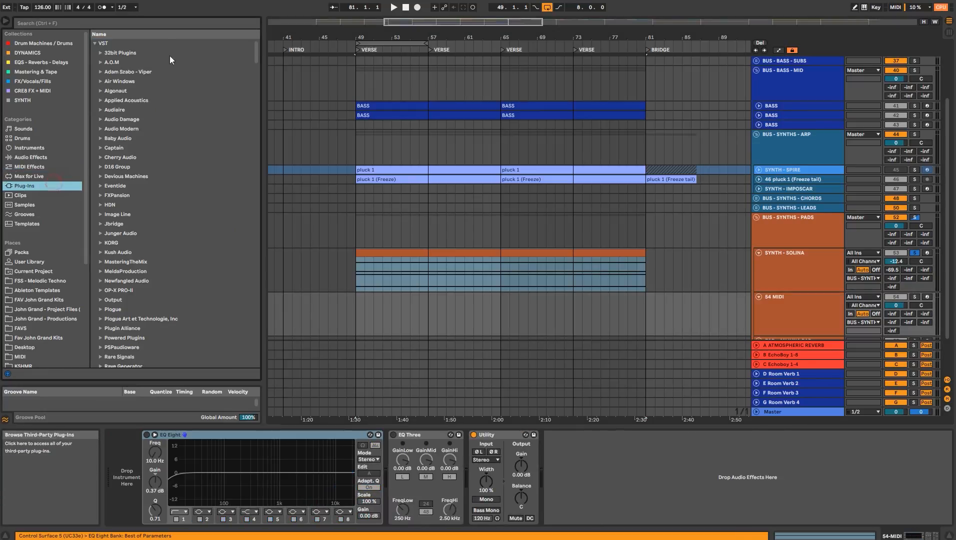
{"action": "left_click", "coordinate": [182, 26]}
{"action": "type", "text": "SERUM"}
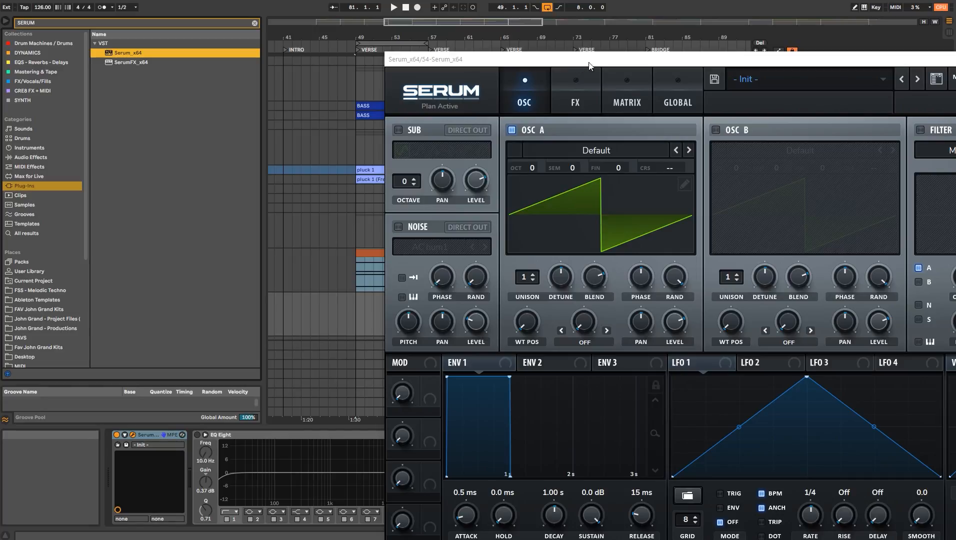
- Reduce Serum's interface zoom to 125% and then 110%, and position its window clear of the start of the clips
{"action": "left_click_drag", "start_coordinate": [592, 61], "coordinate": [387, 0]}
{"action": "left_click", "coordinate": [236, 26]}
{"action": "mouse_move", "coordinate": [240, 62]}
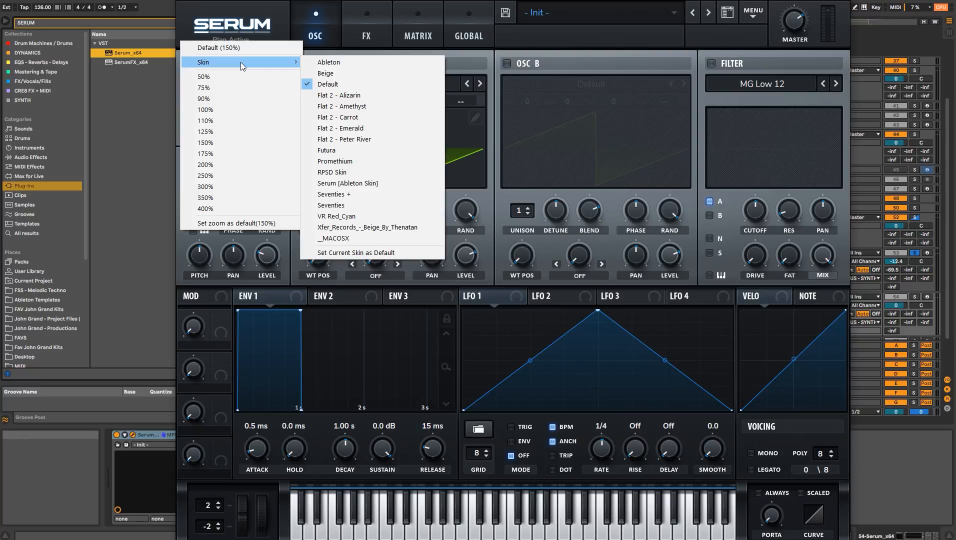
{"action": "left_click", "coordinate": [230, 132]}
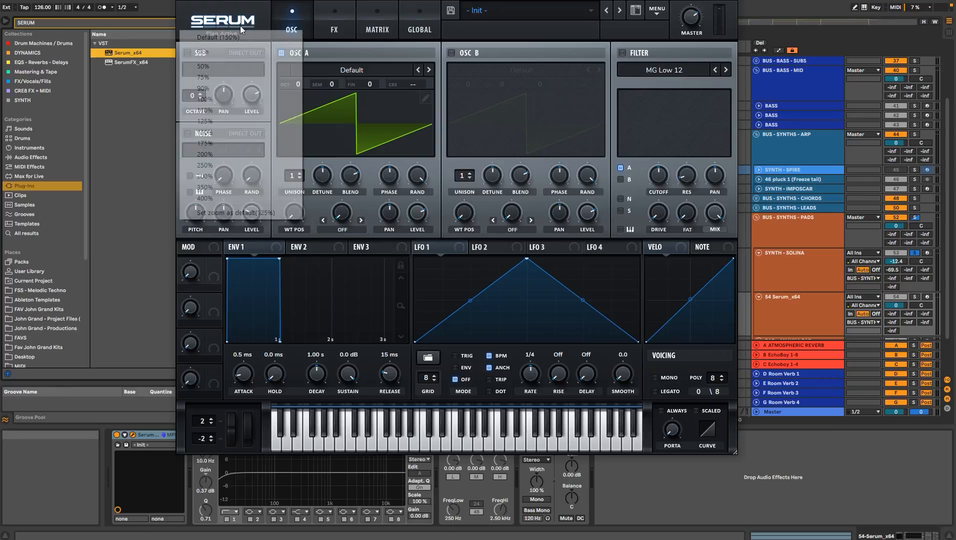
{"action": "left_click", "coordinate": [240, 25]}
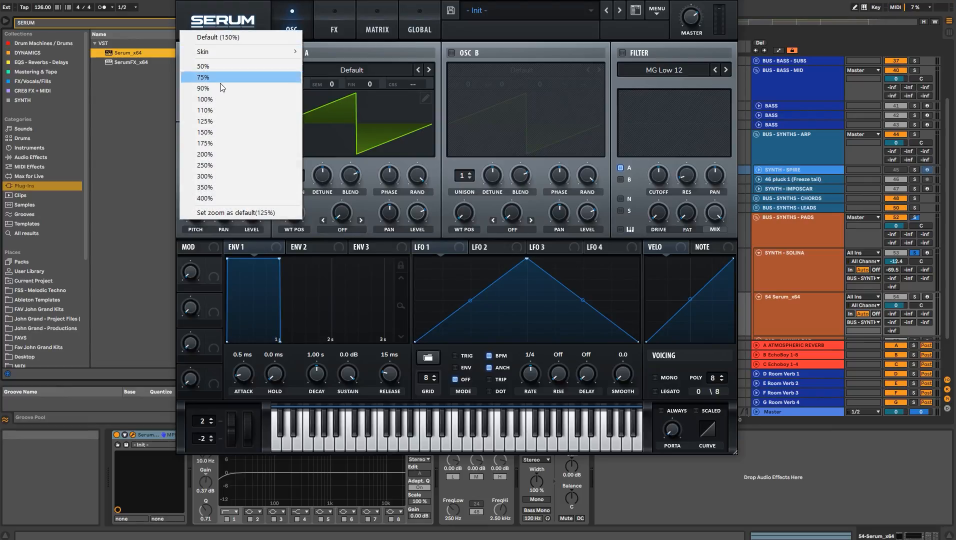
{"action": "left_click", "coordinate": [219, 121]}
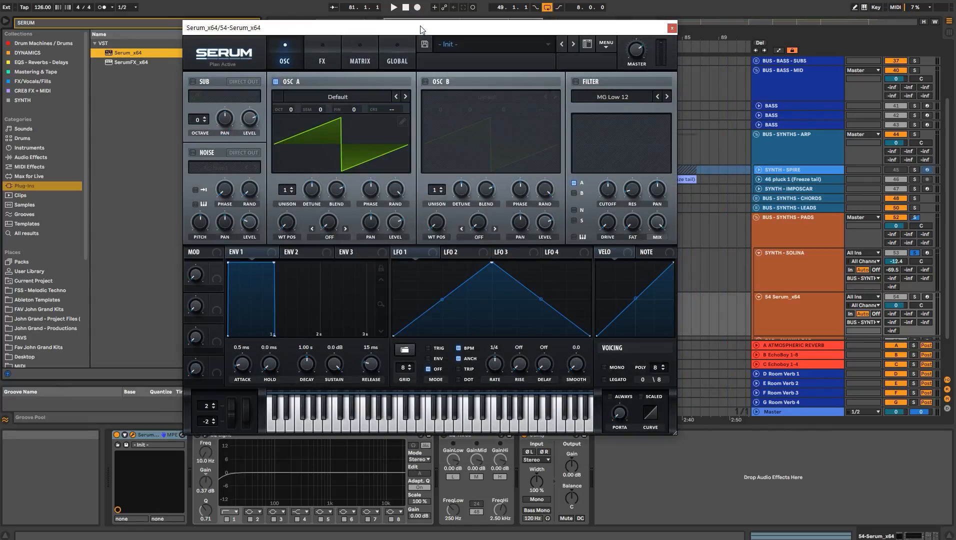
{"action": "left_click_drag", "start_coordinate": [420, 29], "coordinate": [495, 80]}
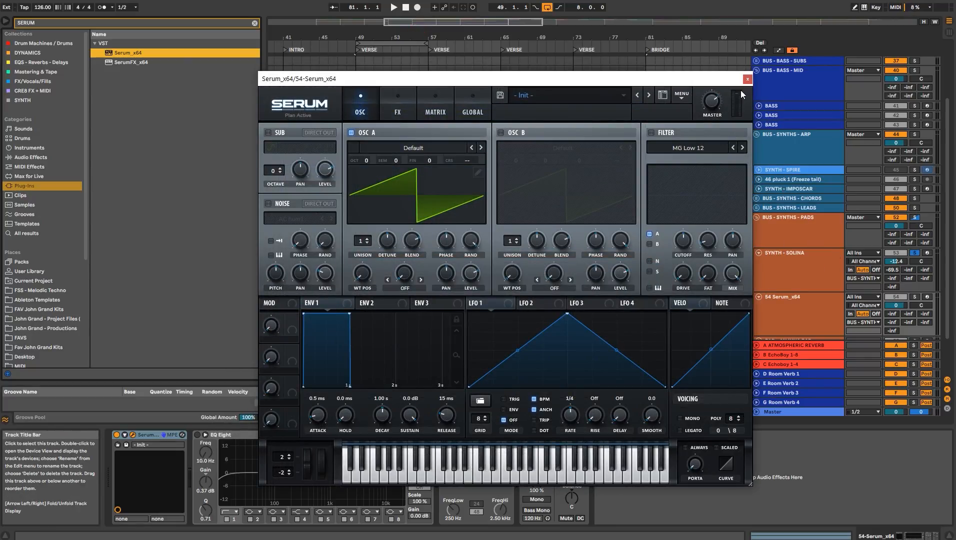
{"action": "left_click_drag", "start_coordinate": [684, 78], "coordinate": [826, 51]}
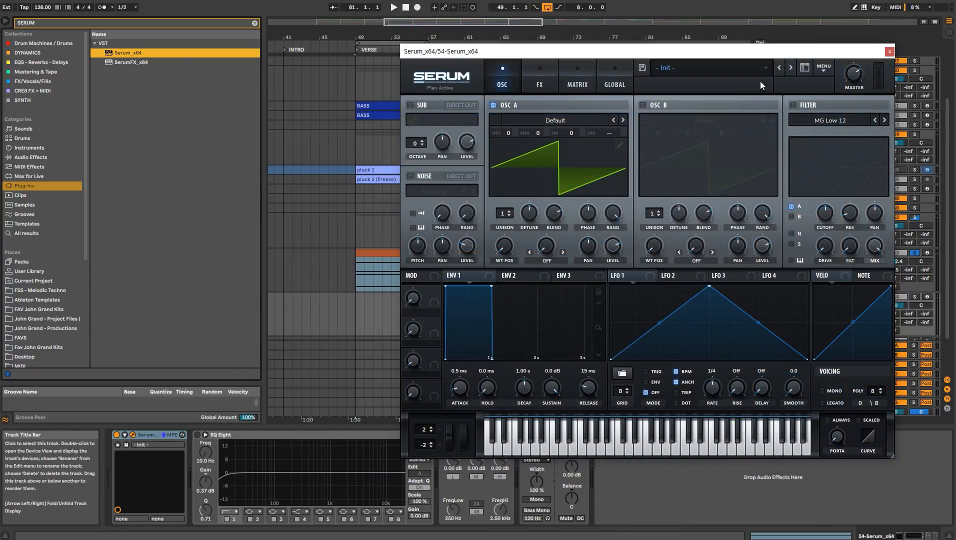
- Copy the Solina chord clip onto the Serum track at bar 49 and solo the Serum track as well
{"action": "left_click_drag", "start_coordinate": [375, 250], "coordinate": [372, 304]}
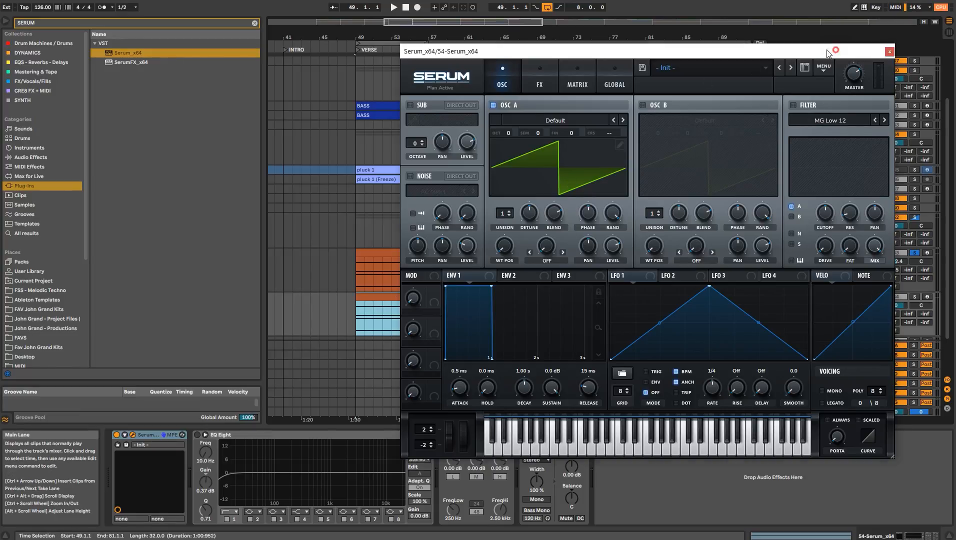
{"action": "left_click_drag", "start_coordinate": [835, 50], "coordinate": [674, 44]}
{"action": "left_click", "coordinate": [914, 297]}
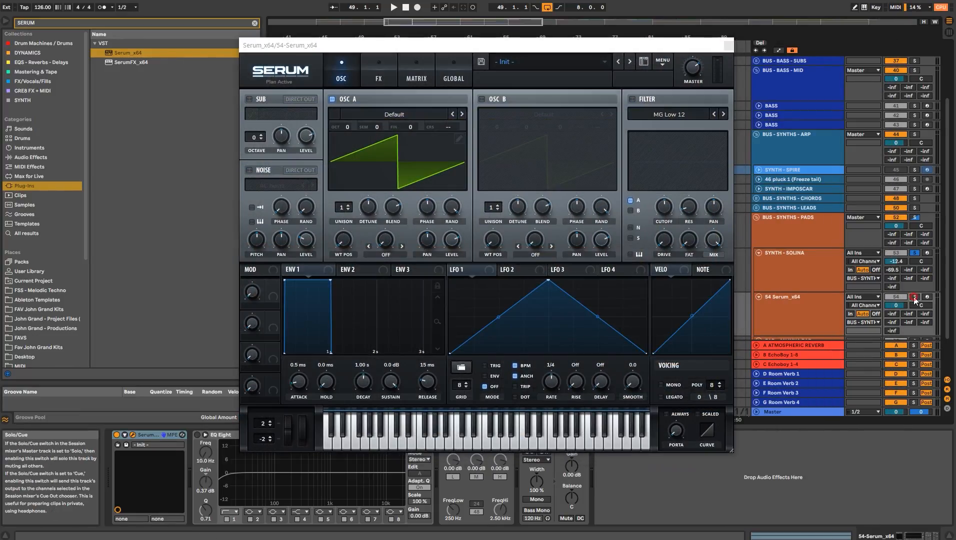
- Enable Serum's filter, play the loop, and turn on oscillator B with 3 unison voices routed through the filter
{"action": "left_click", "coordinate": [644, 104]}
{"action": "key", "text": "space"}
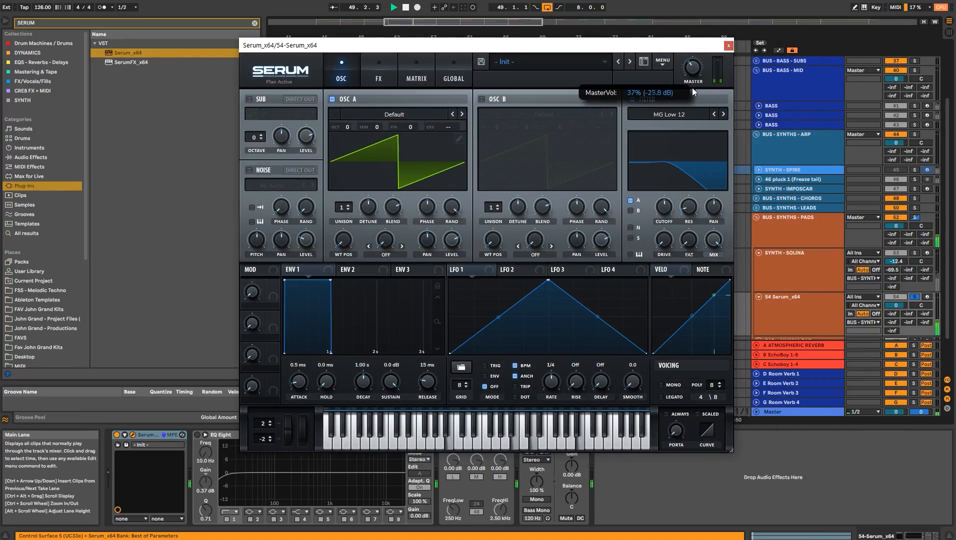
{"action": "left_click", "coordinate": [482, 100]}
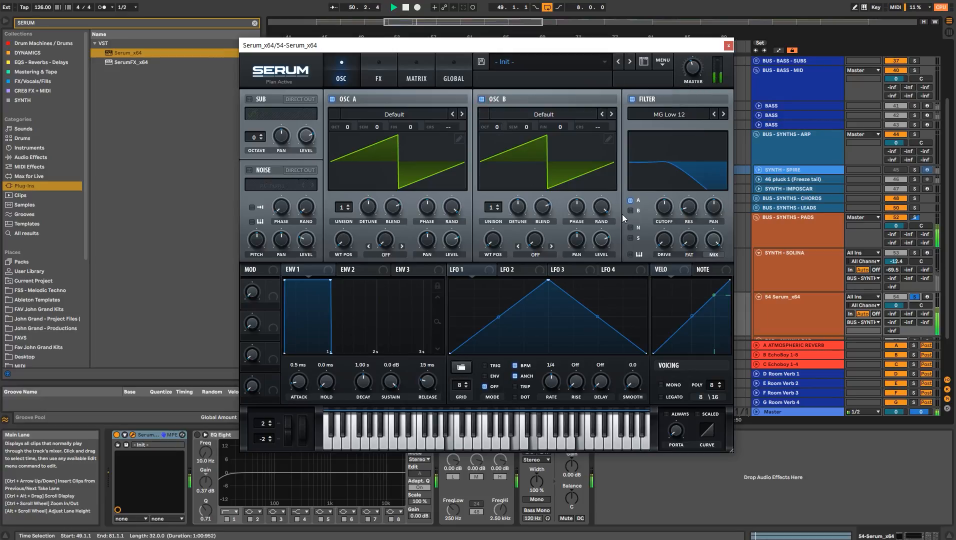
{"action": "left_click_drag", "start_coordinate": [494, 207], "coordinate": [508, 219]}
- Unsolo SYNTH - SOLINA to hear Serum alone, and raise the filter cutoff
{"action": "left_click", "coordinate": [915, 253]}
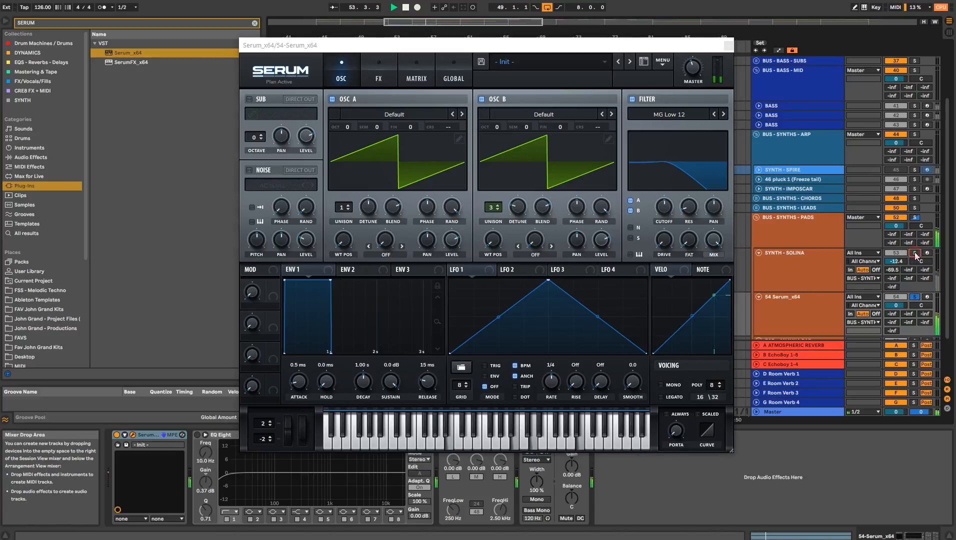
{"action": "left_click_drag", "start_coordinate": [496, 127], "coordinate": [499, 128]}
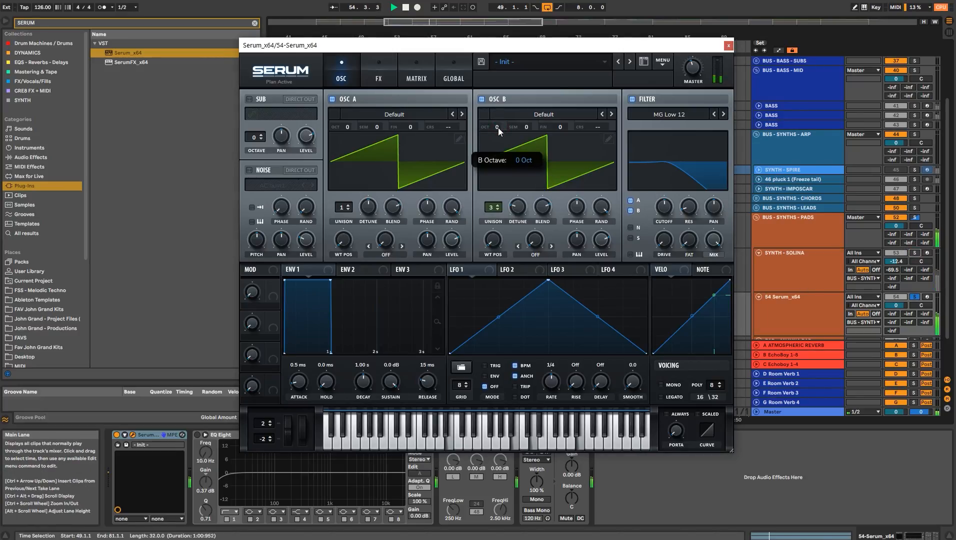
{"action": "left_click_drag", "start_coordinate": [665, 212], "coordinate": [670, 180]}
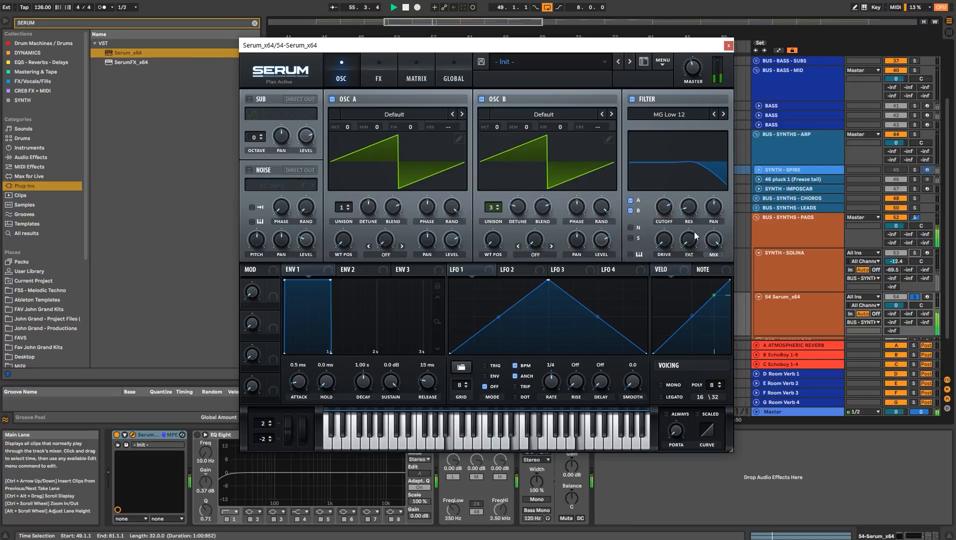
- Set oscillator B's fine tune to 3, modulated by LFO 1 at a 2 bar rate, and solo SYNTH - SOLINA again
{"action": "left_click_drag", "start_coordinate": [496, 127], "coordinate": [490, 122]}
{"action": "mouse_move", "coordinate": [555, 127]}
{"action": "left_mouse_down"}
{"action": "mouse_move", "coordinate": [555, 113]}
{"action": "mouse_move", "coordinate": [554, 125]}
{"action": "left_mouse_up"}
{"action": "left_click", "coordinate": [914, 253]}
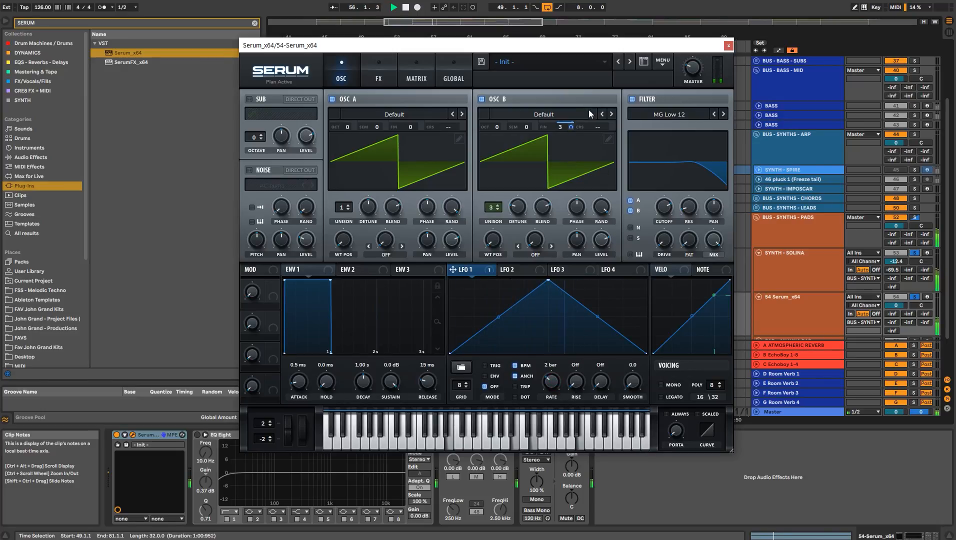
{"action": "left_click_drag", "start_coordinate": [569, 126], "coordinate": [572, 152]}
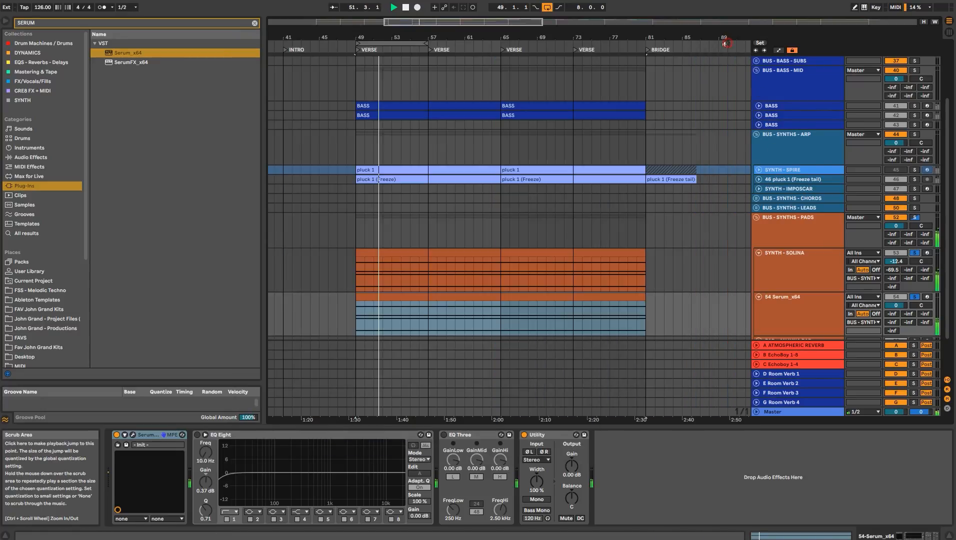
- Turn on EQ Eight on the Serum track and set its low-cut frequency to 188 Hz
{"action": "left_click", "coordinate": [132, 434]}
{"action": "left_click", "coordinate": [198, 434]}
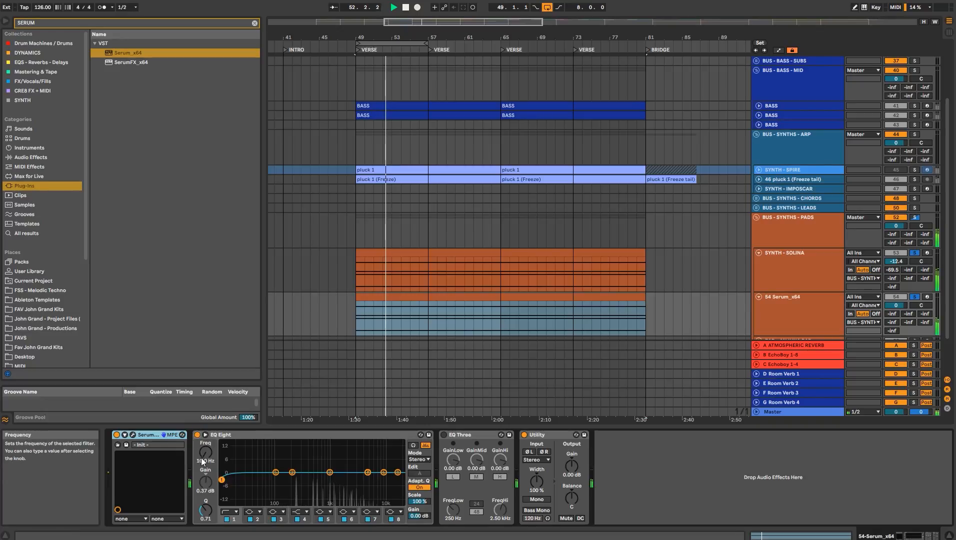
{"action": "left_click_drag", "start_coordinate": [205, 460], "coordinate": [205, 425]}
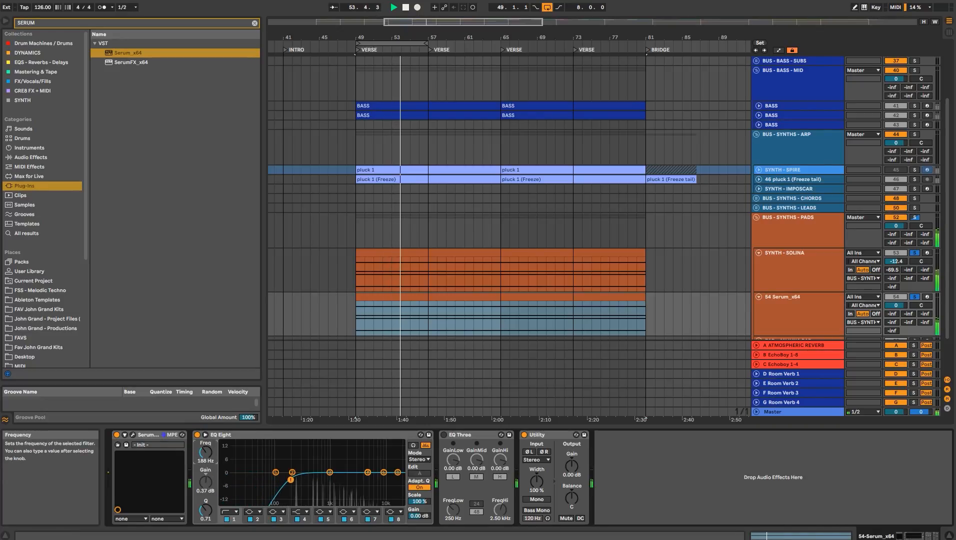
- Rename the Serum track to SYNTH - SERUM - PAD
{"action": "left_click", "coordinate": [787, 295]}
{"action": "key", "text": "ctrl+r"}
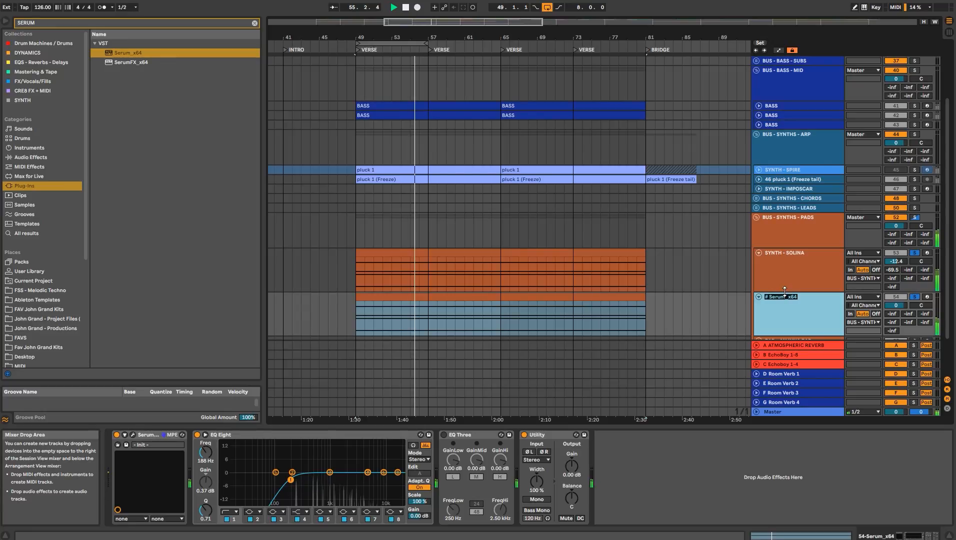
{"action": "type", "text": "SYNTH - SER"}
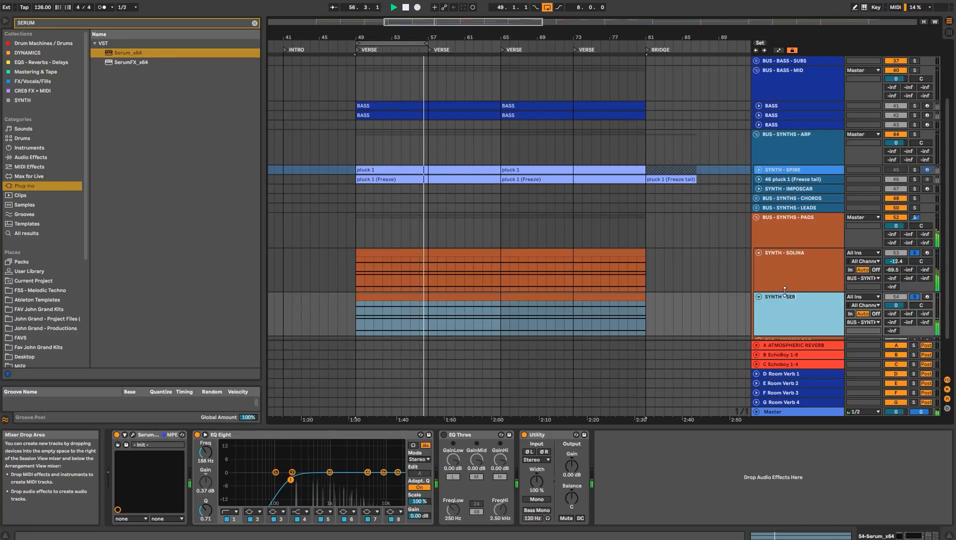
{"action": "type", "text": "UM - PAD"}
{"action": "key", "text": "Return"}
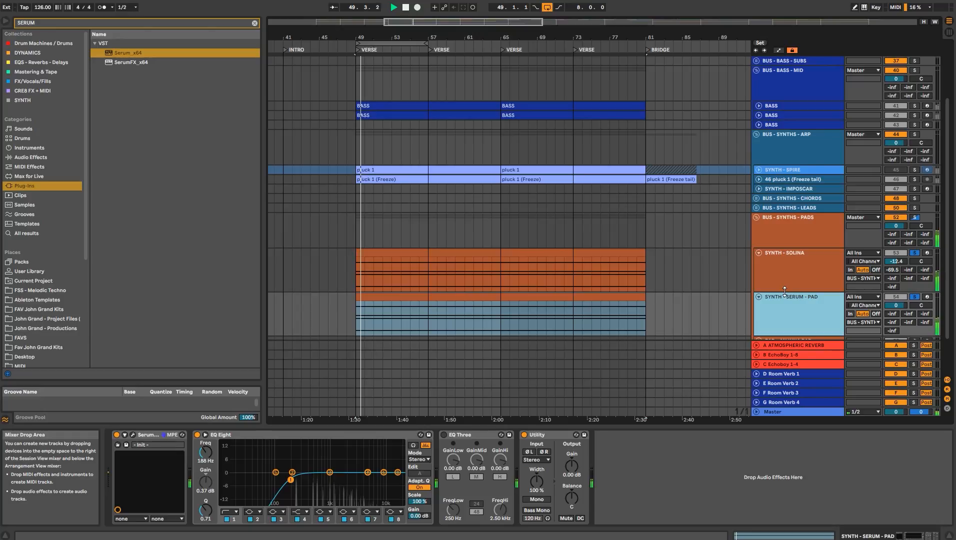
- Clear the solos and lower both pad tracks together by 1 dB, to -13.4 dB for SYNTH - SOLINA and -1.0 dB for SYNTH - SERUM - PAD
{"action": "left_click", "coordinate": [915, 253]}
{"action": "left_click", "coordinate": [792, 287]}
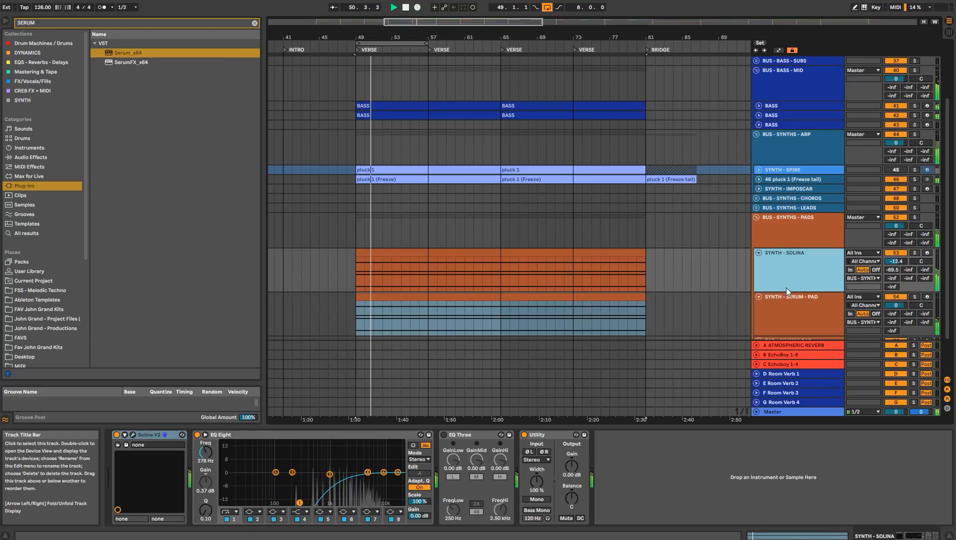
{"action": "left_click", "coordinate": [790, 306]}
{"action": "left_click", "coordinate": [793, 281], "text": "shift"}
{"action": "left_click", "coordinate": [893, 262]}
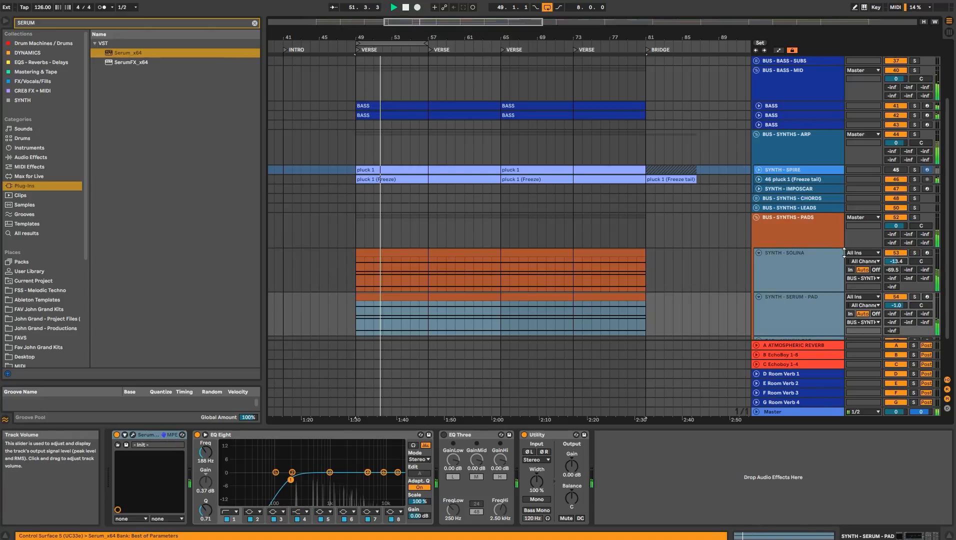
- Fold the pad tracks and collapse the BUS - SYNTHS - PADS group
{"action": "left_click", "coordinate": [758, 253]}
{"action": "left_click", "coordinate": [767, 234]}
{"action": "left_click", "coordinate": [757, 217]}
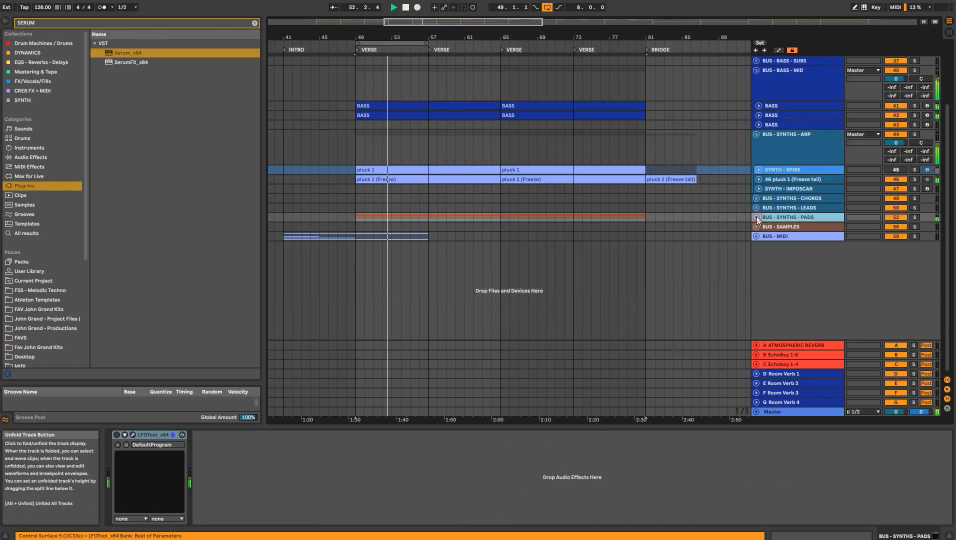
- Stop playback, search the audio effects for EQ and add EQ Eight after LFOTool on BUS - BASS - MID with a 140 Hz low cut
{"action": "left_click", "coordinate": [782, 115]}
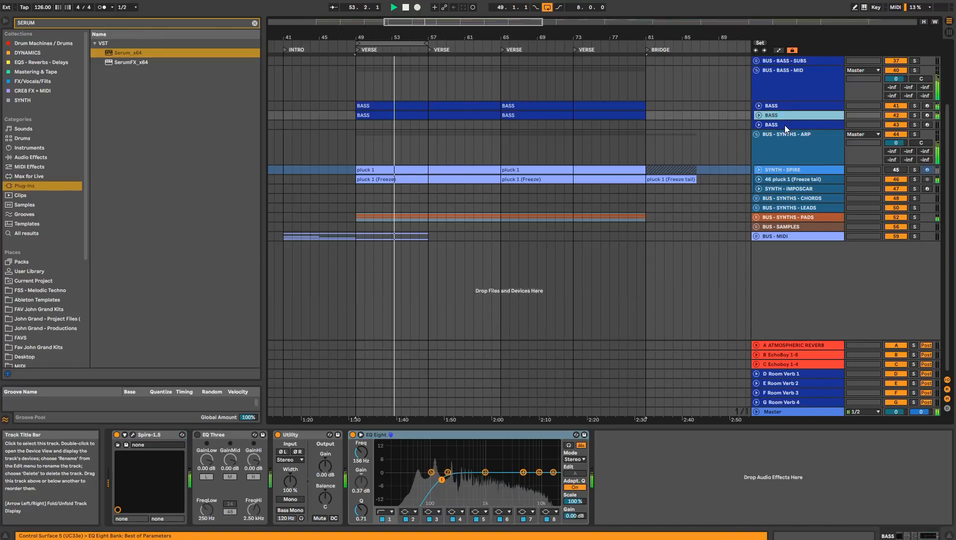
{"action": "left_click", "coordinate": [783, 95]}
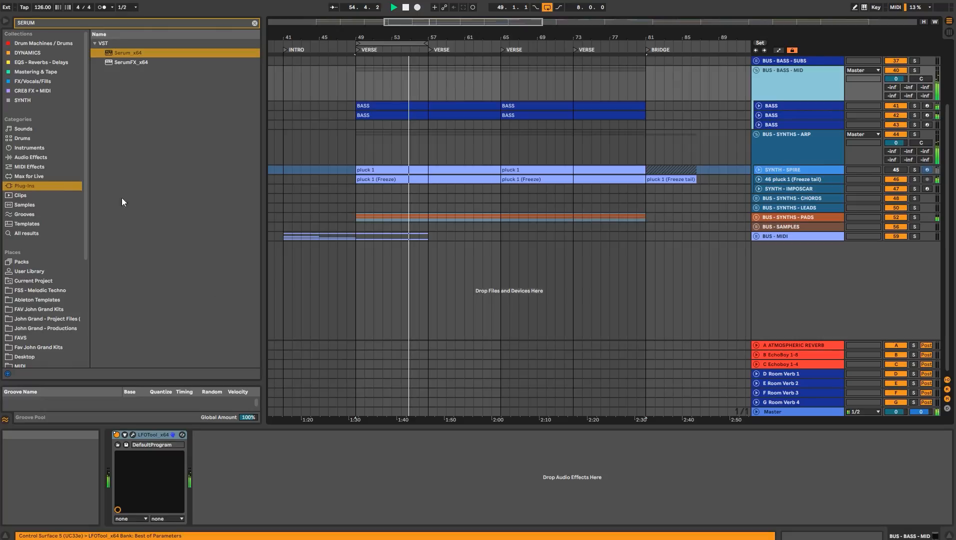
{"action": "left_click", "coordinate": [38, 157]}
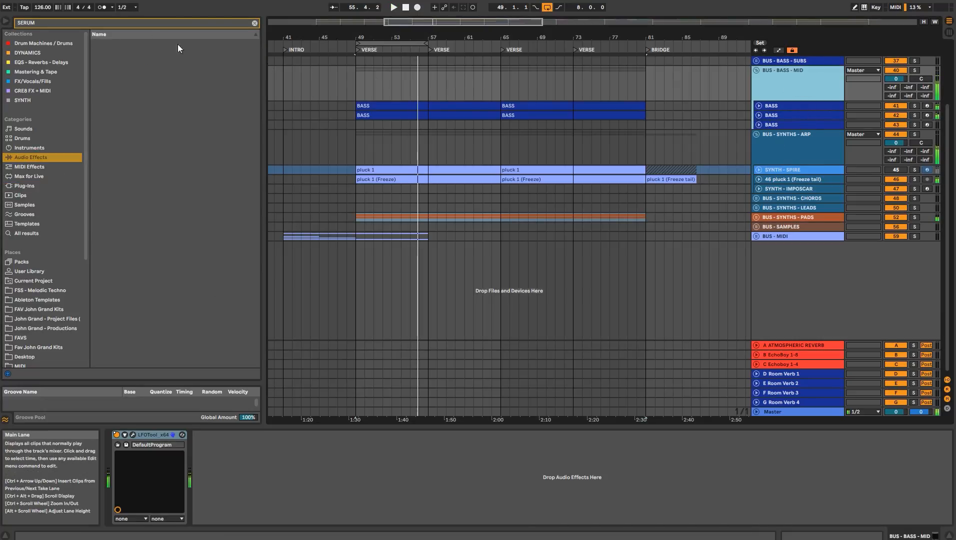
{"action": "left_click", "coordinate": [253, 23]}
{"action": "type", "text": "EQ"}
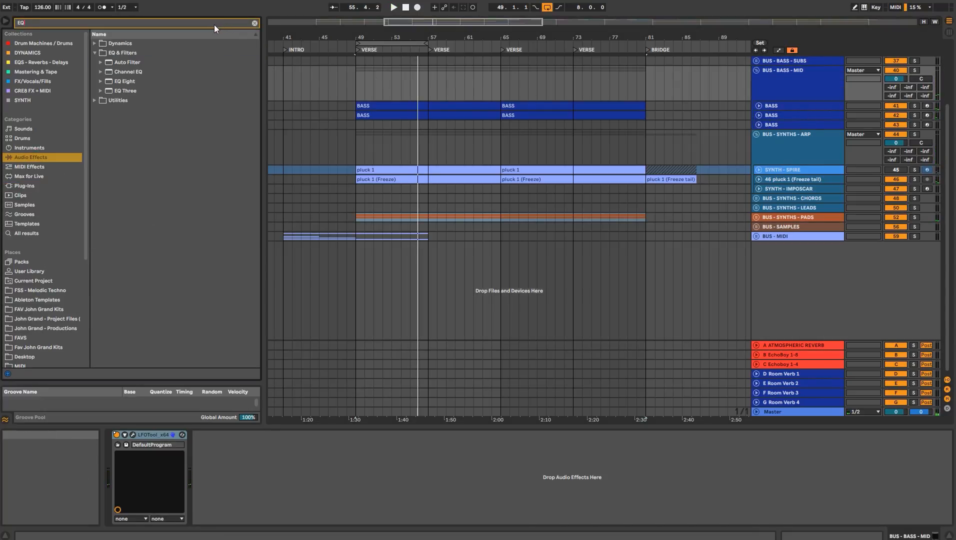
{"action": "left_click", "coordinate": [125, 83]}
{"action": "left_click_drag", "start_coordinate": [256, 342], "coordinate": [224, 439]}
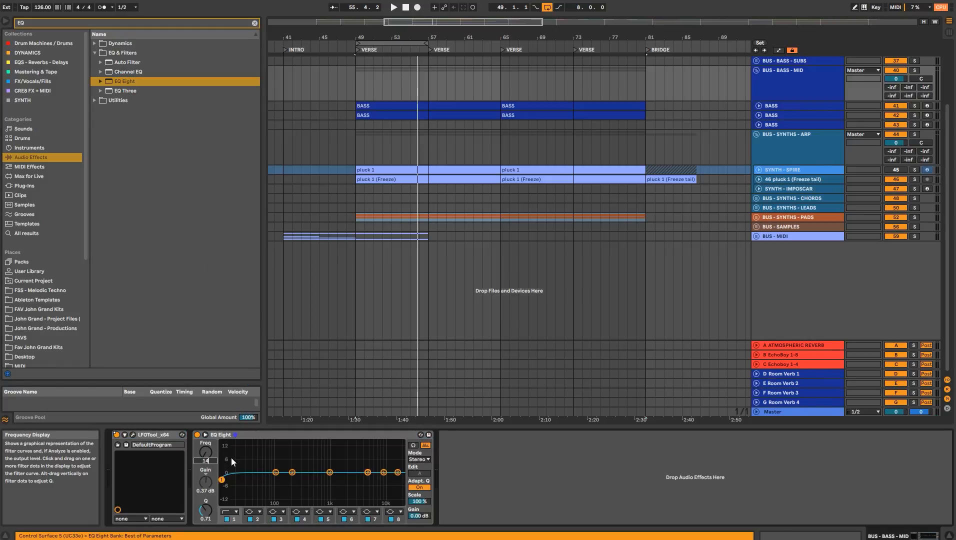
- Expand BUS - BASS - SUBS and copy the BASS clips at bar 49 onto the sine and saw sub bass tracks
{"action": "scroll", "coordinate": [778, 168], "scroll_direction": "up", "scroll_amount": 3}
{"action": "left_click", "coordinate": [780, 168]}
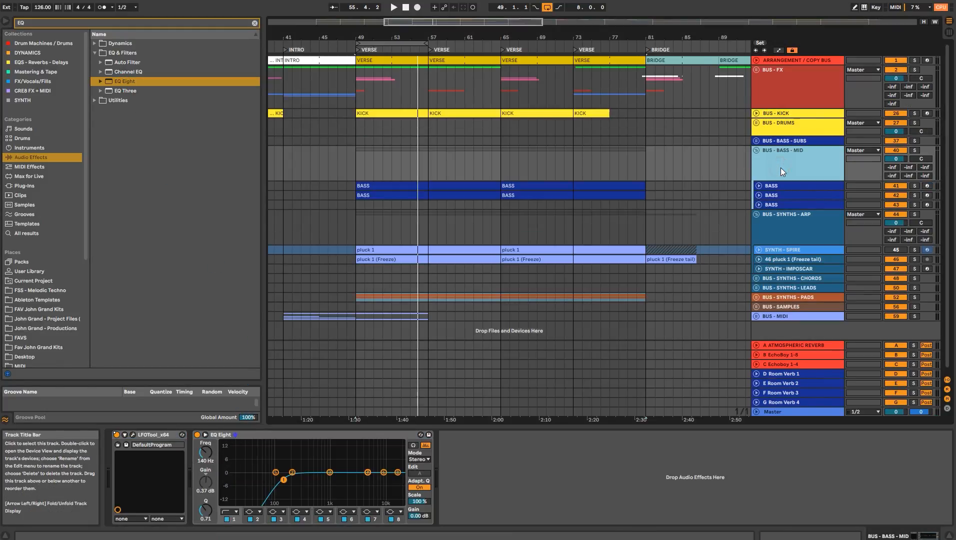
{"action": "left_click", "coordinate": [758, 142]}
{"action": "left_click", "coordinate": [789, 145]}
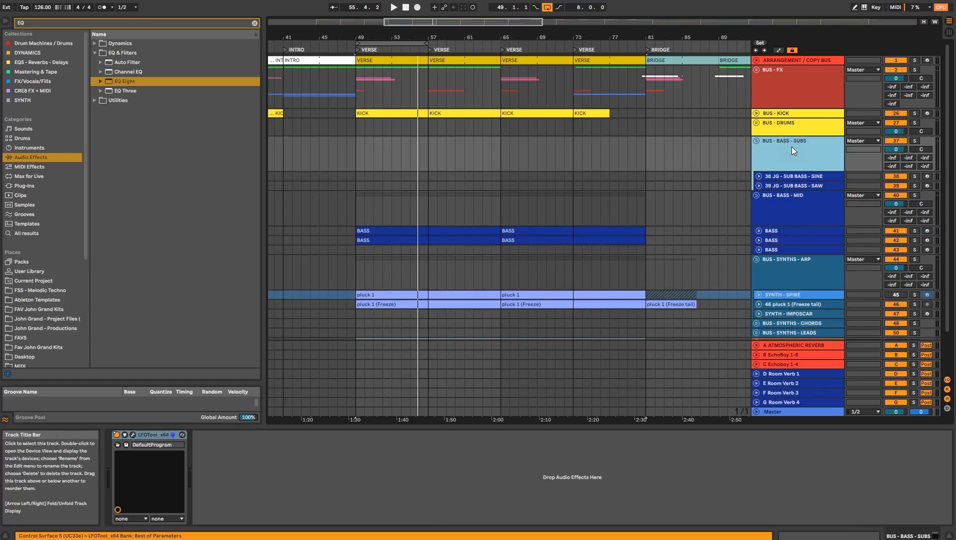
{"action": "left_click", "coordinate": [801, 195]}
{"action": "left_click", "coordinate": [400, 236]}
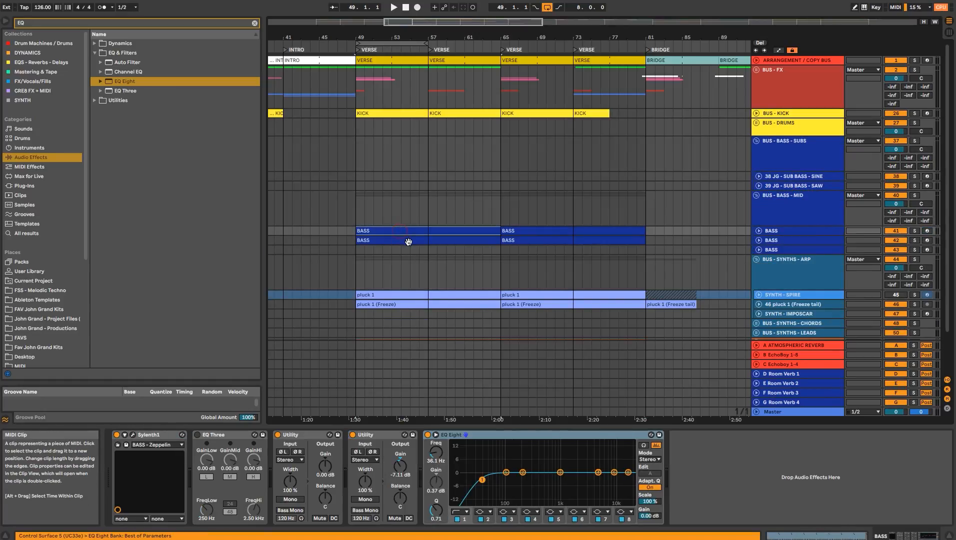
{"action": "left_click_drag", "start_coordinate": [410, 234], "coordinate": [415, 176]}
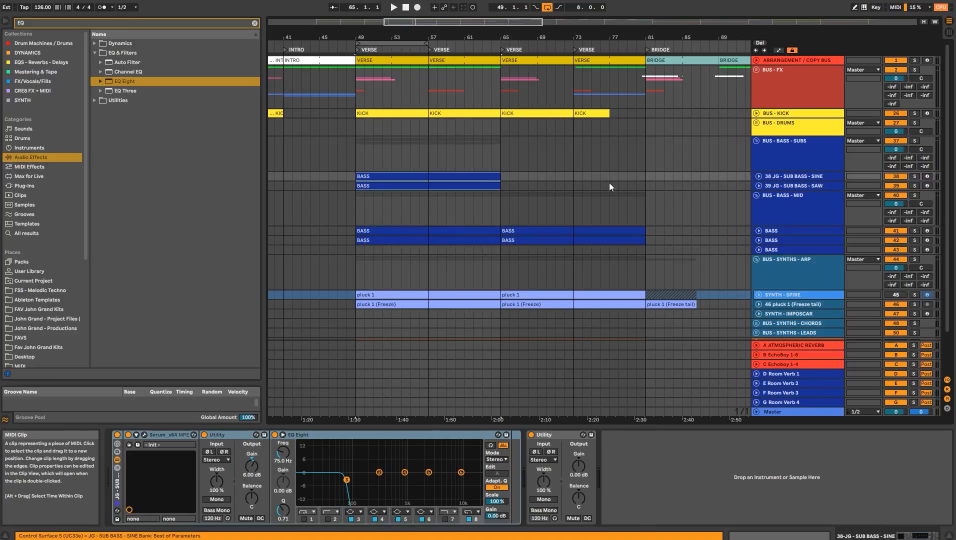
- Unfold the sine and saw sub bass tracks together and set both volumes to -8.0 dB
{"action": "left_click", "coordinate": [786, 178]}
{"action": "left_click", "coordinate": [768, 186], "text": "shift"}
{"action": "left_click", "coordinate": [758, 177]}
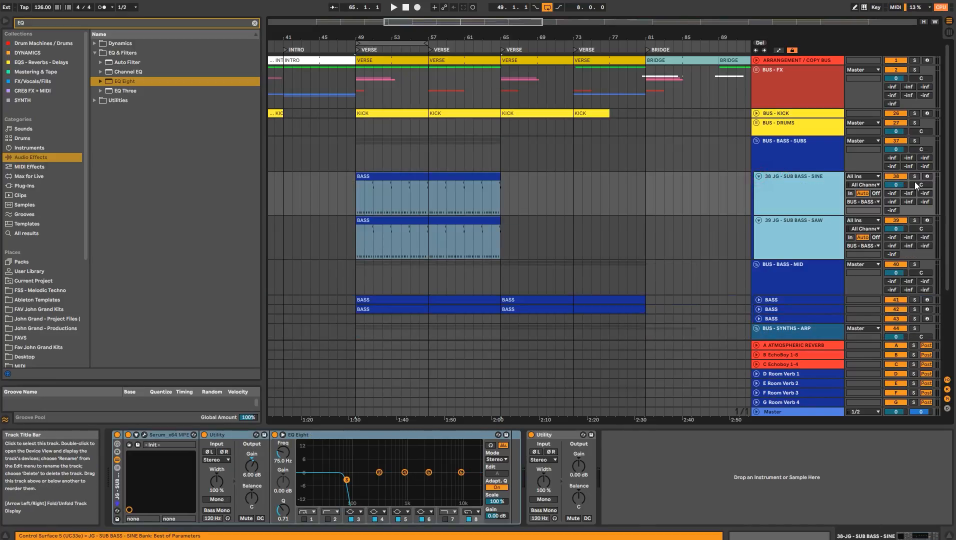
{"action": "left_click", "coordinate": [899, 185]}
{"action": "type", "text": "-8."}
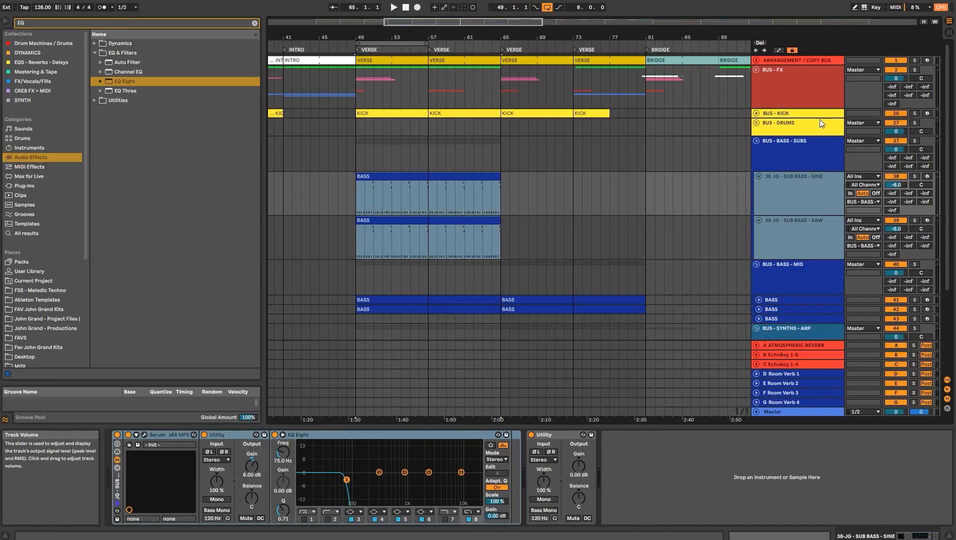
- Solo BUS - KICK and BUS - BASS - SUBS, and switch to Session View with the mixer section enlarged
{"action": "left_click", "coordinate": [823, 114]}
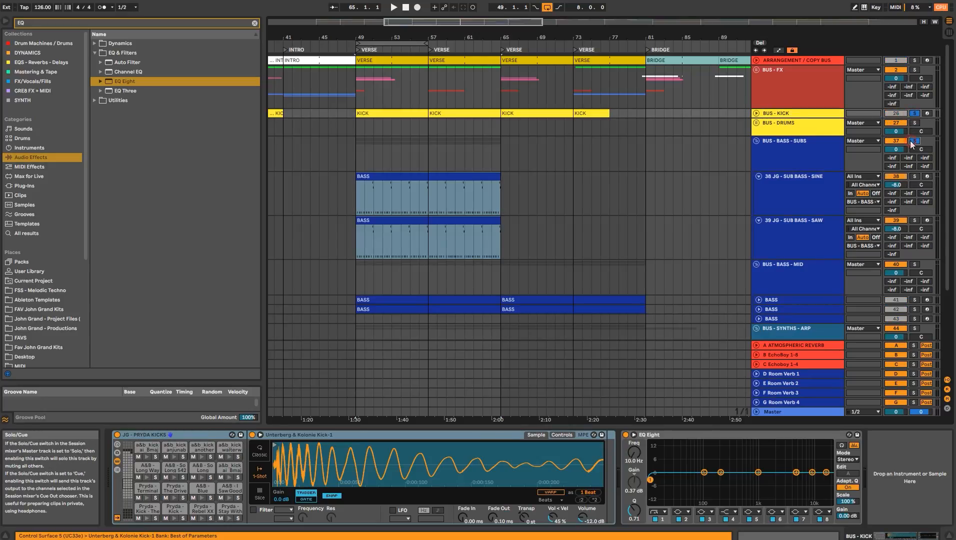
{"action": "key", "text": "Tab"}
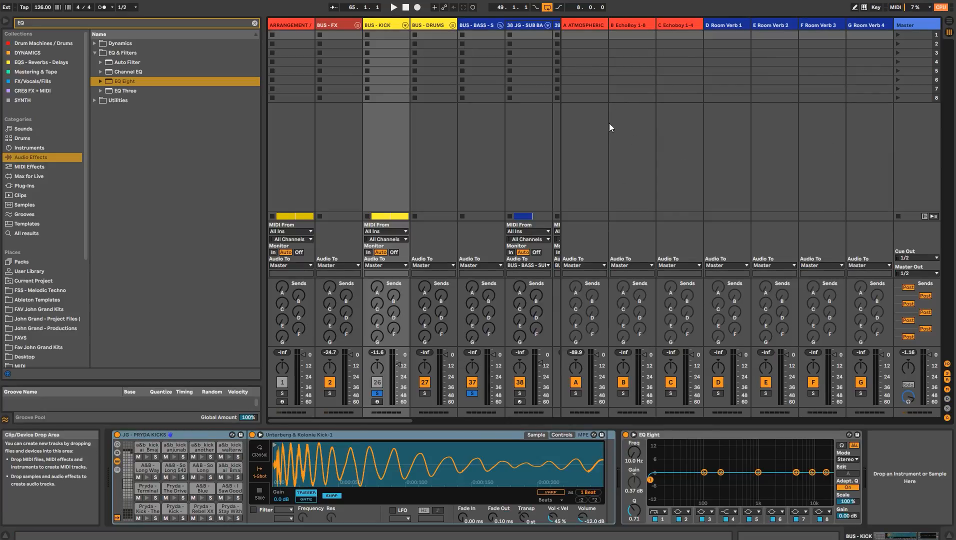
{"action": "left_click_drag", "start_coordinate": [528, 346], "coordinate": [532, 193]}
{"action": "left_click", "coordinate": [388, 24]}
- Reset the BUS - KICK peak reading and play the loop to compare the kick and sub bus levels
{"action": "left_click", "coordinate": [384, 271]}
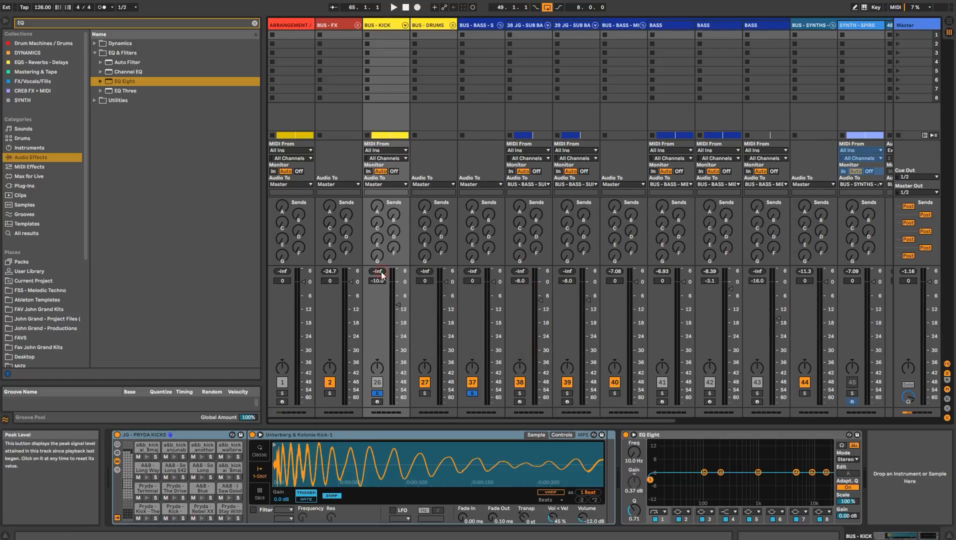
{"action": "left_click", "coordinate": [379, 278]}
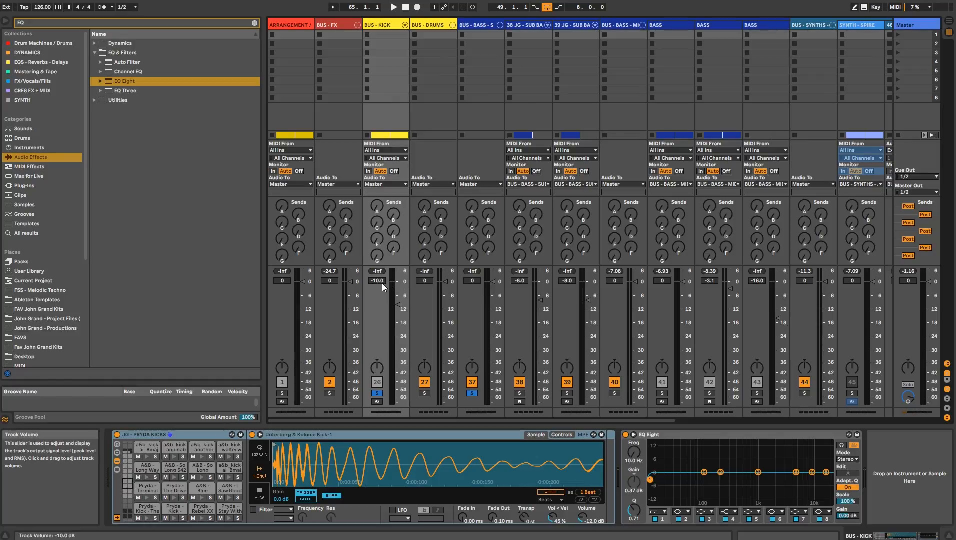
{"action": "key", "text": "space"}
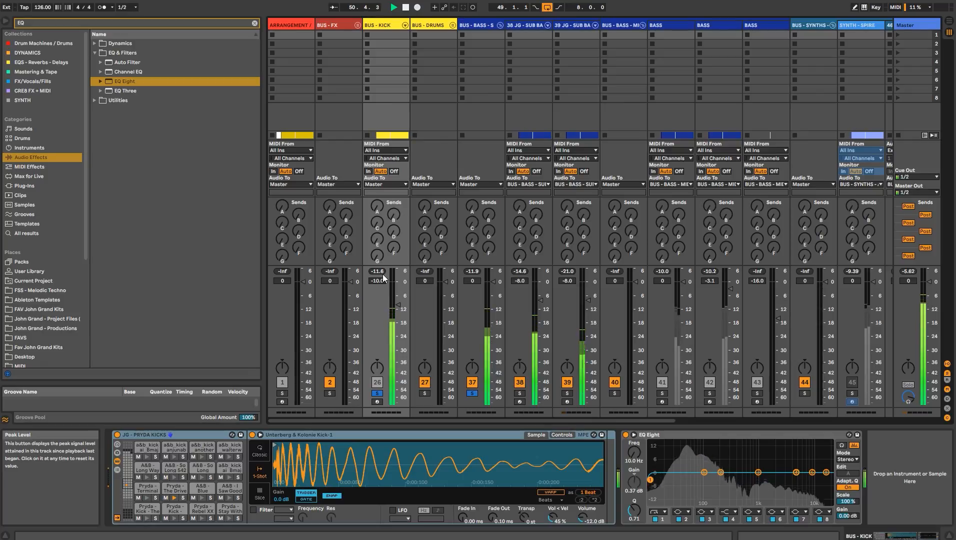
{"action": "left_click", "coordinate": [488, 35]}
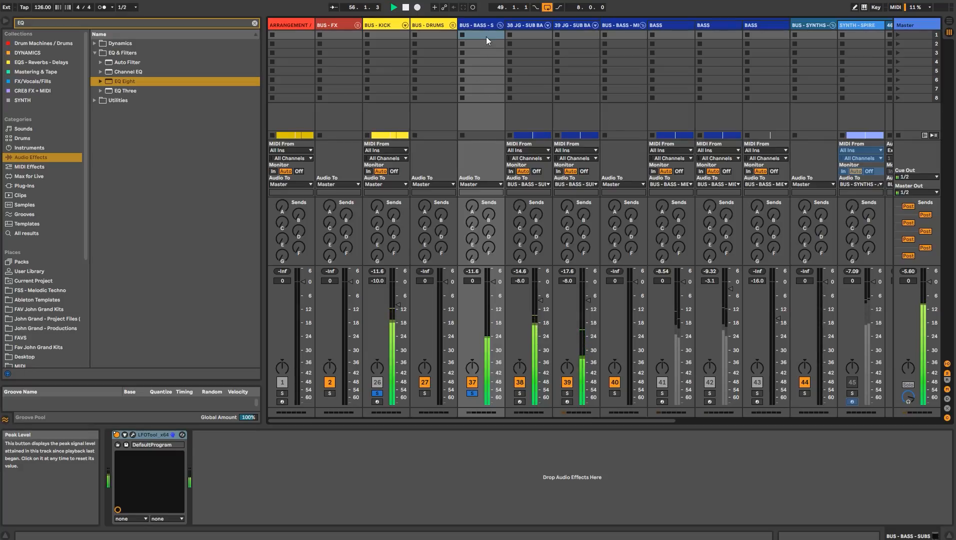
- Lower the sine and saw sub bass tracks together to -14.2 dB and reset the BUS - BASS - SUBS peak reading
{"action": "left_click", "coordinate": [532, 24]}
{"action": "key", "text": "shift+Right"}
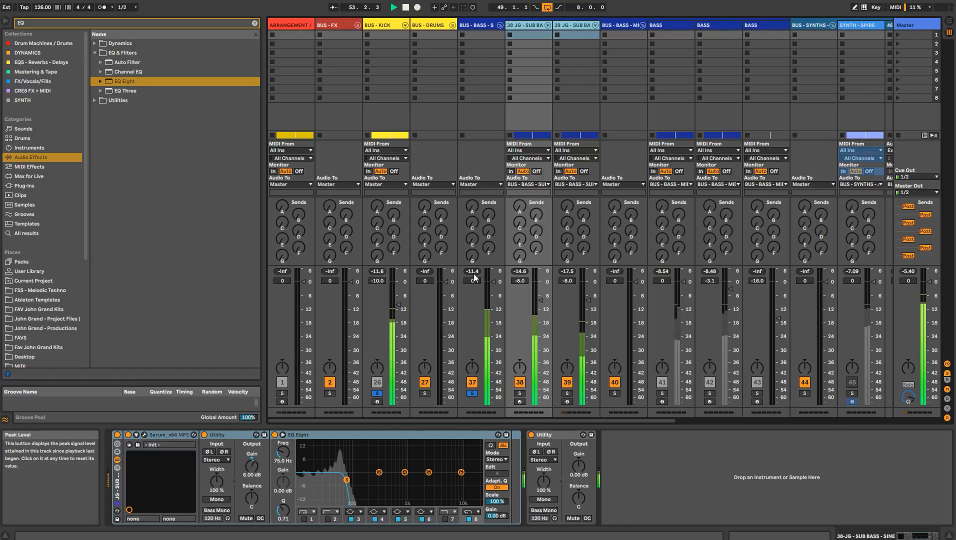
{"action": "left_click", "coordinate": [542, 302]}
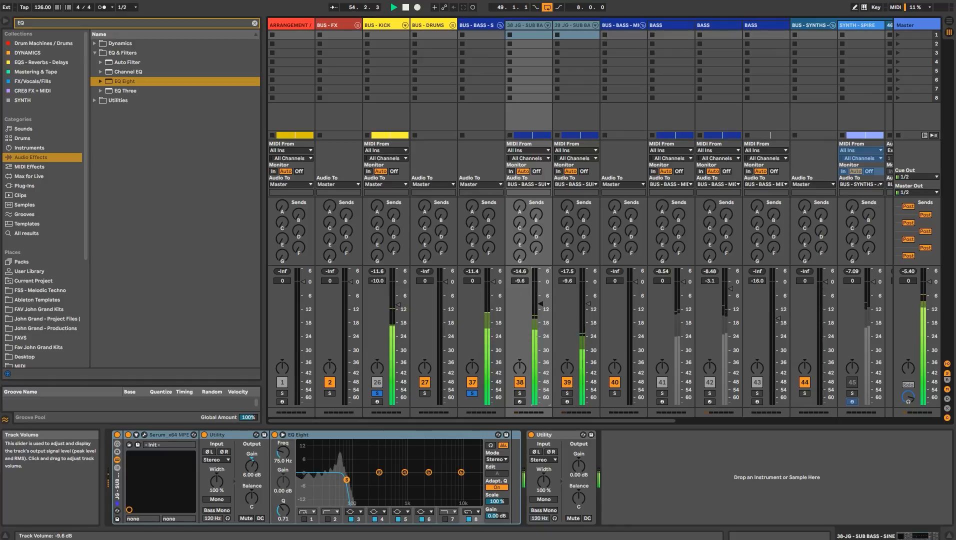
{"action": "left_click_drag", "start_coordinate": [542, 308], "coordinate": [542, 310]}
{"action": "left_click", "coordinate": [473, 272]}
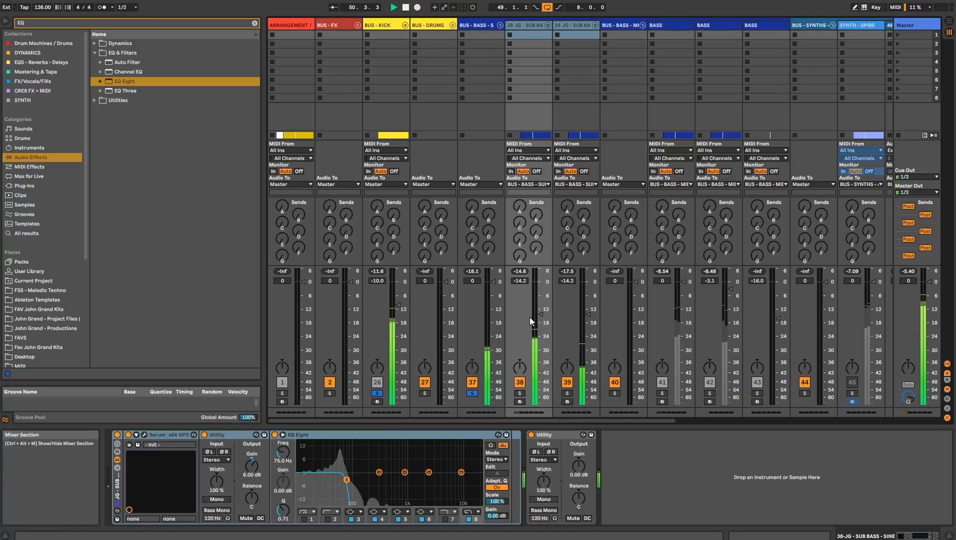
- Lower the sine and saw sub bass tracks to -15.3 dB with the subs bus peak reset, and return to Arrangement View
{"action": "left_click", "coordinate": [481, 271]}
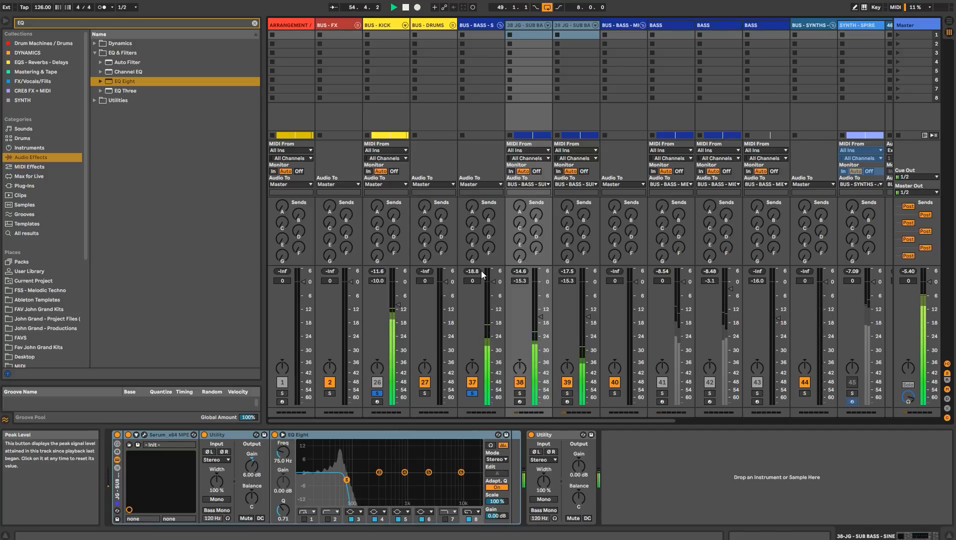
{"action": "key", "text": "Tab"}
{"action": "left_click", "coordinate": [782, 189]}
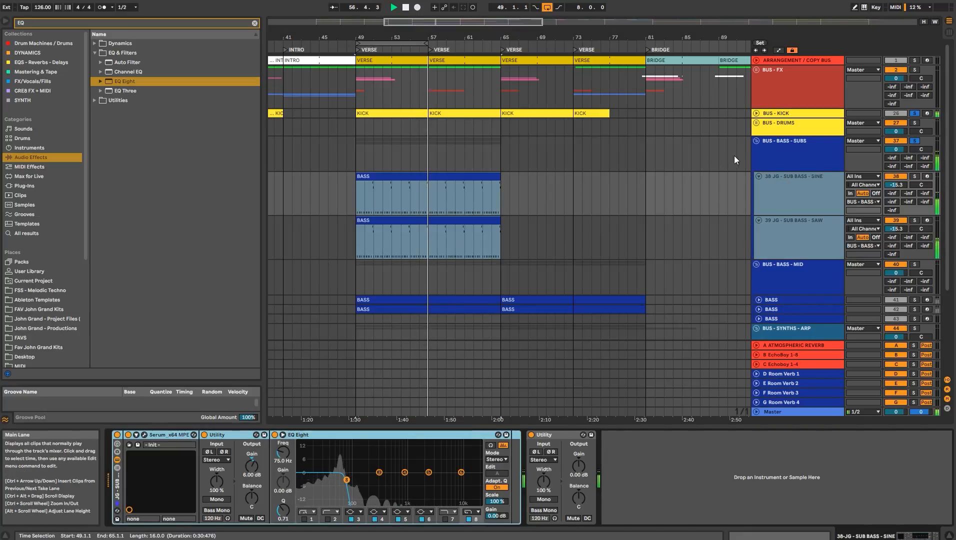
- Review the devices on the sine and saw sub bass tracks and fold both tracks
{"action": "left_click", "coordinate": [793, 160]}
{"action": "left_click", "coordinate": [790, 182]}
{"action": "left_click", "coordinate": [790, 241]}
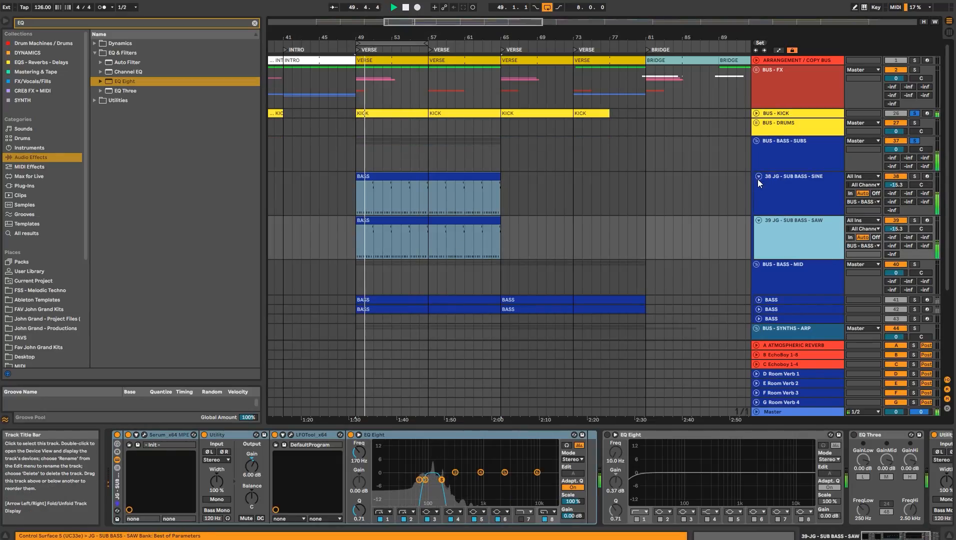
{"action": "left_click", "coordinate": [757, 179]}
{"action": "left_click", "coordinate": [758, 184]}
- Switch the EQ Eight band 1 filter on BUS - BASS - MID to a steeper low cut and solo that bus alongside the kick and subs
{"action": "left_click", "coordinate": [817, 201]}
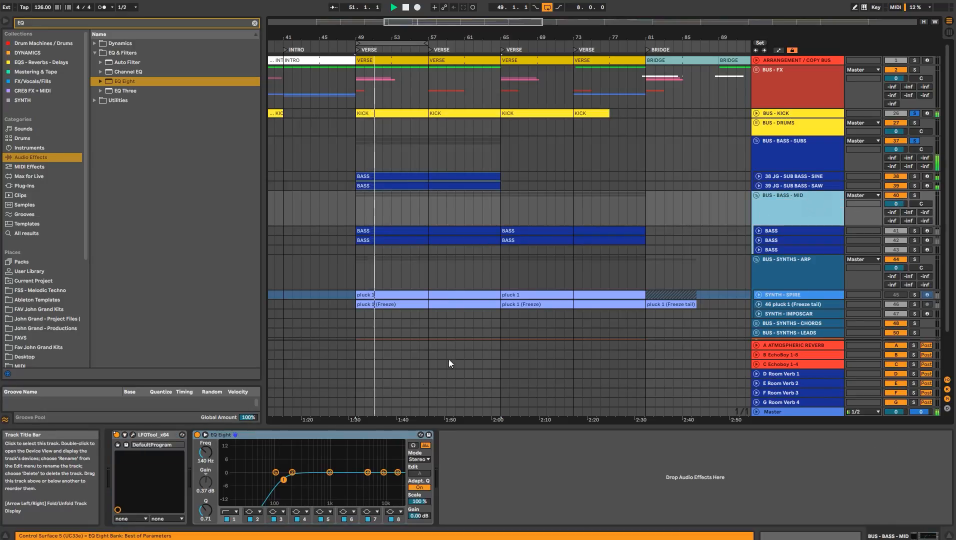
{"action": "left_click", "coordinate": [228, 513]}
{"action": "left_click", "coordinate": [232, 519]}
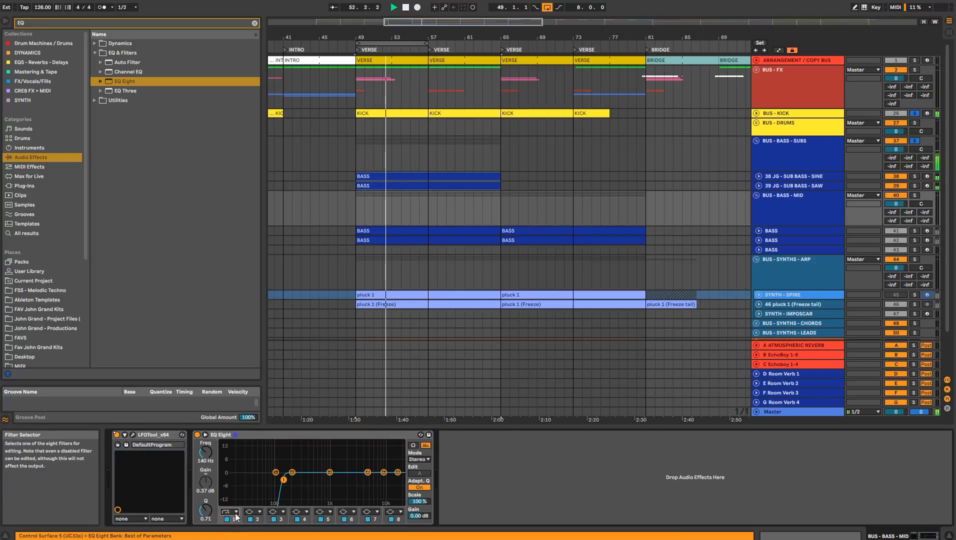
{"action": "left_click", "coordinate": [915, 196]}
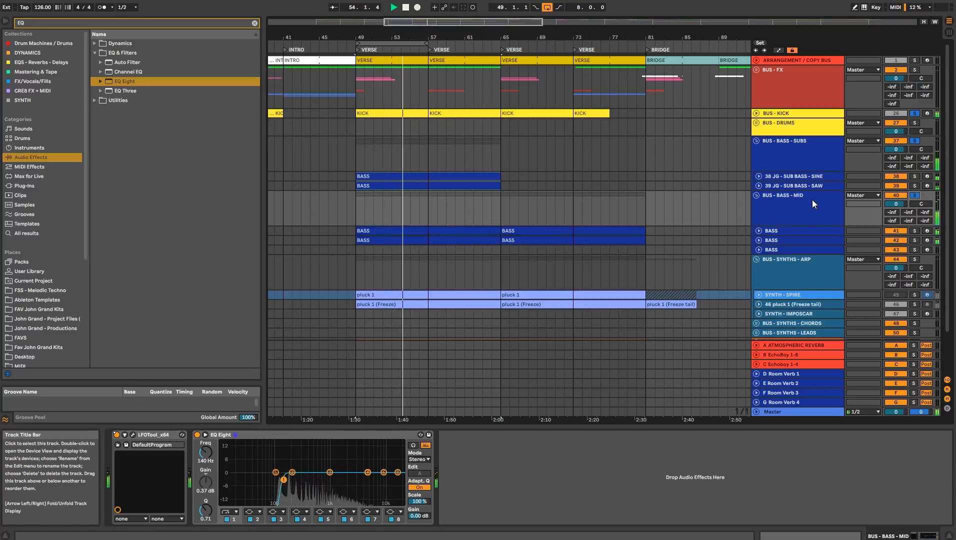
- Lower the BUS - BASS - MID low-cut frequency to 36.1 Hz and play the loop with only that bus soloed
{"action": "left_click_drag", "start_coordinate": [206, 455], "coordinate": [205, 478]}
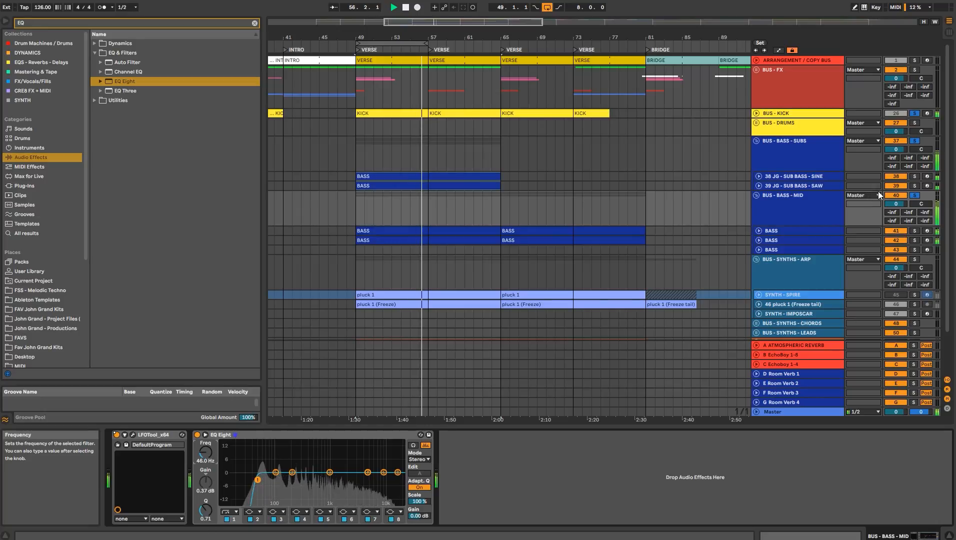
{"action": "key", "text": "space"}
{"action": "left_click", "coordinate": [914, 196]}
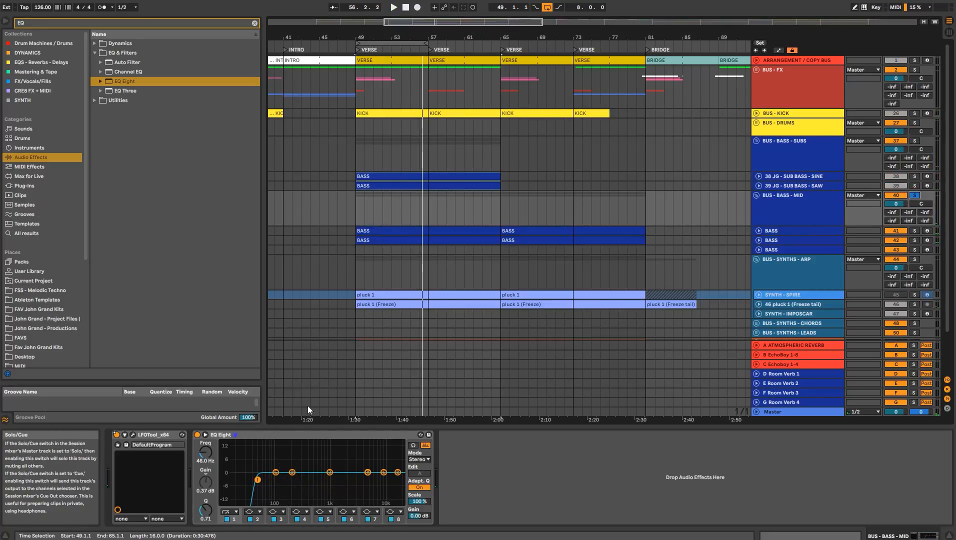
{"action": "left_click_drag", "start_coordinate": [206, 453], "coordinate": [206, 458]}
{"action": "key", "text": "space"}
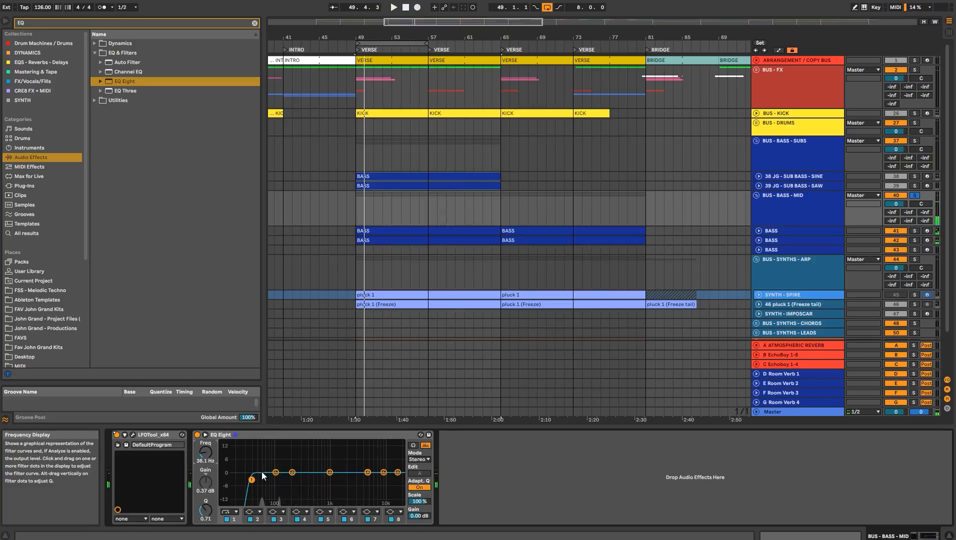
{"action": "key", "text": "space"}
- Raise the BUS - BASS - MID low cut to 90.2 Hz and expand its EQ Eight with an enlarged frequency display
{"action": "left_click_drag", "start_coordinate": [206, 452], "coordinate": [206, 440]}
{"action": "key", "text": "space"}
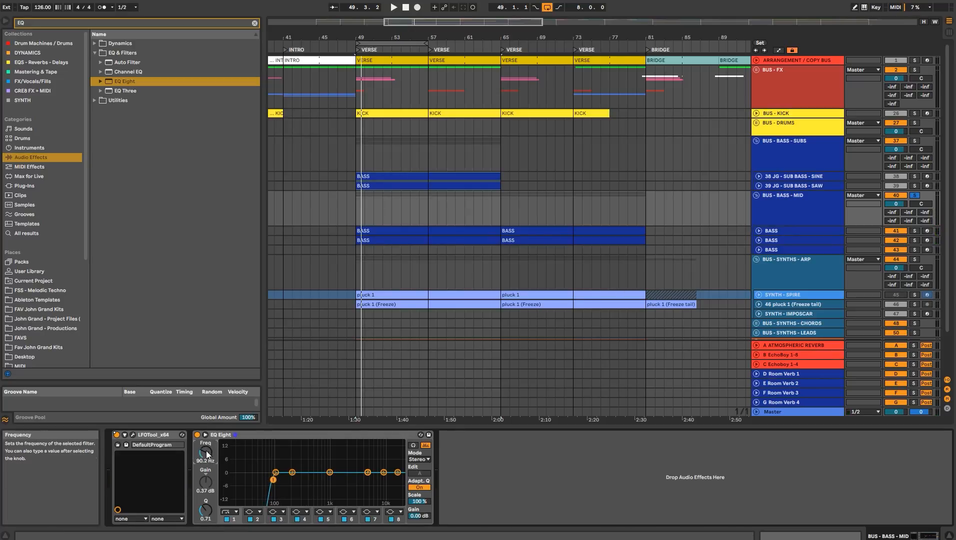
{"action": "key", "text": "space"}
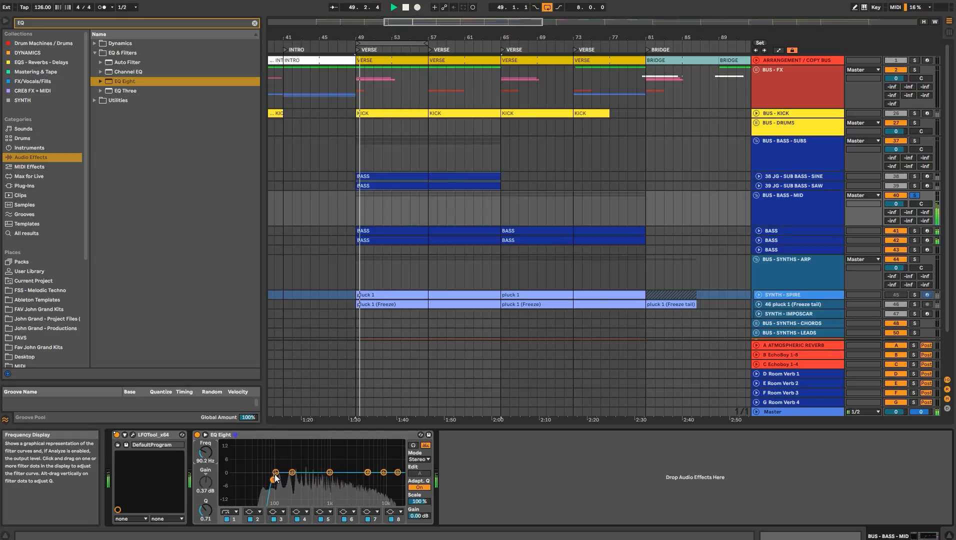
{"action": "left_click", "coordinate": [205, 435]}
{"action": "left_click_drag", "start_coordinate": [490, 361], "coordinate": [489, 243]}
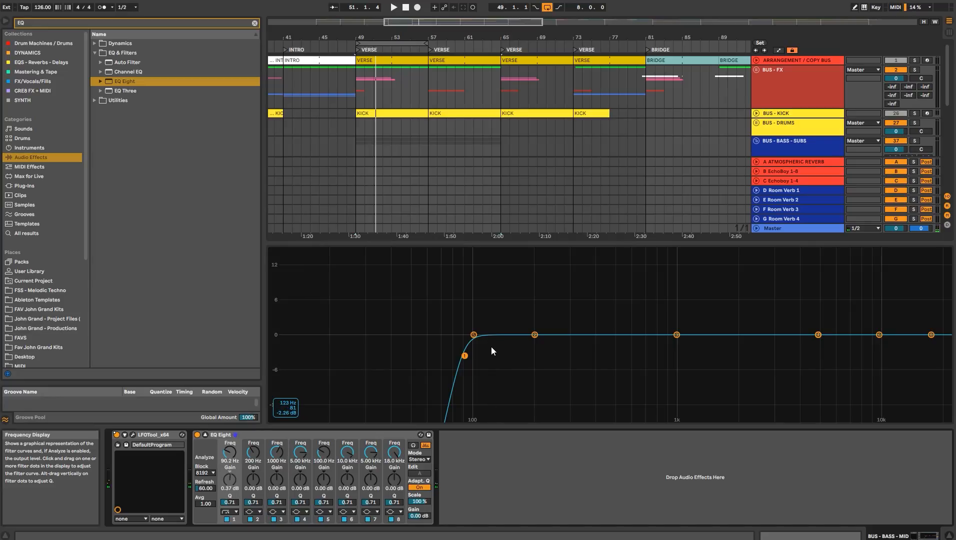
{"action": "key", "text": "space"}
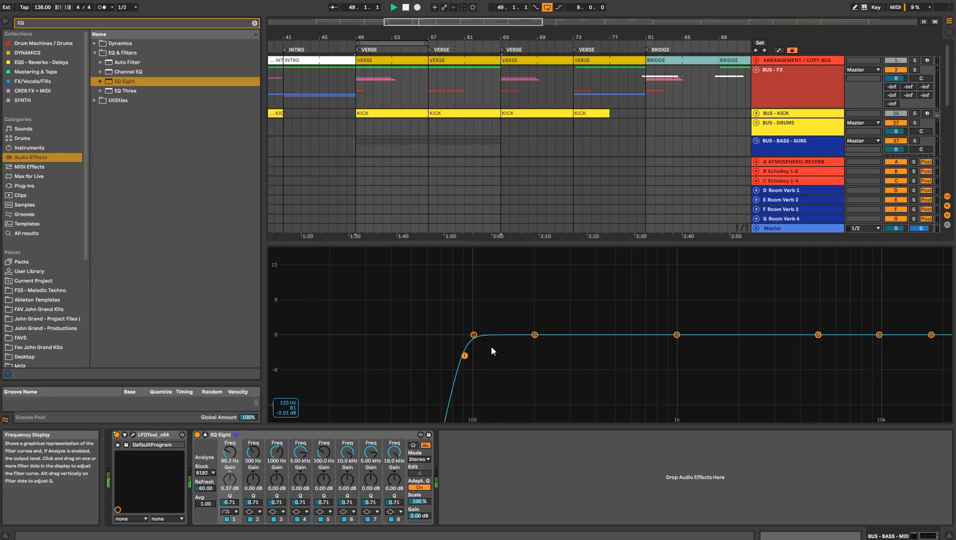
- Audition the mid bass low cut at 40.7 Hz before setting it to 84.8 Hz, and shrink the frequency display
{"action": "left_click_drag", "start_coordinate": [231, 452], "coordinate": [231, 476]}
{"action": "key", "text": "space"}
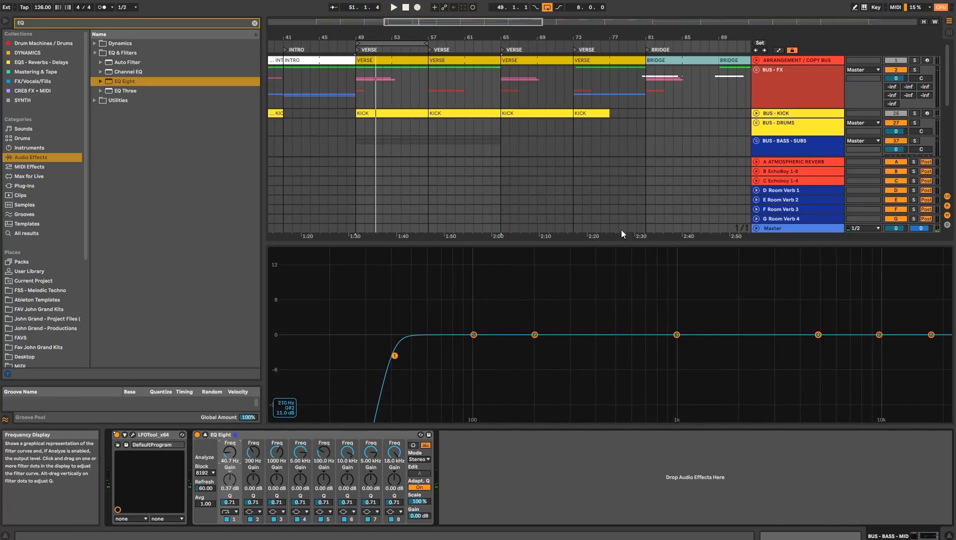
{"action": "key", "text": "space"}
{"action": "left_click_drag", "start_coordinate": [233, 453], "coordinate": [233, 430]}
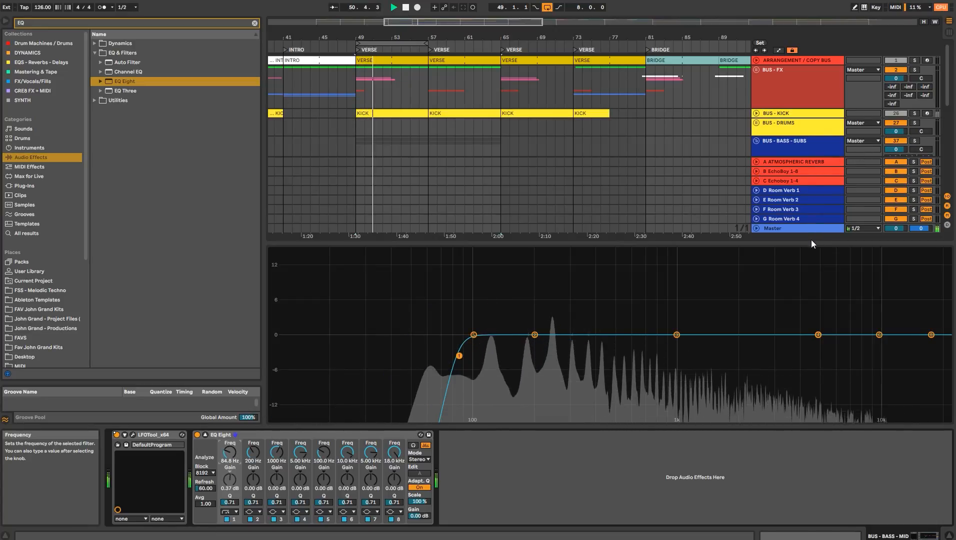
{"action": "left_click_drag", "start_coordinate": [806, 240], "coordinate": [808, 396]}
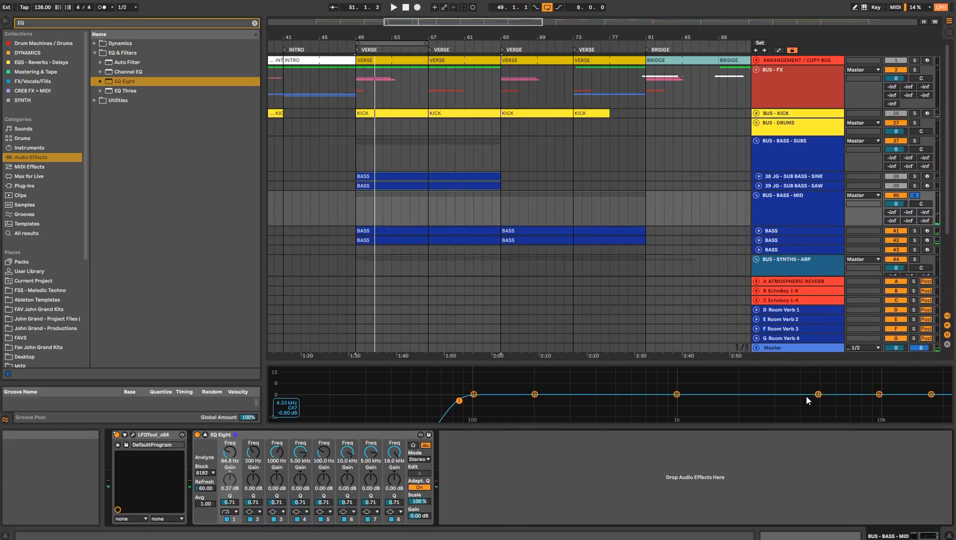
- Play the loop with BUS - BASS - SUBS and BUS - BASS - MID soloed together, and clear the solos
{"action": "left_click", "coordinate": [915, 141]}
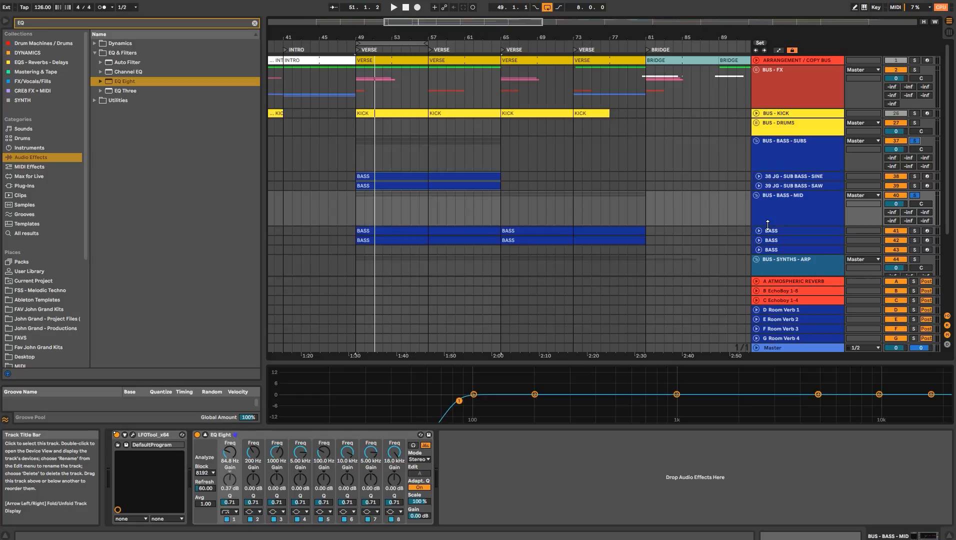
{"action": "key", "text": "space"}
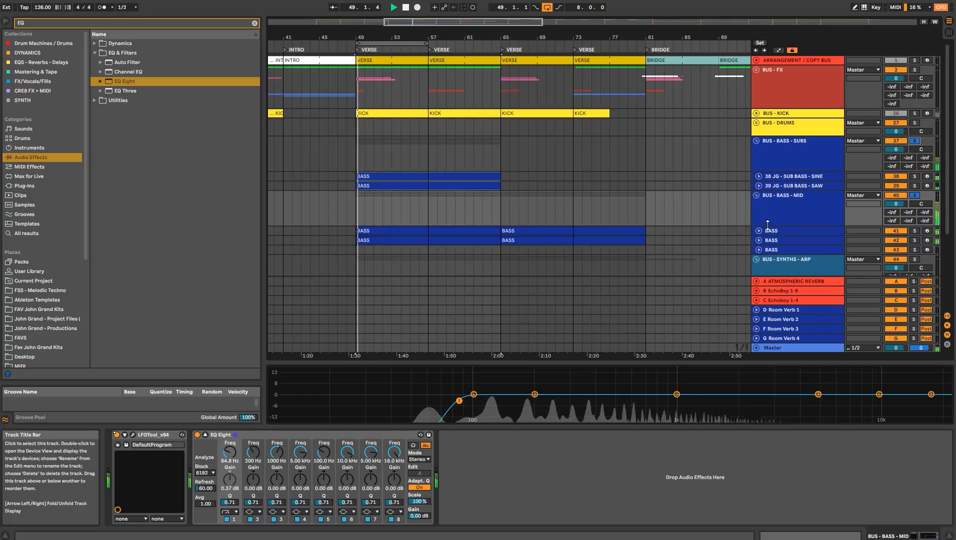
{"action": "left_click", "coordinate": [827, 151]}
{"action": "left_click", "coordinate": [911, 141]}
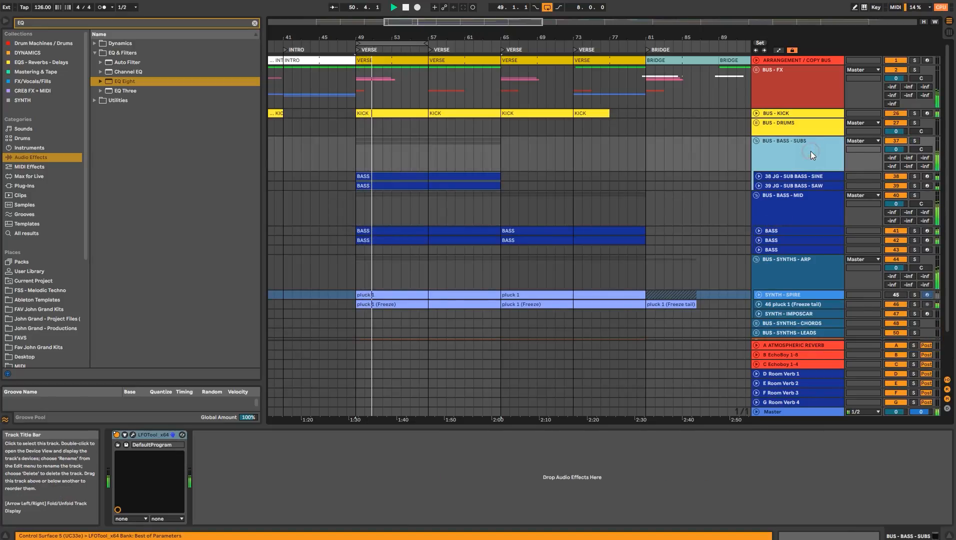
- Mute BUS - BASS - MID and BUS - BASS - SUBS in turn to compare their parts in the full mix
{"action": "left_click", "coordinate": [897, 195]}
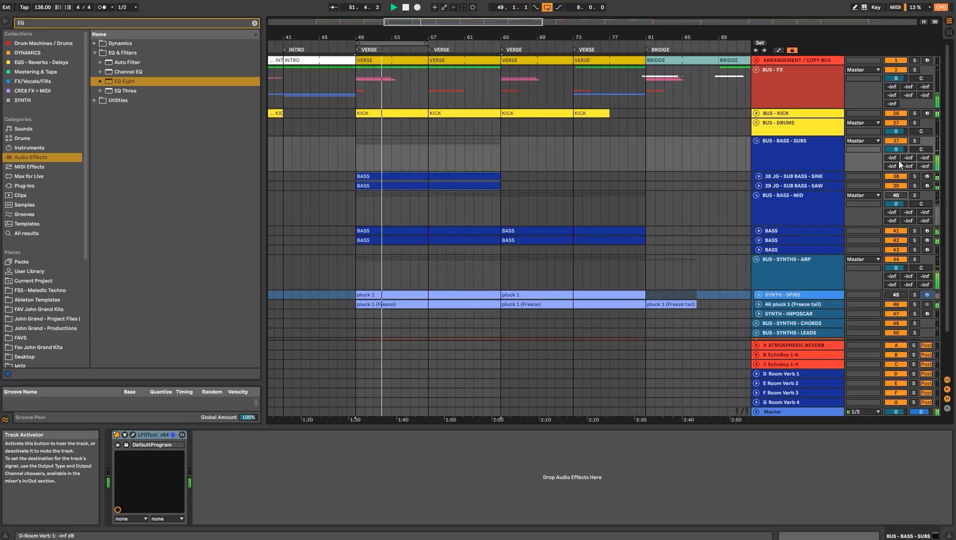
{"action": "left_click", "coordinate": [897, 141]}
{"action": "left_click", "coordinate": [897, 195]}
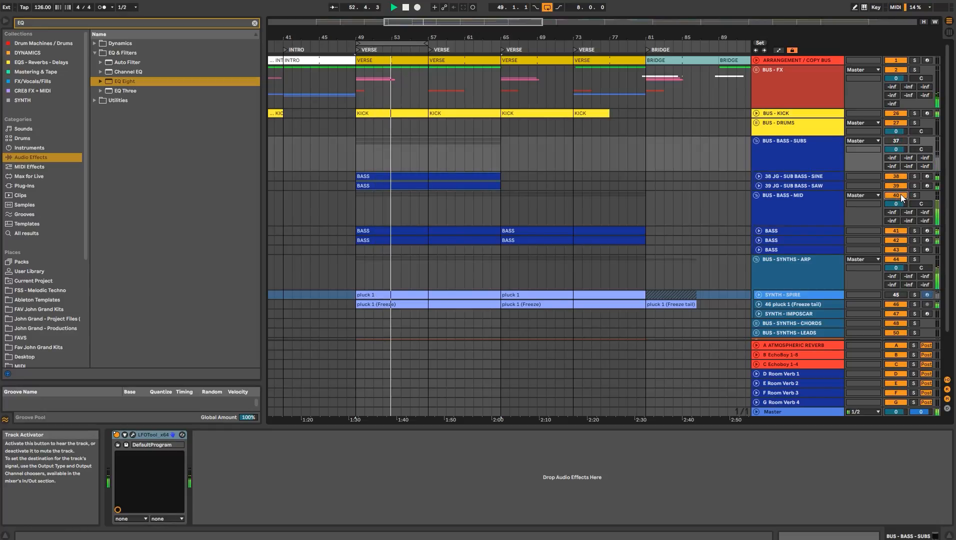
- Solo BUS - KICK, BUS - BASS - SUBS and BUS - BASS - MID together, with the subs bus re-enabled
{"action": "left_click", "coordinate": [915, 113]}
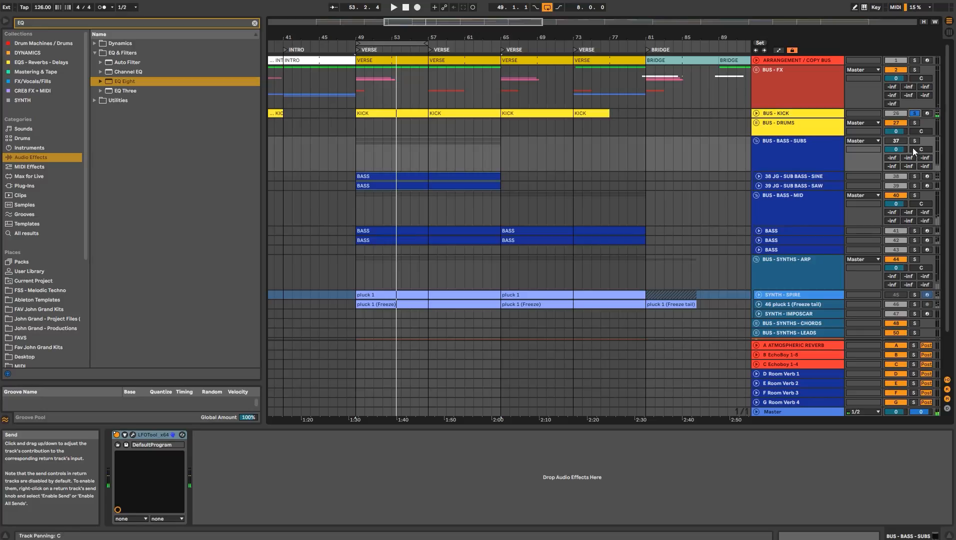
{"action": "left_click", "coordinate": [914, 141]}
{"action": "left_click", "coordinate": [916, 195]}
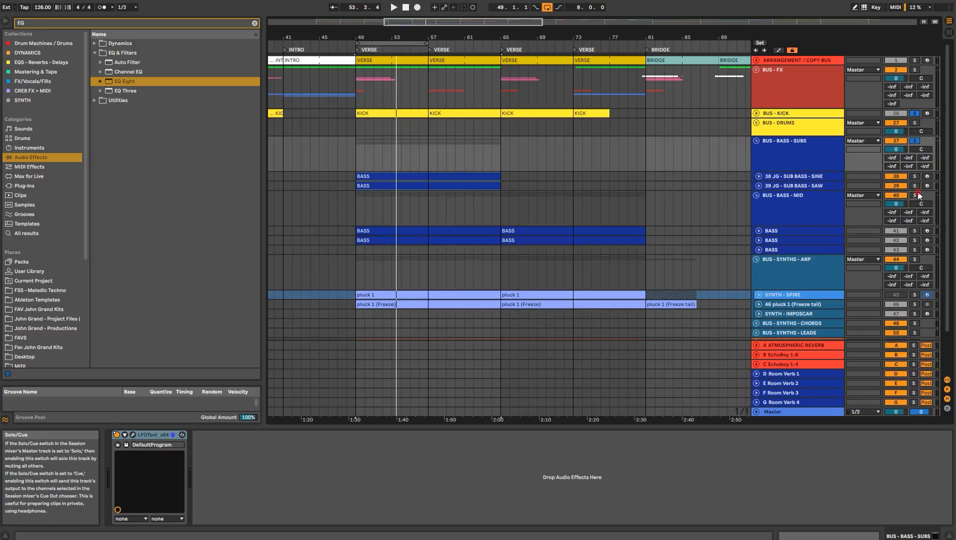
- Compare the device chains on BUS - BASS - SUBS and BUS - BASS - MID
{"action": "left_click", "coordinate": [820, 148]}
{"action": "left_click", "coordinate": [816, 215]}
{"action": "left_click", "coordinate": [807, 147]}
{"action": "left_click", "coordinate": [810, 197]}
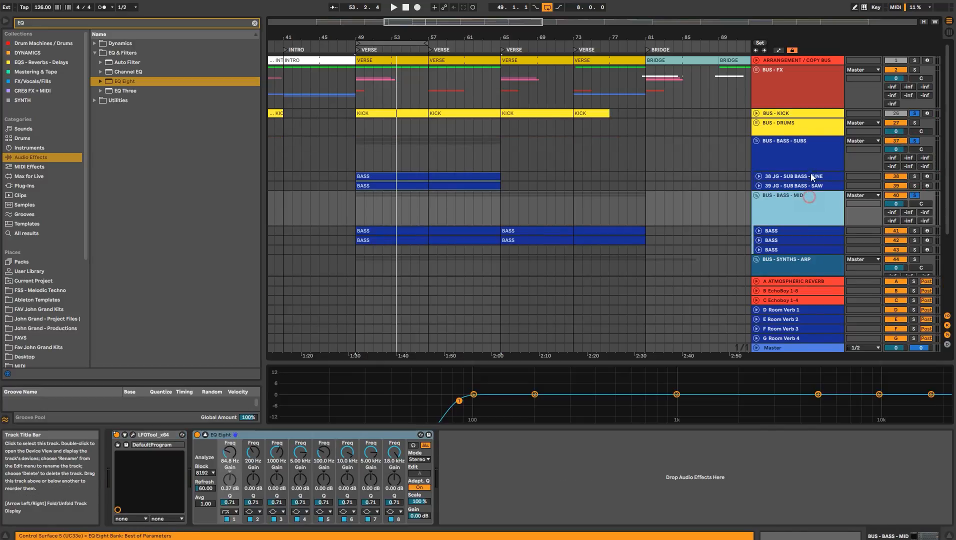
{"action": "left_click", "coordinate": [808, 149]}
{"action": "left_click", "coordinate": [810, 201]}
- Show the BUS - KICK device chain and play the loop
{"action": "left_click", "coordinate": [645, 125]}
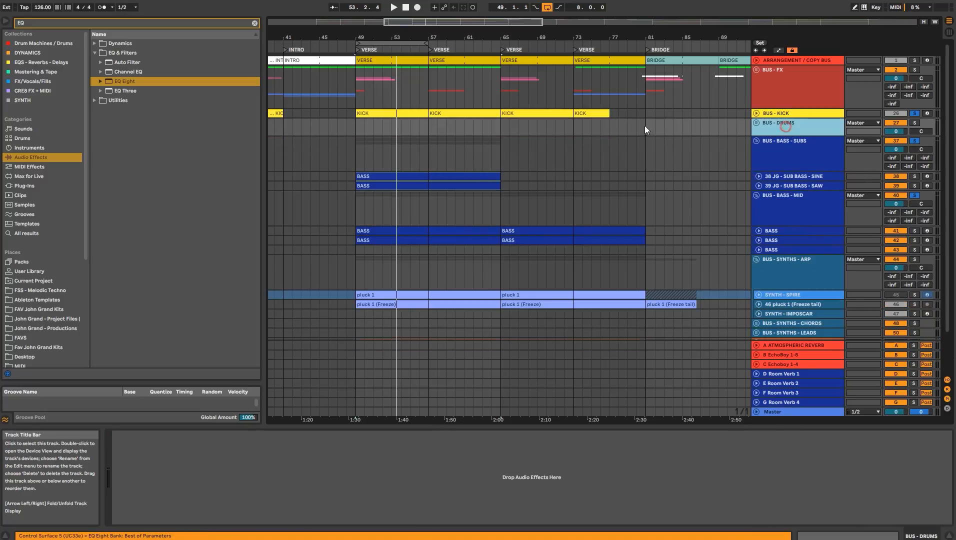
{"action": "left_click", "coordinate": [384, 113]}
{"action": "key", "text": "space"}
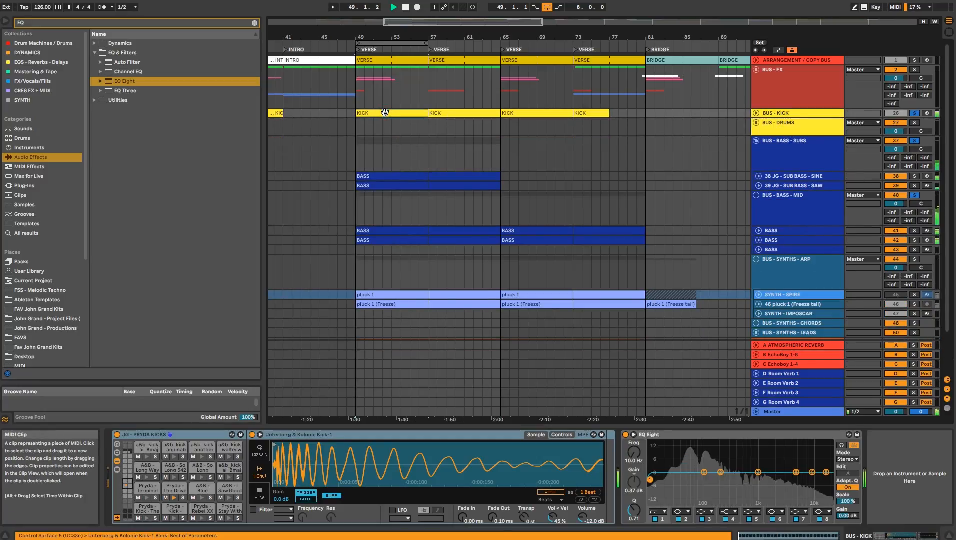
- Show the BUS - BASS - MID equalizer and toggle the mid and subs bus solos while the loop plays
{"action": "left_click", "coordinate": [806, 202]}
{"action": "left_click", "coordinate": [915, 195]}
{"action": "left_click", "coordinate": [914, 195]}
{"action": "left_click", "coordinate": [915, 141]}
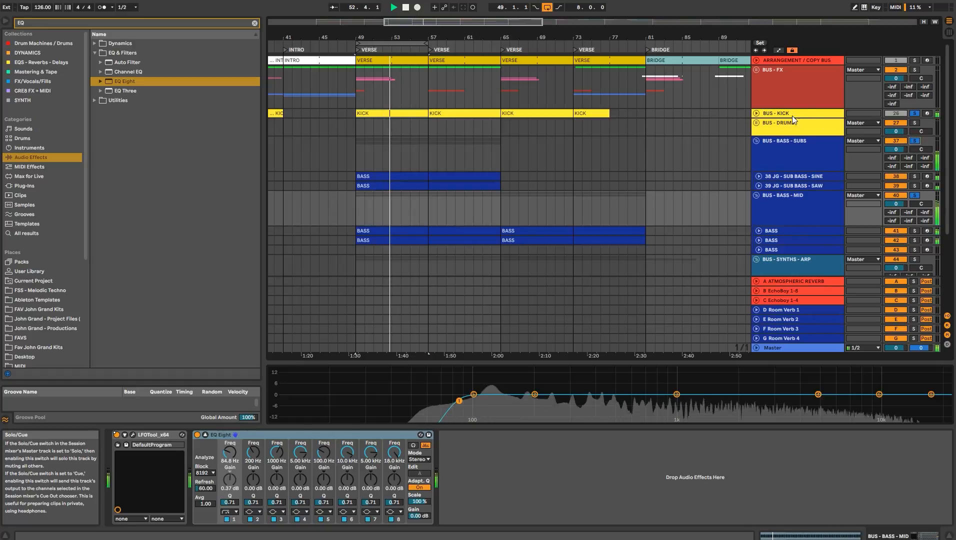
- Stop playback and check the device chains on BUS - KICK, BUS - DRUMS and BUS - BASS - SUBS
{"action": "left_click", "coordinate": [787, 113]}
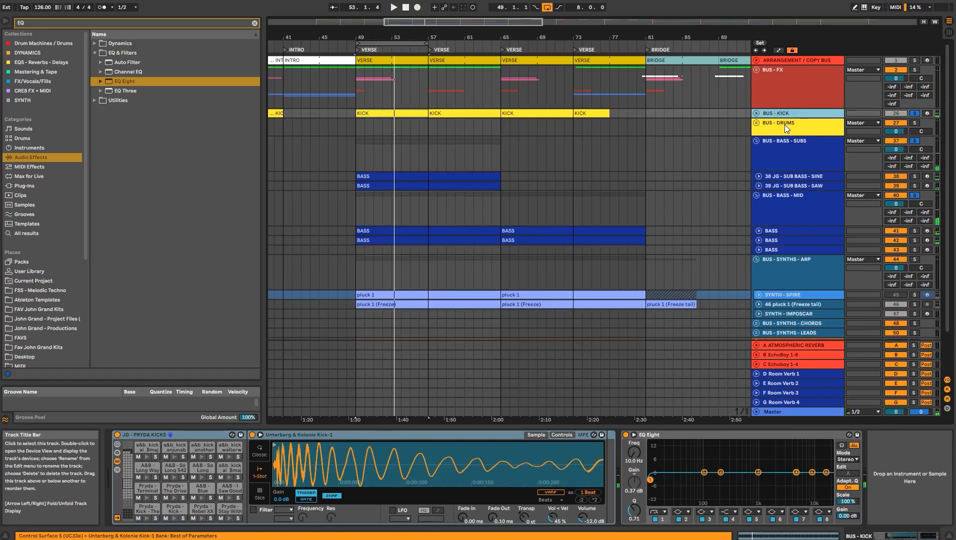
{"action": "left_click", "coordinate": [784, 129]}
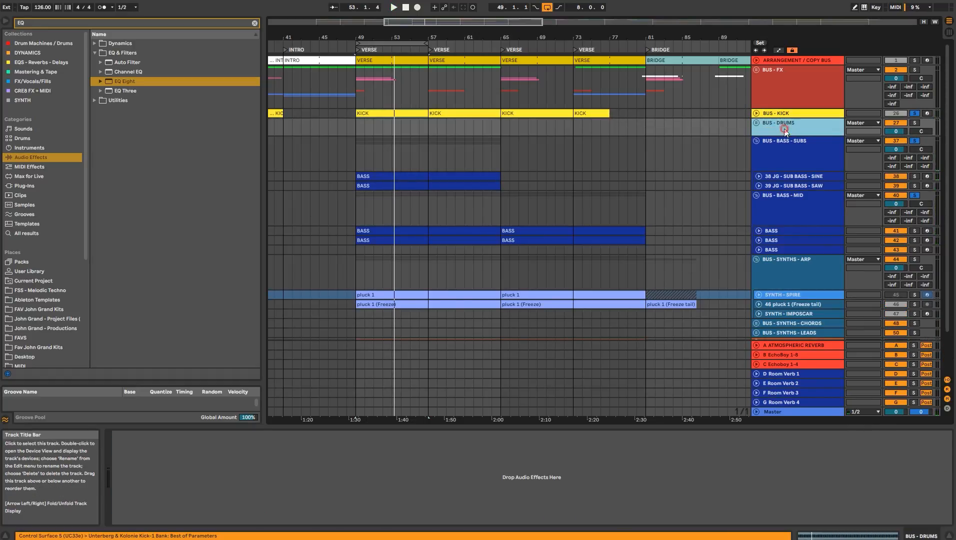
{"action": "left_click", "coordinate": [786, 158]}
- Unfold the BUS - MIDI group to show its stored MIDI tracks
{"action": "left_click_drag", "start_coordinate": [374, 38], "coordinate": [374, 13]}
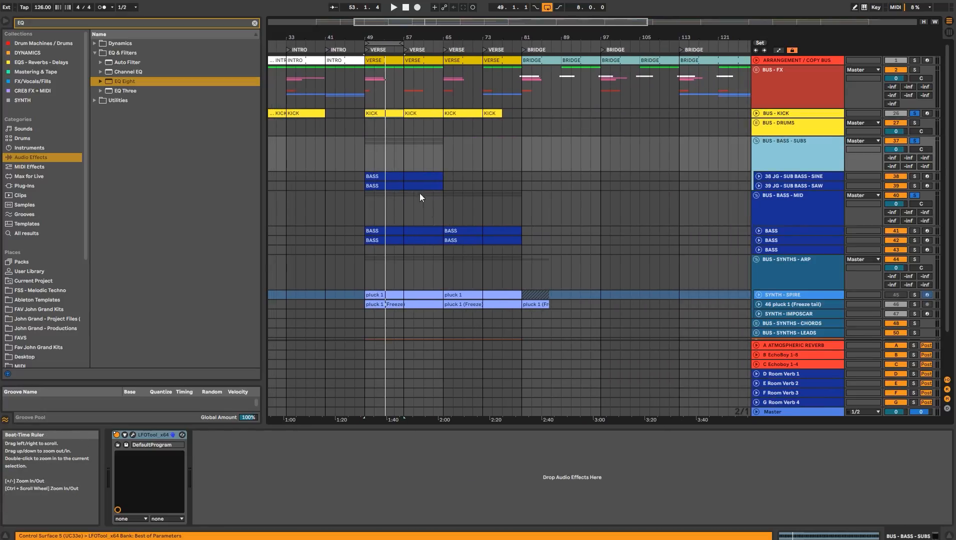
{"action": "scroll", "coordinate": [415, 185], "scroll_direction": "down", "scroll_amount": 2}
{"action": "left_click", "coordinate": [775, 227]}
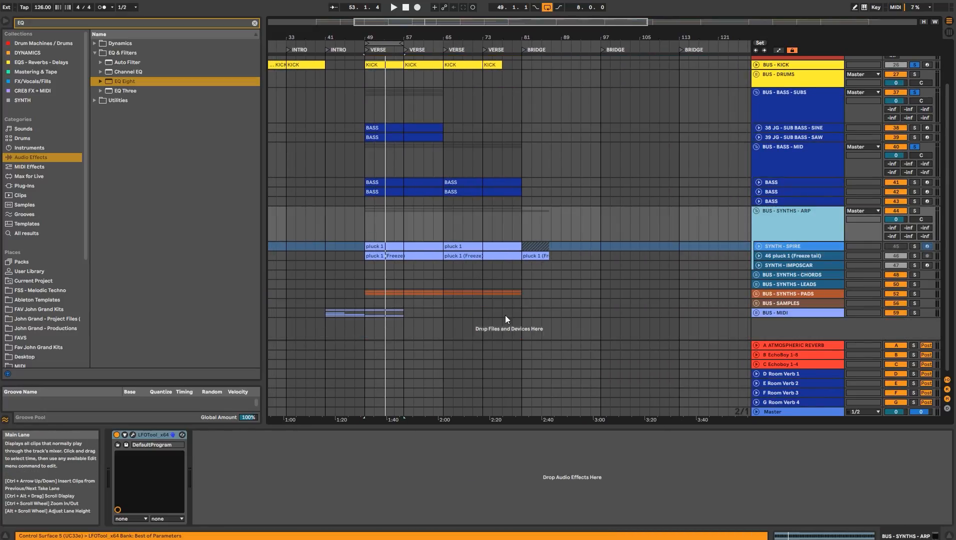
{"action": "left_click", "coordinate": [756, 313]}
{"action": "scroll", "coordinate": [397, 275], "scroll_direction": "down", "scroll_amount": 4}
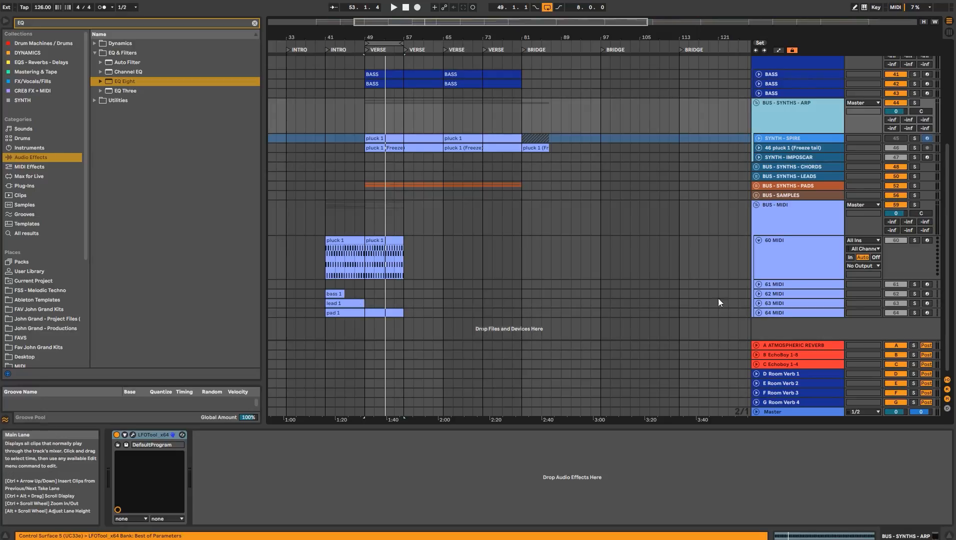
- Unfold the tracks inside BUS - MIDI together and select the lead 1 clip on the 63 MIDI track
{"action": "left_click", "coordinate": [779, 284]}
{"action": "key", "text": "ctrl+a"}
{"action": "left_click", "coordinate": [758, 284]}
{"action": "scroll", "coordinate": [359, 296], "scroll_direction": "down", "scroll_amount": 1}
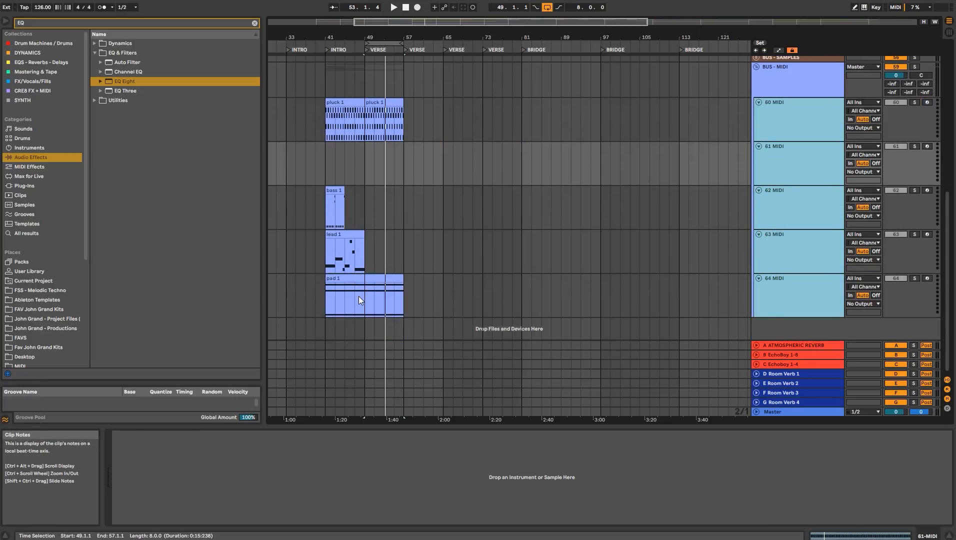
{"action": "scroll", "coordinate": [358, 296], "scroll_direction": "up", "scroll_amount": 1}
{"action": "left_click", "coordinate": [355, 281]}
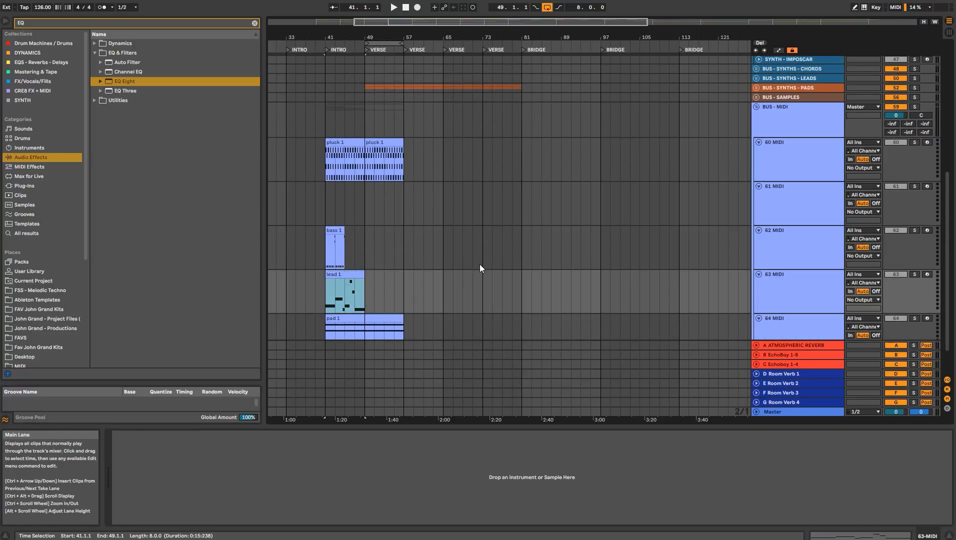
{"action": "scroll", "coordinate": [480, 264], "scroll_direction": "up", "scroll_amount": 10}
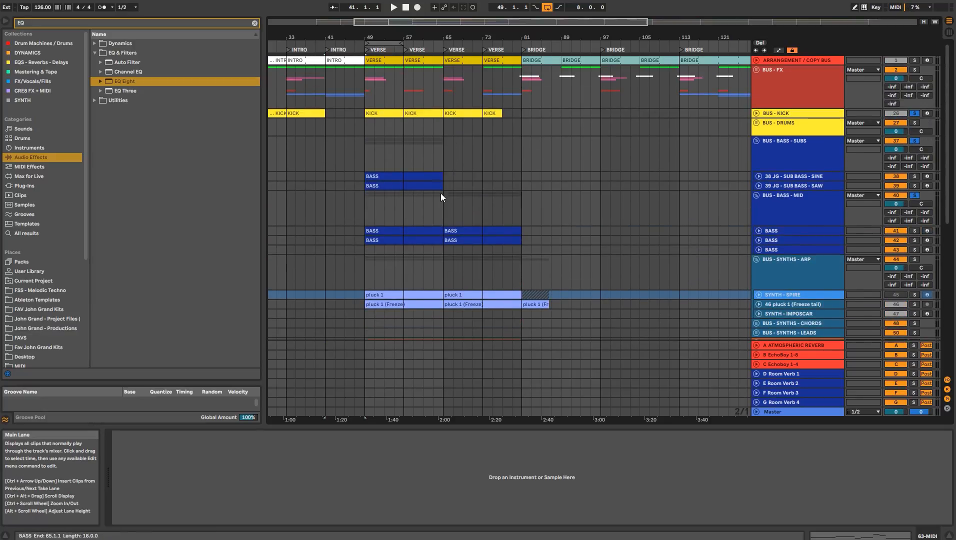
- Duplicate bars 49 to 65 across the drum, bass and arp tracks into bars 65 to 81
{"action": "left_click_drag", "start_coordinate": [445, 255], "coordinate": [441, 297]}
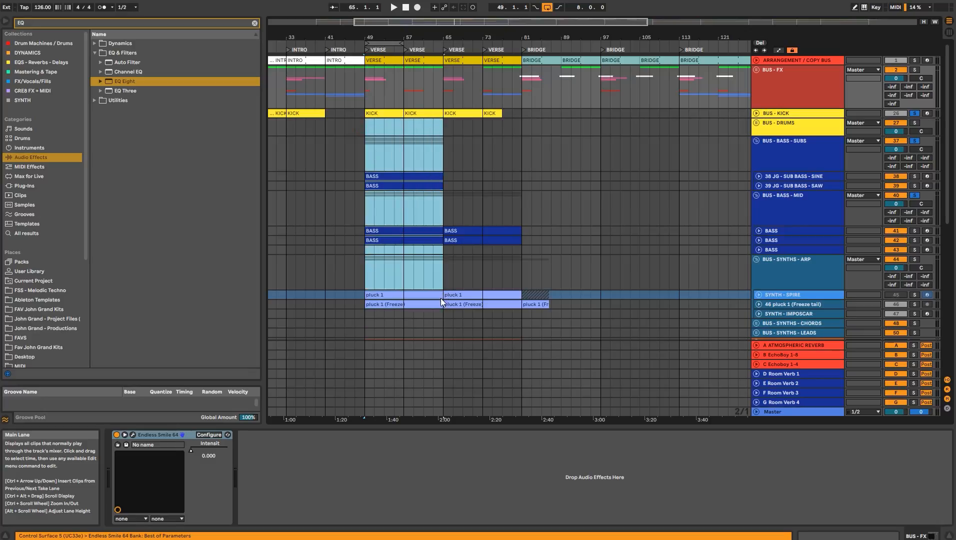
{"action": "key", "text": "ctrl+d"}
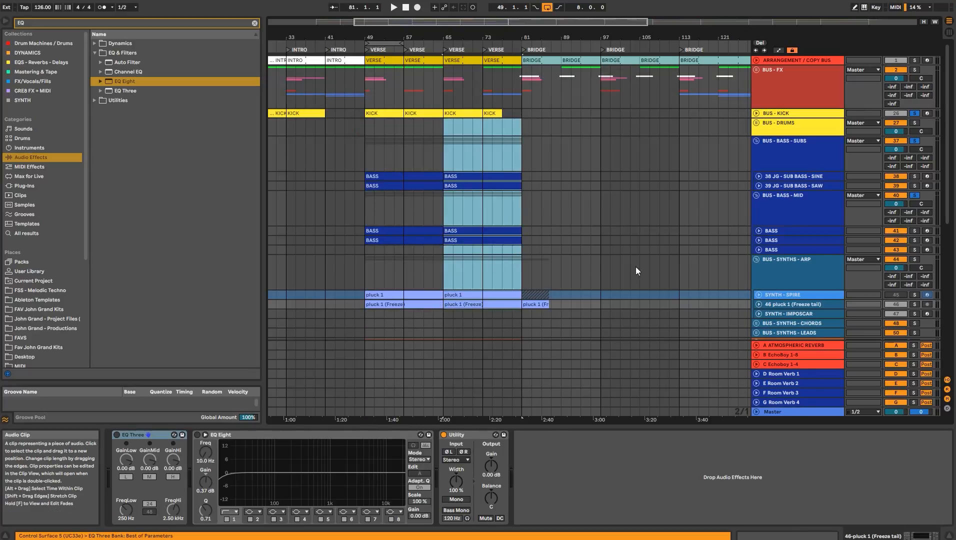
- Insert a new MIDI track below the frozen pluck 1 track in BUS - SYNTHS - ARP and fold it
{"action": "scroll", "coordinate": [617, 270], "scroll_direction": "down", "scroll_amount": 3}
{"action": "right_click", "coordinate": [782, 226]}
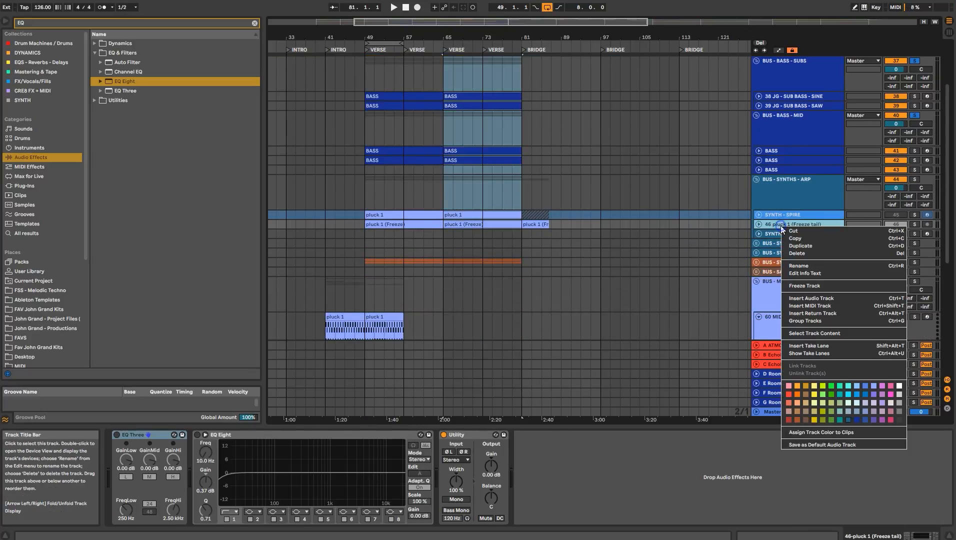
{"action": "left_click", "coordinate": [798, 306]}
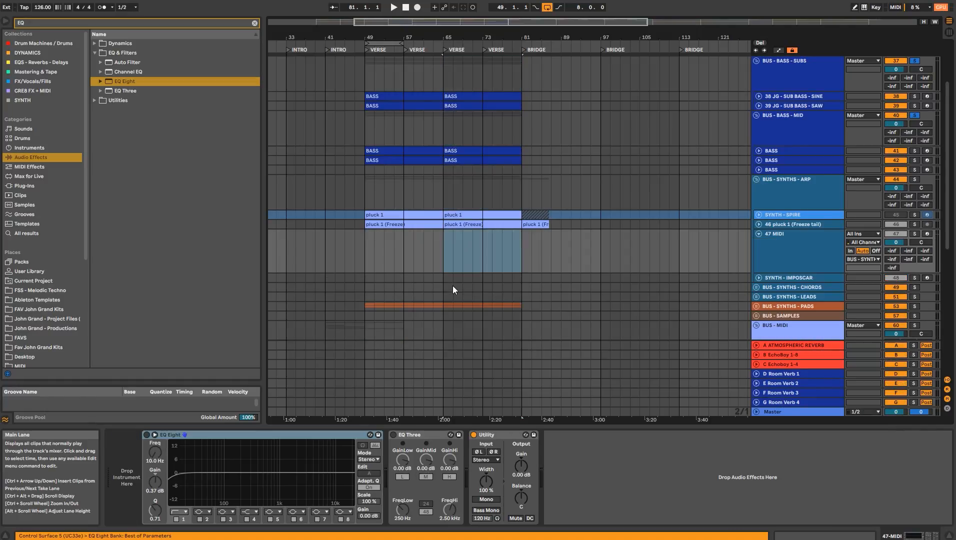
{"action": "left_click", "coordinate": [759, 234]}
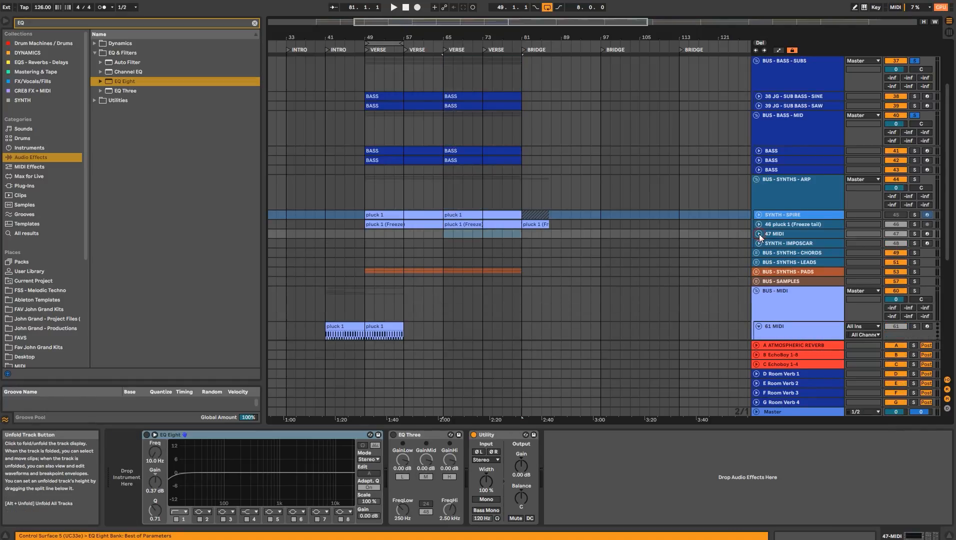
- Unfold BUS - SYNTHS - LEADS and paste the lead 1 clip twice on SYNTH - LEAD, from bar 65 to bar 81
{"action": "left_click", "coordinate": [766, 262]}
{"action": "left_click", "coordinate": [756, 262]}
{"action": "left_click", "coordinate": [754, 264]}
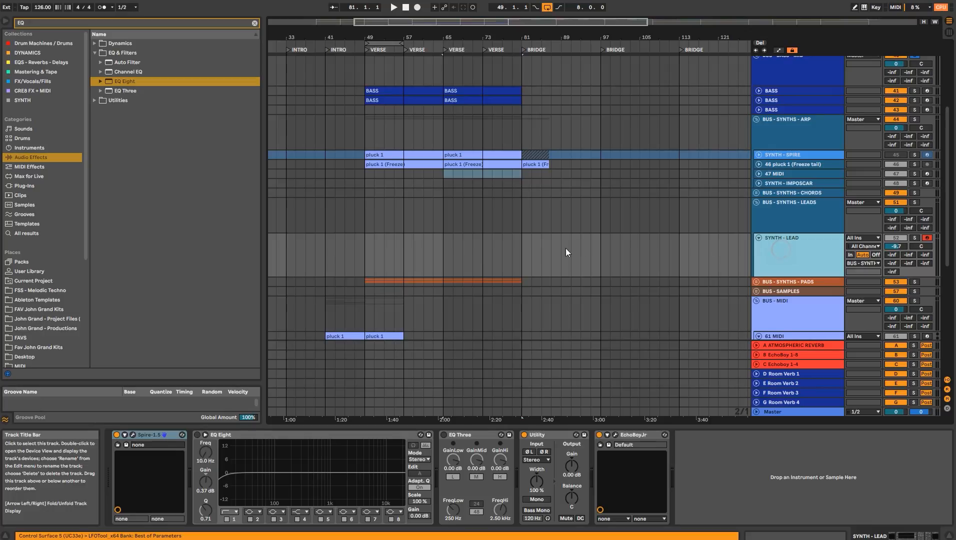
{"action": "left_click", "coordinate": [446, 241]}
{"action": "key", "text": "ctrl+v"}
{"action": "key", "text": "ctrl+v"}
- Assign the BUS - SYNTHS - LEADS track color to its grouped tracks and clips
{"action": "right_click", "coordinate": [757, 214]}
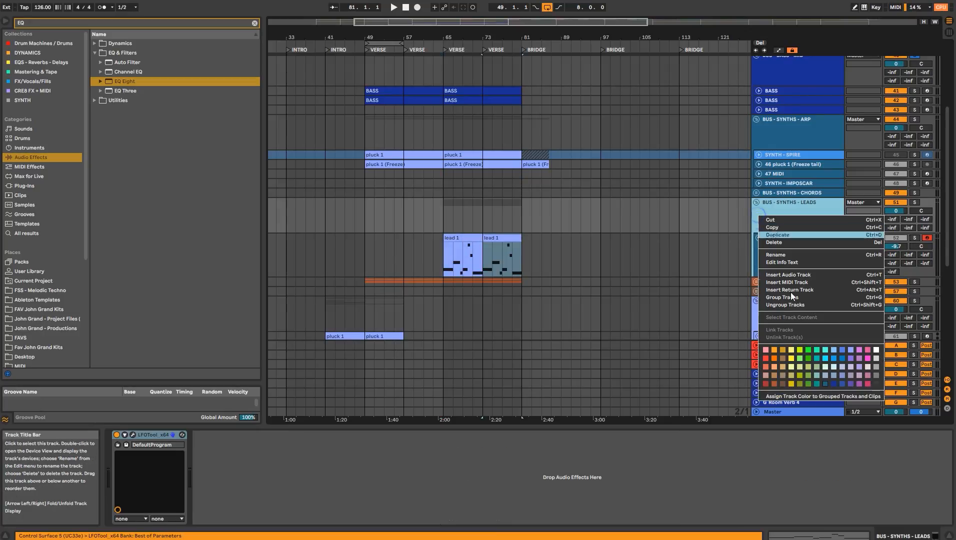
{"action": "left_click", "coordinate": [807, 397]}
{"action": "left_click", "coordinate": [669, 266]}
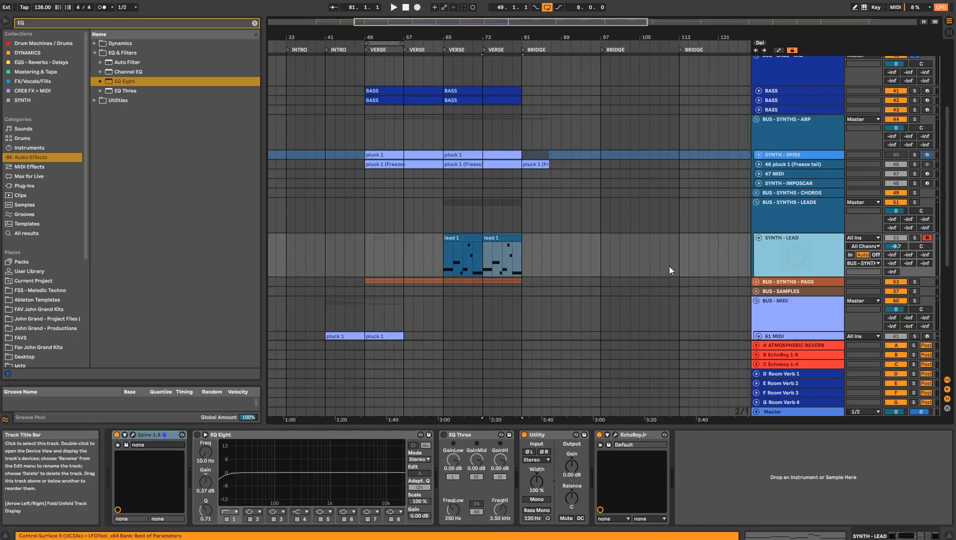
- Show the Spire synth on SYNTH - LEAD, look through its preset banks and close it with LEAD - Prydz still loaded
{"action": "left_click", "coordinate": [134, 435]}
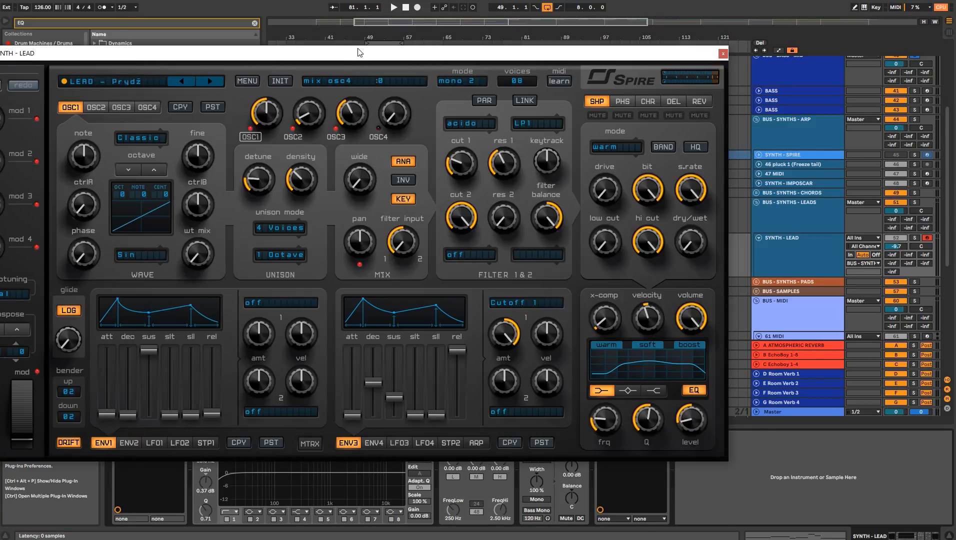
{"action": "left_click_drag", "start_coordinate": [358, 53], "coordinate": [431, 59]}
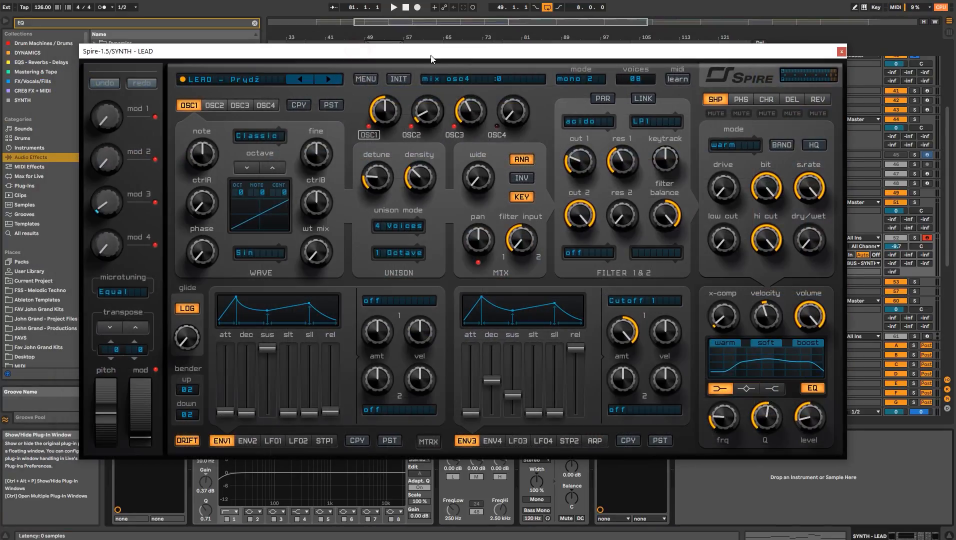
{"action": "left_click", "coordinate": [241, 79]}
{"action": "scroll", "coordinate": [307, 376], "scroll_direction": "down", "scroll_amount": 3}
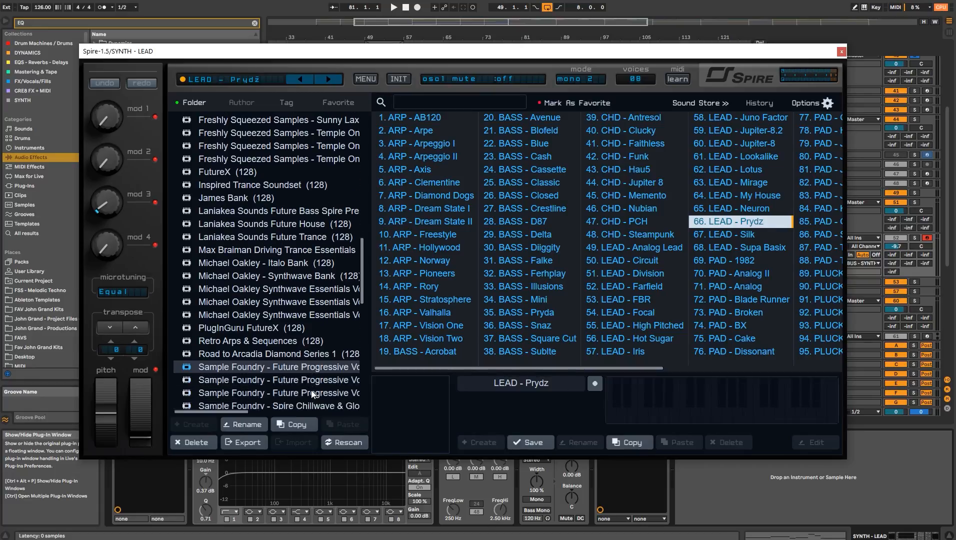
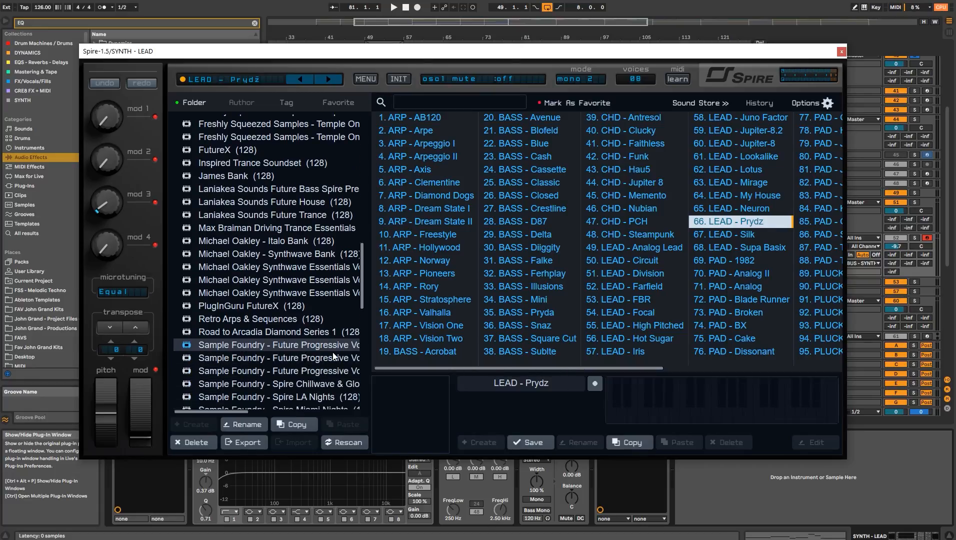
{"action": "left_click", "coordinate": [840, 54]}
- Solo BUS - SYNTHS - LEADS and play the first lead 1 clip on SYNTH - LEAD from bar 65
{"action": "left_click", "coordinate": [817, 222]}
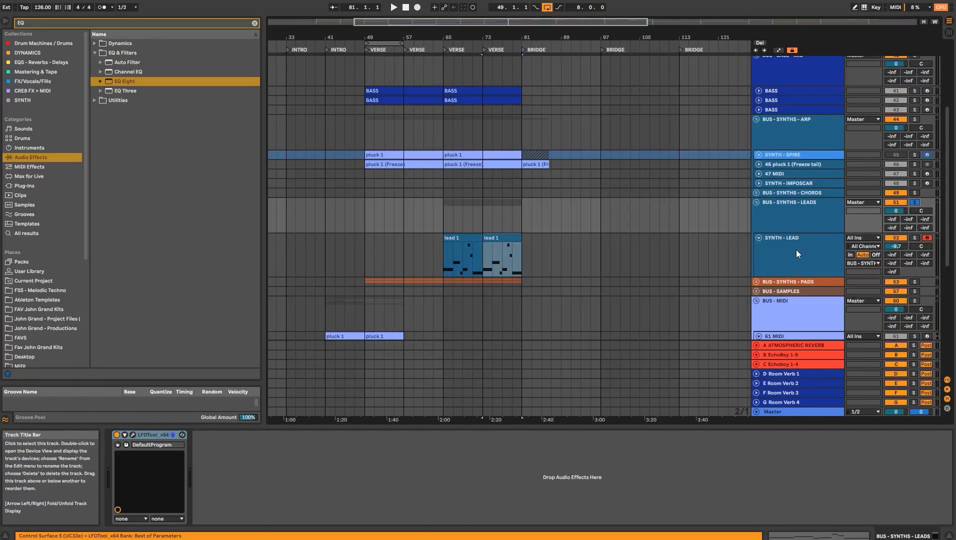
{"action": "left_click", "coordinate": [797, 254]}
{"action": "left_click", "coordinate": [457, 238]}
{"action": "key", "text": "space"}
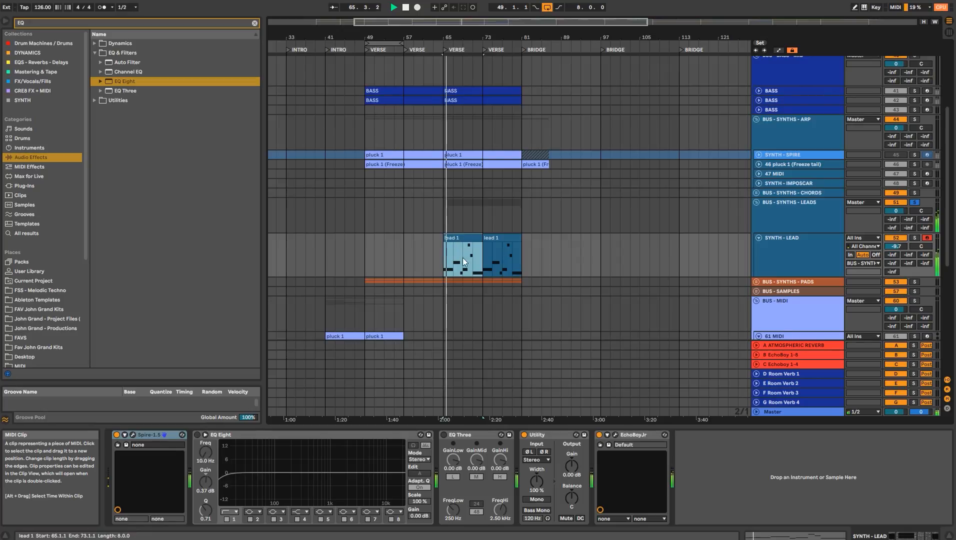
- Unsolo the leads bus, set its LFOTool volume amount to 75 and raise the SYNTH - LEAD track volume to -5.4 dB
{"action": "left_click", "coordinate": [776, 218]}
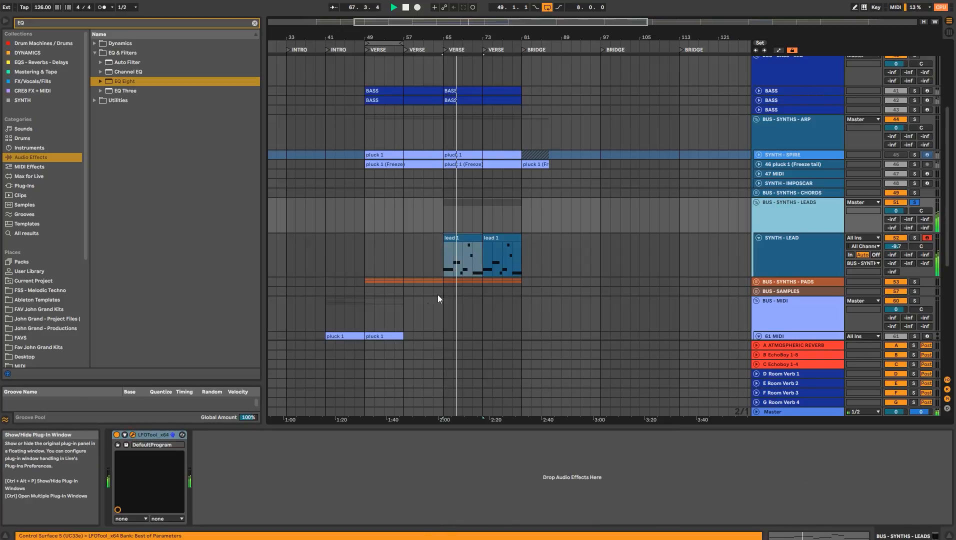
{"action": "key", "text": "s"}
{"action": "left_click_drag", "start_coordinate": [0, 104], "coordinate": [556, 145]}
{"action": "left_click_drag", "start_coordinate": [557, 221], "coordinate": [556, 221]}
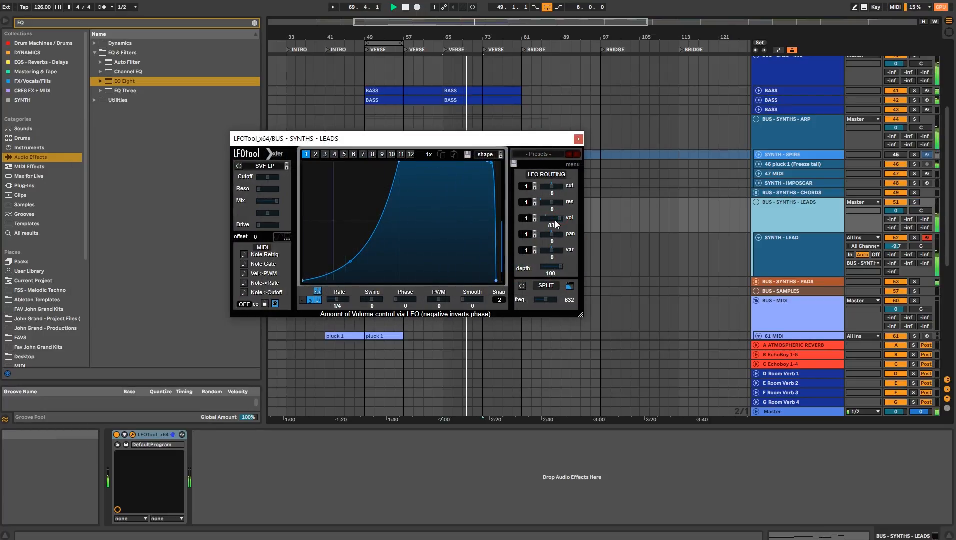
{"action": "double_click", "coordinate": [898, 246]}
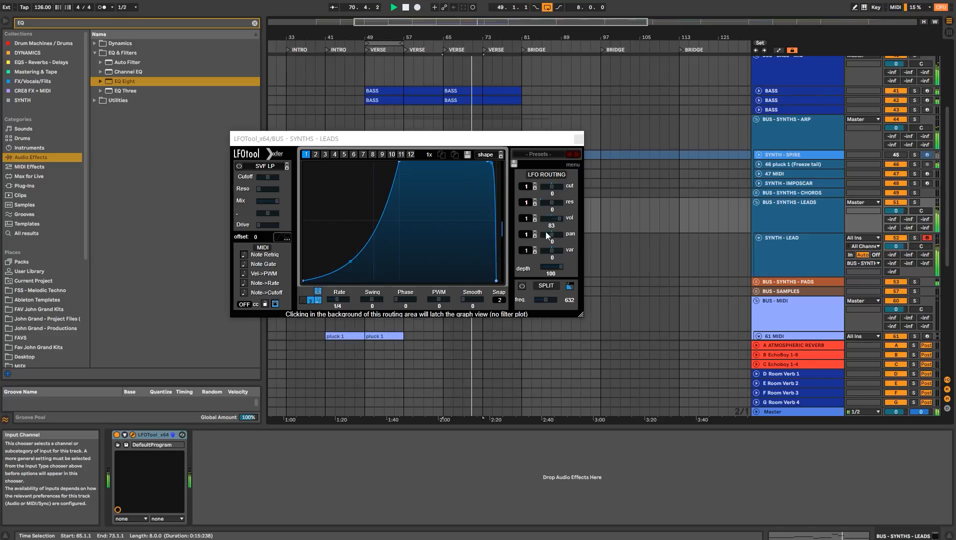
{"action": "left_click_drag", "start_coordinate": [561, 220], "coordinate": [559, 221]}
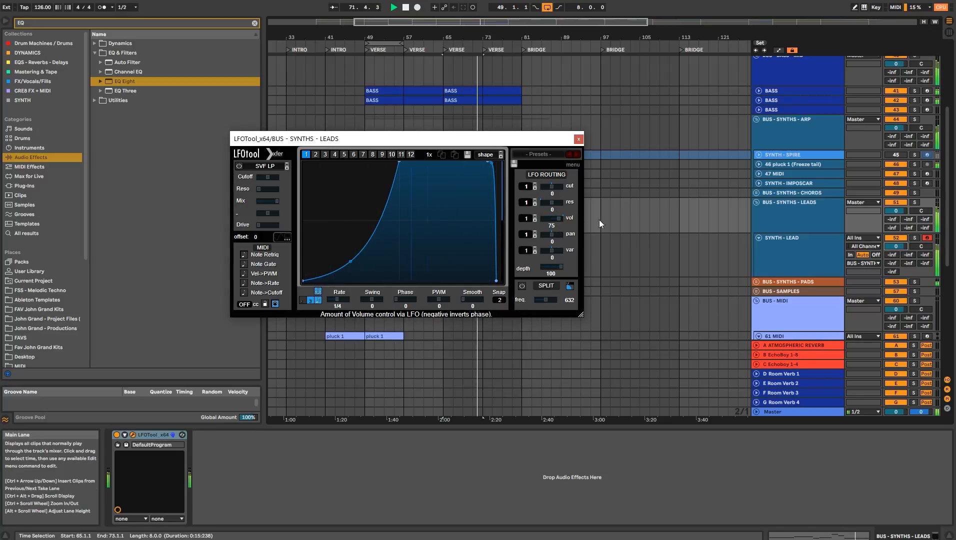
{"action": "left_click_drag", "start_coordinate": [896, 246], "coordinate": [896, 249]}
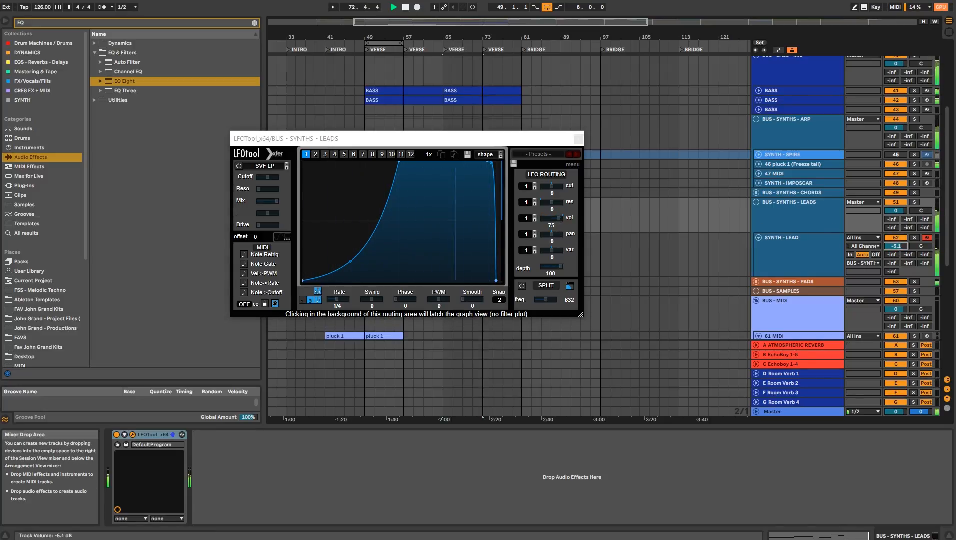
{"action": "left_click", "coordinate": [579, 139]}
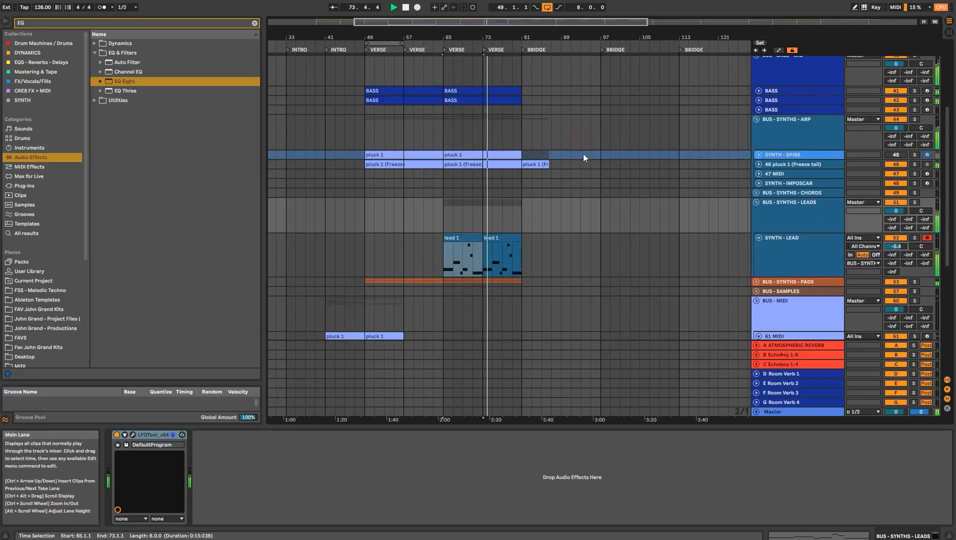
- Fold SYNTH - LEAD and all the bus groups, and place the insert marker at bar 49 on BUS - BASS - SUBS
{"action": "left_click", "coordinate": [789, 256]}
{"action": "left_click", "coordinate": [758, 238]}
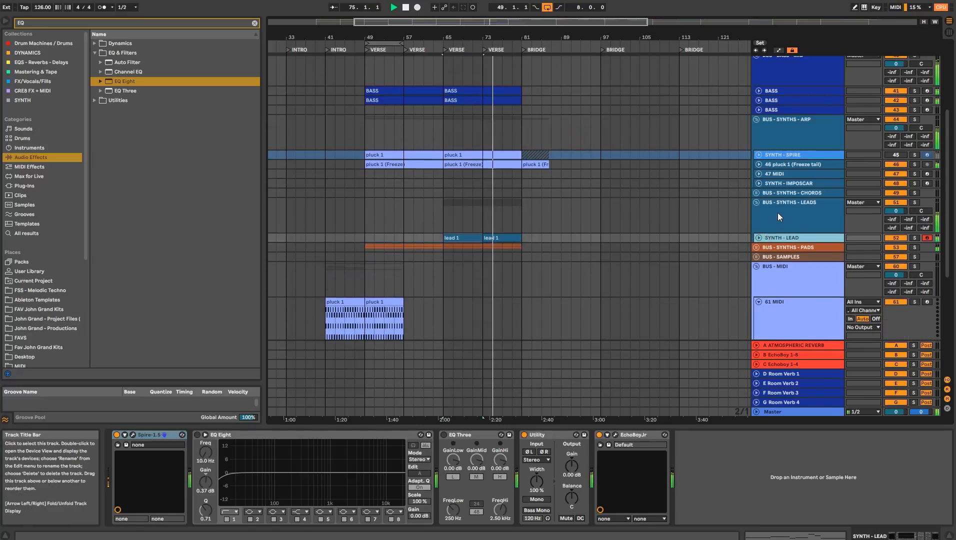
{"action": "scroll", "coordinate": [778, 213], "scroll_direction": "up", "scroll_amount": 4}
{"action": "left_click", "coordinate": [793, 163]}
{"action": "key", "text": "ctrl+a"}
{"action": "key", "text": "Left"}
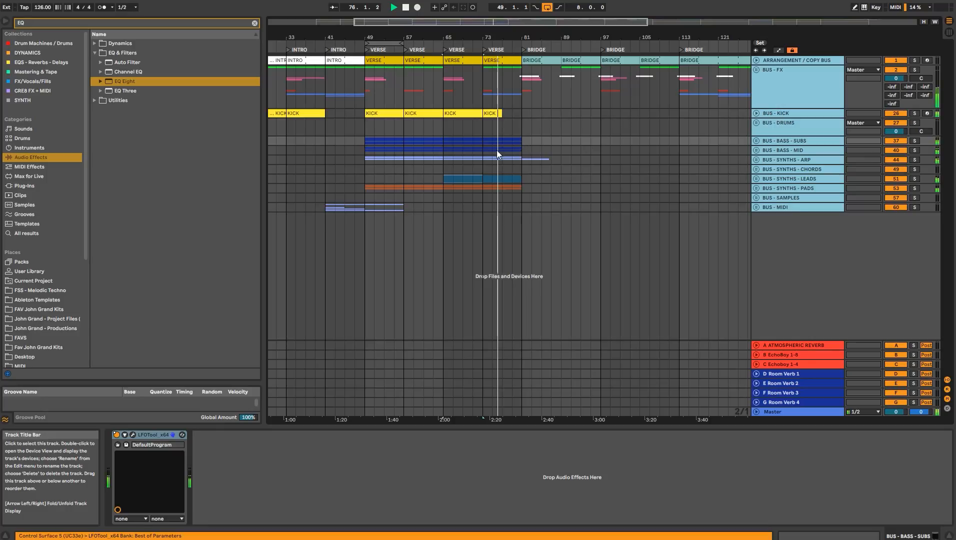
{"action": "left_click", "coordinate": [366, 139]}
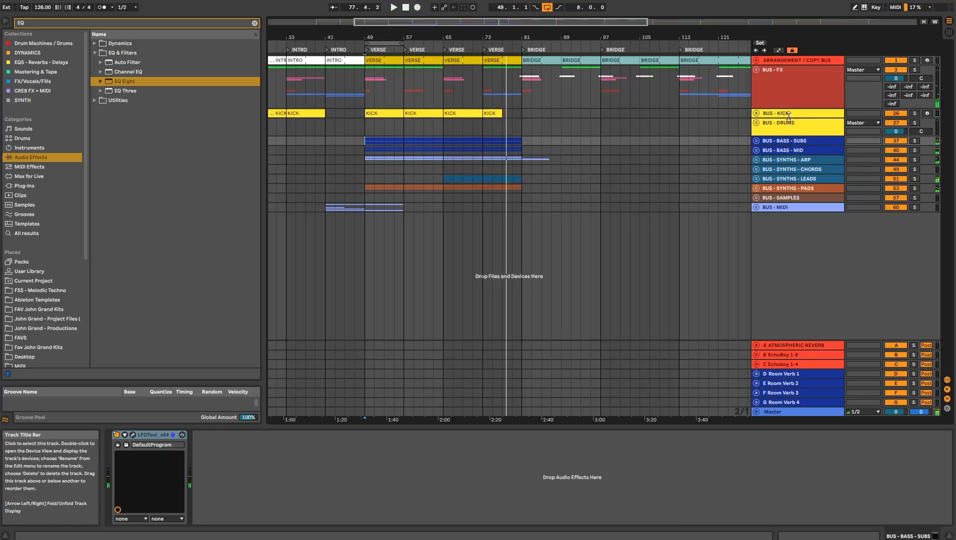
- Unfold BUS - DRUMS and check the device chains of its tracks from SNARE through TOPS - 4
{"action": "left_click", "coordinate": [756, 123]}
{"action": "left_click", "coordinate": [778, 169]}
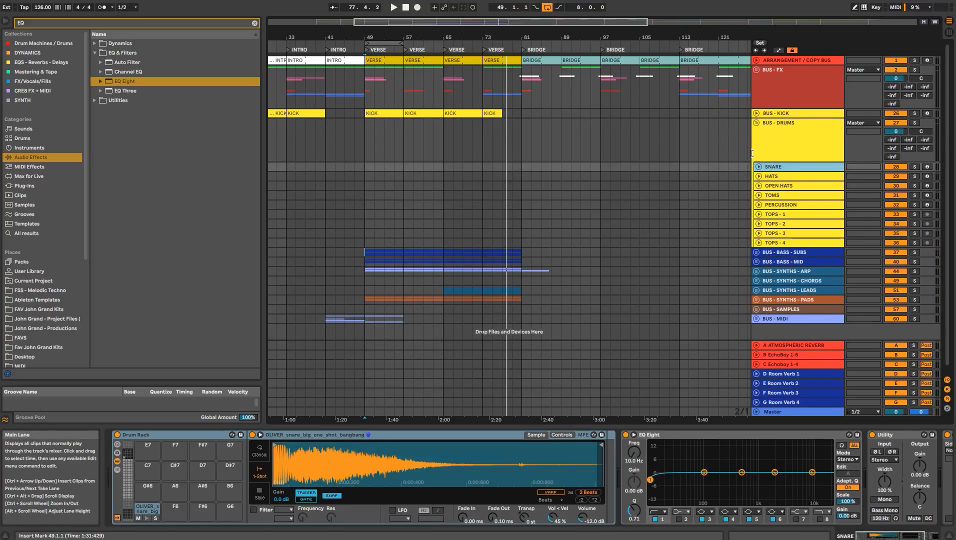
{"action": "left_click", "coordinate": [773, 177]}
{"action": "left_click", "coordinate": [769, 186]}
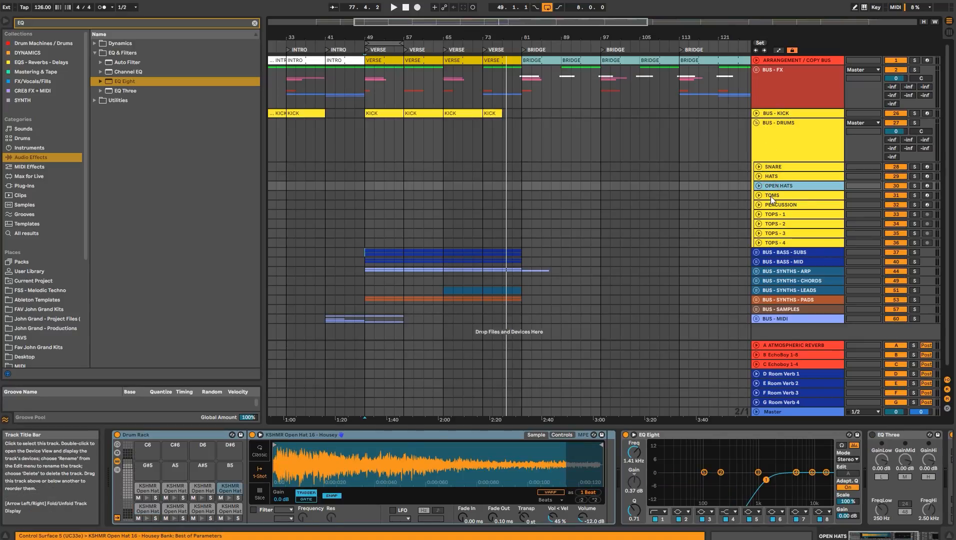
{"action": "left_click", "coordinate": [771, 195]}
{"action": "left_click", "coordinate": [772, 205]}
{"action": "left_click", "coordinate": [773, 214]}
{"action": "left_click", "coordinate": [774, 224]}
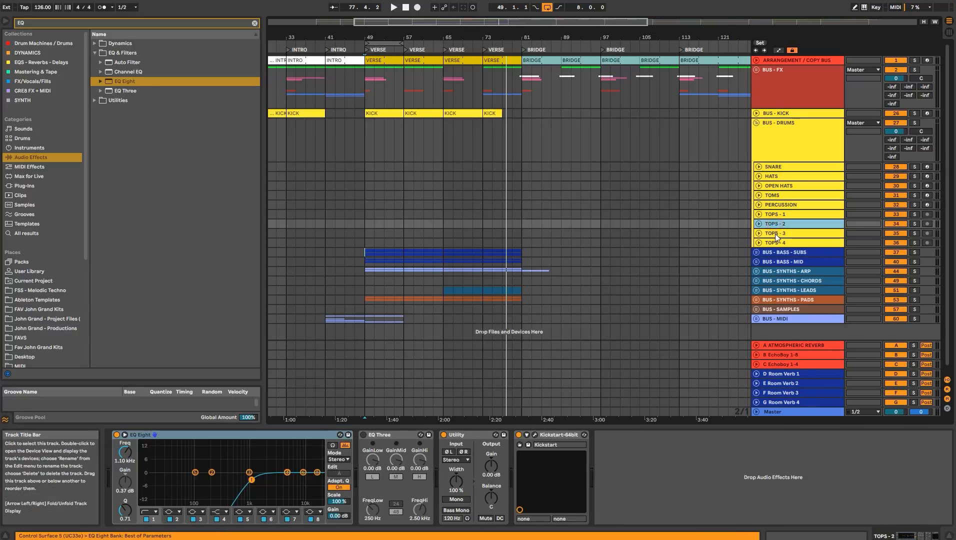
{"action": "left_click", "coordinate": [776, 234]}
{"action": "left_click", "coordinate": [776, 243]}
{"action": "left_click", "coordinate": [780, 145]}
- Look through the Drum Rack sample pads on the SNARE and HATS tracks and check the OPEN HATS rack
{"action": "left_click", "coordinate": [779, 168]}
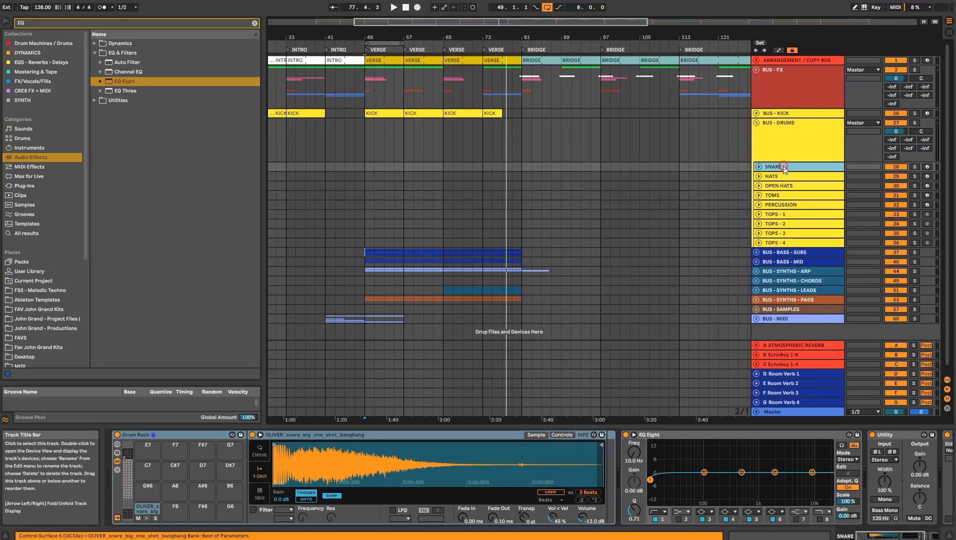
{"action": "left_click", "coordinate": [129, 494]}
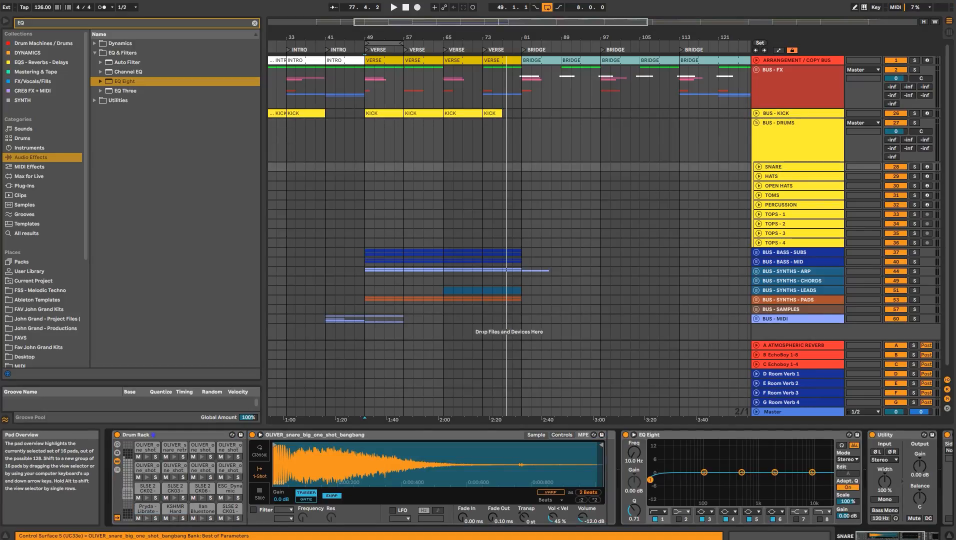
{"action": "left_click_drag", "start_coordinate": [128, 494], "coordinate": [128, 483]}
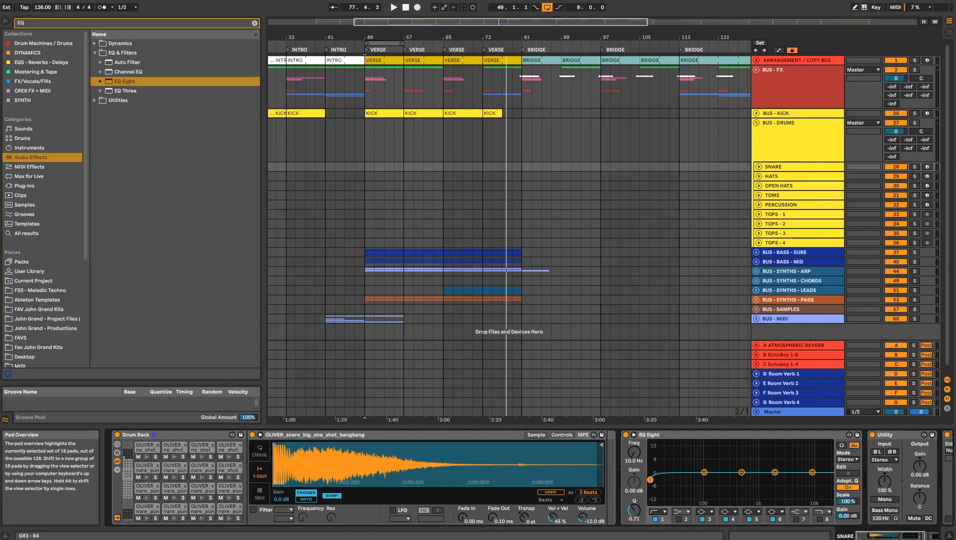
{"action": "left_click", "coordinate": [789, 176]}
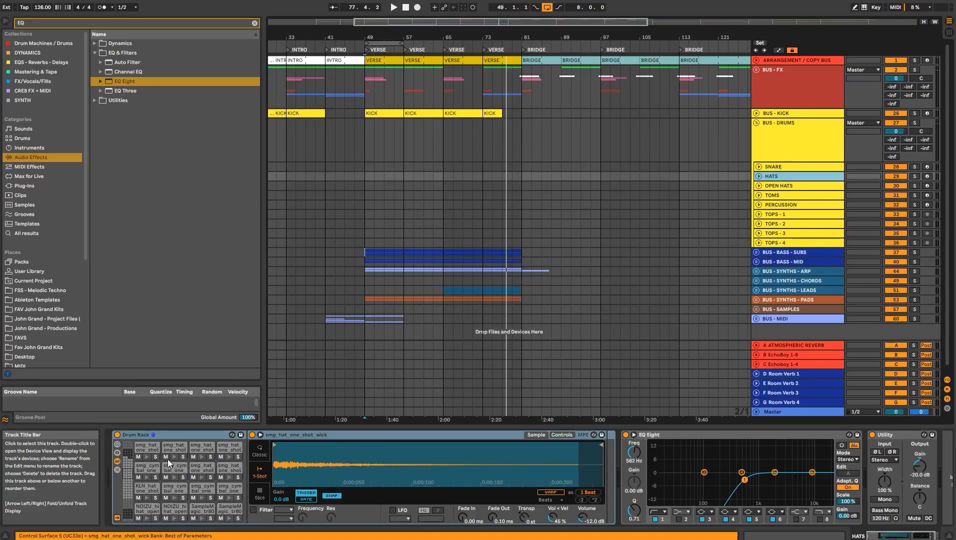
{"action": "left_click", "coordinate": [128, 484]}
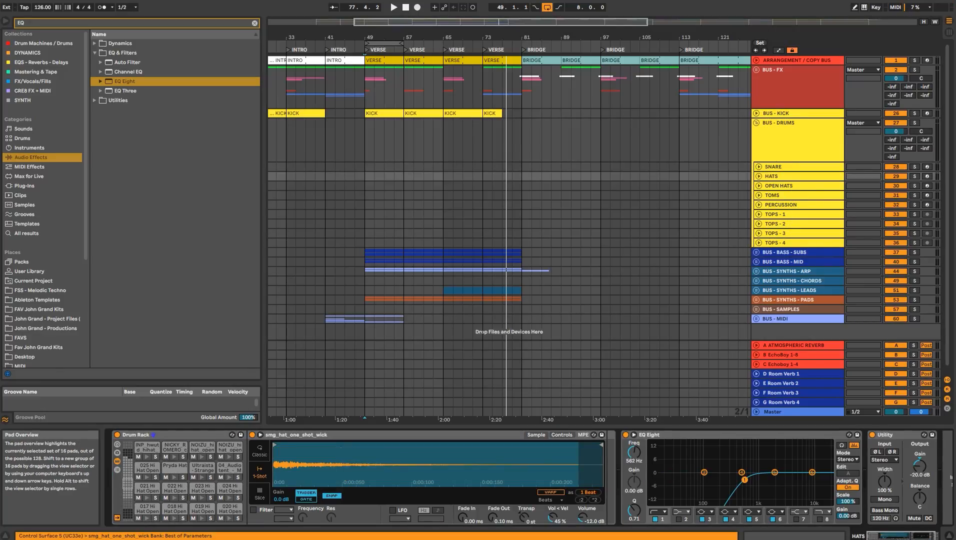
{"action": "left_click", "coordinate": [128, 493]}
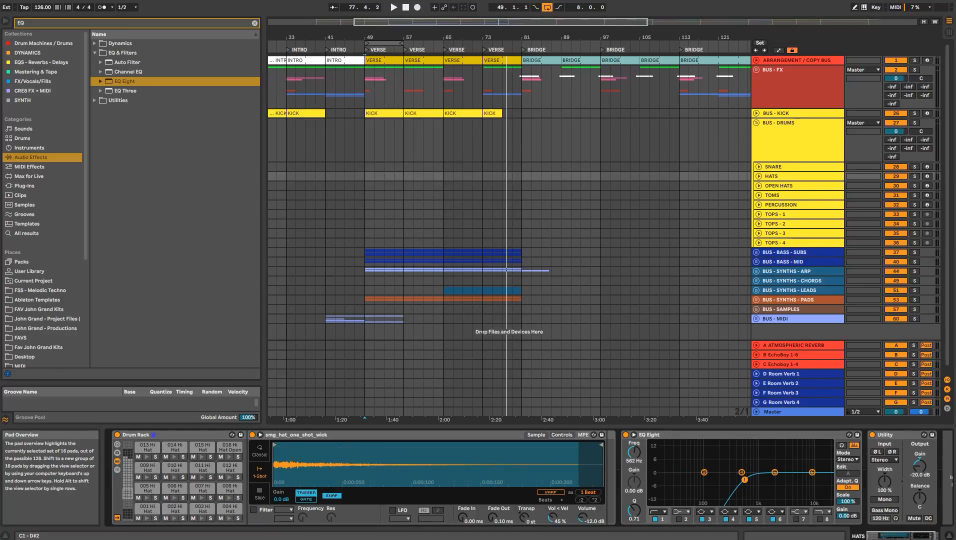
{"action": "left_click", "coordinate": [148, 436]}
{"action": "left_click", "coordinate": [770, 185]}
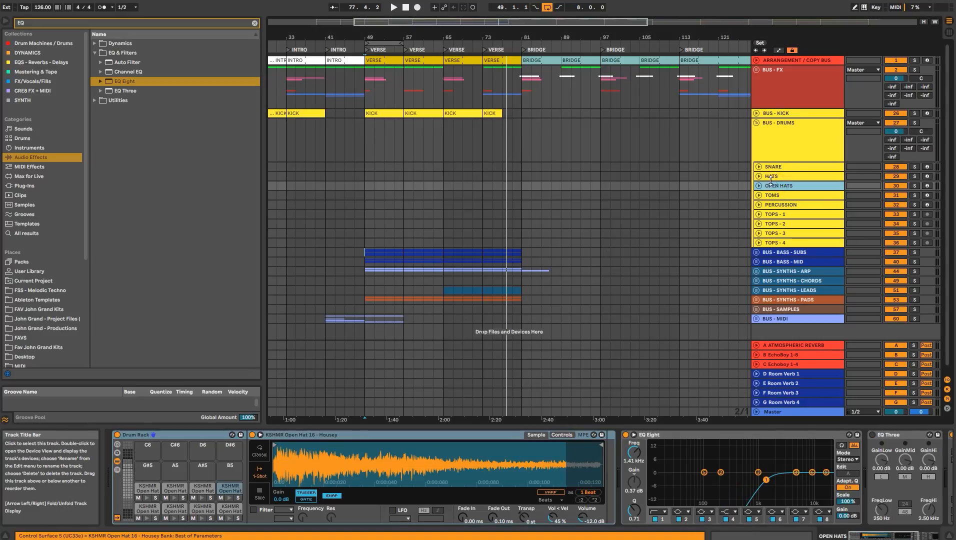
- Insert an empty eight-bar MIDI clip named SNARE on the SNARE track from bar 57 to bar 65
{"action": "left_click", "coordinate": [781, 165]}
{"action": "left_click_drag", "start_coordinate": [404, 167], "coordinate": [443, 168]}
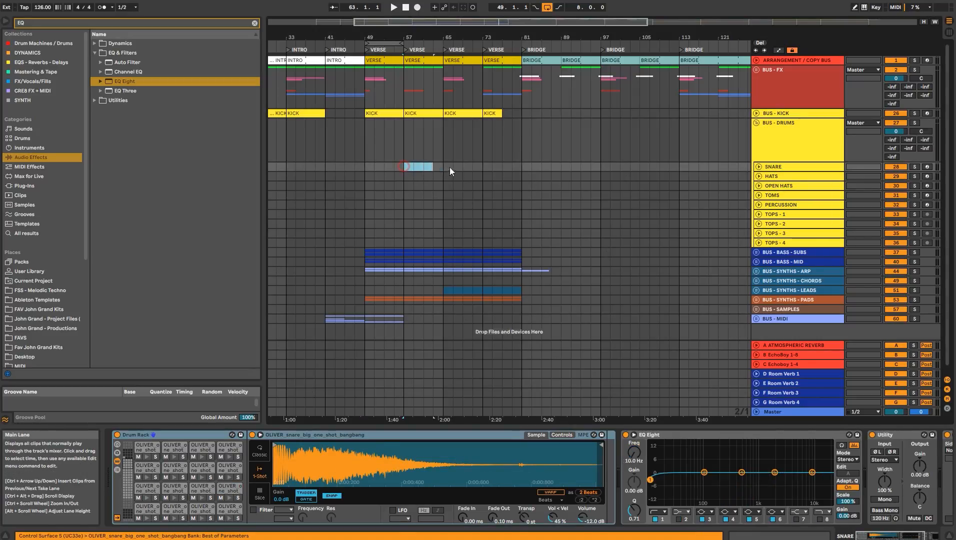
{"action": "key", "text": "ctrl+shift+m"}
{"action": "key", "text": "ctrl+r"}
{"action": "key", "text": "Return"}
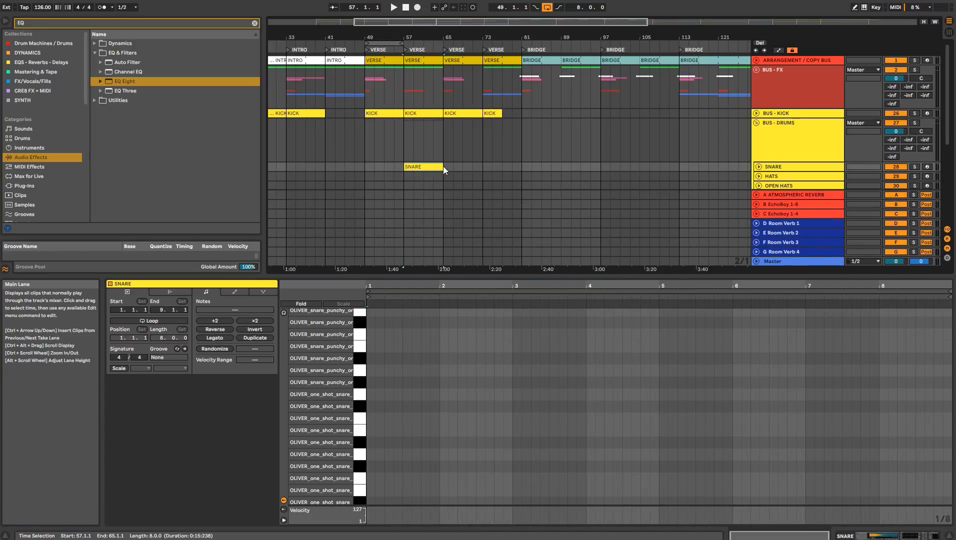
- Fill the eight-bar SNARE clip with C1 snare notes on beats 2 and 4 of every bar and play it back
{"action": "left_click", "coordinate": [371, 450]}
{"action": "scroll", "coordinate": [377, 454], "scroll_direction": "down", "scroll_amount": 8}
{"action": "double_click", "coordinate": [390, 498]}
{"action": "double_click", "coordinate": [426, 498]}
{"action": "key", "text": "ctrl+a"}
{"action": "key", "text": "ctrl+d"}
{"action": "key", "text": "space"}
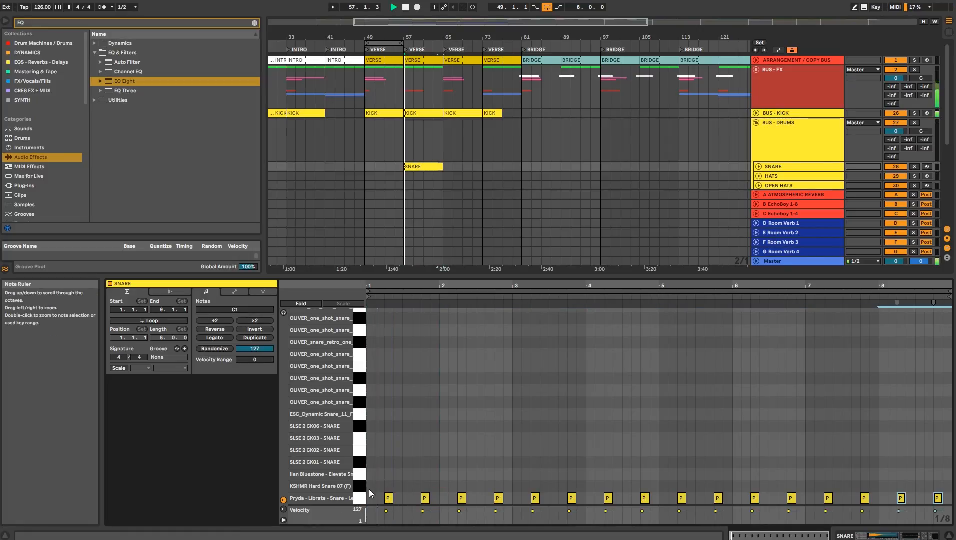
{"action": "key", "text": "ctrl+a"}
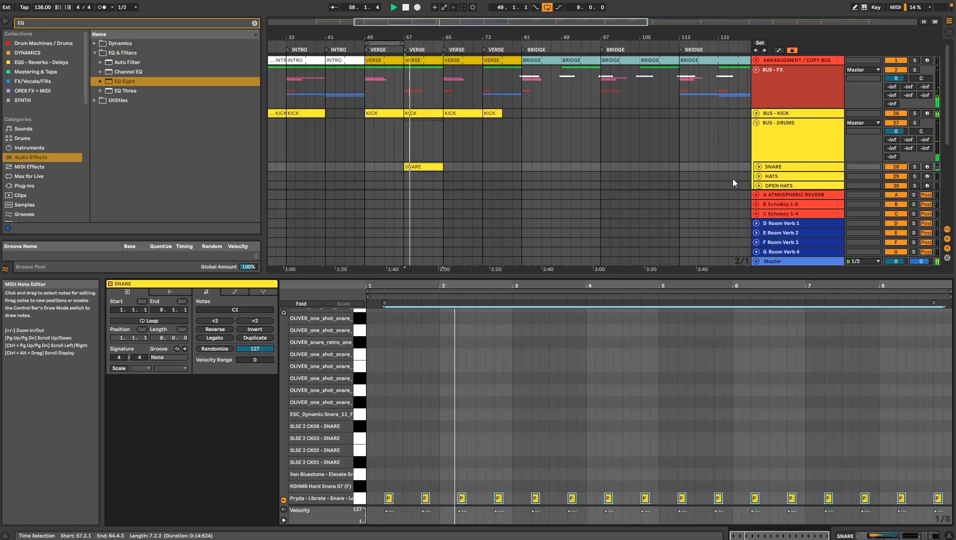
- Unfold the SNARE track, loop its clip from bar 57 to 65, and set the track volume to -8.0
{"action": "left_click", "coordinate": [759, 167]}
{"action": "left_click_drag", "start_coordinate": [903, 157], "coordinate": [902, 158]}
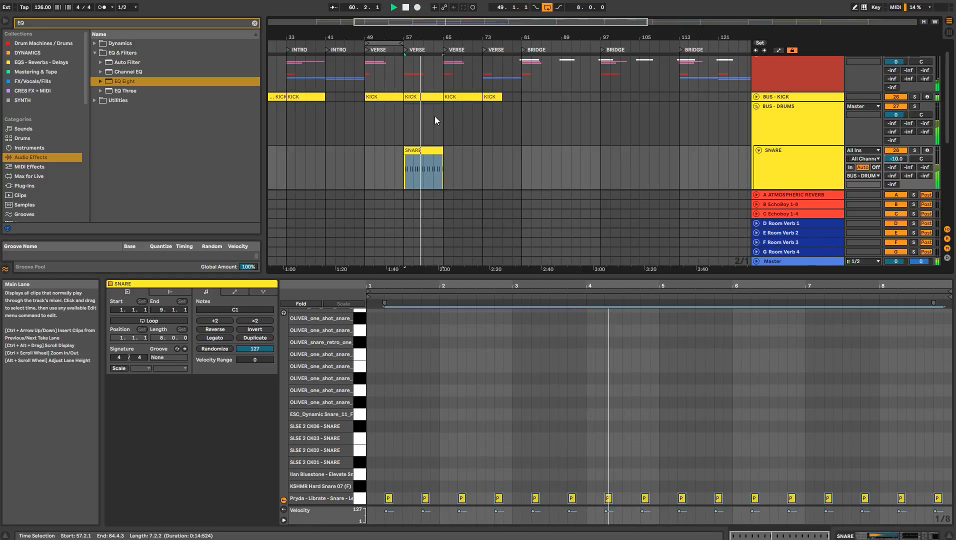
{"action": "left_click", "coordinate": [419, 151]}
{"action": "key", "text": "ctrl+l"}
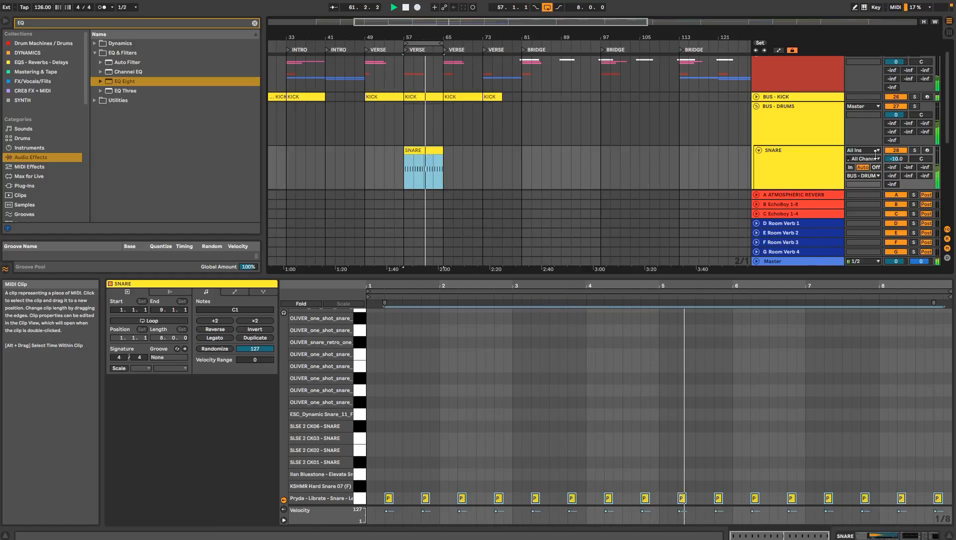
{"action": "left_click_drag", "start_coordinate": [895, 160], "coordinate": [896, 163]}
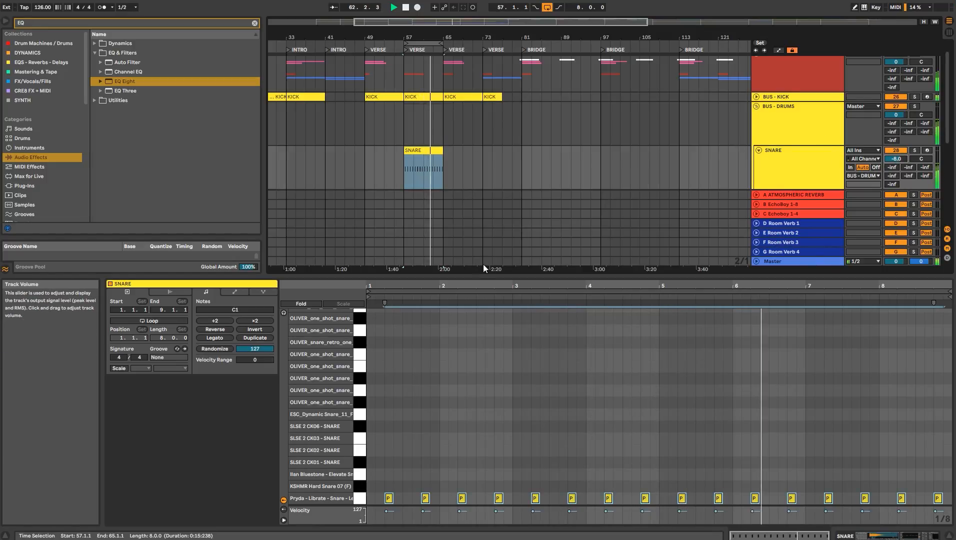
- Duplicate the SNARE clip twice so the part runs from bar 57 to bar 81
{"action": "left_click", "coordinate": [421, 150]}
{"action": "key", "text": "ctrl+d"}
{"action": "key", "text": "ctrl+d"}
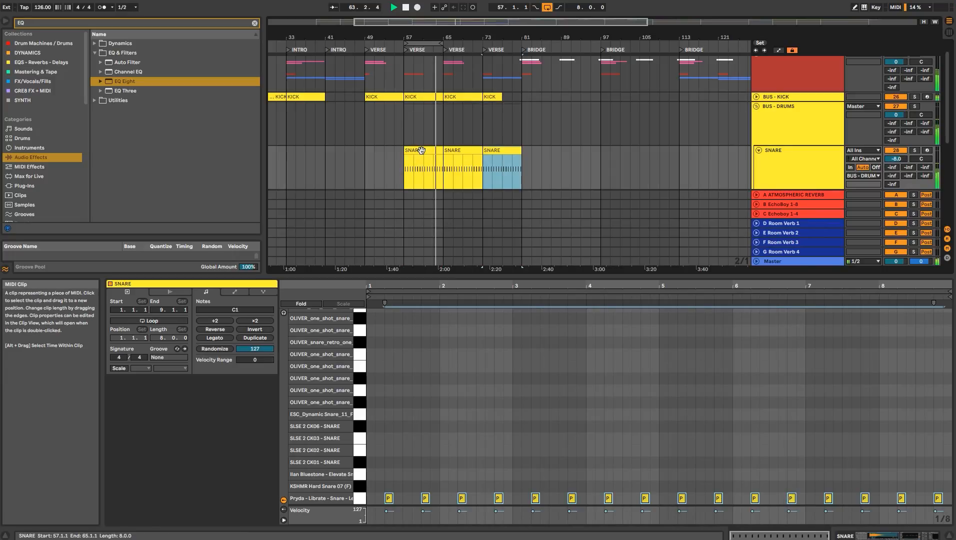
- Select all notes in the three SNARE clips and transpose them stepwise up to C2 while auditioning the snare samples
{"action": "left_click", "coordinate": [421, 150]}
{"action": "left_click", "coordinate": [496, 150], "text": "shift"}
{"action": "left_click", "coordinate": [499, 379]}
{"action": "key", "text": "ctrl+a"}
{"action": "key", "text": "Up"}
{"action": "key", "text": "Up"}
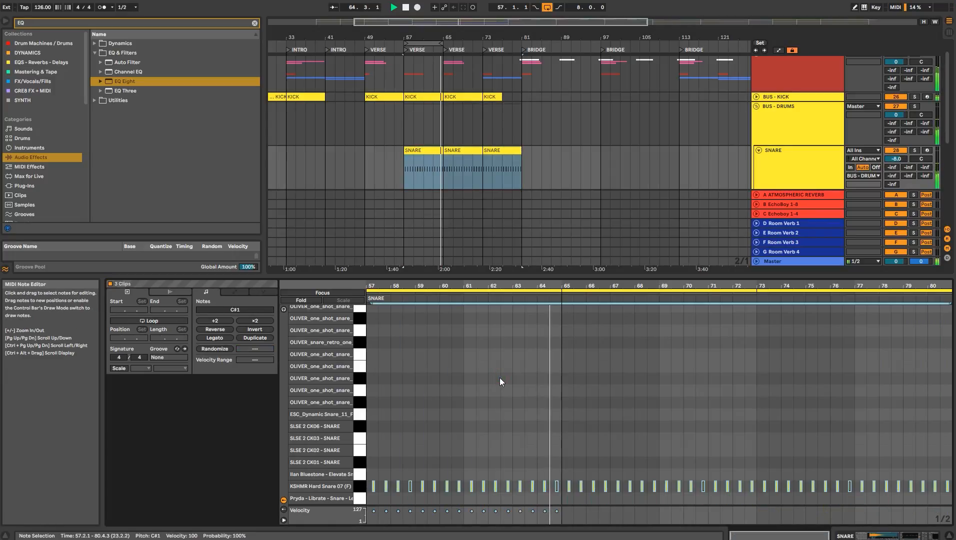
{"action": "key", "text": "Up"}
{"action": "key", "text": "Up"}
{"action": "key", "text": "Up"}
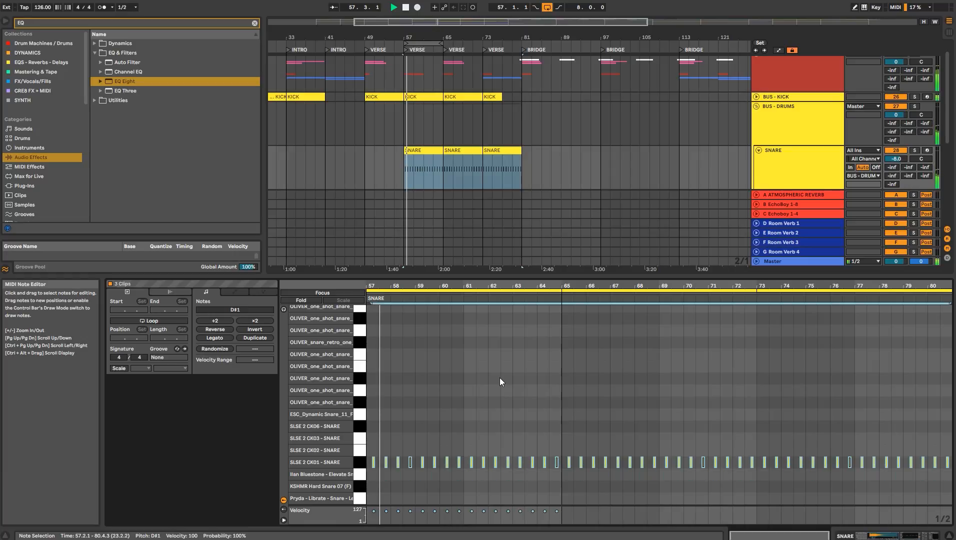
{"action": "key", "text": "Up"}
{"action": "key", "text": "Up"}
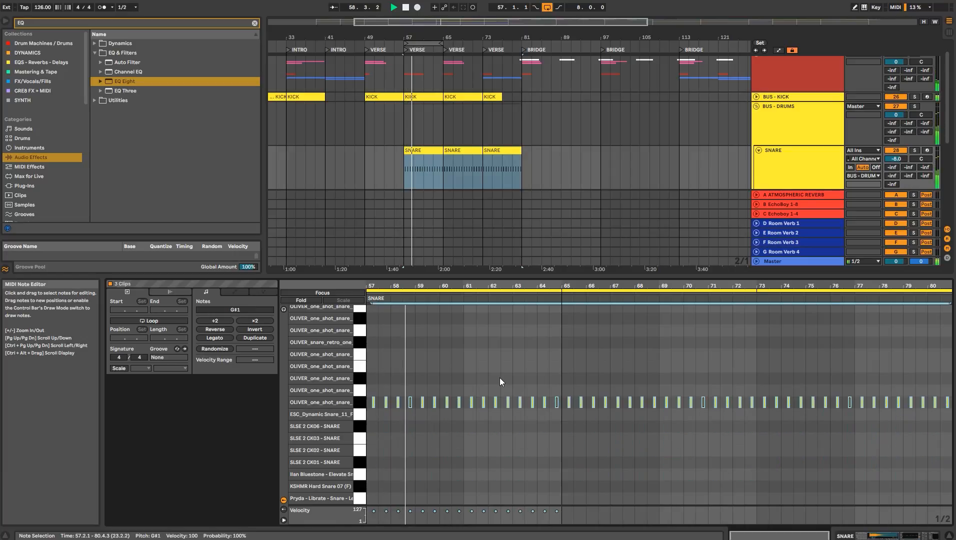
{"action": "key", "text": "Up"}
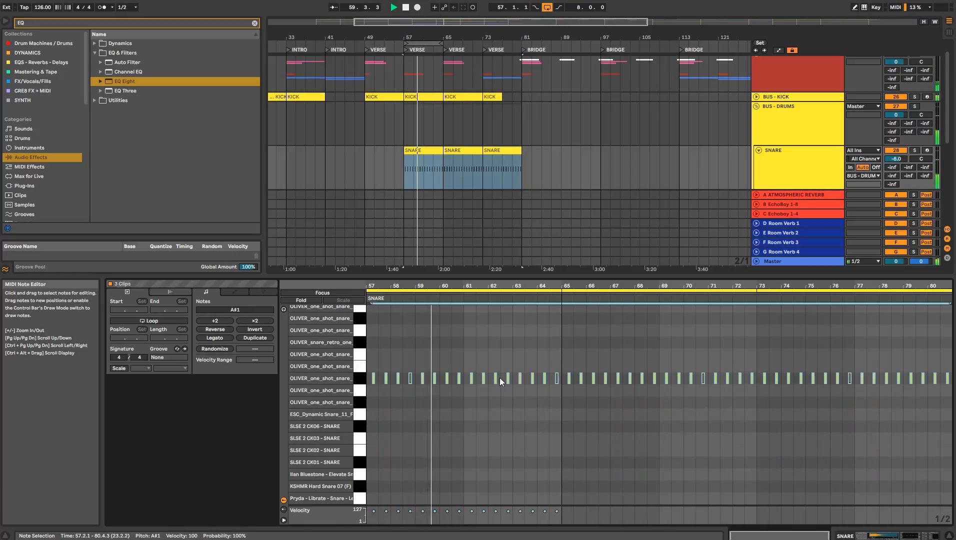
{"action": "key", "text": "Up"}
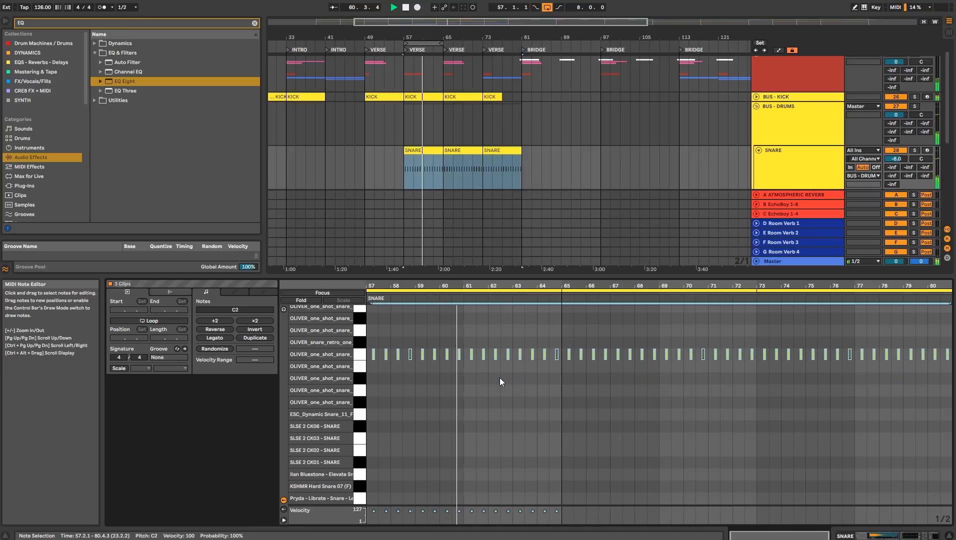
{"action": "key", "text": "Up"}
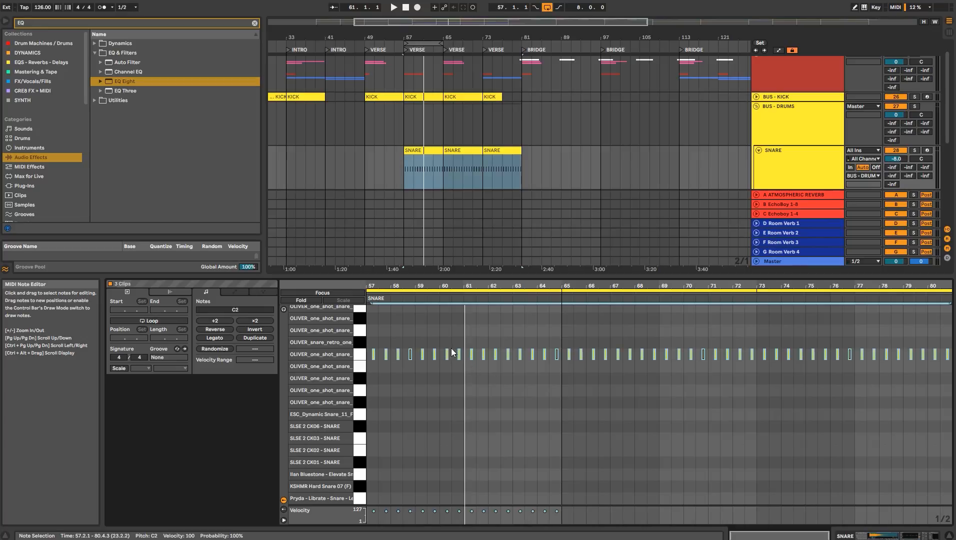
- Play back the snare part and check the SNARE track's device chain
{"action": "left_click_drag", "start_coordinate": [369, 282], "coordinate": [388, 498]}
{"action": "key", "text": "space"}
{"action": "key", "text": "shift+Tab"}
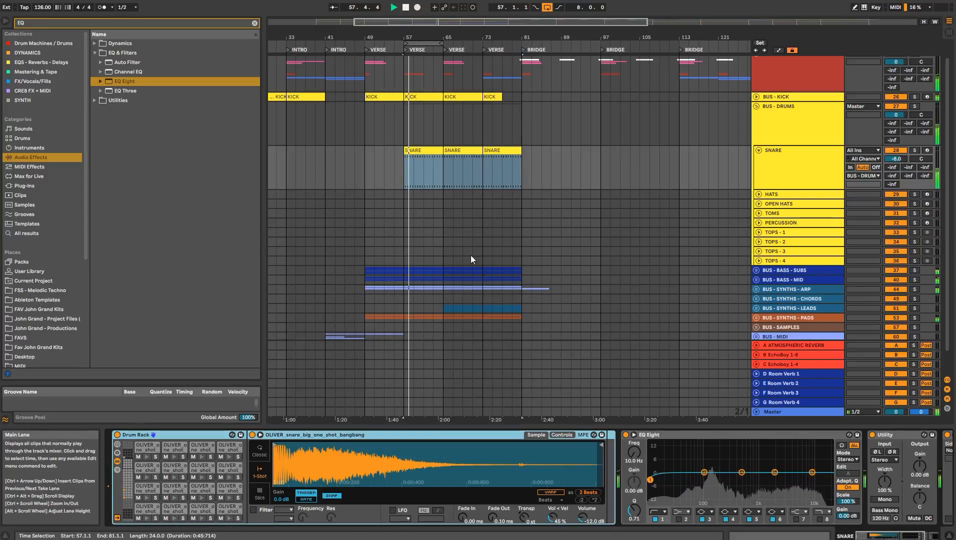
{"action": "left_click", "coordinate": [457, 150]}
{"action": "left_click", "coordinate": [779, 172]}
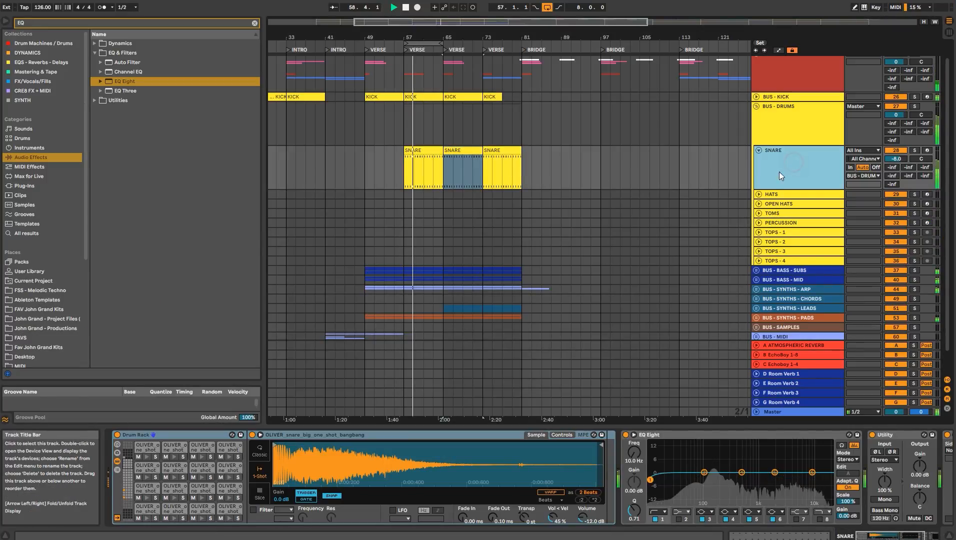
- Stop playback, unfold the HATS track and insert an empty eight-bar MIDI clip on it from bar 57 to 65
{"action": "left_click", "coordinate": [758, 196]}
{"action": "key", "text": "space"}
{"action": "left_click_drag", "start_coordinate": [406, 201], "coordinate": [443, 205]}
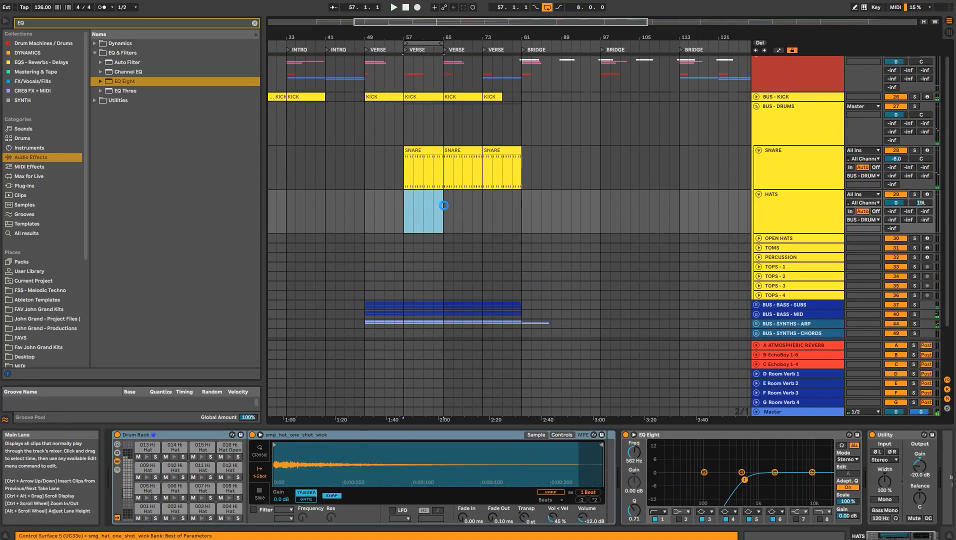
{"action": "key", "text": "ctrl+shift+m"}
- Set the note grid to 1/16 and add two adjacent C1 closed-hat notes starting at 1.1.3
{"action": "right_click", "coordinate": [414, 441]}
{"action": "left_click", "coordinate": [479, 390]}
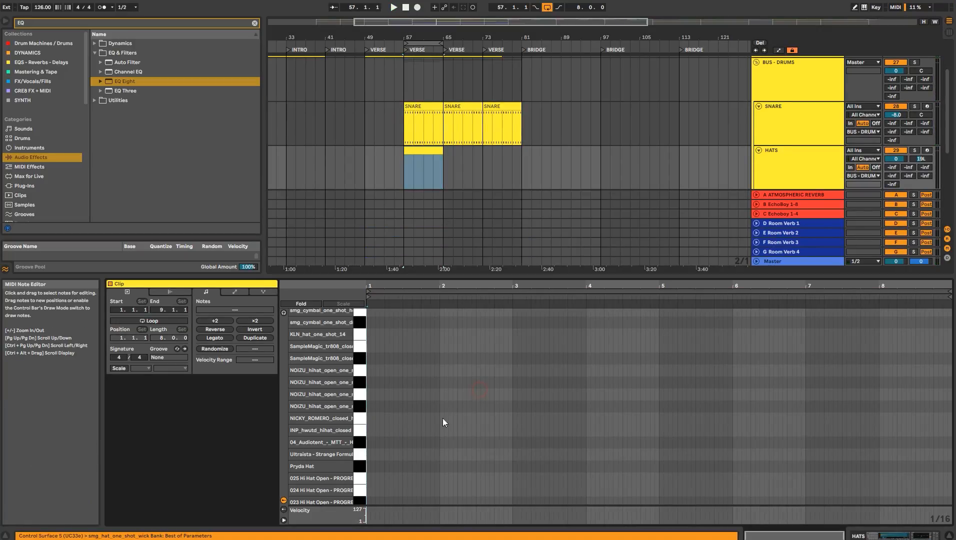
{"action": "left_click_drag", "start_coordinate": [372, 286], "coordinate": [390, 374]}
{"action": "scroll", "coordinate": [425, 483], "scroll_direction": "down", "scroll_amount": 6}
{"action": "double_click", "coordinate": [420, 498]}
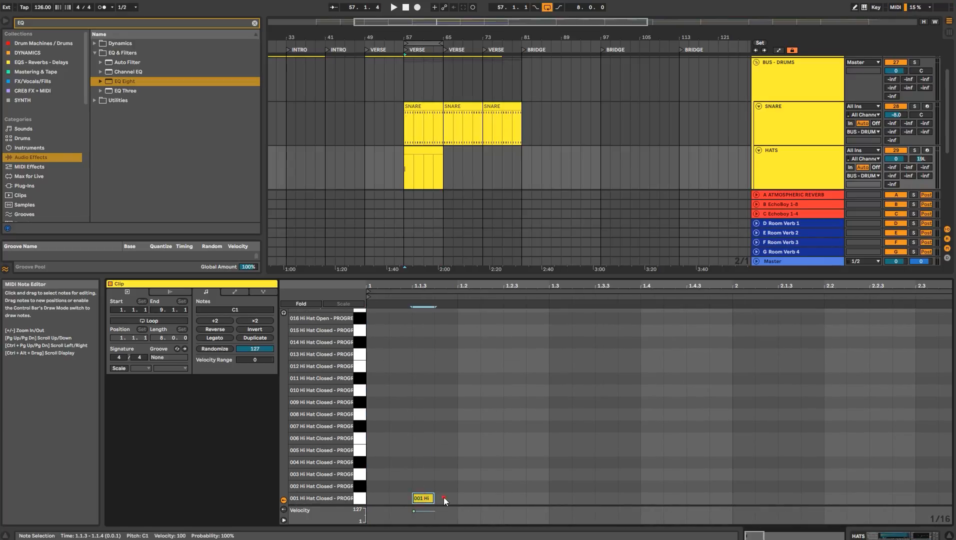
{"action": "left_click", "coordinate": [452, 481]}
- Duplicate the one-beat pair of hat notes across every beat of bars 1 and 2 of the clip
{"action": "left_click_drag", "start_coordinate": [453, 481], "coordinate": [361, 506]}
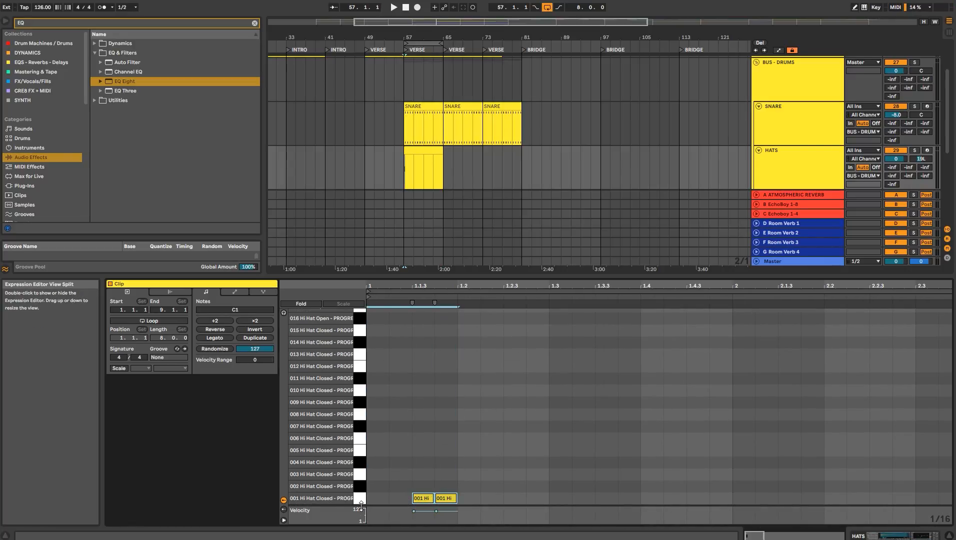
{"action": "key", "text": "ctrl+d"}
{"action": "key", "text": "ctrl+d"}
{"action": "key", "text": "ctrl+d"}
{"action": "key", "text": "ctrl+d"}
{"action": "key", "text": "ctrl+d"}
{"action": "key", "text": "ctrl+d"}
{"action": "key", "text": "ctrl+d"}
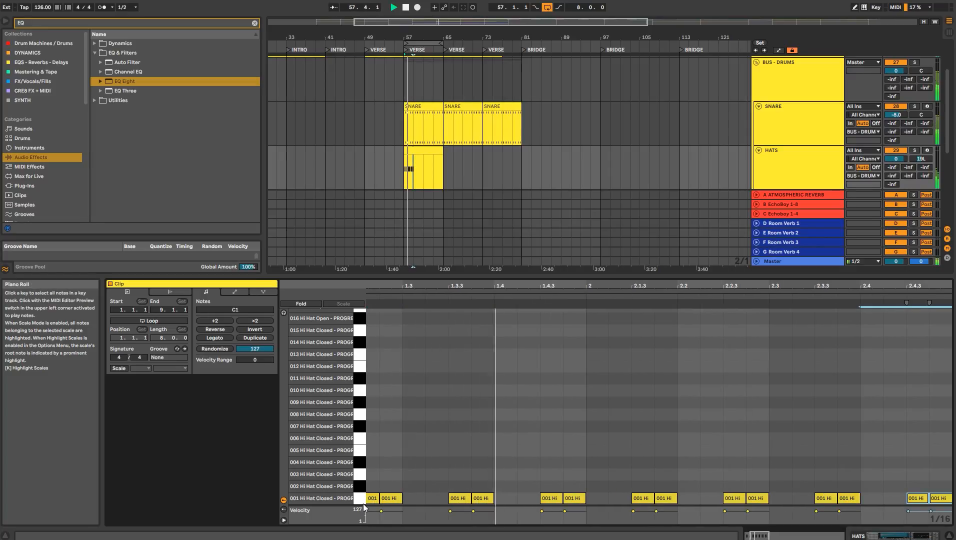
- Select the first two bars of the HATS clip in the arrangement and duplicate them repeatedly up to bar 81
{"action": "left_click", "coordinate": [812, 161]}
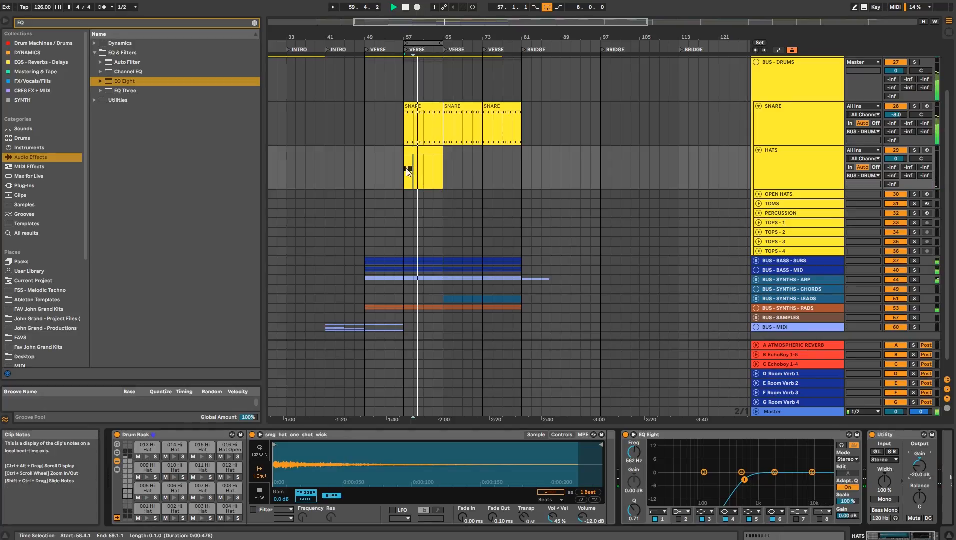
{"action": "left_click_drag", "start_coordinate": [405, 171], "coordinate": [414, 170]}
{"action": "key", "text": "ctrl+d"}
{"action": "key", "text": "ctrl+d"}
{"action": "key", "text": "ctrl+d"}
{"action": "key", "text": "ctrl+d"}
{"action": "key", "text": "ctrl+d"}
{"action": "key", "text": "ctrl+d"}
{"action": "key", "text": "ctrl+d"}
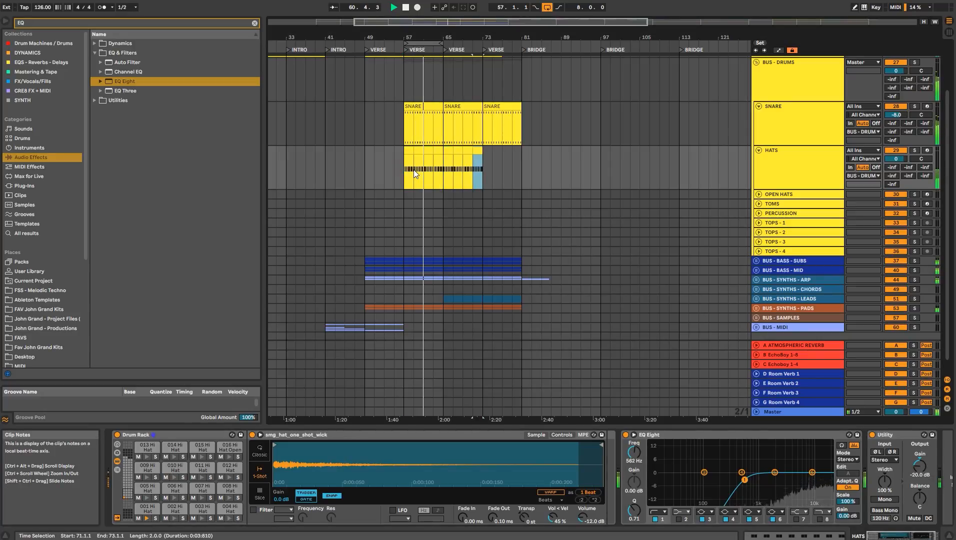
{"action": "key", "text": "ctrl+d"}
{"action": "key", "text": "ctrl+d"}
{"action": "key", "text": "ctrl+d"}
{"action": "key", "text": "ctrl+d"}
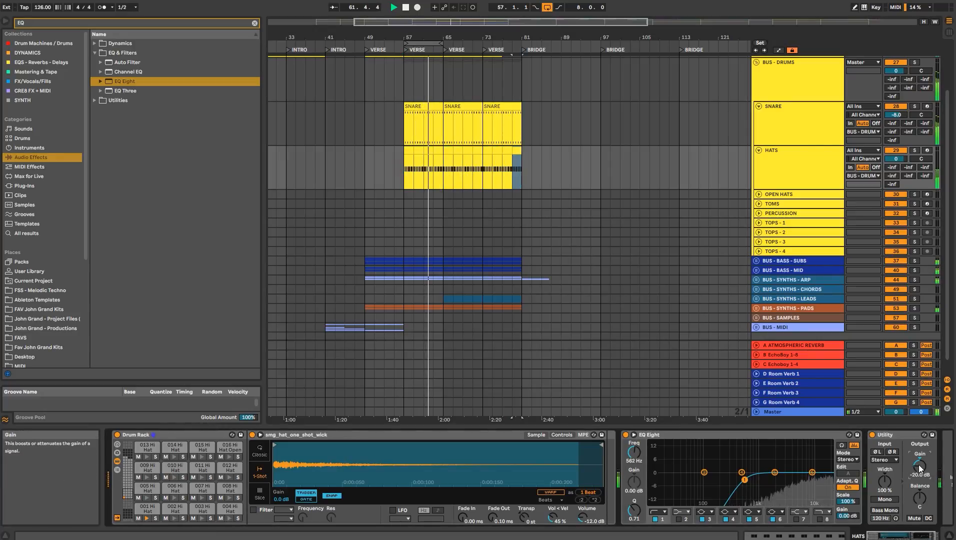
- Set the Utility gain on the HATS track to -13.8 dB and select the looped verse from bar 57 to 65
{"action": "left_click_drag", "start_coordinate": [920, 469], "coordinate": [920, 464]}
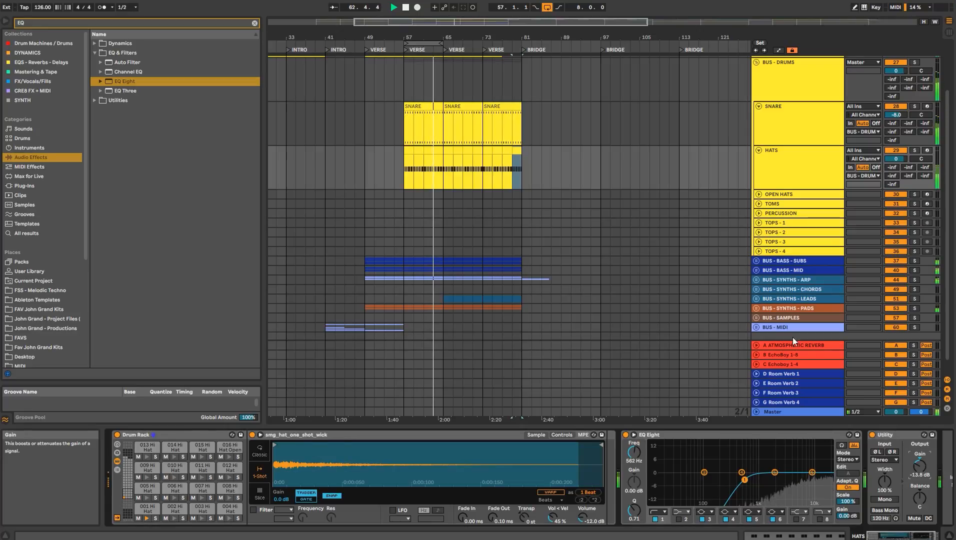
{"action": "left_click_drag", "start_coordinate": [434, 36], "coordinate": [433, 60]}
{"action": "left_click", "coordinate": [440, 43]}
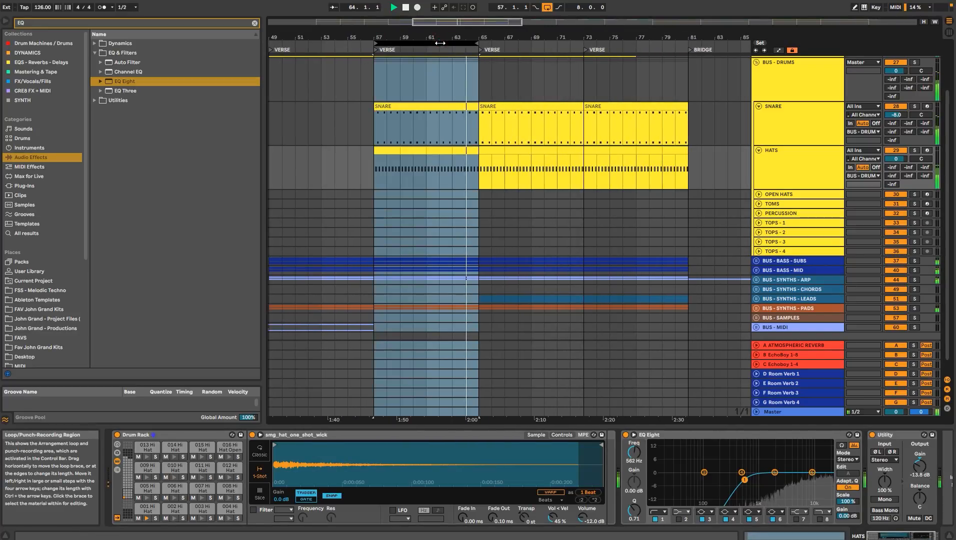
- Fold the SNARE and HATS tracks and select the OPEN HATS track
{"action": "left_click", "coordinate": [731, 128]}
{"action": "left_click", "coordinate": [764, 117]}
{"action": "key", "text": "ctrl+a"}
{"action": "left_click", "coordinate": [760, 106]}
{"action": "left_click", "coordinate": [779, 125]}
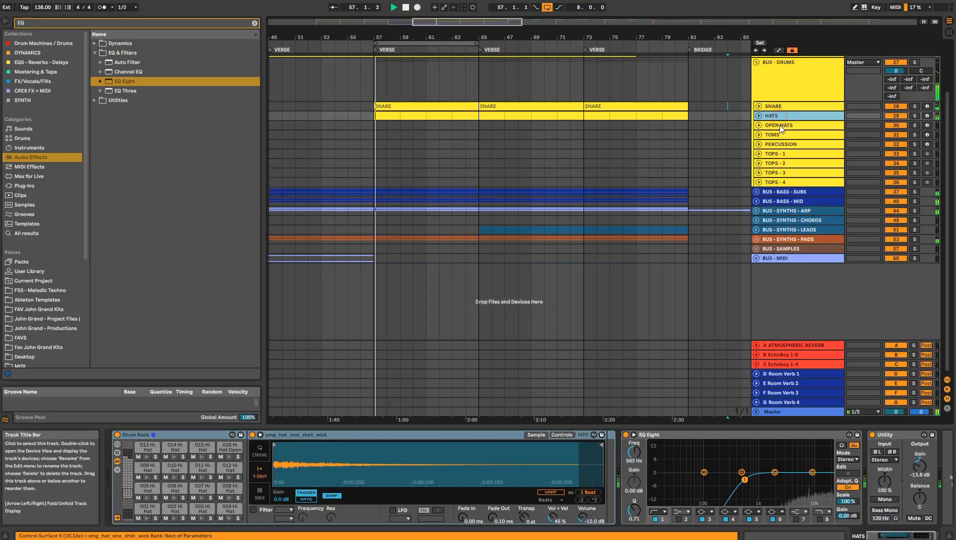
- Select all clips on the HATS track and rename them HATS
{"action": "left_click", "coordinate": [373, 125]}
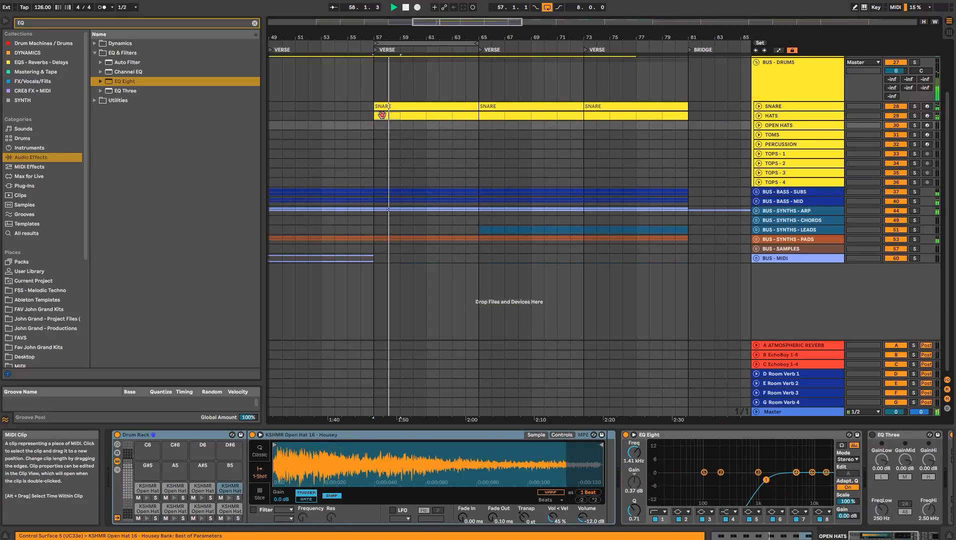
{"action": "left_click", "coordinate": [678, 115]}
{"action": "key", "text": "ctrl+r"}
{"action": "type", "text": "HATS"}
{"action": "key", "text": "Return"}
- Move the loop to bars 65–73 and insert an eight-bar MIDI clip named OPEN HATS there on the OPEN HATS track
{"action": "left_click", "coordinate": [768, 126]}
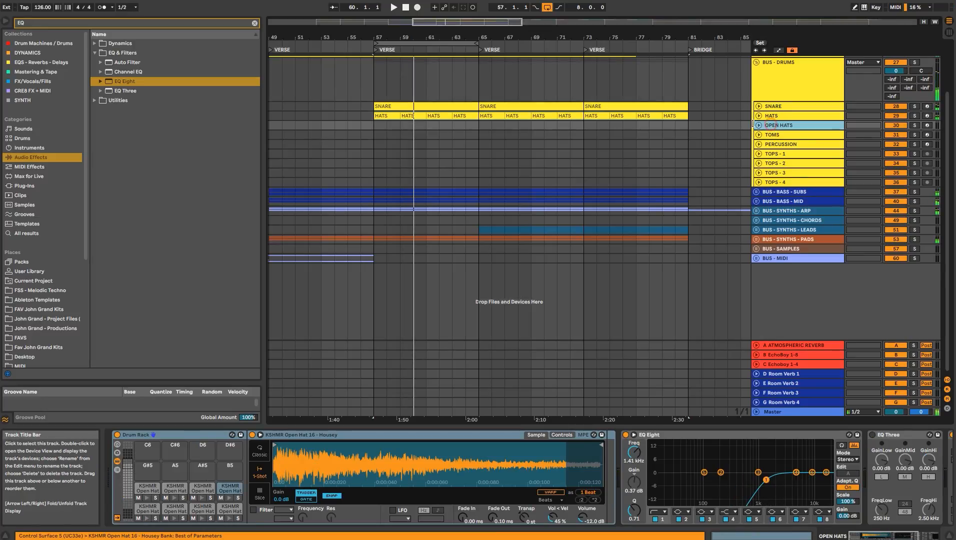
{"action": "left_click", "coordinate": [378, 124]}
{"action": "left_click_drag", "start_coordinate": [430, 37], "coordinate": [484, 44]}
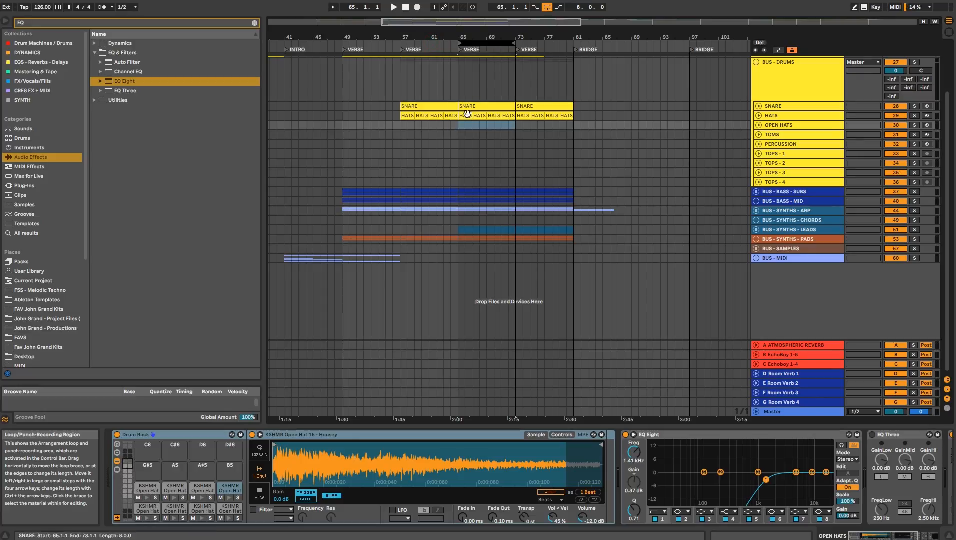
{"action": "left_click", "coordinate": [460, 125]}
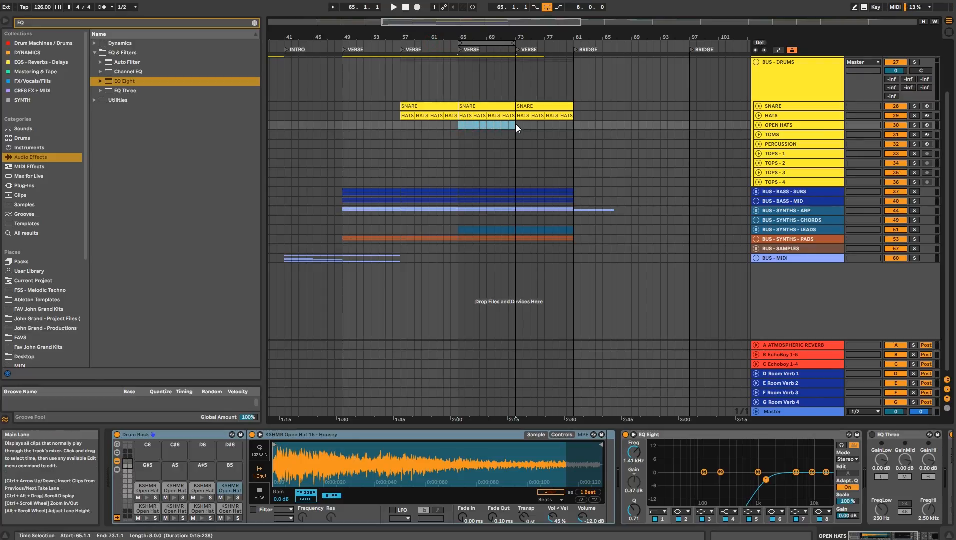
{"action": "key", "text": "ctrl+shift+m"}
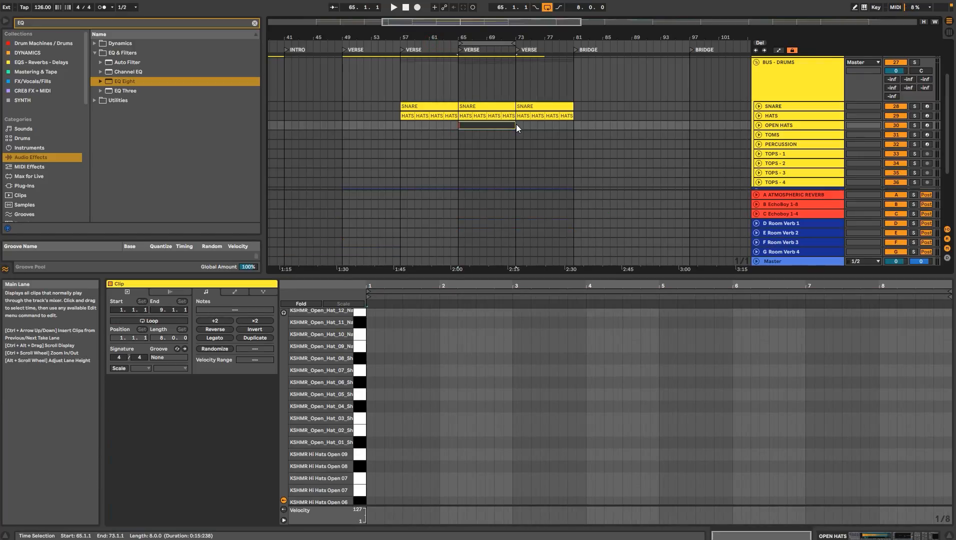
{"action": "type", "text": "OPEN HATS"}
{"action": "key", "text": "Return"}
- Set the note grid to 1/16 and add CHT_Open HiHat 1 notes on the offbeats at 1.1.3 and 1.2.3
{"action": "scroll", "coordinate": [391, 386], "scroll_direction": "down", "scroll_amount": 6}
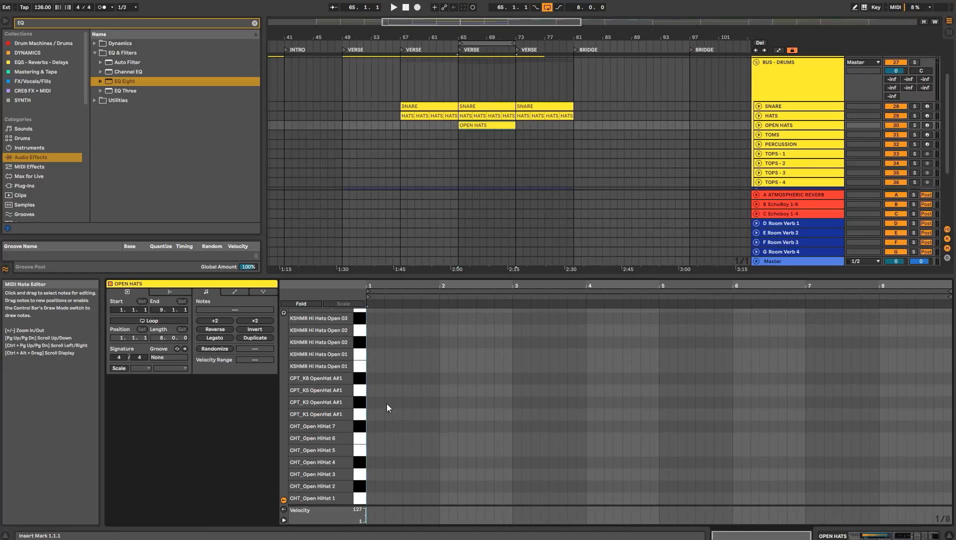
{"action": "left_click_drag", "start_coordinate": [370, 286], "coordinate": [370, 340]}
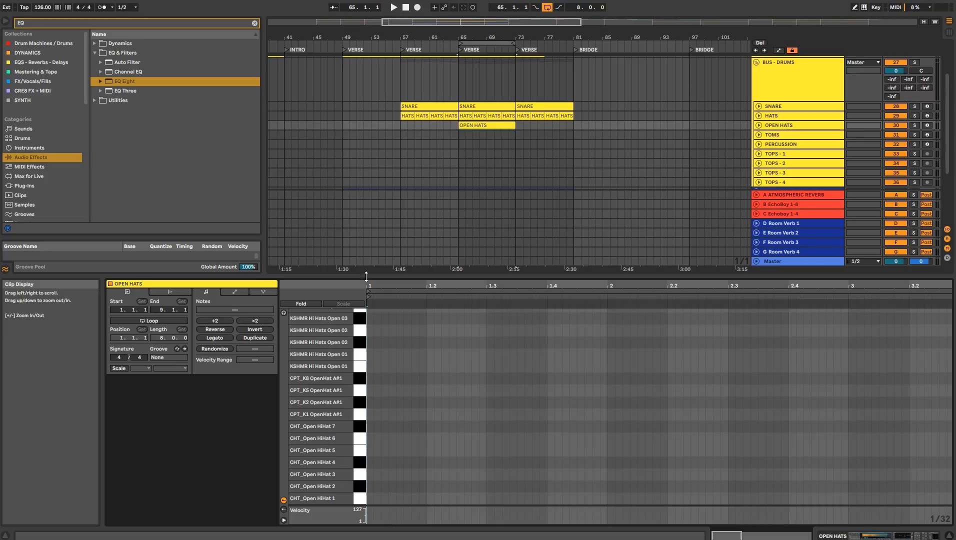
{"action": "right_click", "coordinate": [407, 486]}
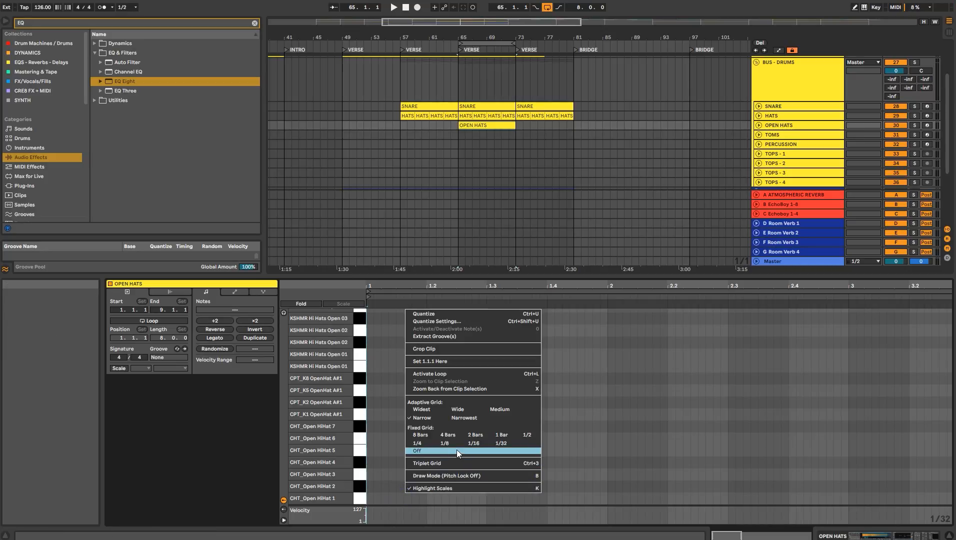
{"action": "left_click", "coordinate": [467, 443]}
{"action": "double_click", "coordinate": [403, 498]}
{"action": "double_click", "coordinate": [464, 498]}
{"action": "key", "text": "space"}
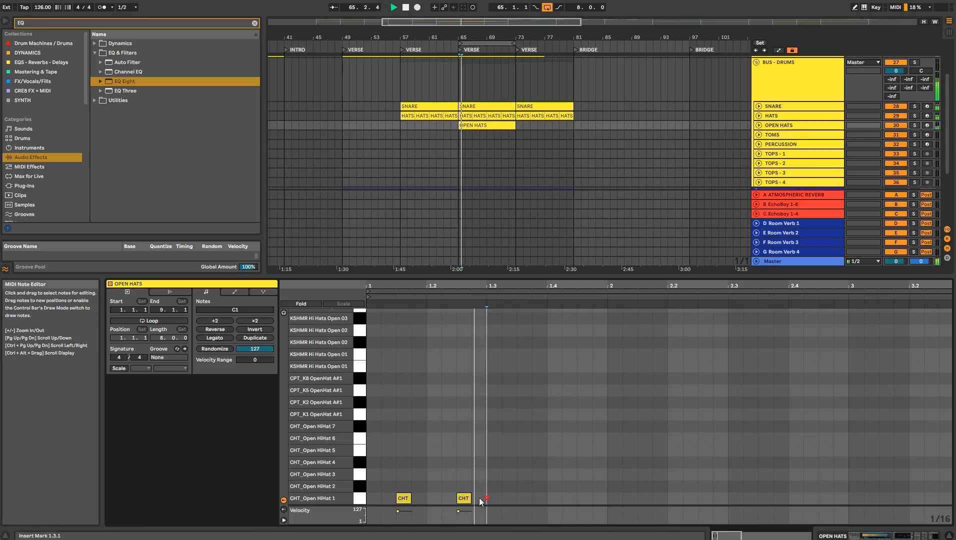
- Select the first two beats of open-hat notes and duplicate them repeatedly through bar 8 of the clip
{"action": "left_click_drag", "start_coordinate": [487, 502], "coordinate": [301, 496]}
{"action": "key", "text": "ctrl+d"}
{"action": "key", "text": "ctrl+d"}
{"action": "key", "text": "ctrl+d"}
{"action": "key", "text": "ctrl+d"}
{"action": "key", "text": "ctrl+d"}
{"action": "key", "text": "ctrl+d"}
{"action": "key", "text": "ctrl+d"}
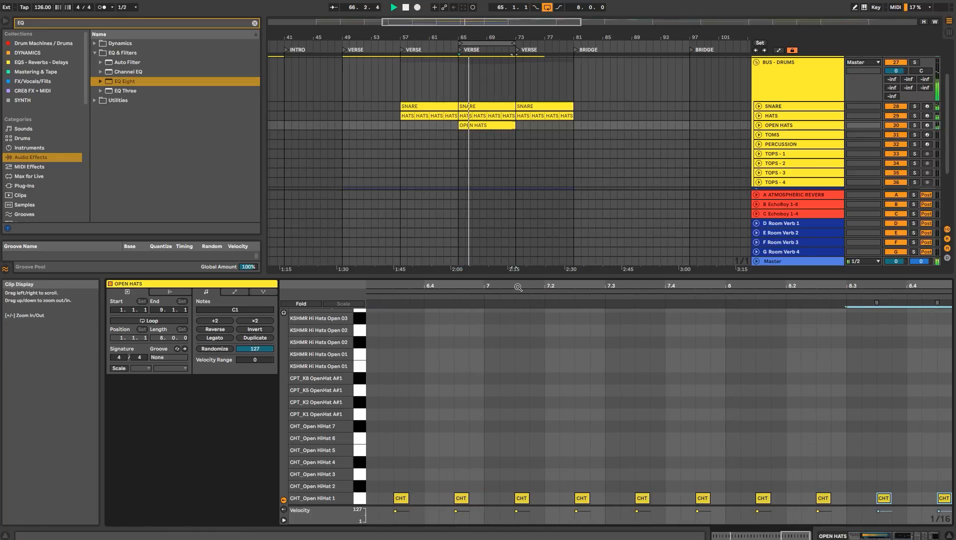
- Expand the OPEN HATS track and reset its volume to 0 dB and its panning to centre
{"action": "left_click", "coordinate": [759, 125]}
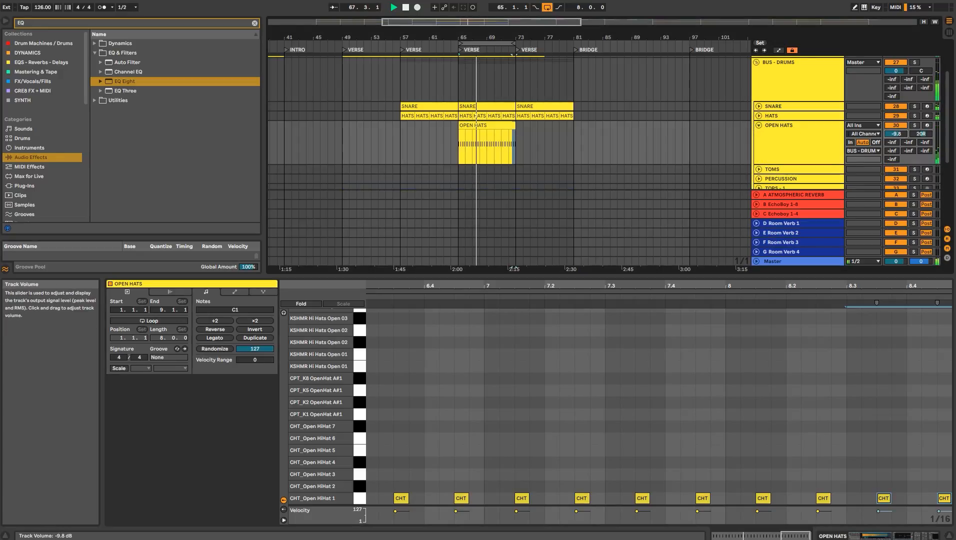
{"action": "left_click_drag", "start_coordinate": [622, 286], "coordinate": [621, 235]}
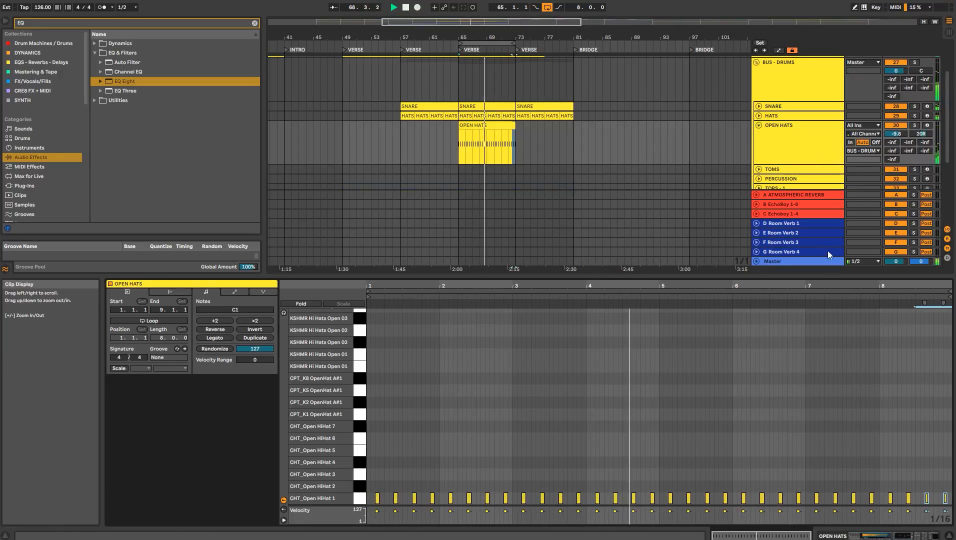
{"action": "double_click", "coordinate": [896, 134]}
{"action": "double_click", "coordinate": [921, 134]}
- Move all notes in the OPEN HATS clip up to the CHT_Open HiHat 2 pad
{"action": "left_click", "coordinate": [820, 144]}
{"action": "left_click", "coordinate": [635, 364]}
{"action": "key", "text": "ctrl+a"}
{"action": "key", "text": "Up"}
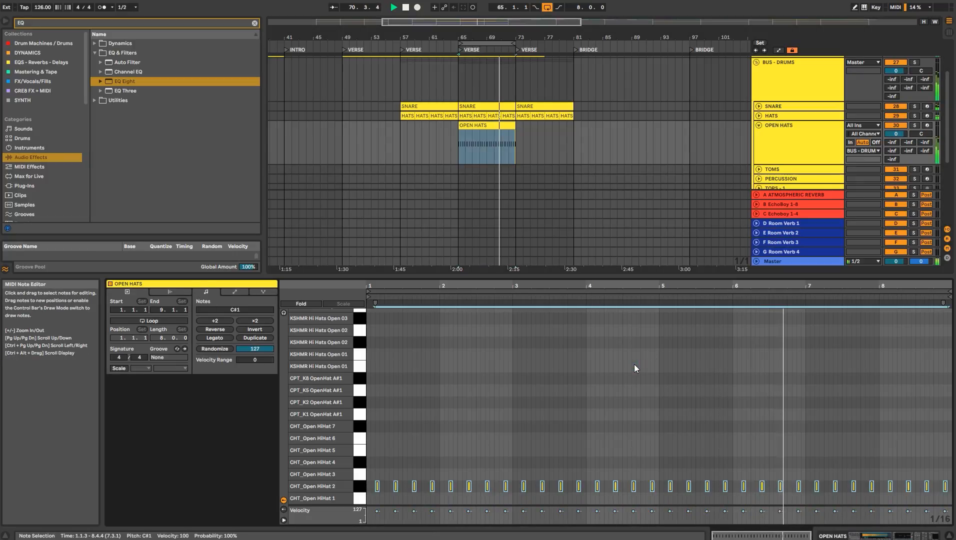
- Duplicate the OPEN HATS clip to bars 73–81 and fold the track
{"action": "key", "text": "shift+Tab"}
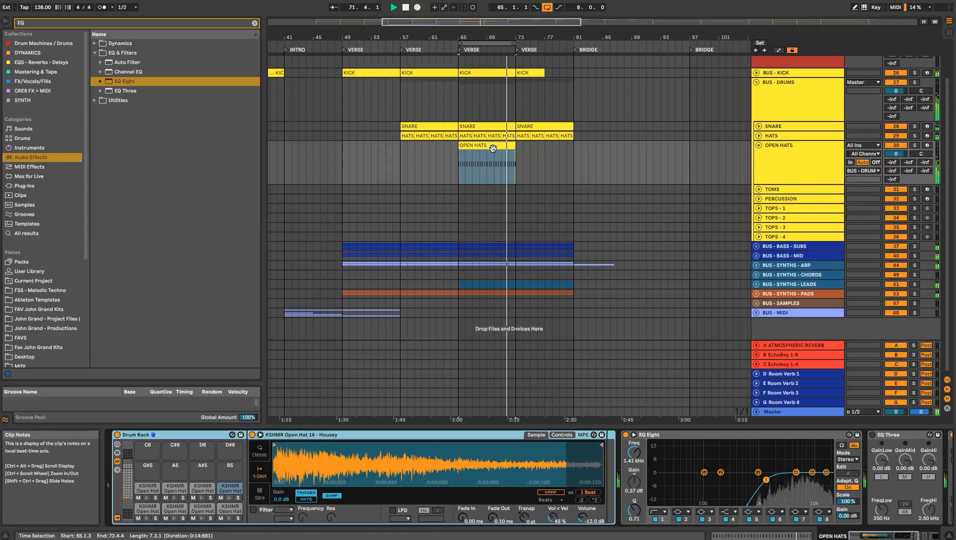
{"action": "key", "text": "ctrl+d"}
{"action": "left_click", "coordinate": [758, 145]}
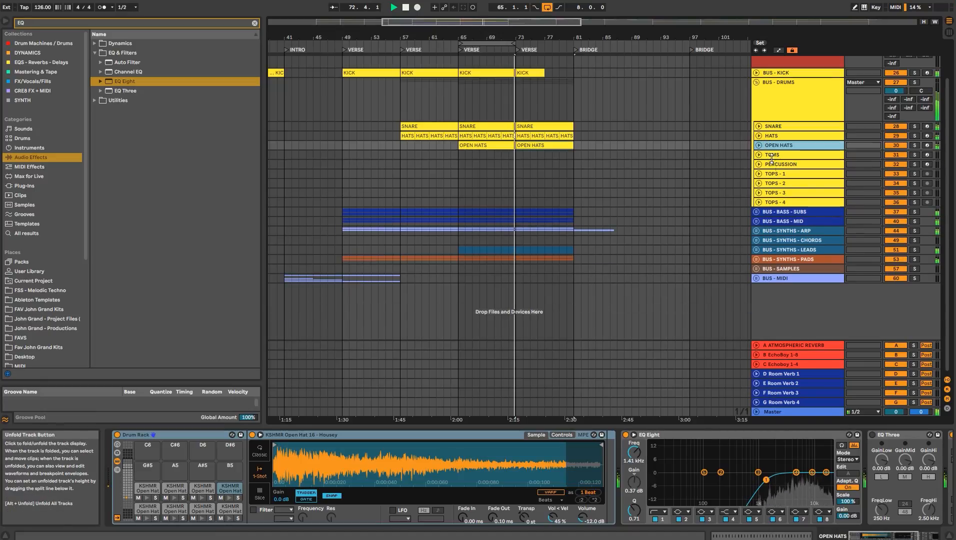
- Stop playback and copy the drum group's section from bars 65–81 to the chorus start at bar 129
{"action": "left_click", "coordinate": [776, 164]}
{"action": "left_click_drag", "start_coordinate": [476, 42], "coordinate": [510, 28]}
{"action": "scroll", "coordinate": [561, 168], "scroll_direction": "up", "scroll_amount": 2}
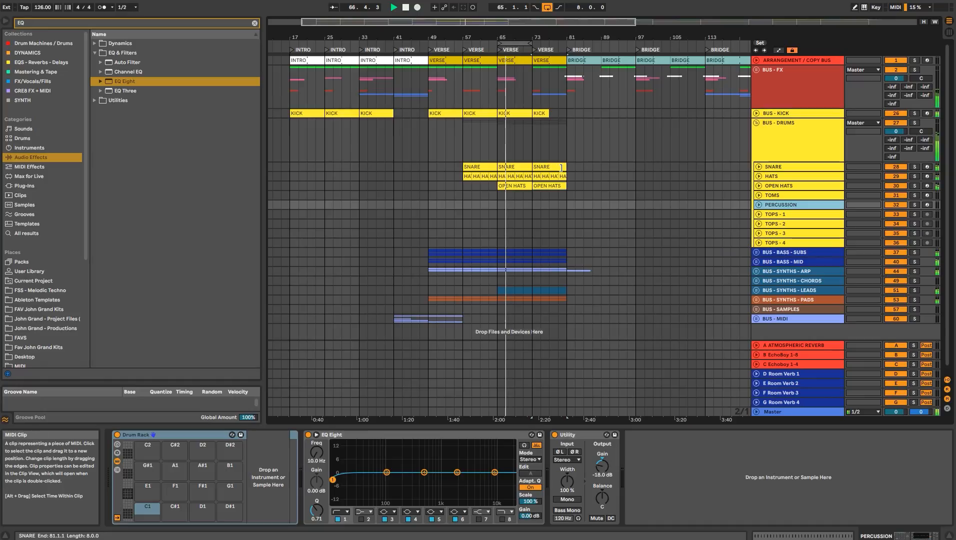
{"action": "scroll", "coordinate": [573, 213], "scroll_direction": "down", "scroll_amount": 1}
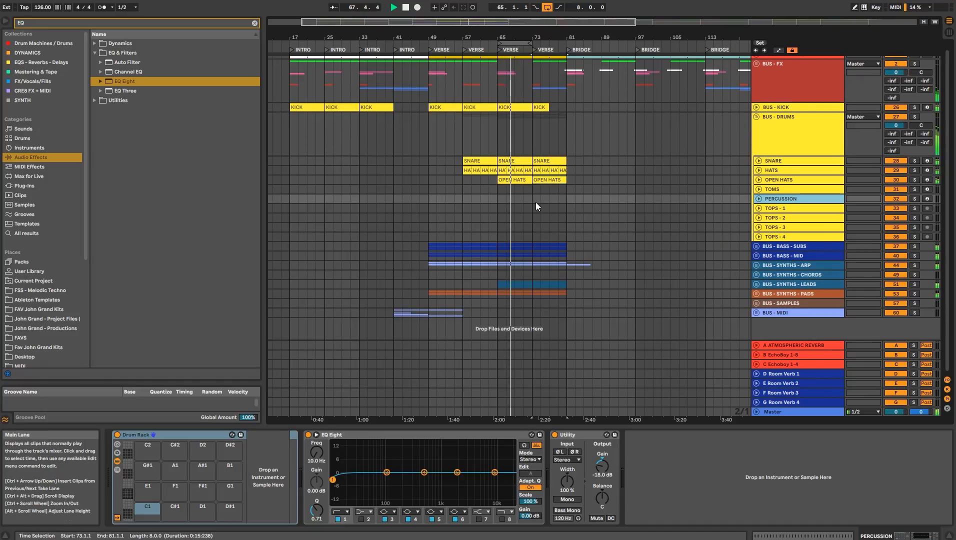
{"action": "key", "text": "space"}
{"action": "left_click_drag", "start_coordinate": [552, 37], "coordinate": [445, 22]}
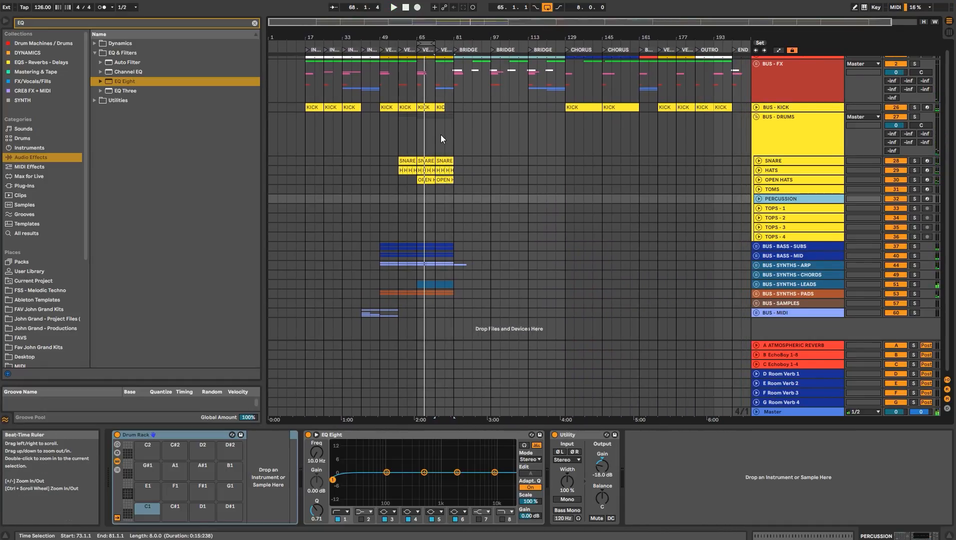
{"action": "left_click_drag", "start_coordinate": [450, 193], "coordinate": [571, 156]}
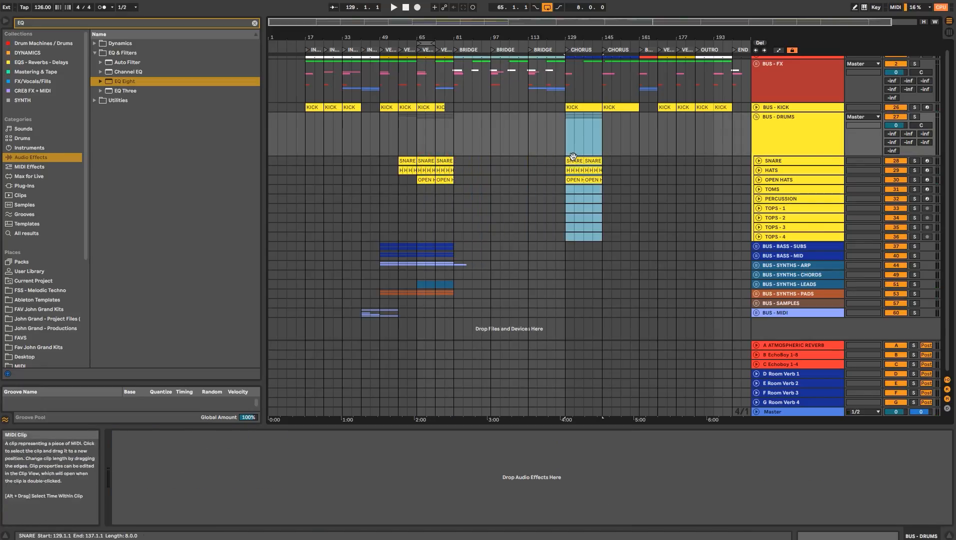
- Duplicate the chorus snare, hats and open hats clips so they also fill bars 145–161
{"action": "left_click", "coordinate": [570, 161]}
{"action": "left_click", "coordinate": [592, 180], "text": "shift"}
{"action": "key", "text": "ctrl+d"}
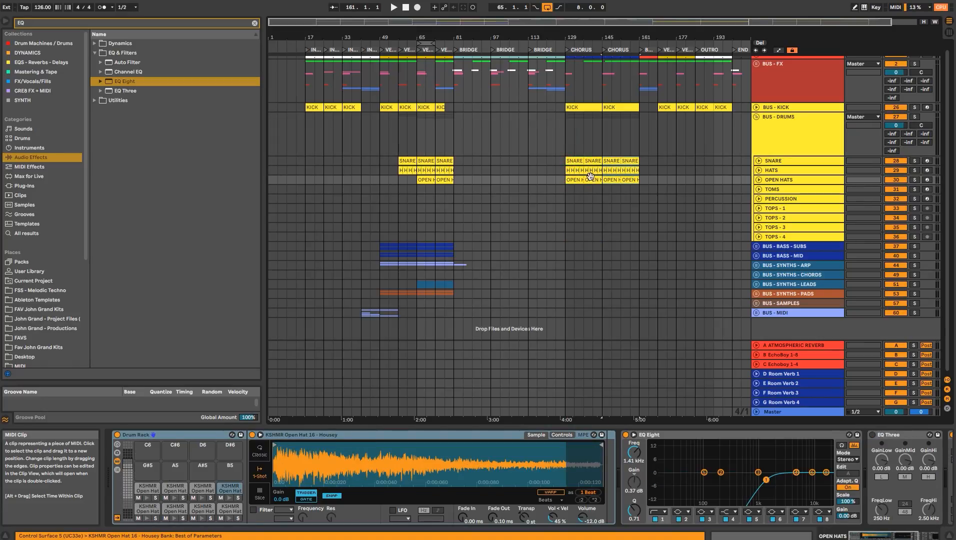
- Copy the snare, hats and open hats clips of the whole chorus to bars 169–201
{"action": "left_click_drag", "start_coordinate": [571, 161], "coordinate": [667, 164]}
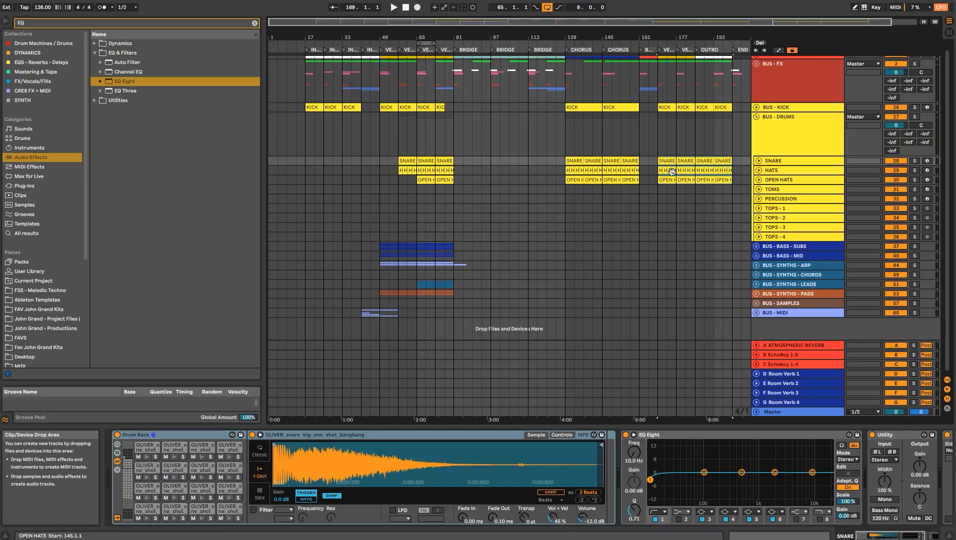
{"action": "left_click", "coordinate": [785, 150]}
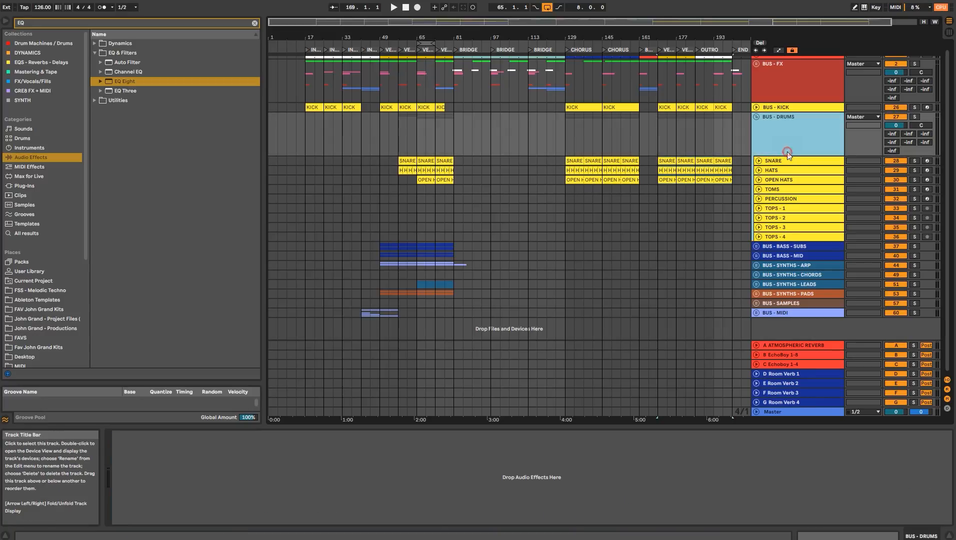
{"action": "left_click", "coordinate": [560, 142]}
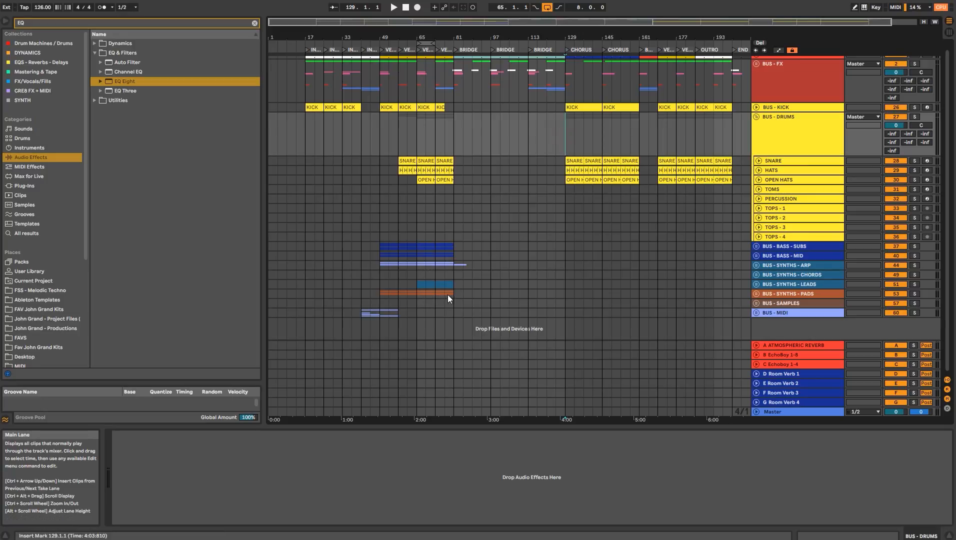
- Duplicate the pads section of bars 49–81 repeatedly until it reaches bar 209
{"action": "left_click", "coordinate": [382, 292]}
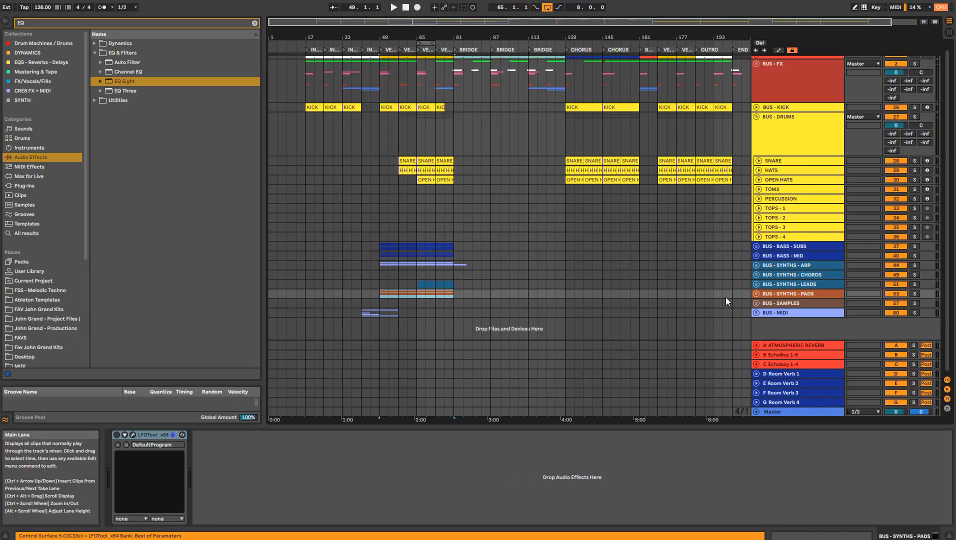
{"action": "key", "text": "ctrl+d"}
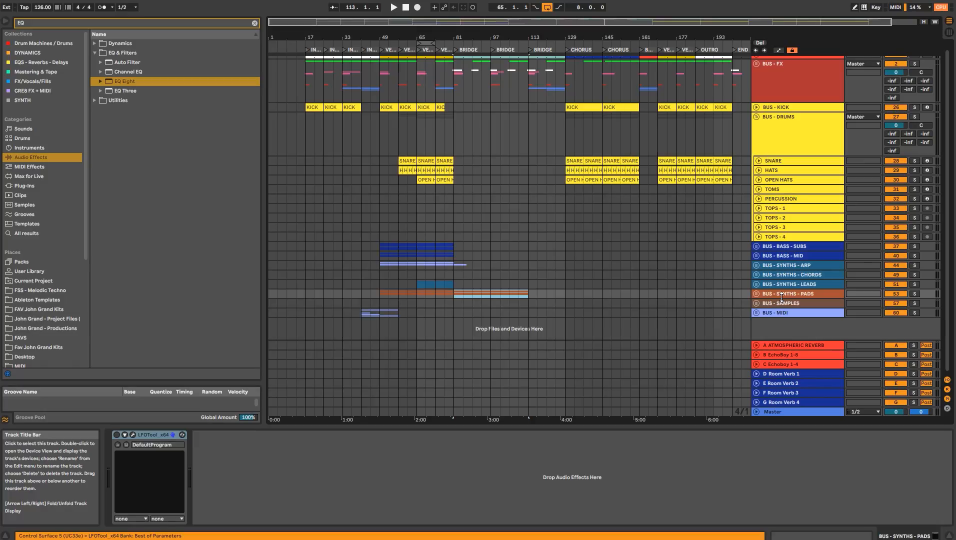
{"action": "key", "text": "ctrl+d"}
{"action": "key", "text": "ctrl+d"}
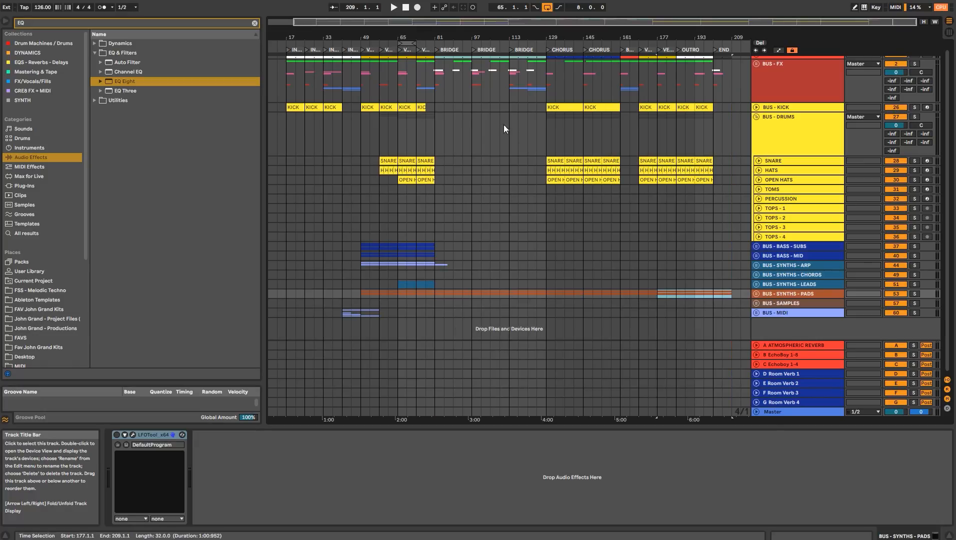
- Copy the pads section of bars 49–65 to bar 17 and duplicate it so the pads fill the intro up to bar 49
{"action": "key", "text": "w"}
{"action": "left_click_drag", "start_coordinate": [377, 292], "coordinate": [408, 295]}
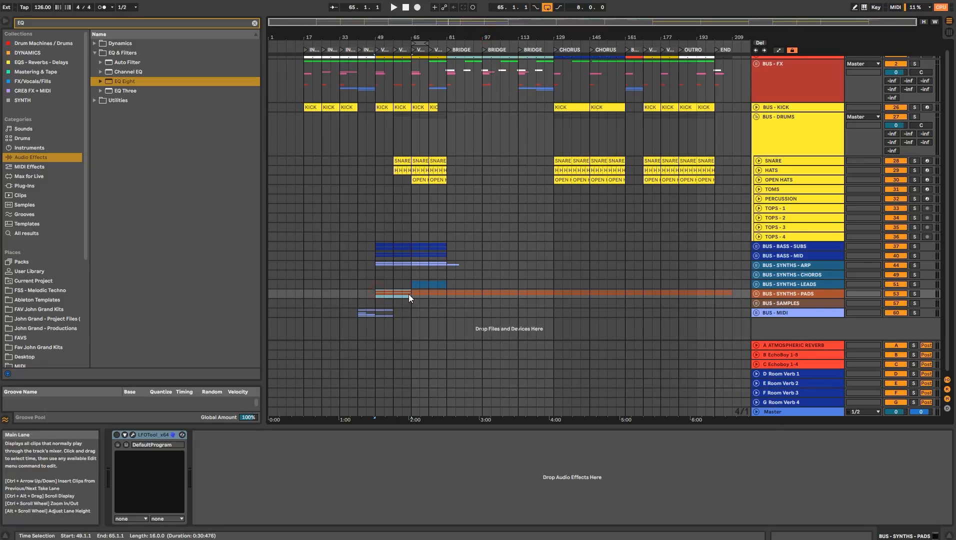
{"action": "left_click", "coordinate": [306, 292]}
{"action": "key", "text": "ctrl+v"}
{"action": "key", "text": "ctrl+d"}
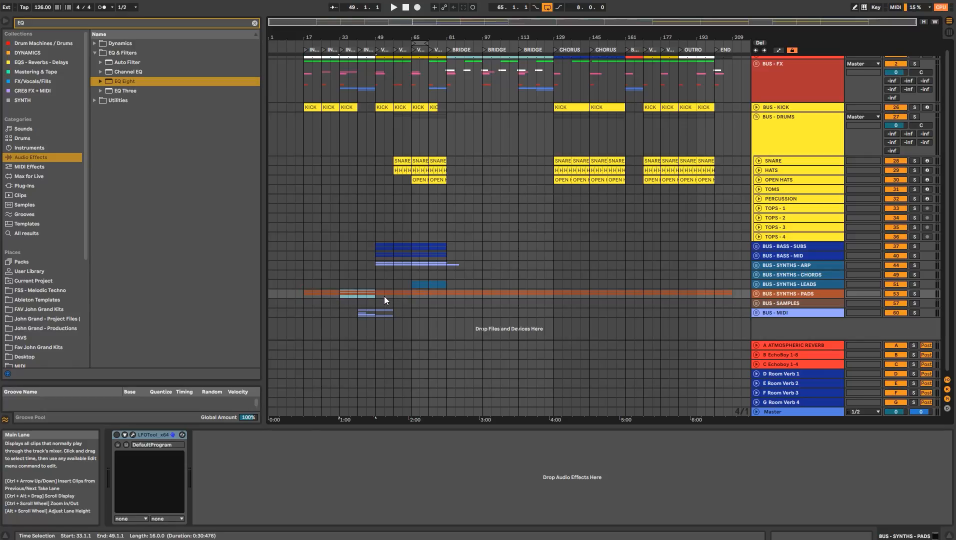
- Start playback from bar 49 and collapse the BUS - DRUMS group
{"action": "left_click", "coordinate": [374, 153]}
{"action": "key", "text": "space"}
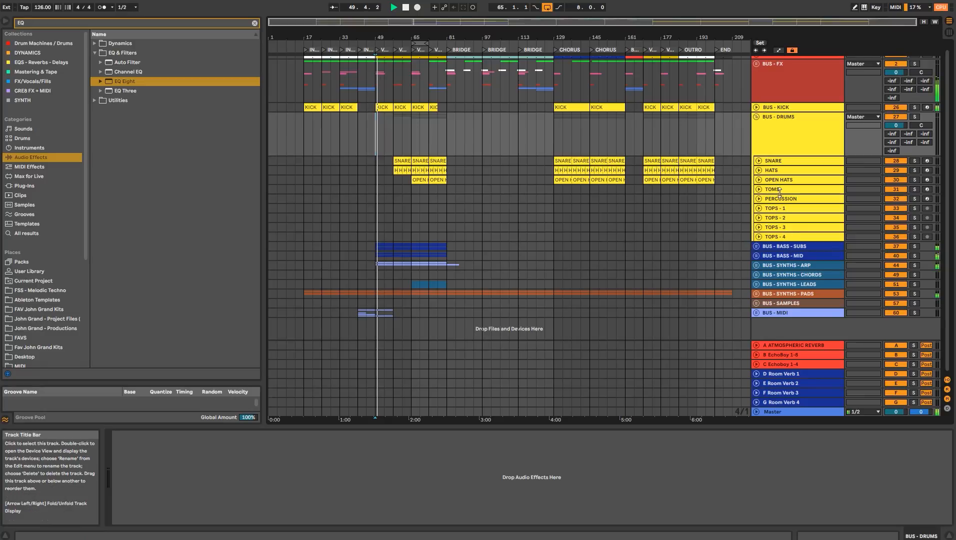
{"action": "left_click", "coordinate": [762, 130]}
{"action": "left_click", "coordinate": [756, 118]}
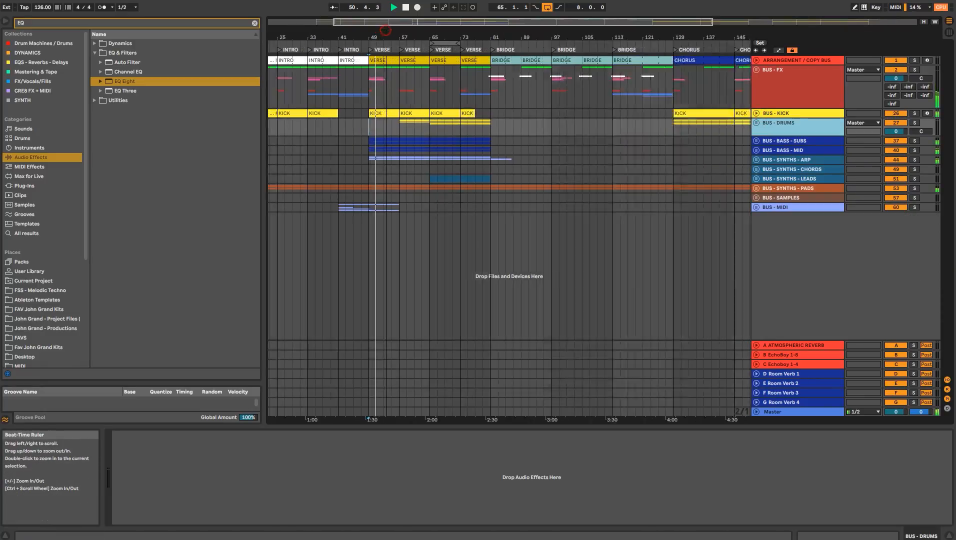
{"action": "left_click", "coordinate": [781, 116]}
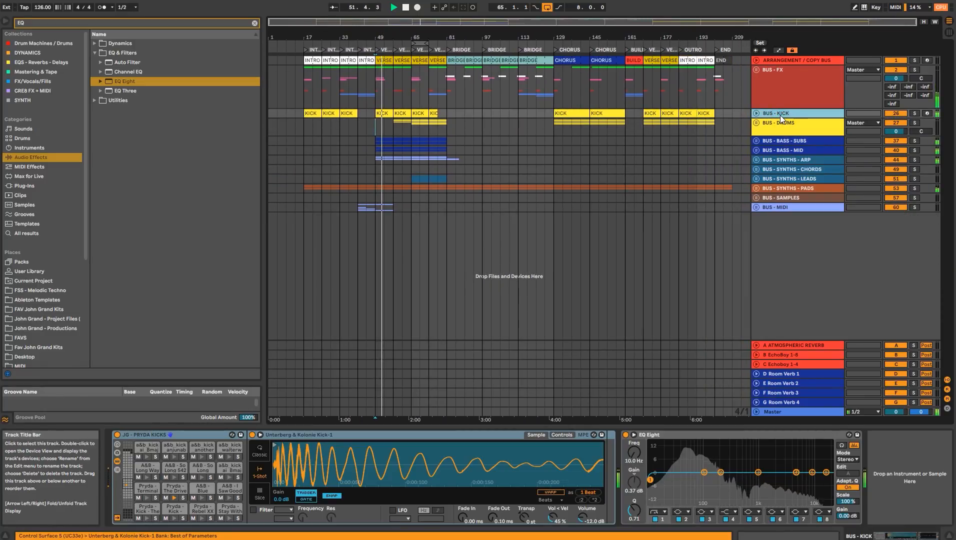
{"action": "left_click", "coordinate": [394, 141]}
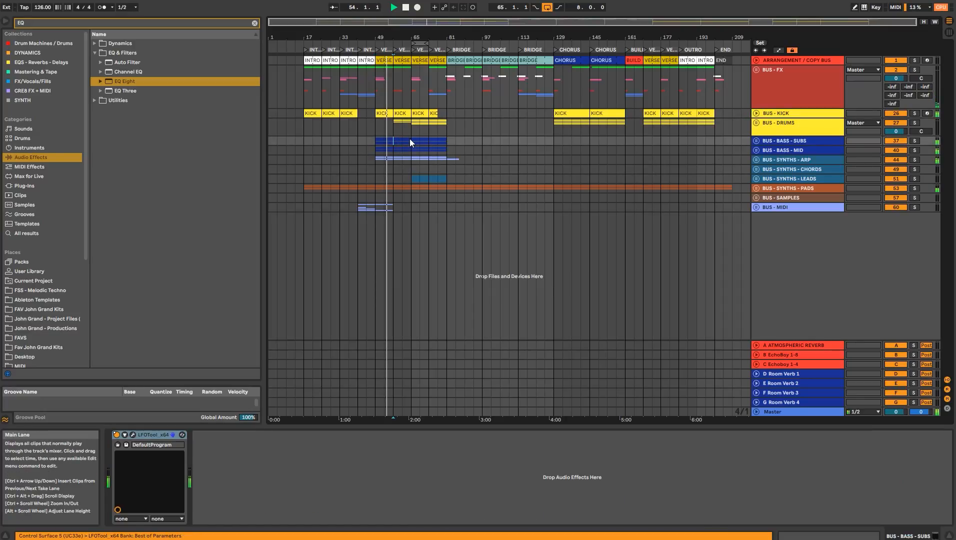
- Expand the BUS - FX group and examine its sweeps, impacts, crashes and fills around the verse change at bar 57
{"action": "left_click", "coordinate": [688, 68]}
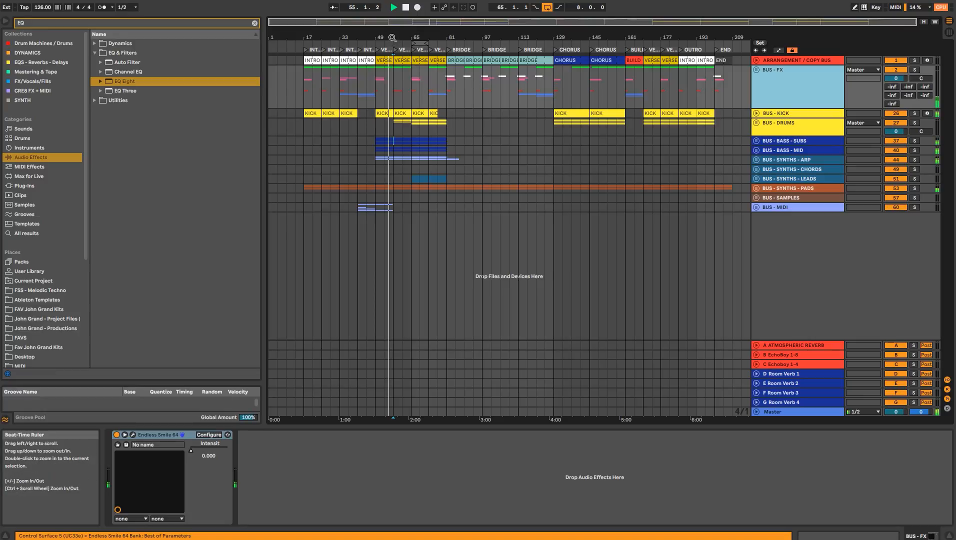
{"action": "left_click_drag", "start_coordinate": [393, 39], "coordinate": [397, 62]}
{"action": "left_click", "coordinate": [756, 70]}
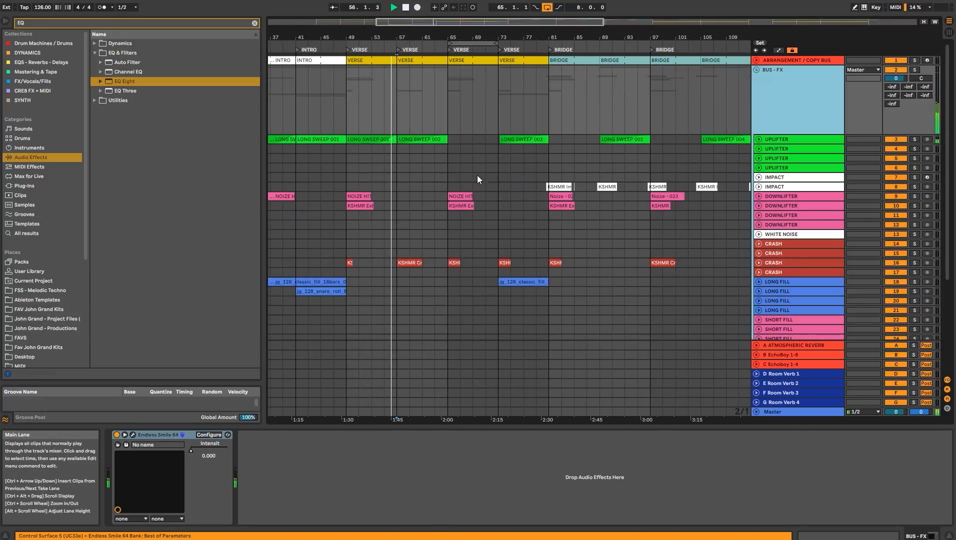
{"action": "scroll", "coordinate": [428, 201], "scroll_direction": "down", "scroll_amount": 10}
{"action": "scroll", "coordinate": [393, 213], "scroll_direction": "up", "scroll_amount": 8}
{"action": "scroll", "coordinate": [393, 214], "scroll_direction": "up", "scroll_amount": 2}
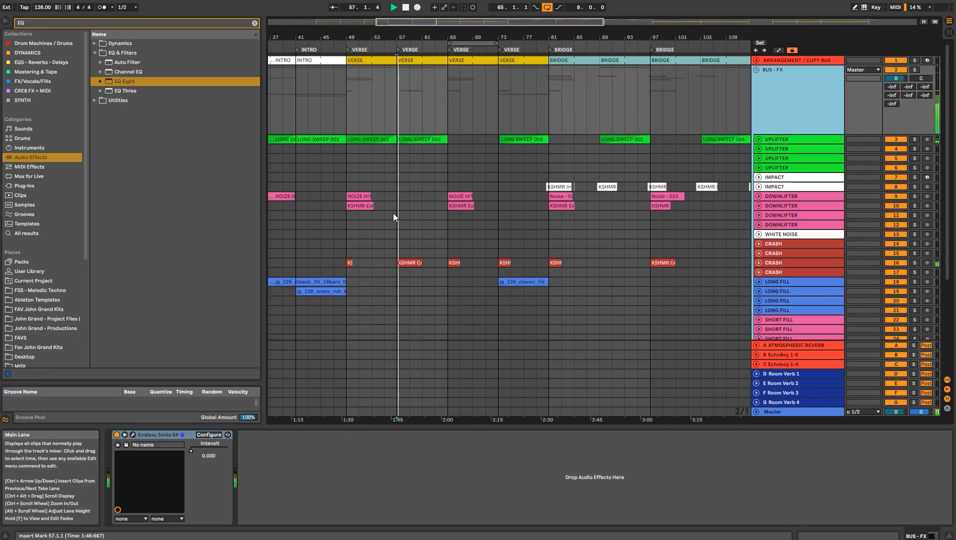
{"action": "left_click_drag", "start_coordinate": [394, 44], "coordinate": [440, 136]}
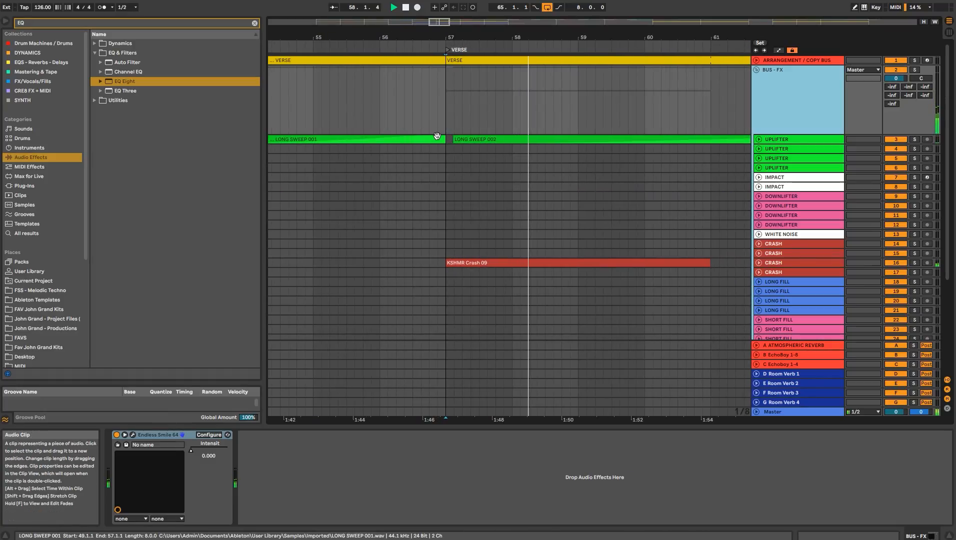
{"action": "left_click", "coordinate": [758, 139]}
{"action": "left_click_drag", "start_coordinate": [542, 35], "coordinate": [473, 6]}
{"action": "scroll", "coordinate": [526, 208], "scroll_direction": "down", "scroll_amount": 4}
{"action": "scroll", "coordinate": [526, 204], "scroll_direction": "down", "scroll_amount": 3}
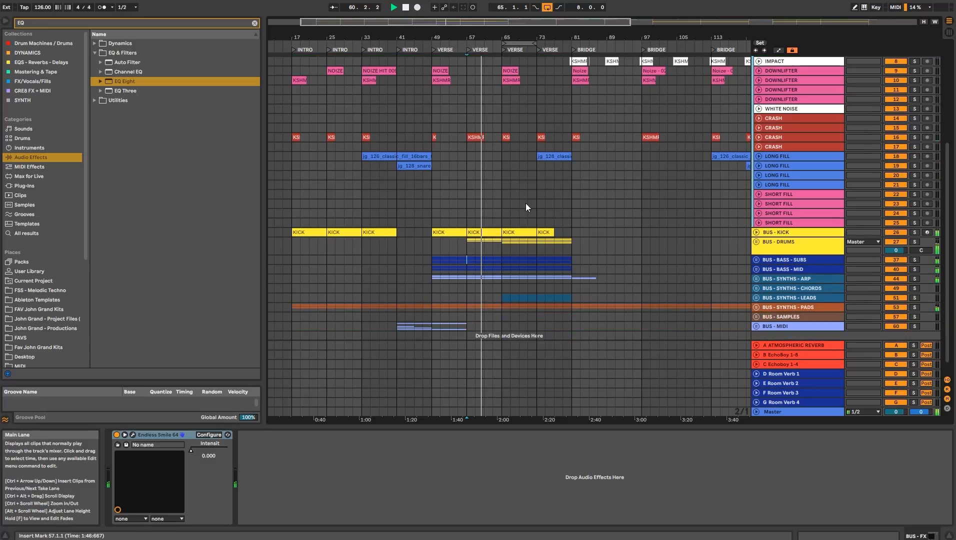
{"action": "scroll", "coordinate": [526, 204], "scroll_direction": "down", "scroll_amount": 1}
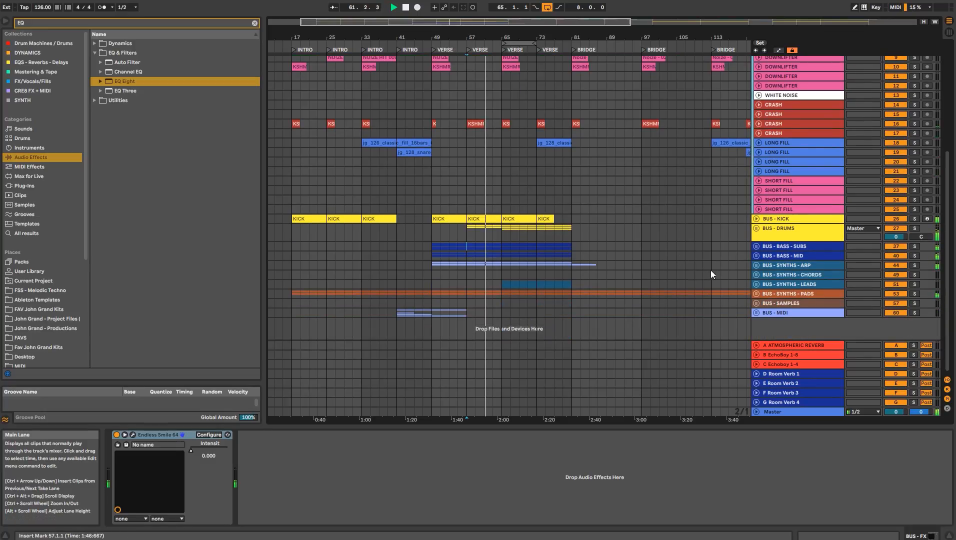
- Expand the BUS - BASS - SUBS and BUS - BASS - MID groups and set the loop to bars 65–81
{"action": "left_click", "coordinate": [774, 265]}
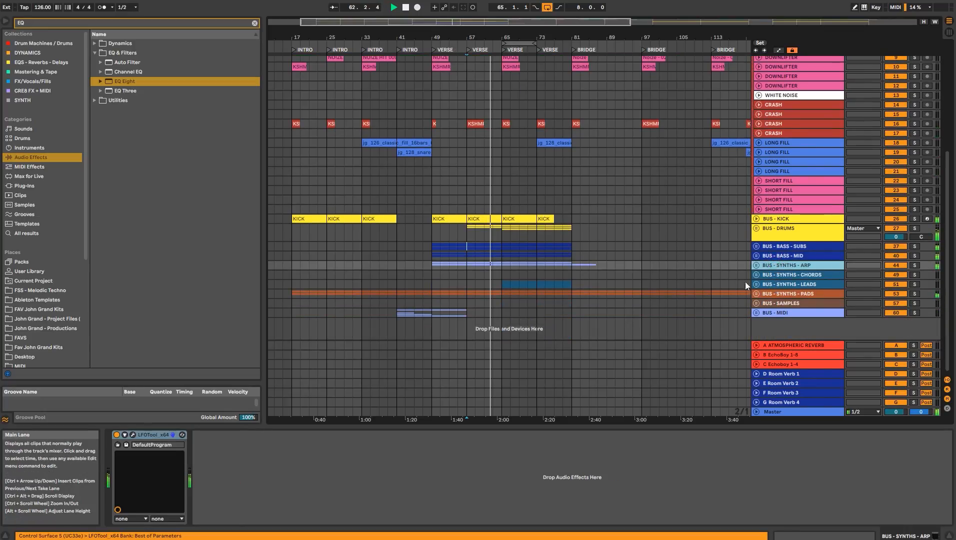
{"action": "left_click", "coordinate": [756, 246]}
{"action": "scroll", "coordinate": [543, 226], "scroll_direction": "down", "scroll_amount": 3}
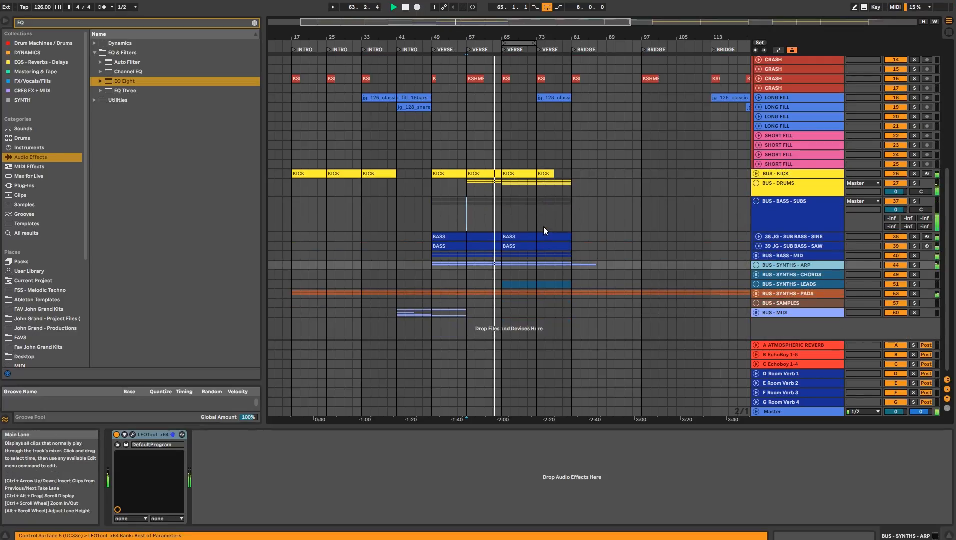
{"action": "left_click", "coordinate": [527, 237]}
{"action": "left_click", "coordinate": [756, 255]}
{"action": "scroll", "coordinate": [555, 252], "scroll_direction": "down", "scroll_amount": 3}
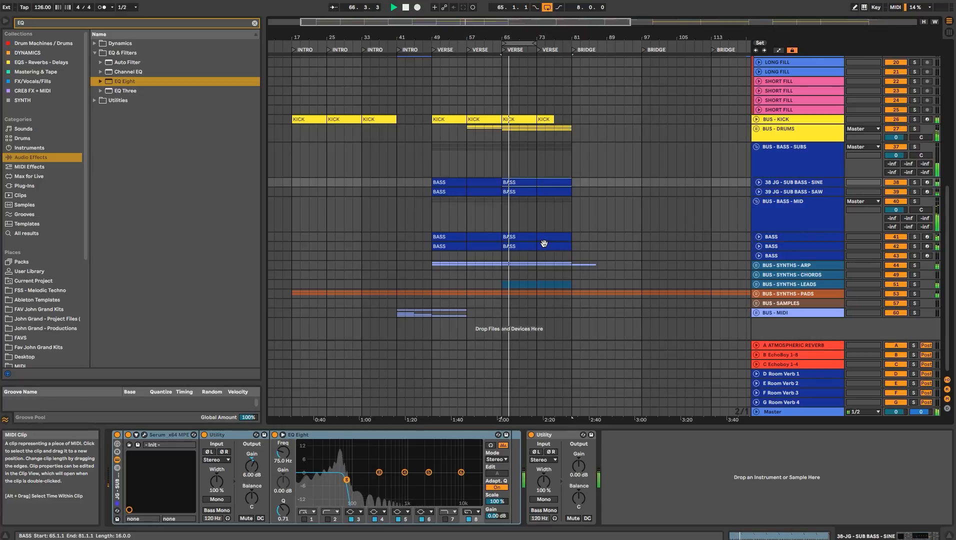
{"action": "left_click_drag", "start_coordinate": [535, 43], "coordinate": [514, 50]}
- Expand the BUS - SYNTHS - LEADS group and open the EchoBoyJr plug-in of the SYNTH - LEAD track
{"action": "left_click", "coordinate": [757, 284]}
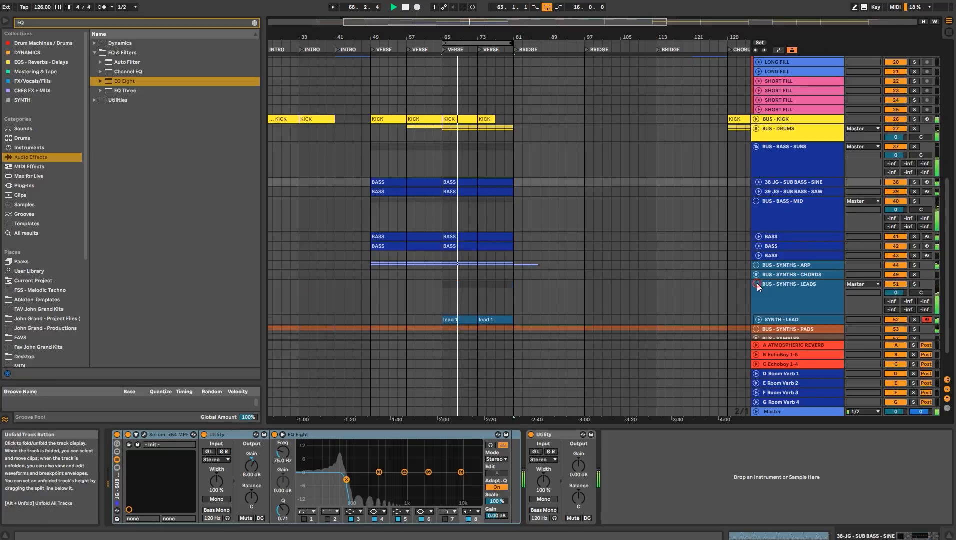
{"action": "left_click", "coordinate": [804, 297]}
{"action": "scroll", "coordinate": [802, 298], "scroll_direction": "down", "scroll_amount": 2}
{"action": "left_click", "coordinate": [789, 285]}
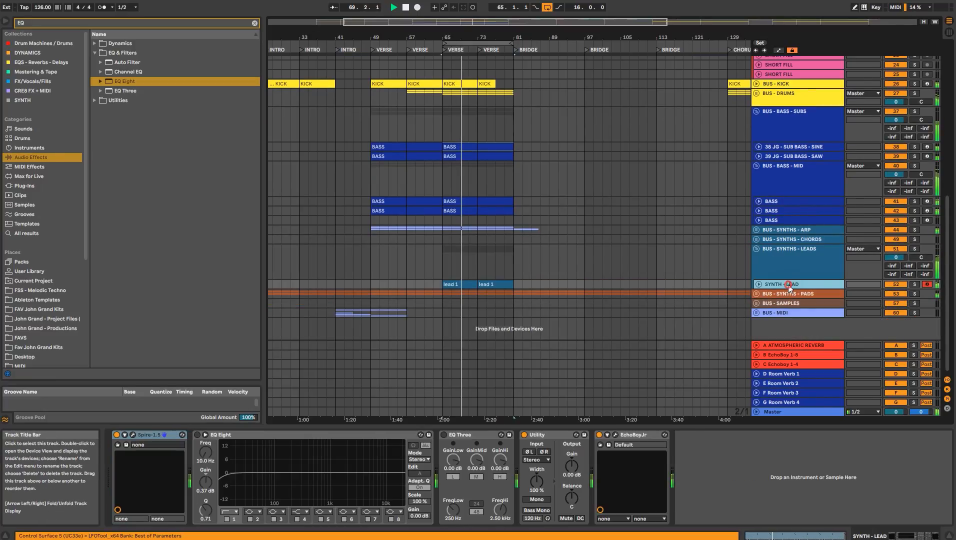
{"action": "left_click", "coordinate": [616, 434]}
{"action": "left_click_drag", "start_coordinate": [340, 63], "coordinate": [478, 105]}
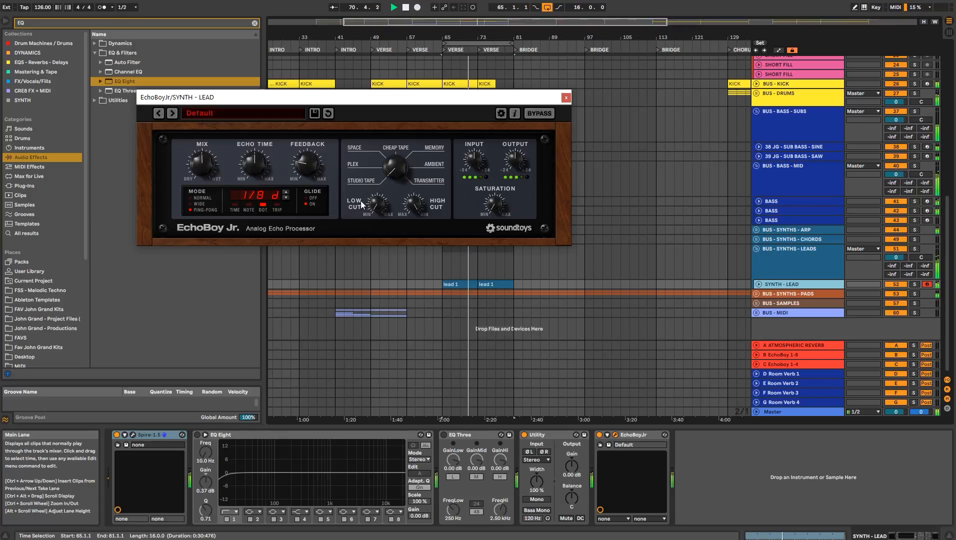
- Enable EQ Eight on the SYNTH - LEAD track, raise its low-cut frequency to 84.8 Hz and close the EchoBoyJr window
{"action": "left_click", "coordinate": [197, 435]}
{"action": "left_click_drag", "start_coordinate": [206, 453], "coordinate": [206, 427]}
{"action": "left_click", "coordinate": [566, 98]}
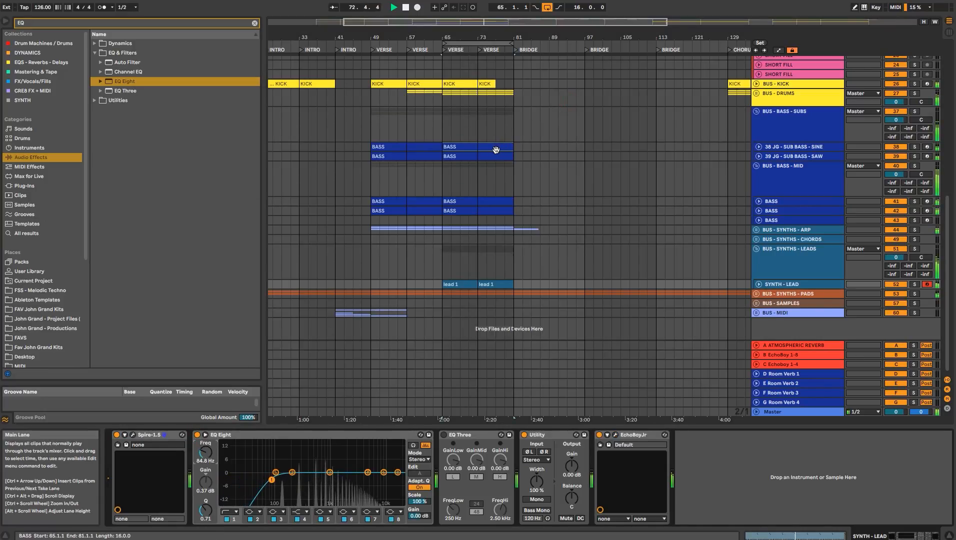
- Split the four sub and mid BASS clips at bar 73 and open their bar 73–81 halves together for note editing
{"action": "left_click", "coordinate": [477, 293]}
{"action": "key", "text": "ctrl+e"}
{"action": "left_click", "coordinate": [508, 146]}
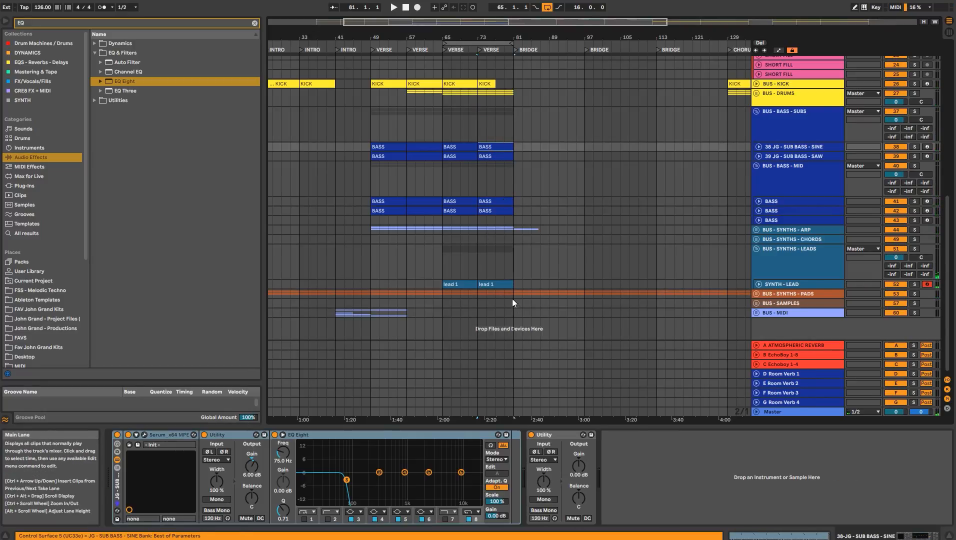
{"action": "left_click", "coordinate": [504, 209], "text": "shift"}
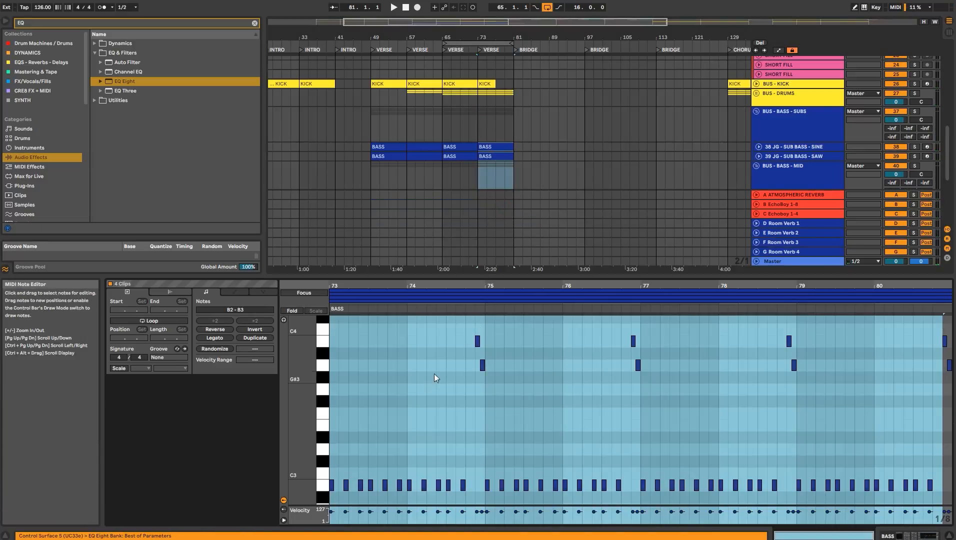
{"action": "left_click_drag", "start_coordinate": [414, 276], "coordinate": [423, 149]}
{"action": "left_click_drag", "start_coordinate": [295, 227], "coordinate": [283, 205]}
{"action": "left_click_drag", "start_coordinate": [425, 149], "coordinate": [430, 293]}
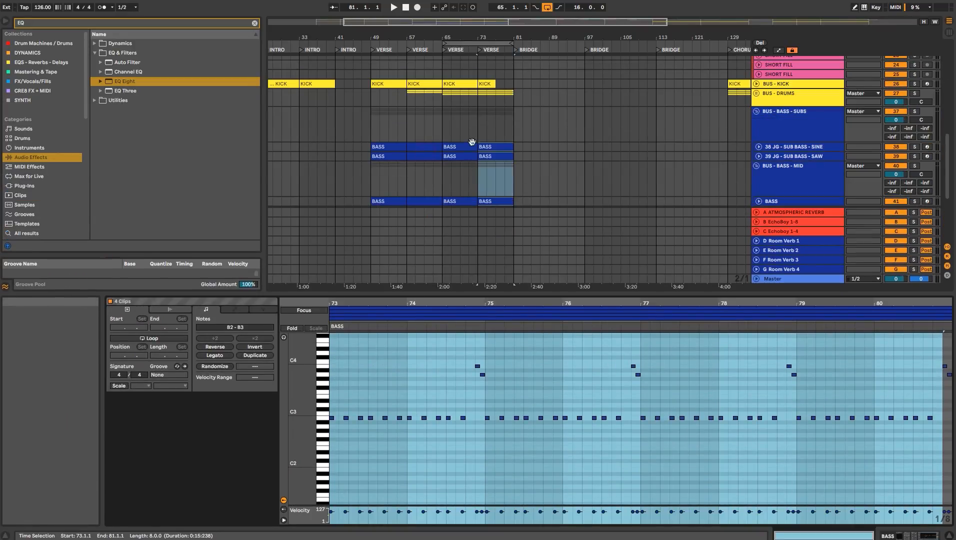
{"action": "left_click", "coordinate": [487, 148]}
{"action": "scroll", "coordinate": [515, 157], "scroll_direction": "down", "scroll_amount": 3}
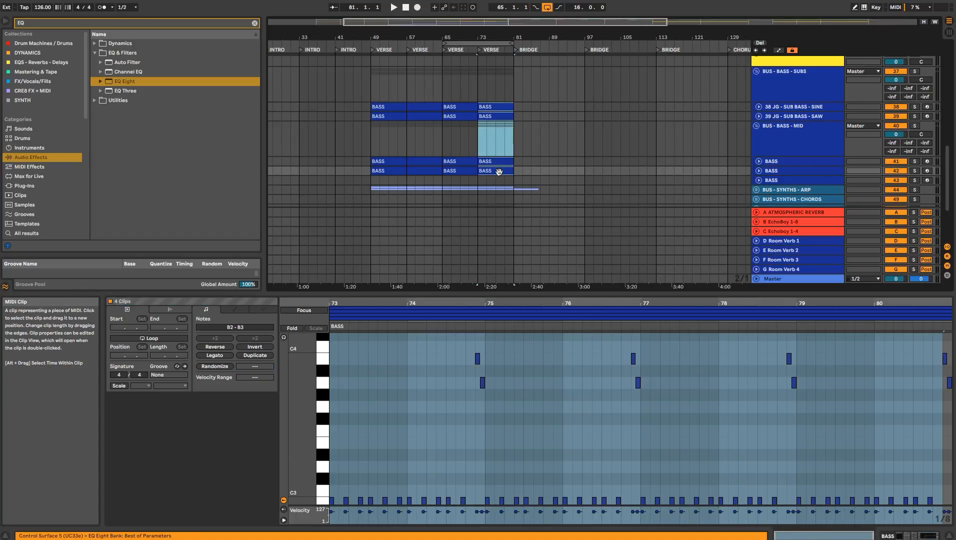
- Transpose the BASS notes between bars 73 and 75 down two semitones to A2–A3 and play from bar 73
{"action": "left_click", "coordinate": [396, 362]}
{"action": "scroll", "coordinate": [396, 362], "scroll_direction": "down", "scroll_amount": 3}
{"action": "scroll", "coordinate": [396, 362], "scroll_direction": "up", "scroll_amount": 2}
{"action": "left_click_drag", "start_coordinate": [315, 359], "coordinate": [312, 360]}
{"action": "left_click_drag", "start_coordinate": [478, 453], "coordinate": [311, 331]}
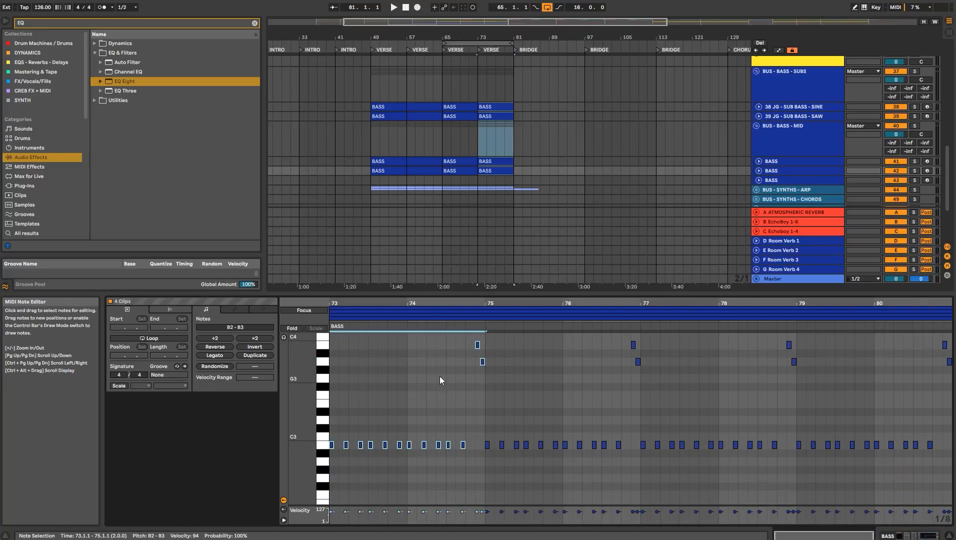
{"action": "key", "text": "Down"}
{"action": "key", "text": "Down"}
{"action": "key", "text": "space"}
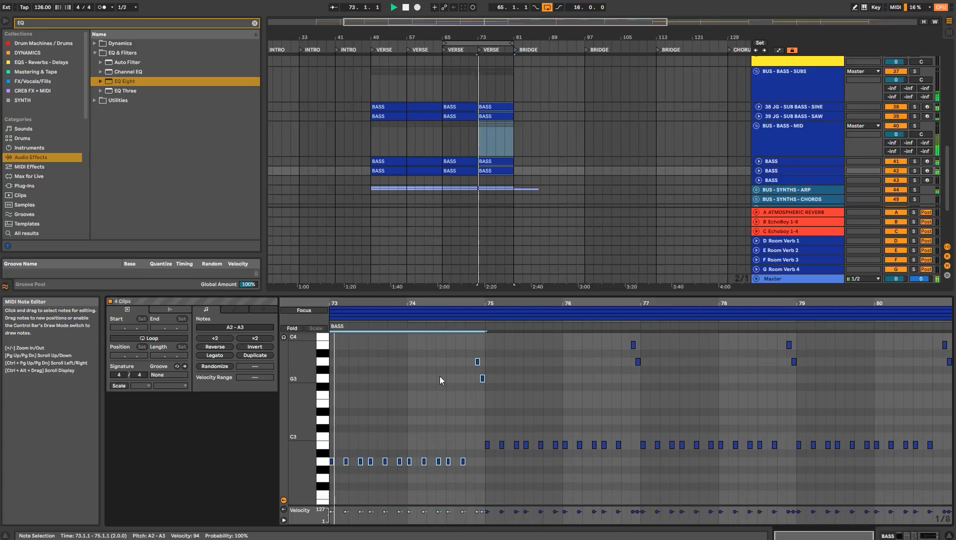
- Transpose the selected bass notes in bars 73–74 down two semitones to the G2–G3 range
{"action": "key", "text": "Down"}
{"action": "key", "text": "Down"}
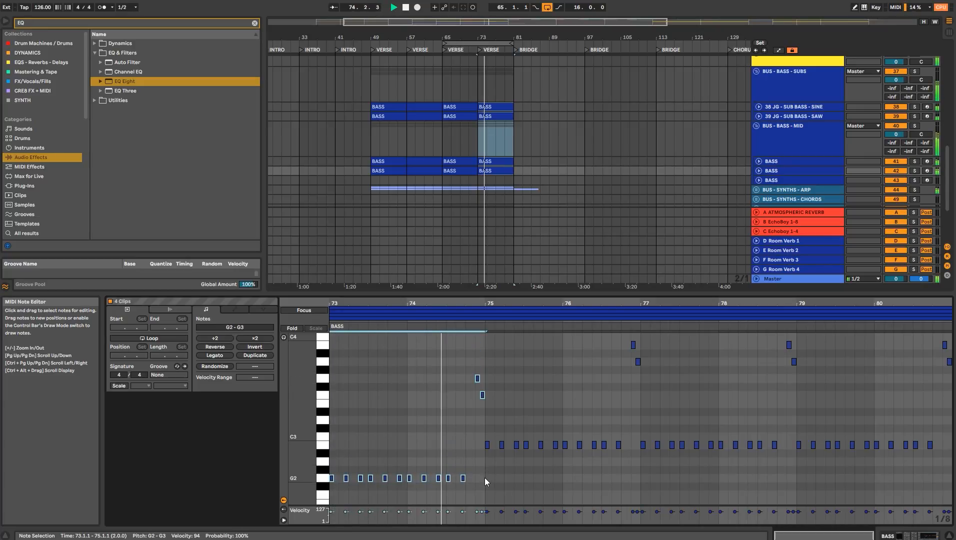
{"action": "key", "text": "space"}
{"action": "left_click", "coordinate": [477, 404]}
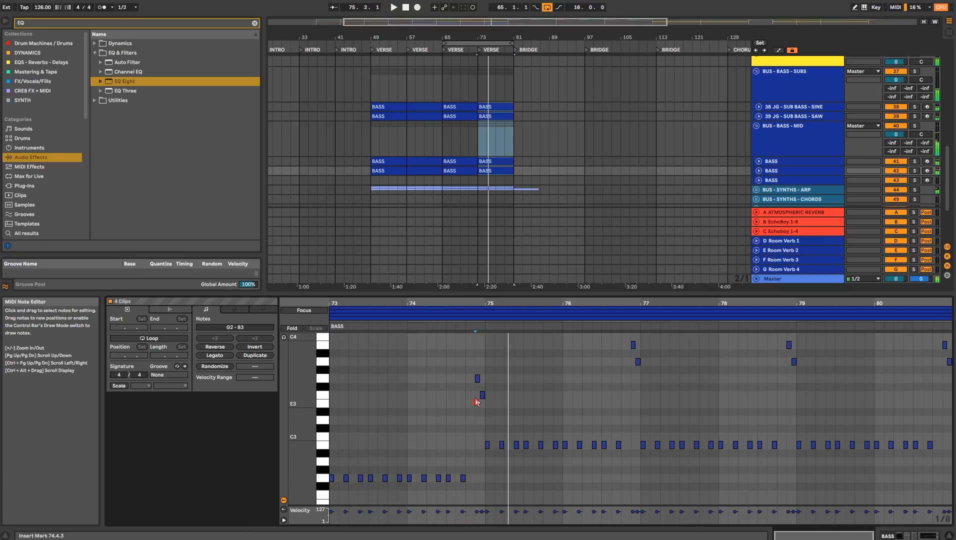
- Lower the last bass note just before bar 75 to D3 and play the change back
{"action": "left_click", "coordinate": [476, 378]}
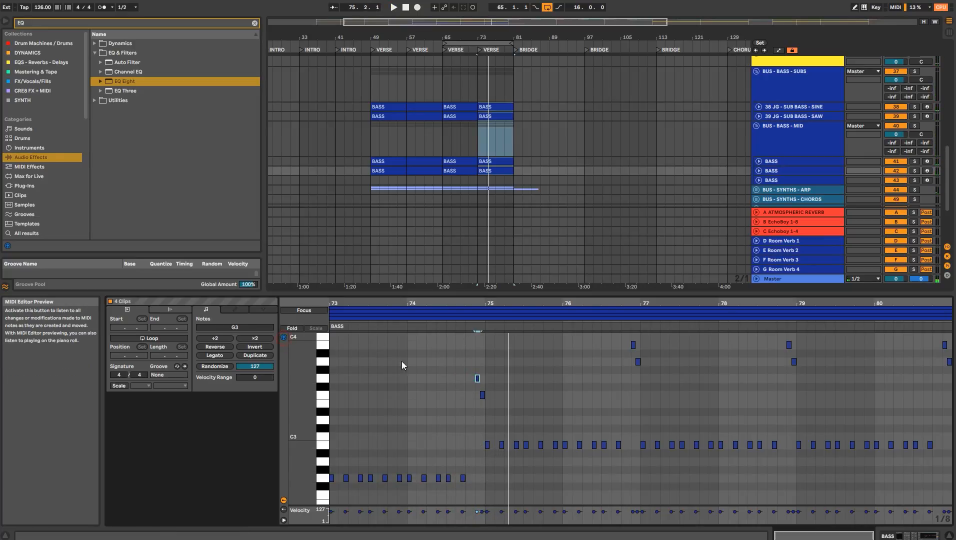
{"action": "left_click", "coordinate": [478, 381]}
{"action": "left_click", "coordinate": [477, 380]}
{"action": "left_click", "coordinate": [482, 396]}
{"action": "left_click_drag", "start_coordinate": [486, 412], "coordinate": [500, 396]}
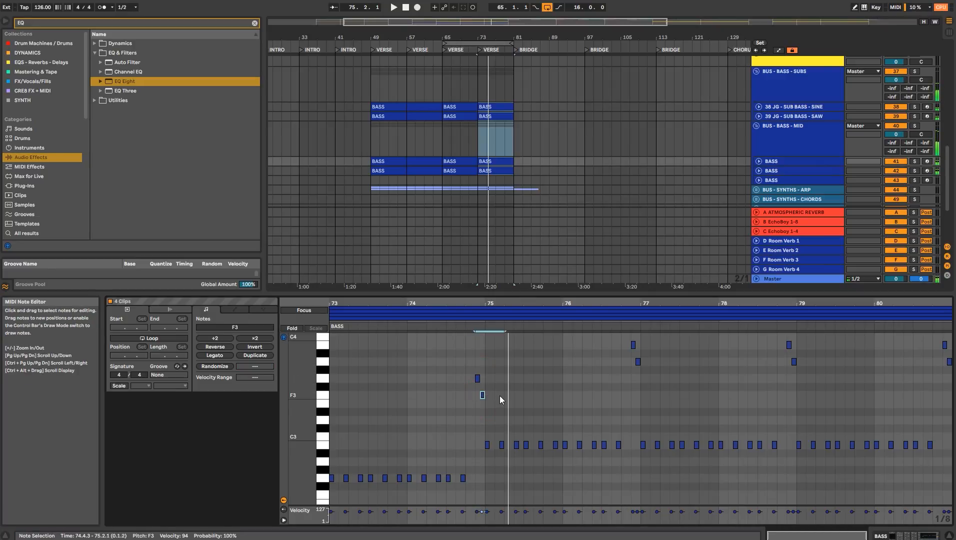
{"action": "key", "text": "Down"}
{"action": "key", "text": "Down"}
{"action": "key", "text": "space"}
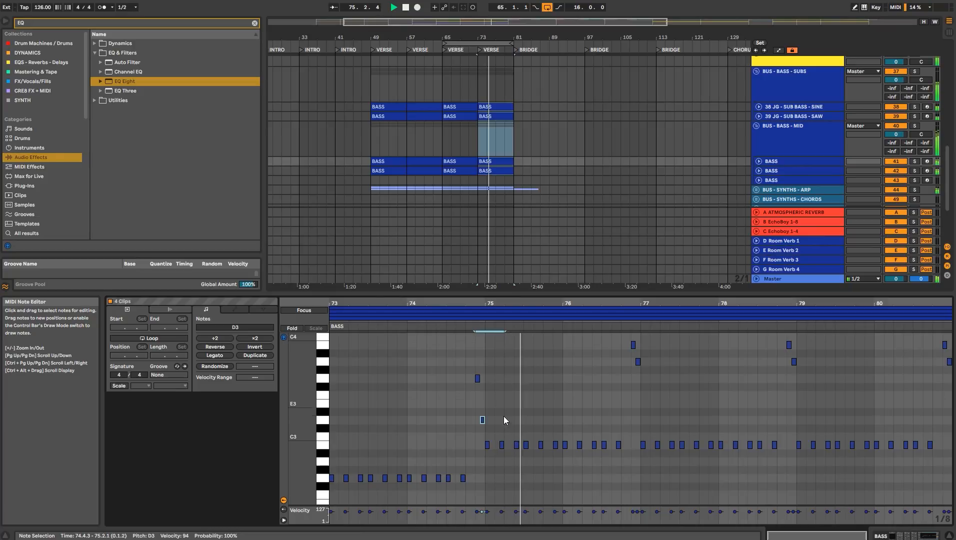
- Lower the repeated bass notes in bars 75–76 to A2 and audition them
{"action": "left_click_drag", "start_coordinate": [485, 440], "coordinate": [633, 449]}
{"action": "key", "text": "Down"}
{"action": "key", "text": "Down"}
{"action": "key", "text": "space"}
{"action": "left_click_drag", "start_coordinate": [486, 29], "coordinate": [499, 70]}
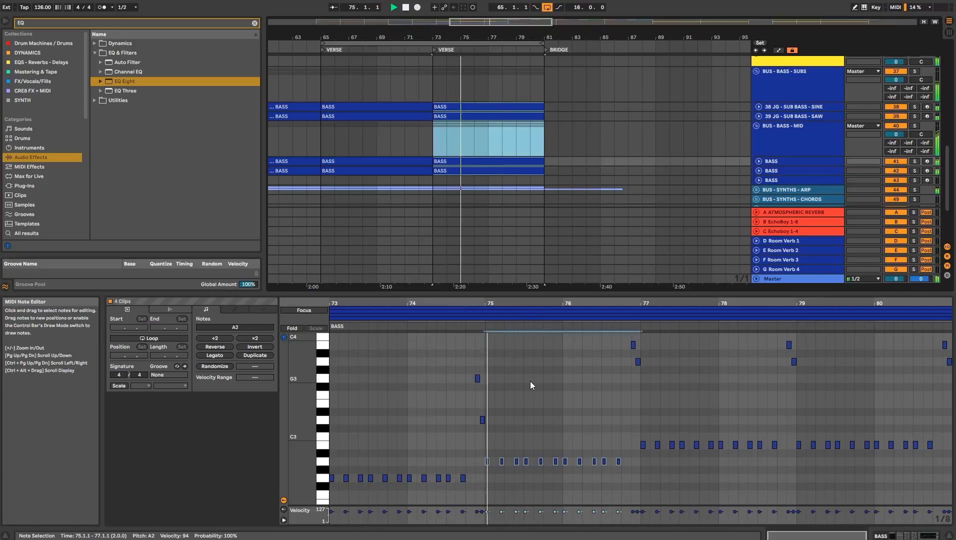
{"action": "left_click", "coordinate": [591, 392]}
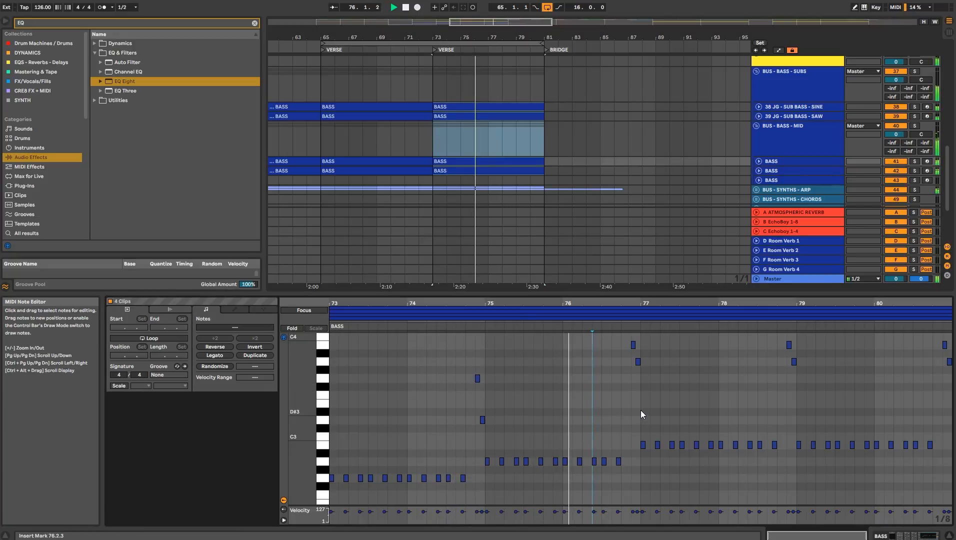
- Transpose all bass notes in bars 79–80 down to the D2–D3 range
{"action": "left_click_drag", "start_coordinate": [798, 338], "coordinate": [950, 470]}
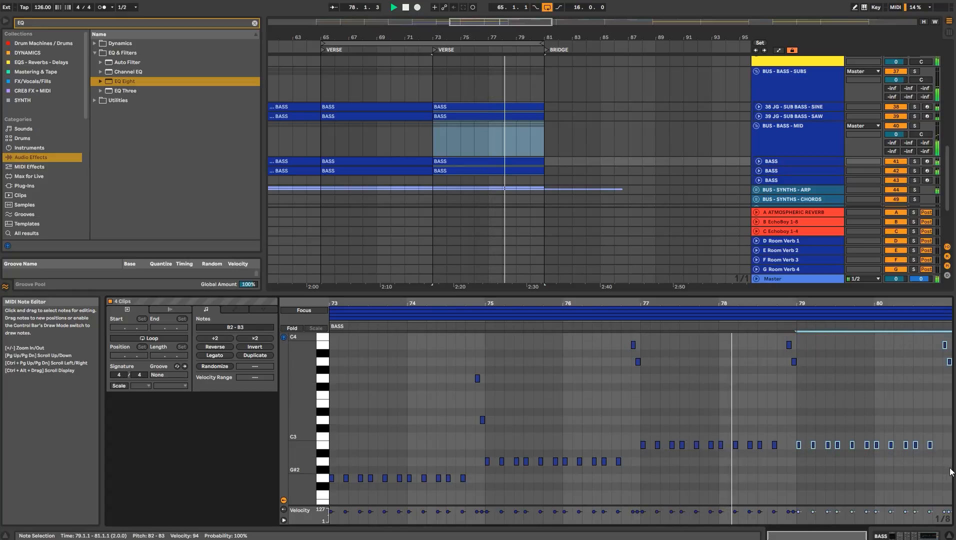
{"action": "key", "text": "Down"}
{"action": "key", "text": "Down"}
{"action": "key", "text": "Down"}
{"action": "key", "text": "Down"}
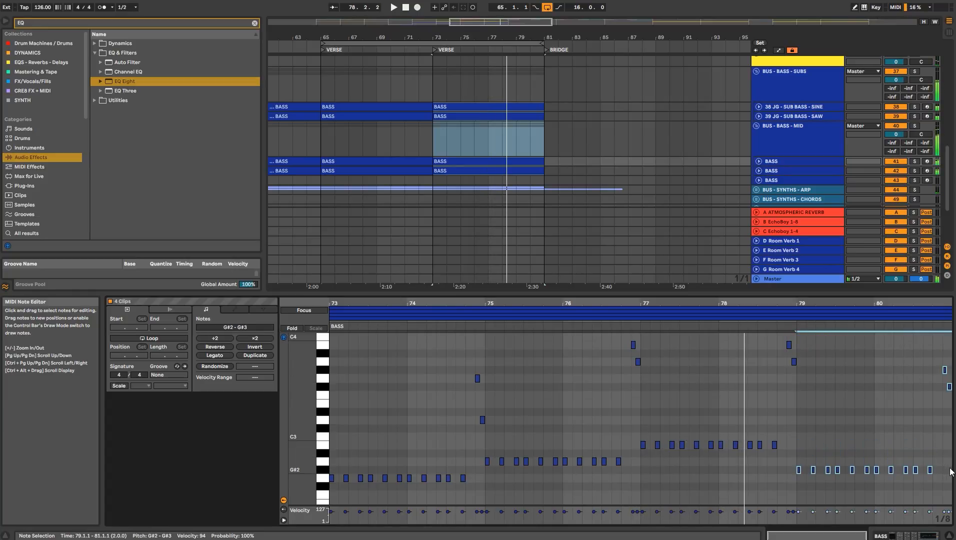
{"action": "key", "text": "Down"}
{"action": "key", "text": "Down"}
{"action": "key", "text": "Down"}
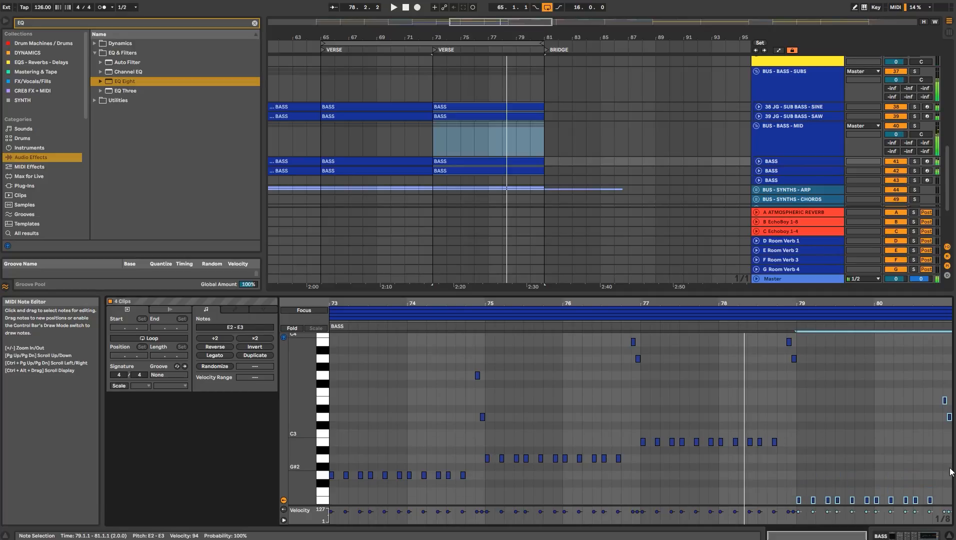
{"action": "key", "text": "Down"}
{"action": "key", "text": "Down"}
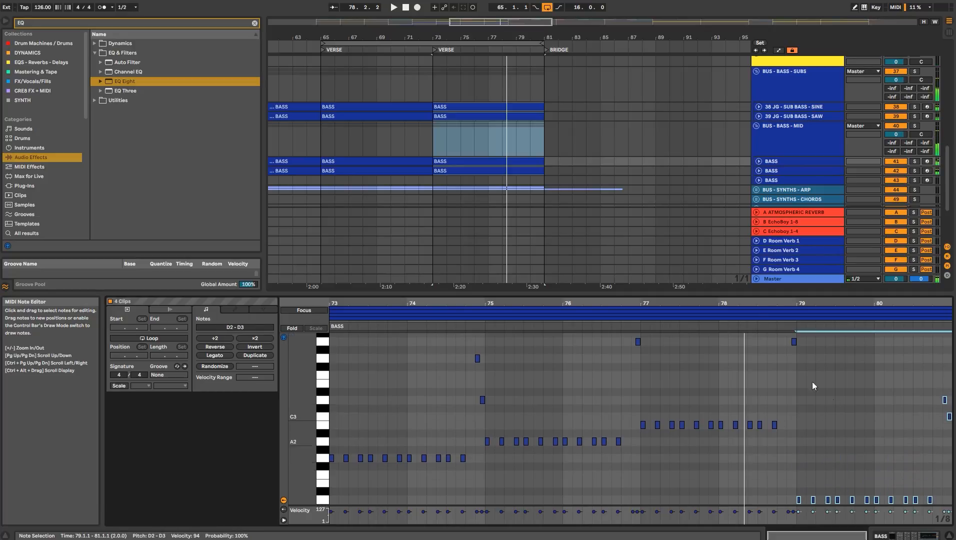
- Play back the end of the pattern and raise the bar 79–80 bass notes to the F#2–F#3 range
{"action": "left_click", "coordinate": [748, 325]}
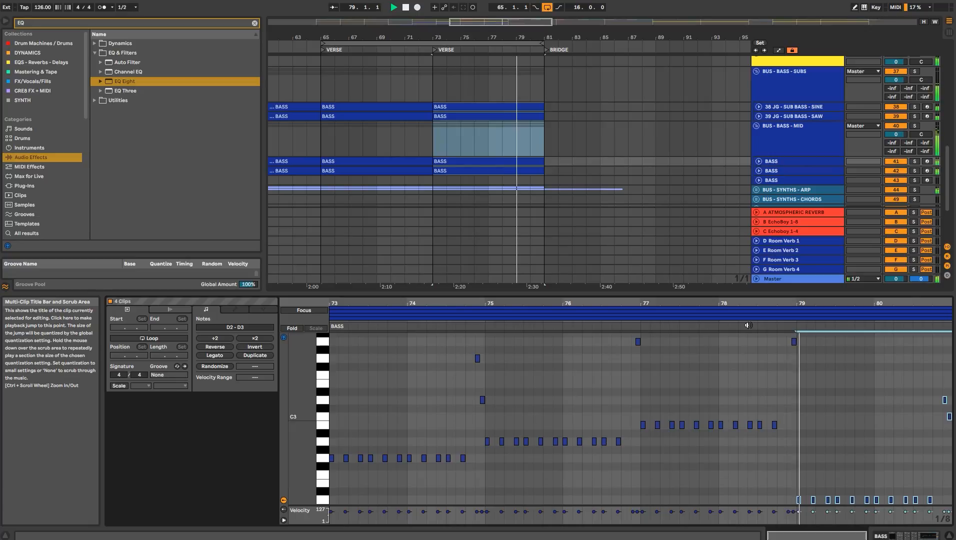
{"action": "key", "text": "Up"}
{"action": "key", "text": "Up"}
{"action": "key", "text": "Up"}
{"action": "key", "text": "Up"}
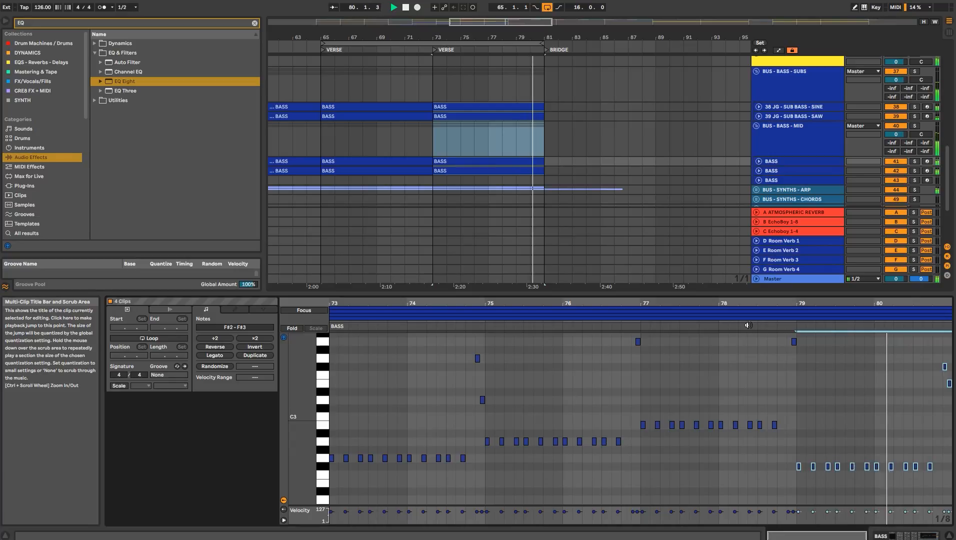
- Hide the note editor, stop playback and collapse the BUS - BASS - SUBS and BUS - BASS - MID groups
{"action": "key", "text": "ctrl+alt+l"}
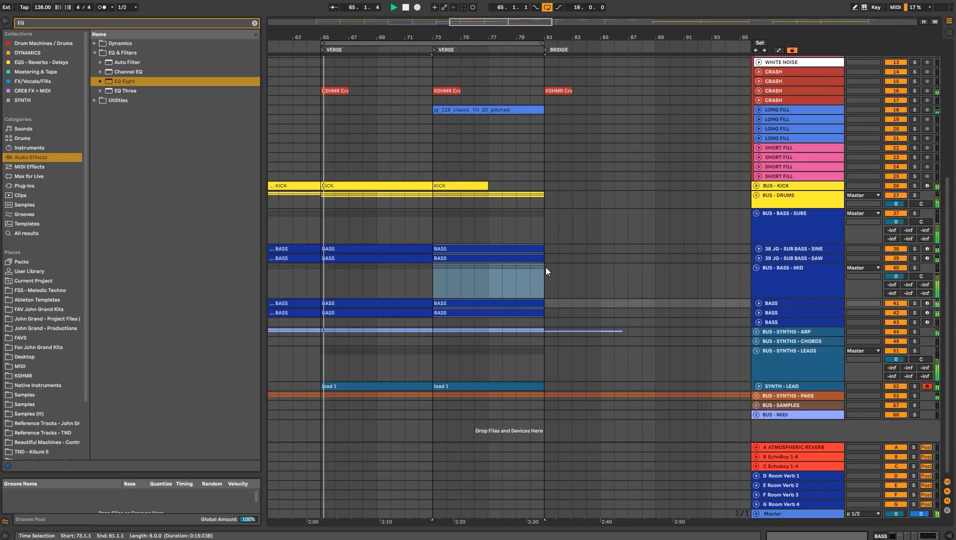
{"action": "key", "text": "space"}
{"action": "left_click_drag", "start_coordinate": [526, 37], "coordinate": [471, 40]}
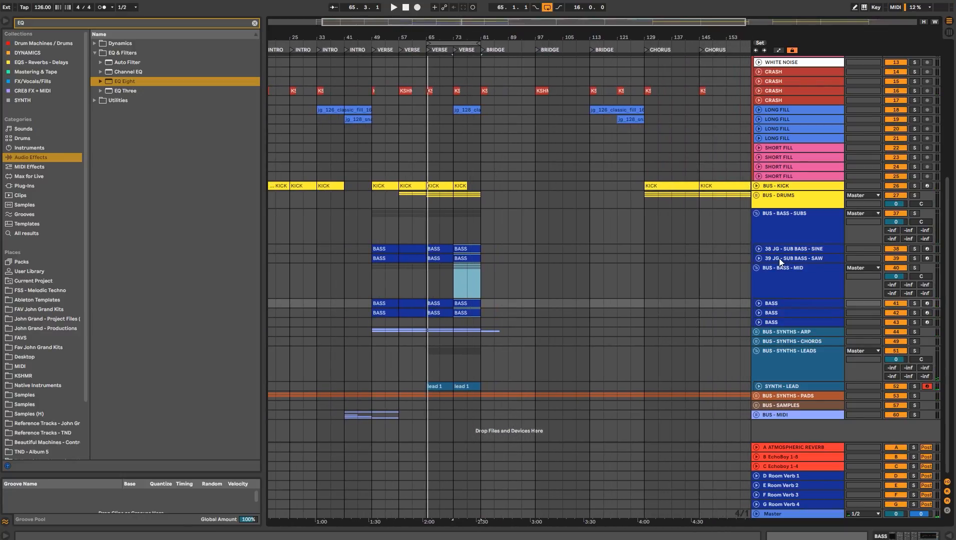
{"action": "left_click", "coordinate": [764, 216]}
{"action": "left_click", "coordinate": [756, 213]}
{"action": "left_click", "coordinate": [756, 223]}
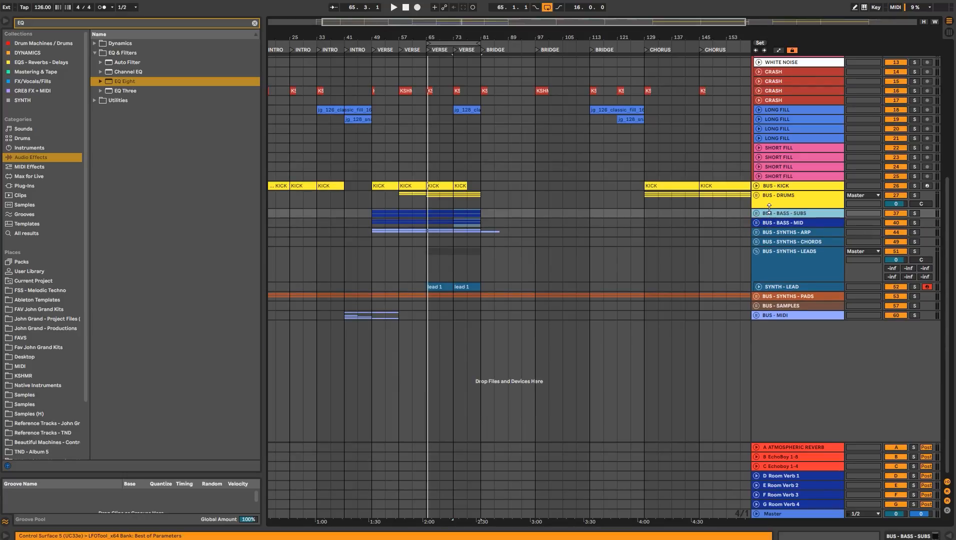
- Insert a MIDI track below BUS - BASS - MID and group it under the name BUS - BASS - BREAKDOWN
{"action": "right_click", "coordinate": [770, 223]}
{"action": "left_click", "coordinate": [823, 293]}
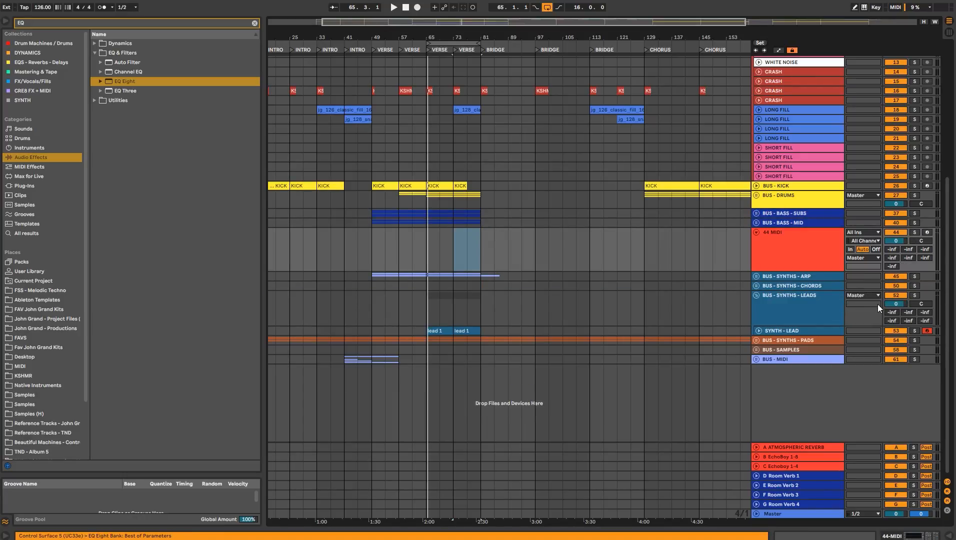
{"action": "key", "text": "ctrl+g"}
{"action": "key", "text": "ctrl+r"}
{"action": "type", "text": "BUS - "}
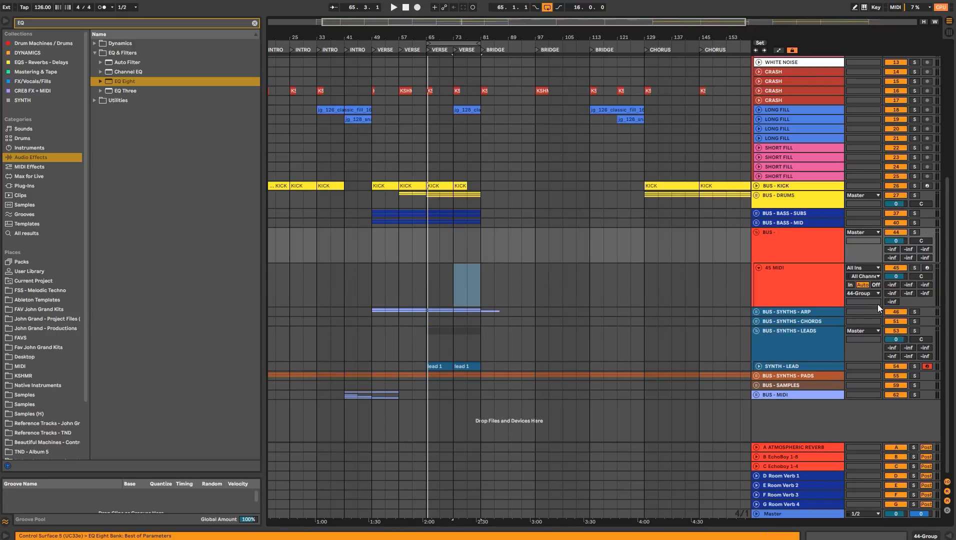
{"action": "type", "text": "BASS - BREAKDOWN"}
{"action": "key", "text": "Return"}
- Color the BUS - BASS - BREAKDOWN group dark blue and assign that color to its grouped tracks
{"action": "left_click_drag", "start_coordinate": [662, 38], "coordinate": [561, 30]}
{"action": "right_click", "coordinate": [788, 245]}
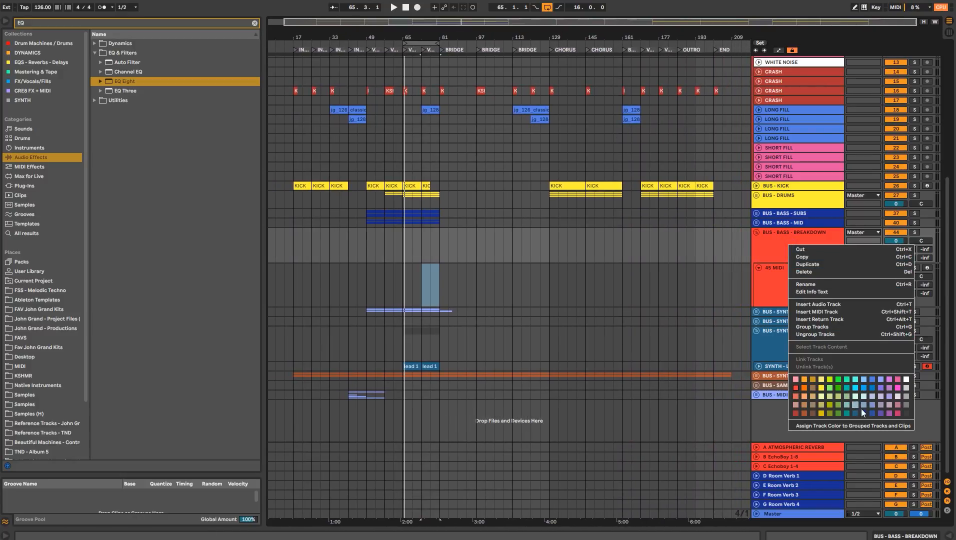
{"action": "left_click", "coordinate": [862, 412]}
{"action": "right_click", "coordinate": [802, 252]}
{"action": "left_click", "coordinate": [858, 428]}
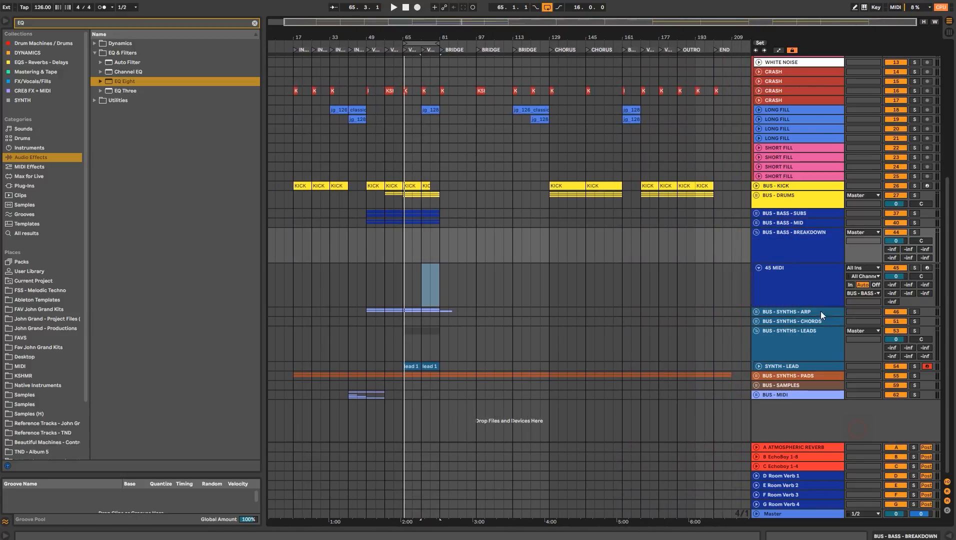
{"action": "left_click", "coordinate": [790, 271]}
{"action": "left_click", "coordinate": [759, 268]}
{"action": "left_click", "coordinate": [404, 213]}
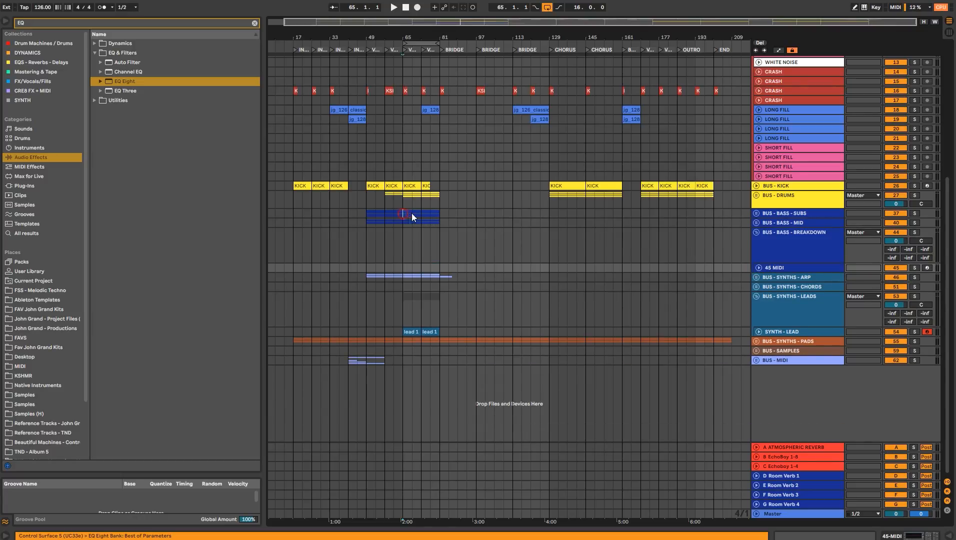
{"action": "left_click_drag", "start_coordinate": [438, 214], "coordinate": [458, 241]}
{"action": "left_click", "coordinate": [756, 223]}
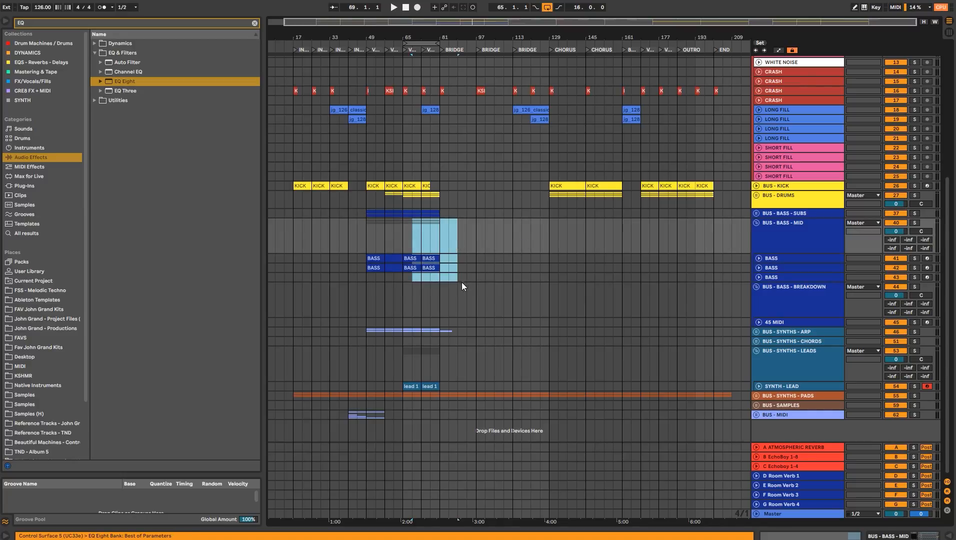
{"action": "left_click", "coordinate": [443, 284]}
{"action": "left_click", "coordinate": [768, 322]}
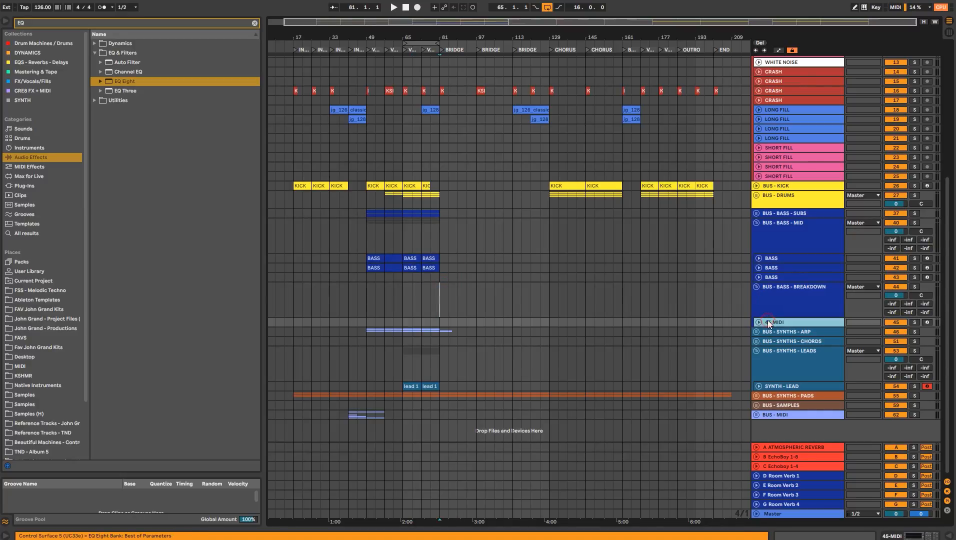
{"action": "left_click", "coordinate": [758, 323]}
- Select all tracks and collapse them so that only the main buses remain listed
{"action": "left_click", "coordinate": [783, 237]}
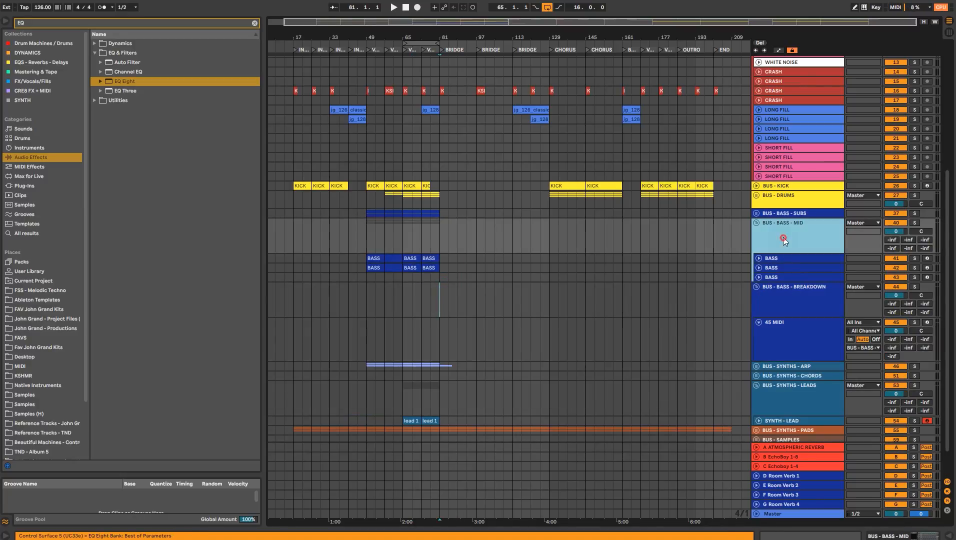
{"action": "key", "text": "ctrl+a"}
{"action": "key", "text": "u"}
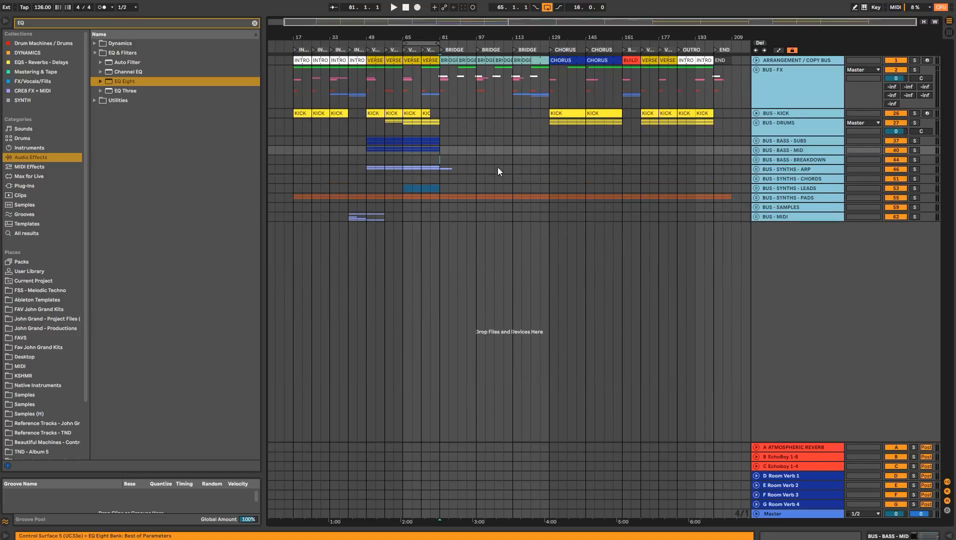
- Expand the BUS - BASS - BREAKDOWN group and select the MIDI track inside it
{"action": "left_click", "coordinate": [777, 132]}
{"action": "left_click", "coordinate": [802, 158]}
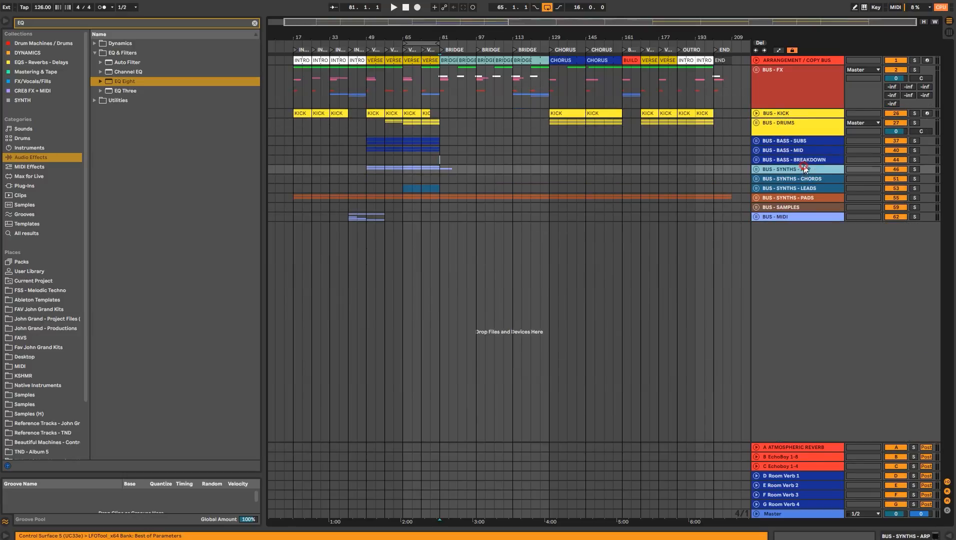
{"action": "left_click", "coordinate": [796, 160]}
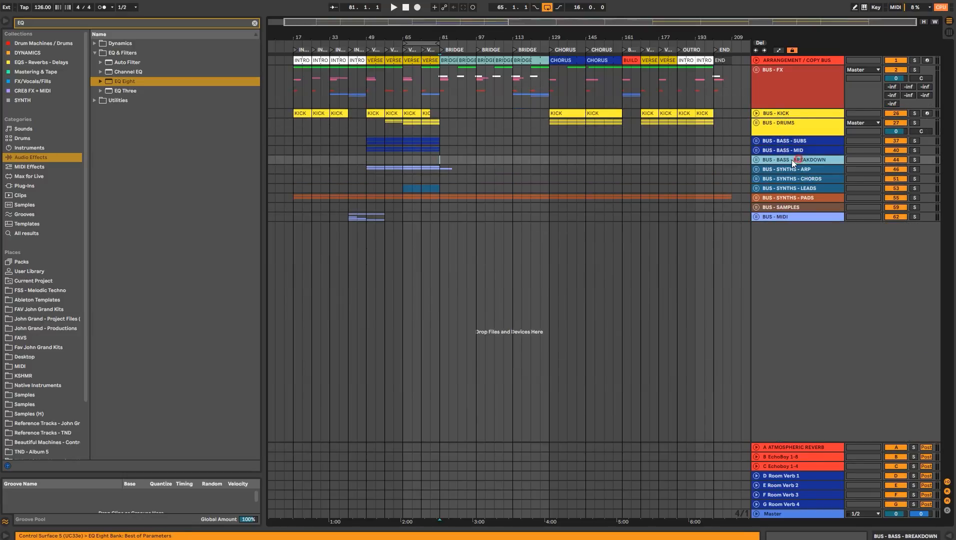
{"action": "left_click", "coordinate": [755, 161]}
{"action": "left_click", "coordinate": [767, 199]}
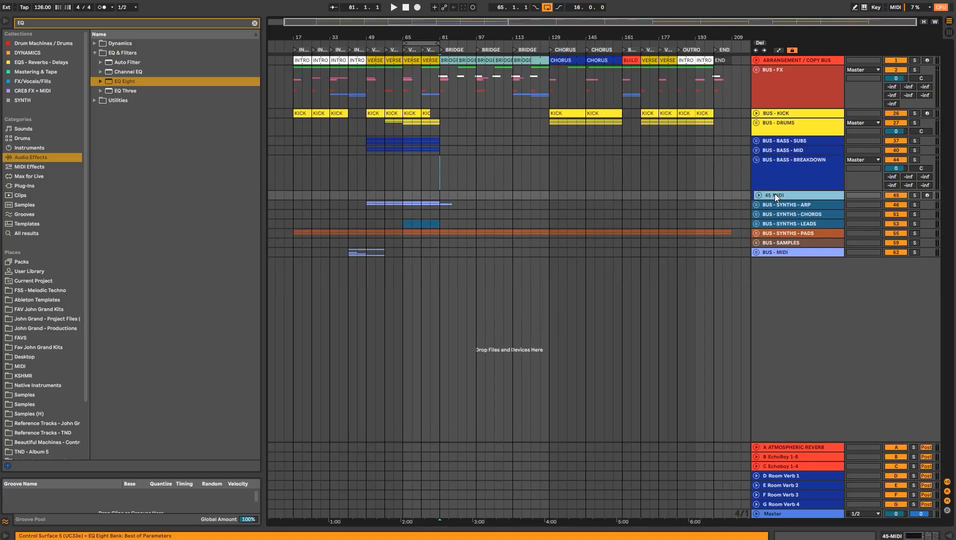
- Search the plug-ins for SERUM and load Serum_x64 onto the MIDI track in the BUS - BASS - BREAKDOWN group
{"action": "left_click", "coordinate": [254, 23]}
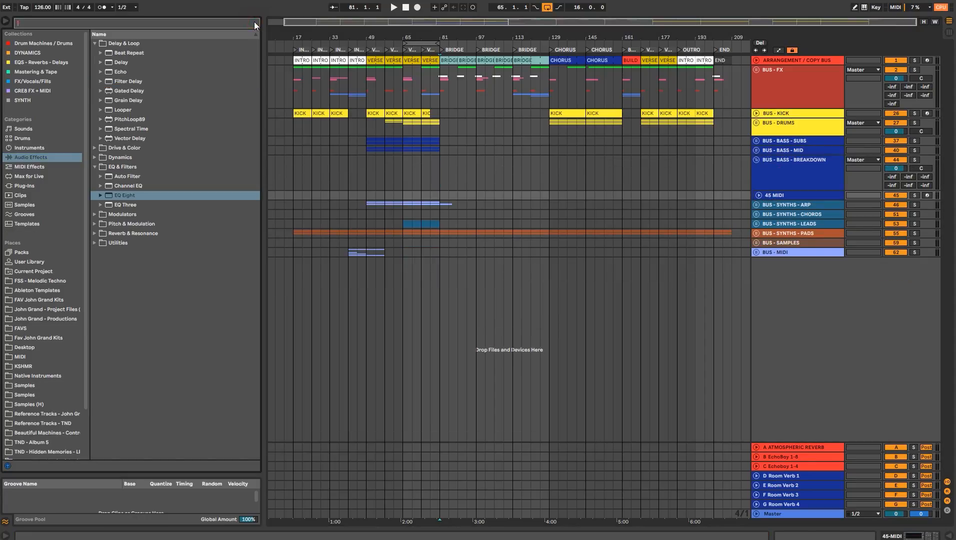
{"action": "left_click", "coordinate": [55, 185]}
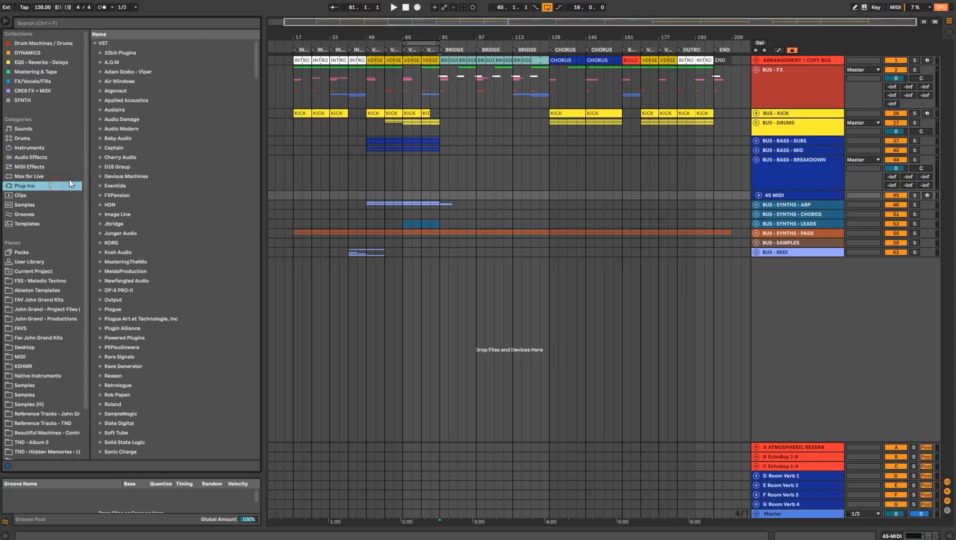
{"action": "left_click", "coordinate": [205, 24]}
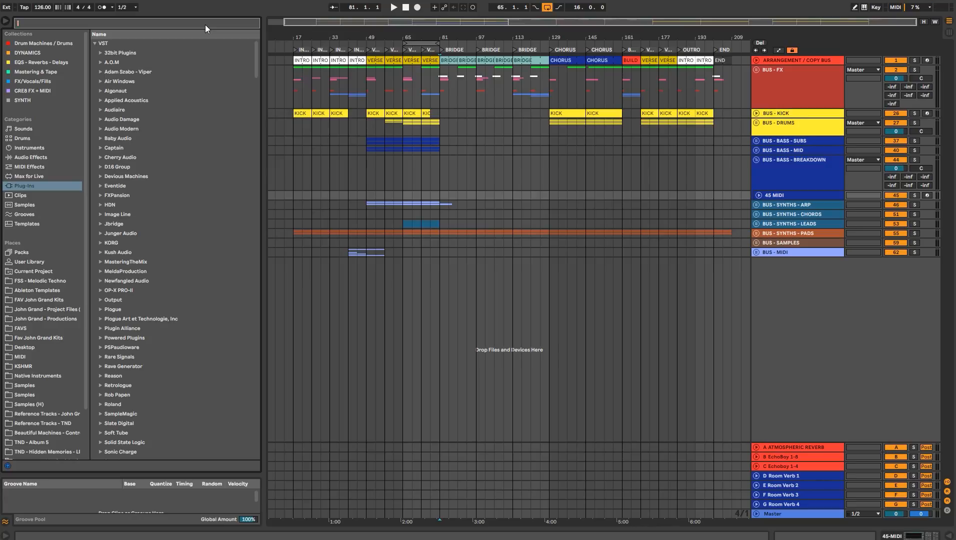
{"action": "left_click", "coordinate": [458, 198]}
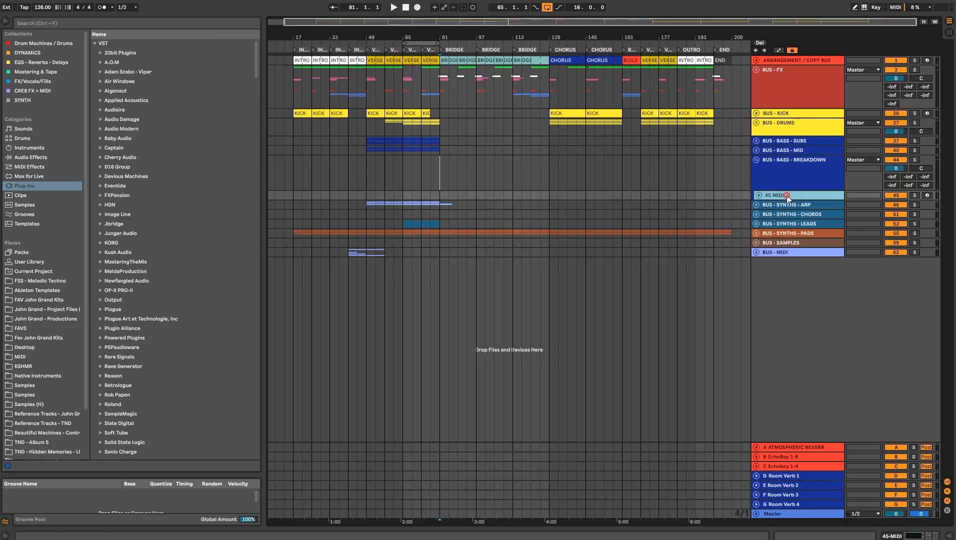
{"action": "left_click", "coordinate": [137, 26]}
{"action": "type", "text": "SERUM"}
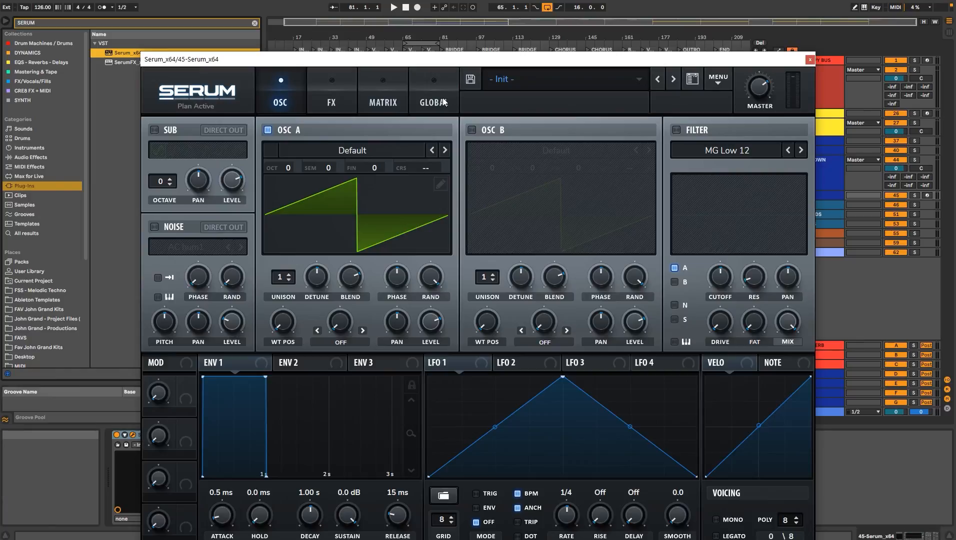
- Reposition the Serum window and set its interface zoom to 125%
{"action": "left_click_drag", "start_coordinate": [492, 64], "coordinate": [477, 0]}
{"action": "left_click", "coordinate": [187, 21]}
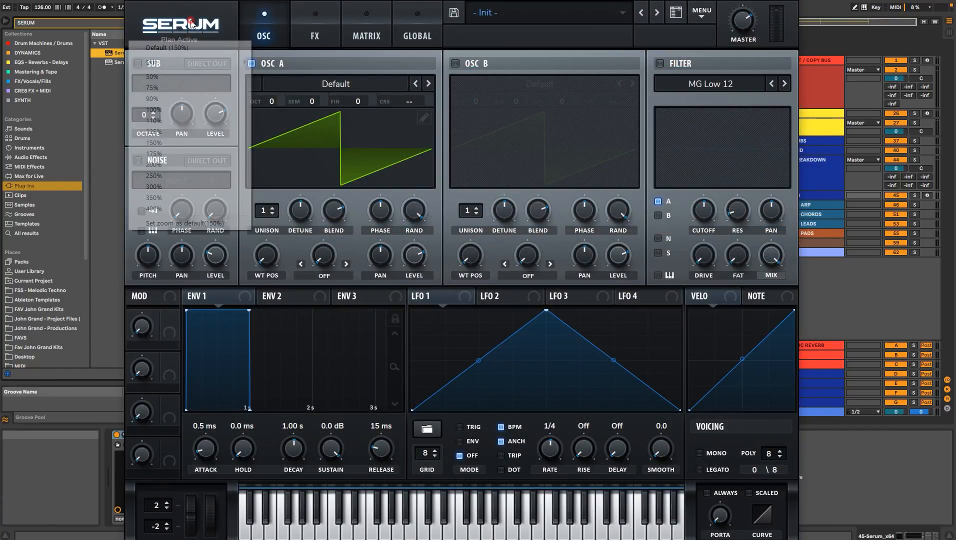
{"action": "left_click", "coordinate": [167, 131]}
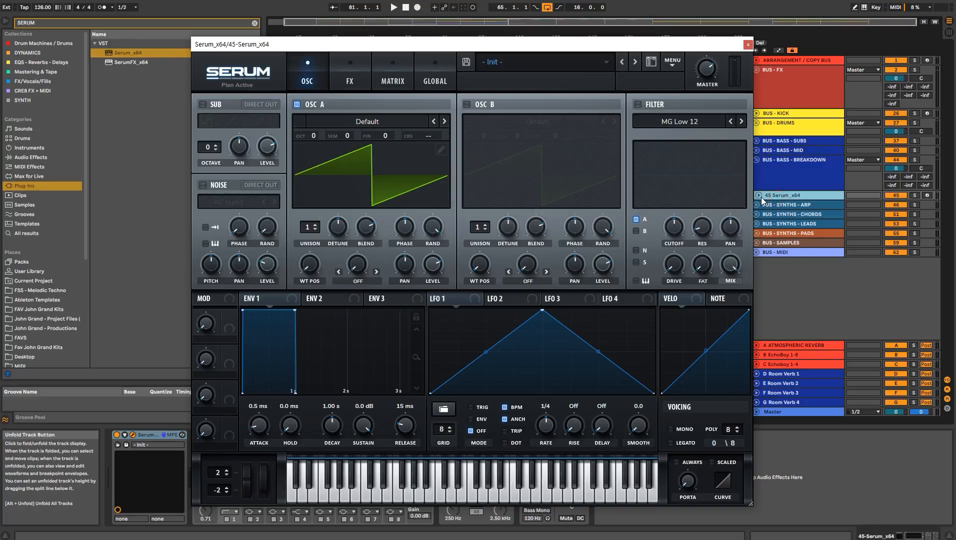
- Load the FSS_SMTP_Bass_Moogular preset from the FSS - Serum Melodic Techno Presets folder in Serum
{"action": "left_click", "coordinate": [520, 61]}
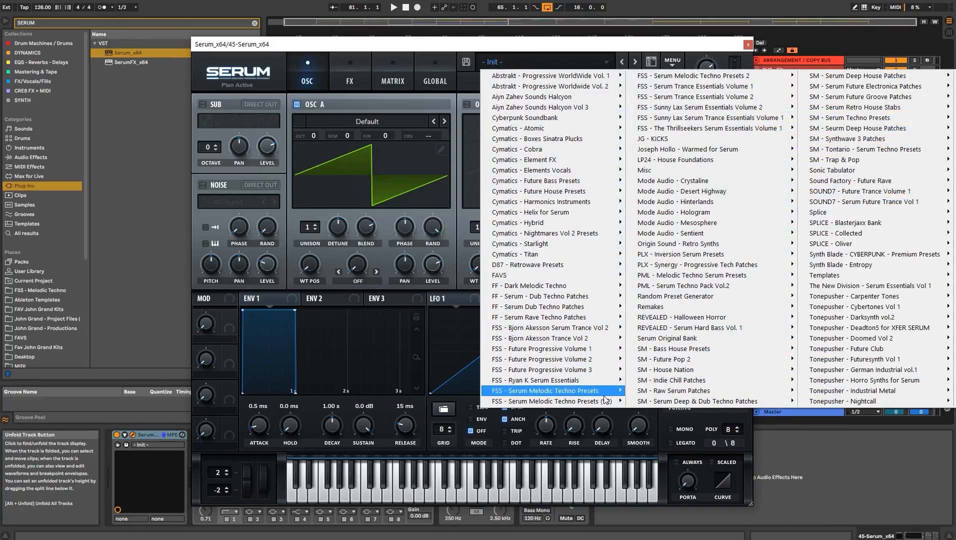
{"action": "mouse_move", "coordinate": [603, 392]}
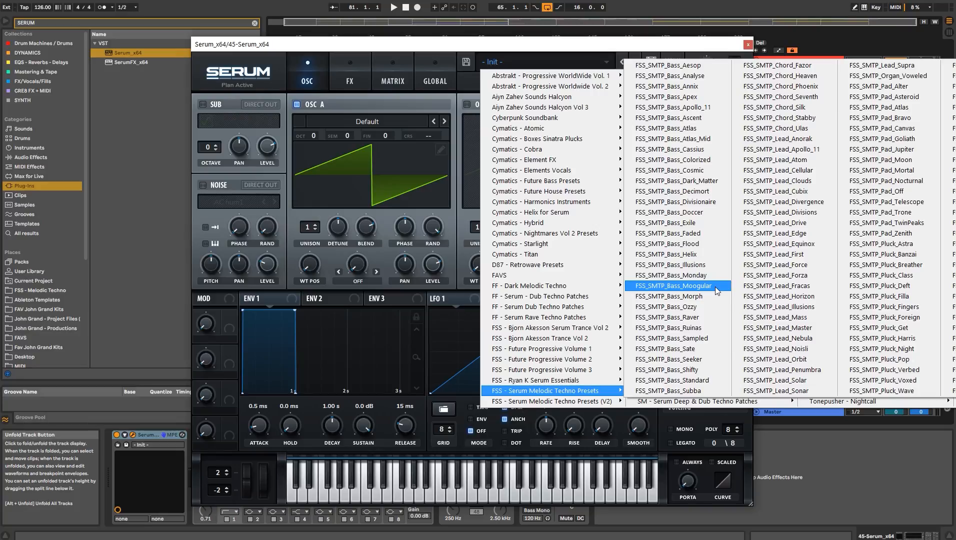
{"action": "left_click", "coordinate": [673, 286]}
- Arm the Serum track for live playing, unfold it and lower its volume to -4.3 dB
{"action": "left_click", "coordinate": [926, 195]}
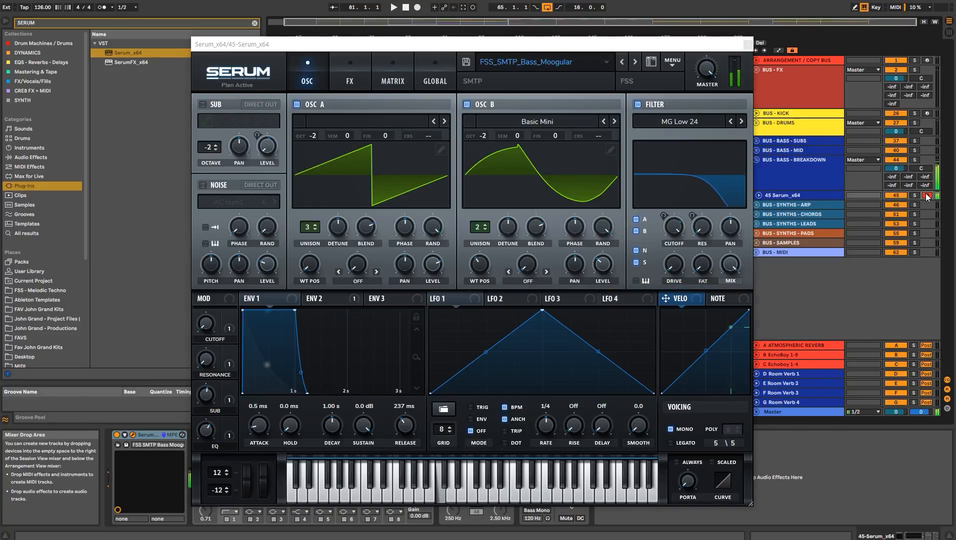
{"action": "left_click", "coordinate": [759, 196]}
{"action": "left_click_drag", "start_coordinate": [897, 201], "coordinate": [896, 210]}
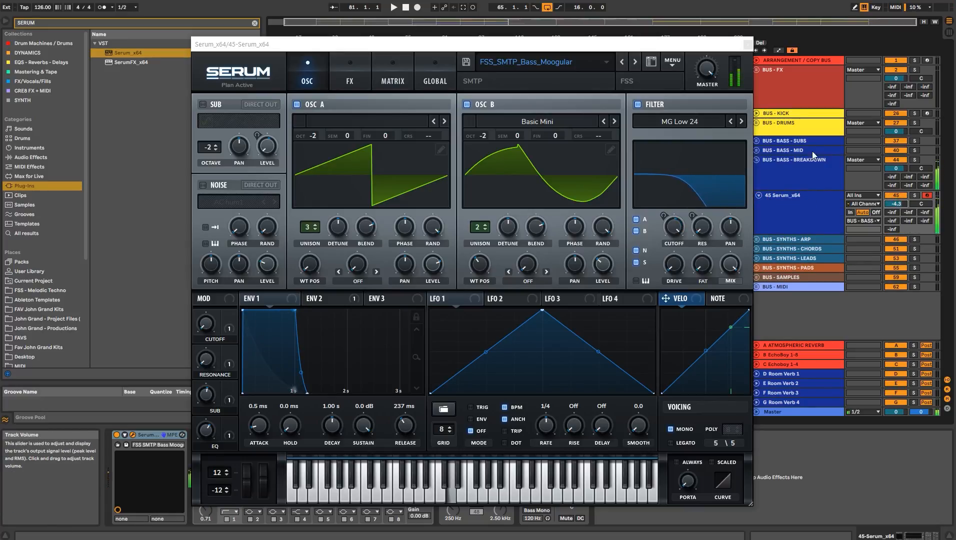
- Reset Serum to its initial preset and set OSC A's octave to -3
{"action": "left_click", "coordinate": [673, 62]}
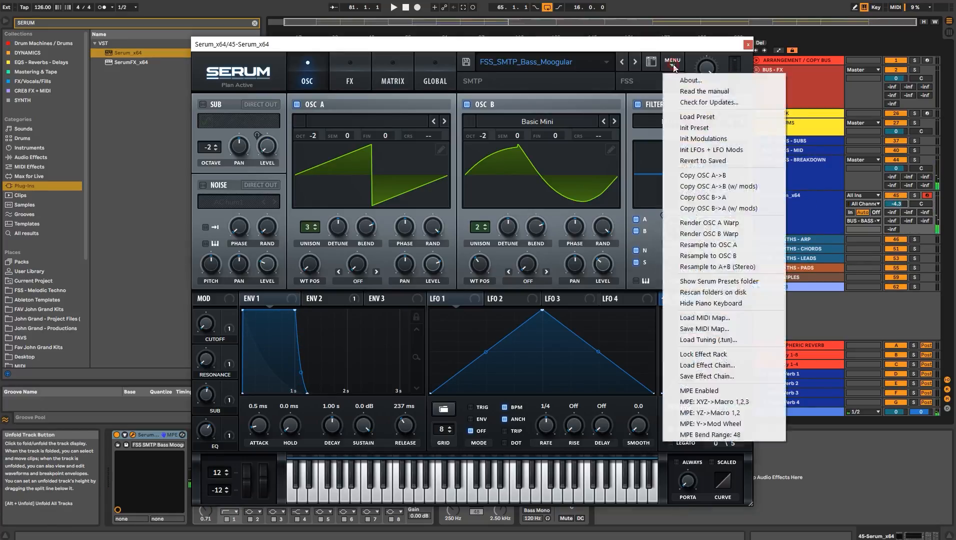
{"action": "left_click", "coordinate": [693, 125]}
{"action": "left_click_drag", "start_coordinate": [315, 136], "coordinate": [317, 197]}
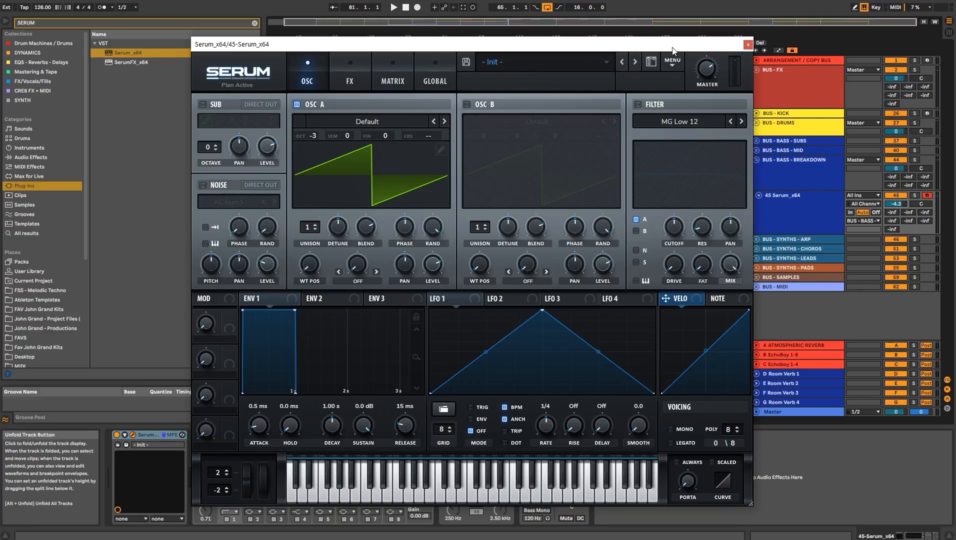
- Enable Serum's filter and adjust its cutoff by ear
{"action": "left_click", "coordinate": [638, 104]}
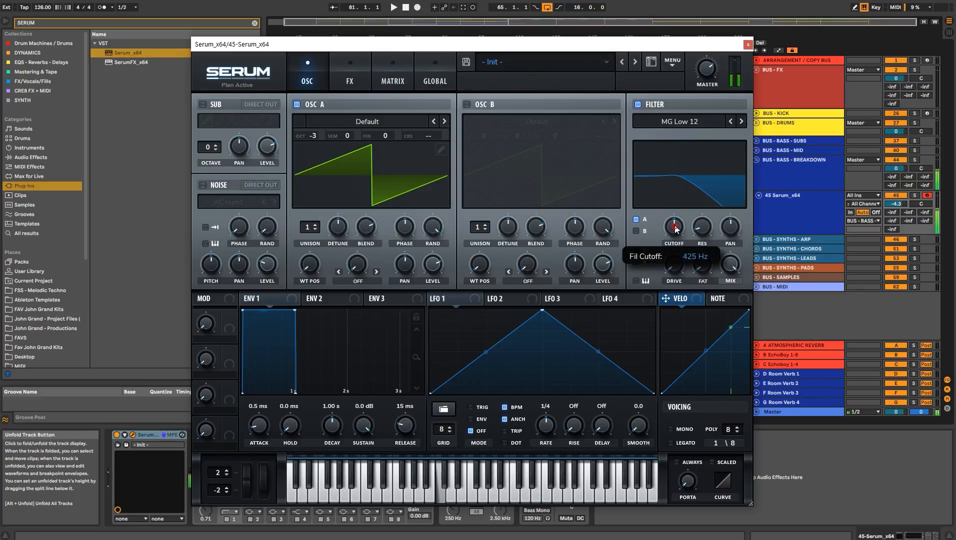
{"action": "left_click_drag", "start_coordinate": [675, 226], "coordinate": [652, 200]}
- Enable OSC B, route it through the filter and tune it to octave -2 with a fine value of 14
{"action": "left_click", "coordinate": [468, 105]}
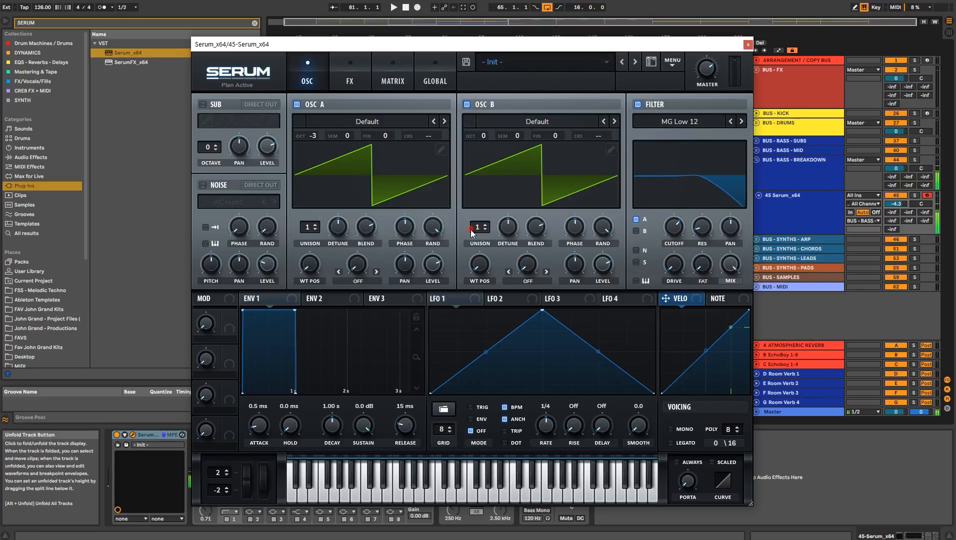
{"action": "left_click", "coordinate": [637, 231]}
{"action": "left_click_drag", "start_coordinate": [487, 137], "coordinate": [486, 150]}
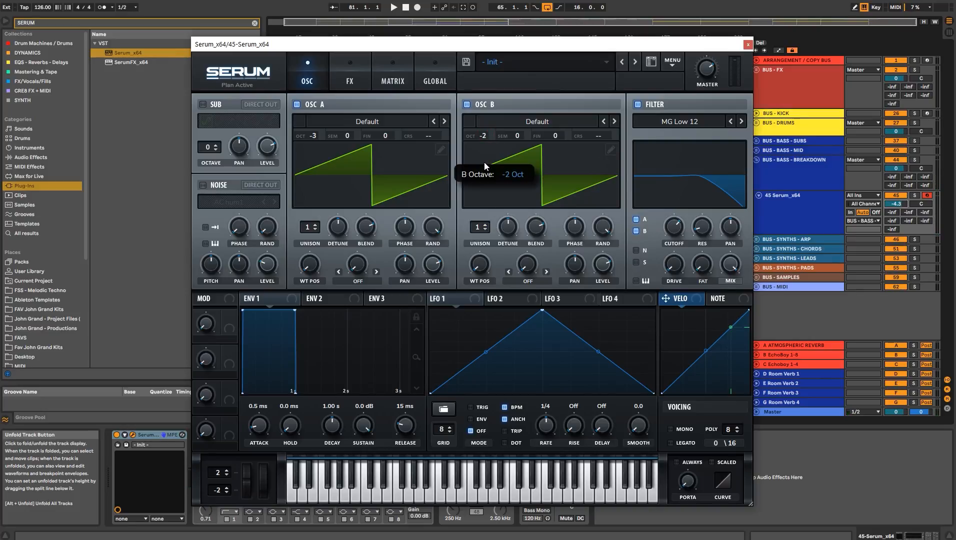
{"action": "left_click_drag", "start_coordinate": [558, 138], "coordinate": [558, 131]}
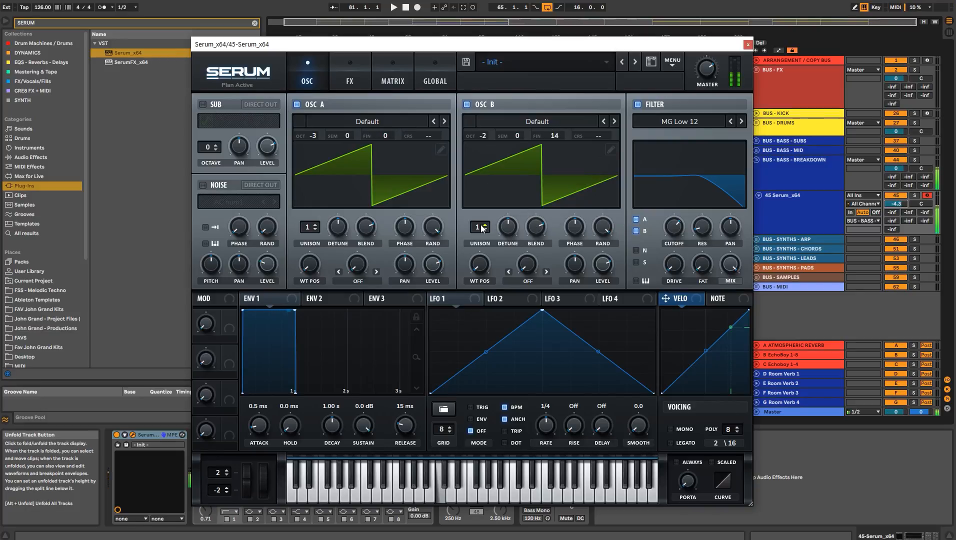
- Readjust the filter cutoff and change the filter type to MG Low 24
{"action": "mouse_move", "coordinate": [678, 225]}
{"action": "left_mouse_down"}
{"action": "mouse_move", "coordinate": [679, 212]}
{"action": "mouse_move", "coordinate": [673, 224]}
{"action": "left_mouse_up"}
{"action": "left_click", "coordinate": [743, 122]}
{"action": "left_click", "coordinate": [742, 122]}
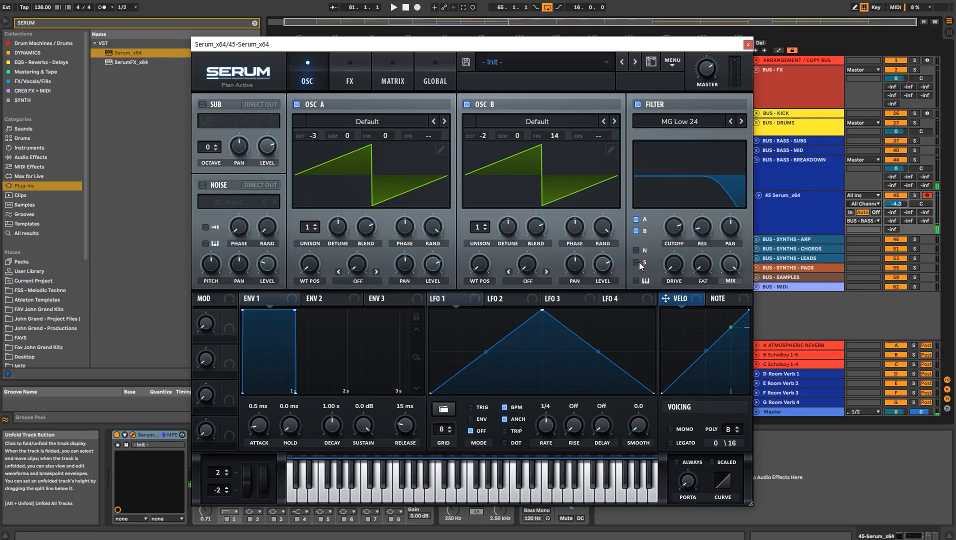
- Enable the sub oscillator with a sawtooth wave at a reduced level through the filter, and set OSC A's fine tuning to -7
{"action": "left_click", "coordinate": [204, 106]}
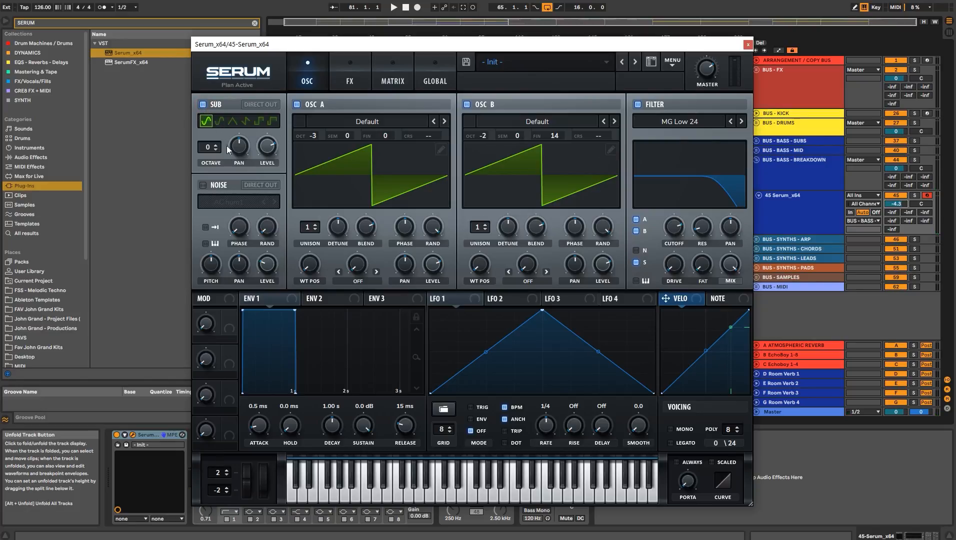
{"action": "left_click", "coordinate": [245, 121]}
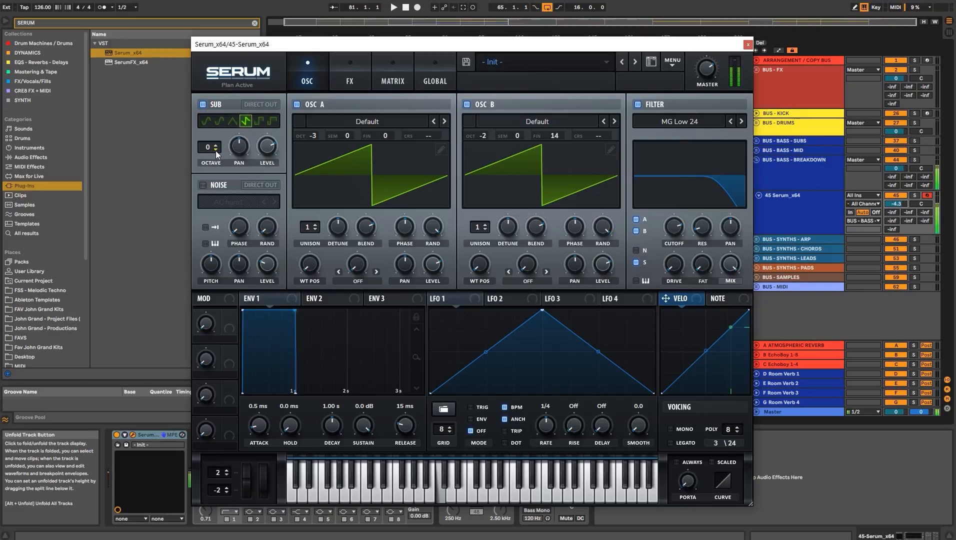
{"action": "mouse_move", "coordinate": [259, 160]}
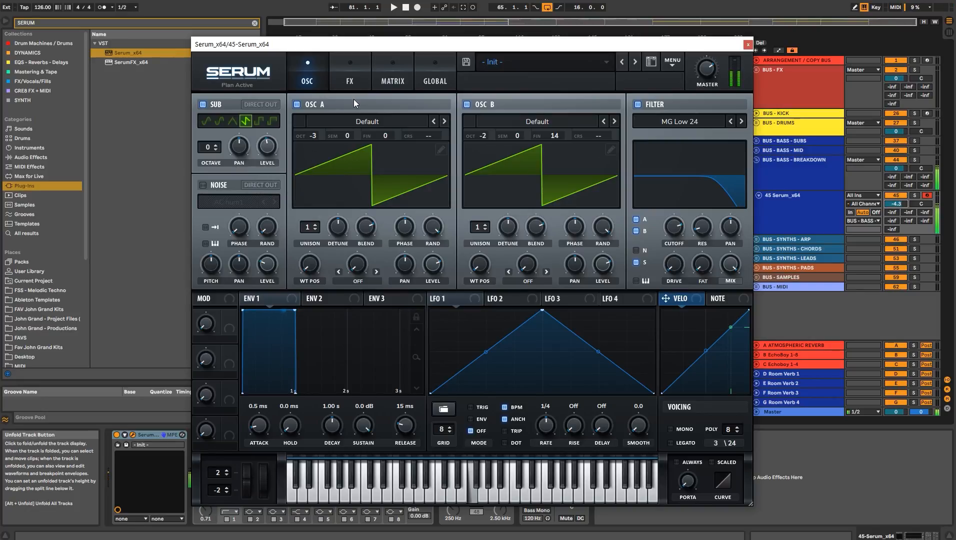
{"action": "left_click_drag", "start_coordinate": [384, 135], "coordinate": [385, 139]}
- Enable the Chorus effect in Serum and load its Retro Chorus setting
{"action": "left_click", "coordinate": [349, 79]}
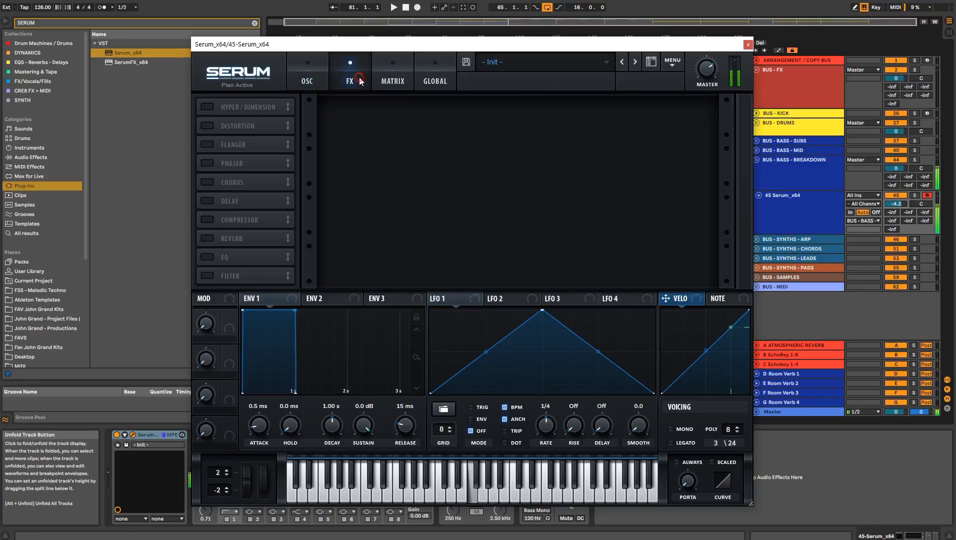
{"action": "left_click", "coordinate": [208, 181]}
{"action": "left_click", "coordinate": [351, 116]}
{"action": "left_click", "coordinate": [363, 130]}
{"action": "left_click", "coordinate": [351, 117]}
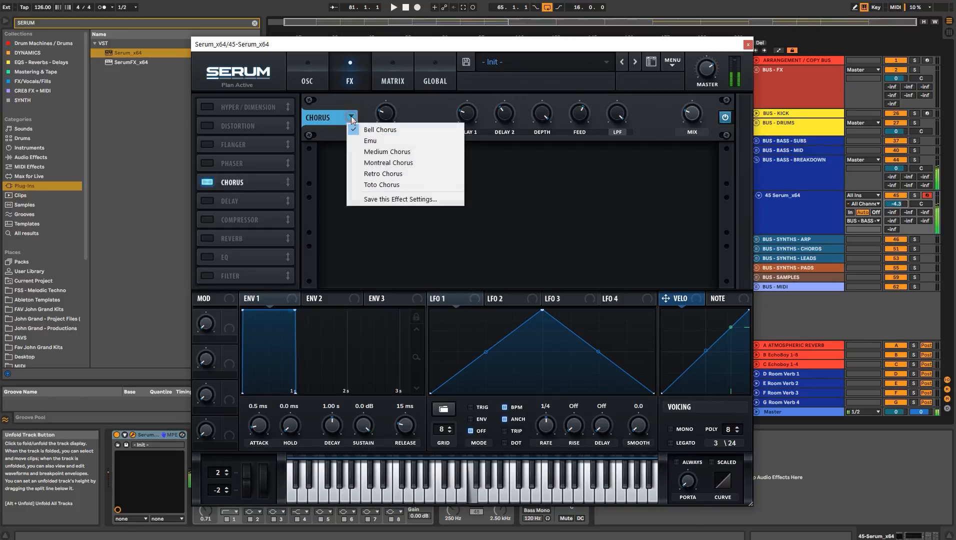
{"action": "left_click", "coordinate": [390, 175]}
- Audition the bass with the arrangement, close the Serum window and play the last verse section leading into the bridge
{"action": "key", "text": "space"}
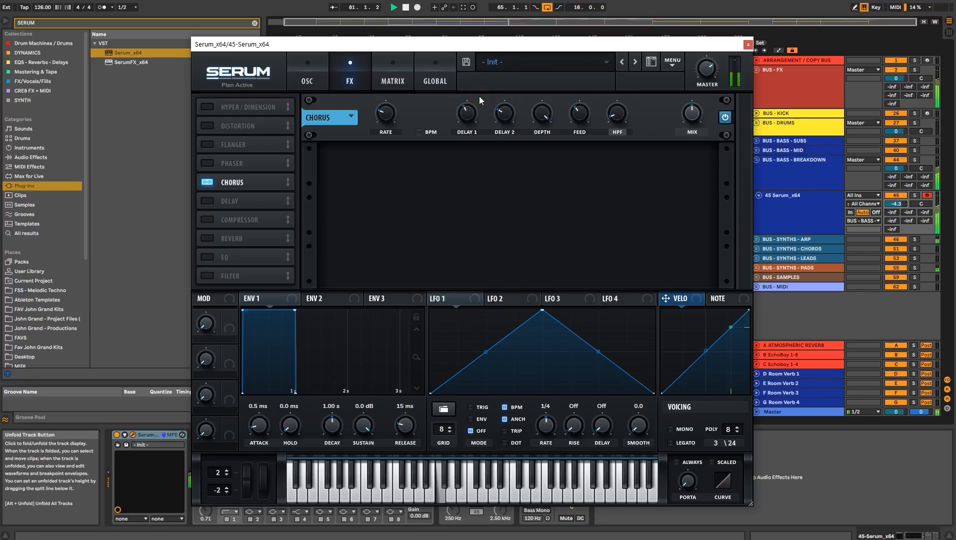
{"action": "key", "text": "space"}
{"action": "left_click", "coordinate": [747, 44]}
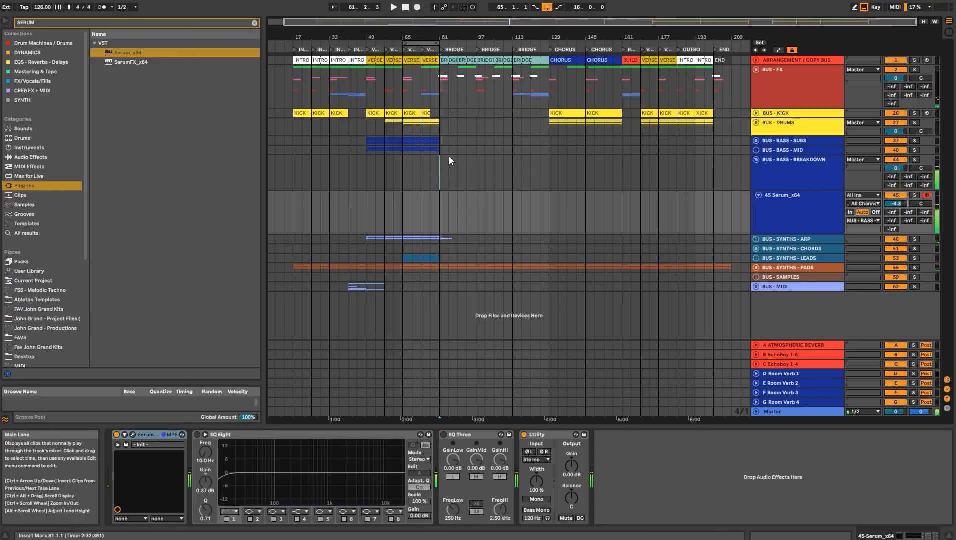
{"action": "left_click", "coordinate": [423, 142]}
{"action": "key", "text": "space"}
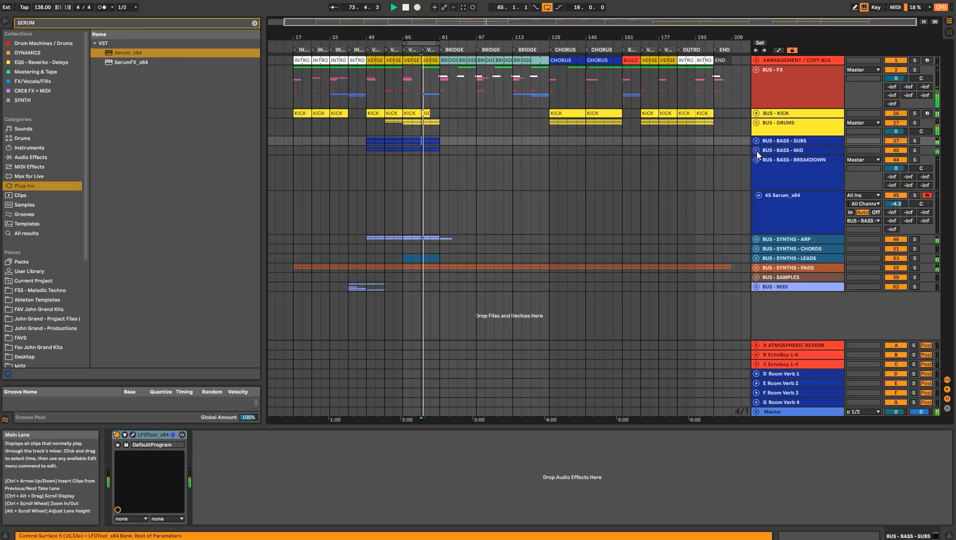
- Insert an empty MIDI clip on the Serum track across the bridge, from bar 81 to bar 129
{"action": "left_click", "coordinate": [446, 200]}
{"action": "left_click_drag", "start_coordinate": [440, 200], "coordinate": [553, 203]}
{"action": "key", "text": "ctrl+shift+m"}
{"action": "key", "text": "space"}
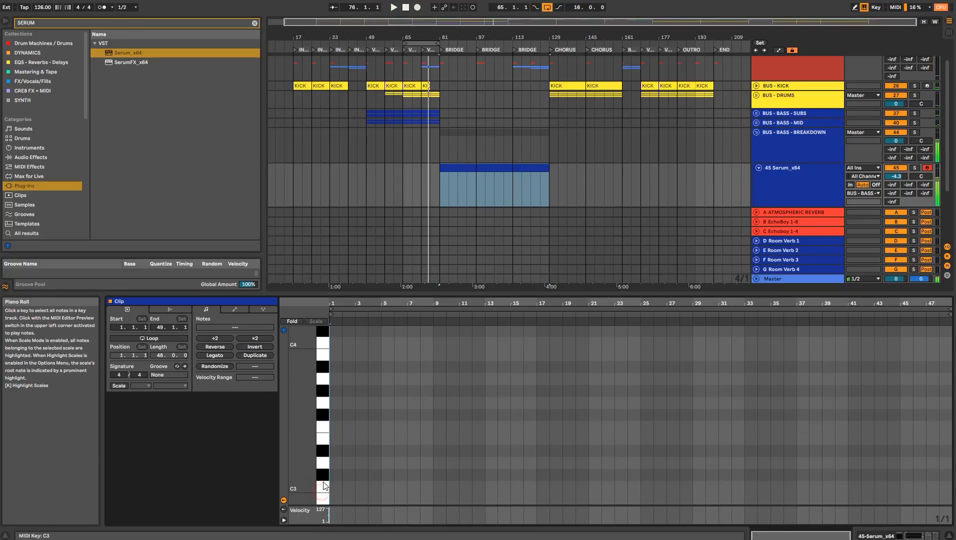
- Draw a low sustained note at the start of the new clip and lengthen it to 16 bars
{"action": "scroll", "coordinate": [322, 487], "scroll_direction": "down", "scroll_amount": 1}
{"action": "left_click", "coordinate": [325, 461]}
{"action": "double_click", "coordinate": [334, 458]}
{"action": "left_click_drag", "start_coordinate": [342, 458], "coordinate": [543, 460]}
- Play the bridge, show the Serum track's devices and lower the track volume to -6.5 dB
{"action": "key", "text": "space"}
{"action": "key", "text": "shift+Tab"}
{"action": "left_click", "coordinate": [771, 225]}
{"action": "left_click_drag", "start_coordinate": [896, 204], "coordinate": [896, 213]}
- Reopen Serum and set the octaves to -2 for OSC A, -1 for OSC B and -3 for the sub oscillator
{"action": "left_click", "coordinate": [133, 435]}
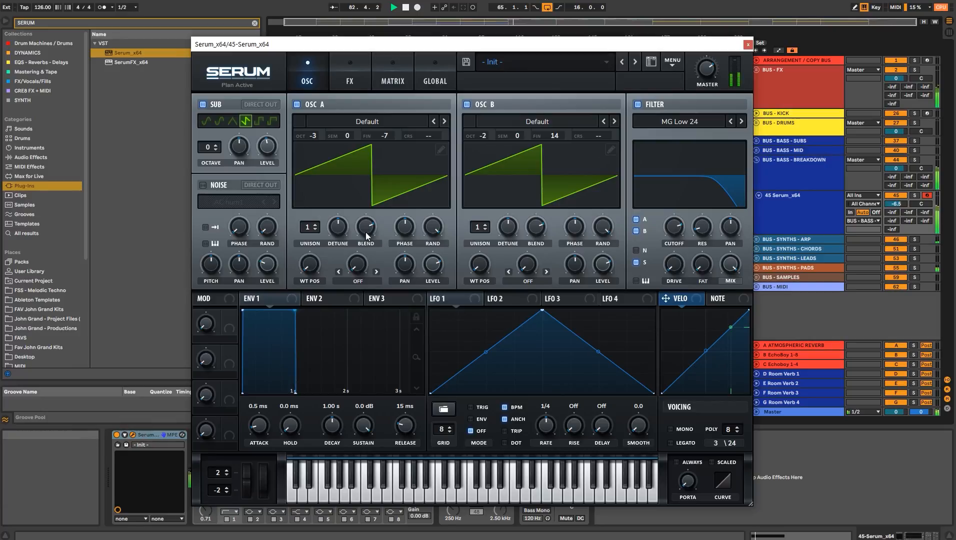
{"action": "scroll", "coordinate": [316, 136], "scroll_direction": "up", "scroll_amount": 1}
{"action": "left_click_drag", "start_coordinate": [488, 137], "coordinate": [487, 126]}
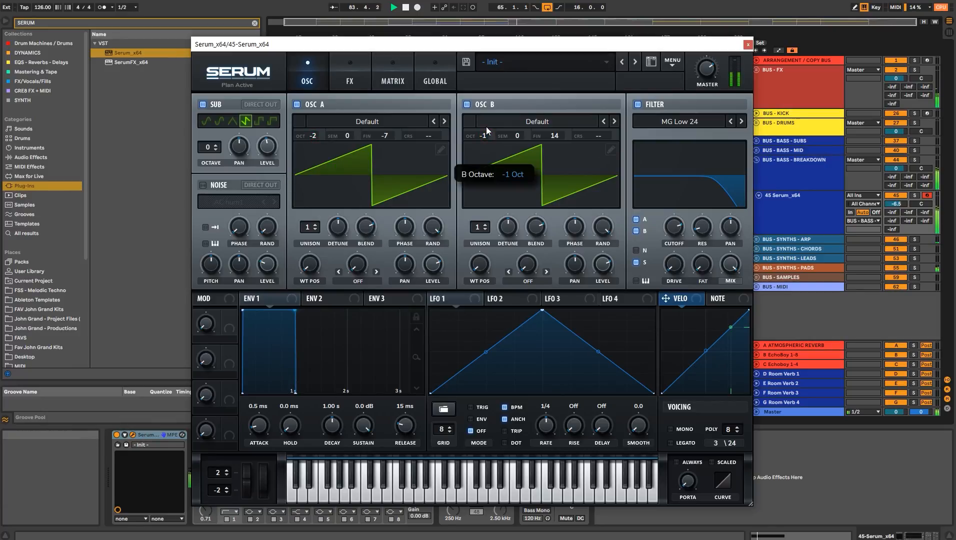
{"action": "left_click", "coordinate": [216, 149]}
{"action": "left_click", "coordinate": [216, 150]}
{"action": "left_click", "coordinate": [216, 149]}
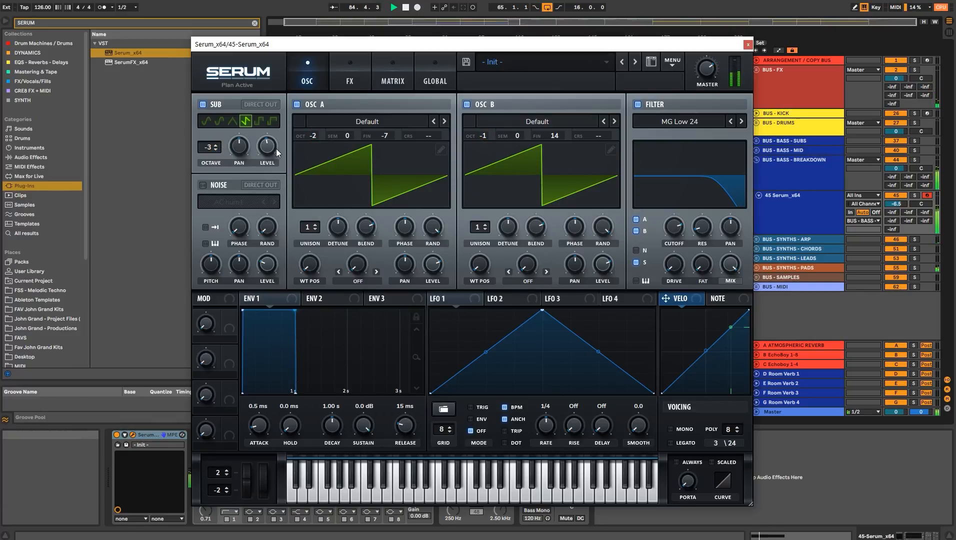
- Lower the filter cutoff by ear, check the Chorus settings and close the Serum window
{"action": "mouse_move", "coordinate": [273, 136]}
{"action": "mouse_move", "coordinate": [671, 244]}
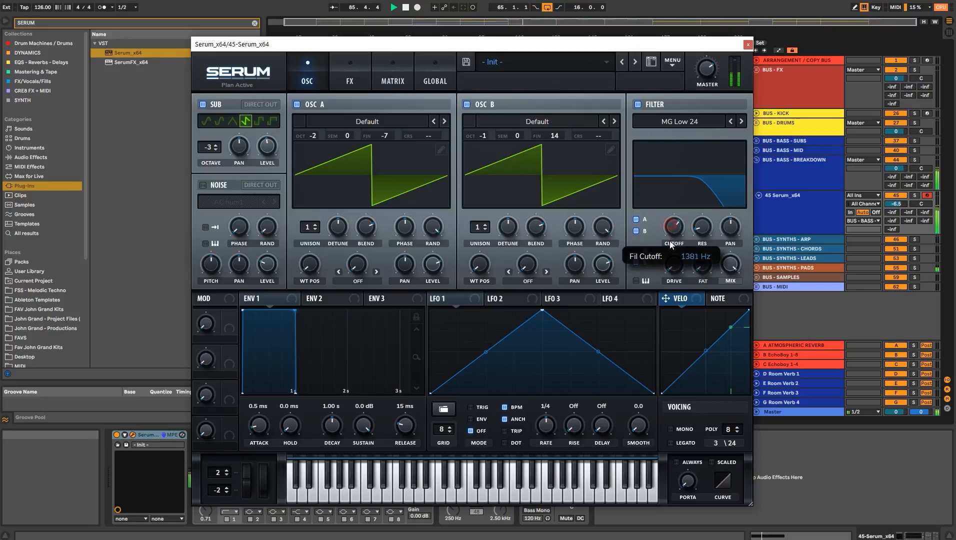
{"action": "left_click_drag", "start_coordinate": [668, 247], "coordinate": [668, 251]}
{"action": "left_click", "coordinate": [345, 67]}
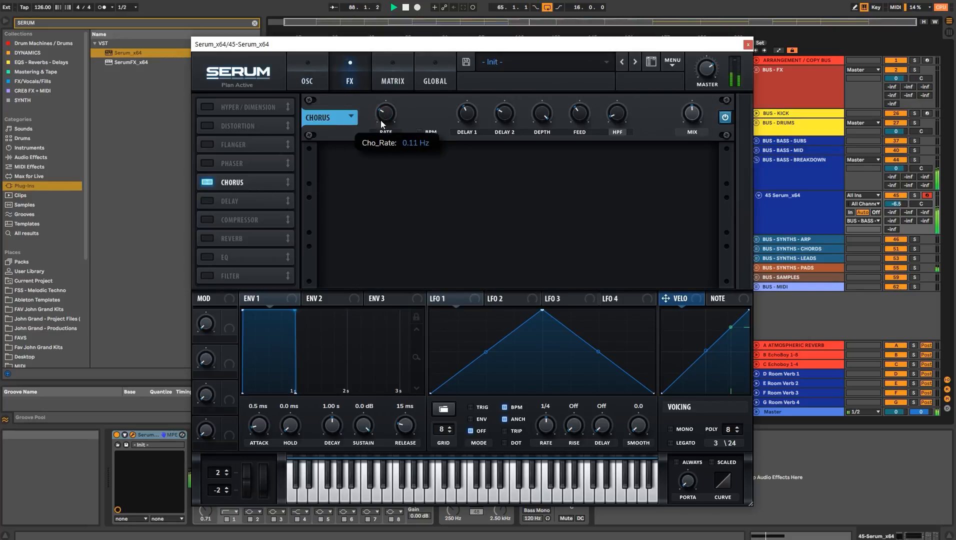
{"action": "left_click", "coordinate": [748, 45]}
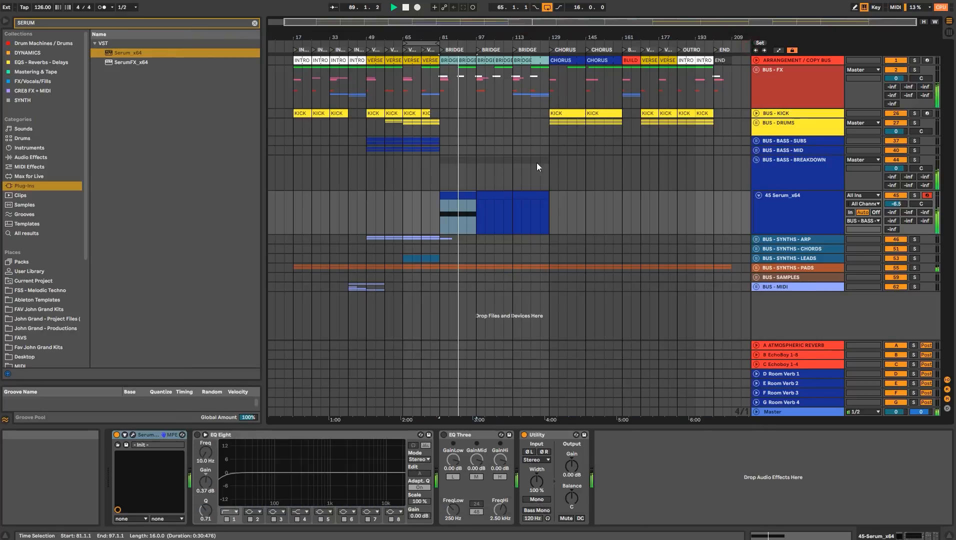
- Stop playback and rename the Serum track "BASS - BREAKDOWN"
{"action": "key", "text": "space"}
{"action": "left_click", "coordinate": [476, 204]}
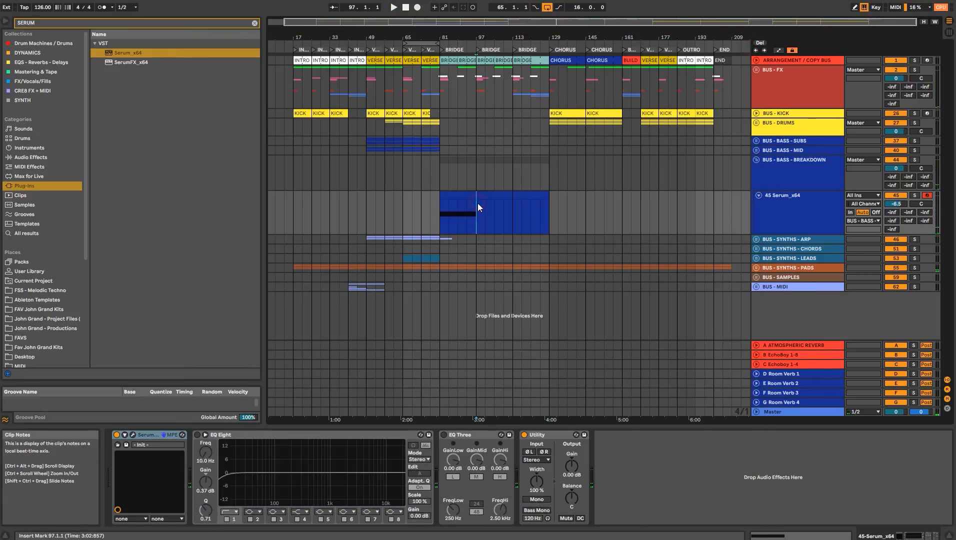
{"action": "left_click", "coordinate": [766, 217]}
{"action": "type", "text": "BASS - BREAKDOWN"}
{"action": "key", "text": "Return"}
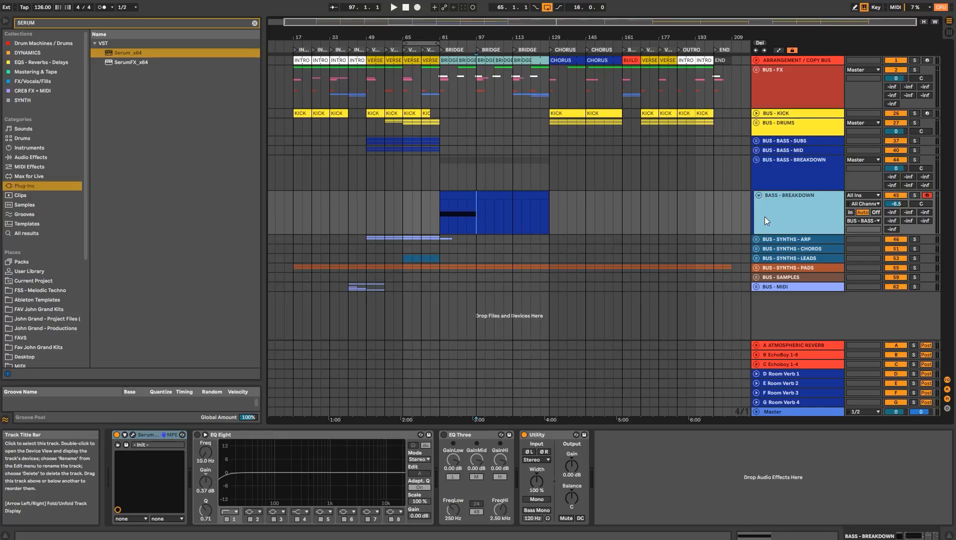
- Name the bass clip at bars 81 to 97 "BASS - BREAKDOWN", matching its track
{"action": "left_click", "coordinate": [447, 196]}
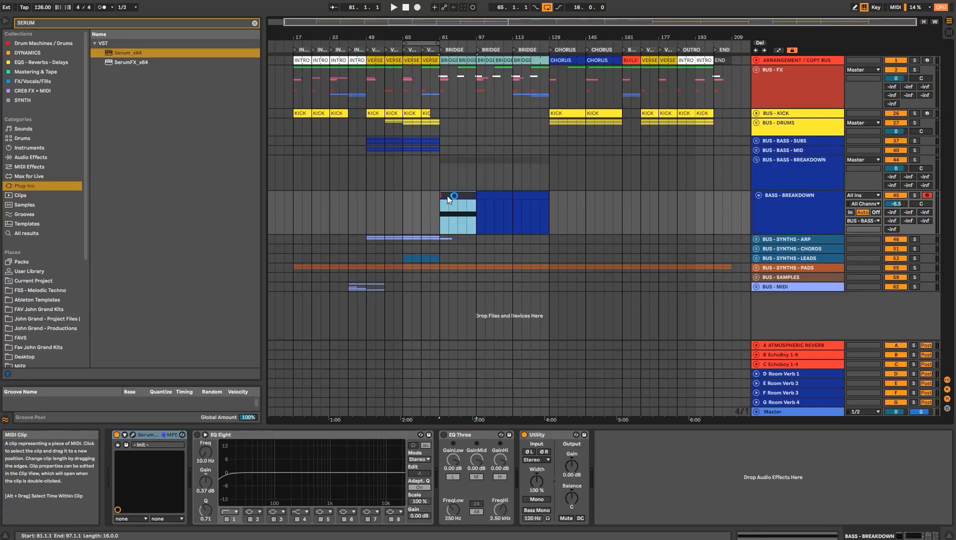
{"action": "left_click", "coordinate": [794, 203]}
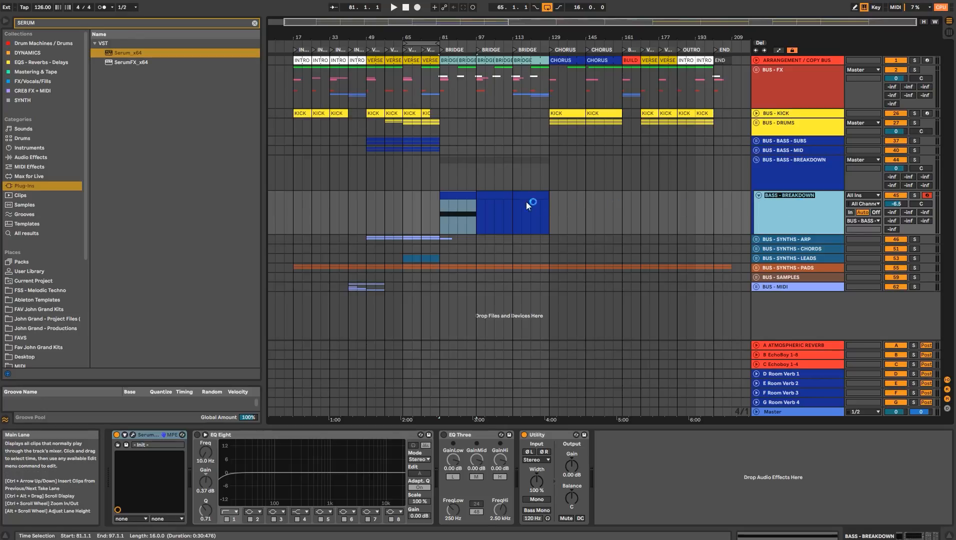
{"action": "left_click", "coordinate": [473, 204]}
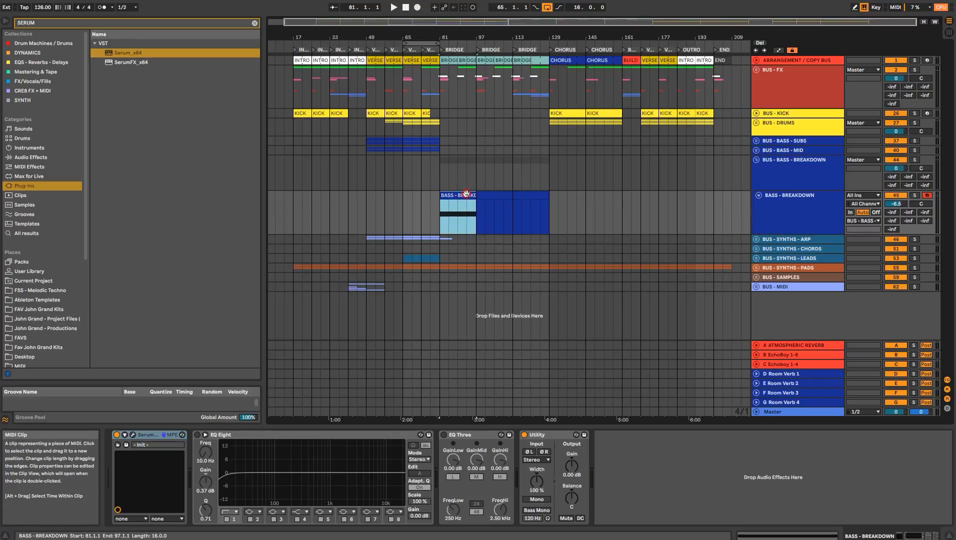
- Duplicate the BASS - BREAKDOWN clip so that copies fill the bridge up to bar 129, undoing the extra copy
{"action": "key", "text": "ctrl+d"}
{"action": "key", "text": "ctrl+d"}
{"action": "key", "text": "ctrl+d"}
{"action": "key", "text": "ctrl+z"}
- Play the bridge from its first bass clip and lower the BASS - BREAKDOWN track volume to -8.1 dB
{"action": "left_click", "coordinate": [466, 194]}
{"action": "key", "text": "space"}
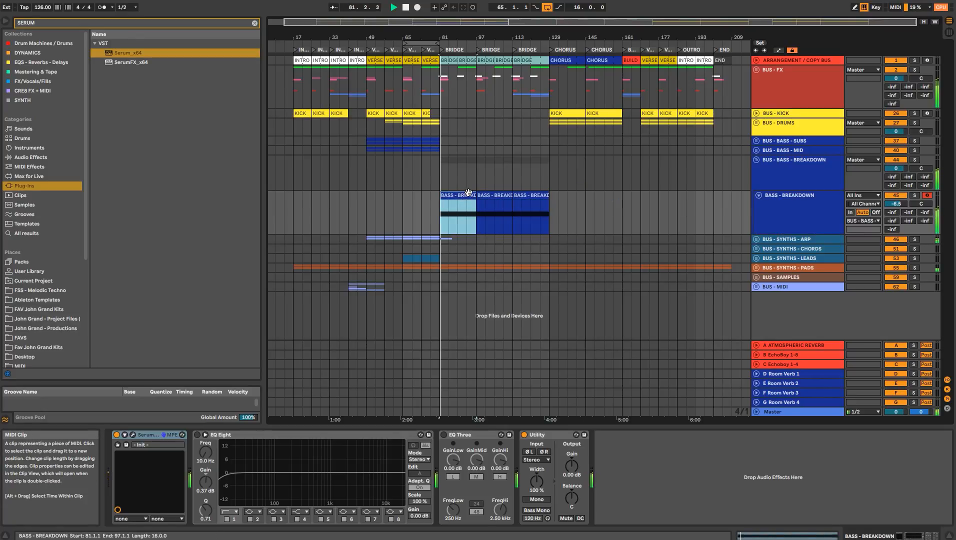
{"action": "left_click_drag", "start_coordinate": [895, 204], "coordinate": [896, 210]}
{"action": "key", "text": "space"}
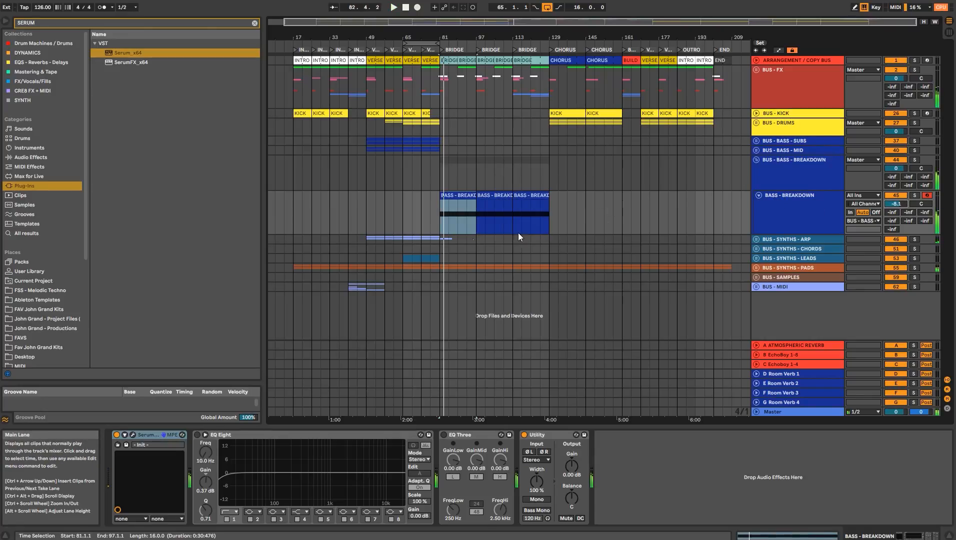
- Duplicate the BUS - SYNTHS - ARP section from bars 65 to 81 three times to fill the bridge up to bar 129
{"action": "left_click", "coordinate": [439, 256]}
{"action": "left_click", "coordinate": [428, 239]}
{"action": "key", "text": "ctrl+d"}
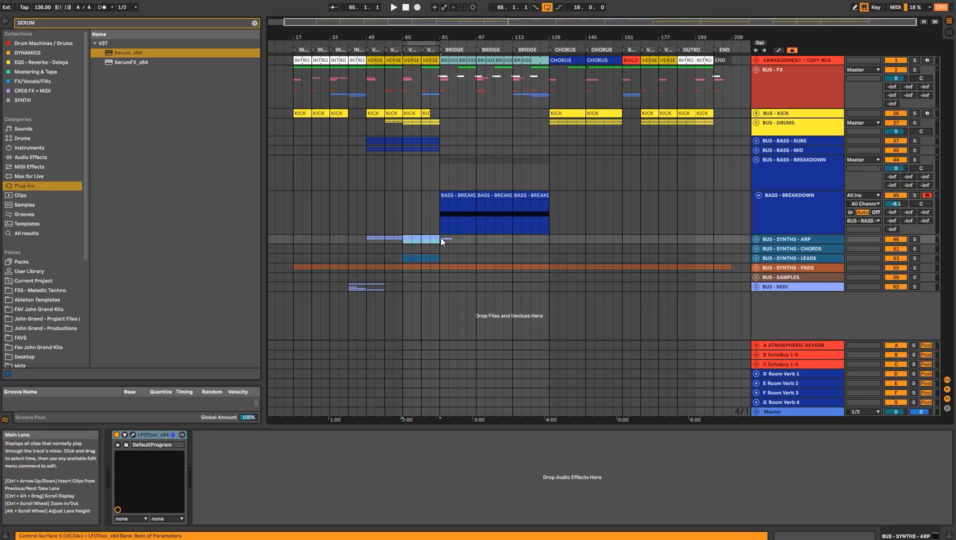
{"action": "key", "text": "ctrl+d"}
{"action": "key", "text": "ctrl+d"}
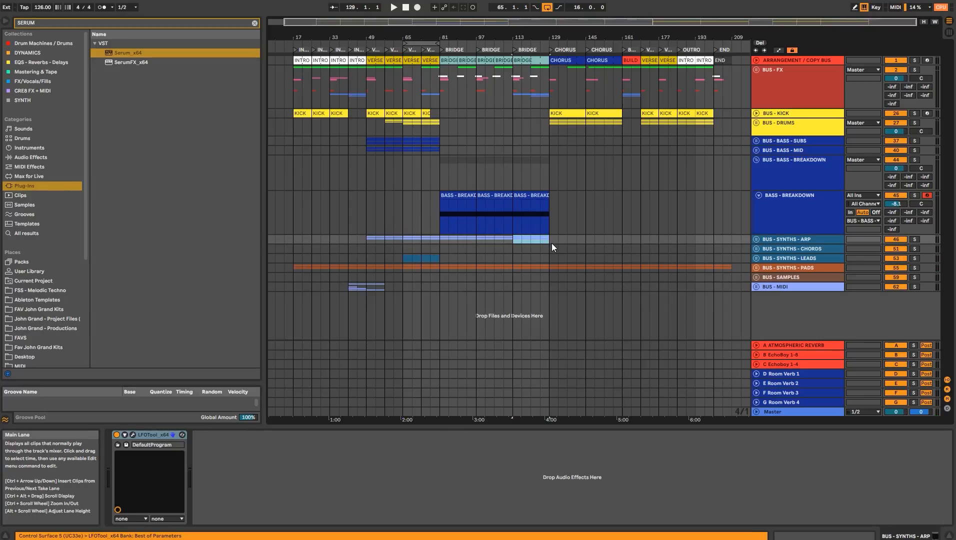
- Play the bridge from bar 81 and fold the BASS - BREAKDOWN track
{"action": "left_click", "coordinate": [442, 210]}
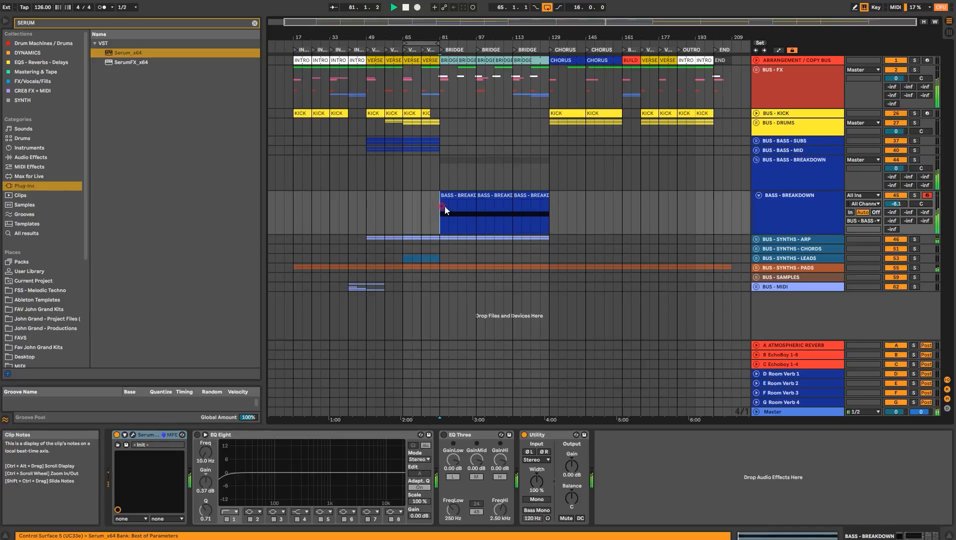
{"action": "key", "text": "space"}
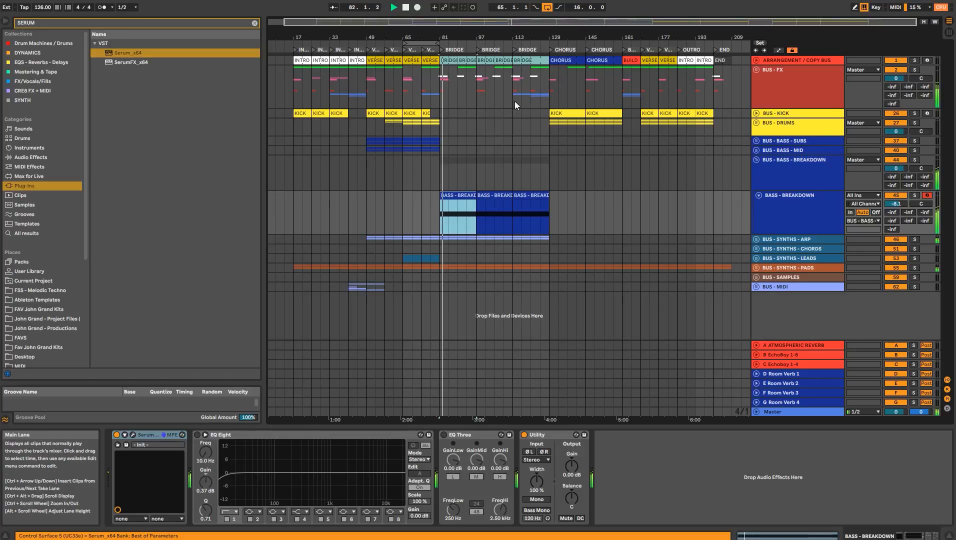
{"action": "left_click", "coordinate": [767, 204]}
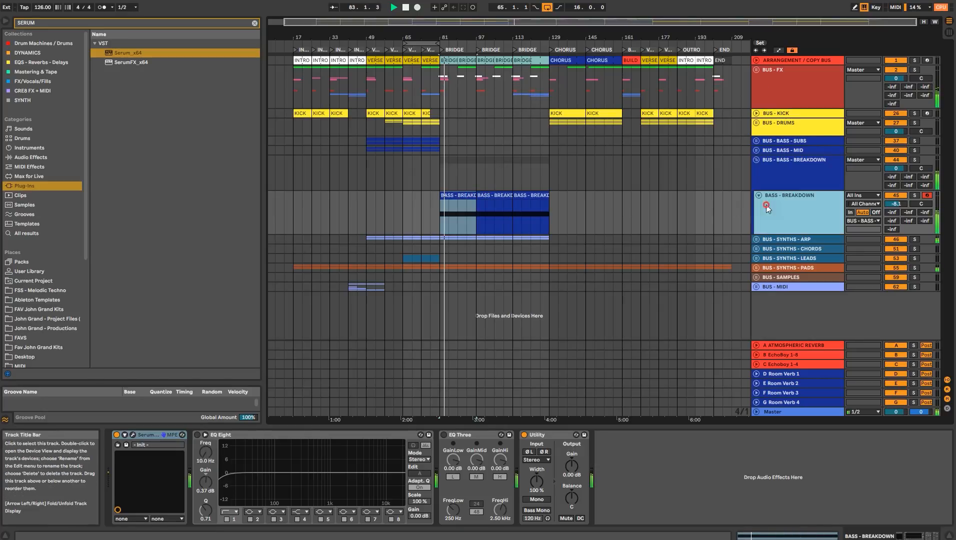
{"action": "left_click", "coordinate": [760, 195]}
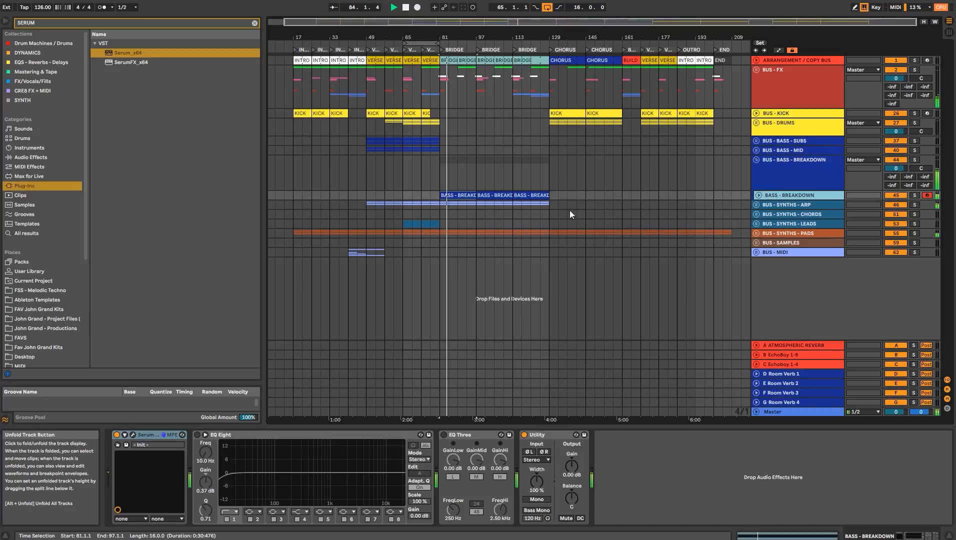
- In the first BASS - BREAKDOWN clip, shorten the B2 note to eight bars and add a shortened G2 copy starting at bar 9
{"action": "double_click", "coordinate": [450, 196]}
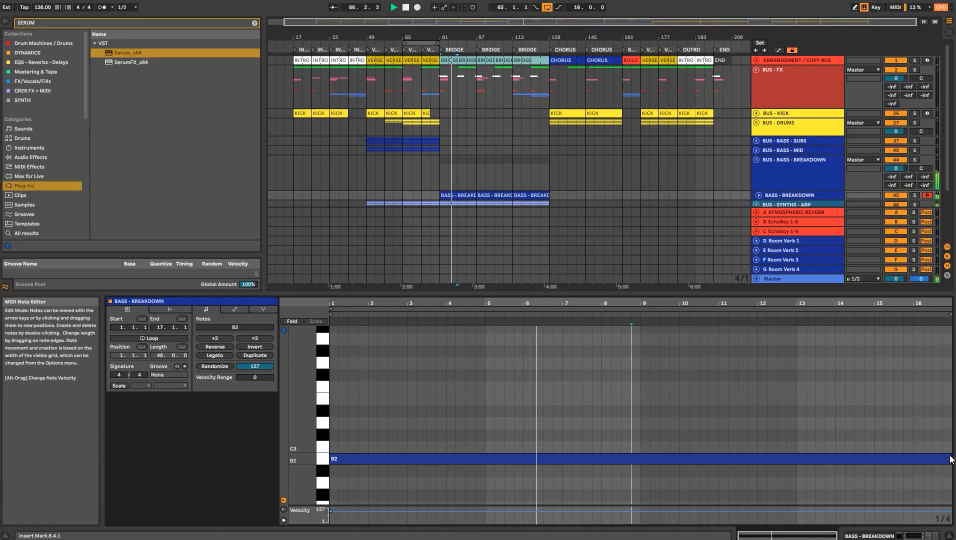
{"action": "left_click_drag", "start_coordinate": [950, 459], "coordinate": [638, 466]}
{"action": "key", "text": "ctrl+d"}
{"action": "left_click_drag", "start_coordinate": [854, 463], "coordinate": [655, 453]}
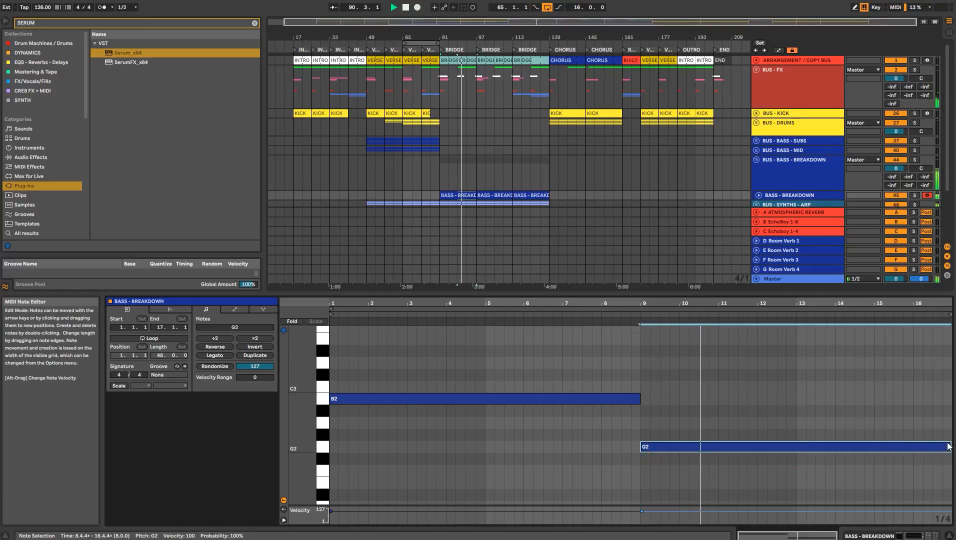
{"action": "left_click_drag", "start_coordinate": [949, 443], "coordinate": [785, 446]}
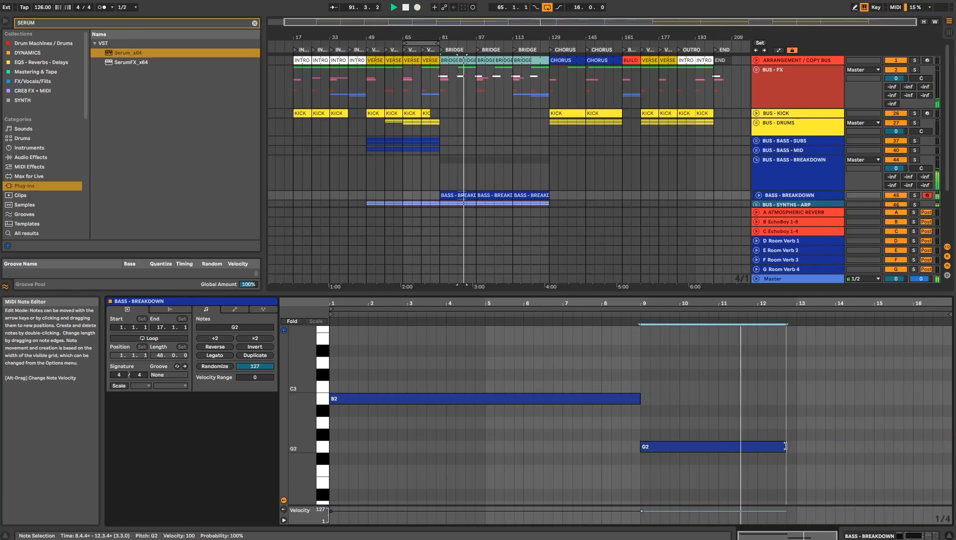
- Unfold the BASS - BREAKDOWN track and play the arrangement from bar 89, where the G2 note starts
{"action": "left_click", "coordinate": [759, 195]}
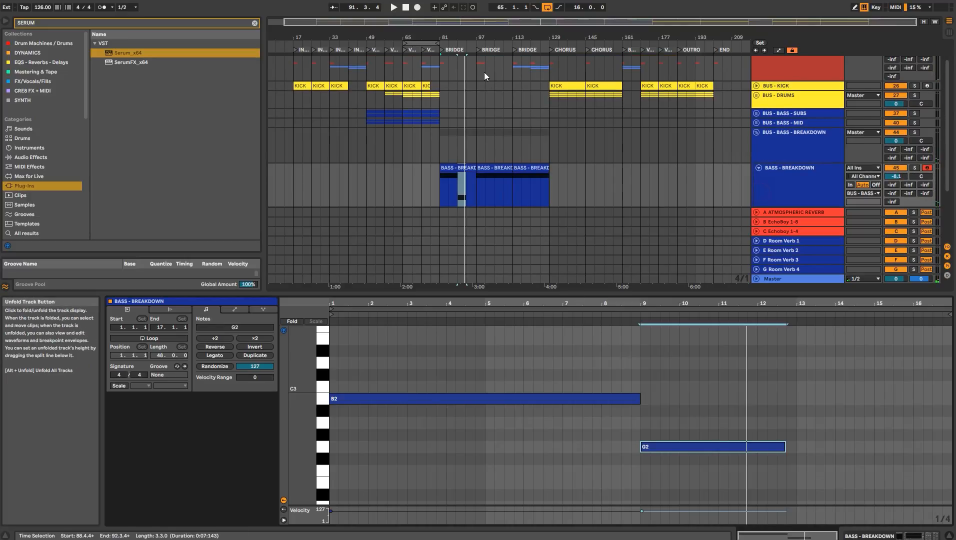
{"action": "left_click_drag", "start_coordinate": [473, 37], "coordinate": [472, 85]}
{"action": "left_click", "coordinate": [414, 190]}
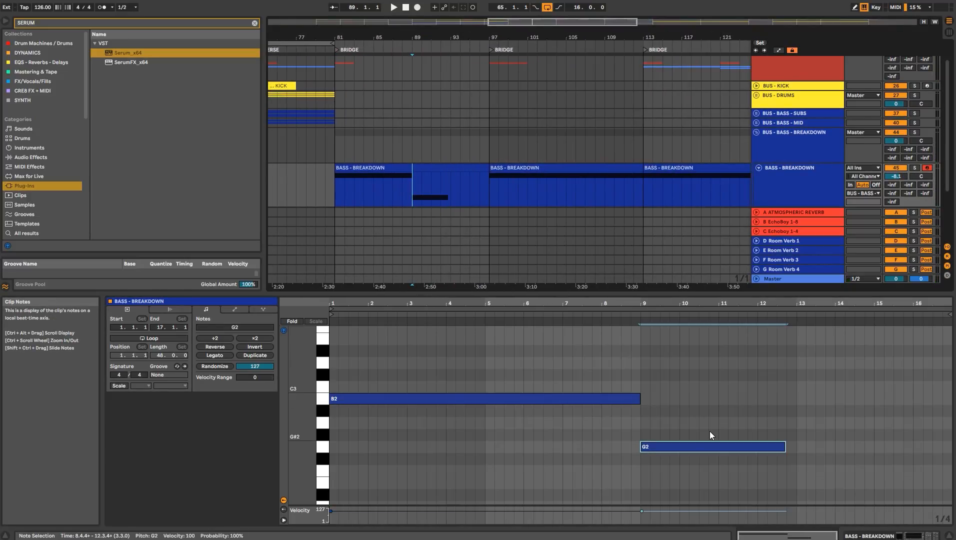
{"action": "key", "text": "space"}
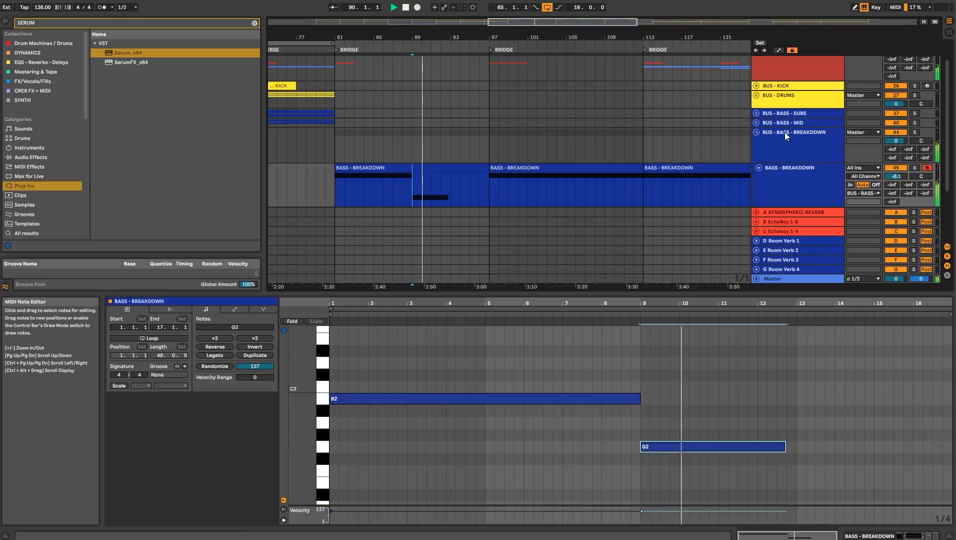
- Undo the extra G2 copy, shorten the G2 note to two bars, and follow it with a two-bar A2 note
{"action": "scroll", "coordinate": [783, 152], "scroll_direction": "up", "scroll_amount": 2}
{"action": "key", "text": "ctrl+d"}
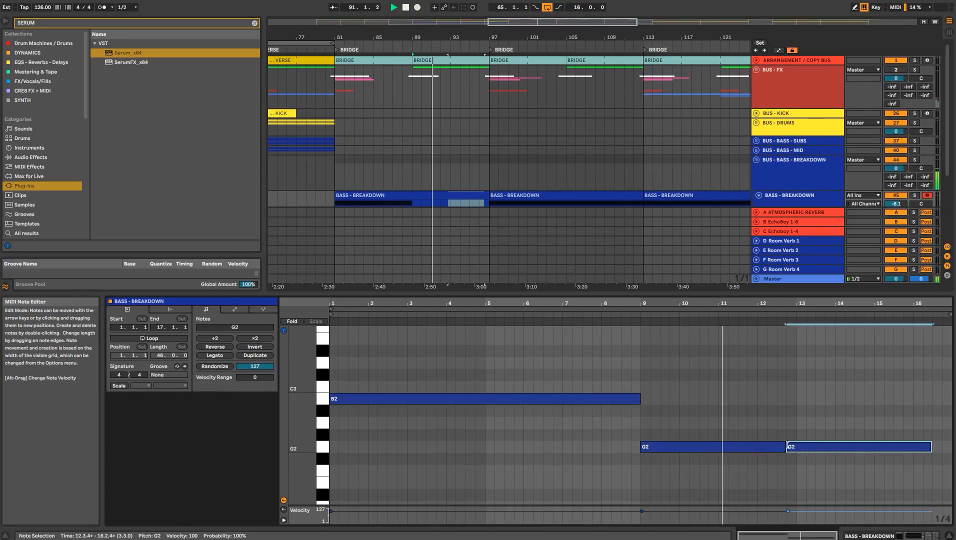
{"action": "key", "text": "ctrl+z"}
{"action": "left_click_drag", "start_coordinate": [785, 449], "coordinate": [748, 425]}
{"action": "key", "text": "ctrl+d"}
{"action": "key", "text": "space"}
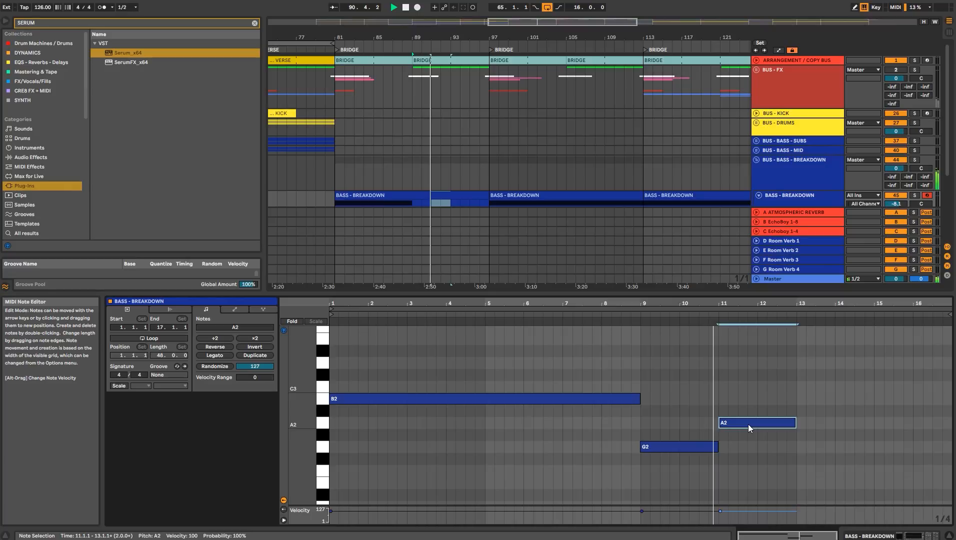
- Add two more two-bar notes from clip bar 13, the first on B2 and the last moved below G2
{"action": "key", "text": "ctrl+d"}
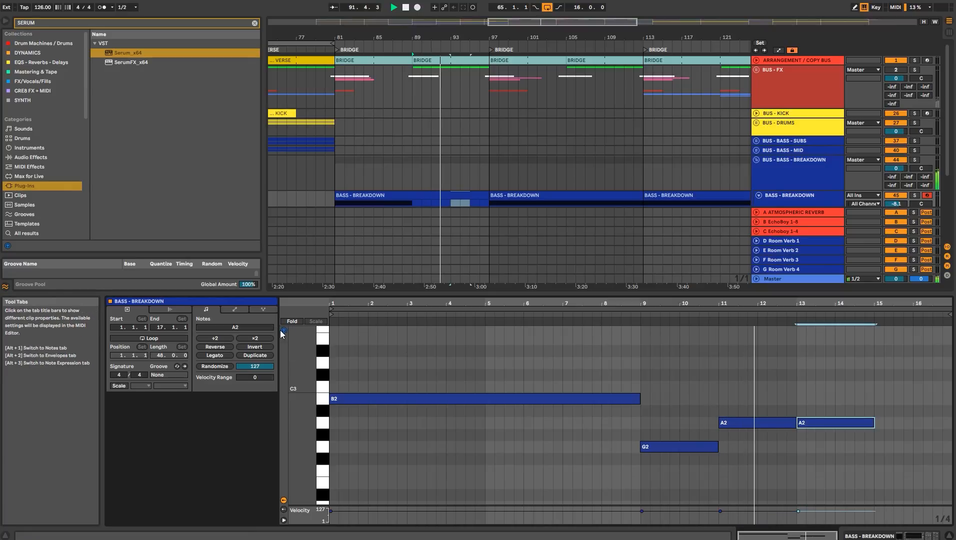
{"action": "key", "text": "Up"}
{"action": "key", "text": "Up"}
{"action": "key", "text": "ctrl+d"}
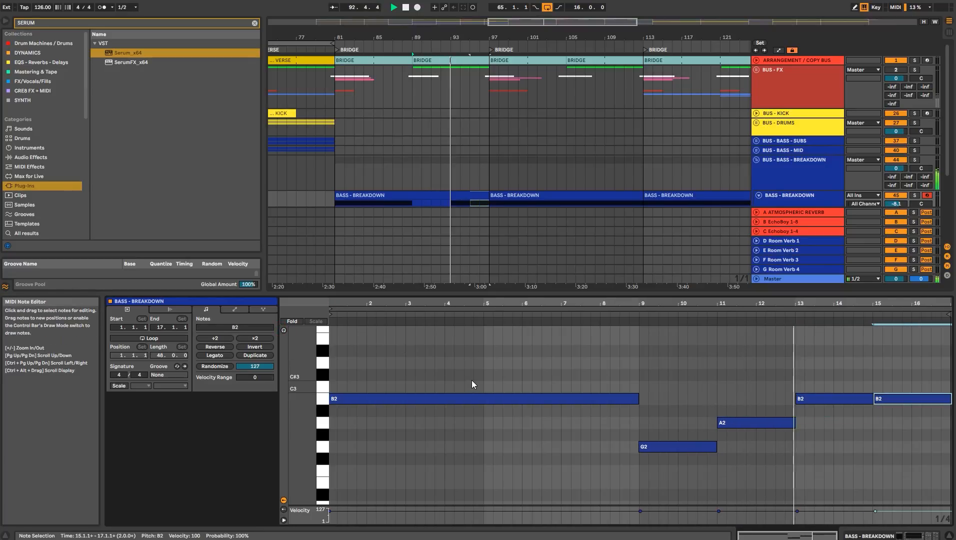
{"action": "key", "text": "ctrl+a"}
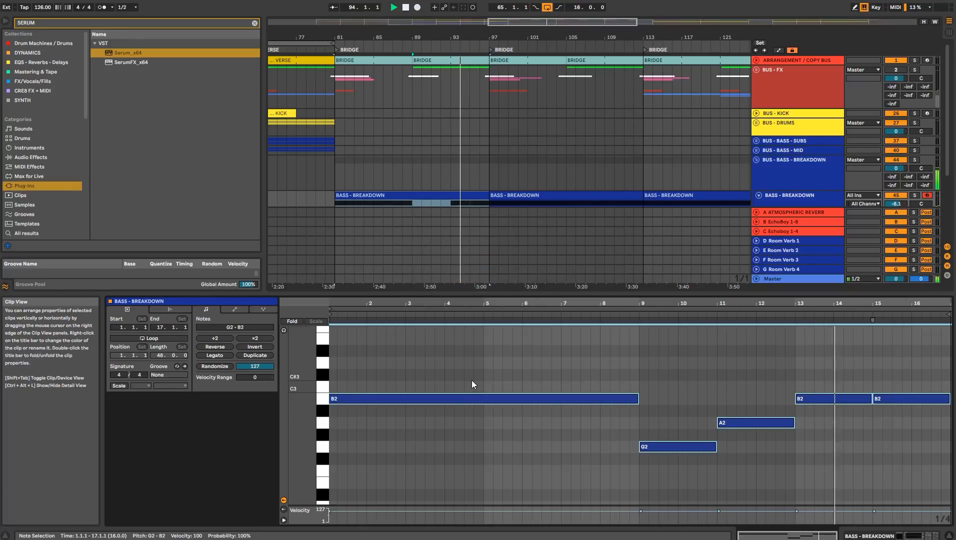
{"action": "left_click_drag", "start_coordinate": [890, 397], "coordinate": [891, 462]}
{"action": "key", "text": "shift+Tab"}
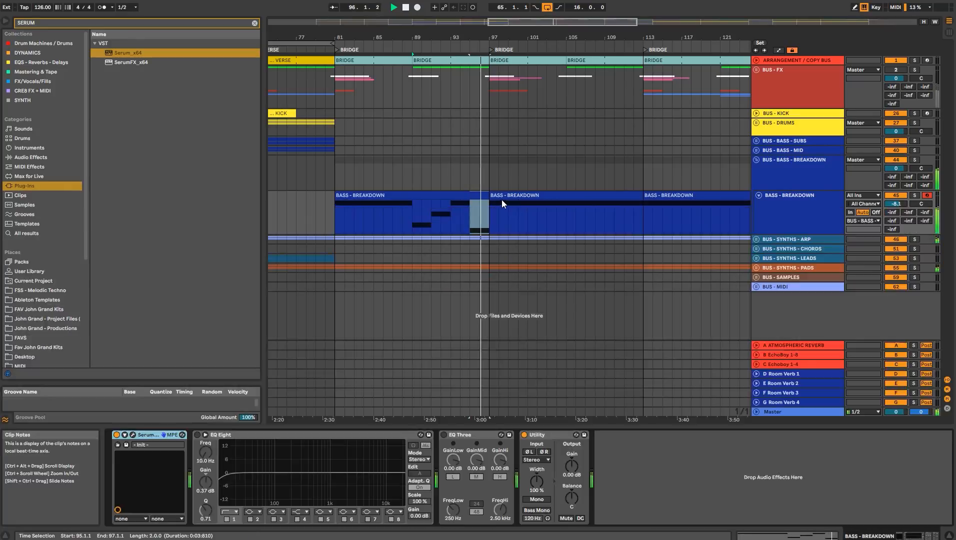
- Duplicate the BASS - BREAKDOWN phrase from bars 89 to 97 four times to fill the bridge up to bar 129
{"action": "left_click_drag", "start_coordinate": [421, 209], "coordinate": [484, 213]}
{"action": "key", "text": "ctrl+d"}
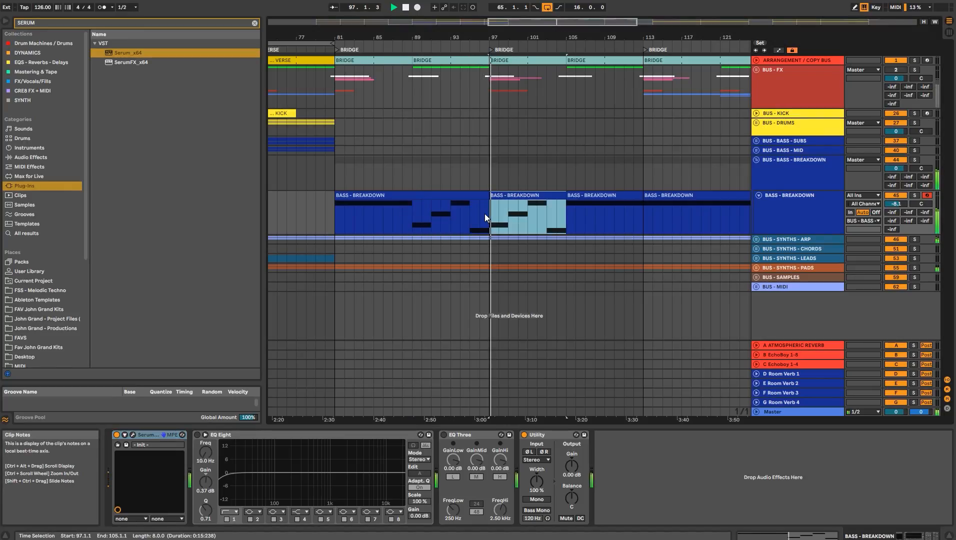
{"action": "key", "text": "ctrl+d"}
{"action": "key", "text": "ctrl+d"}
{"action": "key", "text": "ctrl+d"}
{"action": "left_click_drag", "start_coordinate": [561, 37], "coordinate": [596, 24]}
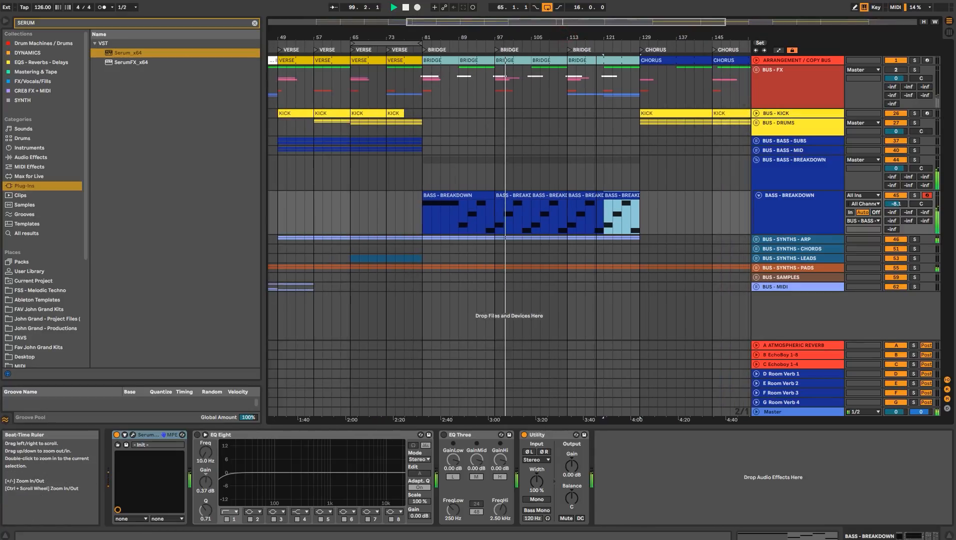
- Unfold the arp and leads buses and copy the two verse lead 1 clips to bar 97 of the bridge
{"action": "left_click", "coordinate": [758, 239]}
{"action": "scroll", "coordinate": [751, 245], "scroll_direction": "down", "scroll_amount": 2}
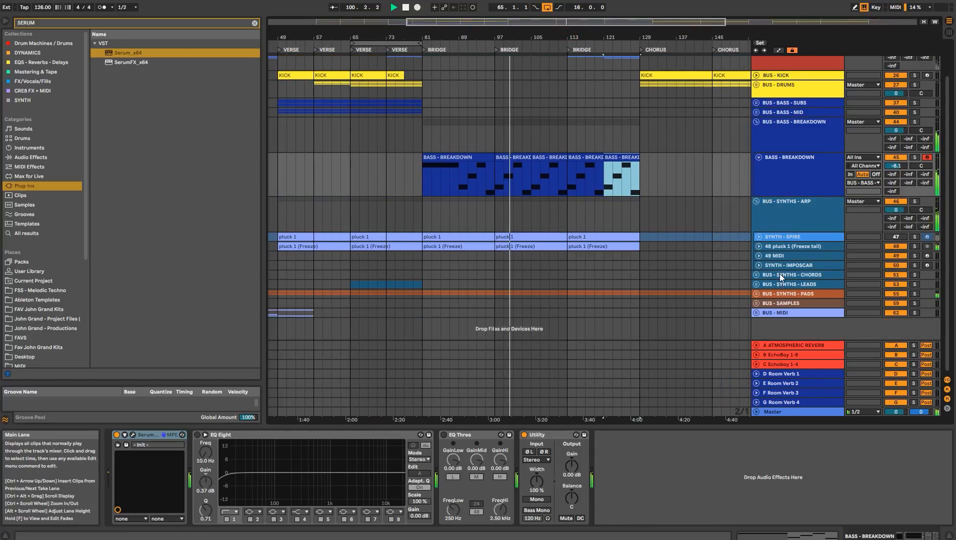
{"action": "left_click", "coordinate": [758, 285]}
{"action": "scroll", "coordinate": [531, 271], "scroll_direction": "down", "scroll_amount": 2}
{"action": "left_click", "coordinate": [411, 283]}
{"action": "left_click", "coordinate": [363, 284], "text": "shift"}
{"action": "left_click_drag", "start_coordinate": [364, 284], "coordinate": [512, 285]}
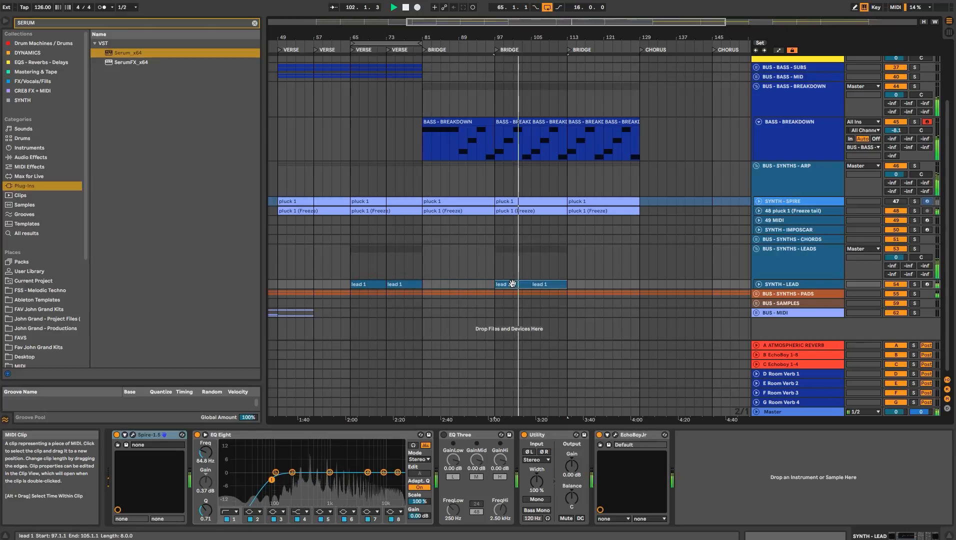
- Automate the three LFOTool devices on BUS - SYNTHS - LEADS to off from bar 81 to bar 129
{"action": "left_click", "coordinate": [777, 271]}
{"action": "key", "text": "a"}
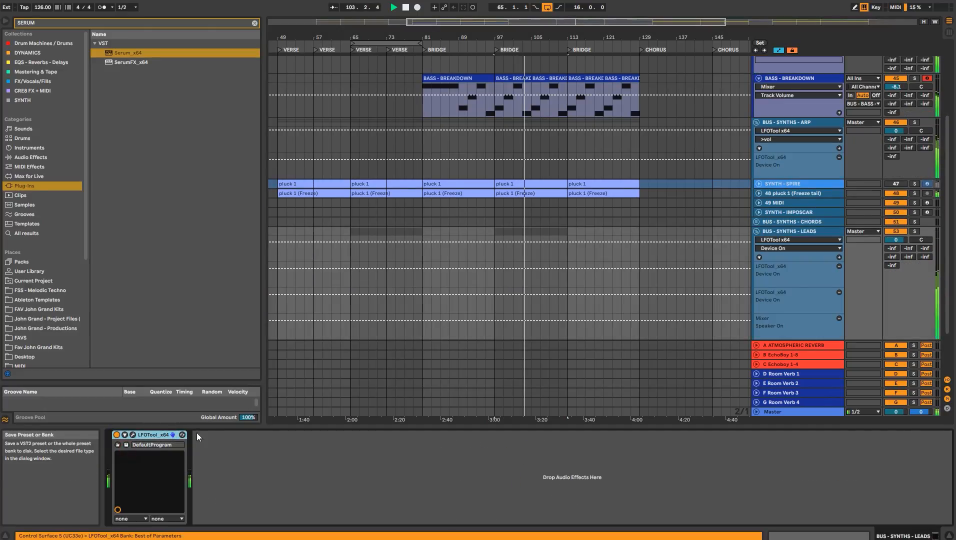
{"action": "key", "text": "space"}
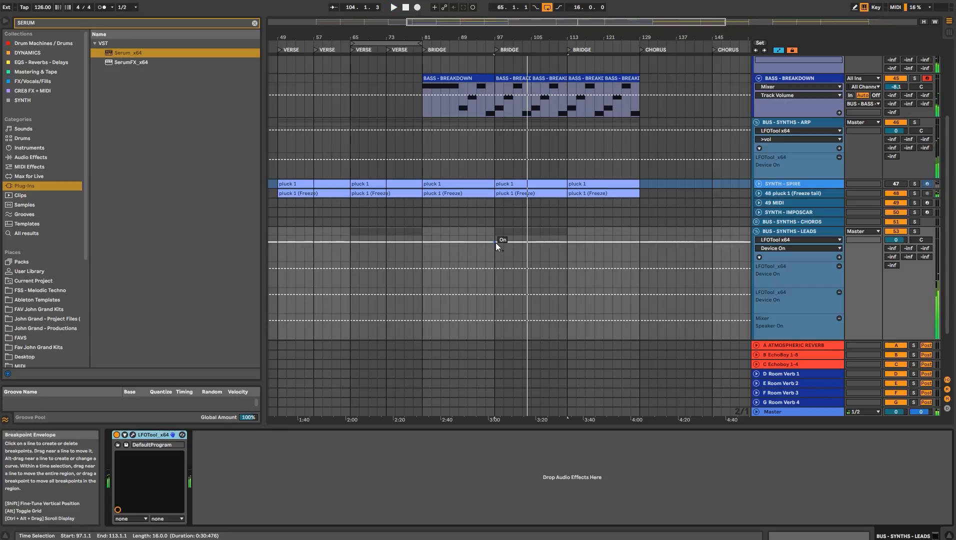
{"action": "left_click", "coordinate": [495, 243]}
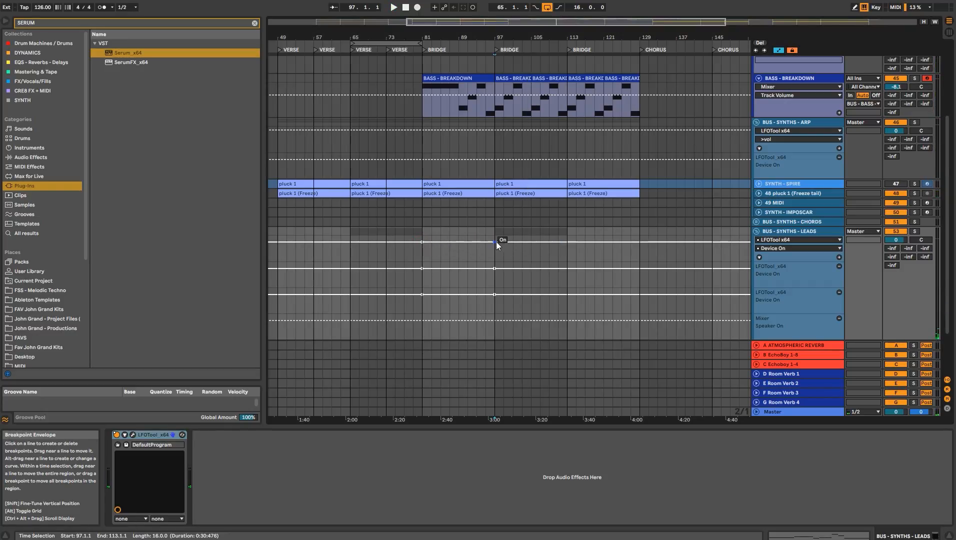
{"action": "left_click_drag", "start_coordinate": [638, 243], "coordinate": [422, 243]}
{"action": "left_click", "coordinate": [419, 226]}
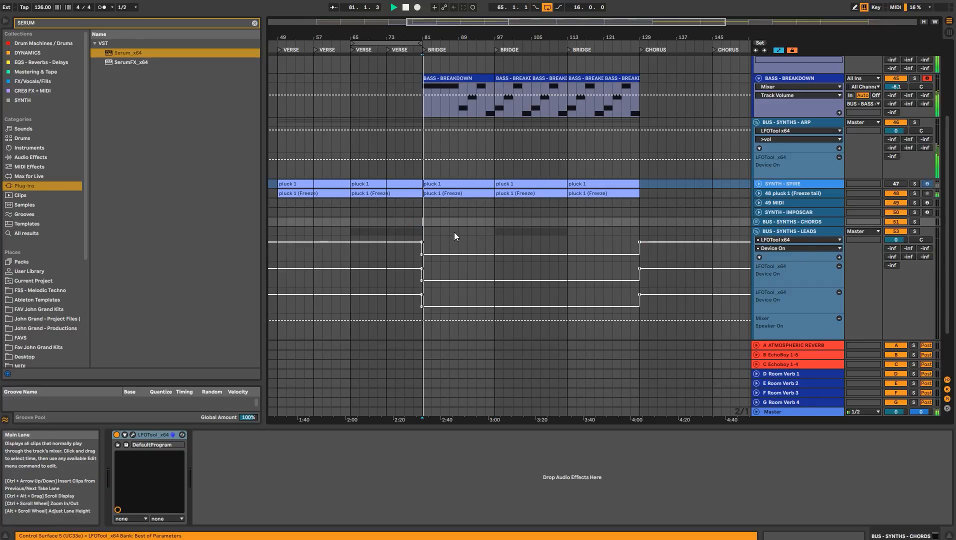
- Play the copied lead from bar 97, unfold the SYNTH - LEAD track, and hide the automation lanes
{"action": "scroll", "coordinate": [454, 233], "scroll_direction": "down", "scroll_amount": 3}
{"action": "left_click", "coordinate": [500, 281]}
{"action": "key", "text": "space"}
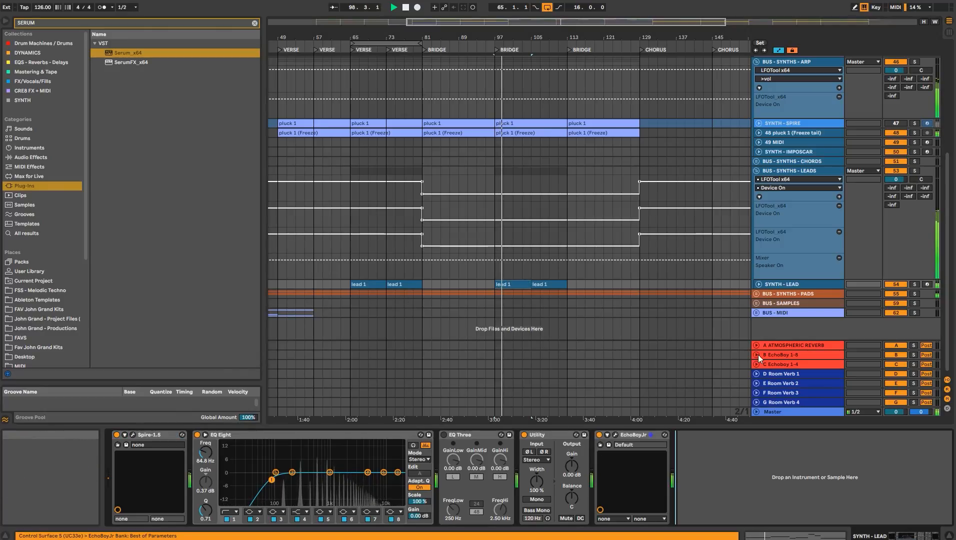
{"action": "left_click", "coordinate": [759, 284]}
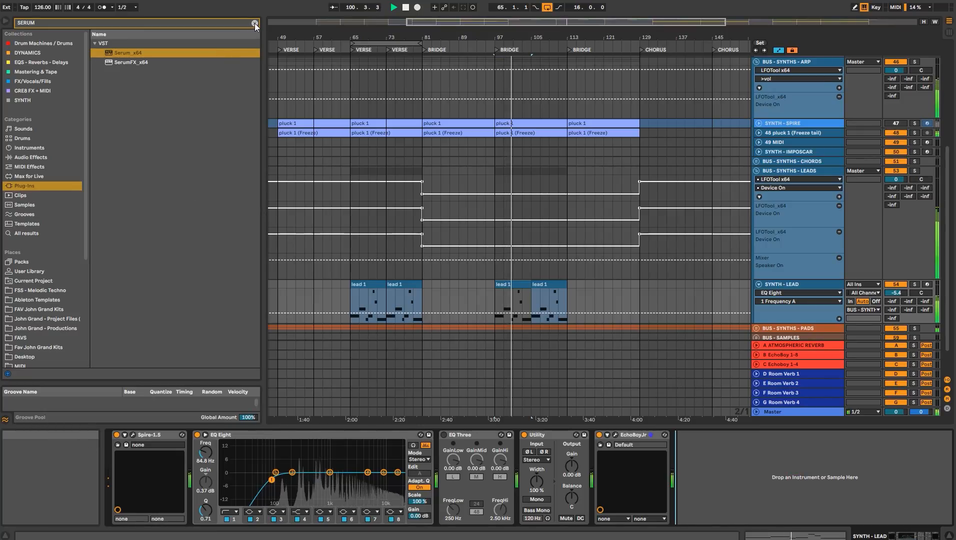
{"action": "left_click", "coordinate": [797, 284]}
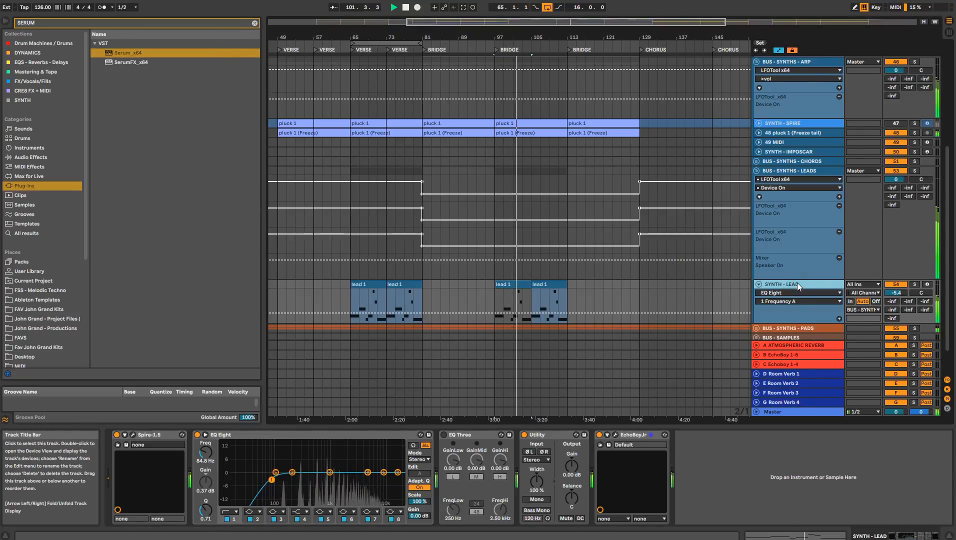
{"action": "key", "text": "a"}
- Duplicate the bridge's lead 1 clips so that they run up to bar 129
{"action": "scroll", "coordinate": [601, 266], "scroll_direction": "down", "scroll_amount": 2}
{"action": "key", "text": "ctrl+d"}
{"action": "key", "text": "ctrl+d"}
{"action": "key", "text": "ctrl+d"}
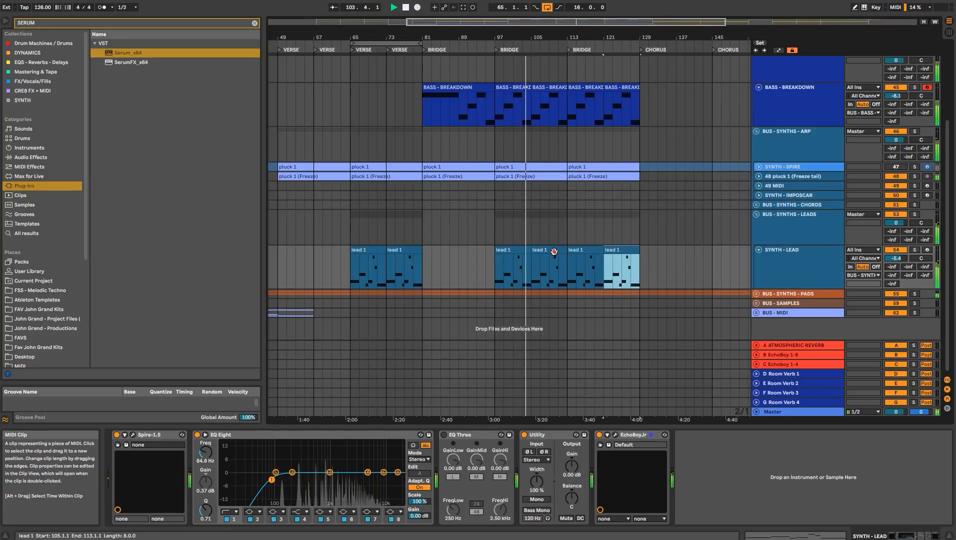
- Transpose all notes of the lead 1 clip at bars 105 to 113 up one octave
{"action": "double_click", "coordinate": [549, 268]}
{"action": "left_click", "coordinate": [495, 389]}
{"action": "key", "text": "ctrl+a"}
{"action": "key", "text": "shift+Up"}
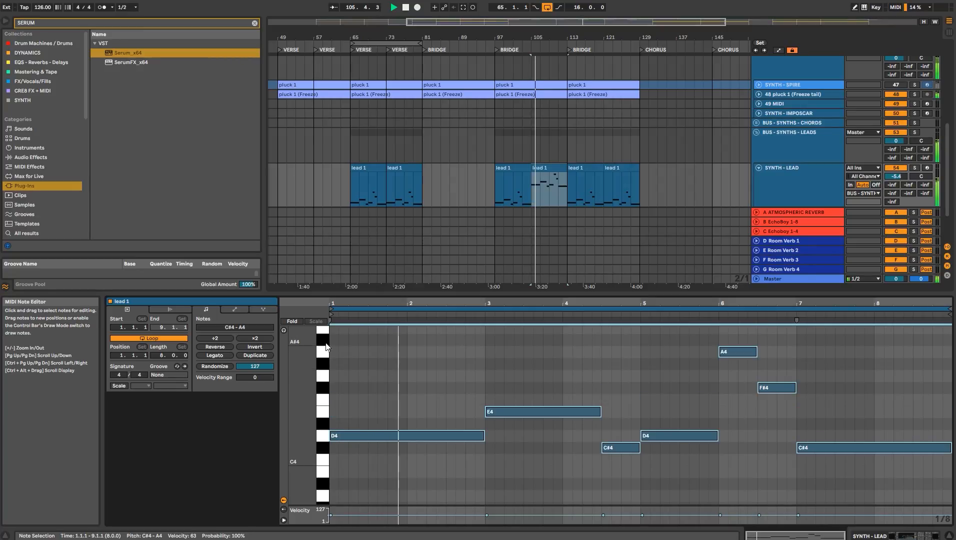
- Shorten the opening D4 note of the transposed lead clip so it ends at 2.4.3, leaving a gap before E4
{"action": "left_click", "coordinate": [474, 366]}
{"action": "key", "text": "space"}
{"action": "left_click_drag", "start_coordinate": [483, 418], "coordinate": [475, 419]}
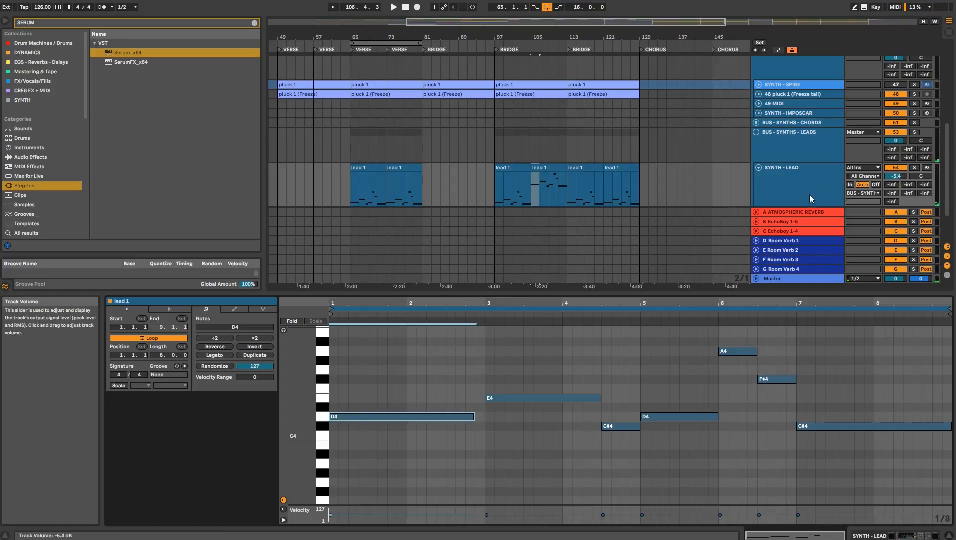
{"action": "scroll", "coordinate": [474, 309], "scroll_direction": "up", "scroll_amount": 3}
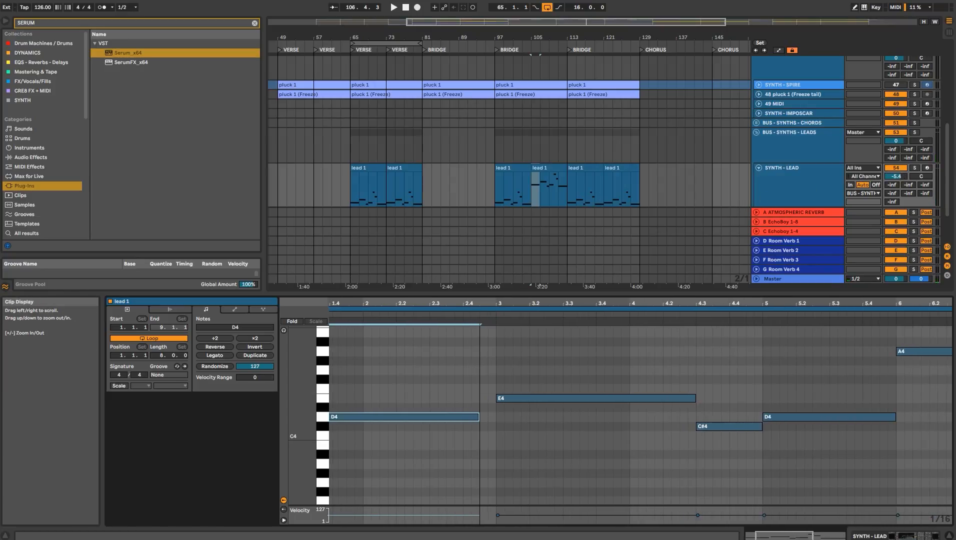
{"action": "left_click_drag", "start_coordinate": [502, 303], "coordinate": [560, 325]}
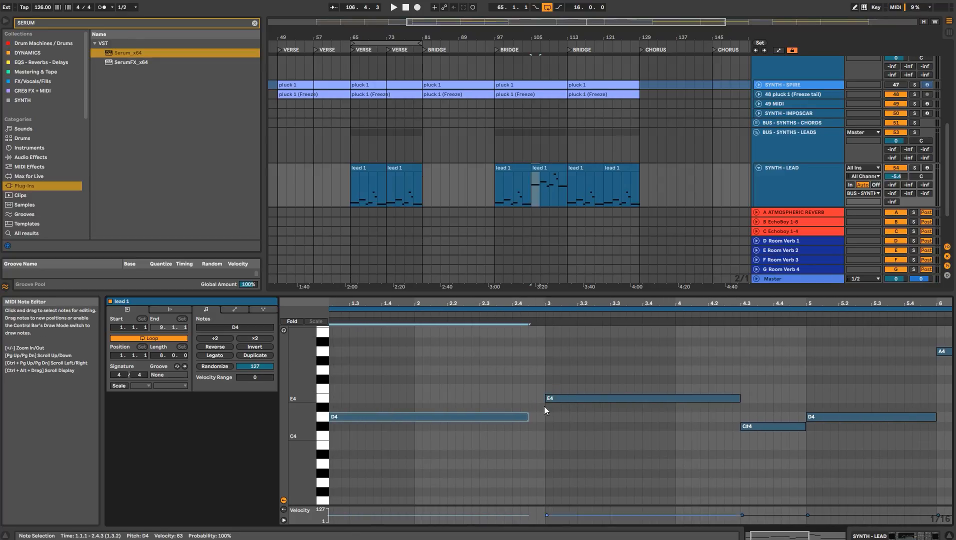
- Play the lead from bar 105 and insert a one-sixteenth A3 note at 2.4.3, right after the first D4
{"action": "left_click_drag", "start_coordinate": [537, 37], "coordinate": [534, 88]}
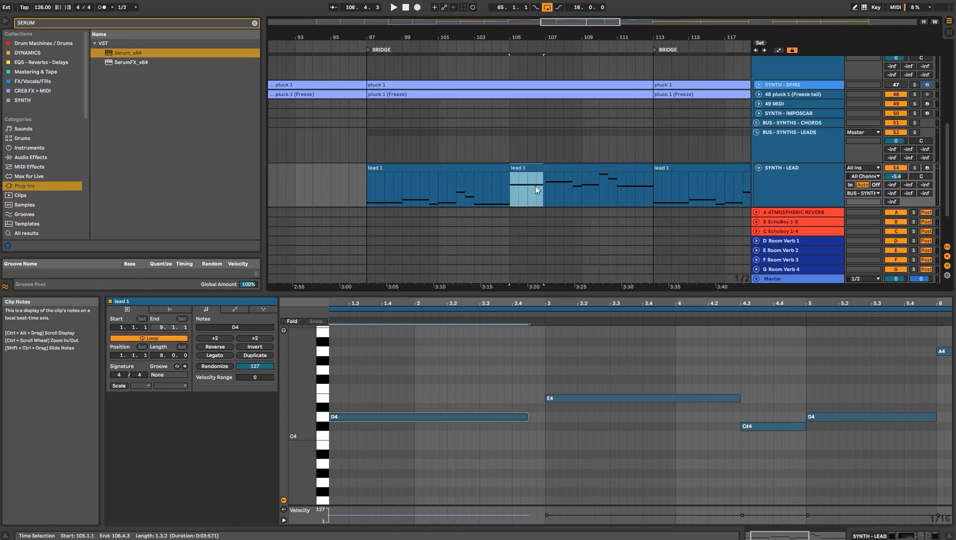
{"action": "left_click", "coordinate": [512, 181]}
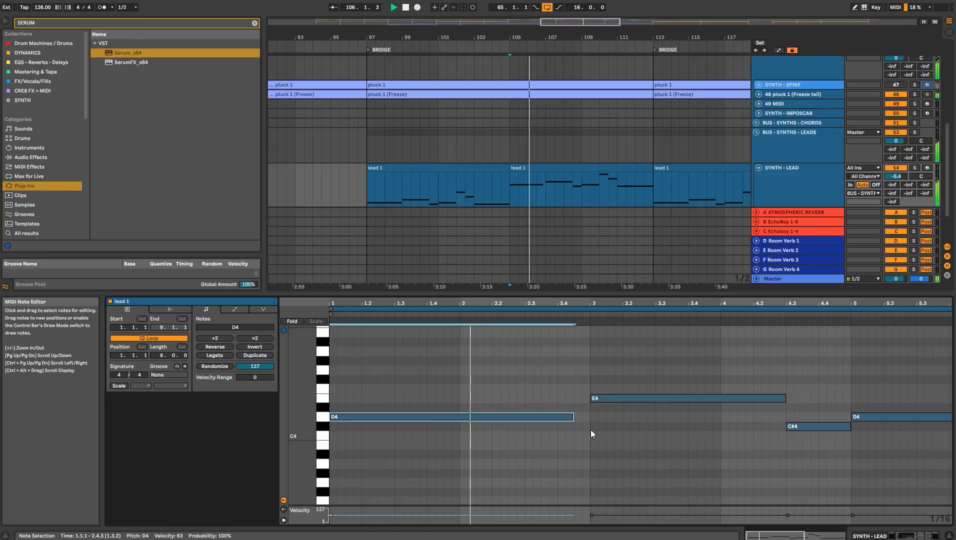
{"action": "key", "text": "space"}
{"action": "double_click", "coordinate": [578, 463]}
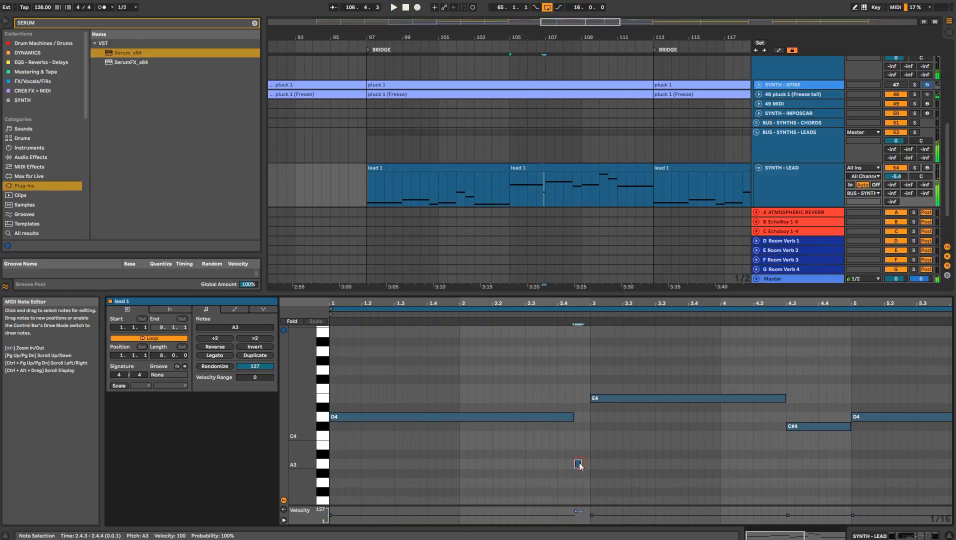
- Move the short A3 note at 2.4.3 to B3, add a one-sixteenth D4 at 2.4.4, and play the passage
{"action": "double_click", "coordinate": [584, 415]}
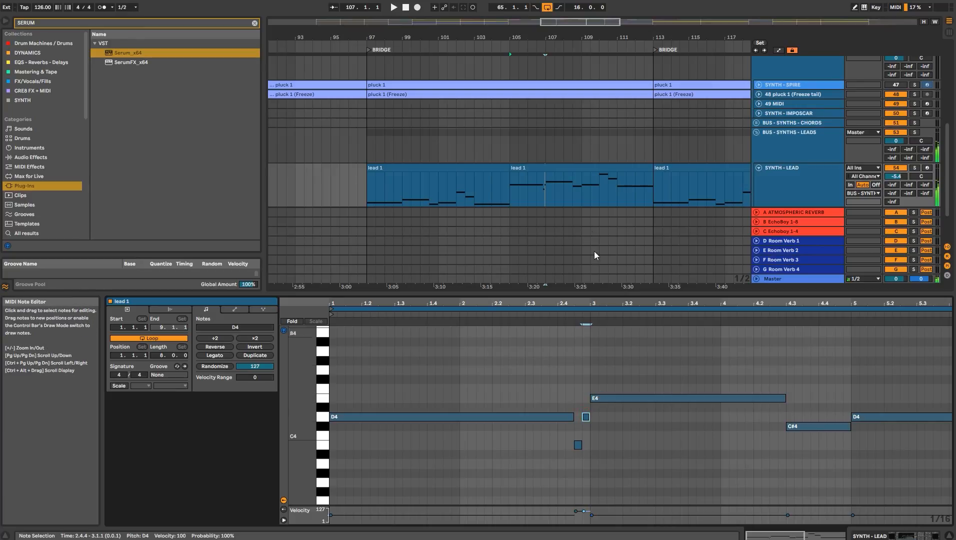
{"action": "left_click_drag", "start_coordinate": [540, 37], "coordinate": [541, 95]}
{"action": "left_click", "coordinate": [544, 180]}
{"action": "key", "text": "space"}
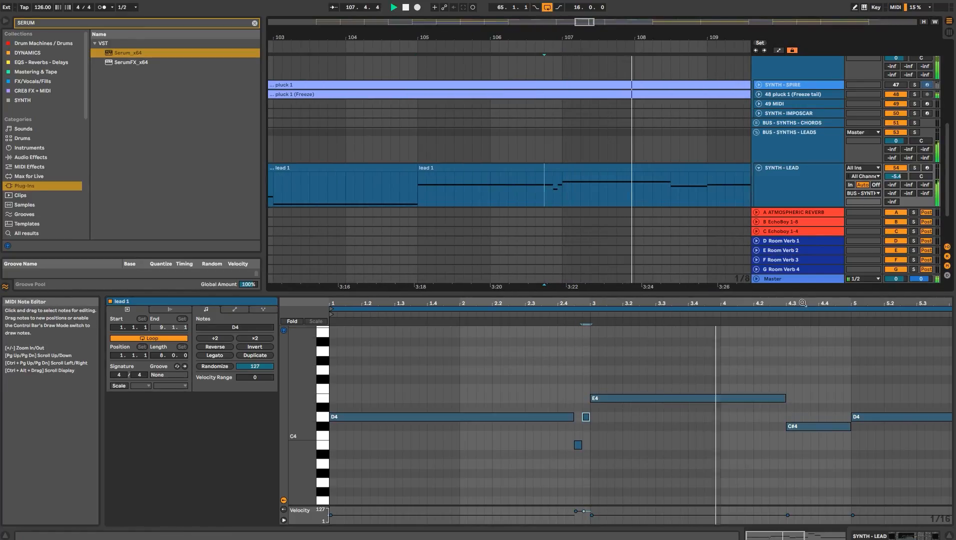
- Insert one-sixteenth notes B4 at 4.3.1 and A4 at 4.3.2, and shorten the following C#4 to start at 4.3.3
{"action": "left_click_drag", "start_coordinate": [795, 304], "coordinate": [663, 306]}
{"action": "key", "text": "space"}
{"action": "double_click", "coordinate": [658, 332]}
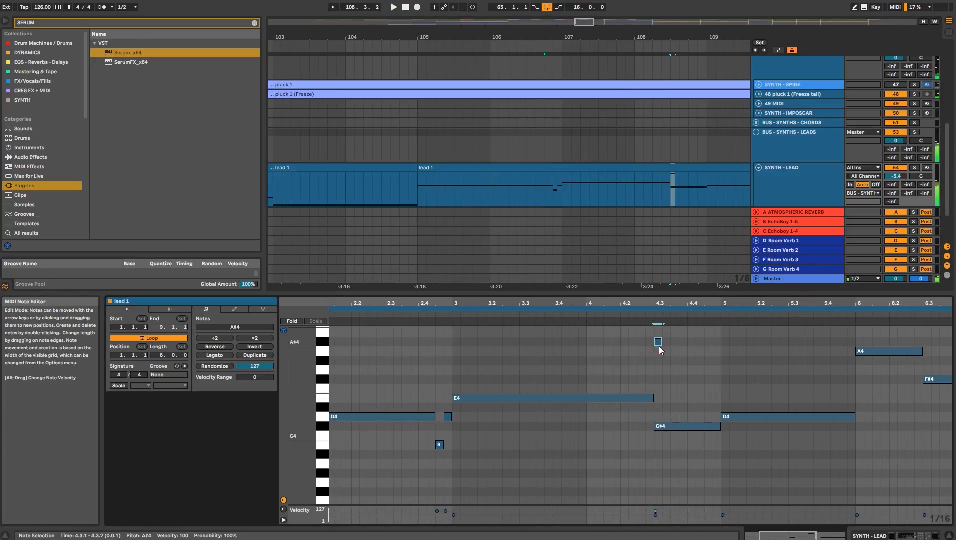
{"action": "double_click", "coordinate": [665, 352]}
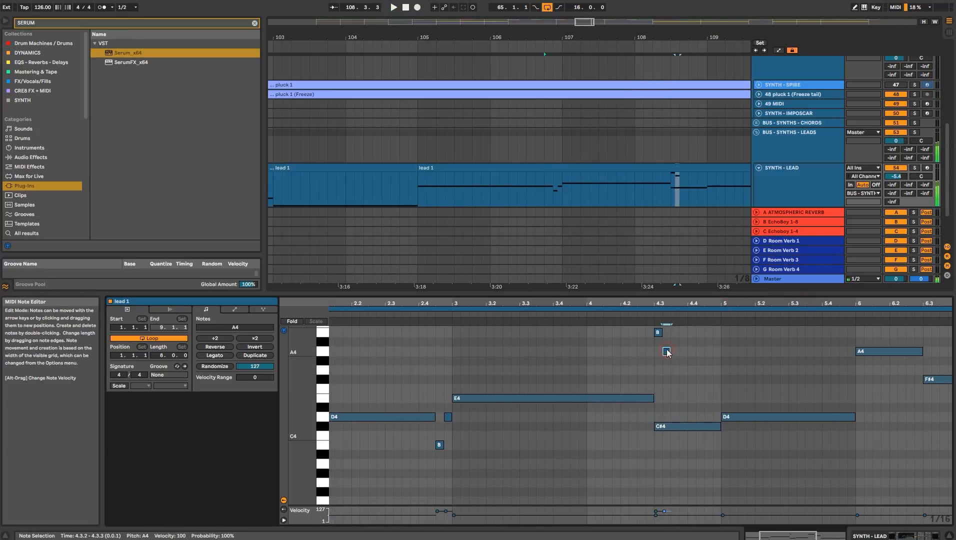
{"action": "left_click_drag", "start_coordinate": [656, 426], "coordinate": [671, 426]}
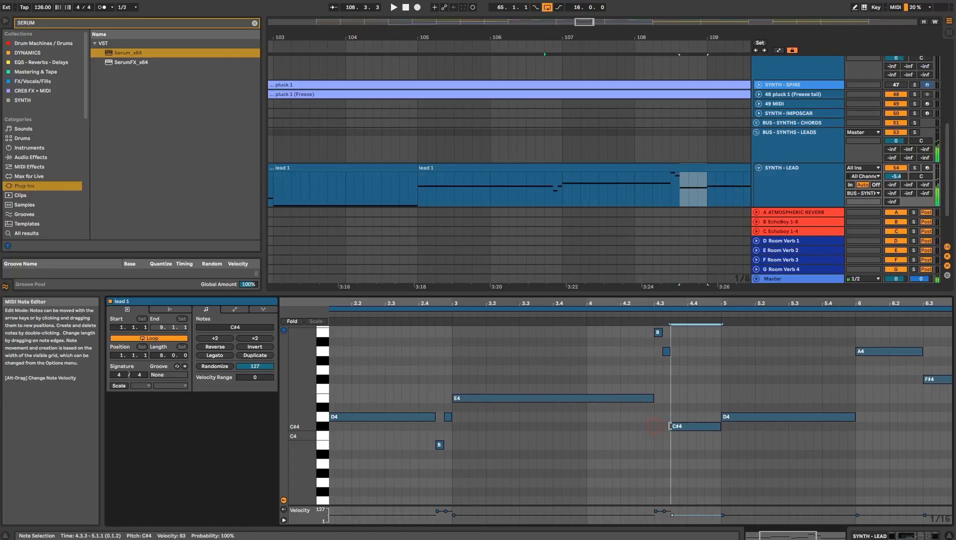
- Shorten the F#4 note to end at 6.4.4 and insert a one-sixteenth D4 there, just before the long C#4
{"action": "key", "text": "space"}
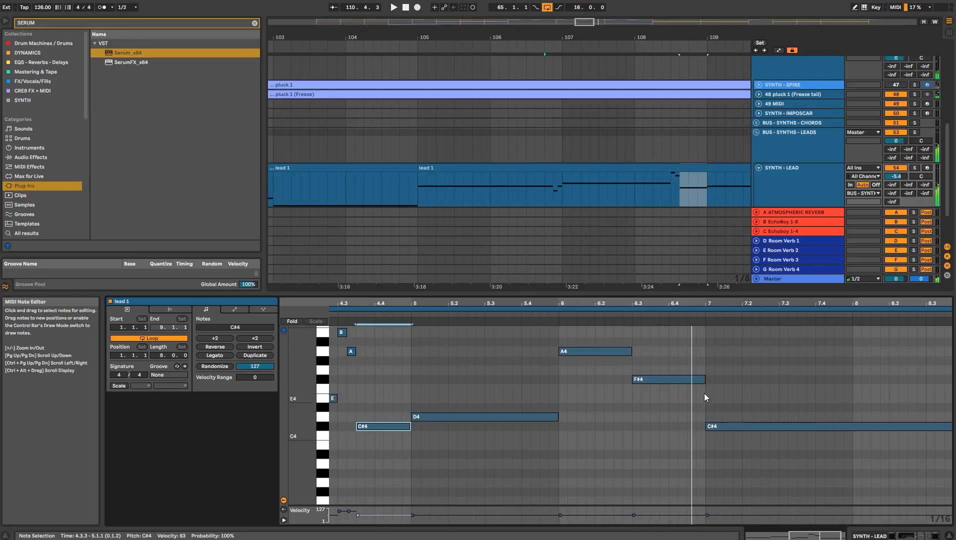
{"action": "left_click", "coordinate": [704, 380]}
{"action": "double_click", "coordinate": [700, 445]}
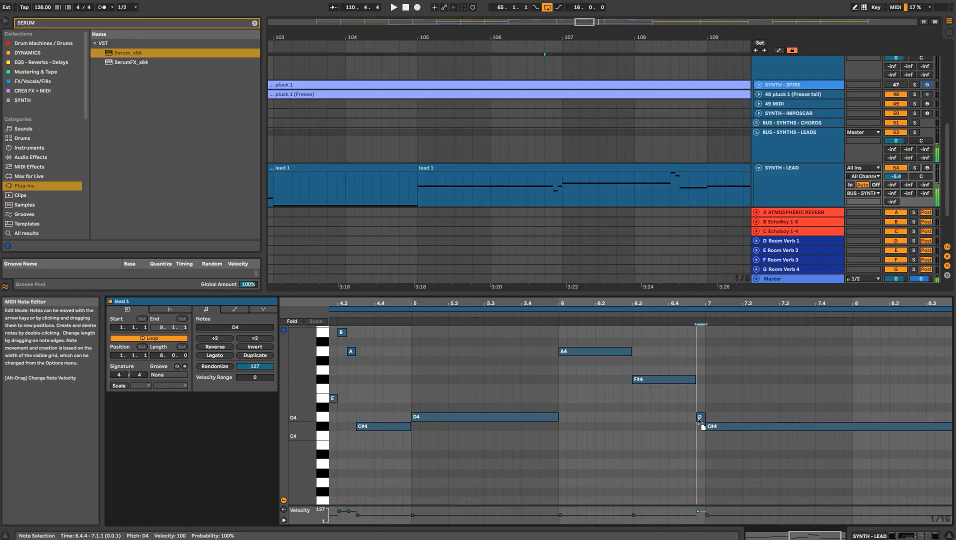
- Play the revised lead from 108.3 and loop playback over the lead 1 clip at bars 105 to 113
{"action": "left_click", "coordinate": [669, 181]}
{"action": "key", "text": "space"}
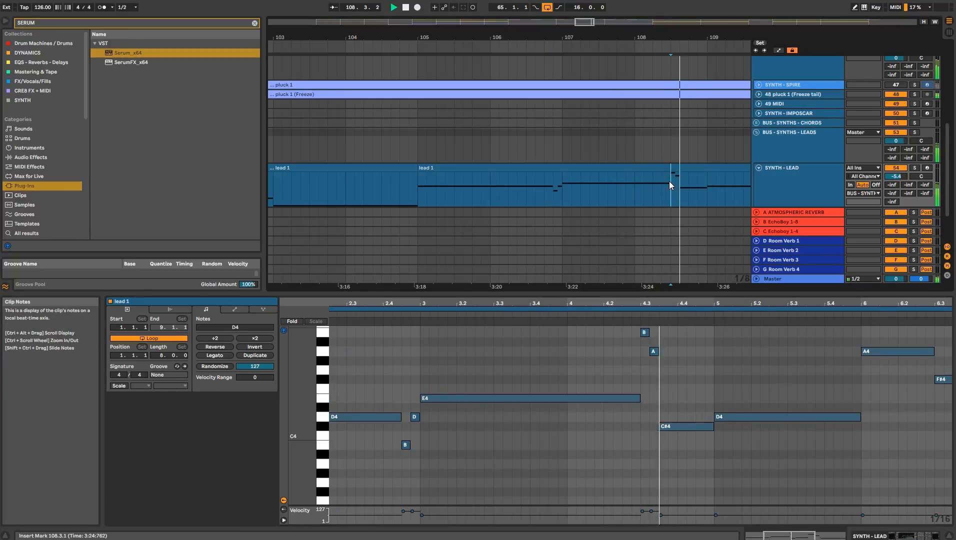
{"action": "left_click_drag", "start_coordinate": [727, 38], "coordinate": [436, 33]}
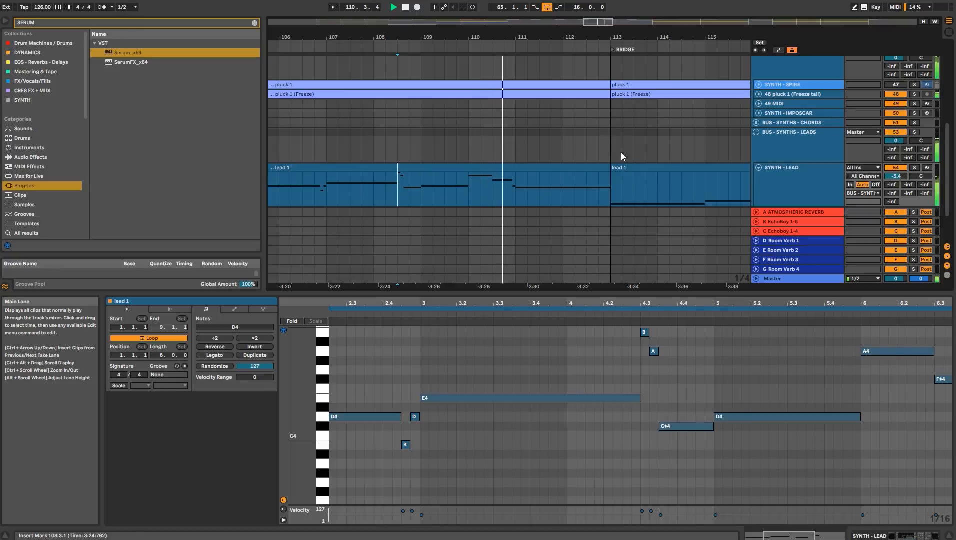
{"action": "left_click_drag", "start_coordinate": [605, 37], "coordinate": [622, 24]}
{"action": "left_click", "coordinate": [555, 166]}
{"action": "key", "text": "ctrl+l"}
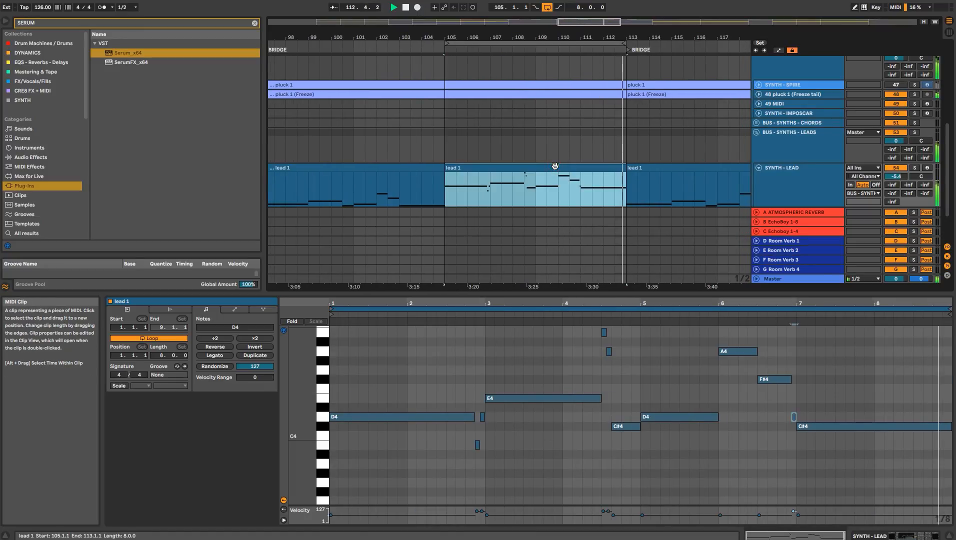
{"action": "left_click", "coordinate": [775, 182]}
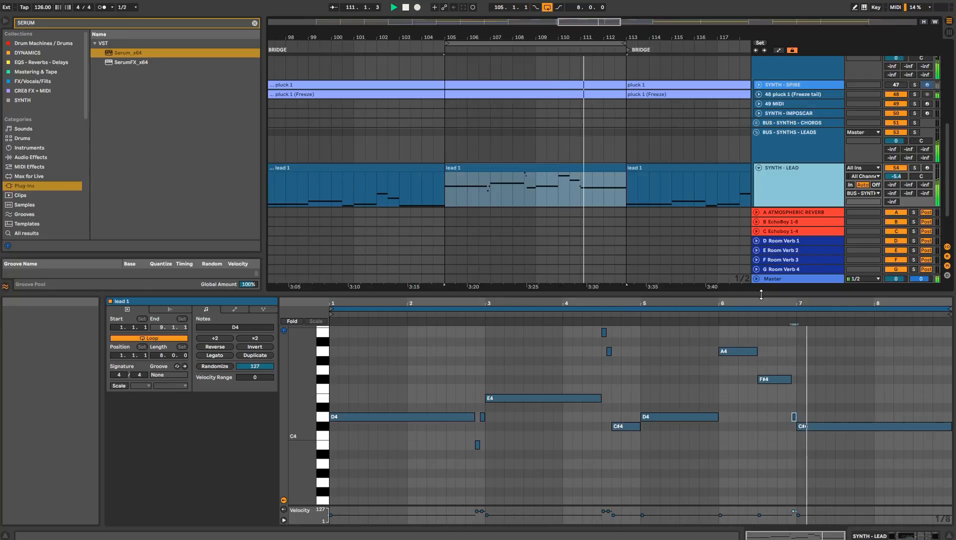
{"action": "key", "text": "space"}
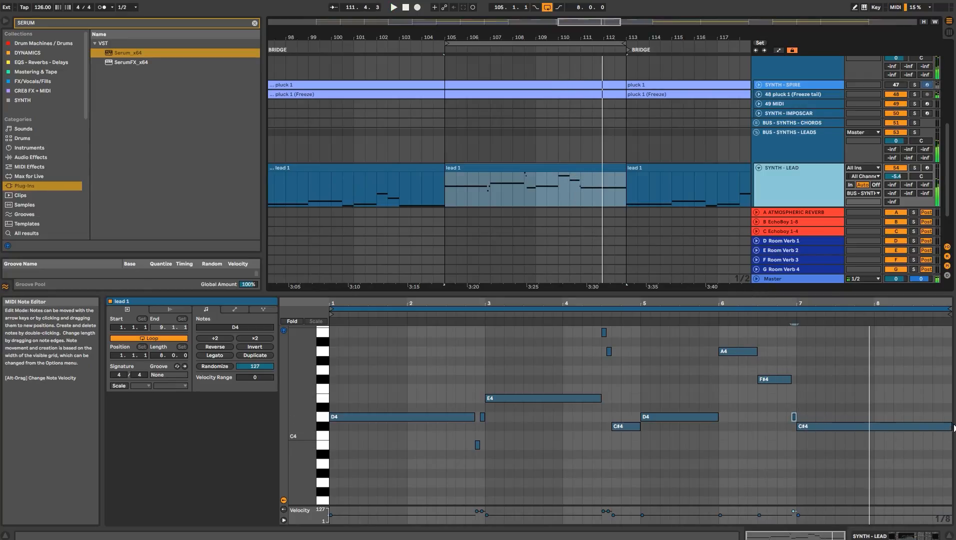
- Shorten the long C#4 to end at 8.1.1, add a one-bar A3 note in bar 8, and play the ending
{"action": "left_click_drag", "start_coordinate": [951, 427], "coordinate": [889, 464]}
{"action": "key", "text": "ctrl+d"}
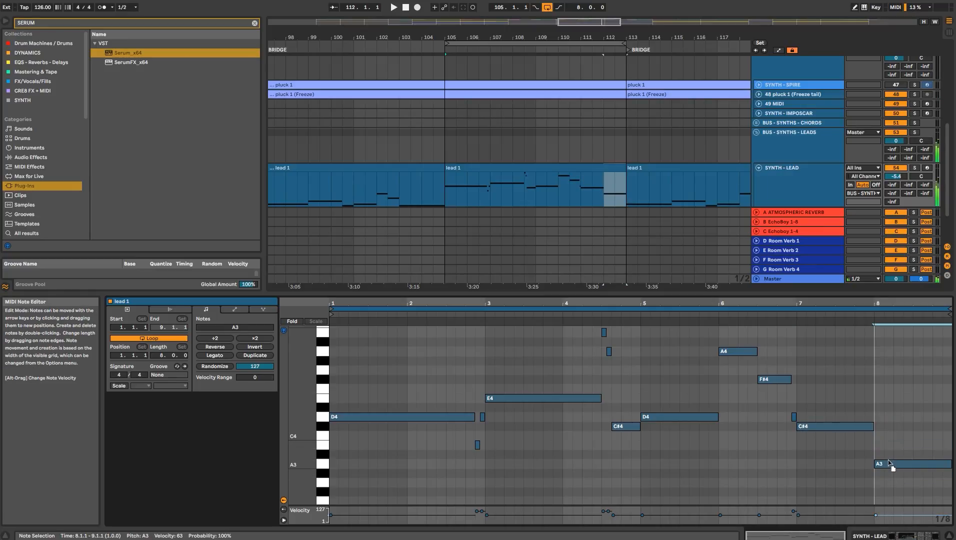
{"action": "key", "text": "space"}
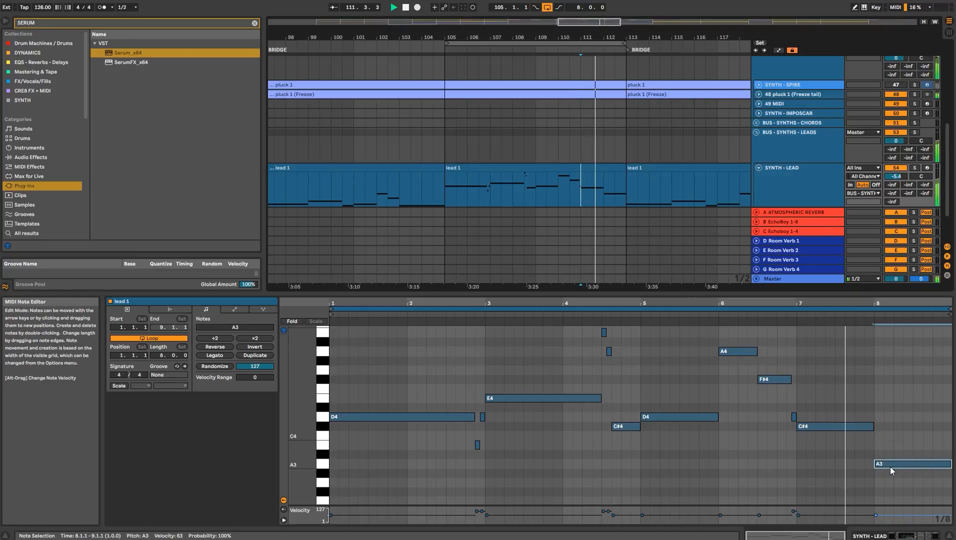
- Lower the bar 8 note of the lead clip to E3 and play the ending
{"action": "key", "text": "space"}
{"action": "left_click_drag", "start_coordinate": [891, 467], "coordinate": [893, 514]}
{"action": "key", "text": "space"}
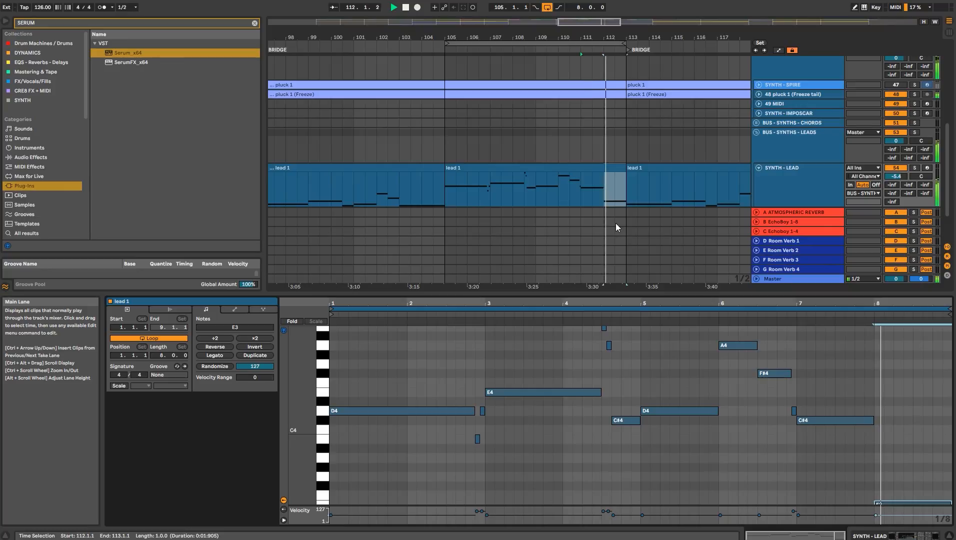
{"action": "key", "text": "space"}
- End the lead clip with an A3 note from 8.4.1 to 9.1.1, cutting the E3 note off at 8.4.1
{"action": "left_click", "coordinate": [940, 453]}
{"action": "double_click", "coordinate": [939, 451]}
{"action": "left_click", "coordinate": [939, 503]}
{"action": "double_click", "coordinate": [939, 481]}
{"action": "left_click_drag", "start_coordinate": [939, 484], "coordinate": [938, 463]}
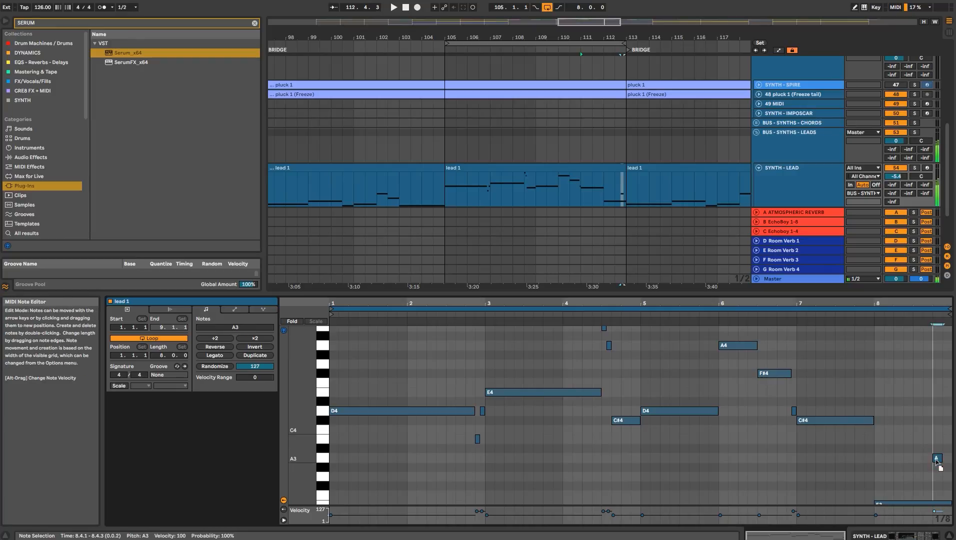
{"action": "left_click_drag", "start_coordinate": [942, 458], "coordinate": [949, 458]}
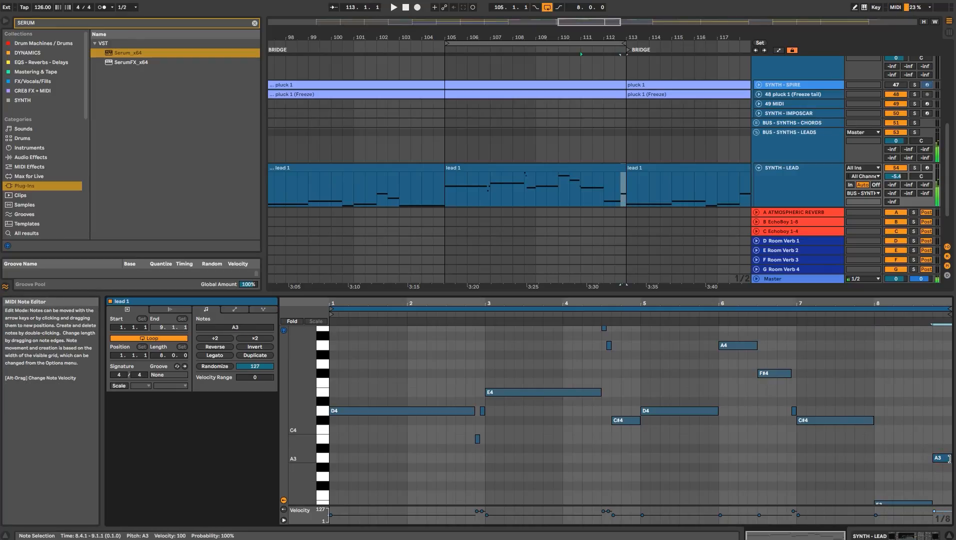
- Play the finished lead variation from bar 105, close the clip editor, and fold the SYNTH - LEAD track
{"action": "left_click", "coordinate": [514, 170]}
{"action": "key", "text": "space"}
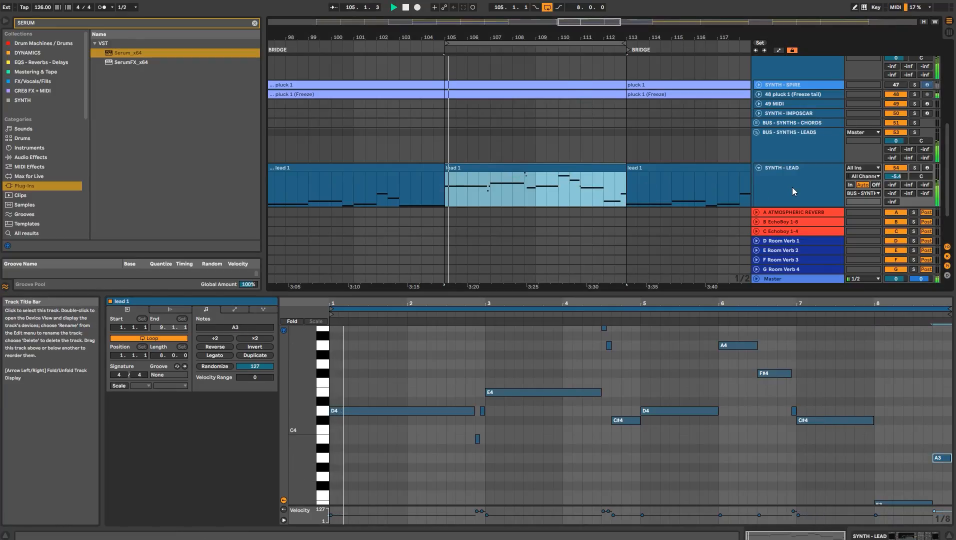
{"action": "double_click", "coordinate": [784, 295]}
{"action": "left_click", "coordinate": [780, 365]}
{"action": "left_click", "coordinate": [759, 352]}
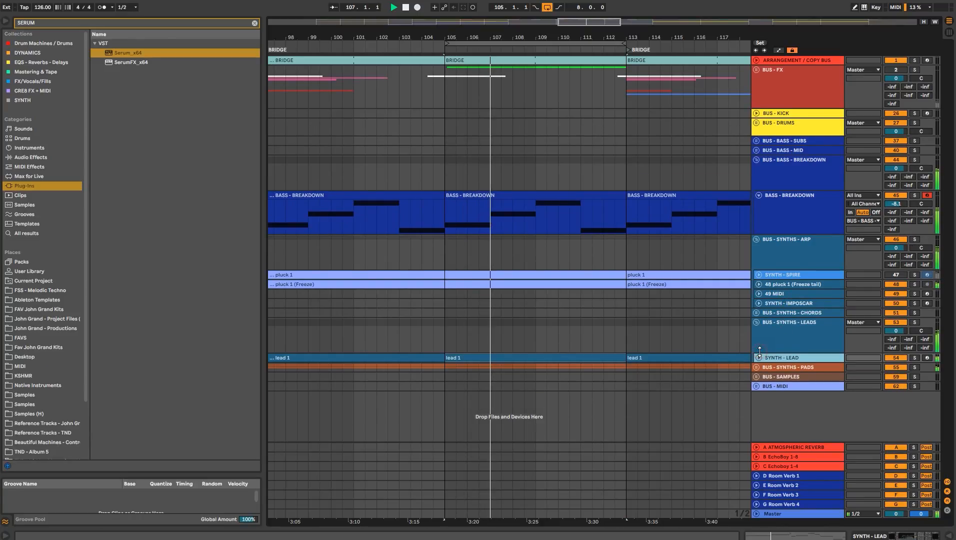
- Assign the BUS - SYNTHS - ARP group's colour to its grouped tracks and clips
{"action": "right_click", "coordinate": [805, 257]}
{"action": "left_click", "coordinate": [850, 430]}
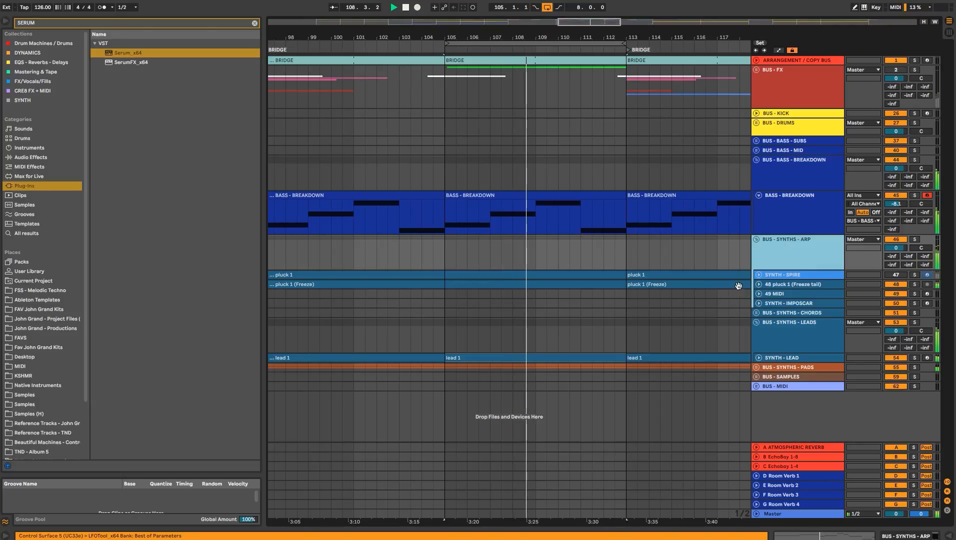
{"action": "left_click", "coordinate": [790, 273]}
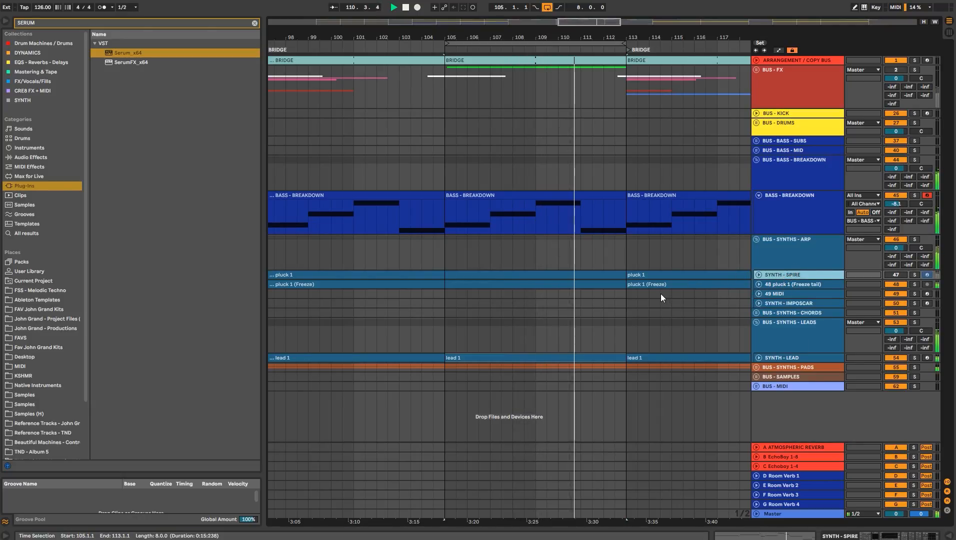
- Unfold SYNTH - LEAD, stop playback, and duplicate the varied lead 1 clip onto bars 113 to 121
{"action": "left_click", "coordinate": [759, 357]}
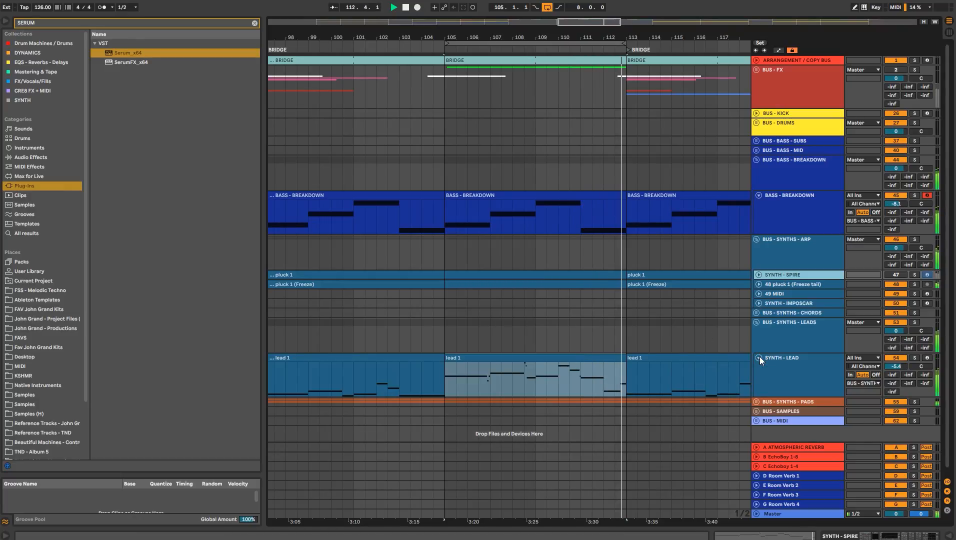
{"action": "key", "text": "space"}
{"action": "left_click", "coordinate": [581, 357]}
{"action": "key", "text": "ctrl+d"}
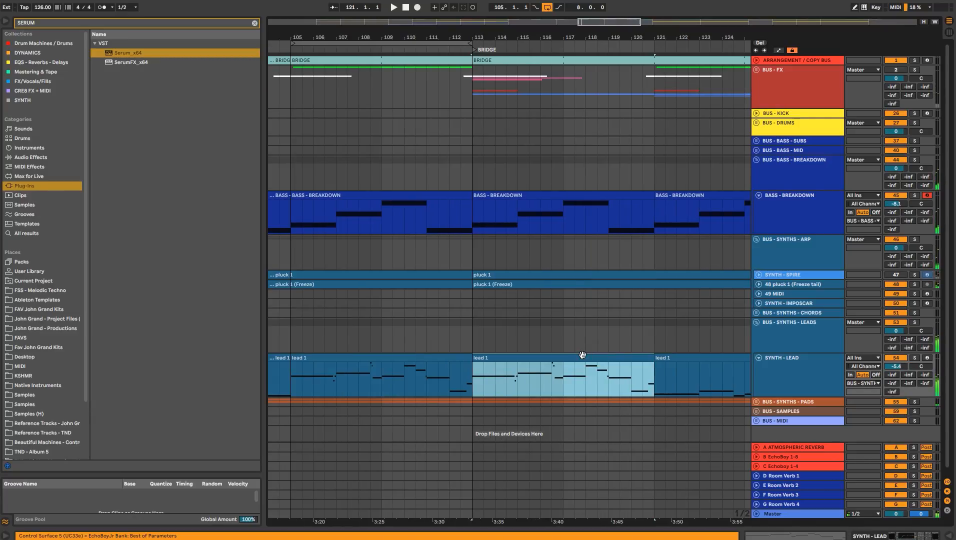
{"action": "left_click_drag", "start_coordinate": [508, 33], "coordinate": [563, 25]}
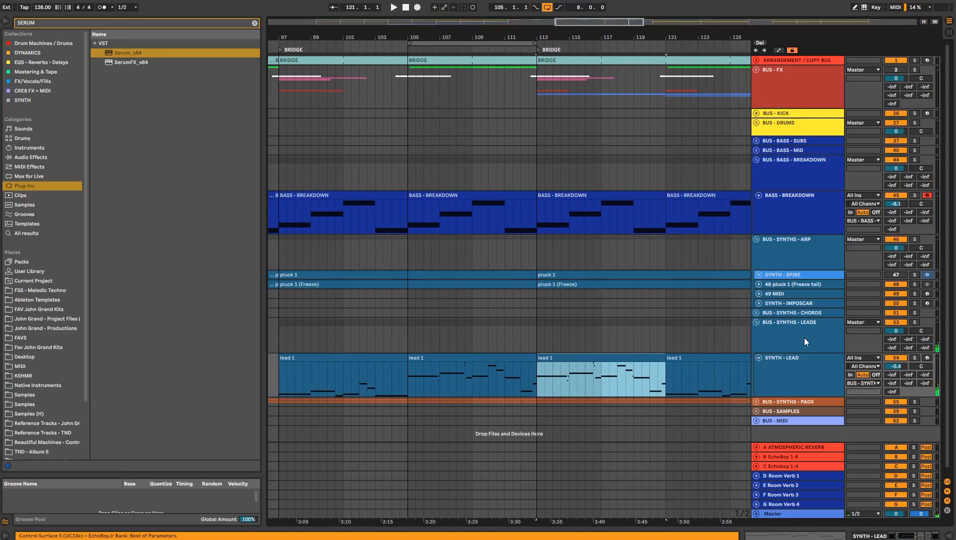
- Fold the BUS - SYNTHS - LEADS group and unfold the BUS - SYNTHS - CHORDS group
{"action": "left_click", "coordinate": [804, 335]}
{"action": "left_click", "coordinate": [756, 323]}
{"action": "left_click", "coordinate": [756, 314]}
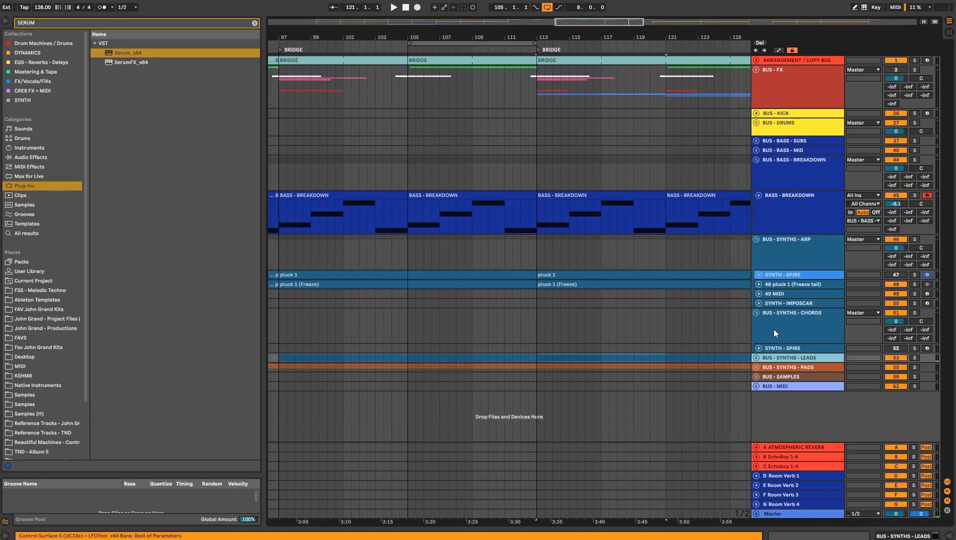
- Extend the loop region to cover the whole bridge from bar 81 to bar 129
{"action": "left_click_drag", "start_coordinate": [571, 40], "coordinate": [576, 31]}
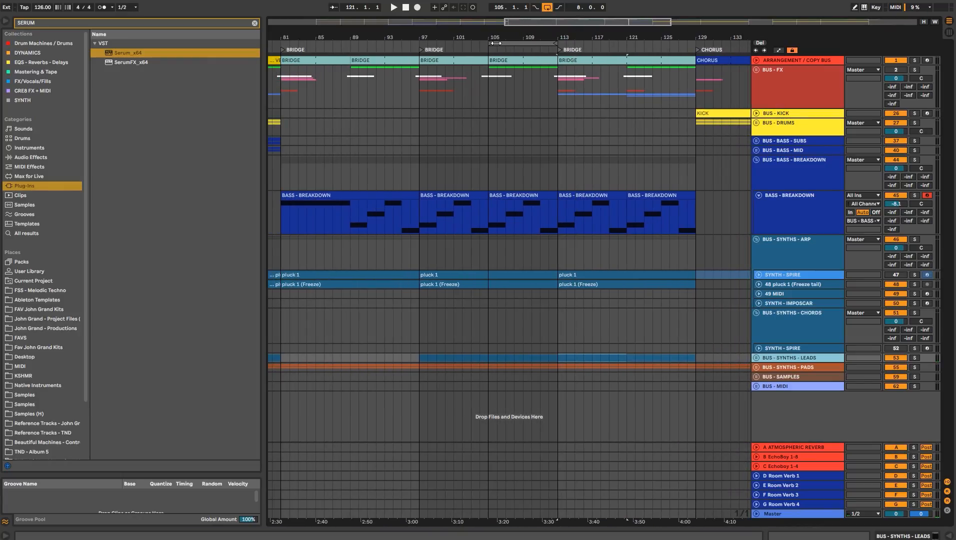
{"action": "left_click_drag", "start_coordinate": [493, 44], "coordinate": [285, 41]}
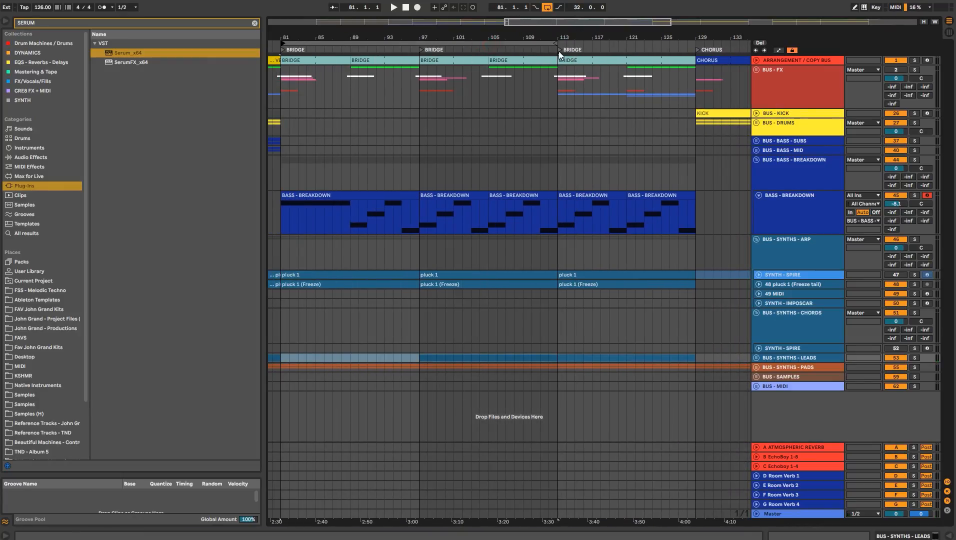
{"action": "left_click_drag", "start_coordinate": [553, 42], "coordinate": [697, 49]}
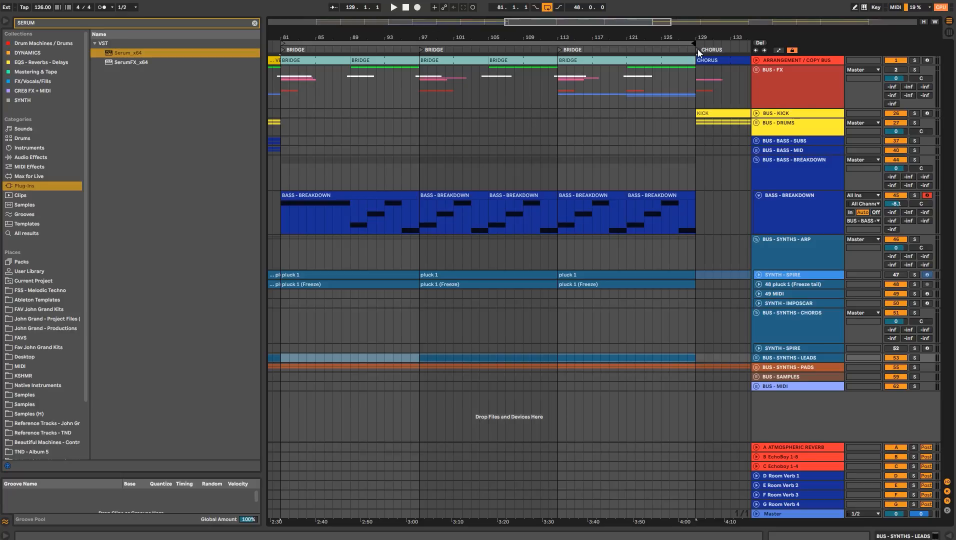
- Arm the SYNTH - SPIRE track in the chords group and remove its Zebra2 instrument
{"action": "left_click", "coordinate": [803, 303]}
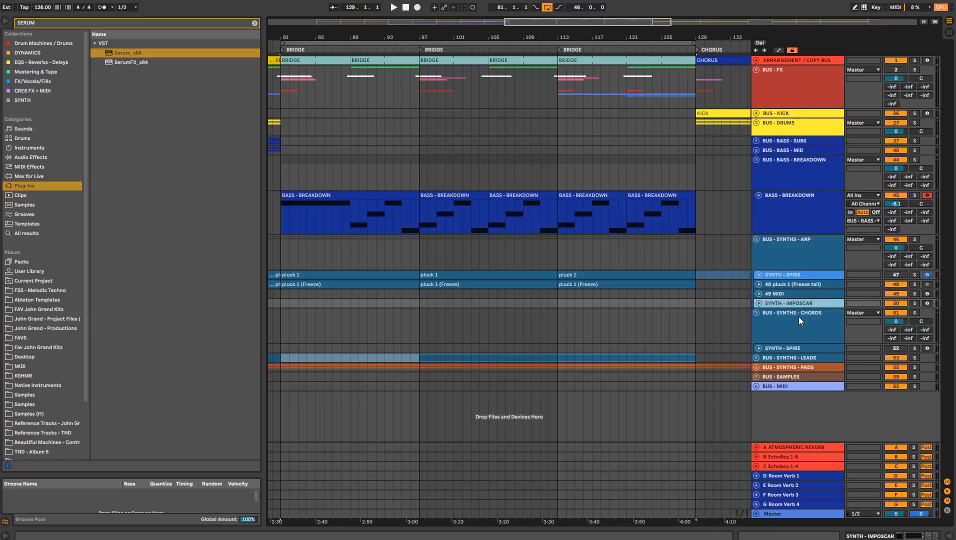
{"action": "left_click", "coordinate": [799, 317]}
{"action": "left_click", "coordinate": [791, 347]}
{"action": "left_click", "coordinate": [931, 348]}
{"action": "double_click", "coordinate": [804, 350]}
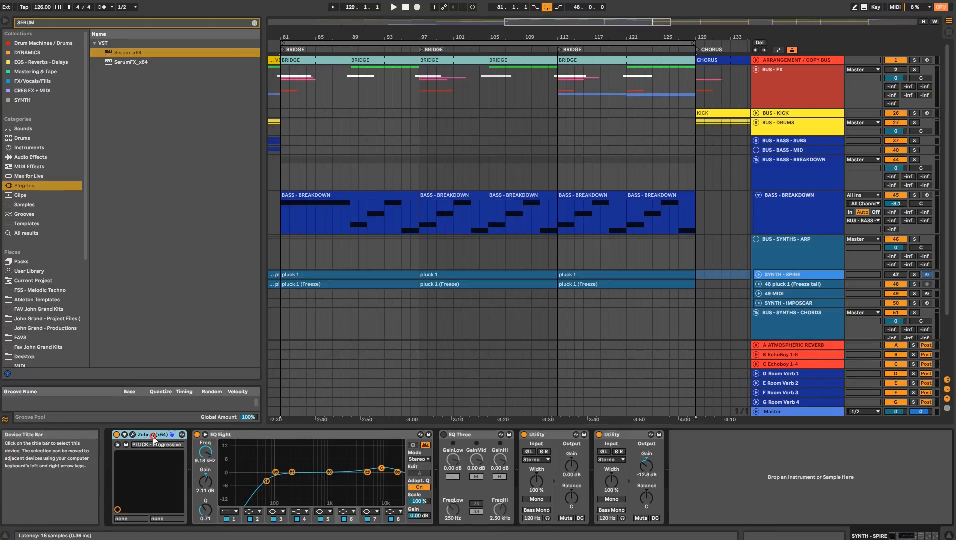
{"action": "key", "text": "Delete"}
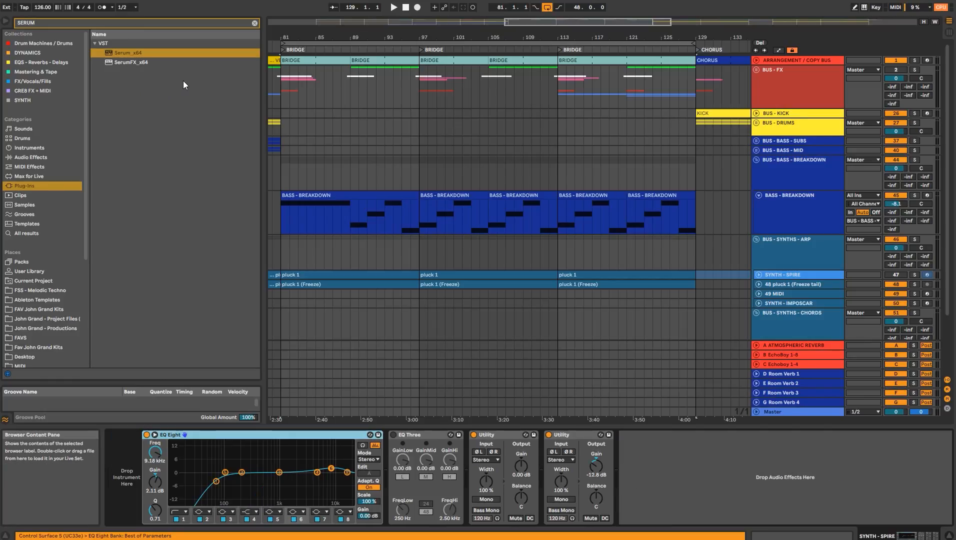
- Search the plug-ins for SPIRE, load Spire-1.5 onto the chords track, and close its window
{"action": "left_click", "coordinate": [254, 23]}
{"action": "left_click", "coordinate": [240, 22]}
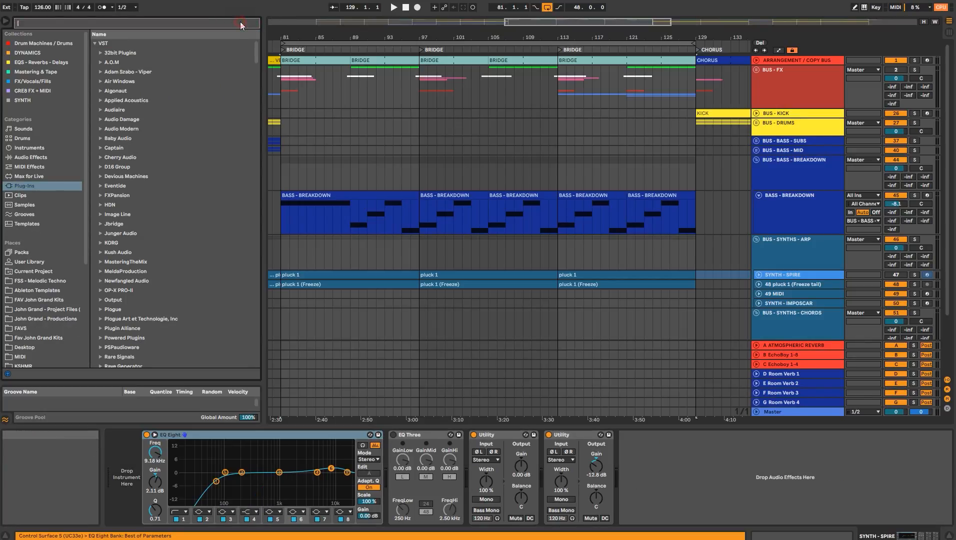
{"action": "type", "text": "SPIRE"}
{"action": "key", "text": "Down"}
{"action": "key", "text": "Down"}
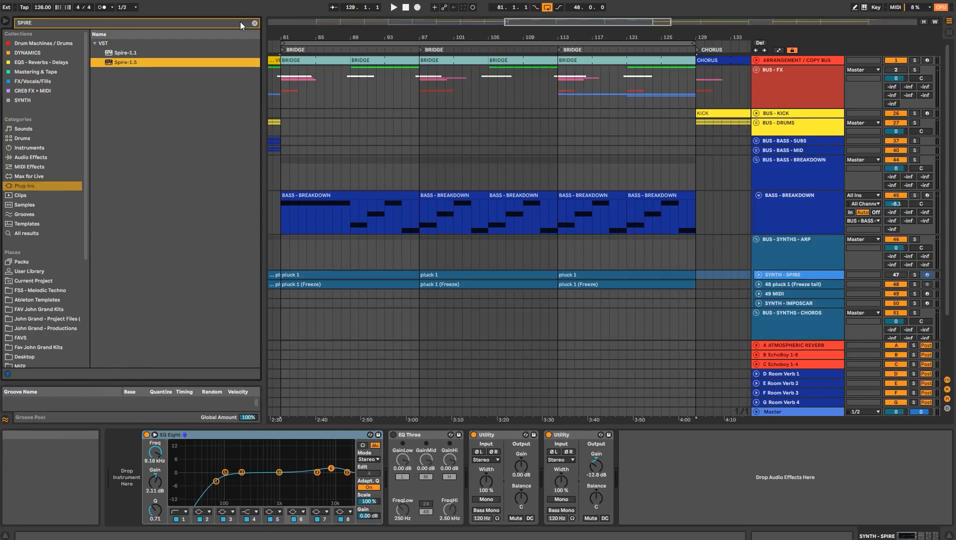
{"action": "key", "text": "Return"}
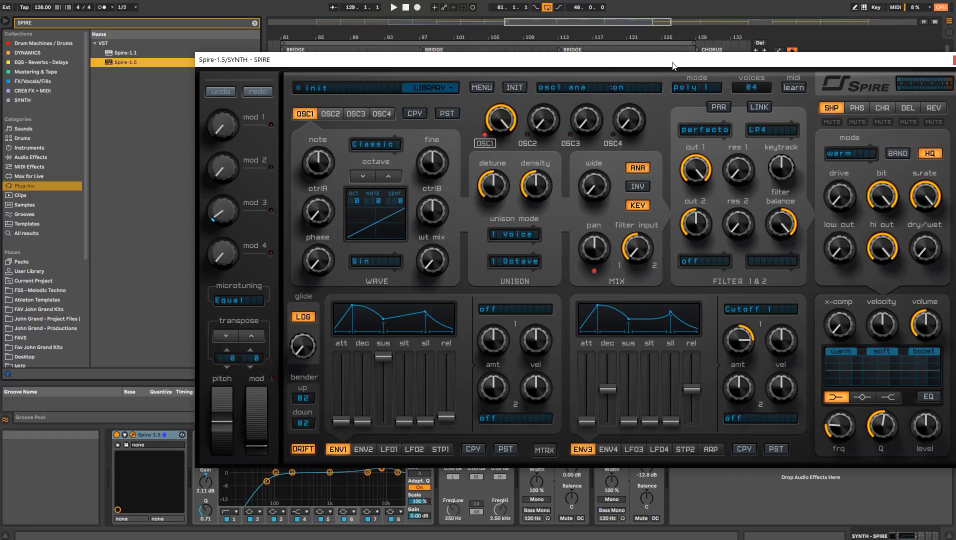
{"action": "left_click_drag", "start_coordinate": [673, 64], "coordinate": [546, 82]}
{"action": "left_click", "coordinate": [829, 79]}
{"action": "left_click_drag", "start_coordinate": [499, 40], "coordinate": [522, 18]}
{"action": "scroll", "coordinate": [570, 220], "scroll_direction": "down", "scroll_amount": 4}
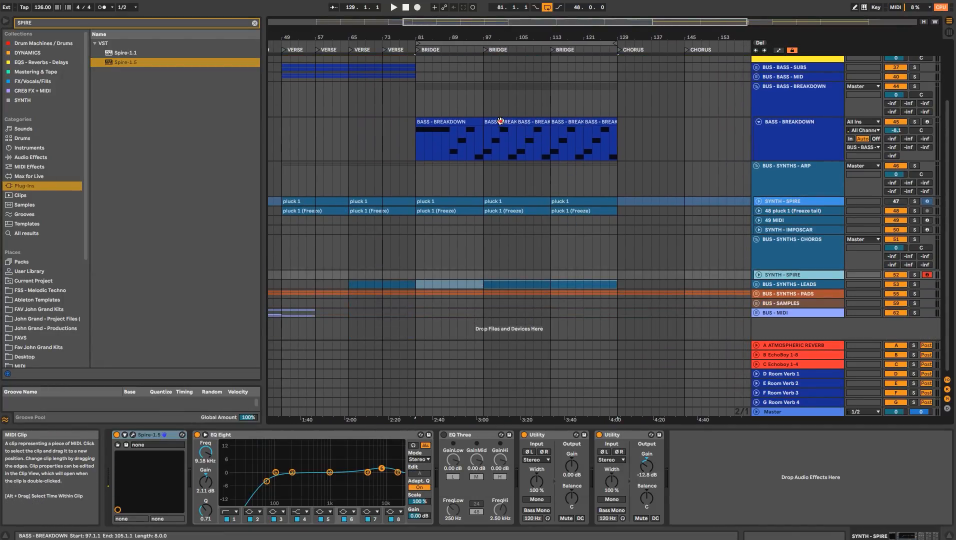
- Copy the BASS - BREAKDOWN clips of the bridge onto the chords group's SYNTH - SPIRE track at bar 81 and solo the group
{"action": "left_click", "coordinate": [500, 120]}
{"action": "left_click", "coordinate": [591, 120], "text": "shift"}
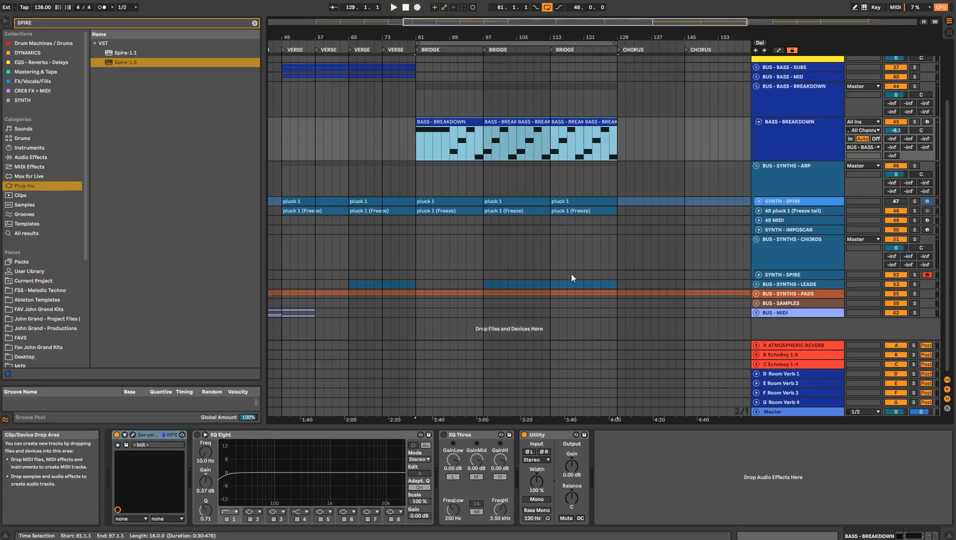
{"action": "left_click", "coordinate": [759, 275]}
{"action": "left_click", "coordinate": [411, 283]}
{"action": "key", "text": "ctrl+v"}
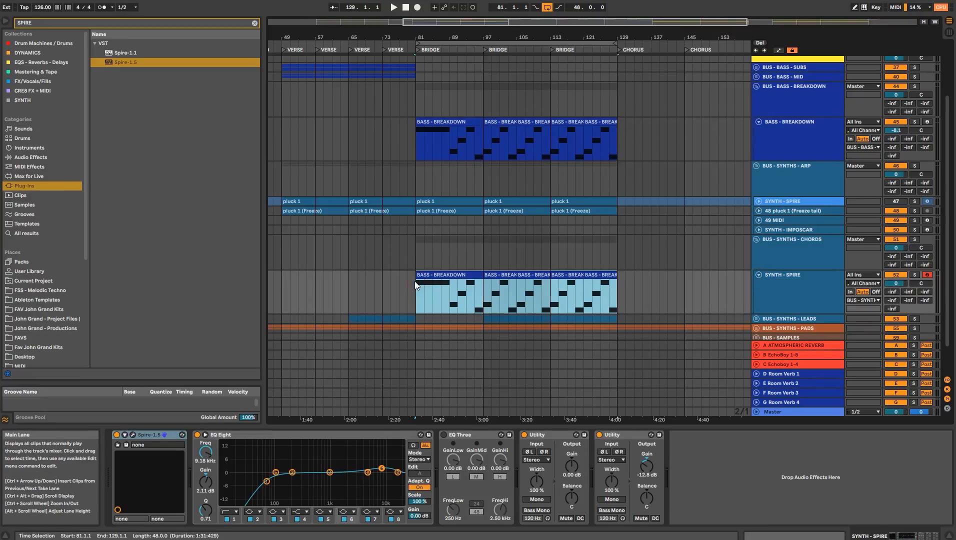
{"action": "left_click", "coordinate": [915, 240]}
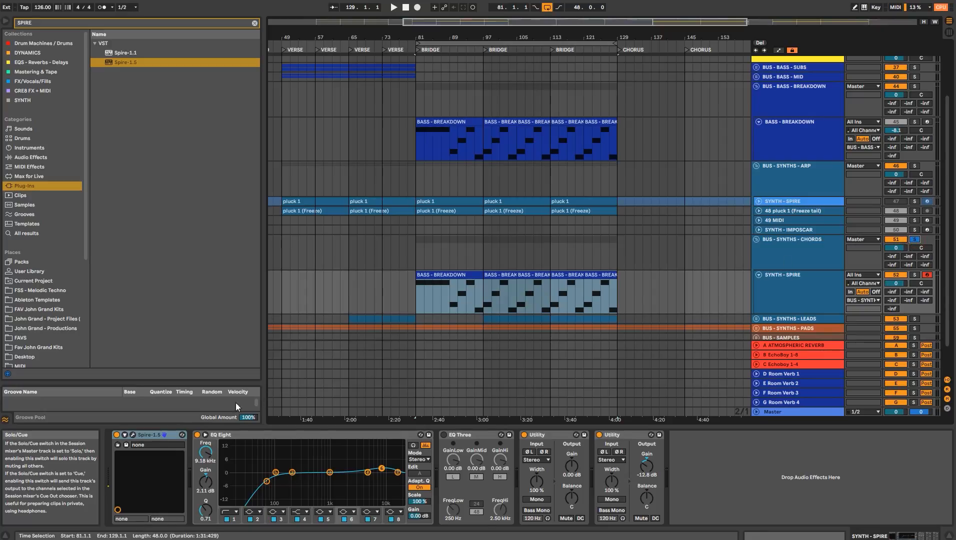
- Turn on Spire's arpeggiator on the chords track and set its mode to Chord
{"action": "left_click", "coordinate": [133, 435]}
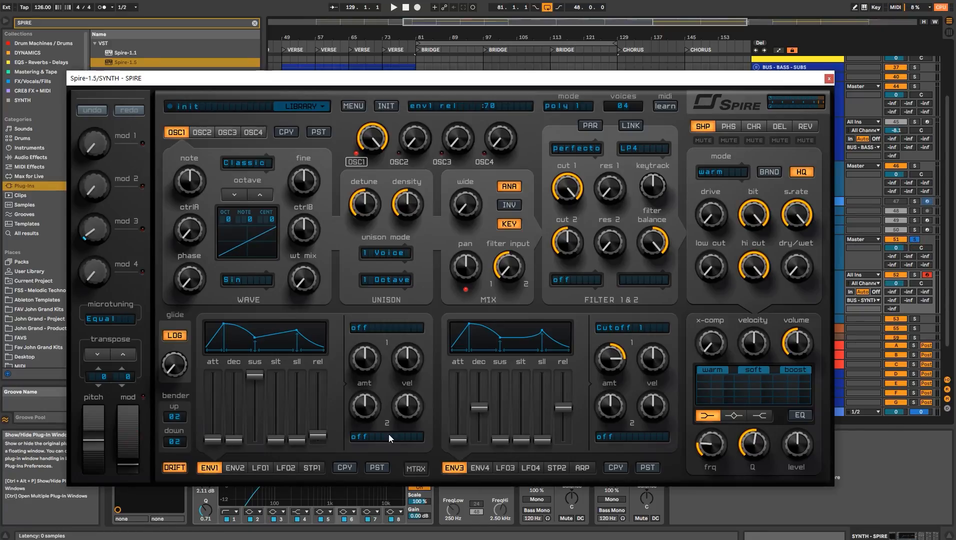
{"action": "left_click", "coordinate": [584, 469]}
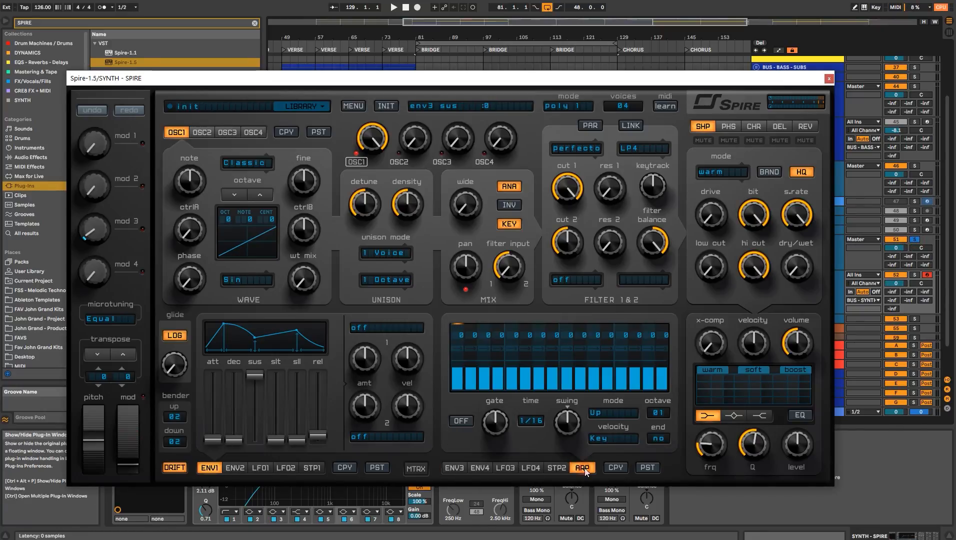
{"action": "left_click", "coordinate": [457, 421]}
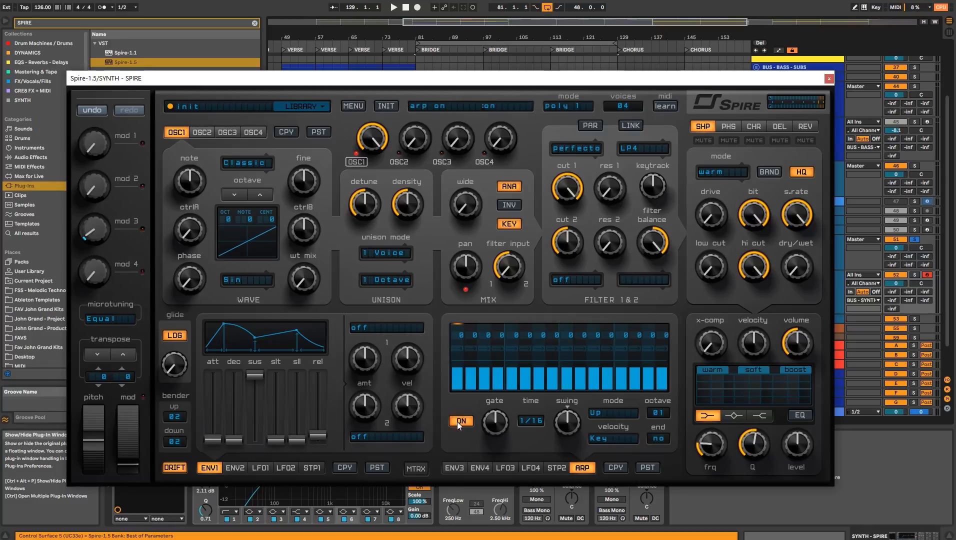
{"action": "left_click", "coordinate": [603, 411]}
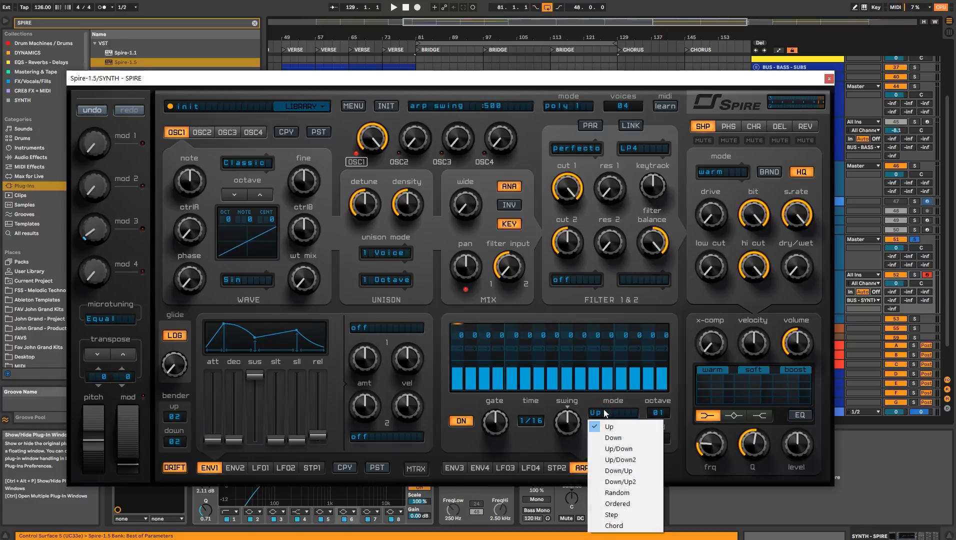
{"action": "left_click", "coordinate": [620, 525]}
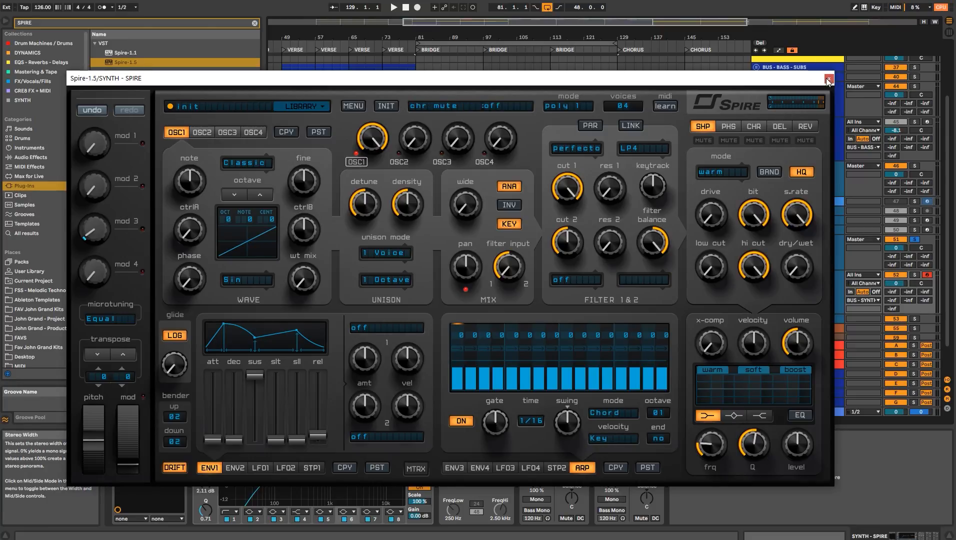
- While the bridge plays, shorten Spire's envelope 3 decay, lower filter cut 1 to 600 and set the voices to 16
{"action": "left_click", "coordinate": [488, 43]}
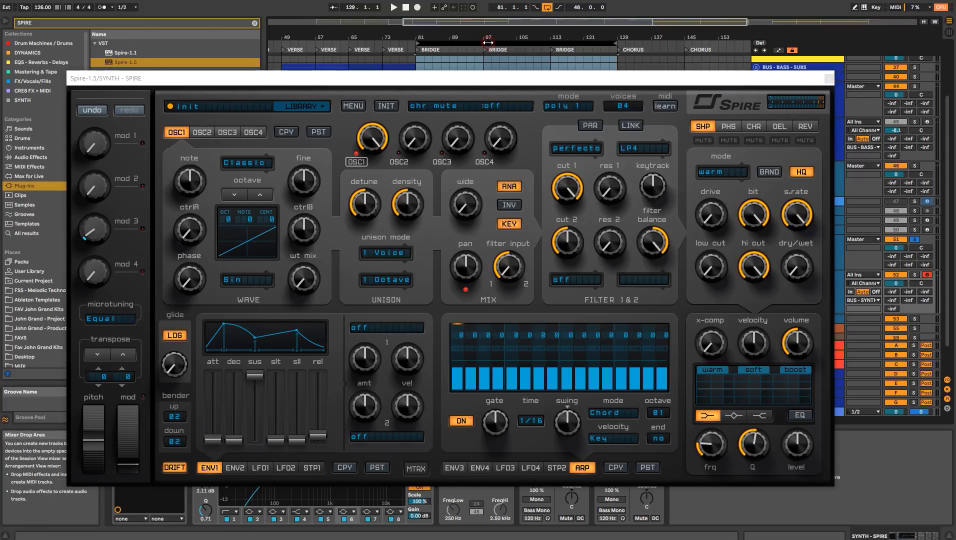
{"action": "key", "text": "space"}
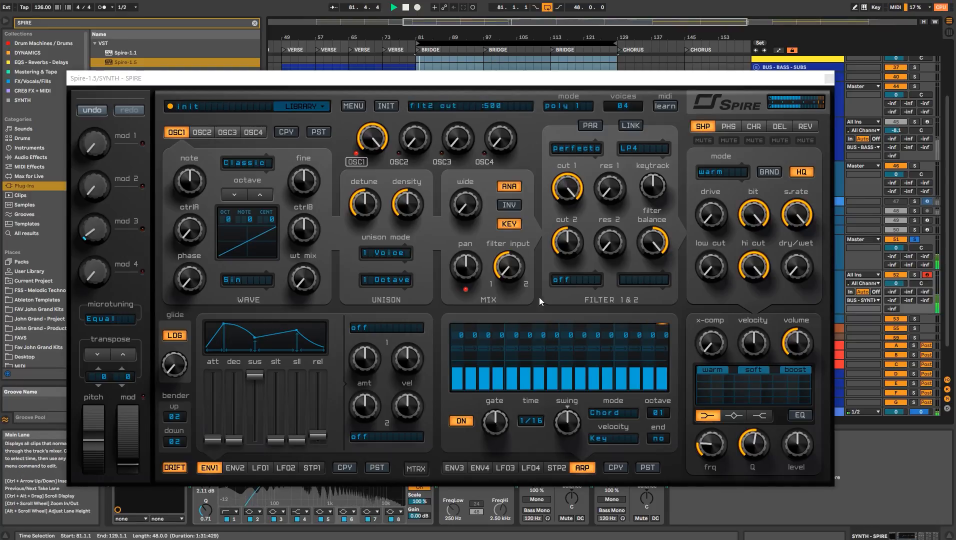
{"action": "left_click", "coordinate": [454, 469]}
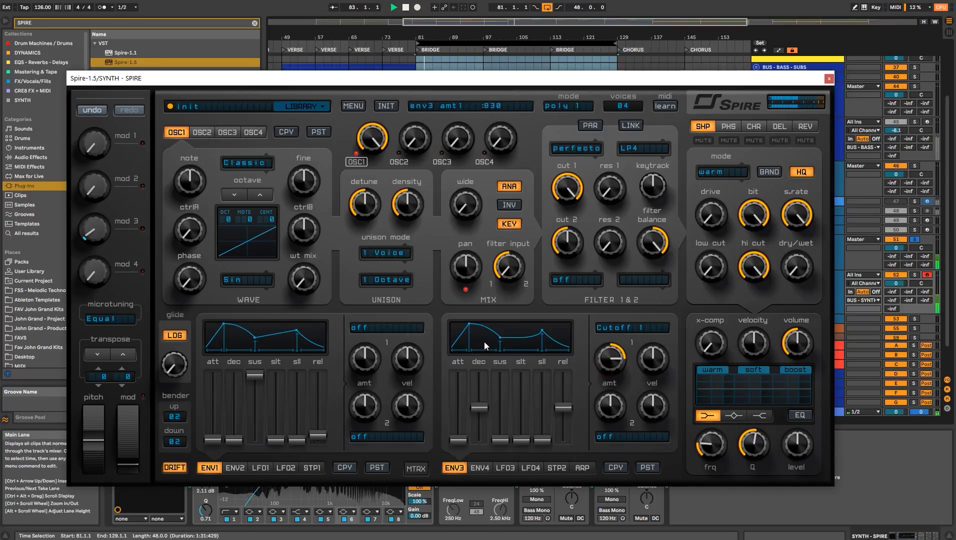
{"action": "left_click_drag", "start_coordinate": [484, 403], "coordinate": [483, 429]}
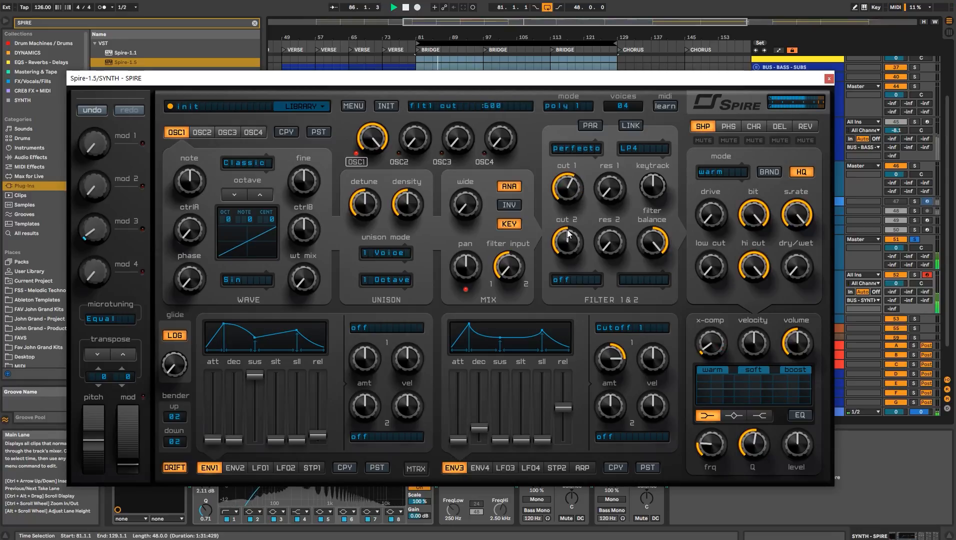
{"action": "left_click", "coordinate": [624, 109]}
{"action": "left_click", "coordinate": [653, 193]}
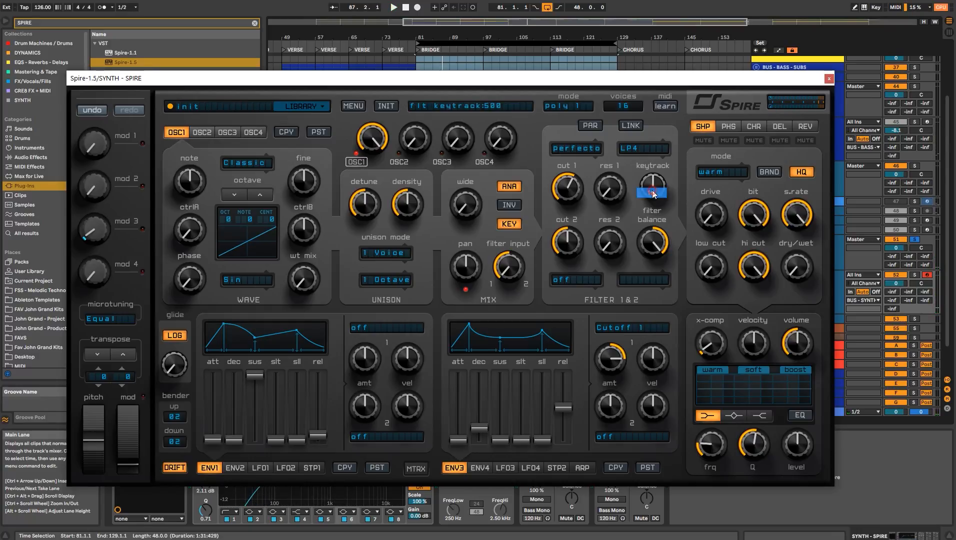
{"action": "left_click", "coordinate": [829, 78]}
- Assign the BUS - SYNTHS - CHORDS track color to its grouped tracks and clips
{"action": "left_click", "coordinate": [795, 279]}
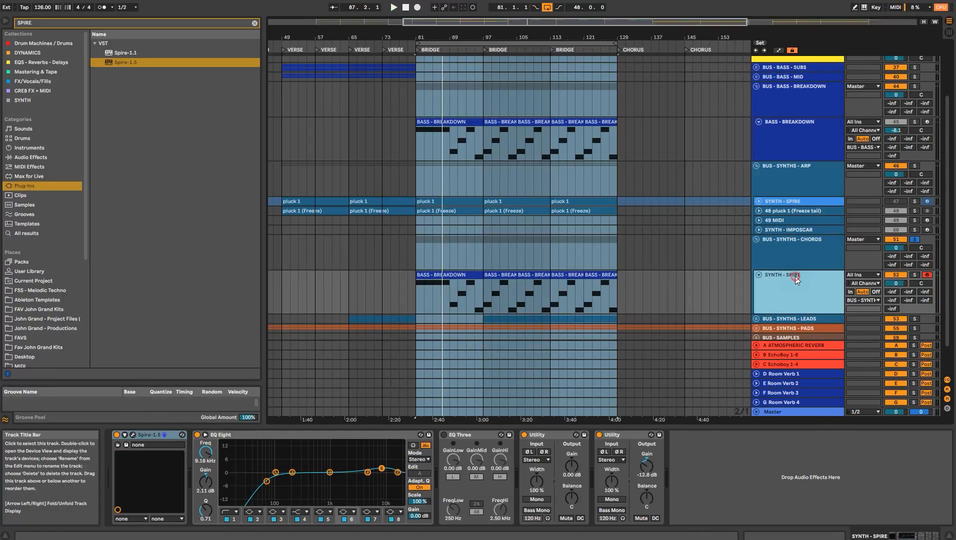
{"action": "left_click", "coordinate": [755, 261]}
{"action": "right_click", "coordinate": [755, 260]}
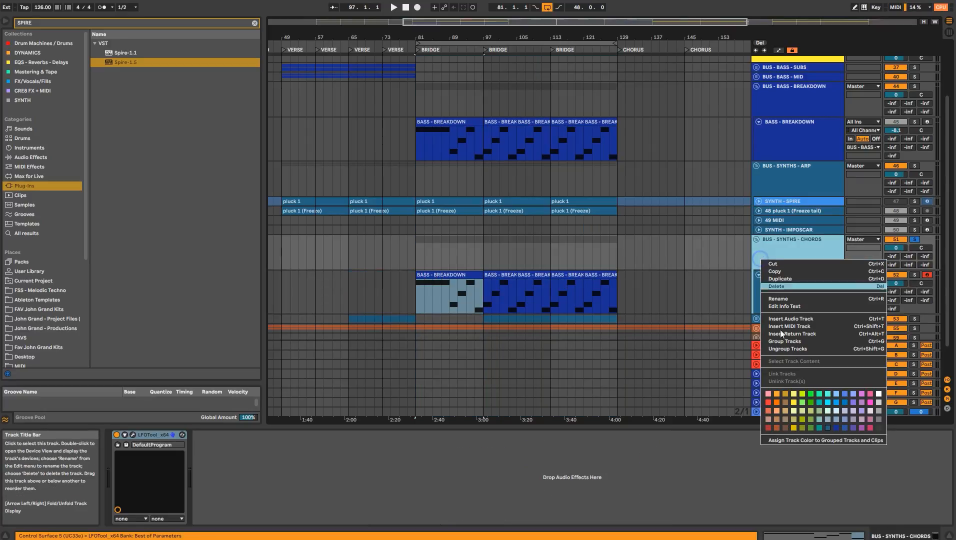
{"action": "left_click", "coordinate": [796, 440]}
- Solo the chords group's SYNTH - SPIRE track, consolidate its bridge clips into one and open that clip for note editing
{"action": "left_click", "coordinate": [789, 293]}
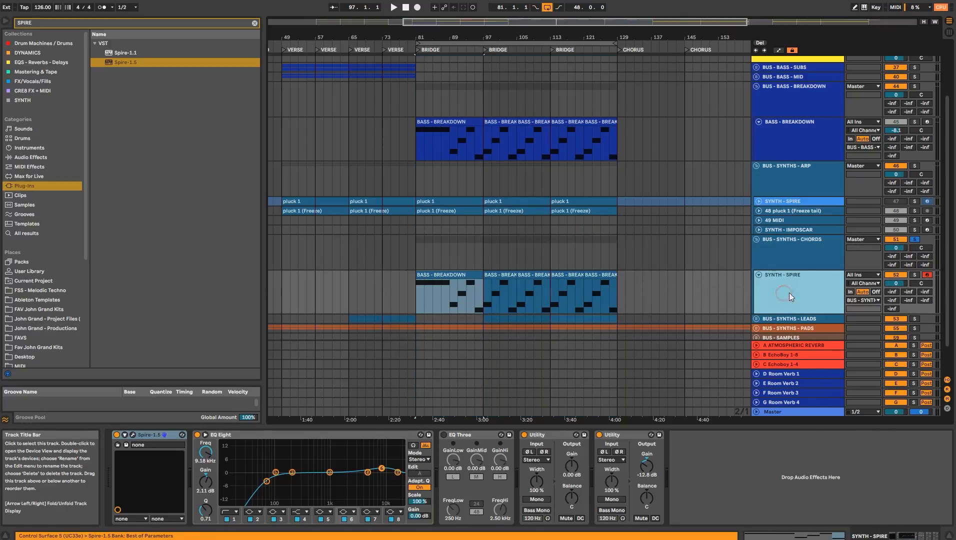
{"action": "left_click", "coordinate": [915, 275]}
{"action": "left_click", "coordinate": [465, 275]}
{"action": "left_click", "coordinate": [596, 275], "text": "shift"}
{"action": "key", "text": "ctrl+j"}
{"action": "double_click", "coordinate": [595, 275]}
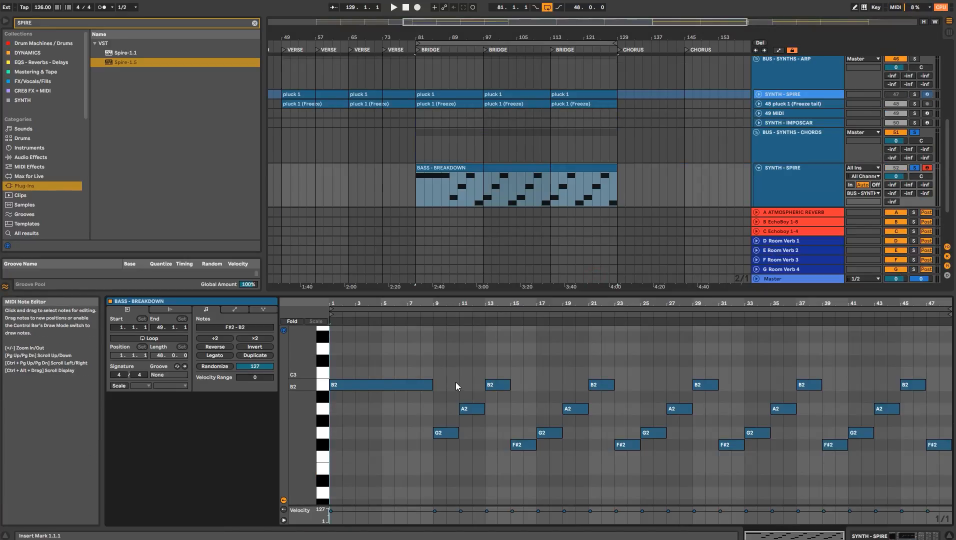
- Enlarge the note editor, switch off note preview and copy all the clip's notes one octave up, from B2 to B3
{"action": "left_click", "coordinate": [448, 371]}
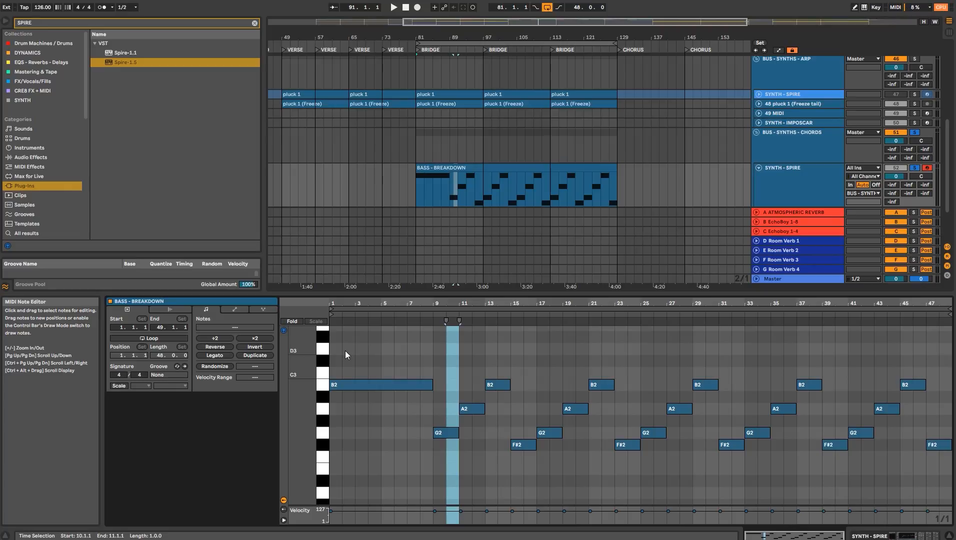
{"action": "left_click_drag", "start_coordinate": [302, 371], "coordinate": [290, 372]}
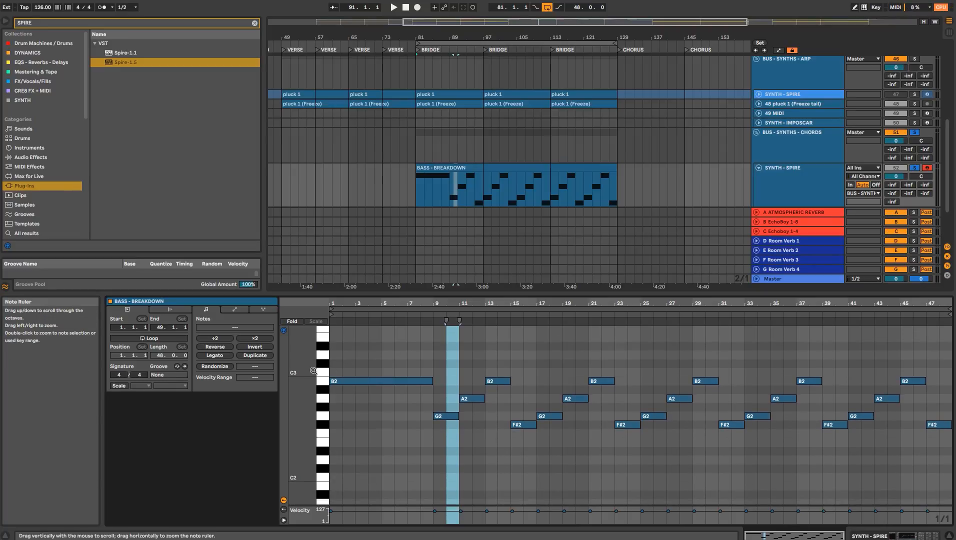
{"action": "scroll", "coordinate": [391, 387], "scroll_direction": "up", "scroll_amount": 1}
{"action": "left_click_drag", "start_coordinate": [468, 294], "coordinate": [468, 246]}
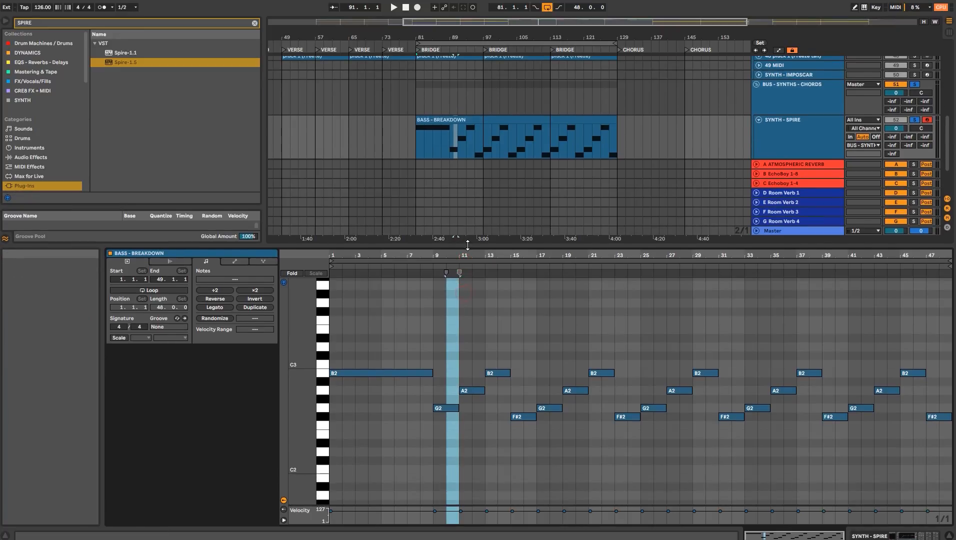
{"action": "left_click", "coordinate": [440, 308]}
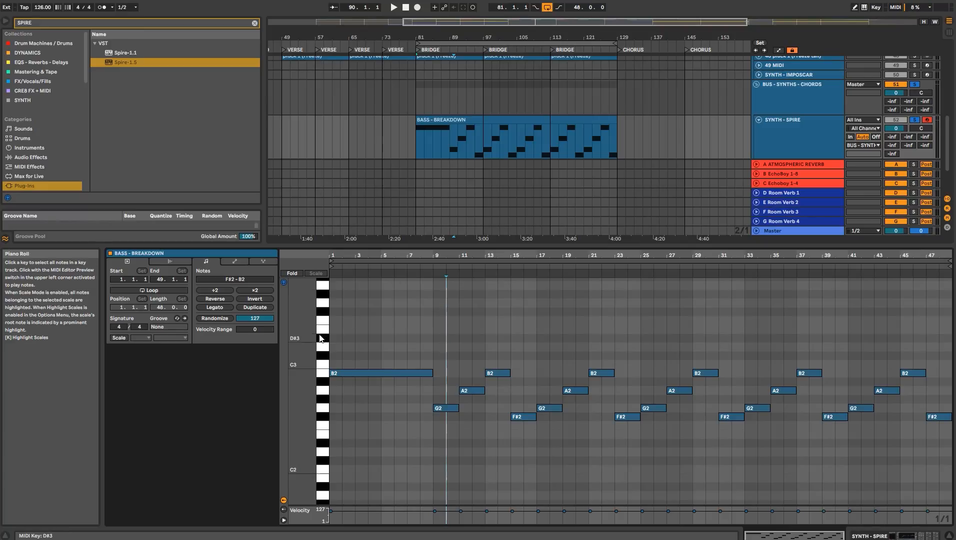
{"action": "left_click_drag", "start_coordinate": [321, 336], "coordinate": [390, 361]}
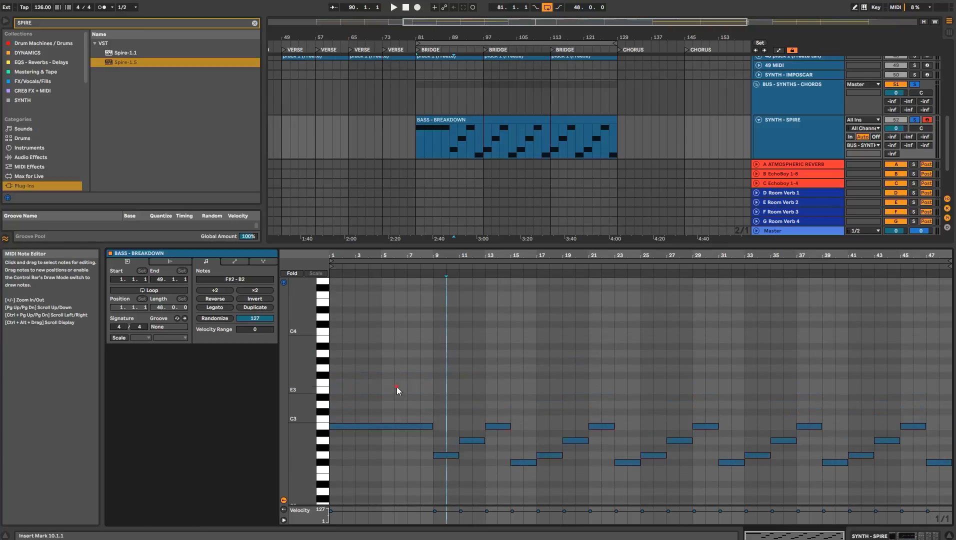
{"action": "key", "text": "ctrl+a"}
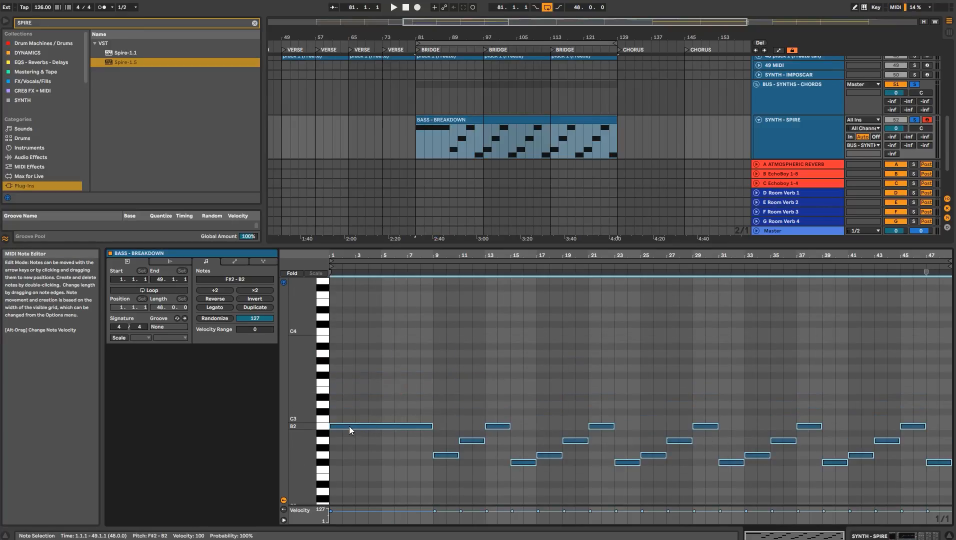
{"action": "left_click", "coordinate": [284, 282]}
{"action": "left_click_drag", "start_coordinate": [380, 428], "coordinate": [379, 341]}
- Copy the upper note layer another octave up to F#4–B4 and play the bridge
{"action": "scroll", "coordinate": [397, 347], "scroll_direction": "up", "scroll_amount": 7}
{"action": "scroll", "coordinate": [396, 347], "scroll_direction": "down", "scroll_amount": 1}
{"action": "left_click_drag", "start_coordinate": [301, 355], "coordinate": [280, 356]}
{"action": "left_click_drag", "start_coordinate": [426, 255], "coordinate": [433, 170]}
{"action": "left_click_drag", "start_coordinate": [302, 350], "coordinate": [366, 301]}
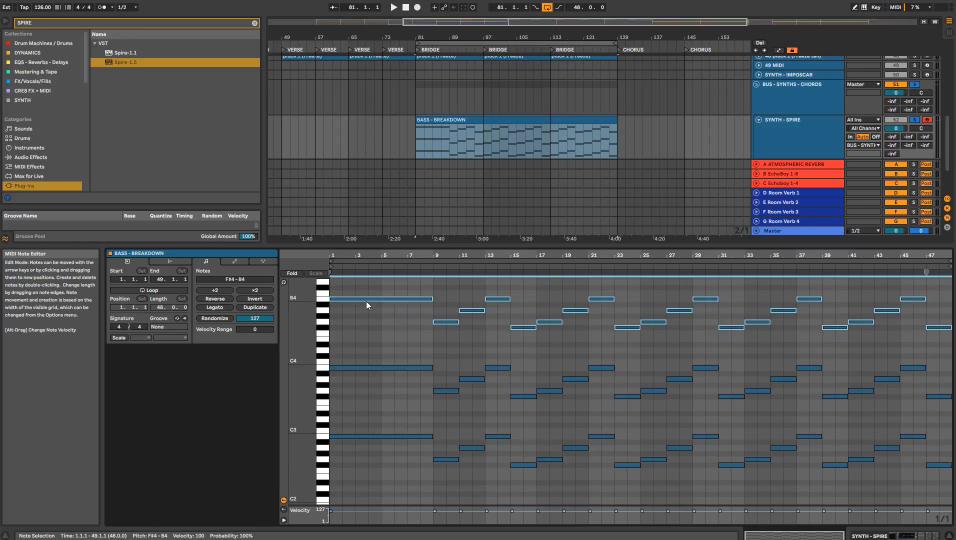
{"action": "key", "text": "space"}
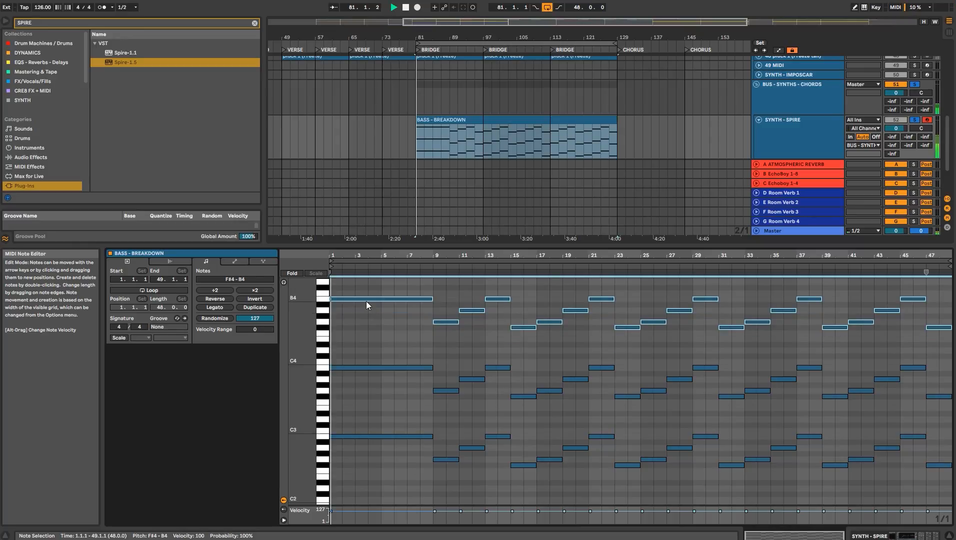
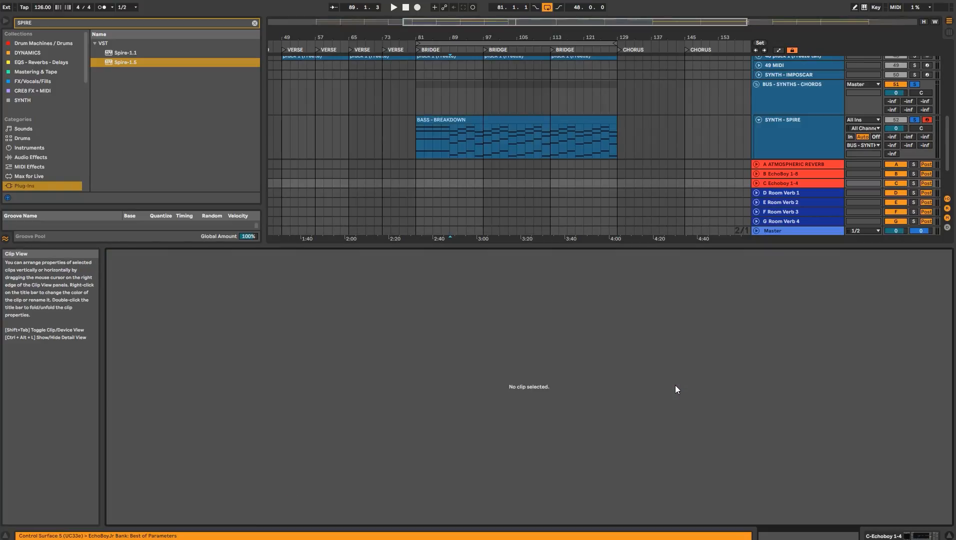
- Undo the last note edit, copy the top note layer down to D4–G4 and lower the copy one semitone to C#4–F#4
{"action": "left_click", "coordinate": [493, 122]}
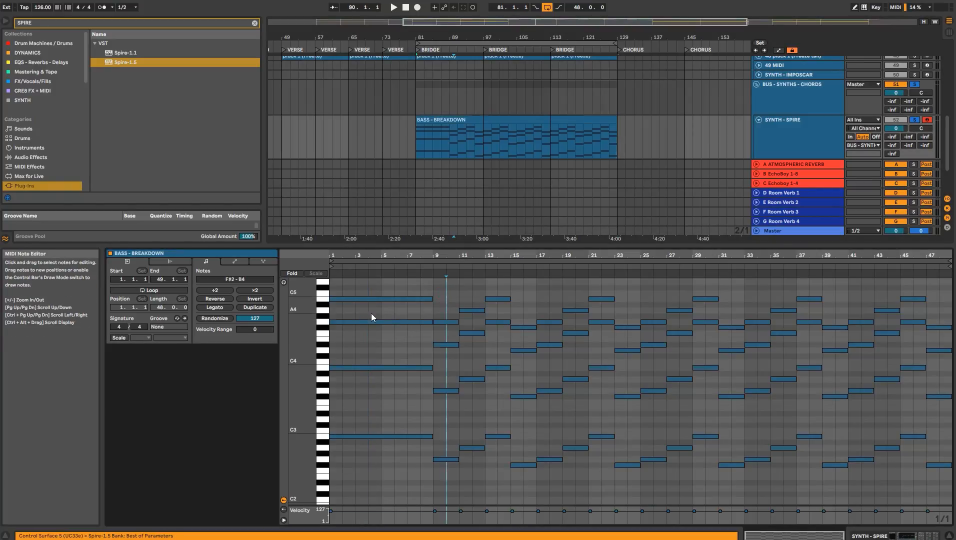
{"action": "key", "text": "ctrl+z"}
{"action": "left_click_drag", "start_coordinate": [395, 300], "coordinate": [396, 322]}
{"action": "key", "text": "space"}
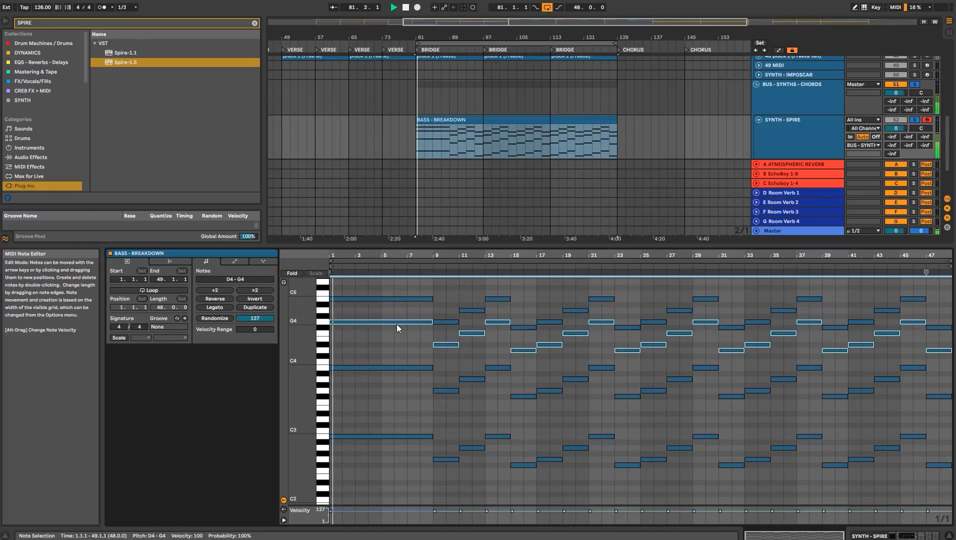
{"action": "key", "text": "Down"}
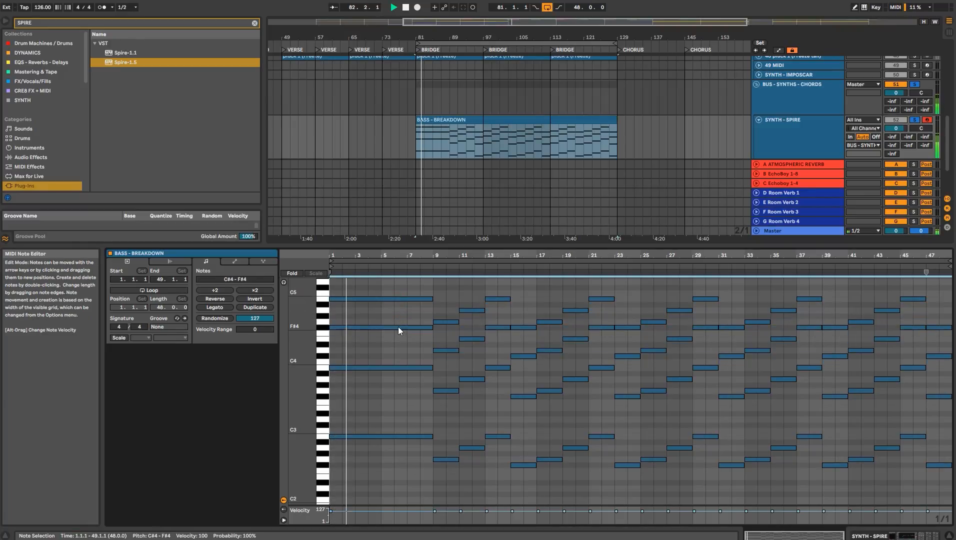
- Transpose all the chord notes down one octave to F#1–B3 and stop playback
{"action": "double_click", "coordinate": [781, 145]}
{"action": "double_click", "coordinate": [546, 240]}
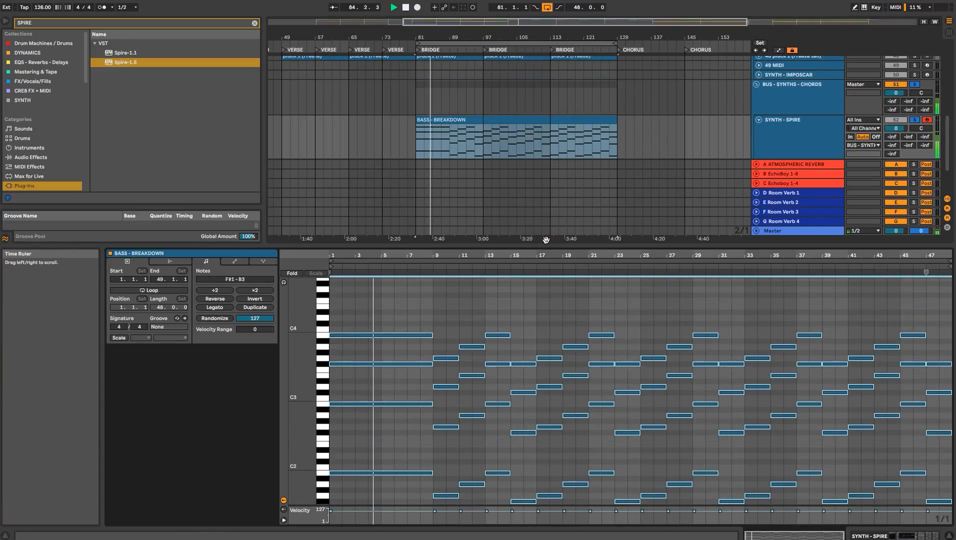
{"action": "key", "text": "space"}
- Automate the chords group's LFOTool to Off from bar 81 to bar 129, and show the SYNTH - SPIRE devices during playback
{"action": "double_click", "coordinate": [785, 107]}
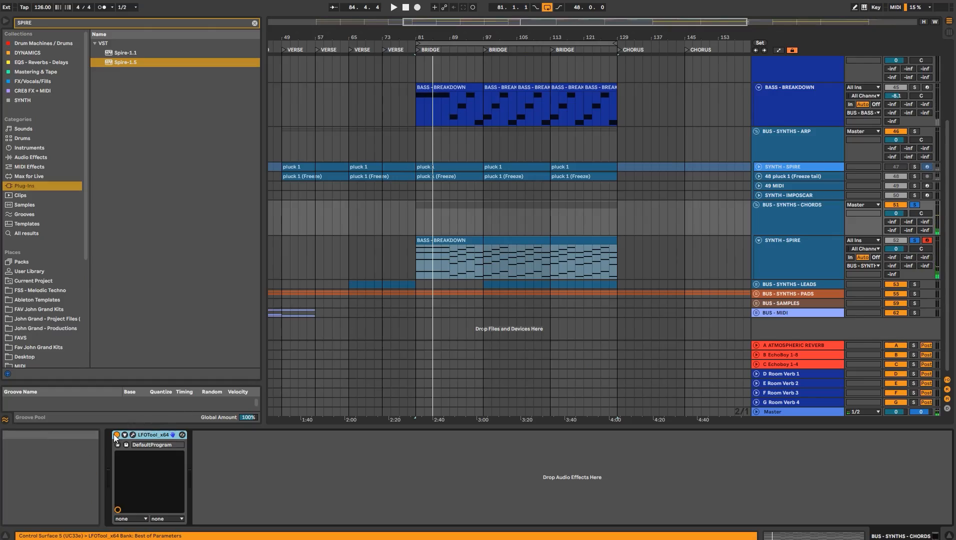
{"action": "key", "text": "a"}
{"action": "left_click", "coordinate": [415, 216]}
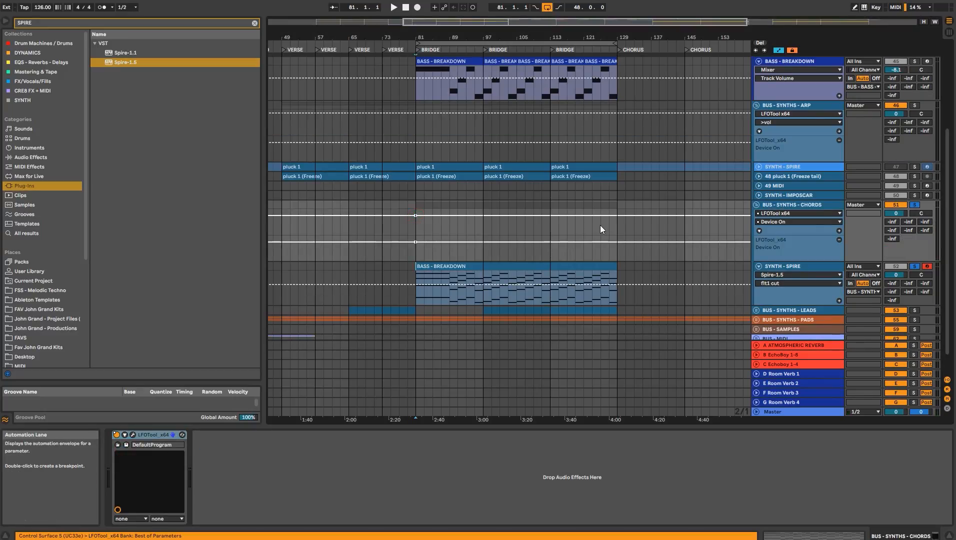
{"action": "left_click", "coordinate": [618, 216]}
{"action": "left_click_drag", "start_coordinate": [617, 217], "coordinate": [416, 224]}
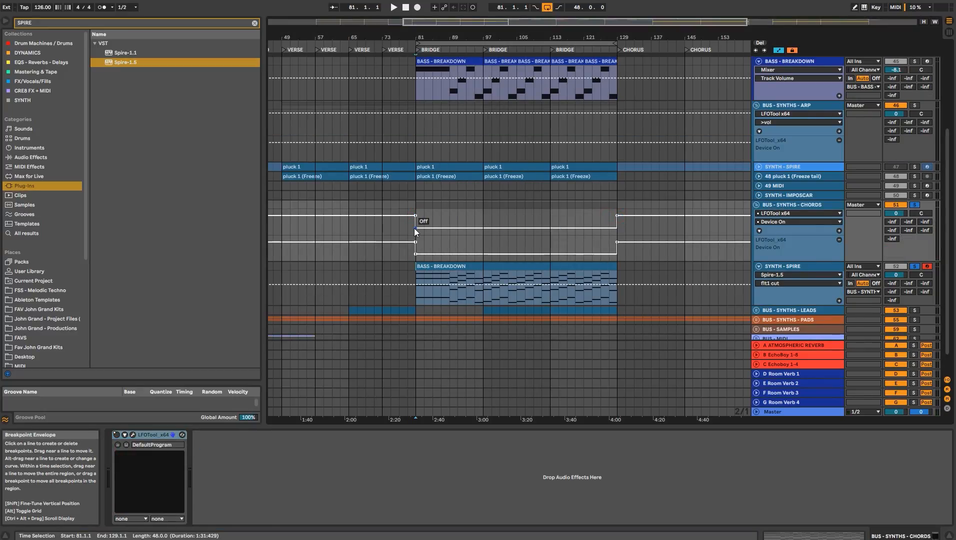
{"action": "key", "text": "space"}
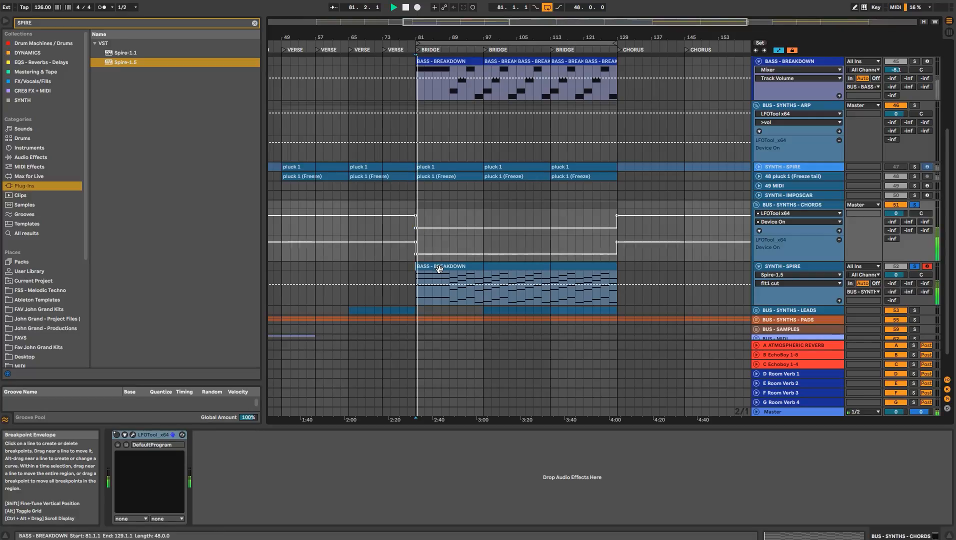
{"action": "key", "text": "a"}
{"action": "left_click", "coordinate": [757, 256]}
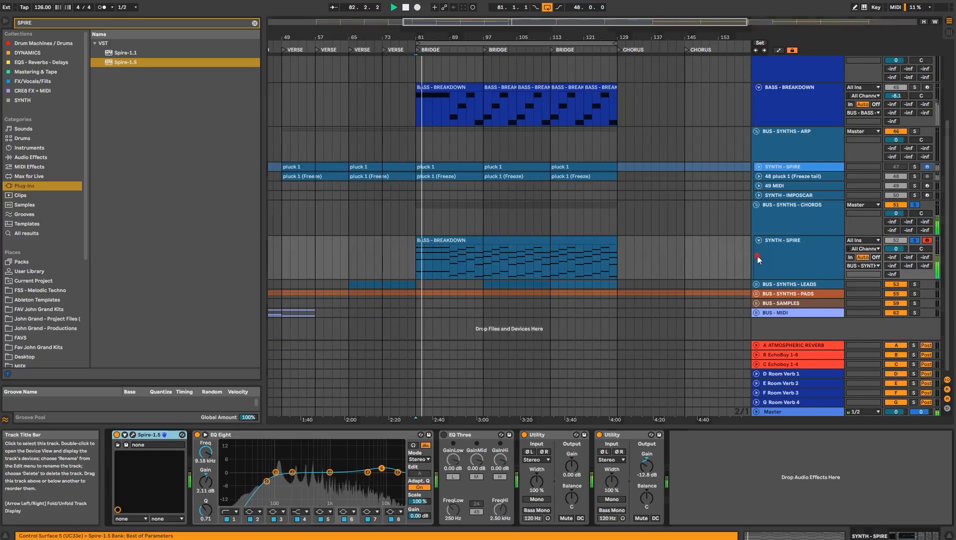
- Open the chords track's Spire instrument, set OSC1 unison to 7 Voices and raise the mix section's wide amount
{"action": "left_click", "coordinate": [131, 435]}
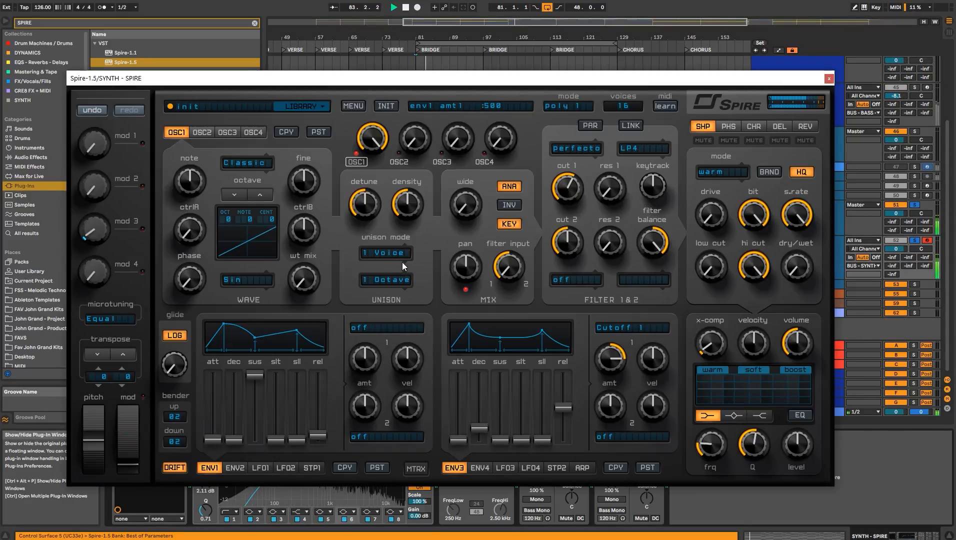
{"action": "left_click_drag", "start_coordinate": [404, 233], "coordinate": [402, 227]}
{"action": "left_click_drag", "start_coordinate": [465, 206], "coordinate": [469, 172]}
{"action": "left_click_drag", "start_coordinate": [406, 252], "coordinate": [406, 237]}
{"action": "left_click_drag", "start_coordinate": [469, 210], "coordinate": [470, 191]}
{"action": "left_click_drag", "start_coordinate": [411, 252], "coordinate": [408, 238]}
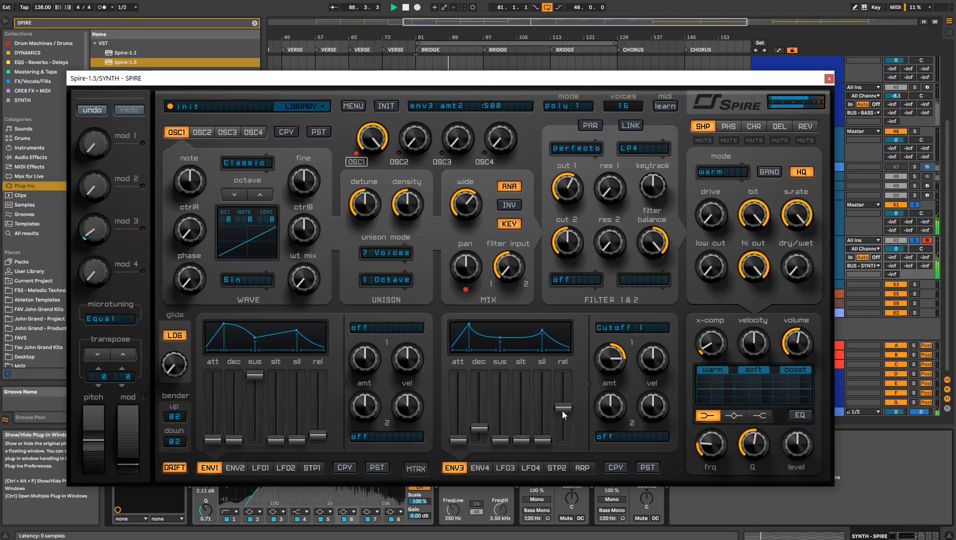
- Raise Spire's envelope 3 decay and Cutoff 1 amount slightly, lengthen envelope 1's release a little, and close the synth window
{"action": "left_click_drag", "start_coordinate": [479, 428], "coordinate": [491, 420]}
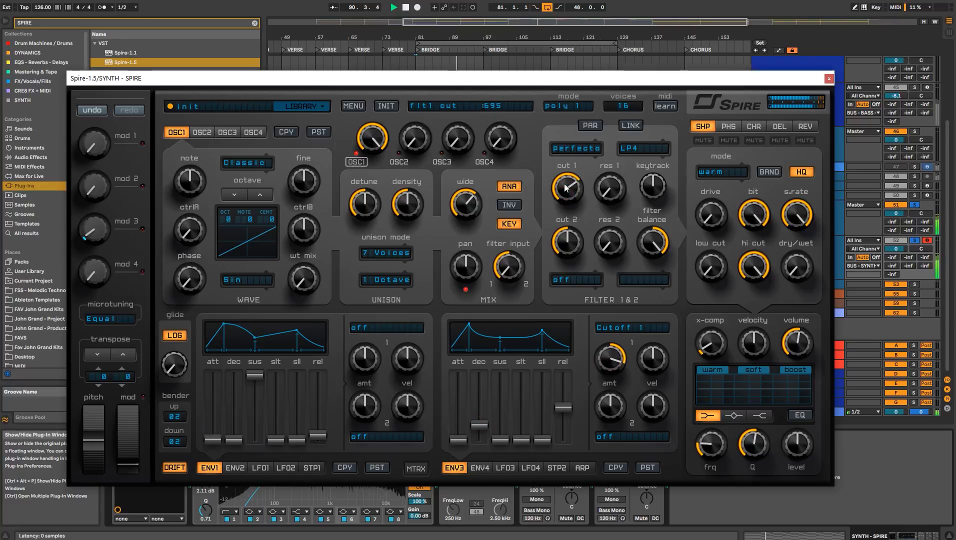
{"action": "left_click_drag", "start_coordinate": [322, 436], "coordinate": [323, 429]}
{"action": "left_click", "coordinate": [829, 79]}
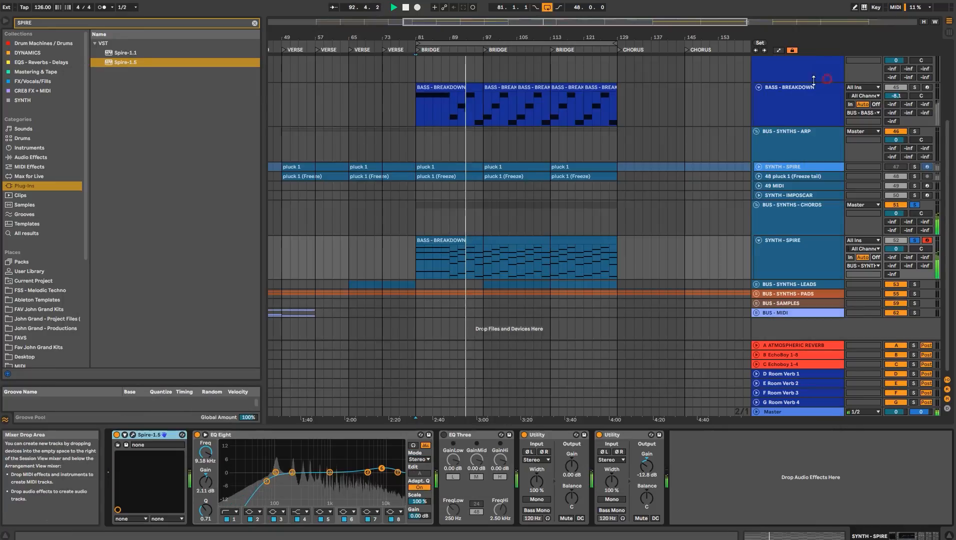
- Open the SYNTH - SPIRE chord clip for editing, stop playback and copy its lowest note layer up to A2–D3
{"action": "double_click", "coordinate": [459, 240]}
{"action": "left_click", "coordinate": [460, 315]}
{"action": "key", "text": "space"}
{"action": "scroll", "coordinate": [460, 402], "scroll_direction": "down", "scroll_amount": 2}
{"action": "left_click_drag", "start_coordinate": [339, 423], "coordinate": [919, 479]}
{"action": "left_click_drag", "start_coordinate": [369, 432], "coordinate": [367, 349]}
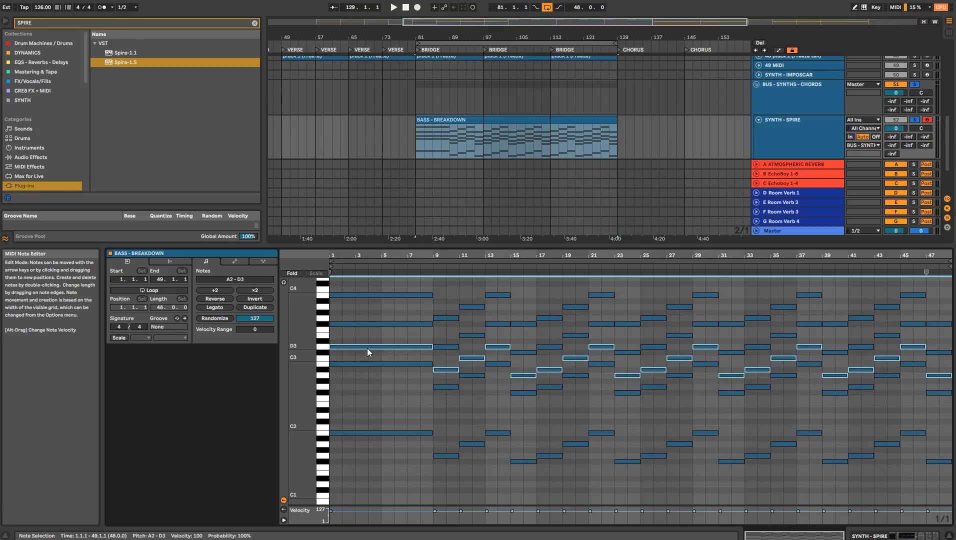
- Play the chords briefly and turn on the clip's scale display, set to B Minor
{"action": "key", "text": "space"}
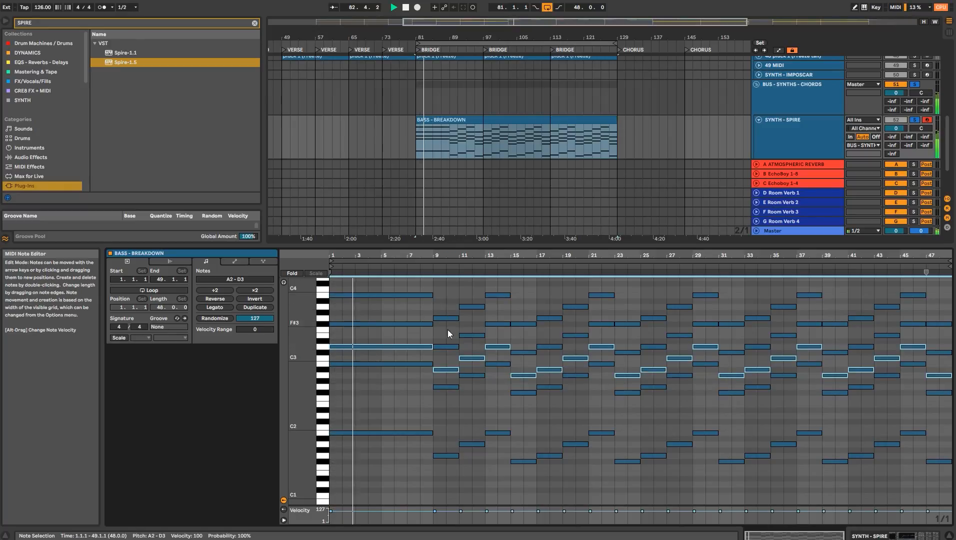
{"action": "right_click", "coordinate": [415, 347]}
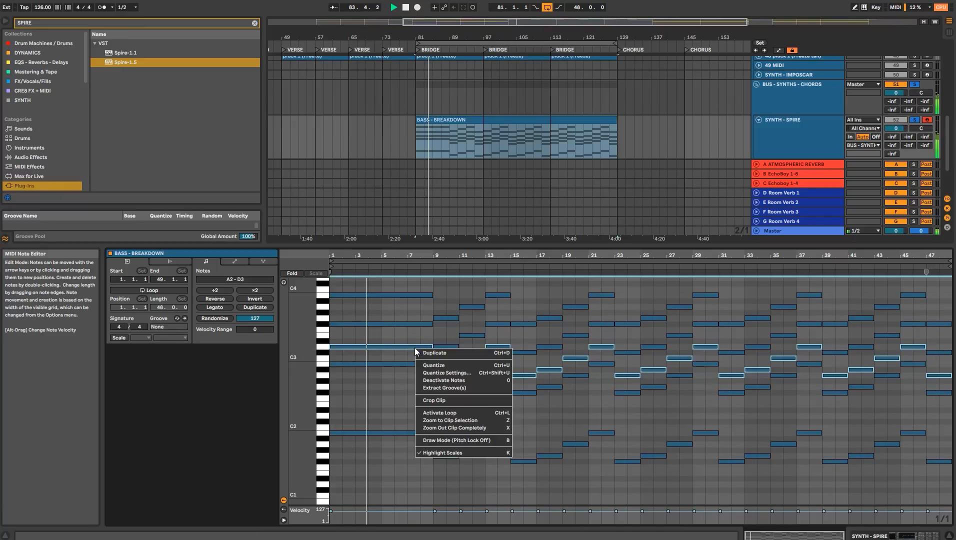
{"action": "left_click", "coordinate": [448, 254]}
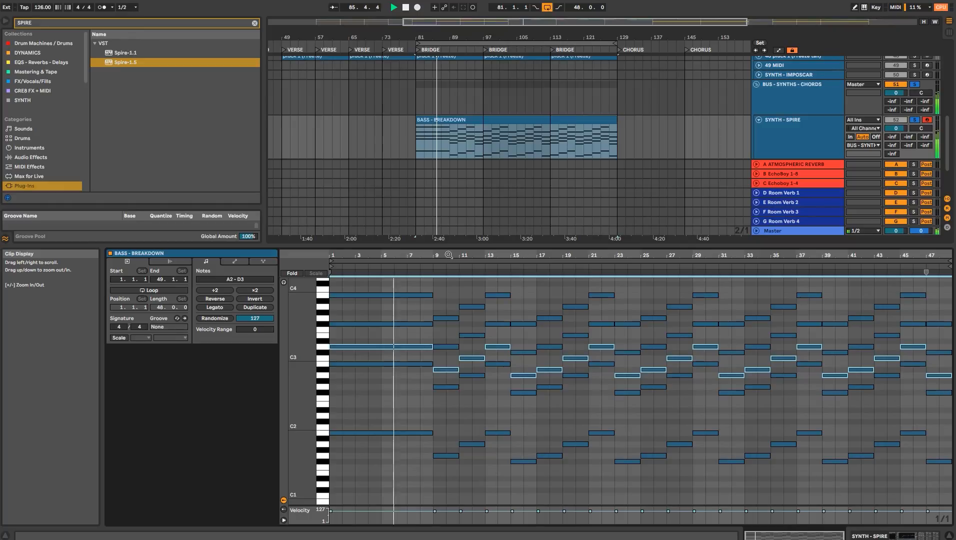
{"action": "left_click", "coordinate": [123, 339]}
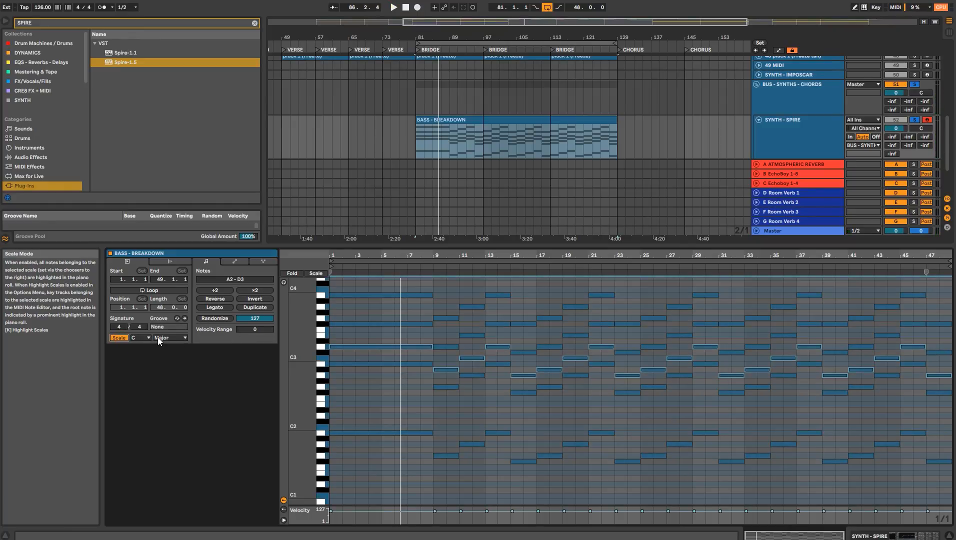
{"action": "left_click", "coordinate": [165, 338]}
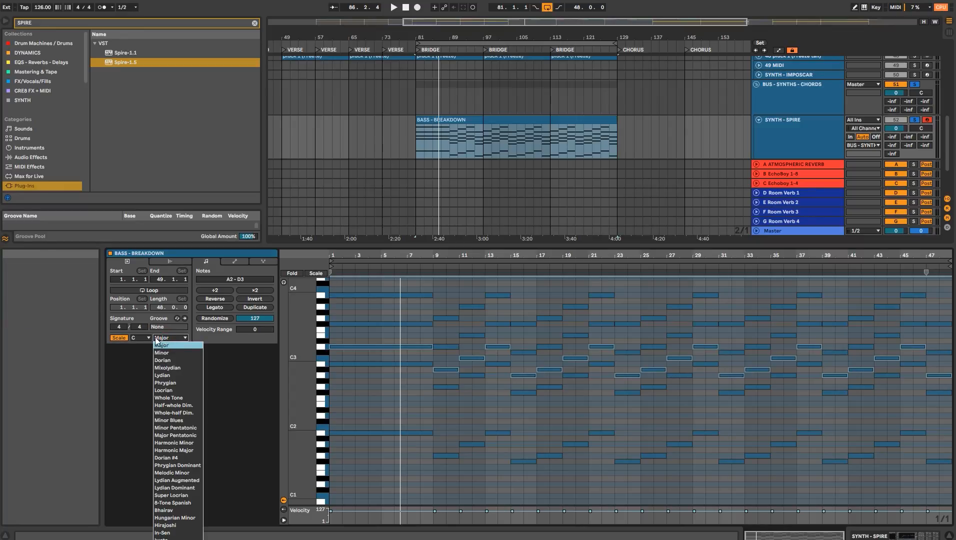
{"action": "left_click", "coordinate": [160, 341]}
{"action": "left_click", "coordinate": [143, 338]}
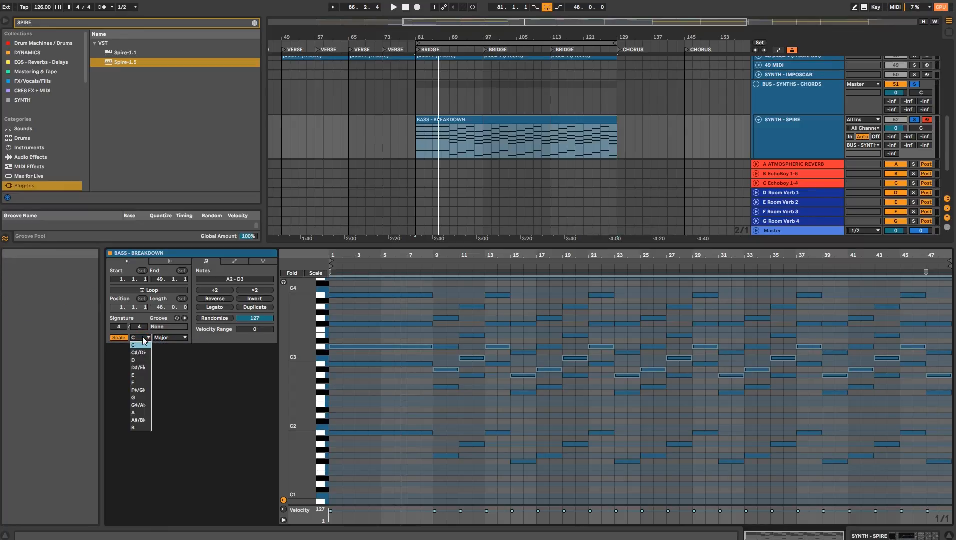
{"action": "left_click", "coordinate": [144, 428]}
{"action": "left_click", "coordinate": [170, 336]}
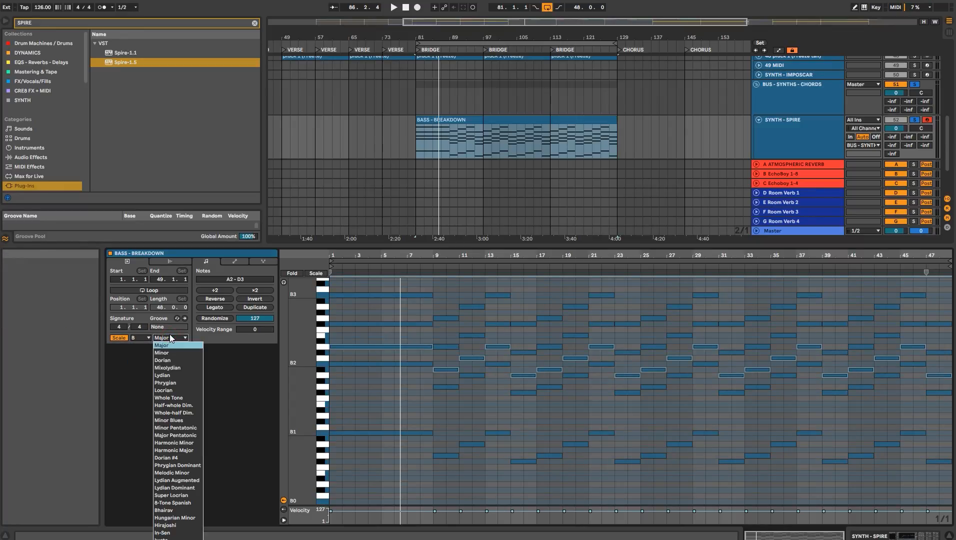
{"action": "left_click", "coordinate": [174, 352]}
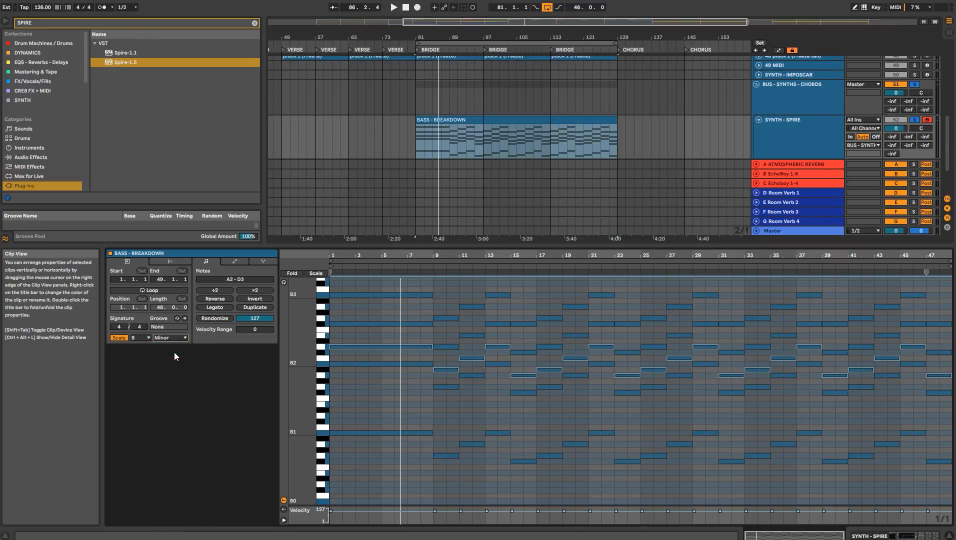
- Raise the added note layer to E3–A3 and audition the chords from bar 89
{"action": "key", "text": "ctrl+a"}
{"action": "left_click_drag", "start_coordinate": [352, 347], "coordinate": [352, 304]}
{"action": "key", "text": "space"}
{"action": "left_click", "coordinate": [450, 132]}
{"action": "key", "text": "space"}
{"action": "key", "text": "space"}
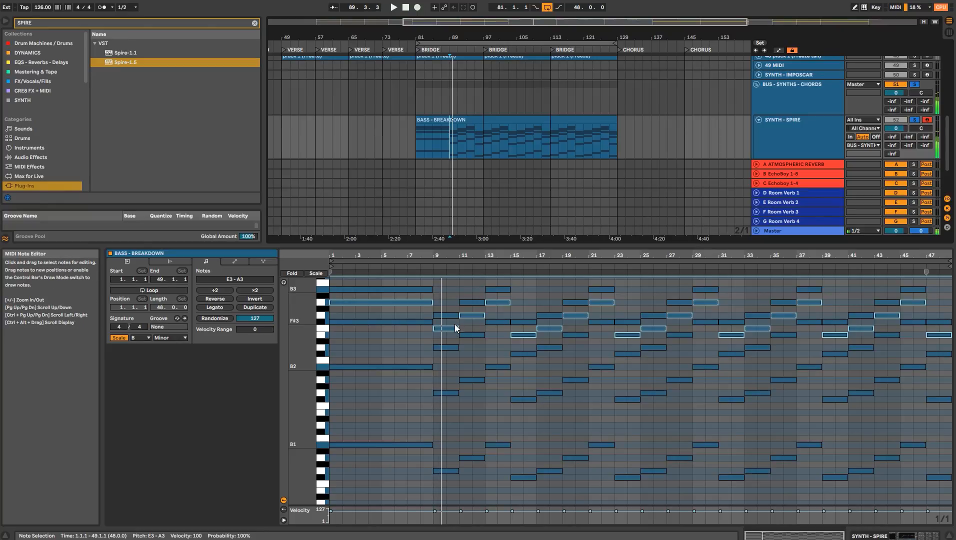
- Move the added note layer up to A#3–D#4 and turn off the clip's scale display
{"action": "left_click_drag", "start_coordinate": [446, 331], "coordinate": [438, 295]}
{"action": "scroll", "coordinate": [443, 362], "scroll_direction": "up", "scroll_amount": 3}
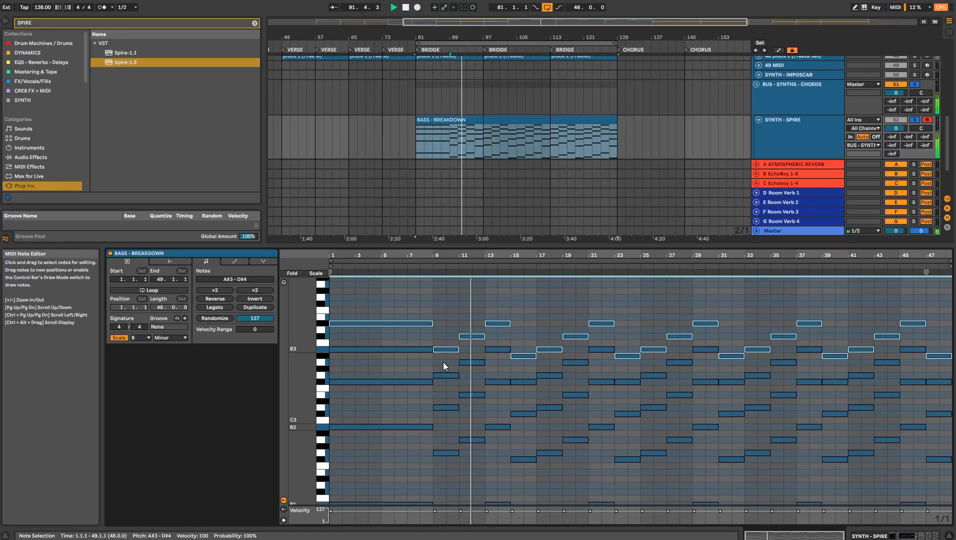
{"action": "left_click", "coordinate": [419, 134]}
{"action": "left_click", "coordinate": [124, 339]}
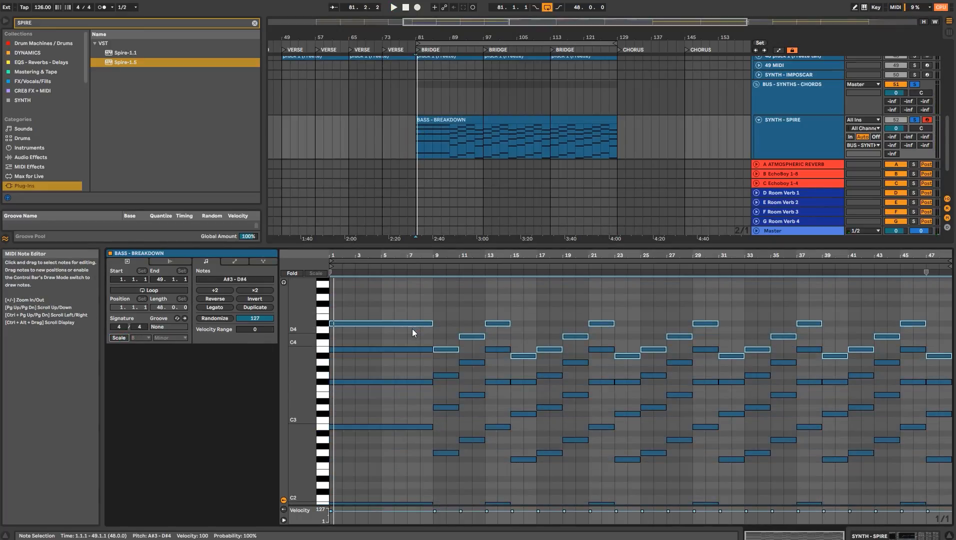
- Play the bridge from bar 81 and lower the long opening top note to D4
{"action": "key", "text": "space"}
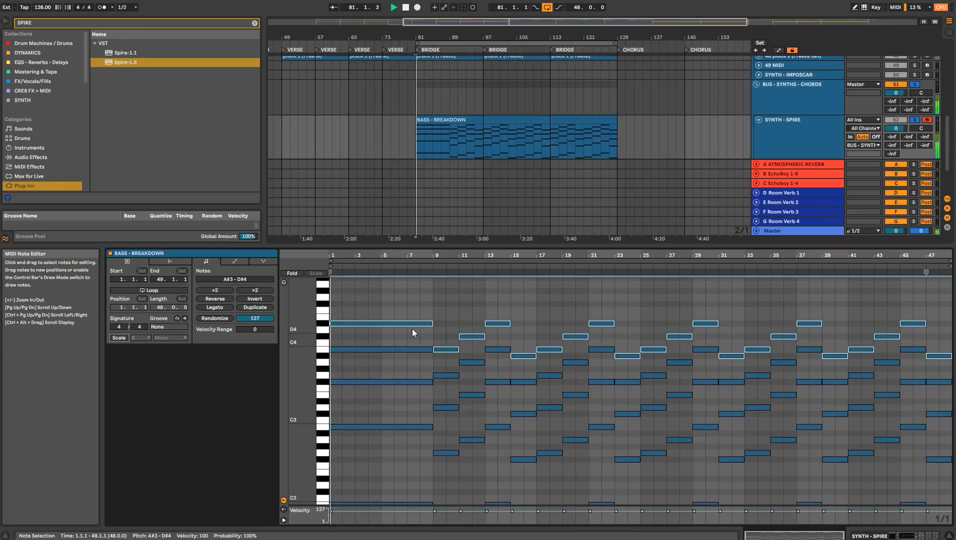
{"action": "left_click", "coordinate": [388, 323]}
{"action": "key", "text": "space"}
{"action": "left_click_drag", "start_coordinate": [387, 324], "coordinate": [388, 329]}
{"action": "key", "text": "space"}
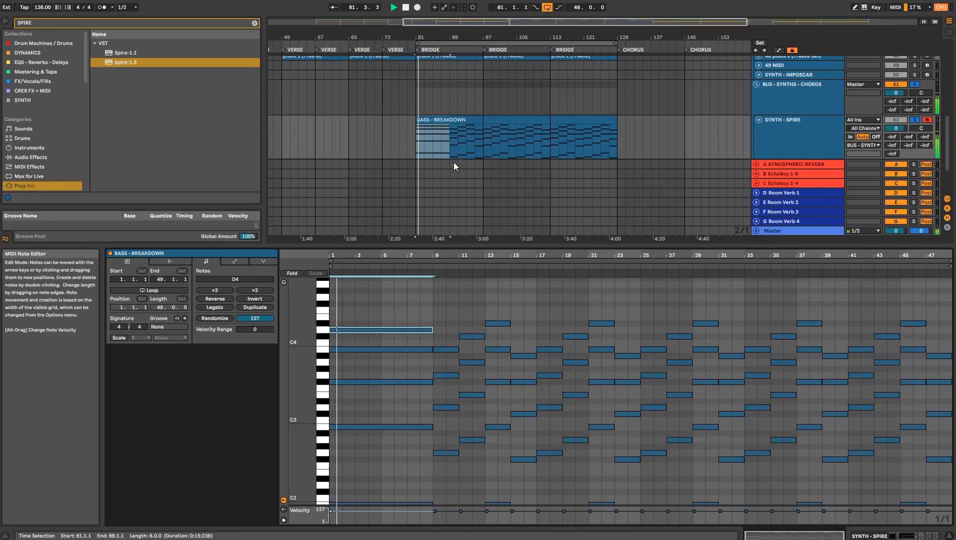
- Unsolo the chords group, stop playback and lower the top note at clip bar 13 to D4
{"action": "left_click", "coordinate": [915, 120]}
{"action": "left_click", "coordinate": [483, 301]}
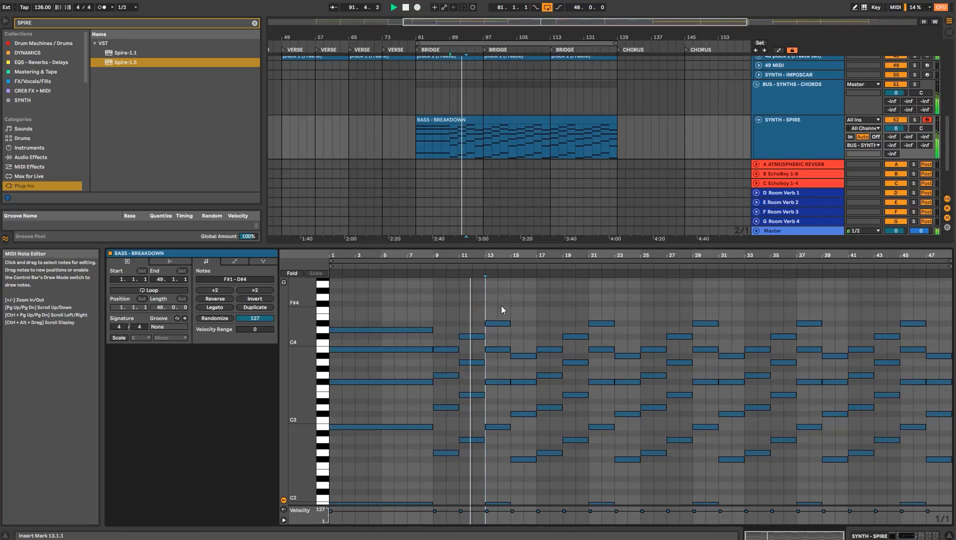
{"action": "left_click_drag", "start_coordinate": [301, 348], "coordinate": [287, 348]}
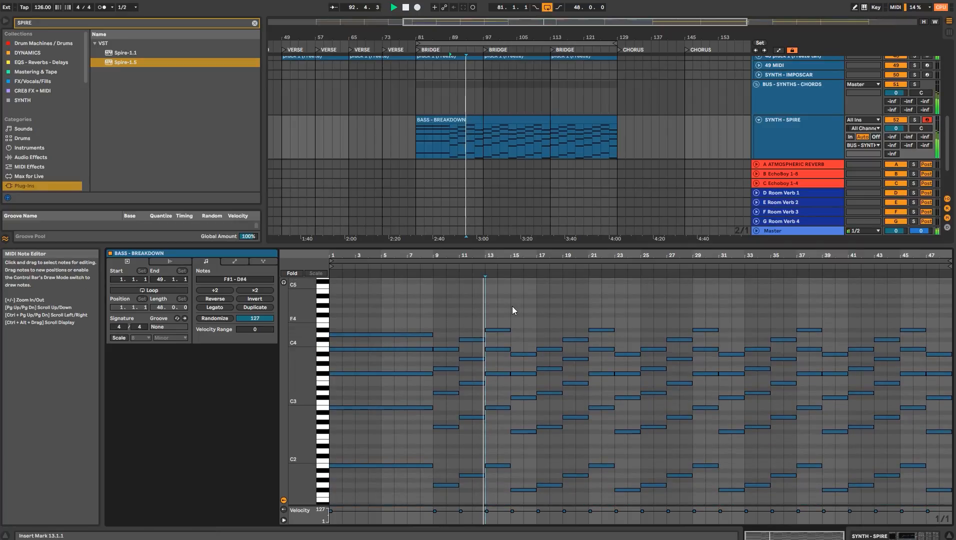
{"action": "left_click", "coordinate": [500, 330]}
{"action": "key", "text": "space"}
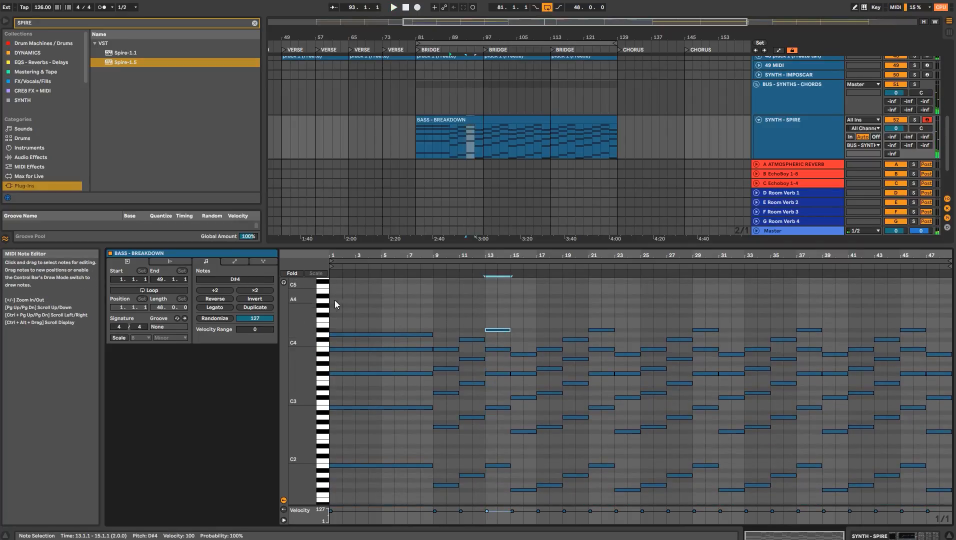
{"action": "left_click", "coordinate": [498, 330]}
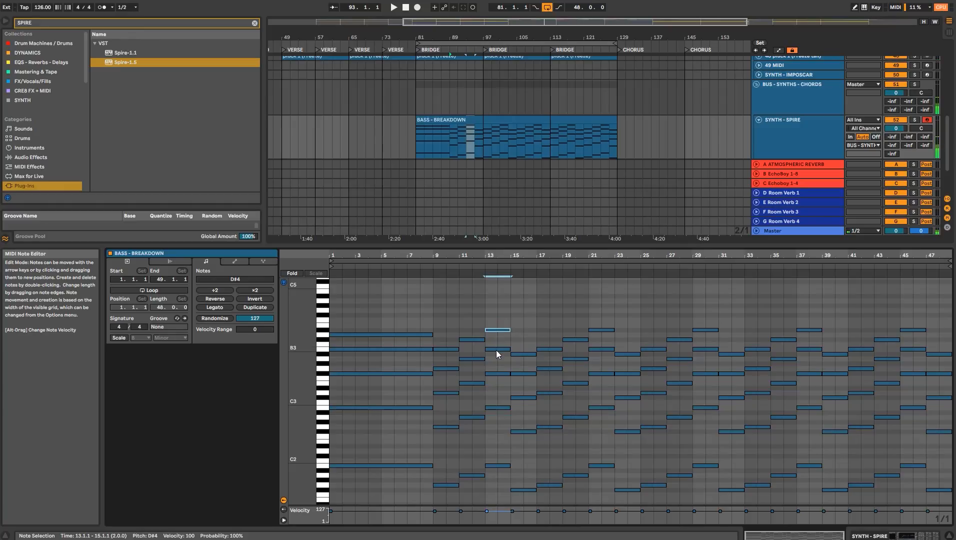
{"action": "left_click_drag", "start_coordinate": [497, 331], "coordinate": [499, 338]}
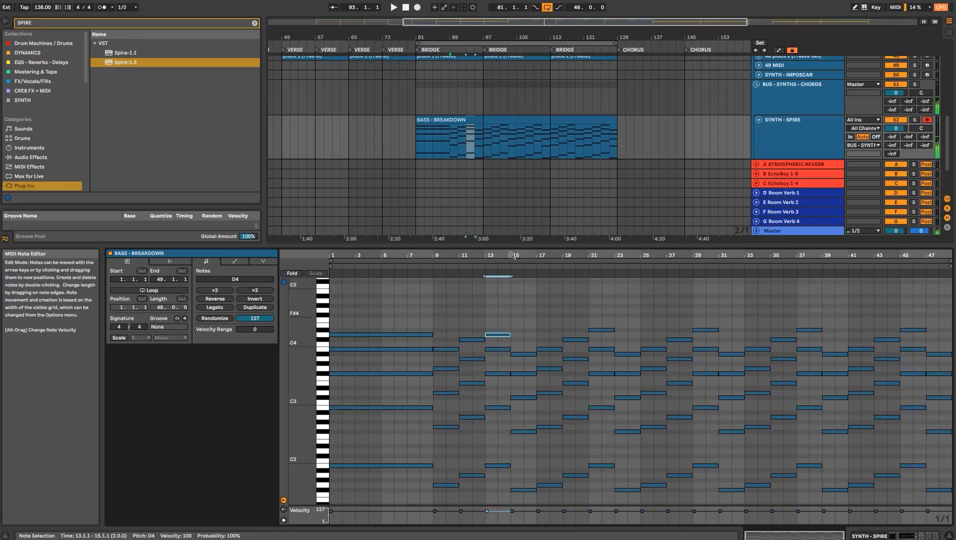
- Audition the corrected chord from bar 93, toggle the chords group's solo and stop playback
{"action": "left_click", "coordinate": [467, 138]}
{"action": "key", "text": "space"}
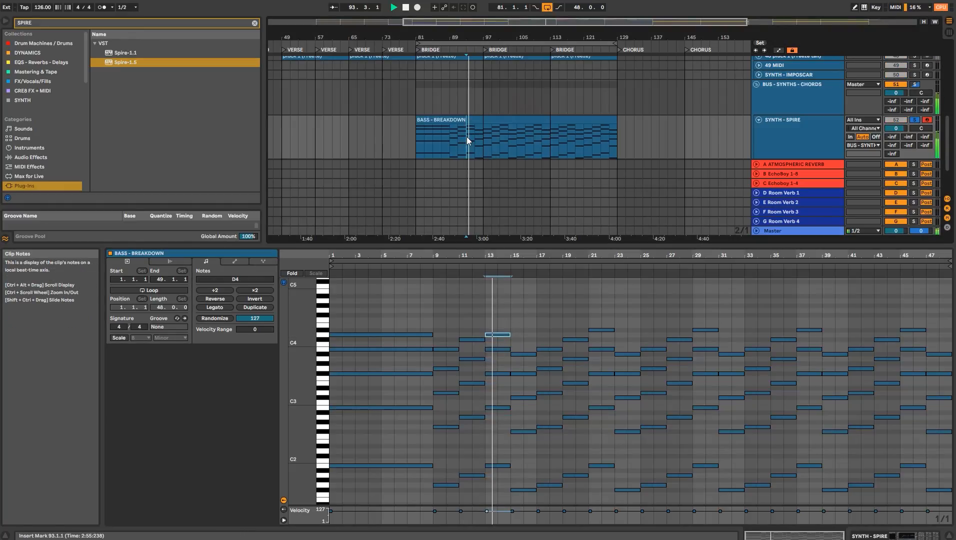
{"action": "left_click", "coordinate": [916, 83]}
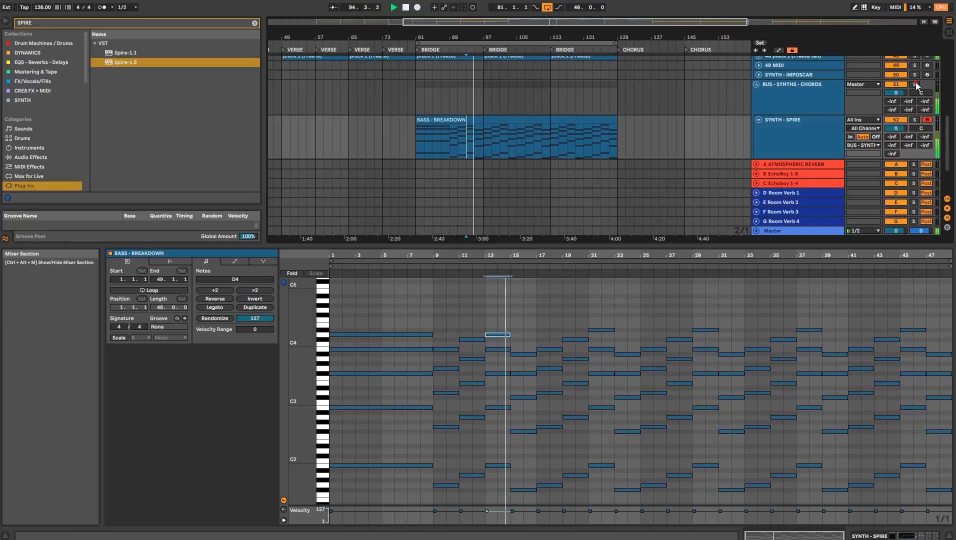
{"action": "scroll", "coordinate": [800, 145], "scroll_direction": "up", "scroll_amount": 5}
{"action": "key", "text": "space"}
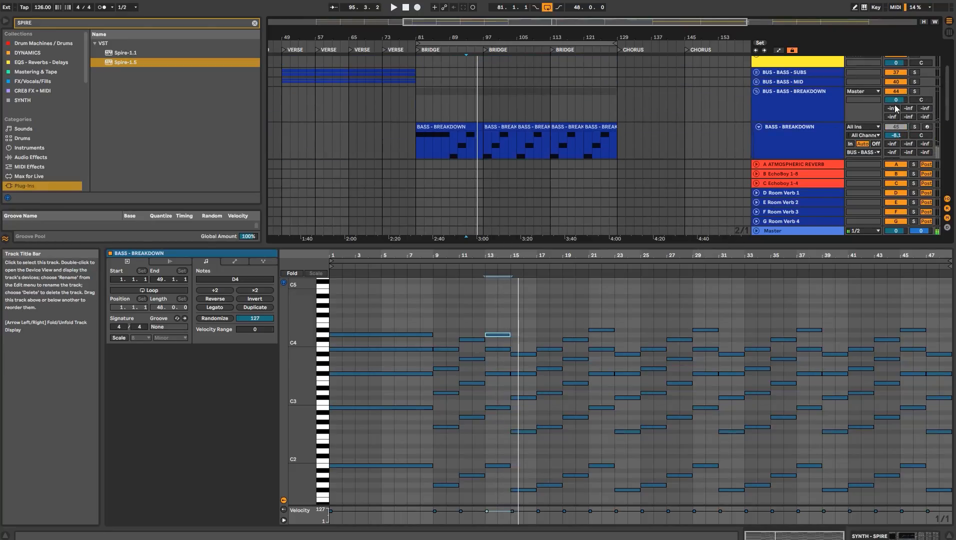
- Play from bar 95 and lower the added layer's note at clip bar 15 to A3
{"action": "scroll", "coordinate": [533, 313], "scroll_direction": "down", "scroll_amount": 3}
{"action": "scroll", "coordinate": [505, 182], "scroll_direction": "down", "scroll_amount": 5}
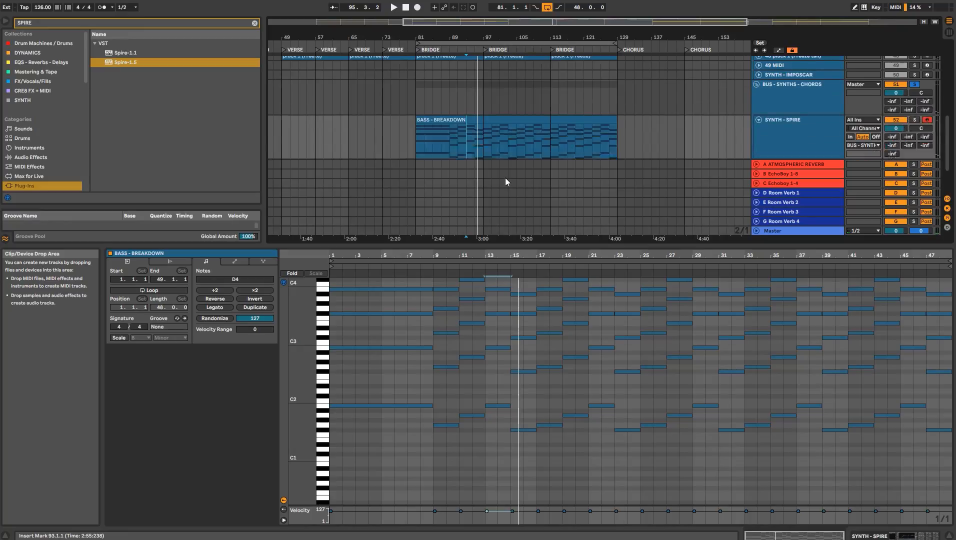
{"action": "scroll", "coordinate": [505, 182], "scroll_direction": "down", "scroll_amount": 4}
{"action": "key", "text": "space"}
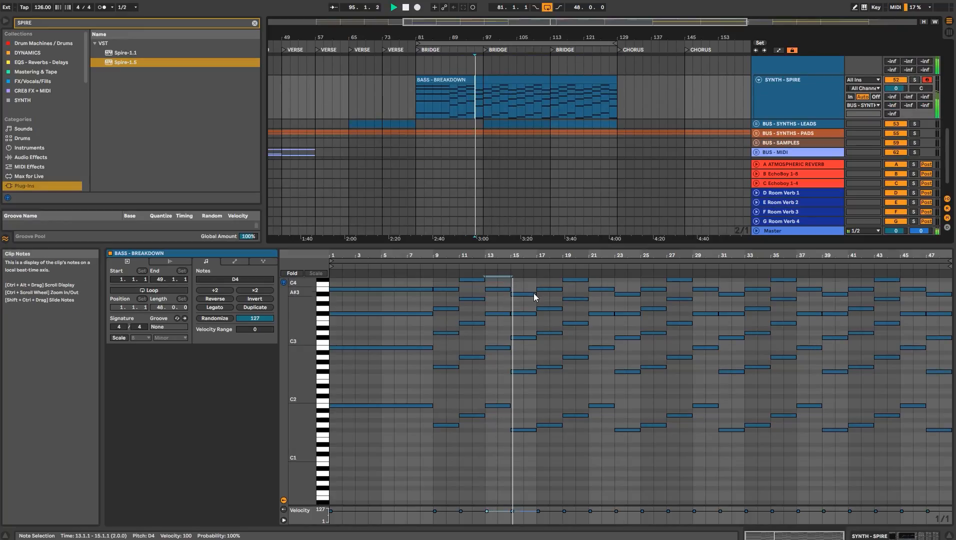
{"action": "left_click", "coordinate": [520, 290]}
{"action": "left_click_drag", "start_coordinate": [520, 292], "coordinate": [520, 298]}
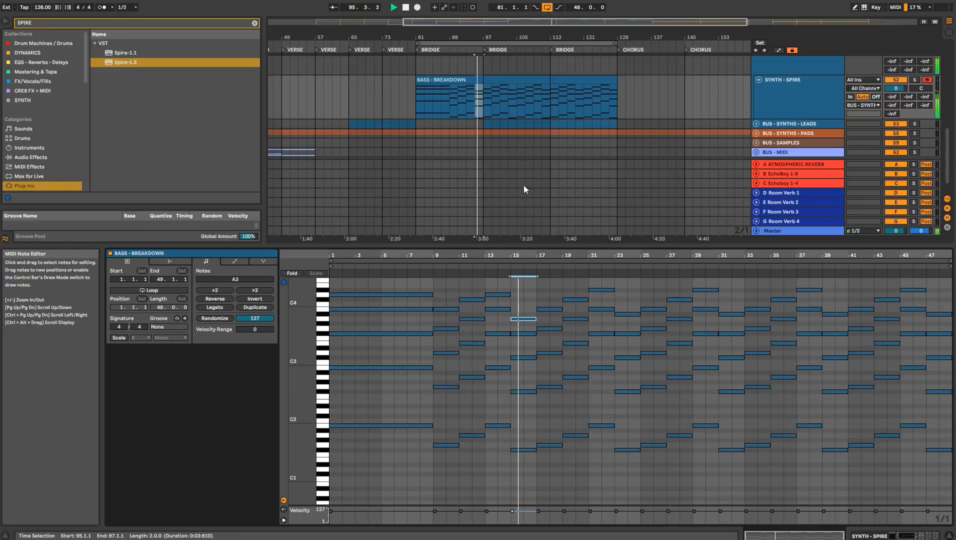
- Stop playback and duplicate the chord section from bars 89–97 four times, filling the bridge to bar 129
{"action": "key", "text": "space"}
{"action": "left_click_drag", "start_coordinate": [485, 94], "coordinate": [453, 98]}
{"action": "key", "text": "ctrl+d"}
{"action": "key", "text": "ctrl+d"}
{"action": "key", "text": "ctrl+d"}
{"action": "key", "text": "ctrl+d"}
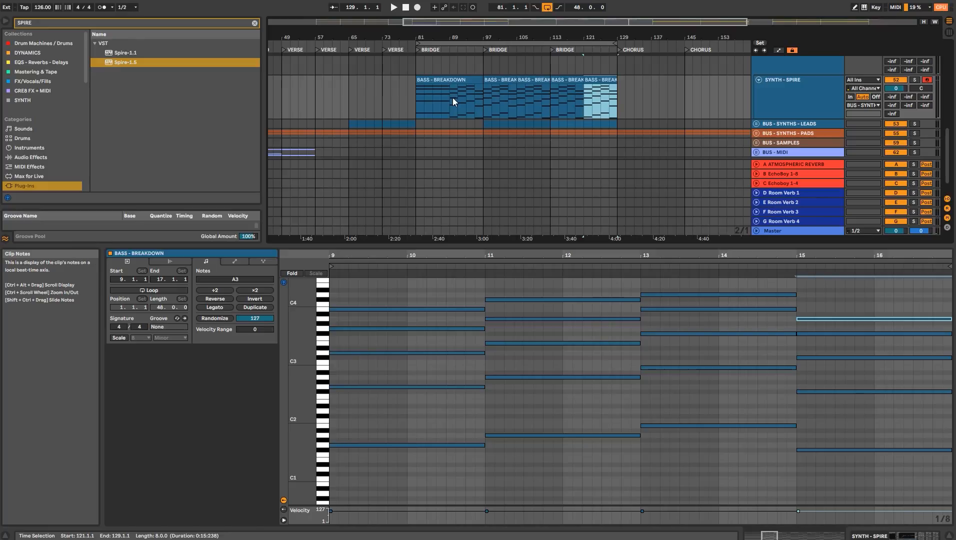
- Split the first chord clip at bar 89 and consolidate all the chord clips from bar 81 to 129 into one
{"action": "left_click", "coordinate": [453, 99]}
{"action": "key", "text": "ctrl+e"}
{"action": "left_click", "coordinate": [463, 81]}
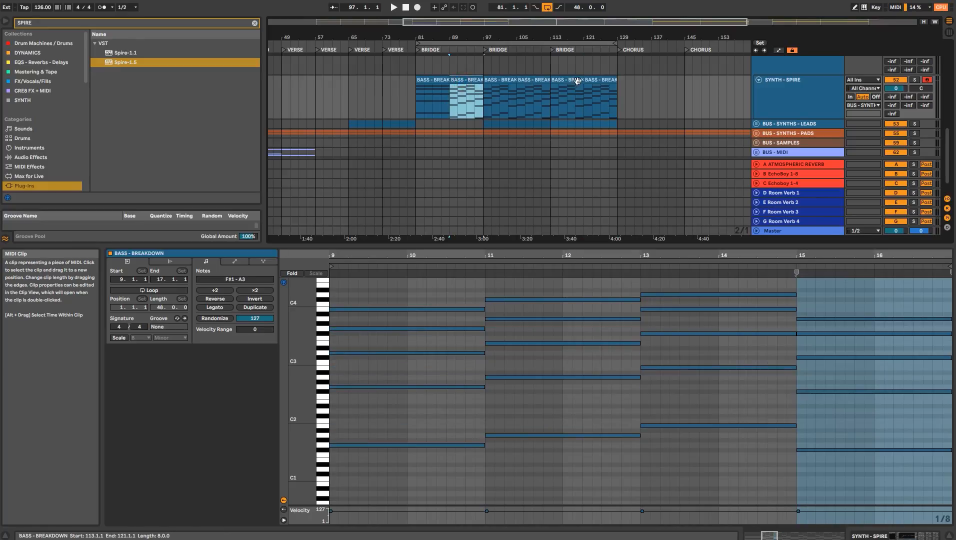
{"action": "left_click", "coordinate": [593, 80], "text": "shift"}
{"action": "left_click", "coordinate": [442, 81], "text": "shift"}
{"action": "key", "text": "ctrl+j"}
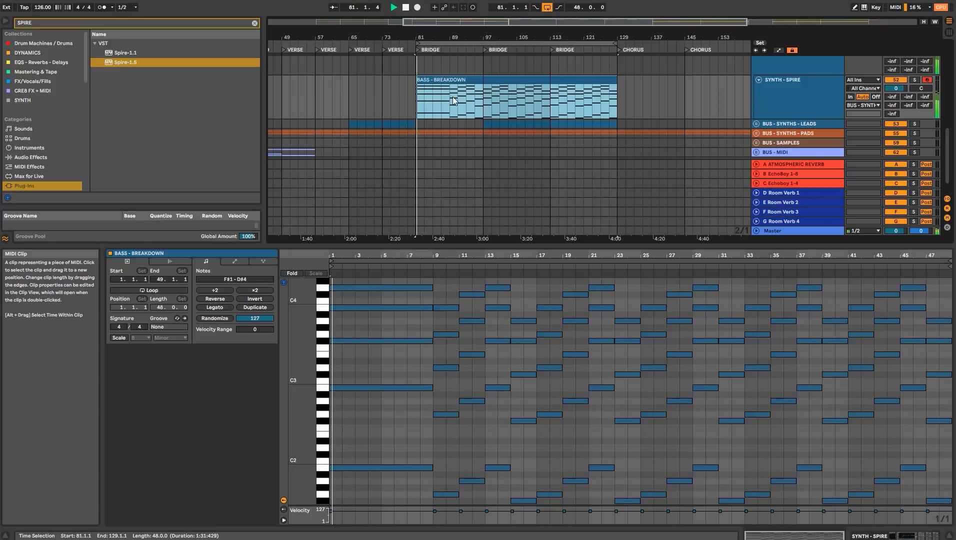
- Play from bar 97 and add a D4 note above the chord spanning clip bars 17 to 19
{"action": "left_click", "coordinate": [482, 89]}
{"action": "key", "text": "space"}
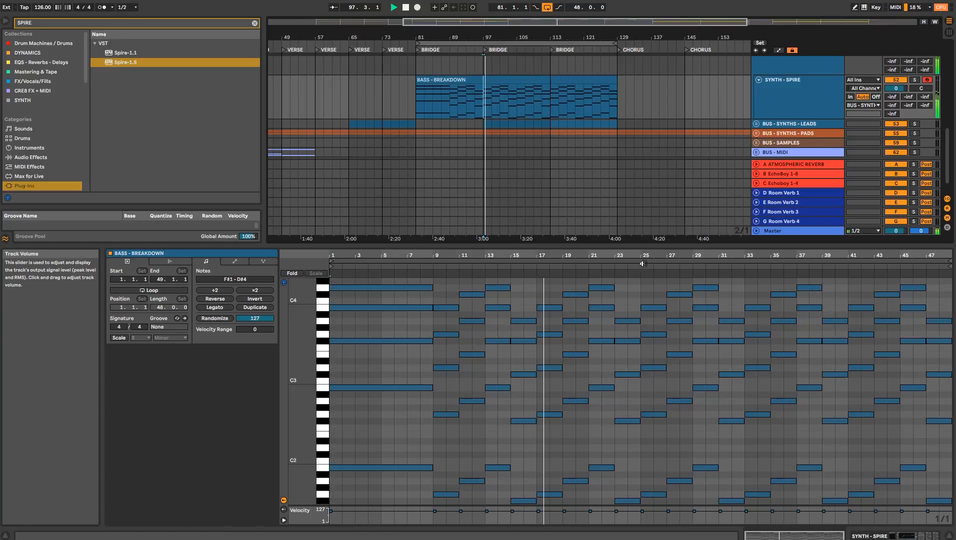
{"action": "double_click", "coordinate": [548, 296]}
{"action": "left_click_drag", "start_coordinate": [547, 294], "coordinate": [547, 289]}
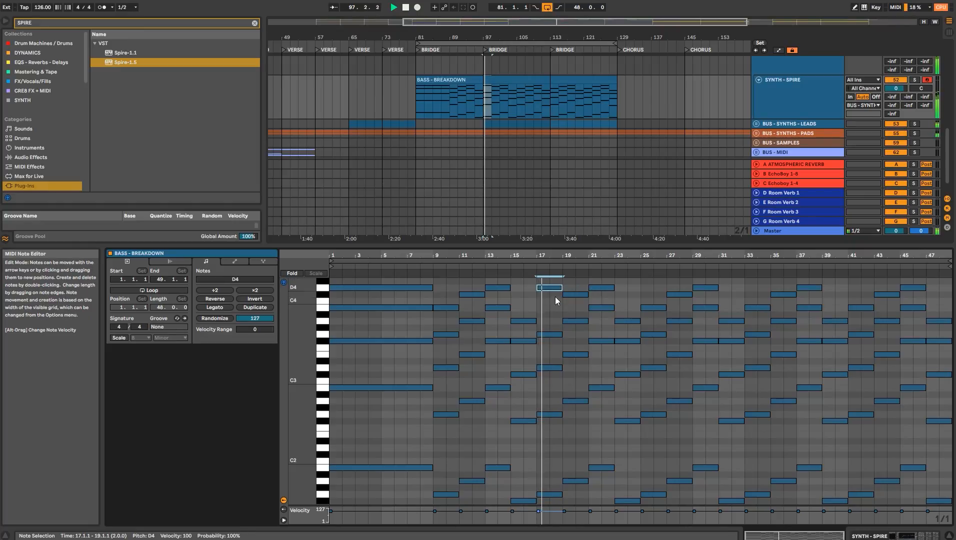
{"action": "scroll", "coordinate": [553, 294], "scroll_direction": "up", "scroll_amount": 1}
{"action": "left_click_drag", "start_coordinate": [302, 324], "coordinate": [284, 324]}
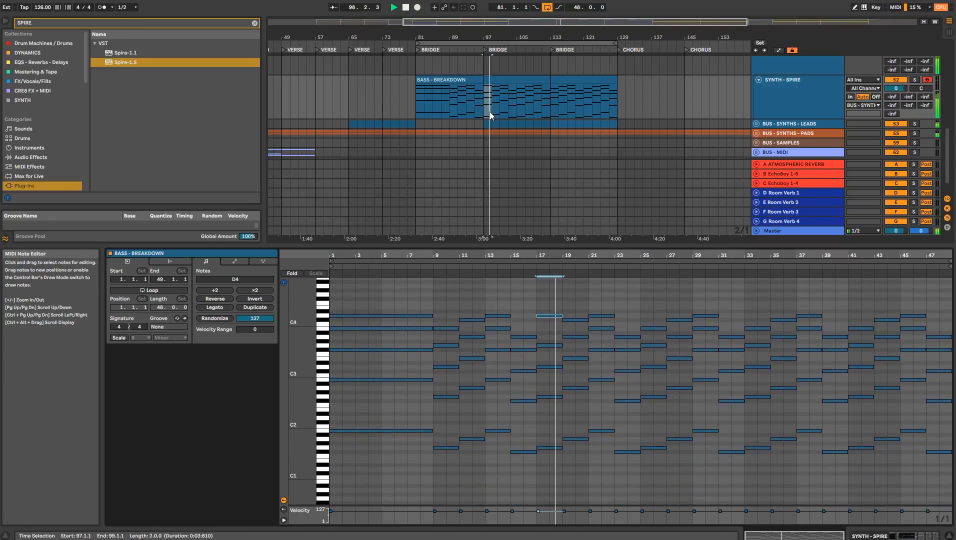
- Repeat bars 97–105 of the Spire chord clip up to bar 129 and consolidate the chord clips from bar 81 to 129
{"action": "left_click_drag", "start_coordinate": [483, 101], "coordinate": [515, 100]}
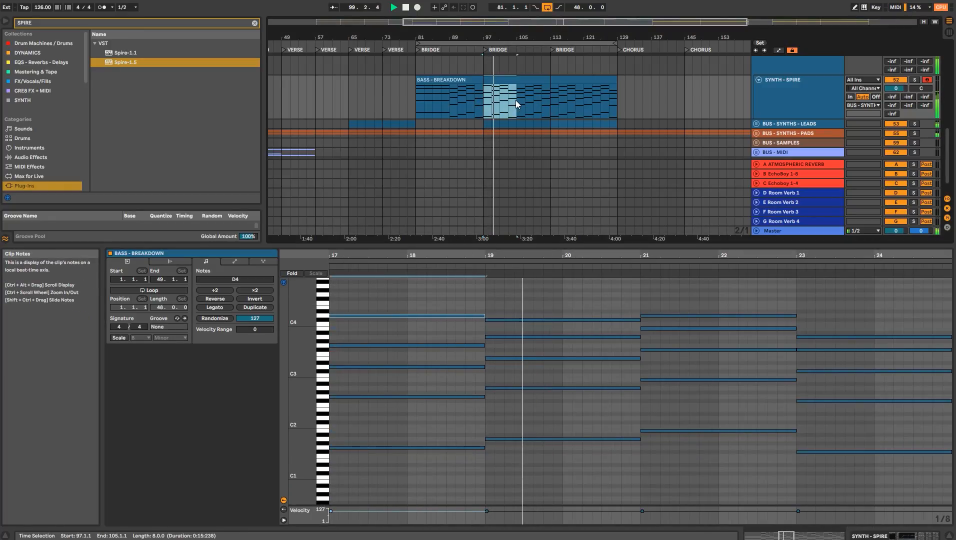
{"action": "key", "text": "ctrl+d"}
{"action": "key", "text": "ctrl+d"}
{"action": "key", "text": "ctrl+d"}
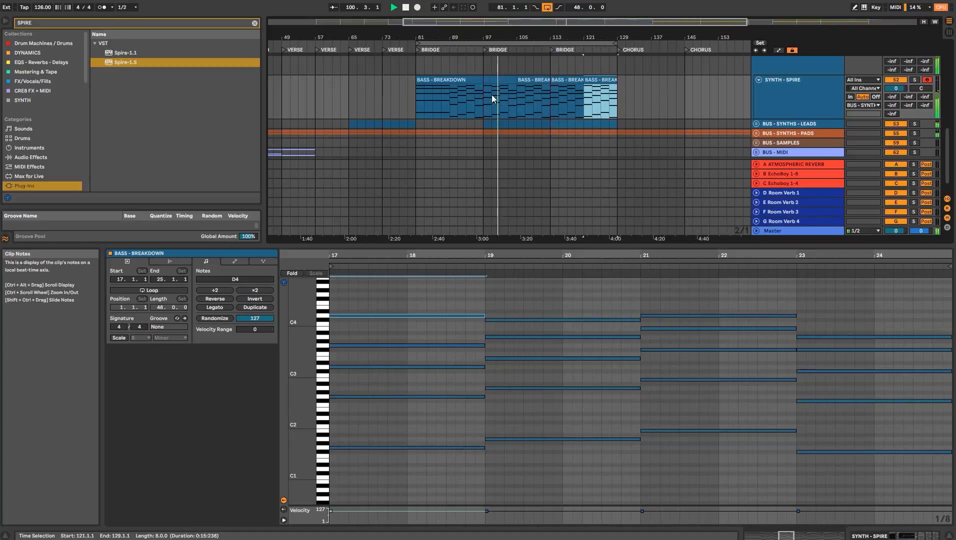
{"action": "left_click", "coordinate": [451, 90], "text": "shift"}
{"action": "left_click", "coordinate": [451, 81], "text": "shift"}
{"action": "key", "text": "ctrl+j"}
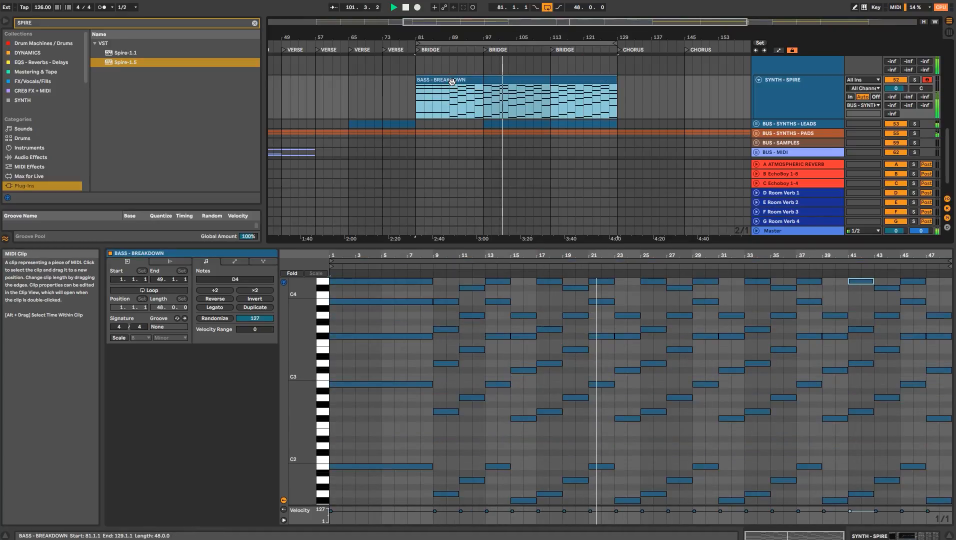
- Fold the BASS - BREAKDOWN track and expand the BUS - BASS - SUBS group to show its sub bass tracks
{"action": "key", "text": "shift+Tab"}
{"action": "left_click", "coordinate": [805, 242]}
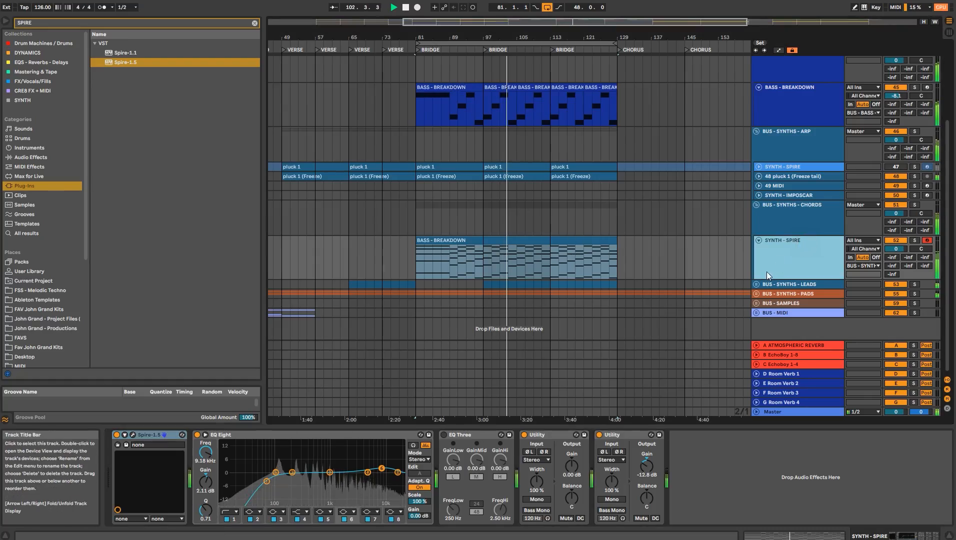
{"action": "scroll", "coordinate": [529, 247], "scroll_direction": "up", "scroll_amount": 3}
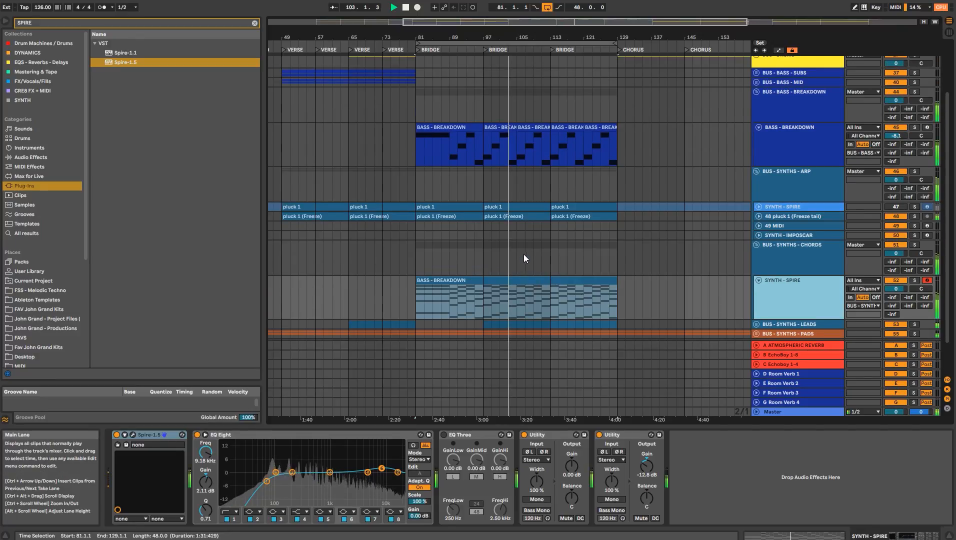
{"action": "left_click", "coordinate": [758, 128]}
{"action": "scroll", "coordinate": [762, 121], "scroll_direction": "up", "scroll_amount": 3}
{"action": "left_click", "coordinate": [756, 113]}
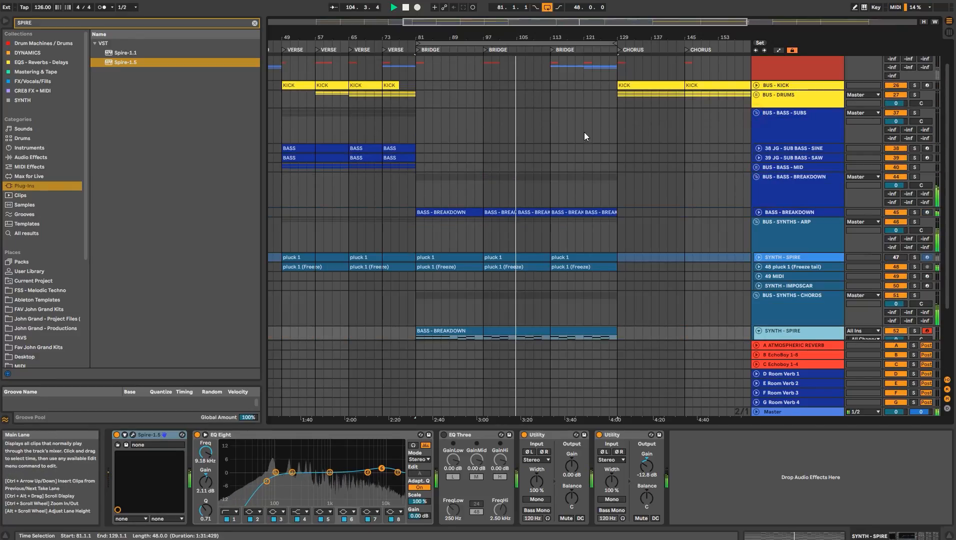
- Copy the BUS - BASS - MID clips from bars 73–81 to bar 105 and repeat them up to bar 129 while playing
{"action": "left_click", "coordinate": [392, 148]}
{"action": "left_click", "coordinate": [398, 156]}
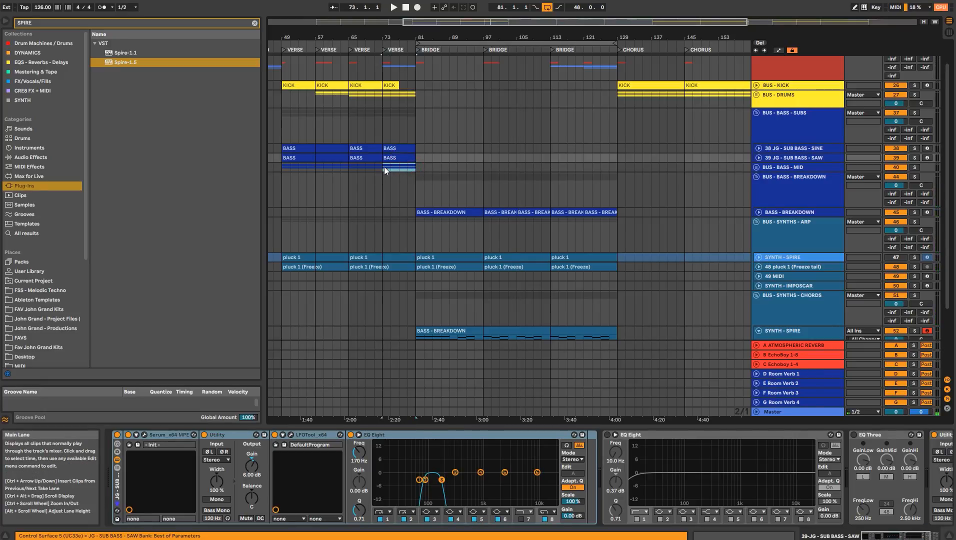
{"action": "left_click", "coordinate": [384, 168]}
{"action": "left_click", "coordinate": [520, 159]}
{"action": "left_click", "coordinate": [419, 165]}
{"action": "left_click", "coordinate": [510, 167]}
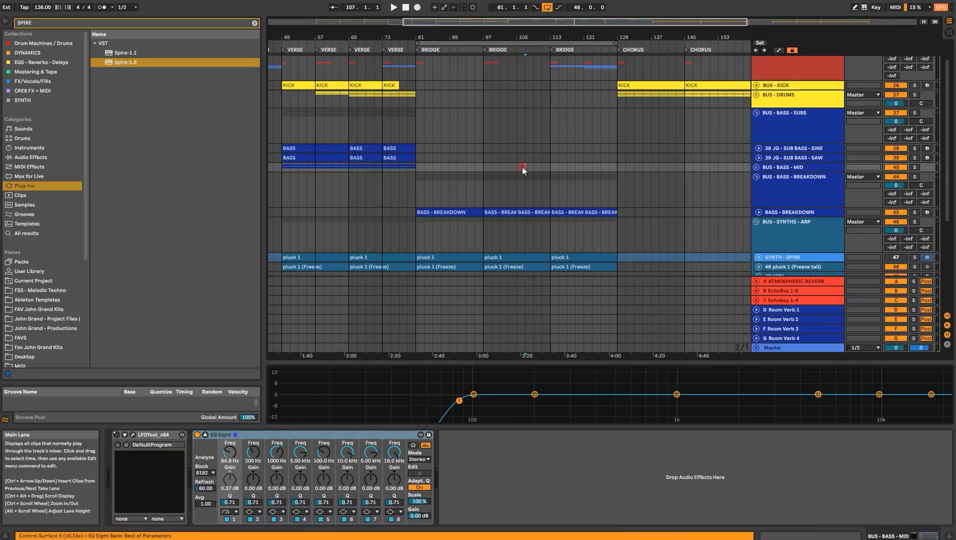
{"action": "key", "text": "space"}
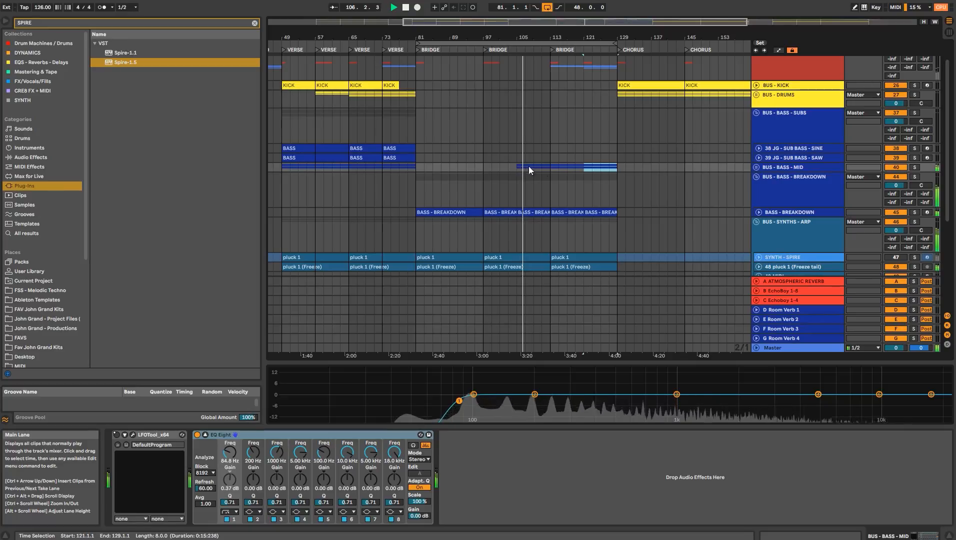
{"action": "key", "text": "ctrl+d"}
{"action": "key", "text": "ctrl+d"}
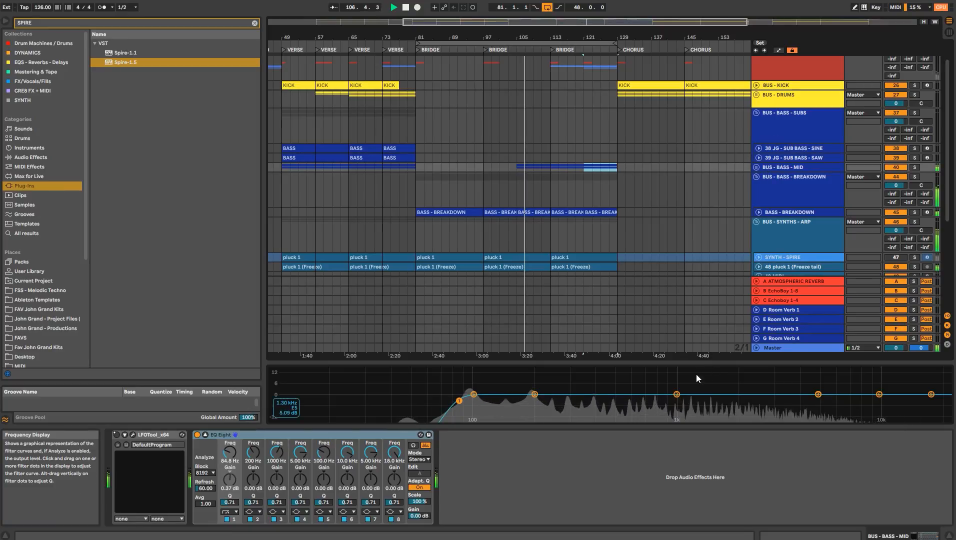
- Hide the device detail view and collapse all the track groups in the arrangement
{"action": "left_click", "coordinate": [205, 435]}
{"action": "key", "text": "ctrl+alt+l"}
{"action": "scroll", "coordinate": [693, 241], "scroll_direction": "up", "scroll_amount": 2}
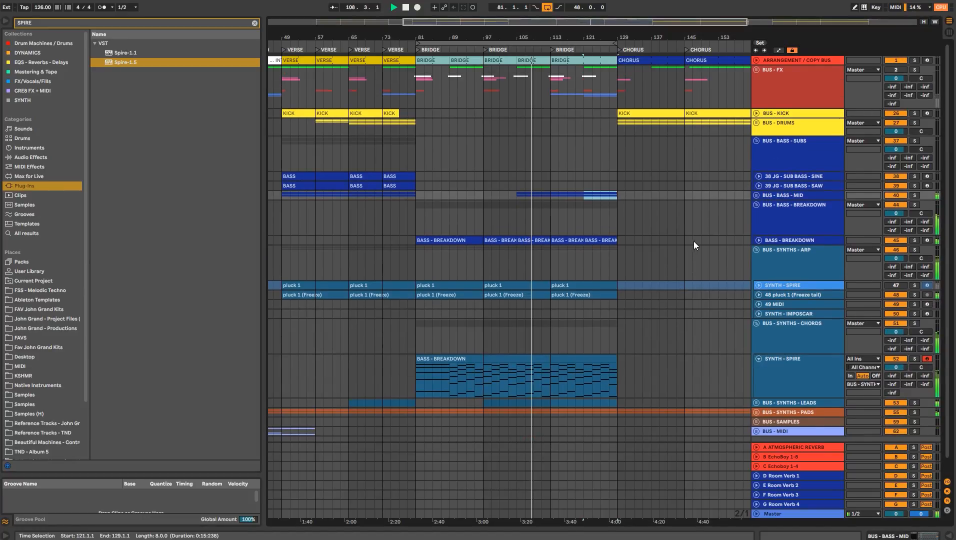
{"action": "left_click", "coordinate": [800, 162]}
{"action": "key", "text": "alt+u"}
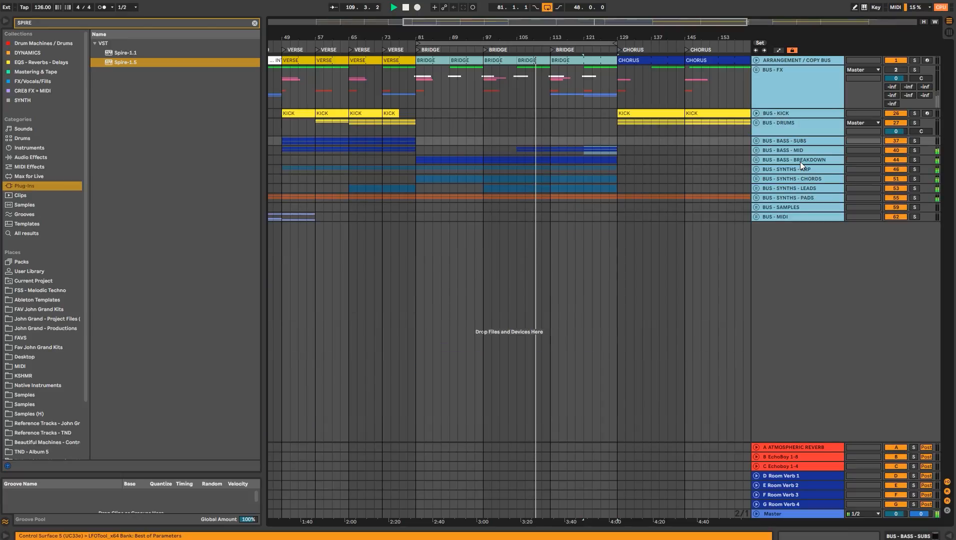
- Expand the BUS - FX group, delete the LONG FILL clip at bars 121–129 on track 19, and fold the group again
{"action": "left_click", "coordinate": [551, 148]}
{"action": "left_click", "coordinate": [757, 71]}
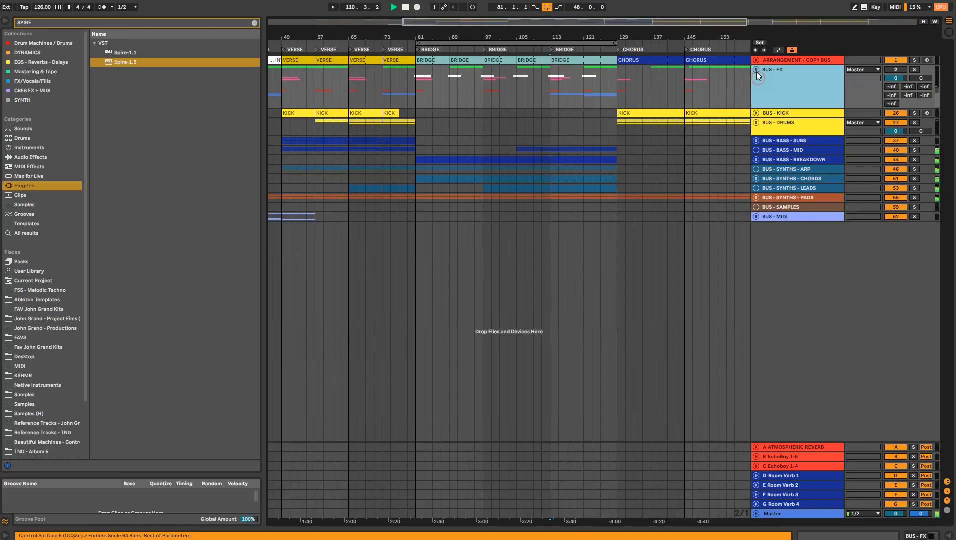
{"action": "scroll", "coordinate": [594, 233], "scroll_direction": "down", "scroll_amount": 3}
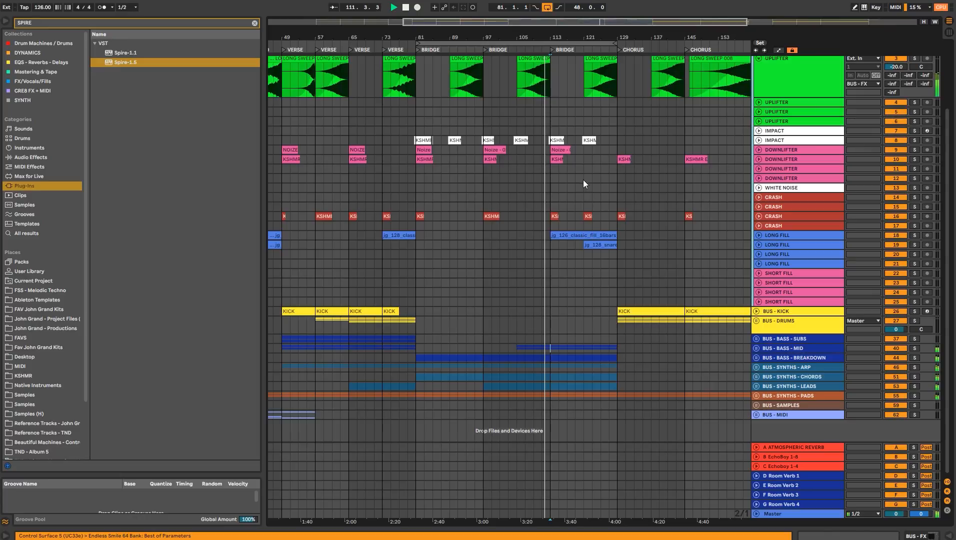
{"action": "left_click", "coordinate": [603, 245]}
{"action": "key", "text": "Delete"}
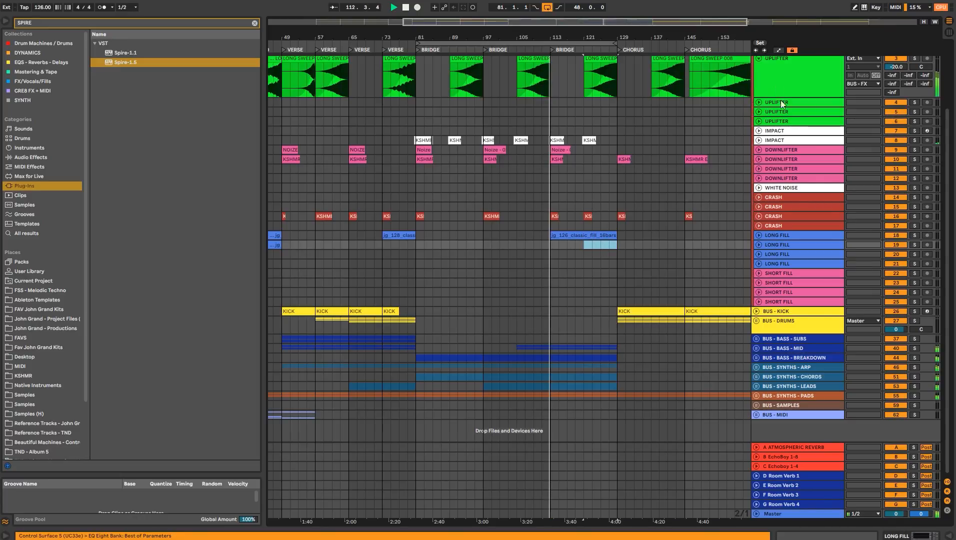
{"action": "scroll", "coordinate": [764, 91], "scroll_direction": "up", "scroll_amount": 3}
{"action": "left_click", "coordinate": [757, 70]}
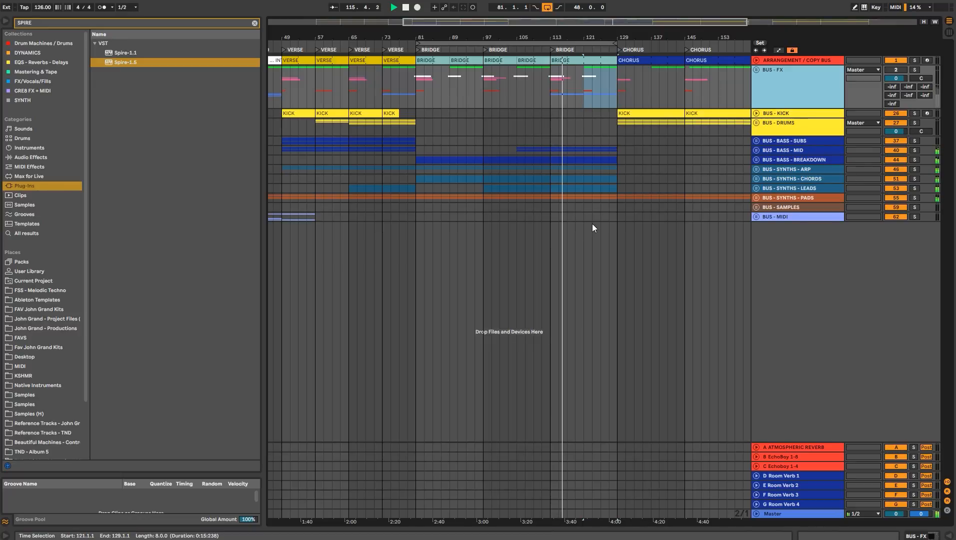
- Duplicate the mid bass, breakdown bass, arp, chord and lead parts of bars 113–129 twice, filling the chorus to bar 161
{"action": "left_click_drag", "start_coordinate": [616, 190], "coordinate": [559, 162]}
{"action": "left_click", "coordinate": [553, 151], "text": "shift"}
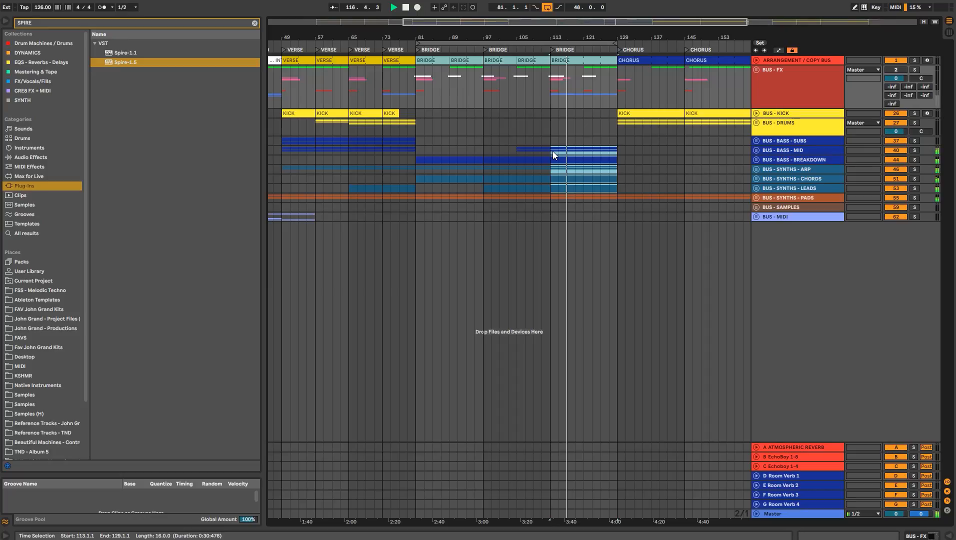
{"action": "key", "text": "ctrl+d"}
{"action": "scroll", "coordinate": [553, 151], "scroll_direction": "right", "scroll_amount": 3}
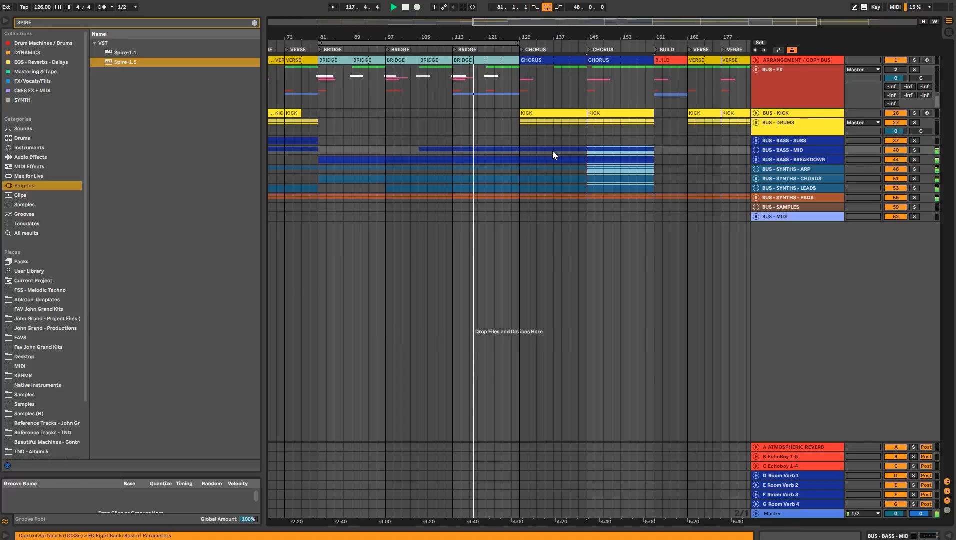
- Expand the mid bass, arp, chords and leads groups and hide the automation lanes
{"action": "left_click", "coordinate": [788, 150]}
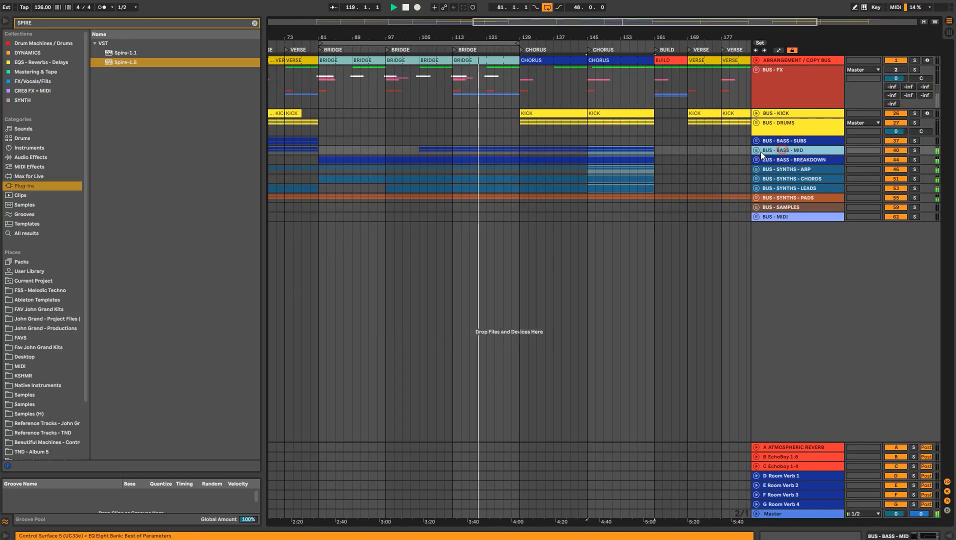
{"action": "left_click", "coordinate": [756, 150]}
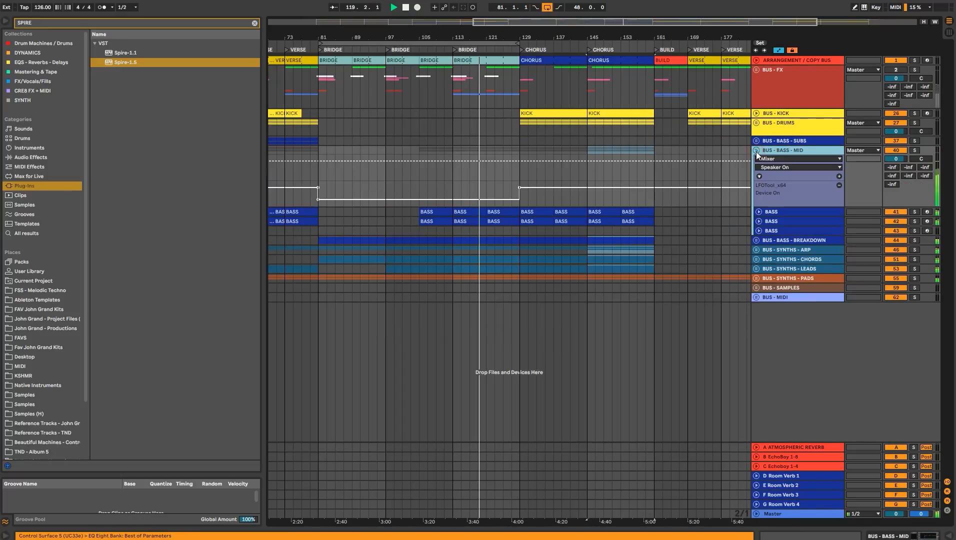
{"action": "left_click", "coordinate": [756, 250]}
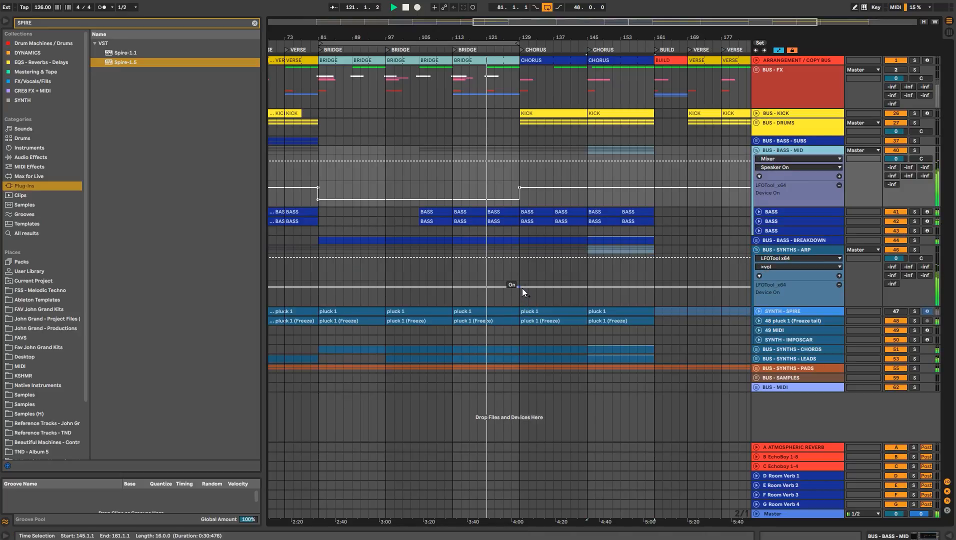
{"action": "left_click", "coordinate": [781, 350]}
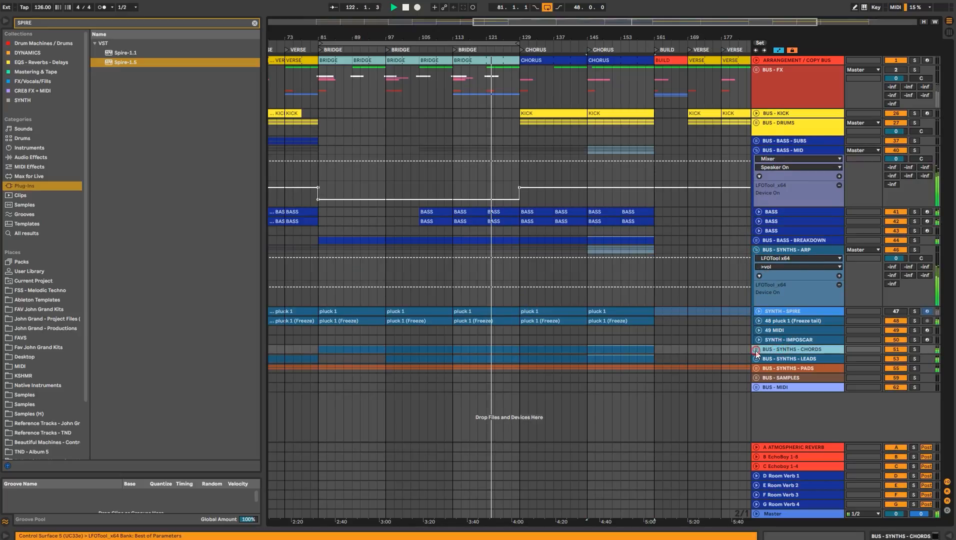
{"action": "left_click", "coordinate": [757, 350]}
{"action": "scroll", "coordinate": [540, 333], "scroll_direction": "down", "scroll_amount": 1}
{"action": "scroll", "coordinate": [719, 370], "scroll_direction": "down", "scroll_amount": 1}
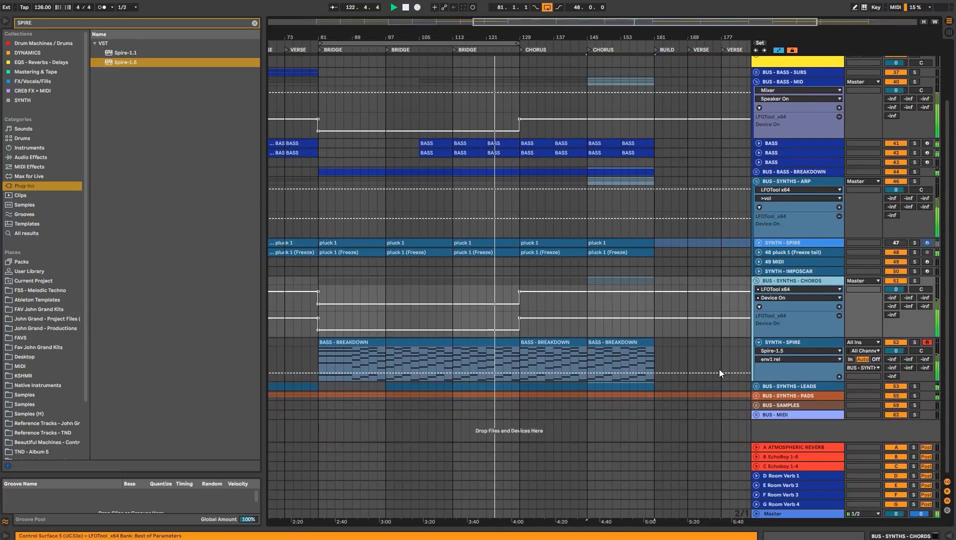
{"action": "left_click", "coordinate": [757, 386]}
{"action": "scroll", "coordinate": [694, 374], "scroll_direction": "down", "scroll_amount": 4}
{"action": "key", "text": "a"}
{"action": "scroll", "coordinate": [592, 263], "scroll_direction": "up", "scroll_amount": 5}
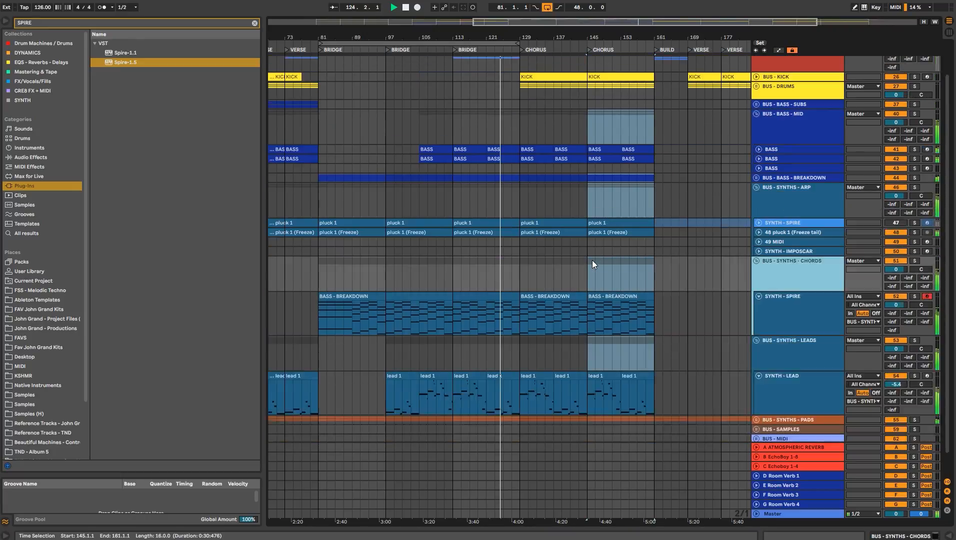
- Turn off arrangement looping and listen to the chorus from bar 129 against the bridge from bar 117, stopping playback at the end
{"action": "left_click", "coordinate": [548, 7]}
{"action": "left_click", "coordinate": [523, 84]}
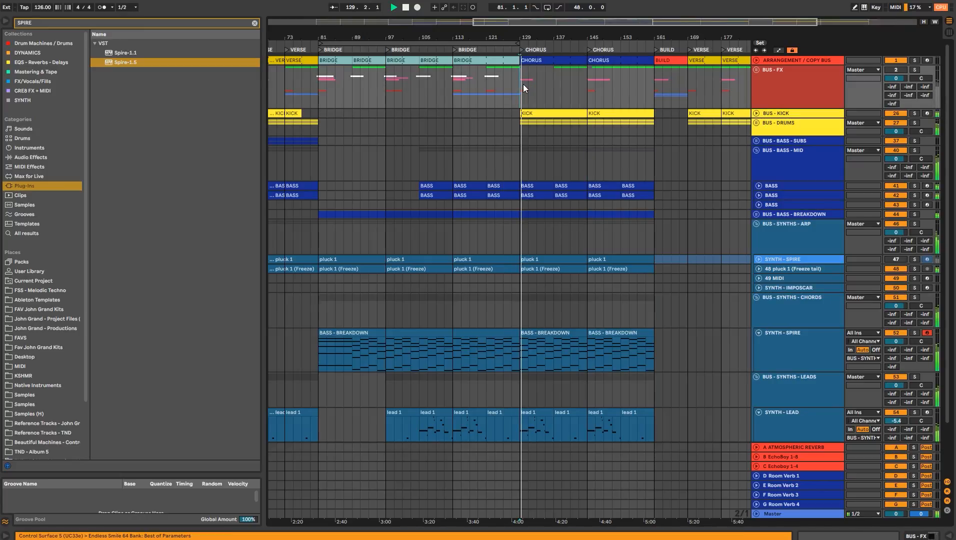
{"action": "scroll", "coordinate": [603, 208], "scroll_direction": "down", "scroll_amount": 3}
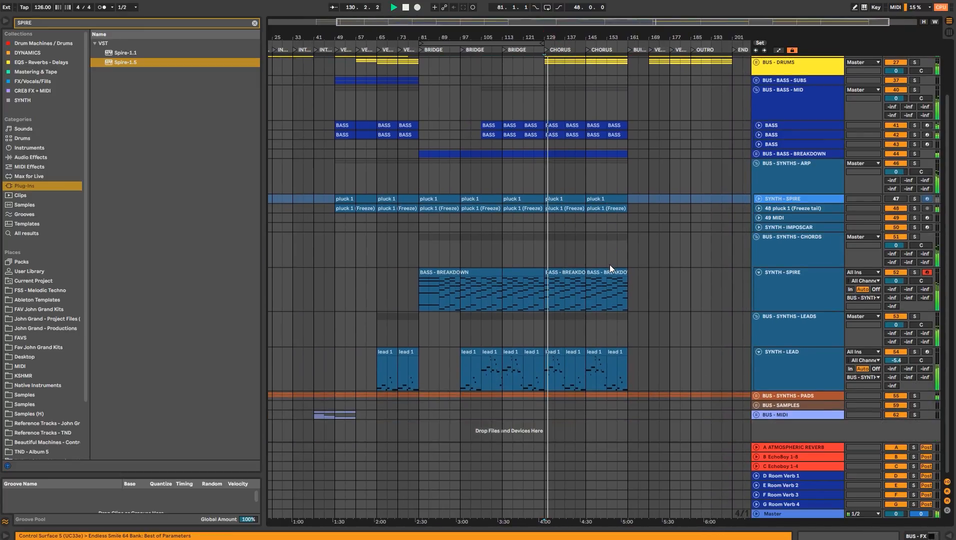
{"action": "scroll", "coordinate": [610, 265], "scroll_direction": "down", "scroll_amount": 3}
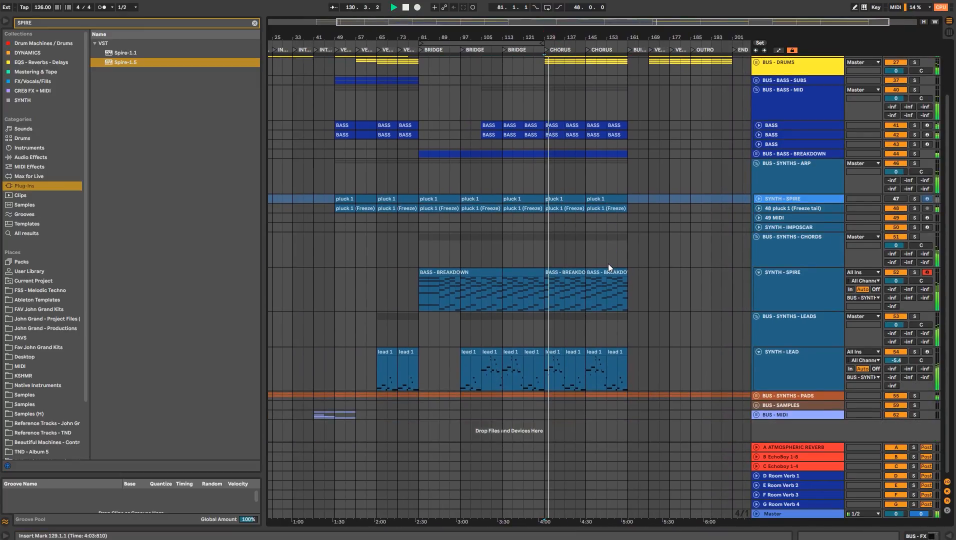
{"action": "left_click", "coordinate": [776, 262]}
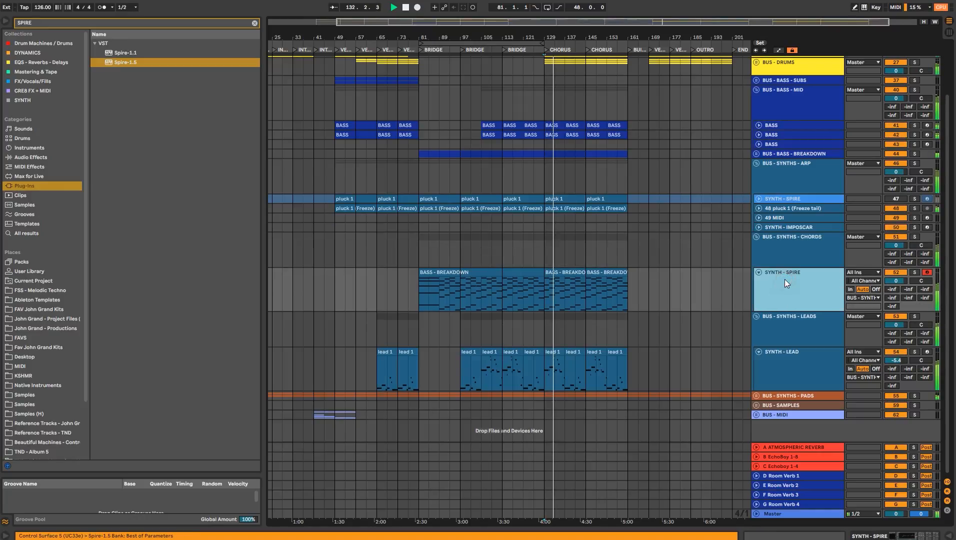
{"action": "left_click", "coordinate": [511, 171]}
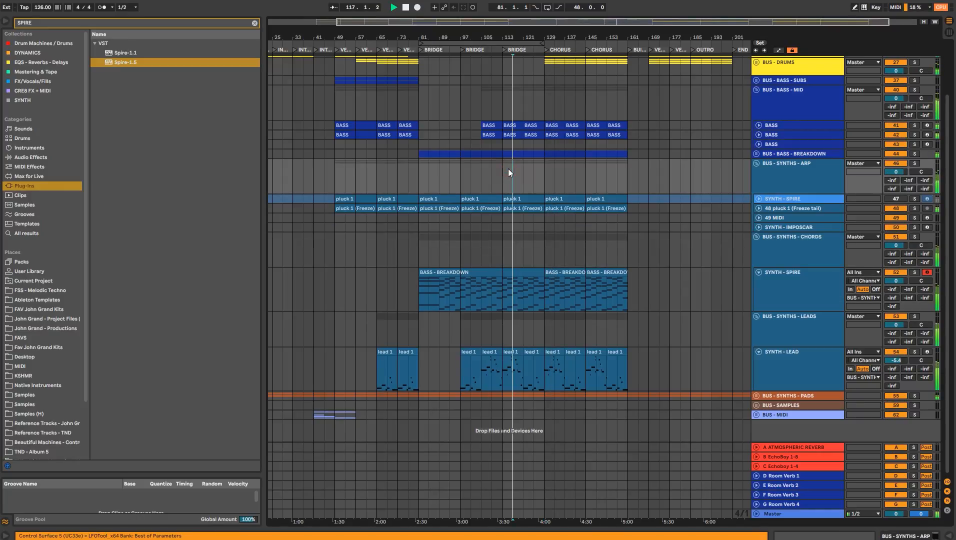
{"action": "left_click", "coordinate": [545, 155]}
{"action": "scroll", "coordinate": [550, 180], "scroll_direction": "up", "scroll_amount": 3}
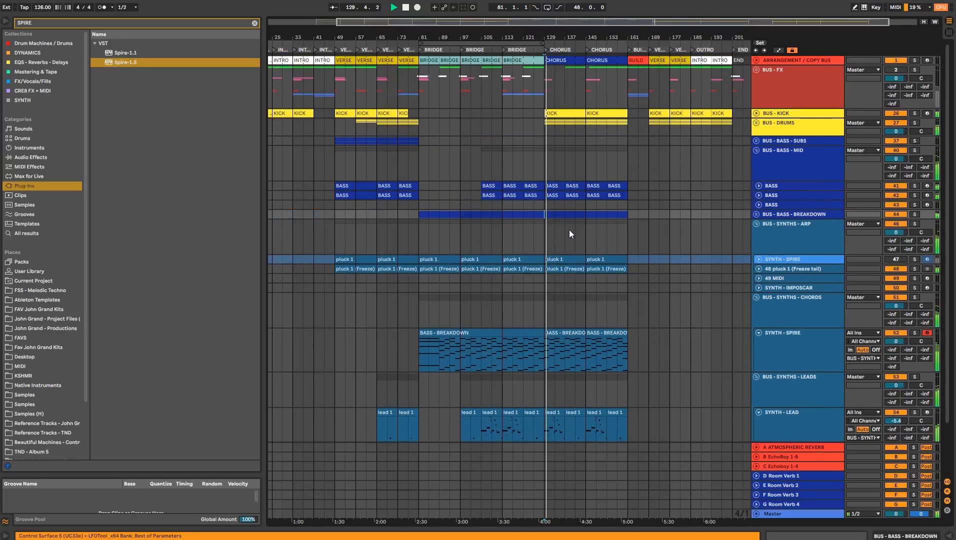
{"action": "key", "text": "space"}
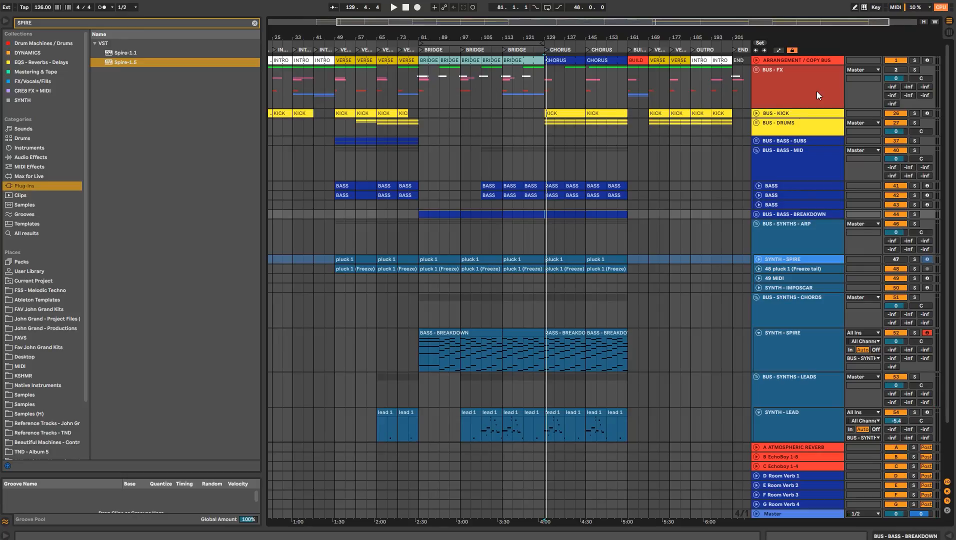
- Collapse all groups and copy the bass and arp parts from bars 49–65 to bar 169, repeating them up to bar 201
{"action": "left_click", "coordinate": [776, 154]}
{"action": "key", "text": "alt+u"}
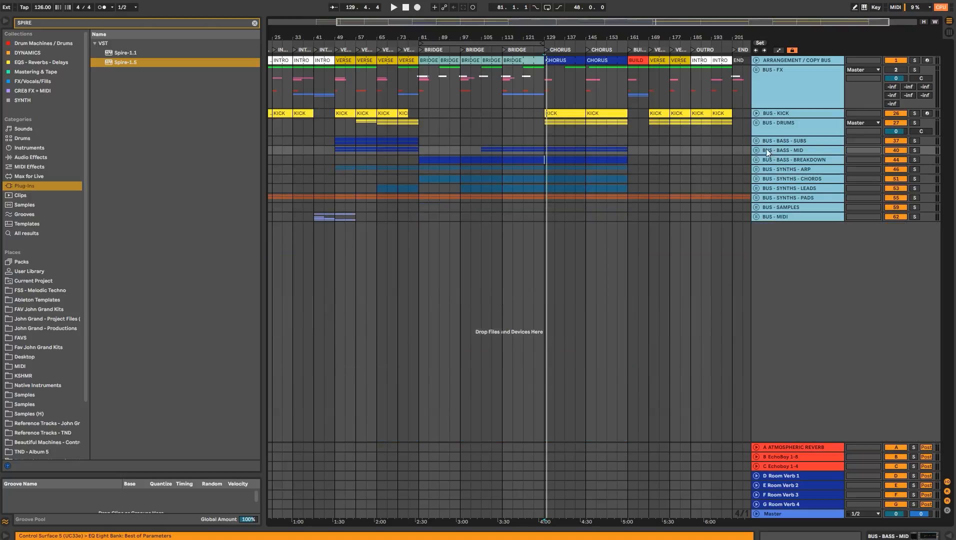
{"action": "left_click_drag", "start_coordinate": [334, 135], "coordinate": [374, 166]}
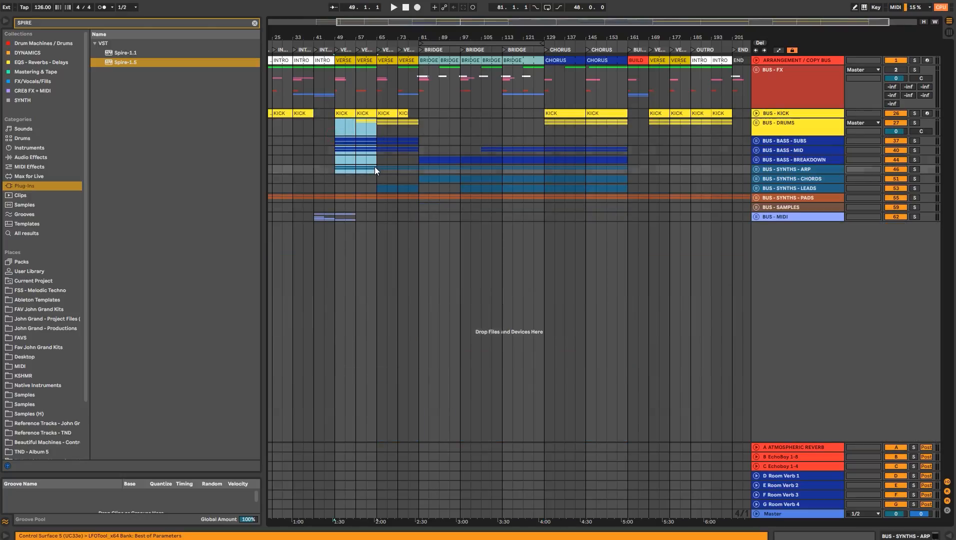
{"action": "left_click", "coordinate": [650, 142]}
{"action": "key", "text": "ctrl+v"}
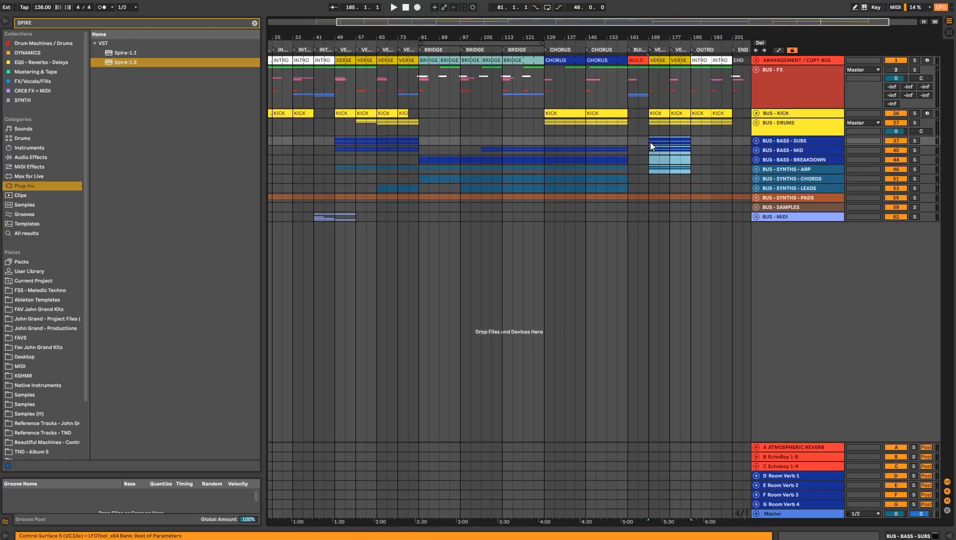
{"action": "key", "text": "ctrl+v"}
{"action": "left_click", "coordinate": [328, 142]}
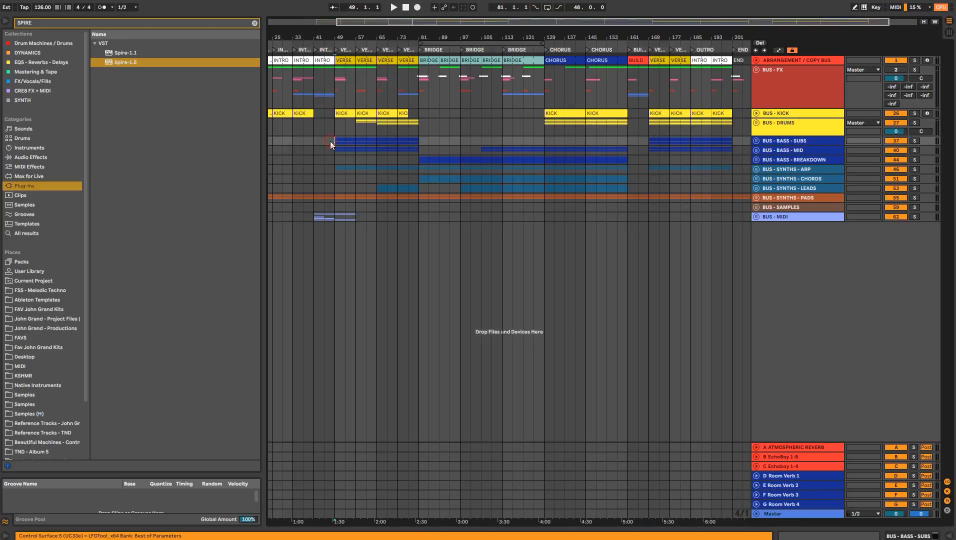
- Listen to the verse from bar 49, the closing verse from bar 169 and the chorus from bars 129 and 145
{"action": "key", "text": "space"}
{"action": "left_click", "coordinate": [647, 145]}
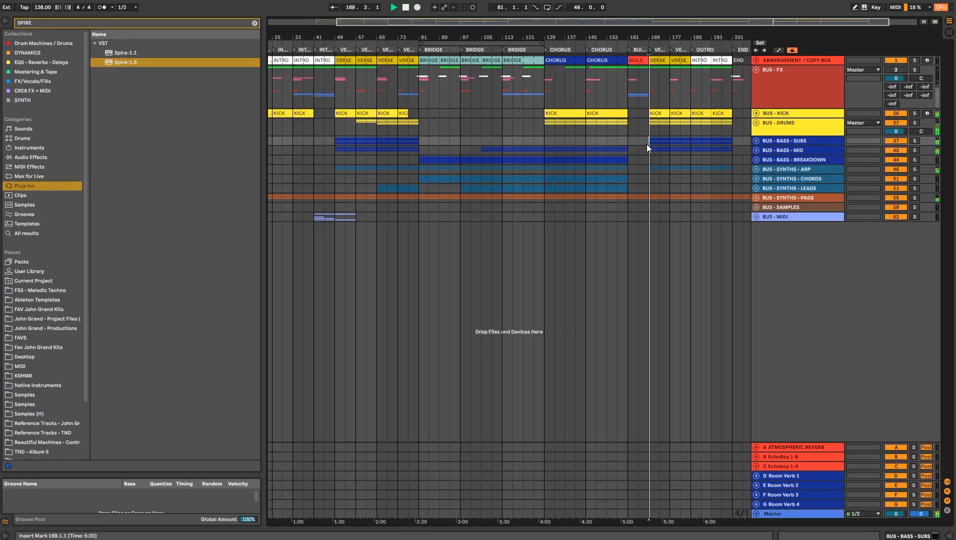
{"action": "key", "text": "space"}
{"action": "left_click", "coordinate": [546, 129]}
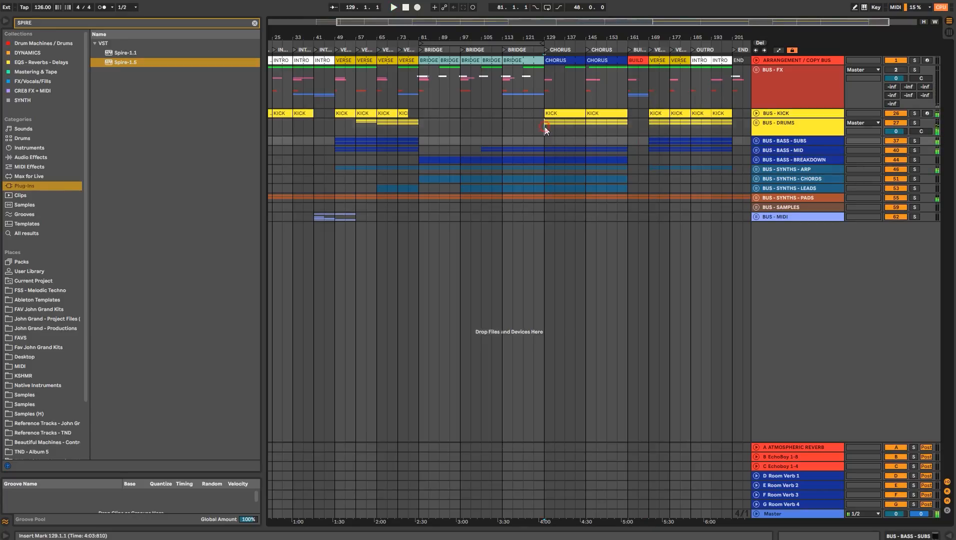
{"action": "key", "text": "space"}
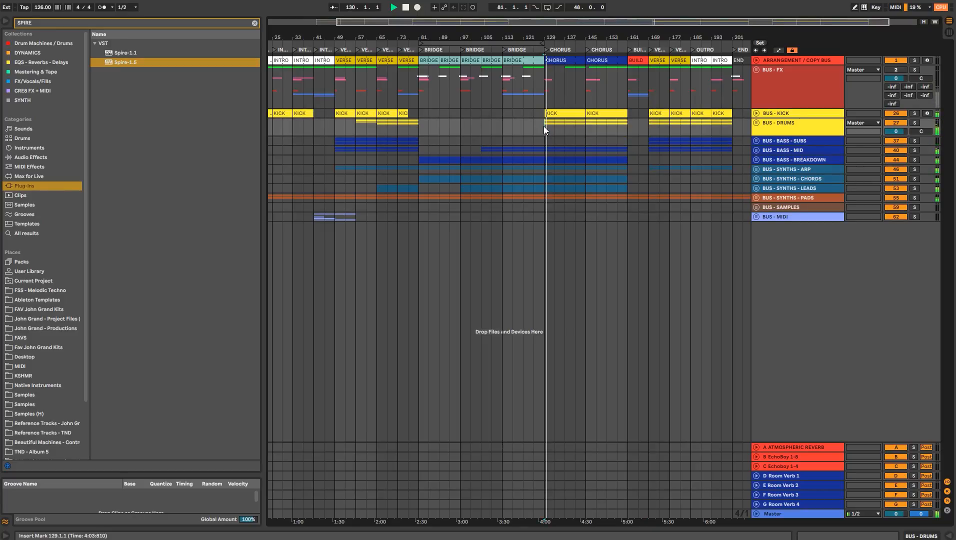
{"action": "left_click", "coordinate": [772, 208]}
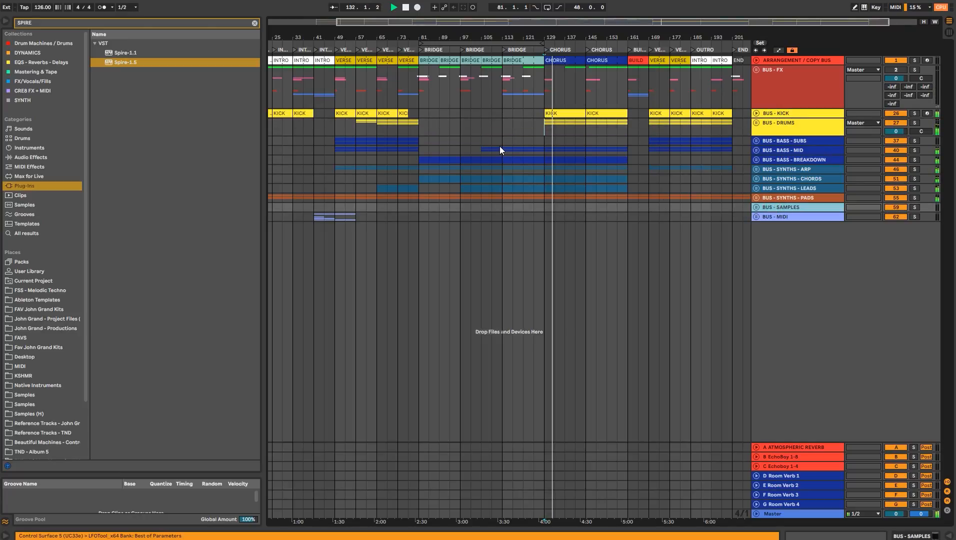
{"action": "left_click", "coordinate": [586, 140]}
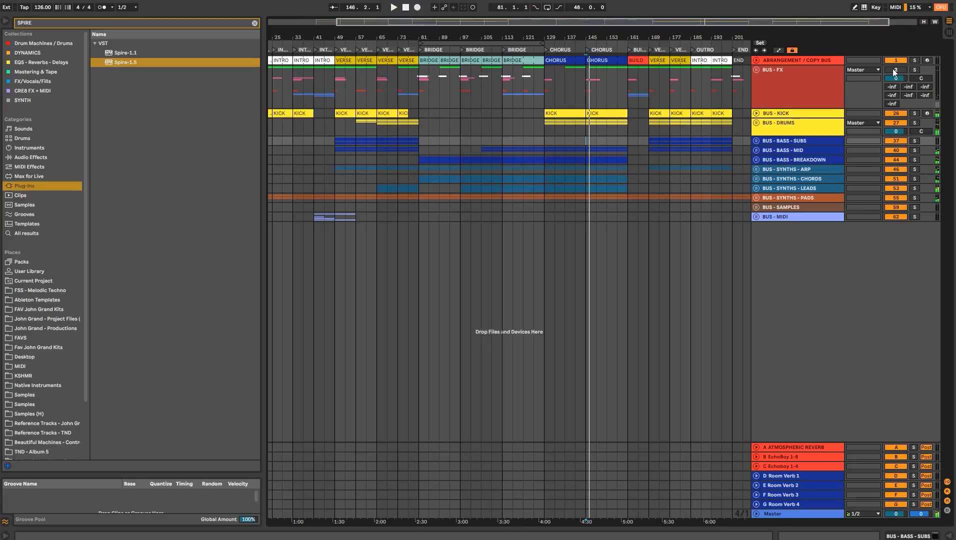
- Expand the BUS - SAMPLES group and assign its track colour to the grouped tracks
{"action": "left_click", "coordinate": [775, 205]}
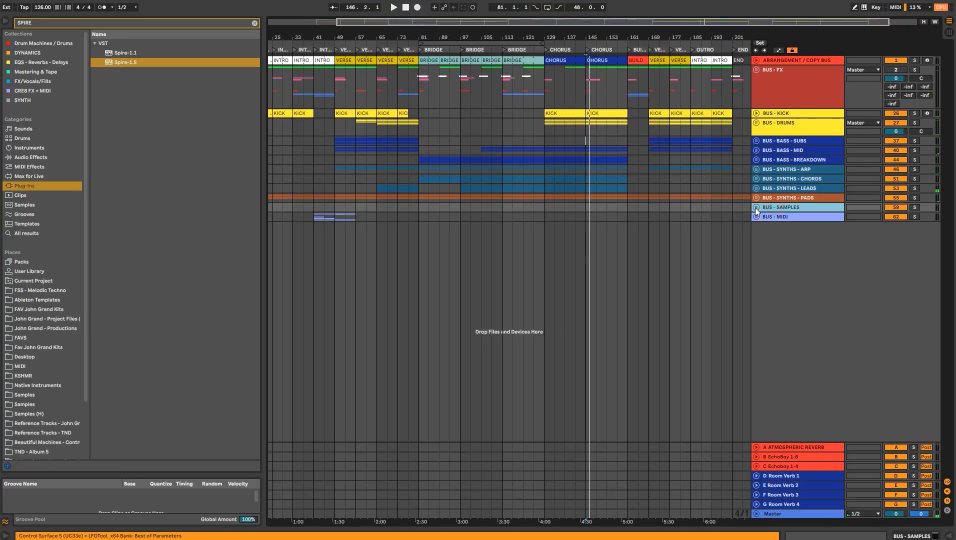
{"action": "left_click", "coordinate": [756, 207]}
{"action": "right_click", "coordinate": [782, 215]}
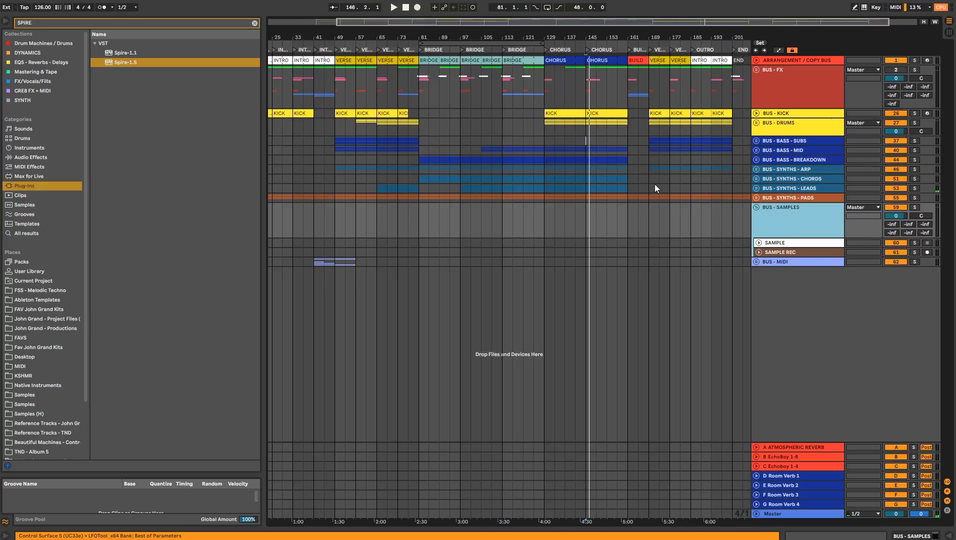
{"action": "left_click", "coordinate": [829, 395]}
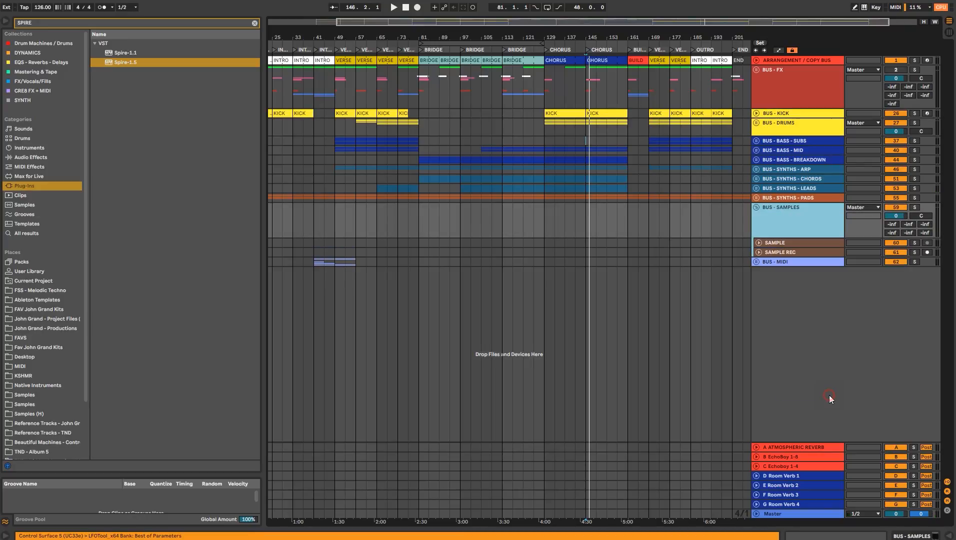
- Clear the SPIRE search, widen the browser and open the Progressive Essentials sample pack in the FSS samples folder
{"action": "left_click", "coordinate": [254, 23]}
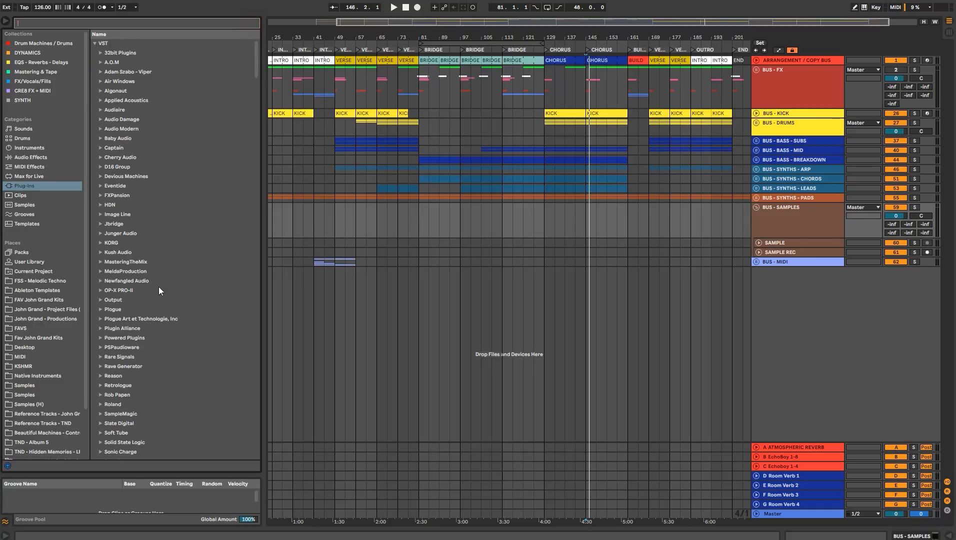
{"action": "left_click", "coordinate": [54, 385]}
{"action": "left_click", "coordinate": [94, 205]}
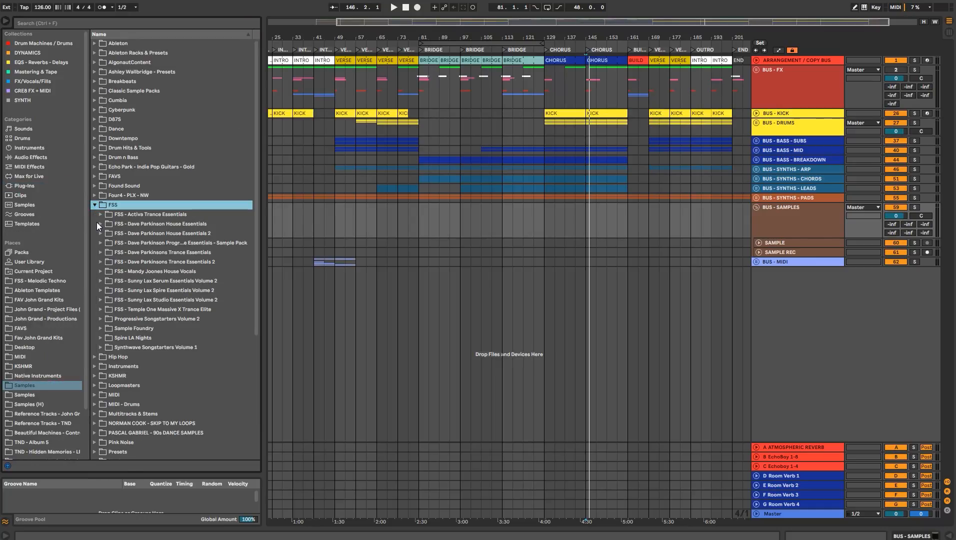
{"action": "left_click_drag", "start_coordinate": [260, 233], "coordinate": [293, 237]}
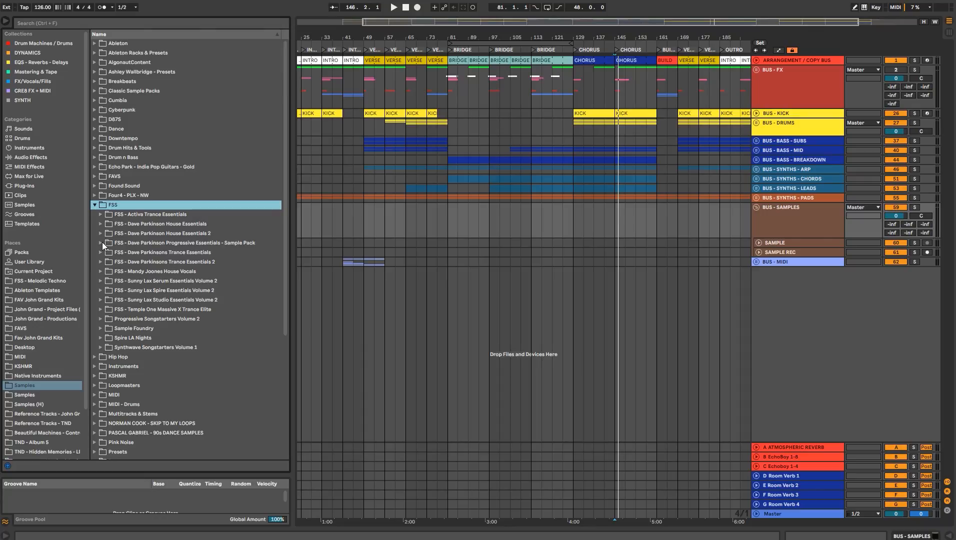
{"action": "left_click", "coordinate": [102, 243]}
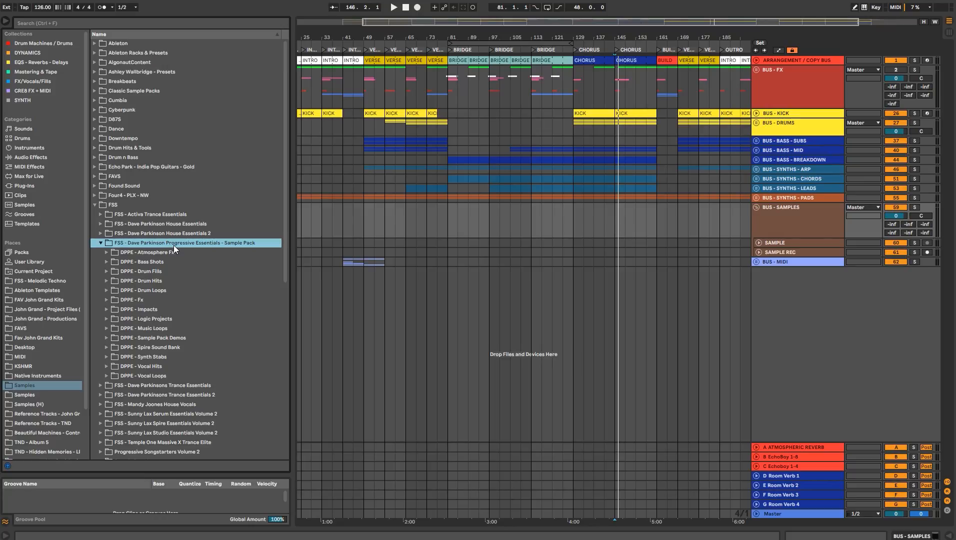
- Look into the pack's Vocal Loops folder and open the DPPE - Vocal Hits - B folder inside Vocal Hits
{"action": "left_click", "coordinate": [107, 375]}
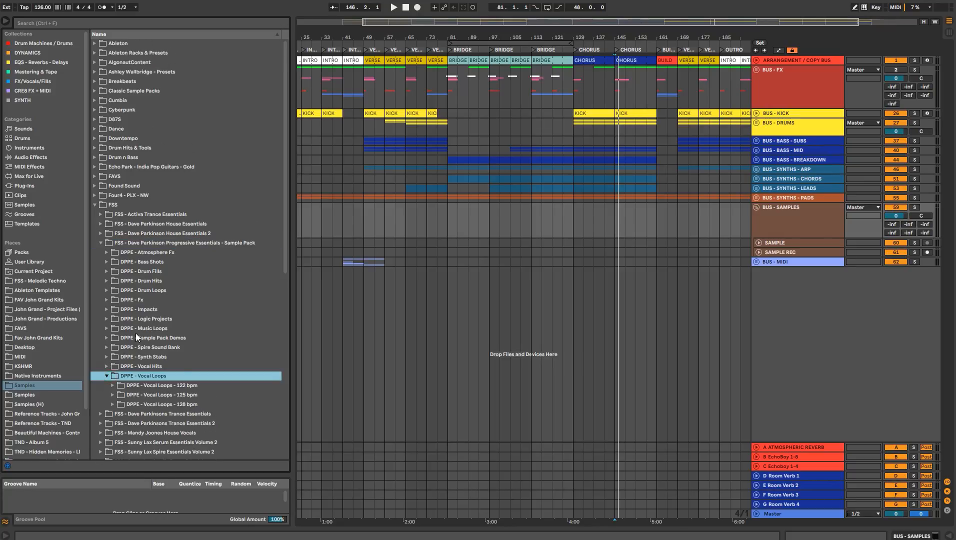
{"action": "scroll", "coordinate": [132, 328], "scroll_direction": "down", "scroll_amount": 3}
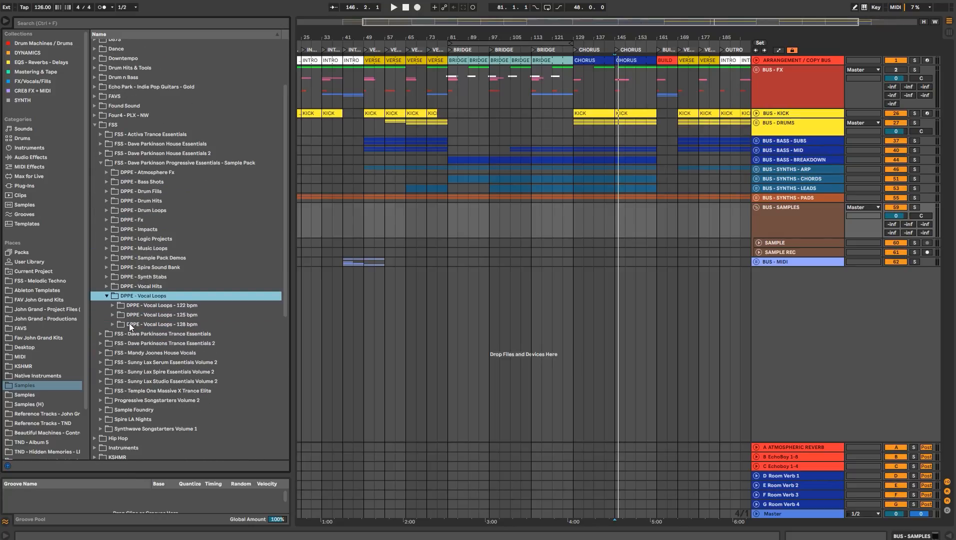
{"action": "left_click", "coordinate": [106, 286]}
{"action": "scroll", "coordinate": [126, 314], "scroll_direction": "down", "scroll_amount": 3}
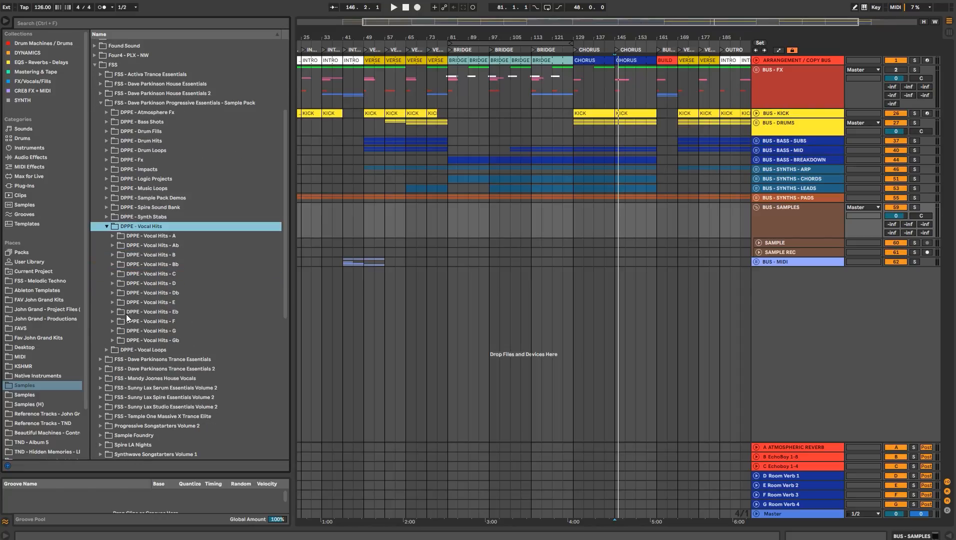
{"action": "double_click", "coordinate": [170, 254]}
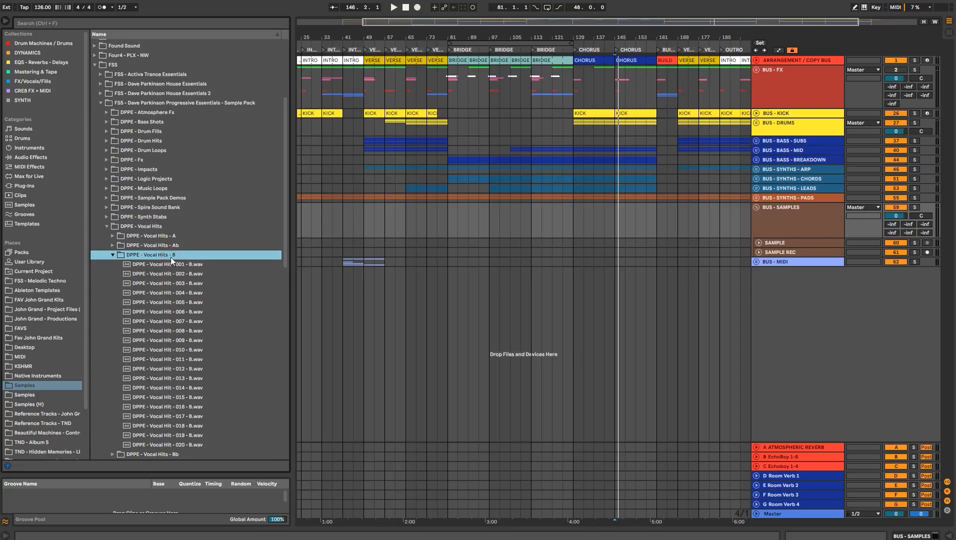
- Audition DPPE - Vocal Hit - 001 - B.wav, place it at bar 81 on the SAMPLE track and lower the track volume to -15.7 dB
{"action": "left_click", "coordinate": [760, 244]}
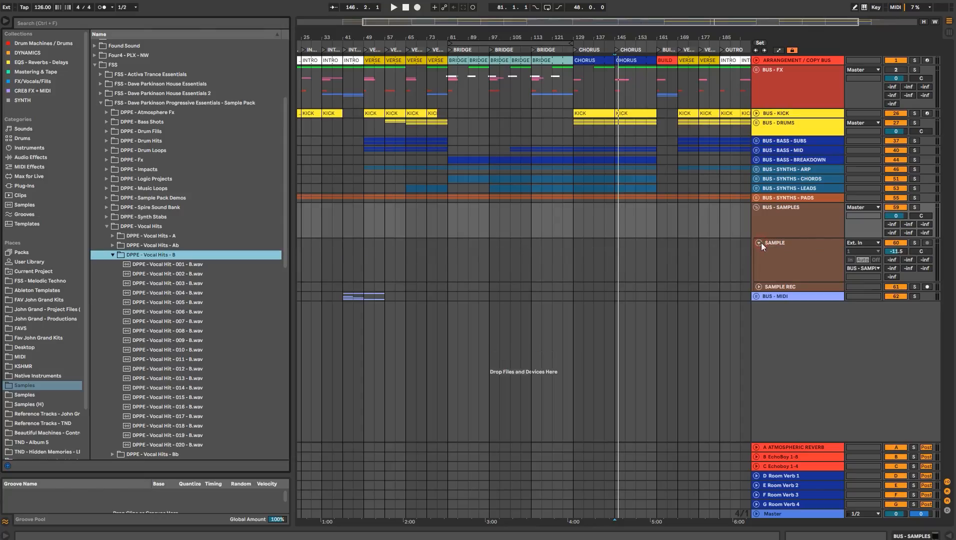
{"action": "left_click", "coordinate": [160, 266]}
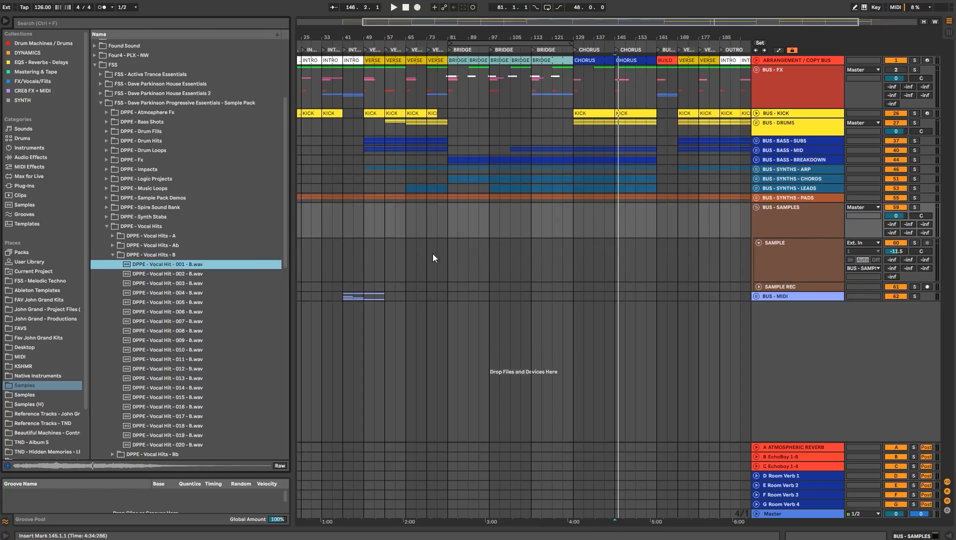
{"action": "left_click", "coordinate": [452, 257]}
{"action": "left_click_drag", "start_coordinate": [191, 262], "coordinate": [450, 263]}
{"action": "left_click_drag", "start_coordinate": [901, 252], "coordinate": [901, 260]}
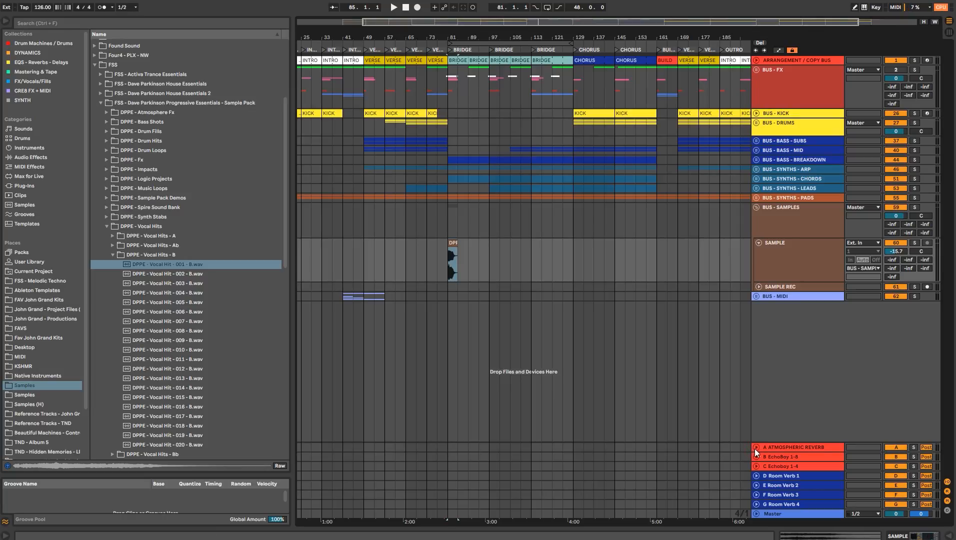
- Open the ArtsAcoustic Reverb on return A ATMOSPHERIC REVERB and examine its Temple Big Reverb settings
{"action": "left_click", "coordinate": [785, 448]}
{"action": "double_click", "coordinate": [769, 448]}
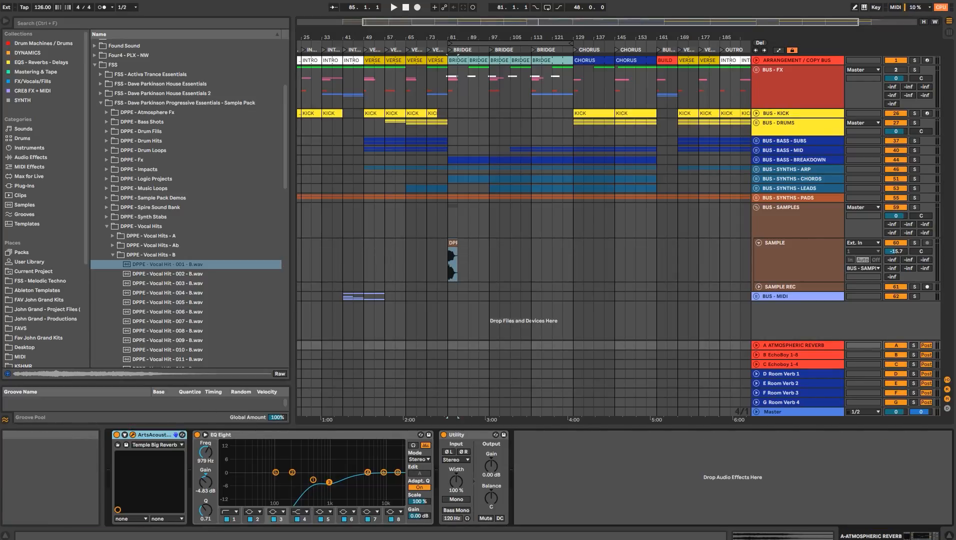
{"action": "left_click_drag", "start_coordinate": [0, 133], "coordinate": [678, 131]}
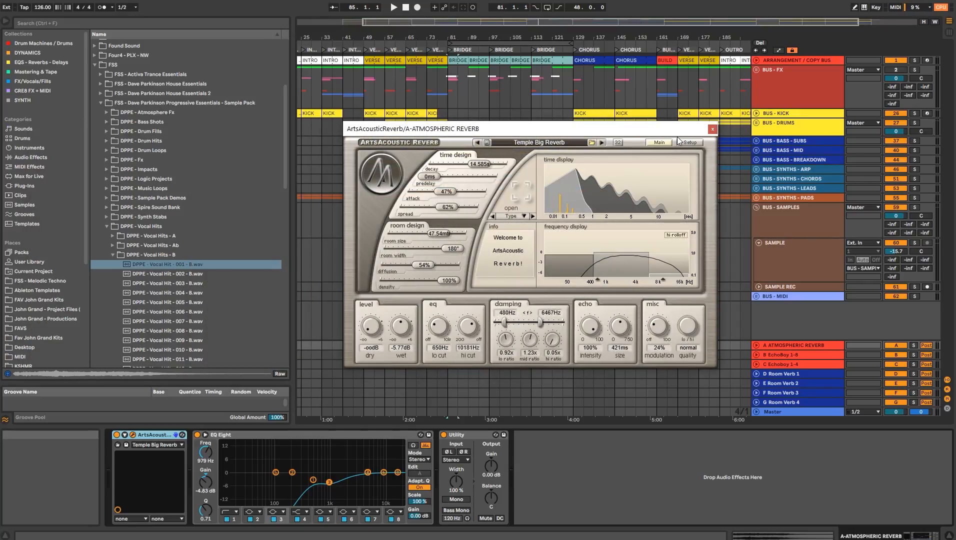
{"action": "left_click_drag", "start_coordinate": [621, 129], "coordinate": [564, 126]}
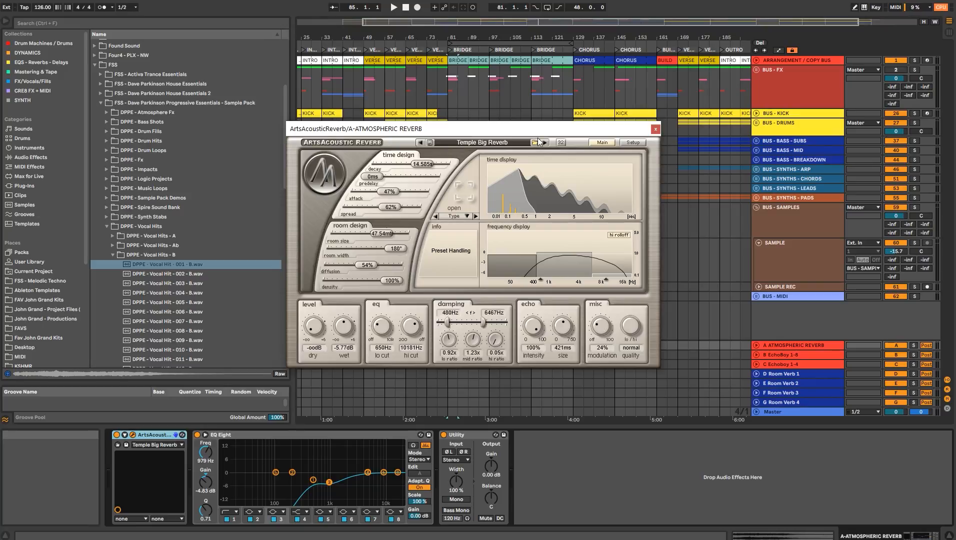
- Solo the SAMPLE track, raise its atmospheric reverb send to 0 dB and play the vocal hit with return A unfolded
{"action": "left_click", "coordinate": [832, 269]}
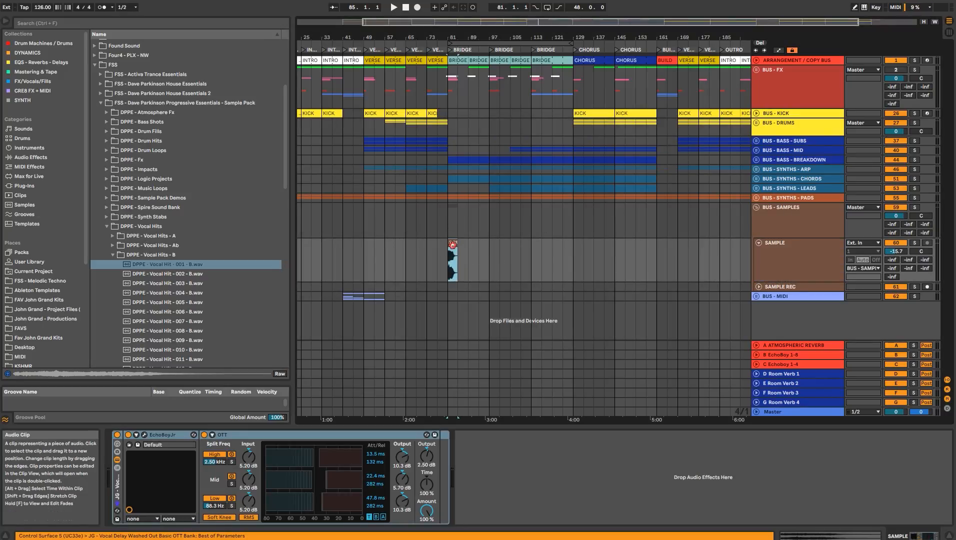
{"action": "left_click", "coordinate": [913, 243]}
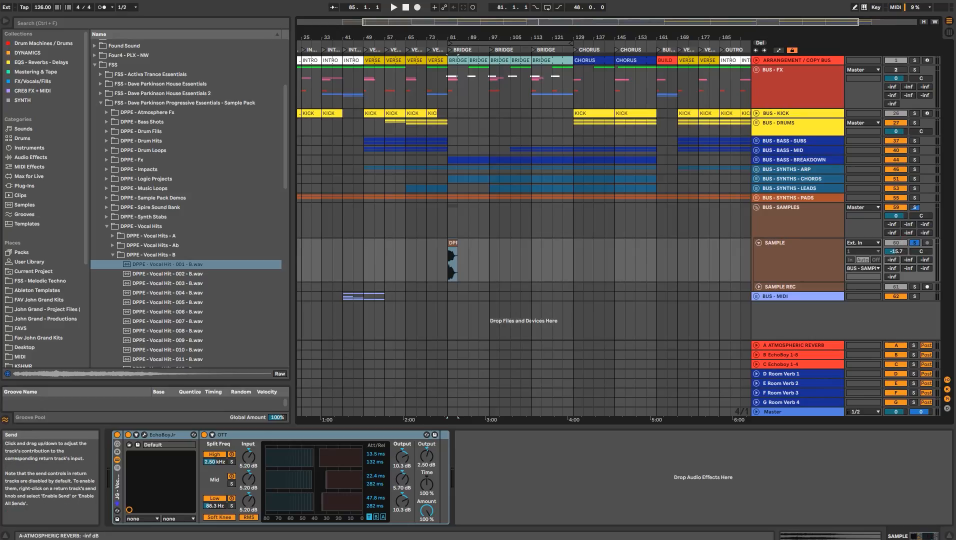
{"action": "left_click", "coordinate": [756, 345]}
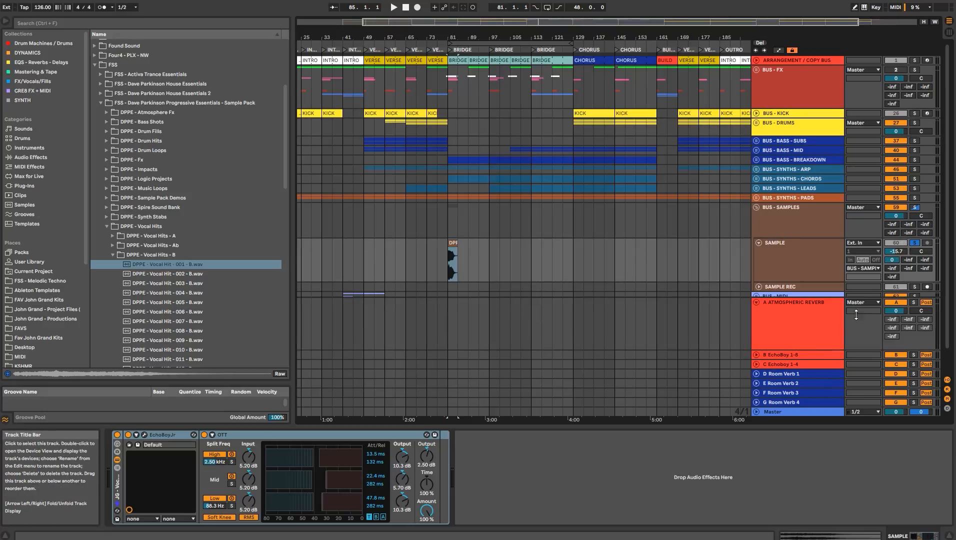
{"action": "key", "text": "space"}
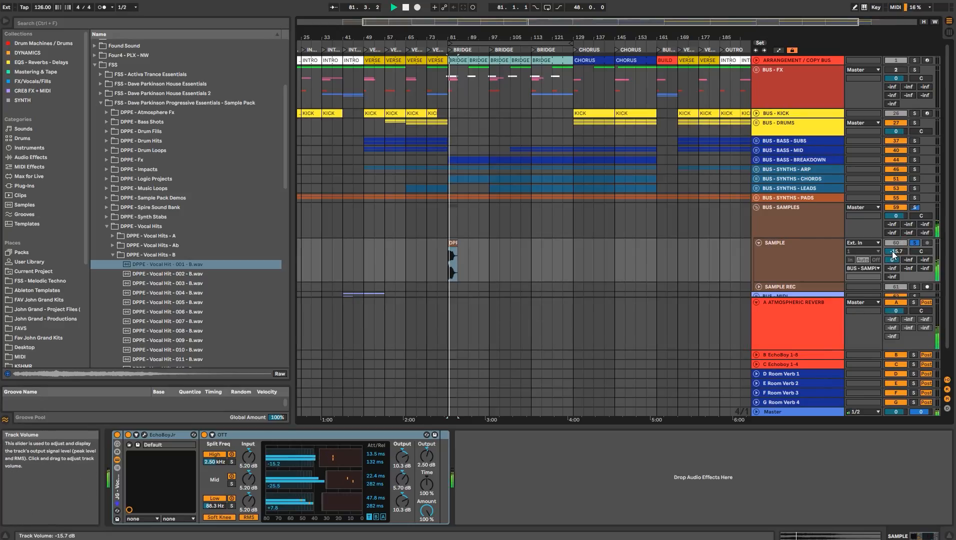
- Show the Device On automation of LFOTool on BUS - SAMPLES and inspect its envelope at bar 81
{"action": "left_click", "coordinate": [818, 220]}
{"action": "right_click", "coordinate": [116, 434]}
{"action": "left_click", "coordinate": [127, 445]}
{"action": "left_click", "coordinate": [446, 258]}
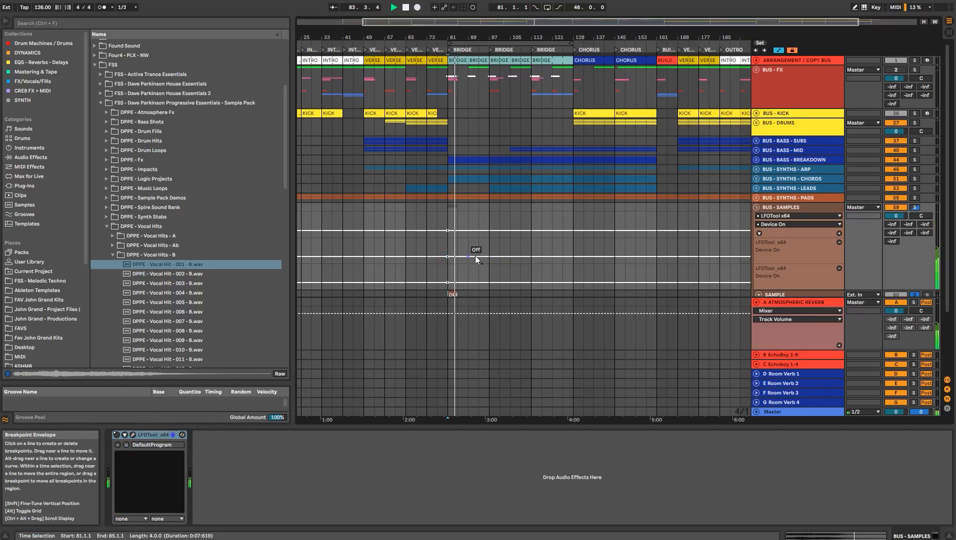
- Lower the SAMPLE track's atmospheric reverb send to -inf, then deactivate and fold return A
{"action": "scroll", "coordinate": [513, 264], "scroll_direction": "down", "scroll_amount": 3}
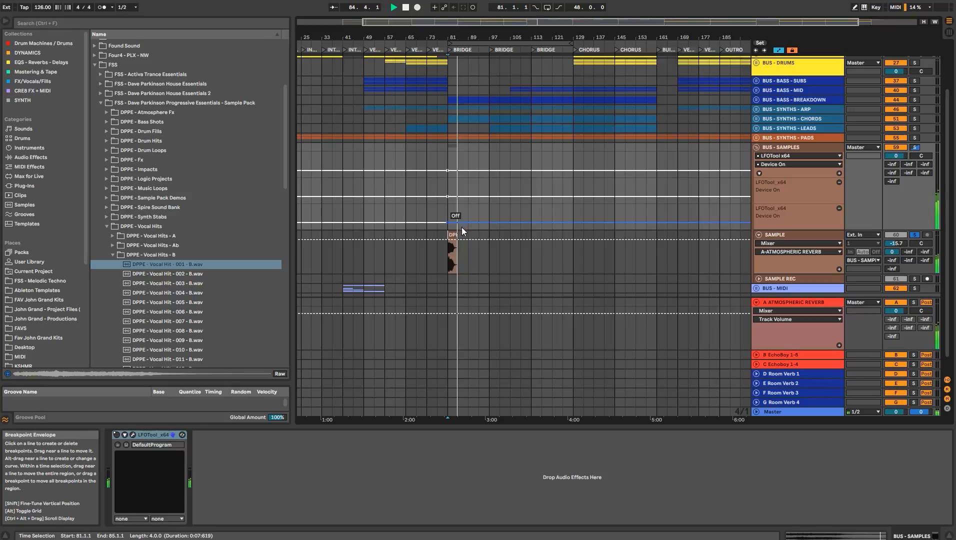
{"action": "left_click_drag", "start_coordinate": [894, 253], "coordinate": [894, 305]}
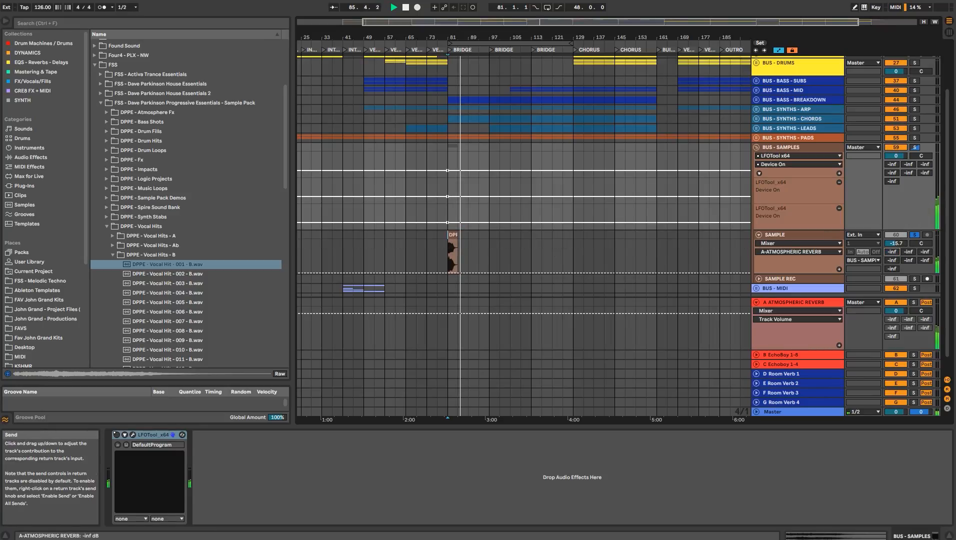
{"action": "left_click", "coordinate": [895, 303]}
{"action": "left_click", "coordinate": [756, 303]}
- Switch off the JG - Vocal Delay Washed Out rack on the SAMPLE track and replay the vocal hit from bar 81
{"action": "left_click", "coordinate": [453, 240]}
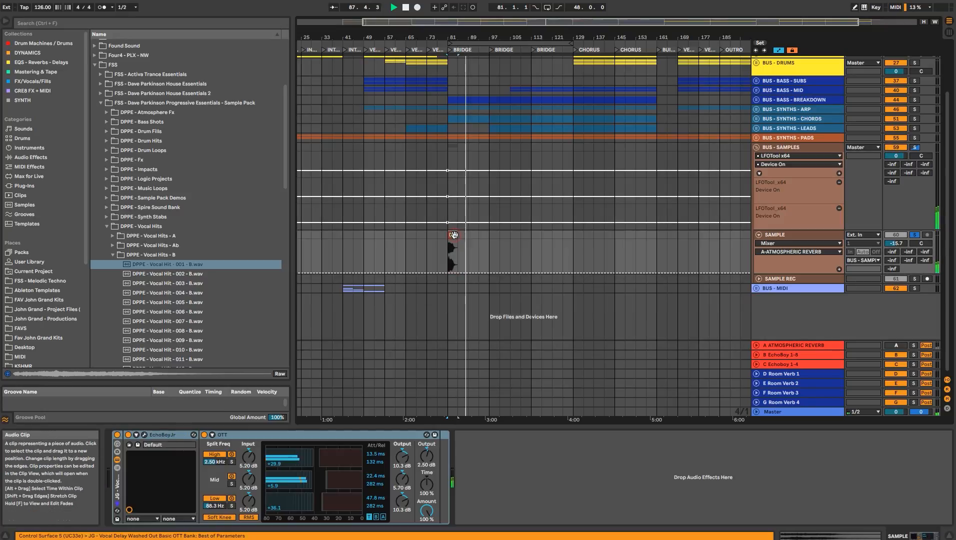
{"action": "key", "text": "space"}
{"action": "left_click", "coordinate": [118, 435]}
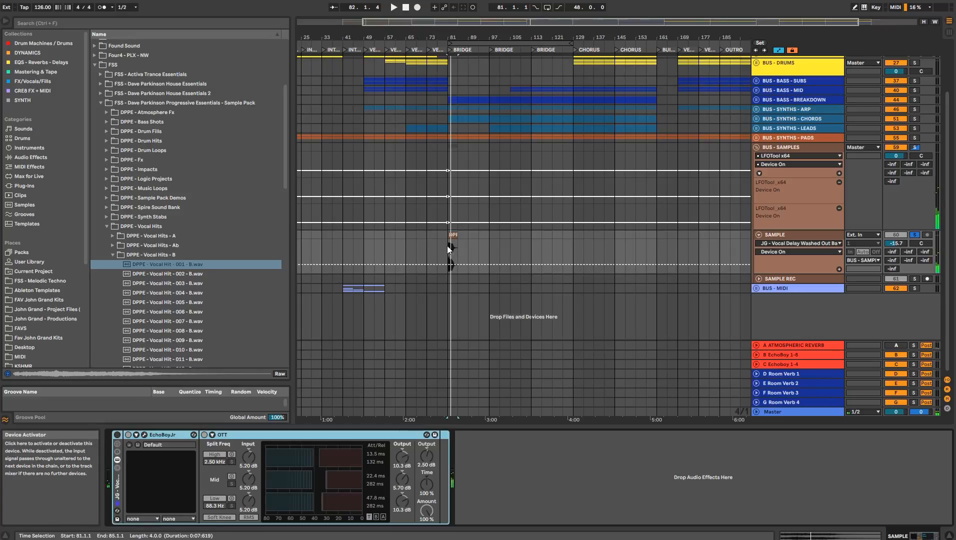
{"action": "key", "text": "space"}
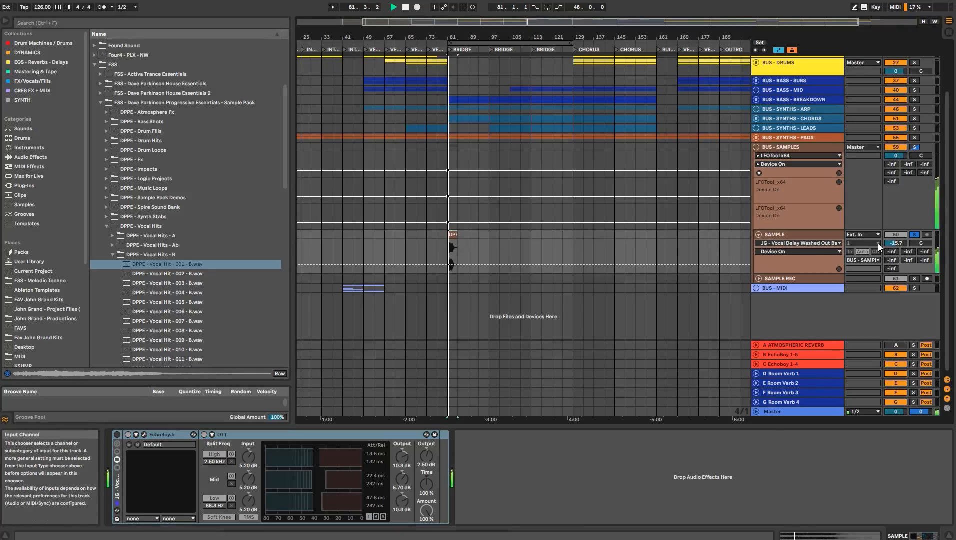
{"action": "left_click", "coordinate": [824, 241]}
- Raise the samples bus LFOTool Device On automation before bar 81 and hide the automation lanes
{"action": "left_click", "coordinate": [435, 222]}
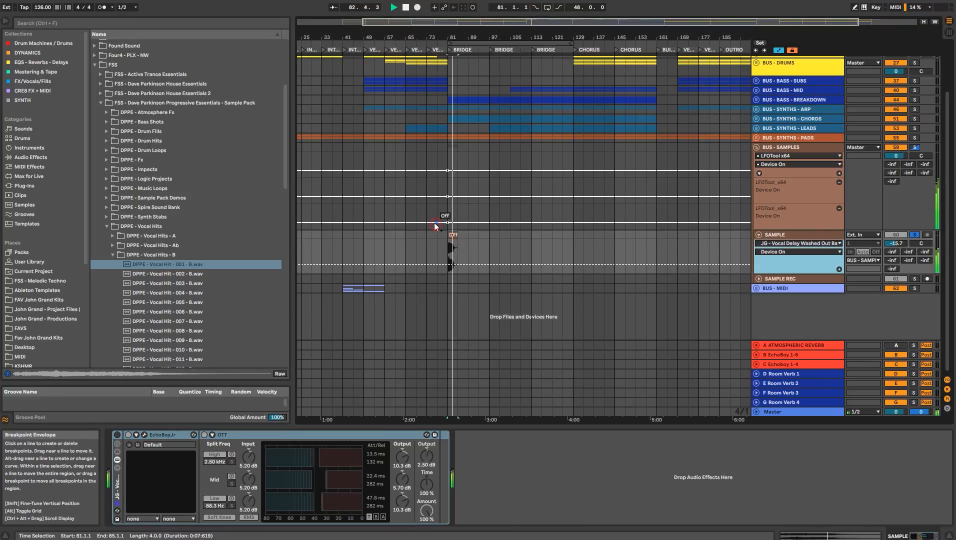
{"action": "left_click_drag", "start_coordinate": [434, 223], "coordinate": [445, 210]}
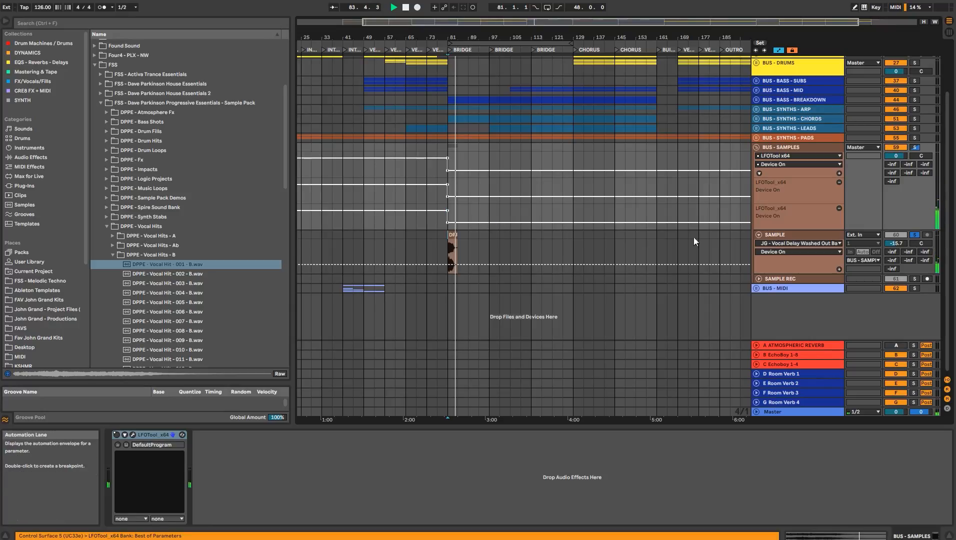
{"action": "key", "text": "a"}
- Select the SAMPLE track and play the soloed vocal hit from bar 81
{"action": "left_click", "coordinate": [817, 250]}
{"action": "left_click", "coordinate": [448, 259]}
{"action": "key", "text": "space"}
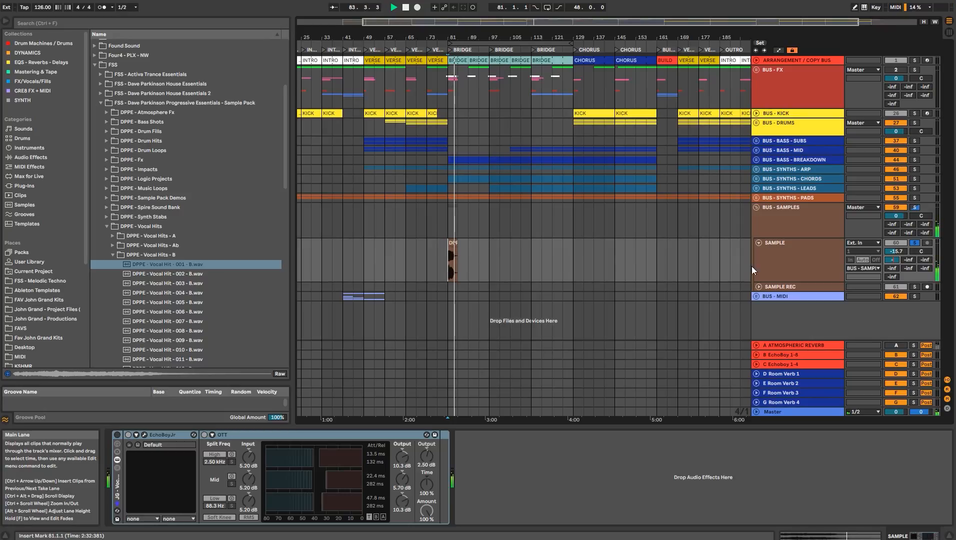
- Replay the soloed vocal hit from bar 81 and reactivate return A
{"action": "left_click", "coordinate": [800, 259]}
{"action": "key", "text": "space"}
{"action": "key", "text": "space"}
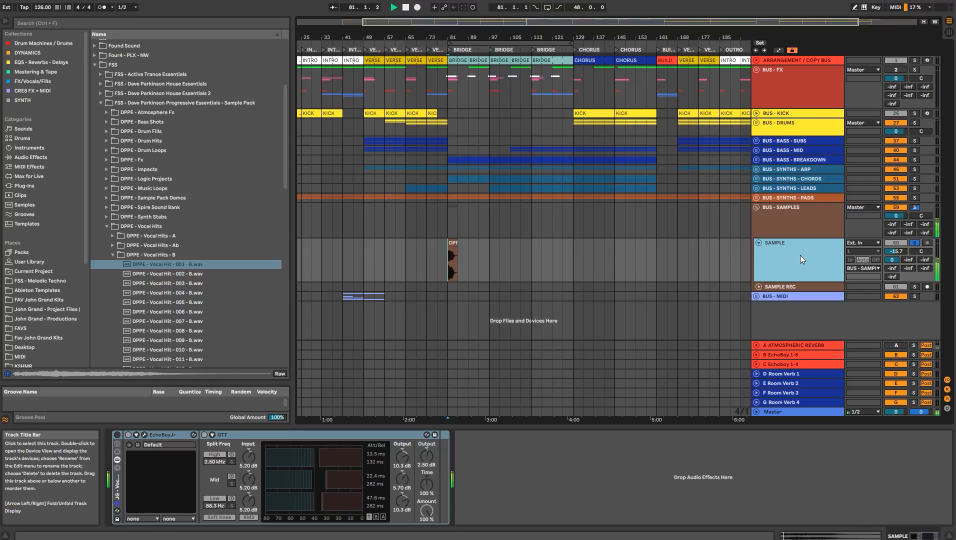
{"action": "left_click", "coordinate": [896, 345]}
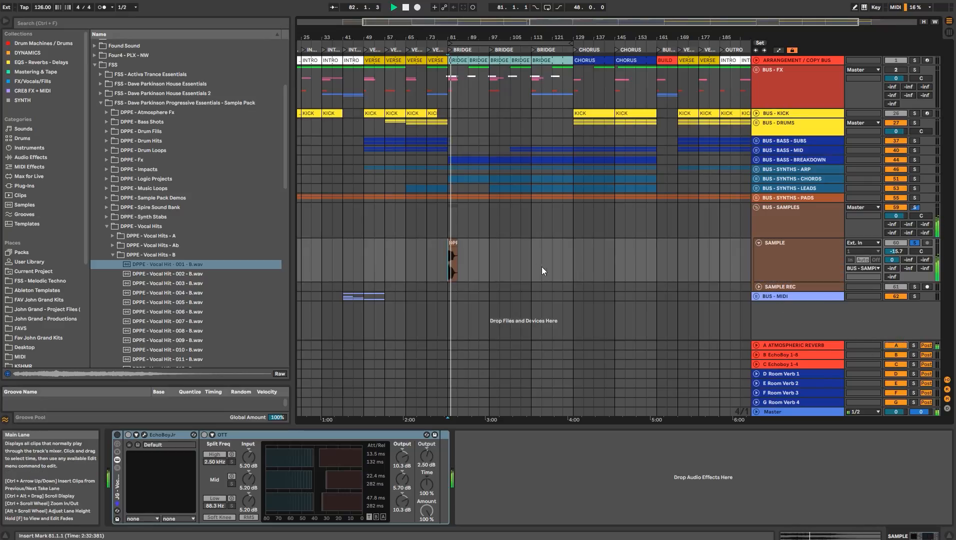
- Unsolo the SAMPLE track, play the bar 81 vocal hit in the full mix and stop playback
{"action": "key", "text": "s"}
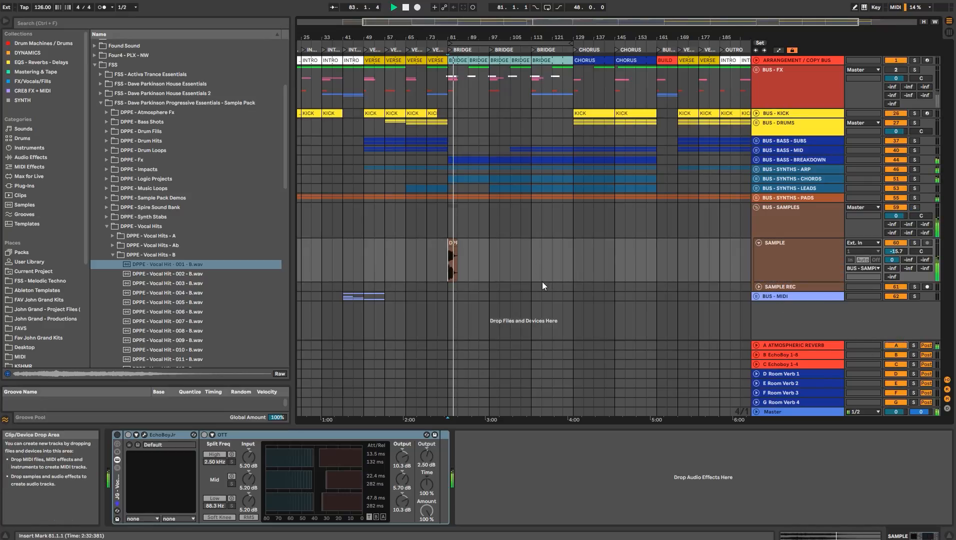
{"action": "left_click_drag", "start_coordinate": [480, 35], "coordinate": [480, 47]}
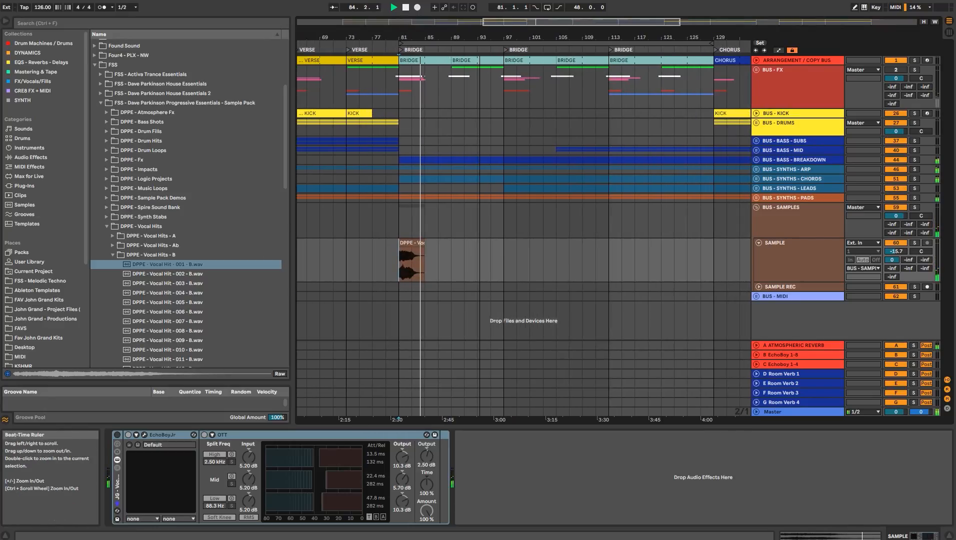
{"action": "key", "text": "space"}
- Switch the JG - Vocal Delay Washed Out rack back on and inspect its EchoBoyJr and OTT devices
{"action": "left_click", "coordinate": [310, 437]}
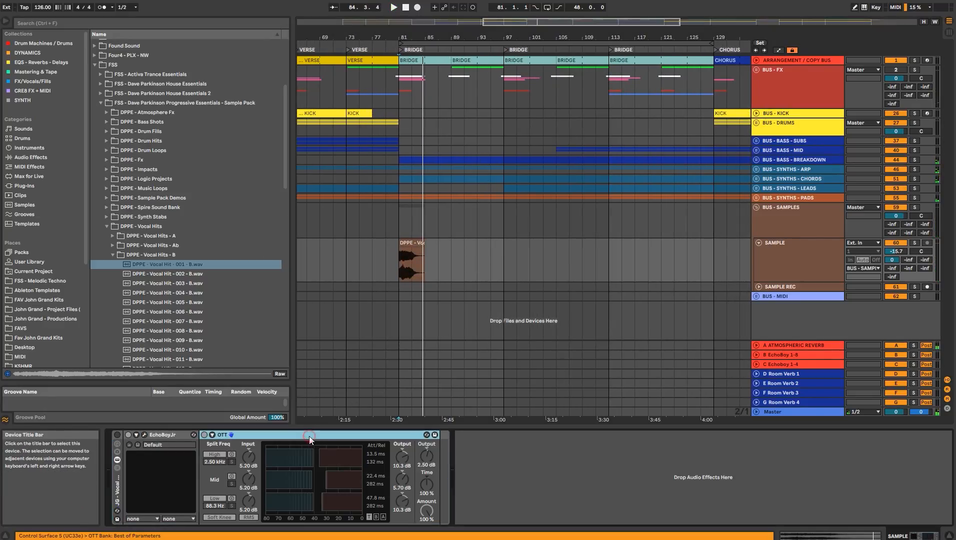
{"action": "left_click", "coordinate": [164, 434]}
{"action": "left_click", "coordinate": [118, 435]}
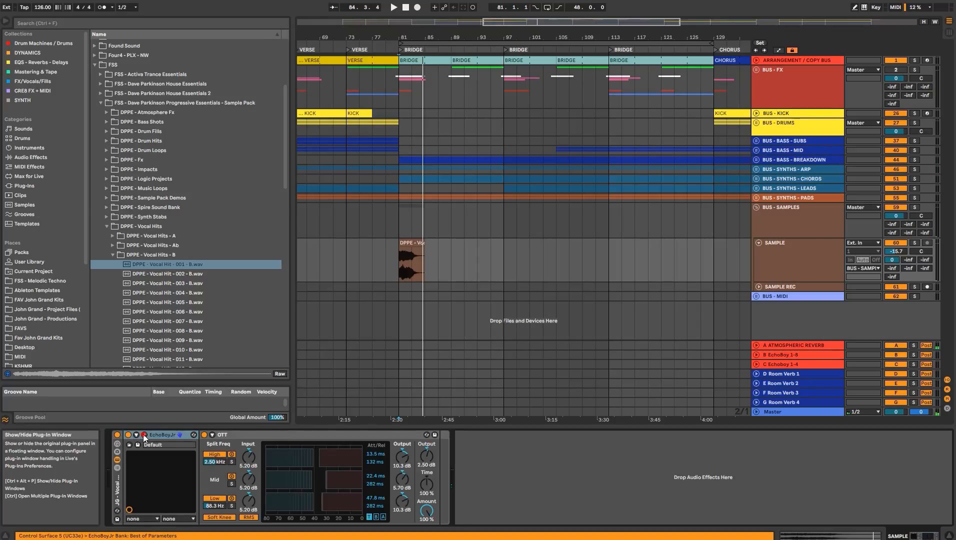
{"action": "left_click", "coordinate": [144, 434]}
{"action": "left_click_drag", "start_coordinate": [285, 54], "coordinate": [586, 158]}
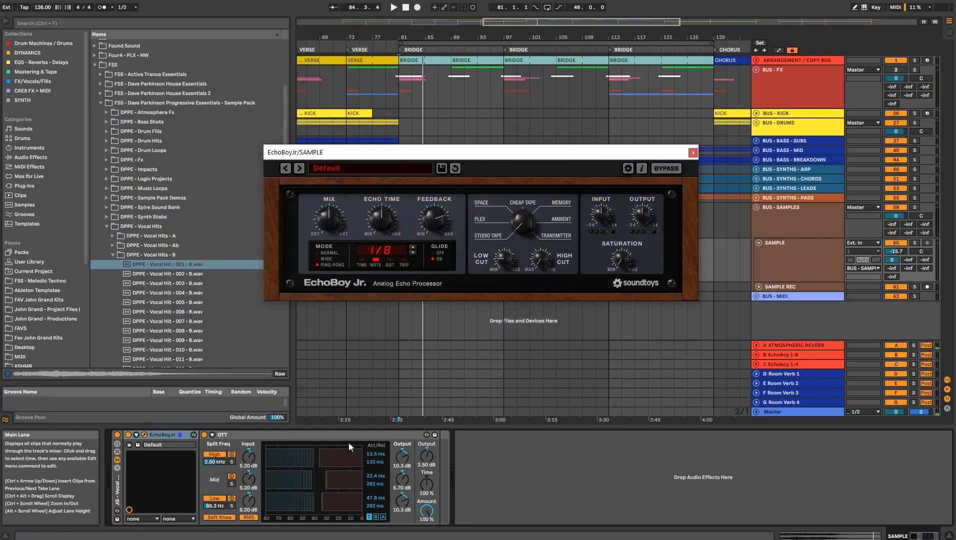
{"action": "left_click", "coordinate": [357, 436]}
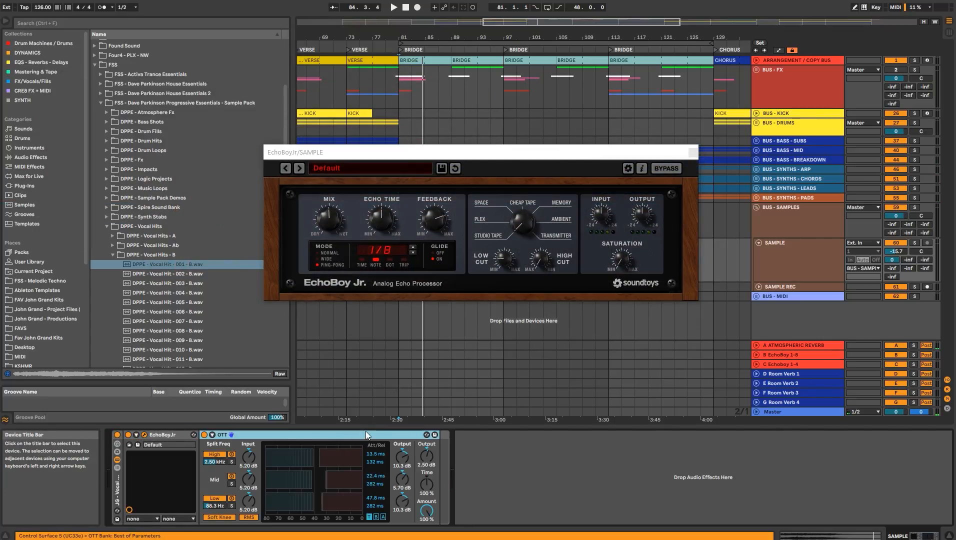
- Play the SAMPLE track soloed with its rack on and raise its volume to -11.3 dB
{"action": "left_click_drag", "start_coordinate": [896, 259], "coordinate": [896, 270]}
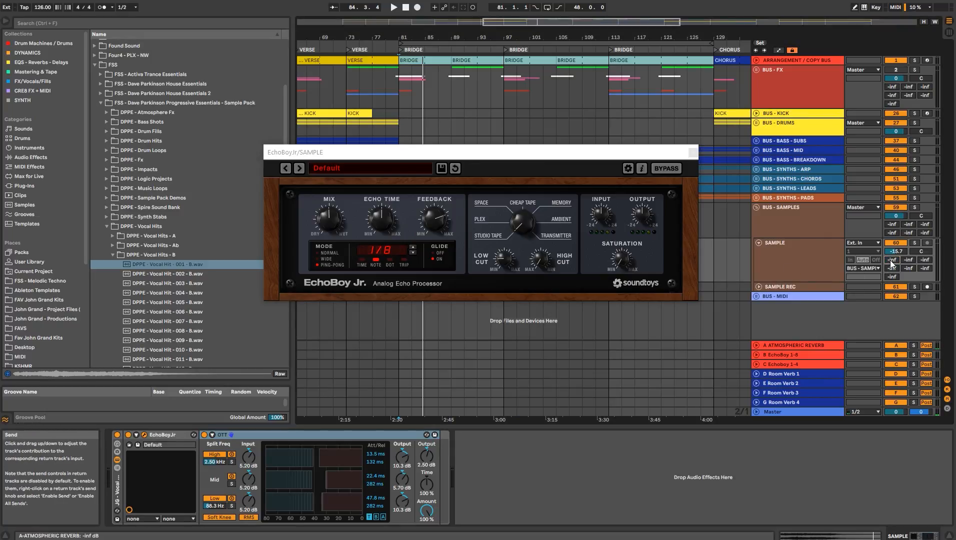
{"action": "left_click", "coordinate": [915, 243]}
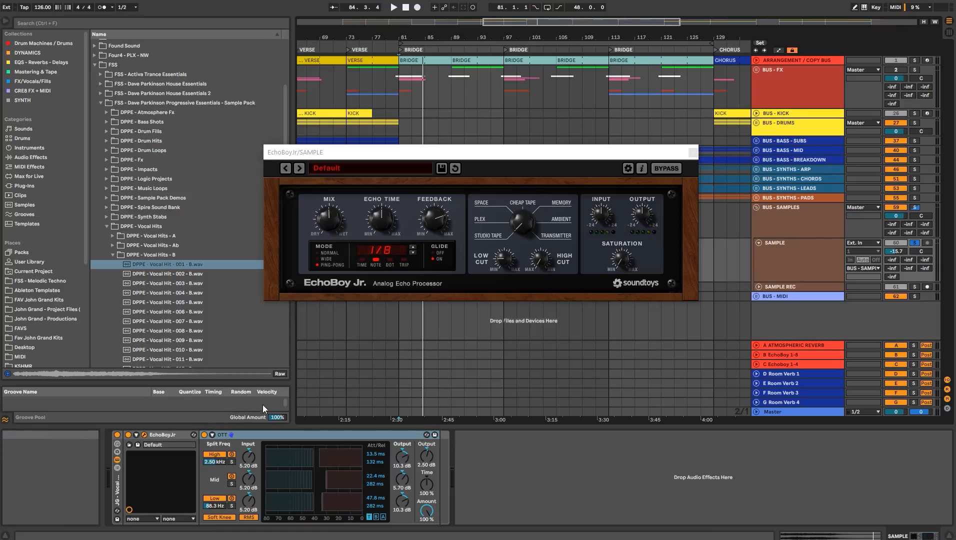
{"action": "key", "text": "space"}
{"action": "left_click", "coordinate": [692, 152]}
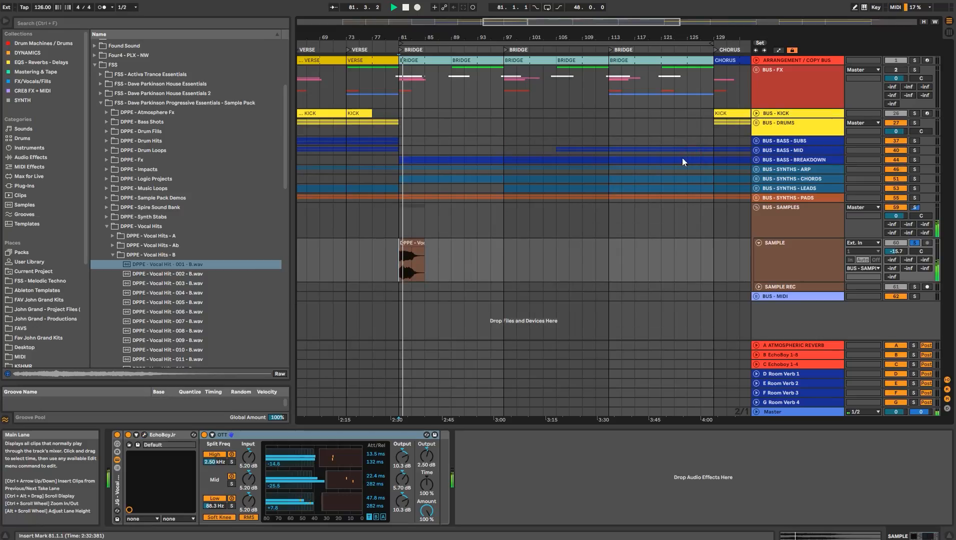
{"action": "left_click_drag", "start_coordinate": [890, 253], "coordinate": [890, 245]}
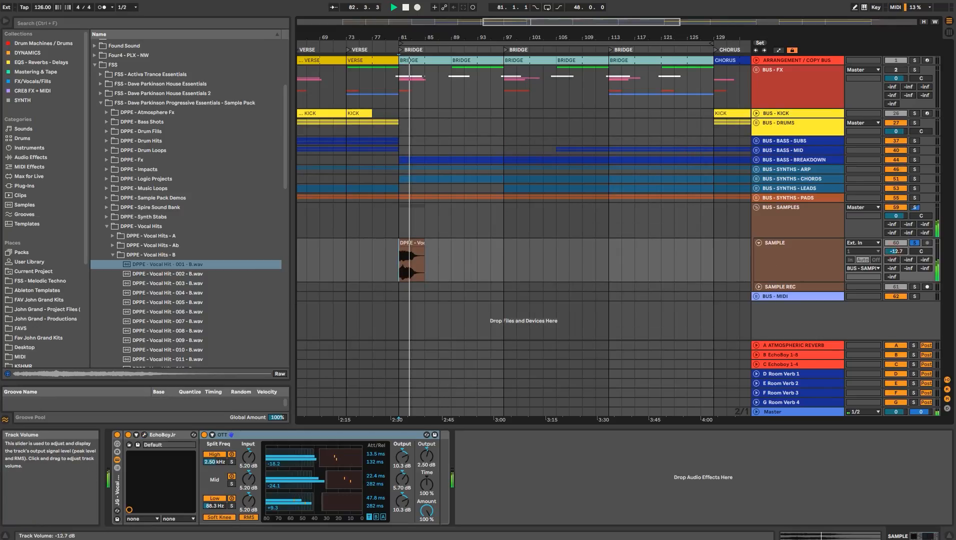
{"action": "left_click", "coordinate": [494, 458]}
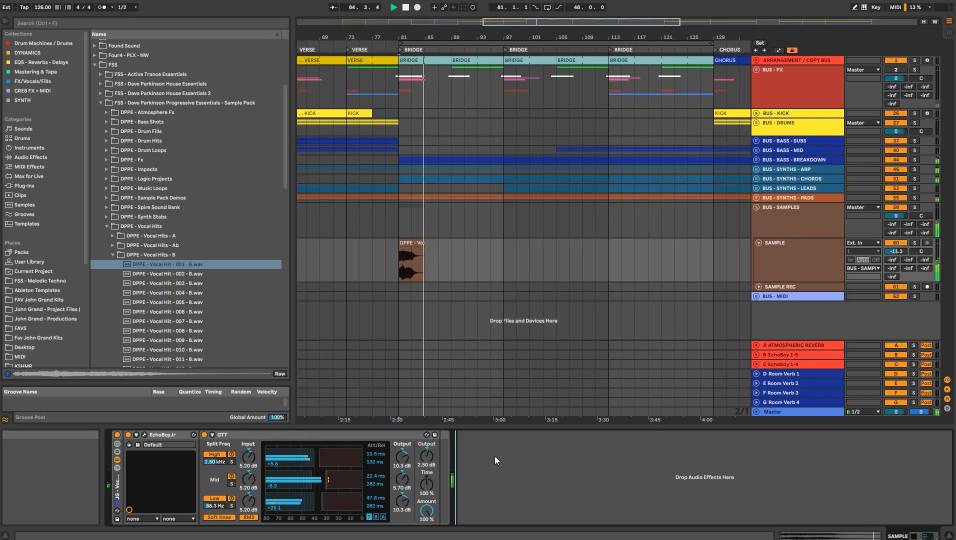
- Audition the next B vocal hits and place DPPE - Vocal Hit - 005 - B on the SAMPLE track at bar 97
{"action": "left_click", "coordinate": [191, 274]}
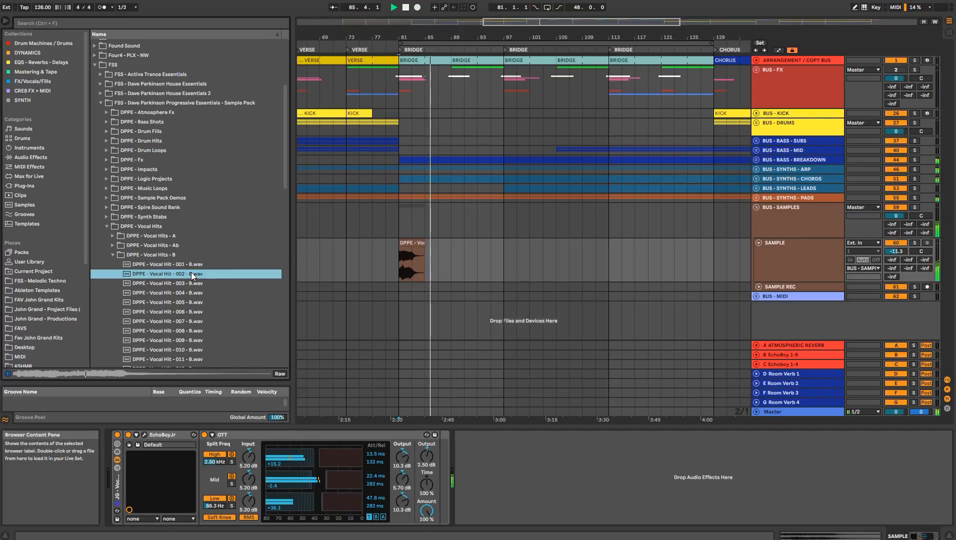
{"action": "left_click", "coordinate": [191, 284]}
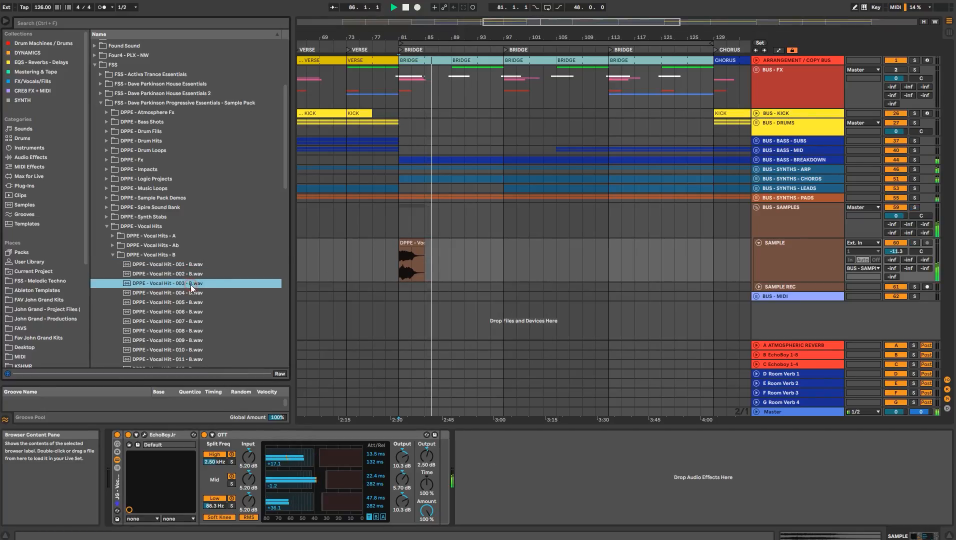
{"action": "left_click", "coordinate": [234, 290]}
{"action": "scroll", "coordinate": [235, 290], "scroll_direction": "down", "scroll_amount": 5}
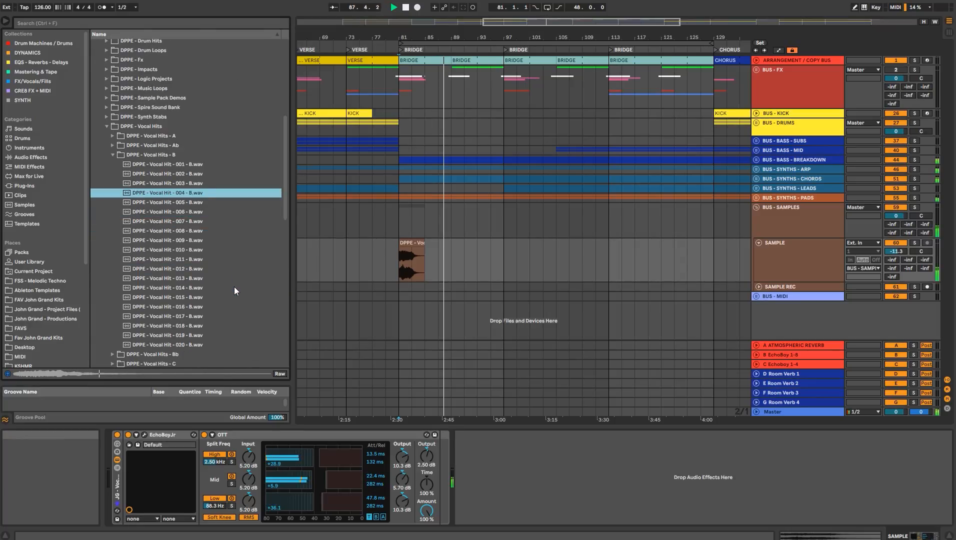
{"action": "key", "text": "Down"}
{"action": "key", "text": "Down"}
{"action": "left_click_drag", "start_coordinate": [191, 201], "coordinate": [506, 258]}
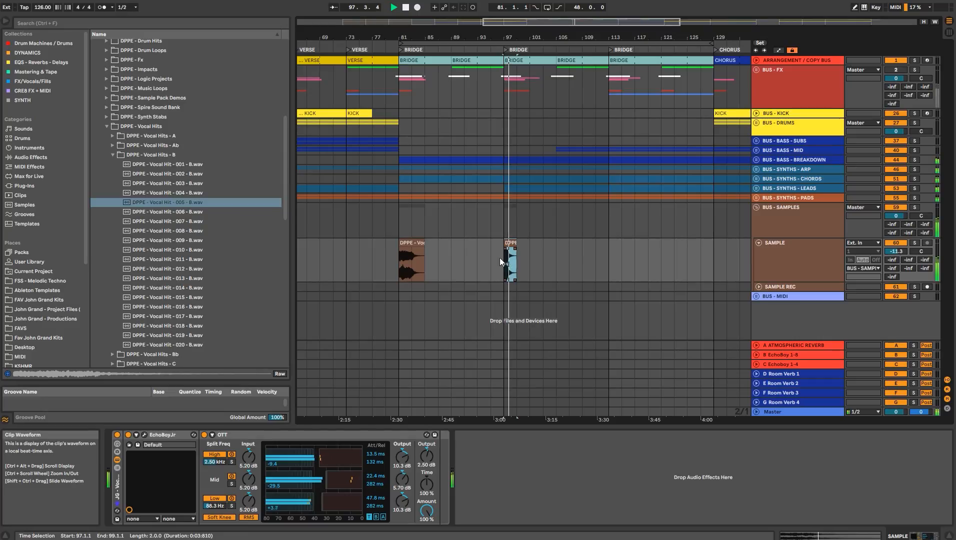
- Place DPPE - Vocal Hit - 006 - B at bar 113, raise the SAMPLE volume to -9.6 dB and play the hit soloed
{"action": "left_click_drag", "start_coordinate": [185, 212], "coordinate": [614, 268]}
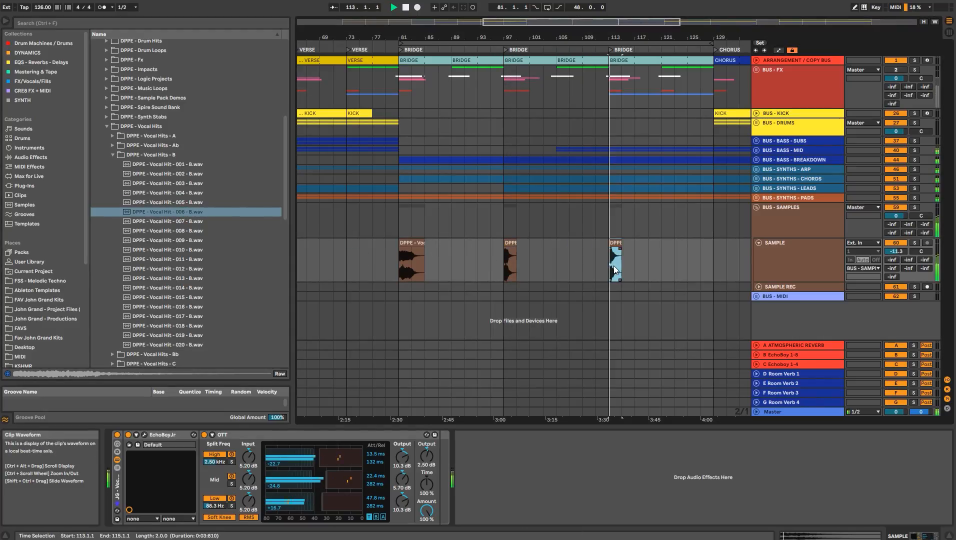
{"action": "left_click_drag", "start_coordinate": [891, 252], "coordinate": [891, 249]}
{"action": "left_click", "coordinate": [616, 243]}
{"action": "key", "text": "s"}
{"action": "key", "text": "space"}
{"action": "key", "text": "space"}
{"action": "key", "text": "space"}
- Replace the bar 113 clip with DPPE - Vocal Hit - 007 - B and set its warp mode to Complex
{"action": "left_click", "coordinate": [191, 222]}
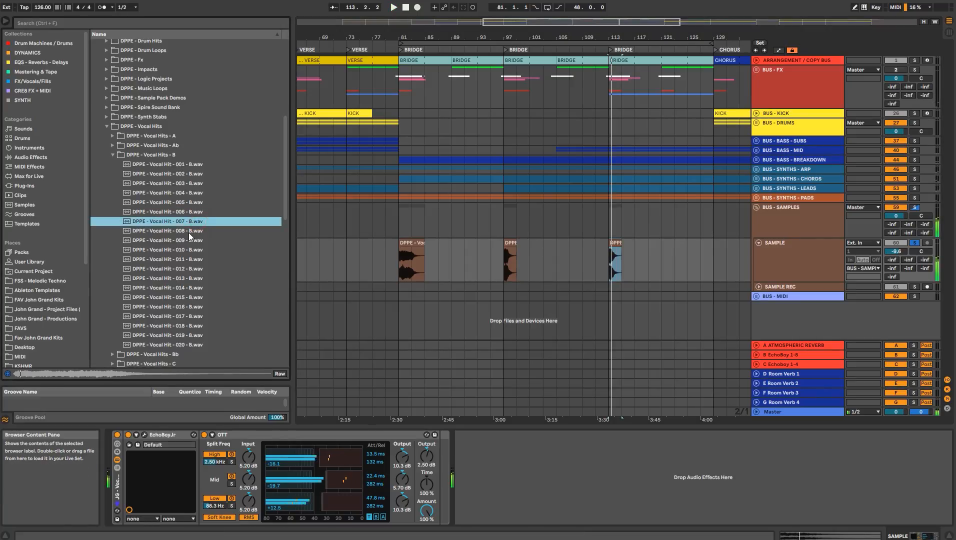
{"action": "left_click_drag", "start_coordinate": [191, 224], "coordinate": [615, 269]}
{"action": "double_click", "coordinate": [617, 244]}
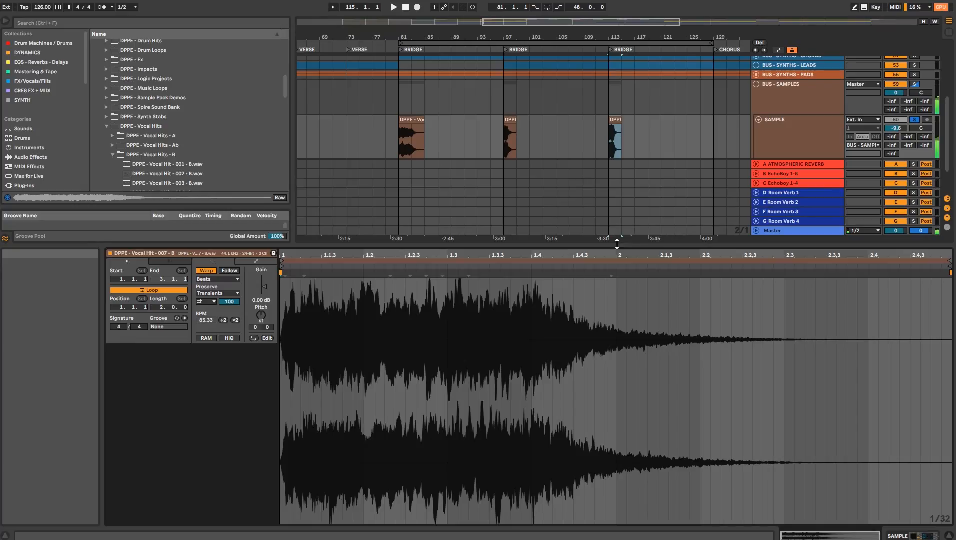
{"action": "left_click", "coordinate": [405, 7]}
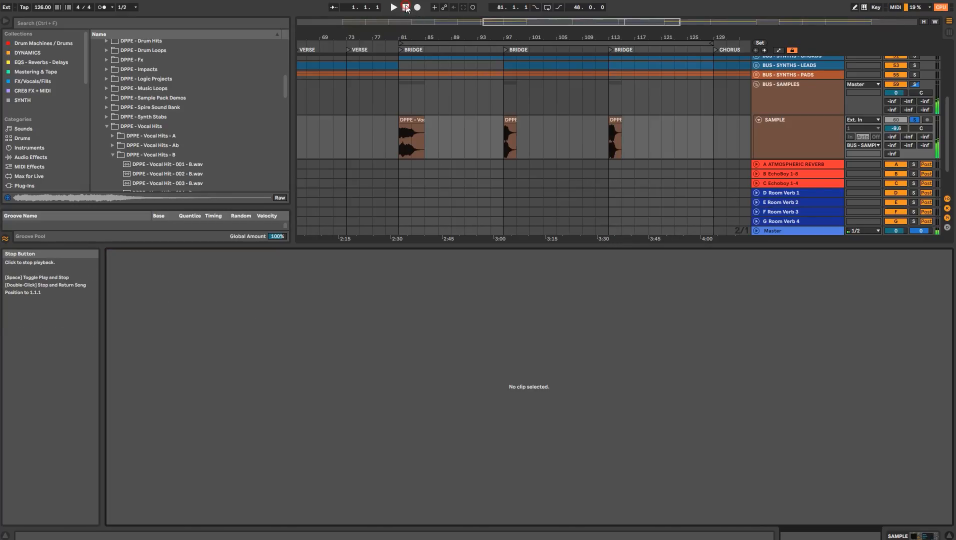
{"action": "left_click", "coordinate": [616, 121]}
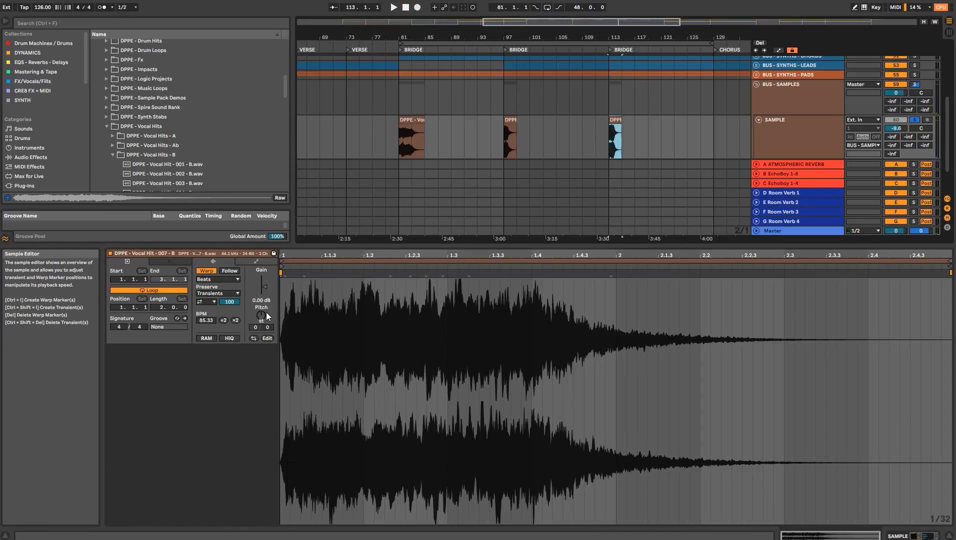
{"action": "left_click", "coordinate": [229, 278]}
{"action": "left_click", "coordinate": [225, 312]}
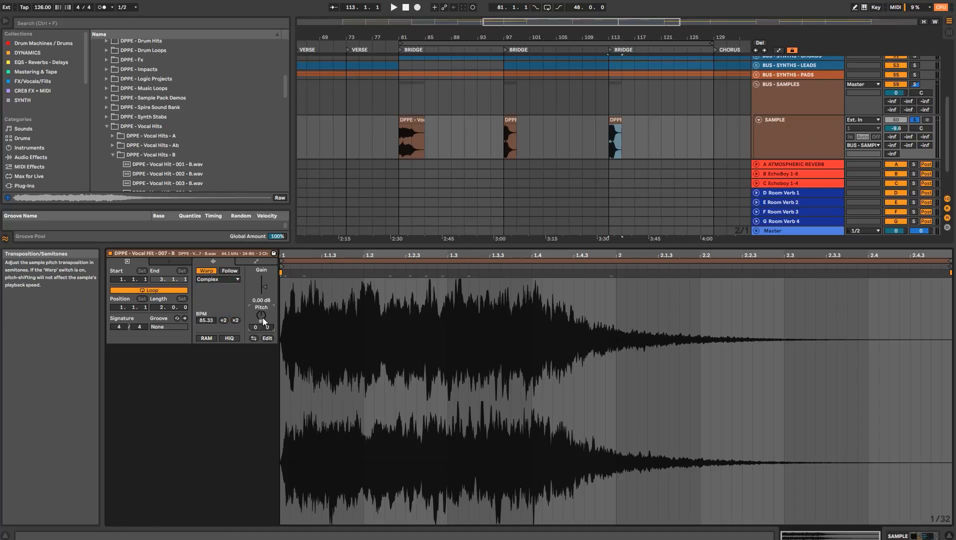
- Play the bar 113 vocal hit in the full mix and check the SAMPLE track's EchoBoyJr settings
{"action": "key", "text": "space"}
{"action": "key", "text": "shift+Tab"}
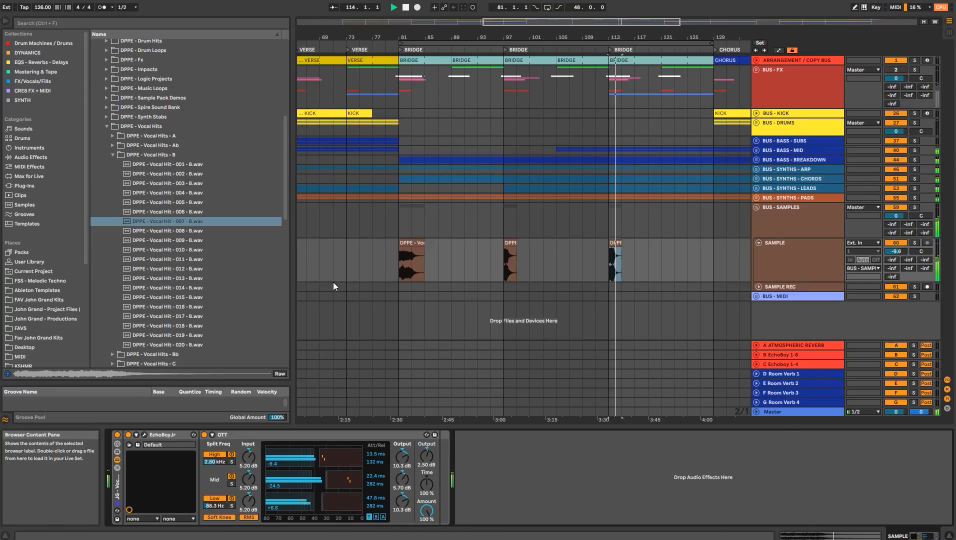
{"action": "left_click", "coordinate": [798, 260]}
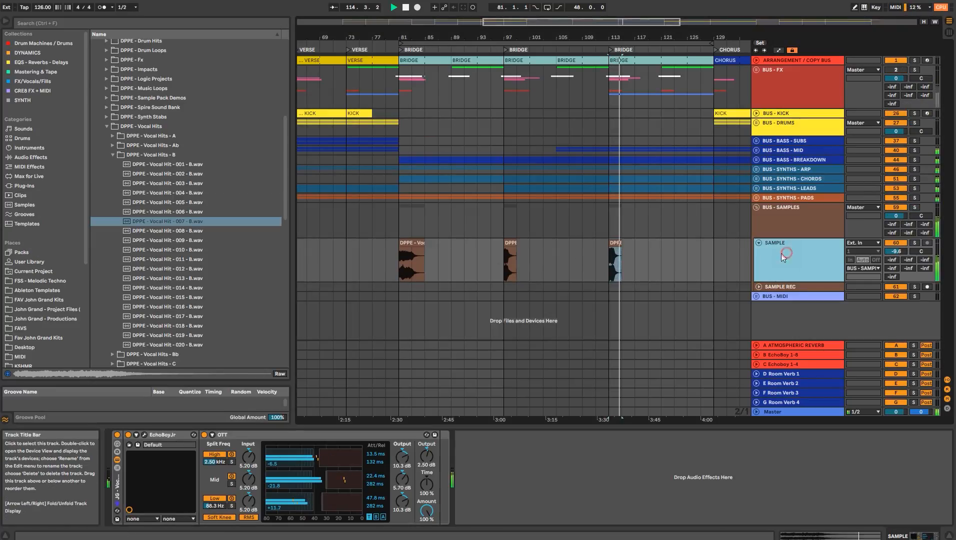
{"action": "left_click", "coordinate": [144, 434]}
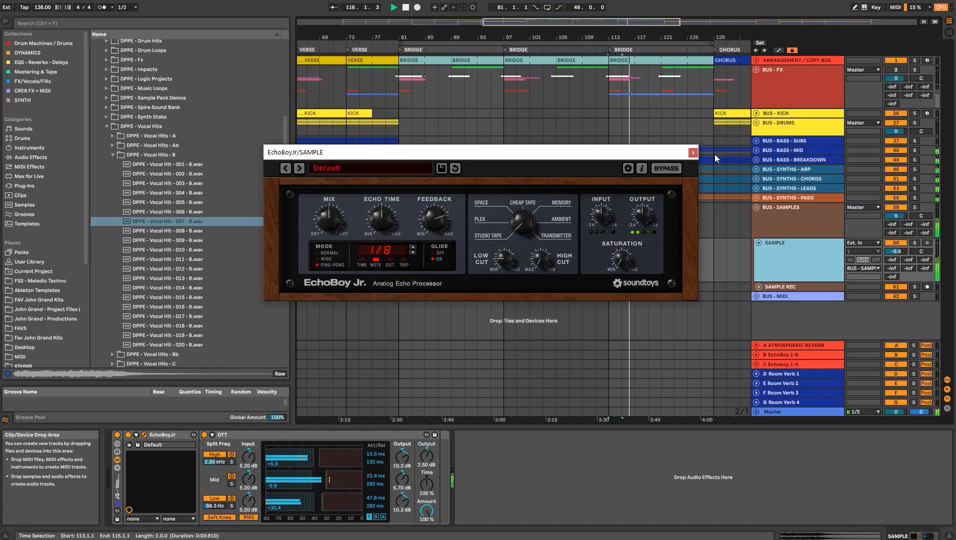
{"action": "left_click", "coordinate": [693, 152]}
- Audition the B vocal hits from 008 to 015 against the playing bridge, and stop playback
{"action": "left_click", "coordinate": [191, 230]}
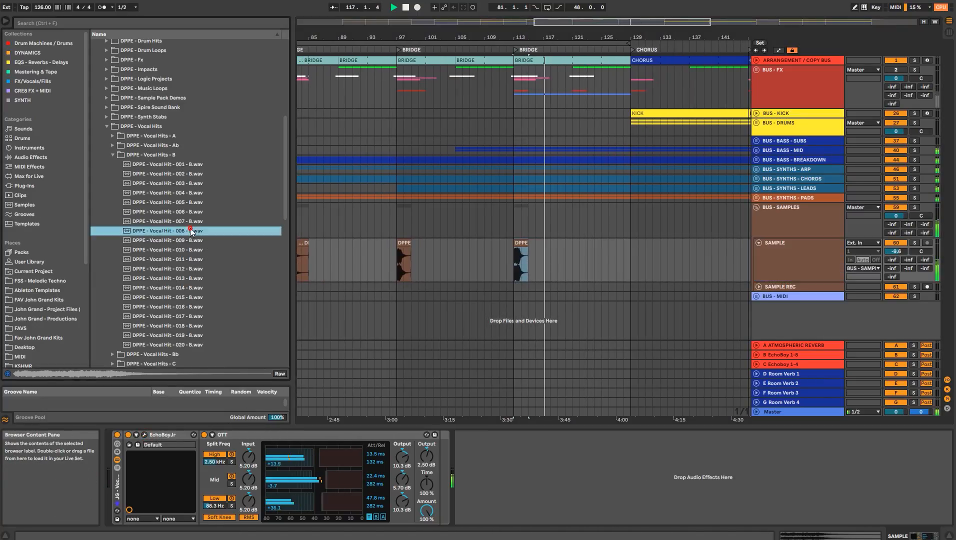
{"action": "left_click", "coordinate": [184, 241]}
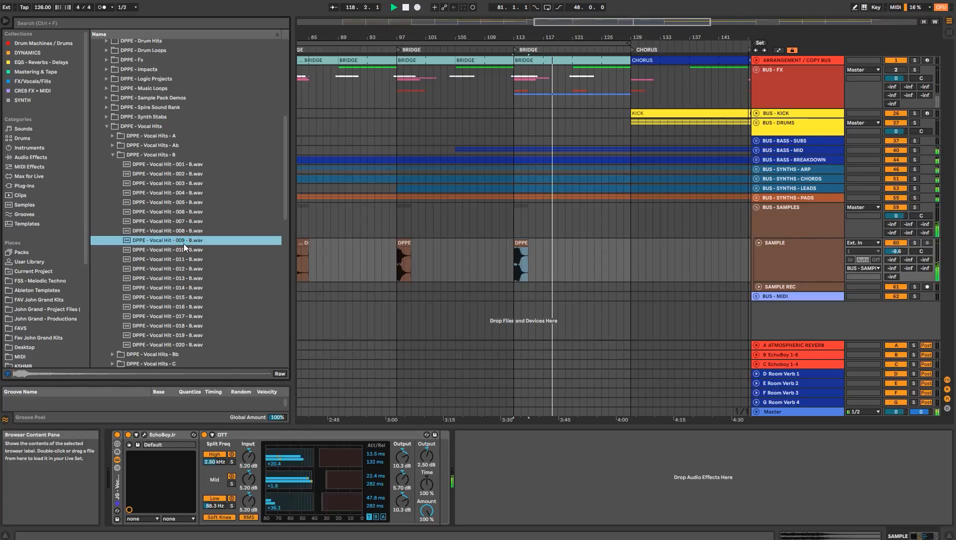
{"action": "left_click", "coordinate": [185, 250]}
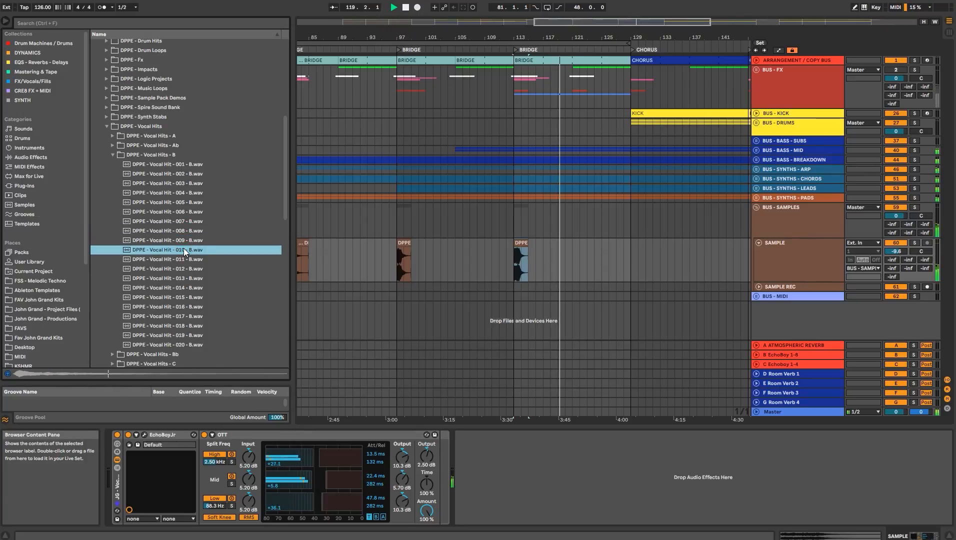
{"action": "left_click", "coordinate": [179, 268]}
{"action": "key", "text": "Down"}
{"action": "key", "text": "Down"}
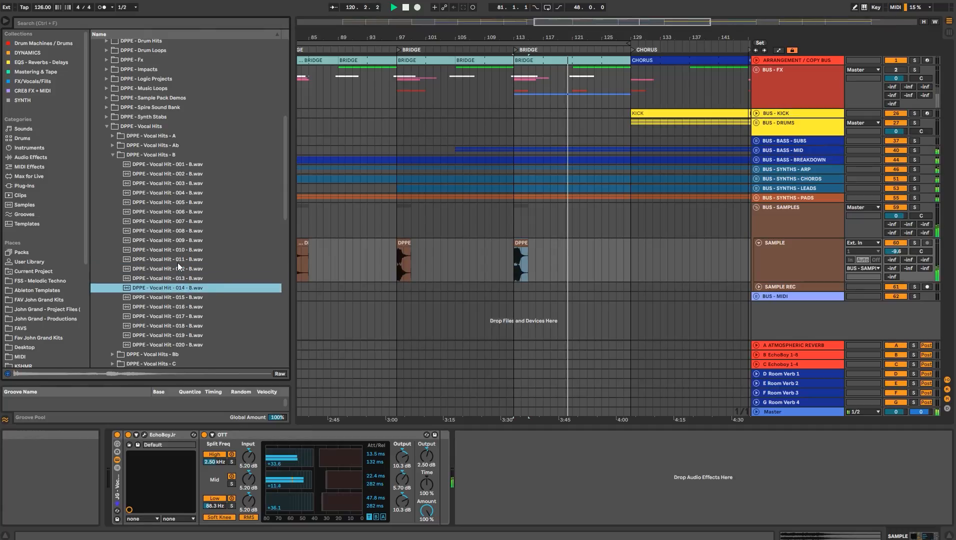
{"action": "key", "text": "Down"}
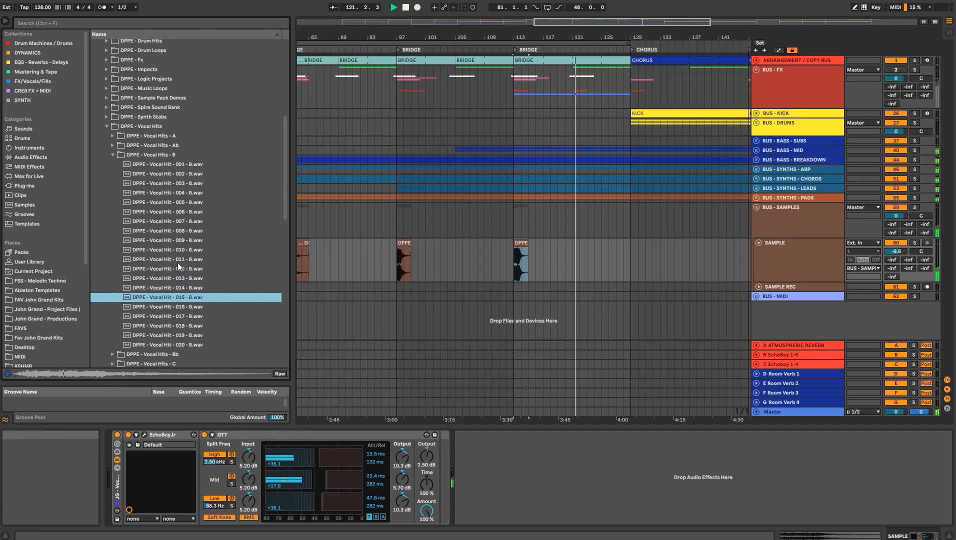
{"action": "key", "text": "space"}
- Unfold the SAMPLE REC track and place DPPE - Vocal Hit - 015 - B on the SAMPLE track at bar 121
{"action": "left_click", "coordinate": [786, 259]}
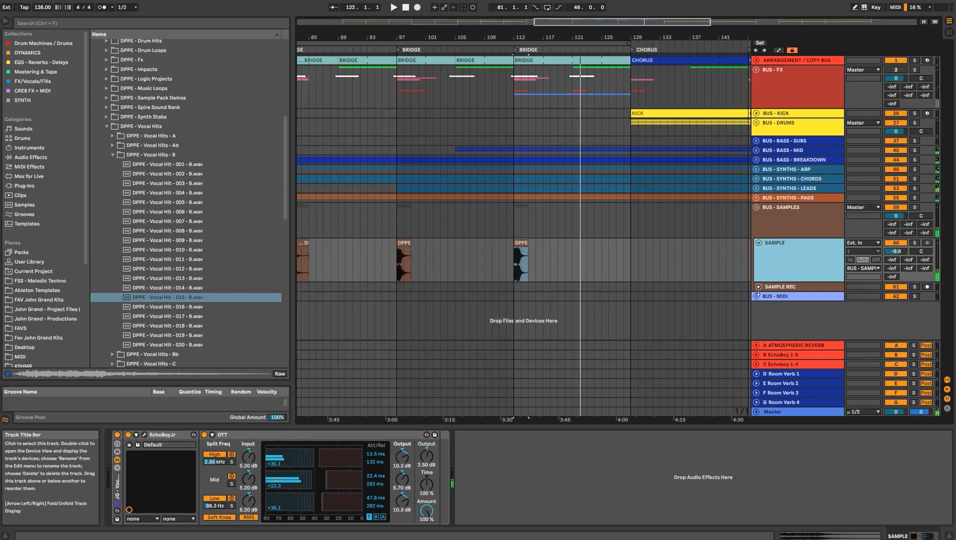
{"action": "left_click", "coordinate": [759, 286]}
{"action": "left_click_drag", "start_coordinate": [226, 298], "coordinate": [580, 264]}
- Play the vocal hit from bar 121 and raise the SAMPLE track's volume to -5.8 dB
{"action": "key", "text": "space"}
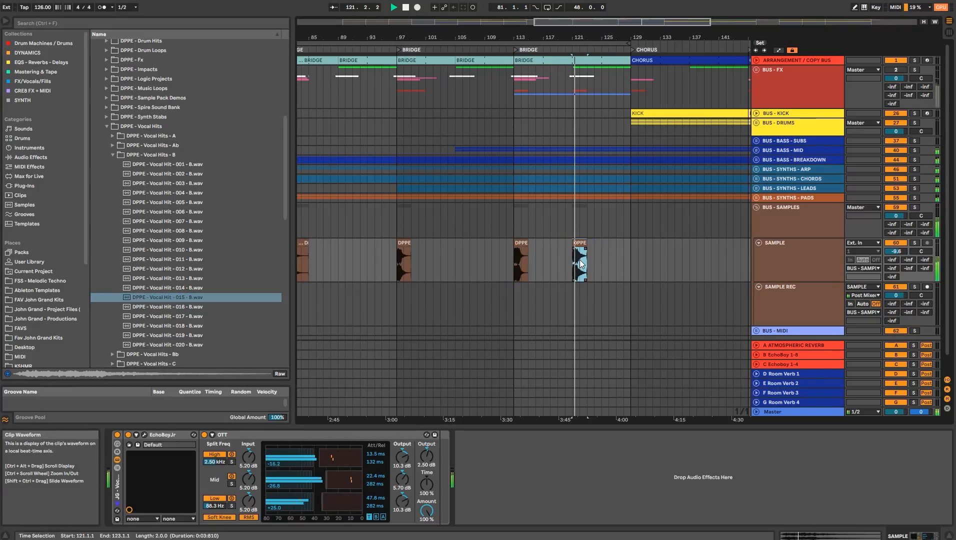
{"action": "left_click_drag", "start_coordinate": [899, 252], "coordinate": [898, 243]}
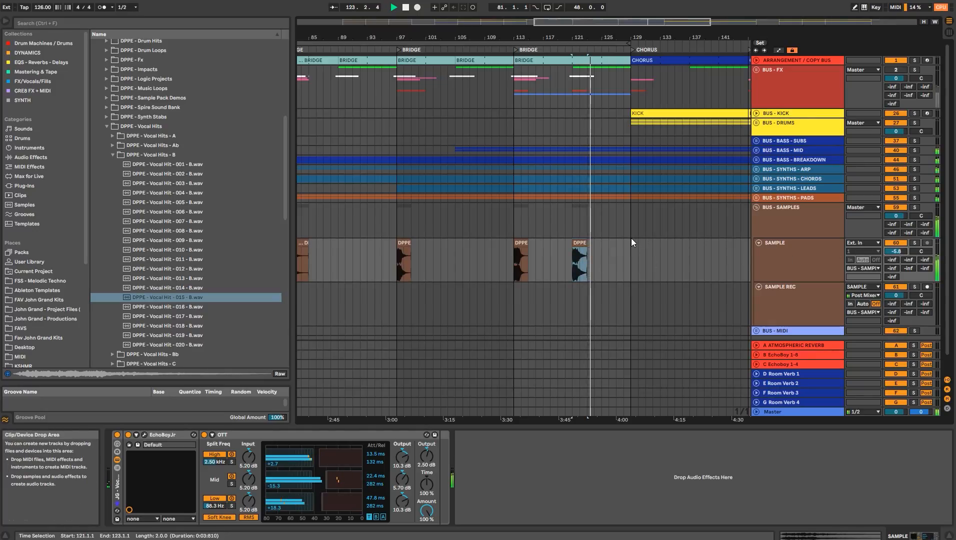
{"action": "left_click_drag", "start_coordinate": [588, 37], "coordinate": [616, 28]}
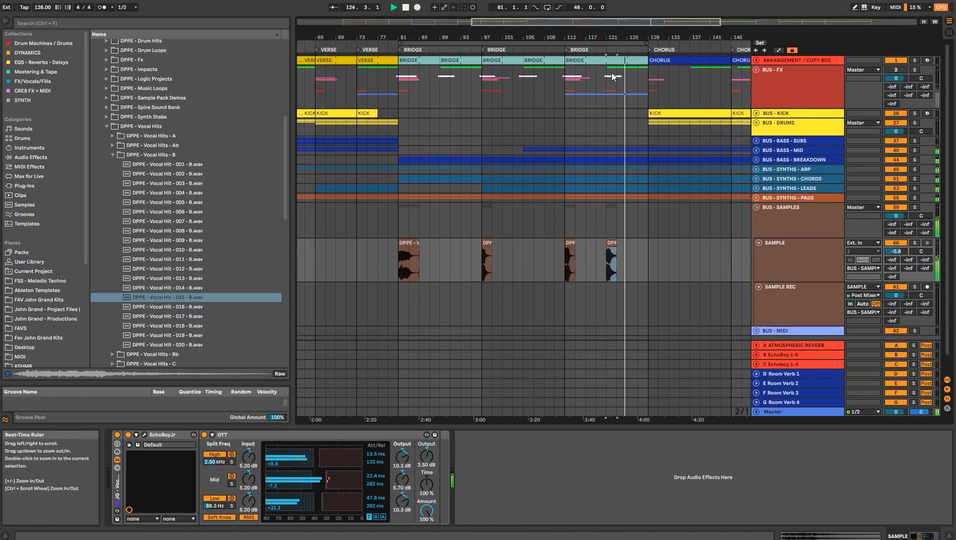
- Audition the B vocal hits 016 and 018, and copy the bar 121 vocal hit to bar 129 on the SAMPLE track
{"action": "left_click", "coordinate": [190, 306]}
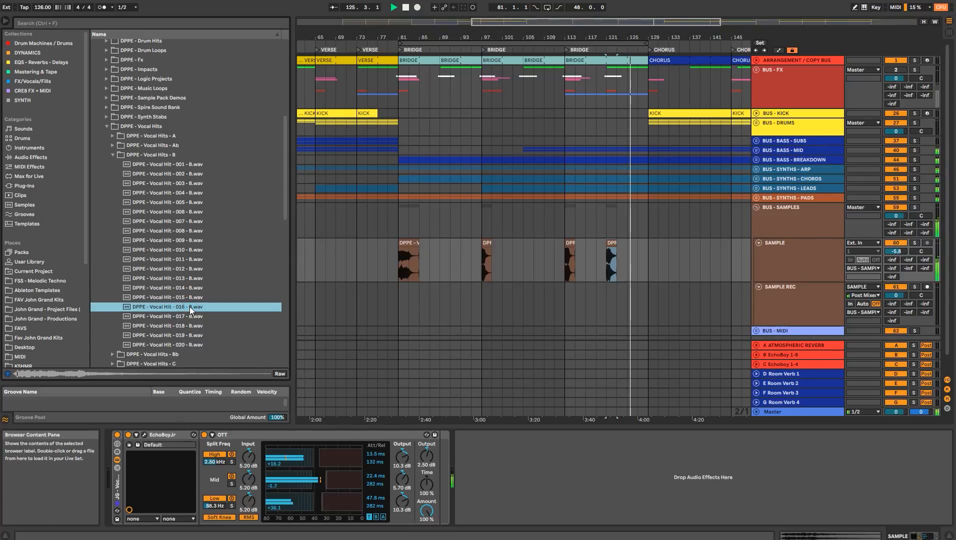
{"action": "left_click", "coordinate": [187, 323]}
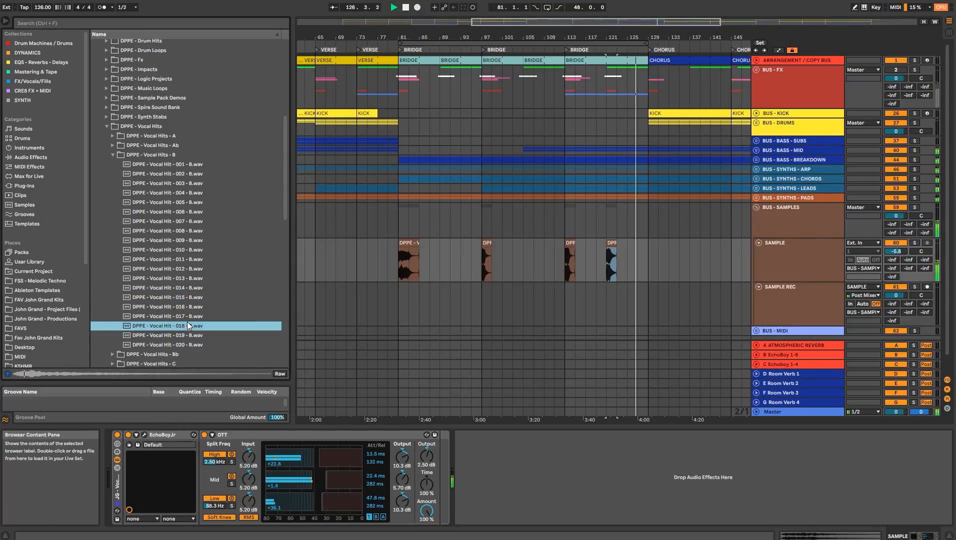
{"action": "left_click", "coordinate": [612, 245]}
{"action": "left_click_drag", "start_coordinate": [613, 245], "coordinate": [654, 244]}
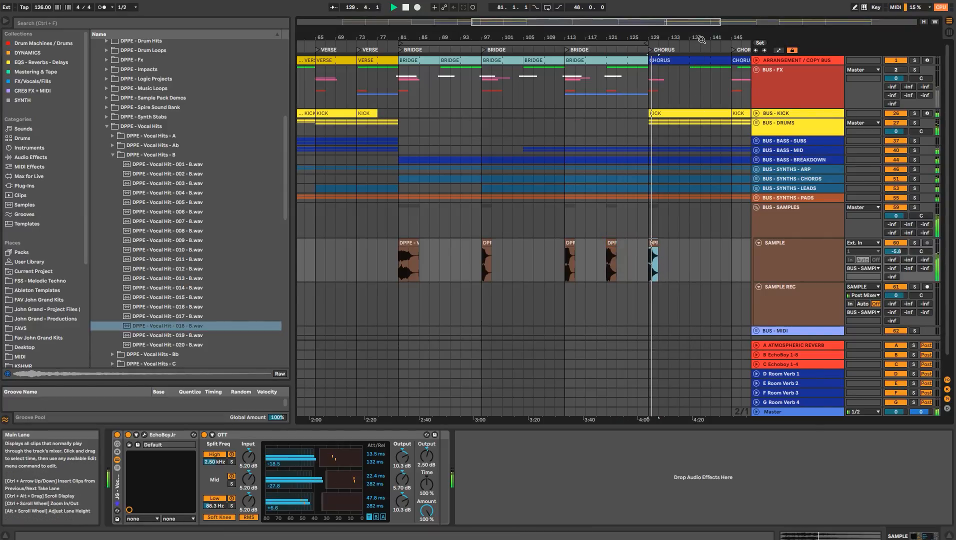
- Copy the vocal hit on the SAMPLE track to bar 145 and bar 161
{"action": "left_click_drag", "start_coordinate": [702, 40], "coordinate": [631, 43]}
{"action": "left_click_drag", "start_coordinate": [584, 244], "coordinate": [674, 253]}
{"action": "left_click_drag", "start_coordinate": [694, 37], "coordinate": [598, 34]}
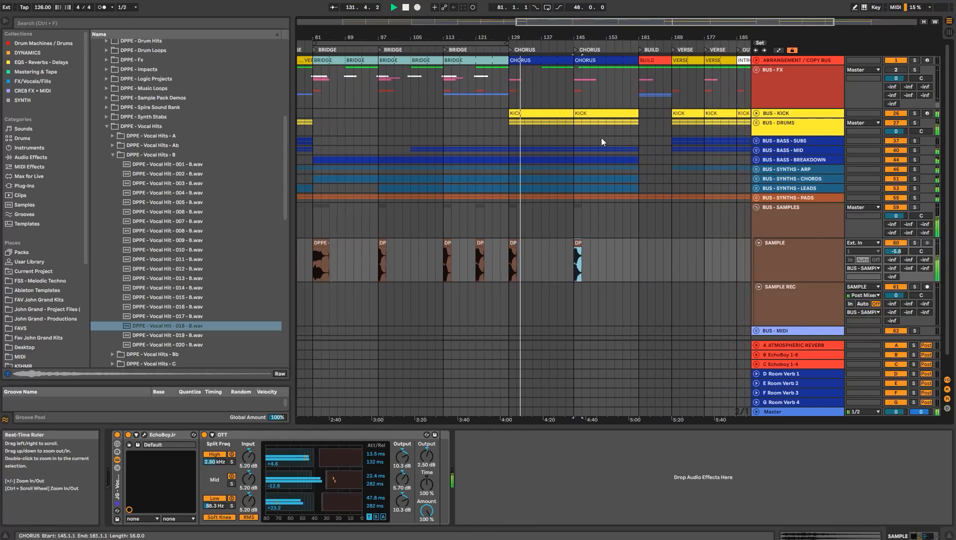
{"action": "left_click_drag", "start_coordinate": [604, 244], "coordinate": [645, 243]}
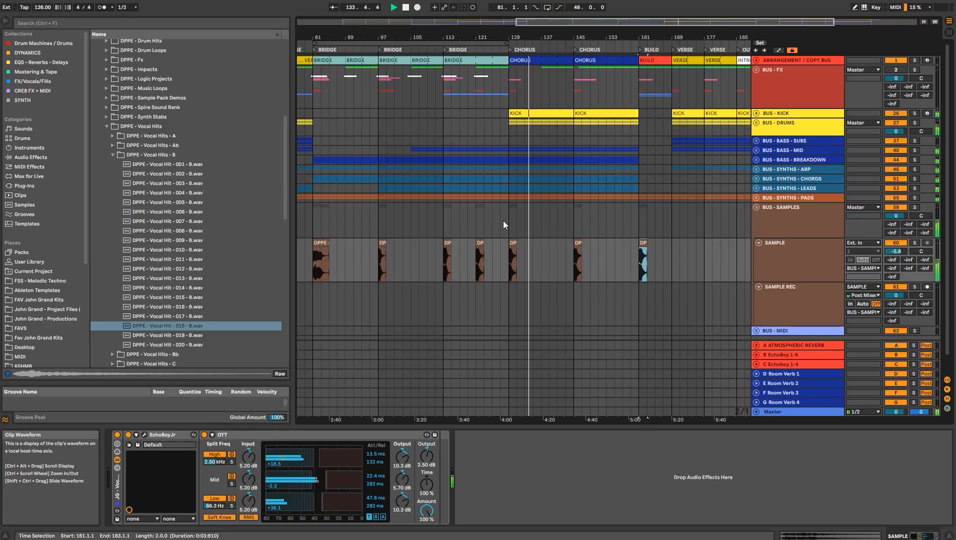
- Check the EchoBoyJr echo settings on the SAMPLE track while the chorus plays
{"action": "left_click_drag", "start_coordinate": [505, 37], "coordinate": [577, 37]}
{"action": "left_click", "coordinate": [760, 257]}
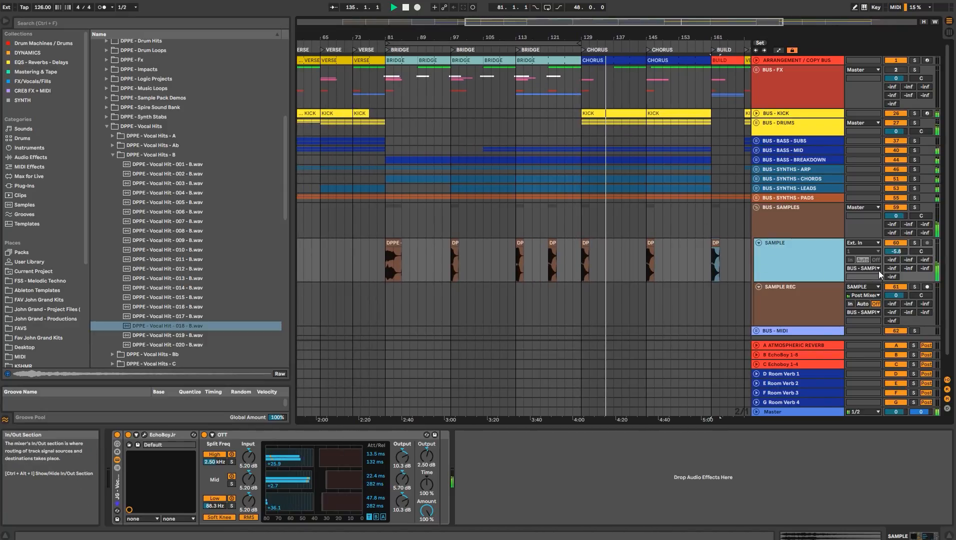
{"action": "left_click", "coordinate": [144, 436]}
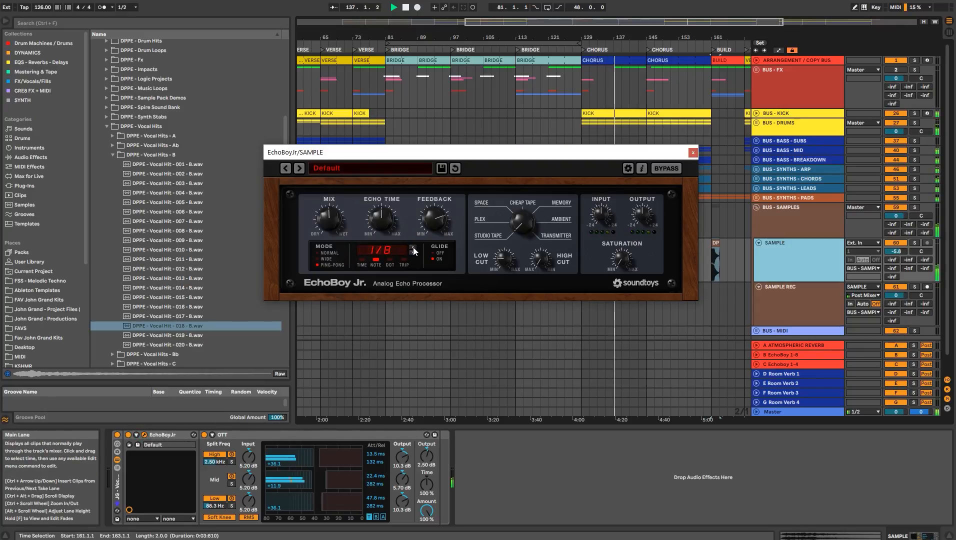
{"action": "left_click", "coordinate": [692, 153]}
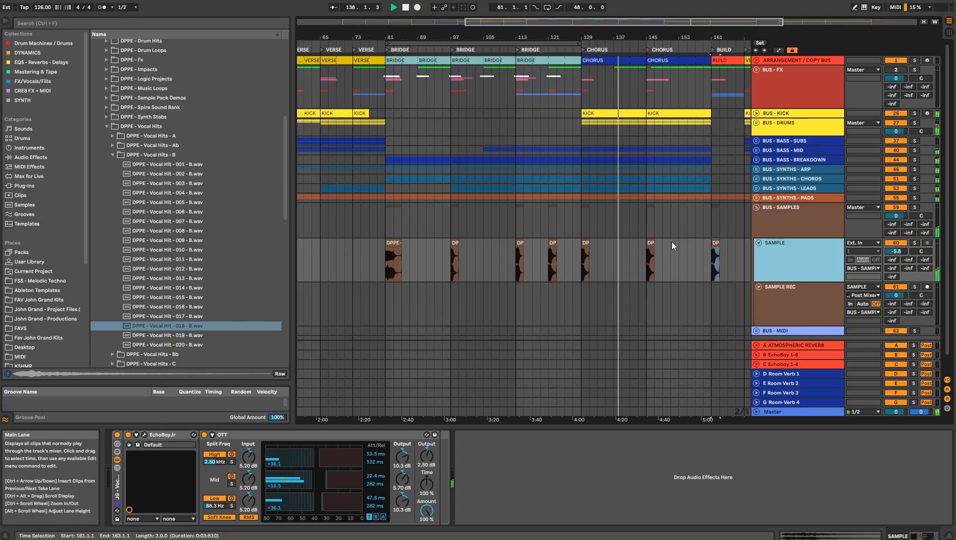
- Play the bar 145 vocal hit in the full mix and look over the SAMPLE track's effects
{"action": "left_click", "coordinate": [649, 242]}
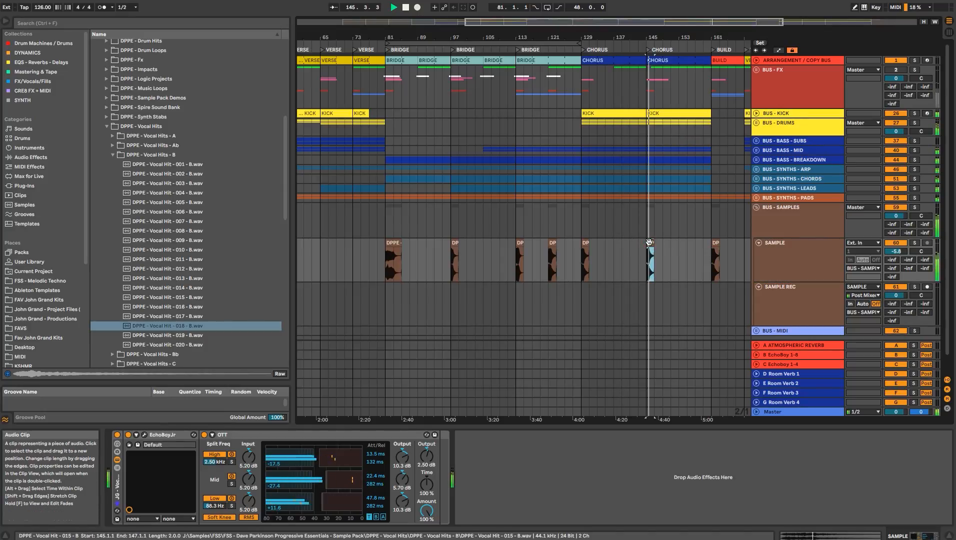
{"action": "left_click", "coordinate": [823, 257]}
{"action": "left_click", "coordinate": [488, 465]}
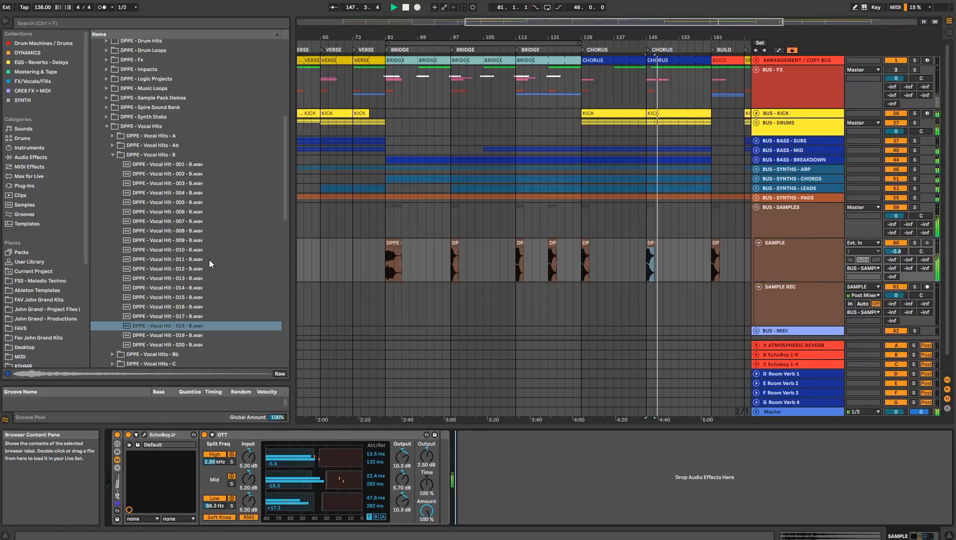
- Arm the SAMPLE REC track for recording and stop playback
{"action": "left_click", "coordinate": [394, 260]}
{"action": "left_click", "coordinate": [800, 303]}
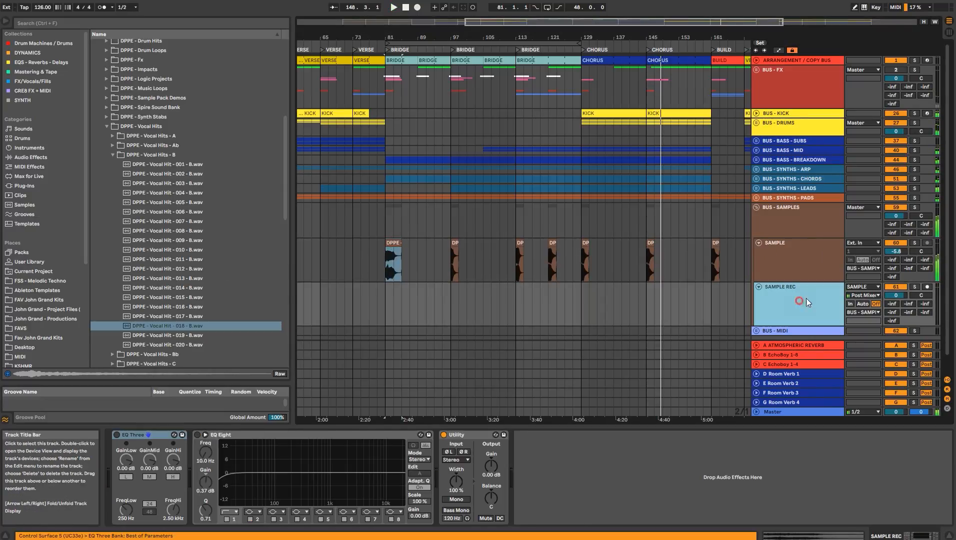
{"action": "left_click", "coordinate": [927, 287]}
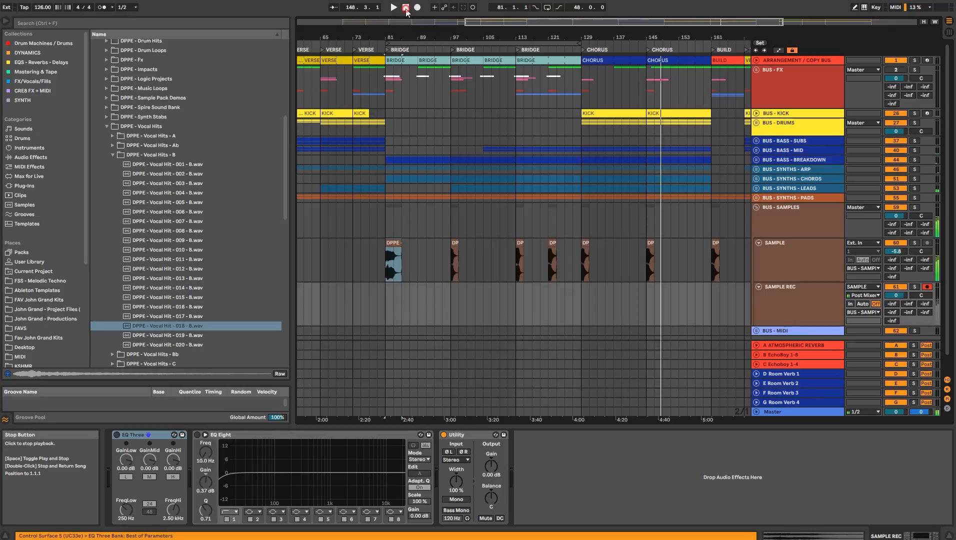
{"action": "left_click", "coordinate": [406, 8]}
- Review the SAMPLE REC track's input source and the vocal hits on the SAMPLE track from bar 81 onward
{"action": "left_click", "coordinate": [385, 259]}
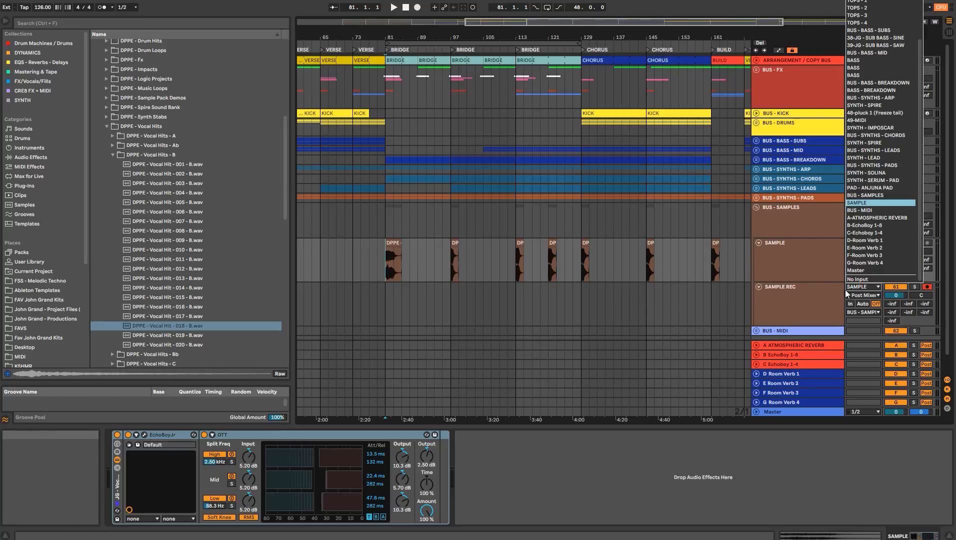
{"action": "left_click", "coordinate": [810, 296]}
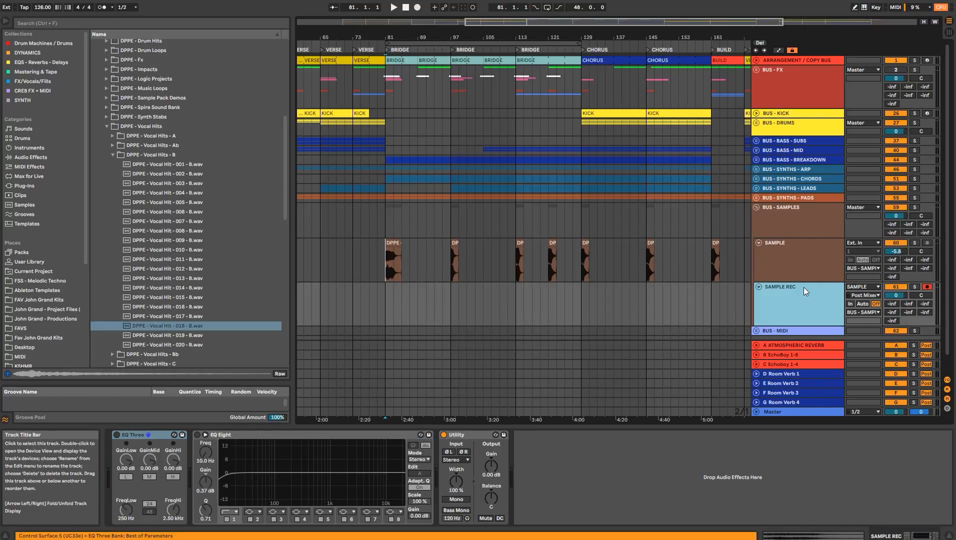
{"action": "left_click", "coordinate": [857, 287]}
{"action": "left_click", "coordinate": [745, 260]}
{"action": "left_click_drag", "start_coordinate": [744, 260], "coordinate": [369, 259]}
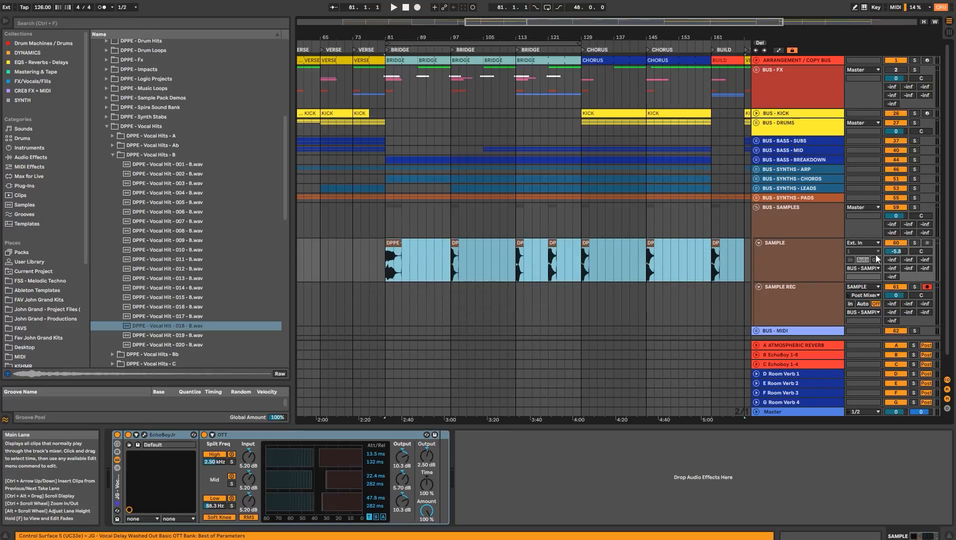
{"action": "left_click", "coordinate": [799, 296]}
{"action": "left_click", "coordinate": [386, 294]}
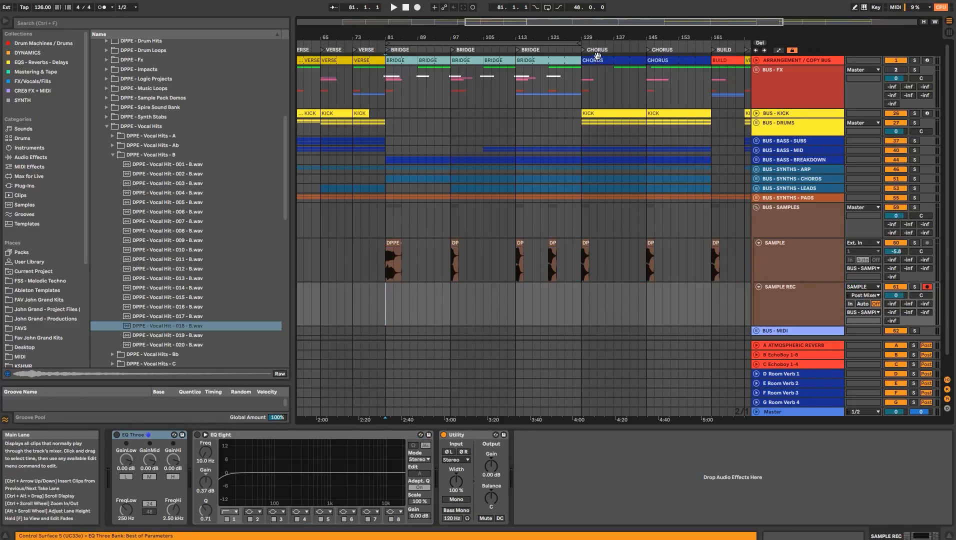
- Record the first processed vocal hit onto SAMPLE REC from bar 77 to about bar 90
{"action": "left_click_drag", "start_coordinate": [593, 37], "coordinate": [566, 36]}
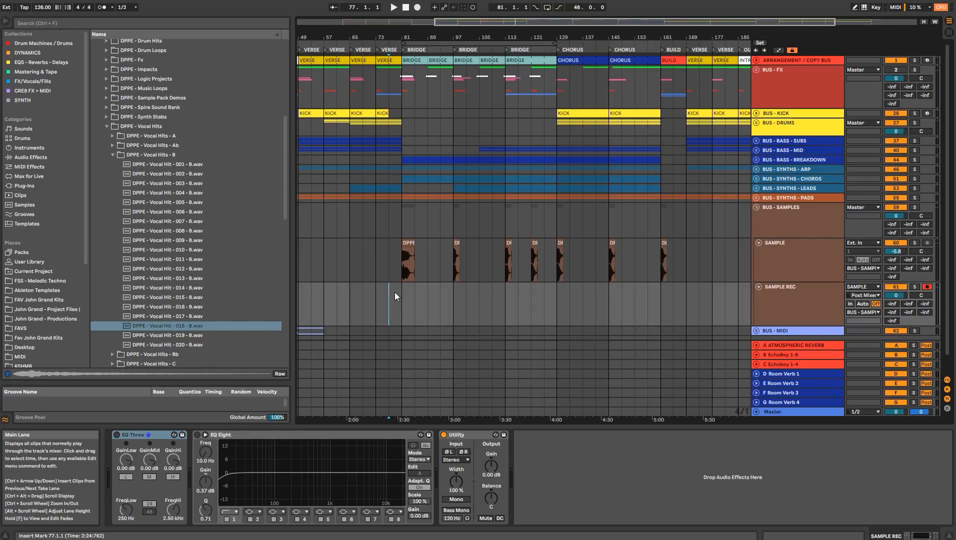
{"action": "key", "text": "F9"}
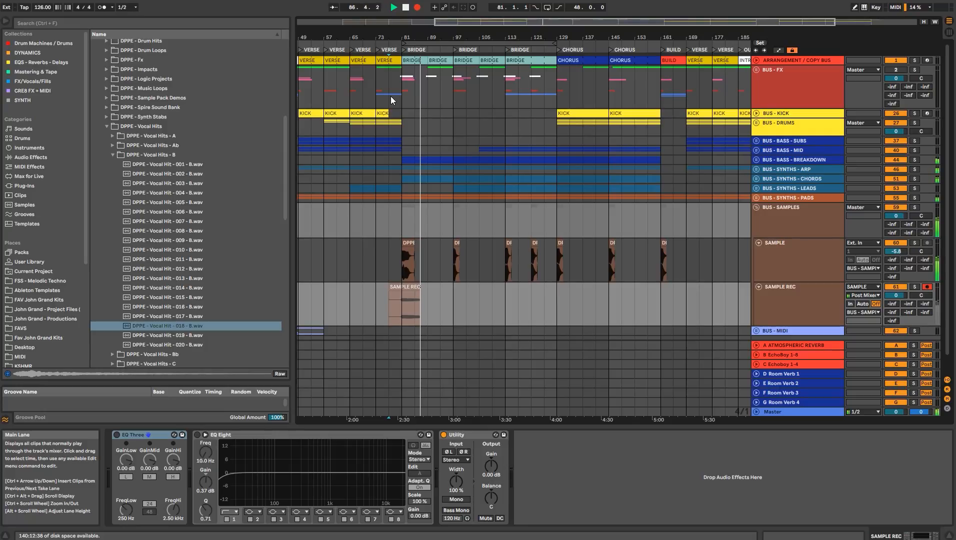
{"action": "left_click_drag", "start_coordinate": [443, 39], "coordinate": [443, 77]}
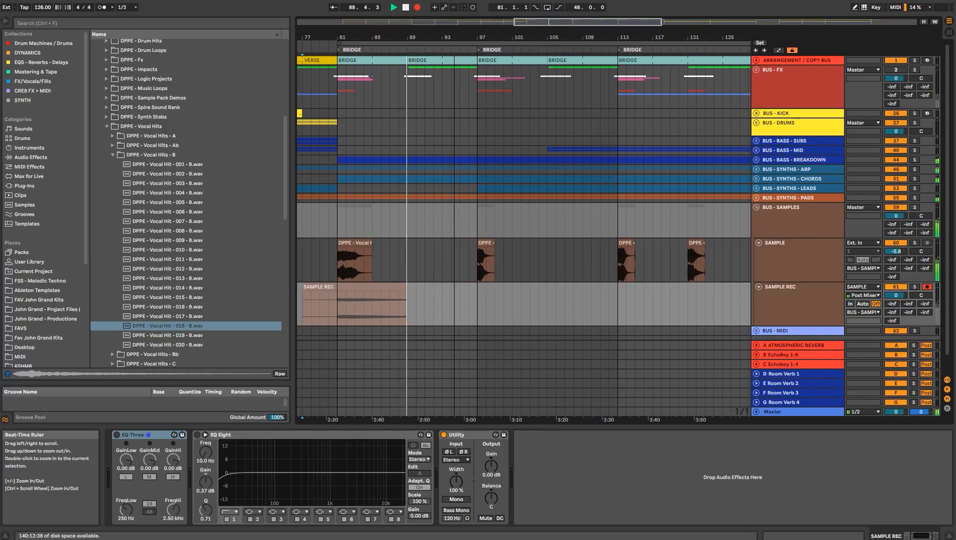
{"action": "key", "text": "space"}
- Record the second processed vocal hit onto SAMPLE REC from bar 97 to about bar 105
{"action": "left_click", "coordinate": [468, 296]}
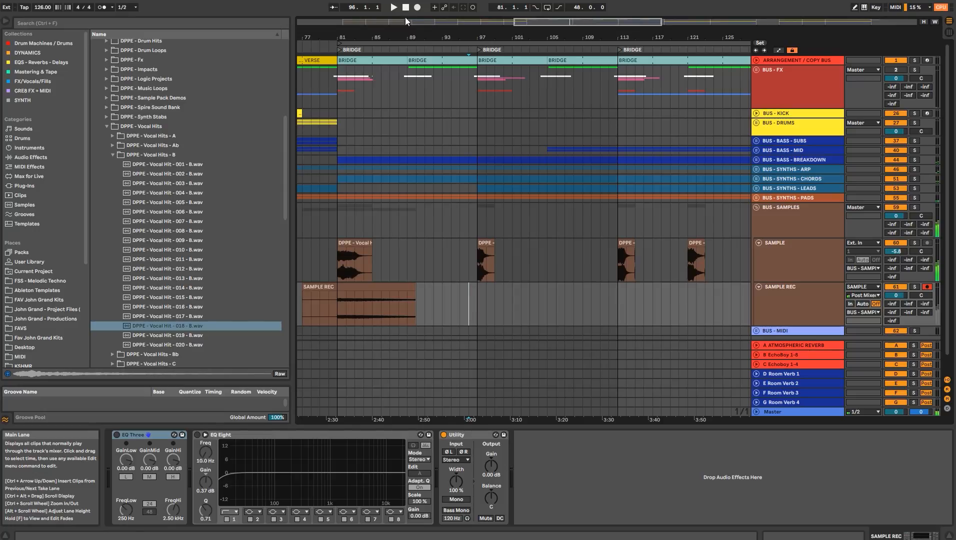
{"action": "left_click", "coordinate": [406, 11]}
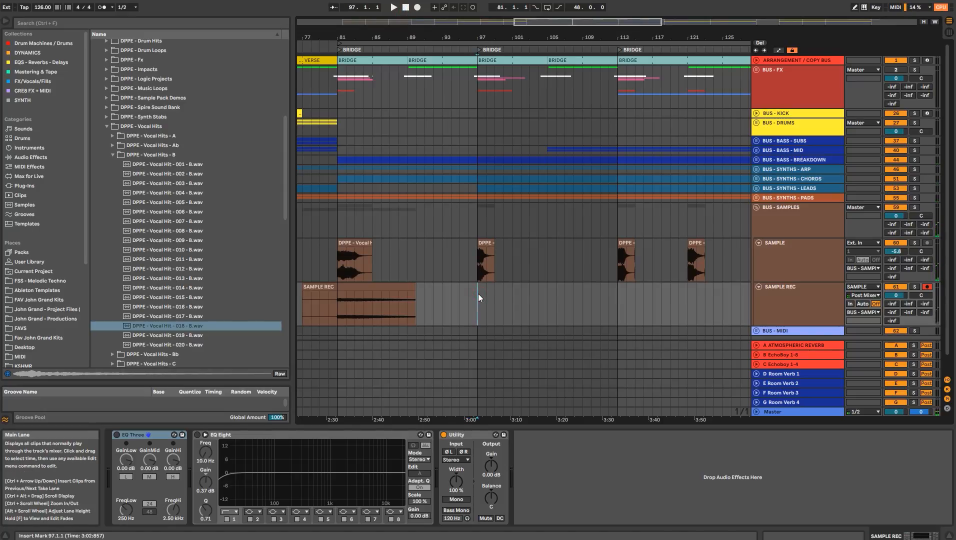
{"action": "key", "text": "F9"}
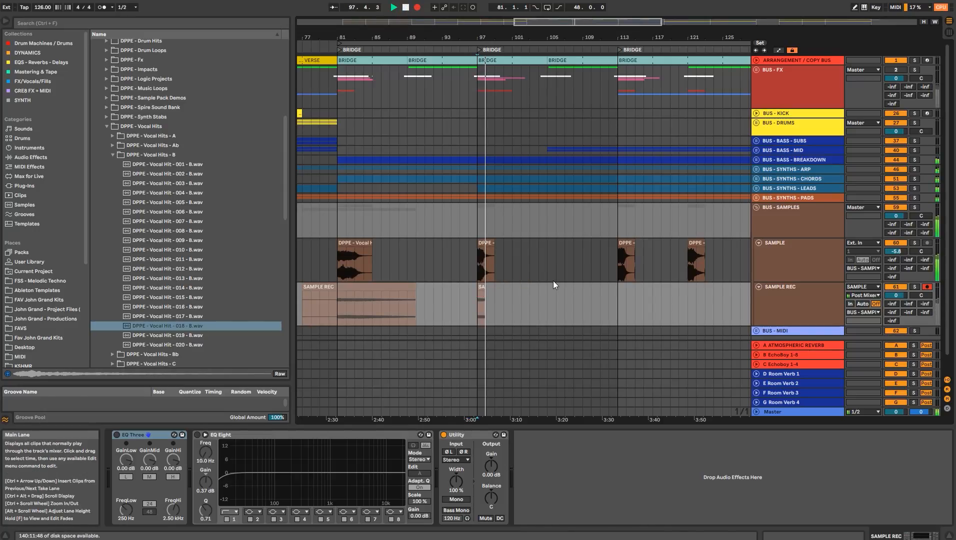
{"action": "left_click_drag", "start_coordinate": [640, 37], "coordinate": [486, 37]}
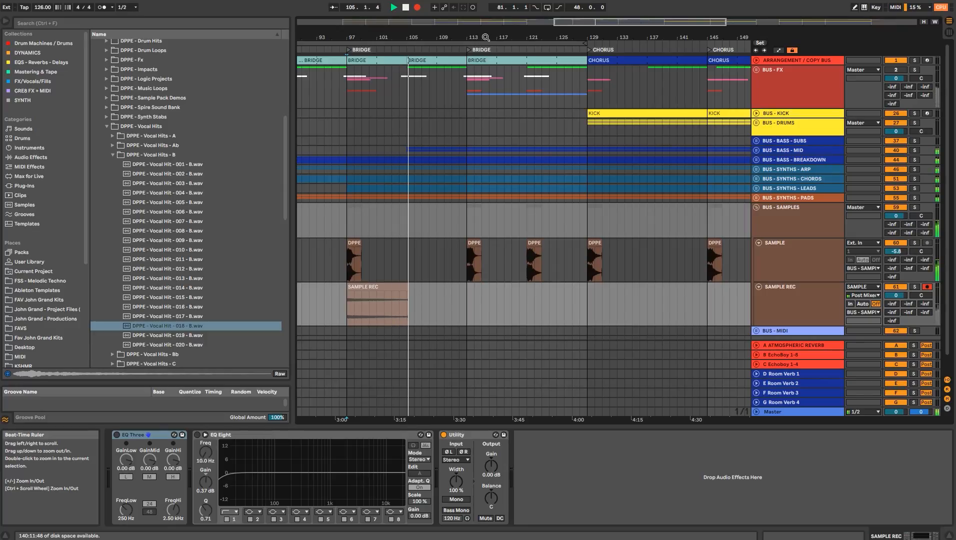
{"action": "key", "text": "space"}
- Record the processed vocal hit onto SAMPLE REC from bar 113 to about bar 121, and trim its end with a long fade-out
{"action": "left_click_drag", "start_coordinate": [486, 37], "coordinate": [485, 70]}
{"action": "left_click", "coordinate": [442, 298]}
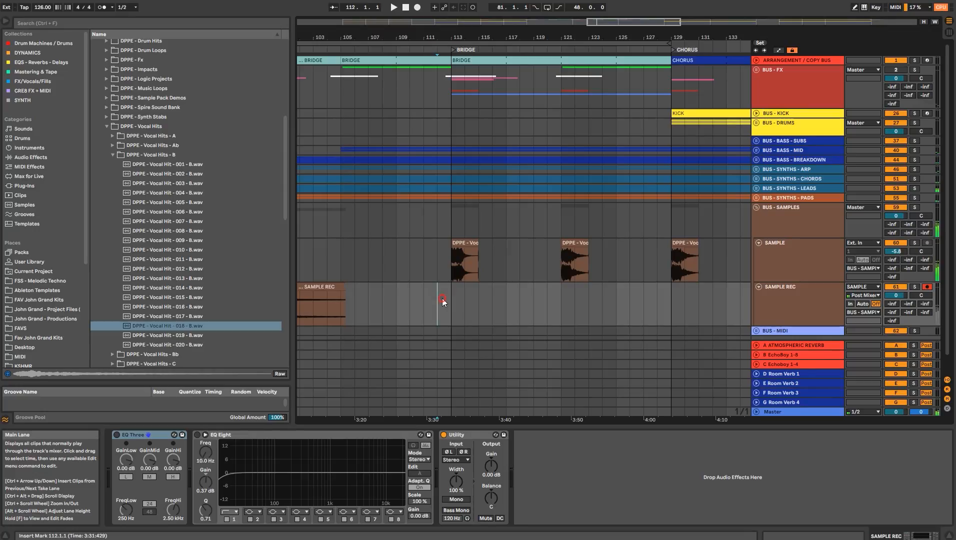
{"action": "left_click", "coordinate": [405, 8]}
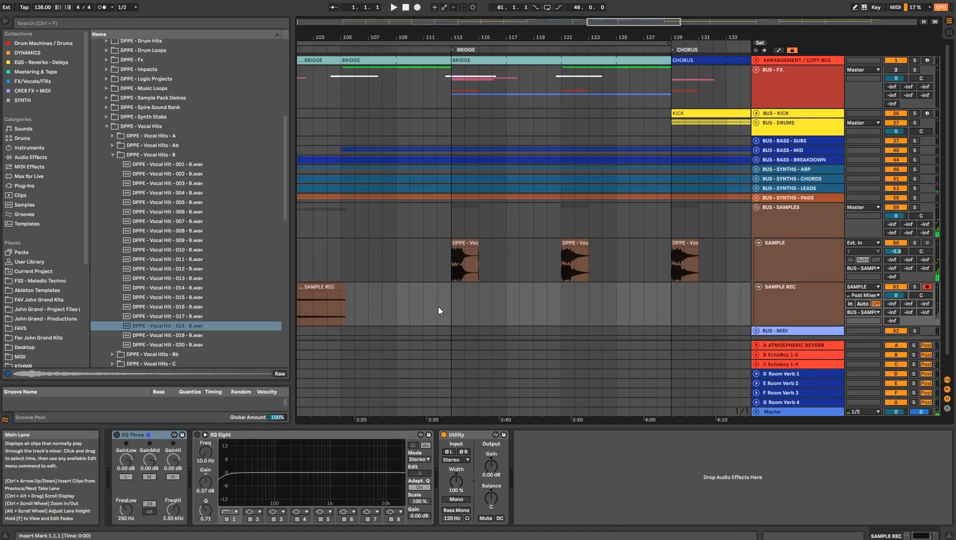
{"action": "left_click", "coordinate": [407, 9]}
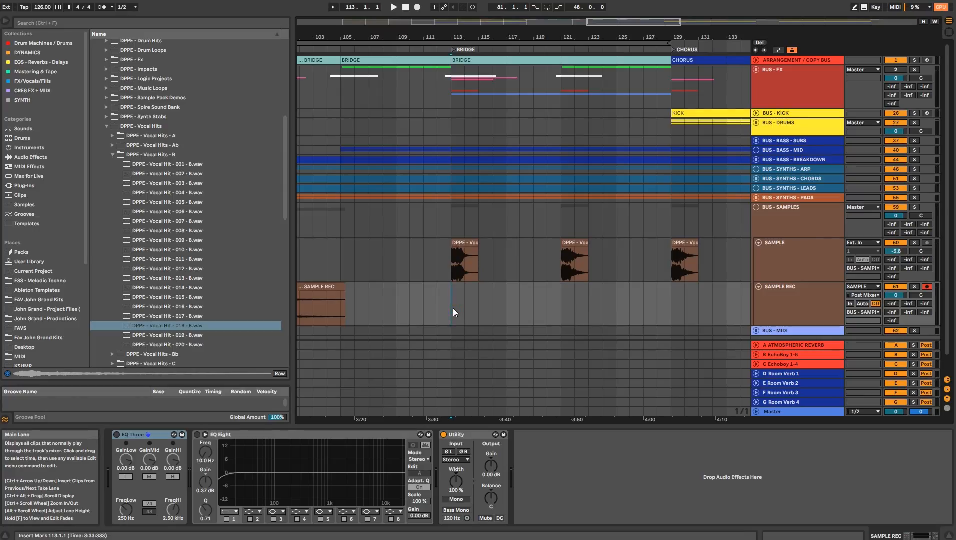
{"action": "key", "text": "F9"}
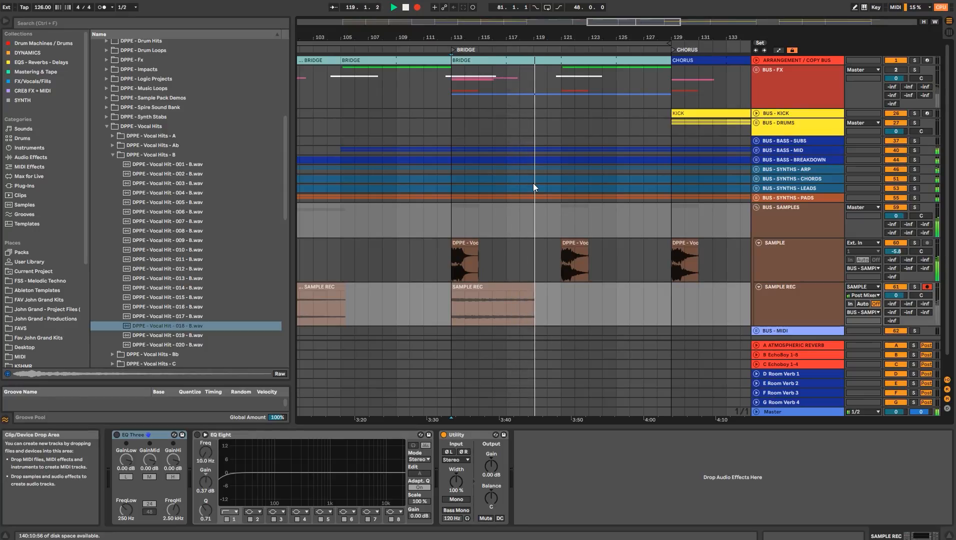
{"action": "left_click_drag", "start_coordinate": [576, 35], "coordinate": [513, 38]}
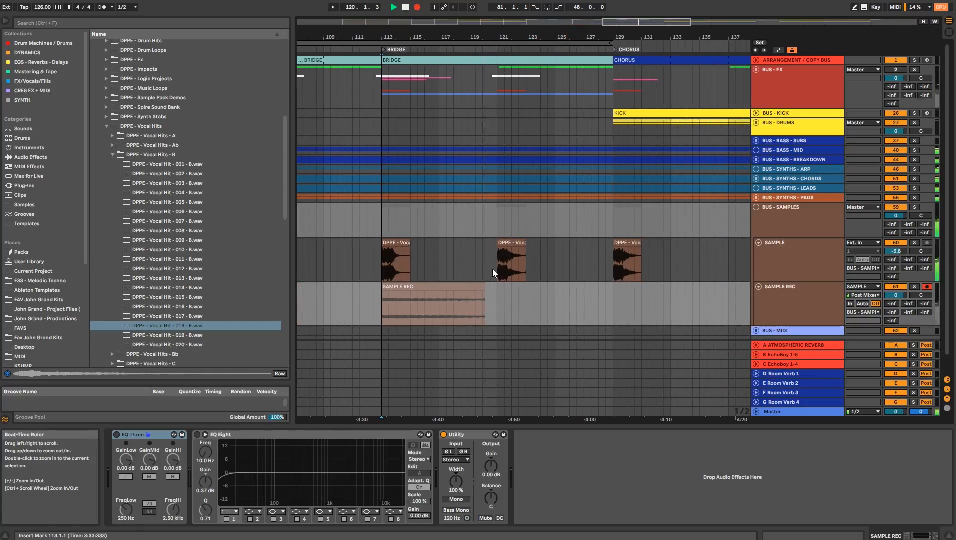
{"action": "key", "text": "space"}
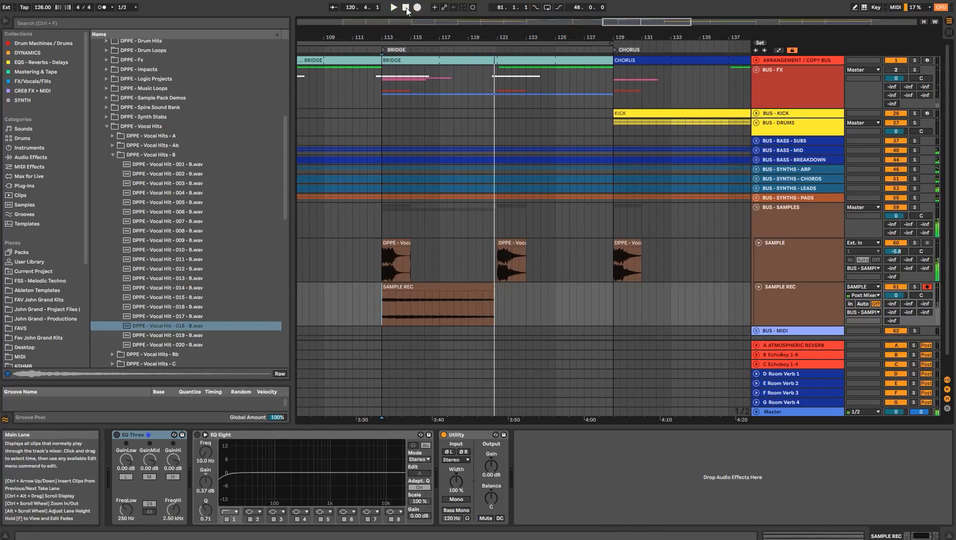
{"action": "left_click_drag", "start_coordinate": [494, 287], "coordinate": [384, 295]}
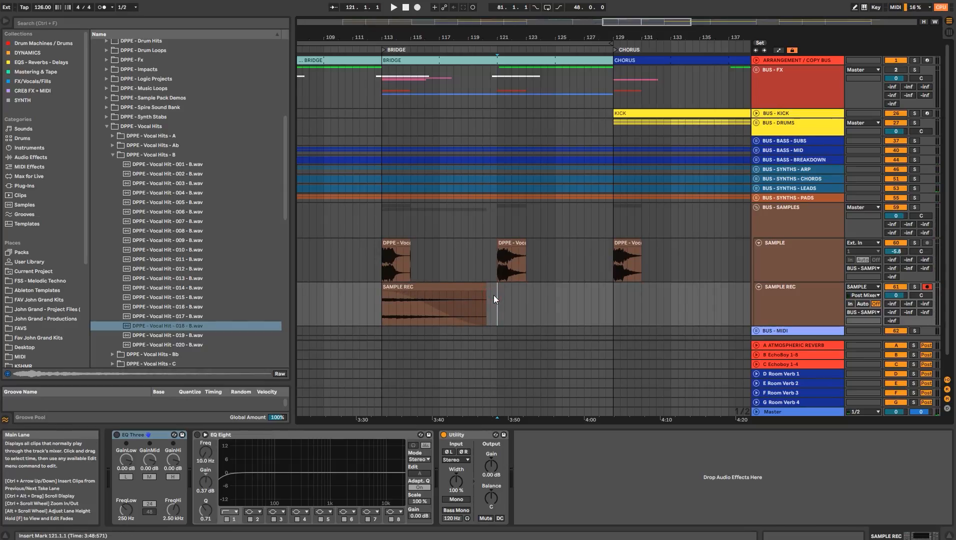
- Record the processed vocal hits onto SAMPLE REC from bar 121 to about bar 138
{"action": "key", "text": "F9"}
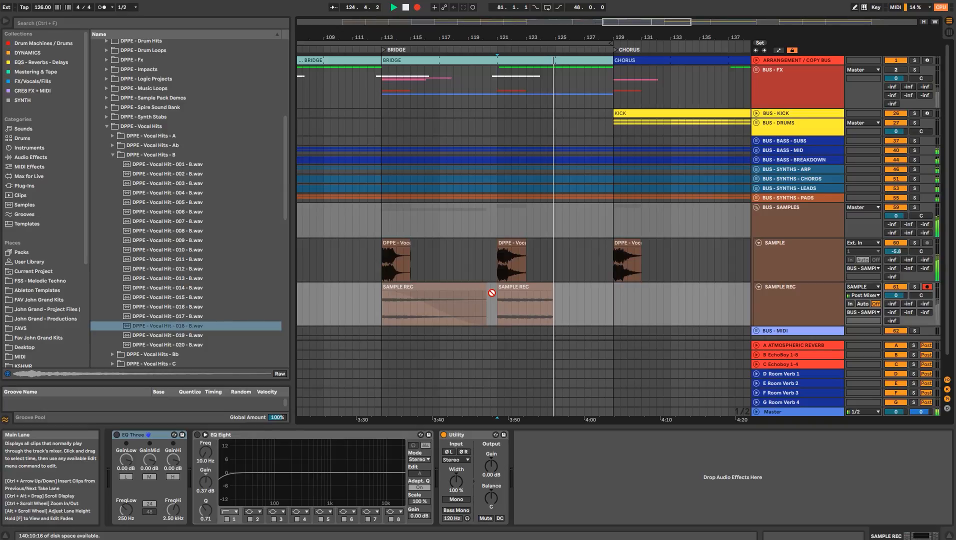
{"action": "left_click_drag", "start_coordinate": [629, 37], "coordinate": [461, 40]}
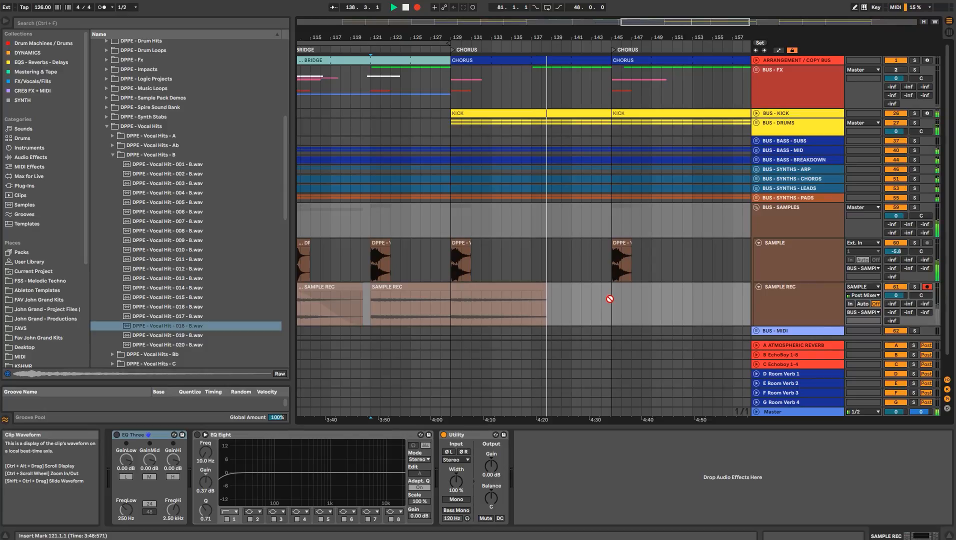
{"action": "key", "text": "space"}
- Split the latest SAMPLE REC recording at bar 129, and return the song position to the start
{"action": "left_click", "coordinate": [610, 294]}
{"action": "left_click", "coordinate": [449, 297]}
{"action": "key", "text": "ctrl+e"}
{"action": "left_click", "coordinate": [406, 7]}
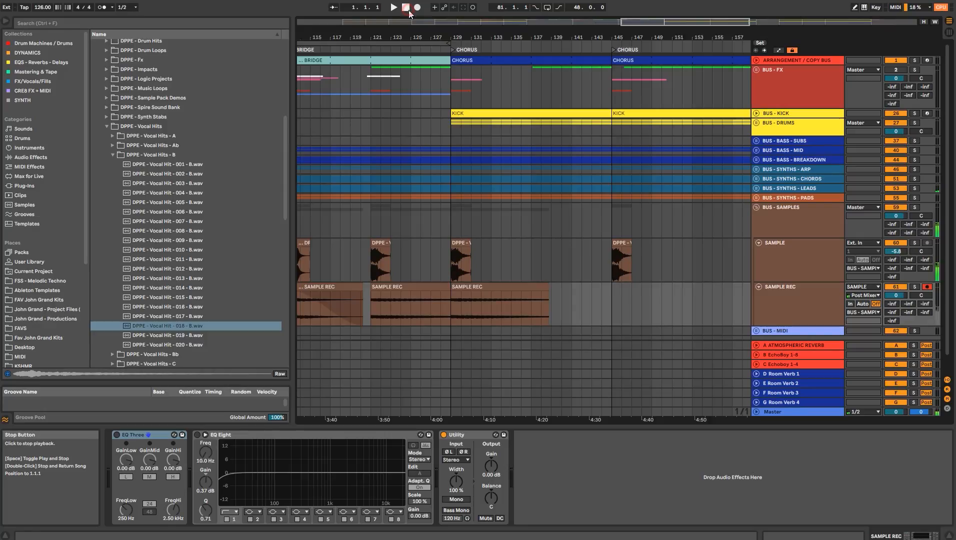
- Trim the first SAMPLE REC recording to start at bar 81, and delete the original vocal hit clips from the SAMPLE track
{"action": "key", "text": "w"}
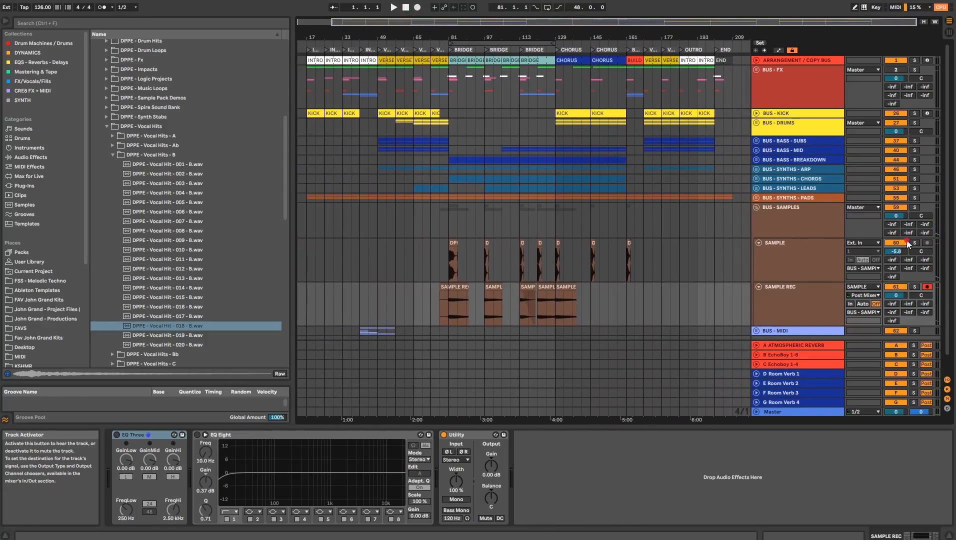
{"action": "left_click_drag", "start_coordinate": [441, 289], "coordinate": [445, 289]}
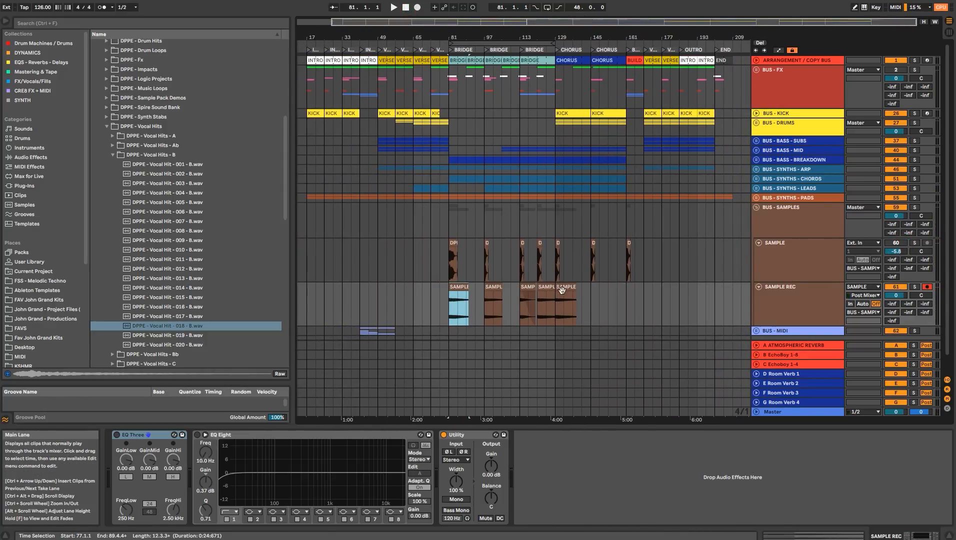
{"action": "left_click_drag", "start_coordinate": [673, 262], "coordinate": [437, 260]}
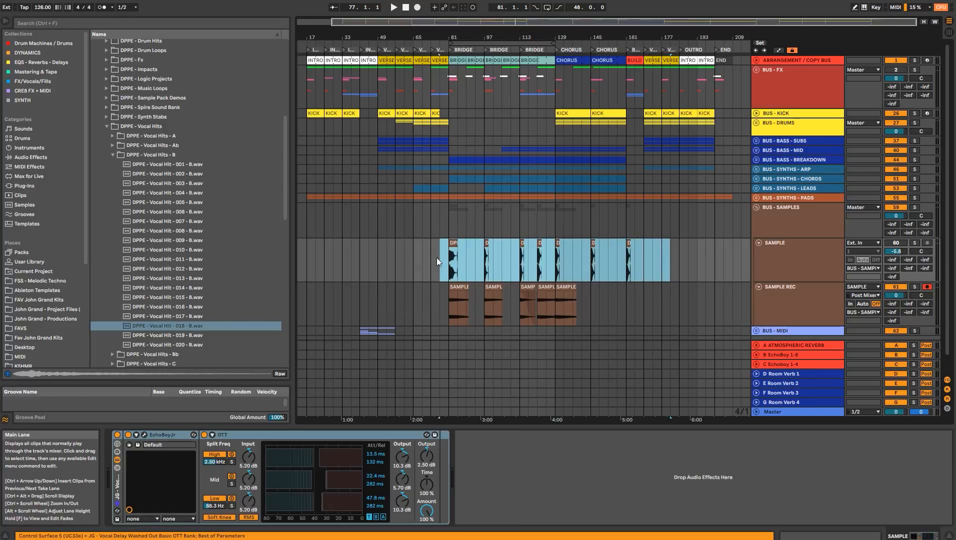
{"action": "key", "text": "0"}
{"action": "left_click_drag", "start_coordinate": [676, 258], "coordinate": [436, 258]}
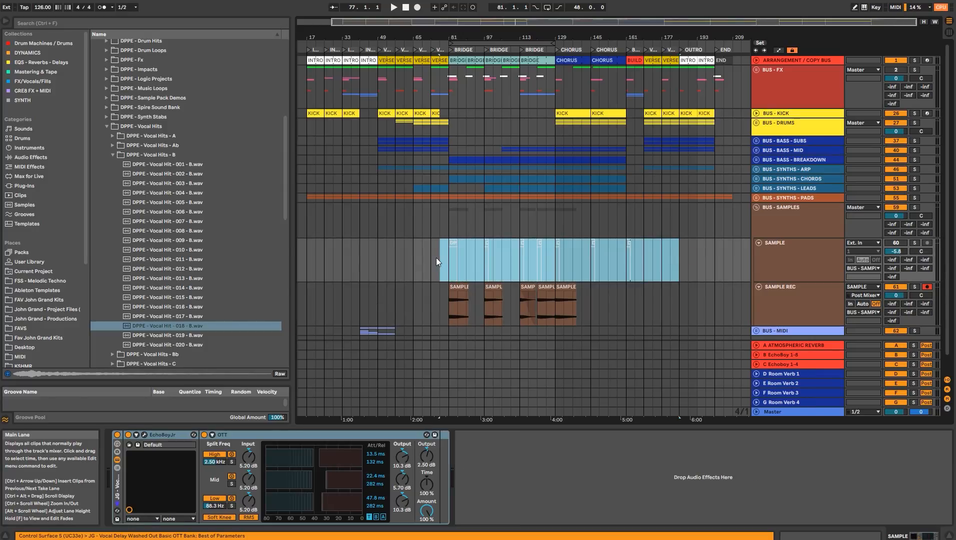
- Solo the SAMPLE REC track and play its last recording from bar 129
{"action": "left_click", "coordinate": [574, 299]}
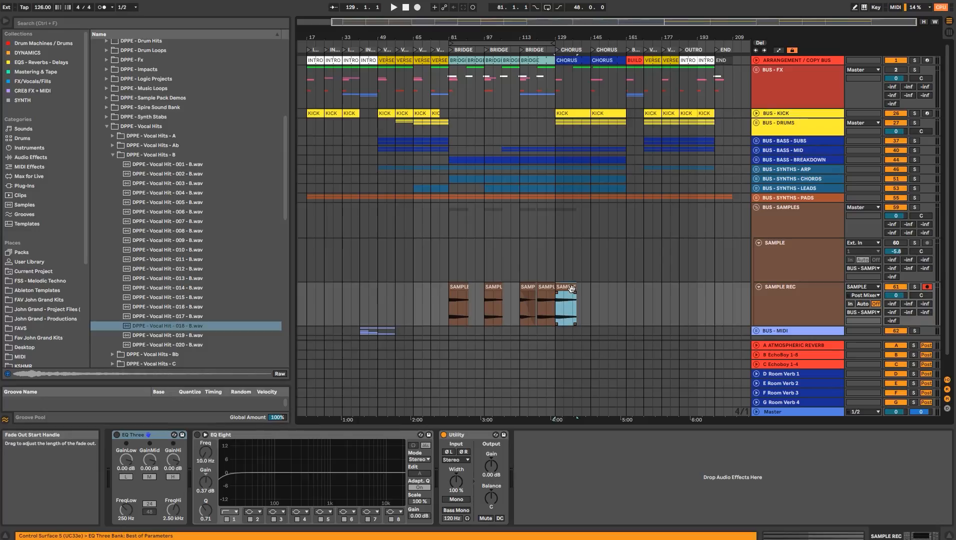
{"action": "key", "text": "space"}
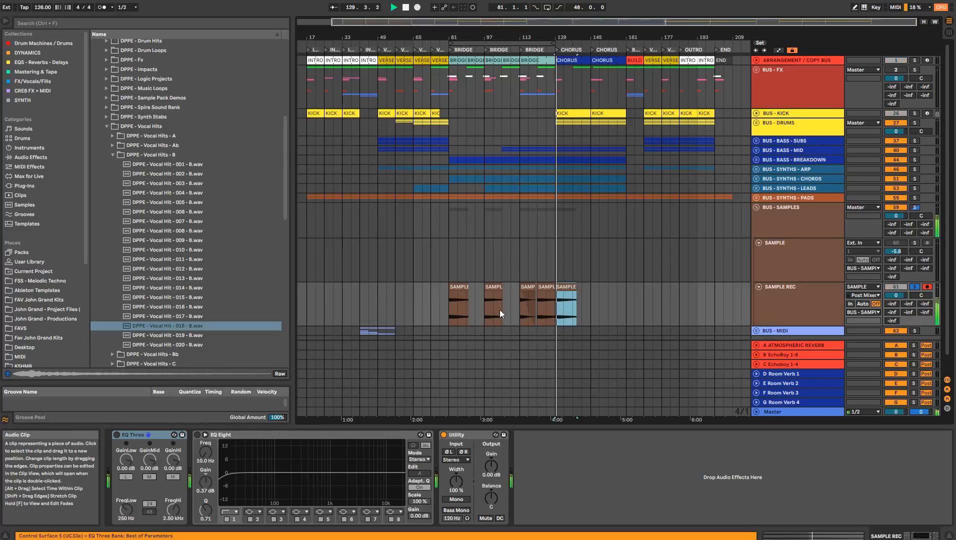
{"action": "key", "text": "space"}
{"action": "left_click", "coordinate": [779, 293]}
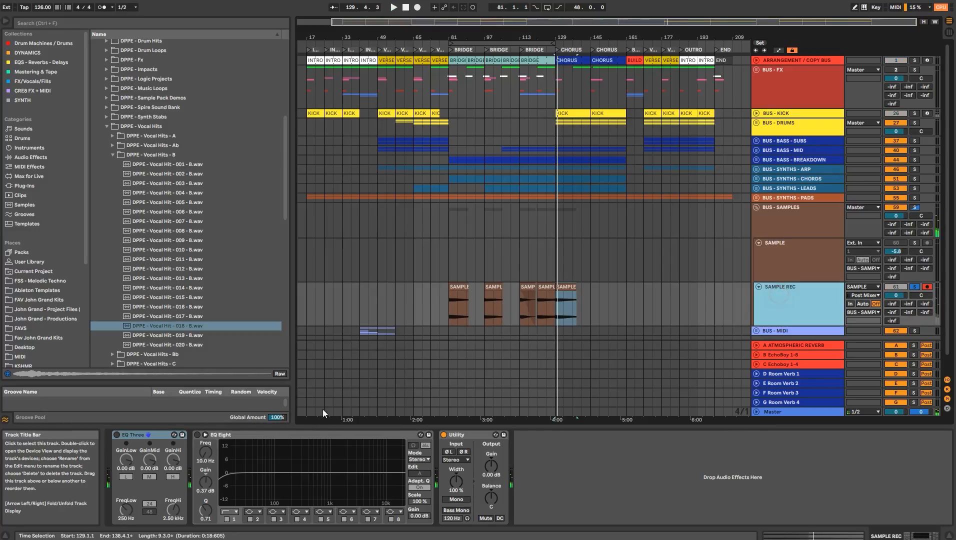
- Enable EQ Eight on the SAMPLE REC track and raise its low-cut frequency to about 350 Hz
{"action": "left_click", "coordinate": [198, 435]}
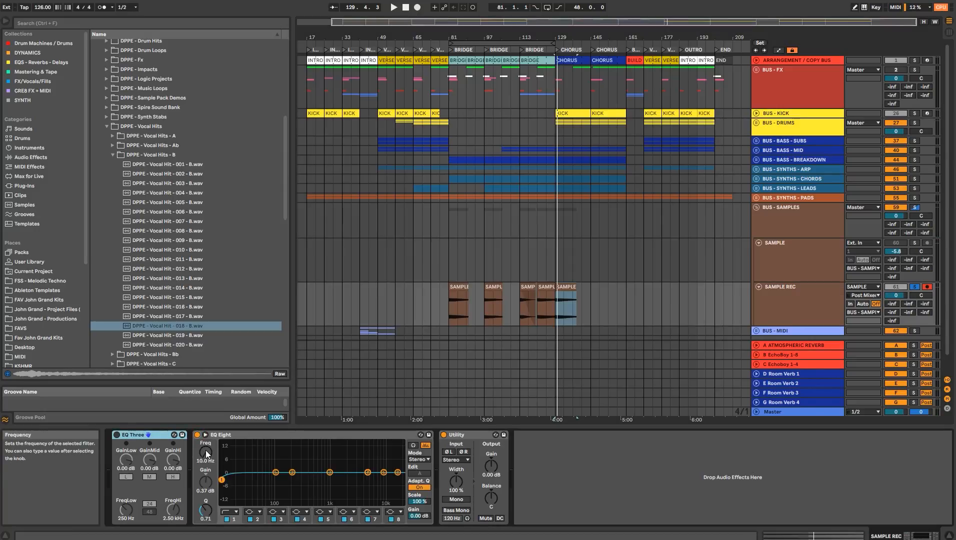
{"action": "key", "text": "space"}
{"action": "left_click_drag", "start_coordinate": [205, 453], "coordinate": [205, 418]}
{"action": "key", "text": "space"}
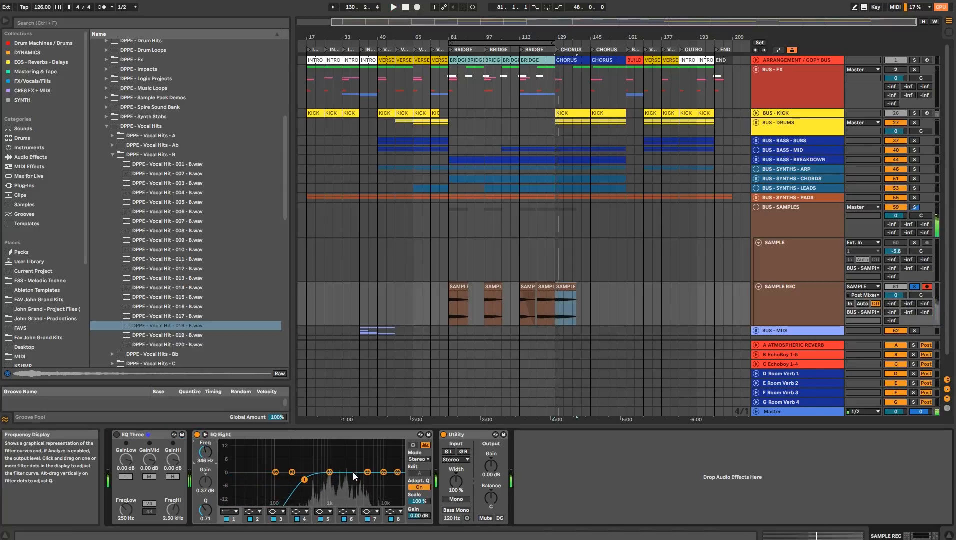
- Pull down an upper-mid band in the SAMPLE REC EQ Eight to -2.11 dB at 4.17 kHz while playing the first bridge sample
{"action": "left_click_drag", "start_coordinate": [366, 474], "coordinate": [359, 477]}
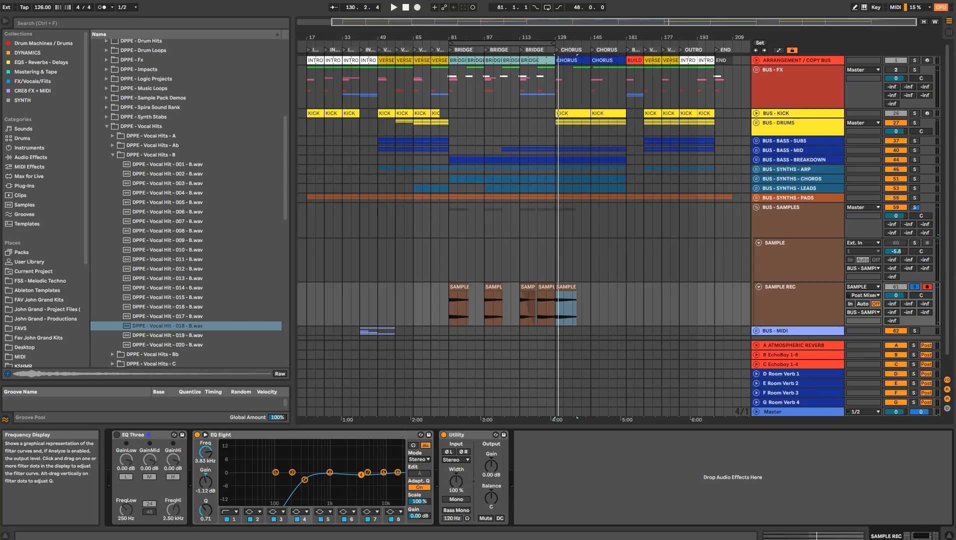
{"action": "left_click", "coordinate": [456, 296]}
{"action": "key", "text": "space"}
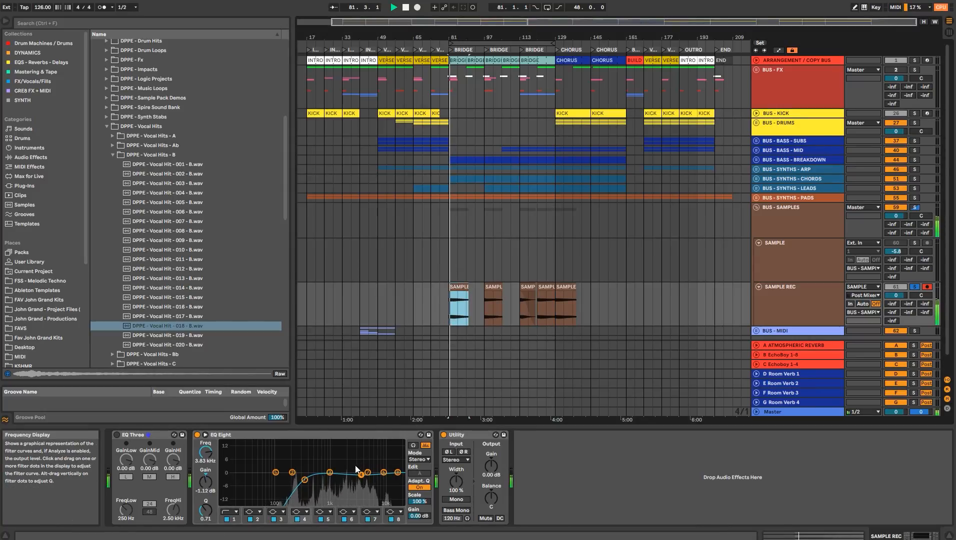
{"action": "left_click_drag", "start_coordinate": [361, 474], "coordinate": [364, 476]}
- Unsolo the SAMPLE REC track and play the bridge from bar 81 in the full mix
{"action": "left_click", "coordinate": [547, 296]}
{"action": "key", "text": "s"}
{"action": "key", "text": "space"}
{"action": "key", "text": "space"}
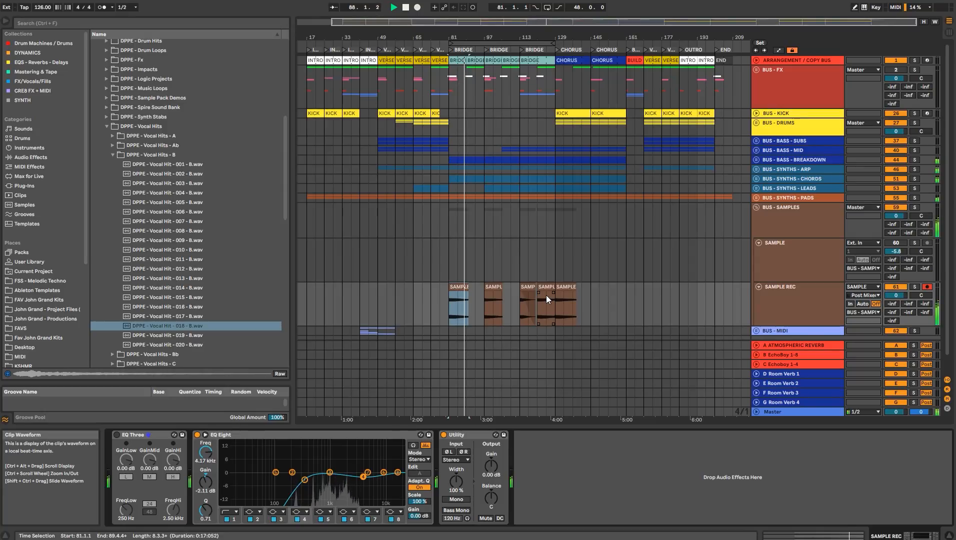
{"action": "left_click", "coordinate": [557, 287]}
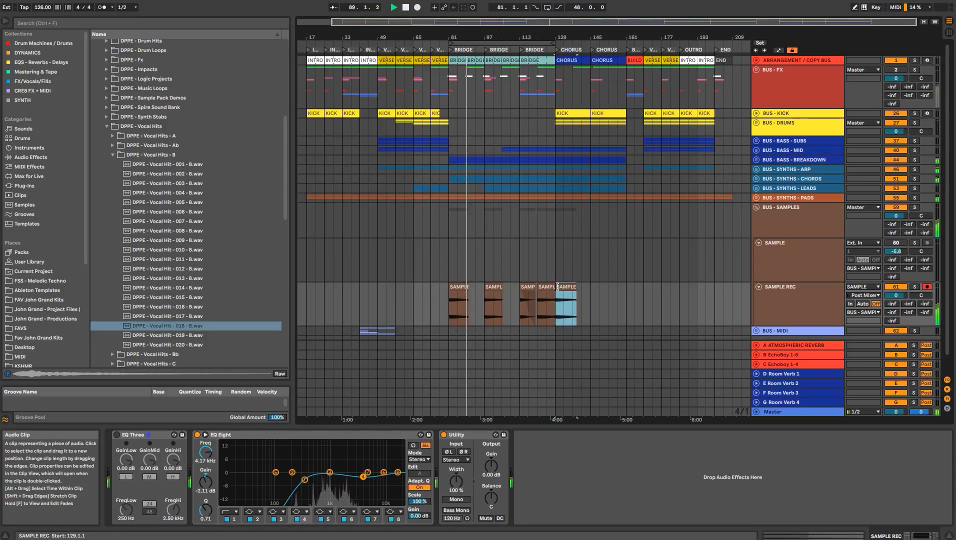
{"action": "key", "text": "space"}
- Collapse the SAMPLE and SAMPLE REC tracks and play the arrangement
{"action": "left_click", "coordinate": [800, 305]}
{"action": "left_click", "coordinate": [759, 243]}
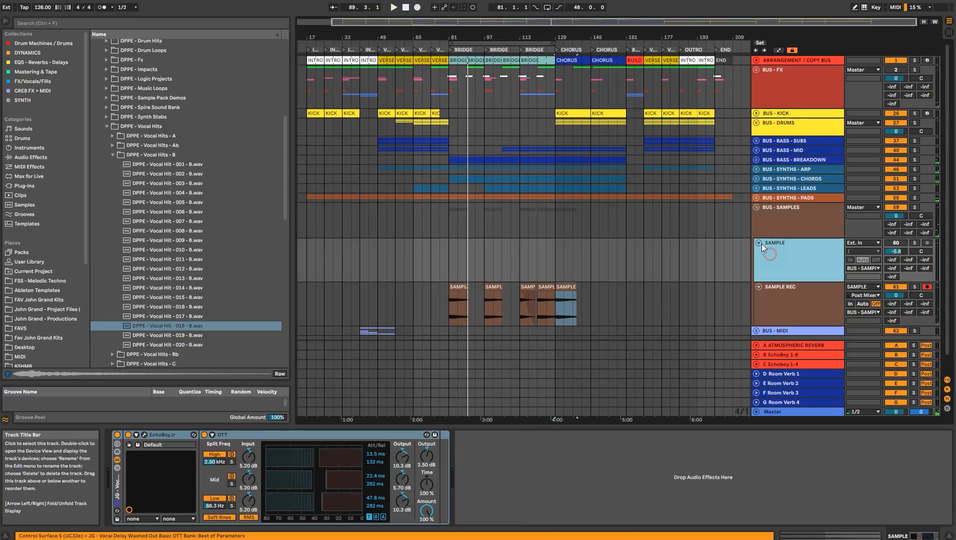
{"action": "left_click", "coordinate": [759, 252]}
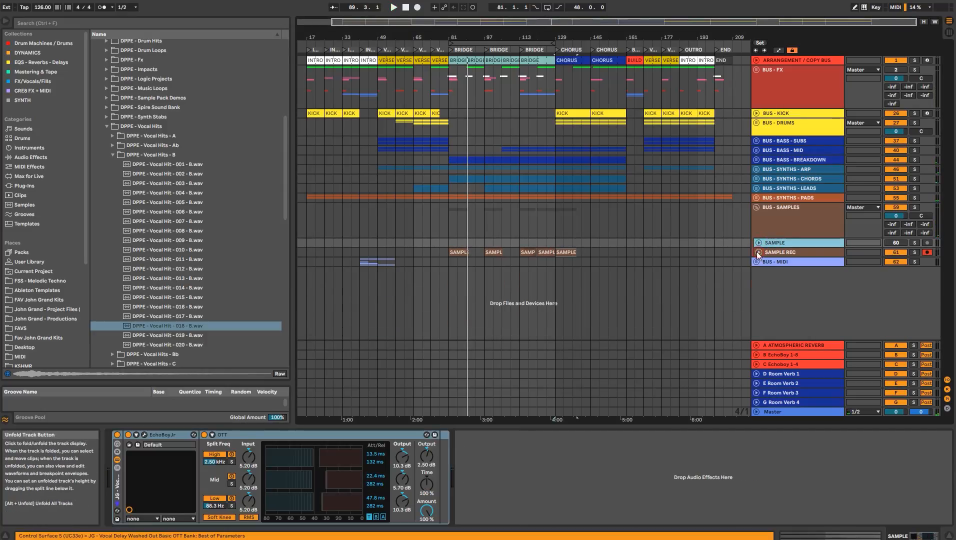
{"action": "left_click", "coordinate": [377, 138]}
{"action": "key", "text": "space"}
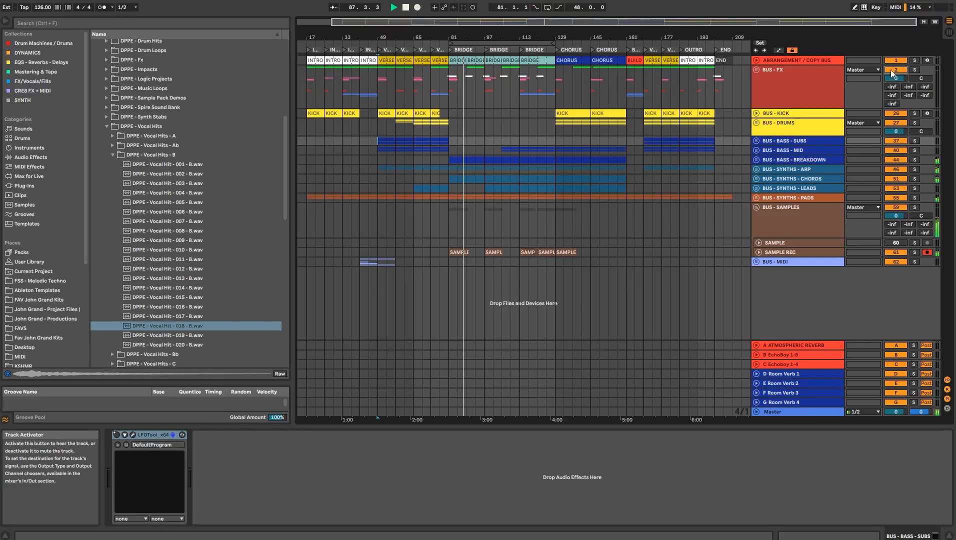
- Expand the BUS - FX group and select its WHITE NOISE track
{"action": "left_click", "coordinate": [756, 69]}
{"action": "left_click", "coordinate": [758, 139]}
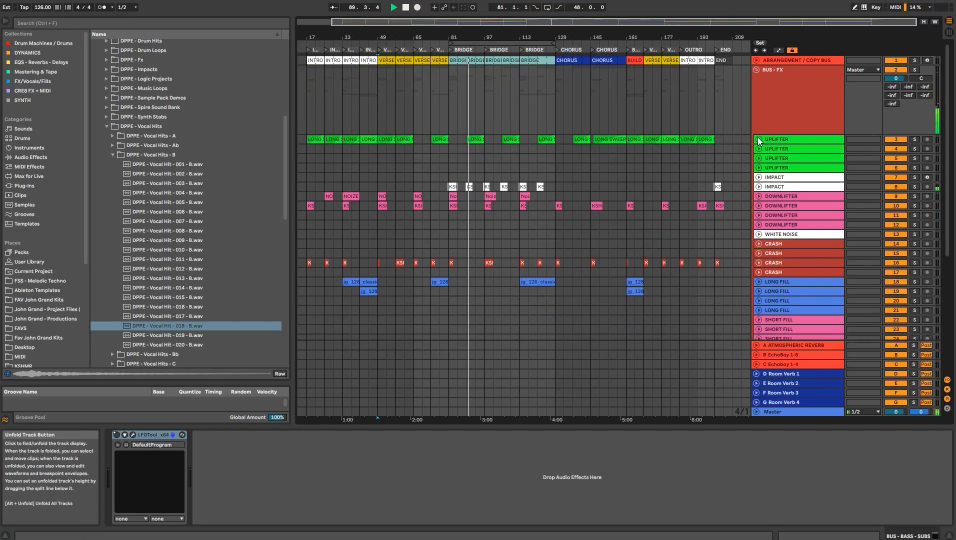
{"action": "scroll", "coordinate": [511, 211], "scroll_direction": "down", "scroll_amount": 4}
{"action": "scroll", "coordinate": [510, 210], "scroll_direction": "up", "scroll_amount": 3}
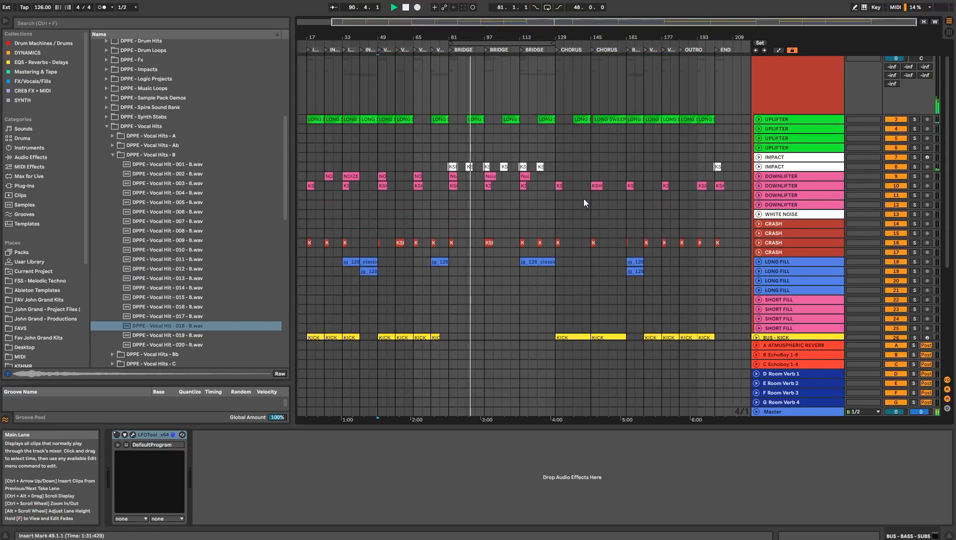
{"action": "scroll", "coordinate": [598, 205], "scroll_direction": "down", "scroll_amount": 3}
{"action": "scroll", "coordinate": [597, 205], "scroll_direction": "up", "scroll_amount": 1}
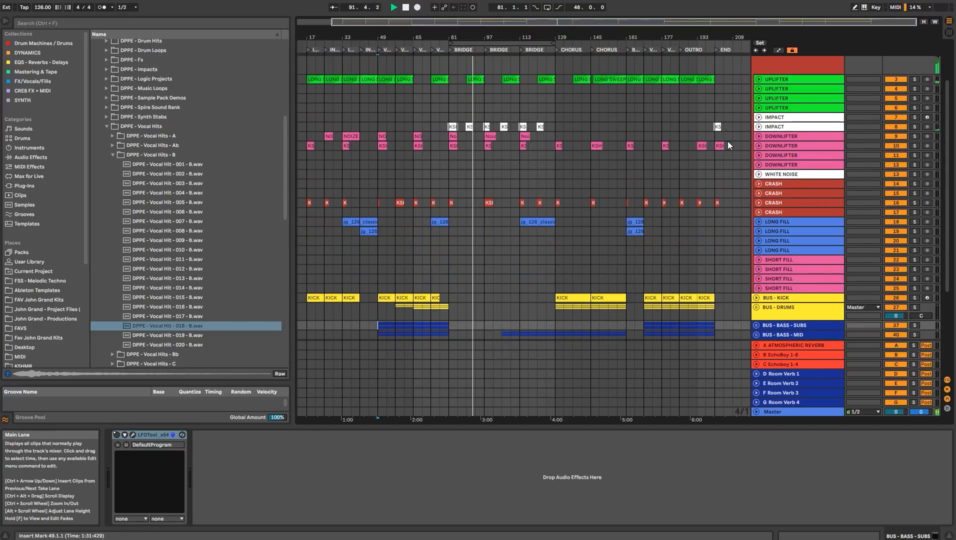
{"action": "left_click", "coordinate": [780, 156]}
{"action": "left_click", "coordinate": [780, 174]}
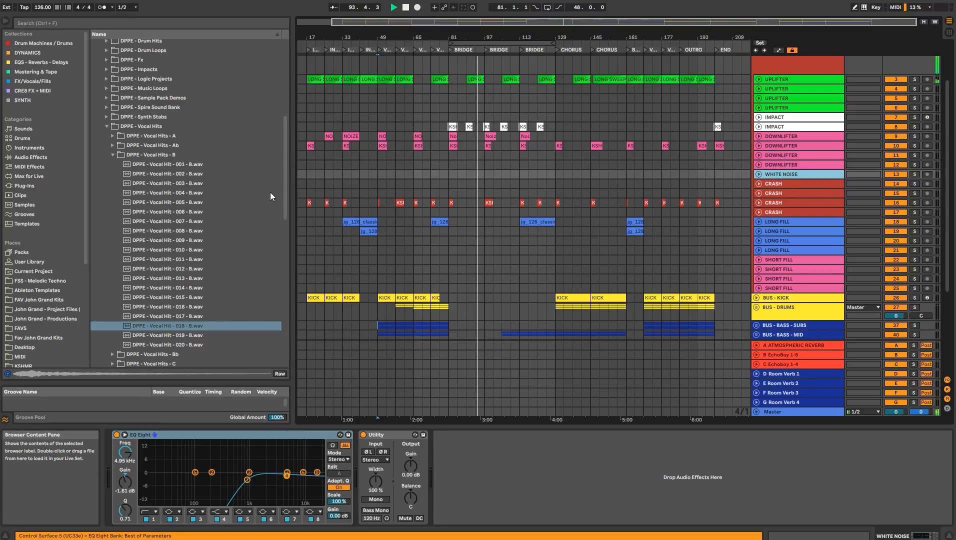
- Close the Vocal Hits folder in the sample browser and open DPPE - Down Sweeps inside DPPE - Fx
{"action": "left_click", "coordinate": [107, 127]}
{"action": "left_click", "coordinate": [107, 60]}
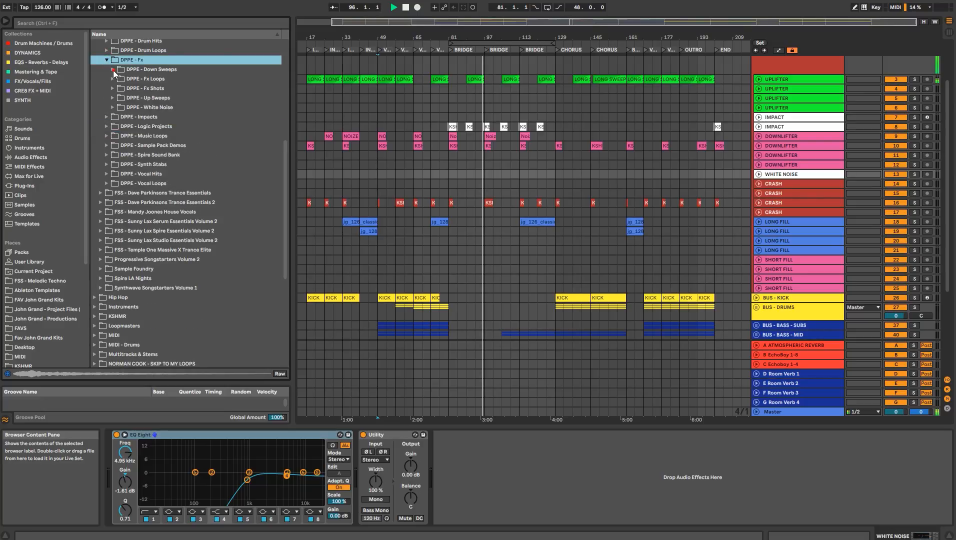
{"action": "left_click", "coordinate": [113, 70]}
- Place Down Sweep 001 at bar 129, 002 at bar 113 and 003 at bar 105 on the WHITE NOISE track
{"action": "left_click_drag", "start_coordinate": [225, 78], "coordinate": [554, 174]}
{"action": "left_click_drag", "start_coordinate": [180, 88], "coordinate": [524, 172]}
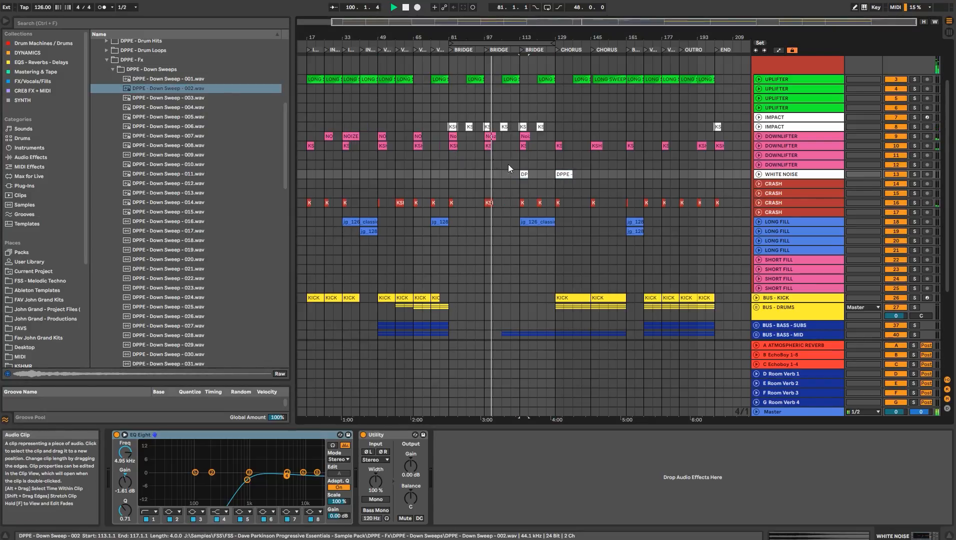
{"action": "left_click_drag", "start_coordinate": [170, 97], "coordinate": [381, 146]}
{"action": "left_click_drag", "start_coordinate": [497, 173], "coordinate": [502, 173]}
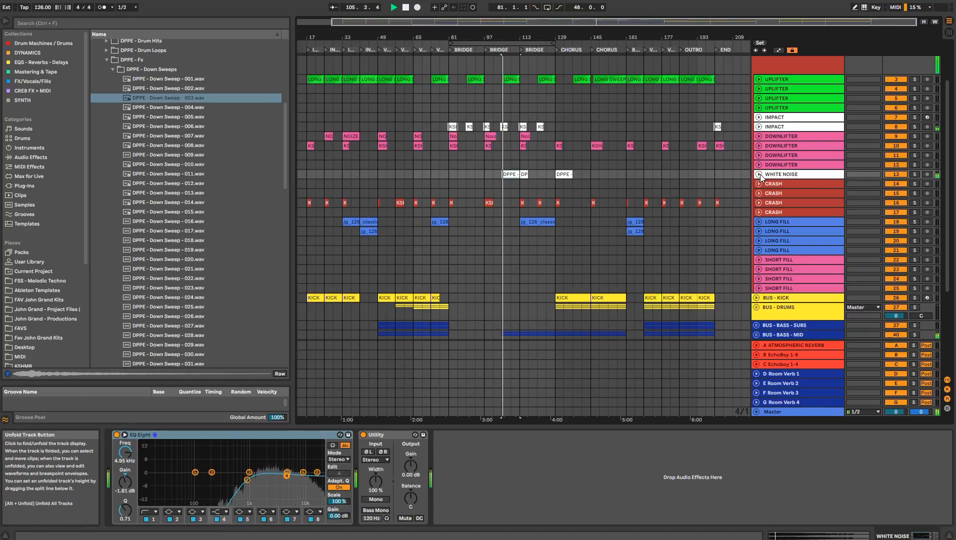
- Expand the WHITE NOISE track and place Down Sweep 004 on it at bar 121
{"action": "left_click", "coordinate": [760, 174]}
{"action": "scroll", "coordinate": [549, 37], "scroll_direction": "up", "scroll_amount": 5}
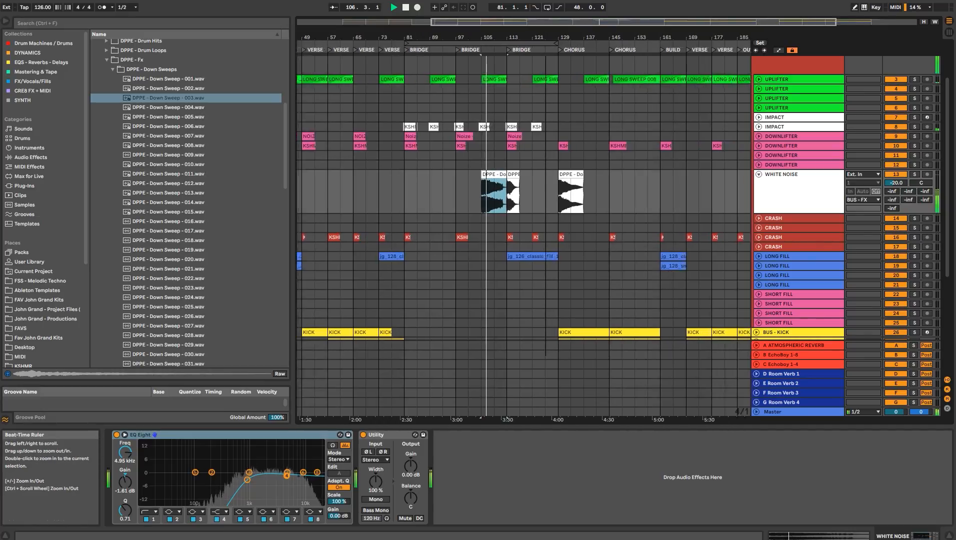
{"action": "left_click_drag", "start_coordinate": [192, 108], "coordinate": [517, 188]}
- Collapse all groups and slightly raise the Master's Stereo Width automation point just before the chorus at bar 129
{"action": "left_click", "coordinate": [782, 66]}
{"action": "key", "text": "Left"}
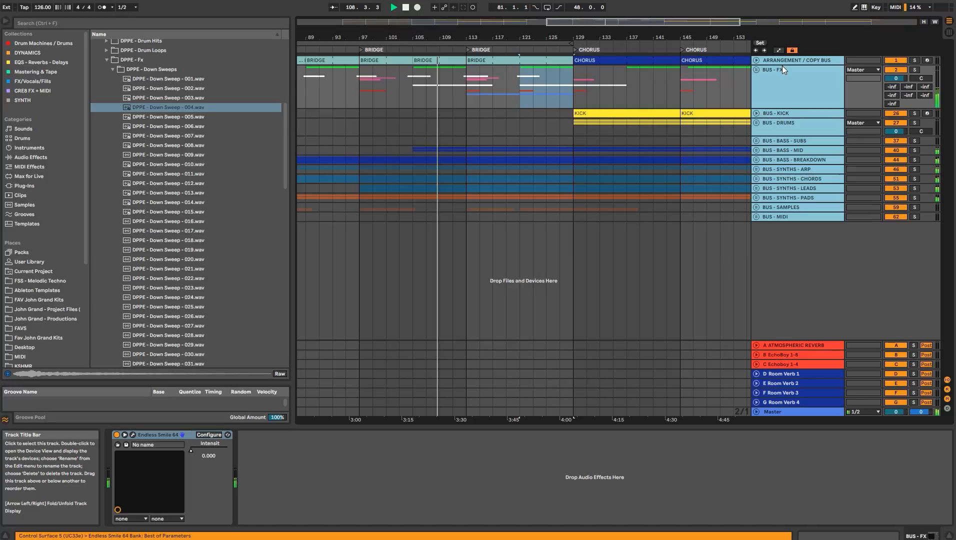
{"action": "left_click", "coordinate": [773, 411]}
{"action": "key", "text": "Right"}
{"action": "key", "text": "a"}
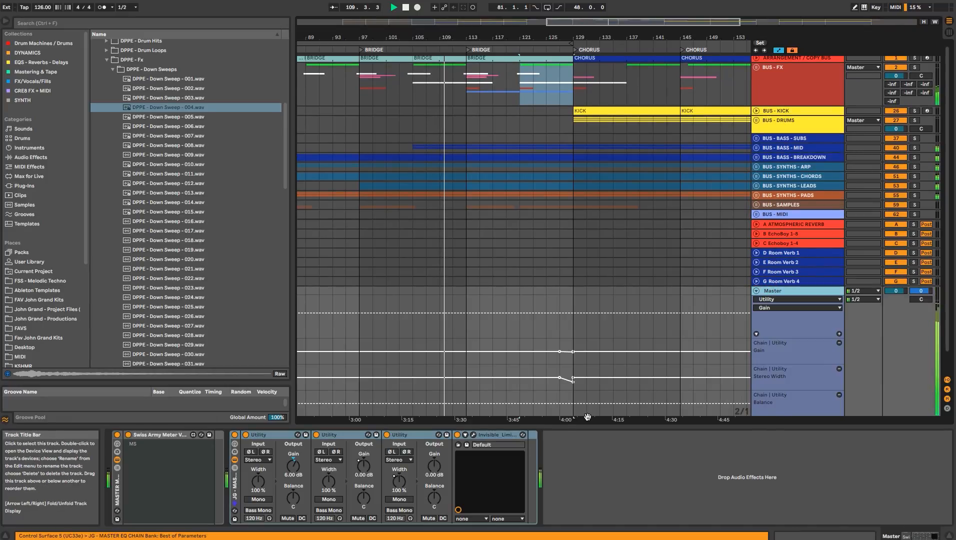
{"action": "left_click_drag", "start_coordinate": [573, 383], "coordinate": [574, 379]}
{"action": "key", "text": "a"}
{"action": "key", "text": "Left"}
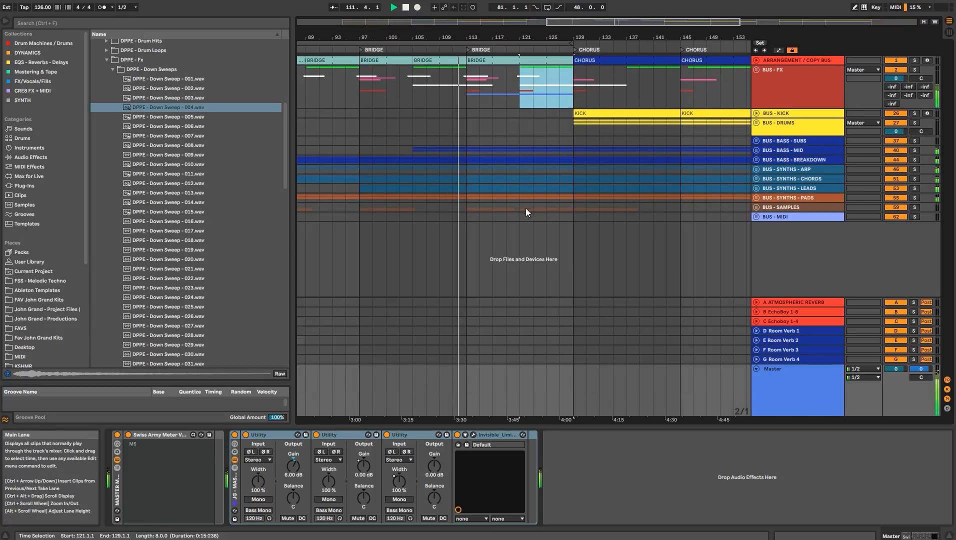
- Expand the BUS - FX group and copy the WHITE NOISE down sweep at bar 129 to bar 145
{"action": "left_click", "coordinate": [758, 87]}
{"action": "key", "text": "Right"}
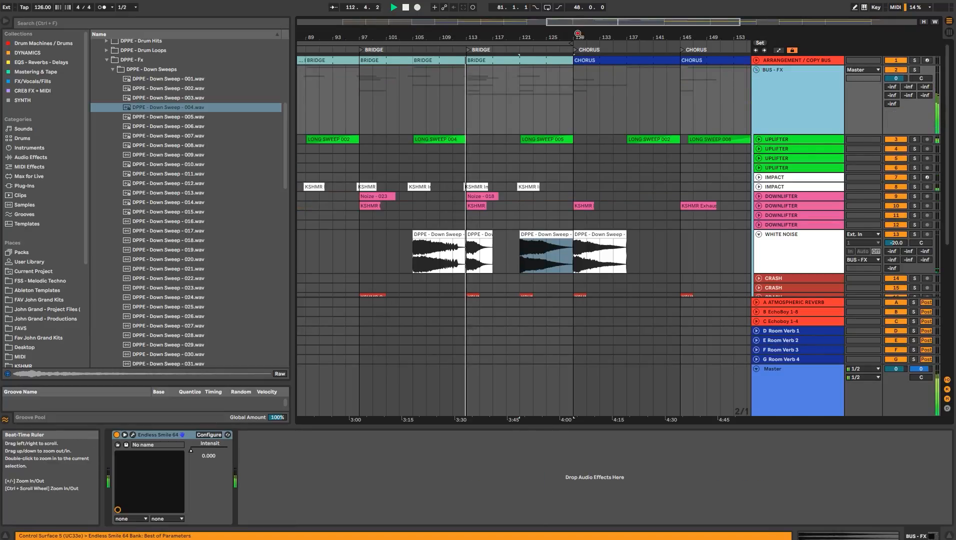
{"action": "left_click_drag", "start_coordinate": [578, 35], "coordinate": [508, 34]}
{"action": "left_click", "coordinate": [518, 235]}
{"action": "left_click_drag", "start_coordinate": [517, 235], "coordinate": [594, 235], "text": "ctrl"}
- Expand the first LONG FILL track, set its volume to -16.1 dB, and collapse it again
{"action": "scroll", "coordinate": [645, 232], "scroll_direction": "down", "scroll_amount": 3}
{"action": "scroll", "coordinate": [608, 232], "scroll_direction": "down", "scroll_amount": 3}
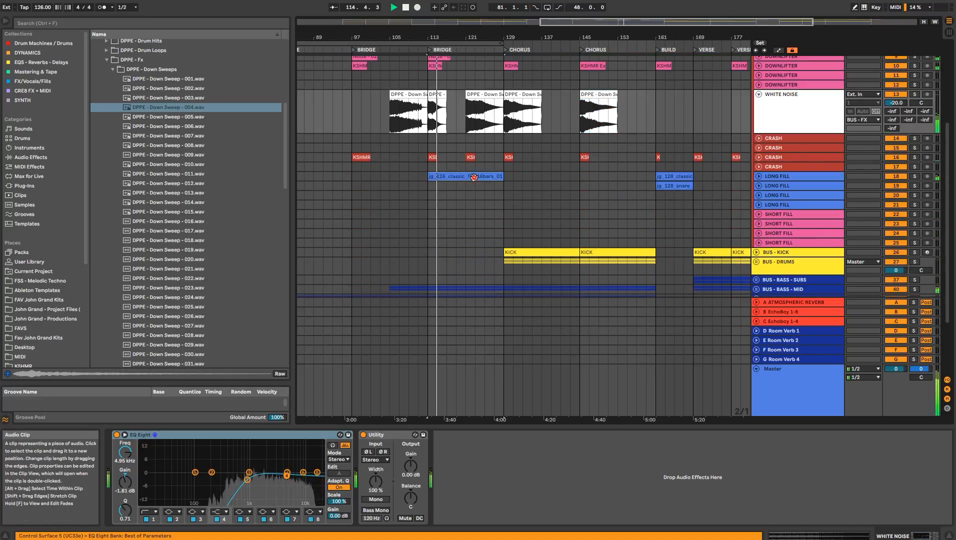
{"action": "left_click", "coordinate": [749, 176]}
{"action": "left_click", "coordinate": [758, 176]}
{"action": "left_click_drag", "start_coordinate": [891, 185], "coordinate": [891, 179]}
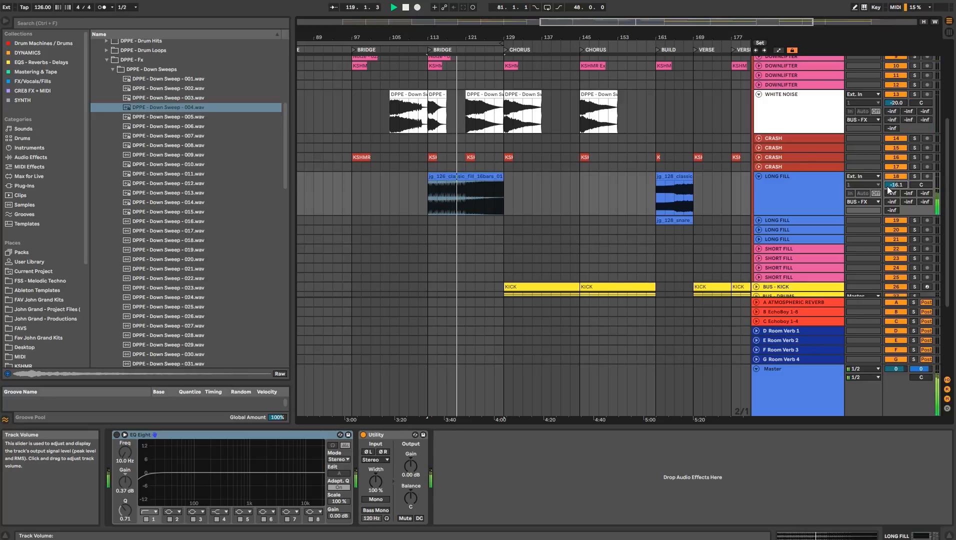
{"action": "left_click", "coordinate": [472, 191]}
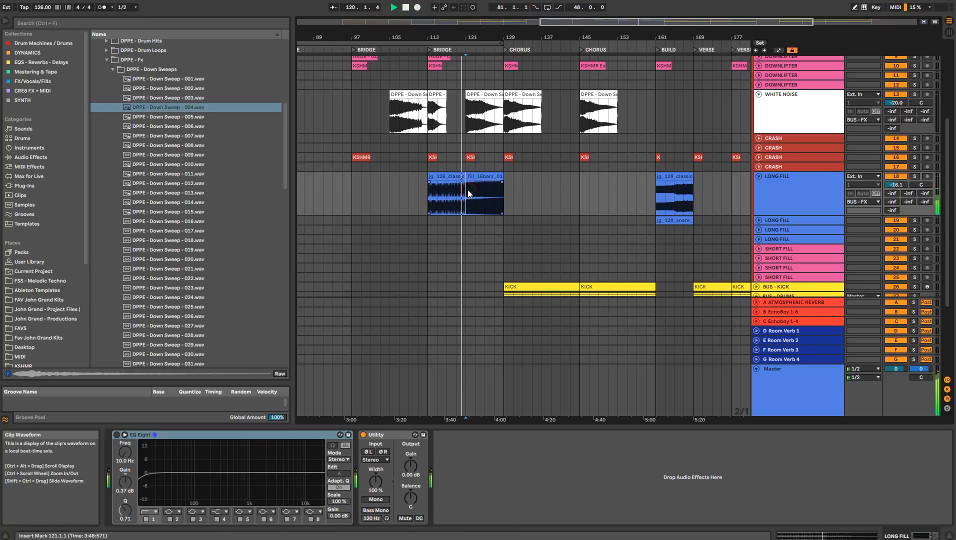
{"action": "left_click", "coordinate": [762, 182]}
{"action": "left_click", "coordinate": [760, 176]}
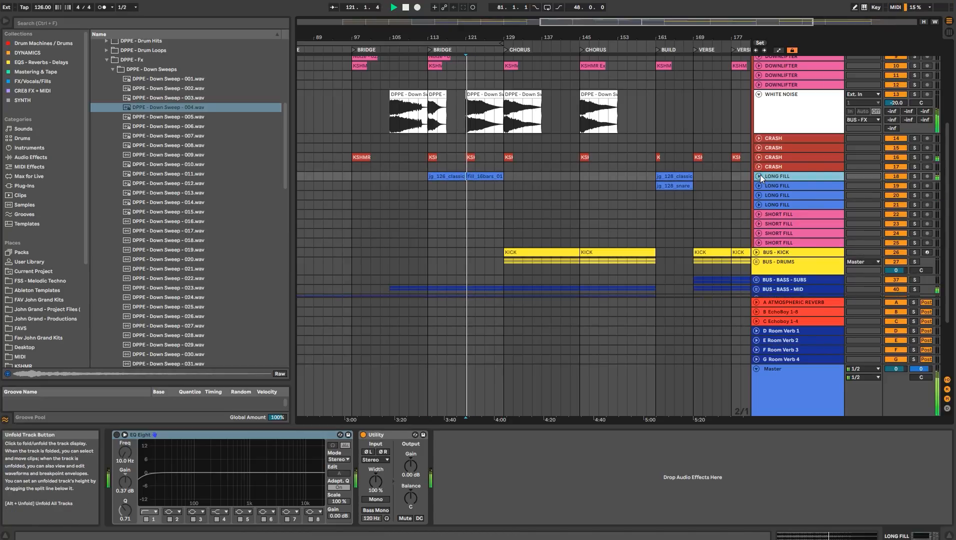
- Place jg_128_classic_fill_11_pitched from the Fills folder at bar 121 on the second LONG FILL track
{"action": "scroll", "coordinate": [499, 190], "scroll_direction": "up", "scroll_amount": 2}
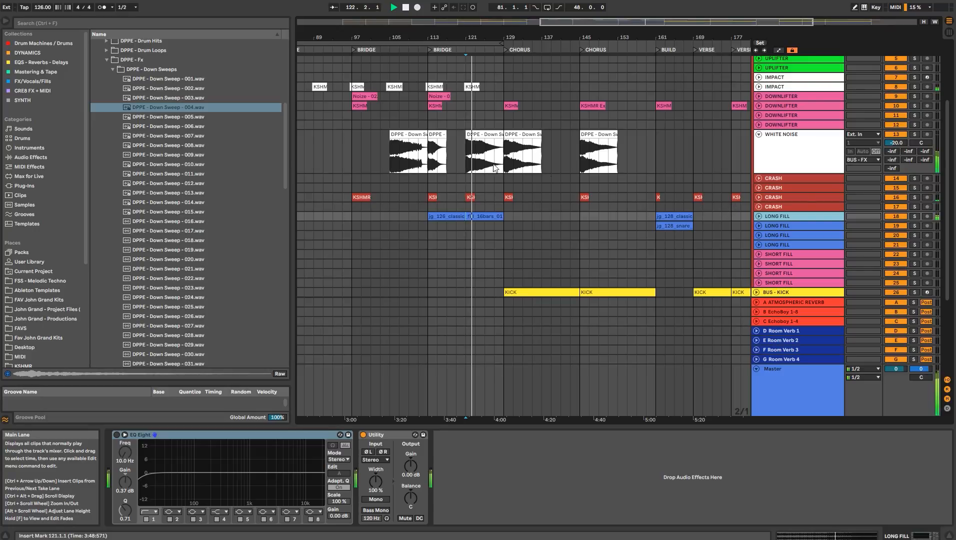
{"action": "left_click", "coordinate": [50, 299]}
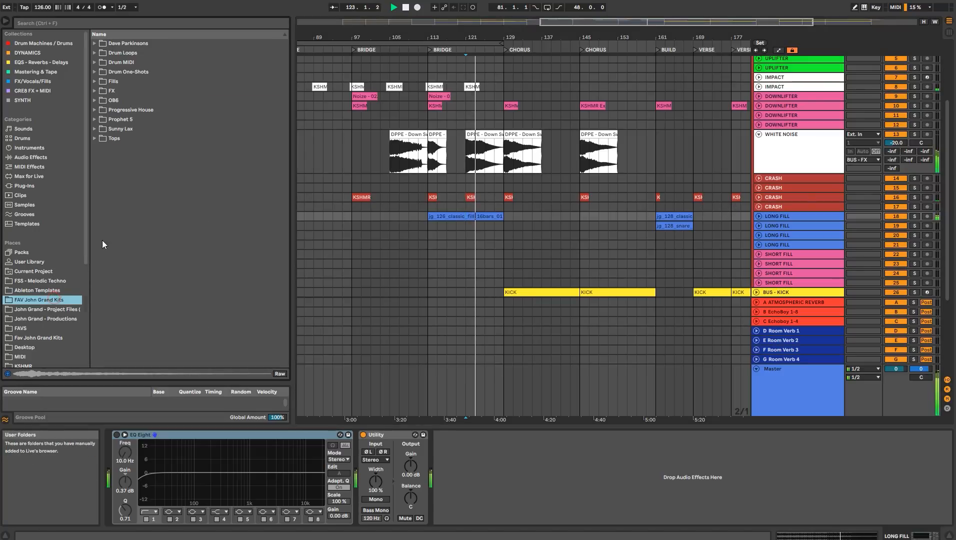
{"action": "left_click", "coordinate": [95, 82]}
{"action": "left_click", "coordinate": [101, 110]}
{"action": "scroll", "coordinate": [166, 138], "scroll_direction": "down", "scroll_amount": 3}
{"action": "left_click_drag", "start_coordinate": [165, 153], "coordinate": [466, 227]}
- Expand the second LONG FILL track, raise its volume slightly, and collapse it again
{"action": "left_click", "coordinate": [759, 226]}
{"action": "left_click_drag", "start_coordinate": [890, 234], "coordinate": [891, 228]}
{"action": "left_click", "coordinate": [788, 225]}
{"action": "left_click", "coordinate": [759, 226]}
- Hide the device area to enlarge the arrangement and collapse the BUS - FX group
{"action": "left_click_drag", "start_coordinate": [676, 428], "coordinate": [674, 478]}
{"action": "scroll", "coordinate": [568, 330], "scroll_direction": "up", "scroll_amount": 3}
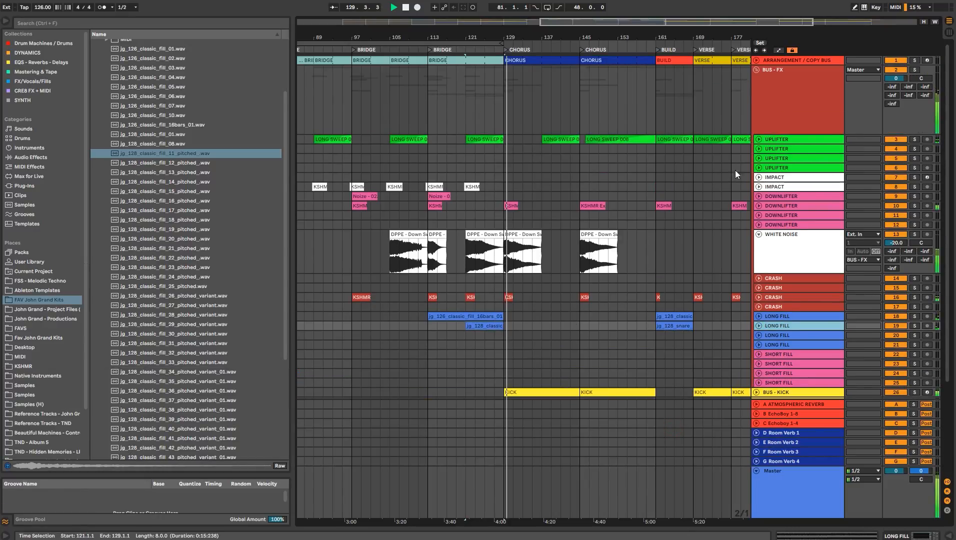
{"action": "left_click", "coordinate": [756, 86]}
{"action": "left_click", "coordinate": [756, 70]}
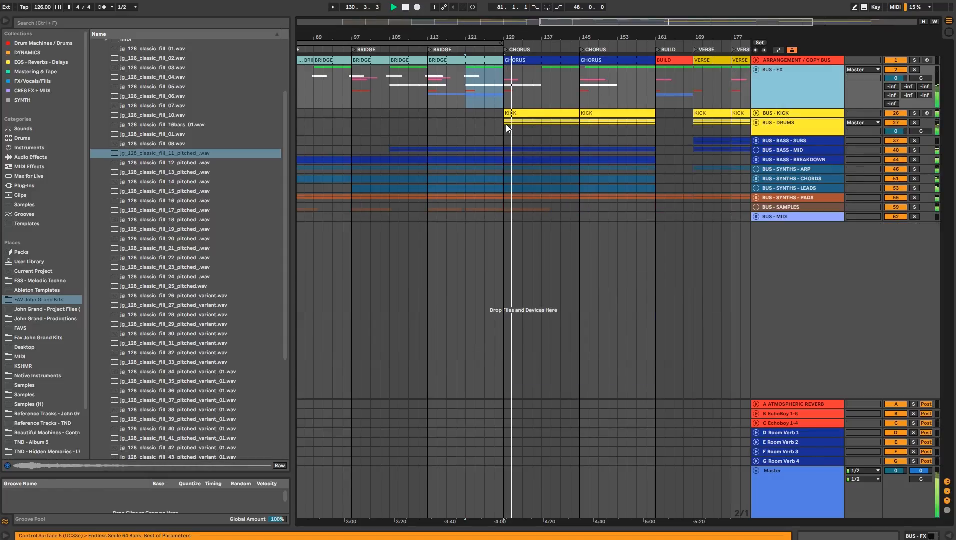
- In the BUS - SYNTHS - LEADS group, duplicate the bar 129 lead clip three times and set SYNTH - LEAD's volume to 0 dB
{"action": "left_click", "coordinate": [506, 124]}
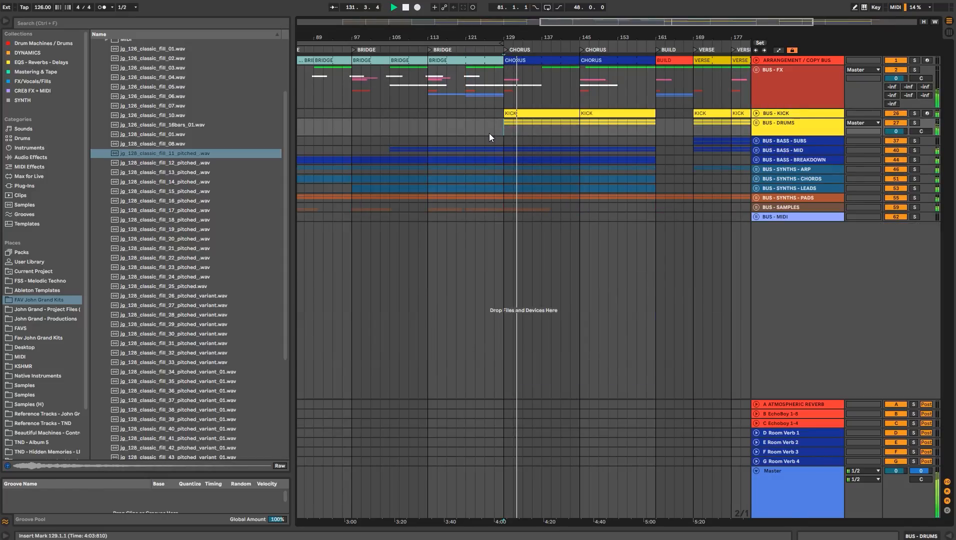
{"action": "left_click", "coordinate": [541, 125]}
{"action": "left_click", "coordinate": [764, 190]}
{"action": "left_click", "coordinate": [757, 188]}
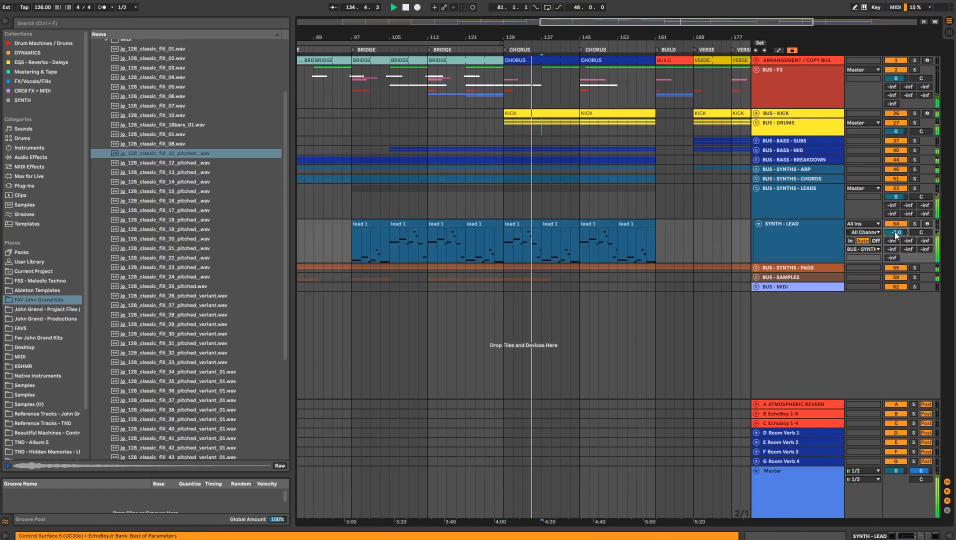
{"action": "left_click", "coordinate": [525, 222]}
{"action": "key", "text": "ctrl+d"}
{"action": "key", "text": "ctrl+d"}
{"action": "key", "text": "ctrl+d"}
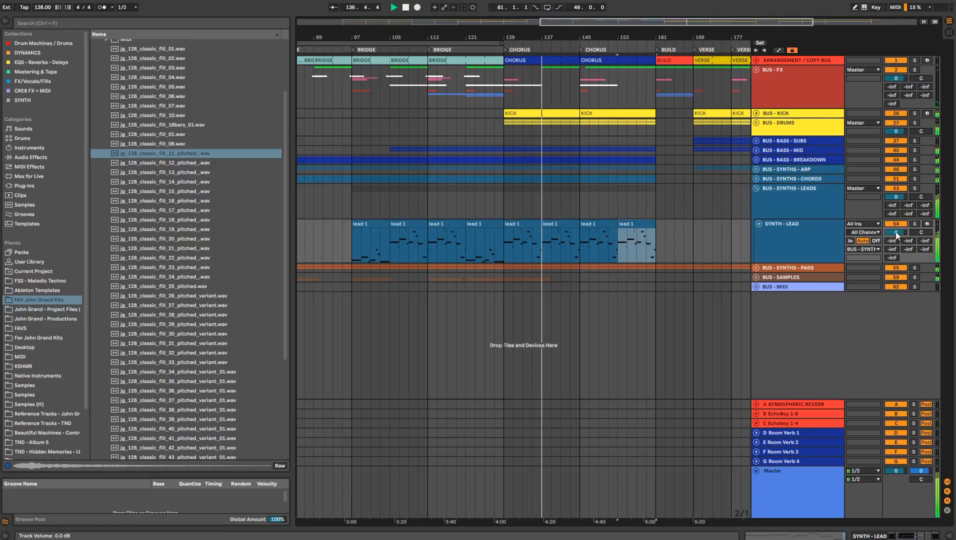
- Stop playback, collapse the BUS - SYNTHS - LEADS group and place the insert marker at bar 129
{"action": "left_click", "coordinate": [776, 207]}
{"action": "key", "text": "space"}
{"action": "left_click", "coordinate": [757, 189]}
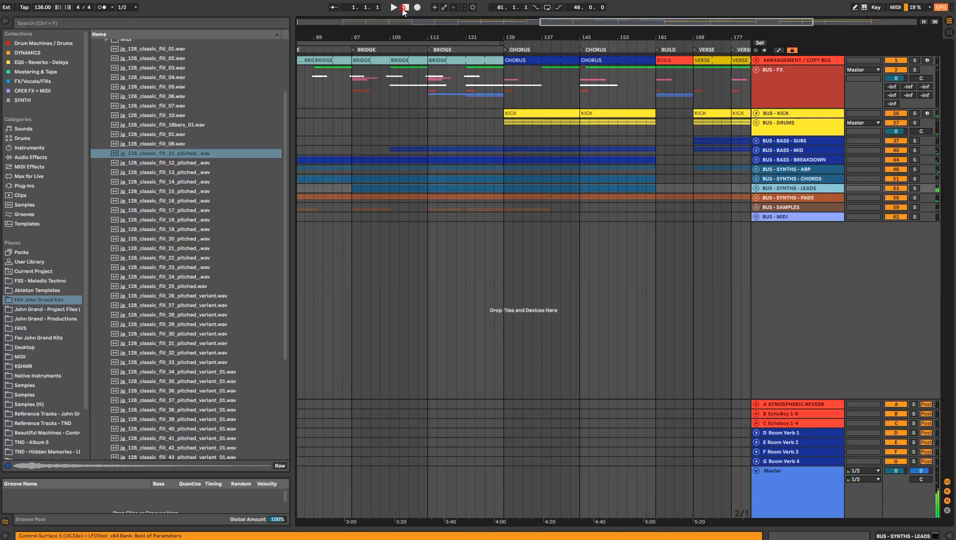
{"action": "left_click", "coordinate": [495, 87]}
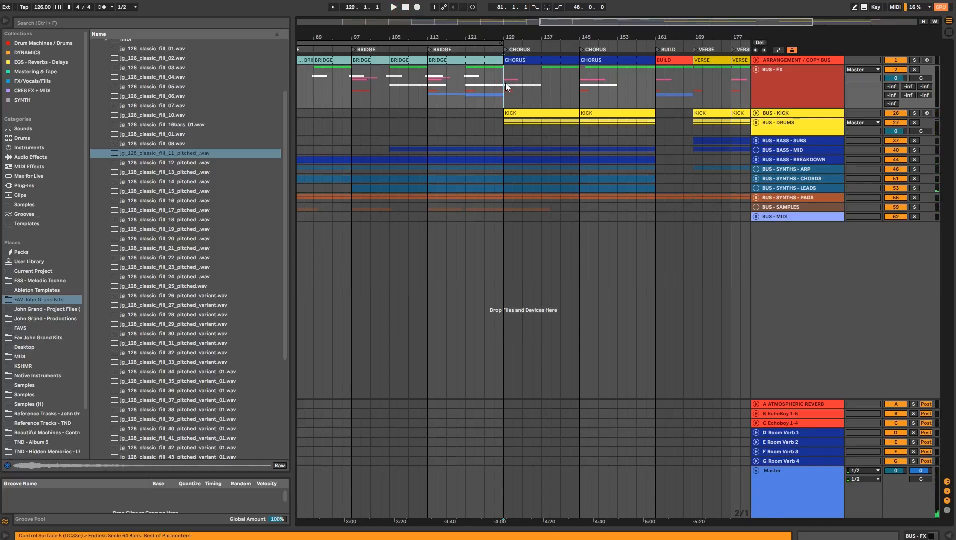
{"action": "scroll", "coordinate": [509, 88], "scroll_direction": "down", "scroll_amount": 2}
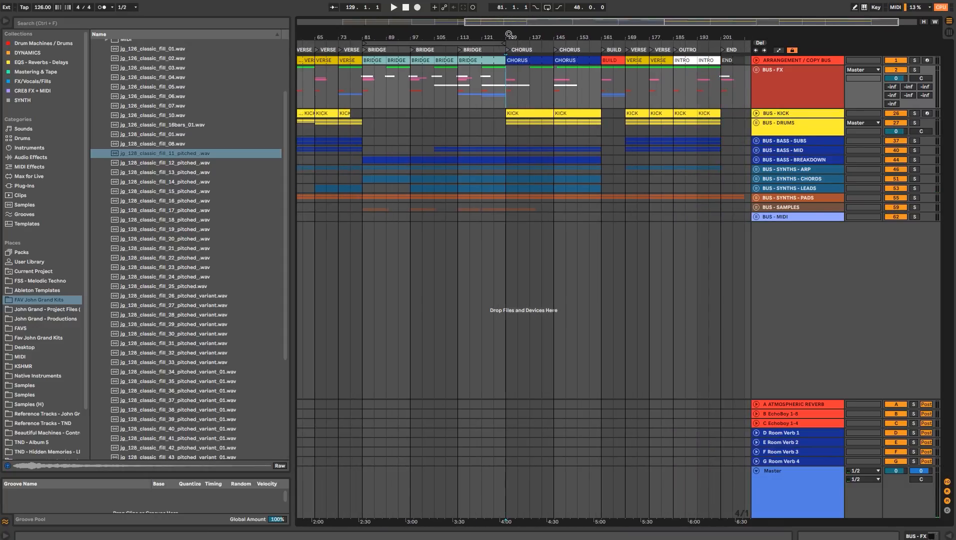
- Expand the BUS - FX group and collapse its WHITE NOISE track
{"action": "left_click", "coordinate": [794, 83]}
{"action": "left_click", "coordinate": [757, 70]}
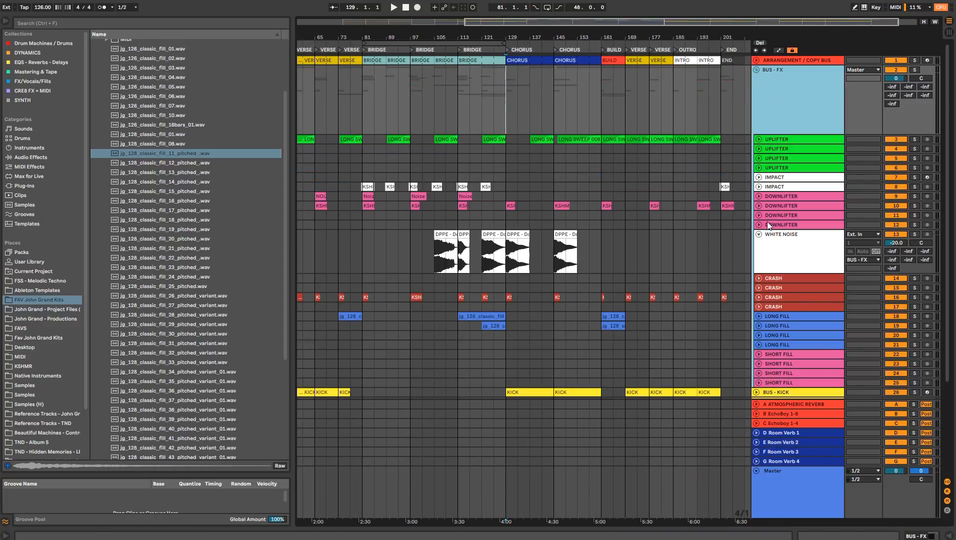
{"action": "left_click", "coordinate": [759, 235]}
- Insert a MIDI track below the last SHORT FILL track in BUS - FX and search the plug-ins for SPIRE
{"action": "scroll", "coordinate": [759, 235], "scroll_direction": "down", "scroll_amount": 3}
{"action": "right_click", "coordinate": [800, 260]}
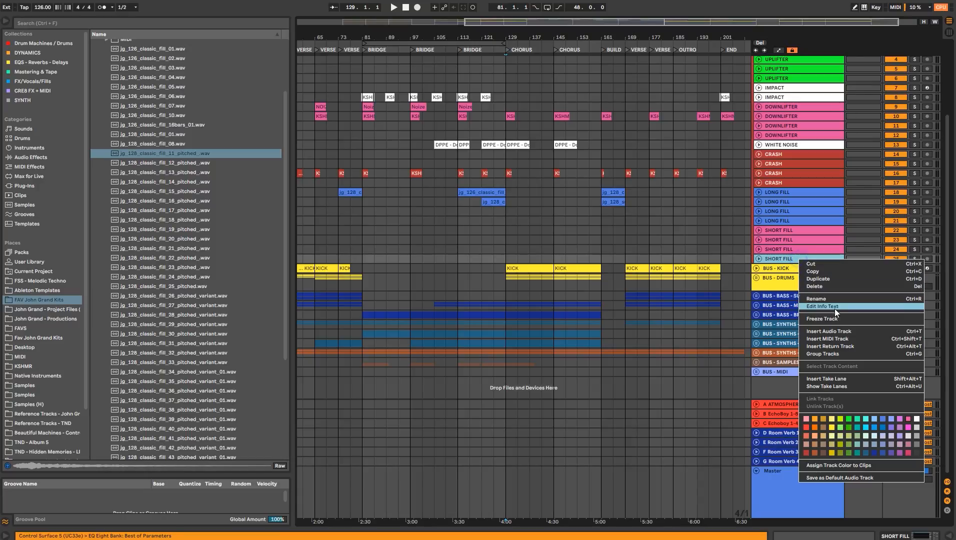
{"action": "key", "text": "Escape"}
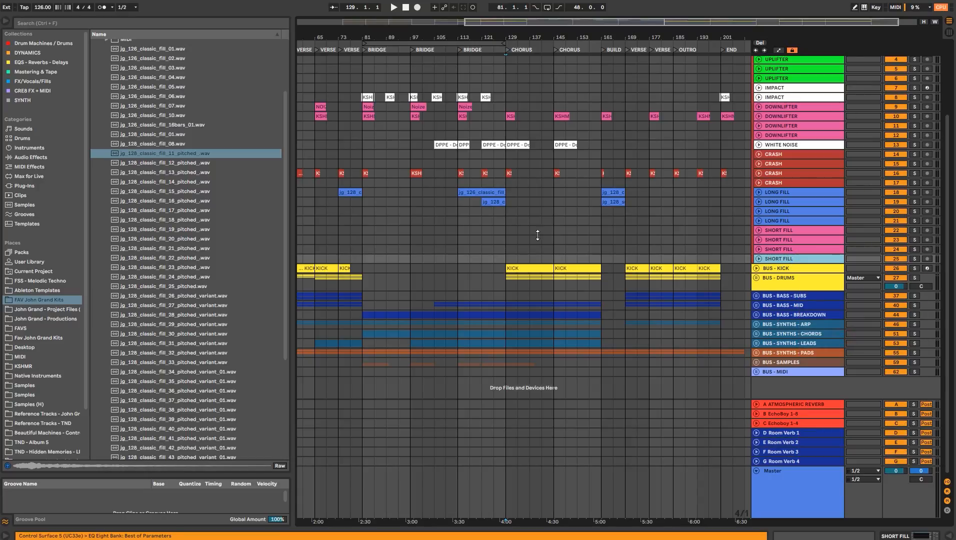
{"action": "left_click", "coordinate": [51, 188]}
{"action": "left_click", "coordinate": [170, 23]}
{"action": "type", "text": "SPIRE"}
{"action": "key", "text": "Down"}
{"action": "key", "text": "Down"}
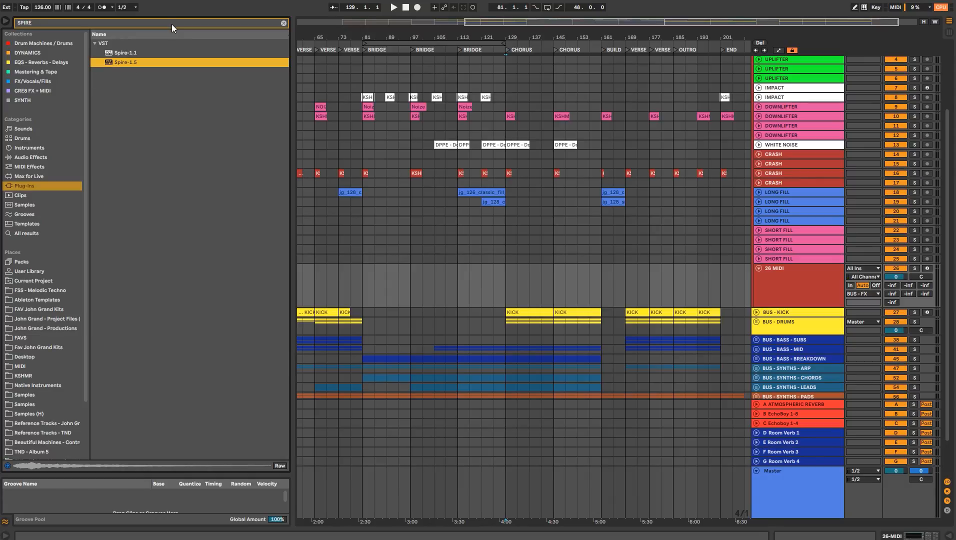
- Rename the new MIDI track UPLIFTER and arm it for recording
{"action": "left_click", "coordinate": [817, 303]}
{"action": "type", "text": "UPLIFTER"}
{"action": "key", "text": "Return"}
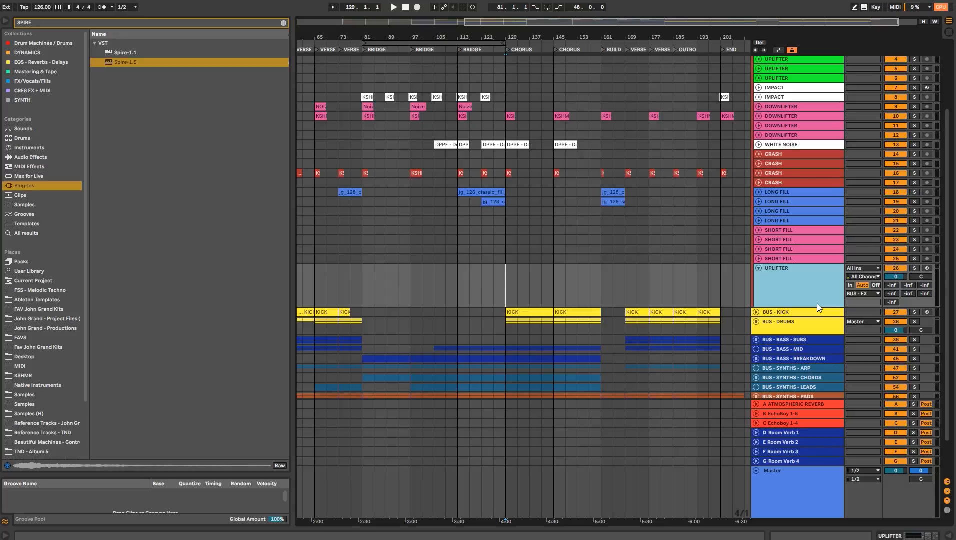
{"action": "left_click", "coordinate": [927, 269]}
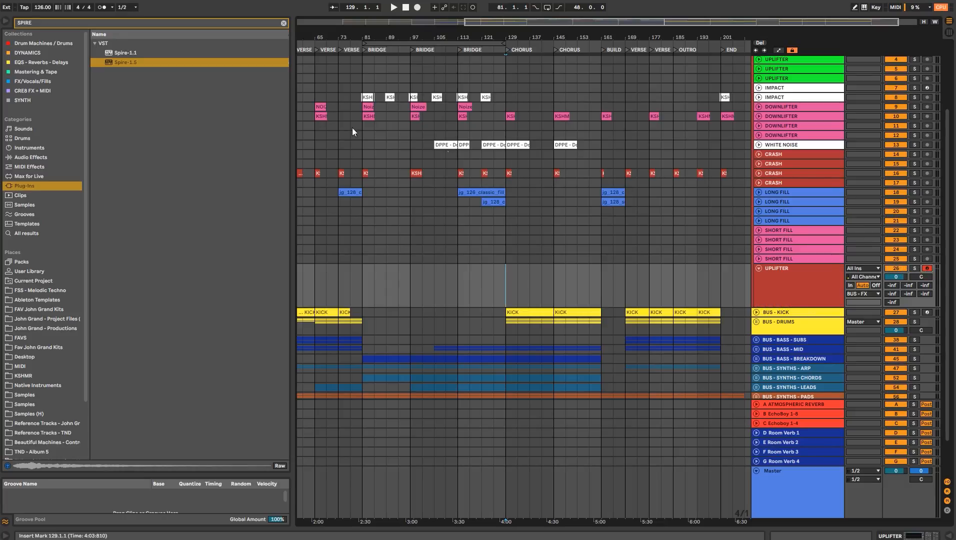
- Load Spire-1.5 on the UPLIFTER track, set its upward bend range to 24 and test the pitch wheel
{"action": "left_click", "coordinate": [189, 64]}
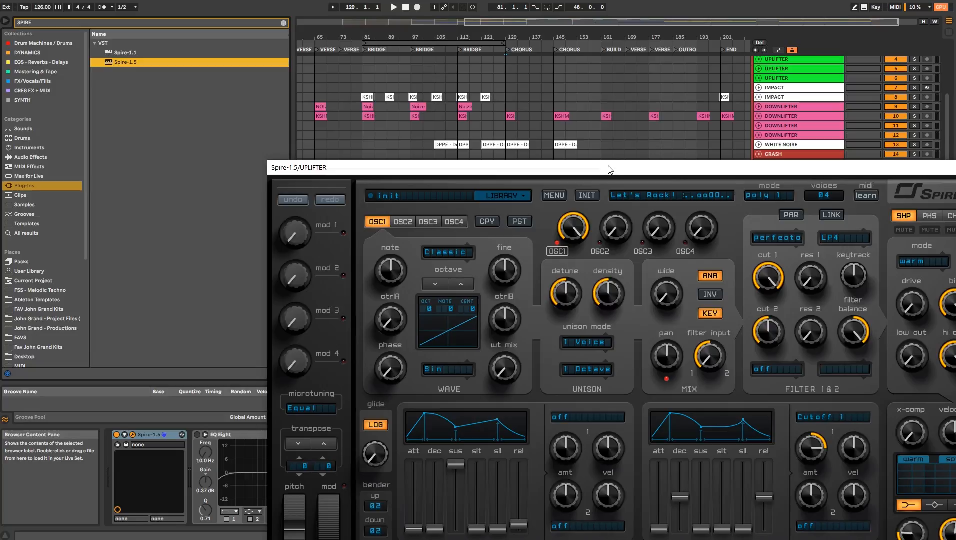
{"action": "left_click_drag", "start_coordinate": [608, 168], "coordinate": [450, 77]}
{"action": "left_click", "coordinate": [211, 418]}
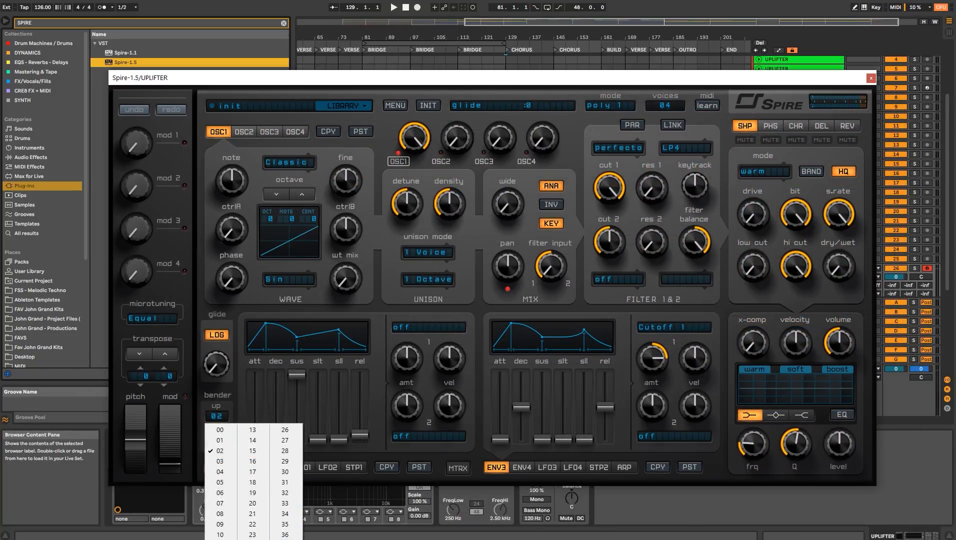
{"action": "left_click", "coordinate": [252, 539]}
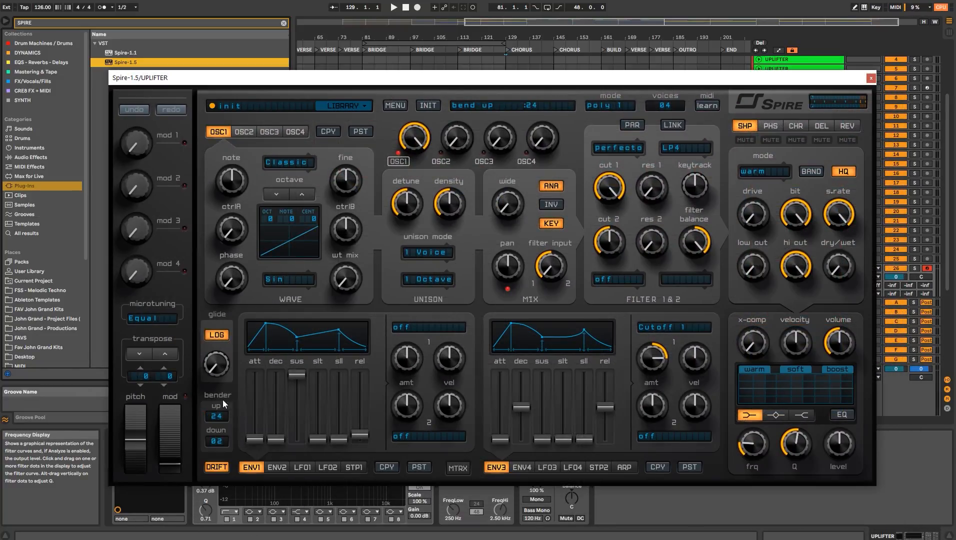
{"action": "left_click", "coordinate": [225, 418]}
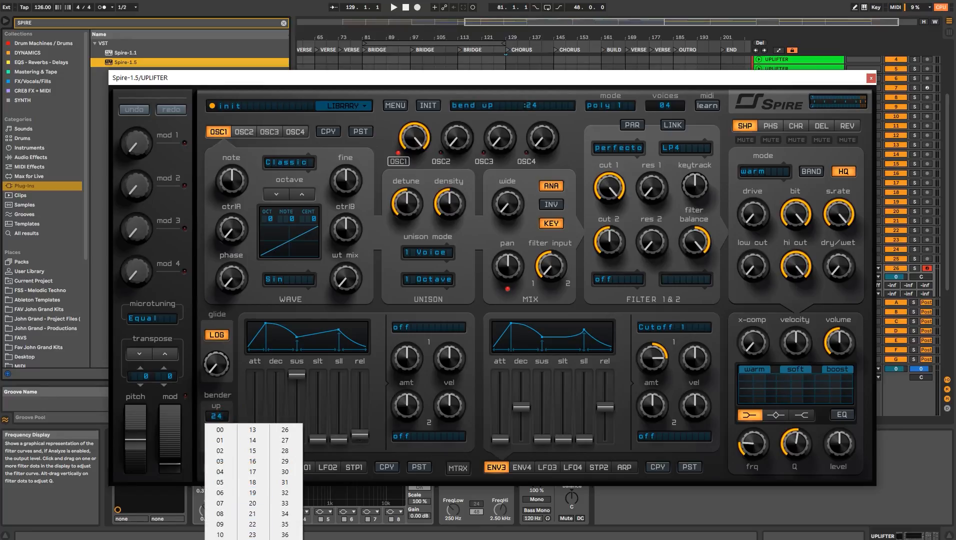
{"action": "left_click", "coordinate": [231, 393]}
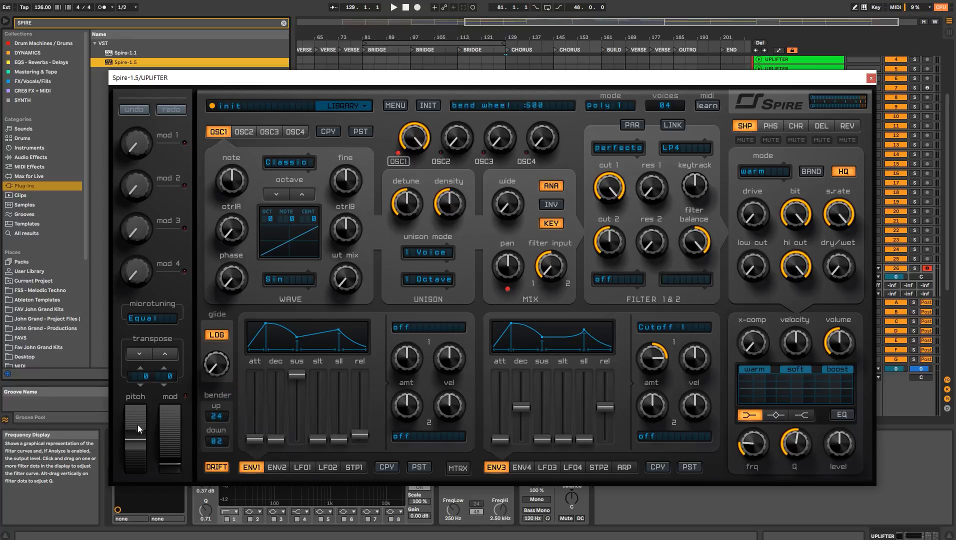
{"action": "left_click_drag", "start_coordinate": [139, 440], "coordinate": [143, 396]}
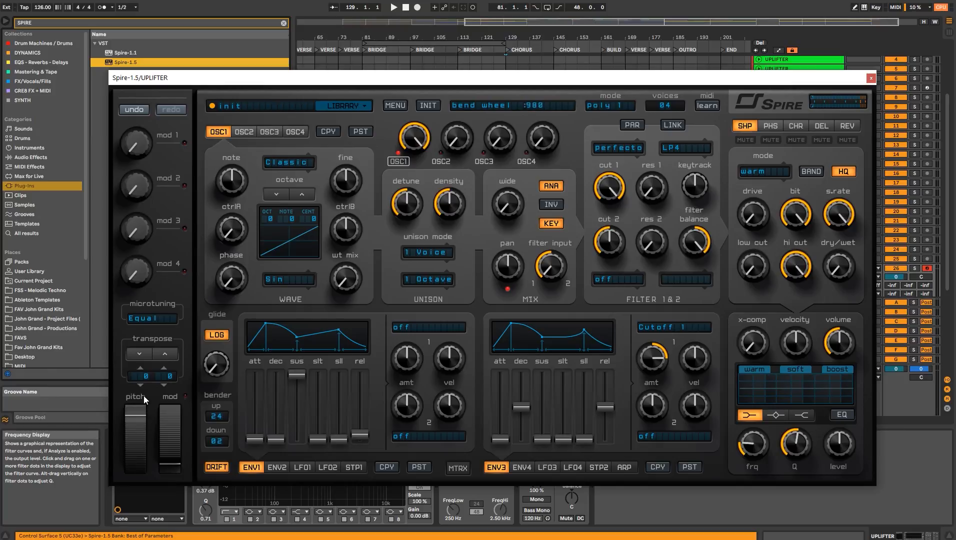
{"action": "key", "text": "ctrl+alt+p"}
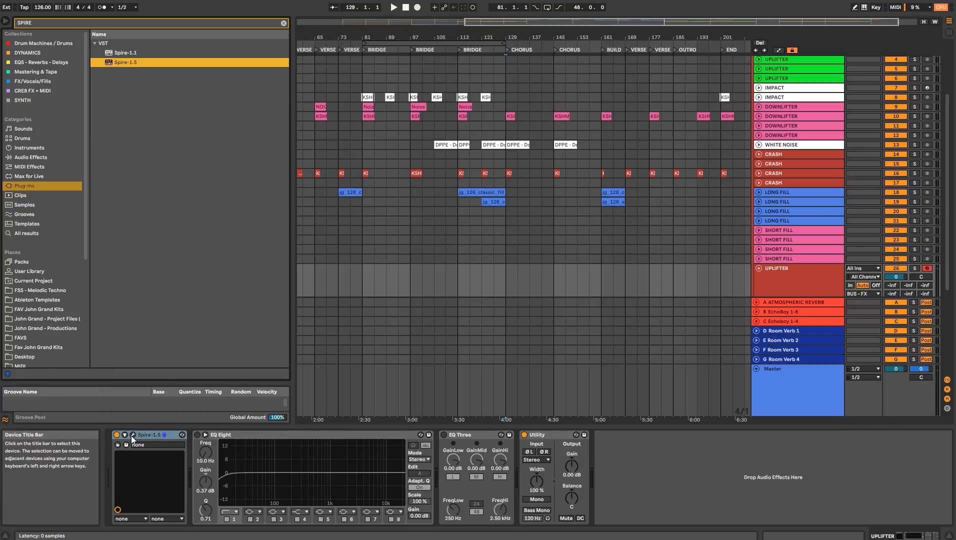
- Configure the Spire-1.5 device to expose the synth's pitch wheel as the bend_wheel parameter
{"action": "left_click", "coordinate": [125, 435]}
{"action": "left_click", "coordinate": [208, 435]}
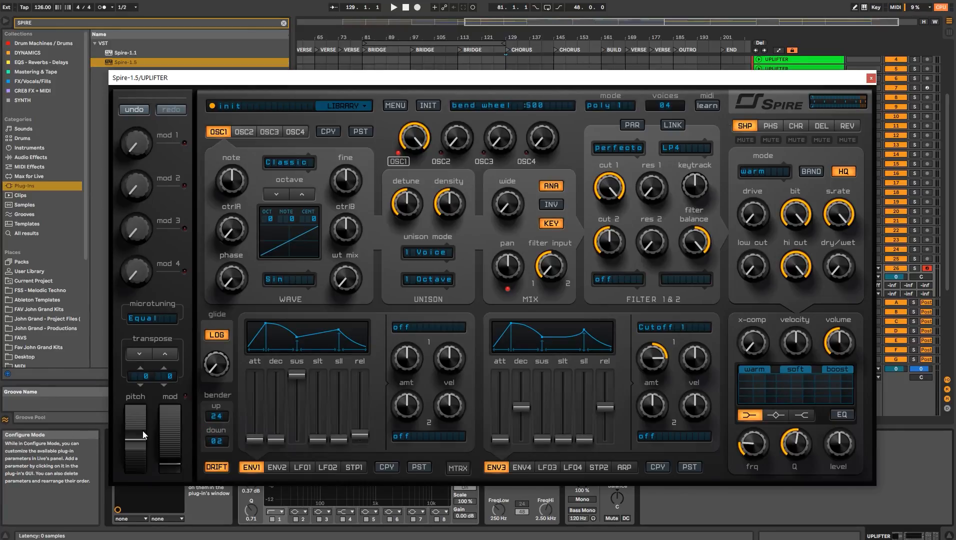
{"action": "left_click_drag", "start_coordinate": [234, 80], "coordinate": [326, 40]}
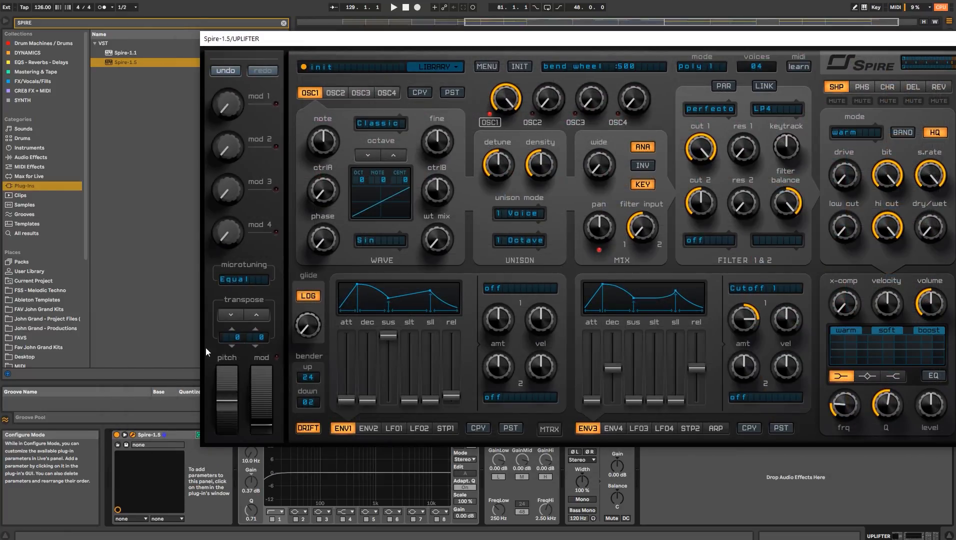
{"action": "left_click_drag", "start_coordinate": [260, 41], "coordinate": [336, 43]}
{"action": "left_click", "coordinate": [305, 402]}
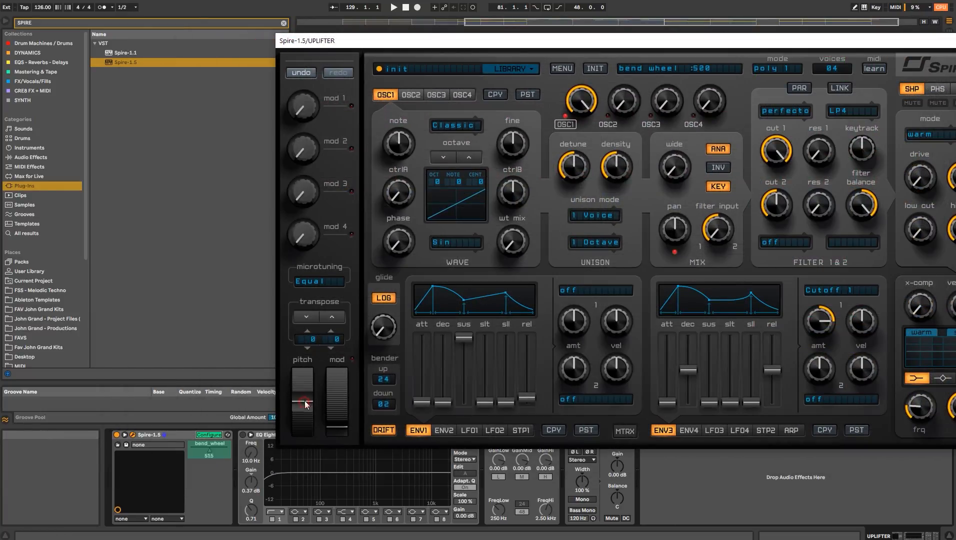
- Show the bend_wheel automation in a new lane under the UPLIFTER track and close the Spire window
{"action": "right_click", "coordinate": [216, 455]}
{"action": "left_click", "coordinate": [250, 465]}
{"action": "left_click", "coordinate": [955, 41]}
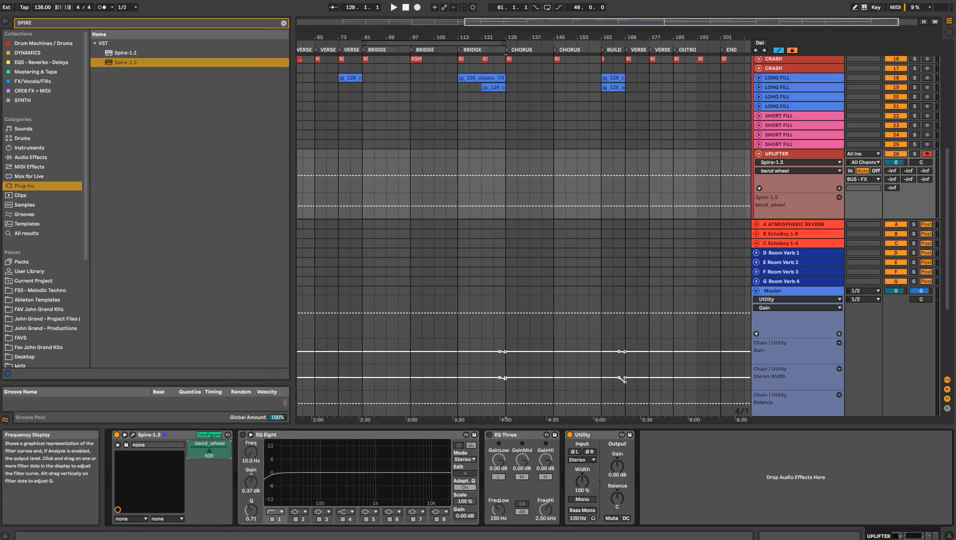
{"action": "scroll", "coordinate": [632, 182], "scroll_direction": "up", "scroll_amount": 6}
{"action": "scroll", "coordinate": [632, 182], "scroll_direction": "down", "scroll_amount": 6}
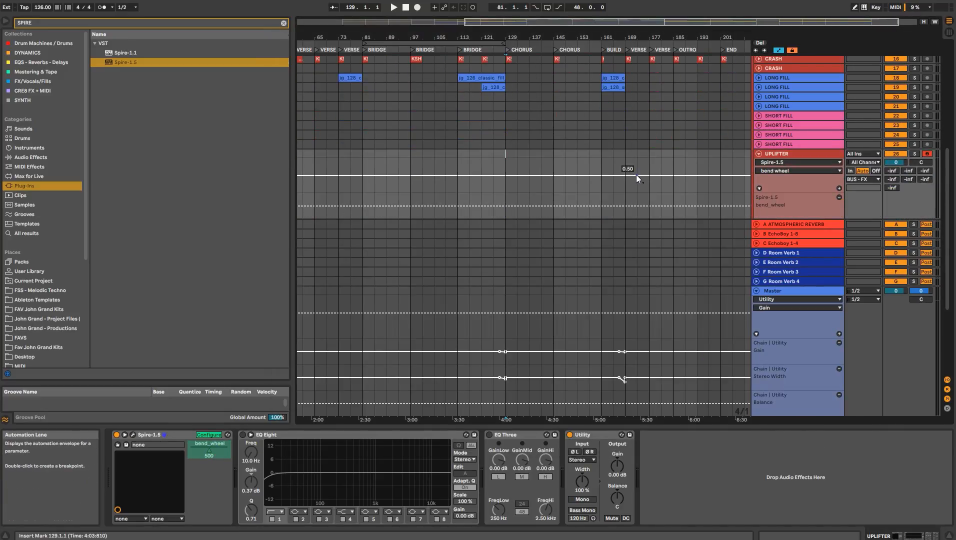
- Create a 16-bar MIDI clip holding one full-length B2 note on the UPLIFTER track and move it to bar 113
{"action": "key", "text": "a"}
{"action": "left_click_drag", "start_coordinate": [554, 156], "coordinate": [598, 161]}
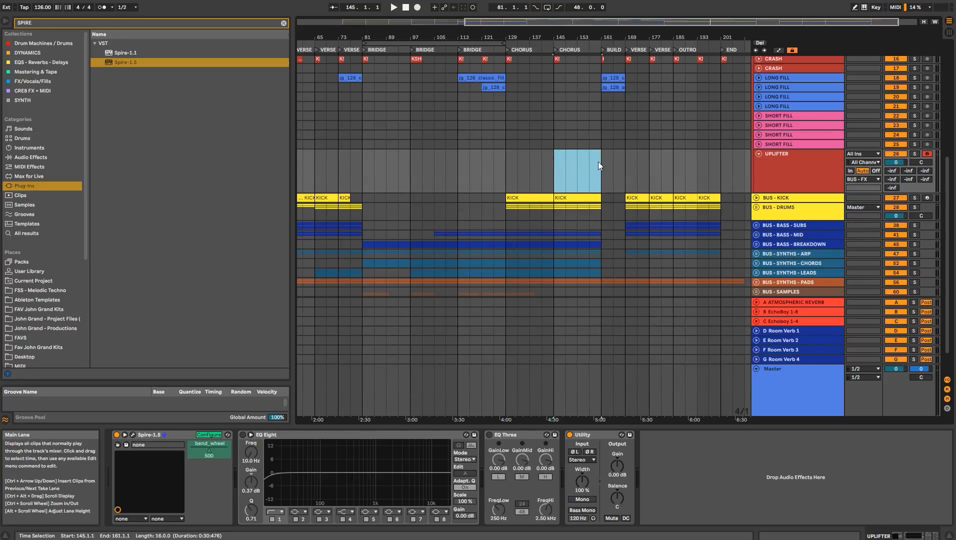
{"action": "key", "text": "ctrl+shift+m"}
{"action": "double_click", "coordinate": [332, 475]}
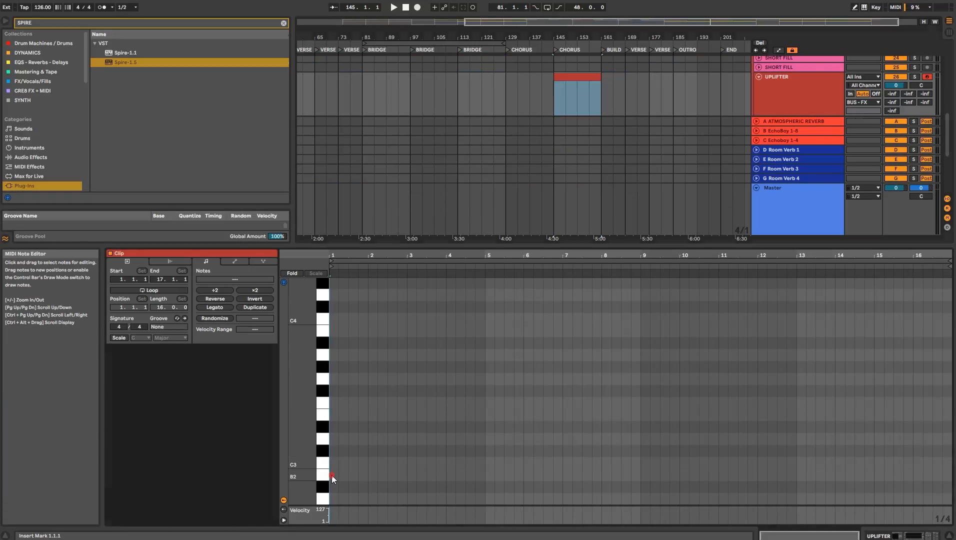
{"action": "left_click", "coordinate": [228, 307]}
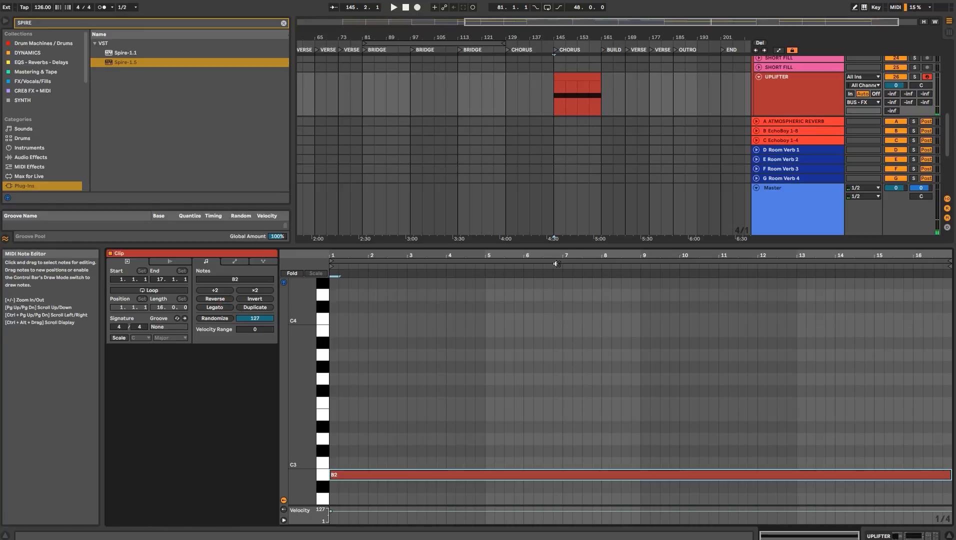
{"action": "key", "text": "ctrl+alt+l"}
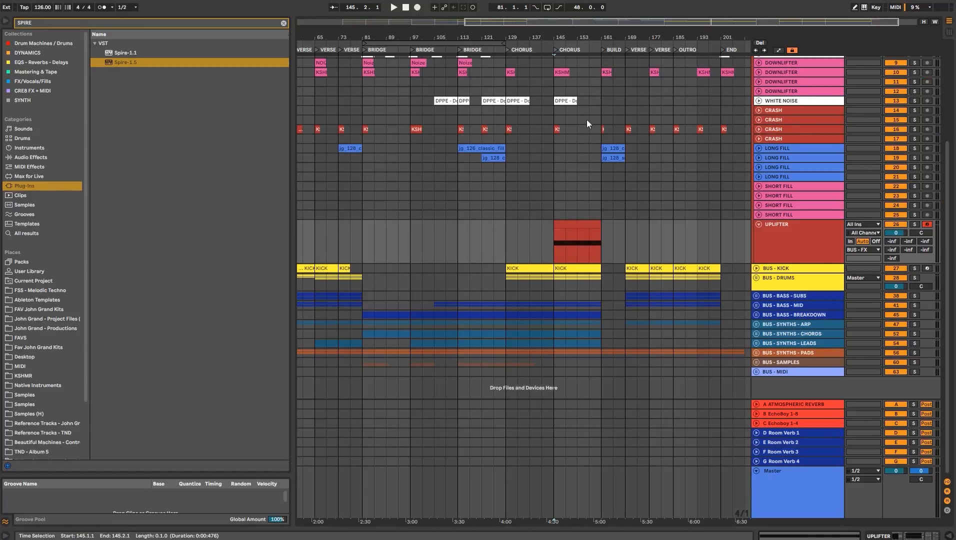
{"action": "left_click_drag", "start_coordinate": [568, 225], "coordinate": [474, 233]}
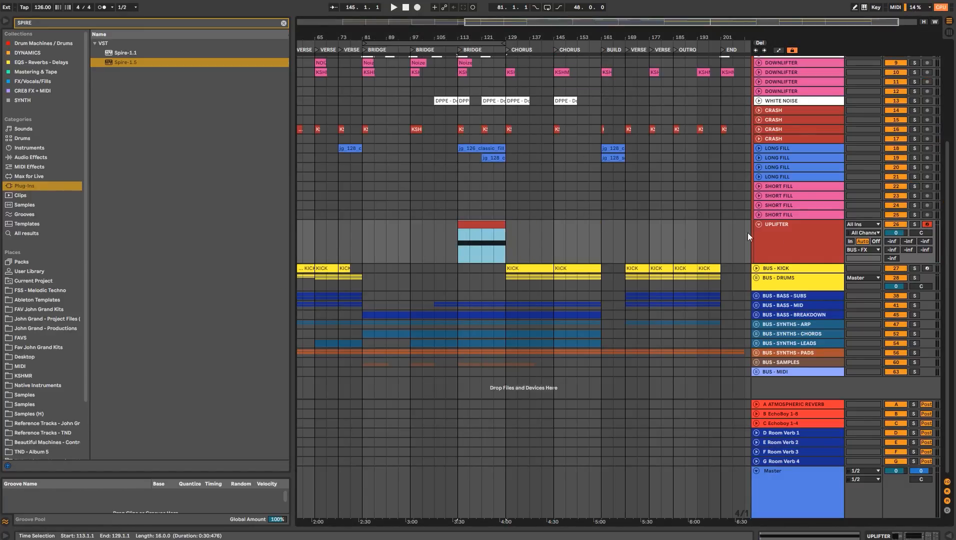
- Automate UPLIFTER's bend_wheel to ramp from 0.50 at bar 113 up to maximum at bar 129
{"action": "double_click", "coordinate": [781, 234]}
{"action": "right_click", "coordinate": [211, 449]}
{"action": "left_click", "coordinate": [225, 464]}
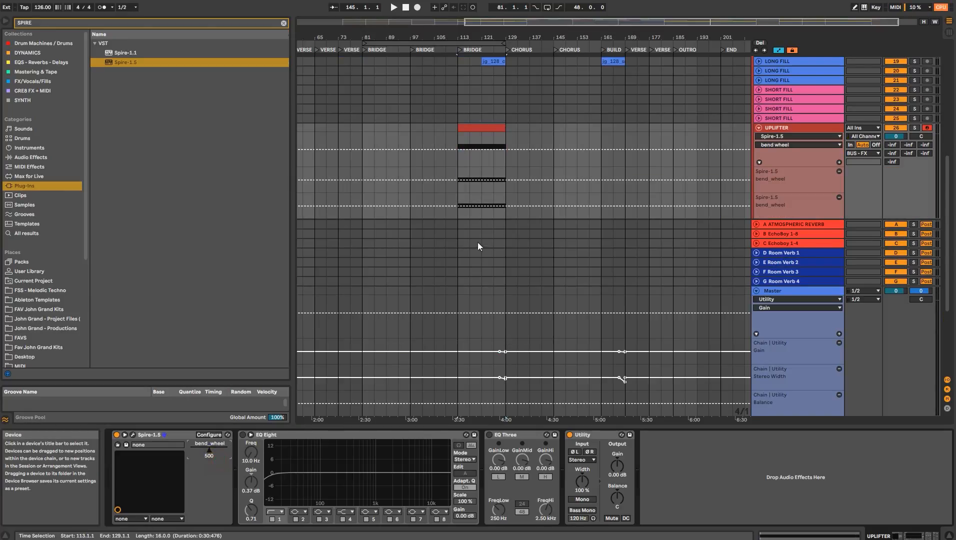
{"action": "left_click", "coordinate": [518, 211]}
{"action": "left_click", "coordinate": [459, 206]}
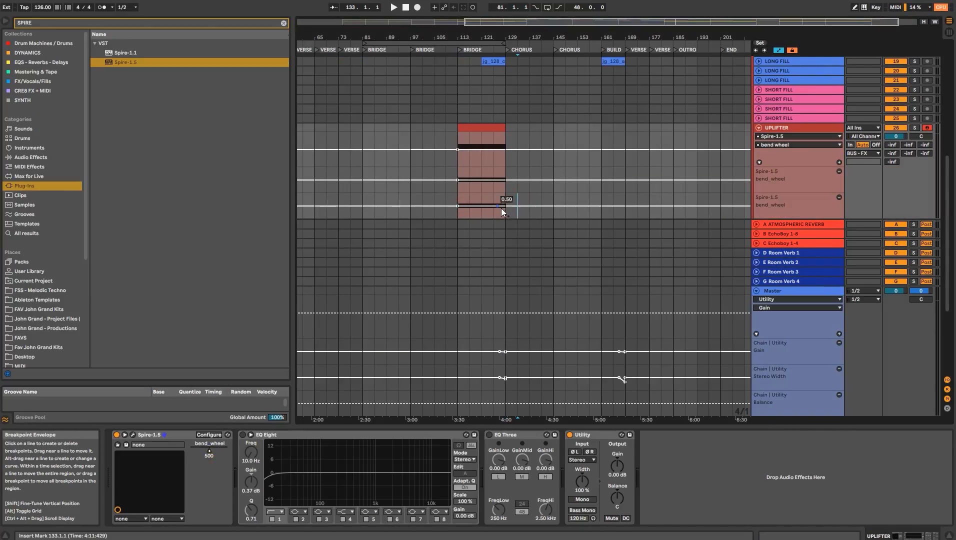
{"action": "left_click_drag", "start_coordinate": [508, 206], "coordinate": [510, 191]}
{"action": "key", "text": "a"}
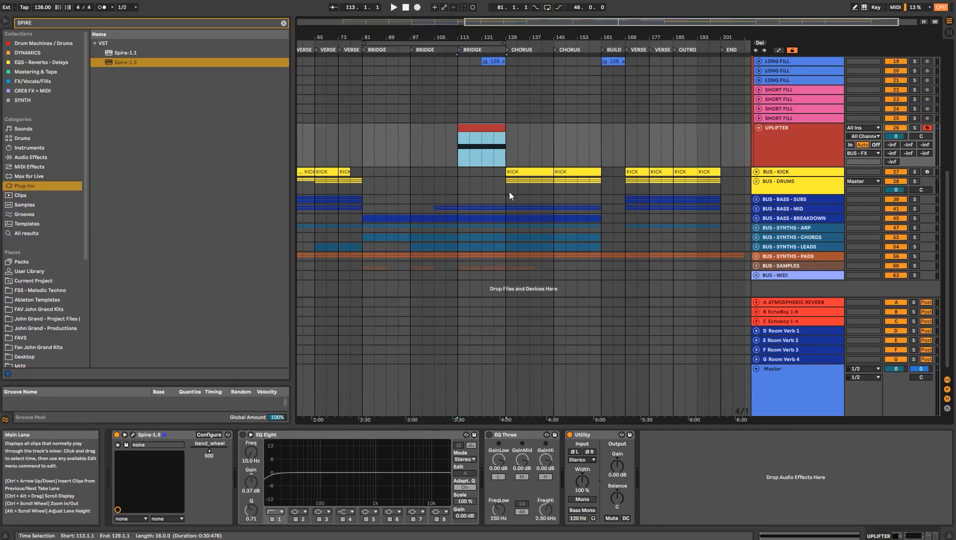
- In Spire, set oscillator 1's unison mode to 2 Voices and adjust the reverb and delay effects during playback
{"action": "left_click", "coordinate": [132, 436]}
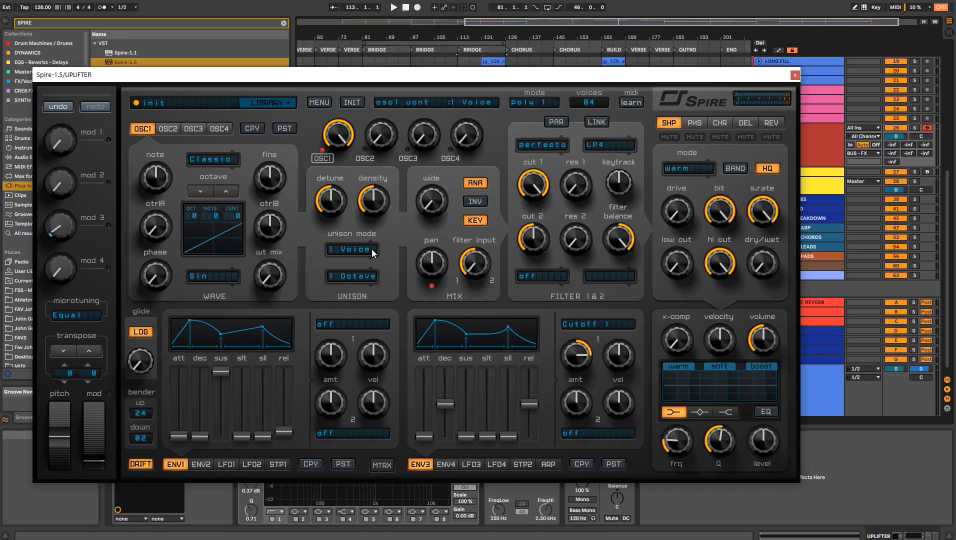
{"action": "left_click_drag", "start_coordinate": [371, 242], "coordinate": [371, 238]}
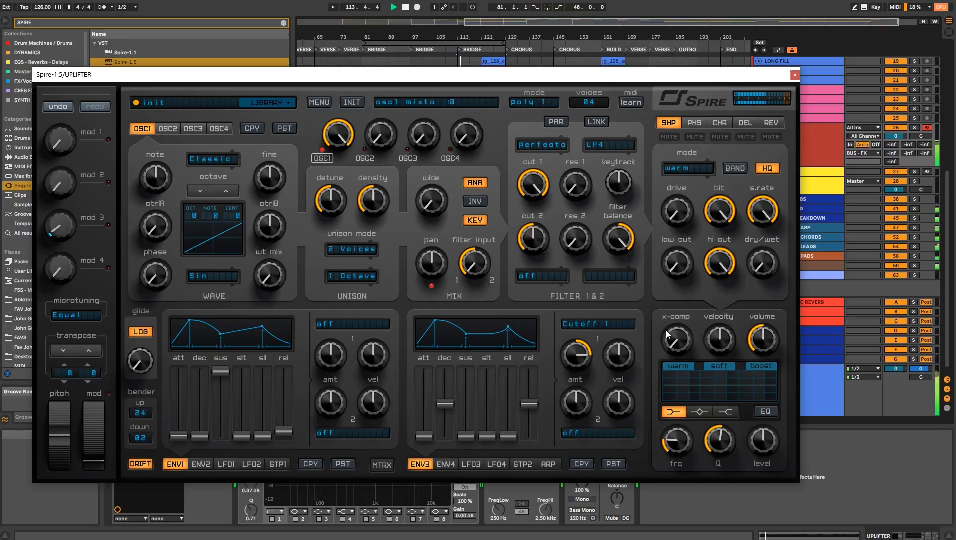
{"action": "left_click", "coordinate": [770, 124]}
{"action": "left_click_drag", "start_coordinate": [762, 254], "coordinate": [764, 201]}
{"action": "left_click", "coordinate": [746, 124]}
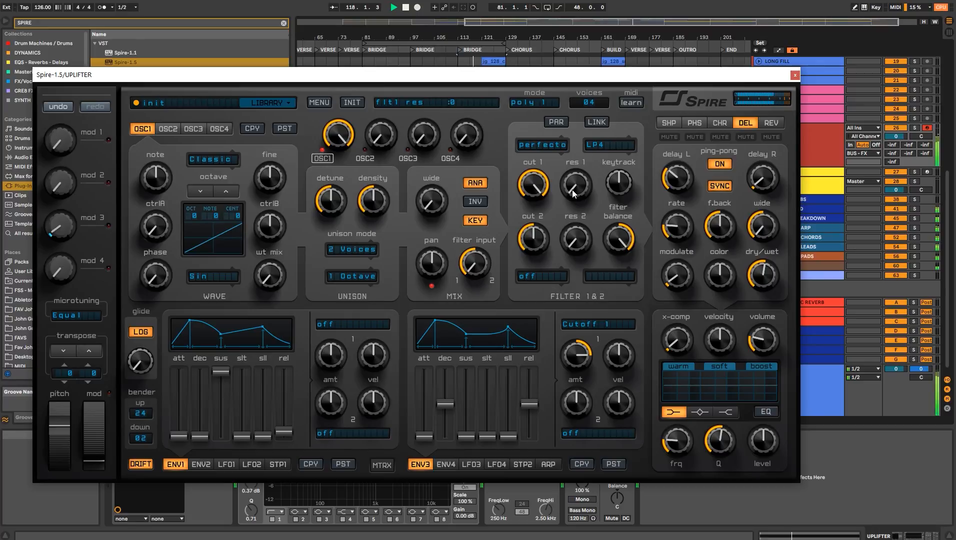
{"action": "left_click", "coordinate": [794, 76]}
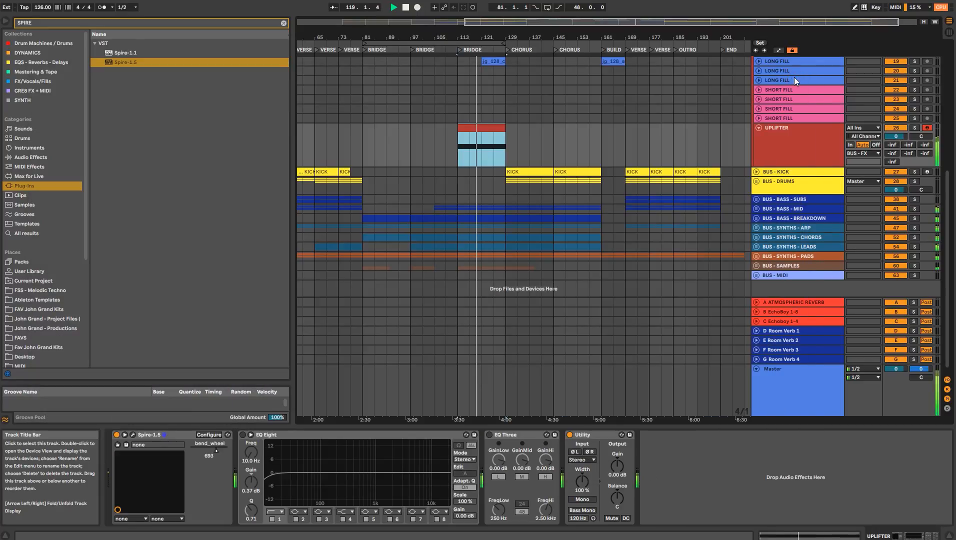
- Automate UPLIFTER's Utility gain to rise from a lower level at bar 113 to 0 dB at bar 129, then stop playback
{"action": "left_click", "coordinate": [480, 145]}
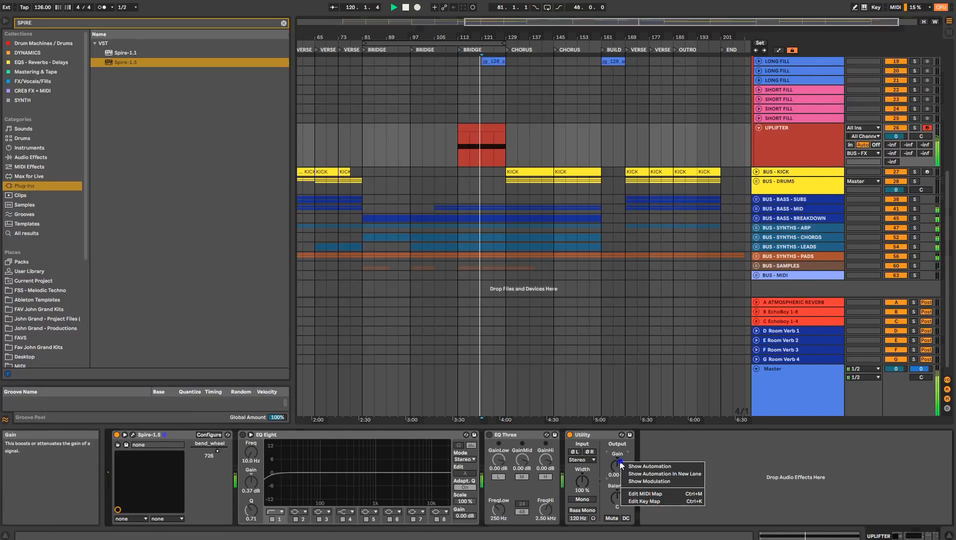
{"action": "key", "text": "a"}
{"action": "left_click", "coordinate": [504, 153]}
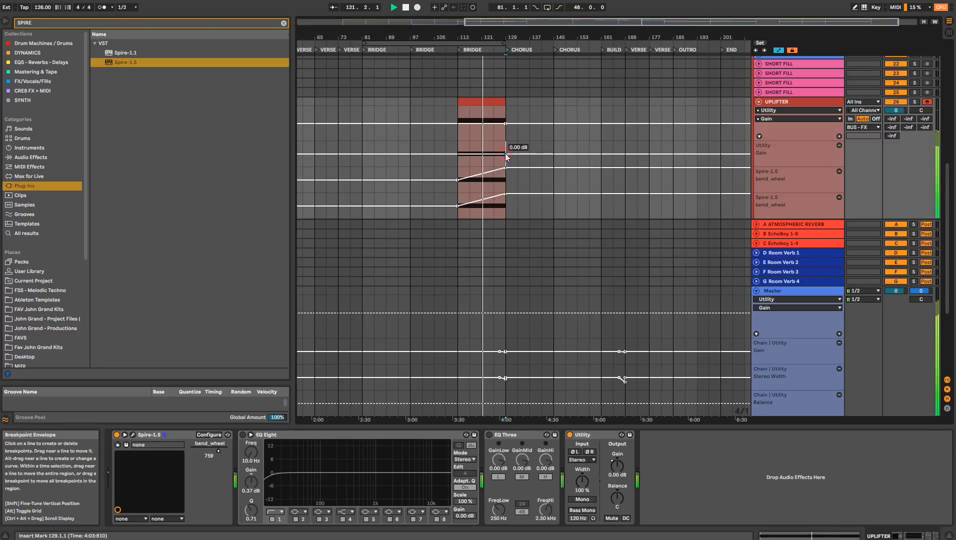
{"action": "left_click_drag", "start_coordinate": [461, 154], "coordinate": [458, 157]}
{"action": "key", "text": "a"}
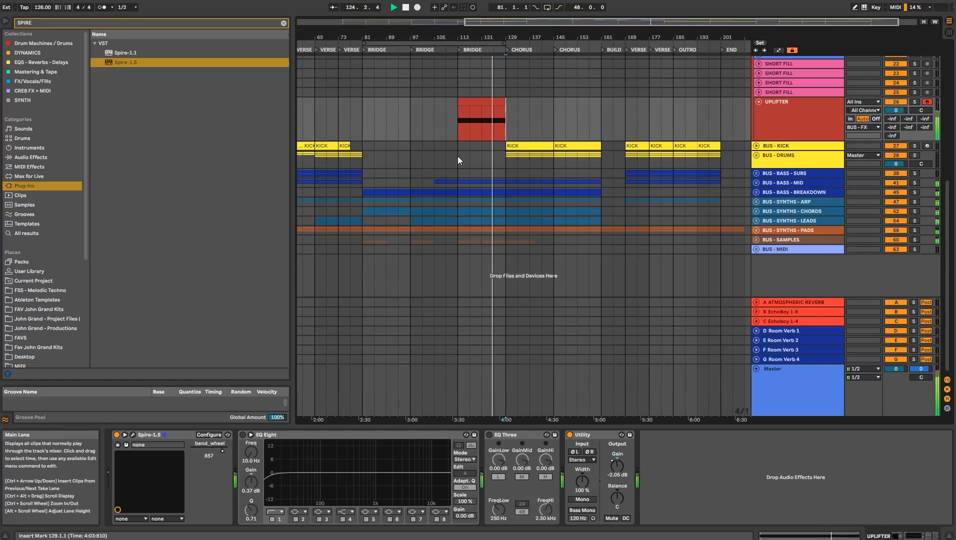
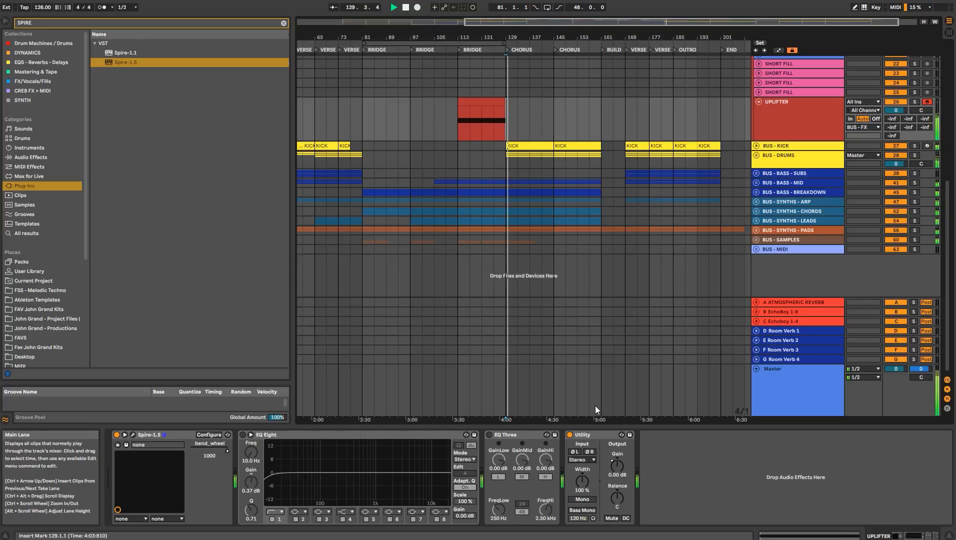
{"action": "left_click", "coordinate": [502, 103]}
{"action": "double_click", "coordinate": [406, 7]}
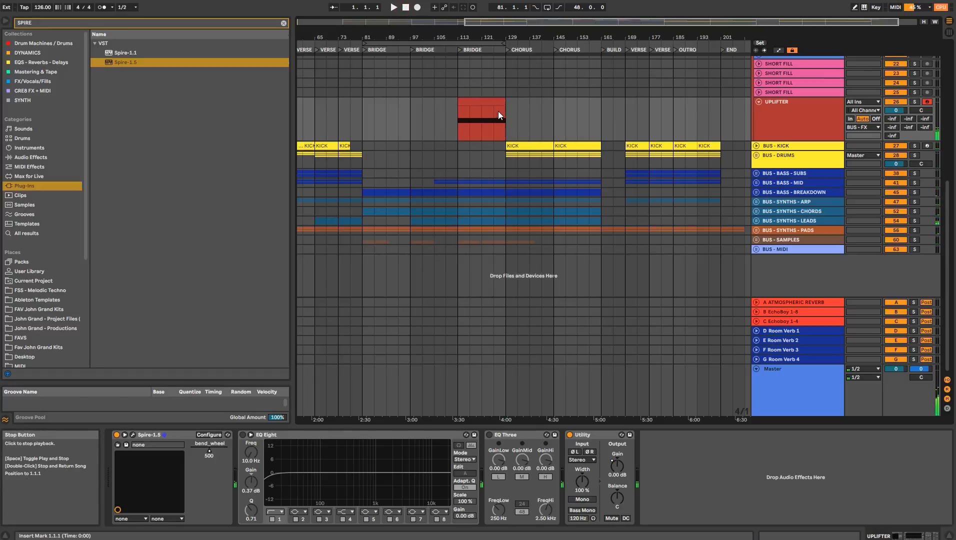
- Extend the UPLIFTER clip to bar 161 and stretch its B2 note across the full 48 bars
{"action": "left_click_drag", "start_coordinate": [504, 114], "coordinate": [603, 113]}
{"action": "double_click", "coordinate": [591, 102]}
{"action": "left_click", "coordinate": [532, 444]}
{"action": "left_click", "coordinate": [511, 455]}
{"action": "key", "text": "ctrl+a"}
{"action": "left_click", "coordinate": [221, 309]}
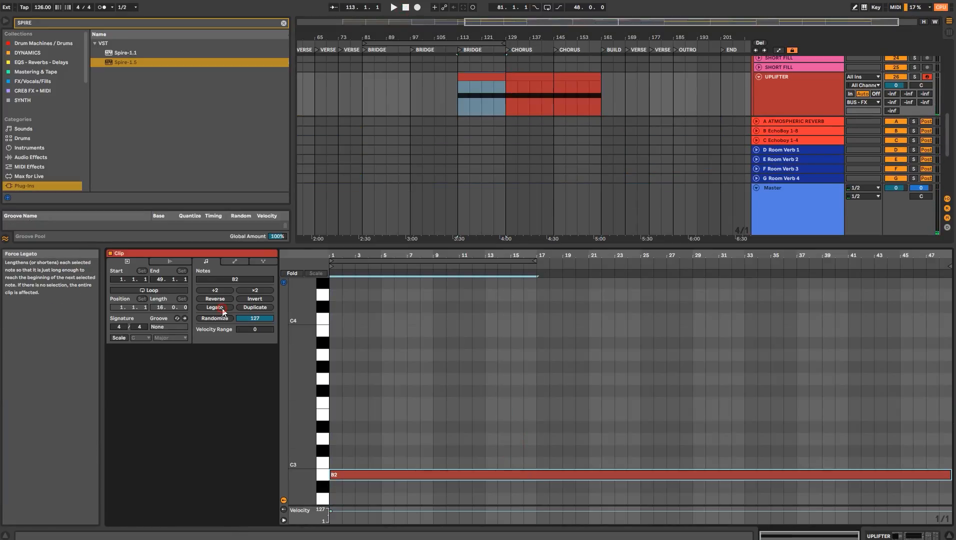
{"action": "key", "text": "shift+Tab"}
- Copy the LFOTool device from the BUS - BASS - SUBS track to the end of UPLIFTER's device chain, after Utility
{"action": "left_click", "coordinate": [798, 151]}
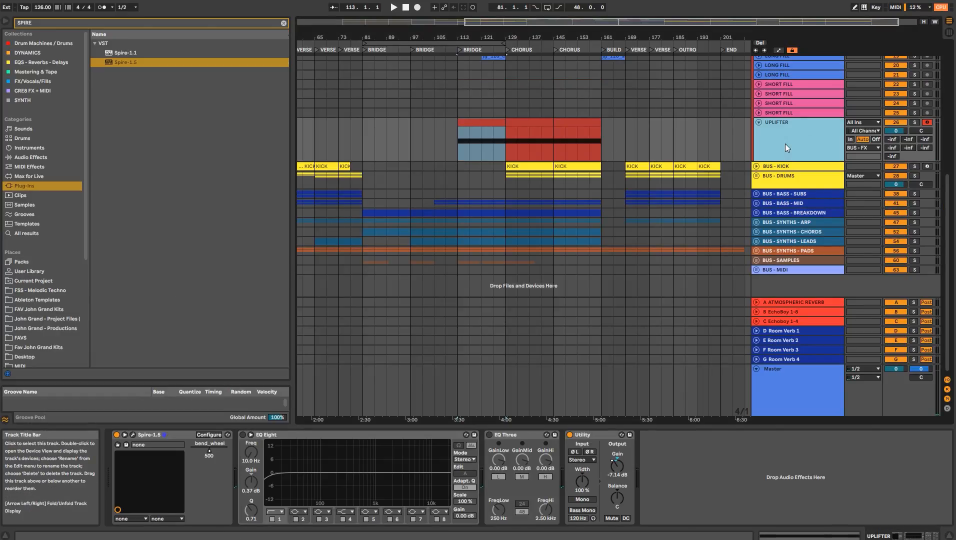
{"action": "left_click", "coordinate": [706, 435]}
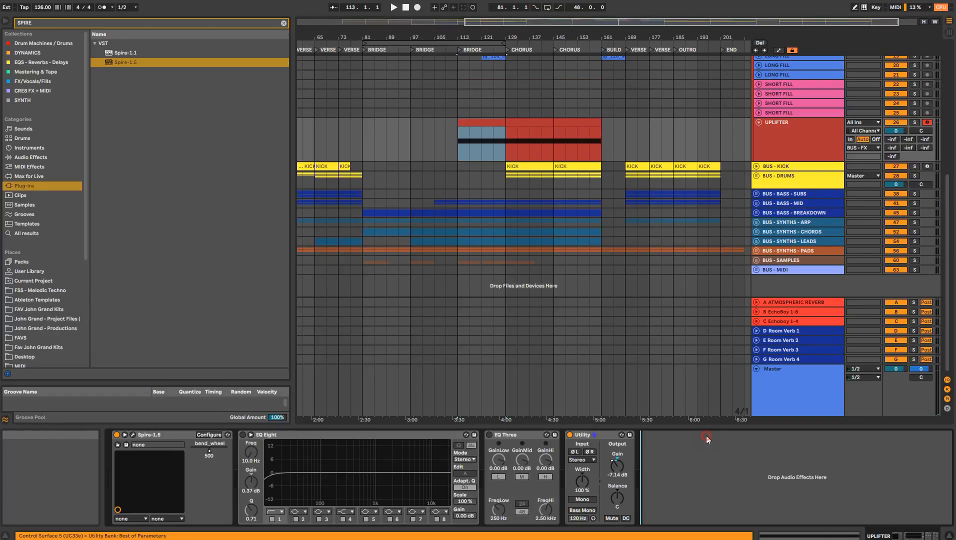
{"action": "left_click", "coordinate": [283, 24]}
{"action": "type", "text": "LFO"}
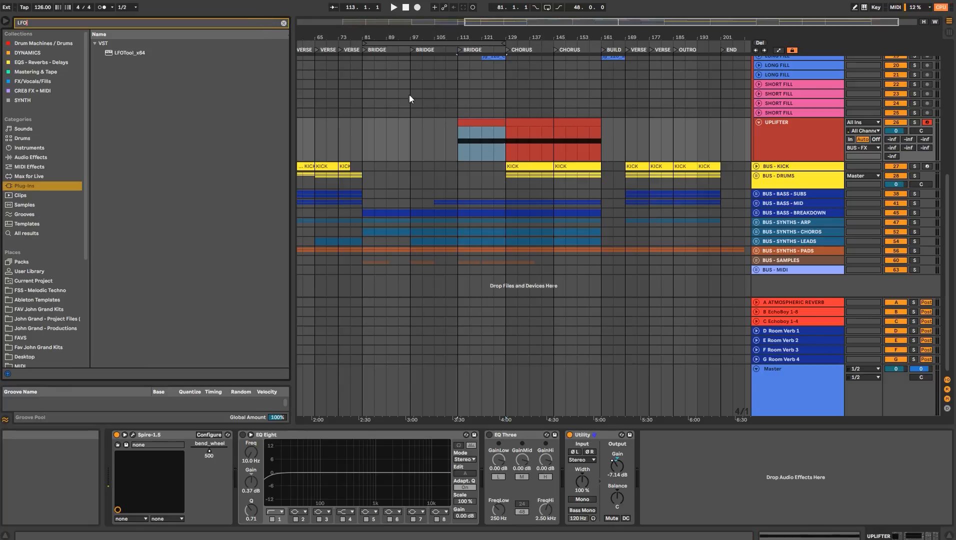
{"action": "left_click", "coordinate": [791, 178]}
{"action": "left_click", "coordinate": [788, 192]}
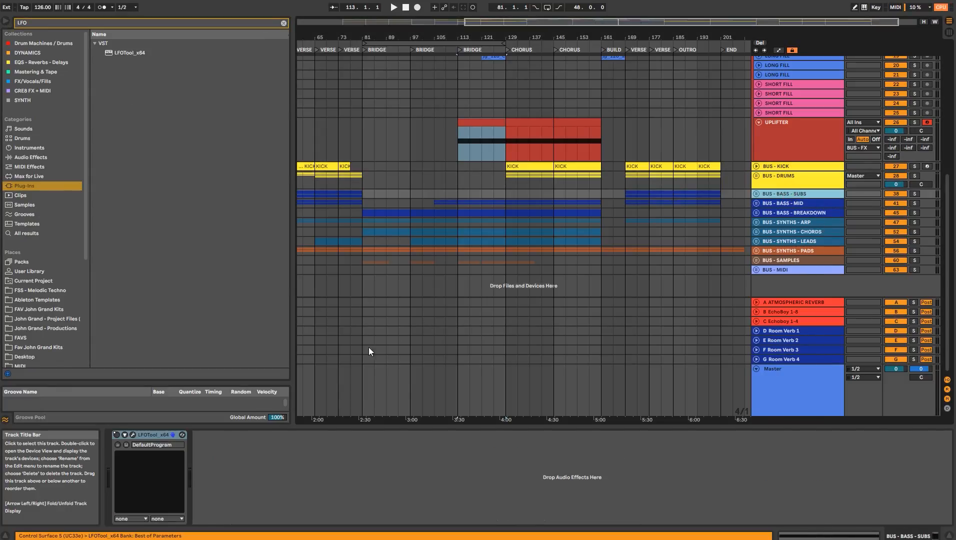
{"action": "left_click", "coordinate": [159, 436]}
{"action": "left_click", "coordinate": [766, 129]}
{"action": "left_click", "coordinate": [700, 478]}
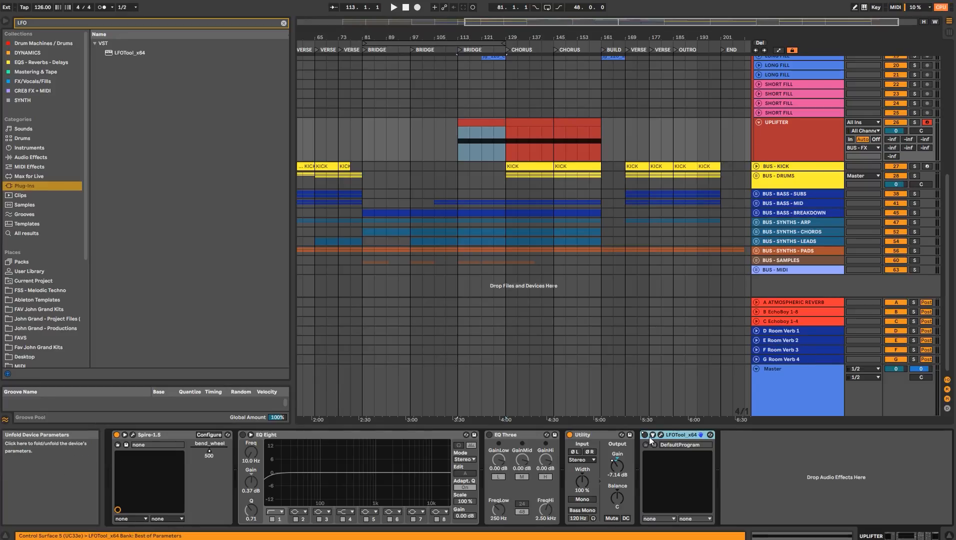
- Automate the Device On state of UPLIFTER's LFOTool to be off from bar 81 and on from bar 129
{"action": "right_click", "coordinate": [648, 436]}
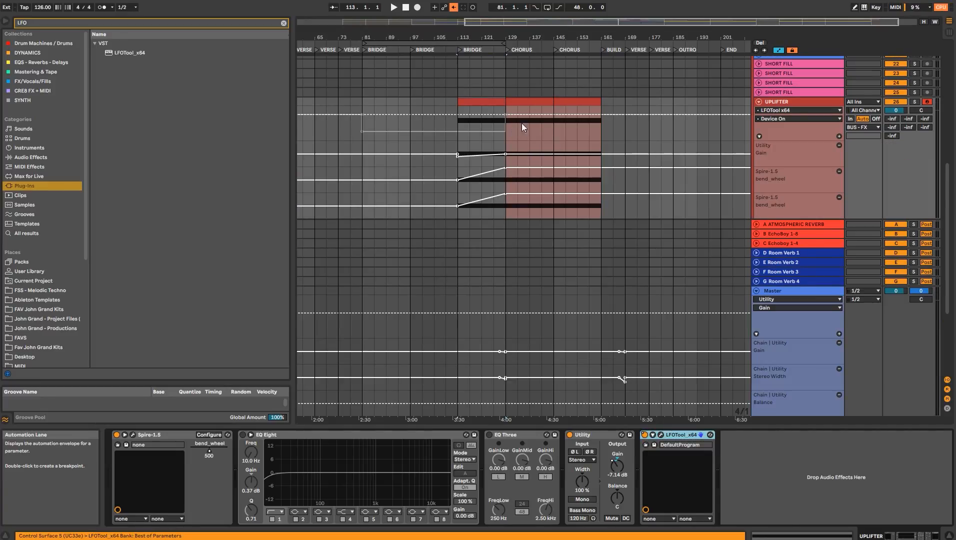
{"action": "left_click", "coordinate": [453, 7]}
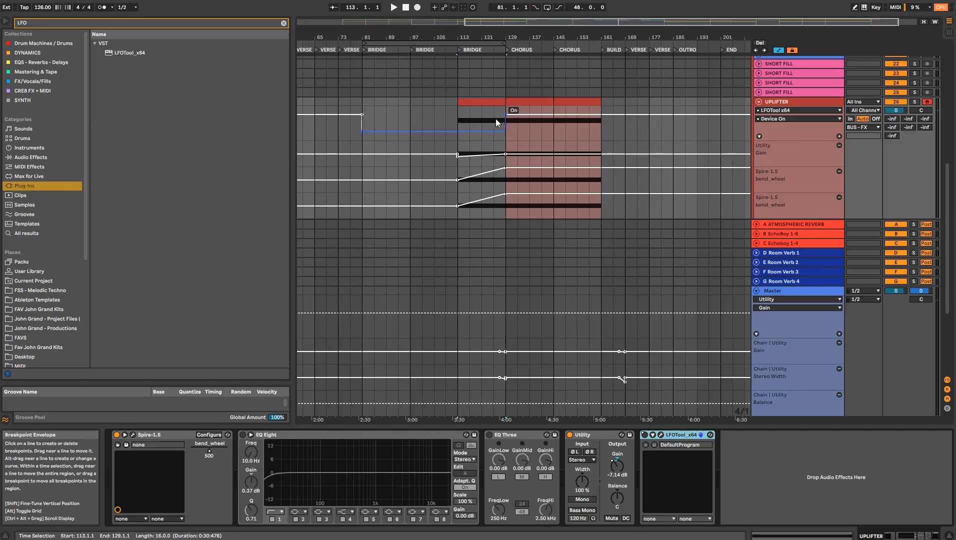
{"action": "key", "text": "a"}
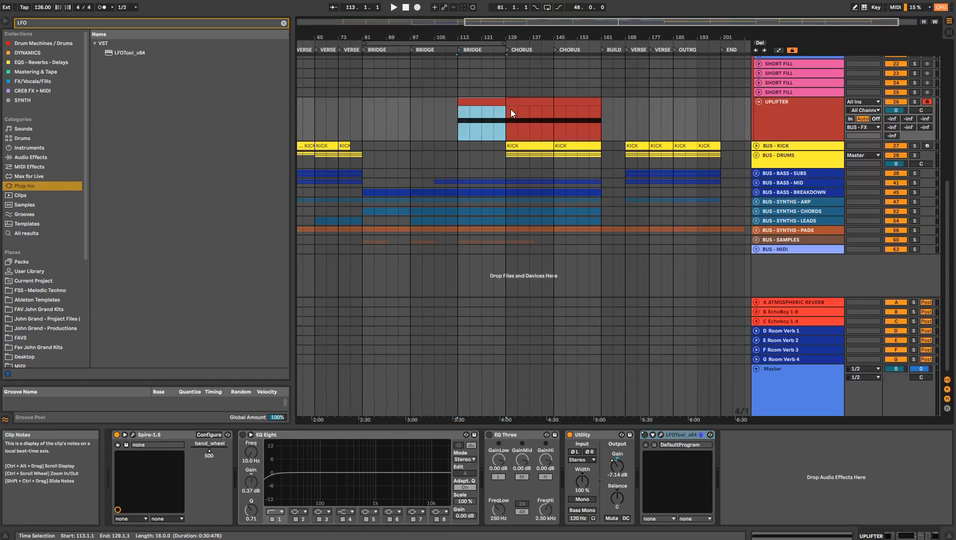
{"action": "key", "text": "a"}
{"action": "left_click", "coordinate": [507, 110]}
{"action": "left_click", "coordinate": [523, 102]}
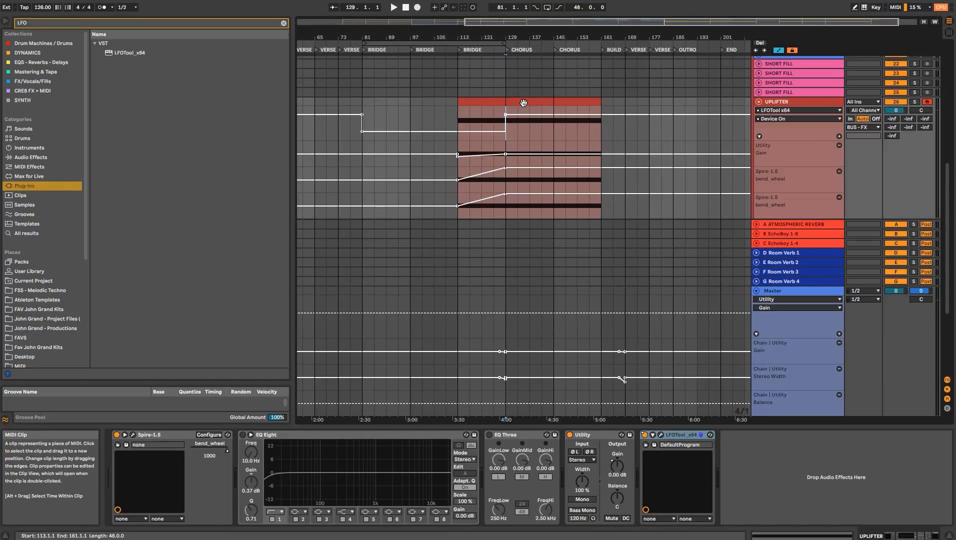
{"action": "key", "text": "a"}
{"action": "left_click", "coordinate": [522, 101]}
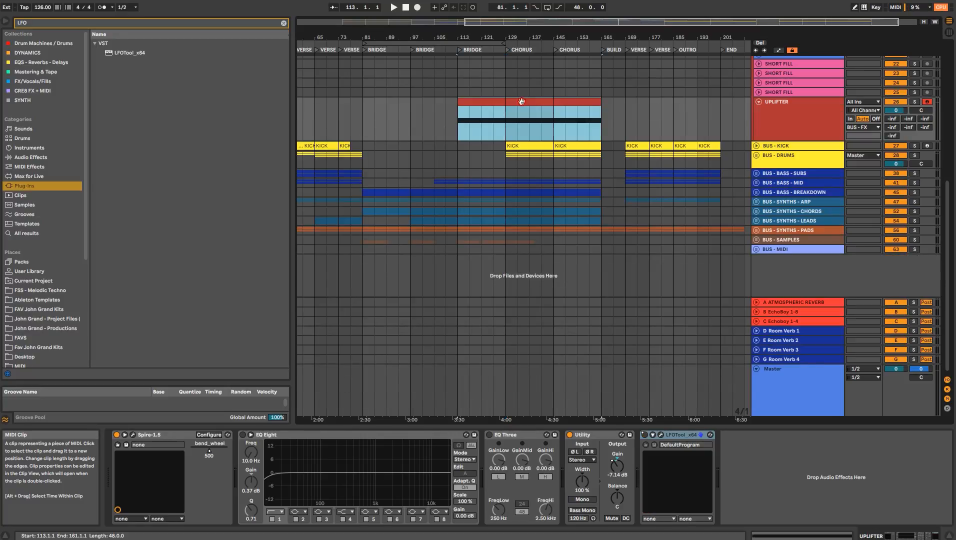
- Play from bar 113 and, in Spire, raise oscillator 1's ctrlA and adjust the shaper's dry/wet mix to about 225
{"action": "left_click", "coordinate": [459, 116]}
{"action": "key", "text": "space"}
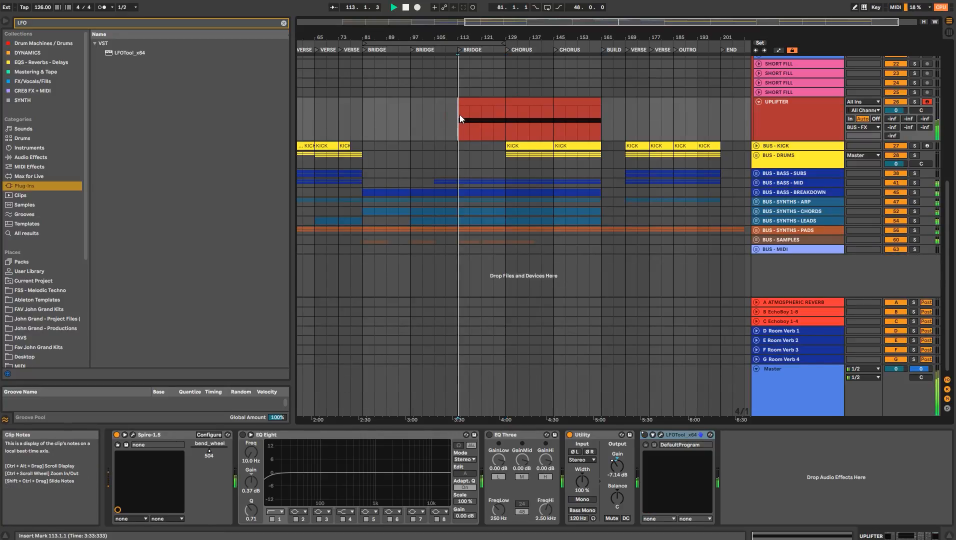
{"action": "left_click", "coordinate": [786, 116]}
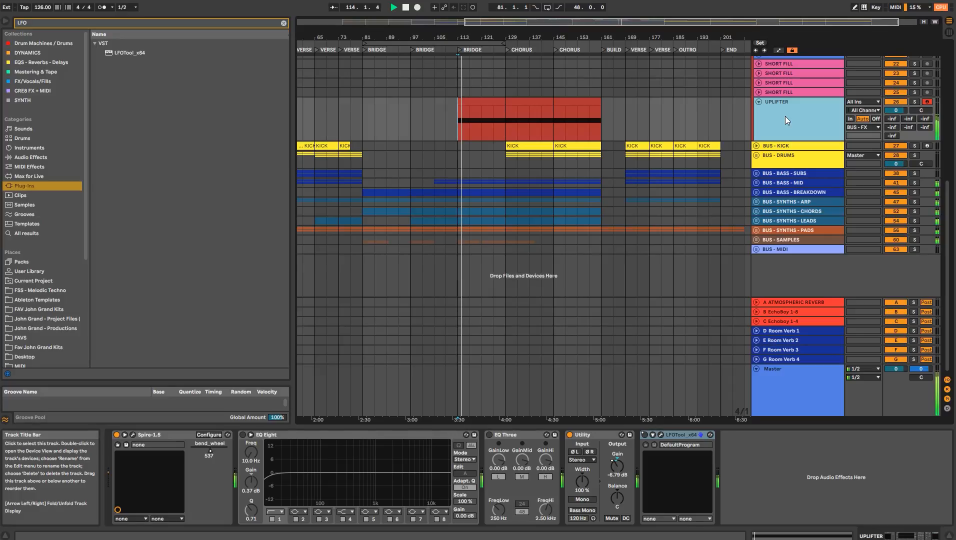
{"action": "left_click", "coordinate": [135, 433]}
{"action": "left_click", "coordinate": [133, 434]}
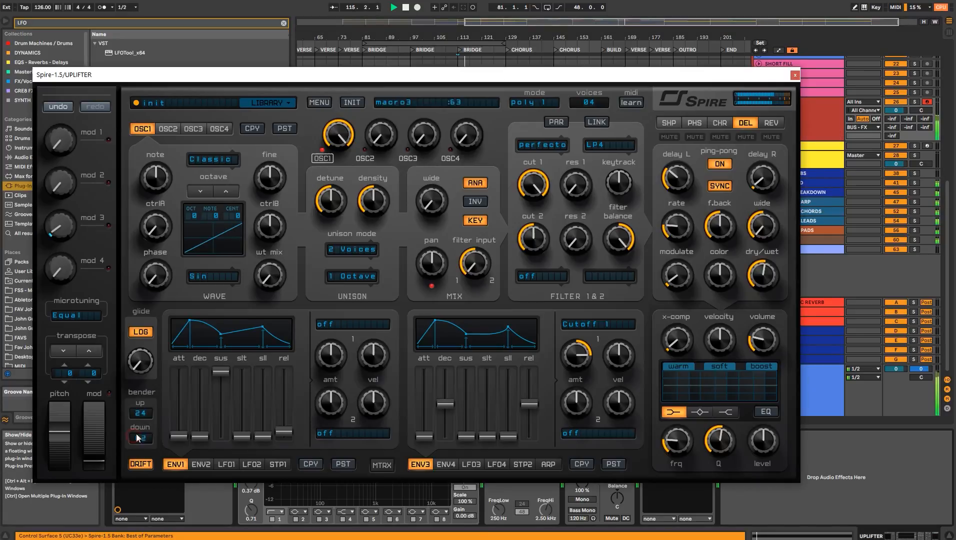
{"action": "left_click_drag", "start_coordinate": [161, 180], "coordinate": [160, 149]}
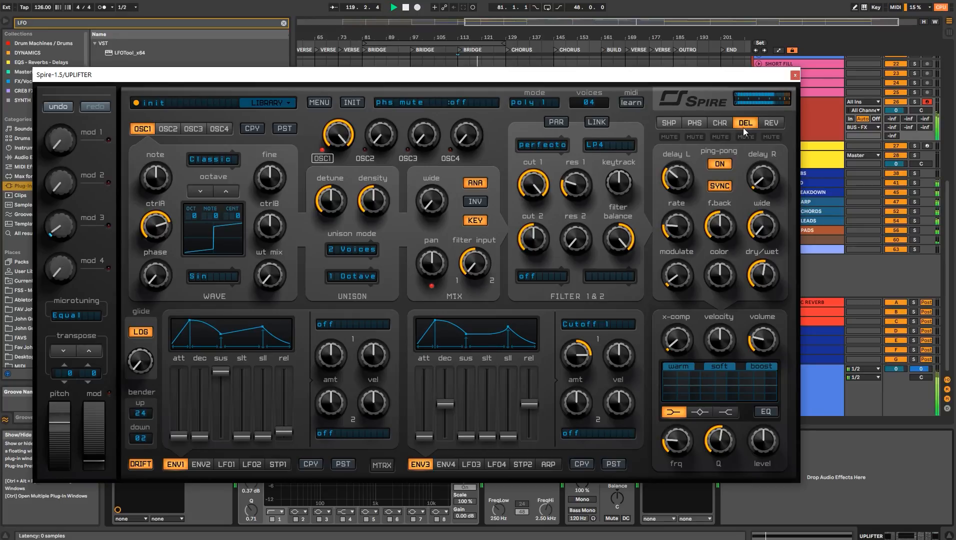
{"action": "left_click", "coordinate": [722, 126]}
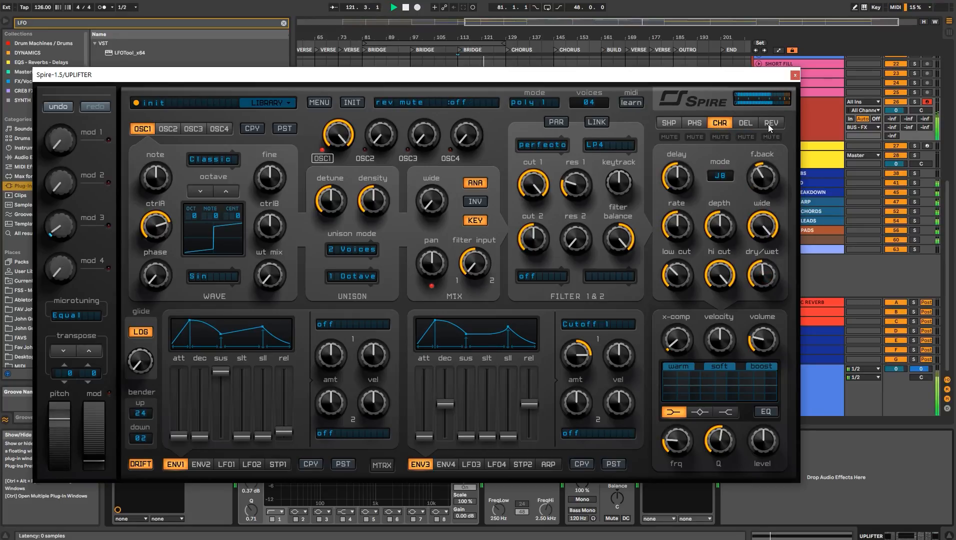
{"action": "left_click", "coordinate": [669, 123]}
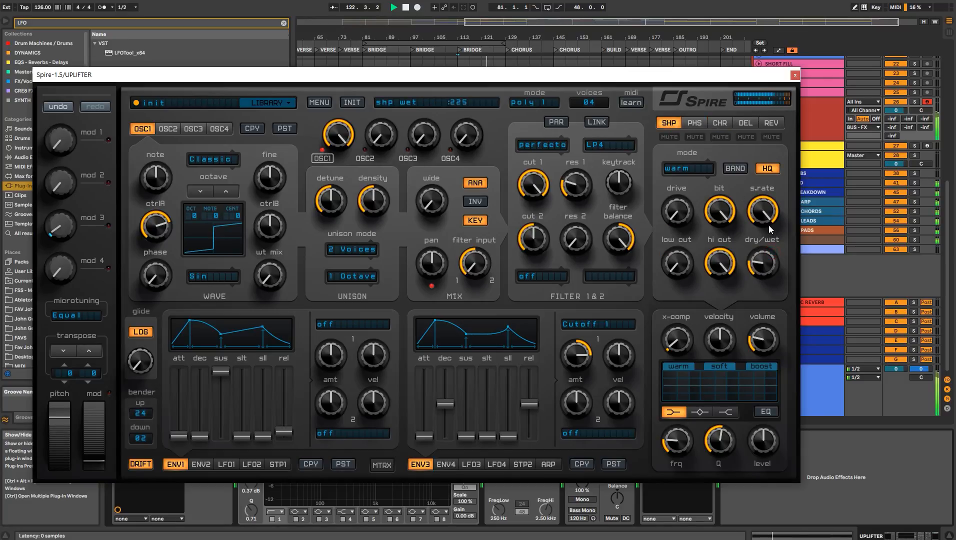
{"action": "left_click", "coordinate": [795, 75]}
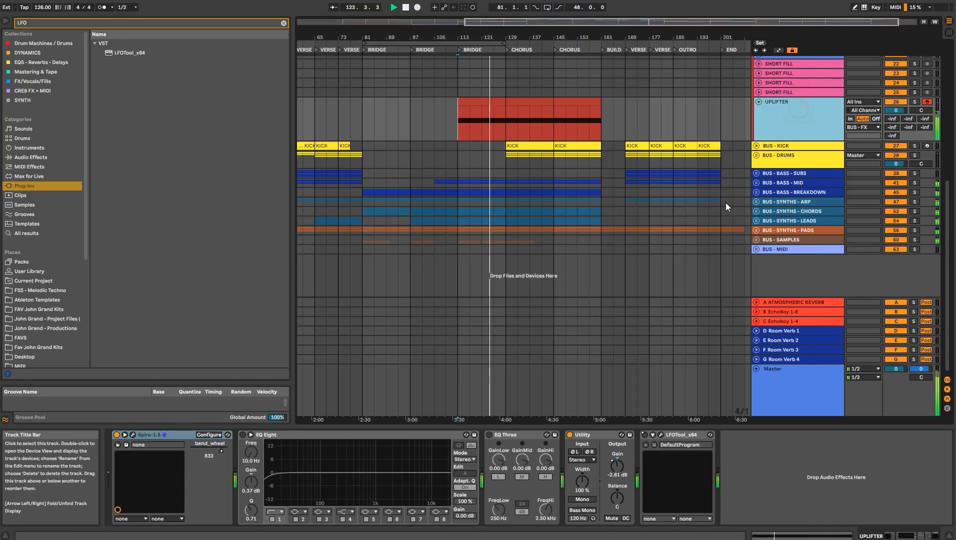
- Lower the start of UPLIFTER's Utility gain automation at bar 113 to about -15.7 dB
{"action": "right_click", "coordinate": [622, 472]}
{"action": "left_click", "coordinate": [635, 475]}
{"action": "left_click_drag", "start_coordinate": [463, 159], "coordinate": [463, 162]}
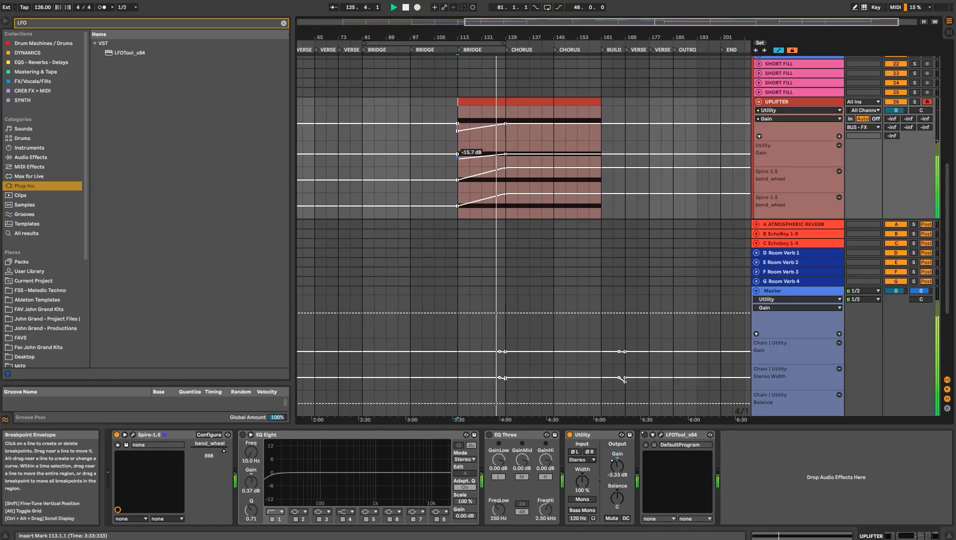
{"action": "key", "text": "a"}
- In UPLIFTER's Spire, reset oscillator 1's ctrlA to 0 and reduce the shaper's dry/wet mix
{"action": "left_click", "coordinate": [779, 107]}
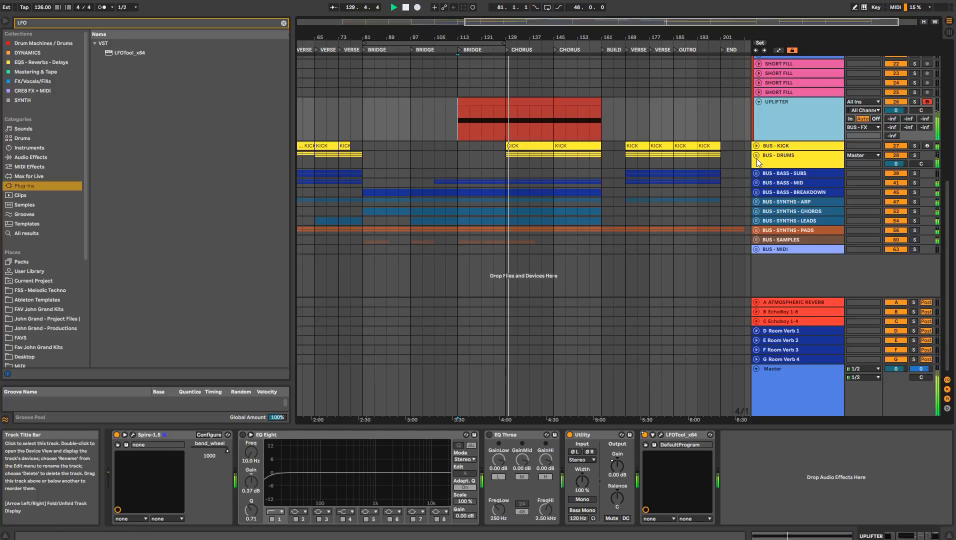
{"action": "left_click", "coordinate": [133, 435]}
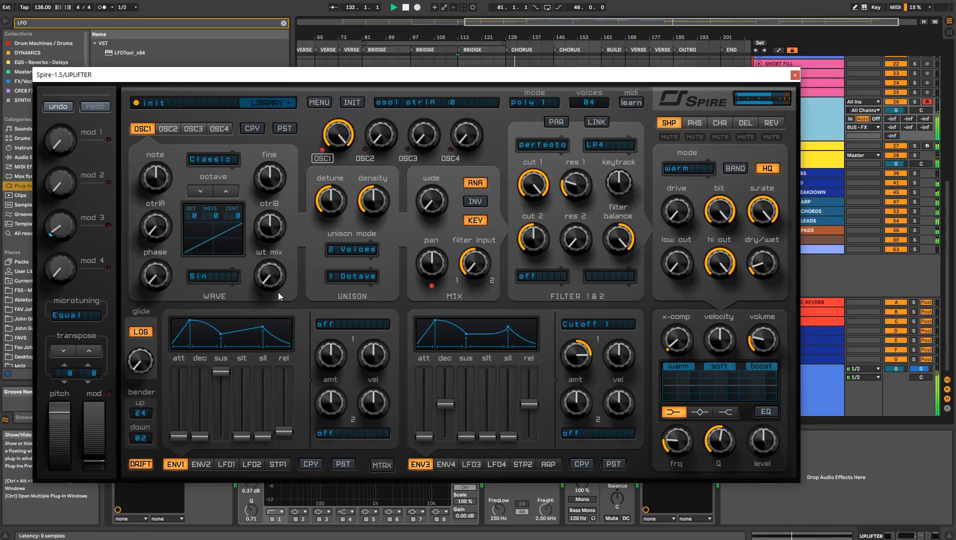
{"action": "left_click", "coordinate": [794, 76]}
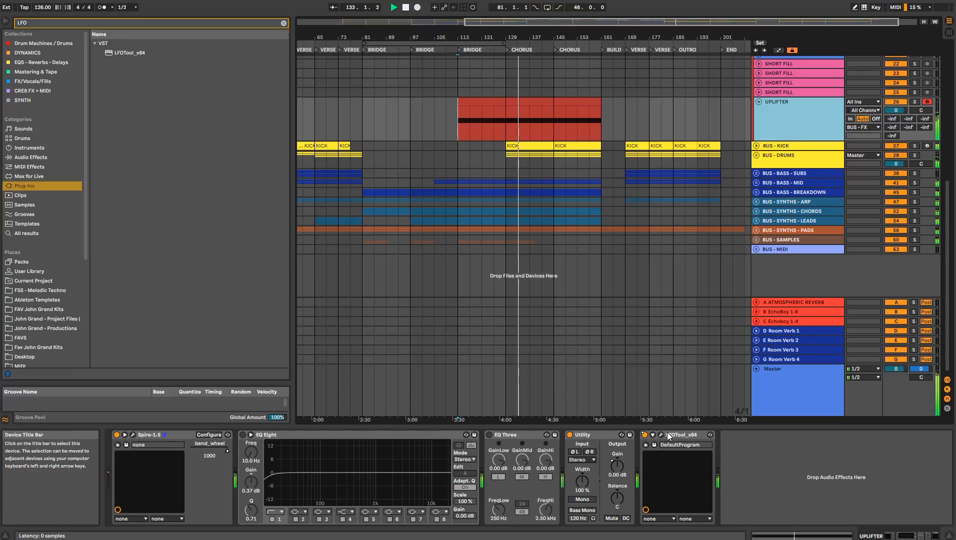
- Reduce the LFO volume amount in UPLIFTER's LFOTool to about 92
{"action": "left_click_drag", "start_coordinate": [100, 121], "coordinate": [613, 174]}
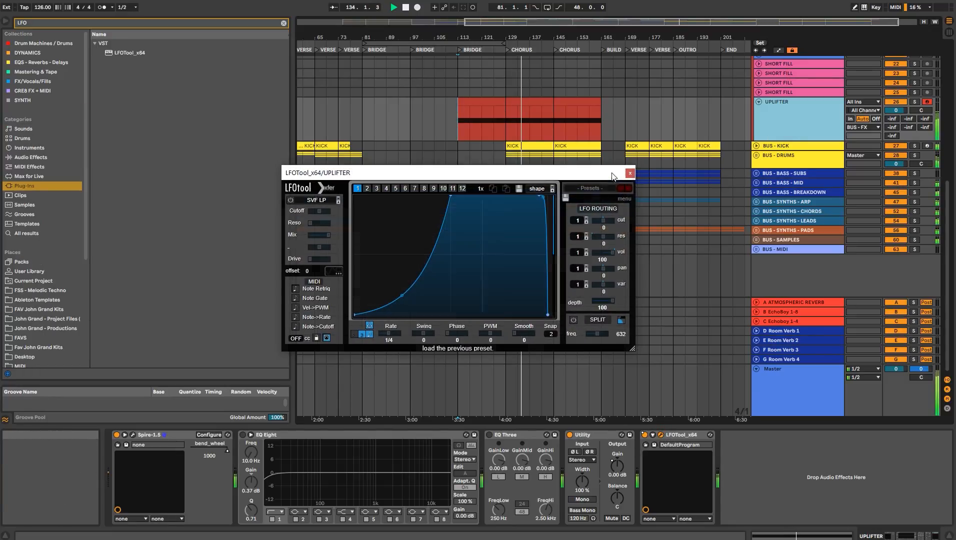
{"action": "left_click", "coordinate": [612, 252]}
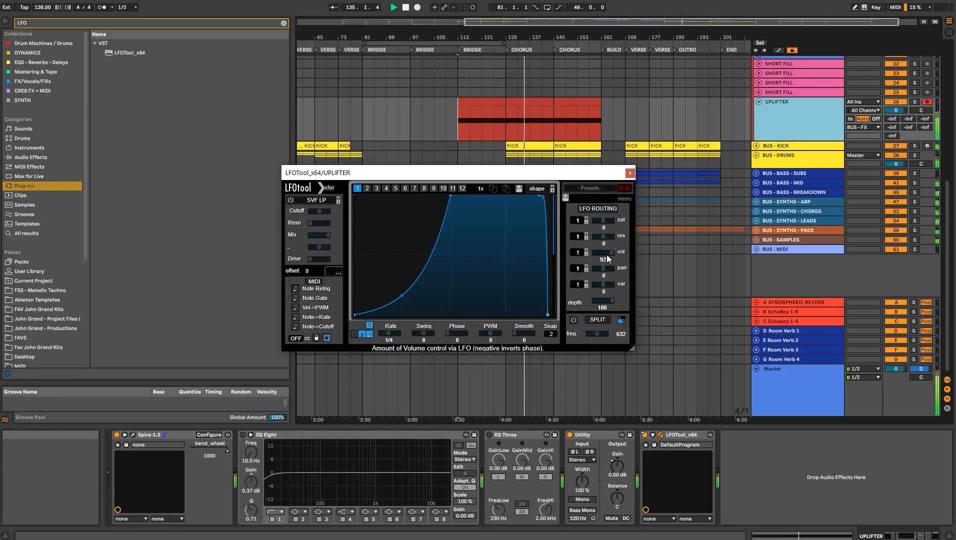
{"action": "left_click", "coordinate": [629, 173]}
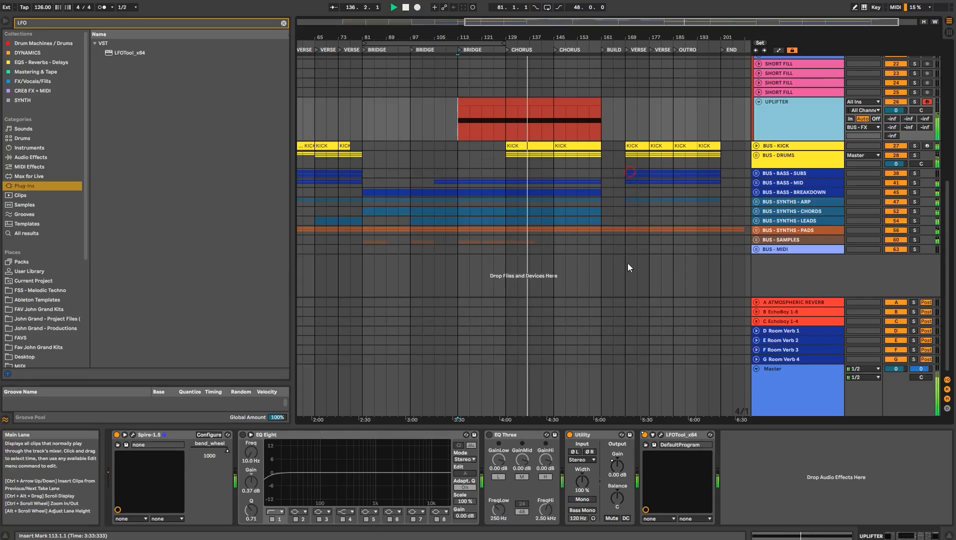
- Automate UPLIFTER's Utility gain to fall from 0 dB at bar 129 to a lower level at bar 145, and stop playback
{"action": "key", "text": "a"}
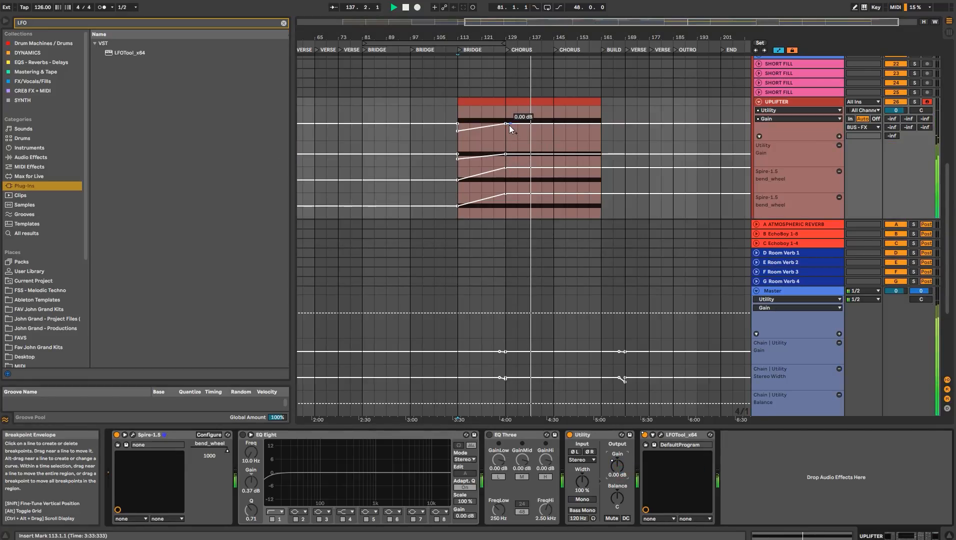
{"action": "left_click_drag", "start_coordinate": [553, 123], "coordinate": [553, 132]}
{"action": "key", "text": "a"}
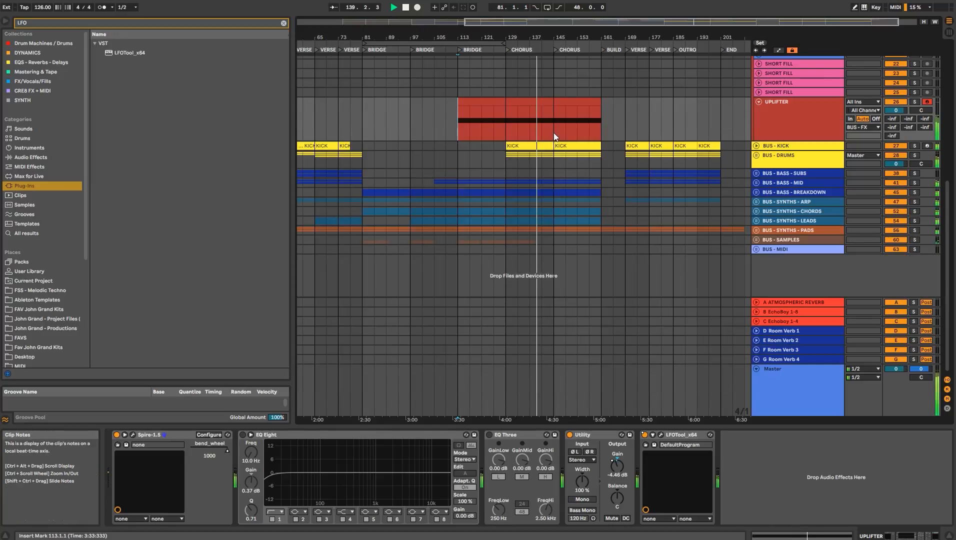
{"action": "key", "text": "space"}
{"action": "left_click", "coordinate": [406, 8]}
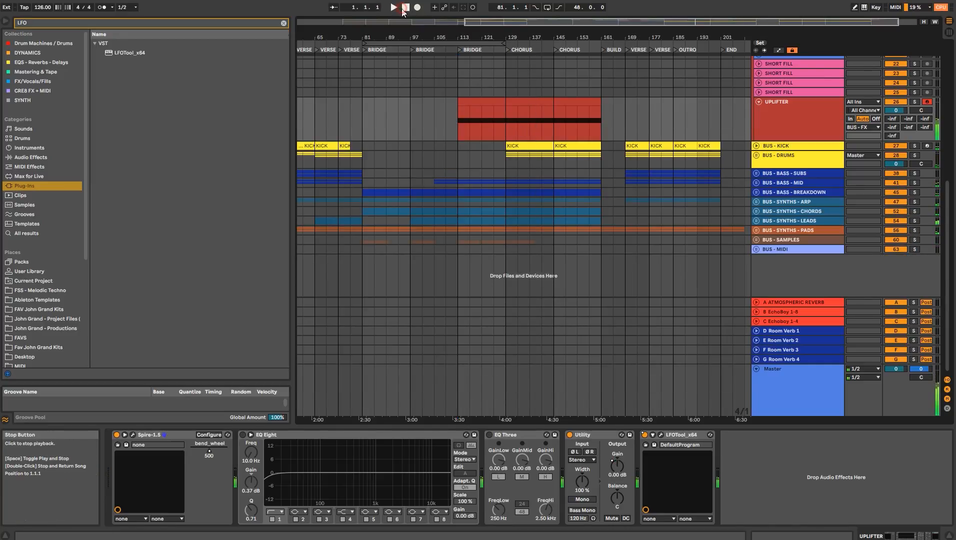
{"action": "left_click", "coordinate": [506, 122]}
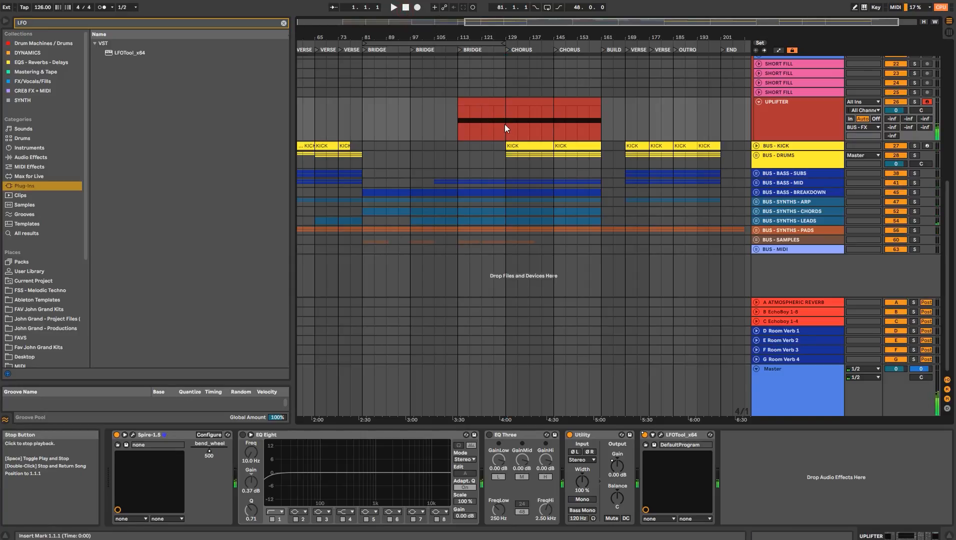
{"action": "key", "text": "a"}
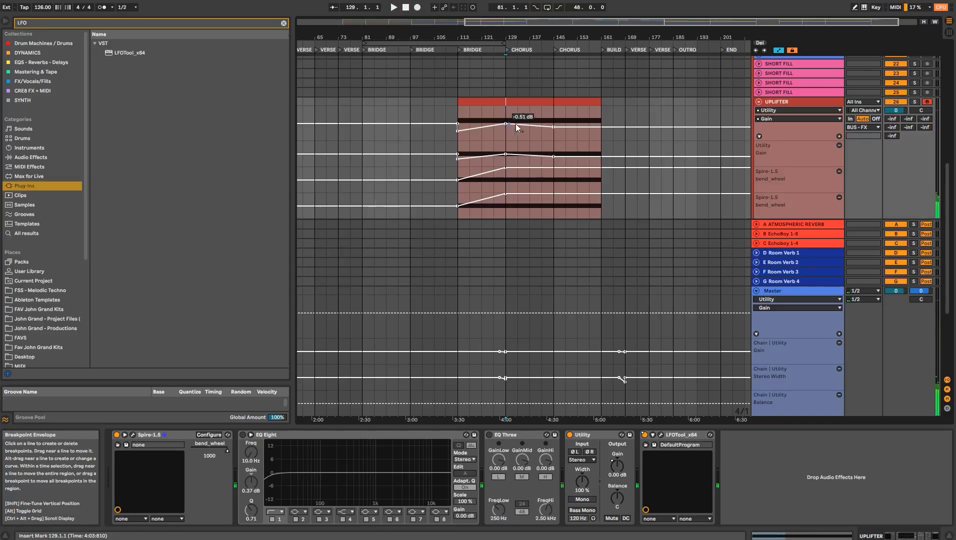
{"action": "left_click", "coordinate": [603, 434]}
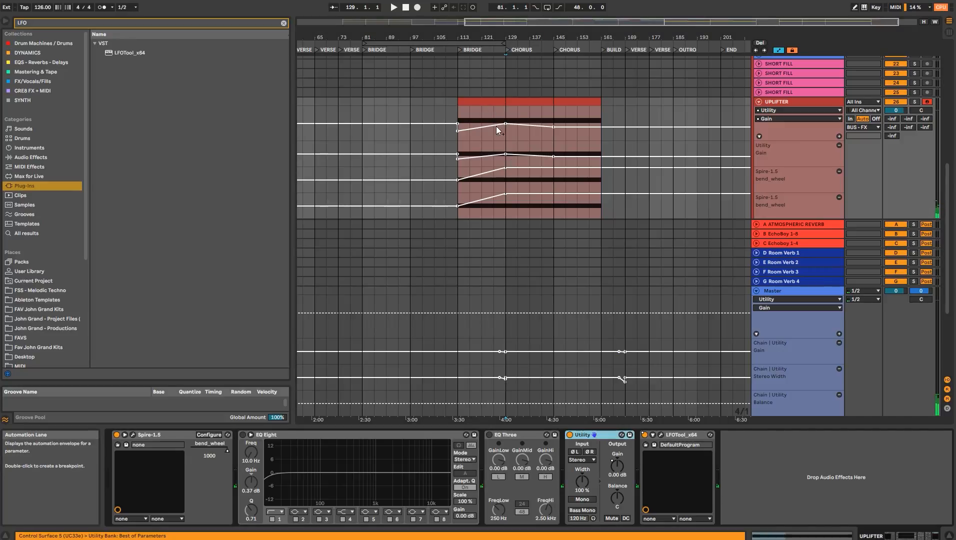
{"action": "left_click_drag", "start_coordinate": [502, 110], "coordinate": [553, 113]}
{"action": "key", "text": "a"}
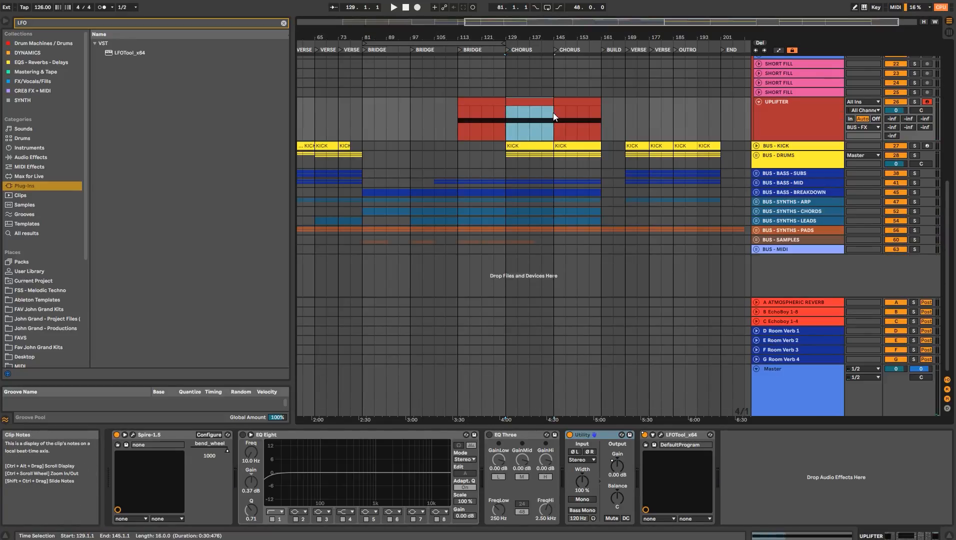
- Duplicate the UPLIFTER track and move the copy's clip to start at bar 121
{"action": "left_click", "coordinate": [785, 121]}
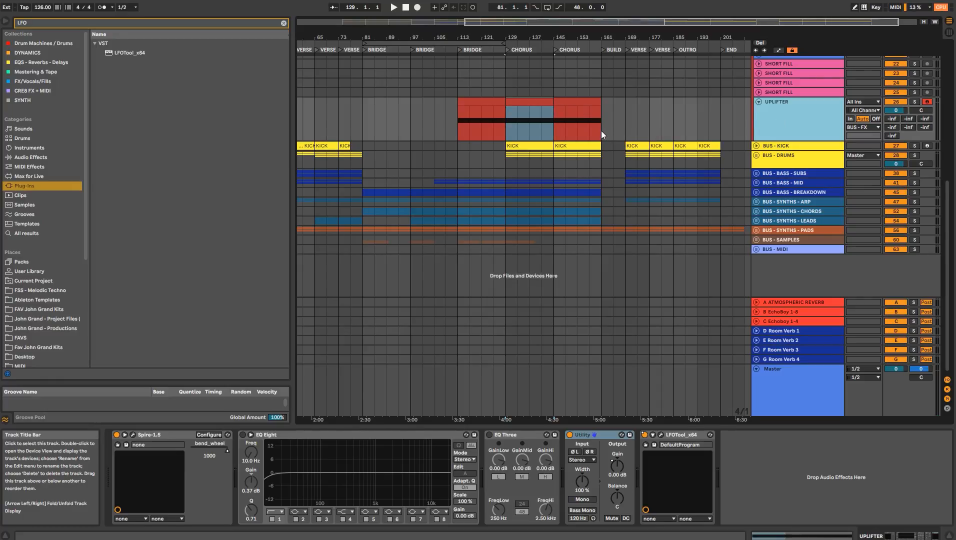
{"action": "key", "text": "ctrl+d"}
{"action": "left_click_drag", "start_coordinate": [463, 149], "coordinate": [634, 159]}
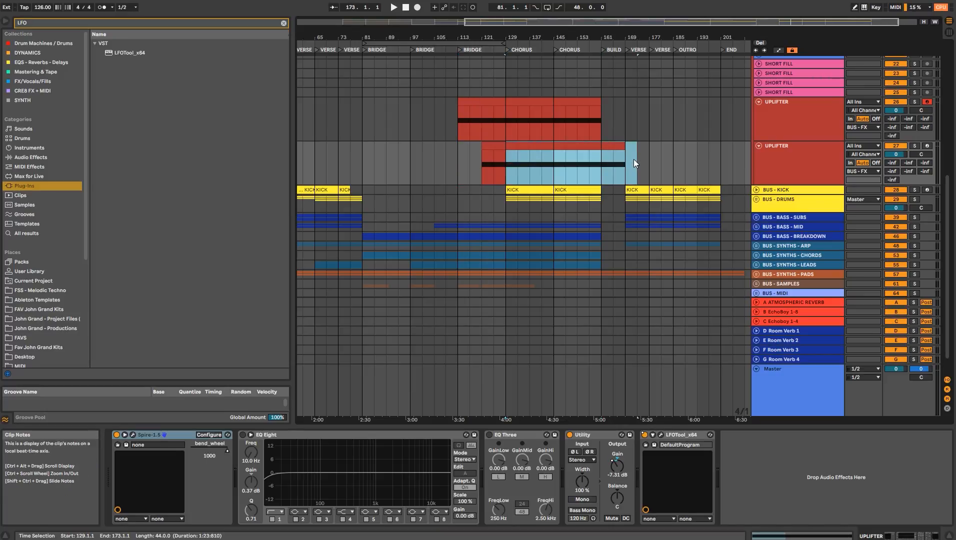
{"action": "left_click", "coordinate": [486, 146]}
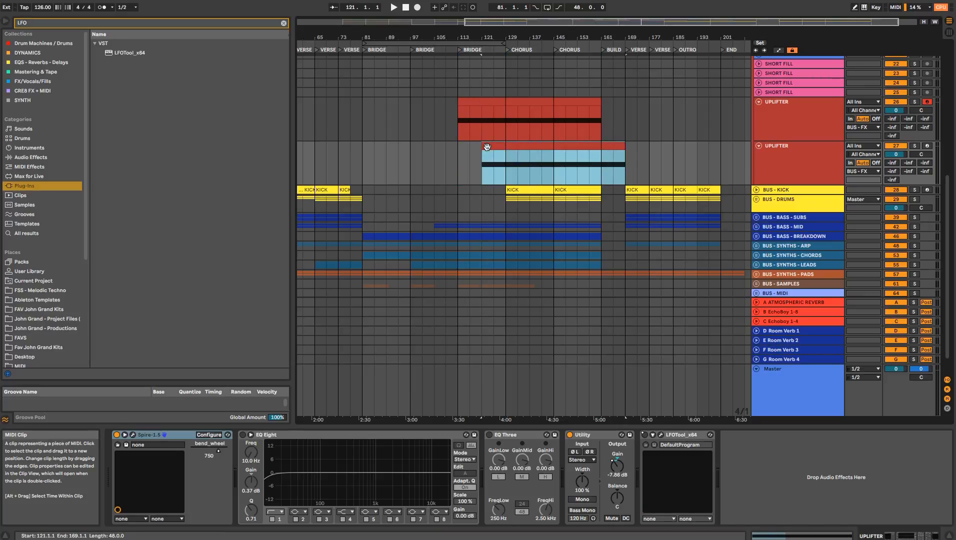
- Shift the start of the copied UPLIFTER's Utility gain and Spire bend_wheel automation ramps to bar 121, and hide the automation lanes
{"action": "left_click", "coordinate": [483, 157]}
{"action": "key", "text": "a"}
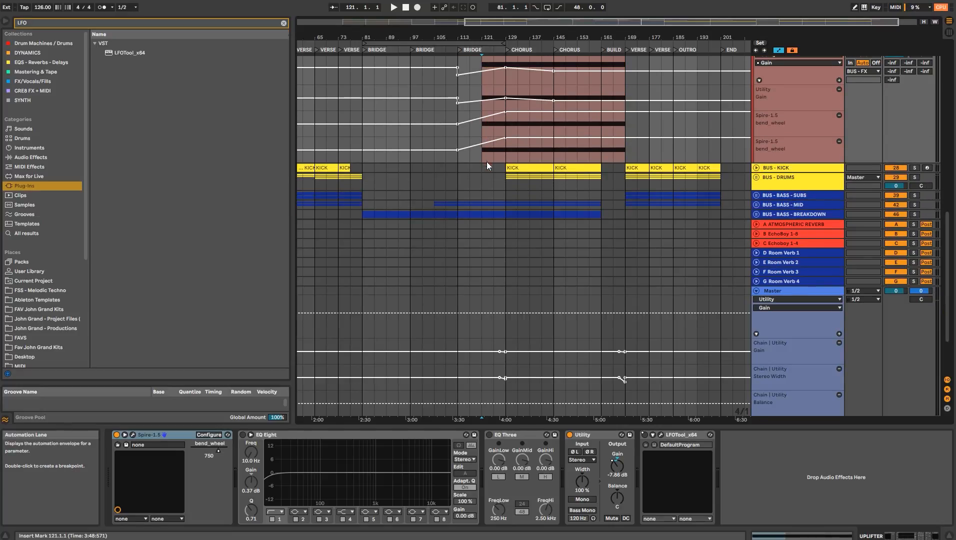
{"action": "left_click_drag", "start_coordinate": [527, 425], "coordinate": [527, 471]}
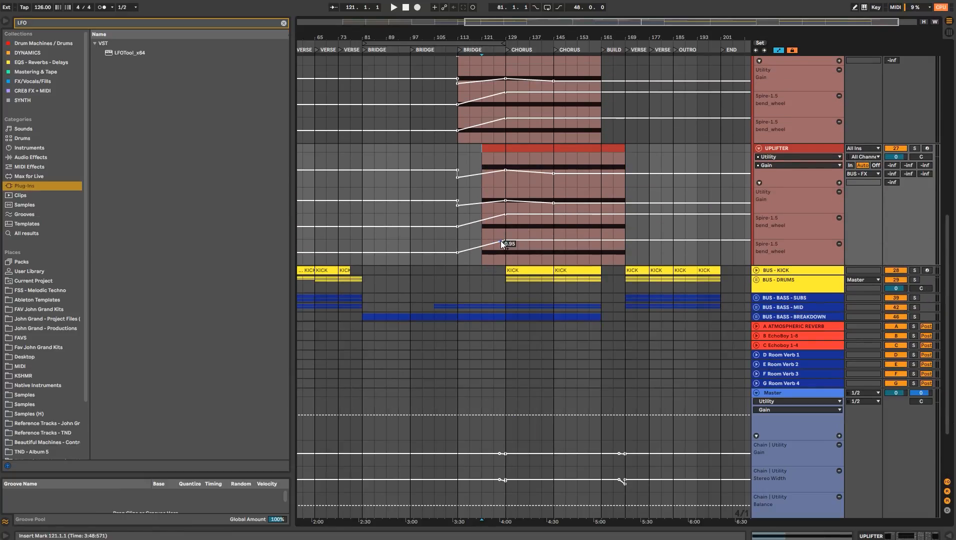
{"action": "left_click_drag", "start_coordinate": [457, 252], "coordinate": [481, 252]}
{"action": "left_click_drag", "start_coordinate": [456, 205], "coordinate": [481, 206]}
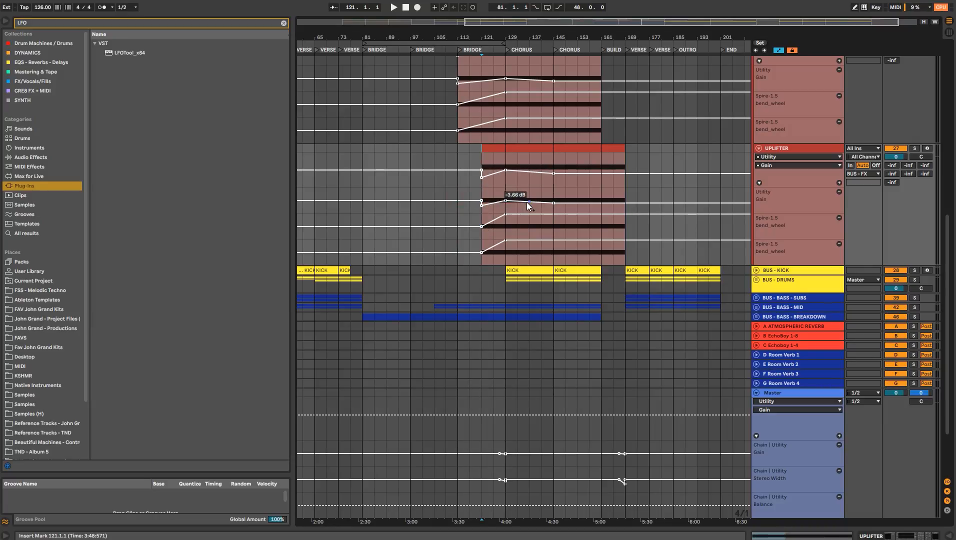
{"action": "scroll", "coordinate": [520, 221], "scroll_direction": "up", "scroll_amount": 3}
{"action": "left_click", "coordinate": [467, 89]}
{"action": "left_click", "coordinate": [468, 88]}
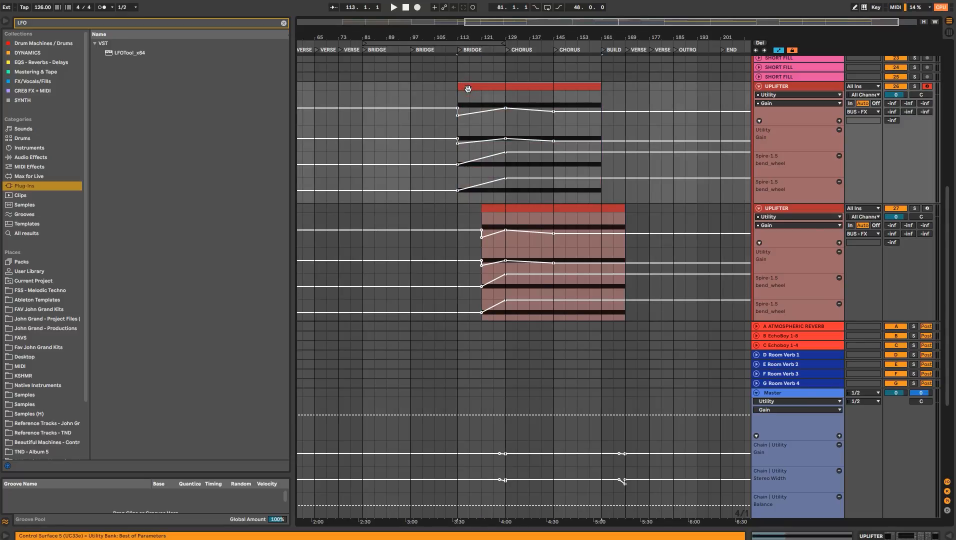
{"action": "left_click", "coordinate": [491, 207]}
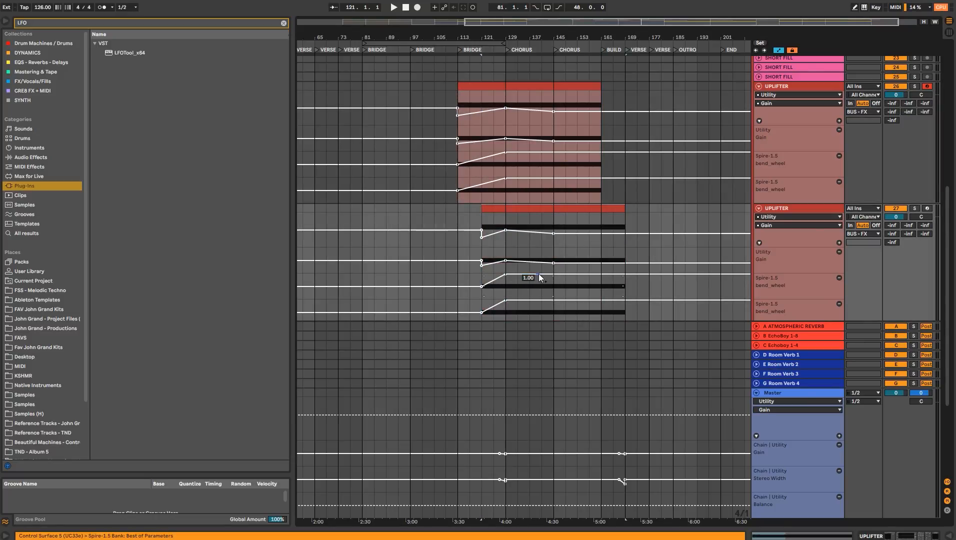
{"action": "key", "text": "a"}
- Compare the Spire delay settings of the two UPLIFTER tracks
{"action": "left_click", "coordinate": [795, 209]}
{"action": "double_click", "coordinate": [779, 230]}
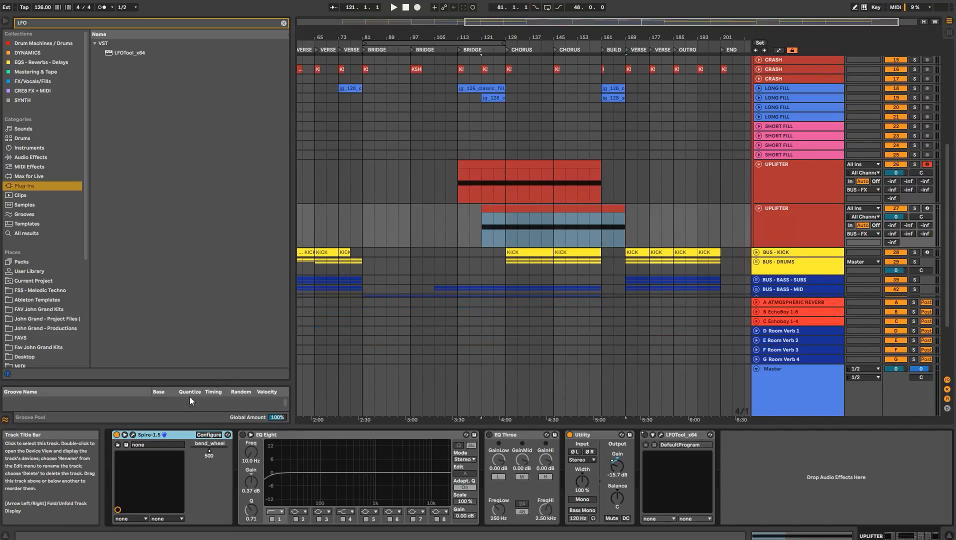
{"action": "left_click", "coordinate": [134, 435]}
{"action": "left_click", "coordinate": [752, 125]}
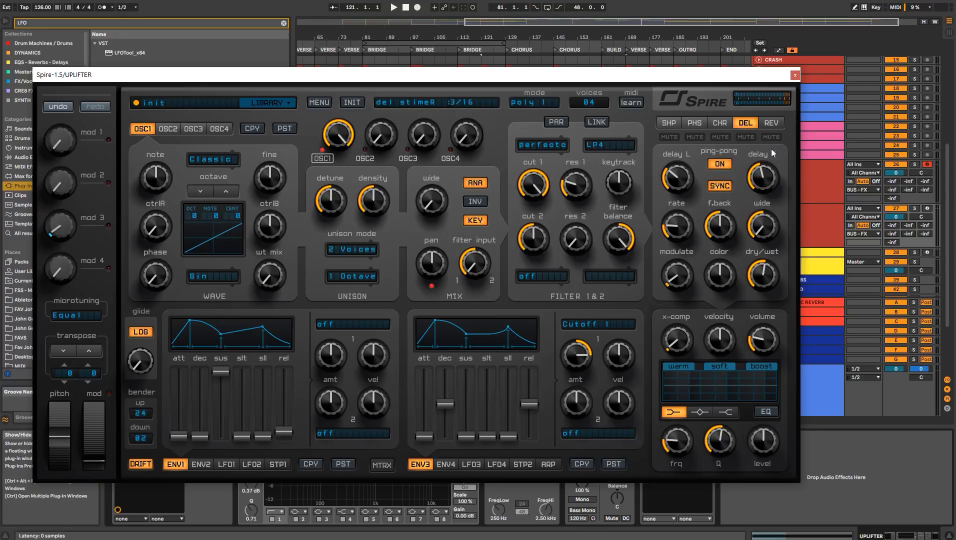
{"action": "left_click", "coordinate": [795, 75]}
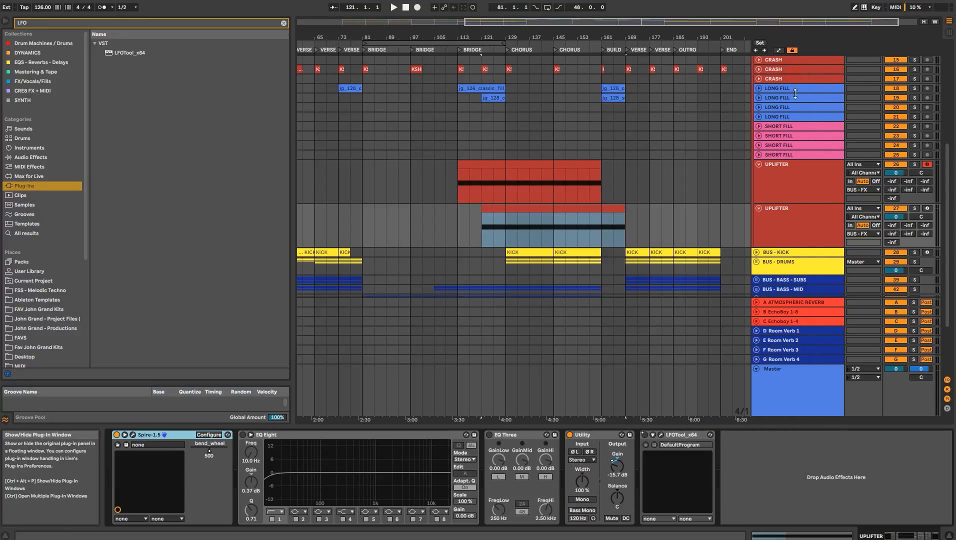
{"action": "left_click", "coordinate": [133, 435]}
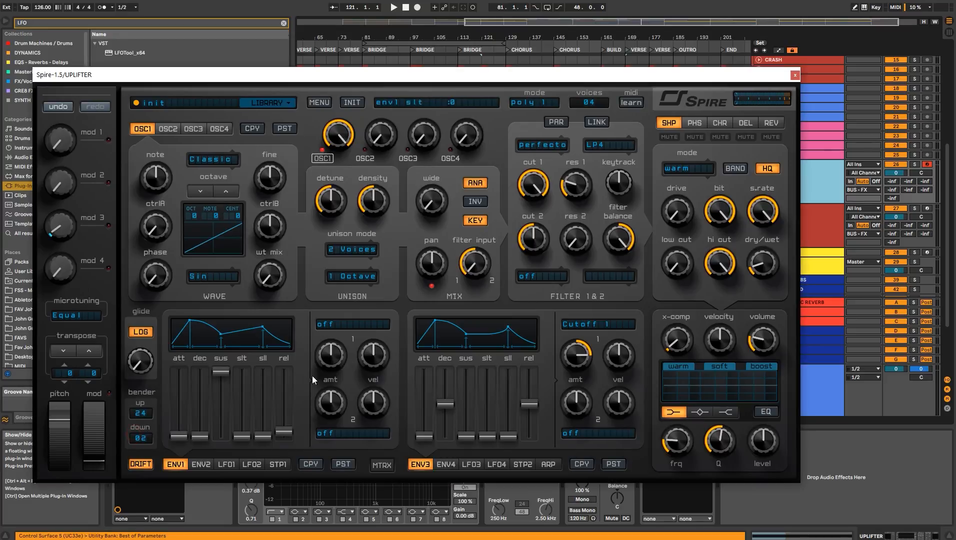
{"action": "left_click", "coordinate": [745, 122]}
{"action": "left_click_drag", "start_coordinate": [763, 182], "coordinate": [771, 136]}
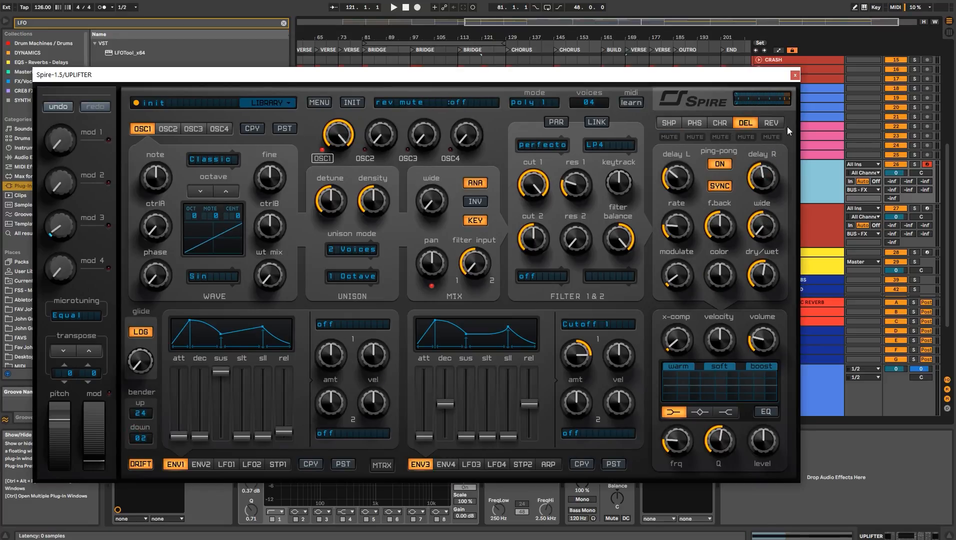
{"action": "left_click", "coordinate": [795, 76]}
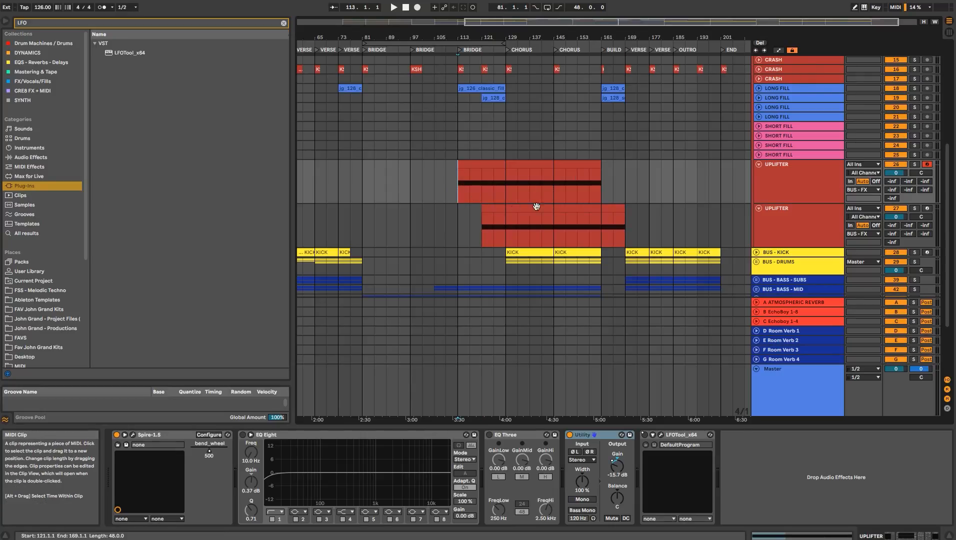
- Play the arrangement from bar 113 to audition the two layered UPLIFTER tracks with the surrounding effects
{"action": "key", "text": "space"}
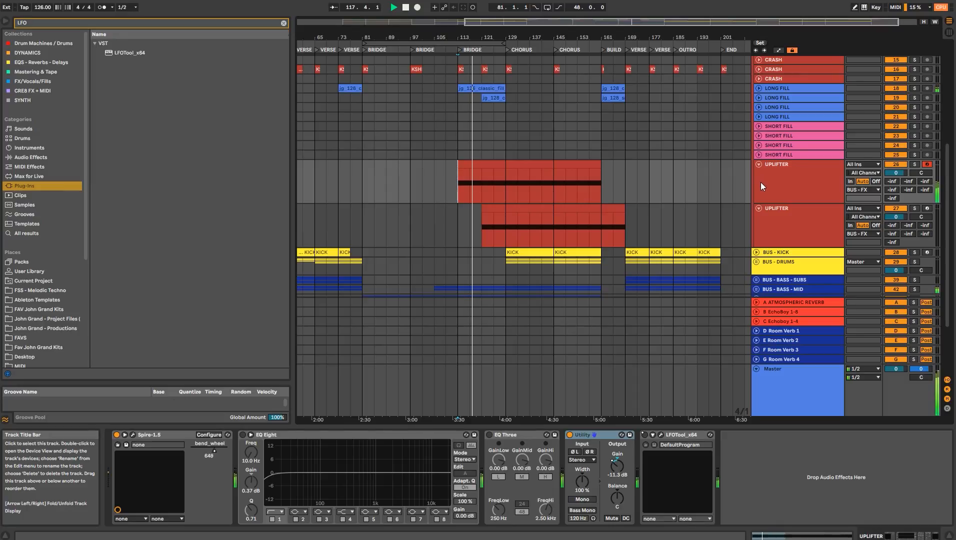
{"action": "left_click_drag", "start_coordinate": [755, 426], "coordinate": [758, 435]}
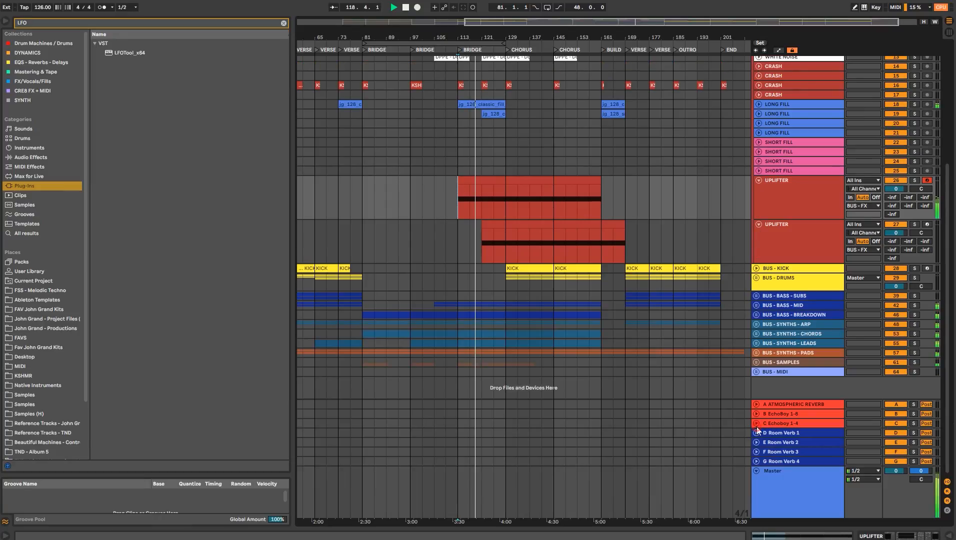
{"action": "scroll", "coordinate": [508, 309], "scroll_direction": "up", "scroll_amount": 3}
{"action": "scroll", "coordinate": [509, 309], "scroll_direction": "up", "scroll_amount": 2}
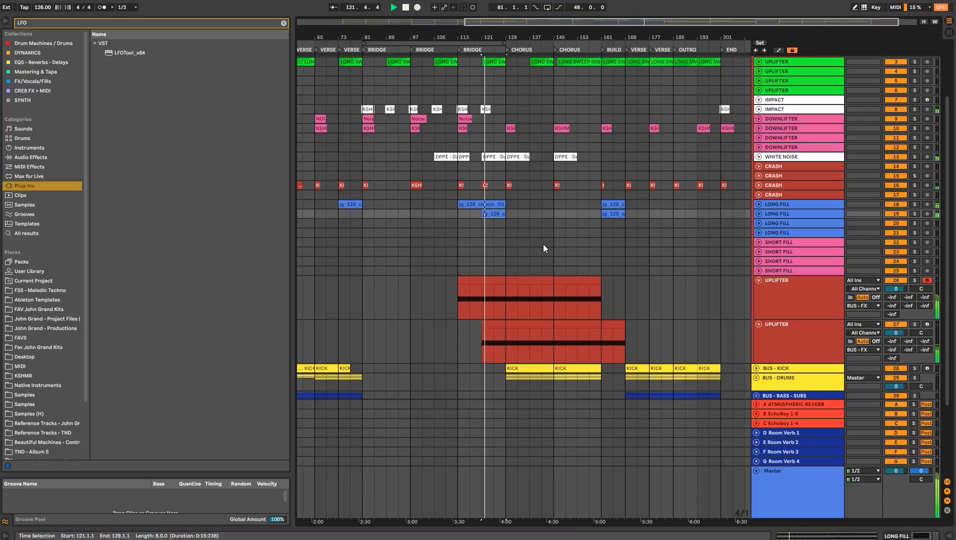
- Set the volume of both red UPLIFTER tracks to -3 dB
{"action": "left_click", "coordinate": [796, 310]}
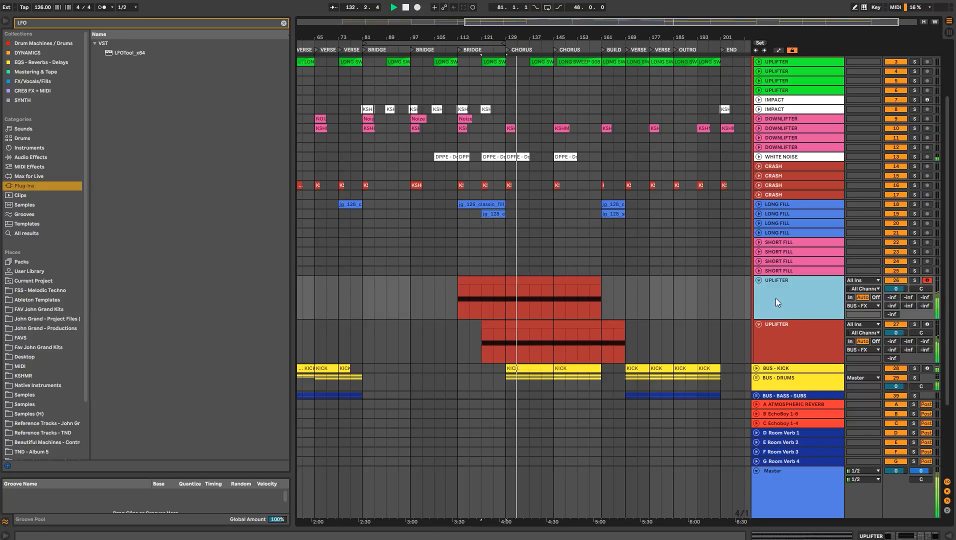
{"action": "left_click", "coordinate": [758, 280]}
{"action": "left_click", "coordinate": [758, 290]}
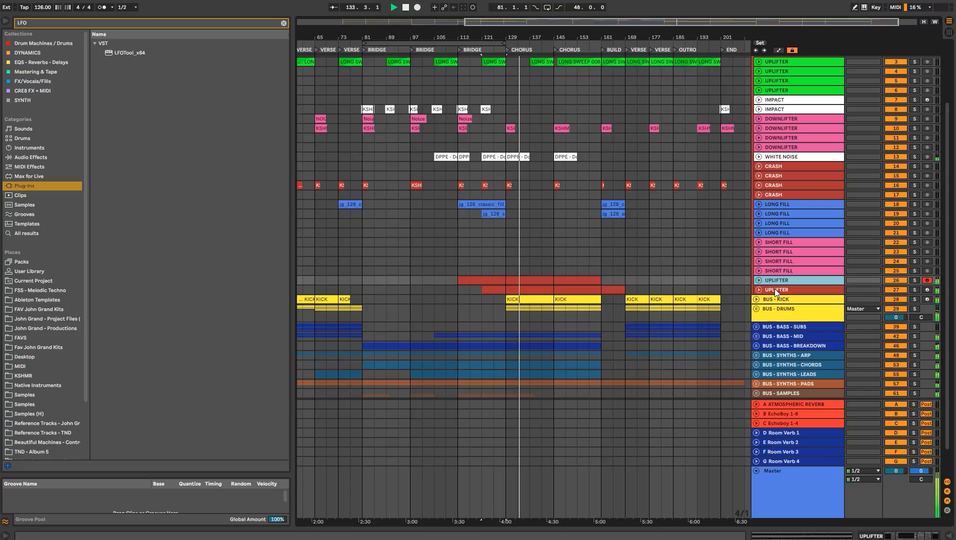
{"action": "left_click", "coordinate": [773, 290], "text": "shift"}
{"action": "left_click", "coordinate": [759, 289]}
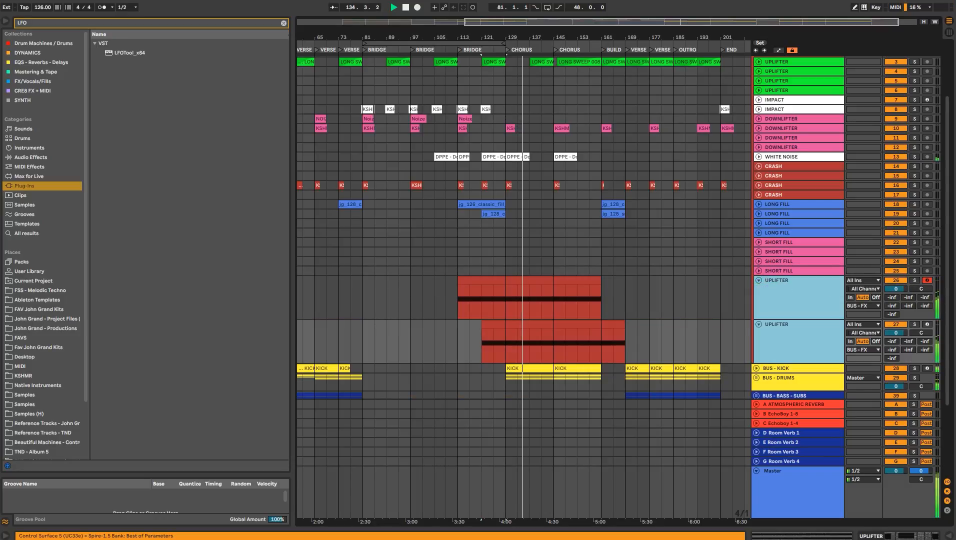
{"action": "left_click", "coordinate": [897, 288]}
{"action": "type", "text": "-3"}
{"action": "key", "text": "Return"}
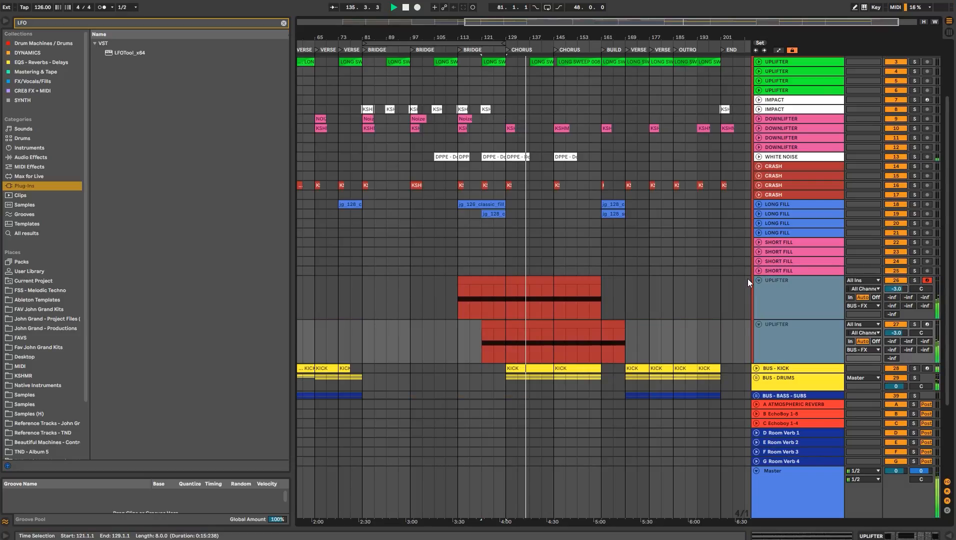
- Fold the two red UPLIFTER tracks and stop playback, returning to the start of the song
{"action": "left_click", "coordinate": [757, 282]}
{"action": "left_click", "coordinate": [758, 280]}
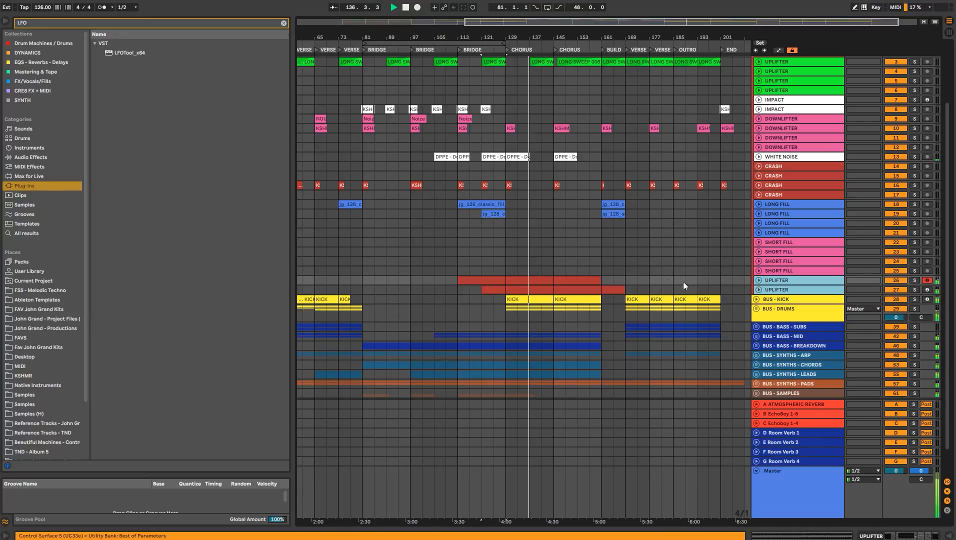
{"action": "key", "text": "space"}
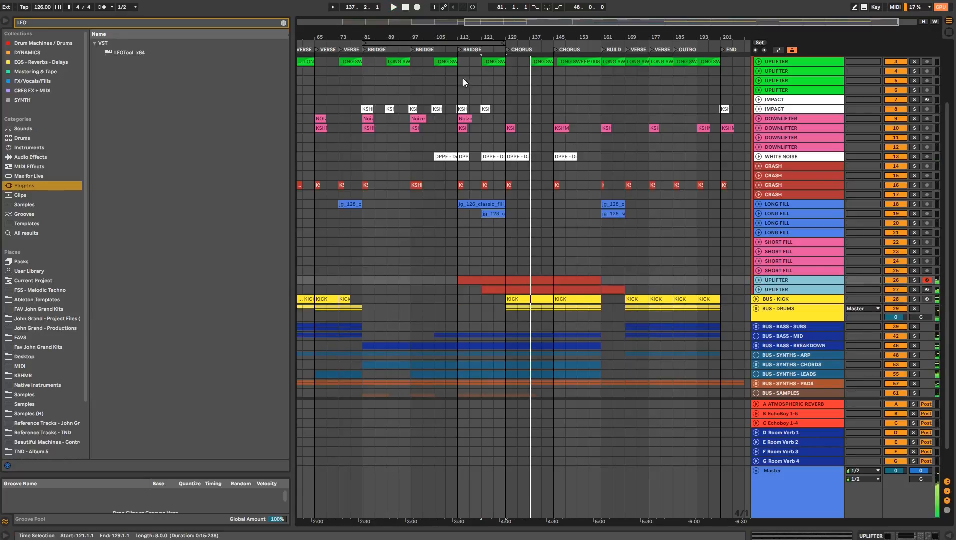
{"action": "left_click", "coordinate": [406, 10]}
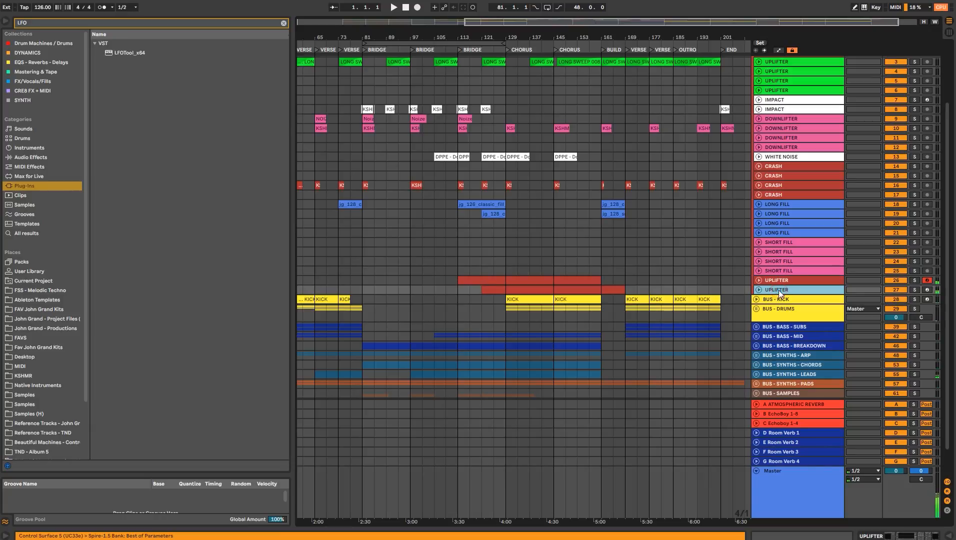
- Insert a new audio track below the second red UPLIFTER track
{"action": "right_click", "coordinate": [778, 291]}
{"action": "left_click", "coordinate": [828, 360]}
{"action": "left_click_drag", "start_coordinate": [501, 39], "coordinate": [502, 95]}
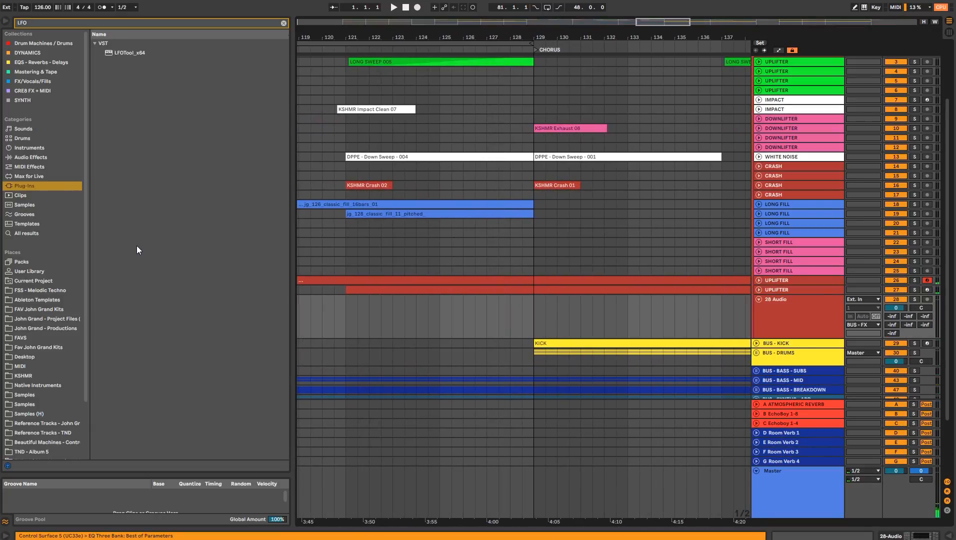
- Preview SLSE Bigroom Snare - 015.wav from Fav John Grand Kits' FX Bigroom Snares folder and place it on the new track at 128.4
{"action": "left_click", "coordinate": [29, 347]}
{"action": "left_click", "coordinate": [285, 22]}
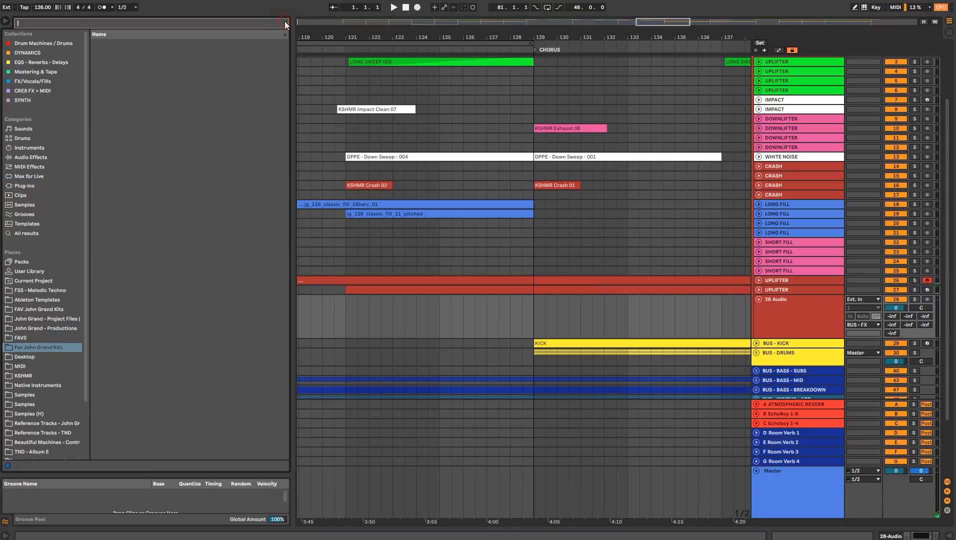
{"action": "left_click", "coordinate": [95, 81]}
{"action": "left_click", "coordinate": [101, 91]}
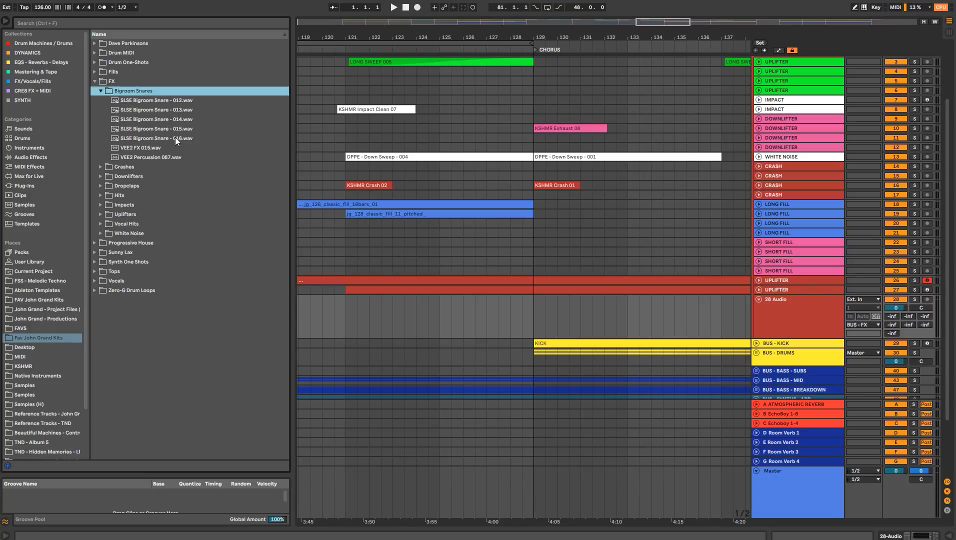
{"action": "left_click", "coordinate": [184, 127]}
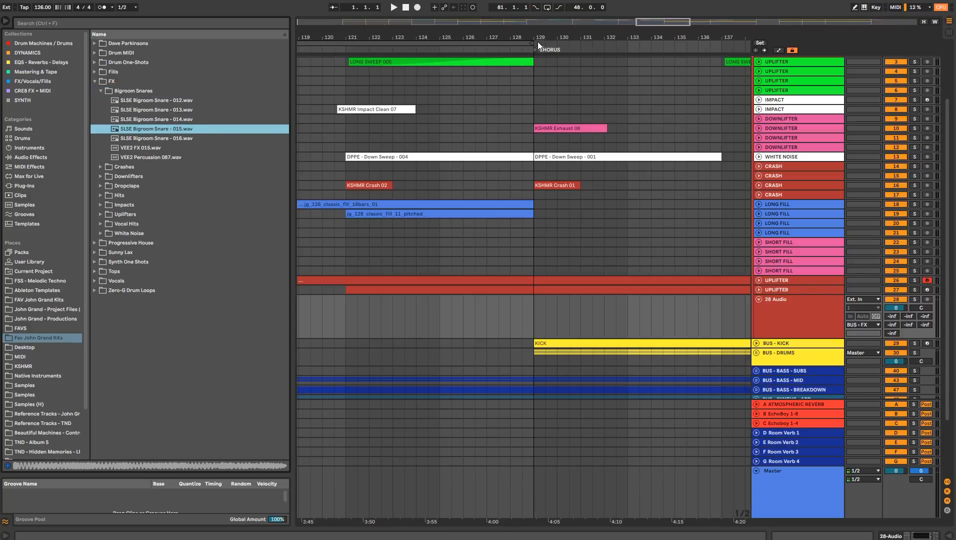
{"action": "left_click_drag", "start_coordinate": [540, 37], "coordinate": [540, 65]}
{"action": "left_click_drag", "start_coordinate": [158, 126], "coordinate": [503, 314]}
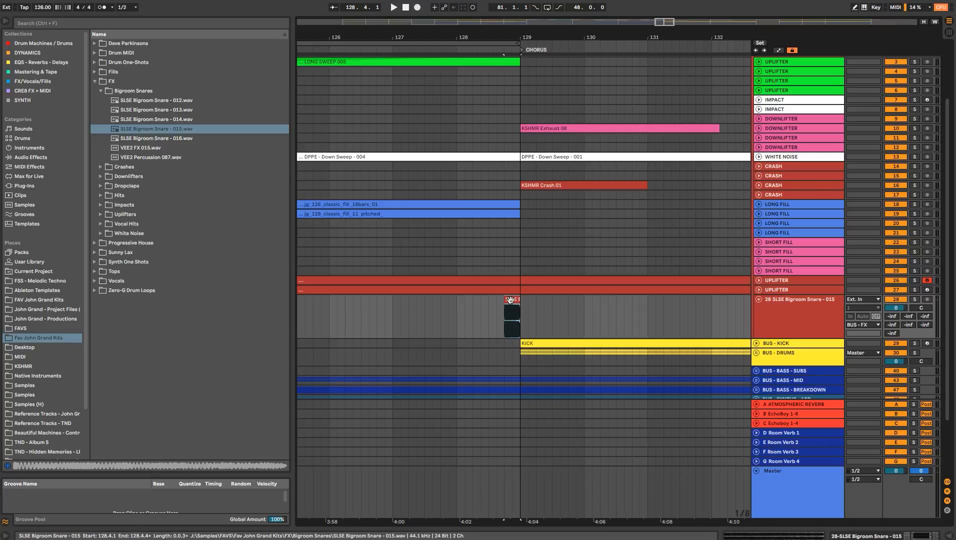
- Audition the snare before the chorus and lower its track volume to about -9.1 dB
{"action": "left_click", "coordinate": [491, 305]}
{"action": "key", "text": "space"}
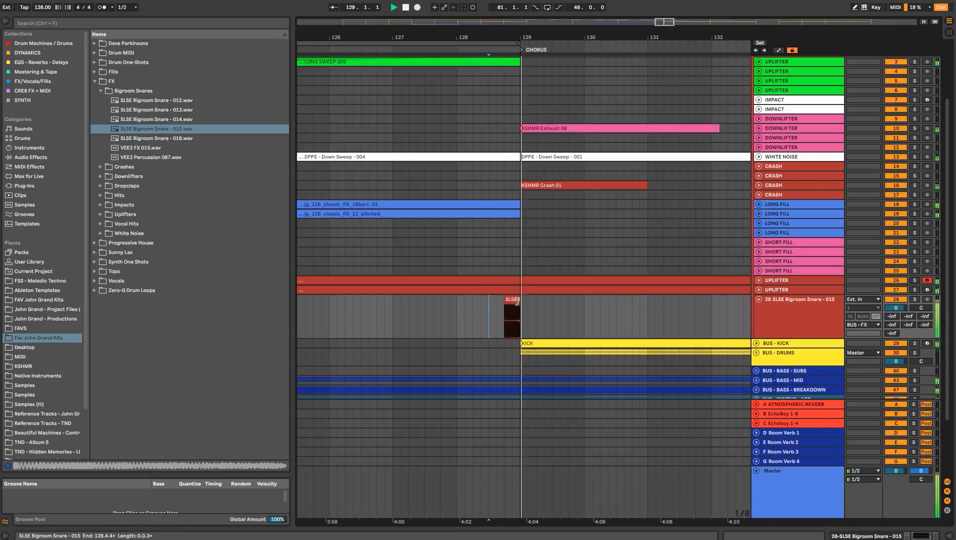
{"action": "left_click_drag", "start_coordinate": [896, 308], "coordinate": [895, 324]}
- Try trimming the snare clip to half a beat and duplicating it within the last beat of bar 128
{"action": "left_click_drag", "start_coordinate": [519, 300], "coordinate": [511, 300]}
{"action": "key", "text": "ctrl+d"}
{"action": "left_click", "coordinate": [481, 301]}
{"action": "key", "text": "space"}
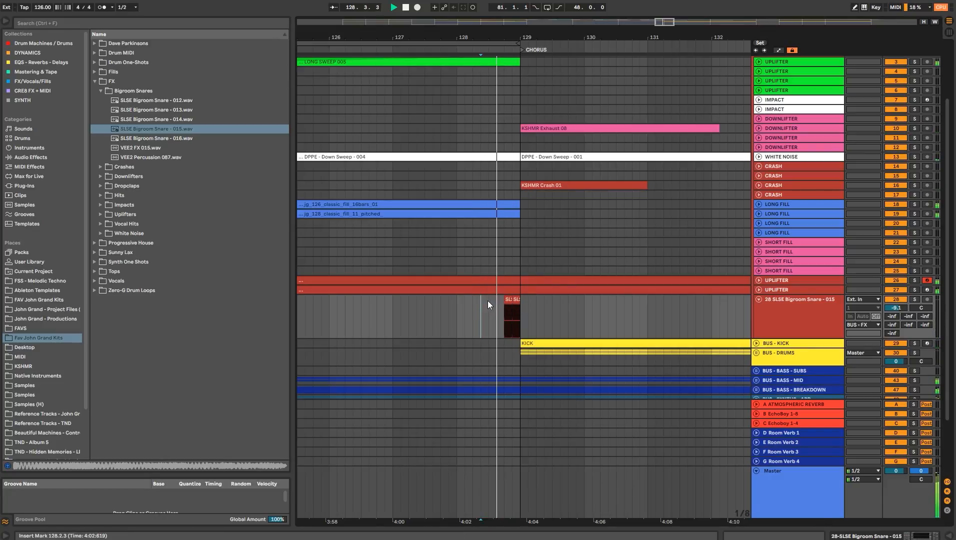
{"action": "key", "text": "space"}
- Lay out snare hits across the last two beats of bar 128 and play them into the chorus
{"action": "mouse_move", "coordinate": [508, 300]}
{"action": "left_mouse_down"}
{"action": "mouse_move", "coordinate": [492, 301]}
{"action": "mouse_move", "coordinate": [518, 300]}
{"action": "left_mouse_up"}
{"action": "left_click", "coordinate": [455, 304]}
{"action": "key", "text": "space"}
{"action": "key", "text": "space"}
{"action": "left_click", "coordinate": [458, 307]}
{"action": "key", "text": "space"}
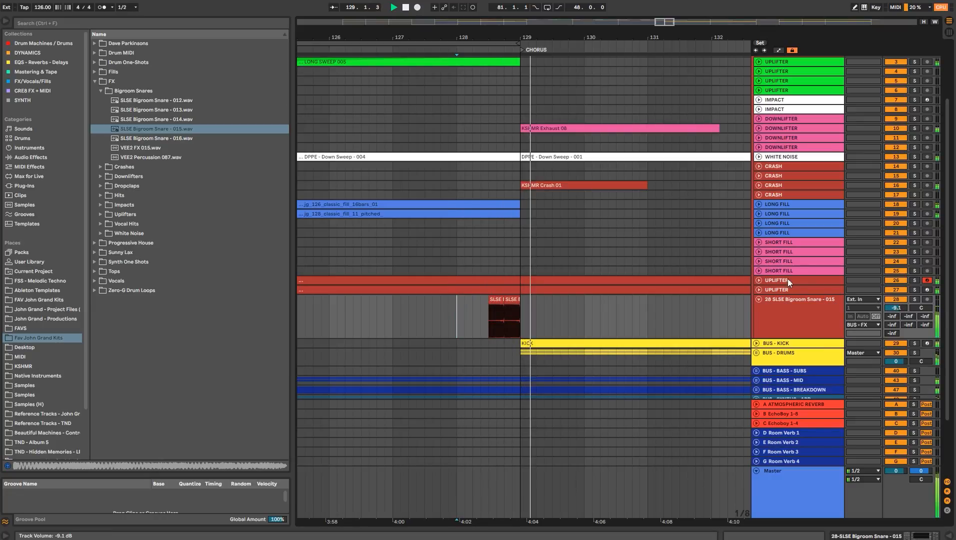
- Audition the CRASH and WHITE NOISE tracks in solo, one after the other, at the start of the chorus at bar 129
{"action": "left_click_drag", "start_coordinate": [518, 38], "coordinate": [498, 4]}
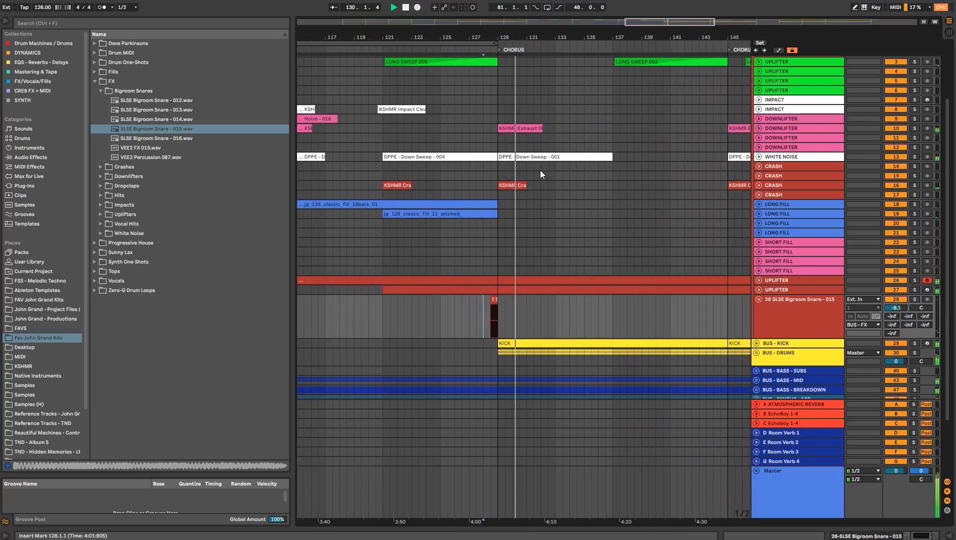
{"action": "left_click", "coordinate": [513, 185]}
{"action": "key", "text": "space"}
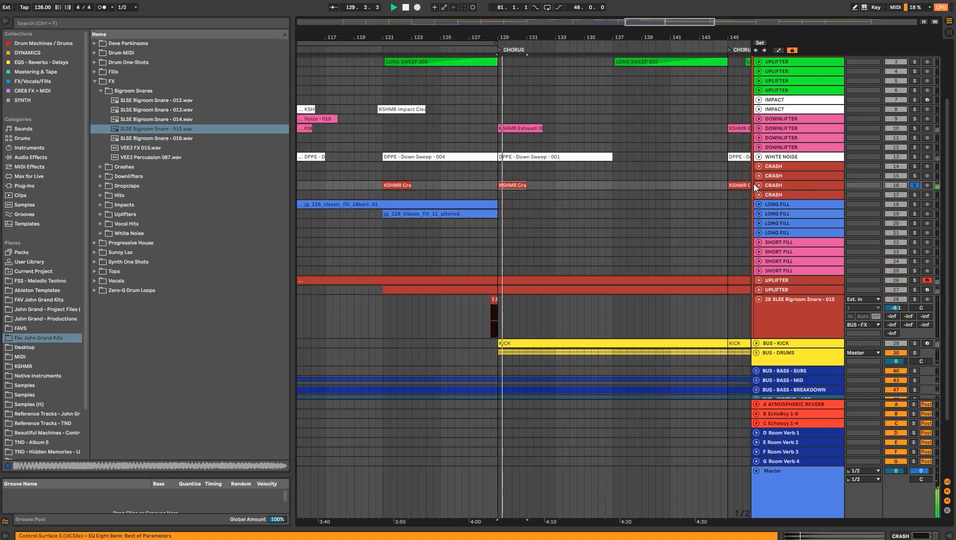
{"action": "left_click", "coordinate": [765, 156]}
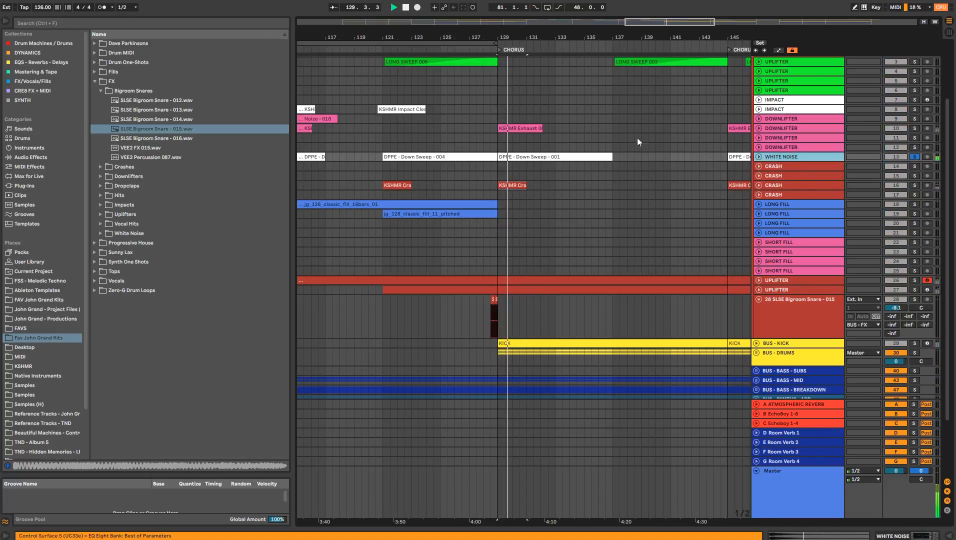
{"action": "left_click", "coordinate": [598, 132]}
{"action": "key", "text": "space"}
- Play from the snare fill in bar 128, fold all effects tracks and expand the BUS - DRUMS group
{"action": "scroll", "coordinate": [529, 243], "scroll_direction": "down", "scroll_amount": 3}
{"action": "left_click", "coordinate": [491, 234]}
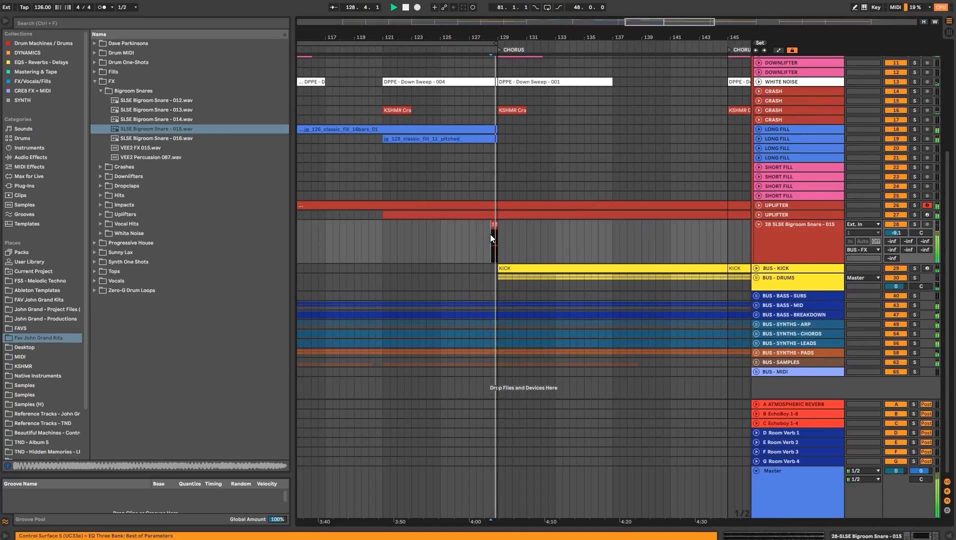
{"action": "left_click", "coordinate": [770, 242]}
{"action": "key", "text": "ctrl+a"}
{"action": "key", "text": "u"}
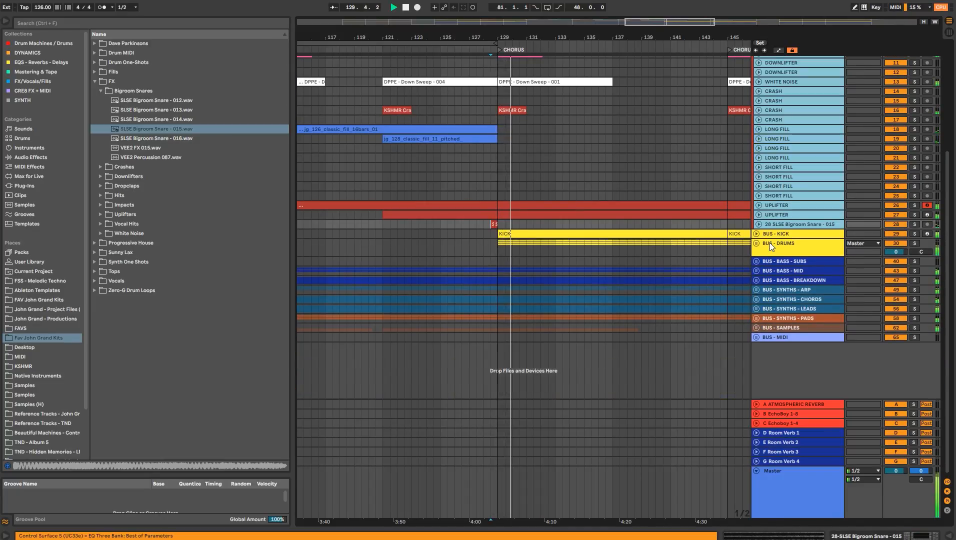
{"action": "left_click", "coordinate": [769, 243]}
{"action": "left_click", "coordinate": [757, 244]}
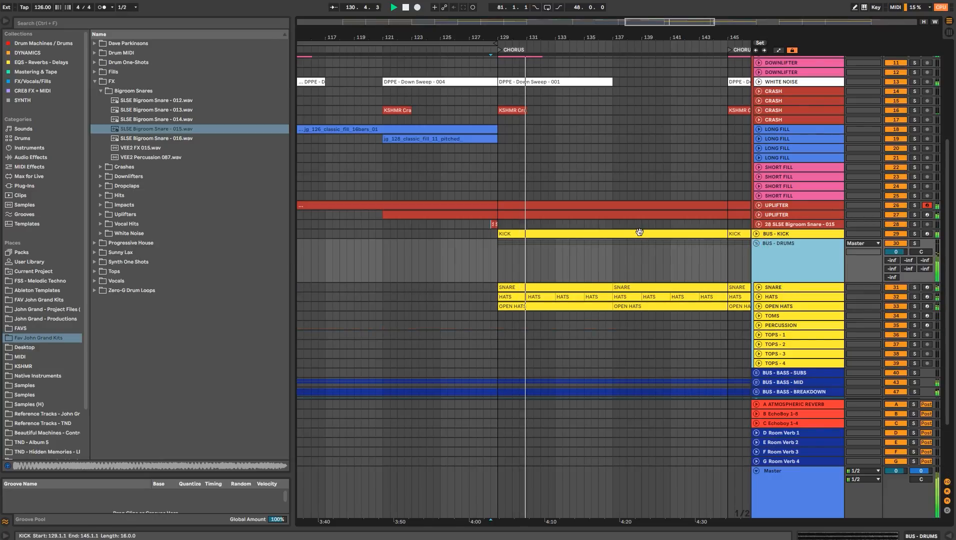
- Set the volume of both UPLIFTER tracks to -4.0 dB and fold them again
{"action": "left_click", "coordinate": [780, 214]}
{"action": "left_click", "coordinate": [783, 204], "text": "shift"}
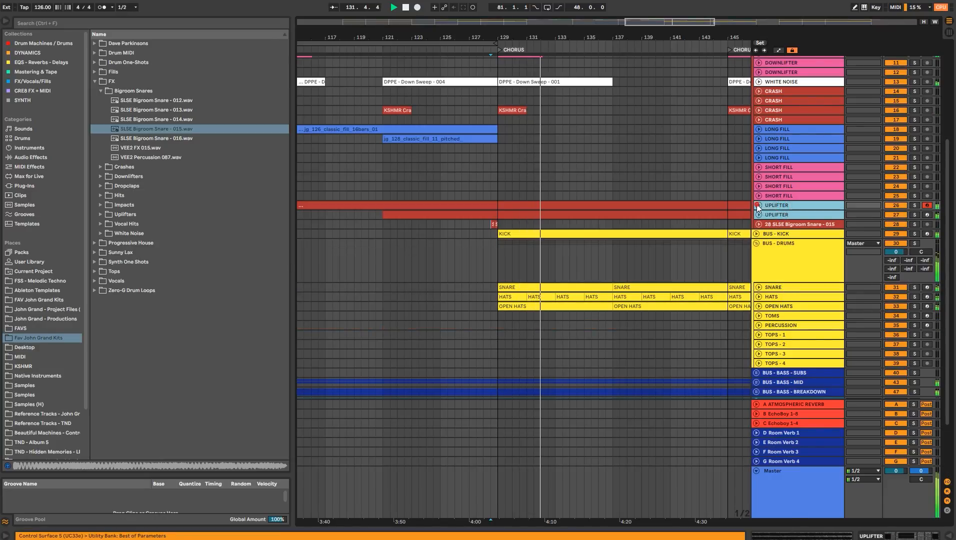
{"action": "left_click", "coordinate": [758, 205]}
{"action": "scroll", "coordinate": [902, 216], "scroll_direction": "down", "scroll_amount": 1}
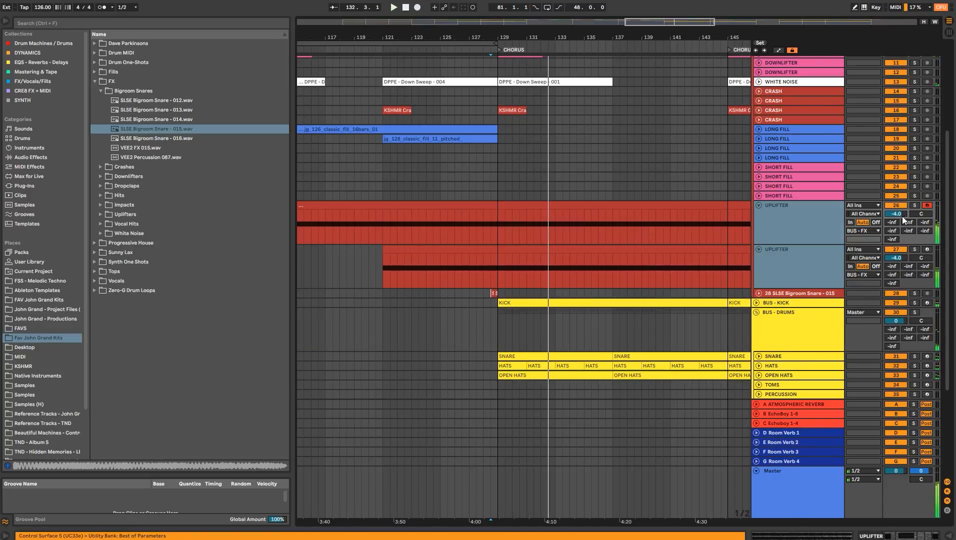
{"action": "left_click", "coordinate": [758, 205]}
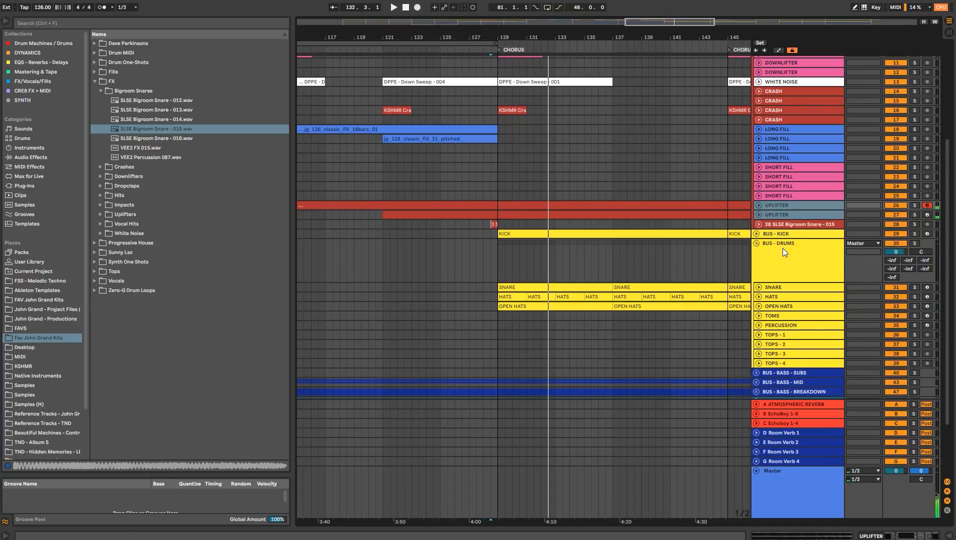
- Create an empty MIDI clip on the PERCUSSION track spanning both choruses, from bar 129 to bar 161
{"action": "scroll", "coordinate": [781, 260], "scroll_direction": "down", "scroll_amount": 4}
{"action": "left_click", "coordinate": [780, 277]}
{"action": "left_click", "coordinate": [777, 284]}
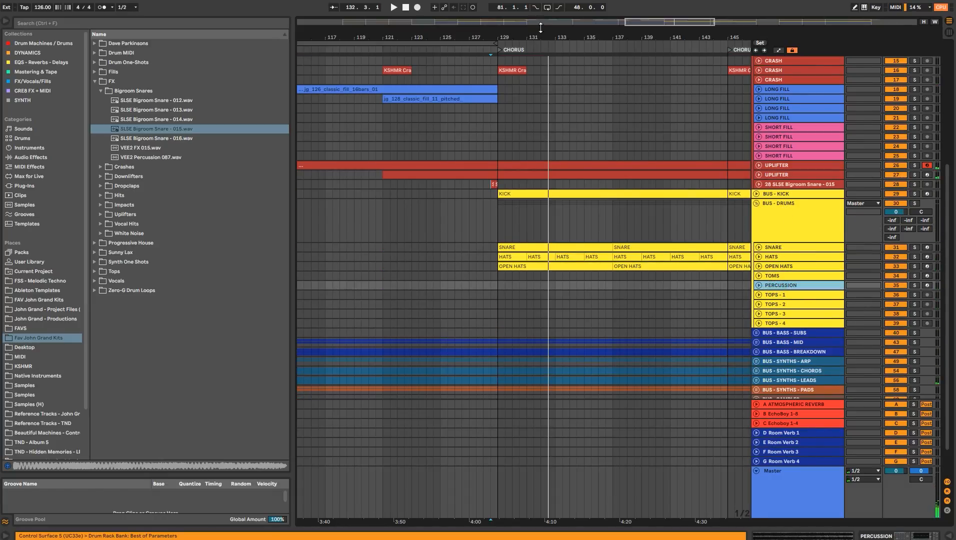
{"action": "left_click_drag", "start_coordinate": [544, 33], "coordinate": [480, 19]}
{"action": "left_click_drag", "start_coordinate": [430, 44], "coordinate": [712, 43]}
{"action": "left_click_drag", "start_coordinate": [322, 44], "coordinate": [452, 44]}
{"action": "left_click_drag", "start_coordinate": [454, 286], "coordinate": [717, 284]}
{"action": "key", "text": "ctrl+shift+m"}
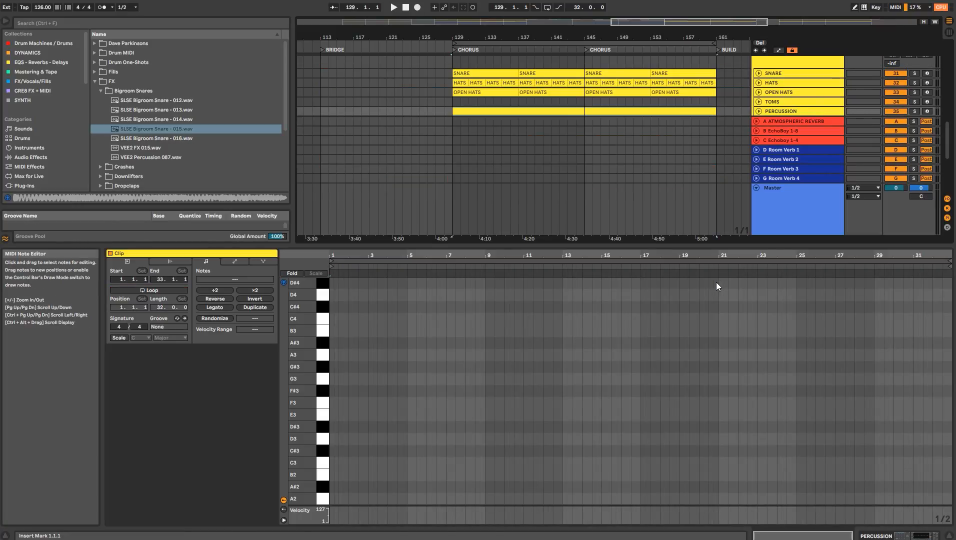
- Show the PERCUSSION track's devices and browse the Samples folder to DPPE - Drum Hits, DPPE - Percussion
{"action": "key", "text": "shift+Tab"}
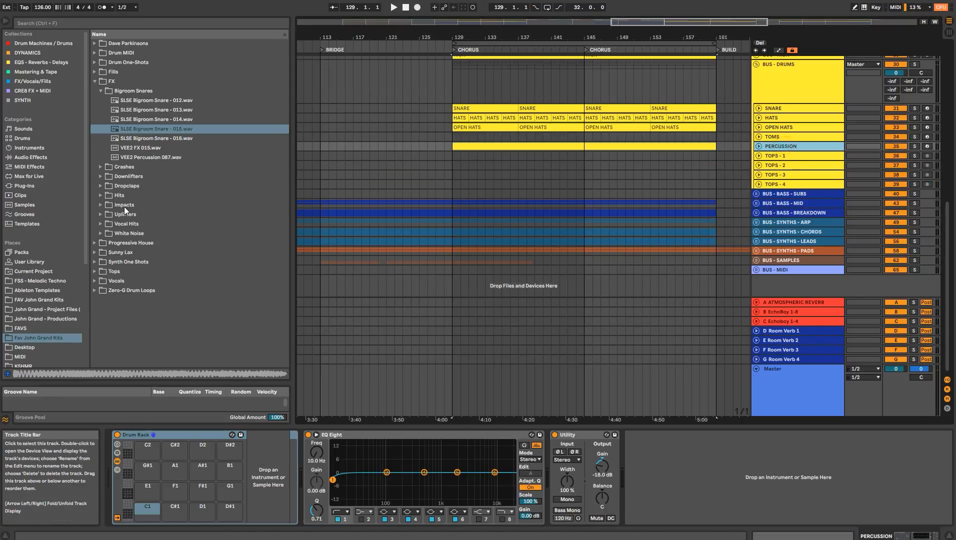
{"action": "scroll", "coordinate": [37, 327], "scroll_direction": "down", "scroll_amount": 3}
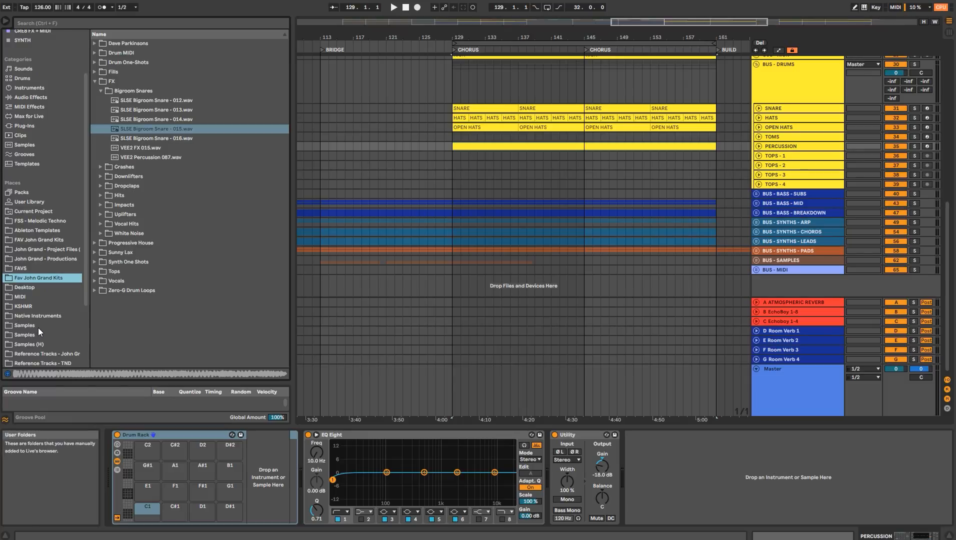
{"action": "left_click", "coordinate": [38, 326]}
{"action": "left_click", "coordinate": [107, 100]}
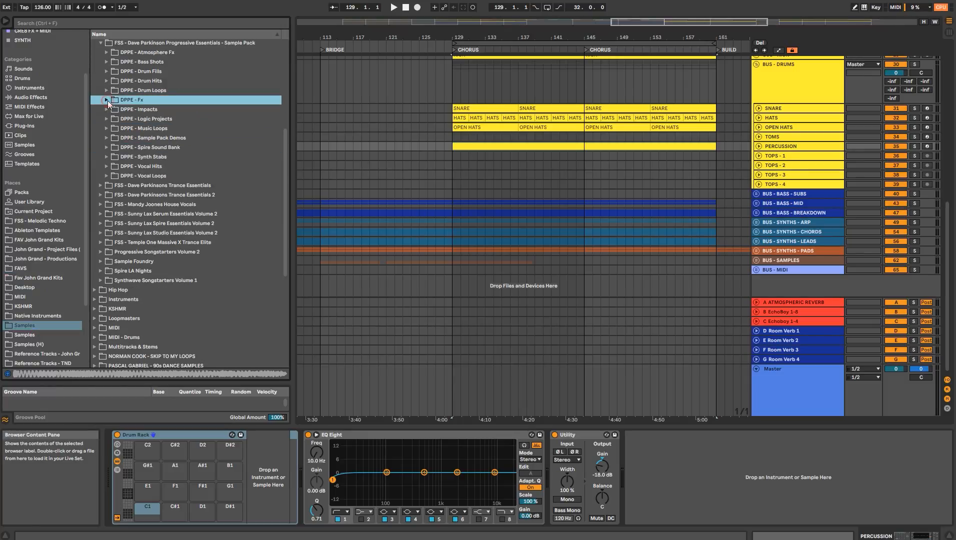
{"action": "left_click", "coordinate": [107, 80]}
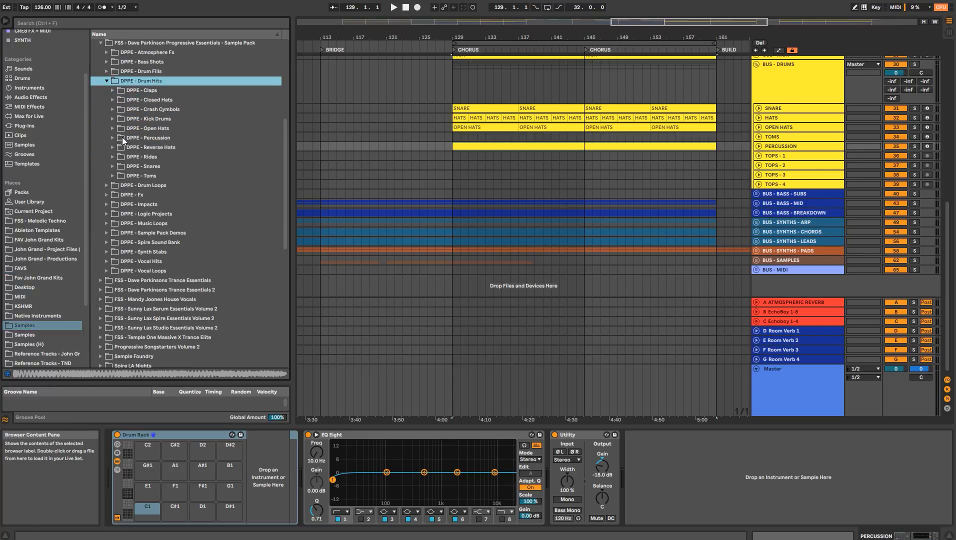
{"action": "left_click", "coordinate": [115, 136]}
- Audition a few percussion hits and load DPPE - Percussion 001 to 067 into the Drum Rack from pad C-2
{"action": "left_click", "coordinate": [132, 147]}
{"action": "left_click", "coordinate": [142, 156]}
{"action": "left_click", "coordinate": [149, 166]}
{"action": "left_click", "coordinate": [161, 185]}
{"action": "left_click", "coordinate": [183, 148]}
{"action": "left_click_drag", "start_coordinate": [287, 105], "coordinate": [281, 169]}
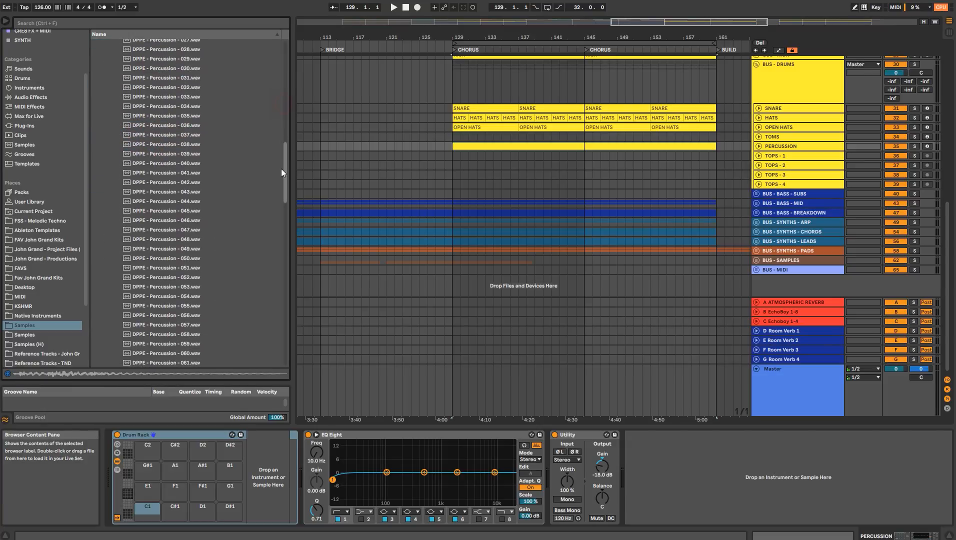
{"action": "scroll", "coordinate": [203, 221], "scroll_direction": "down", "scroll_amount": 5}
{"action": "left_click", "coordinate": [204, 220], "text": "shift"}
{"action": "left_click_drag", "start_coordinate": [203, 220], "coordinate": [130, 520]}
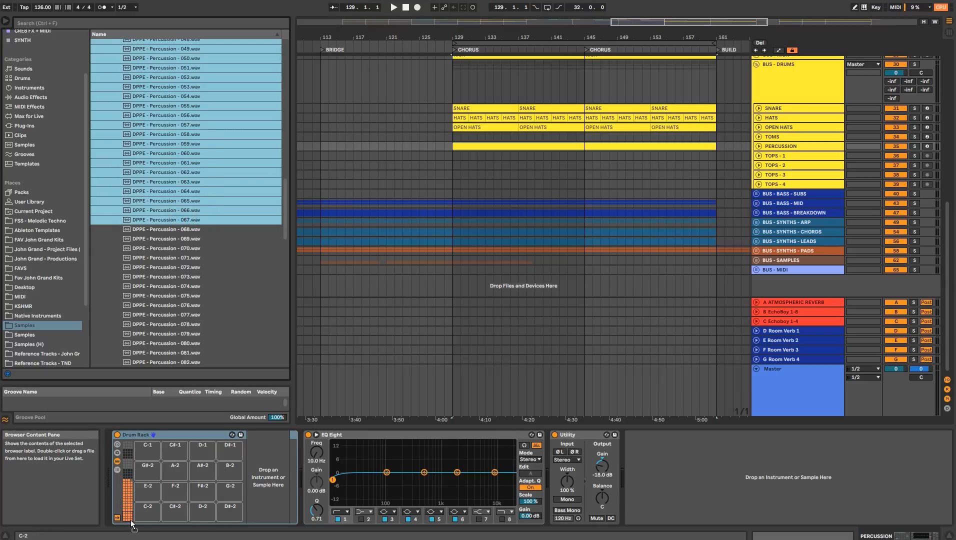
- In the percussion clip, draw four 1/16 notes of DPPE - Percussion 001 across the first beat
{"action": "double_click", "coordinate": [534, 146]}
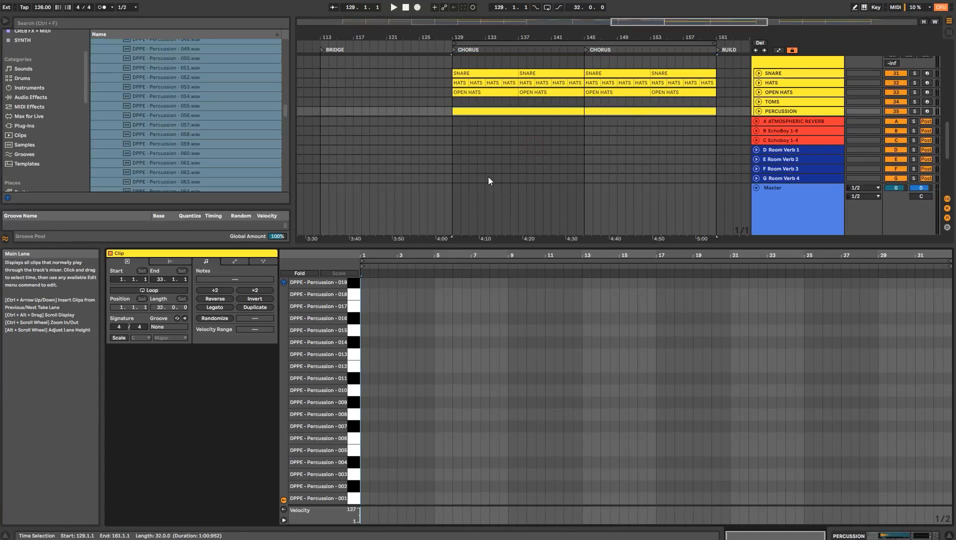
{"action": "key", "text": "b"}
{"action": "left_click_drag", "start_coordinate": [365, 255], "coordinate": [365, 332]}
{"action": "key", "text": "b"}
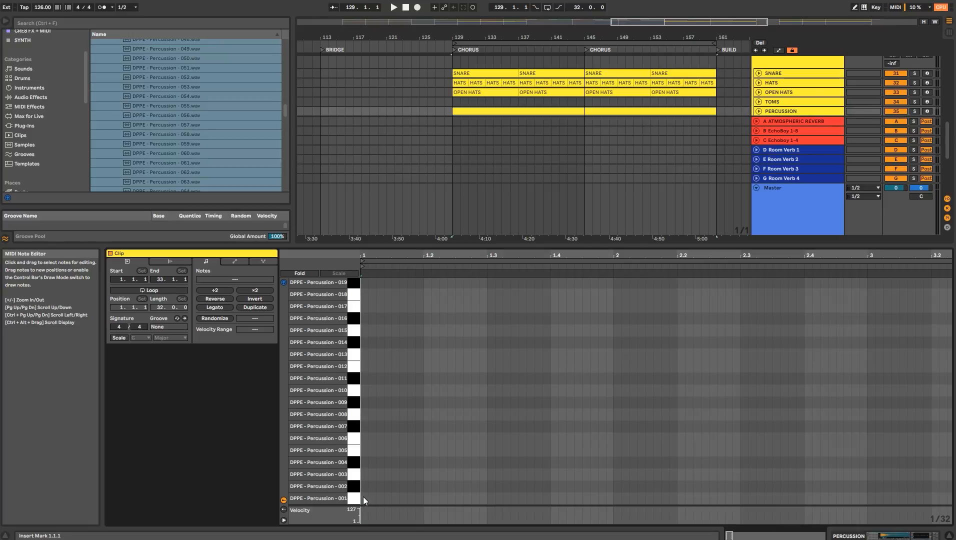
{"action": "right_click", "coordinate": [386, 466]}
{"action": "left_click", "coordinate": [456, 411]}
{"action": "double_click", "coordinate": [369, 498]}
{"action": "double_click", "coordinate": [383, 498]}
{"action": "double_click", "coordinate": [399, 498]}
{"action": "double_click", "coordinate": [416, 498]}
- Lower the velocity of the second note to about 46 and the fourth to about 70, and audition the pattern
{"action": "mouse_move", "coordinate": [383, 498]}
{"action": "left_mouse_down"}
{"action": "mouse_move", "coordinate": [410, 500]}
{"action": "mouse_move", "coordinate": [448, 343]}
{"action": "left_mouse_up"}
{"action": "left_click", "coordinate": [436, 504]}
{"action": "left_click_drag", "start_coordinate": [410, 410], "coordinate": [409, 423]}
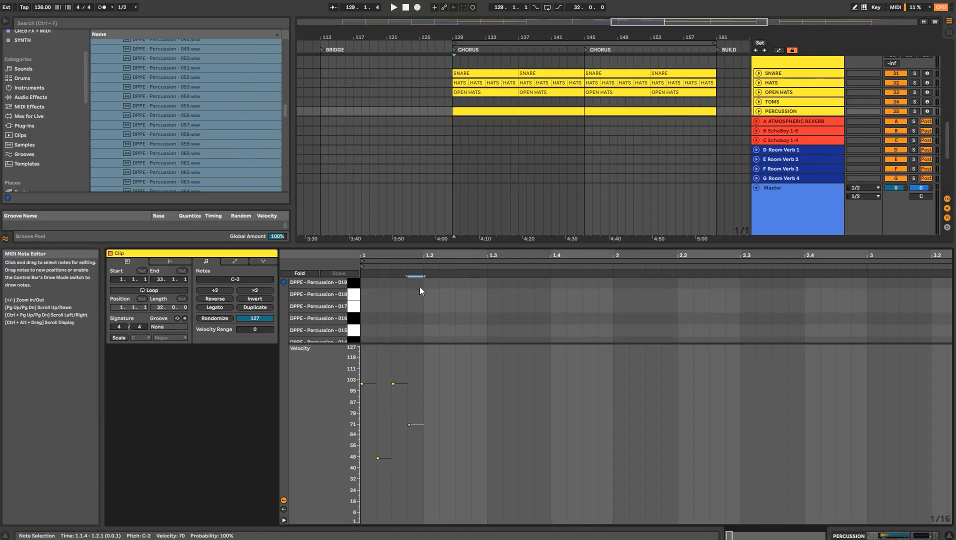
{"action": "left_click_drag", "start_coordinate": [420, 345], "coordinate": [416, 501]}
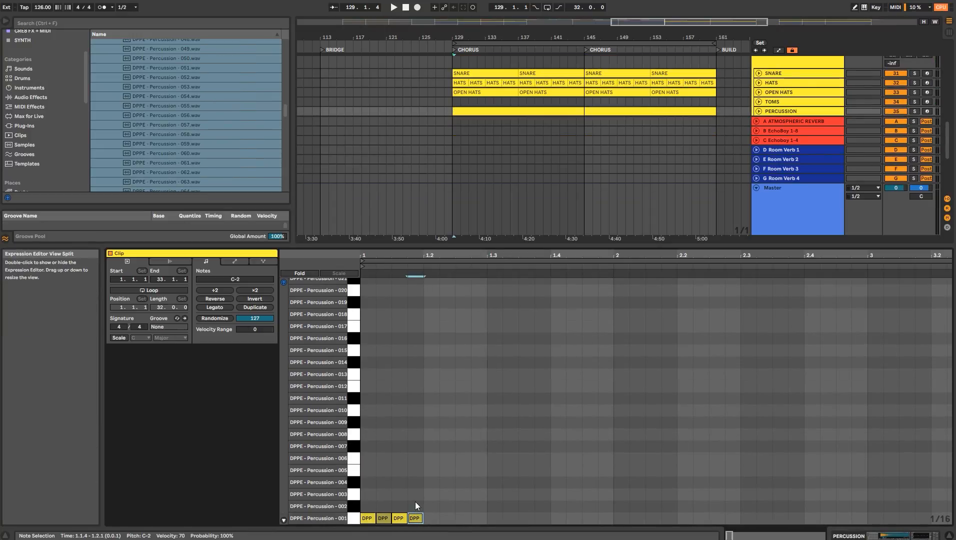
{"action": "key", "text": "space"}
{"action": "key", "text": "space"}
- Repeat the one-beat percussion pattern through the clip until it runs past bar 17
{"action": "left_click", "coordinate": [355, 521]}
{"action": "key", "text": "ctrl+d"}
{"action": "key", "text": "ctrl+d"}
{"action": "key", "text": "ctrl+d"}
{"action": "key", "text": "ctrl+d"}
{"action": "key", "text": "ctrl+d"}
{"action": "key", "text": "ctrl+d"}
{"action": "key", "text": "ctrl+d"}
{"action": "left_click_drag", "start_coordinate": [546, 257], "coordinate": [400, 238]}
{"action": "key", "text": "ctrl+d"}
{"action": "key", "text": "ctrl+d"}
{"action": "key", "text": "ctrl+d"}
{"action": "key", "text": "ctrl+d"}
{"action": "key", "text": "ctrl+d"}
{"action": "key", "text": "ctrl+d"}
{"action": "key", "text": "ctrl+d"}
{"action": "key", "text": "ctrl+d"}
{"action": "key", "text": "ctrl+d"}
{"action": "key", "text": "ctrl+d"}
{"action": "key", "text": "ctrl+d"}
{"action": "key", "text": "ctrl+d"}
{"action": "key", "text": "ctrl+d"}
{"action": "key", "text": "ctrl+d"}
{"action": "key", "text": "ctrl+d"}
{"action": "key", "text": "ctrl+d"}
{"action": "key", "text": "ctrl+d"}
{"action": "key", "text": "ctrl+d"}
{"action": "key", "text": "ctrl+d"}
{"action": "key", "text": "ctrl+d"}
{"action": "key", "text": "ctrl+d"}
{"action": "key", "text": "ctrl+d"}
{"action": "key", "text": "ctrl+d"}
{"action": "key", "text": "ctrl+d"}
{"action": "key", "text": "ctrl+d"}
{"action": "key", "text": "ctrl+d"}
{"action": "key", "text": "ctrl+d"}
{"action": "key", "text": "ctrl+d"}
{"action": "key", "text": "ctrl+d"}
{"action": "key", "text": "ctrl+d"}
{"action": "key", "text": "ctrl+d"}
{"action": "key", "text": "ctrl+d"}
{"action": "key", "text": "ctrl+d"}
{"action": "key", "text": "ctrl+d"}
{"action": "key", "text": "ctrl+d"}
{"action": "key", "text": "ctrl+d"}
{"action": "key", "text": "ctrl+d"}
{"action": "key", "text": "ctrl+d"}
{"action": "key", "text": "ctrl+d"}
{"action": "key", "text": "ctrl+d"}
{"action": "key", "text": "ctrl+d"}
{"action": "key", "text": "ctrl+d"}
{"action": "key", "text": "ctrl+d"}
{"action": "key", "text": "ctrl+d"}
{"action": "key", "text": "ctrl+d"}
{"action": "key", "text": "ctrl+d"}
{"action": "key", "text": "ctrl+d"}
{"action": "key", "text": "ctrl+d"}
- Split the percussion clip at bar 145, where the second chorus starts
{"action": "left_click", "coordinate": [597, 111]}
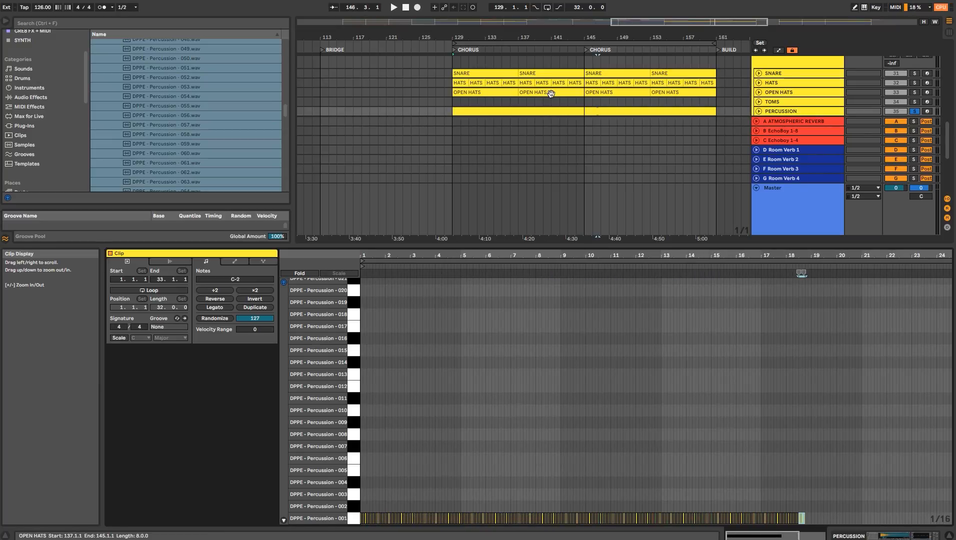
{"action": "left_click", "coordinate": [583, 102]}
{"action": "key", "text": "Down"}
{"action": "key", "text": "ctrl+e"}
- Rename the first chorus clip PERCUSSION and duplicate it over the second chorus from bar 145 to 161
{"action": "left_click", "coordinate": [573, 108]}
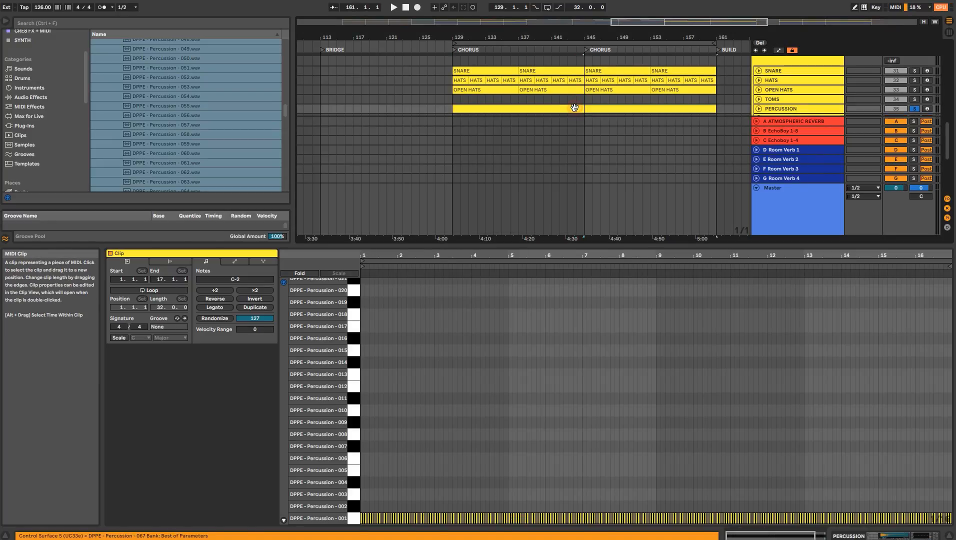
{"action": "key", "text": "ctrl+r"}
{"action": "type", "text": "P"}
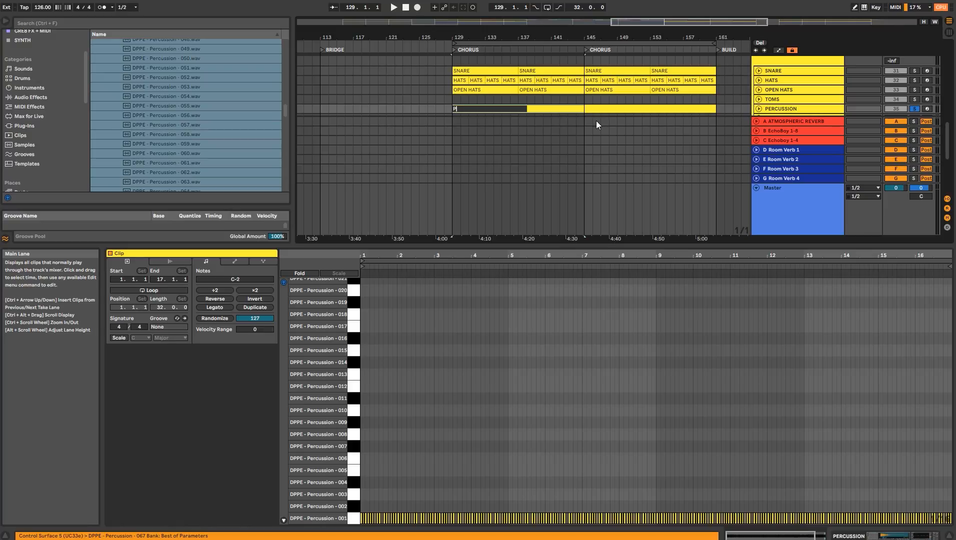
{"action": "type", "text": "ERCUSSION"}
{"action": "key", "text": "Return"}
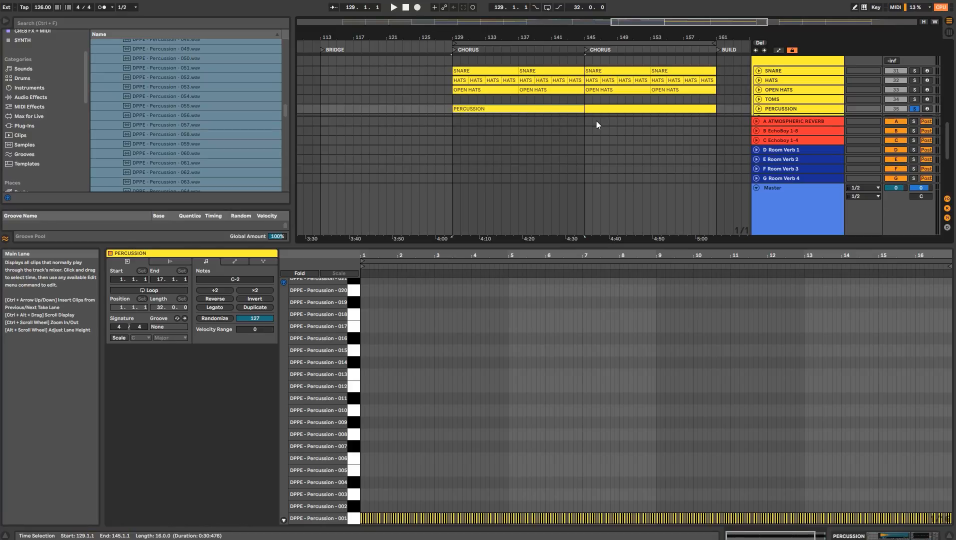
{"action": "key", "text": "ctrl+alt+r"}
{"action": "key", "text": "shift+Tab"}
{"action": "key", "text": "ctrl+d"}
- Set the PERCUSSION track's Utility gain to -2.78 dB and play BUS - KICK and BUS - DRUMS soloed together
{"action": "left_click", "coordinate": [770, 202]}
{"action": "left_click", "coordinate": [767, 212]}
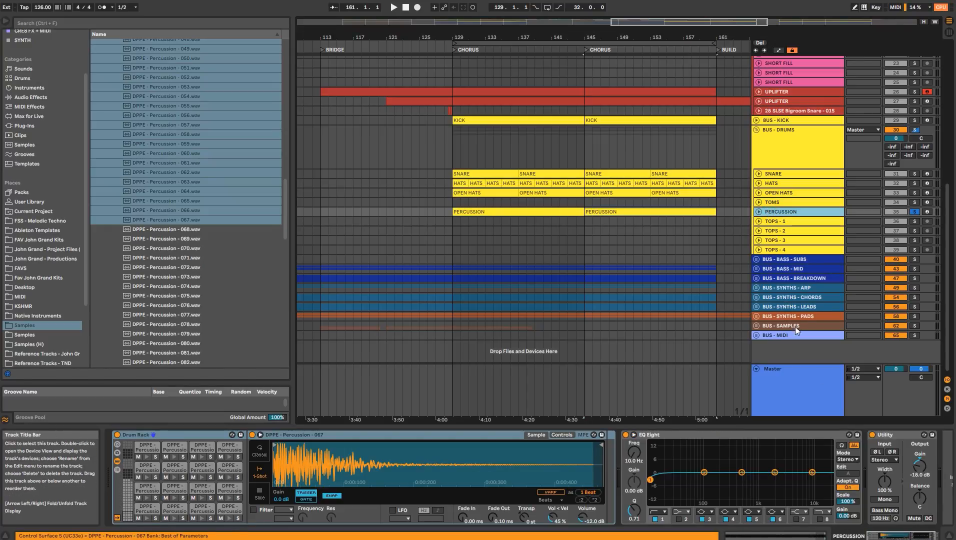
{"action": "left_click", "coordinate": [923, 466]}
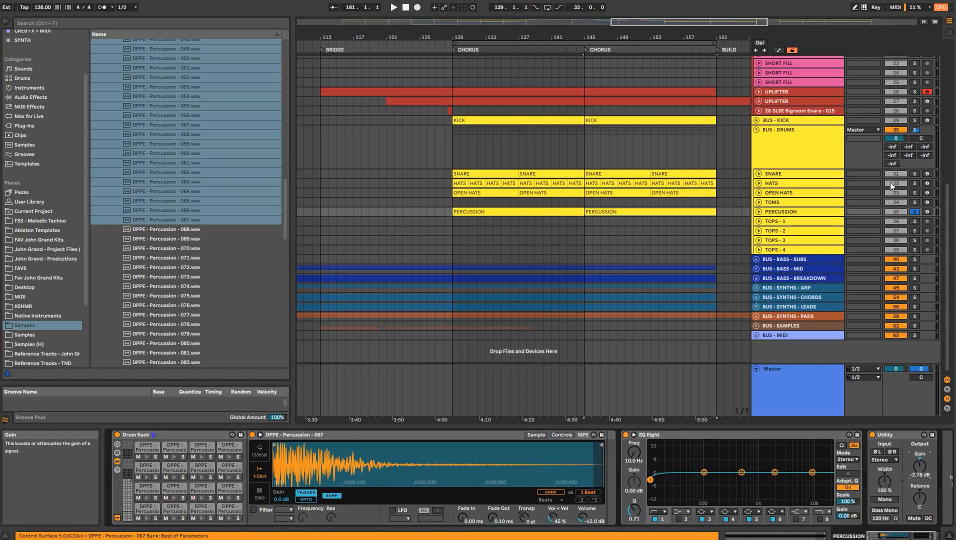
{"action": "left_click", "coordinate": [915, 121], "text": "ctrl"}
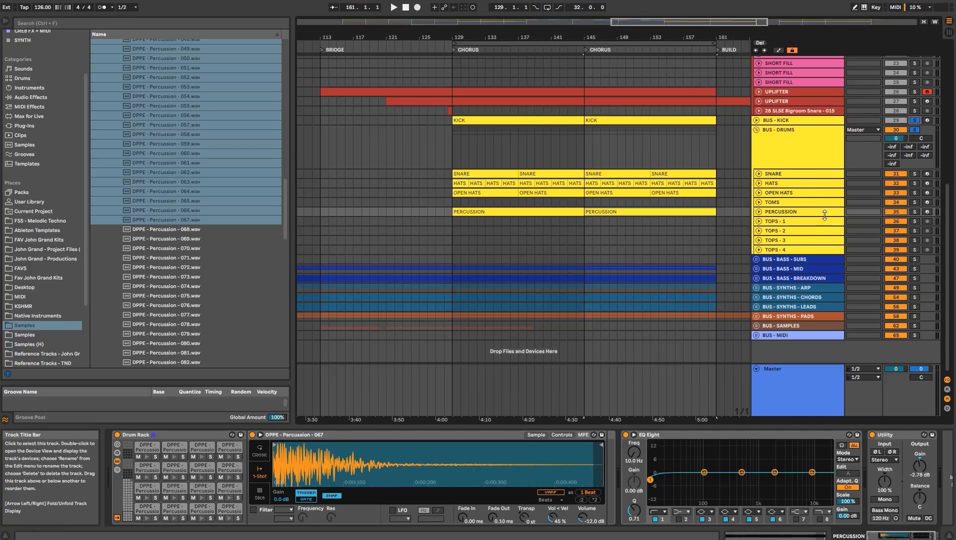
{"action": "key", "text": "space"}
- Move all notes of the first PERCUSSION clip up to DPPE - Percussion 003
{"action": "double_click", "coordinate": [554, 212]}
{"action": "key", "text": "ctrl+a"}
{"action": "key", "text": "Up"}
{"action": "key", "text": "Up"}
- Loop the first chorus from bar 129 to 145 and set the PERCUSSION track's volume to -10.0 dB
{"action": "left_click", "coordinate": [539, 176]}
{"action": "key", "text": "ctrl+l"}
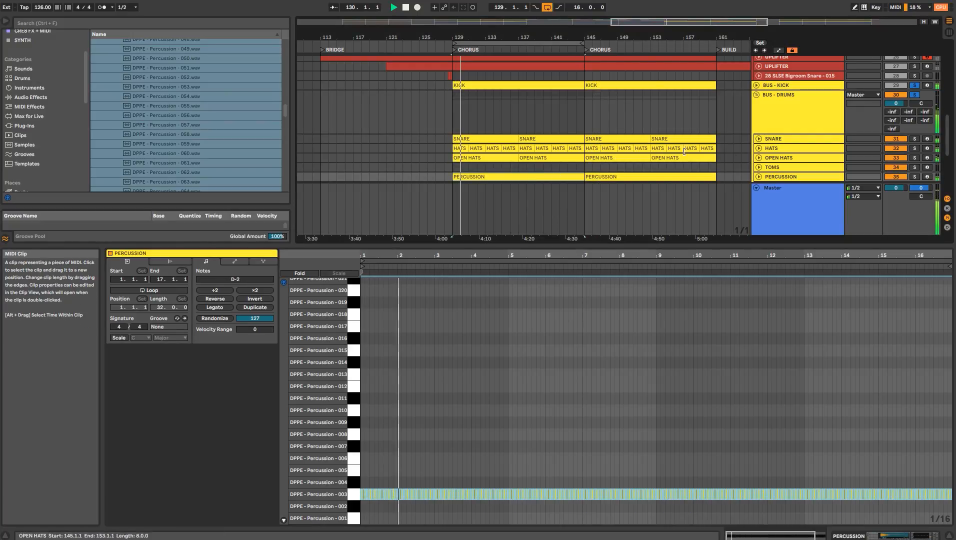
{"action": "left_click", "coordinate": [759, 176]}
{"action": "left_click_drag", "start_coordinate": [896, 151], "coordinate": [895, 139]}
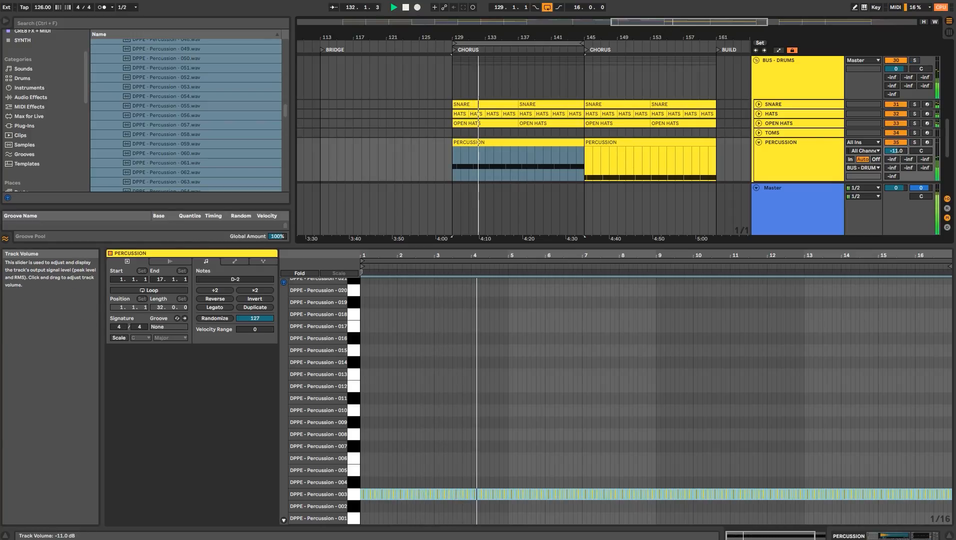
- Audition other percussion samples in the loop, soloing as needed, and move all notes up to DPPE - Percussion 012
{"action": "key", "text": "Up"}
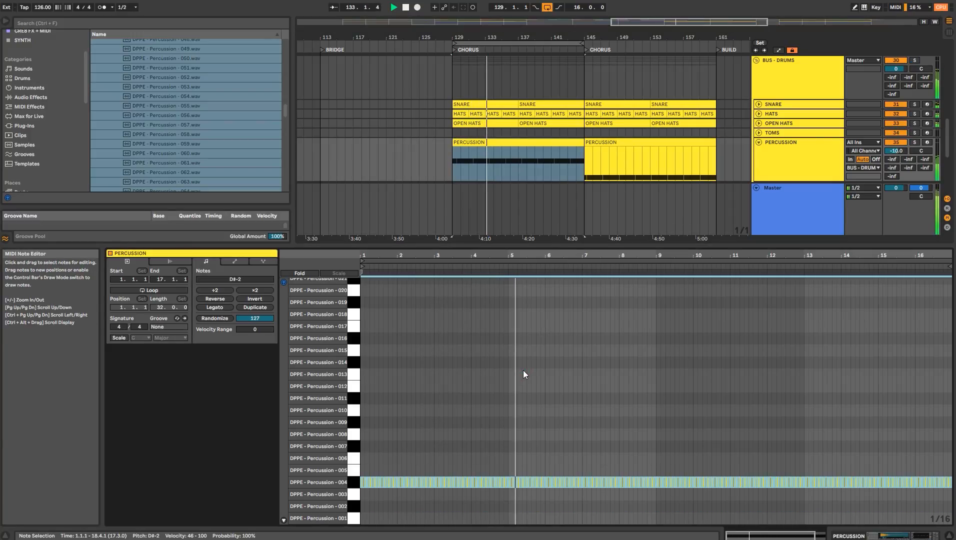
{"action": "key", "text": "Up"}
{"action": "key", "text": "Up"}
{"action": "key", "text": "Down"}
{"action": "key", "text": "s"}
{"action": "key", "text": "Up"}
{"action": "key", "text": "s"}
{"action": "key", "text": "Up"}
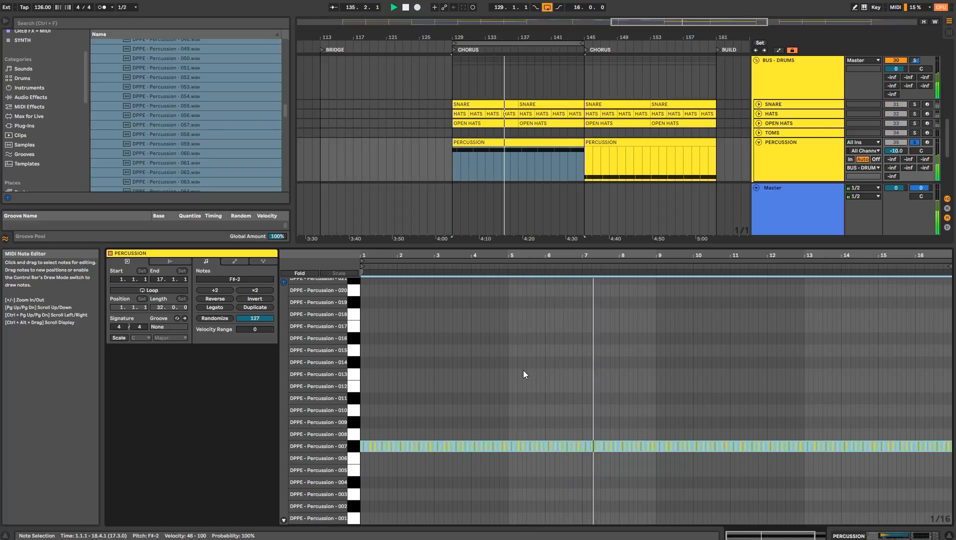
{"action": "key", "text": "Up"}
{"action": "key", "text": "Up"}
{"action": "key", "text": "Up"}
{"action": "key", "text": "Up"}
{"action": "key", "text": "Up"}
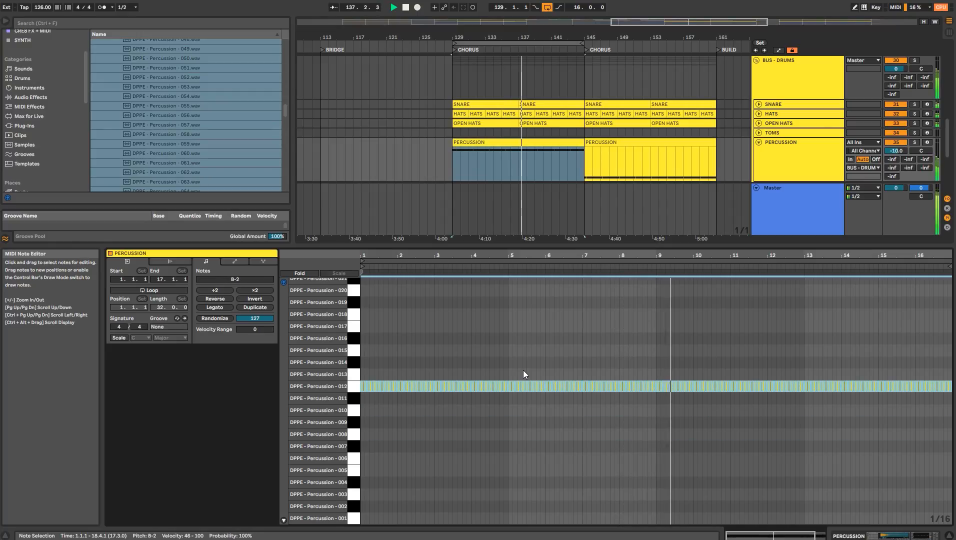
- Duplicate the reworked first-chorus PERCUSSION clip over the second chorus at bar 145
{"action": "double_click", "coordinate": [893, 151]}
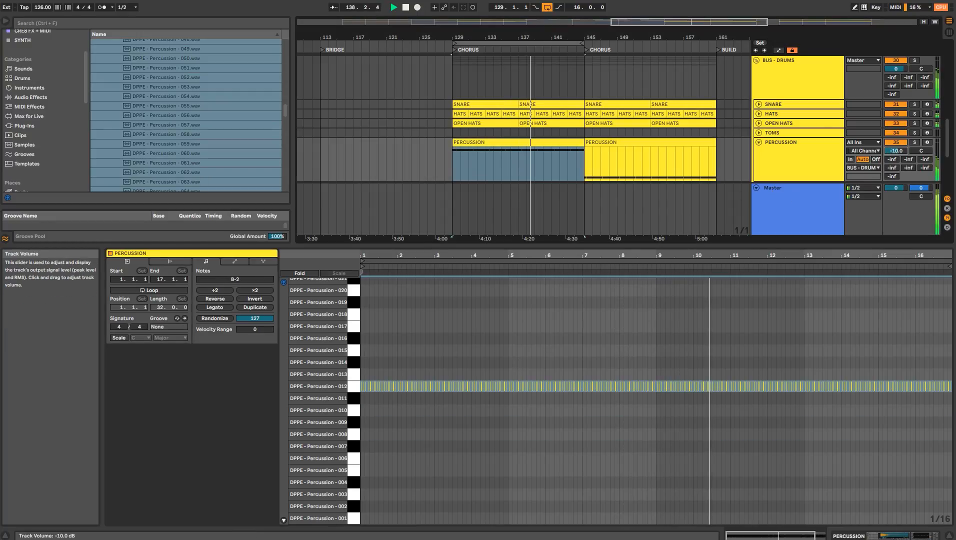
{"action": "left_click", "coordinate": [566, 143]}
{"action": "key", "text": "ctrl+d"}
- Move the PERCUSSION track's EQ Eight low cut to 240 Hz and raise the track's volume
{"action": "left_click_drag", "start_coordinate": [894, 151], "coordinate": [894, 158]}
{"action": "double_click", "coordinate": [791, 155]}
{"action": "left_click_drag", "start_coordinate": [634, 454], "coordinate": [634, 414]}
{"action": "left_click_drag", "start_coordinate": [893, 187], "coordinate": [879, 192]}
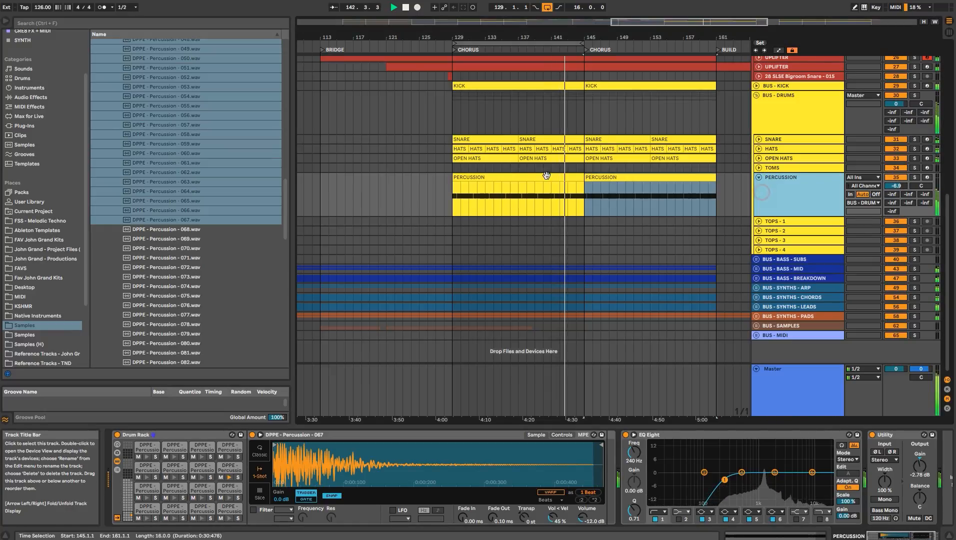
{"action": "left_click", "coordinate": [511, 178]}
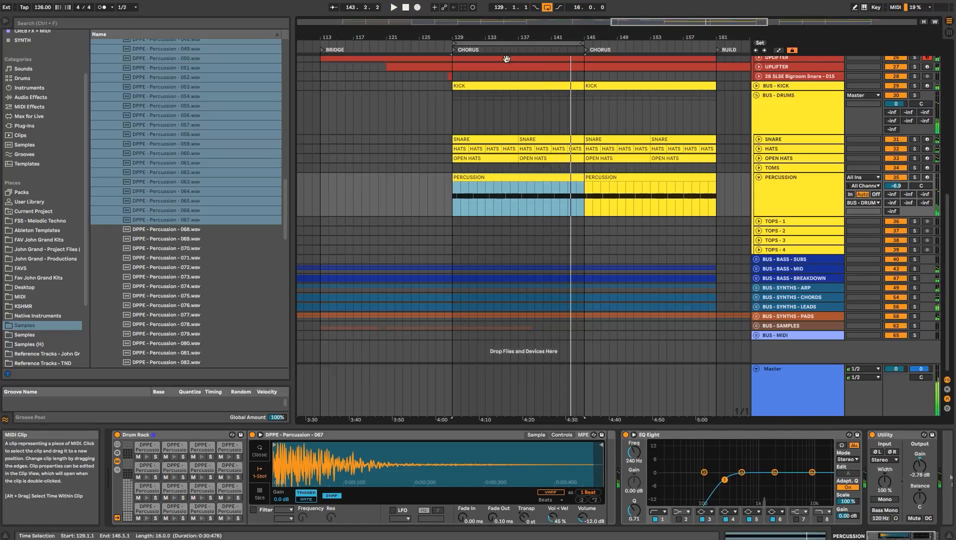
{"action": "double_click", "coordinate": [405, 7]}
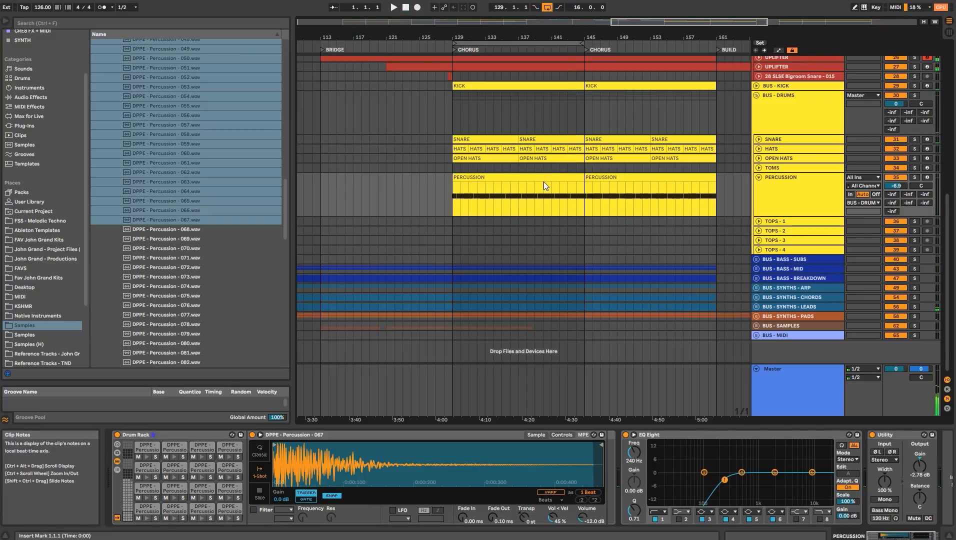
- Freeze both UPLIFTER tracks
{"action": "scroll", "coordinate": [783, 149], "scroll_direction": "up", "scroll_amount": 2}
{"action": "left_click", "coordinate": [784, 104]}
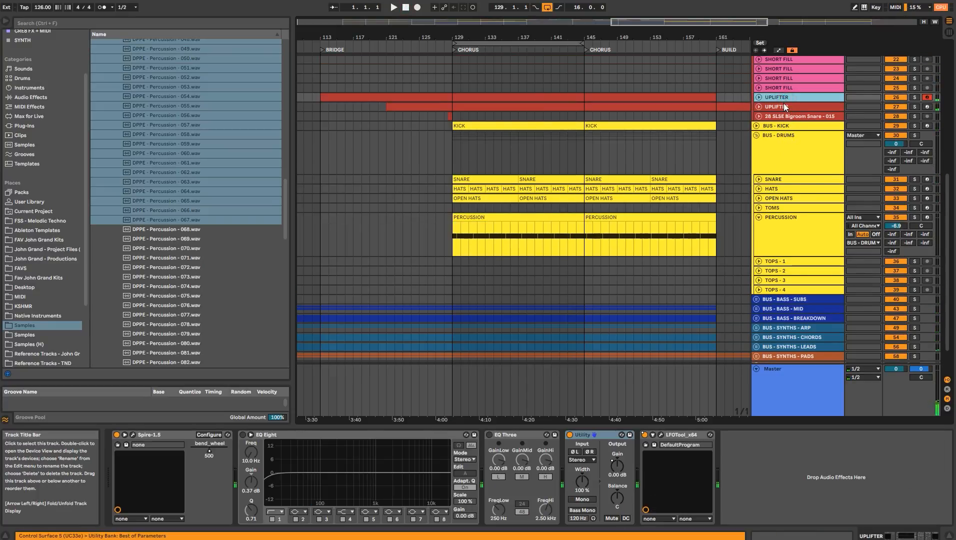
{"action": "right_click", "coordinate": [784, 103]}
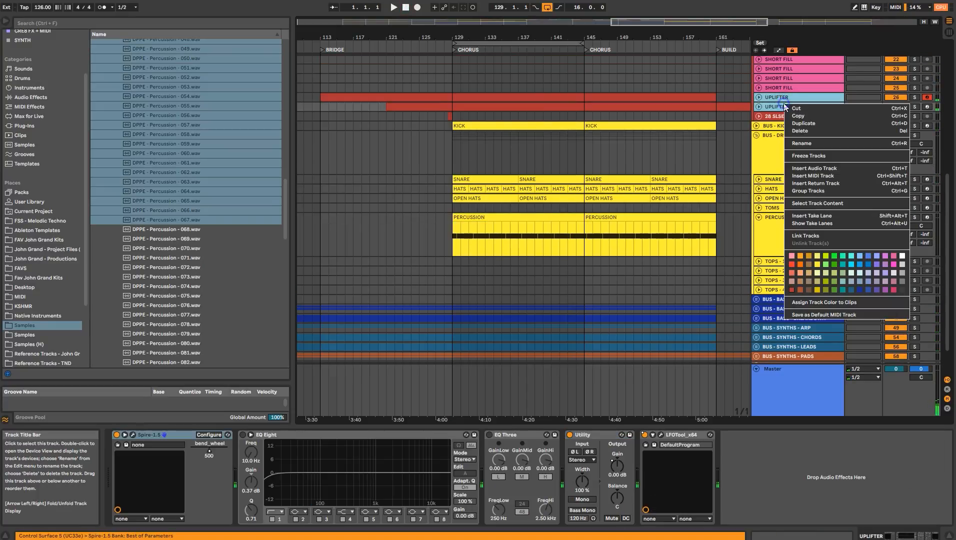
{"action": "left_click", "coordinate": [809, 156]}
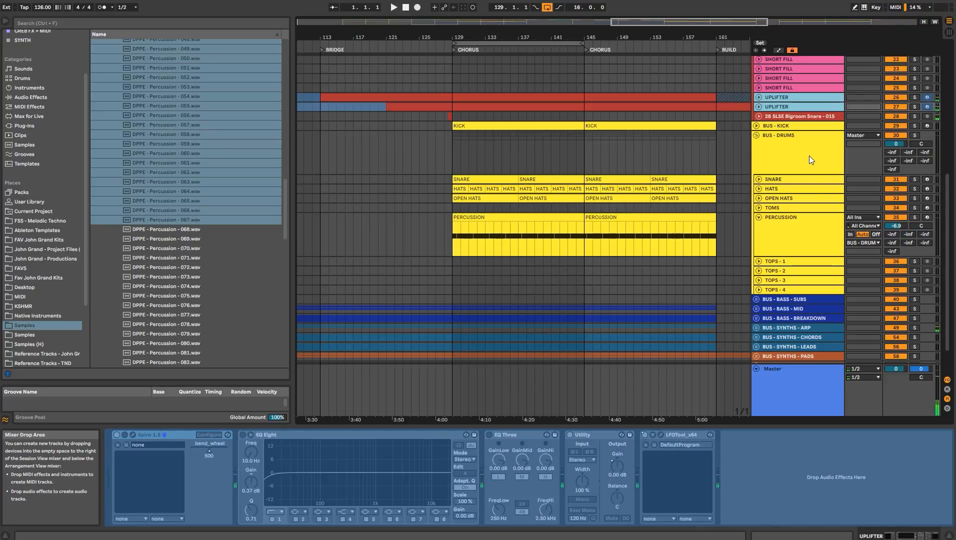
{"action": "left_click", "coordinate": [809, 156]}
{"action": "left_click", "coordinate": [788, 333]}
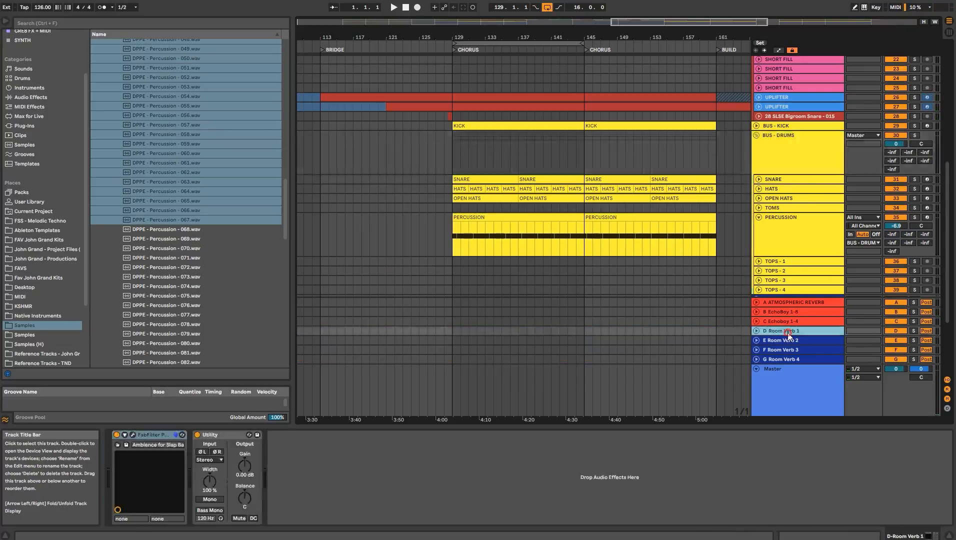
- Step through the Room Verb return tracks and examine the FabFilter Pro-R settings on Room Verb 1
{"action": "key", "text": "Down"}
{"action": "key", "text": "Down"}
{"action": "key", "text": "Down"}
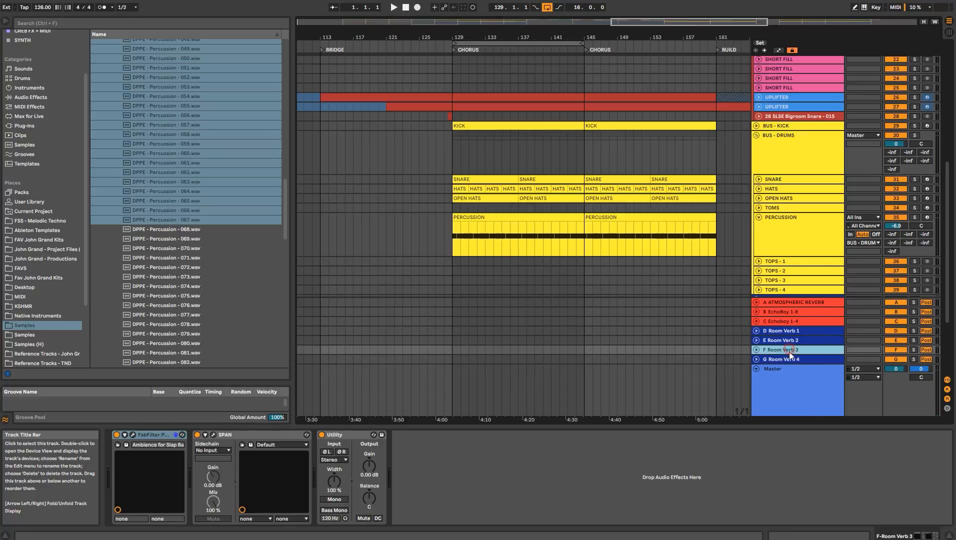
{"action": "left_click", "coordinate": [767, 330]}
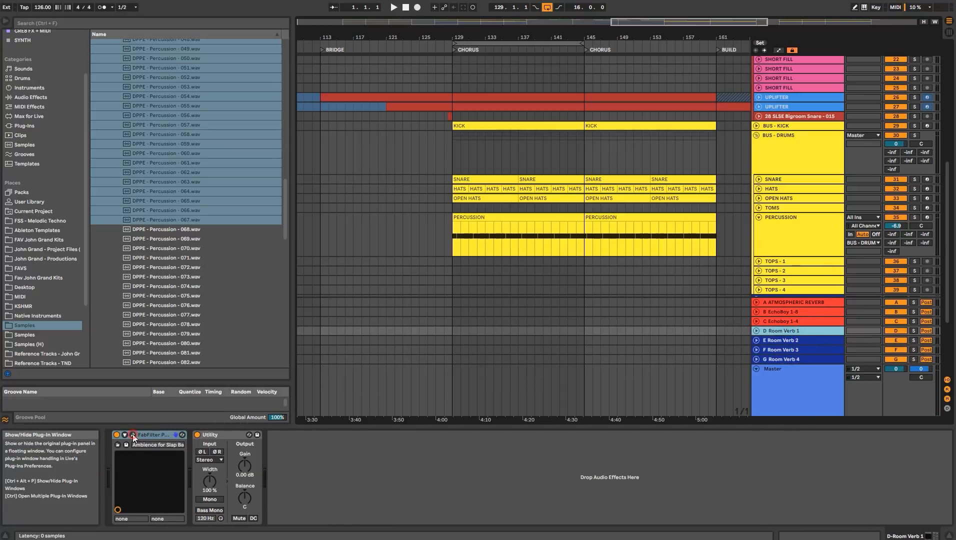
{"action": "left_click_drag", "start_coordinate": [0, 83], "coordinate": [758, 76]}
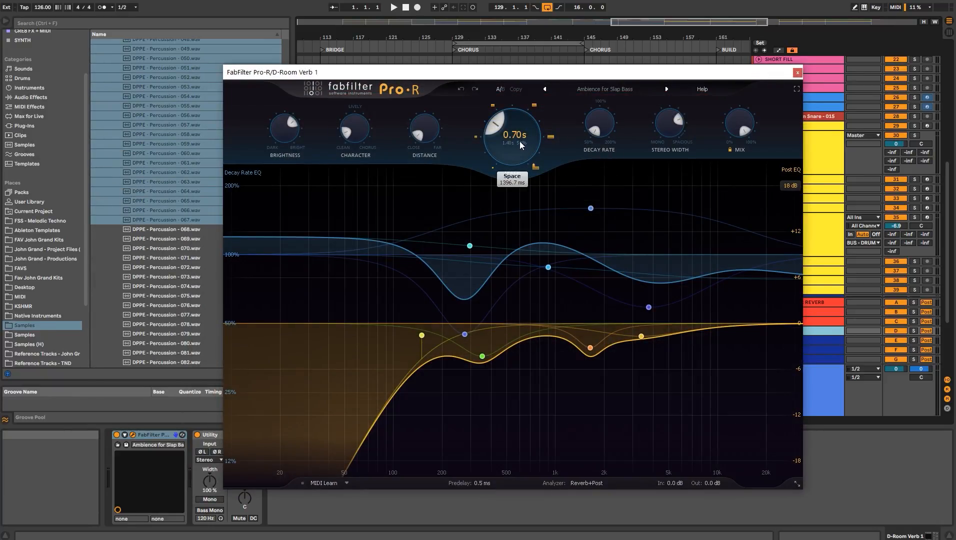
{"action": "mouse_move", "coordinate": [520, 141]}
{"action": "mouse_move", "coordinate": [497, 131]}
{"action": "left_click", "coordinate": [798, 72]}
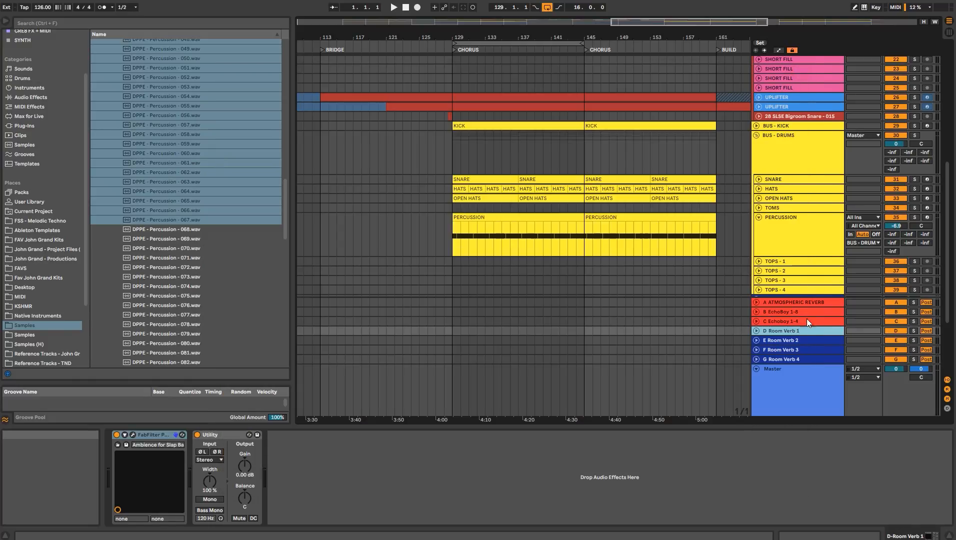
- Set the Pro-R decay rate on the Room Verb 2 return to about 71%
{"action": "left_click", "coordinate": [797, 340]}
{"action": "left_click", "coordinate": [133, 434]}
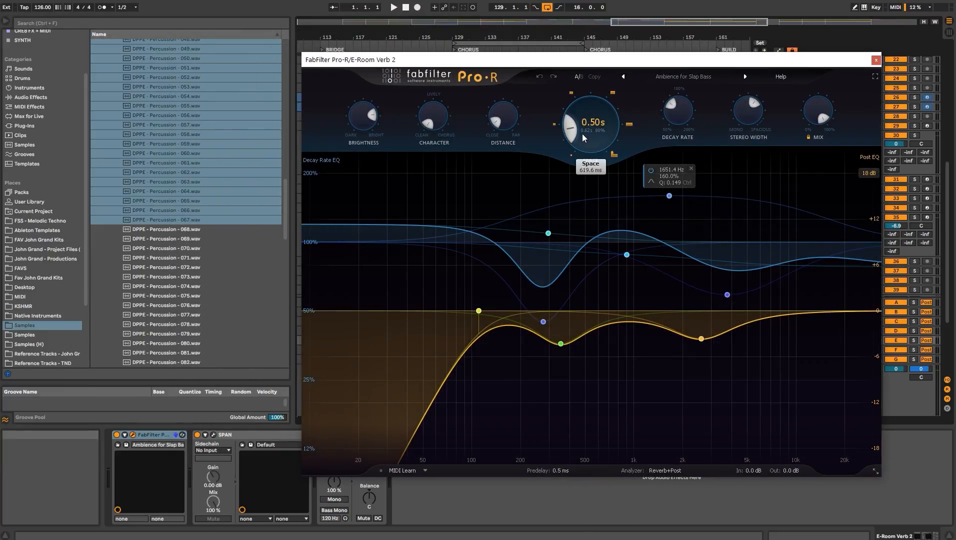
{"action": "left_click_drag", "start_coordinate": [663, 113], "coordinate": [673, 117]}
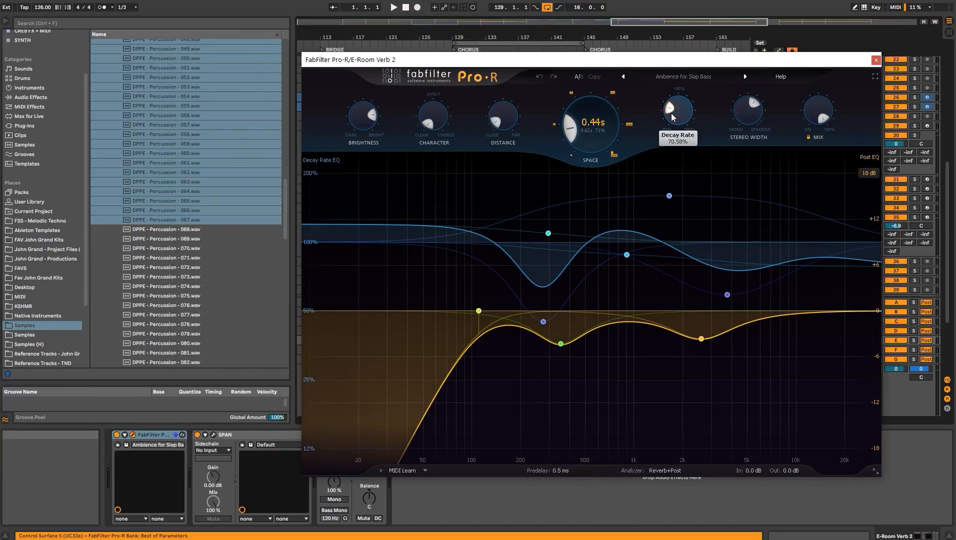
{"action": "left_click", "coordinate": [876, 60]}
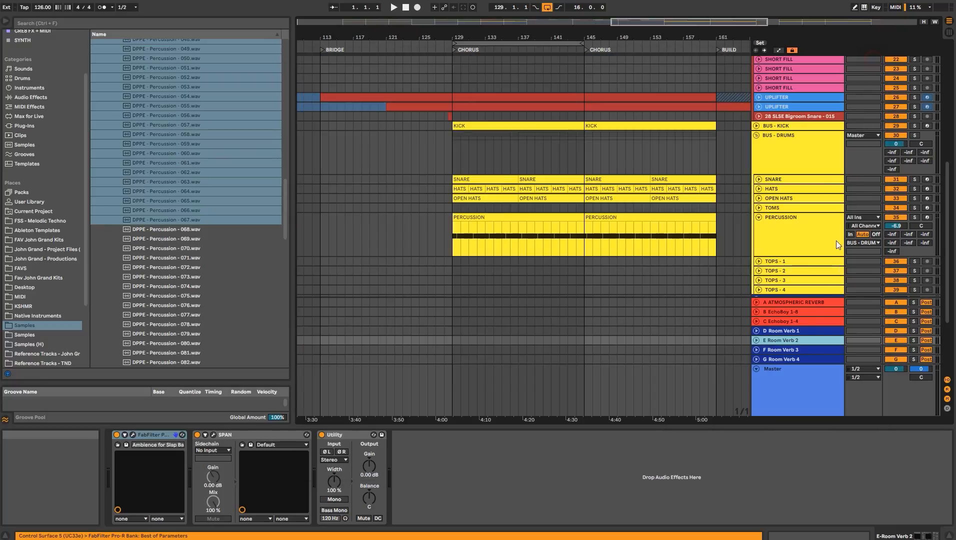
- Examine the FabFilter Pro-R settings on the Room Verb 3 and Room Verb 4 returns
{"action": "left_click", "coordinate": [783, 349]}
{"action": "left_click", "coordinate": [133, 435]}
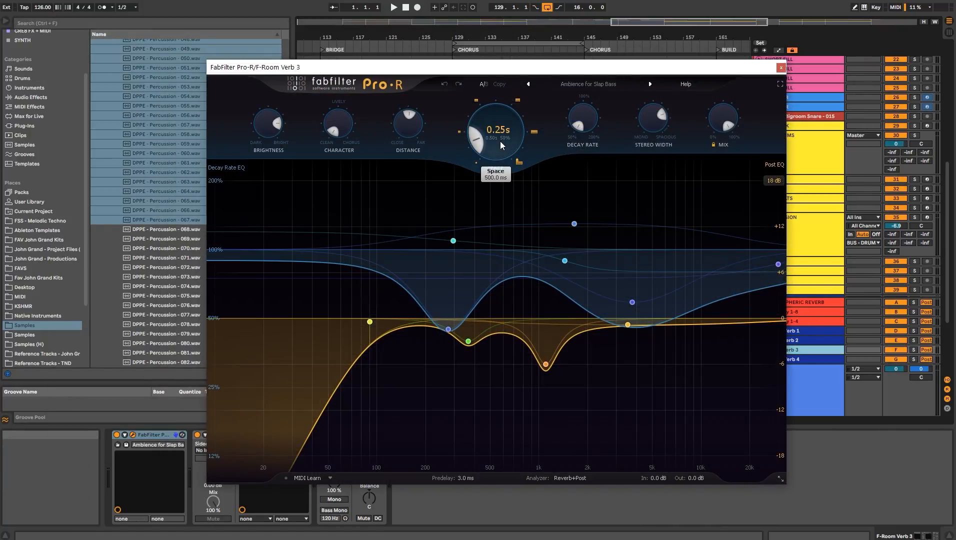
{"action": "left_click", "coordinate": [783, 69]}
{"action": "left_click", "coordinate": [785, 359]}
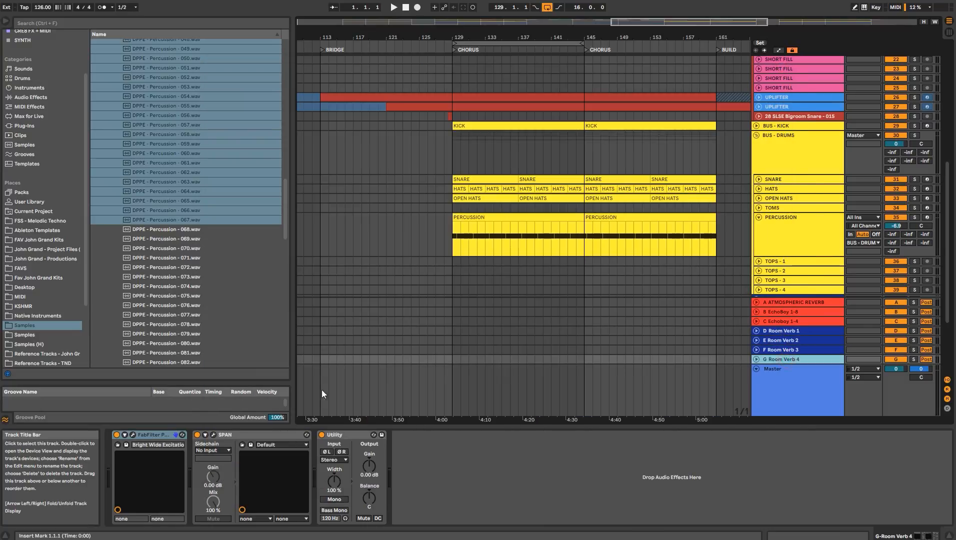
{"action": "left_click", "coordinate": [132, 435]}
{"action": "left_click_drag", "start_coordinate": [202, 0], "coordinate": [643, 73]}
{"action": "left_click_drag", "start_coordinate": [466, 142], "coordinate": [477, 216]}
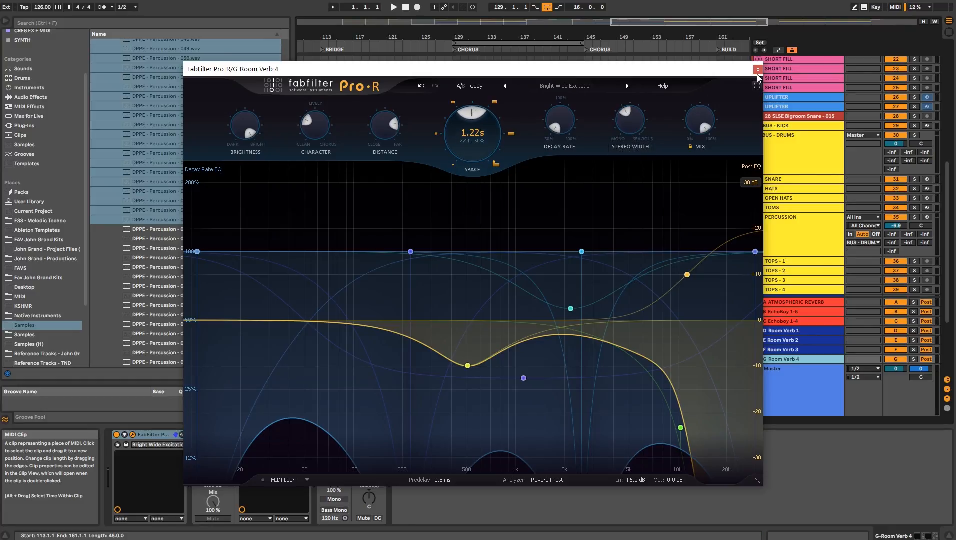
{"action": "left_click", "coordinate": [758, 69]}
- Solo BUS - KICK and BUS - DRUMS, play the chorus loop, and fold the PERCUSSION track
{"action": "left_click", "coordinate": [796, 149]}
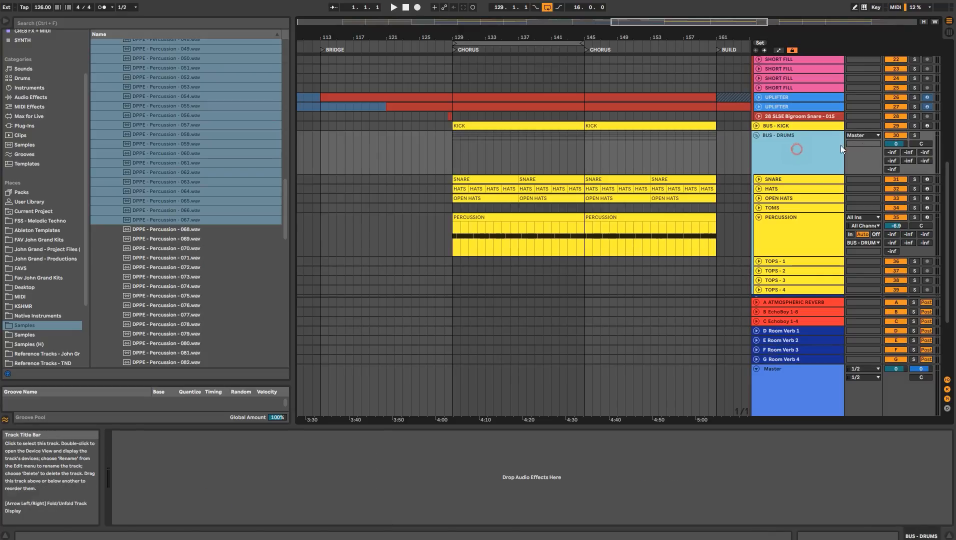
{"action": "left_click", "coordinate": [916, 126]}
{"action": "left_click", "coordinate": [915, 135]}
{"action": "key", "text": "space"}
{"action": "left_click", "coordinate": [502, 126]}
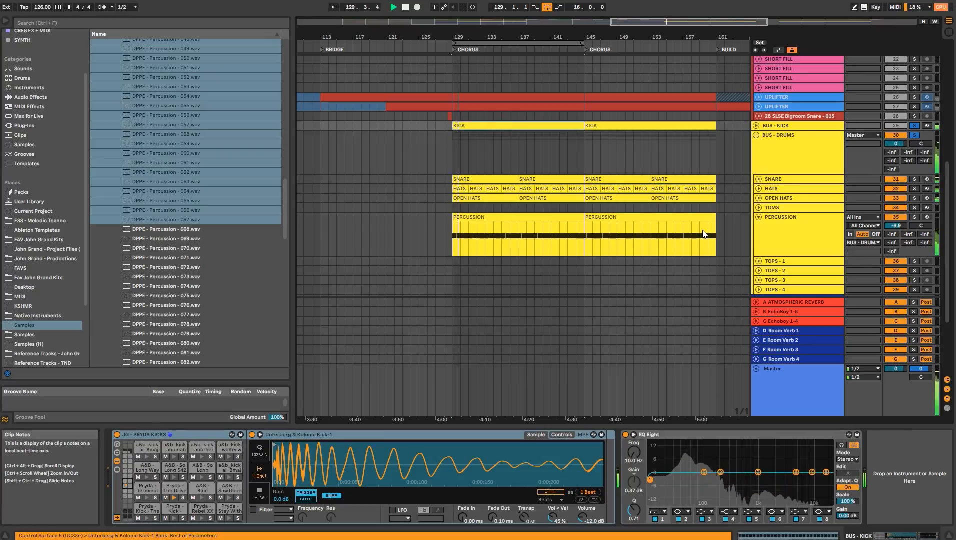
{"action": "left_click", "coordinate": [760, 218]}
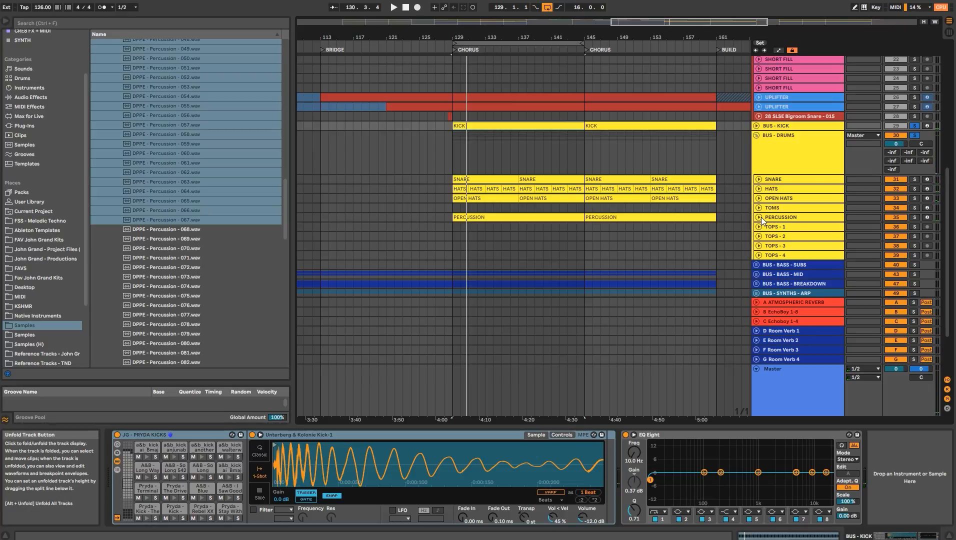
- Unfold the HATS track and raise its Room Verb 3 send to 0 dB while playing the loop
{"action": "left_click", "coordinate": [772, 189]}
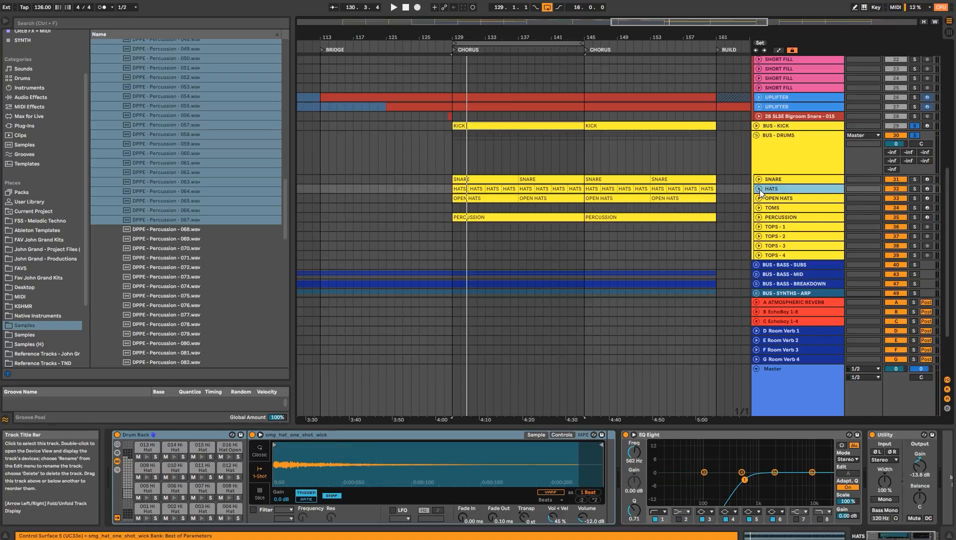
{"action": "left_click", "coordinate": [759, 189]}
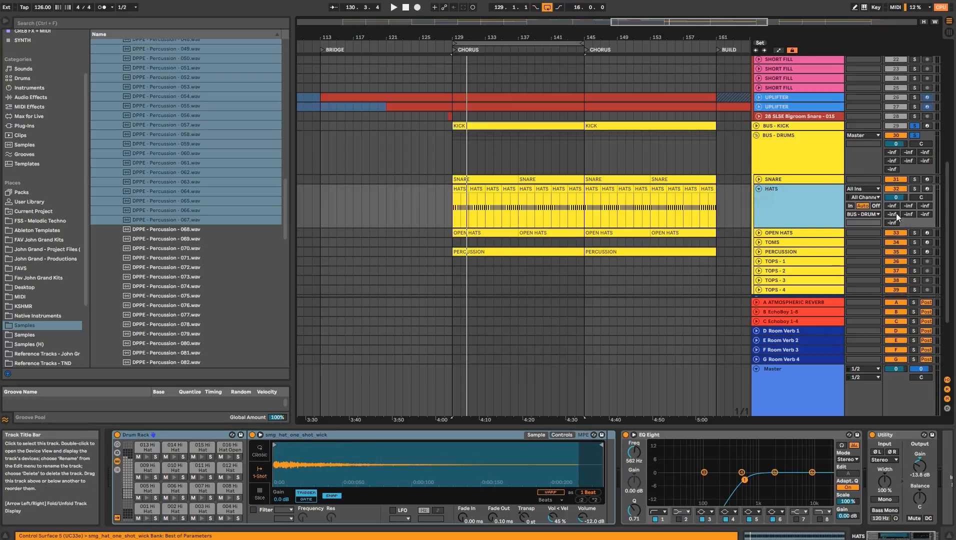
{"action": "left_click", "coordinate": [923, 214]}
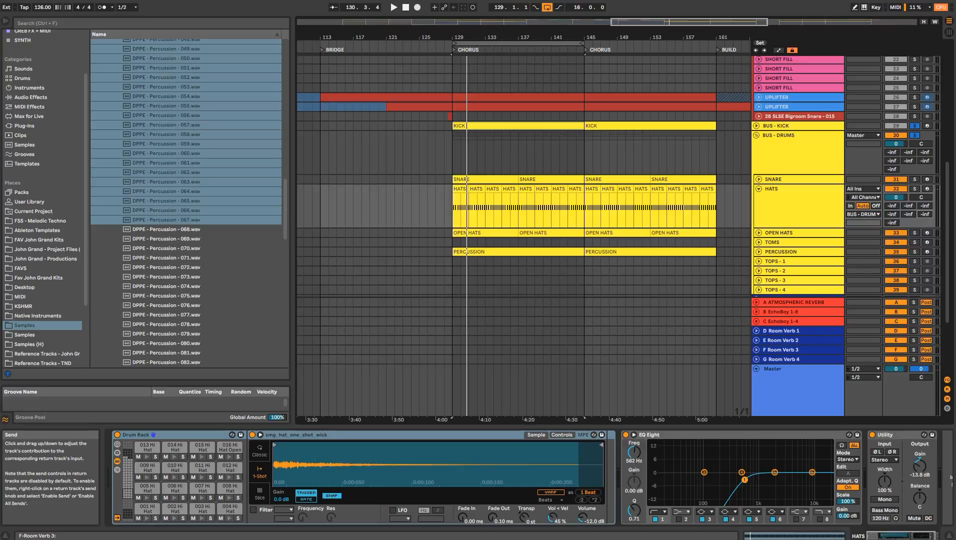
{"action": "left_click", "coordinate": [784, 351]}
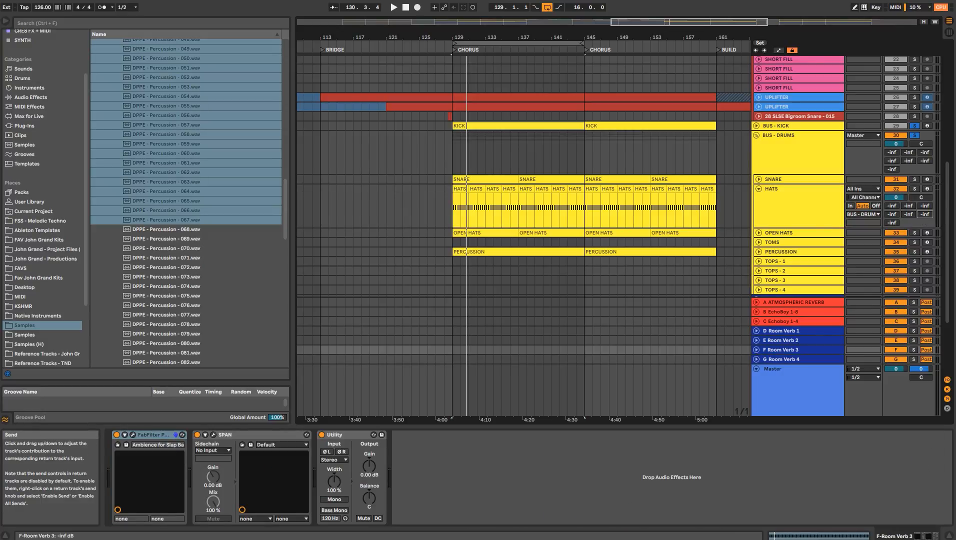
{"action": "key", "text": "space"}
{"action": "left_click_drag", "start_coordinate": [925, 214], "coordinate": [925, 205]}
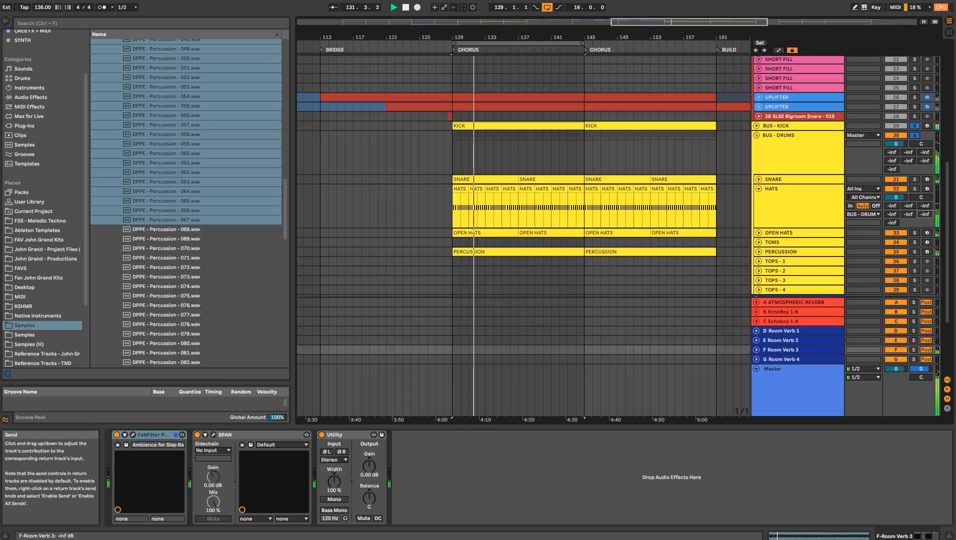
{"action": "left_click_drag", "start_coordinate": [925, 214], "coordinate": [925, 265]}
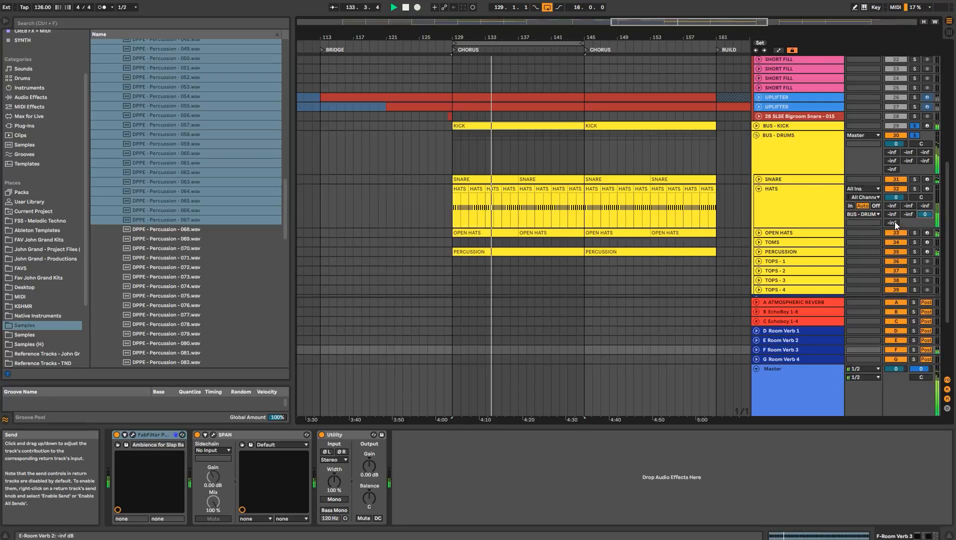
{"action": "key", "text": "space"}
- Audition the Room Verb sends on the PERCUSSION track and settle on a Room Verb 1 send of -8.4 dB
{"action": "left_click", "coordinate": [759, 251]}
{"action": "scroll", "coordinate": [858, 263], "scroll_direction": "down", "scroll_amount": 3}
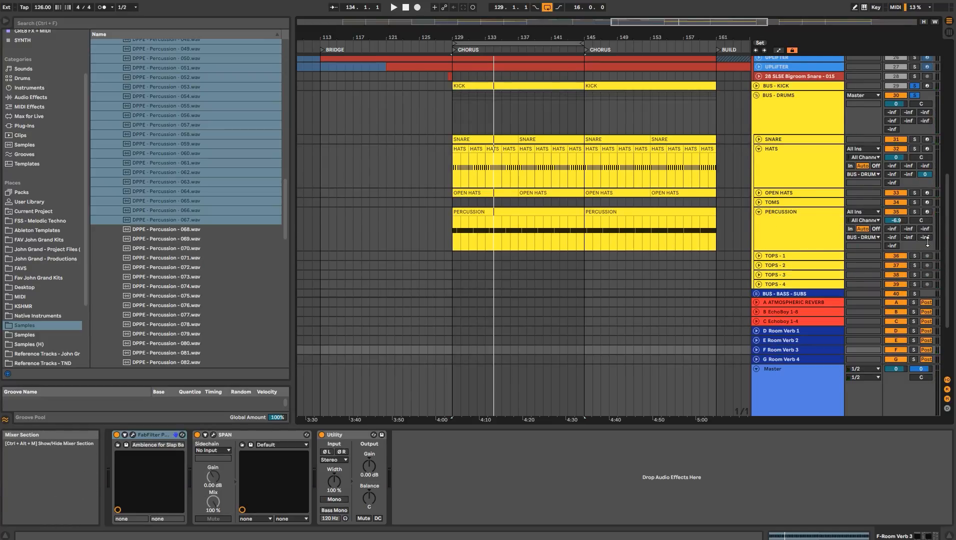
{"action": "left_click", "coordinate": [793, 228]}
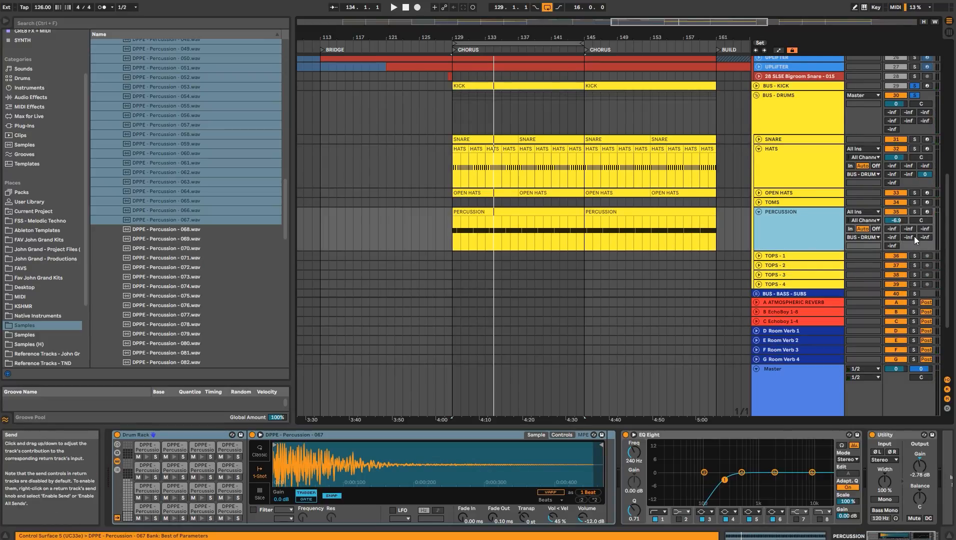
{"action": "left_click", "coordinate": [893, 246]}
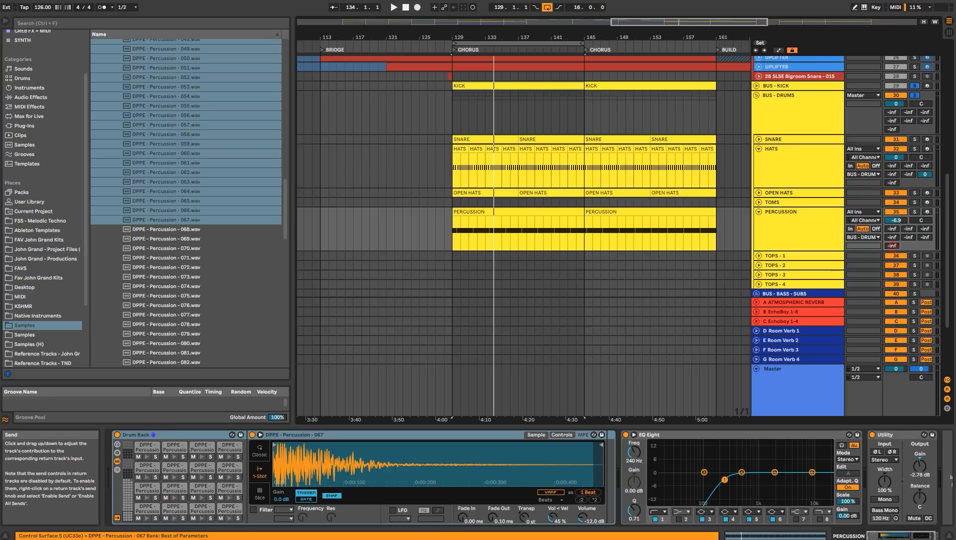
{"action": "key", "text": "space"}
{"action": "left_click_drag", "start_coordinate": [893, 246], "coordinate": [909, 215]}
{"action": "key", "text": "space"}
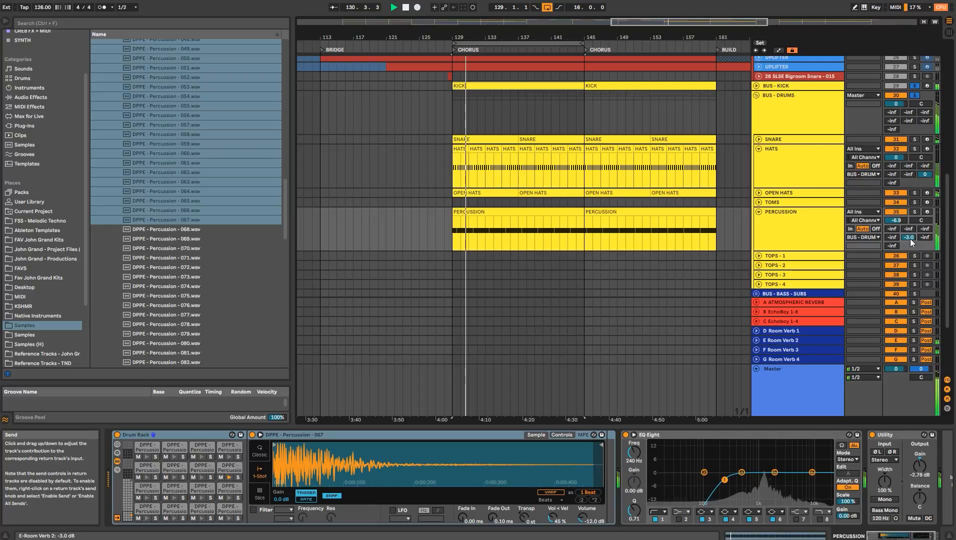
{"action": "key", "text": "space"}
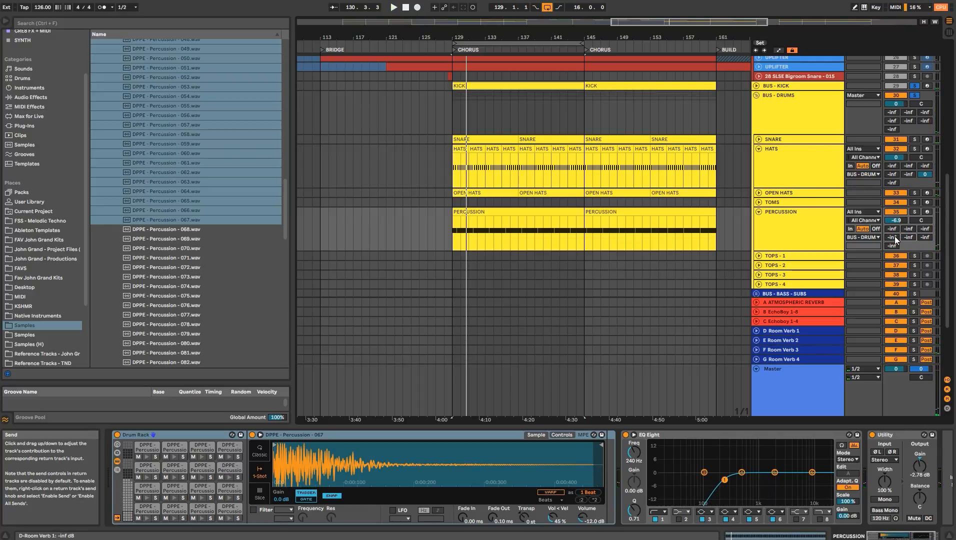
{"action": "key", "text": "space"}
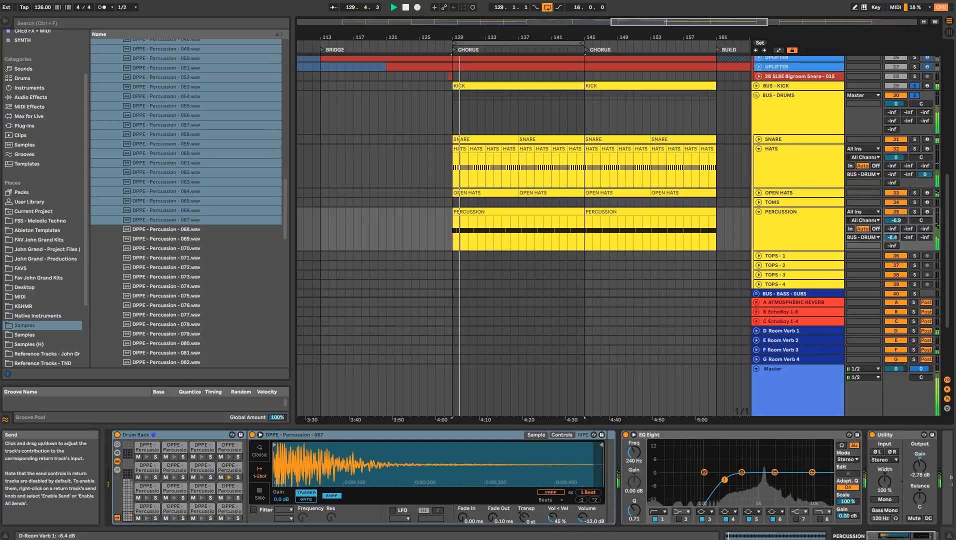
{"action": "key", "text": "space"}
- Unfold the OPEN HATS track and raise its Room Verb 1 send to 0 dB while playing the loop
{"action": "left_click", "coordinate": [780, 195]}
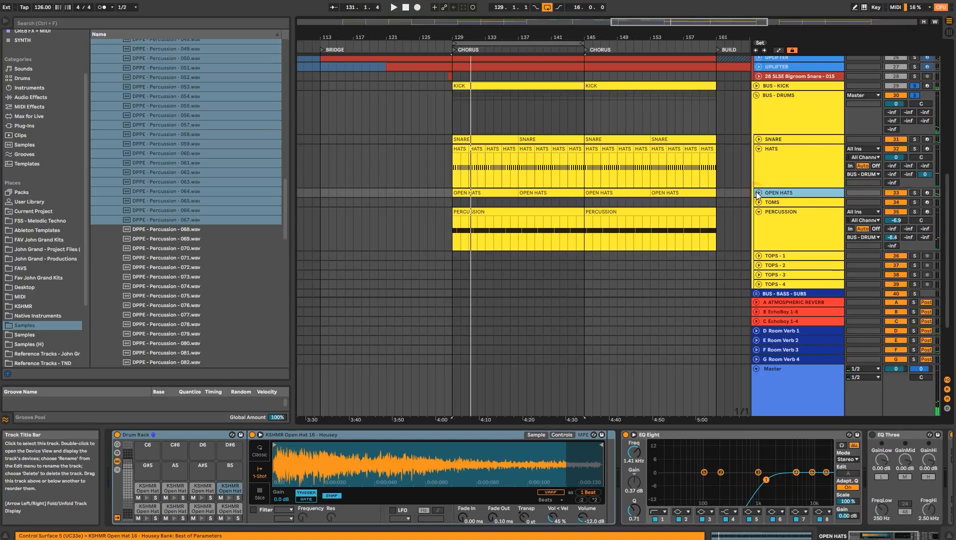
{"action": "left_click", "coordinate": [759, 193]}
{"action": "left_click_drag", "start_coordinate": [917, 217], "coordinate": [909, 240]}
{"action": "key", "text": "space"}
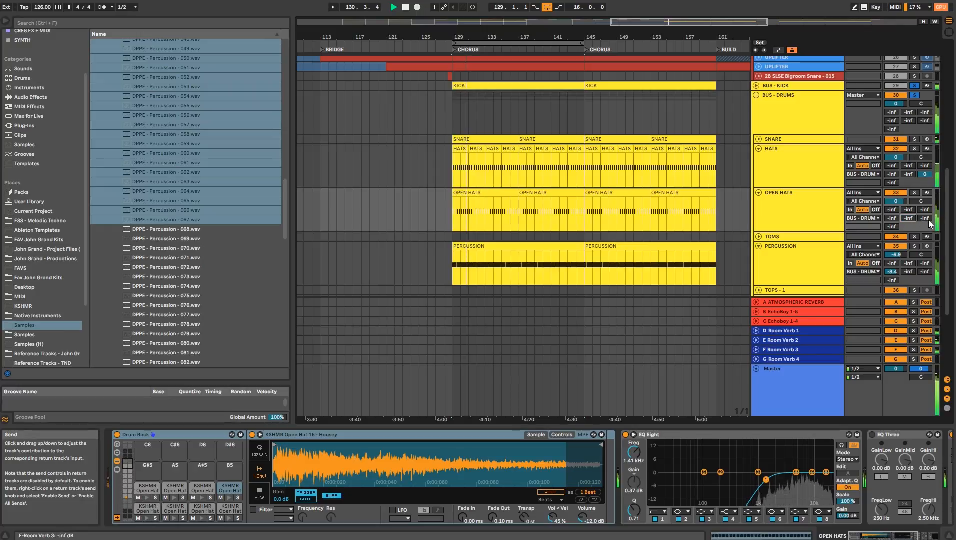
{"action": "left_click_drag", "start_coordinate": [892, 218], "coordinate": [892, 200]}
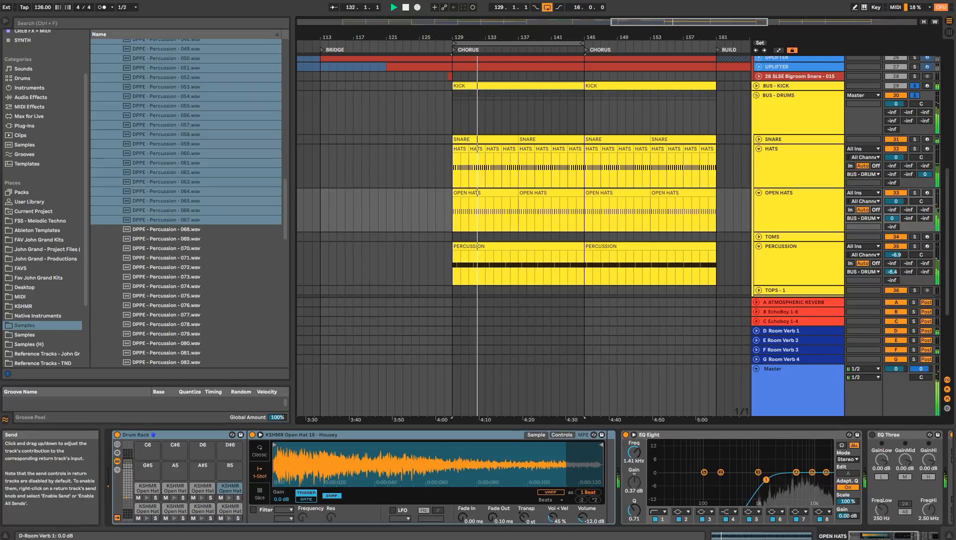
{"action": "left_click", "coordinate": [795, 195]}
{"action": "key", "text": "space"}
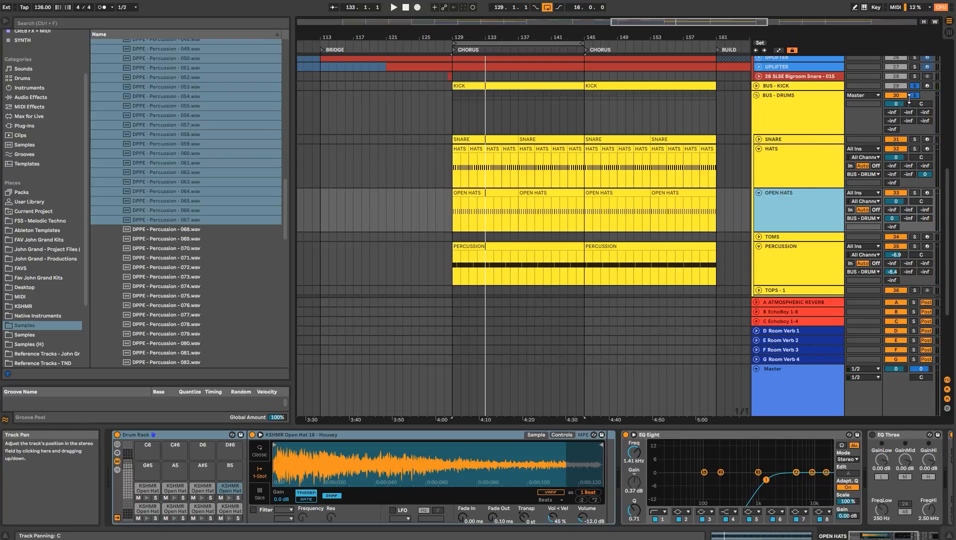
{"action": "left_click", "coordinate": [798, 106]}
{"action": "left_click", "coordinate": [799, 332]}
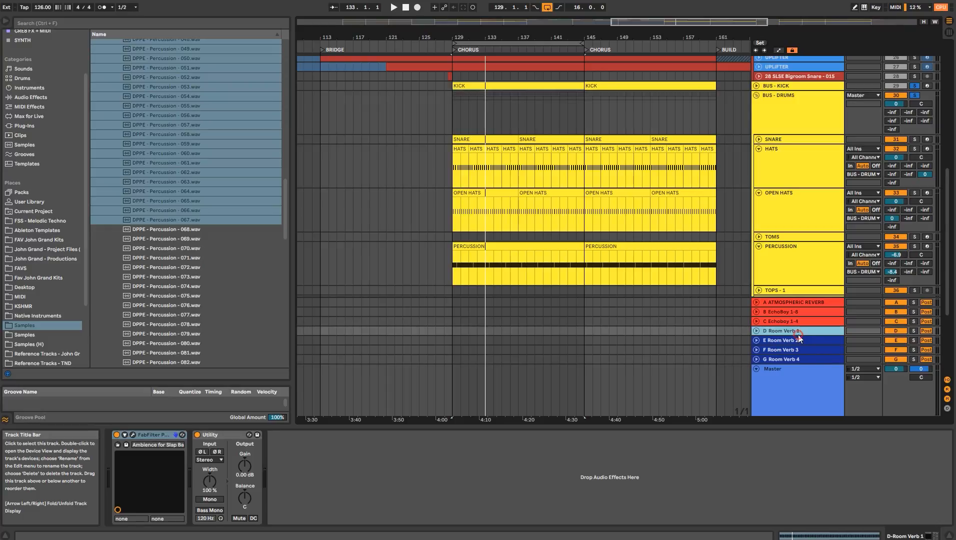
{"action": "left_click", "coordinate": [797, 358], "text": "shift"}
{"action": "right_click", "coordinate": [796, 358]}
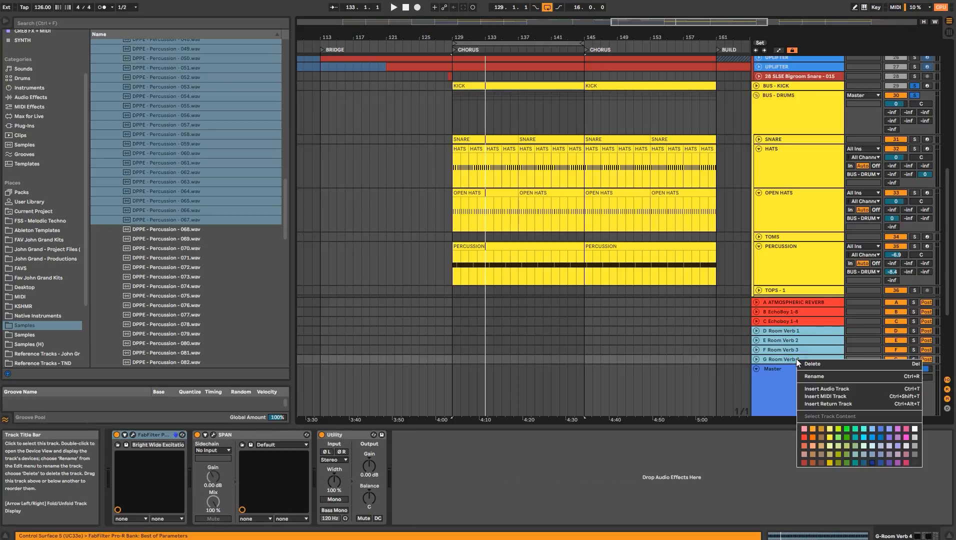
{"action": "left_click", "coordinate": [774, 363]}
{"action": "left_click", "coordinate": [784, 330]}
- Fold all the unfolded tracks inside the BUS - DRUMS group
{"action": "left_click", "coordinate": [788, 201]}
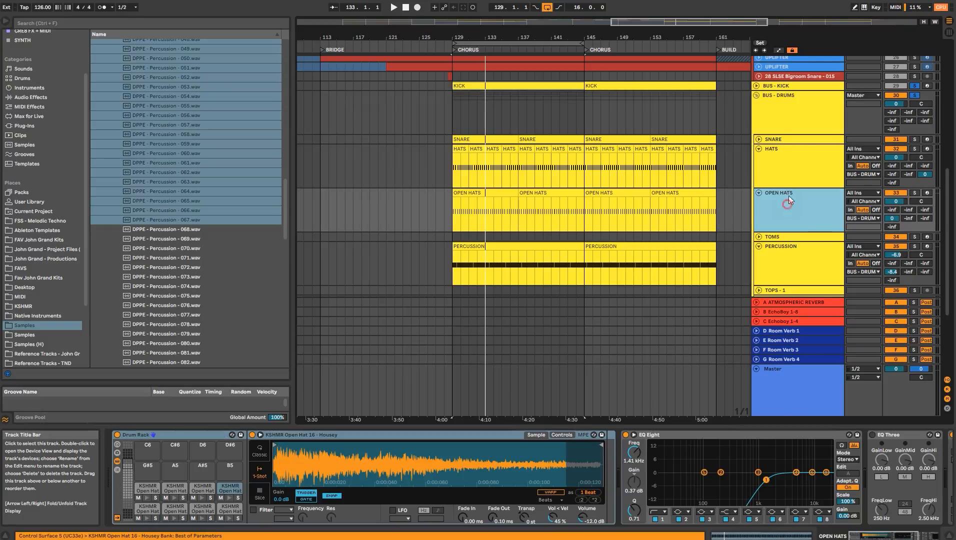
{"action": "key", "text": "ctrl+a"}
{"action": "left_click", "coordinate": [759, 150]}
{"action": "left_click", "coordinate": [774, 126]}
{"action": "left_click", "coordinate": [780, 333]}
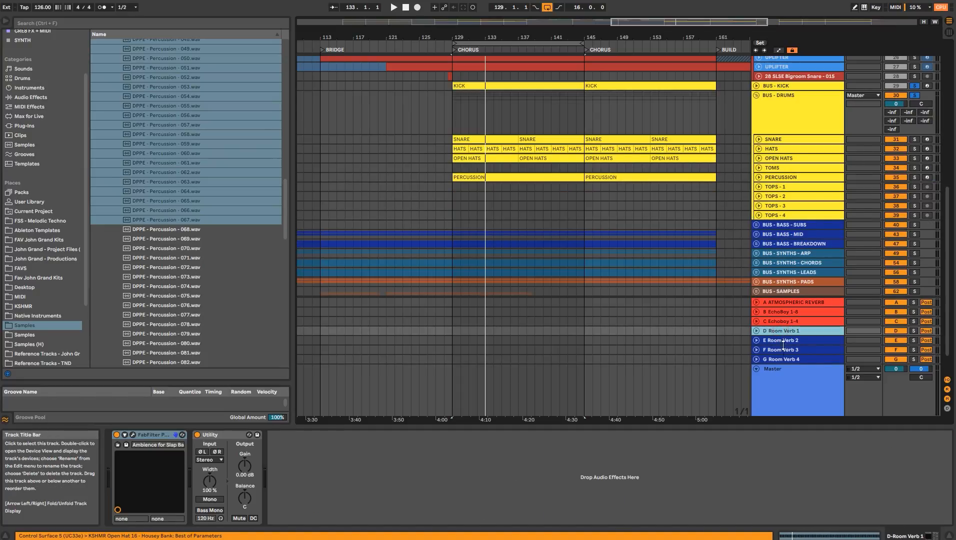
{"action": "left_click", "coordinate": [785, 357], "text": "shift"}
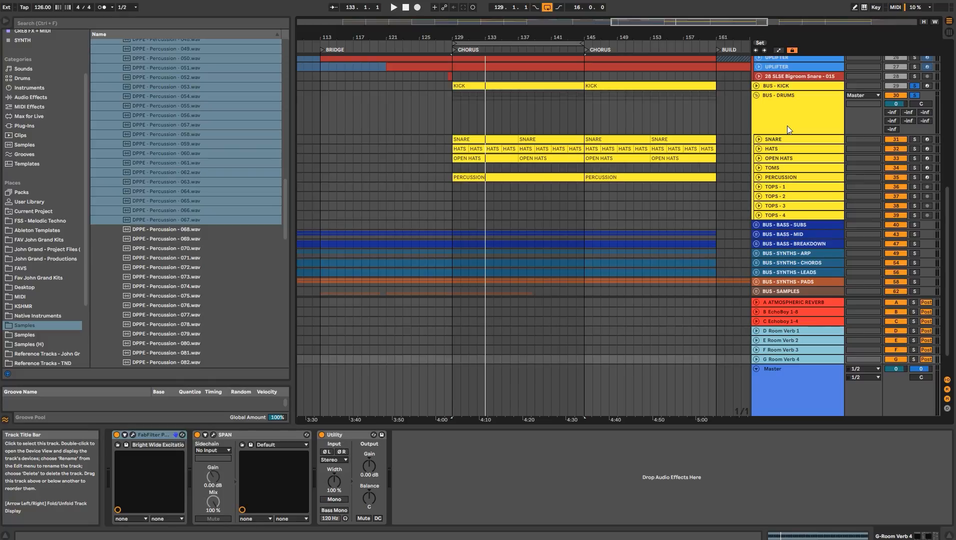
{"action": "left_click", "coordinate": [797, 331]}
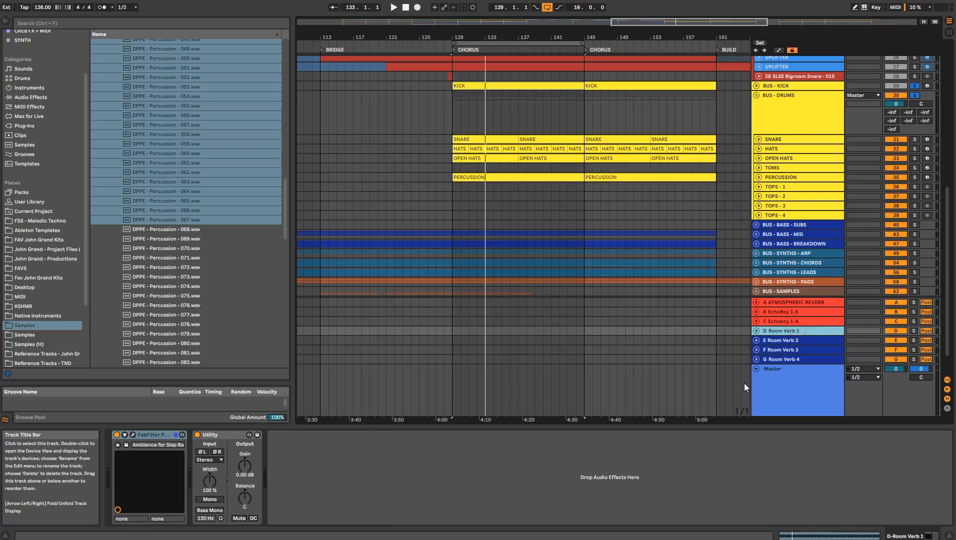
- Look over the FabFilter Pro-R reverb settings on the Room Verb 1 return track and close the plug-in window
{"action": "left_click", "coordinate": [763, 360], "text": "shift"}
{"action": "left_click", "coordinate": [133, 434]}
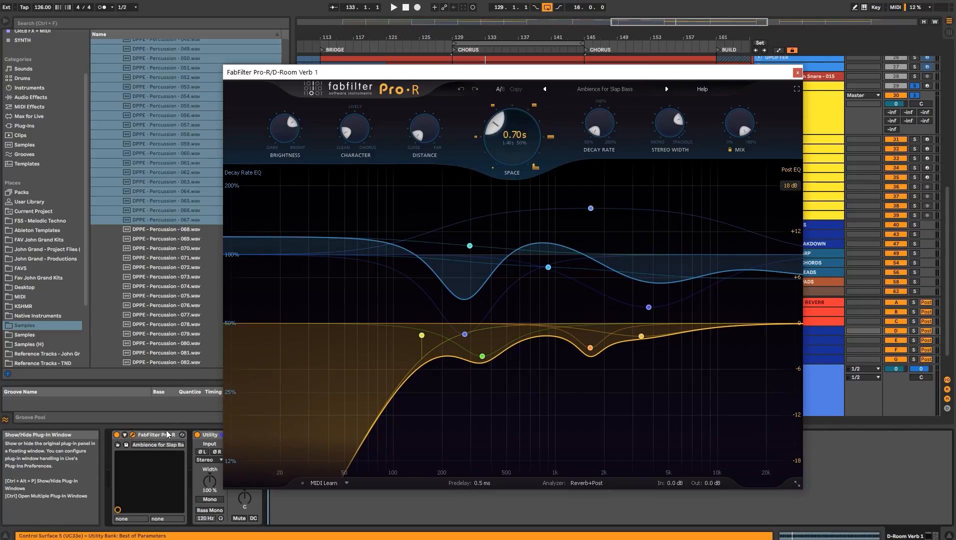
{"action": "left_click", "coordinate": [798, 73]}
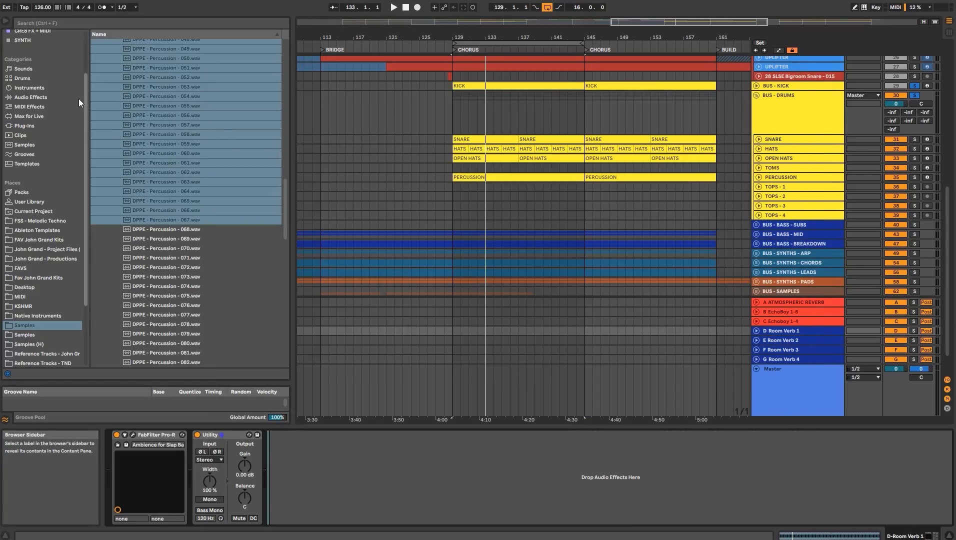
- Search the audio effects for EQ and add an EQ Eight after Utility on the Room Verb 1 return track
{"action": "left_click", "coordinate": [70, 98]}
{"action": "left_click", "coordinate": [164, 22]}
{"action": "type", "text": "EQ"}
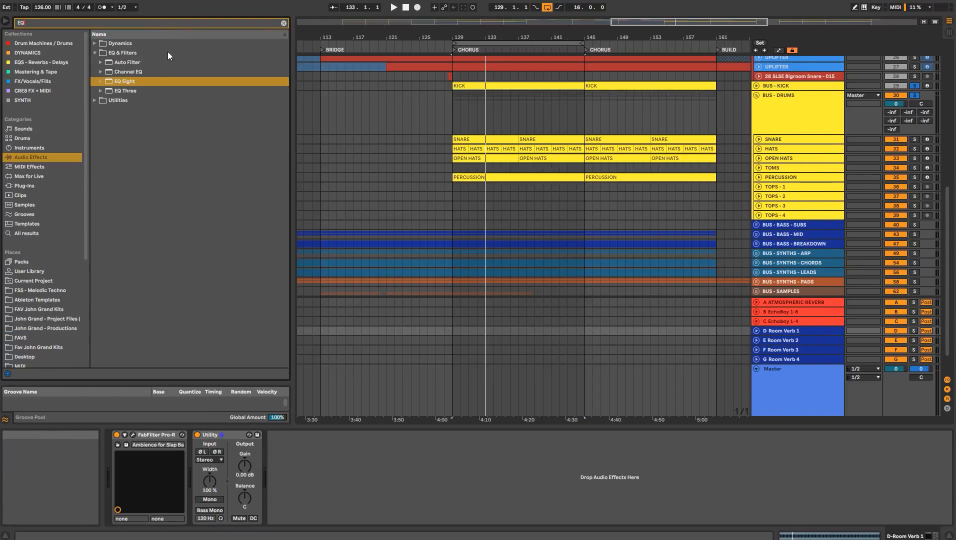
{"action": "left_click", "coordinate": [144, 80]}
{"action": "left_click_drag", "start_coordinate": [690, 364], "coordinate": [785, 332]}
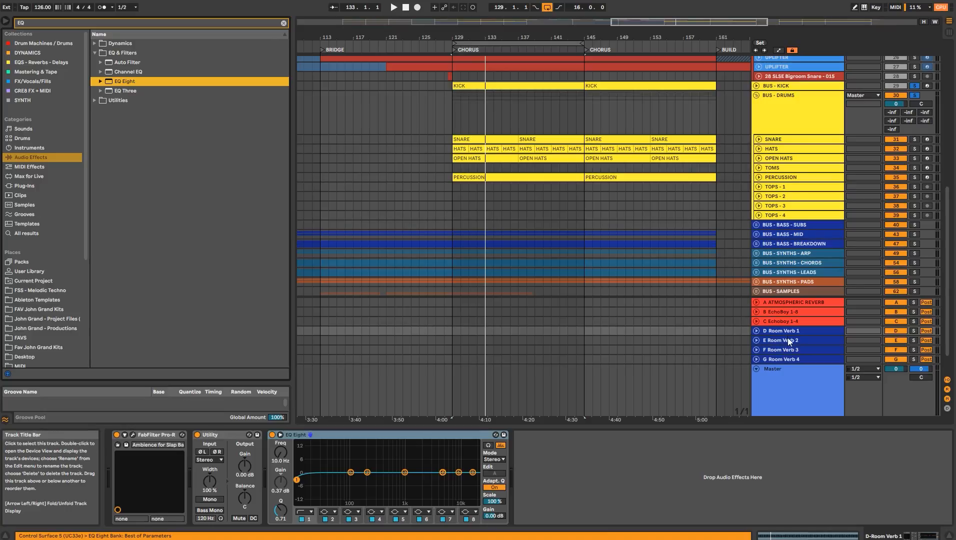
- Raise the low-cut frequency of the EQ Eight on Room Verb 1 during playback and take BUS - DRUMS out of solo
{"action": "key", "text": "space"}
{"action": "left_click_drag", "start_coordinate": [296, 480], "coordinate": [408, 473]}
{"action": "key", "text": "s"}
{"action": "left_click_drag", "start_coordinate": [562, 37], "coordinate": [563, 21]}
{"action": "left_click", "coordinate": [766, 110]}
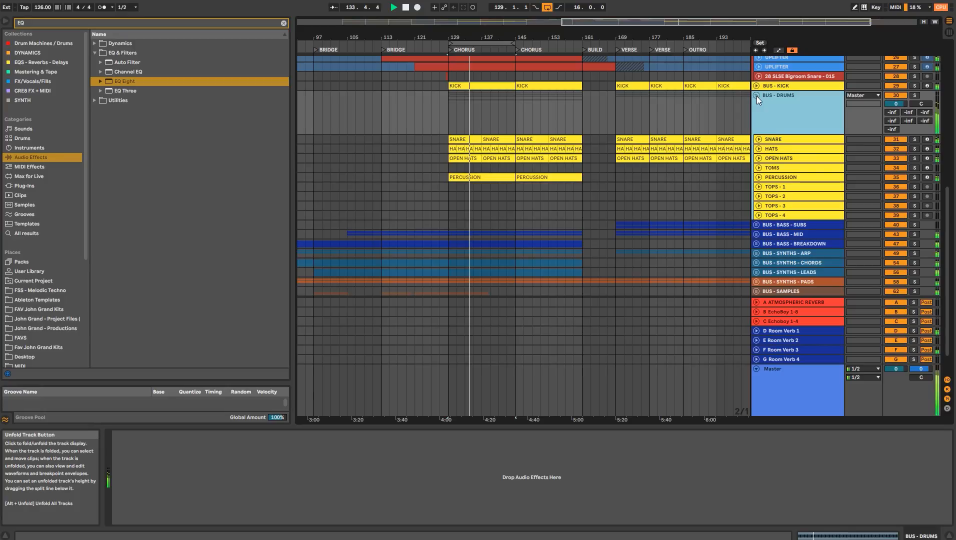
- Unfold the PERCUSSION track to check its volume and send levels, and fold it again
{"action": "left_click", "coordinate": [781, 180]}
{"action": "key", "text": "Right"}
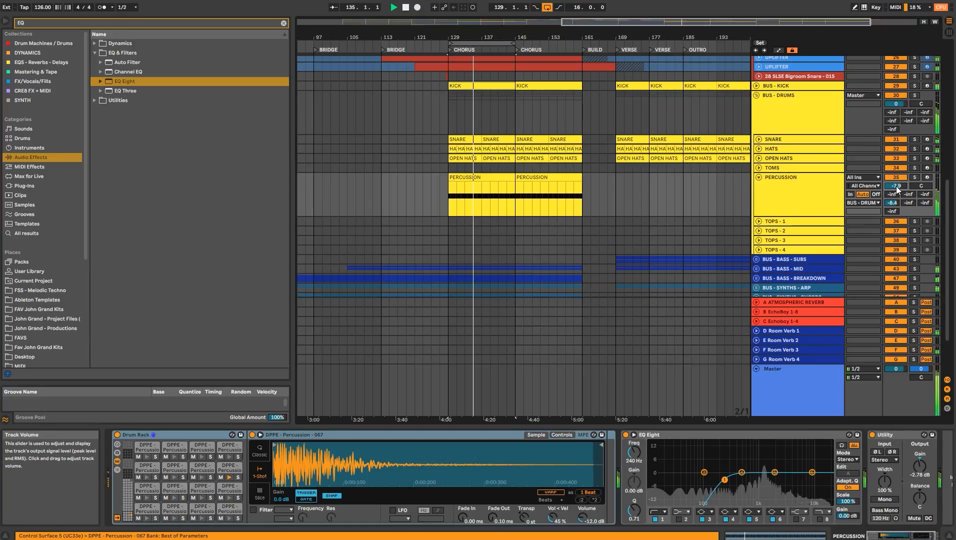
{"action": "key", "text": "Left"}
{"action": "left_click", "coordinate": [779, 112]}
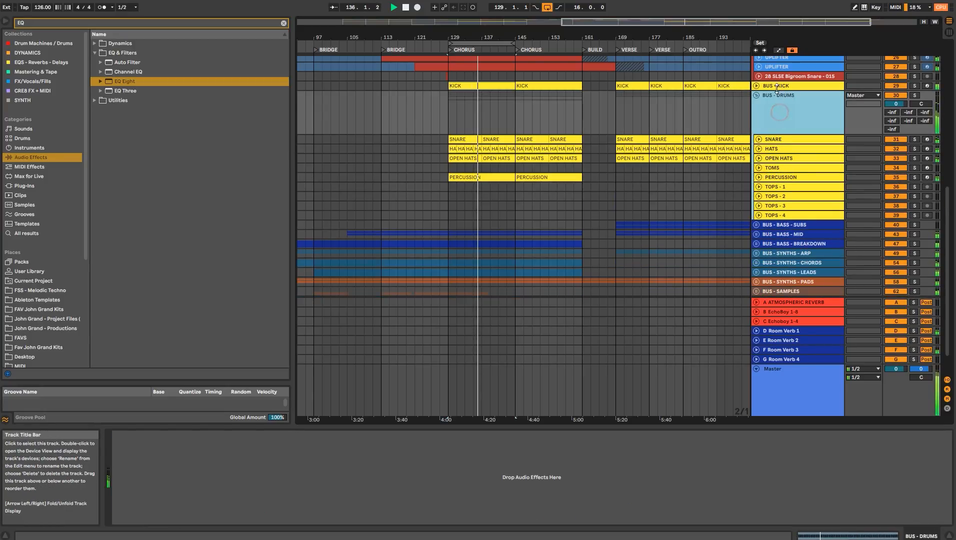
- Solo and unfold the SNARE track, set its Room Verb 2 and Room Verb 3 sends to -8.0 dB, and fold it out of solo
{"action": "left_click", "coordinate": [777, 140]}
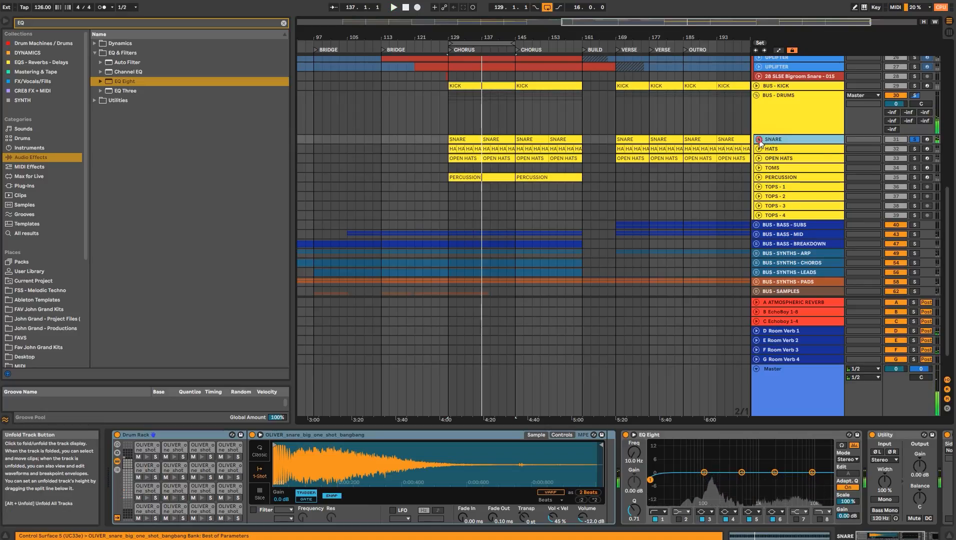
{"action": "key", "text": "Right"}
{"action": "left_click", "coordinate": [894, 173]}
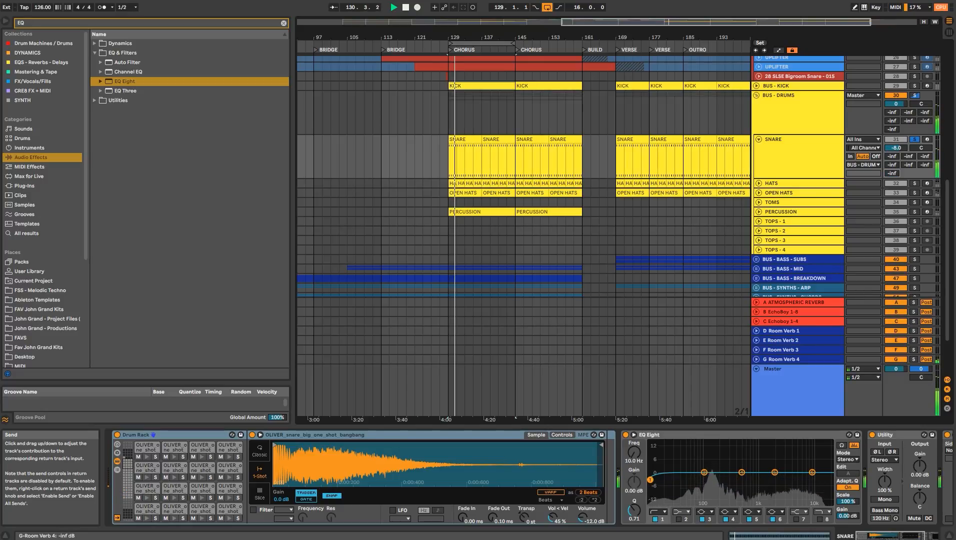
{"action": "left_click_drag", "start_coordinate": [925, 165], "coordinate": [925, 115]}
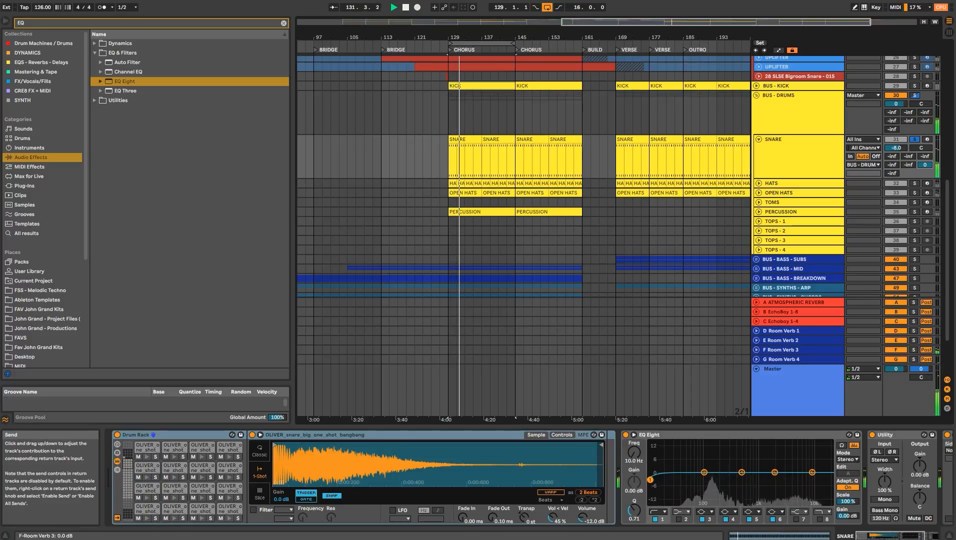
{"action": "key", "text": "Delete"}
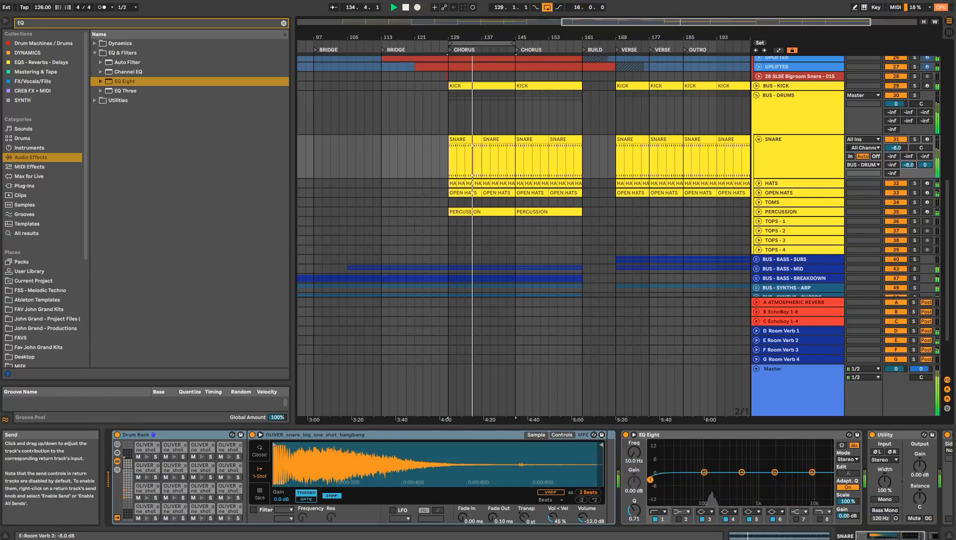
{"action": "left_click", "coordinate": [762, 141]}
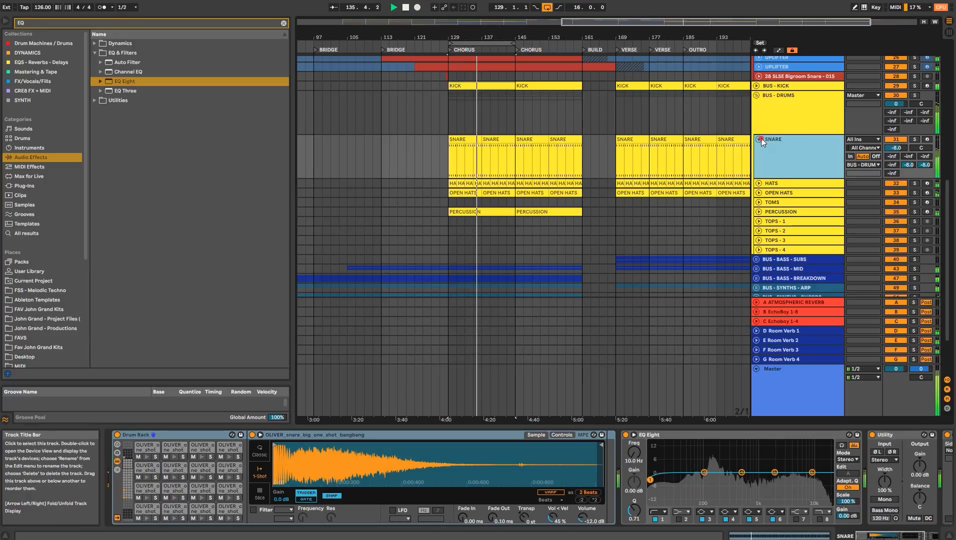
- Stop playback and unfold the BUS - BASS - MID group
{"action": "scroll", "coordinate": [805, 250], "scroll_direction": "down", "scroll_amount": 3}
{"action": "left_click", "coordinate": [789, 195]}
{"action": "key", "text": "space"}
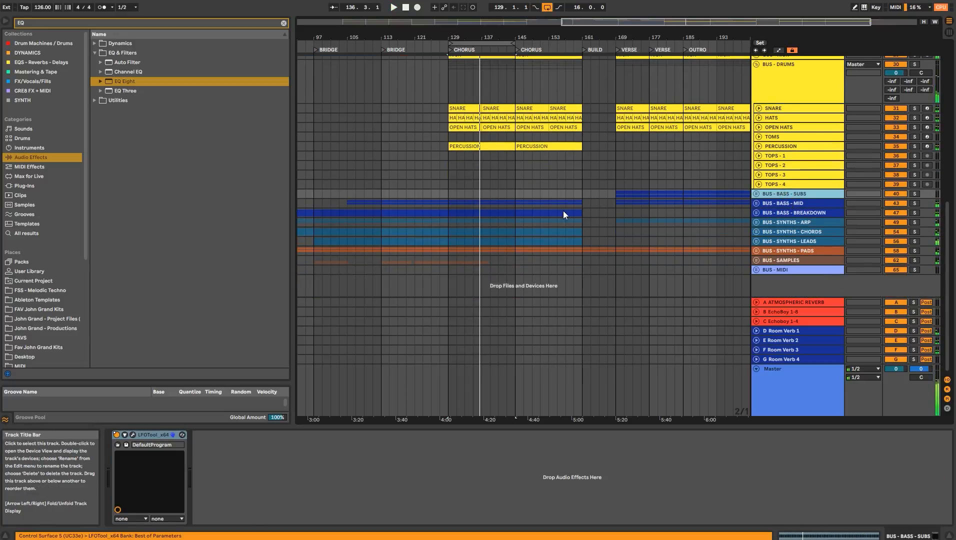
{"action": "left_click", "coordinate": [780, 204]}
{"action": "left_click", "coordinate": [757, 204]}
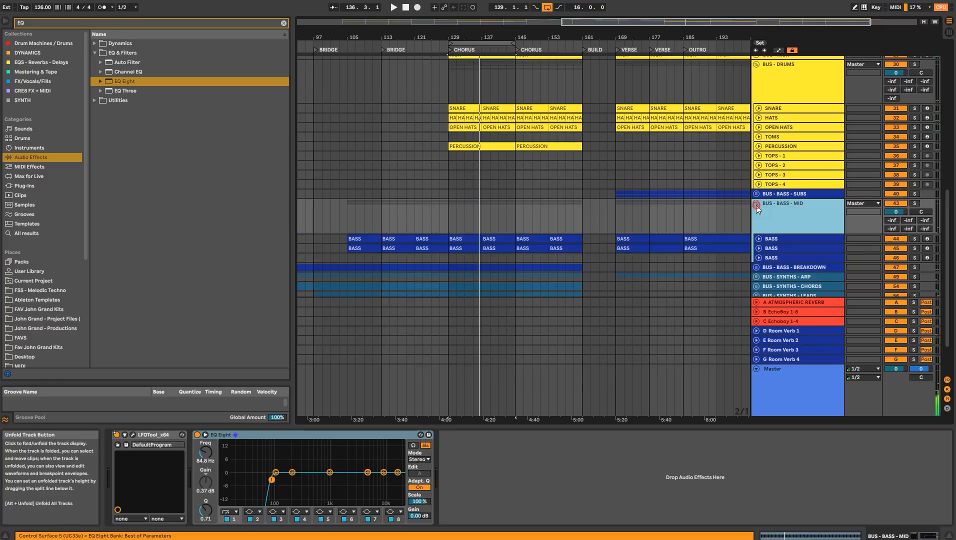
- Solo the second BASS track in BUS - BASS - MID and raise its EQ Eight low cut to 199 Hz during playback
{"action": "left_click", "coordinate": [780, 239]}
{"action": "key", "text": "space"}
{"action": "left_click", "coordinate": [773, 249]}
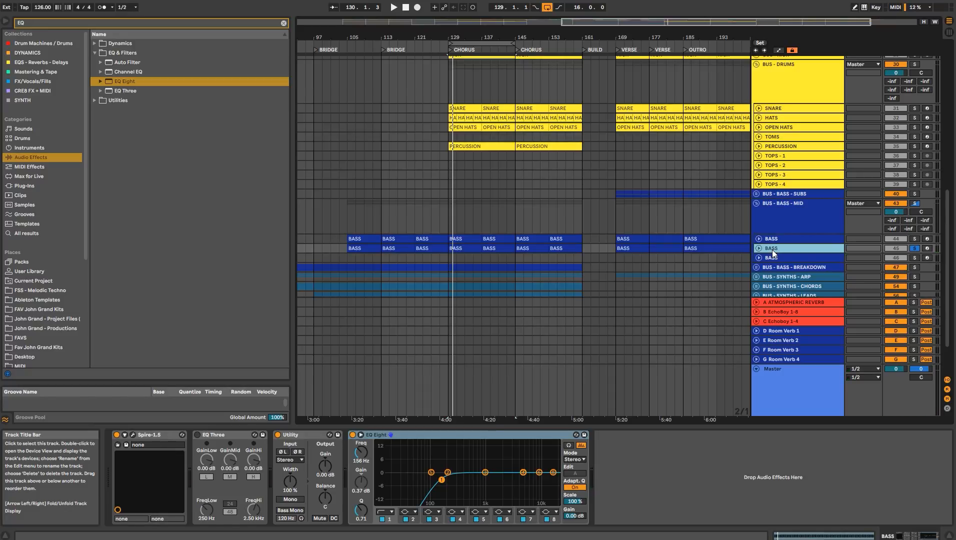
{"action": "left_click", "coordinate": [774, 239]}
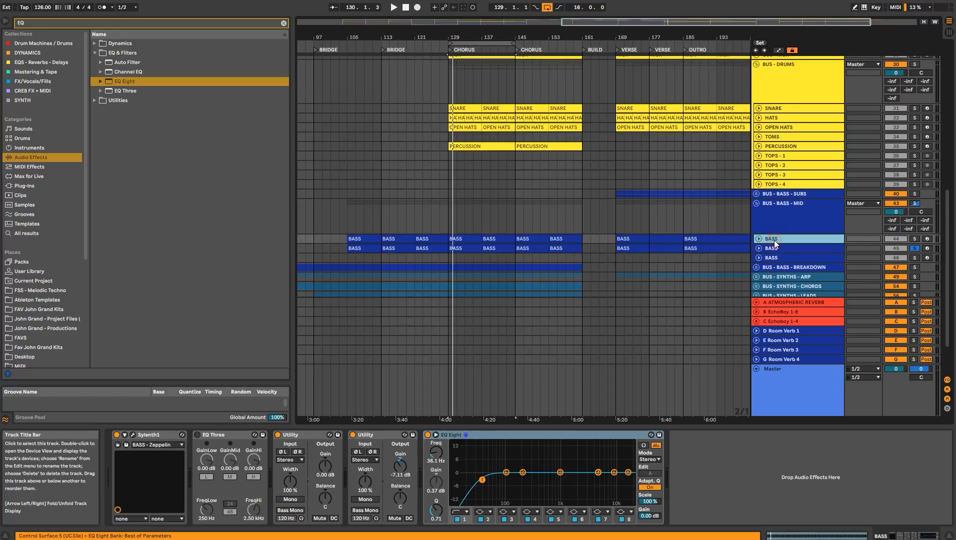
{"action": "left_click", "coordinate": [780, 249]}
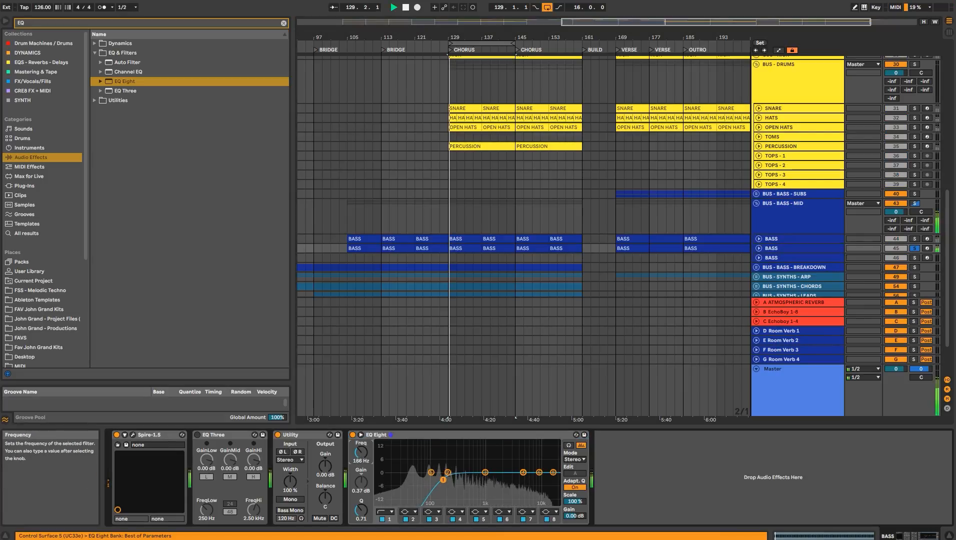
- Unfold the second BASS track, set its Room Verb 1 send to -13.7 dB, and take it out of solo
{"action": "left_click", "coordinate": [759, 249]}
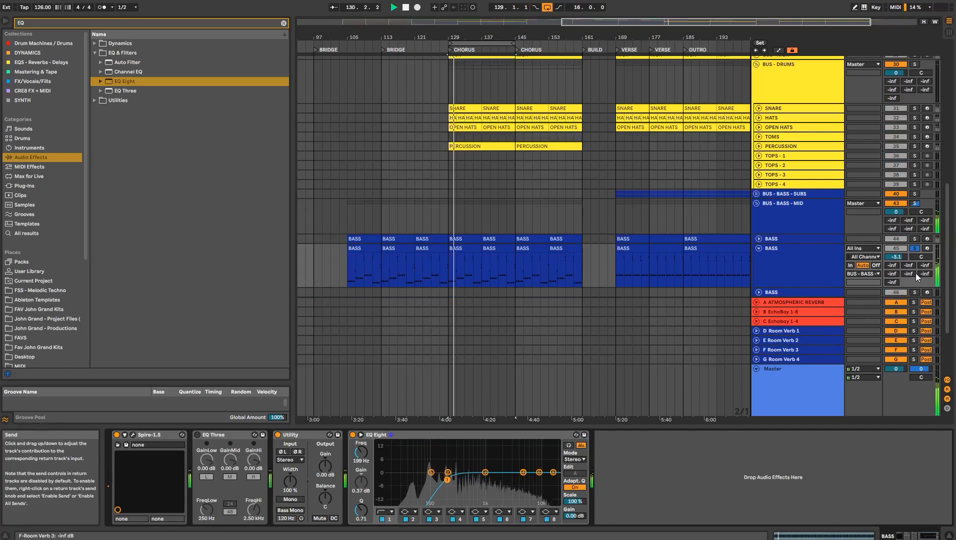
{"action": "mouse_move", "coordinate": [892, 273]}
{"action": "left_mouse_down"}
{"action": "mouse_move", "coordinate": [892, 263]}
{"action": "mouse_move", "coordinate": [892, 276]}
{"action": "left_mouse_up"}
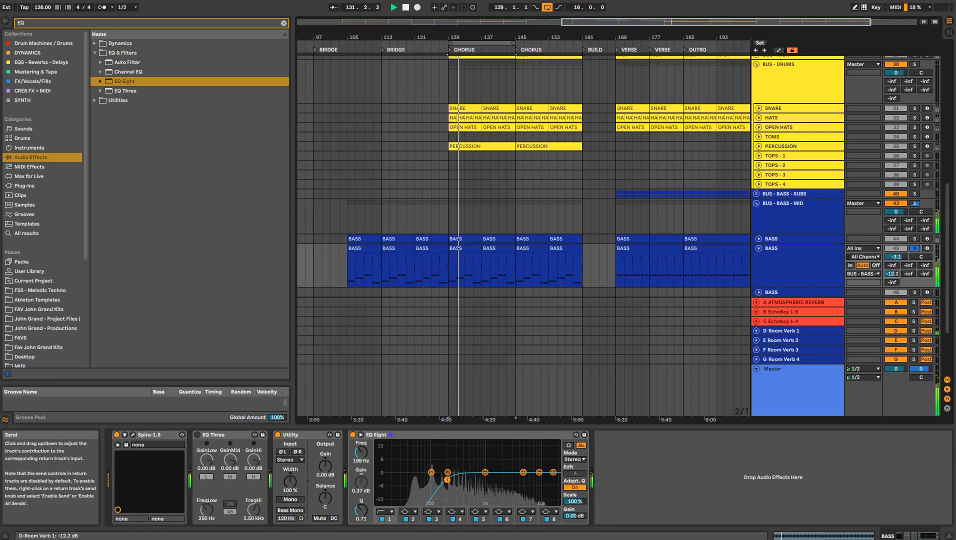
{"action": "key", "text": "s"}
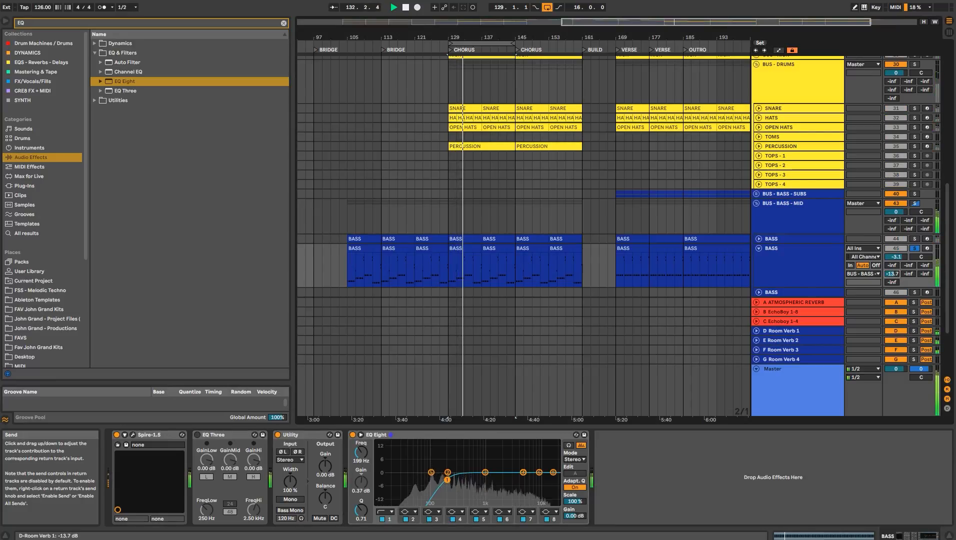
{"action": "key", "text": "s"}
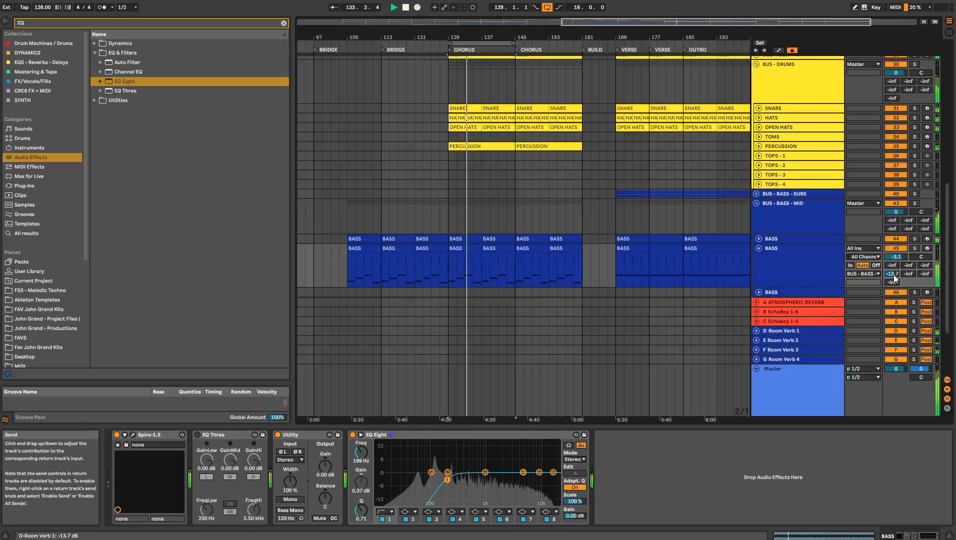
- Fold the second BASS track and its BUS - BASS - MID group
{"action": "left_click", "coordinate": [785, 247]}
{"action": "left_click", "coordinate": [761, 248]}
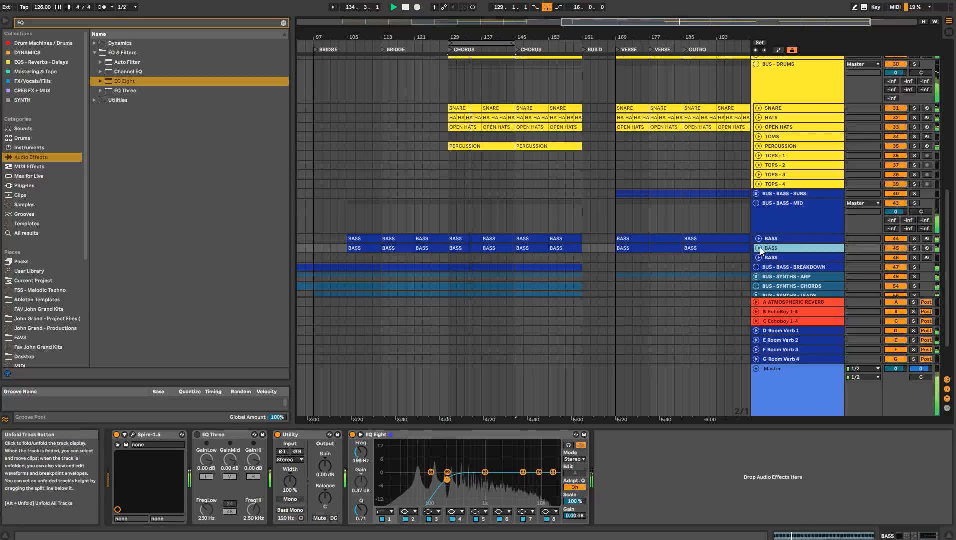
{"action": "left_click", "coordinate": [766, 205]}
{"action": "left_click", "coordinate": [758, 204]}
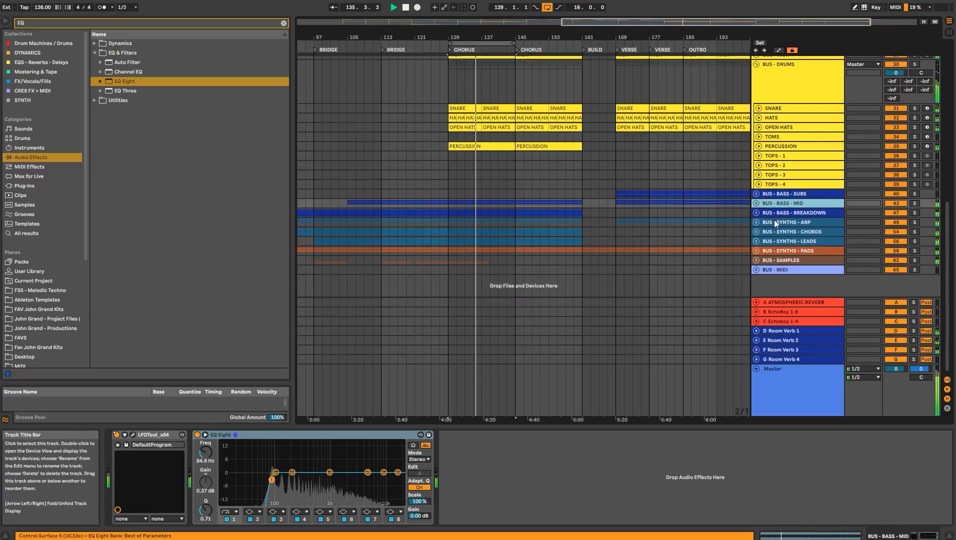
- Solo and unfold the BUS - SYNTHS - ARP group
{"action": "left_click", "coordinate": [774, 221]}
{"action": "key", "text": "s"}
{"action": "left_click", "coordinate": [757, 221]}
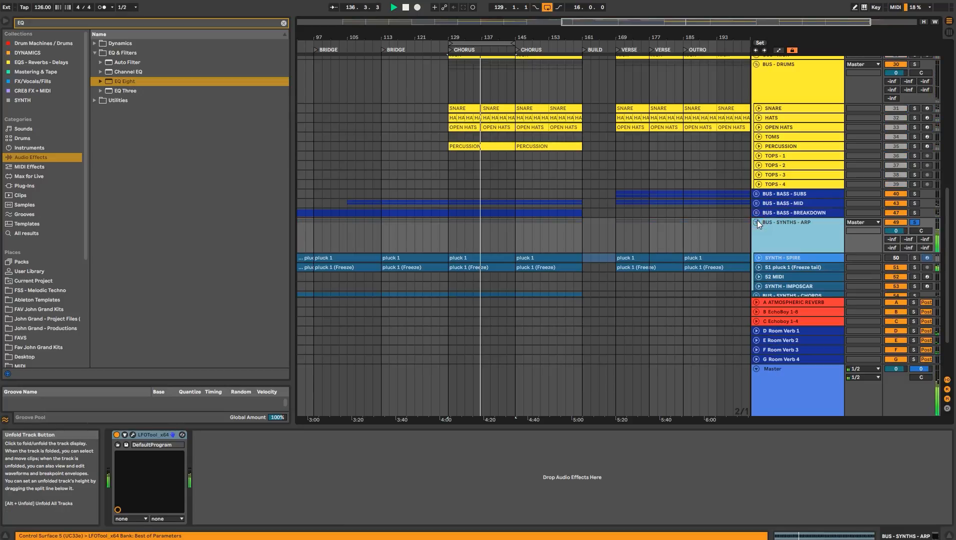
- Add an EQ Eight after LFOTool on BUS - SYNTHS - ARP and raise its low cut to 273 Hz during playback
{"action": "left_click", "coordinate": [148, 80]}
{"action": "left_click_drag", "start_coordinate": [258, 439], "coordinate": [260, 440]}
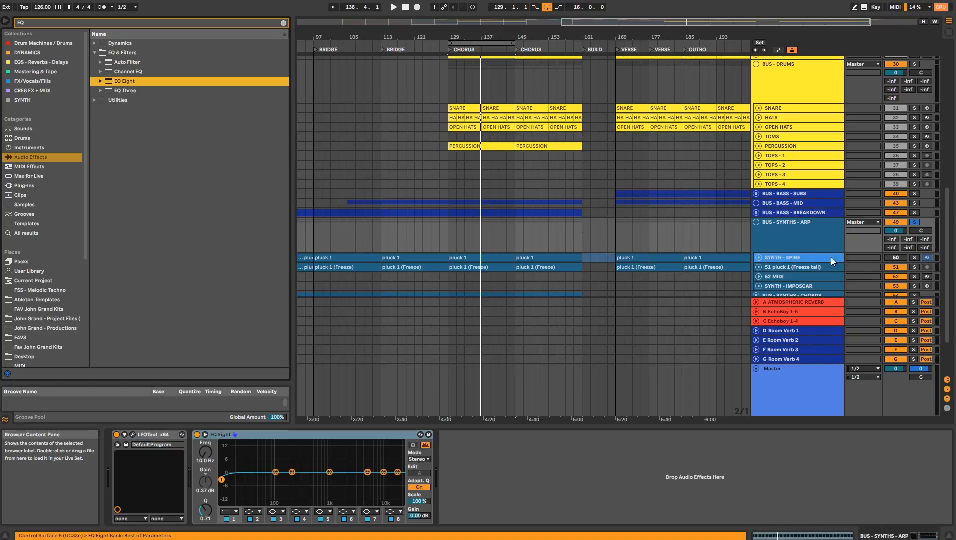
{"action": "key", "text": "space"}
{"action": "left_click_drag", "start_coordinate": [210, 458], "coordinate": [210, 427]}
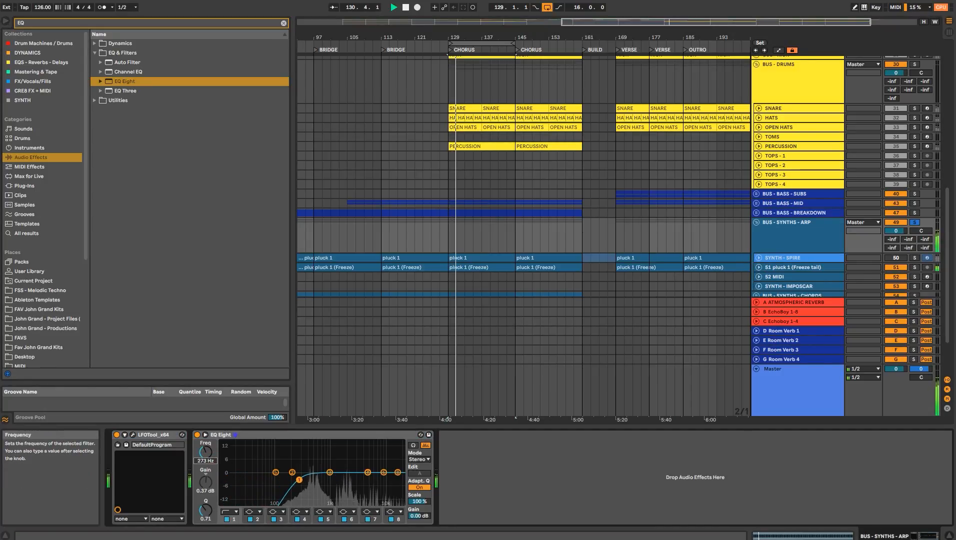
- Solo BUS - SYNTHS - CHORDS and add an EQ Eight with a low cut around 115 Hz and a 3.10 dB boost at 4.64 kHz
{"action": "scroll", "coordinate": [781, 248], "scroll_direction": "down", "scroll_amount": 3}
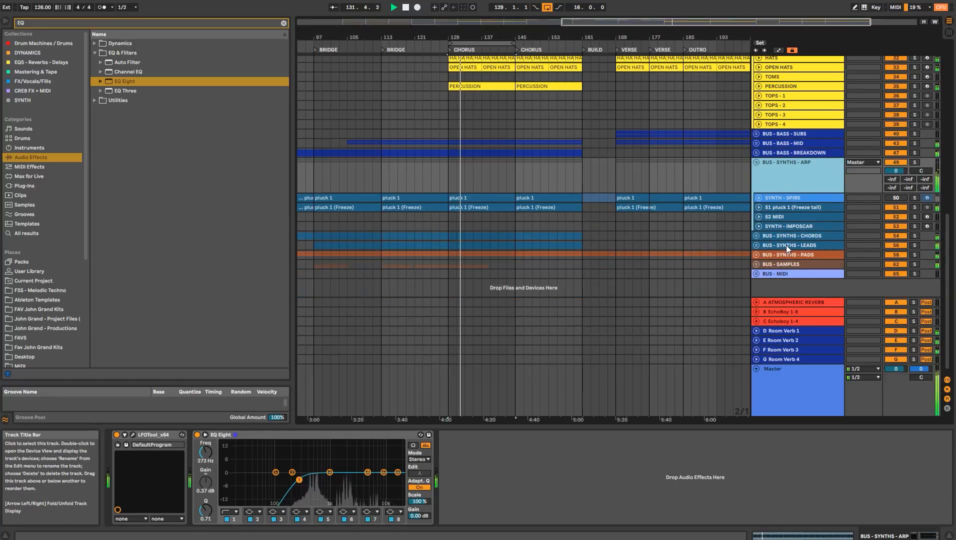
{"action": "left_click", "coordinate": [787, 237]}
{"action": "key", "text": "s"}
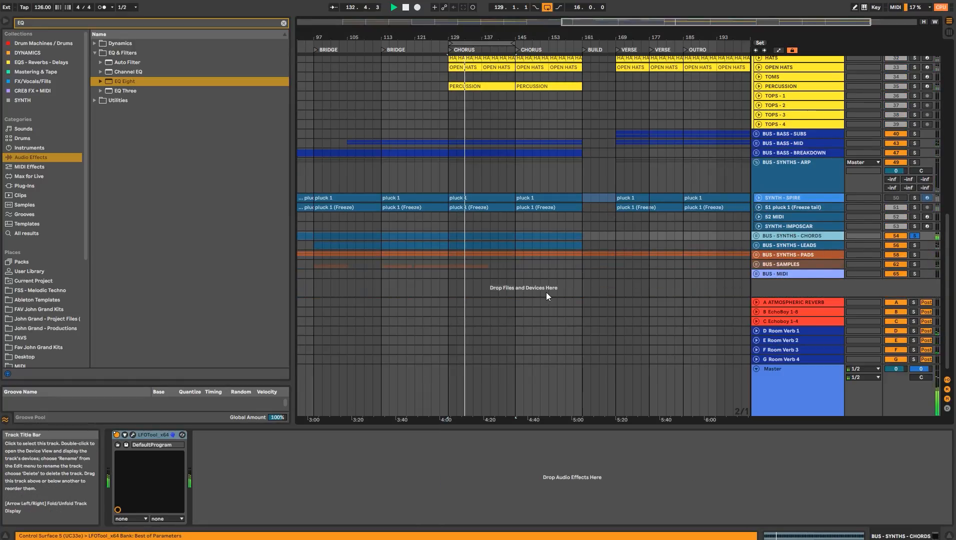
{"action": "double_click", "coordinate": [140, 83]}
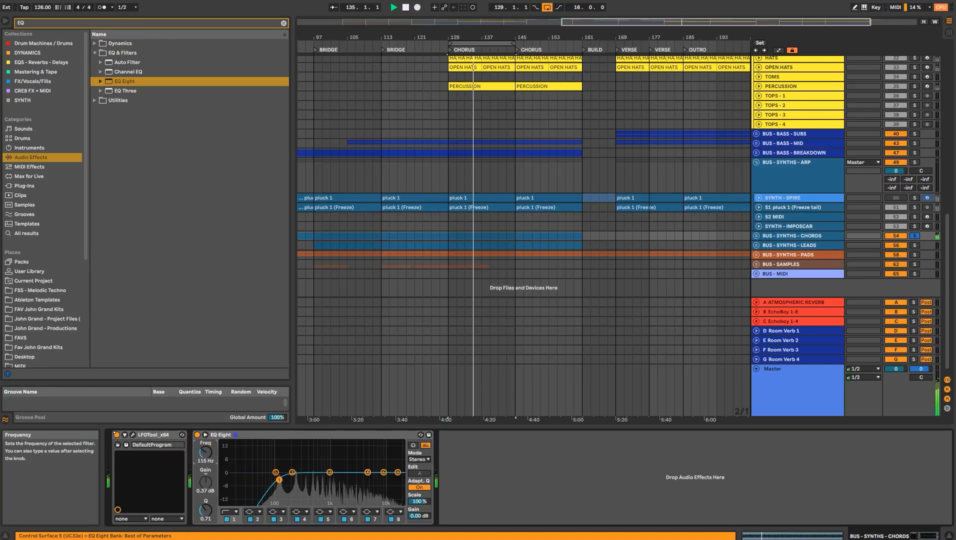
{"action": "left_click_drag", "start_coordinate": [368, 472], "coordinate": [365, 467]}
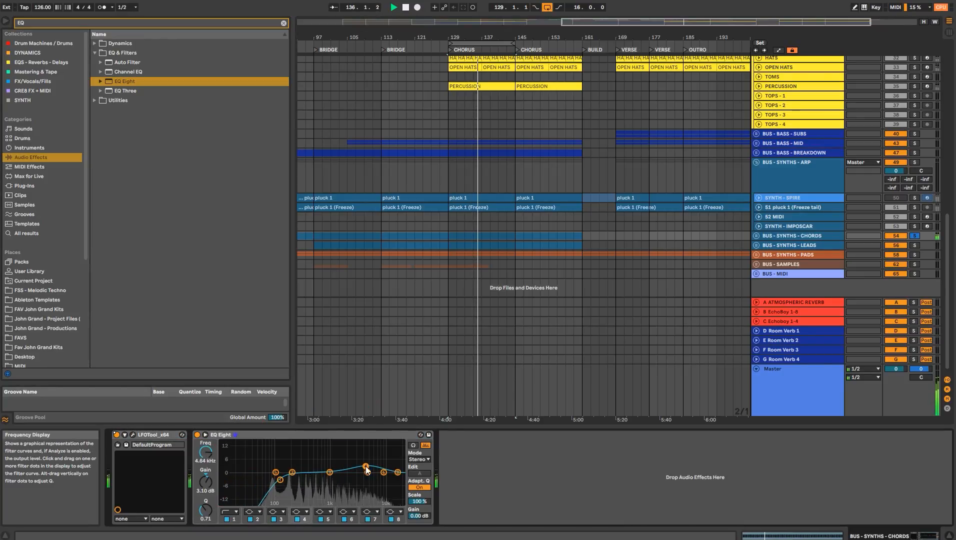
- Unfold BUS - SYNTHS - CHORDS, audition its Room Verb 1 send, set Room Verb 2 to -10.3 dB, and take the group out of solo
{"action": "left_click", "coordinate": [757, 236]}
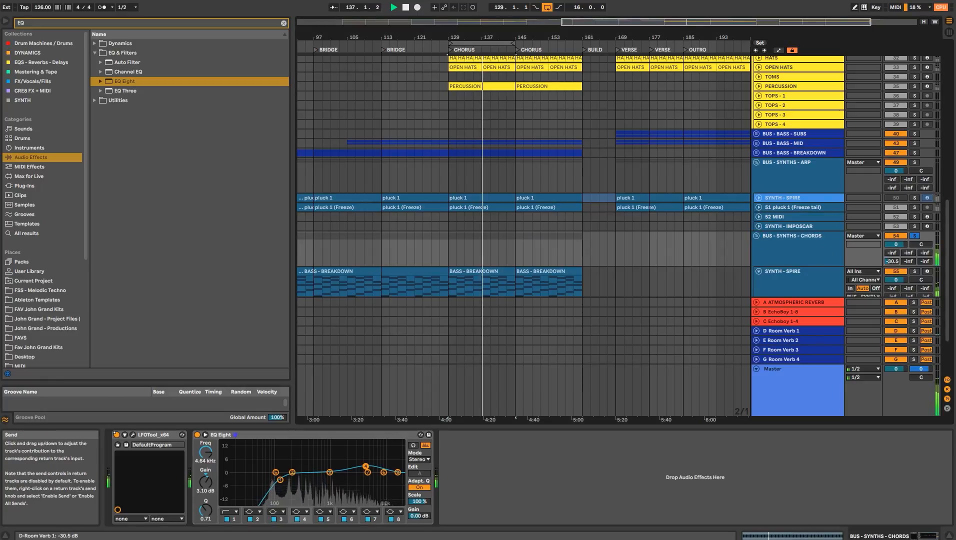
{"action": "left_click_drag", "start_coordinate": [892, 261], "coordinate": [893, 282]}
{"action": "key", "text": "s"}
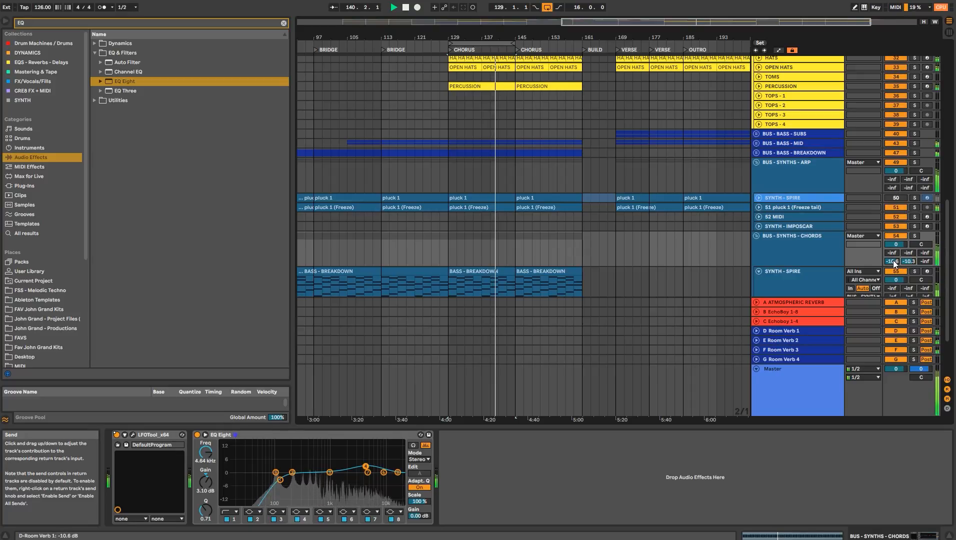
- Play the full arrangement from the BASS - BREAKDOWN clip at the start of the bridge
{"action": "left_click", "coordinate": [344, 271]}
{"action": "key", "text": "space"}
{"action": "key", "text": "space"}
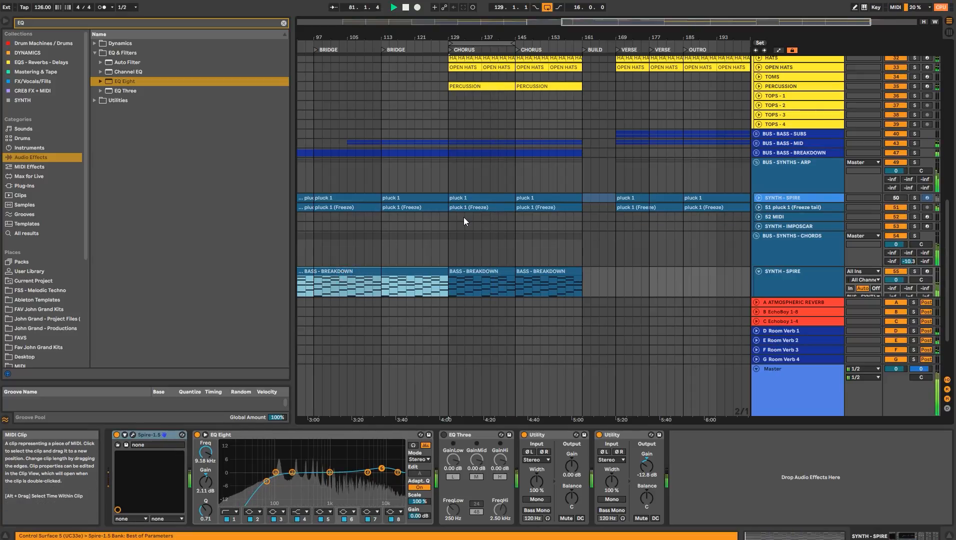
- Show the whole arrangement, hide the device view, and fold all tracks and groups into compact lanes
{"action": "left_click_drag", "start_coordinate": [507, 37], "coordinate": [507, 10]}
{"action": "double_click", "coordinate": [717, 426]}
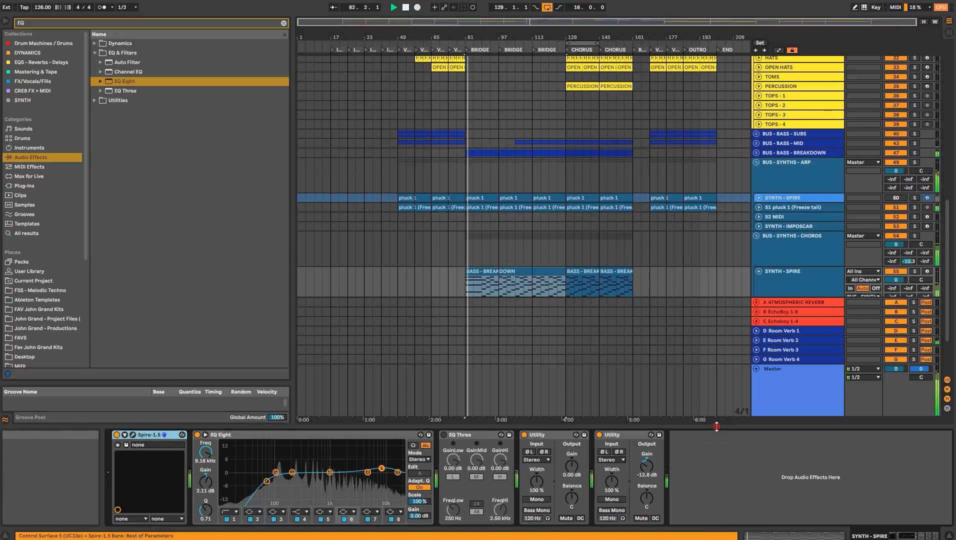
{"action": "left_click", "coordinate": [798, 200]}
{"action": "key", "text": "ctrl+a"}
{"action": "key", "text": "u"}
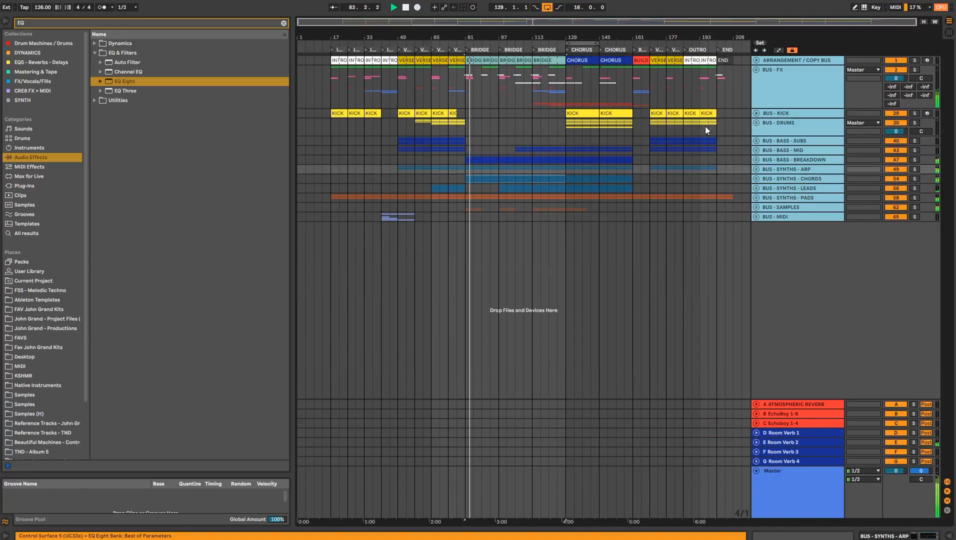
- Play from the chorus start, unfold BUS - SYNTHS - LEADS, and set SYNTH - LEAD's Atmospheric Reverb send to -7.0 dB
{"action": "left_click", "coordinate": [566, 140]}
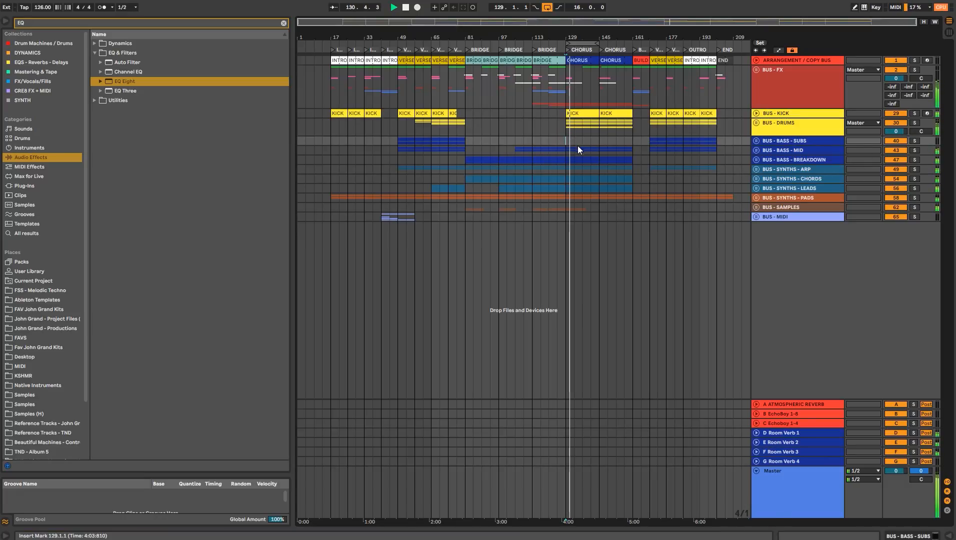
{"action": "left_click", "coordinate": [756, 188]}
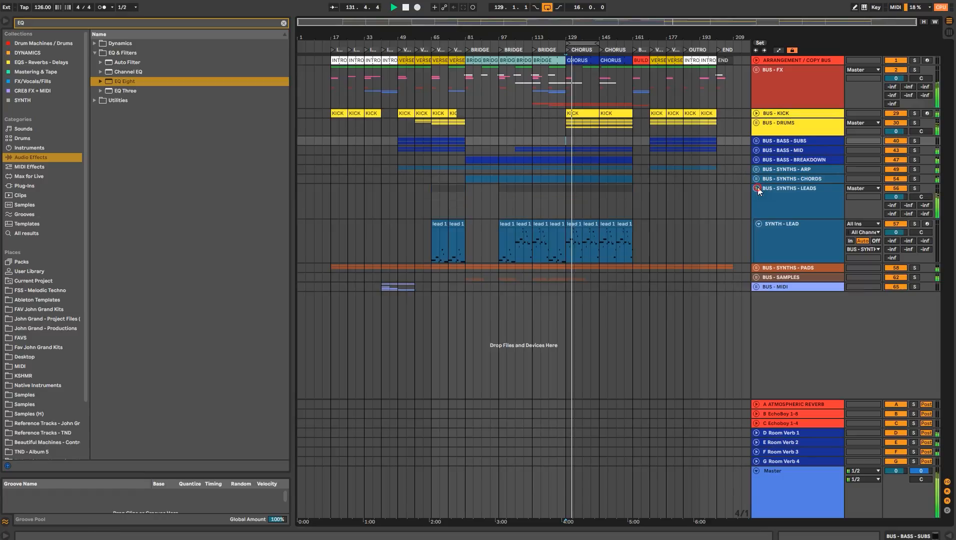
{"action": "left_click", "coordinate": [777, 225]}
{"action": "left_click_drag", "start_coordinate": [889, 240], "coordinate": [890, 243]}
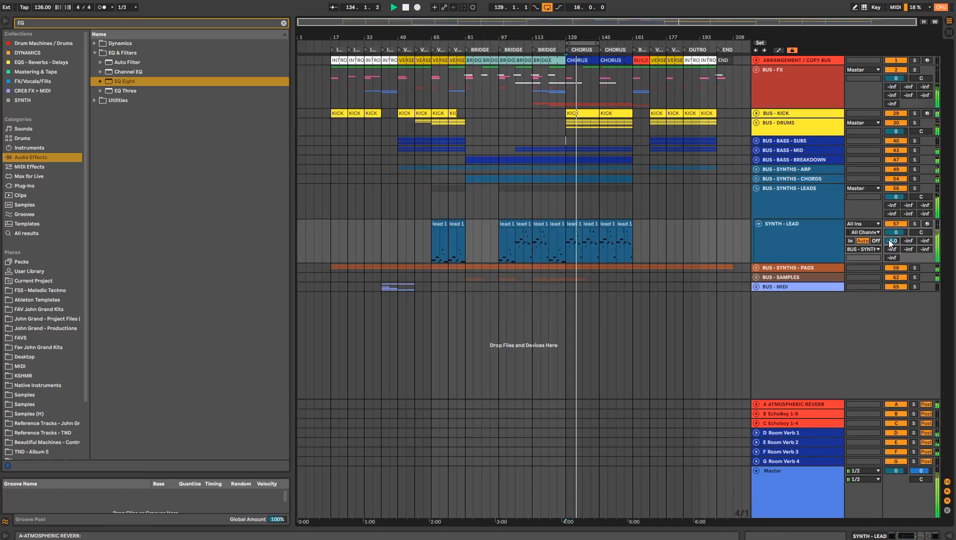
{"action": "left_click", "coordinate": [816, 230]}
{"action": "left_click", "coordinate": [892, 242]}
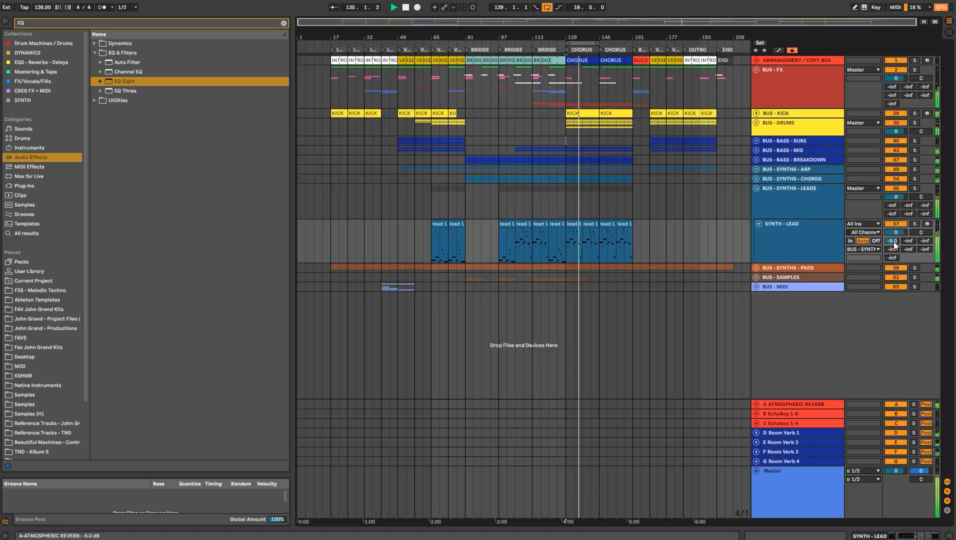
- Unfold and solo BUS - BASS - BREAKDOWN, show its device chain, and stop playback
{"action": "left_click", "coordinate": [756, 160]}
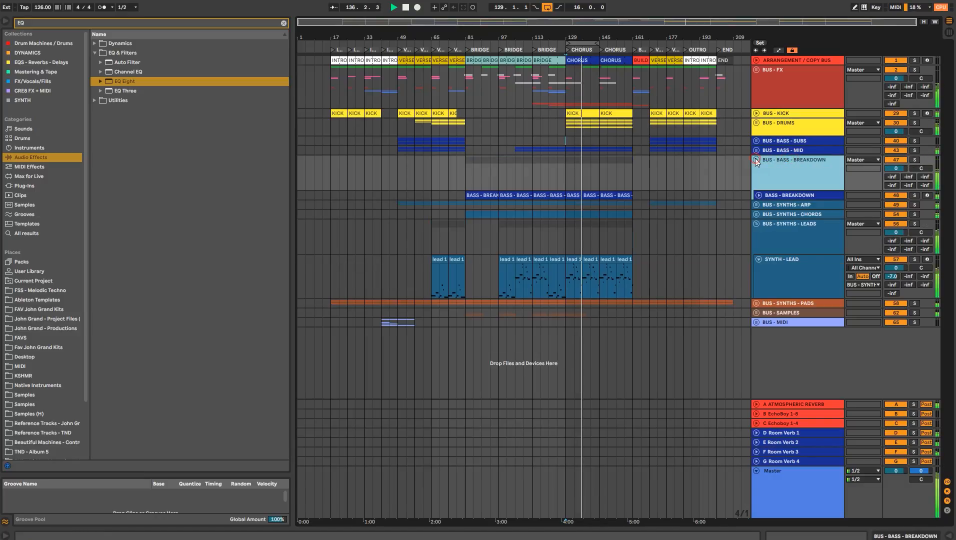
{"action": "left_click", "coordinate": [779, 177]}
{"action": "key", "text": "s"}
{"action": "double_click", "coordinate": [779, 177]}
{"action": "key", "text": "space"}
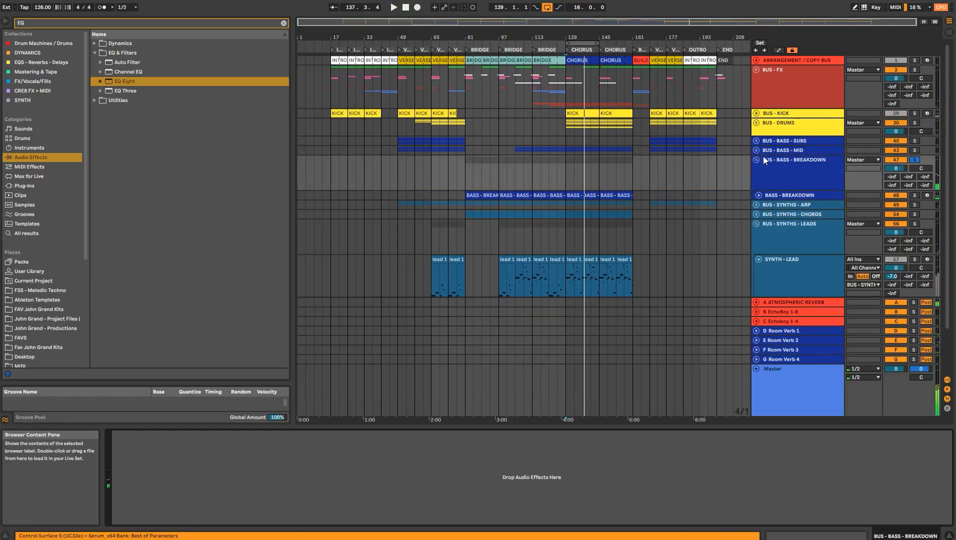
- Copy LFOTool from BUS - BASS - MID to BUS - BASS - BREAKDOWN, automate it off during the bridge, and audition the chorus start
{"action": "key", "text": "Up"}
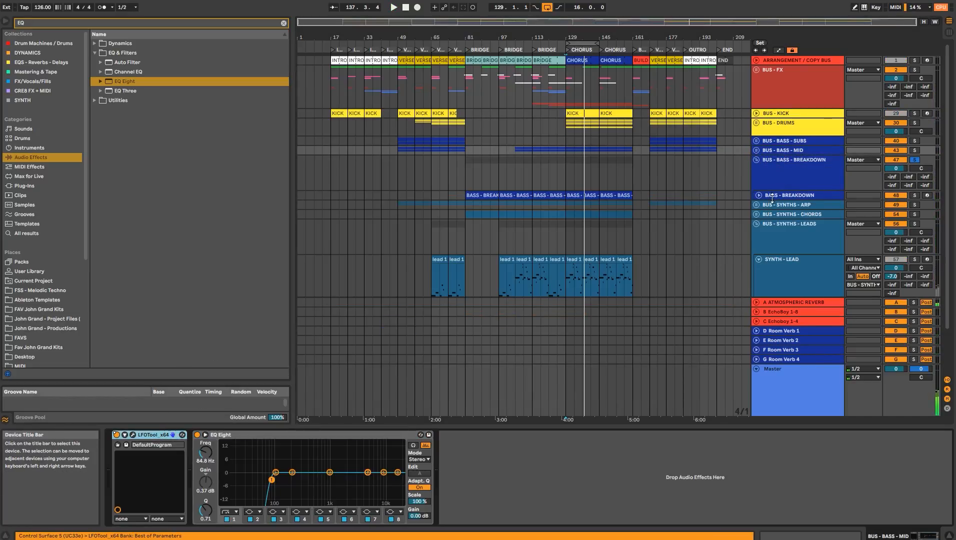
{"action": "key", "text": "Down"}
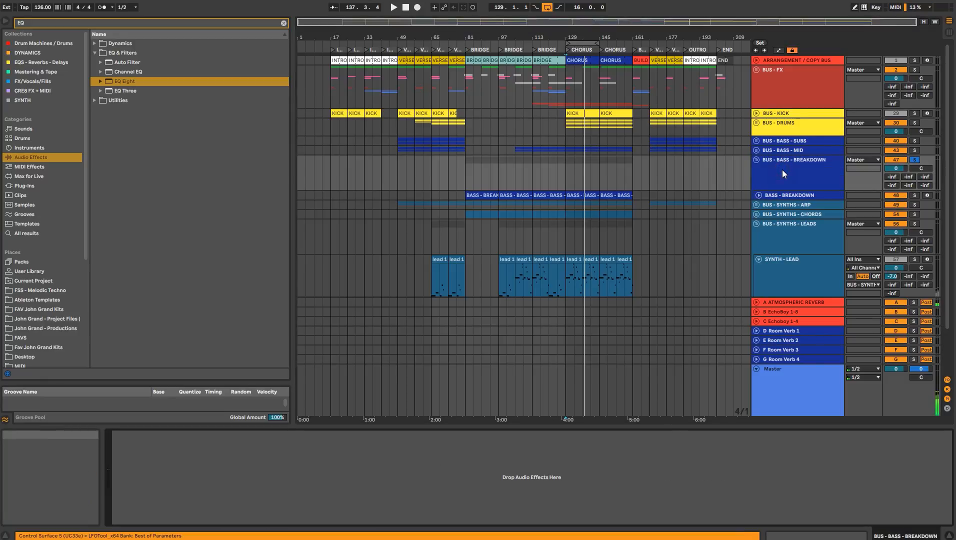
{"action": "key", "text": "Down"}
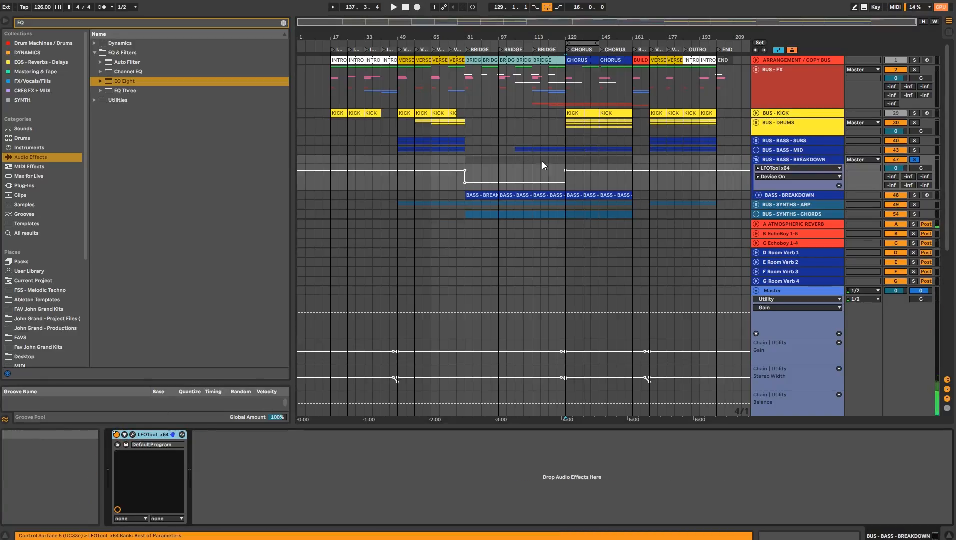
{"action": "left_click", "coordinate": [564, 158]}
{"action": "key", "text": "space"}
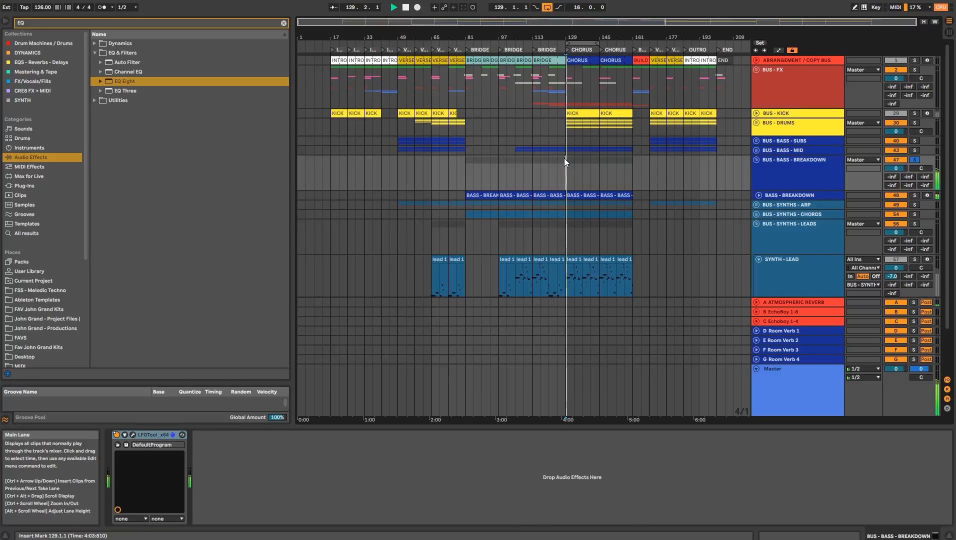
{"action": "left_click", "coordinate": [798, 174]}
{"action": "key", "text": "space"}
- Add an EQ Eight to BUS - BASS - BREAKDOWN and automate it off from the start of the bridge to the chorus
{"action": "left_click", "coordinate": [145, 78]}
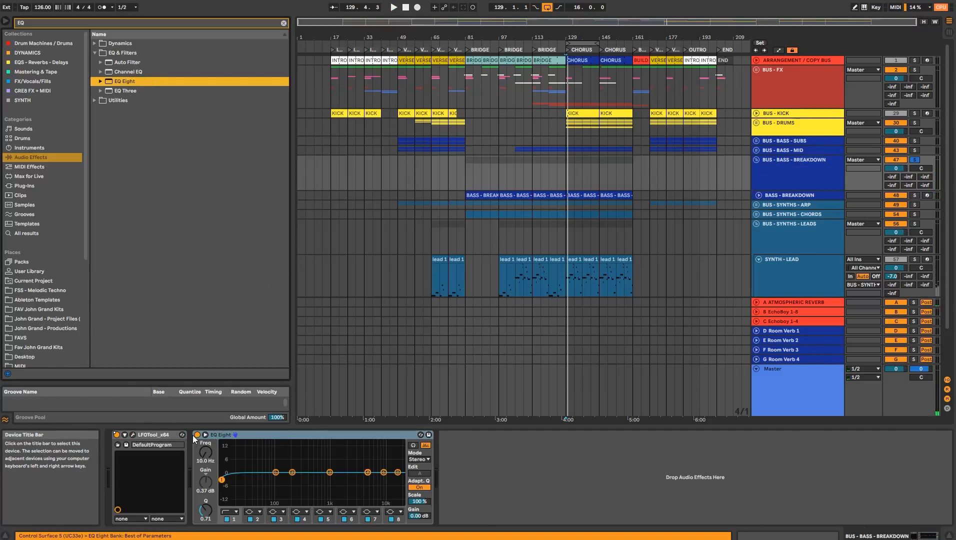
{"action": "left_click", "coordinate": [194, 435]}
{"action": "right_click", "coordinate": [194, 435]}
{"action": "left_click", "coordinate": [199, 436]}
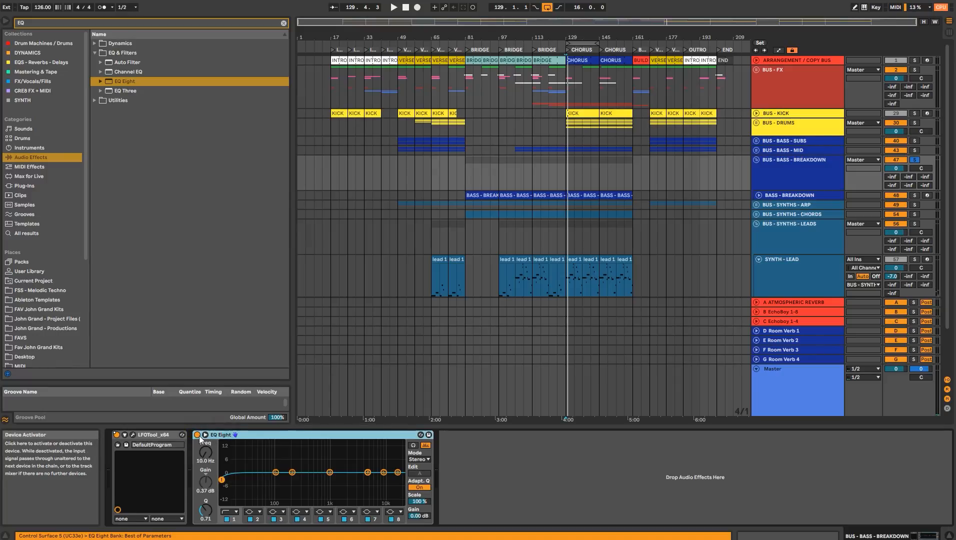
{"action": "key", "text": "a"}
{"action": "left_click", "coordinate": [566, 197]}
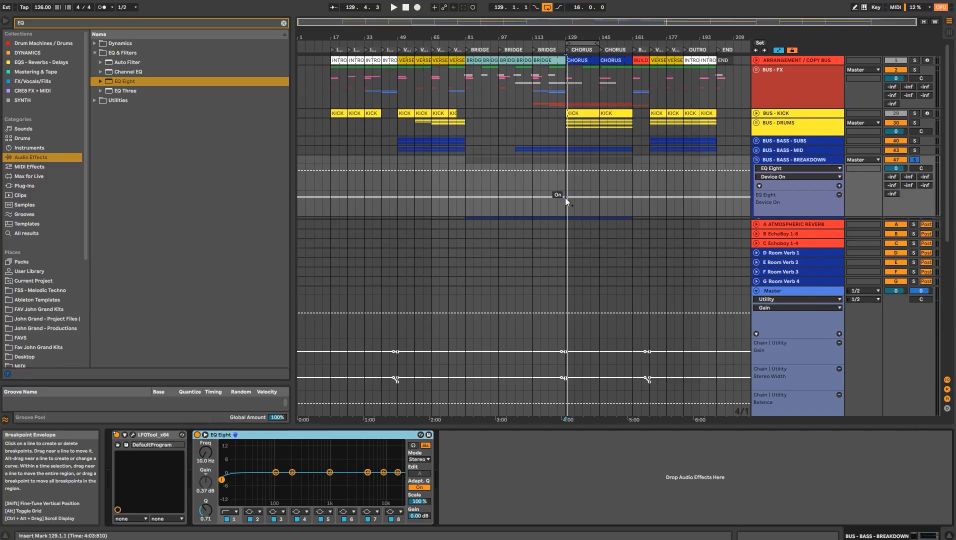
{"action": "left_click", "coordinate": [465, 197]}
{"action": "left_click_drag", "start_coordinate": [466, 197], "coordinate": [466, 209]}
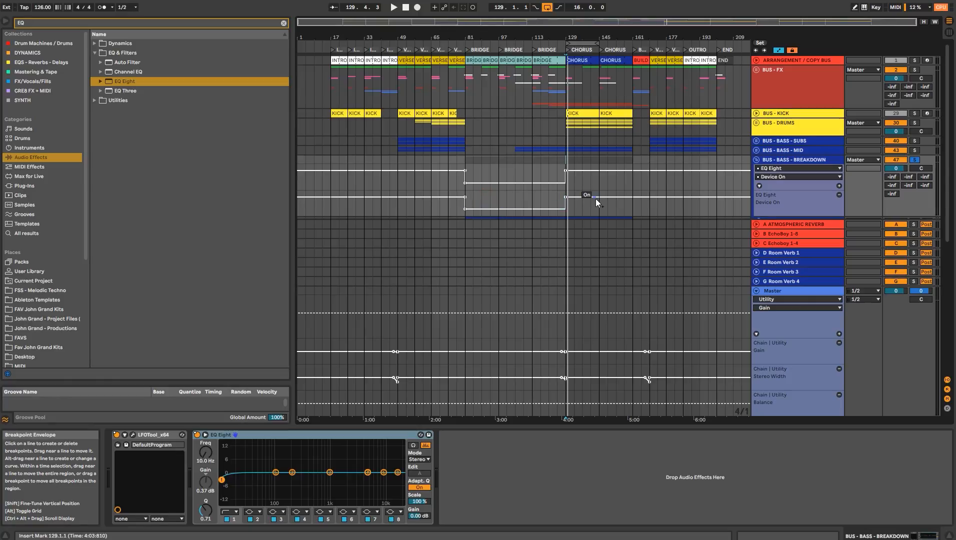
- Set the BUS - BASS - BREAKDOWN EQ Eight low cut to 120 Hz and play the chorus with all tracks out of solo
{"action": "left_click_drag", "start_coordinate": [205, 452], "coordinate": [208, 435]}
{"action": "type", "text": "120"}
{"action": "key", "text": "Return"}
{"action": "key", "text": "space"}
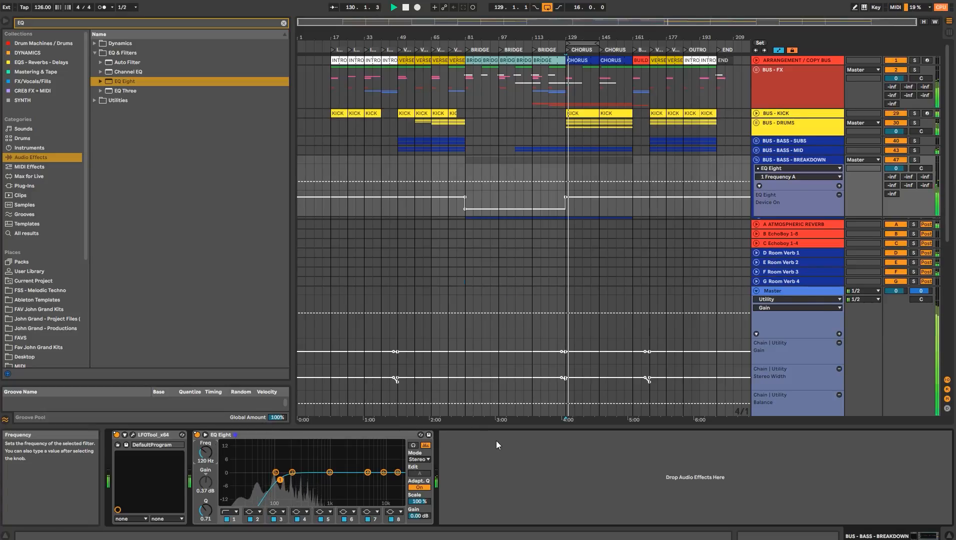
- Hide the automation and device views, stop playback, and return to the start of the arrangement
{"action": "key", "text": "a"}
{"action": "key", "text": "a"}
{"action": "key", "text": "a"}
{"action": "left_click", "coordinate": [508, 427]}
{"action": "left_click", "coordinate": [793, 196]}
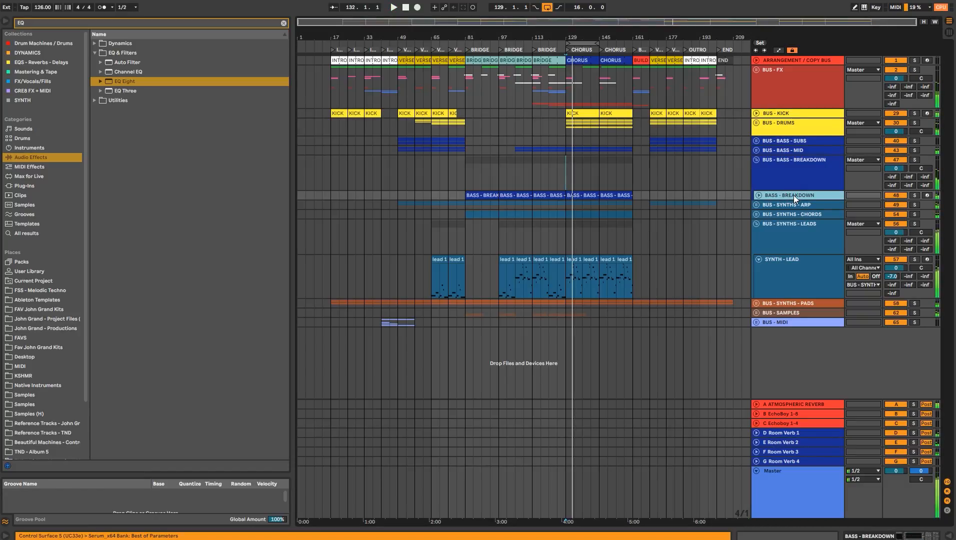
{"action": "left_click", "coordinate": [405, 8]}
{"action": "left_click", "coordinate": [406, 8]}
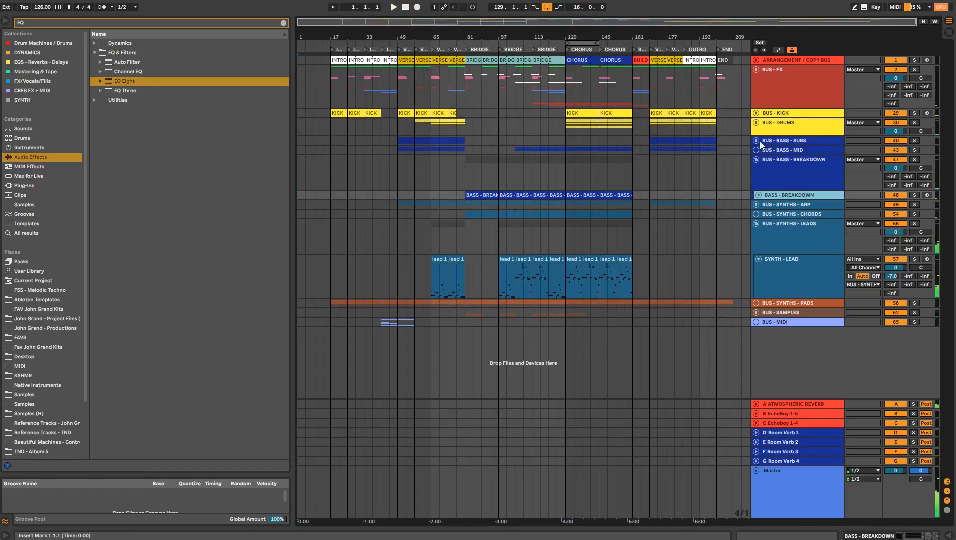
- Insert a new MIDI track below BASS - BREAKDOWN and show the plug-ins in the browser
{"action": "right_click", "coordinate": [784, 192]}
{"action": "left_click", "coordinate": [595, 227]}
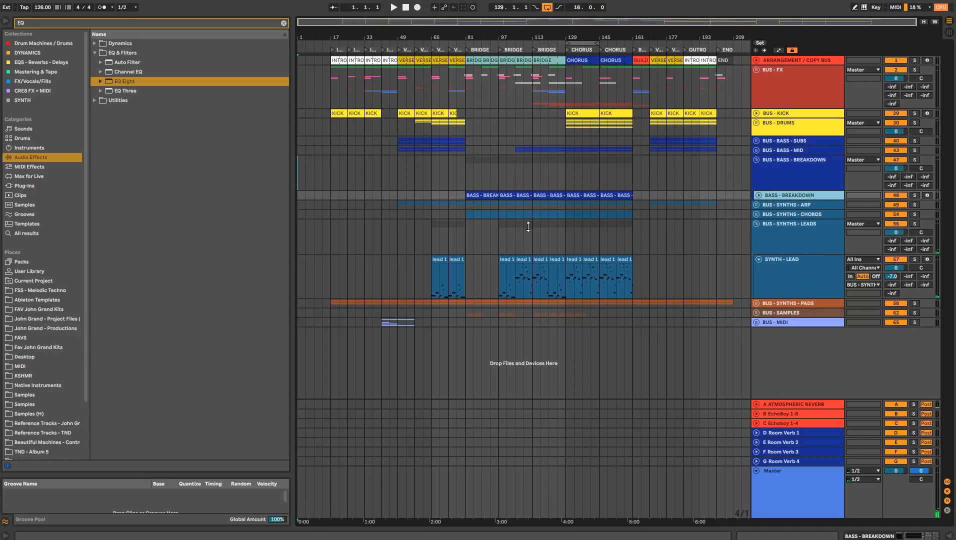
{"action": "left_click", "coordinate": [54, 187]}
{"action": "key", "text": "ctrl+shift+t"}
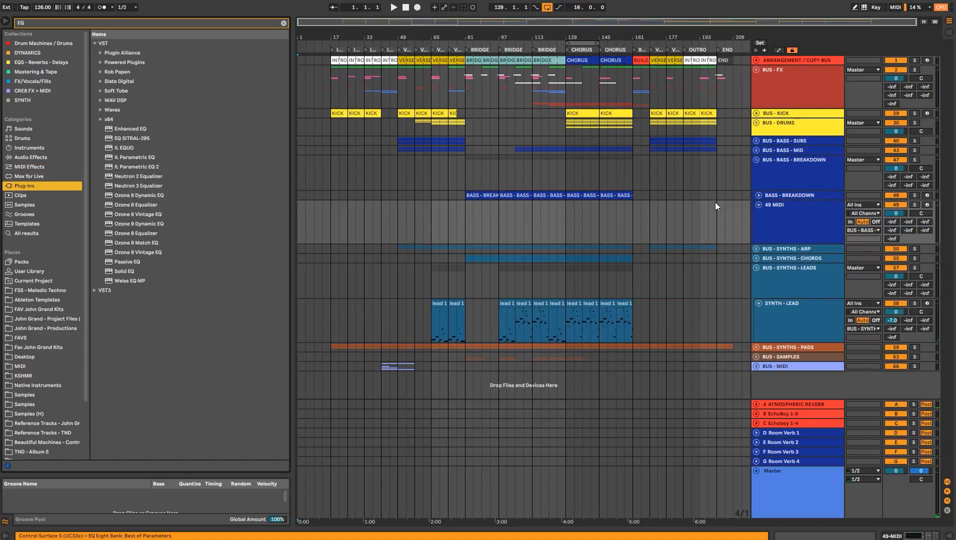
- Unfold BUS - BASS - MID and open the Serum window of its third BASS track
{"action": "left_click", "coordinate": [759, 151]}
{"action": "left_click", "coordinate": [782, 204]}
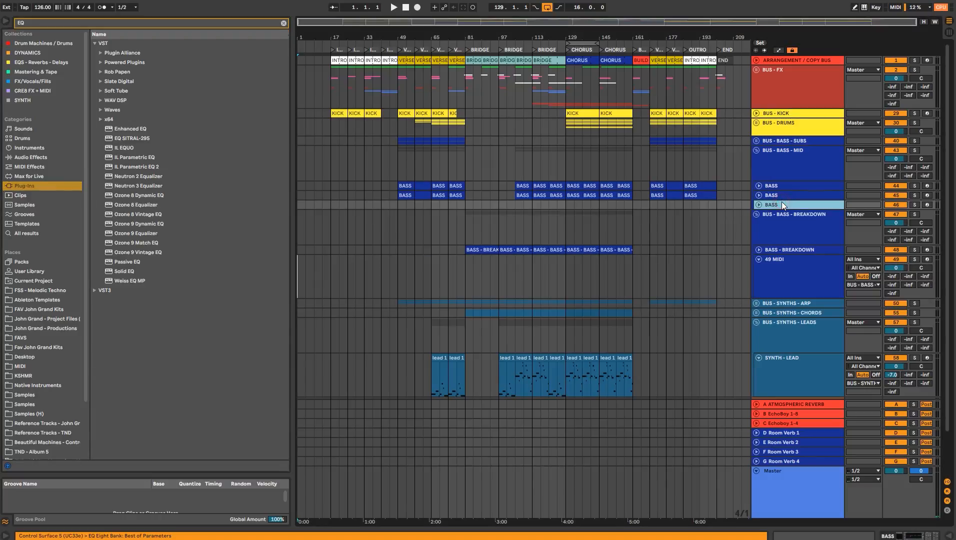
{"action": "left_click", "coordinate": [133, 435]}
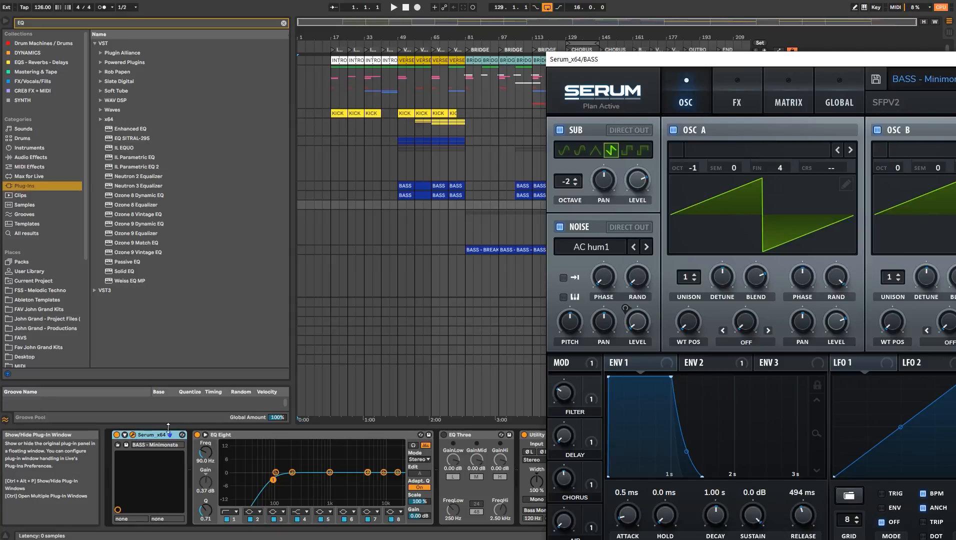
{"action": "left_click_drag", "start_coordinate": [783, 60], "coordinate": [367, 6]}
- Load the BA - Flume Reece preset into Serum and close the plug-in window
{"action": "left_click", "coordinate": [516, 23]}
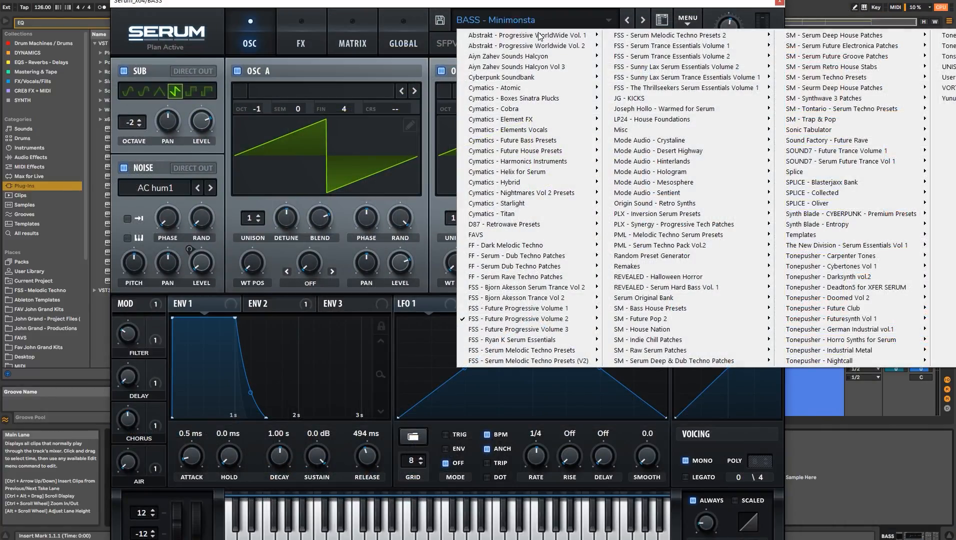
{"action": "mouse_move", "coordinate": [856, 175]}
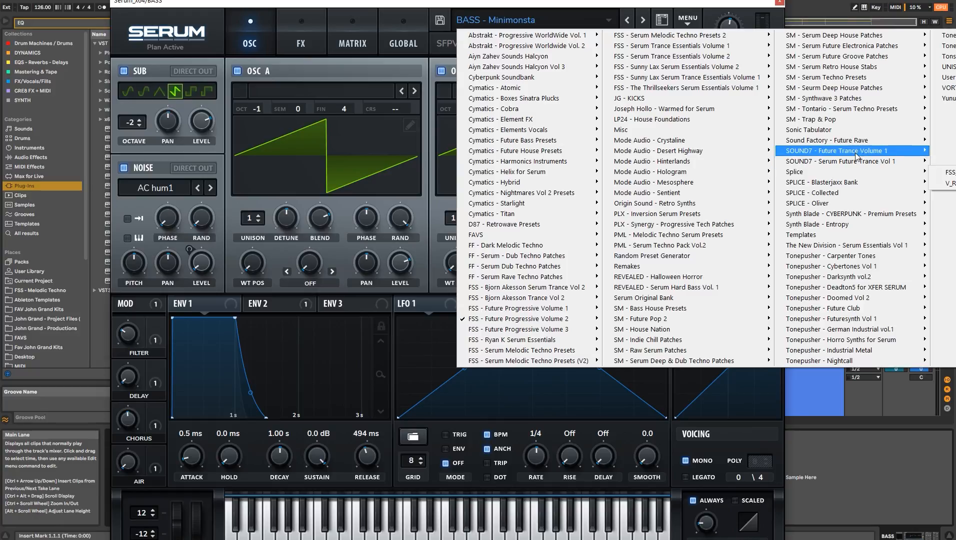
{"action": "mouse_move", "coordinate": [848, 204]}
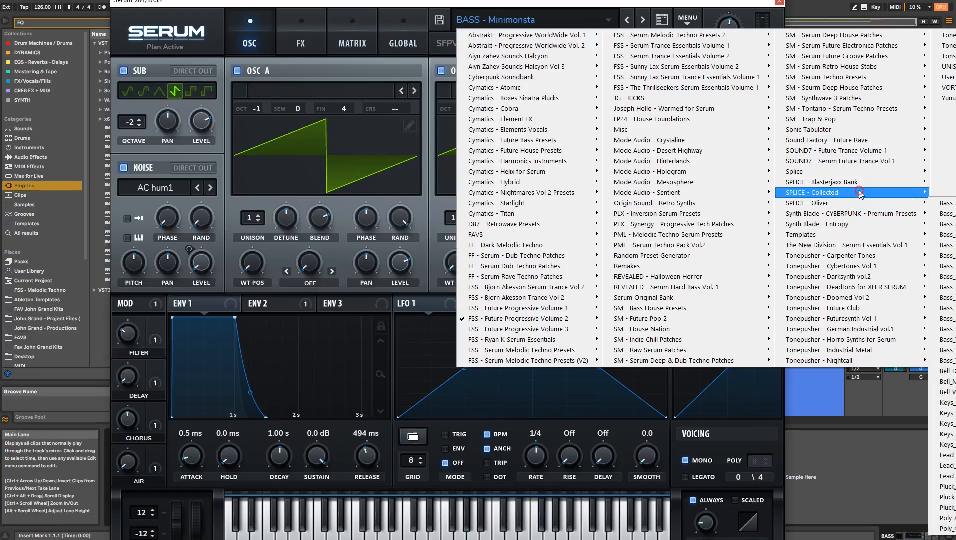
{"action": "mouse_move", "coordinate": [912, 196]}
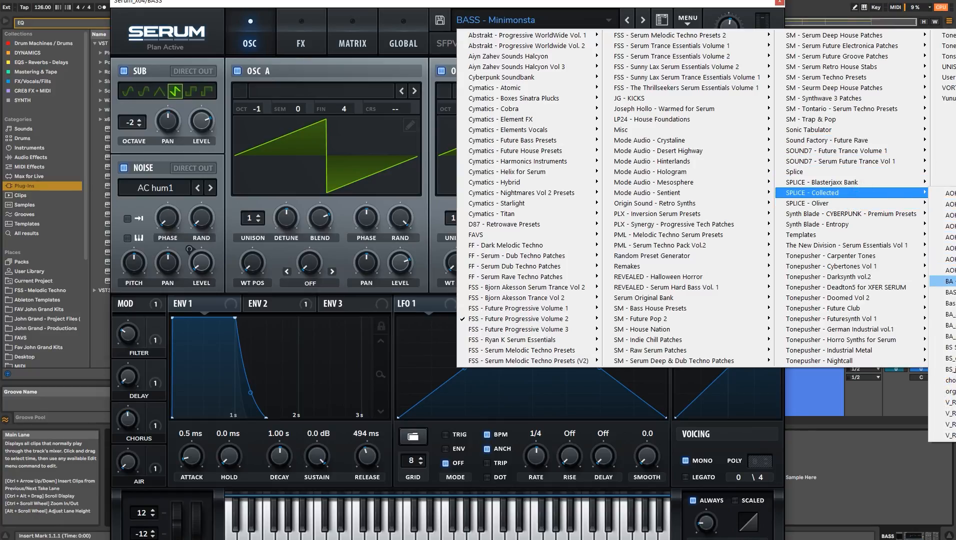
{"action": "left_click", "coordinate": [943, 281]}
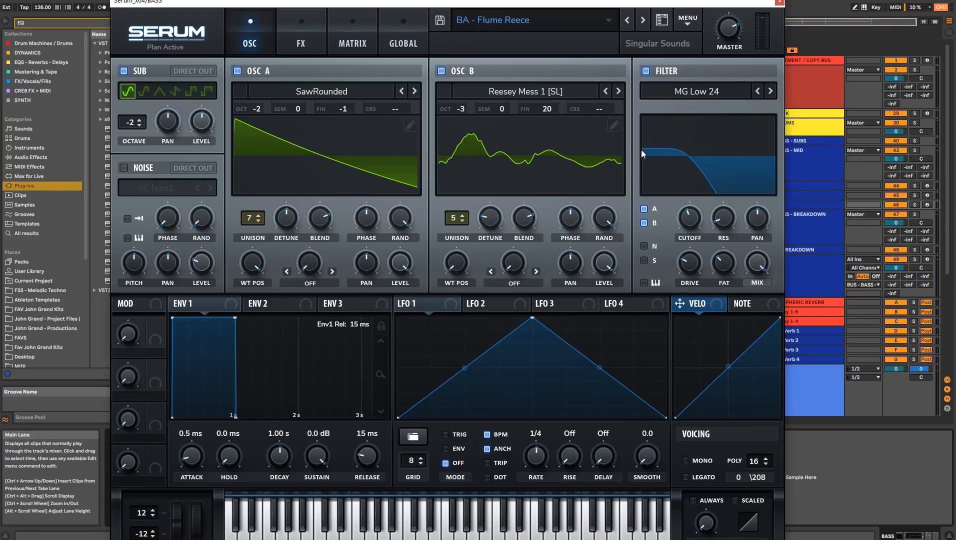
{"action": "left_click", "coordinate": [779, 3]}
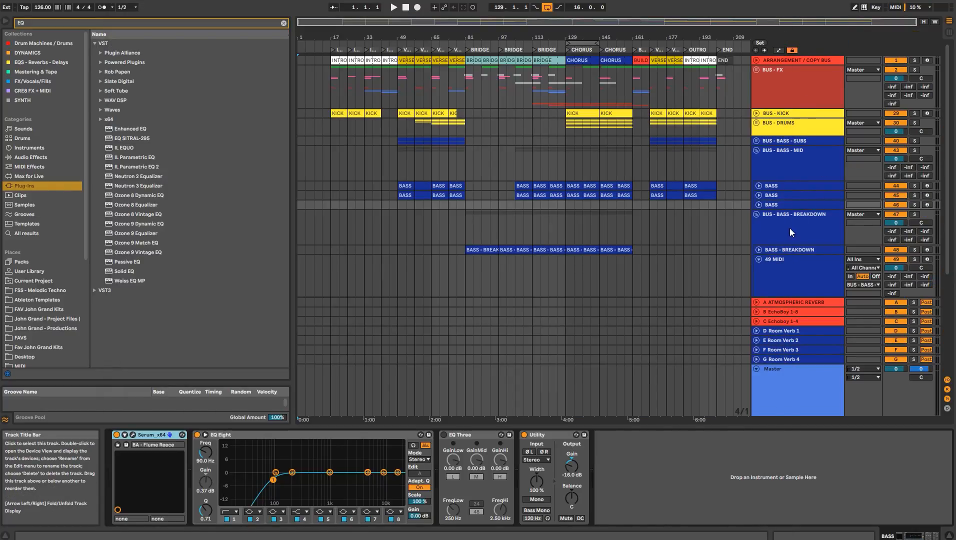
{"action": "left_click", "coordinate": [704, 195]}
{"action": "left_click", "coordinate": [412, 195], "text": "shift"}
{"action": "left_click_drag", "start_coordinate": [411, 195], "coordinate": [412, 202], "text": "ctrl"}
{"action": "key", "text": "ctrl+z"}
{"action": "left_click", "coordinate": [576, 194]}
{"action": "left_click", "coordinate": [620, 194], "text": "shift"}
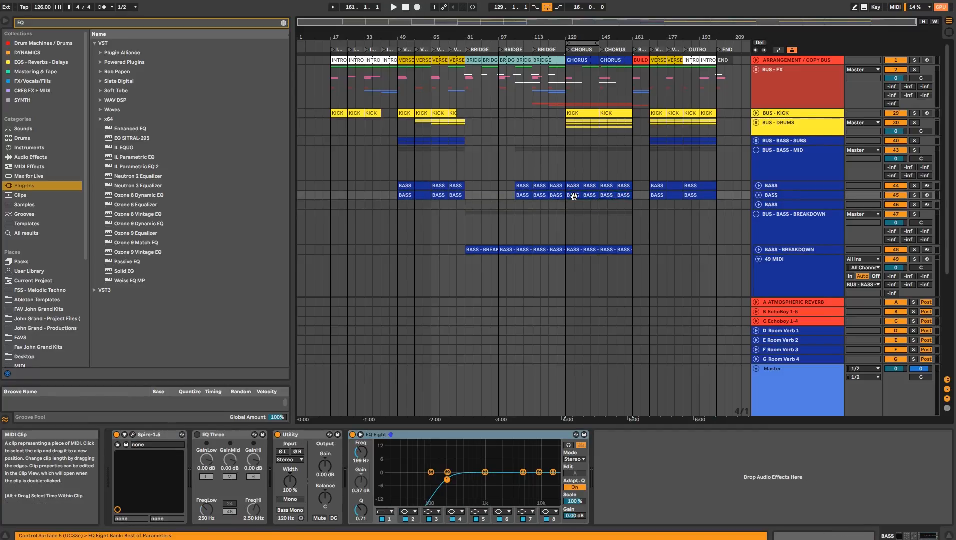
- Copy the chorus BASS - BREAKDOWN clips onto the third BASS track in BUS - BASS - MID and play that track soloed
{"action": "left_click", "coordinate": [568, 249]}
{"action": "left_click", "coordinate": [627, 249], "text": "shift"}
{"action": "left_click_drag", "start_coordinate": [577, 248], "coordinate": [574, 206], "text": "ctrl"}
{"action": "left_click", "coordinate": [798, 205]}
{"action": "key", "text": "s"}
{"action": "key", "text": "space"}
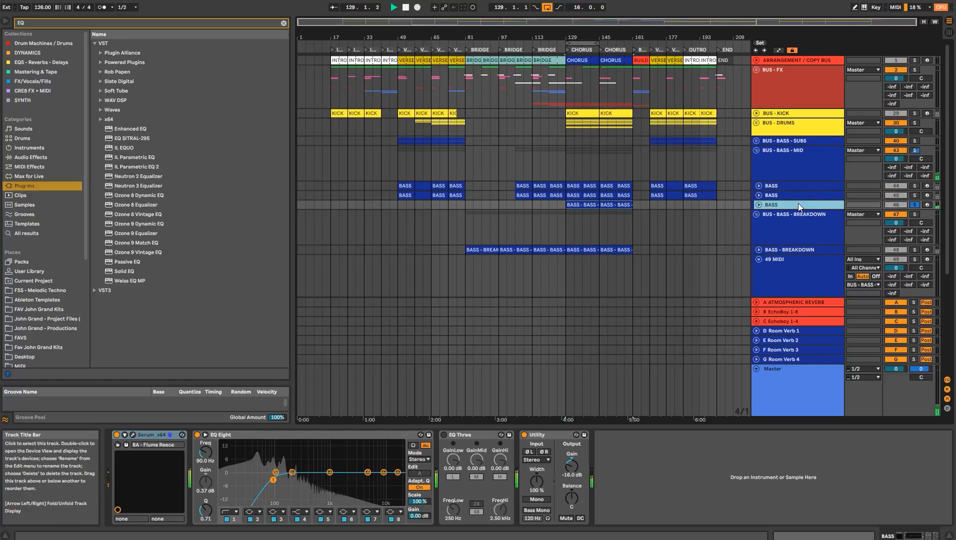
- Unfold the third BASS track and raise its Utility gain to -11.1 dB
{"action": "left_click", "coordinate": [759, 205]}
{"action": "left_click_drag", "start_coordinate": [897, 213], "coordinate": [897, 219]}
{"action": "key", "text": "ctrl+z"}
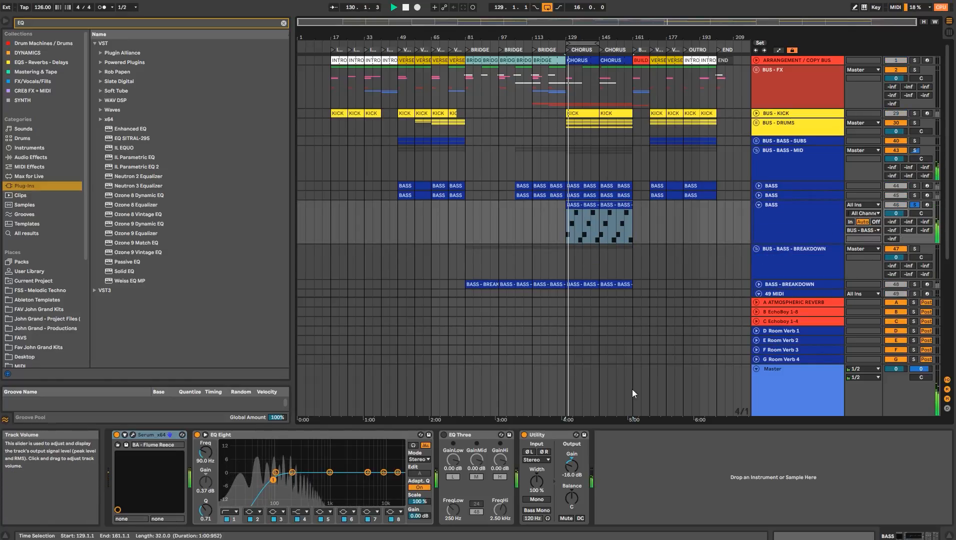
{"action": "left_click_drag", "start_coordinate": [578, 468], "coordinate": [578, 456]}
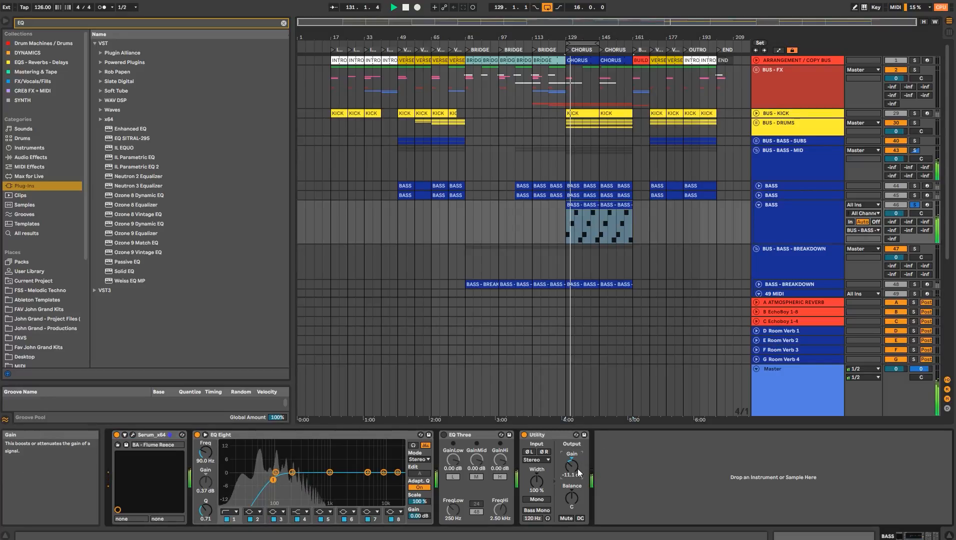
- Take the third BASS track out of solo and compare the chorus with the track muted and active
{"action": "left_click", "coordinate": [796, 214]}
{"action": "left_click", "coordinate": [896, 205]}
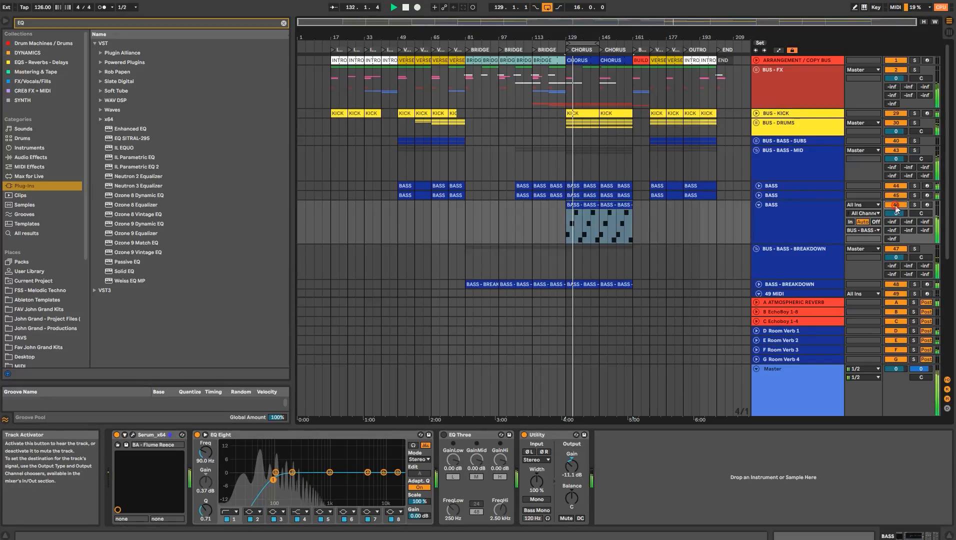
{"action": "left_click", "coordinate": [896, 205]}
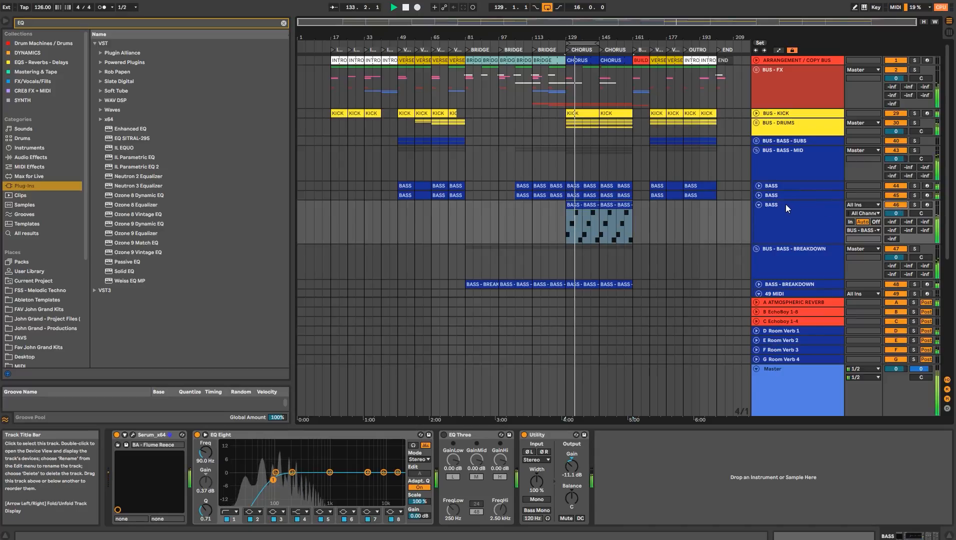
{"action": "left_click", "coordinate": [896, 205]}
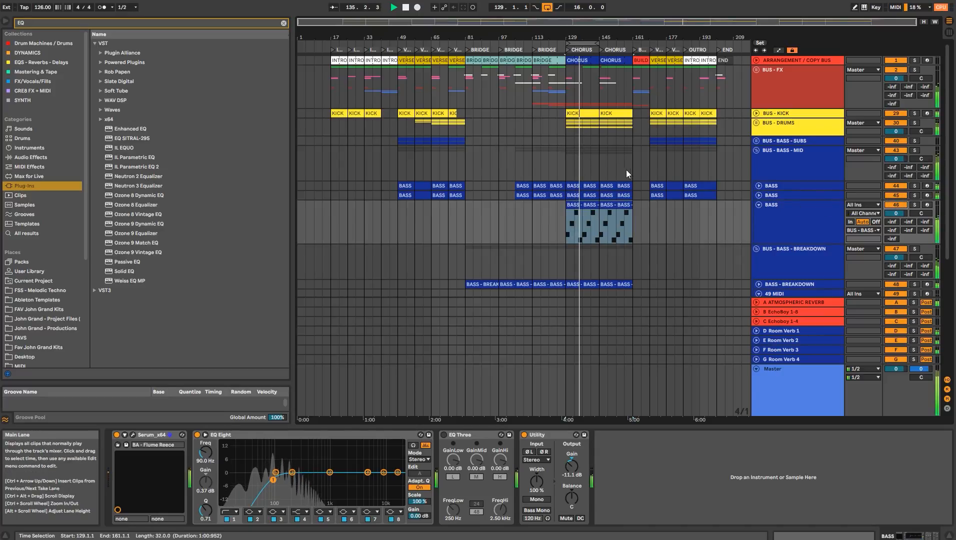
{"action": "left_click", "coordinate": [761, 169]}
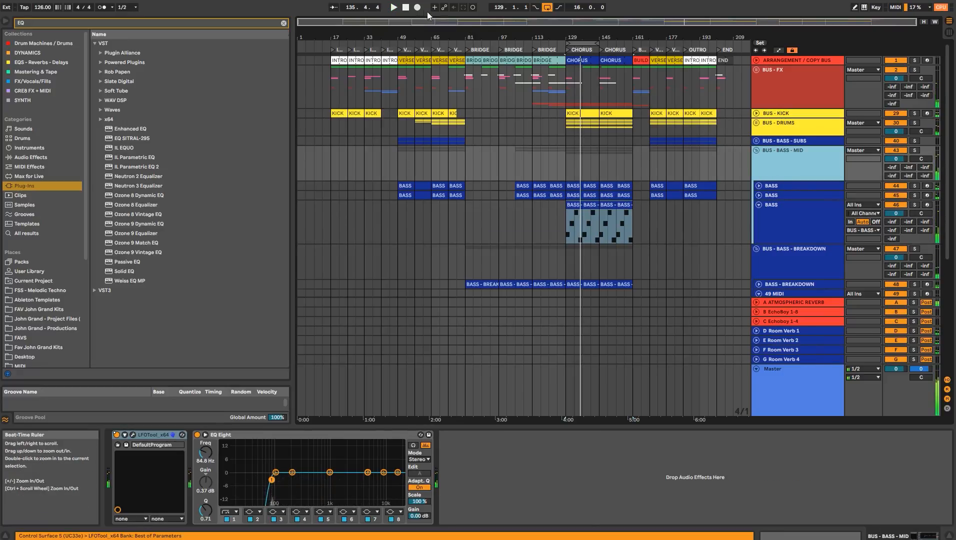
- Copy the last verse's BASS clips on the SUB BASS - SINE and SAW tracks to the chorus start and duplicate them through the chorus
{"action": "double_click", "coordinate": [405, 7]}
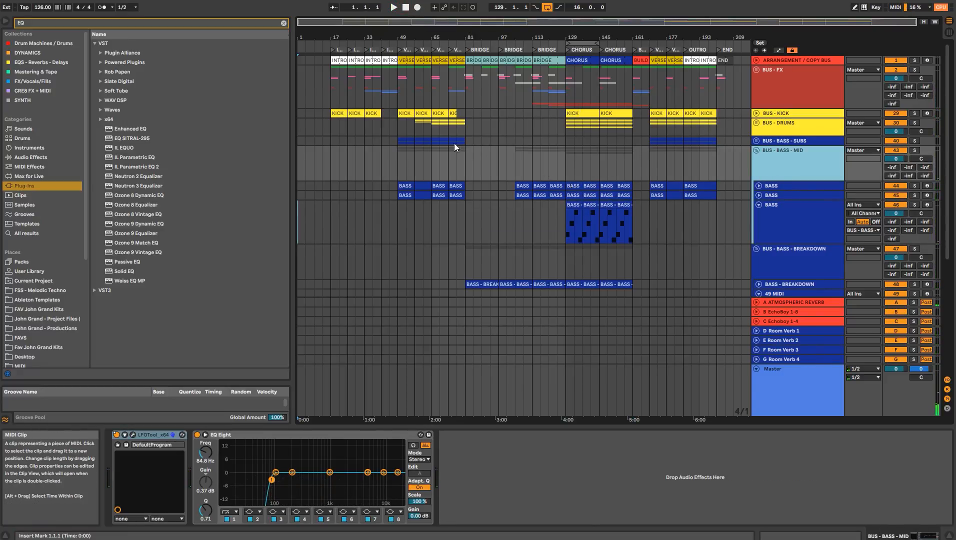
{"action": "left_click", "coordinate": [758, 141]}
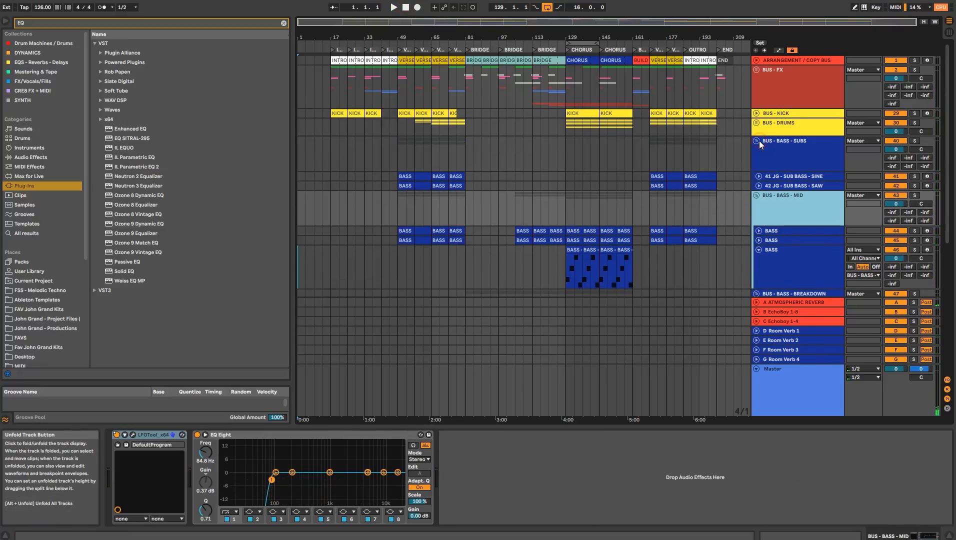
{"action": "left_click", "coordinate": [766, 177]}
{"action": "left_click", "coordinate": [767, 185], "text": "shift"}
{"action": "left_click", "coordinate": [759, 176]}
{"action": "left_click", "coordinate": [456, 176]}
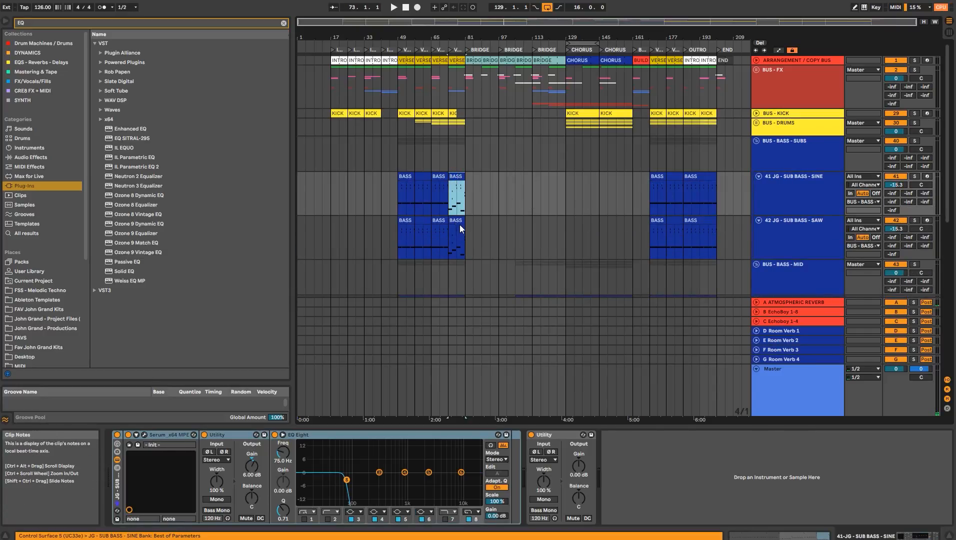
{"action": "left_click", "coordinate": [457, 221], "text": "shift"}
{"action": "left_click_drag", "start_coordinate": [455, 176], "coordinate": [574, 177]}
{"action": "key", "text": "ctrl+d"}
{"action": "key", "text": "ctrl+d"}
{"action": "key", "text": "ctrl+d"}
- Fold both sub bass tracks and play the chorus from bar 129
{"action": "left_click", "coordinate": [799, 198]}
{"action": "key", "text": "shift+Down"}
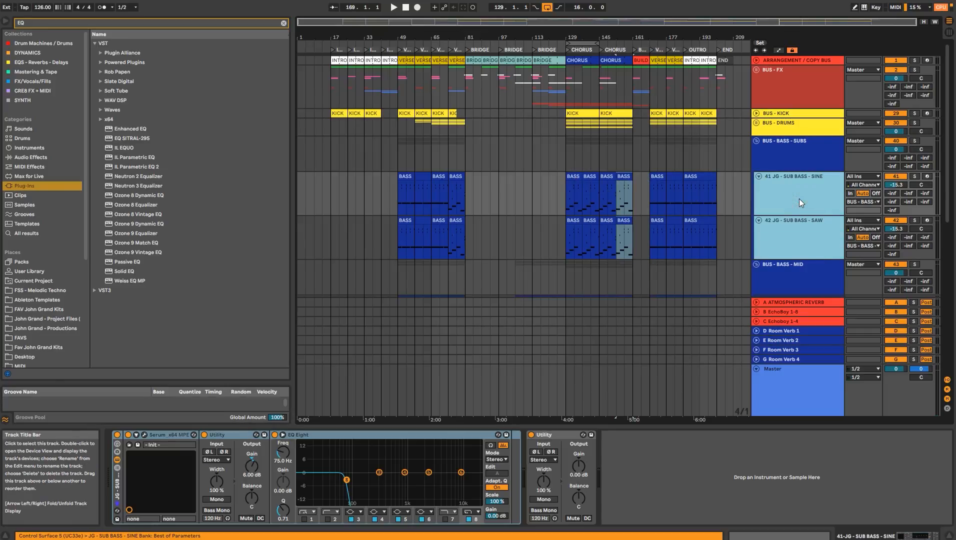
{"action": "key", "text": "u"}
{"action": "left_click", "coordinate": [568, 151]}
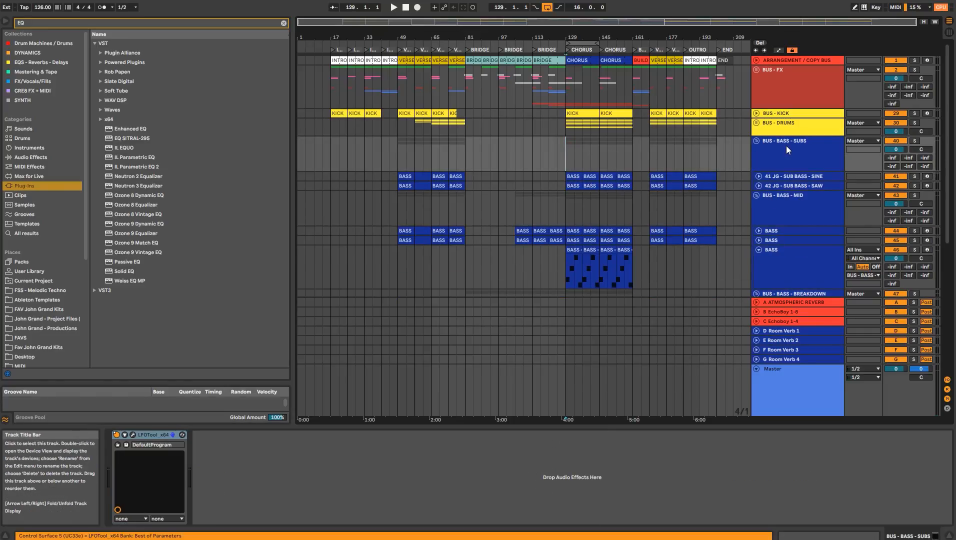
{"action": "key", "text": "space"}
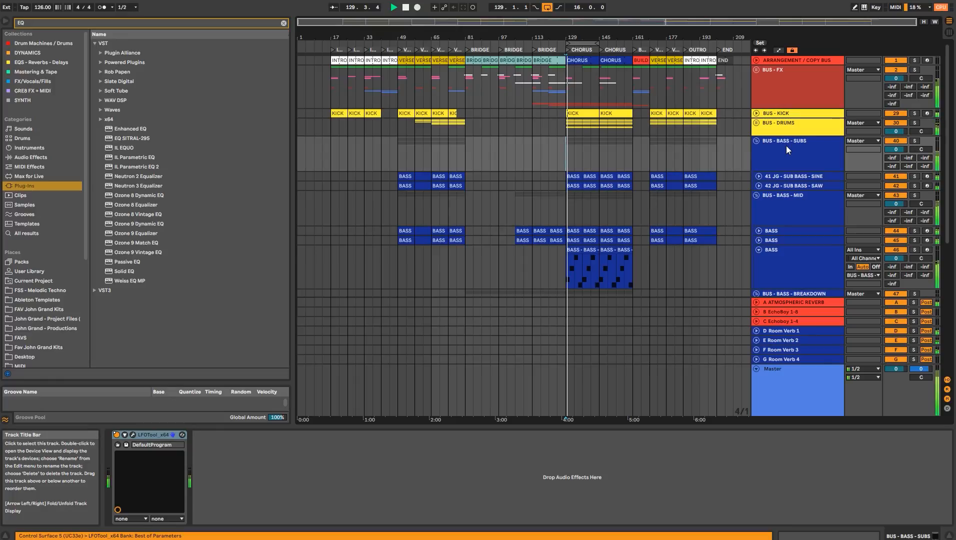
- Fold the BUS - BASS - SUBS, MID and BREAKDOWN groups
{"action": "left_click", "coordinate": [772, 212]}
{"action": "left_click", "coordinate": [756, 195]}
{"action": "left_click", "coordinate": [760, 153]}
{"action": "left_click", "coordinate": [758, 142]}
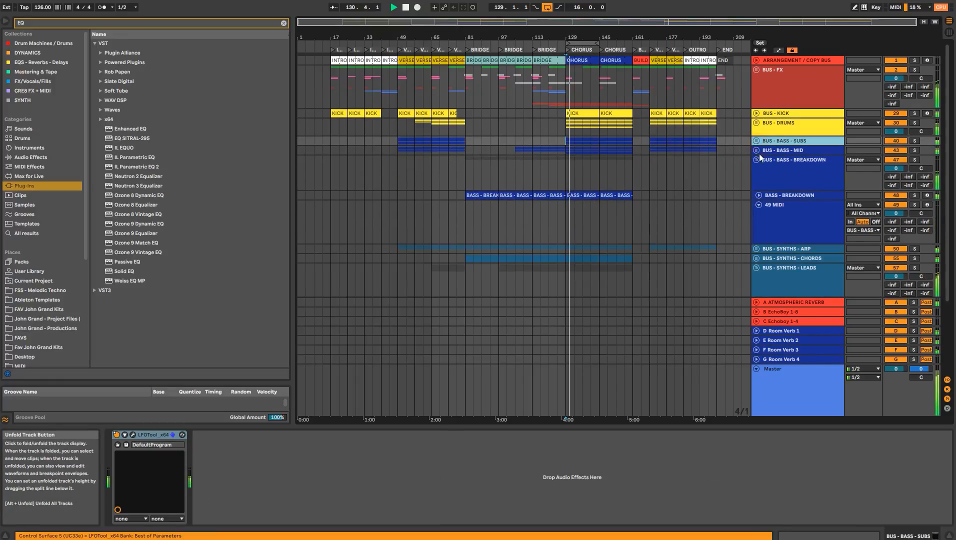
{"action": "left_click", "coordinate": [759, 205]}
{"action": "left_click", "coordinate": [757, 160]}
- Unfold the BUS - DRUMS group and show the devices of the TOPS - 1 track
{"action": "left_click", "coordinate": [757, 122]}
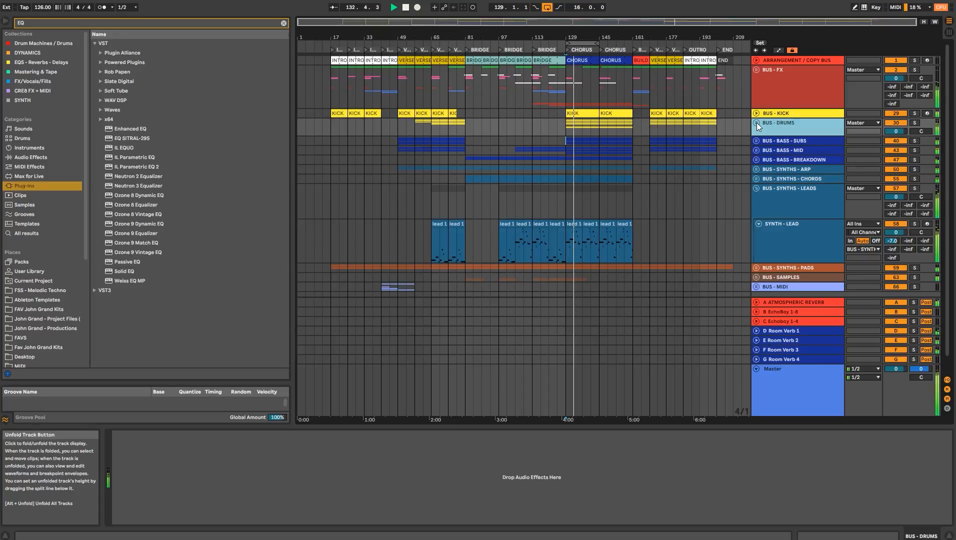
{"action": "left_click", "coordinate": [757, 123]}
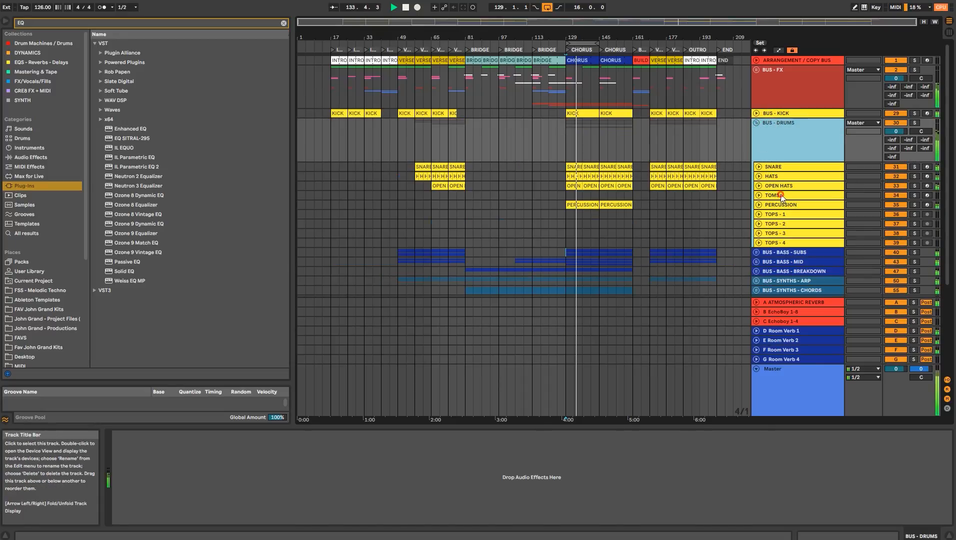
{"action": "left_click", "coordinate": [778, 215]}
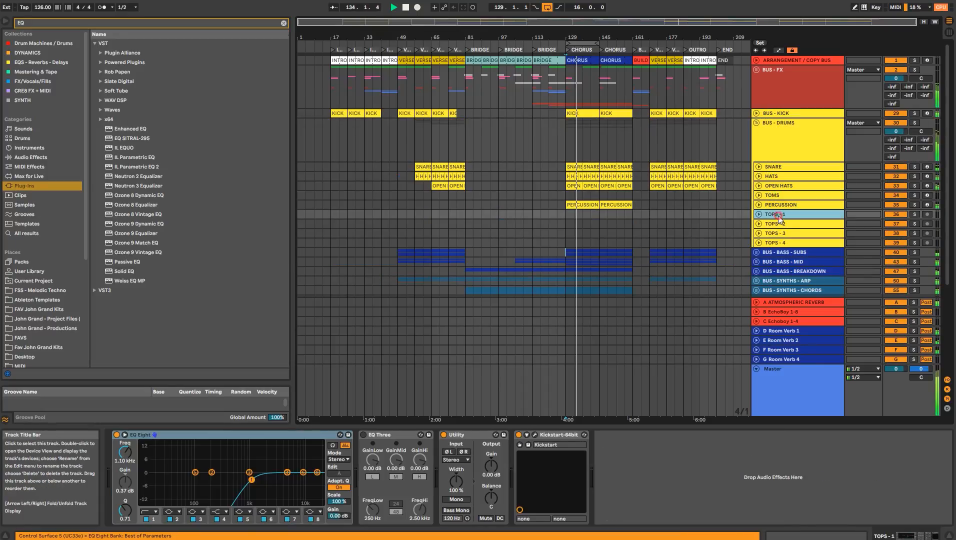
- Clear the browser search and check the SNARE track's volume and devices
{"action": "left_click", "coordinate": [284, 24]}
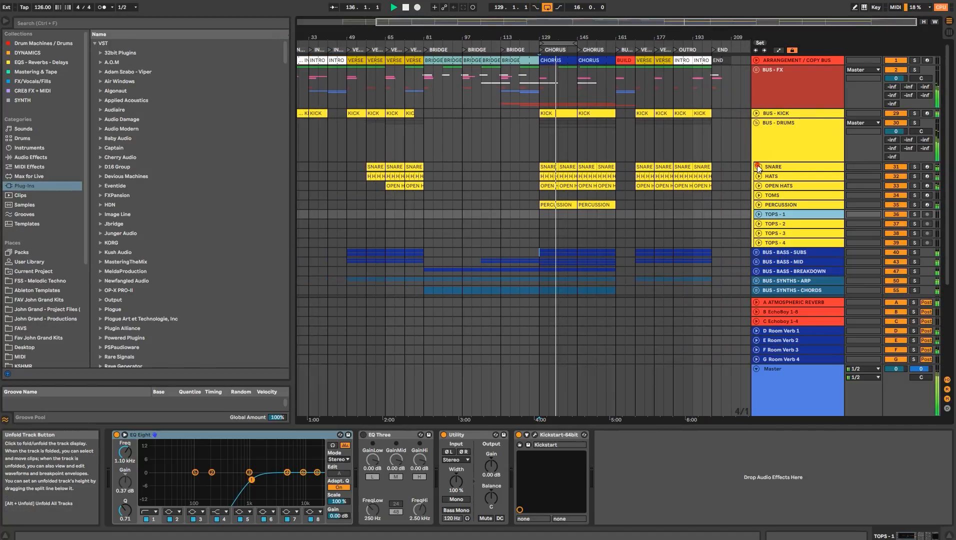
{"action": "left_click", "coordinate": [758, 167]}
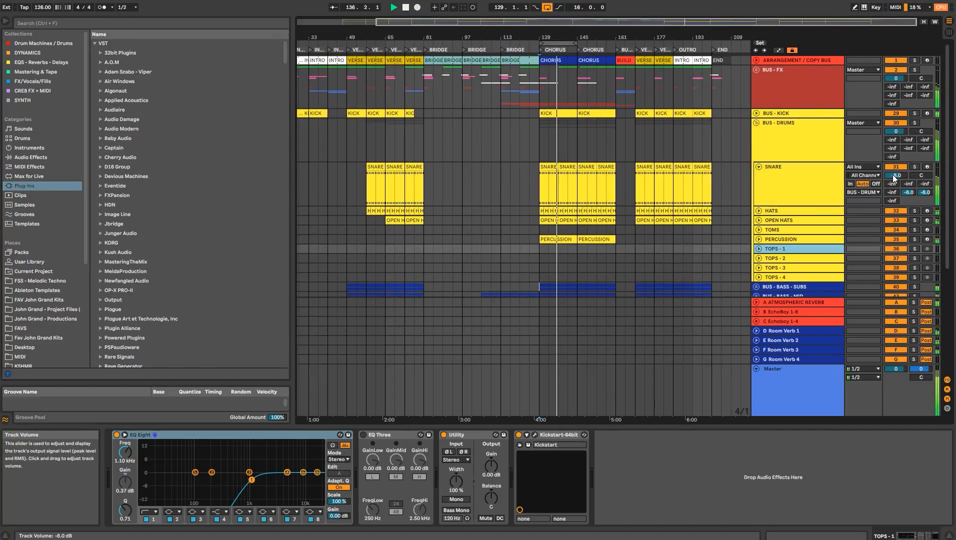
{"action": "left_click", "coordinate": [792, 172]}
{"action": "left_click", "coordinate": [758, 167]}
{"action": "left_click", "coordinate": [771, 150]}
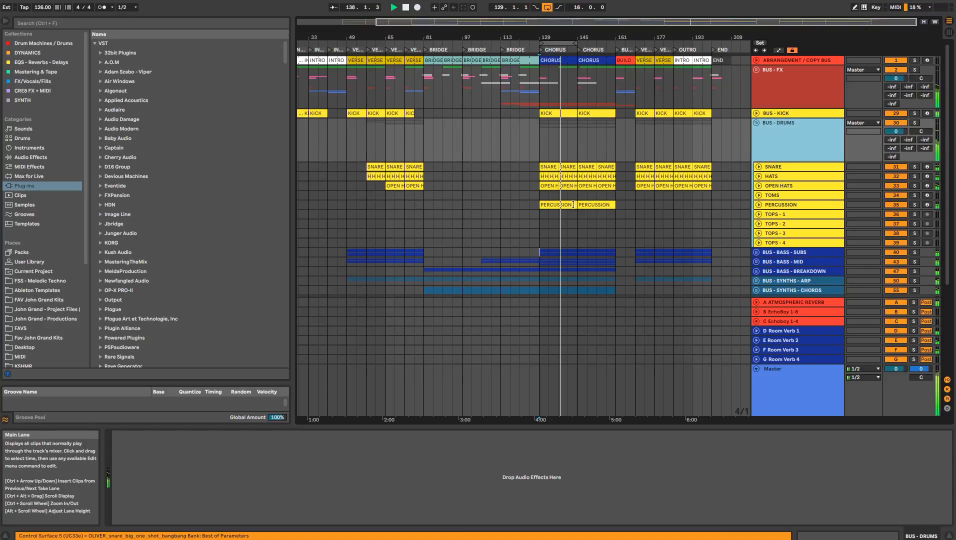
- Fold the BUS - SYNTHS - LEADS group and stop playback
{"action": "scroll", "coordinate": [570, 212], "scroll_direction": "down", "scroll_amount": 4}
{"action": "left_click", "coordinate": [758, 255]}
{"action": "left_click", "coordinate": [756, 219]}
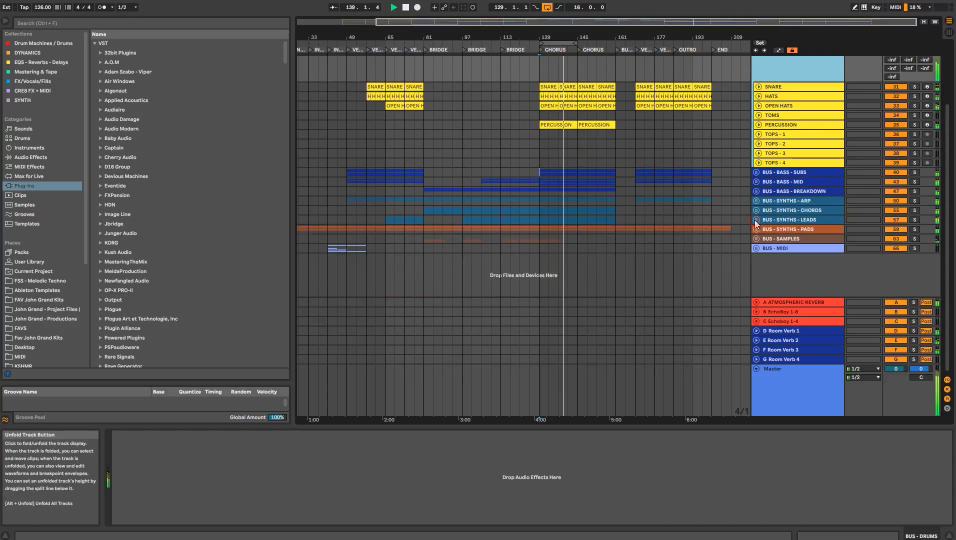
{"action": "left_click", "coordinate": [407, 9]}
- Browse the Samples folder to the DPPE - Hat Loops - 125 bpm folder inside DPPE - Drum Loops
{"action": "scroll", "coordinate": [46, 345], "scroll_direction": "down", "scroll_amount": 2}
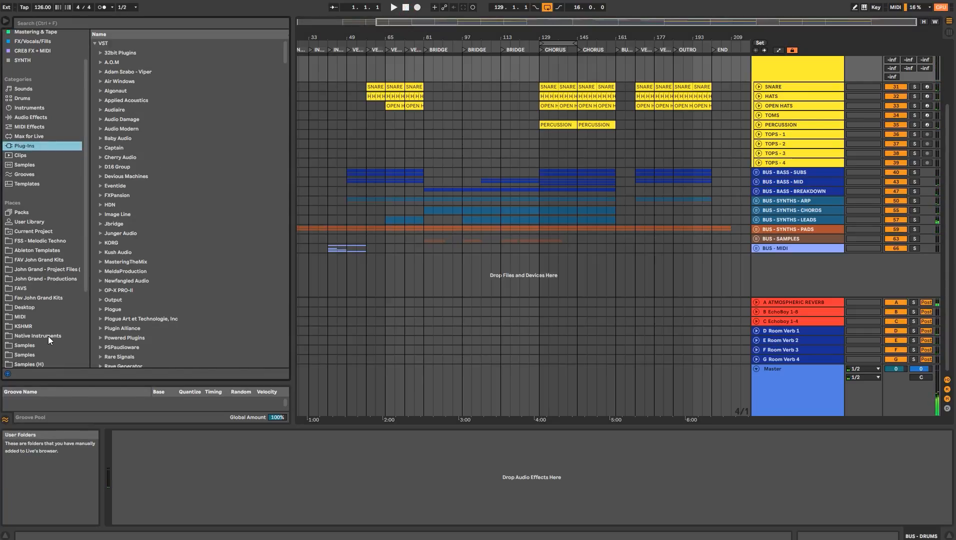
{"action": "left_click", "coordinate": [51, 342]}
{"action": "left_click_drag", "start_coordinate": [287, 207], "coordinate": [287, 105]}
{"action": "left_click", "coordinate": [106, 139]}
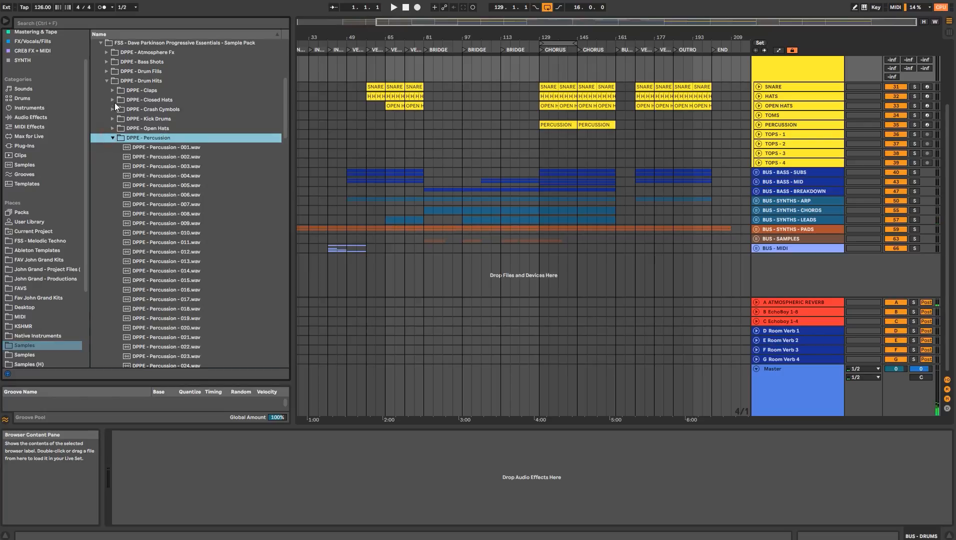
{"action": "left_click", "coordinate": [106, 78]}
{"action": "left_click", "coordinate": [109, 89]}
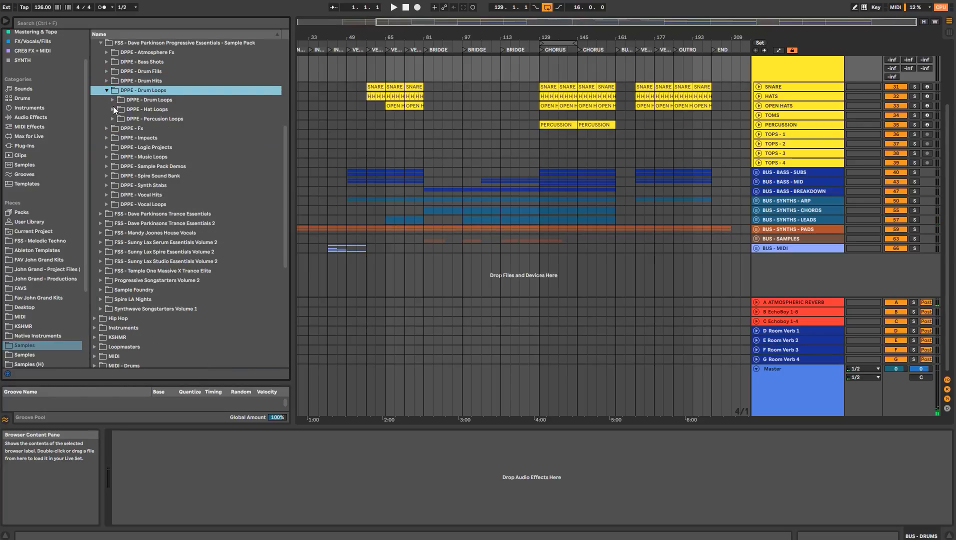
{"action": "left_click", "coordinate": [113, 109]}
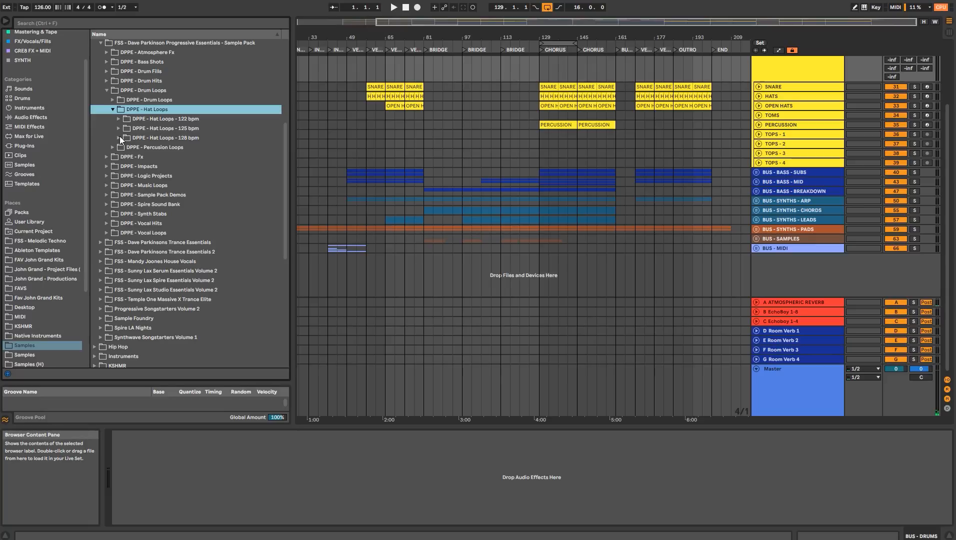
{"action": "left_click", "coordinate": [118, 128]}
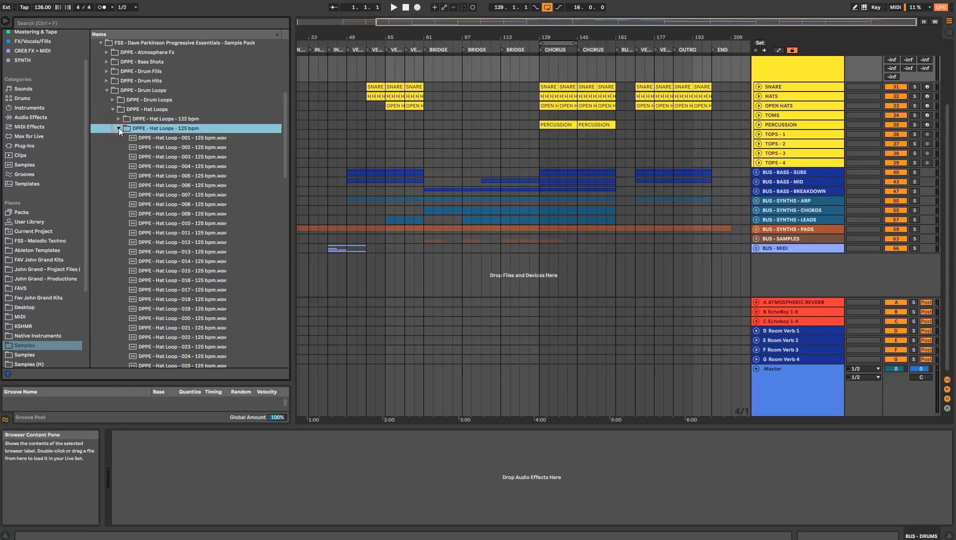
- Audition hat loops 001 and 002 at 125 bpm and lay loop 002 across the chorus on TOPS - 1
{"action": "left_click", "coordinate": [201, 139]}
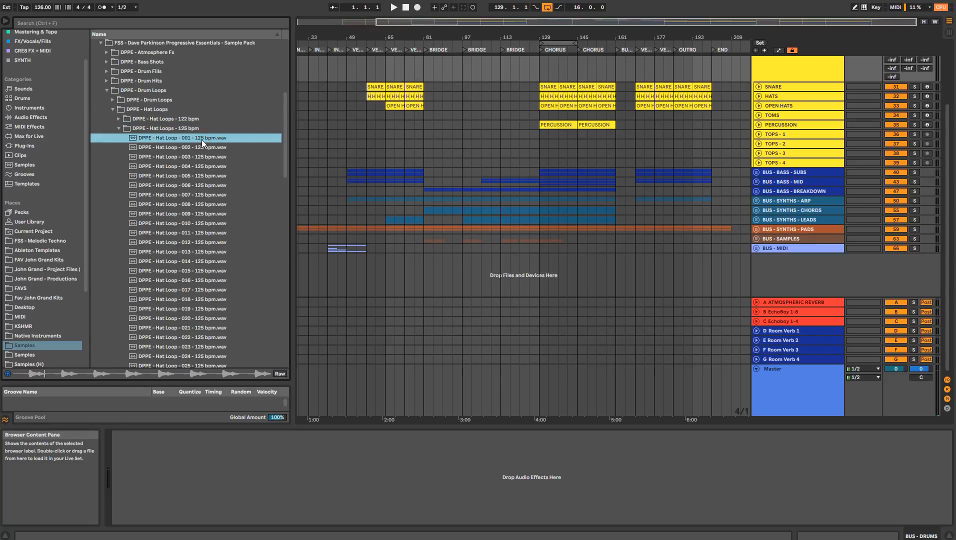
{"action": "left_click", "coordinate": [206, 147]}
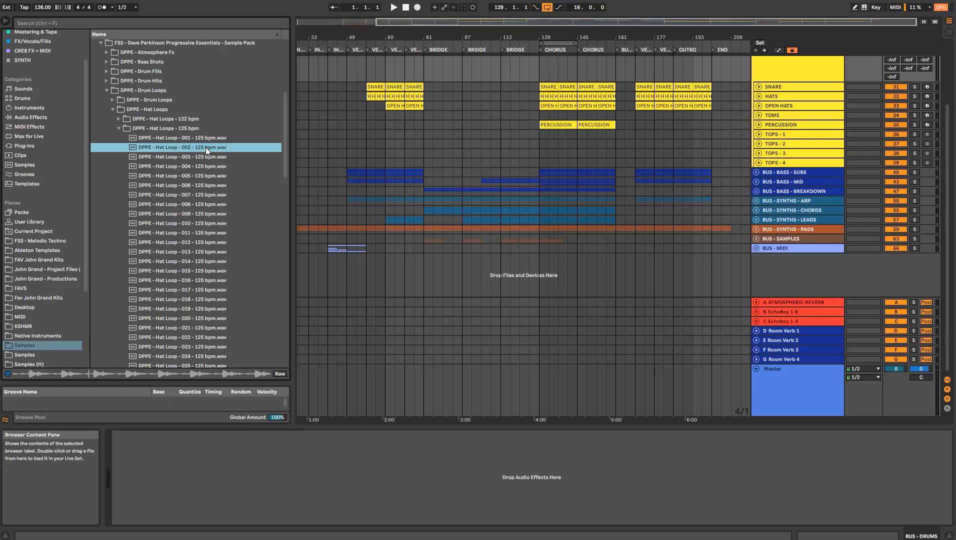
{"action": "left_click", "coordinate": [501, 153]}
{"action": "left_click_drag", "start_coordinate": [225, 150], "coordinate": [540, 135]}
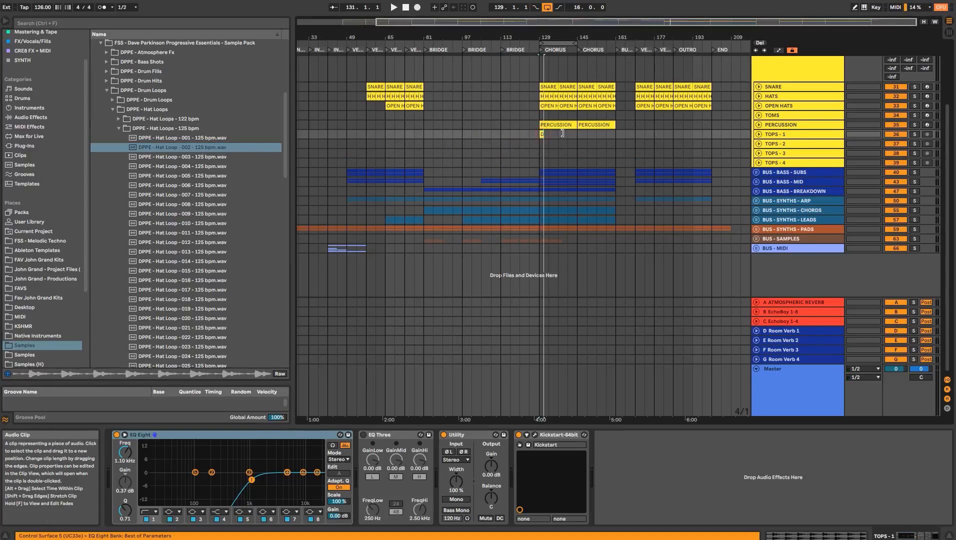
- Unfold TOPS - 1 and raise its volume to -9.7 dB while the chorus plays
{"action": "left_click", "coordinate": [758, 134]}
{"action": "key", "text": "space"}
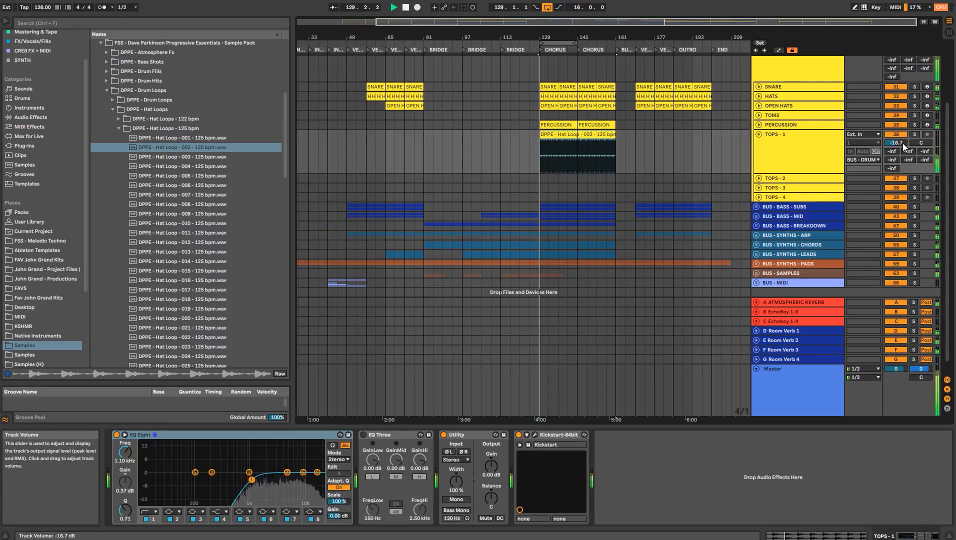
{"action": "left_click_drag", "start_coordinate": [896, 142], "coordinate": [897, 141]}
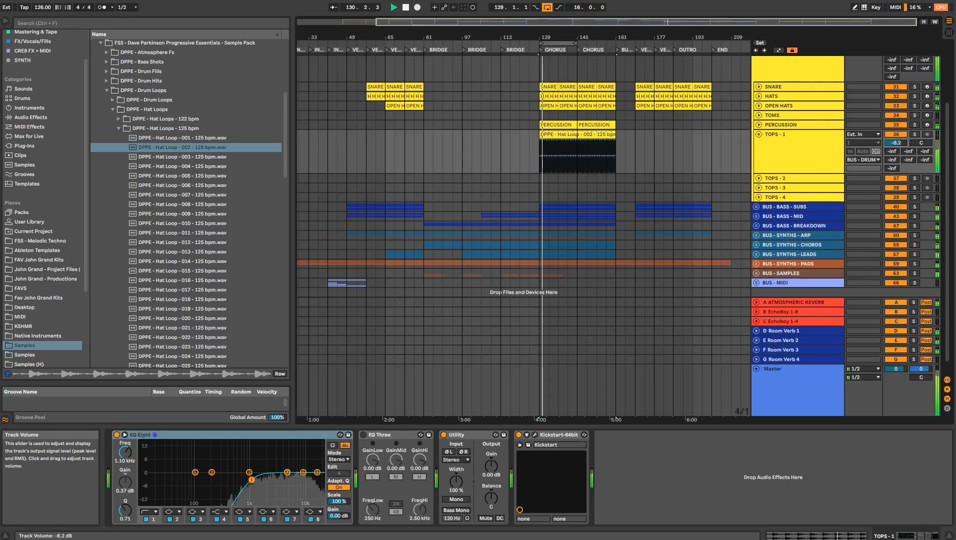
- Try hat loops 003 and 004 at the start of the chorus on TOPS - 1, duplicating the clip
{"action": "left_click_drag", "start_coordinate": [213, 157], "coordinate": [543, 156]}
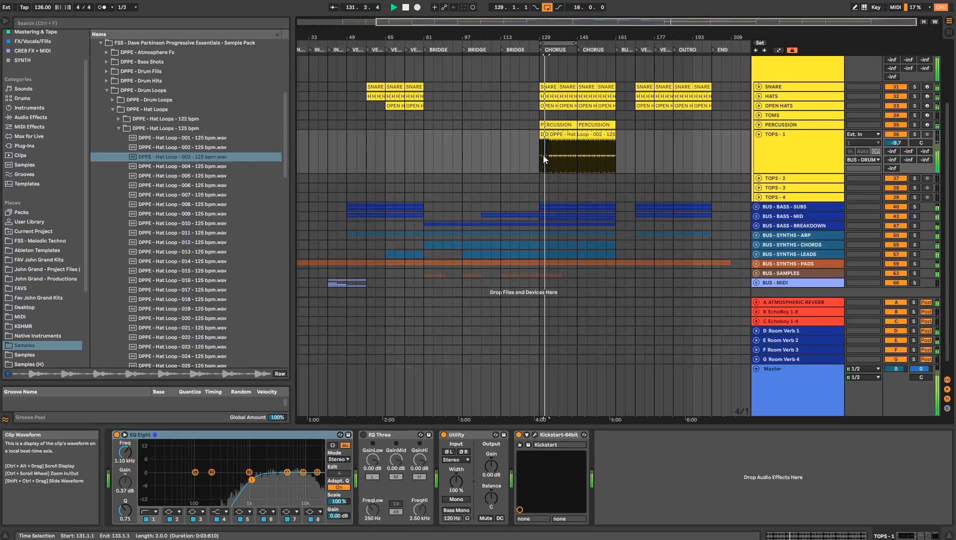
{"action": "left_click_drag", "start_coordinate": [215, 166], "coordinate": [535, 148]}
{"action": "key", "text": "ctrl+d"}
{"action": "key", "text": "ctrl+d"}
{"action": "key", "text": "ctrl+d"}
- Place hat loop 005 at the start of the chorus on TOPS - 1 and duplicate it across the first chorus section
{"action": "left_click_drag", "start_coordinate": [215, 176], "coordinate": [539, 150]}
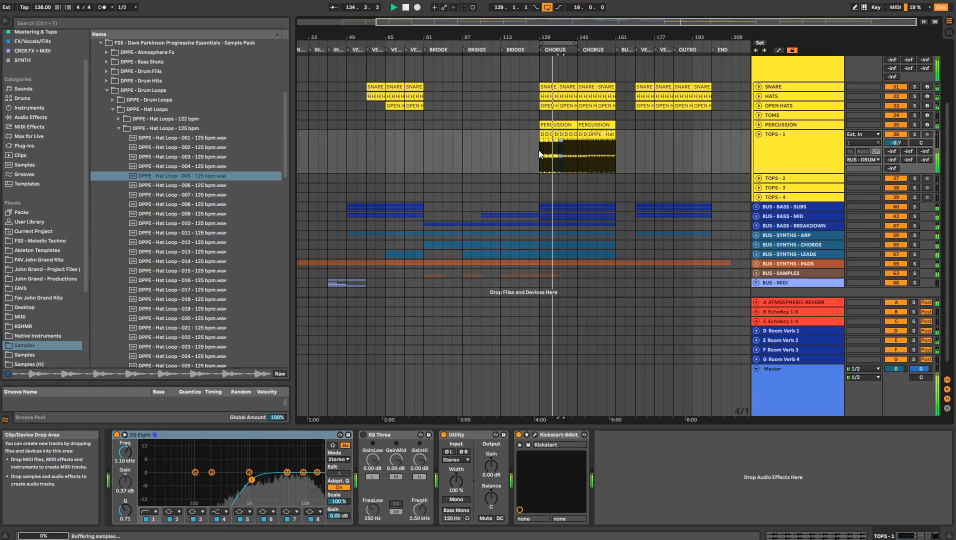
{"action": "key", "text": "ctrl+d"}
{"action": "key", "text": "ctrl+d"}
{"action": "key", "text": "ctrl+d"}
{"action": "key", "text": "ctrl+d"}
{"action": "key", "text": "ctrl+d"}
{"action": "key", "text": "ctrl+d"}
{"action": "key", "text": "ctrl+d"}
- Copy the hat loops from the first chorus section to the second on TOPS - 1 and fold the track
{"action": "left_click", "coordinate": [542, 134]}
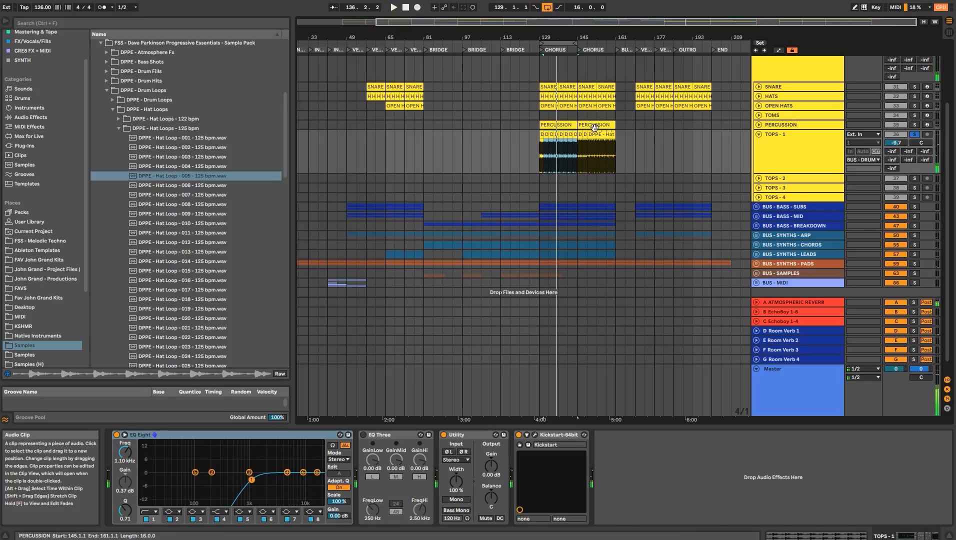
{"action": "left_click", "coordinate": [596, 145]}
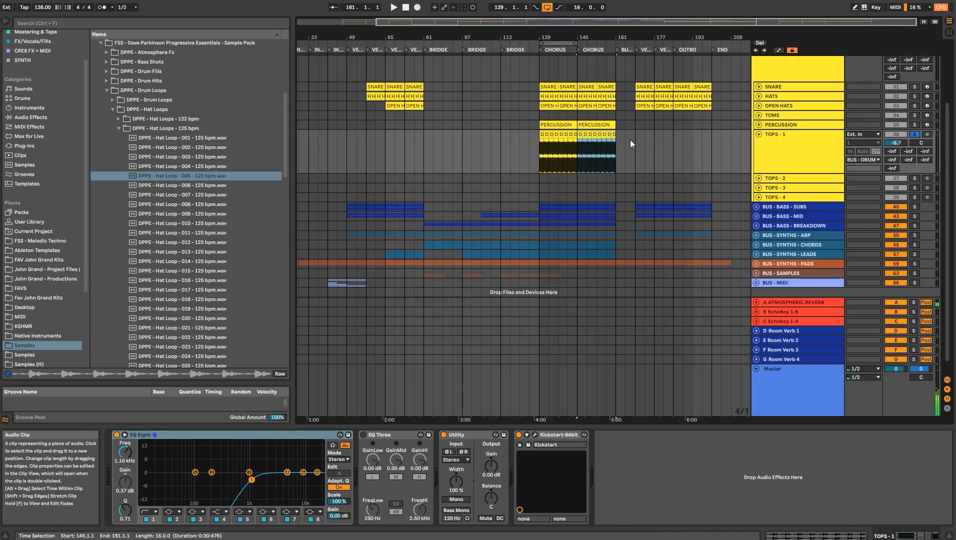
{"action": "left_click", "coordinate": [759, 134]}
- Play the second chorus section from bar 145 and take TOPS - 1 out of solo to hear the full mix
{"action": "key", "text": "space"}
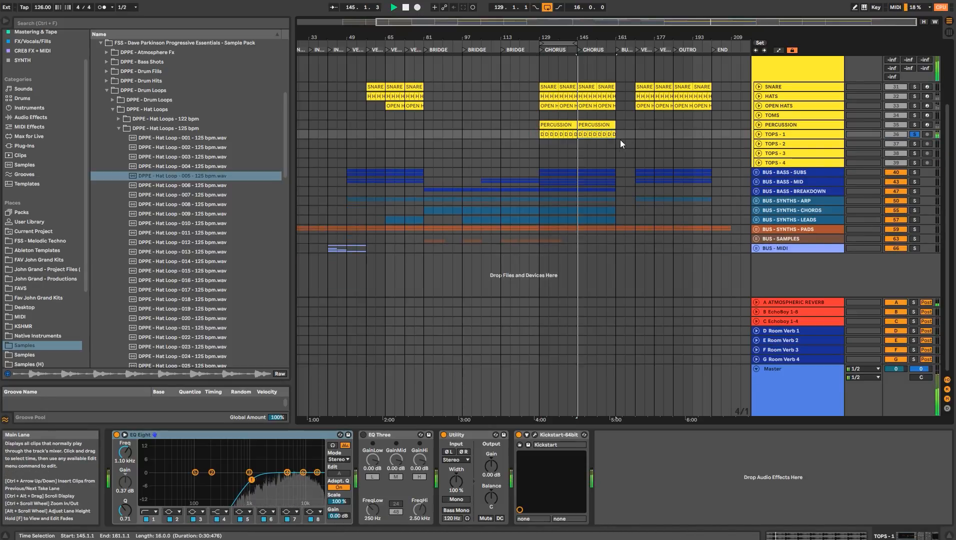
{"action": "scroll", "coordinate": [602, 136], "scroll_direction": "up", "scroll_amount": 4}
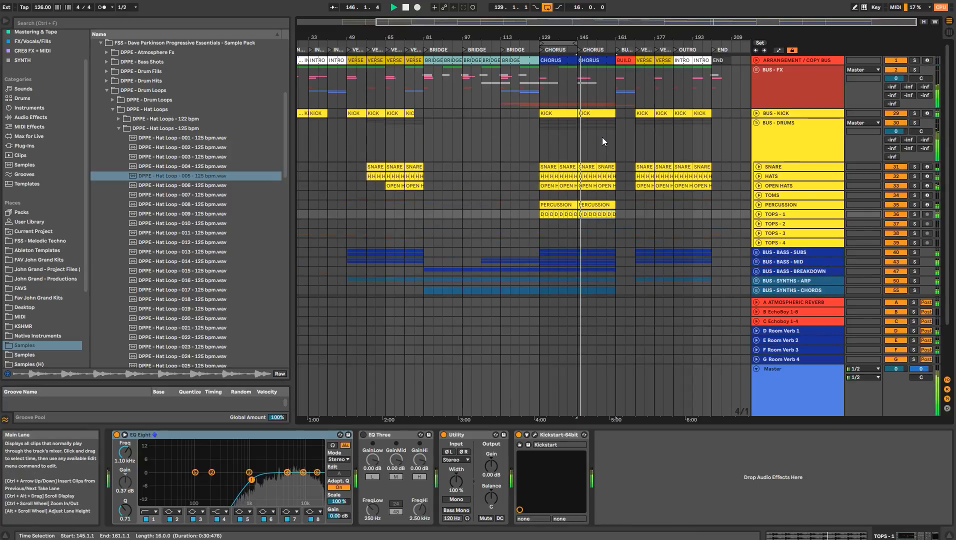
{"action": "key", "text": "space"}
- Delete the TOPS - 1 hat loops between bars 129 and 137 and play the chorus from its start
{"action": "left_click_drag", "start_coordinate": [535, 216], "coordinate": [561, 214]}
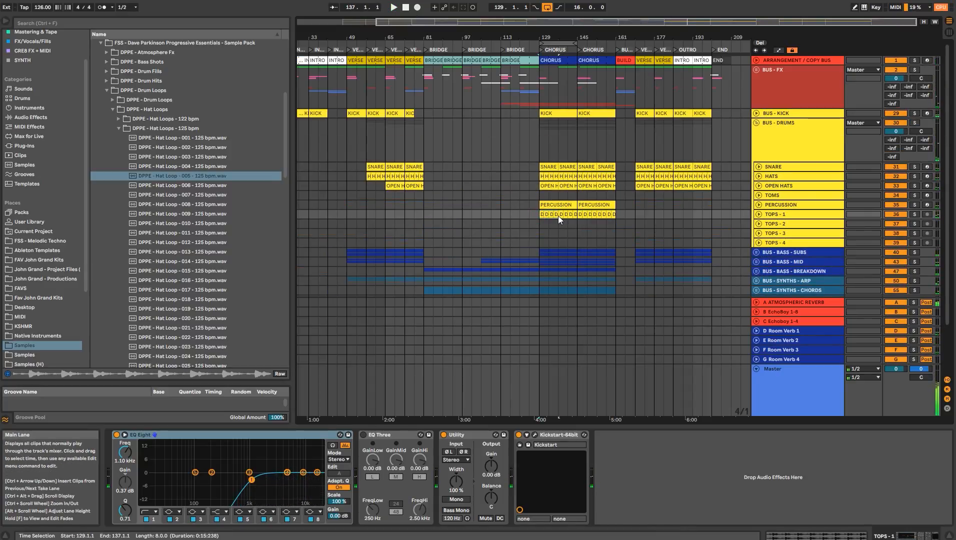
{"action": "key", "text": "Delete"}
{"action": "left_click", "coordinate": [540, 215]}
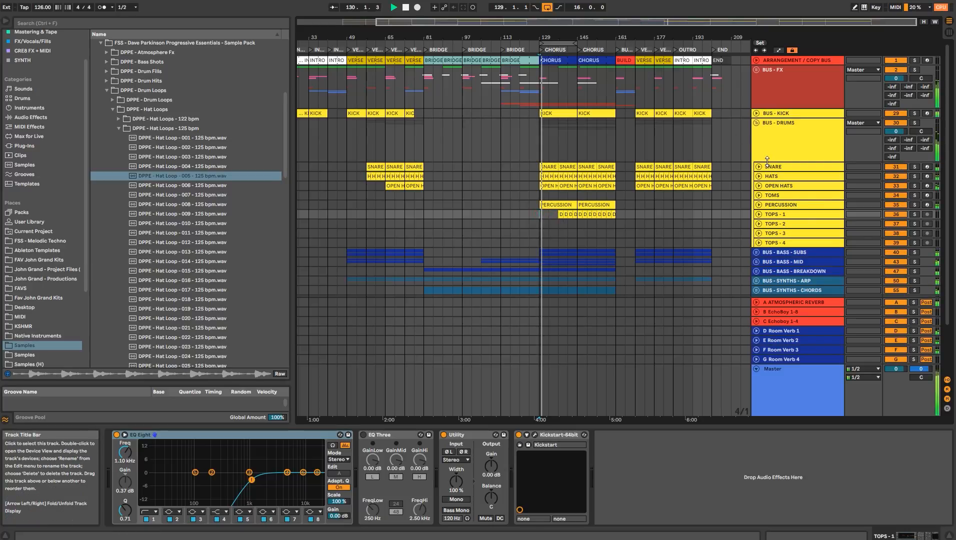
- Unfold the BUS - KICK track and raise its volume to -7.0 dB
{"action": "left_click", "coordinate": [756, 113]}
{"action": "left_click", "coordinate": [796, 116]}
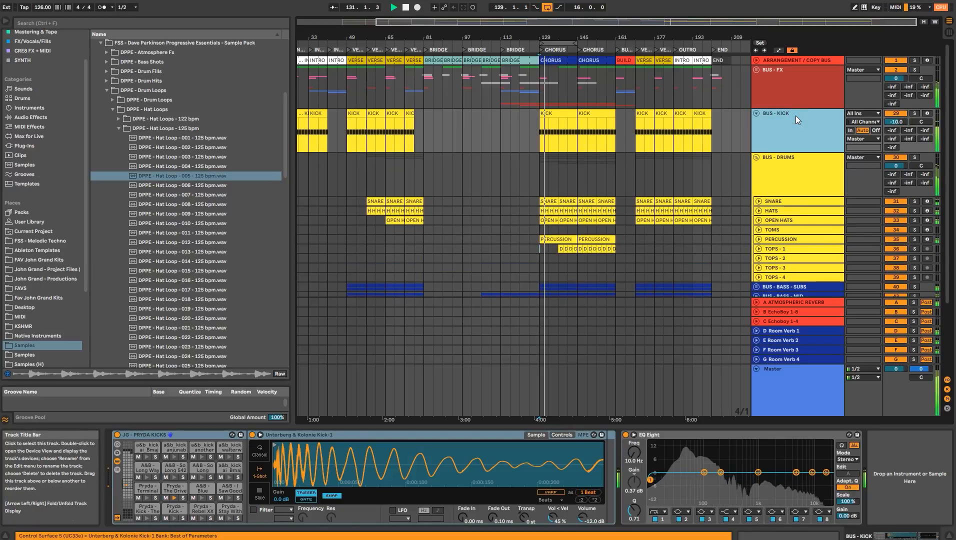
{"action": "left_click", "coordinate": [901, 122]}
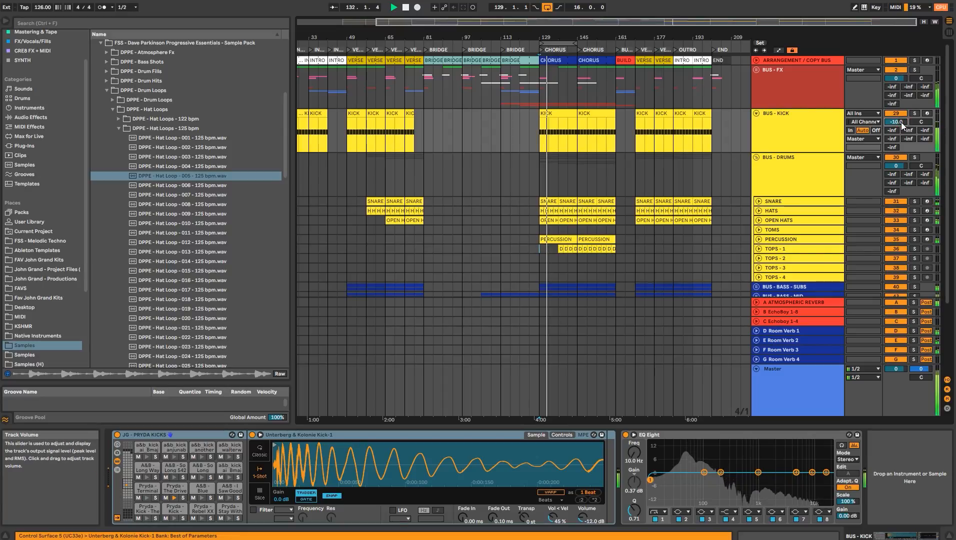
{"action": "left_click_drag", "start_coordinate": [900, 121], "coordinate": [901, 113]}
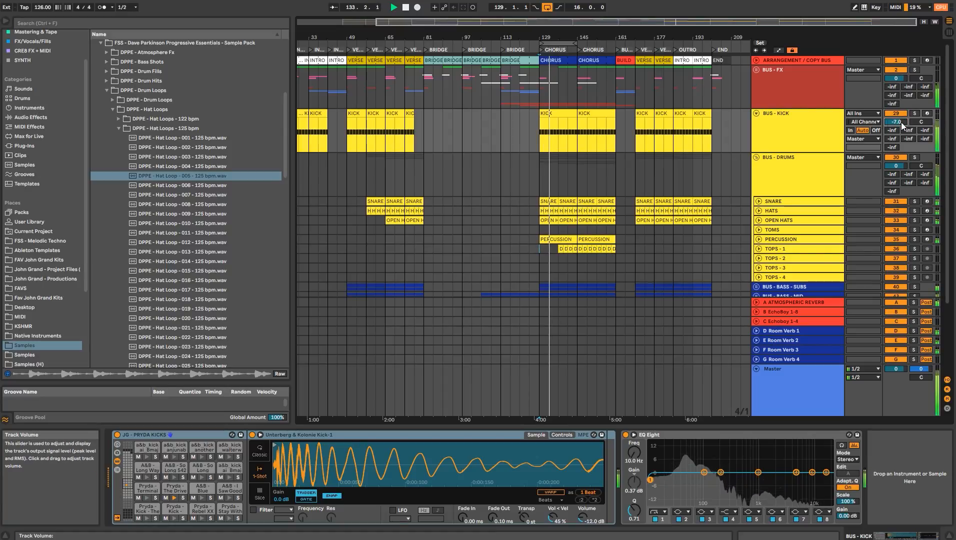
- Fold the BUS - KICK and BUS - DRUMS tracks and move the 16-bar loop to the second chorus from bar 145
{"action": "left_click", "coordinate": [757, 113]}
{"action": "left_click", "coordinate": [757, 122]}
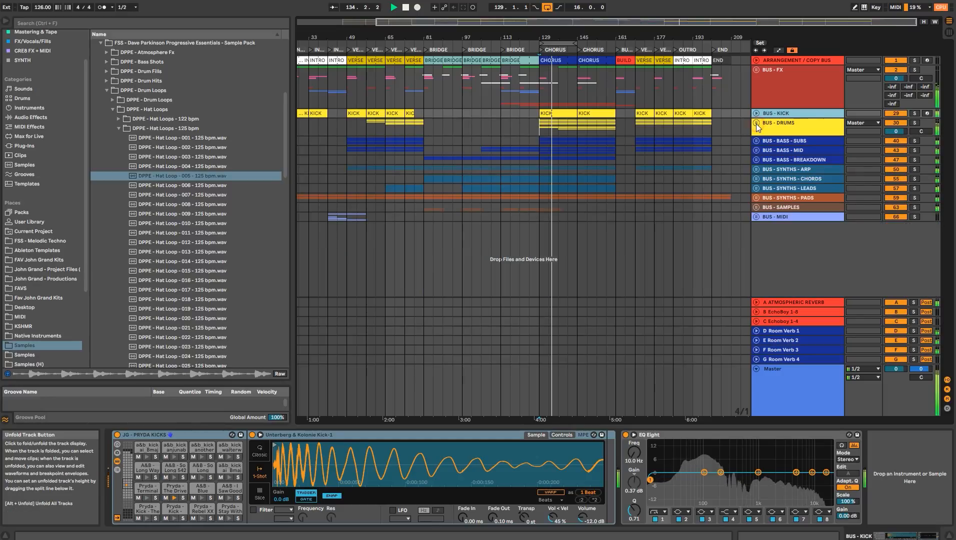
{"action": "left_click", "coordinate": [532, 137]}
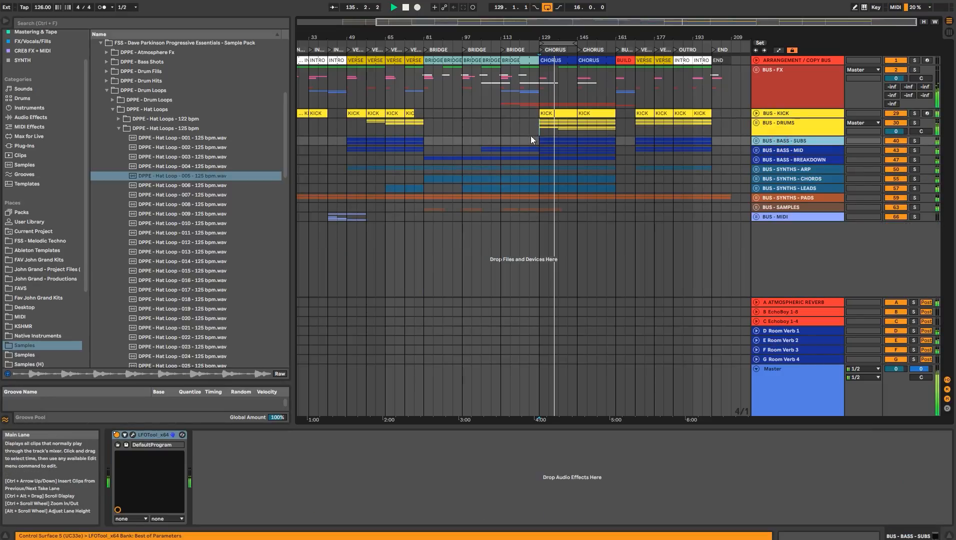
{"action": "left_click_drag", "start_coordinate": [570, 44], "coordinate": [608, 45]}
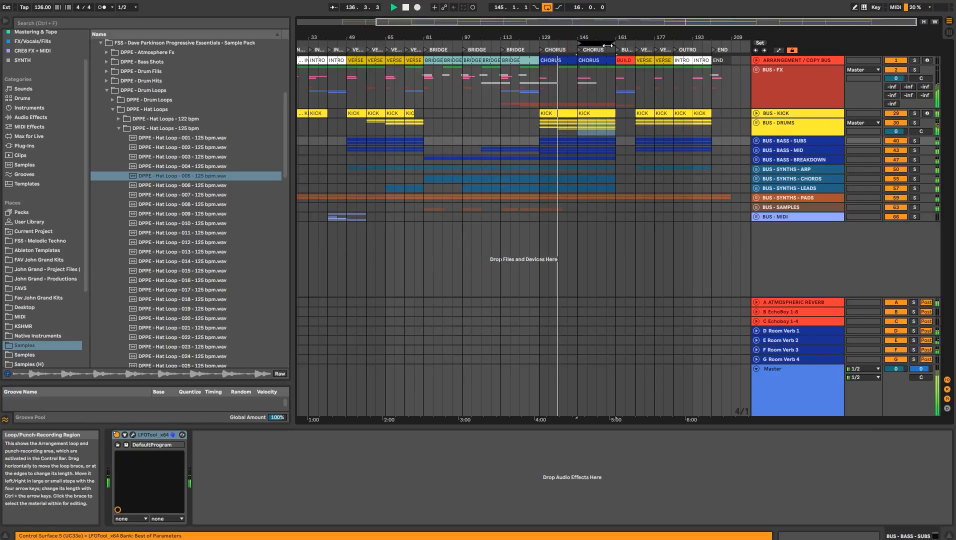
{"action": "left_click", "coordinate": [768, 135]}
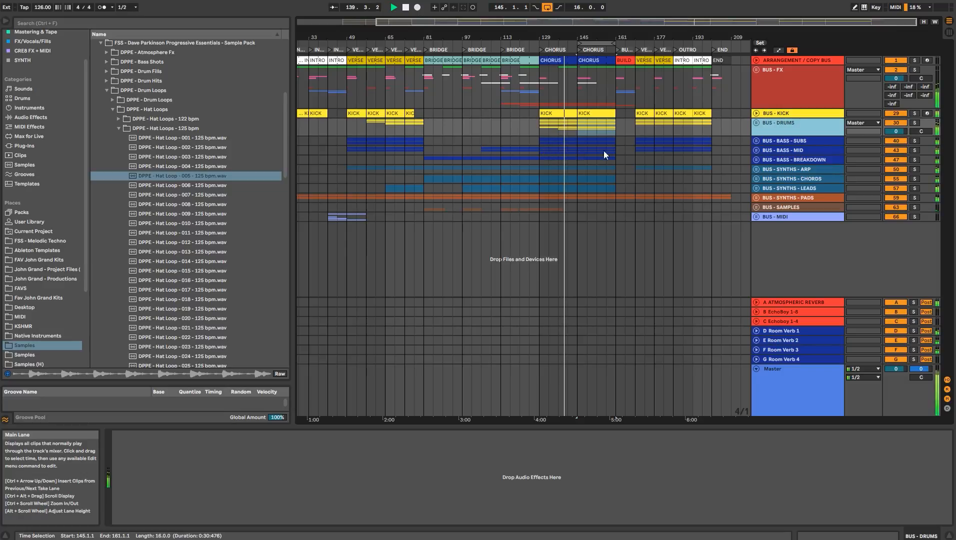
{"action": "left_click", "coordinate": [777, 149]}
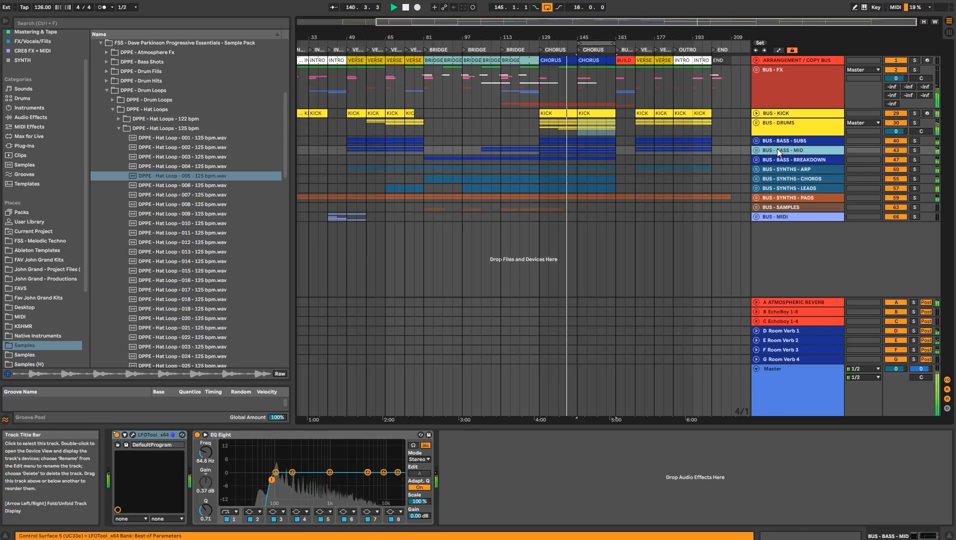
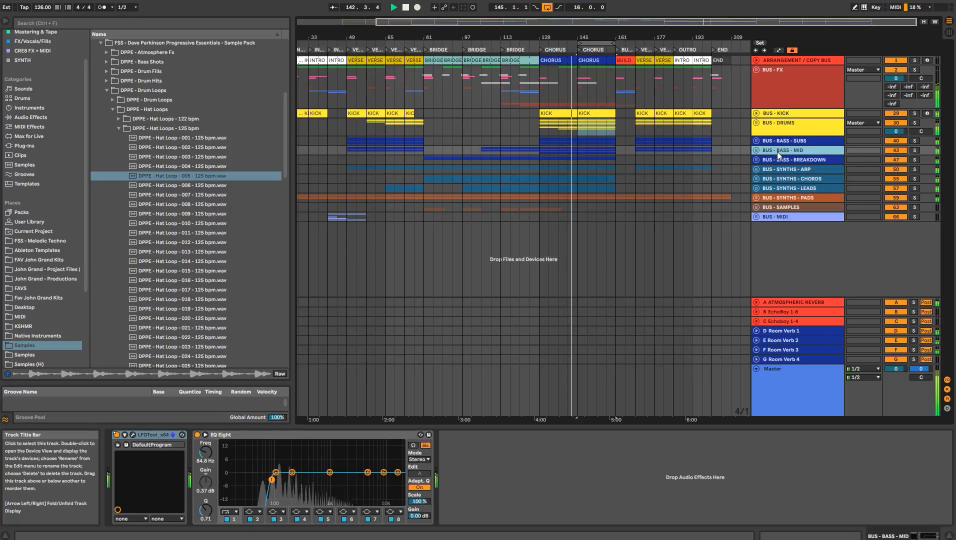
- Unfold BUS - FX, copy the SLSE Bigroom Snare fill from before bar 129 to just before bar 145, and set its track volume to -14.1 dB
{"action": "left_click_drag", "start_coordinate": [606, 31], "coordinate": [610, 70]}
{"action": "left_click", "coordinate": [756, 70]}
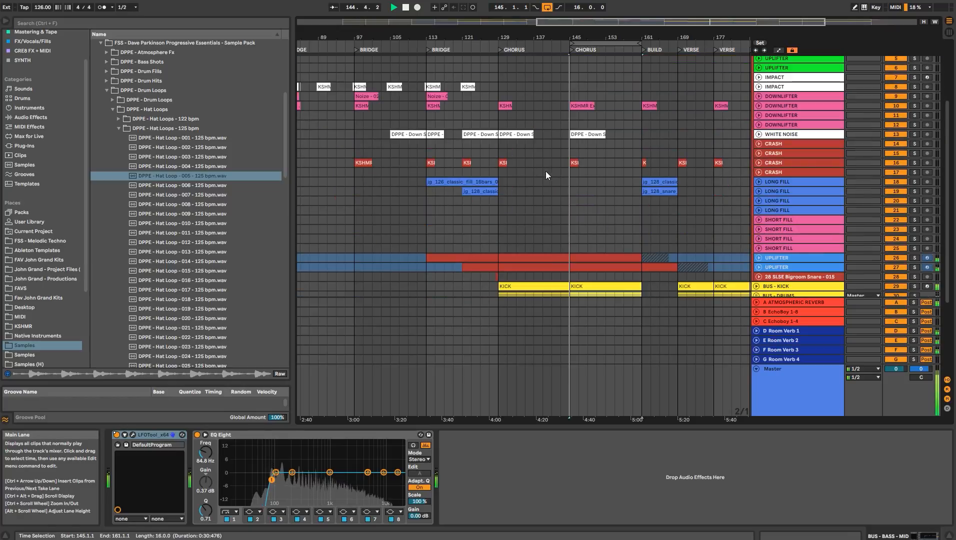
{"action": "left_click", "coordinate": [472, 278]}
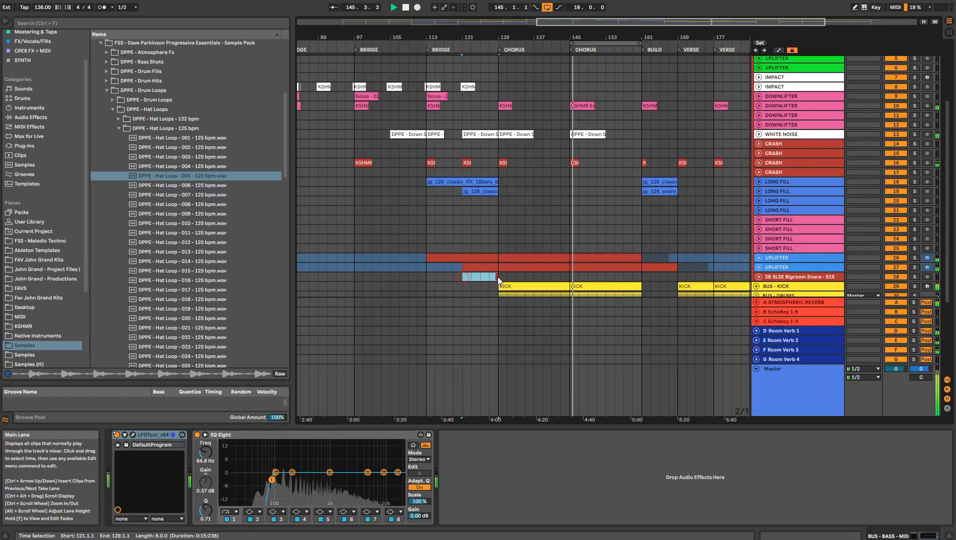
{"action": "left_click", "coordinate": [539, 277]}
{"action": "key", "text": "ctrl+v"}
{"action": "left_click", "coordinate": [567, 279]}
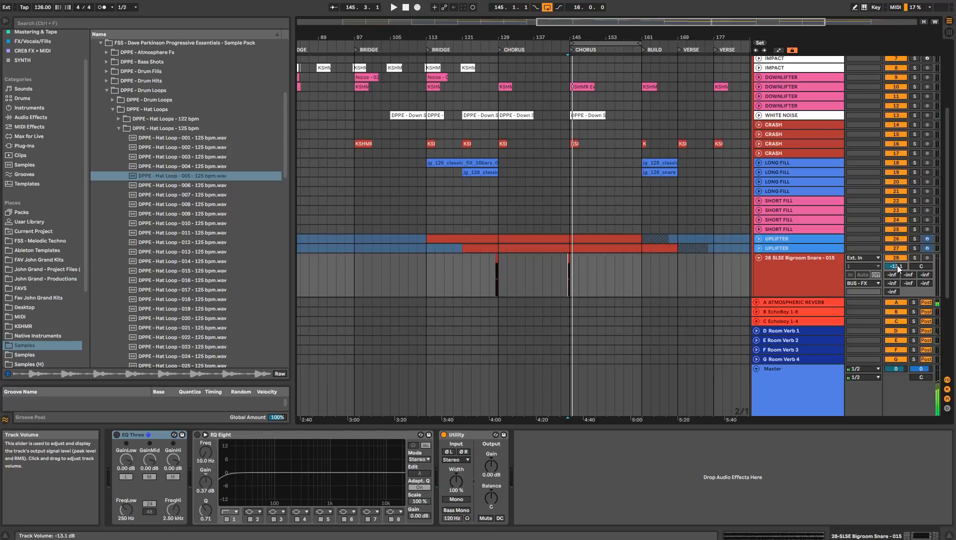
{"action": "key", "text": "space"}
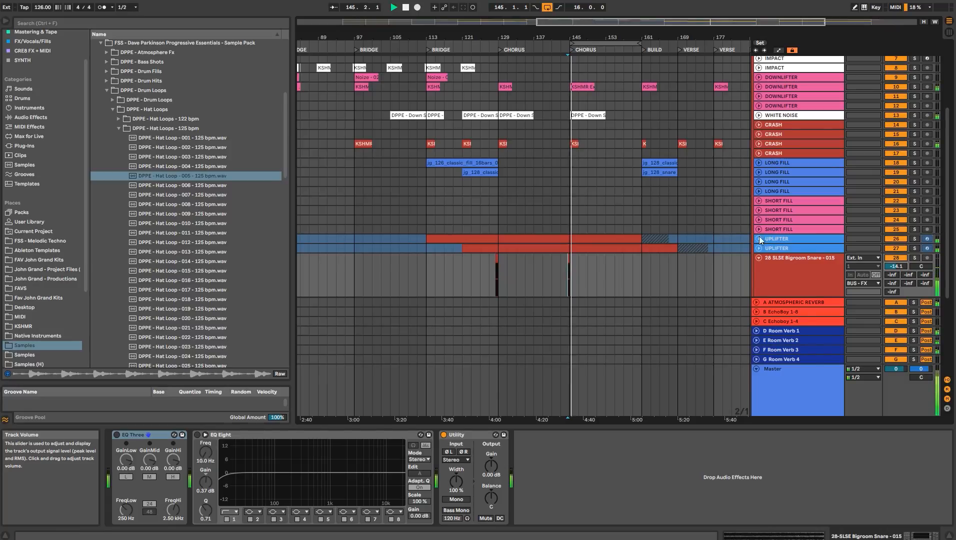
- Remove the kick from the last half bar before bar 145 and play the transition into the second chorus
{"action": "scroll", "coordinate": [571, 150], "scroll_direction": "down", "scroll_amount": 5}
{"action": "scroll", "coordinate": [571, 150], "scroll_direction": "up", "scroll_amount": 4, "text": "ctrl"}
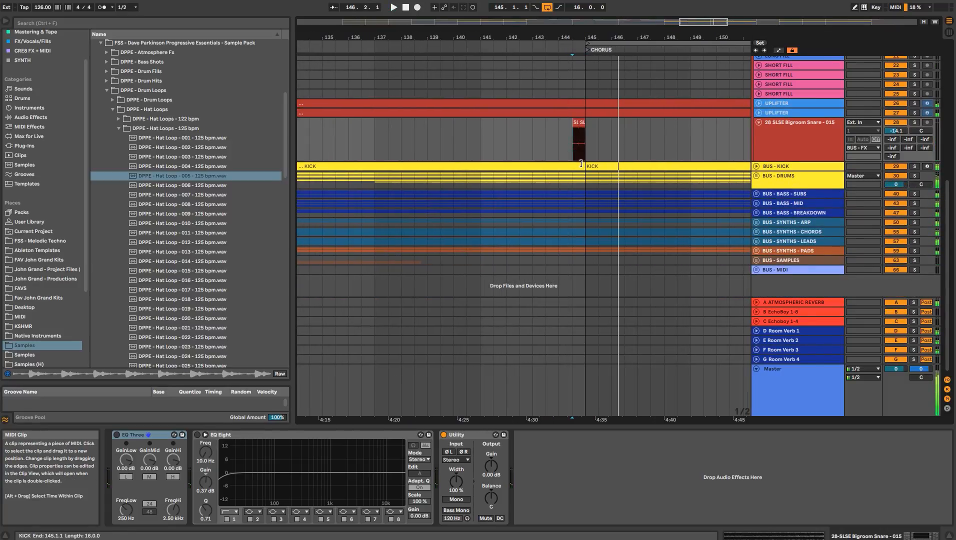
{"action": "key", "text": "space"}
{"action": "left_click_drag", "start_coordinate": [584, 166], "coordinate": [571, 165]}
{"action": "left_click", "coordinate": [554, 143]}
{"action": "key", "text": "space"}
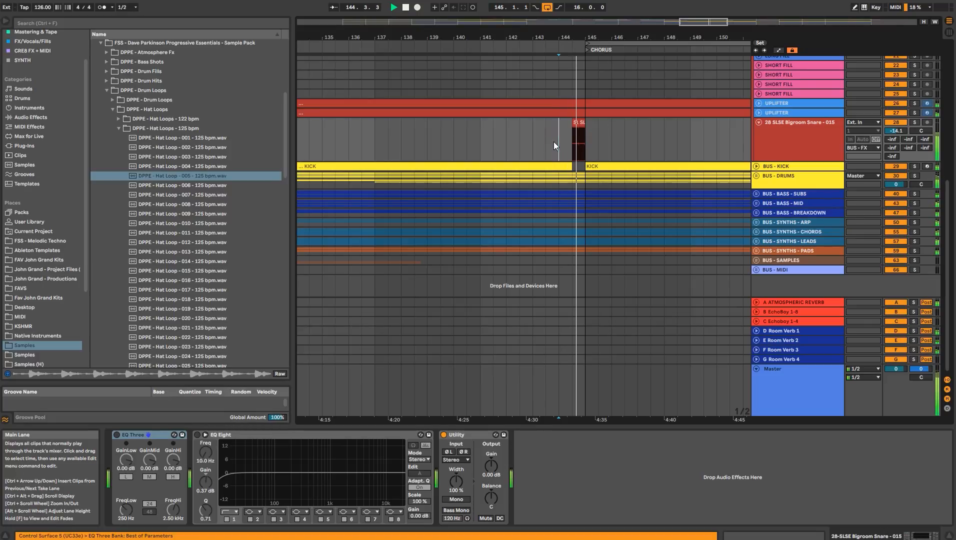
- Solo the WHITE NOISE track and play the down sweep from the start of the second chorus
{"action": "left_click_drag", "start_coordinate": [712, 143], "coordinate": [582, 143], "text": "ctrl+alt"}
{"action": "scroll", "coordinate": [582, 143], "scroll_direction": "up", "scroll_amount": 10}
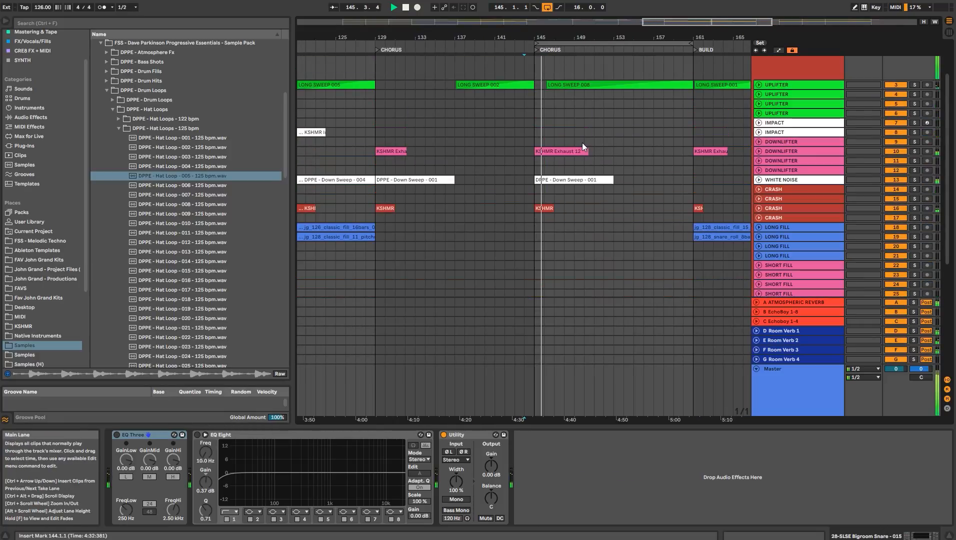
{"action": "key", "text": "space"}
{"action": "left_click", "coordinate": [762, 180]}
{"action": "key", "text": "s"}
{"action": "key", "text": "space"}
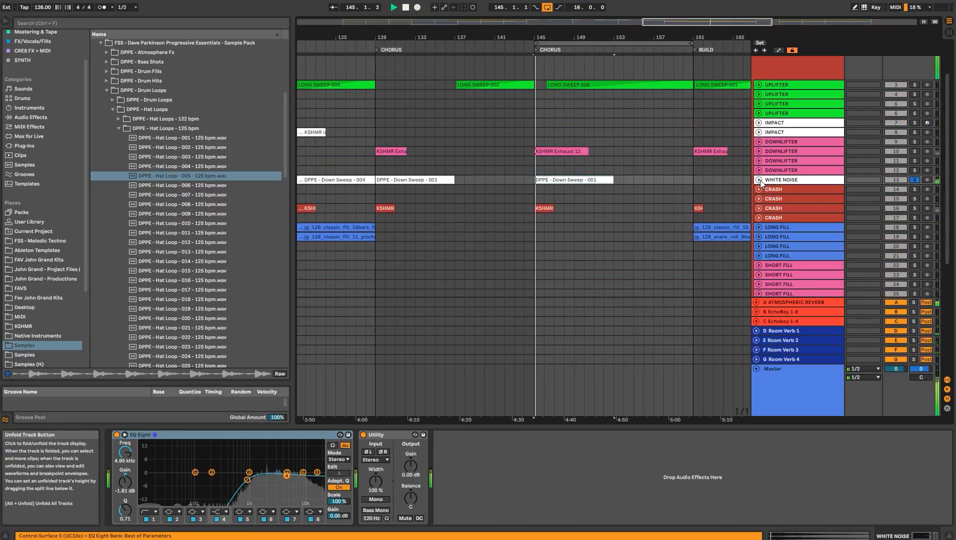
- Browse to the DPPE down sweep samples and insert a new audio track below WHITE NOISE
{"action": "left_click", "coordinate": [119, 129]}
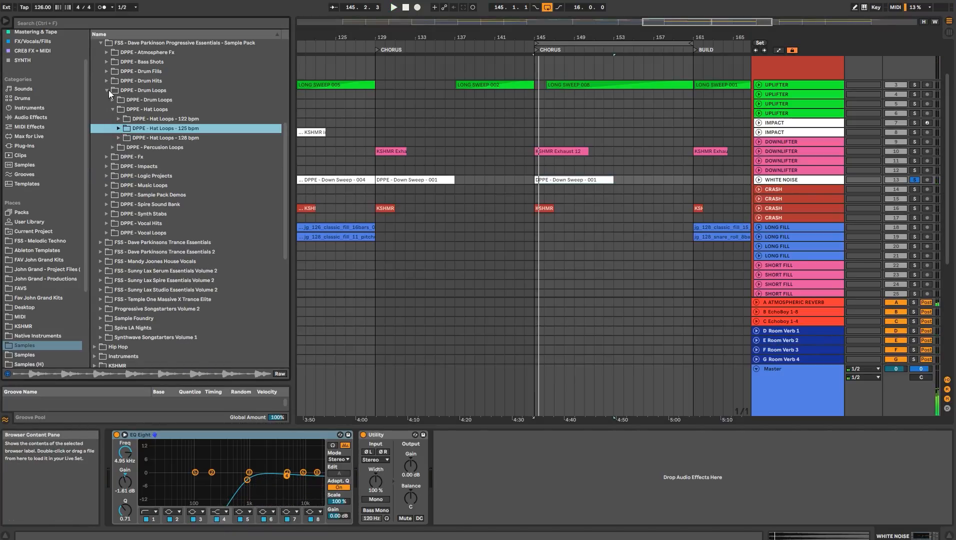
{"action": "left_click", "coordinate": [109, 90]}
{"action": "left_click", "coordinate": [107, 99]}
{"action": "scroll", "coordinate": [168, 180], "scroll_direction": "down", "scroll_amount": 5}
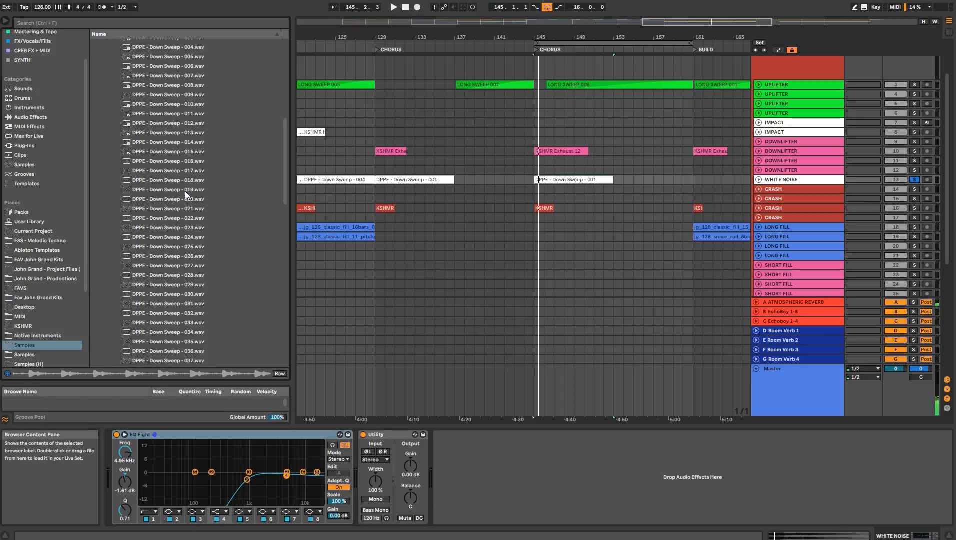
{"action": "right_click", "coordinate": [796, 181]}
{"action": "left_click", "coordinate": [829, 255]}
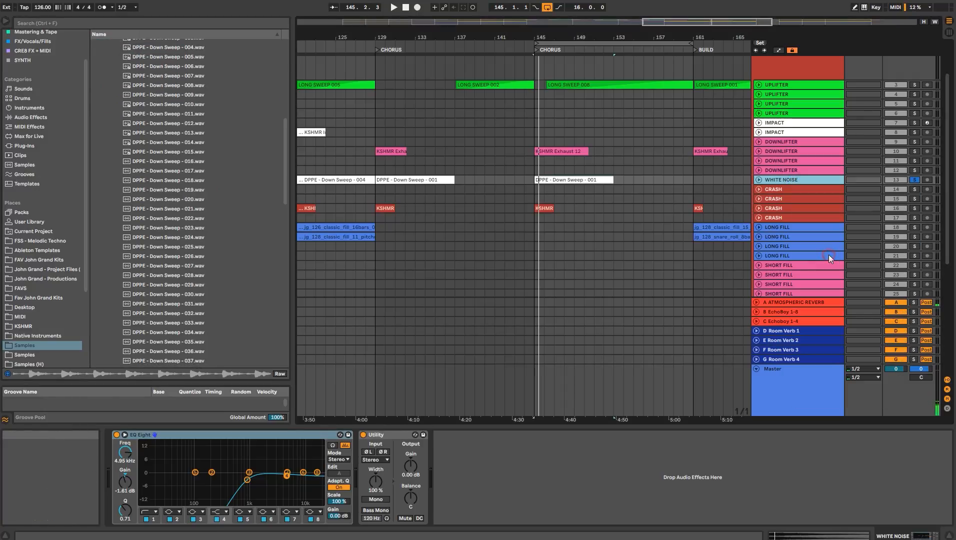
- Place DPPE - Down Sweep - 018 at bar 129 on the new track, disable its warping and copy it to bar 145
{"action": "left_click", "coordinate": [171, 183]}
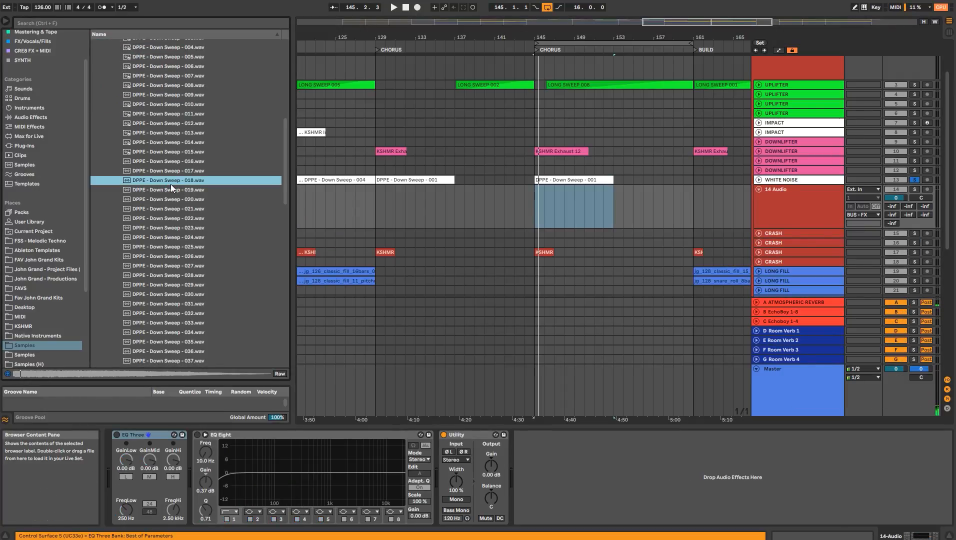
{"action": "left_click_drag", "start_coordinate": [182, 183], "coordinate": [381, 206]}
{"action": "double_click", "coordinate": [401, 190]}
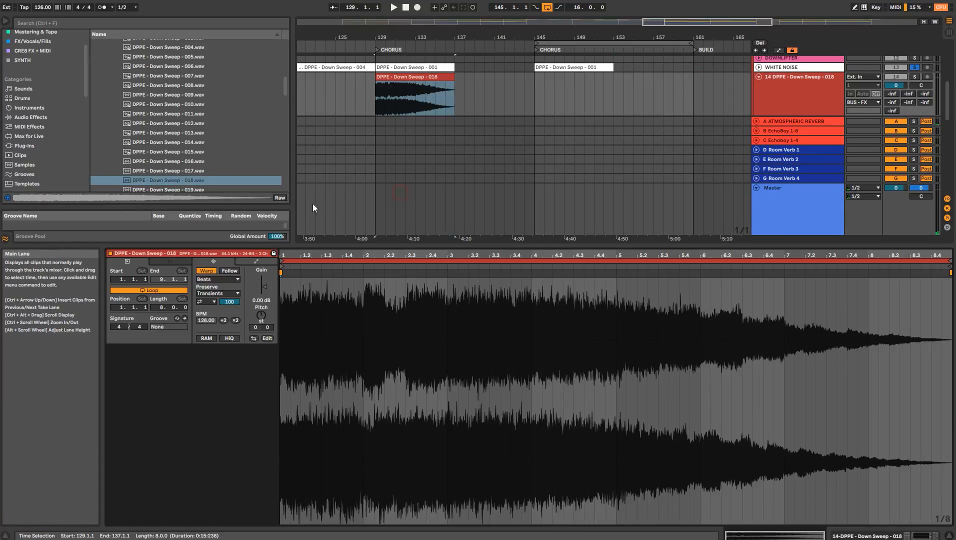
{"action": "left_click", "coordinate": [209, 271]}
{"action": "key", "text": "shift+Tab"}
{"action": "left_click_drag", "start_coordinate": [405, 77], "coordinate": [561, 90]}
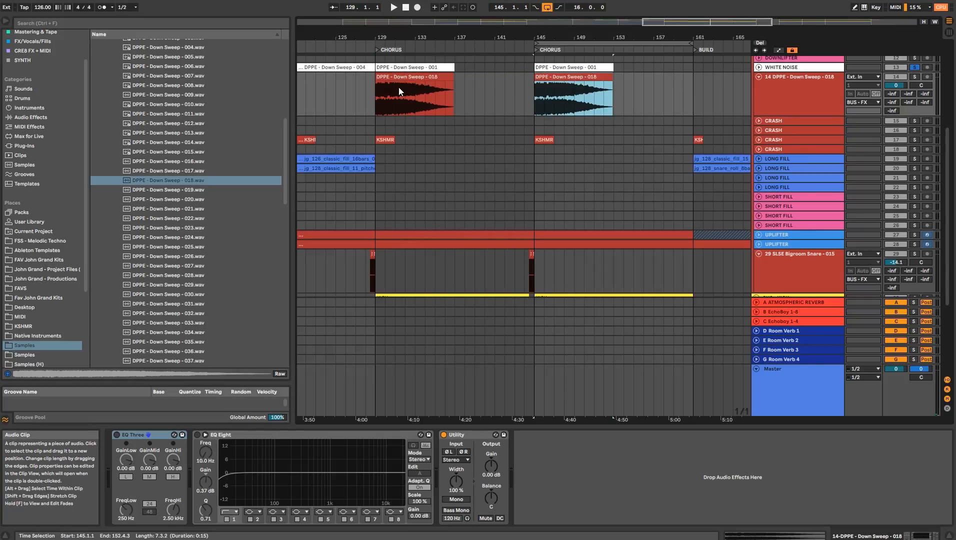
- Lower the new down sweep track to -10.4 dB and play the full mix from bar 129
{"action": "left_click", "coordinate": [379, 94]}
{"action": "left_click_drag", "start_coordinate": [895, 85], "coordinate": [895, 100]}
{"action": "key", "text": "space"}
{"action": "scroll", "coordinate": [561, 165], "scroll_direction": "up", "scroll_amount": 3}
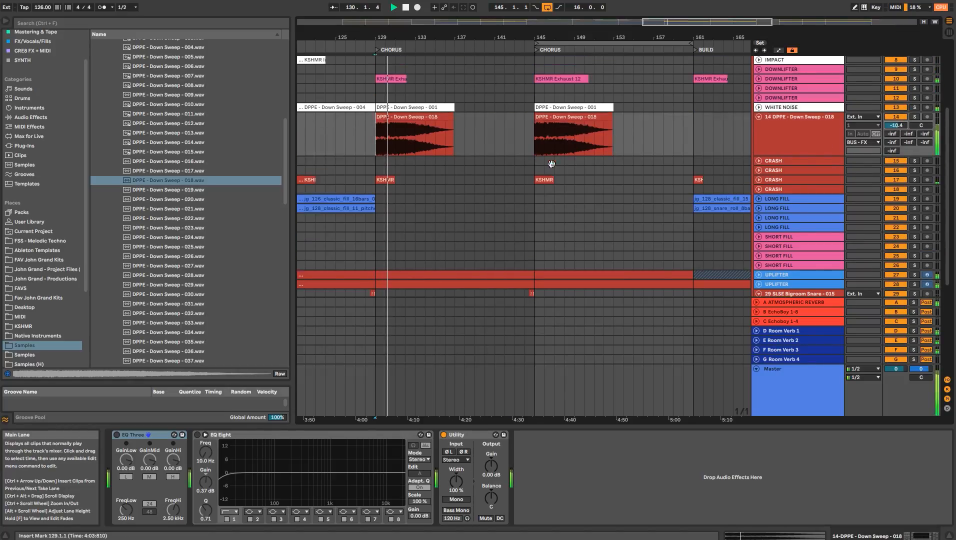
{"action": "scroll", "coordinate": [551, 165], "scroll_direction": "up", "scroll_amount": 3}
- Try DPPE - Down Sweep - 019 in place of the bar 129 clip, with the track at -13.4 dB
{"action": "left_click", "coordinate": [408, 198]}
{"action": "key", "text": "s"}
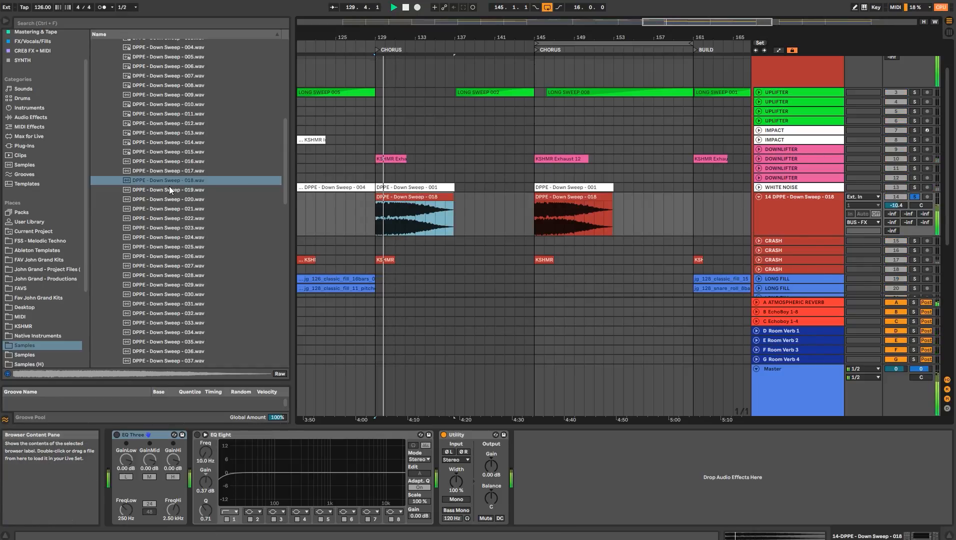
{"action": "left_click_drag", "start_coordinate": [170, 188], "coordinate": [396, 196]}
{"action": "key", "text": "space"}
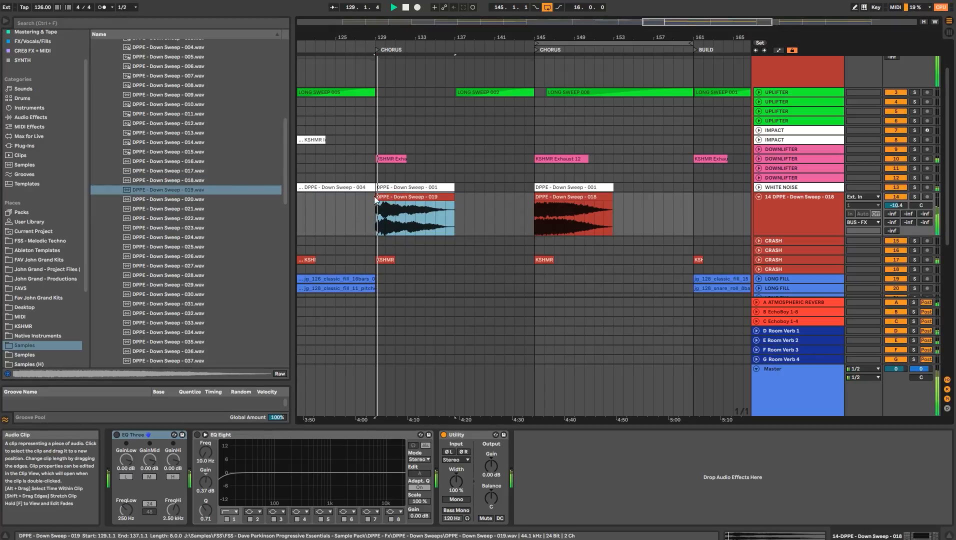
{"action": "scroll", "coordinate": [906, 204], "scroll_direction": "down", "scroll_amount": 3}
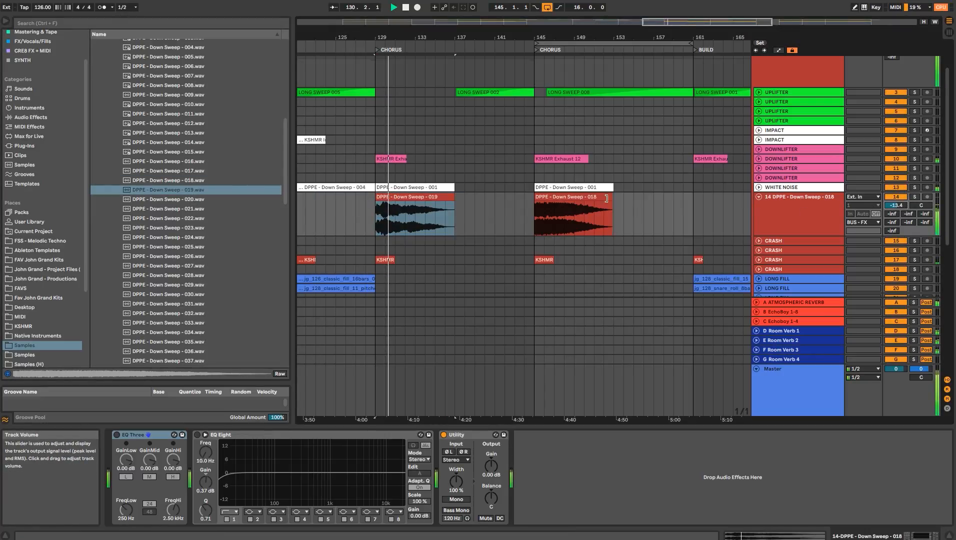
- Replace both chorus down sweeps with DPPE - Down Sweep - 021 at bars 129 and 145, and turn off warping
{"action": "left_click", "coordinate": [187, 199]}
{"action": "left_click", "coordinate": [186, 208]}
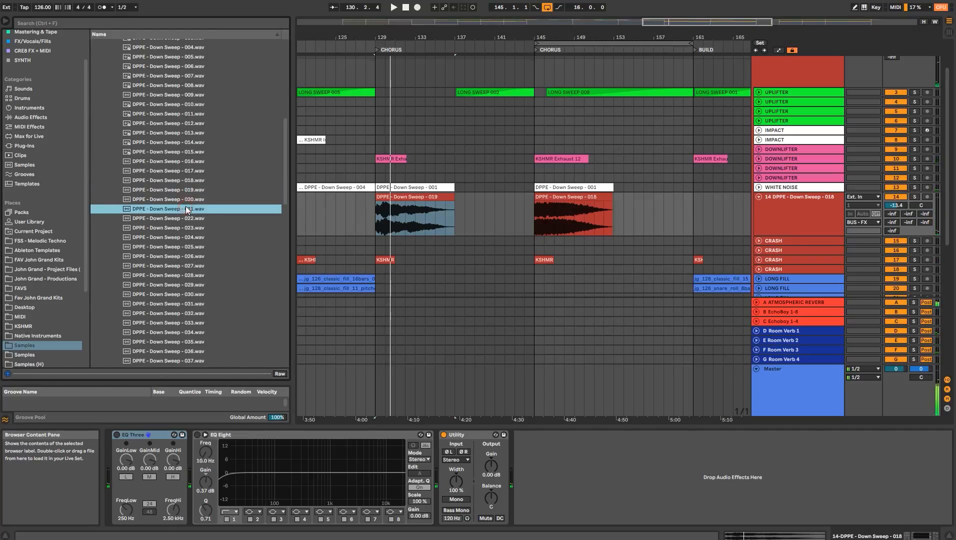
{"action": "left_click_drag", "start_coordinate": [180, 208], "coordinate": [376, 205]}
{"action": "key", "text": "ctrl+d"}
{"action": "left_click", "coordinate": [483, 197]}
{"action": "double_click", "coordinate": [560, 198], "text": "shift"}
{"action": "left_click", "coordinate": [215, 270]}
{"action": "key", "text": "shift+Tab"}
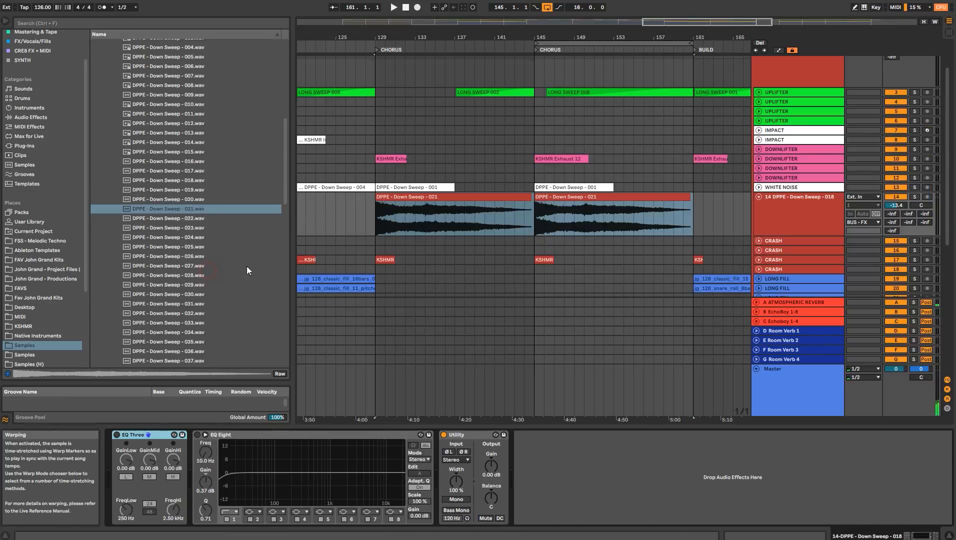
- Play the first chorus and set the down sweep track's volume to -15.1 dB
{"action": "key", "text": "space"}
{"action": "left_click_drag", "start_coordinate": [580, 36], "coordinate": [580, 20]}
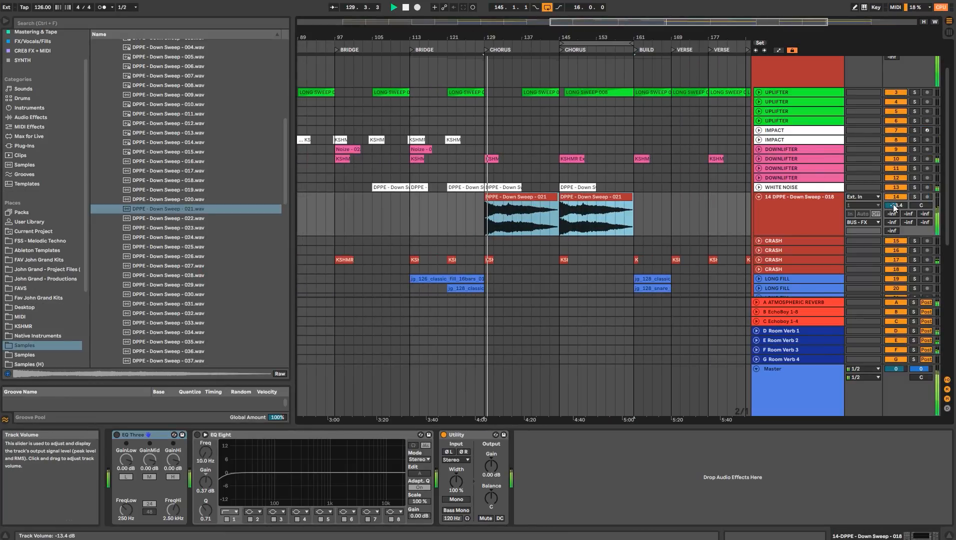
{"action": "left_click_drag", "start_coordinate": [896, 205], "coordinate": [896, 211]}
- Duplicate the Down Sweep - 021 clip to the start of the build at bar 161
{"action": "left_click_drag", "start_coordinate": [603, 38], "coordinate": [594, 135]}
{"action": "left_click", "coordinate": [545, 197]}
{"action": "key", "text": "ctrl+d"}
{"action": "mouse_move", "coordinate": [594, 198]}
{"action": "left_mouse_down"}
{"action": "mouse_move", "coordinate": [609, 202]}
{"action": "mouse_move", "coordinate": [580, 205]}
{"action": "mouse_move", "coordinate": [595, 204]}
{"action": "left_mouse_up"}
{"action": "scroll", "coordinate": [552, 194], "scroll_direction": "down", "scroll_amount": 10}
{"action": "left_click_drag", "start_coordinate": [664, 203], "coordinate": [633, 205]}
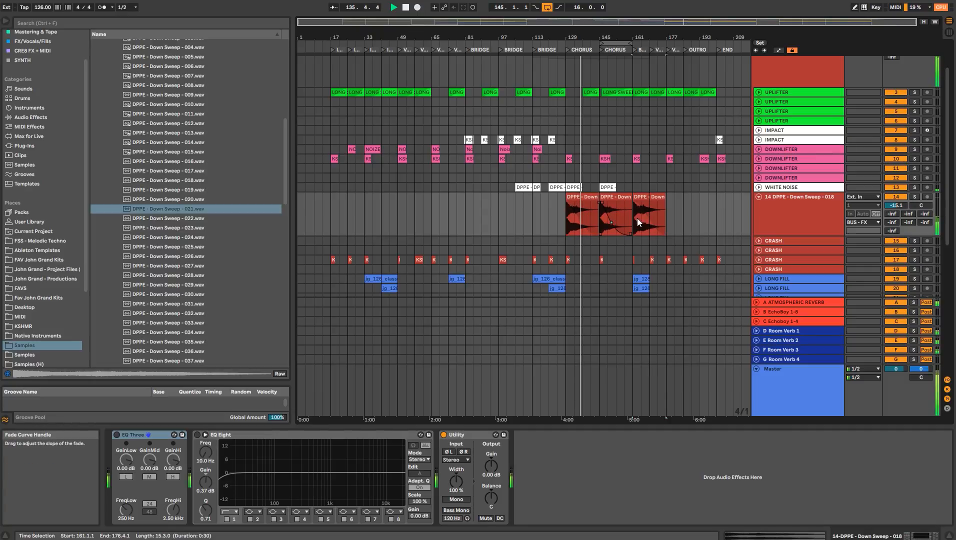
{"action": "left_click_drag", "start_coordinate": [639, 38], "coordinate": [601, 37]}
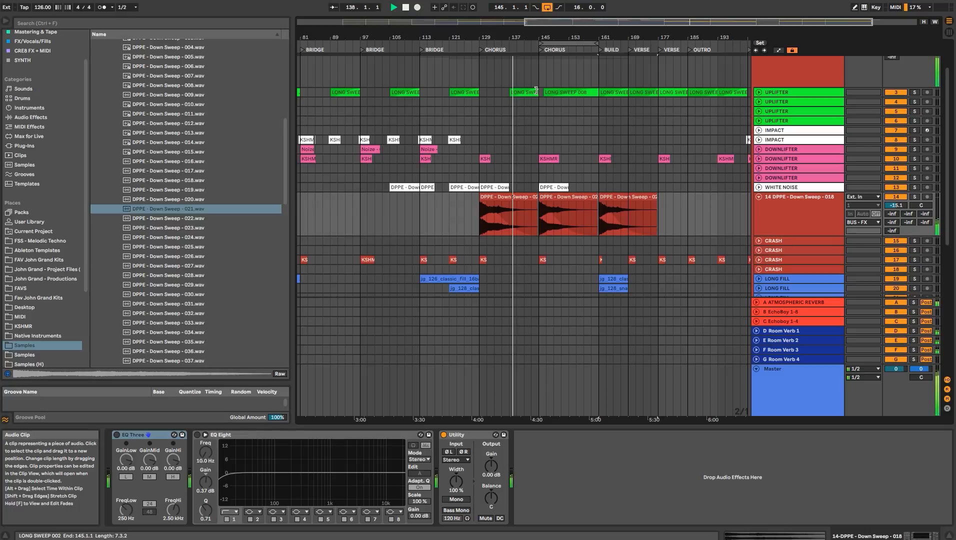
- Copy the CRASH clip from bar 129 to bars 137 and 153, midway through each chorus section
{"action": "scroll", "coordinate": [566, 159], "scroll_direction": "down", "scroll_amount": 5}
{"action": "left_click", "coordinate": [482, 160]}
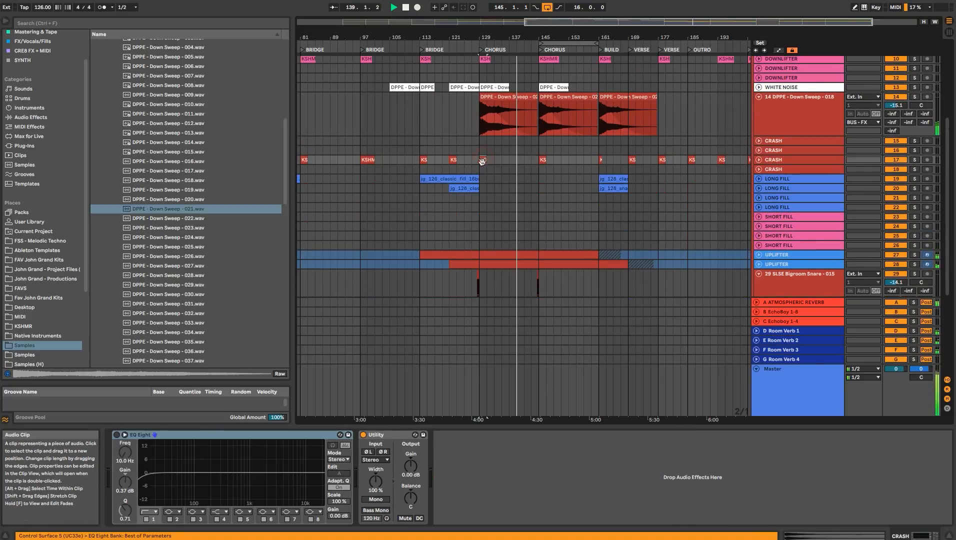
{"action": "left_click_drag", "start_coordinate": [511, 159], "coordinate": [572, 160]}
{"action": "left_click", "coordinate": [577, 160]}
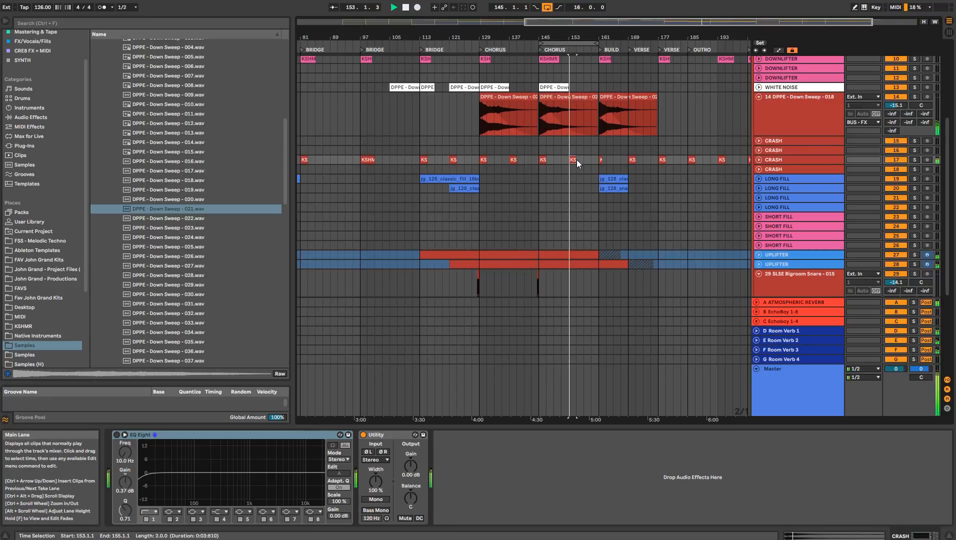
{"action": "scroll", "coordinate": [595, 162], "scroll_direction": "up", "scroll_amount": 5}
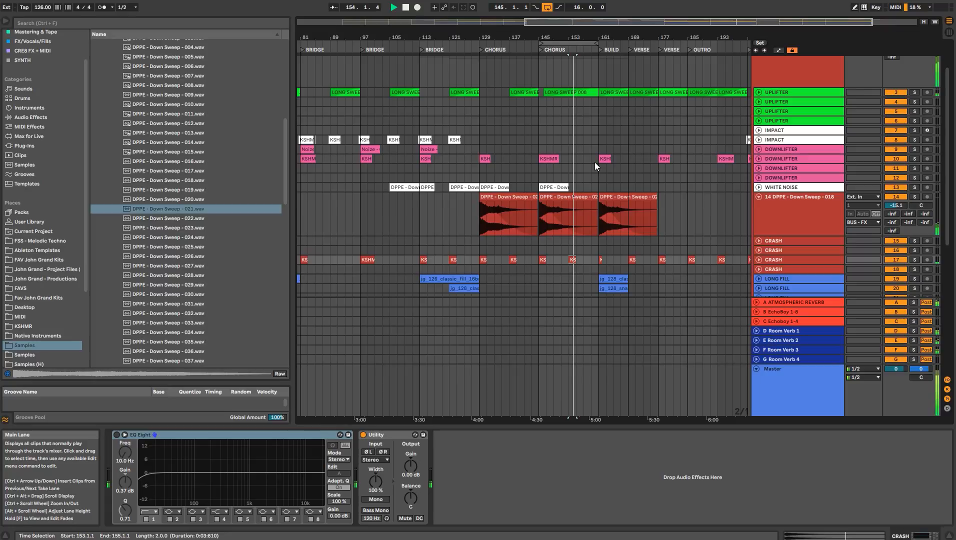
- Stop playback, unfold the two frozen UPLIFTER tracks and flatten them to audio
{"action": "scroll", "coordinate": [594, 162], "scroll_direction": "down", "scroll_amount": 7}
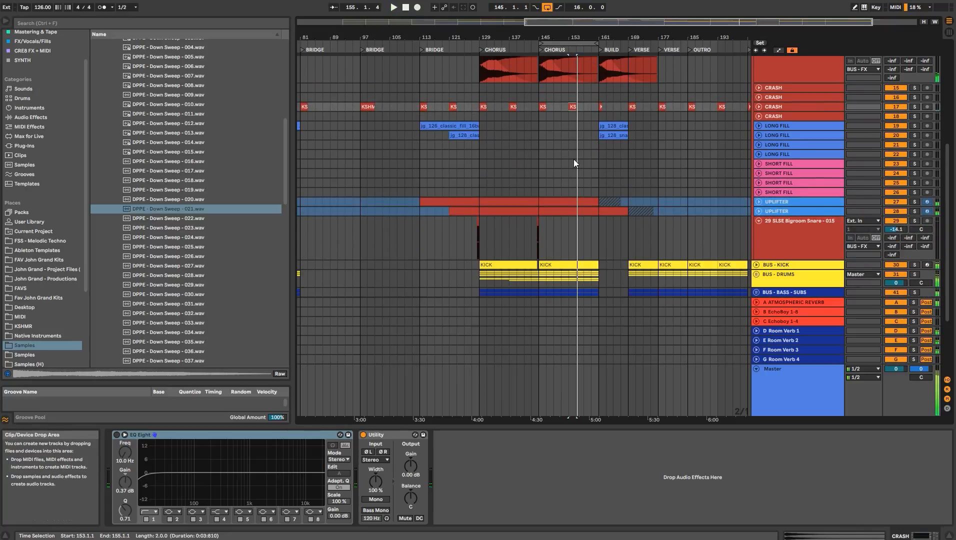
{"action": "left_click", "coordinate": [768, 205]}
{"action": "left_click", "coordinate": [770, 210], "text": "shift"}
{"action": "left_click", "coordinate": [758, 202]}
{"action": "right_click", "coordinate": [784, 204]}
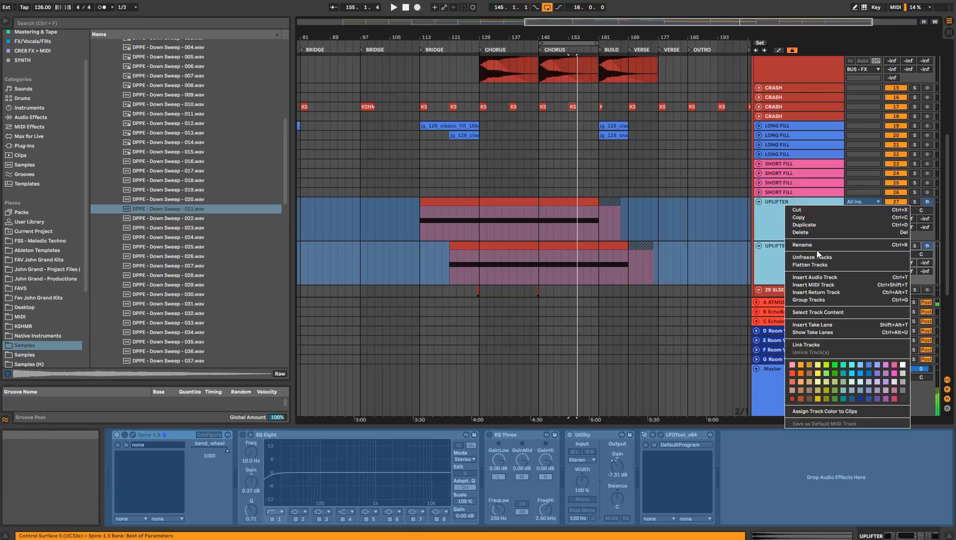
{"action": "left_click", "coordinate": [815, 265]}
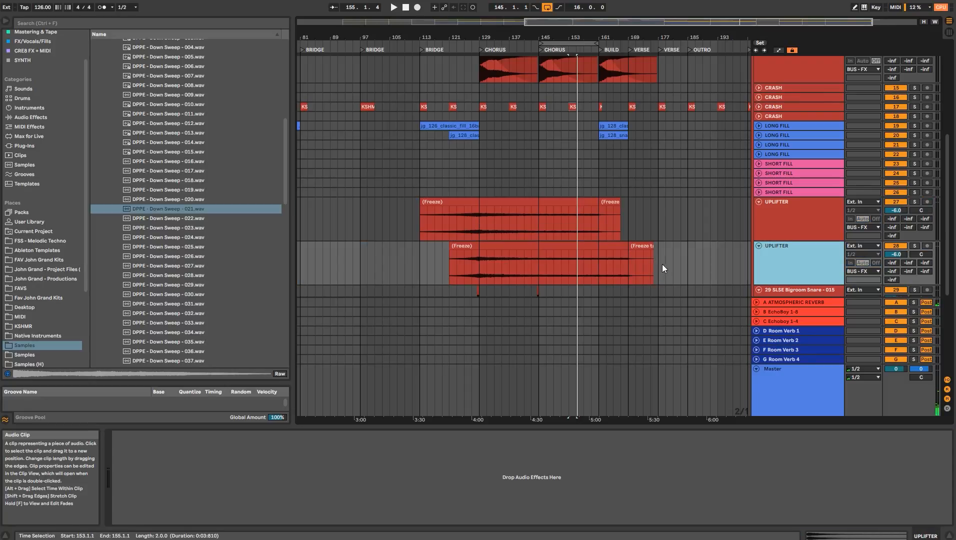
- Delete the audio after bar 145 on both UPLIFTER tracks and copy their bars 113 to 129 section to bar 145
{"action": "left_click_drag", "start_coordinate": [478, 265], "coordinate": [422, 215]}
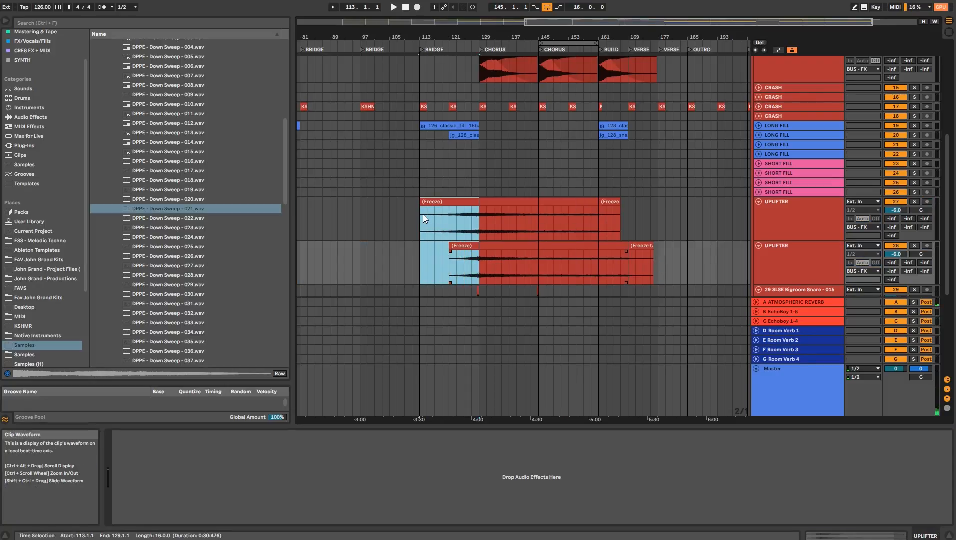
{"action": "left_click_drag", "start_coordinate": [538, 213], "coordinate": [654, 267]}
{"action": "key", "text": "Delete"}
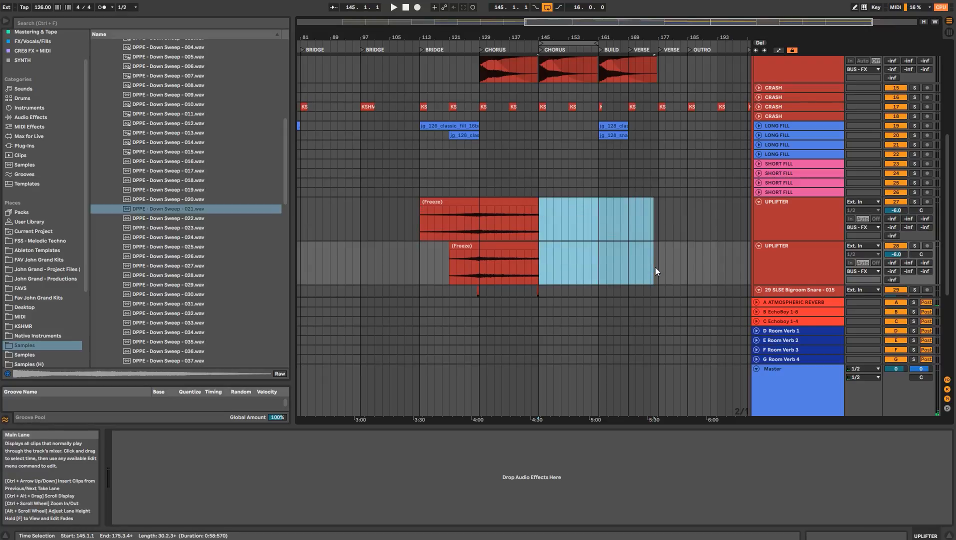
{"action": "left_click_drag", "start_coordinate": [479, 256], "coordinate": [553, 206]}
{"action": "left_click", "coordinate": [586, 224]}
- Play the second chorus with looping off and shorten its KICK clip to end at bar 157
{"action": "key", "text": "space"}
{"action": "left_click", "coordinate": [547, 7]}
{"action": "scroll", "coordinate": [633, 215], "scroll_direction": "down", "scroll_amount": 5}
{"action": "left_click", "coordinate": [584, 166]}
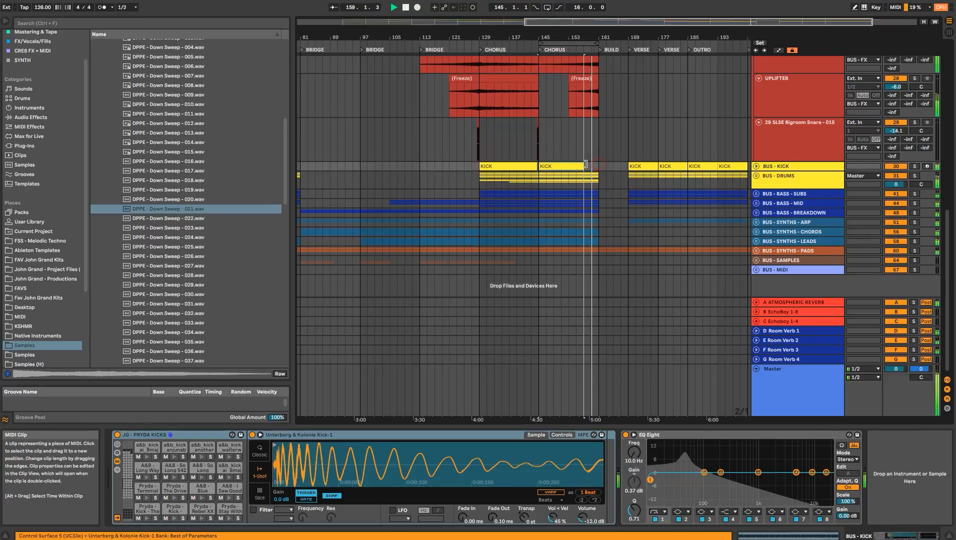
{"action": "scroll", "coordinate": [791, 154], "scroll_direction": "up", "scroll_amount": 8}
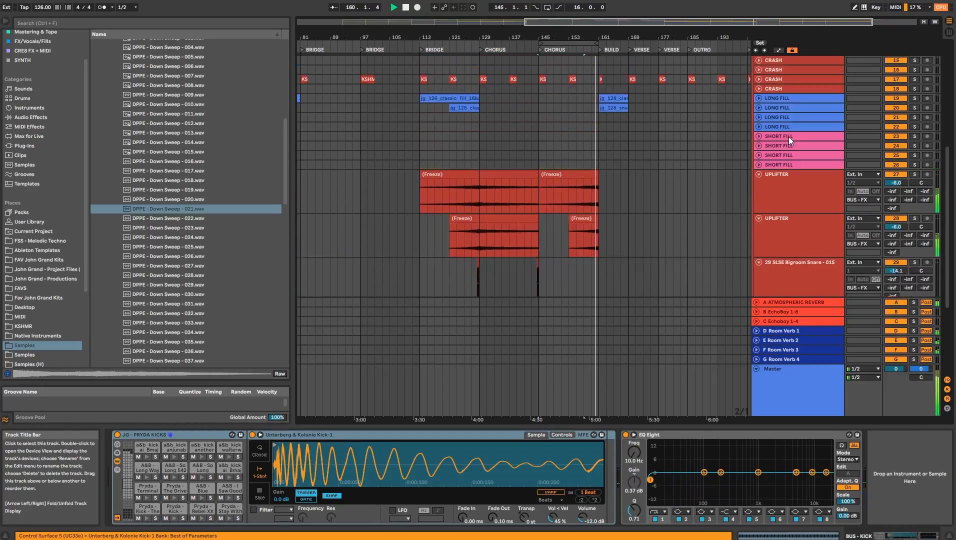
{"action": "scroll", "coordinate": [681, 188], "scroll_direction": "down", "scroll_amount": 6}
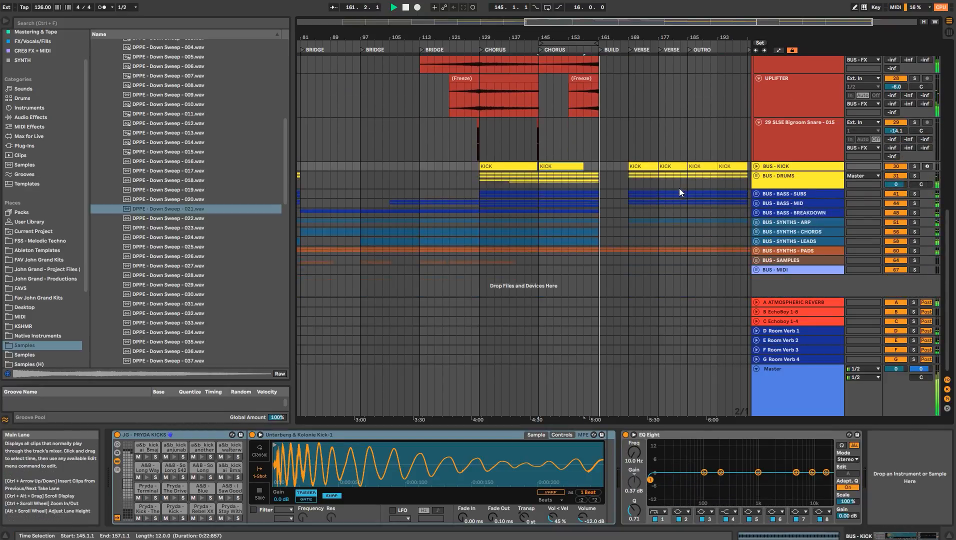
- Copy the two LONG FILL clips from the end of the last bridge to the BUILD section starting at bar 161
{"action": "key", "text": "space"}
{"action": "scroll", "coordinate": [610, 204], "scroll_direction": "up", "scroll_amount": 5}
{"action": "left_click", "coordinate": [616, 188]}
{"action": "key", "text": "Delete"}
{"action": "scroll", "coordinate": [575, 170], "scroll_direction": "down", "scroll_amount": 5}
{"action": "left_click", "coordinate": [462, 86]}
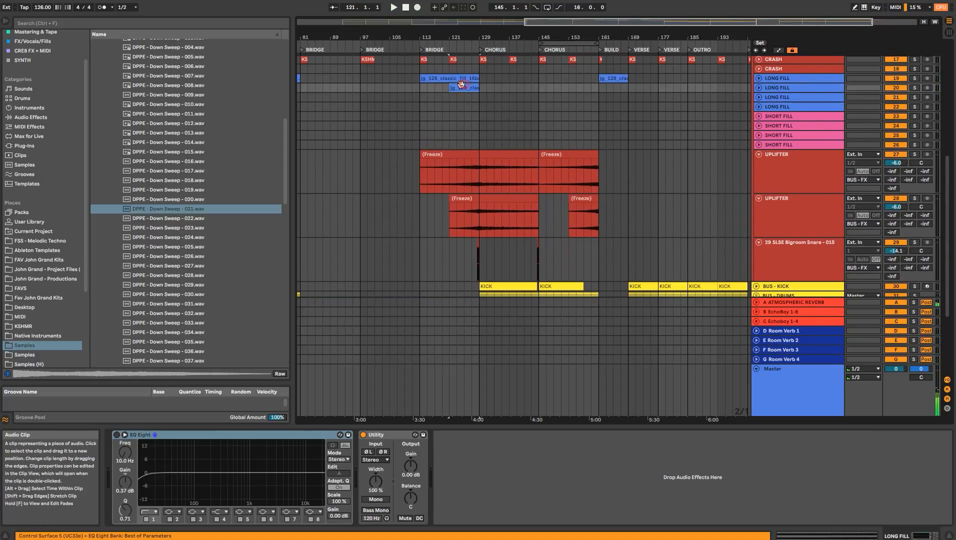
{"action": "left_click_drag", "start_coordinate": [614, 90], "coordinate": [614, 90]}
{"action": "scroll", "coordinate": [631, 198], "scroll_direction": "down", "scroll_amount": 6}
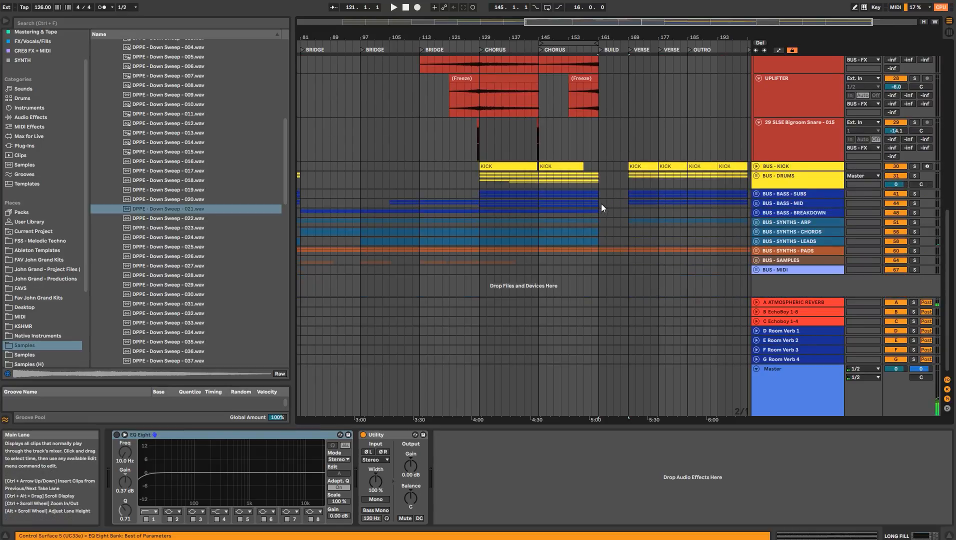
- Duplicate bars 153–161 of the three bass buses into the BUILD section and play it back
{"action": "left_click_drag", "start_coordinate": [599, 211], "coordinate": [568, 196]}
{"action": "key", "text": "ctrl+d"}
{"action": "key", "text": "space"}
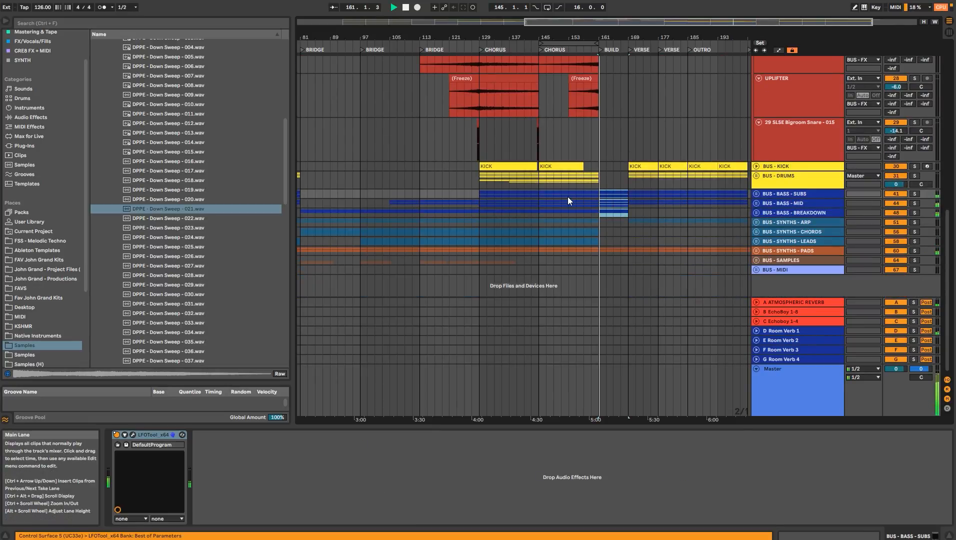
- Collapse the unfolded UPLIFTER and snare tracks in the FX group
{"action": "scroll", "coordinate": [613, 198], "scroll_direction": "up", "scroll_amount": 8}
{"action": "left_click", "coordinate": [766, 194]}
{"action": "key", "text": "ctrl+a"}
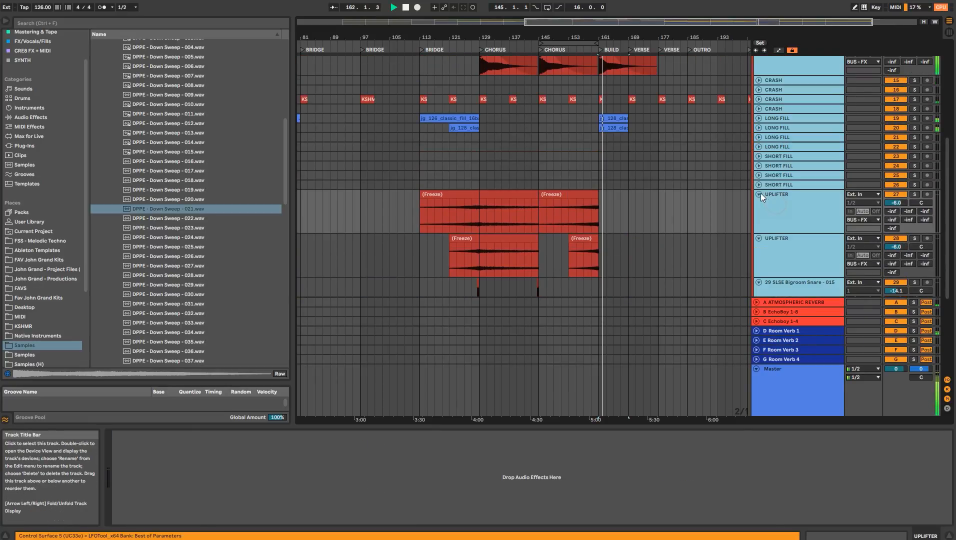
{"action": "left_click", "coordinate": [759, 194]}
- Duplicate bars 153–161 of the BUS - SYNTHS ARP, CHORDS and LEADS groups into the BUILD section
{"action": "scroll", "coordinate": [622, 197], "scroll_direction": "down", "scroll_amount": 1}
{"action": "left_click_drag", "start_coordinate": [600, 237], "coordinate": [572, 222]}
{"action": "key", "text": "ctrl+d"}
- Copy the BUS - BASS - SUBS and BUS - BASS - MID material from bars 49–81 to bar 169
{"action": "left_click", "coordinate": [623, 234]}
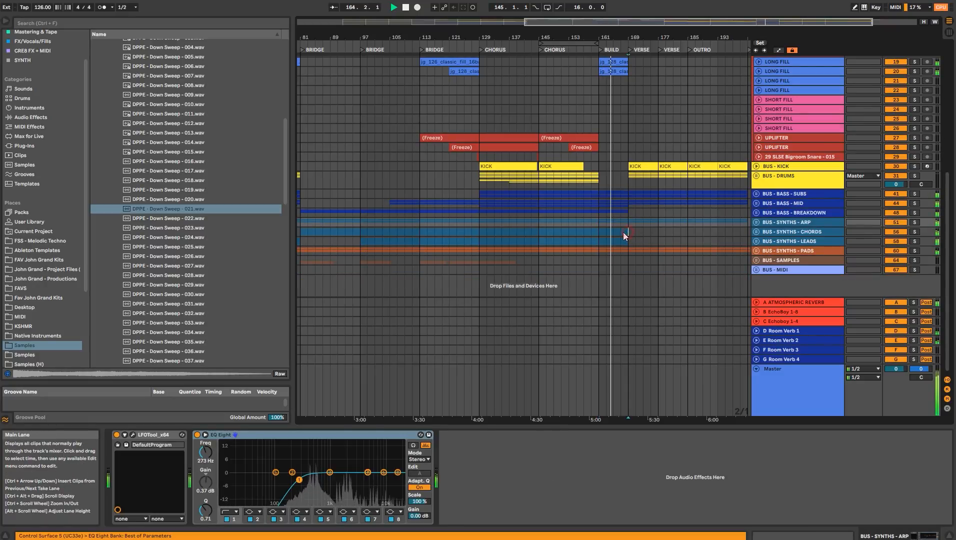
{"action": "key", "text": "w"}
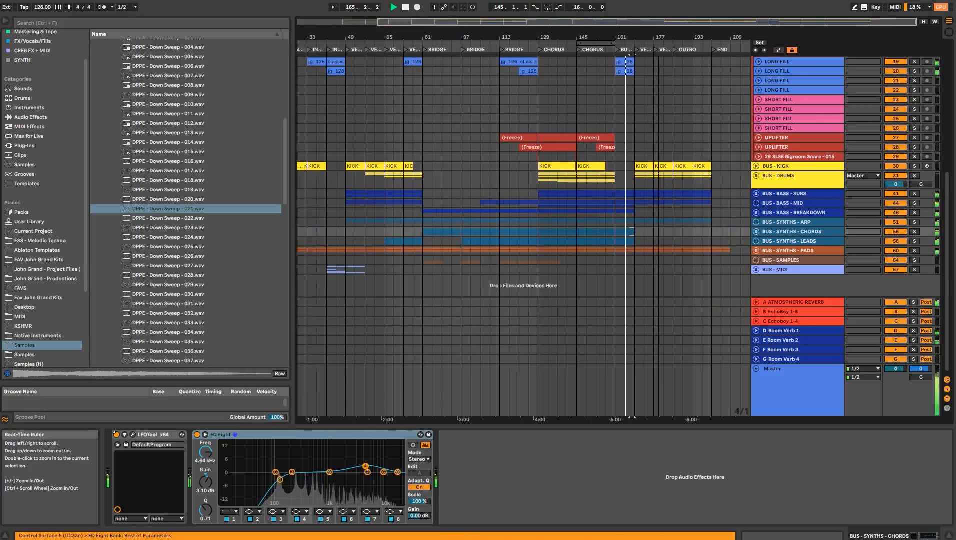
{"action": "left_click", "coordinate": [463, 203]}
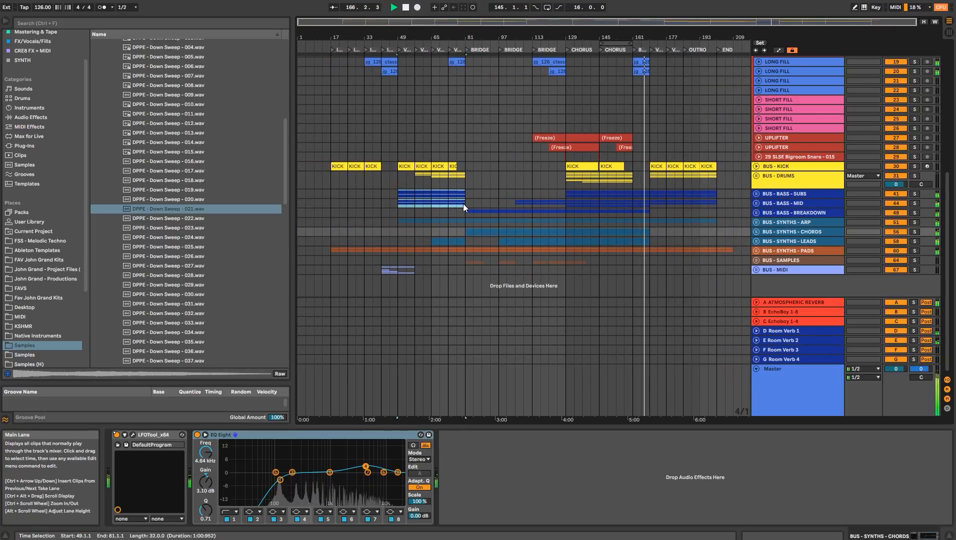
{"action": "left_click", "coordinate": [652, 194]}
- Copy the 8-bar WHITE NOISE down sweep clip from the second chorus to the start of the verse at bar 169
{"action": "scroll", "coordinate": [707, 218], "scroll_direction": "up", "scroll_amount": 6}
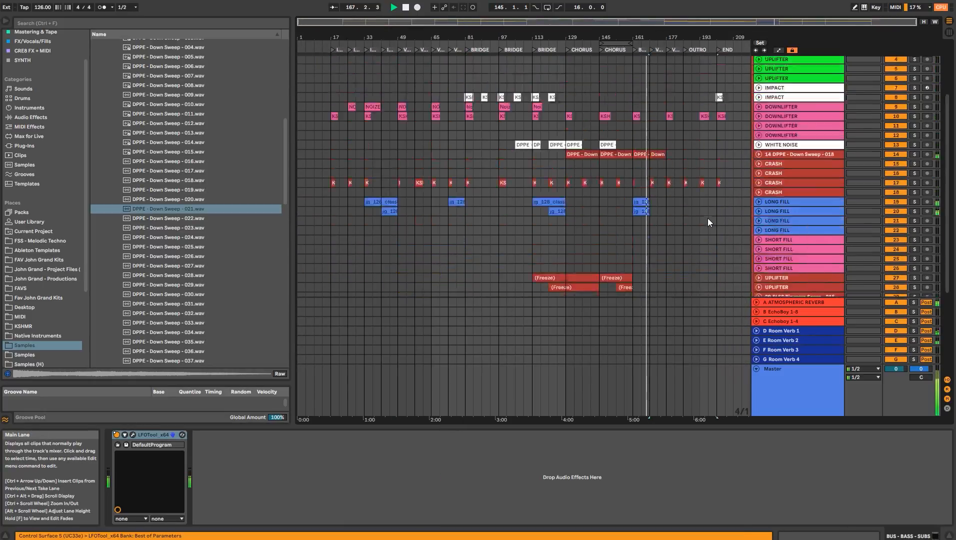
{"action": "scroll", "coordinate": [708, 217], "scroll_direction": "down", "scroll_amount": 5}
{"action": "scroll", "coordinate": [707, 217], "scroll_direction": "up", "scroll_amount": 8}
{"action": "left_click", "coordinate": [640, 184]}
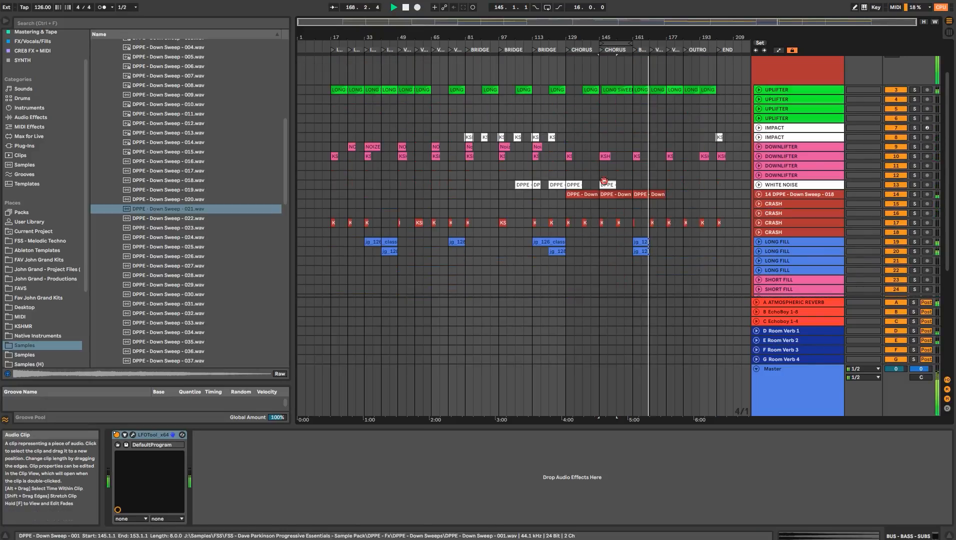
{"action": "left_click_drag", "start_coordinate": [640, 183], "coordinate": [667, 184]}
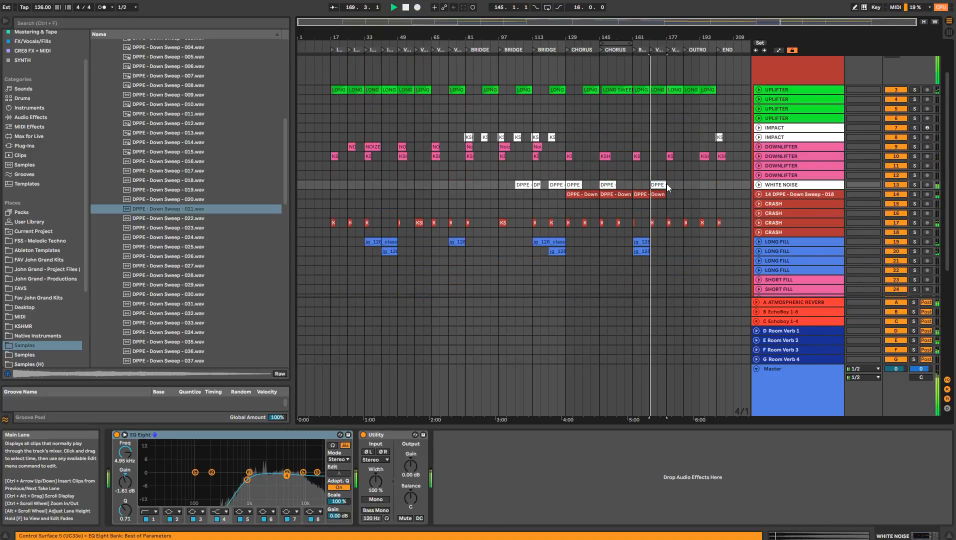
{"action": "scroll", "coordinate": [690, 218], "scroll_direction": "down", "scroll_amount": 6}
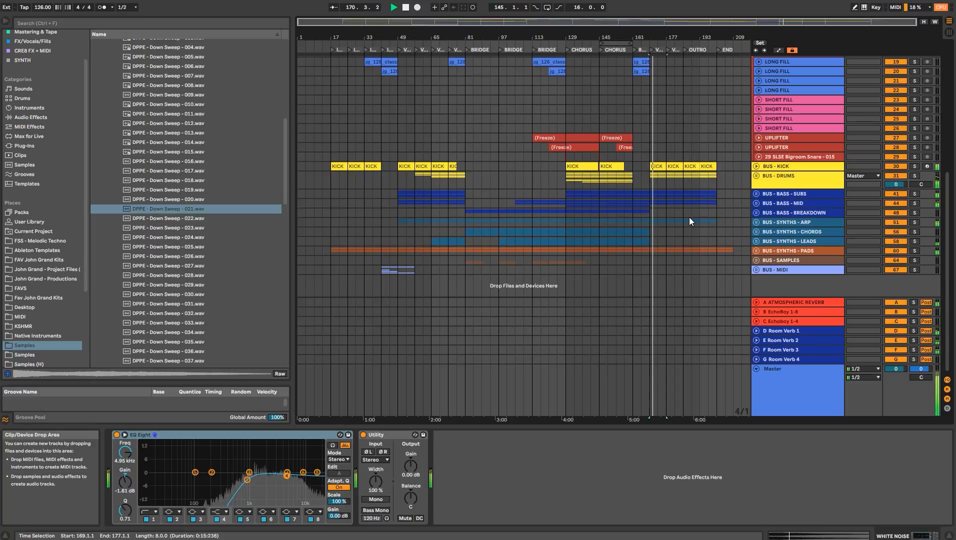
- Play the arrangement from bar 49 and from bar 169 to compare the two verses
{"action": "left_click", "coordinate": [397, 192]}
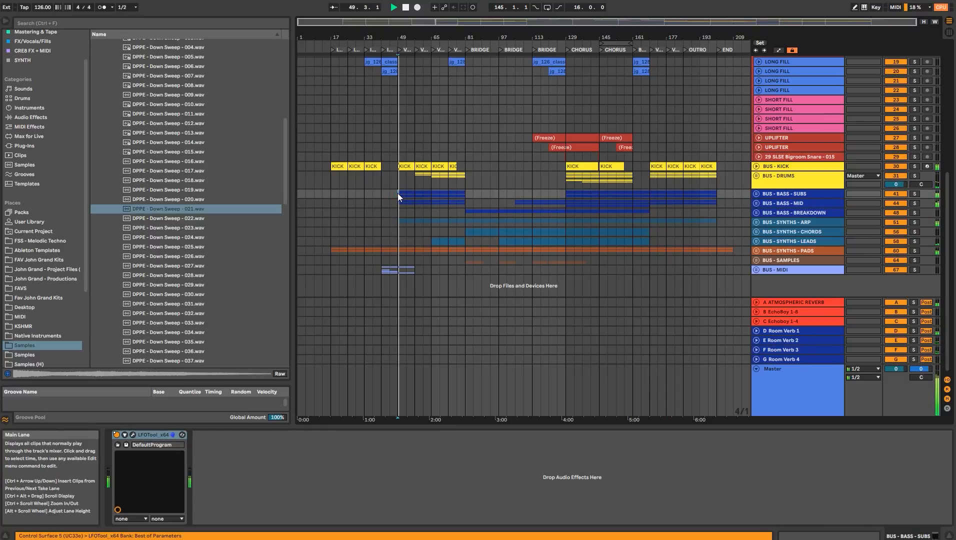
{"action": "left_click", "coordinate": [651, 223]}
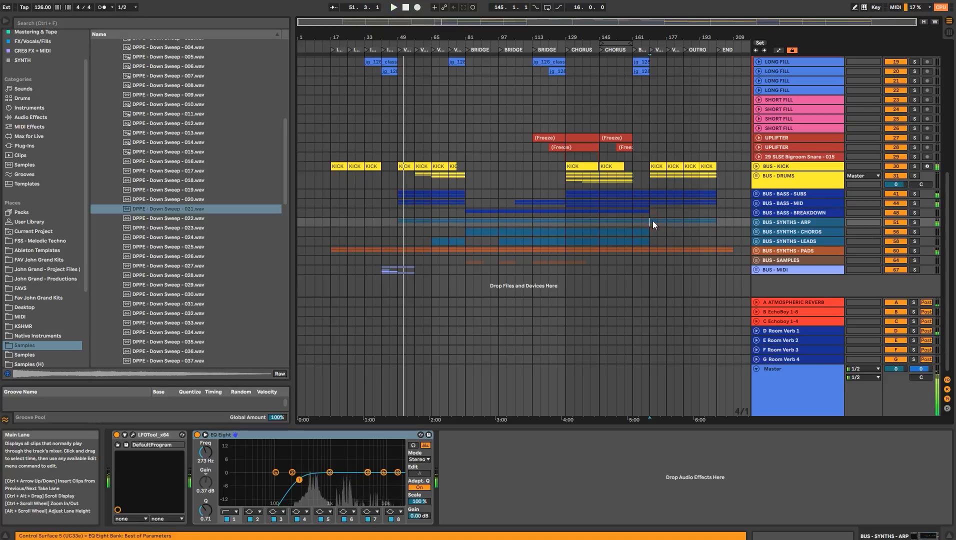
{"action": "left_click", "coordinate": [652, 222]}
- Expand the BUS - DRUMS group and delete the OPEN HATS clips from bar 169 to bar 185
{"action": "scroll", "coordinate": [674, 233], "scroll_direction": "up", "scroll_amount": 4}
{"action": "scroll", "coordinate": [669, 233], "scroll_direction": "down", "scroll_amount": 2}
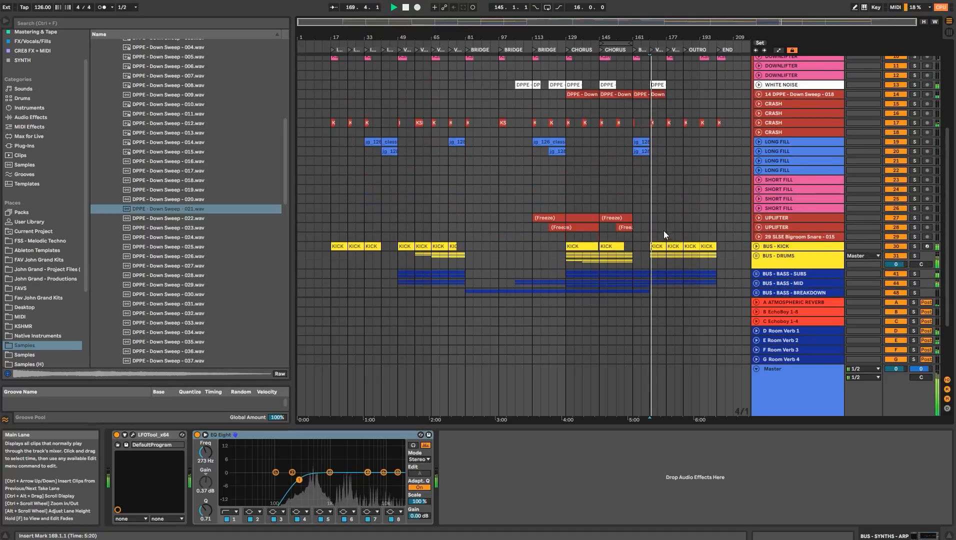
{"action": "left_click", "coordinate": [757, 256]}
{"action": "scroll", "coordinate": [693, 238], "scroll_direction": "down", "scroll_amount": 5}
{"action": "left_click", "coordinate": [658, 198]}
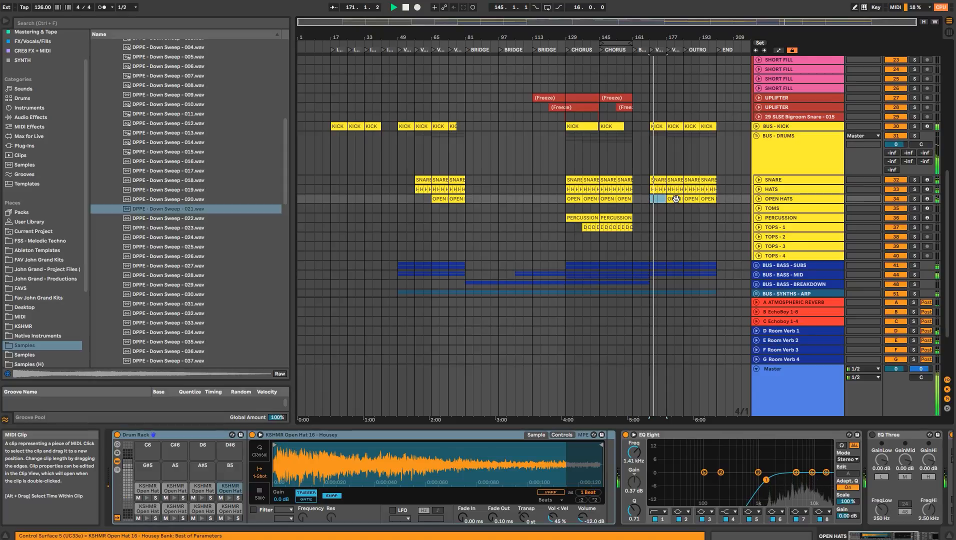
{"action": "left_click", "coordinate": [622, 217]}
{"action": "left_click", "coordinate": [673, 198]}
{"action": "key", "text": "Delete"}
- Copy the PERCUSSION clip from the chorus to bar 177 and extend it by duplication to bar 201
{"action": "left_click", "coordinate": [776, 190]}
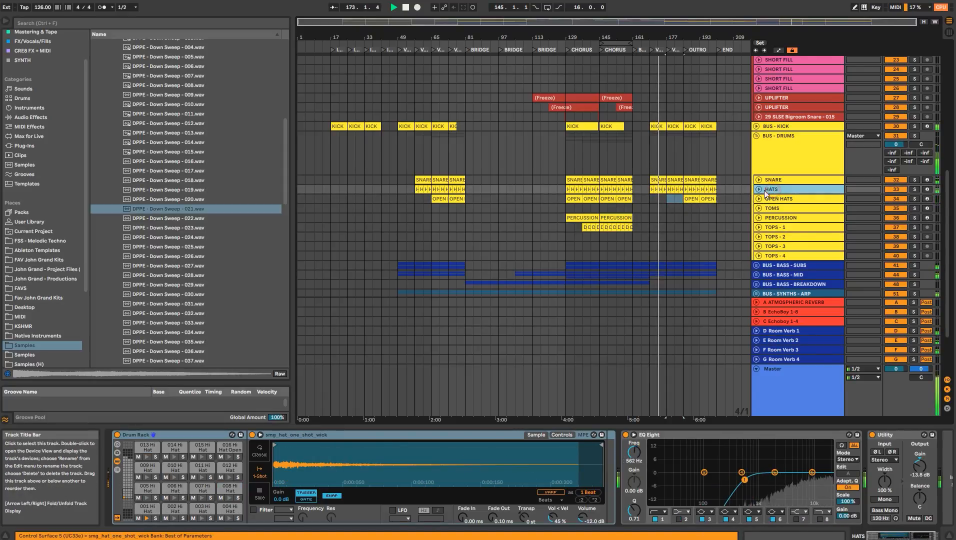
{"action": "left_click_drag", "start_coordinate": [608, 217], "coordinate": [682, 220]}
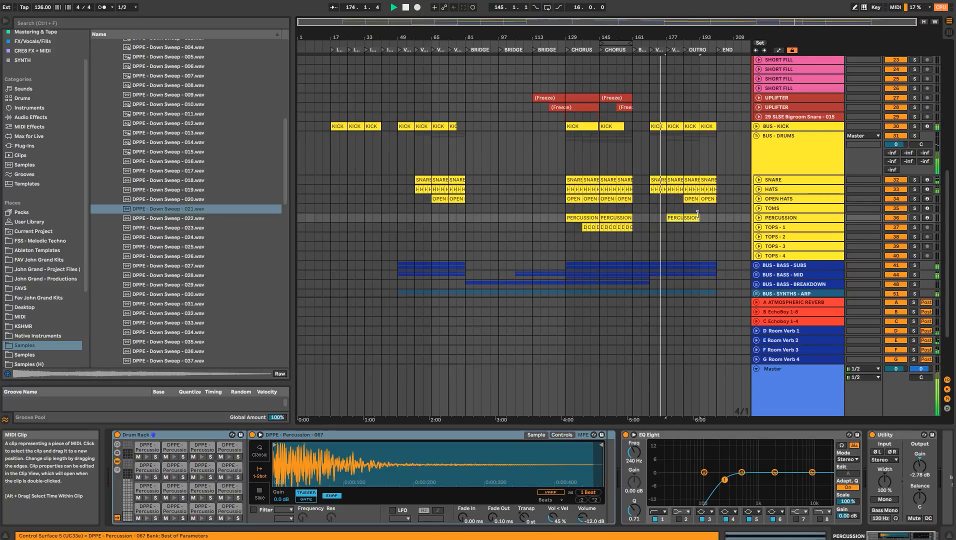
{"action": "key", "text": "ctrl+d"}
- Fold the track groups and duplicate the last 8 bars of BUS - KICK and BUS - DRUMS to extend them to bar 209
{"action": "left_click", "coordinate": [797, 153]}
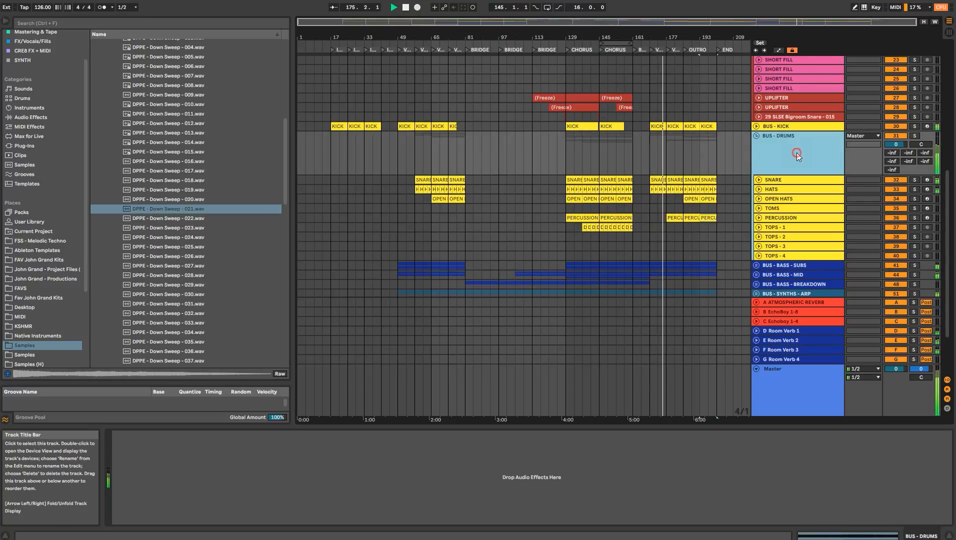
{"action": "key", "text": "ctrl+a"}
{"action": "key", "text": "u"}
{"action": "left_click", "coordinate": [717, 124]}
{"action": "left_click_drag", "start_coordinate": [717, 127], "coordinate": [702, 114]}
{"action": "key", "text": "ctrl+d"}
{"action": "left_click", "coordinate": [709, 128]}
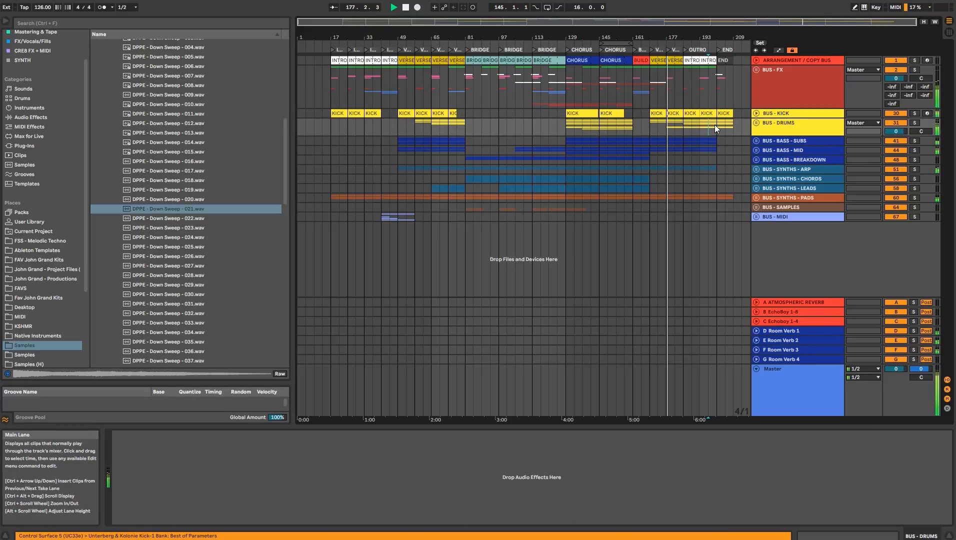
- In the expanded drums group, delete the PERCUSSION clip at bar 177 and copy the OPEN HATS clip from bar 185 to bar 177
{"action": "left_click", "coordinate": [773, 128]}
{"action": "key", "text": "u"}
{"action": "left_click", "coordinate": [676, 204]}
{"action": "key", "text": "Delete"}
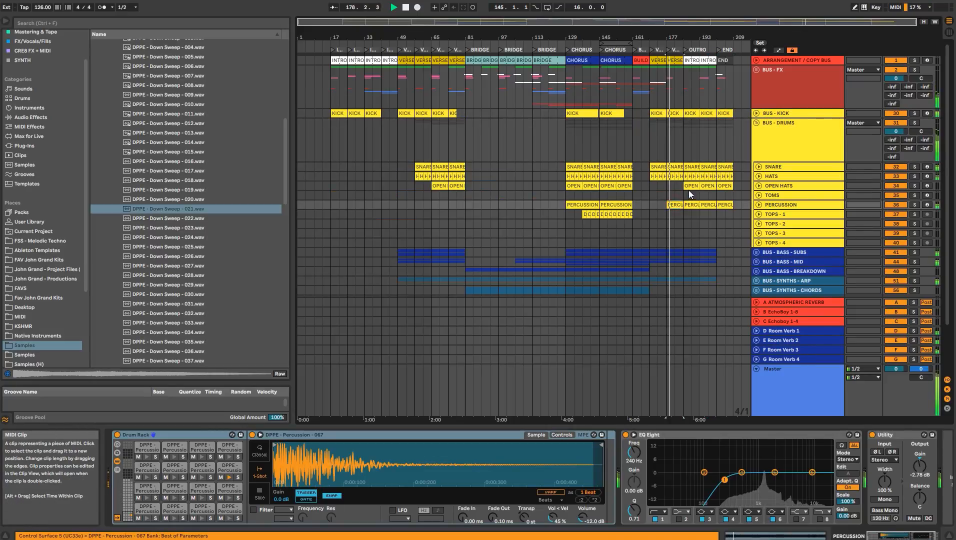
{"action": "left_click", "coordinate": [691, 187]}
{"action": "left_click_drag", "start_coordinate": [672, 189], "coordinate": [671, 185]}
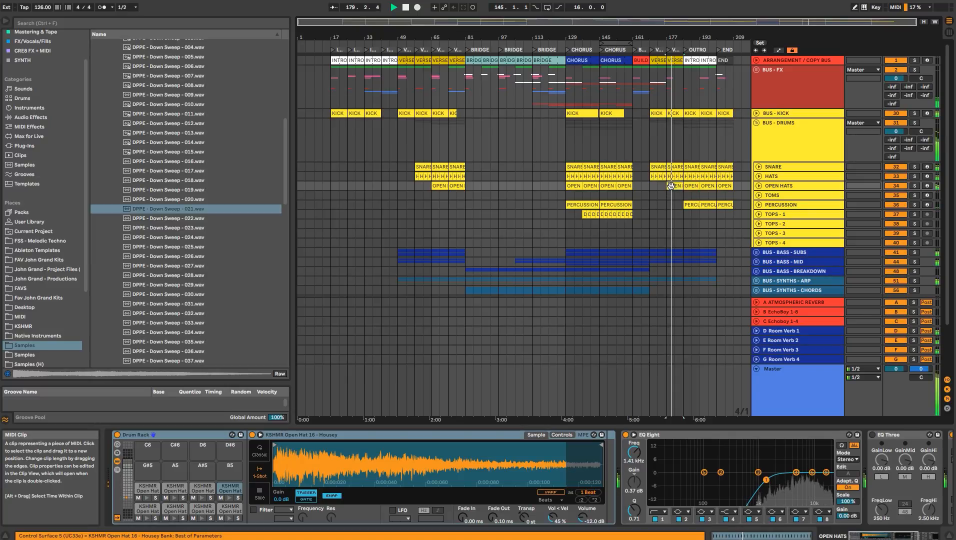
{"action": "left_click", "coordinate": [758, 125]}
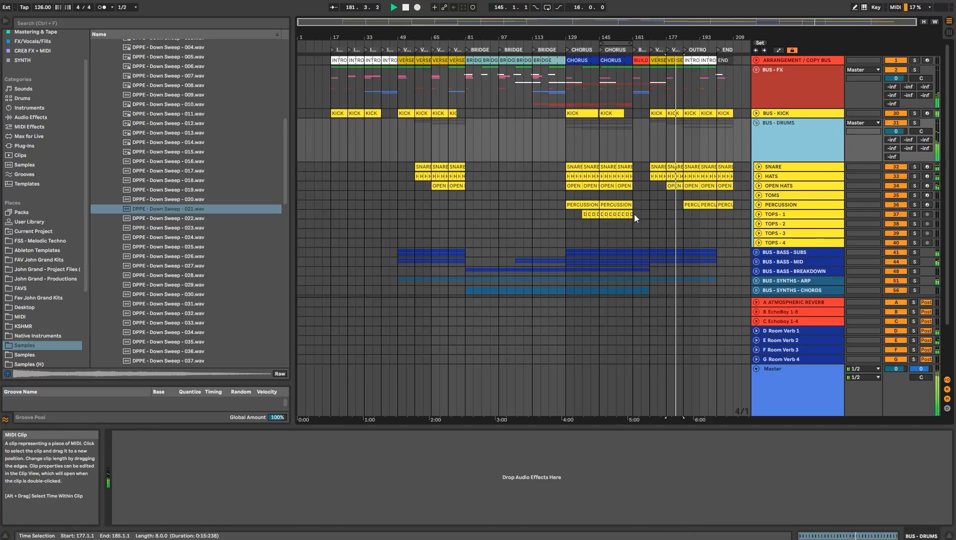
- Copy the TOPS - 1 loops from the chorus across bars 177–209 and delete the PERCUSSION clips from bar 185 onward
{"action": "left_click", "coordinate": [618, 215]}
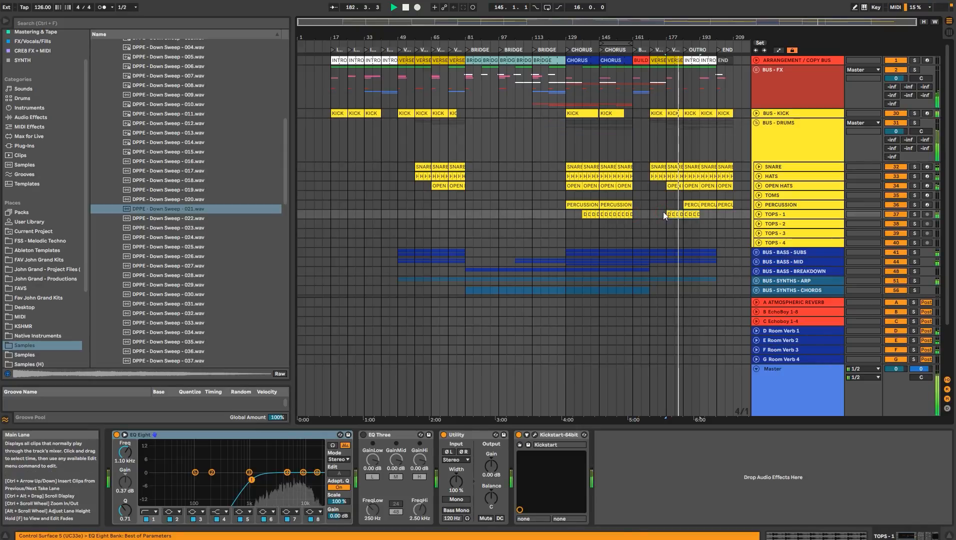
{"action": "key", "text": "ctrl+v"}
{"action": "left_click", "coordinate": [766, 216]}
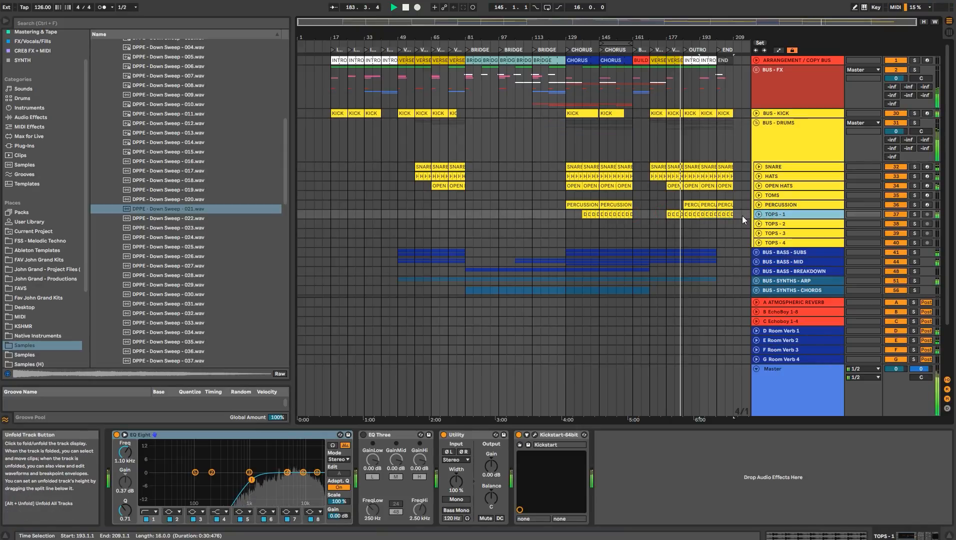
{"action": "left_click", "coordinate": [725, 122]}
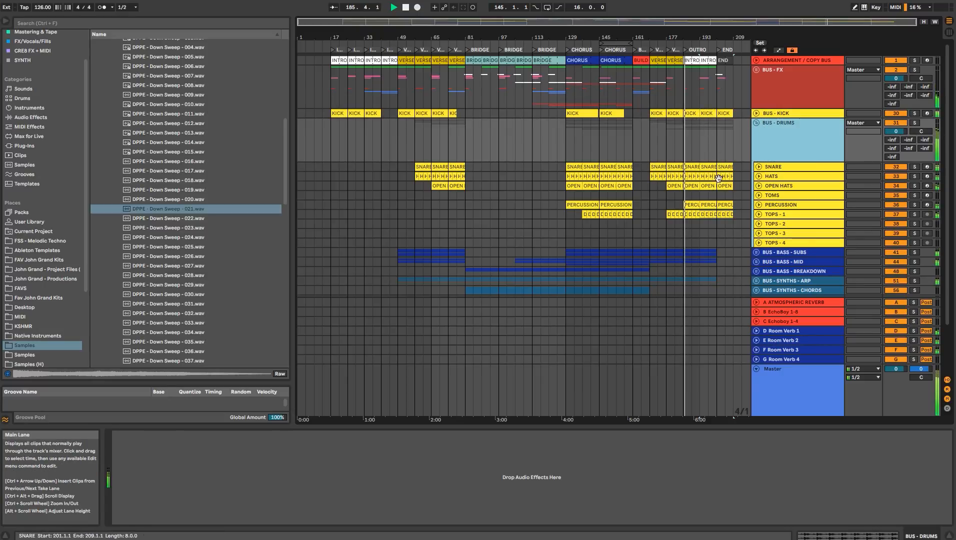
{"action": "left_click", "coordinate": [690, 204]}
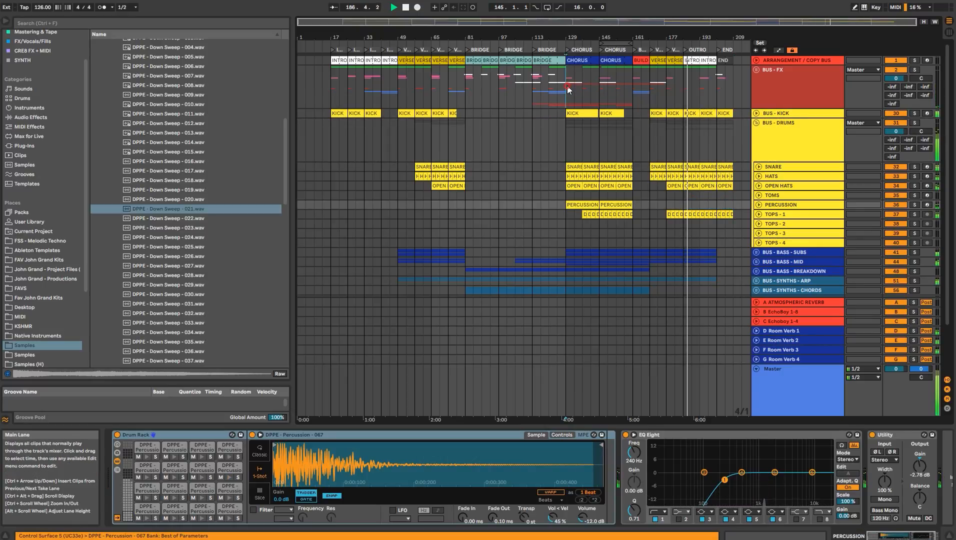
- Expand BUS - FX and copy the WHITE NOISE and Down Sweep - 018 clips from the first chorus to the OUTRO at bar 185
{"action": "left_click_drag", "start_coordinate": [567, 85], "coordinate": [596, 88]}
{"action": "left_click", "coordinate": [758, 67]}
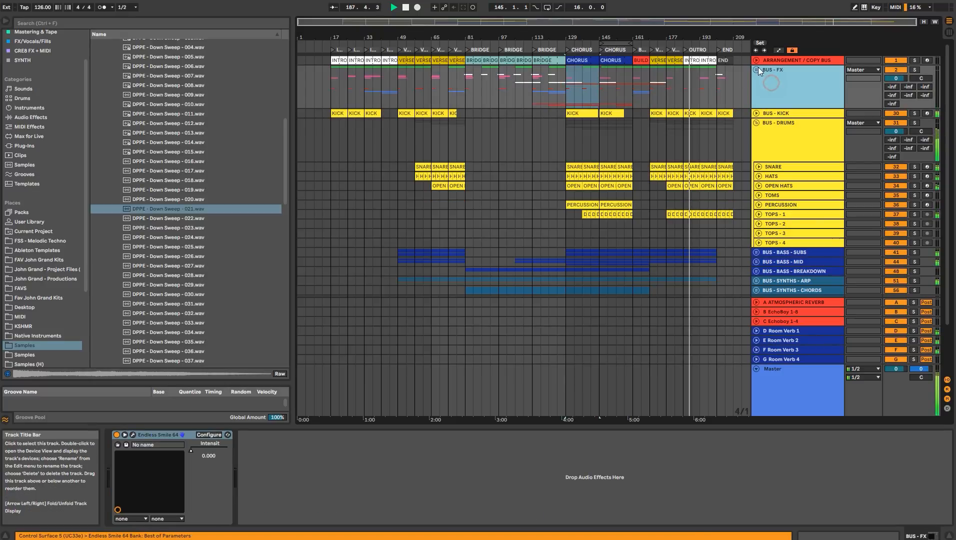
{"action": "left_click", "coordinate": [757, 69]}
{"action": "scroll", "coordinate": [619, 146], "scroll_direction": "down", "scroll_amount": 2}
{"action": "left_click", "coordinate": [576, 172]}
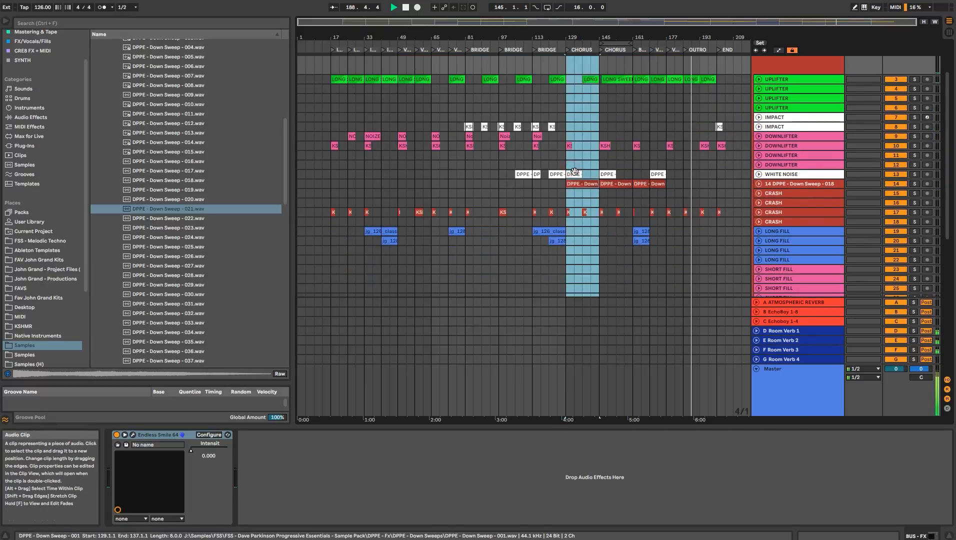
{"action": "left_click", "coordinate": [575, 171]}
{"action": "mouse_move", "coordinate": [681, 171]}
{"action": "left_mouse_down"}
{"action": "mouse_move", "coordinate": [690, 173]}
{"action": "mouse_move", "coordinate": [641, 184]}
{"action": "mouse_move", "coordinate": [688, 183]}
{"action": "left_mouse_up"}
{"action": "key", "text": "space"}
{"action": "key", "text": "space"}
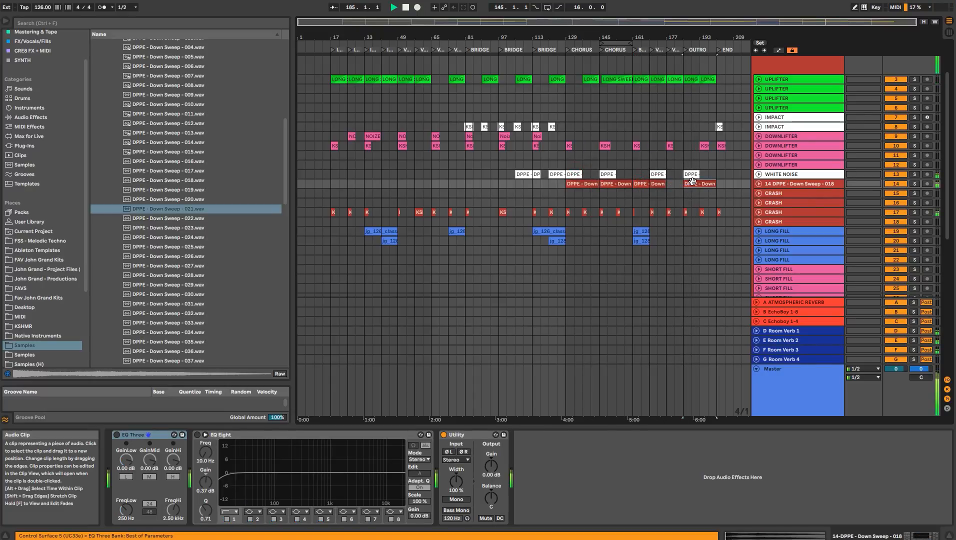
{"action": "scroll", "coordinate": [708, 180], "scroll_direction": "down", "scroll_amount": 4}
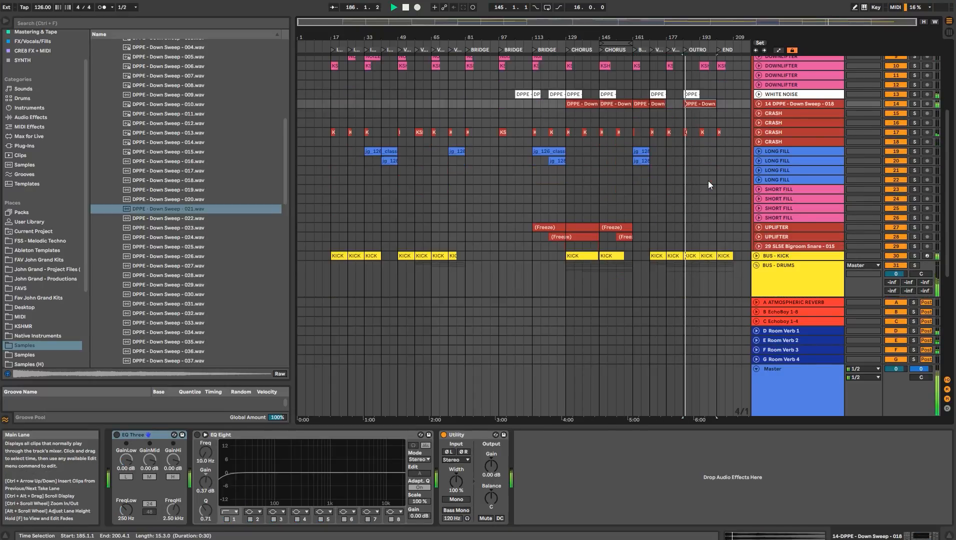
- Unfold the first UPLIFTER track to examine its clip at bar 177, play from there, and fold the track again
{"action": "scroll", "coordinate": [708, 181], "scroll_direction": "up", "scroll_amount": 7}
{"action": "left_click", "coordinate": [678, 138]}
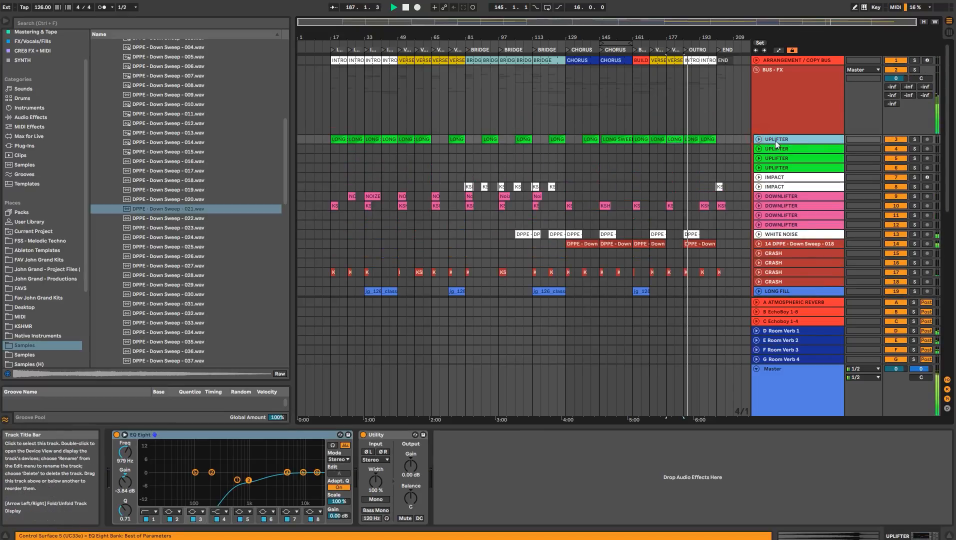
{"action": "left_click", "coordinate": [758, 139]}
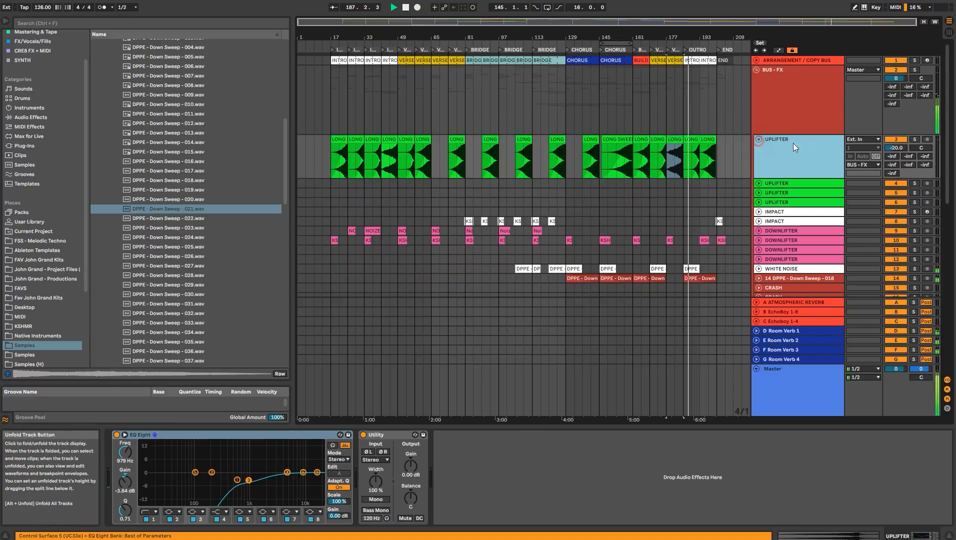
{"action": "left_click", "coordinate": [676, 156]}
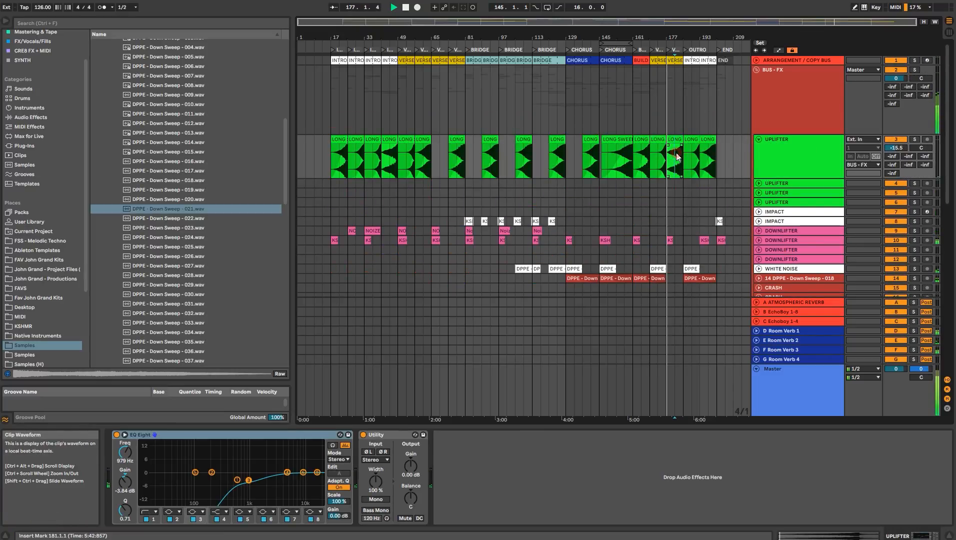
{"action": "left_click", "coordinate": [780, 145]}
{"action": "left_click", "coordinate": [759, 139]}
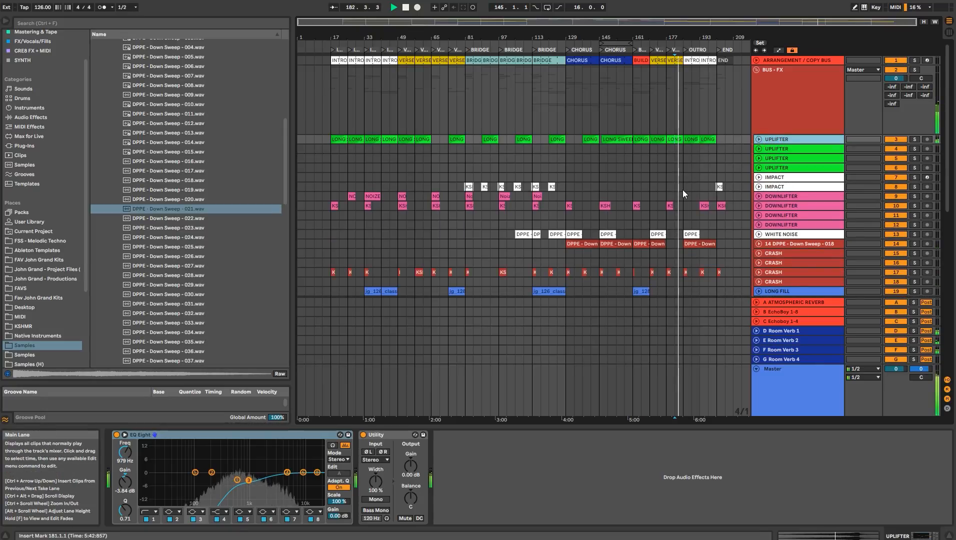
{"action": "scroll", "coordinate": [682, 190], "scroll_direction": "down", "scroll_amount": 5}
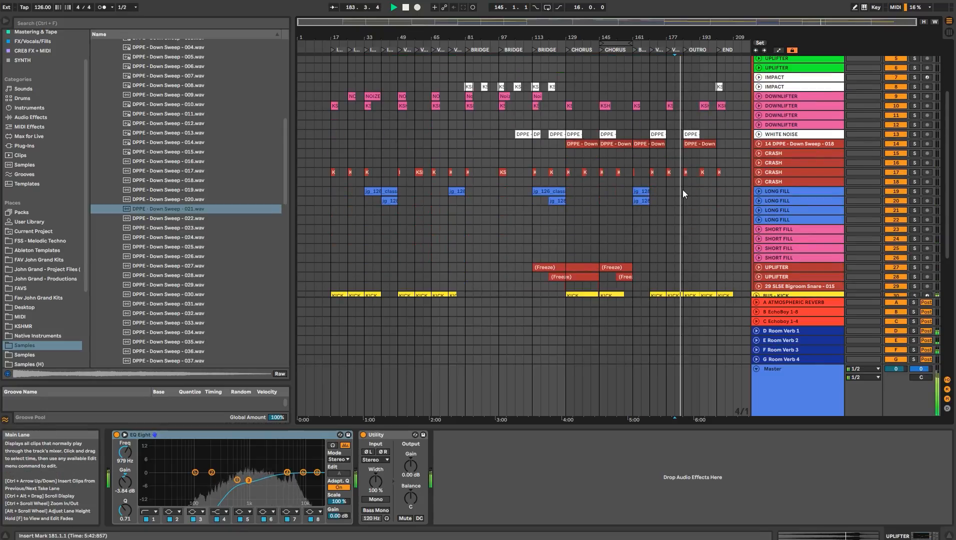
- Stop playback and fold the Master track
{"action": "scroll", "coordinate": [683, 189], "scroll_direction": "down", "scroll_amount": 6}
{"action": "scroll", "coordinate": [682, 189], "scroll_direction": "down", "scroll_amount": 6}
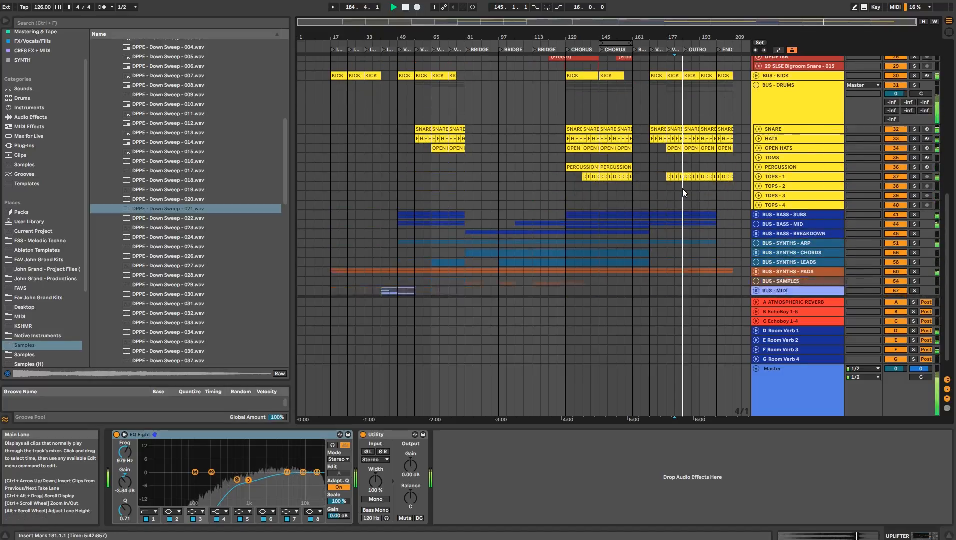
{"action": "double_click", "coordinate": [406, 8]}
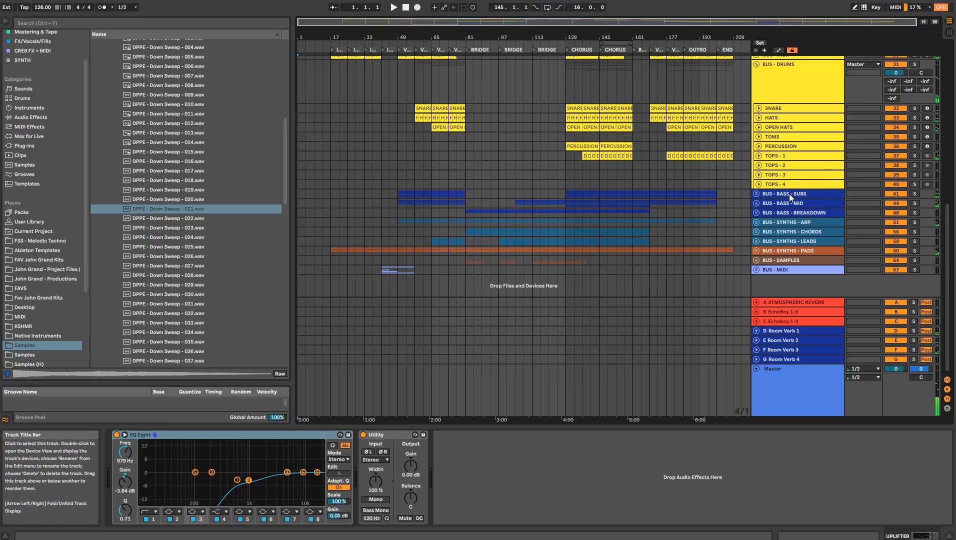
{"action": "left_click", "coordinate": [756, 369]}
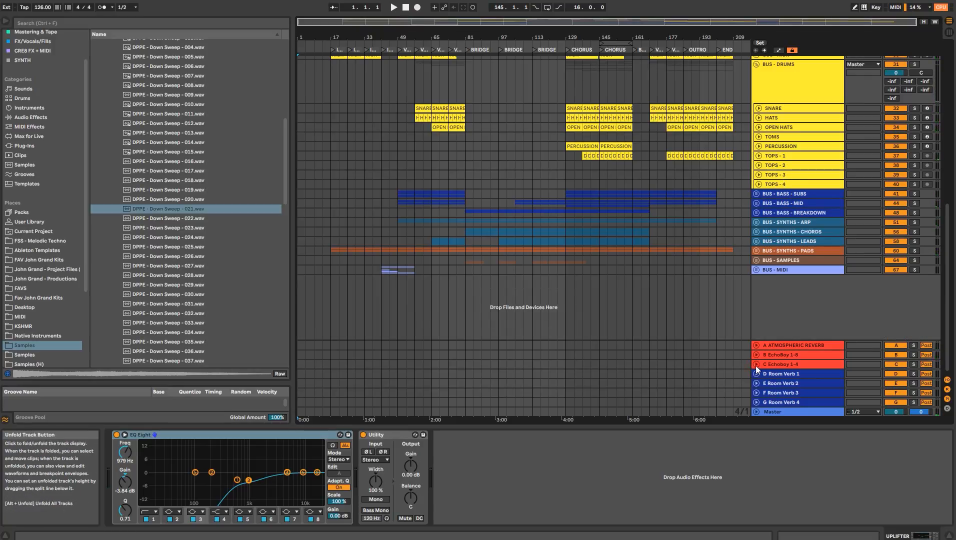
- Collapse the BUS - DRUMS and BUS - FX groups and show the devices of BUS - BASS - SUBS
{"action": "left_click", "coordinate": [807, 193]}
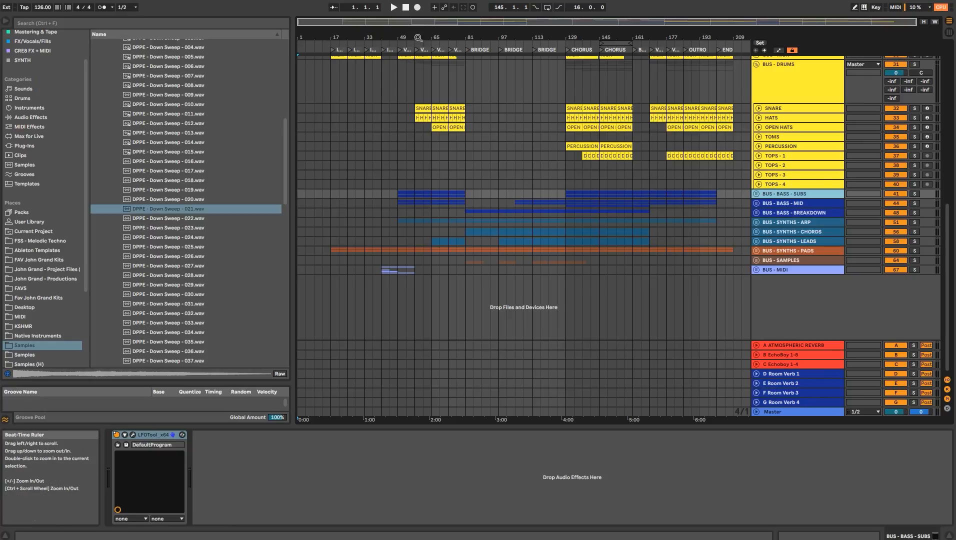
{"action": "scroll", "coordinate": [416, 142], "scroll_direction": "up", "scroll_amount": 3}
{"action": "scroll", "coordinate": [416, 145], "scroll_direction": "up", "scroll_amount": 2}
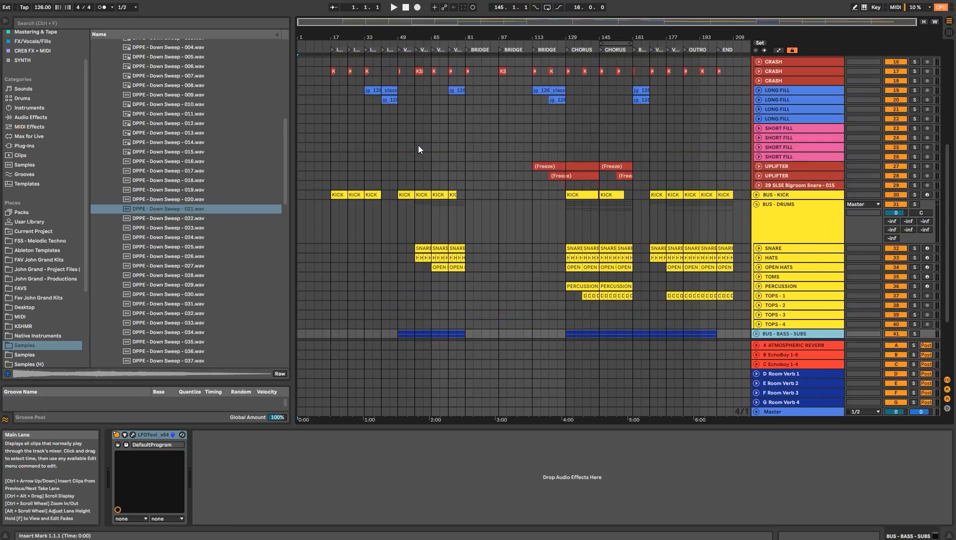
{"action": "left_click", "coordinate": [620, 427]}
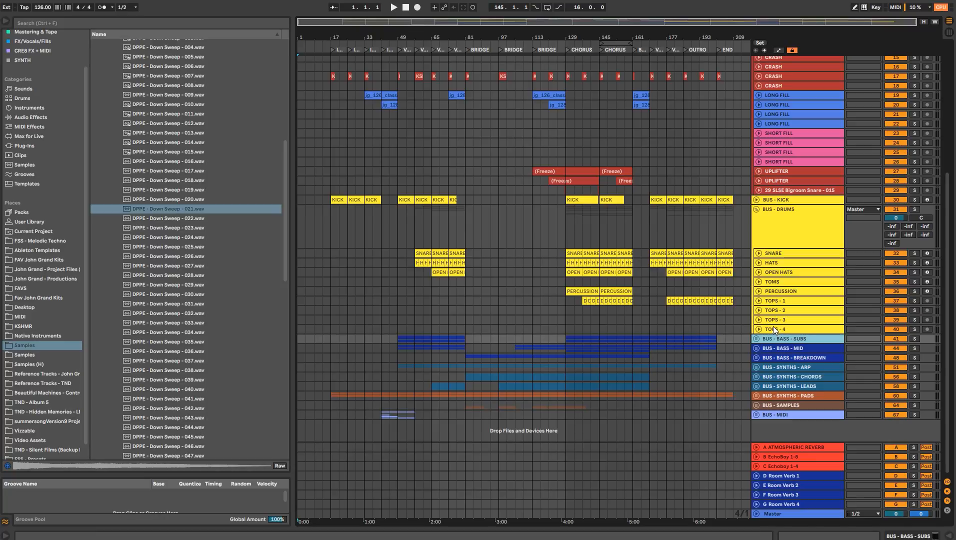
{"action": "left_click", "coordinate": [757, 209]}
{"action": "scroll", "coordinate": [757, 208], "scroll_direction": "up", "scroll_amount": 6}
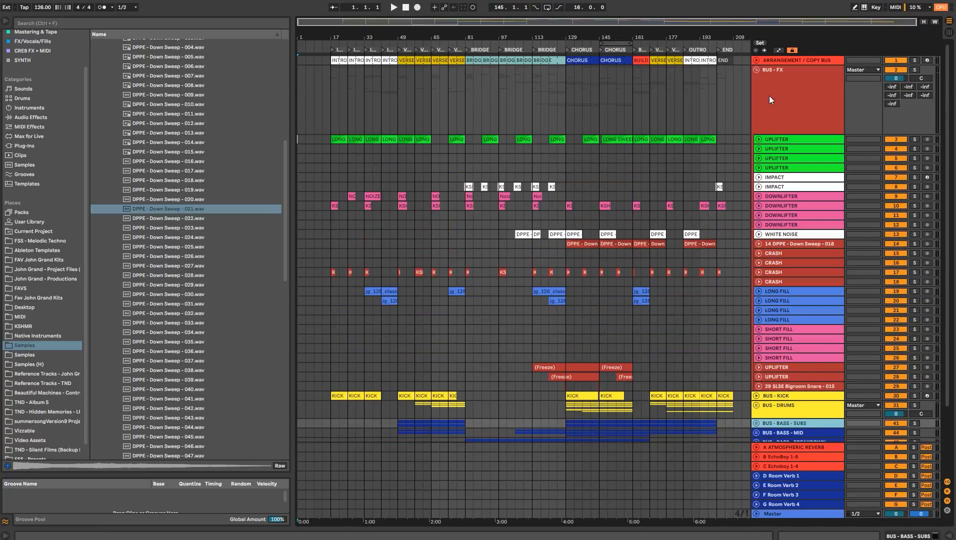
{"action": "left_click", "coordinate": [757, 70]}
{"action": "left_click", "coordinate": [786, 78]}
{"action": "double_click", "coordinate": [783, 141]}
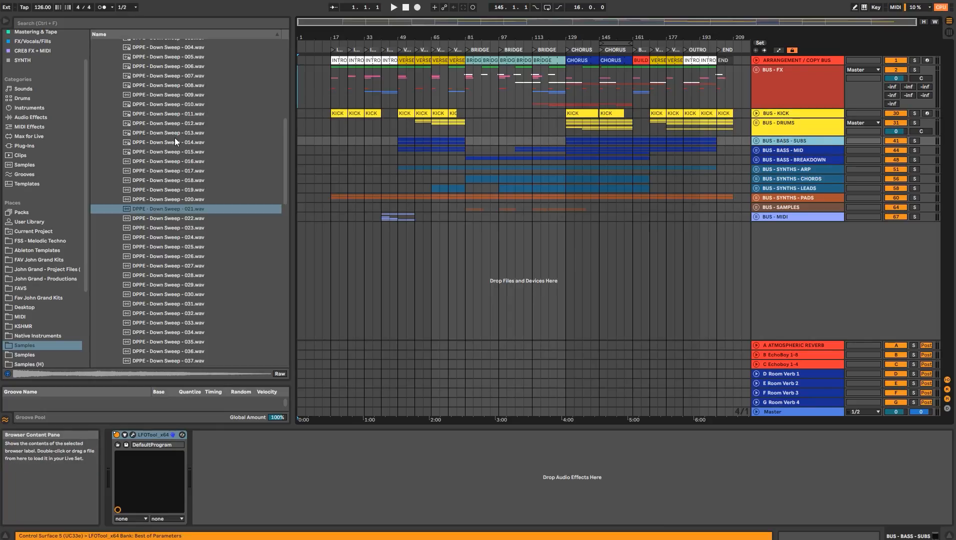
- Search the plug-ins for ENDLESS and insert Endless Smile 64 on the Master track ahead of the Utility devices
{"action": "left_click", "coordinate": [60, 147]}
{"action": "left_click", "coordinate": [201, 22]}
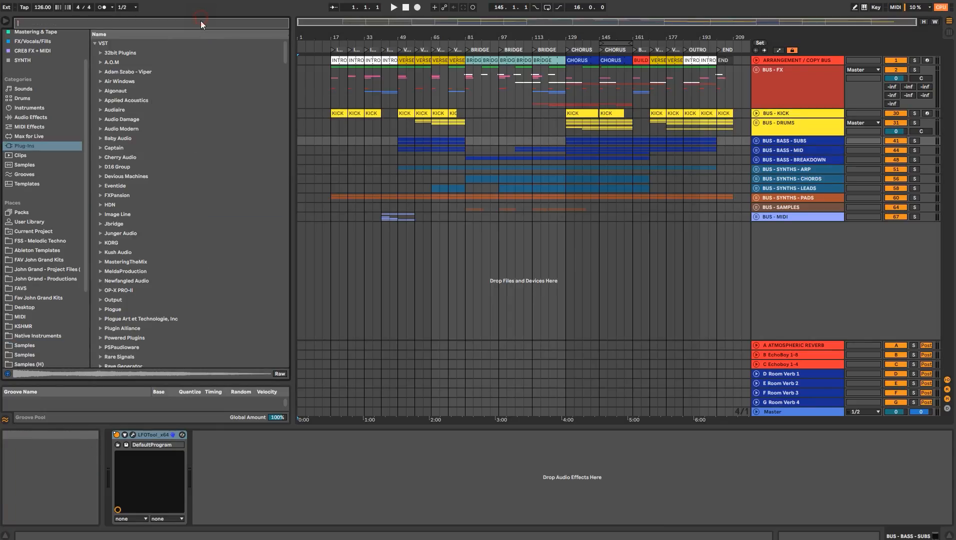
{"action": "type", "text": "ENDLESS"}
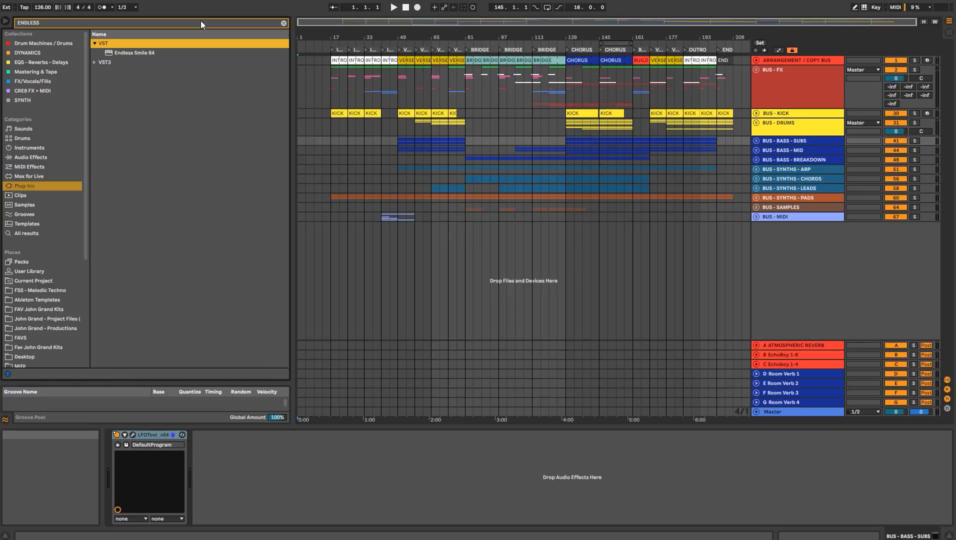
{"action": "left_click", "coordinate": [804, 142]}
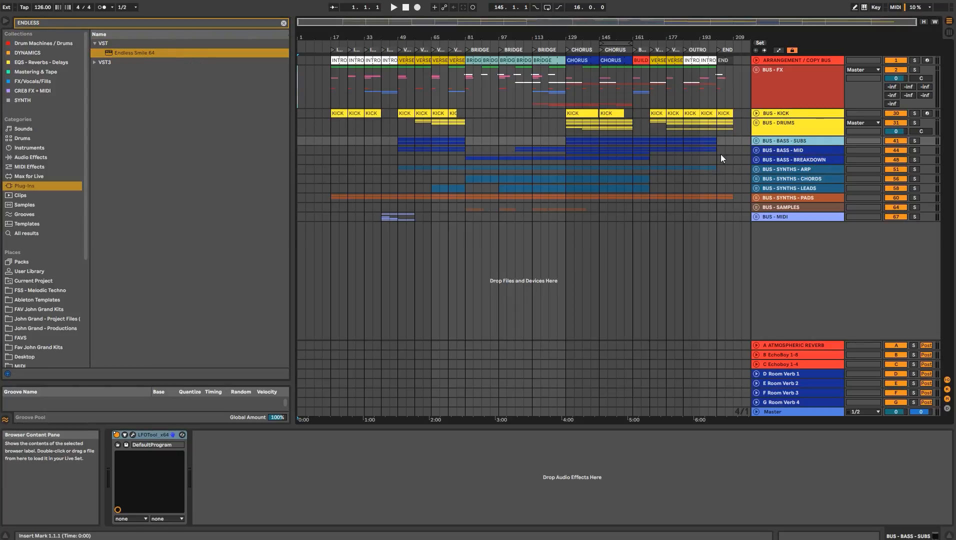
{"action": "left_click", "coordinate": [786, 153]}
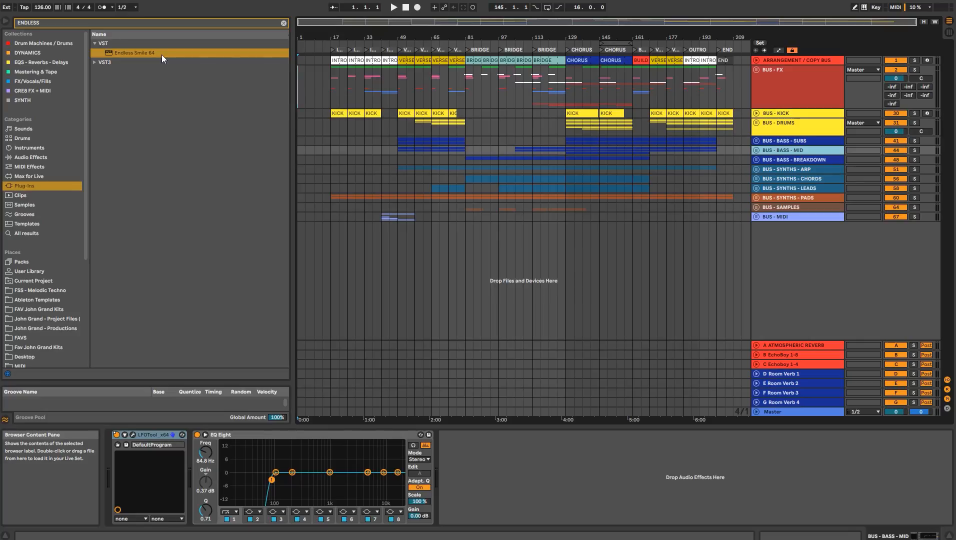
{"action": "left_click", "coordinate": [780, 411]}
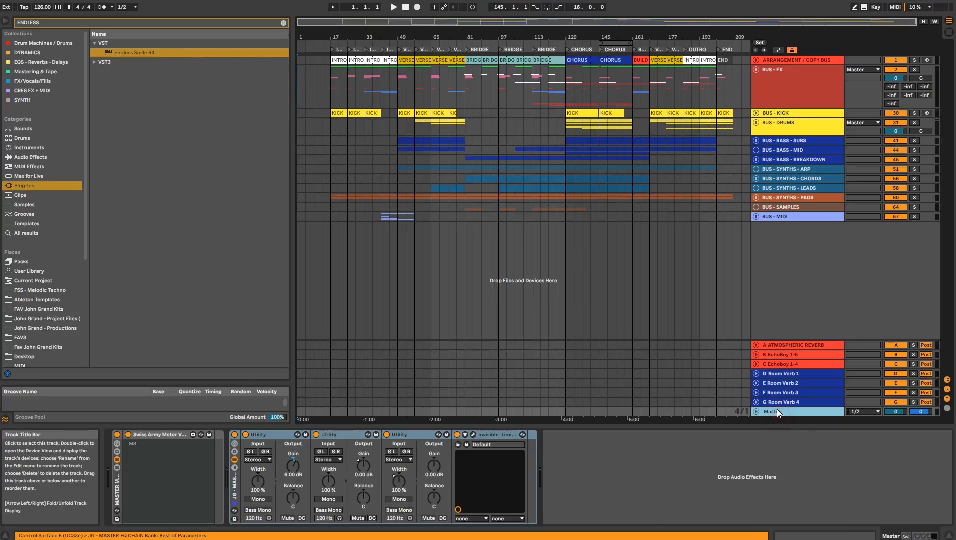
{"action": "left_click_drag", "start_coordinate": [131, 54], "coordinate": [231, 467]}
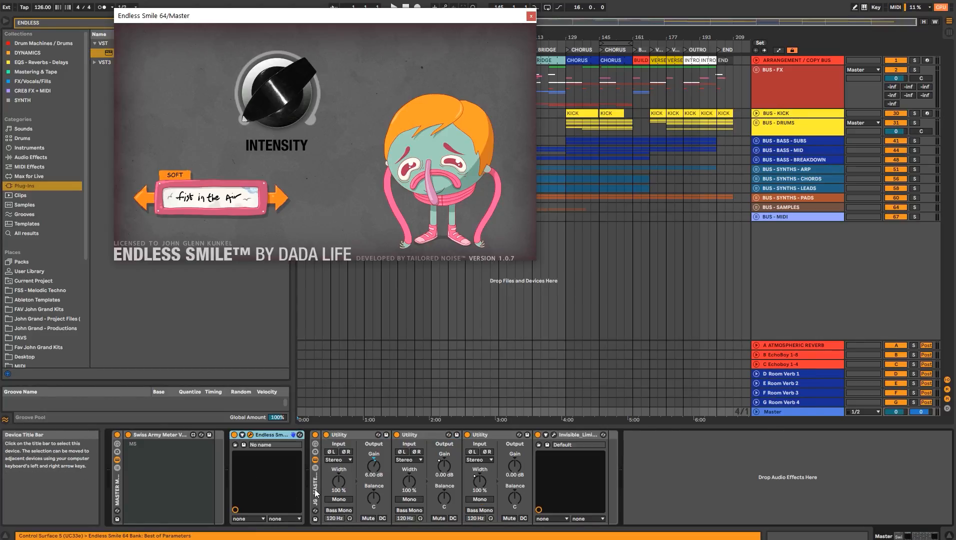
- Show the Master's Utility gain automation, close the plug-in window, and enlarge the gain lane to examine the dip before the chorus at bar 129
{"action": "left_click", "coordinate": [480, 435]}
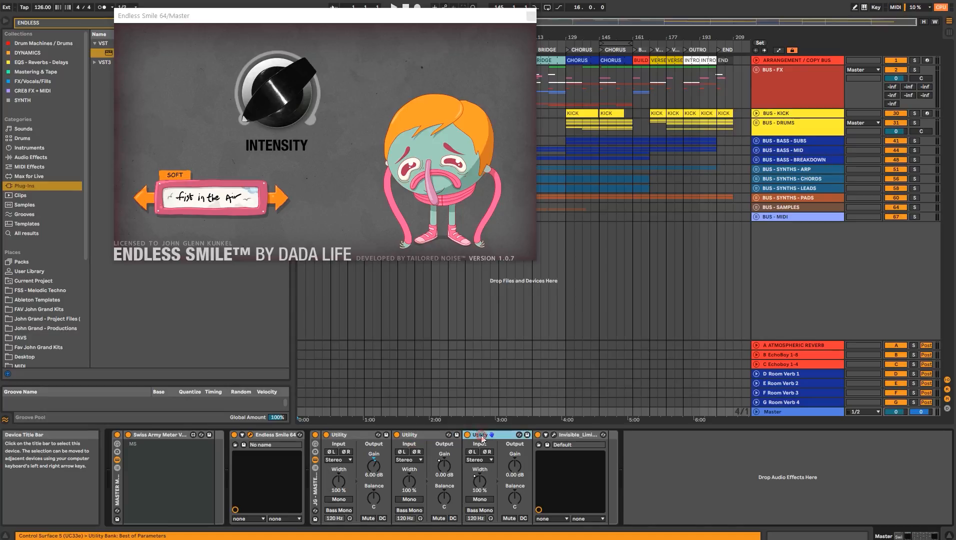
{"action": "left_click", "coordinate": [378, 437]}
{"action": "right_click", "coordinate": [443, 466]}
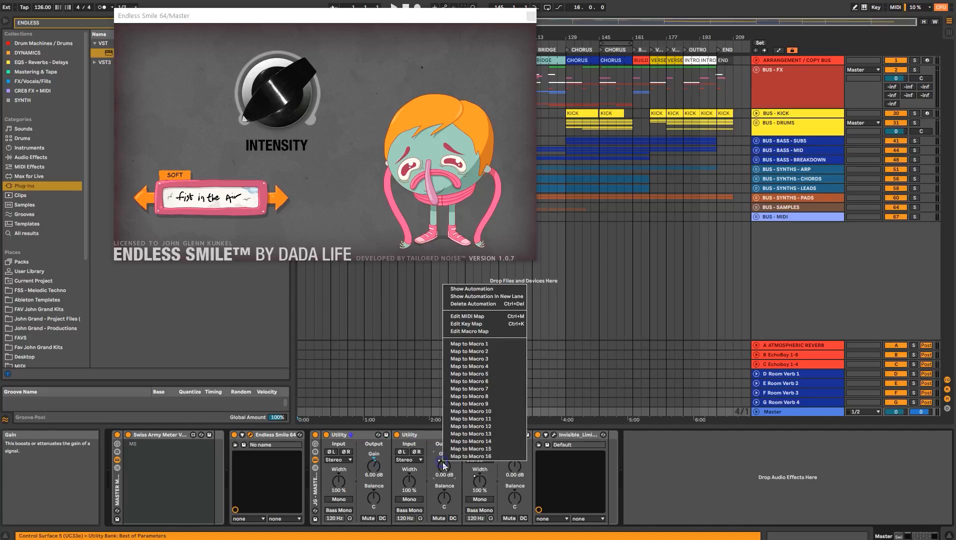
{"action": "left_click", "coordinate": [475, 292]}
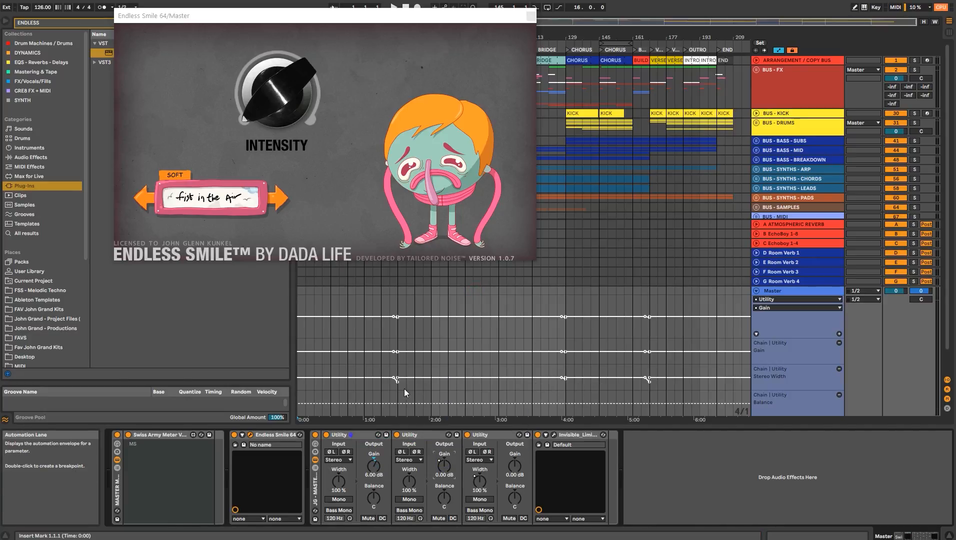
{"action": "left_click", "coordinate": [530, 15]}
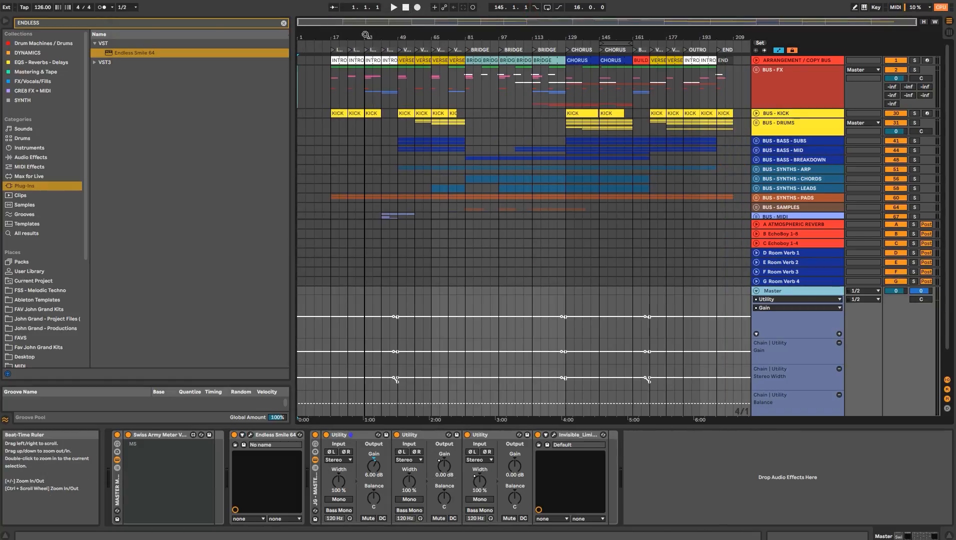
{"action": "left_click_drag", "start_coordinate": [564, 35], "coordinate": [553, 383]}
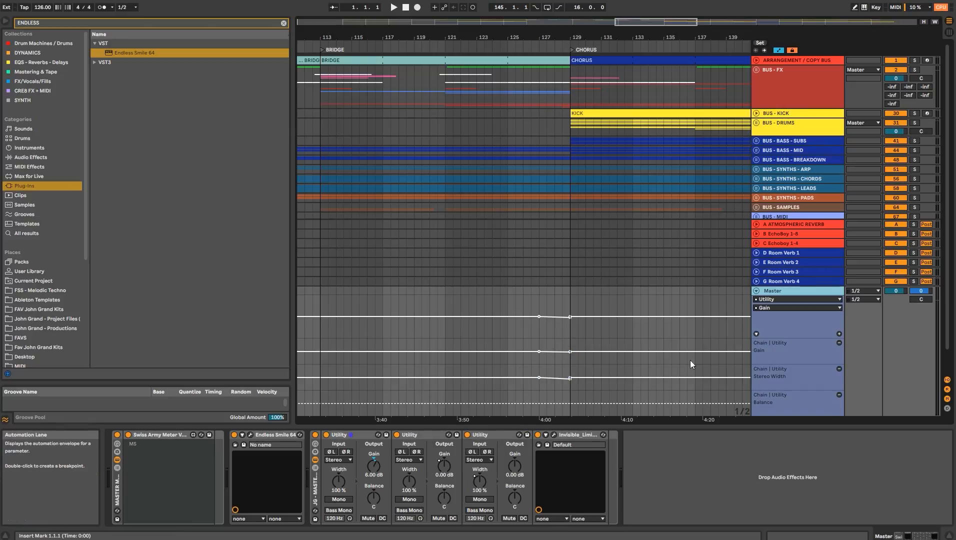
{"action": "left_click_drag", "start_coordinate": [764, 367], "coordinate": [778, 228]}
{"action": "mouse_move", "coordinate": [572, 296]}
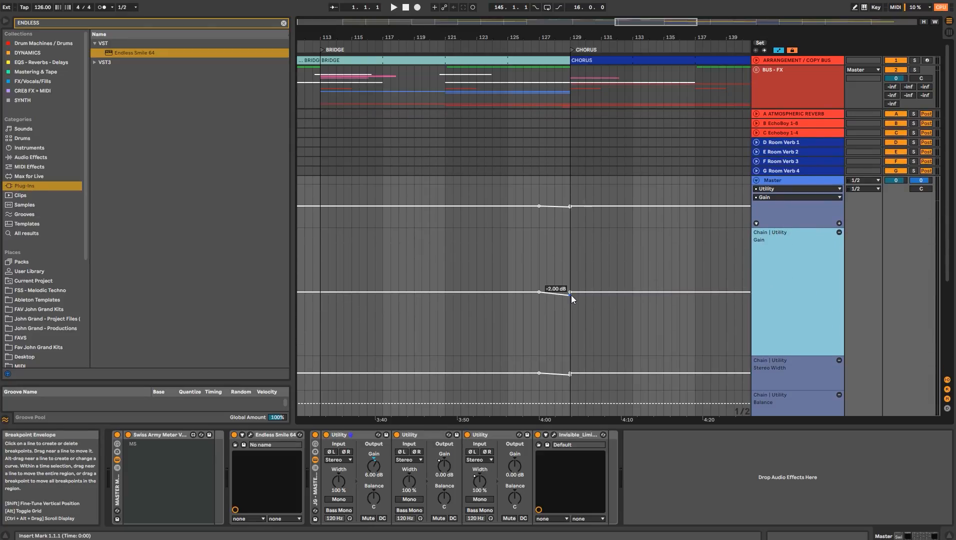
- Play the Master gain dip from bar 127 into the chorus, then stop playback
{"action": "left_click", "coordinate": [544, 302]}
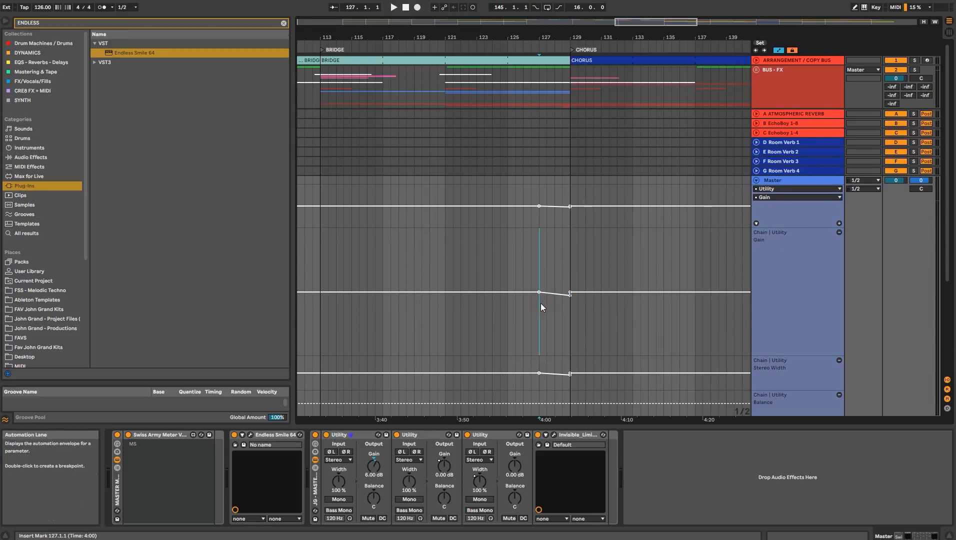
{"action": "key", "text": "space"}
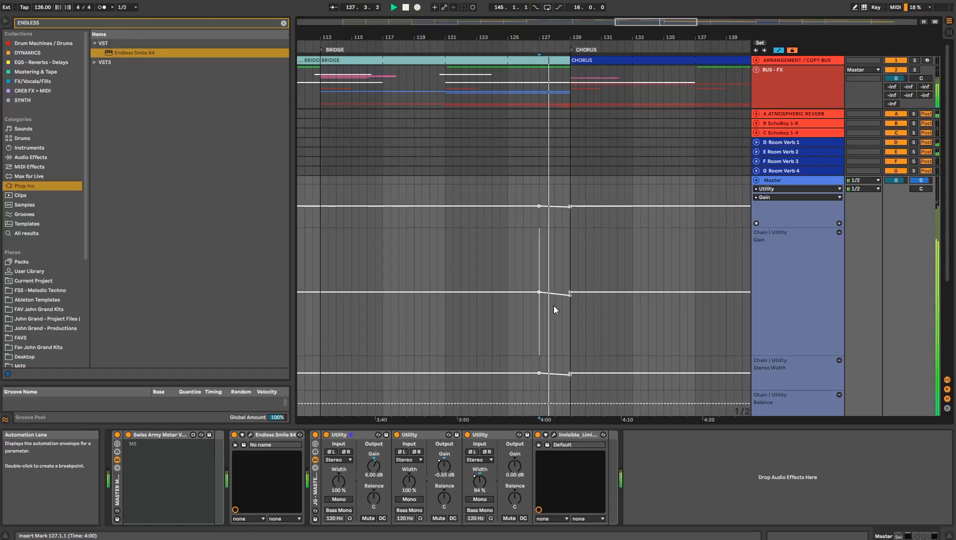
{"action": "mouse_move", "coordinate": [573, 302]}
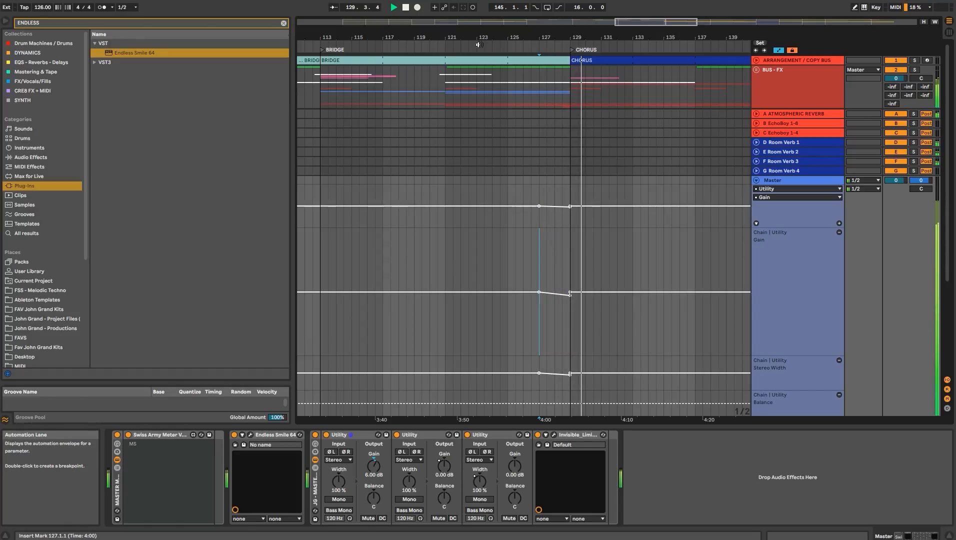
{"action": "double_click", "coordinate": [406, 7]}
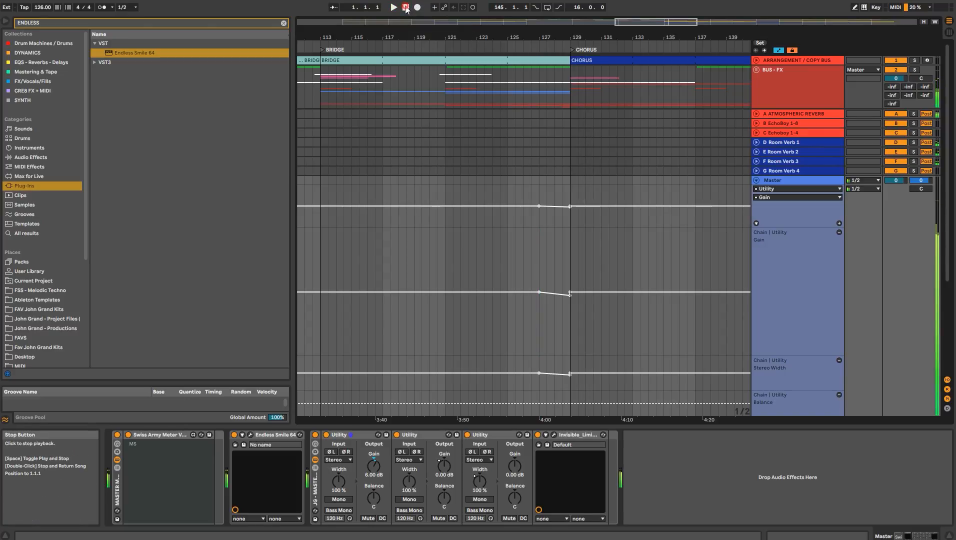
- Examine the Master automation around the first VERSE at bar 49 and hide the automation lanes
{"action": "left_click_drag", "start_coordinate": [416, 37], "coordinate": [456, 29]}
{"action": "left_click", "coordinate": [455, 22]}
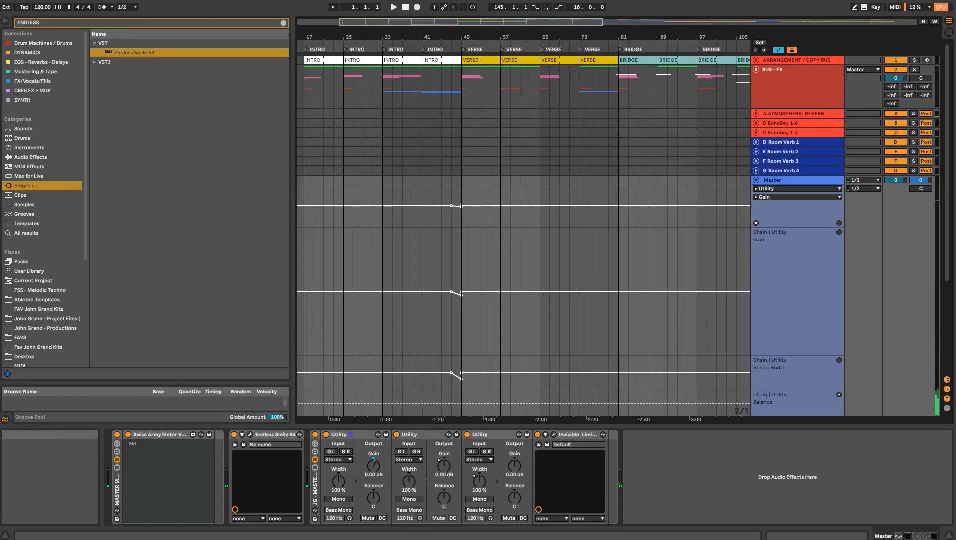
{"action": "left_click_drag", "start_coordinate": [464, 33], "coordinate": [463, 25]}
{"action": "key", "text": "a"}
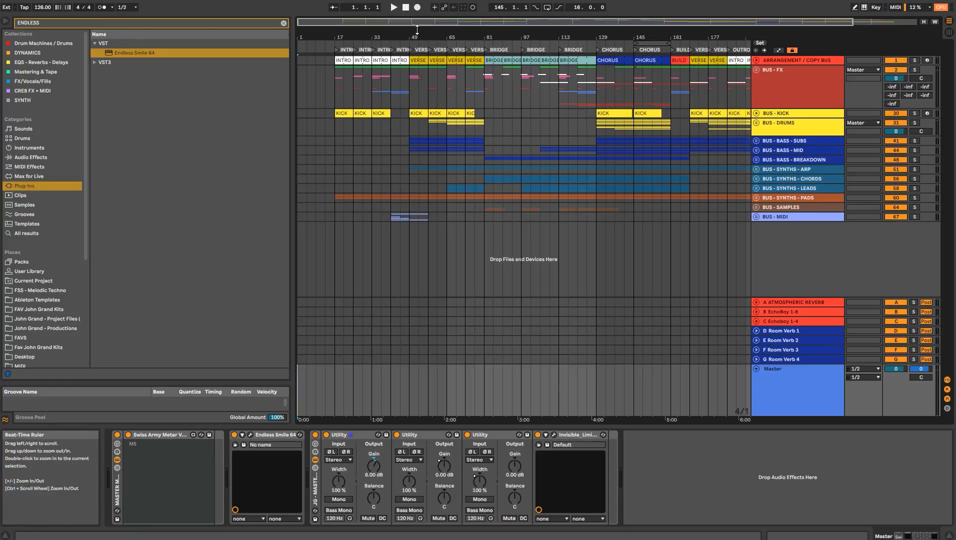
{"action": "left_click_drag", "start_coordinate": [408, 143], "coordinate": [442, 150]}
{"action": "left_click", "coordinate": [781, 141]}
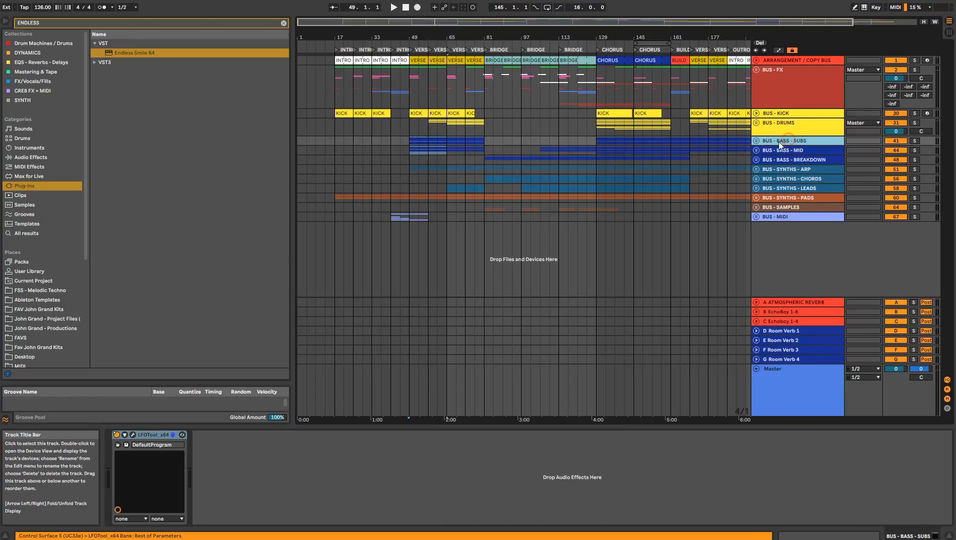
{"action": "left_click", "coordinate": [756, 141]}
{"action": "left_click", "coordinate": [754, 141]}
- Unfold Endless Smile 64's parameters on the Master, show the Intensit automation, and shrink the automation lanes
{"action": "left_click", "coordinate": [775, 392]}
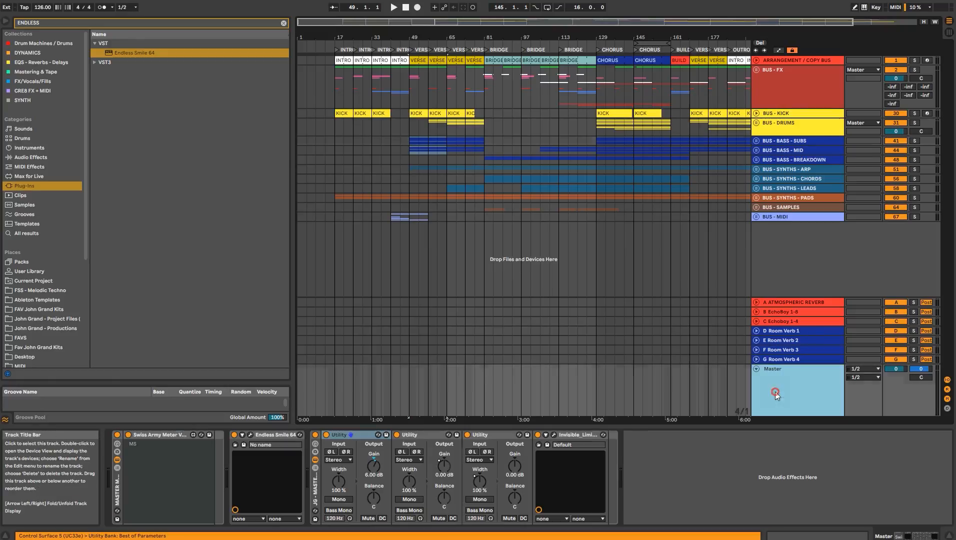
{"action": "left_click", "coordinate": [242, 435]}
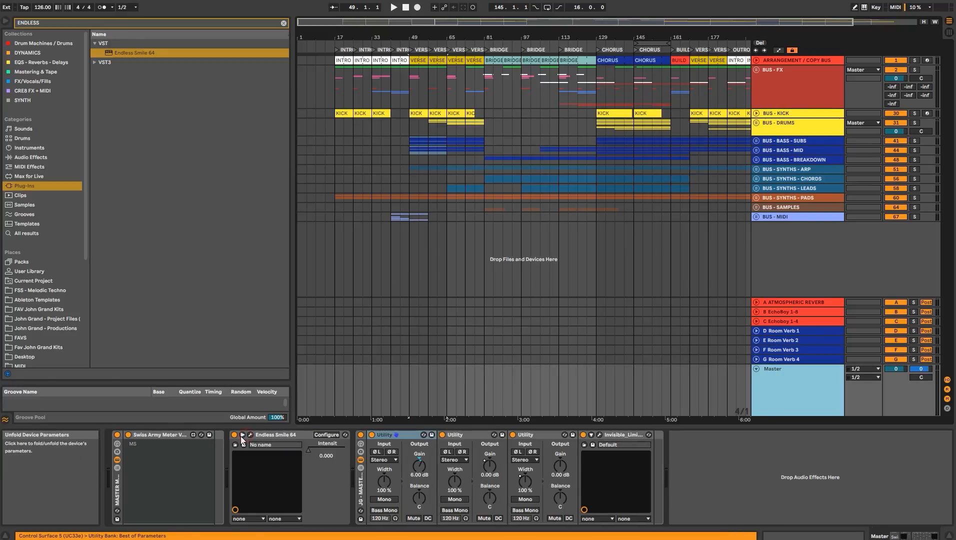
{"action": "right_click", "coordinate": [309, 448]}
{"action": "left_click", "coordinate": [316, 461]}
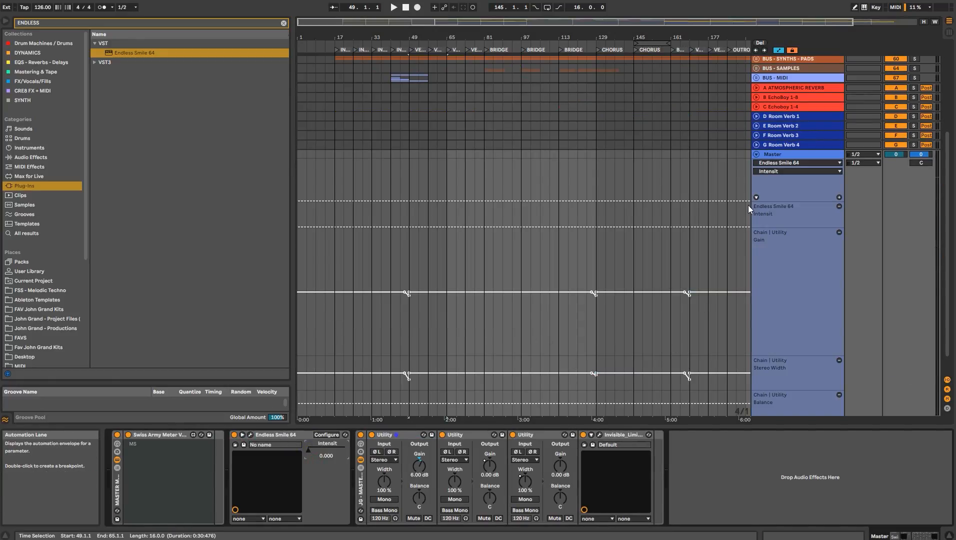
{"action": "left_click", "coordinate": [765, 228]}
{"action": "left_click_drag", "start_coordinate": [764, 228], "coordinate": [778, 410]}
{"action": "mouse_move", "coordinate": [781, 366]}
{"action": "left_mouse_down"}
{"action": "mouse_move", "coordinate": [780, 385]}
{"action": "mouse_move", "coordinate": [779, 370]}
{"action": "left_mouse_up"}
- Add Intensit breakpoints at bars 73, 77 and 81 and ramp the automation up from bar 77 to the BRIDGE at bar 81
{"action": "left_click", "coordinate": [465, 142]}
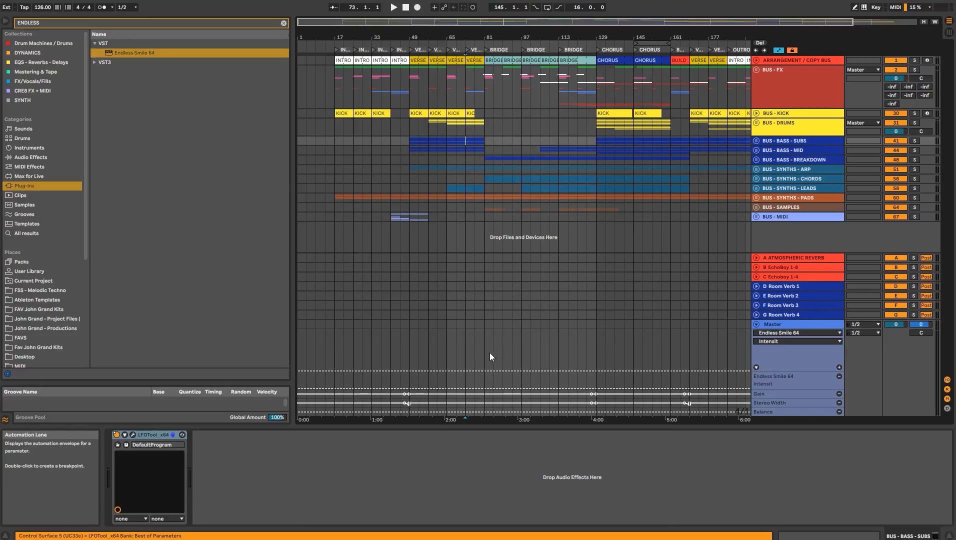
{"action": "left_click", "coordinate": [465, 371]}
{"action": "left_click", "coordinate": [485, 370]}
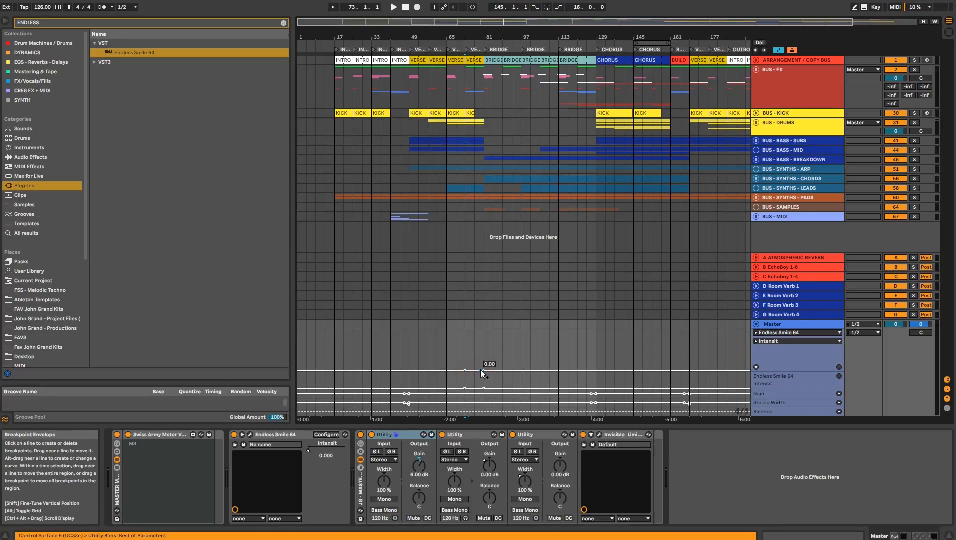
{"action": "left_click_drag", "start_coordinate": [463, 38], "coordinate": [464, 80]}
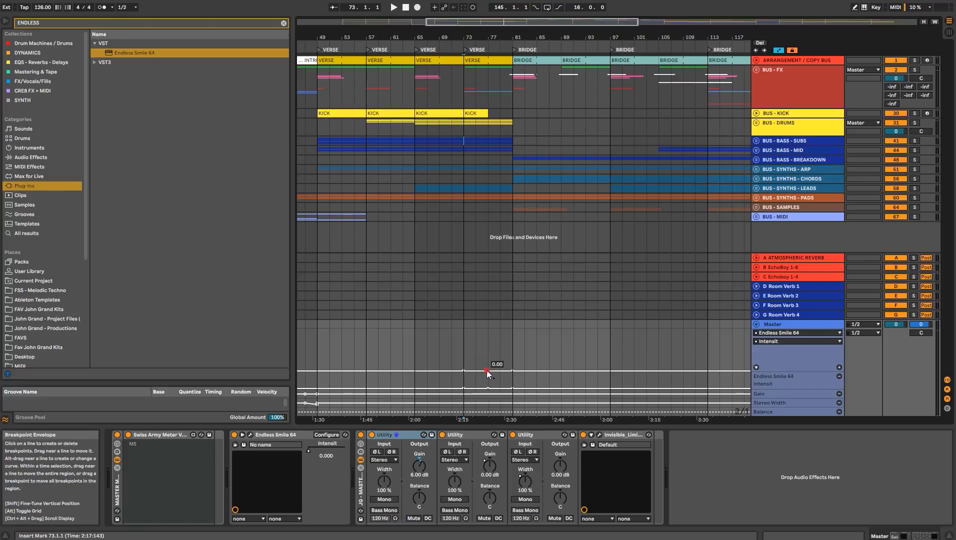
{"action": "left_click_drag", "start_coordinate": [512, 371], "coordinate": [512, 359]}
- Raise the Intensit peak at bar 81 further and play the ramp from bar 77 into the BRIDGE
{"action": "left_click", "coordinate": [496, 353]}
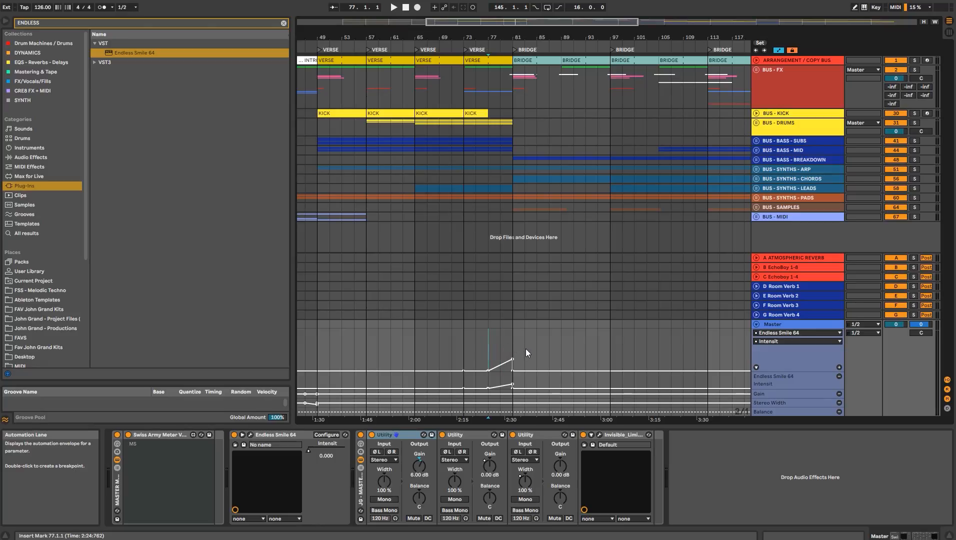
{"action": "left_click_drag", "start_coordinate": [512, 359], "coordinate": [513, 344]}
{"action": "key", "text": "space"}
{"action": "left_click_drag", "start_coordinate": [704, 33], "coordinate": [541, 34]}
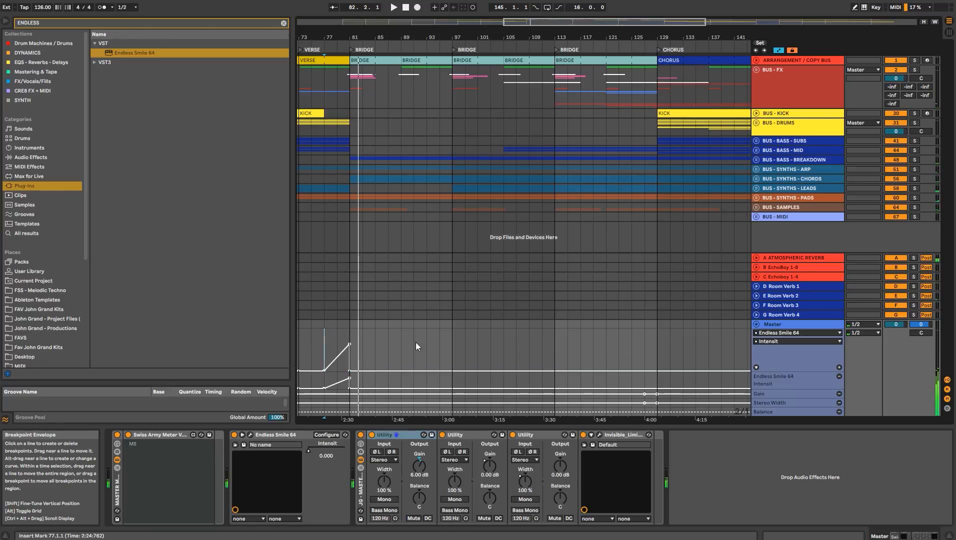
- Duplicate the Intensit ramp from bars 77–81 to bar 125 on the Master and play it into the CHORUS
{"action": "left_click_drag", "start_coordinate": [325, 343], "coordinate": [350, 344]}
{"action": "left_click", "coordinate": [619, 342]}
{"action": "left_click", "coordinate": [632, 342]}
{"action": "key", "text": "ctrl+v"}
{"action": "left_click", "coordinate": [634, 338]}
{"action": "key", "text": "space"}
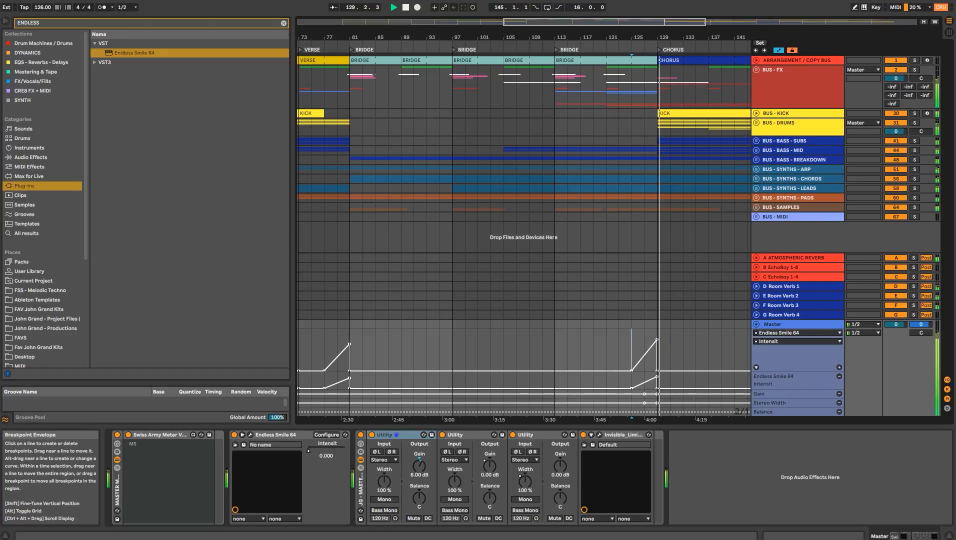
{"action": "mouse_move", "coordinate": [669, 37]}
{"action": "left_mouse_down"}
{"action": "mouse_move", "coordinate": [669, 140]}
{"action": "mouse_move", "coordinate": [668, 37]}
{"action": "left_mouse_up"}
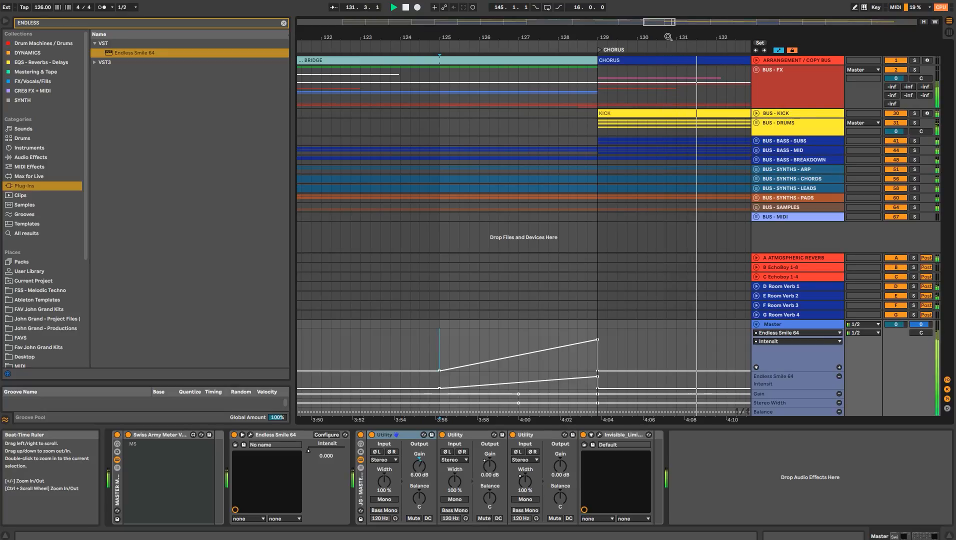
{"action": "left_click", "coordinate": [405, 7]}
{"action": "left_click", "coordinate": [407, 7]}
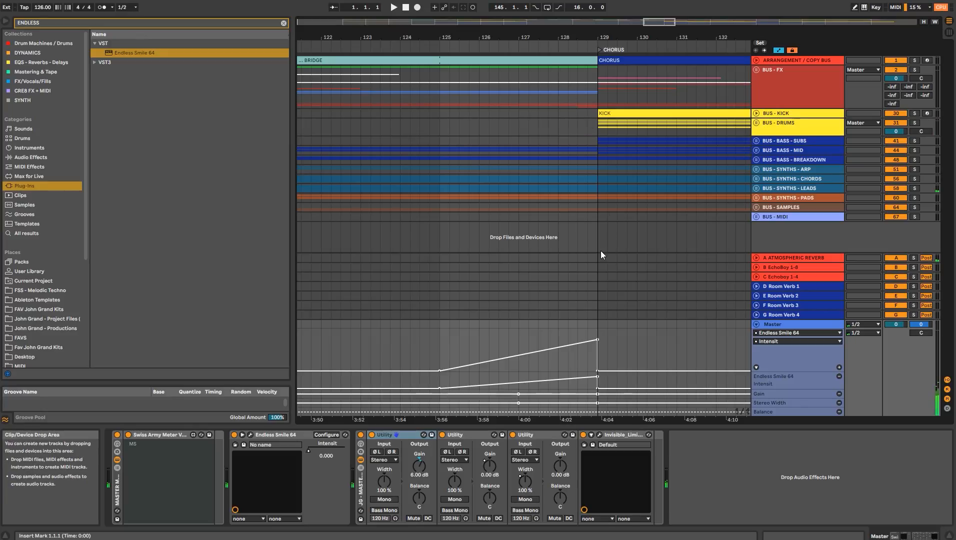
- Solo BUS - FX, audition the CHORUS transition with the Intensit peak at bar 129 flattened to 0.00, and raise the peak again
{"action": "left_click", "coordinate": [578, 95]}
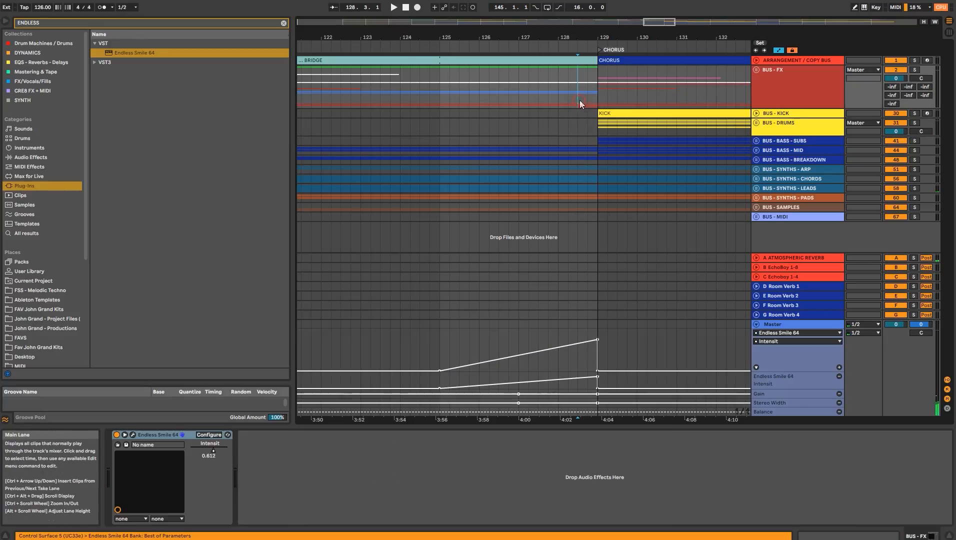
{"action": "key", "text": "space"}
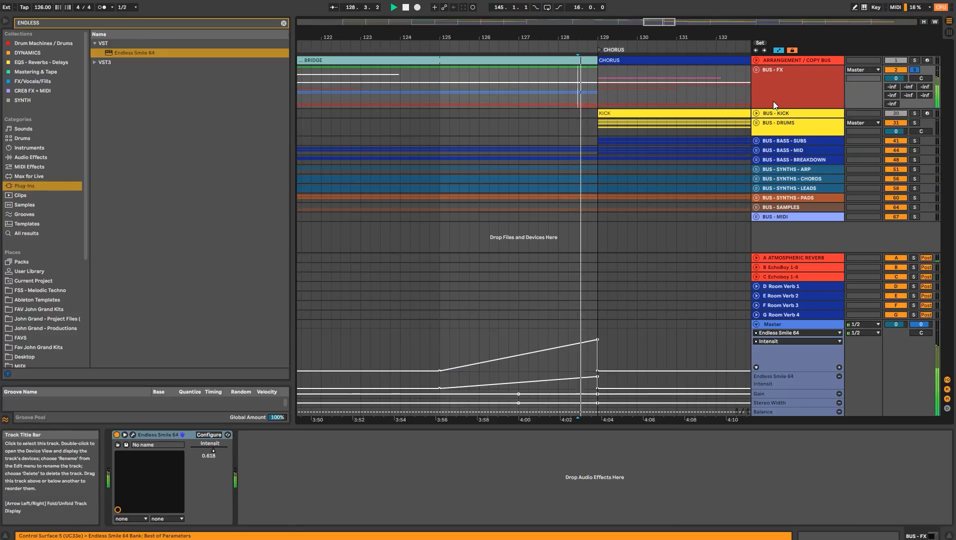
{"action": "key", "text": "space"}
{"action": "left_click_drag", "start_coordinate": [597, 340], "coordinate": [598, 370]}
{"action": "key", "text": "space"}
{"action": "key", "text": "space"}
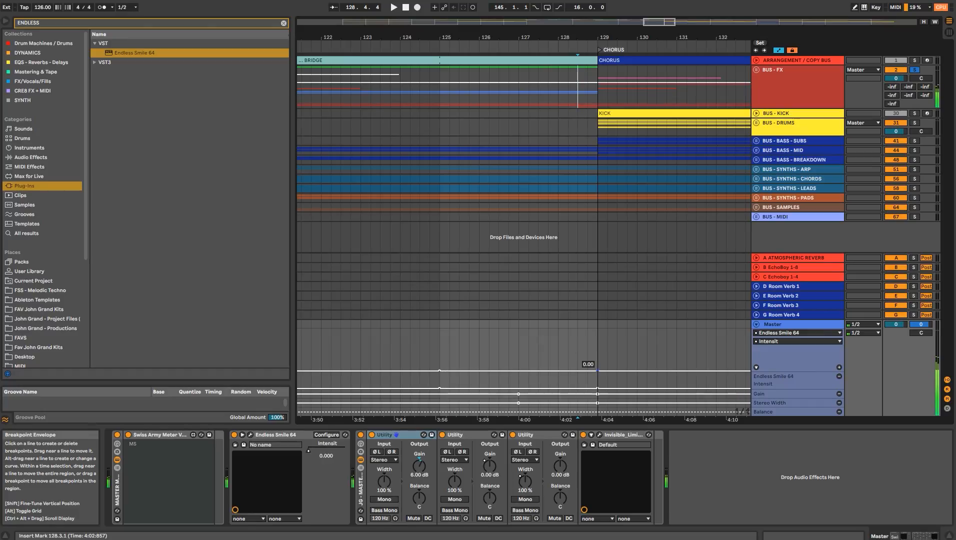
{"action": "left_click", "coordinate": [783, 141]}
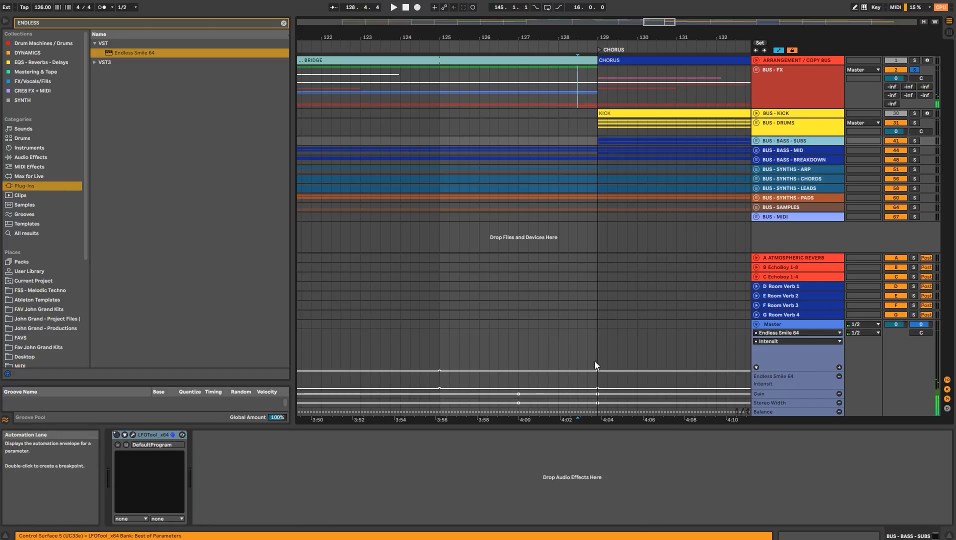
{"action": "left_click_drag", "start_coordinate": [597, 371], "coordinate": [597, 343]}
- Add Intensit ramps peaking at the BUILD at bar 161, the VERSE at bar 169 and, at about 0.52, the first VERSE at bar 49
{"action": "left_click_drag", "start_coordinate": [641, 39], "coordinate": [526, 5]}
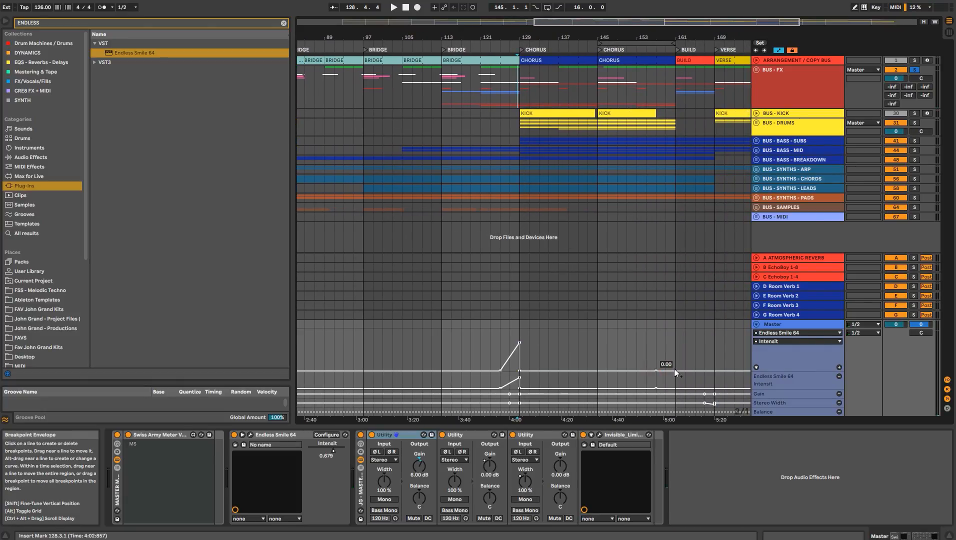
{"action": "left_click_drag", "start_coordinate": [675, 371], "coordinate": [715, 344]}
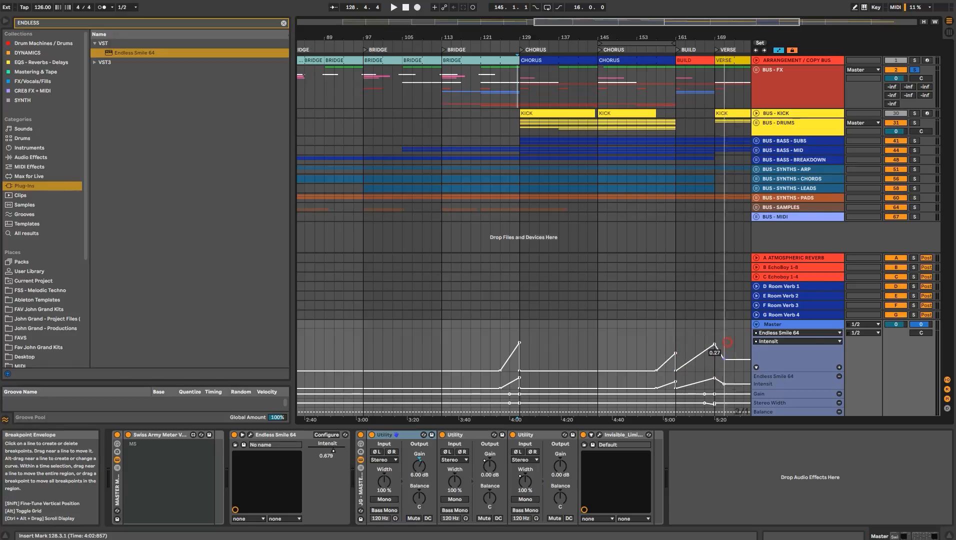
{"action": "left_click_drag", "start_coordinate": [632, 34], "coordinate": [620, 12]}
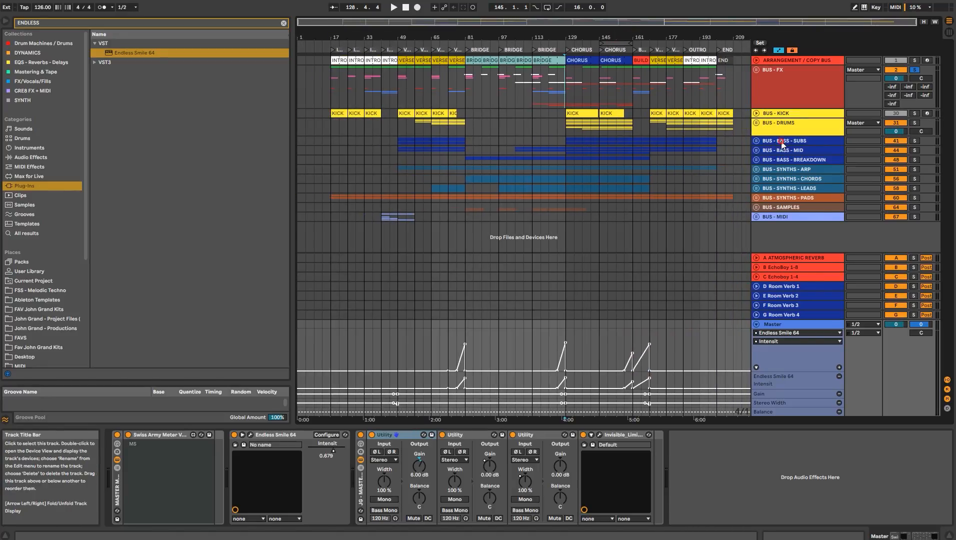
{"action": "left_click", "coordinate": [788, 160]}
{"action": "left_click", "coordinate": [789, 169]}
{"action": "left_click", "coordinate": [791, 179]}
{"action": "left_click", "coordinate": [793, 189]}
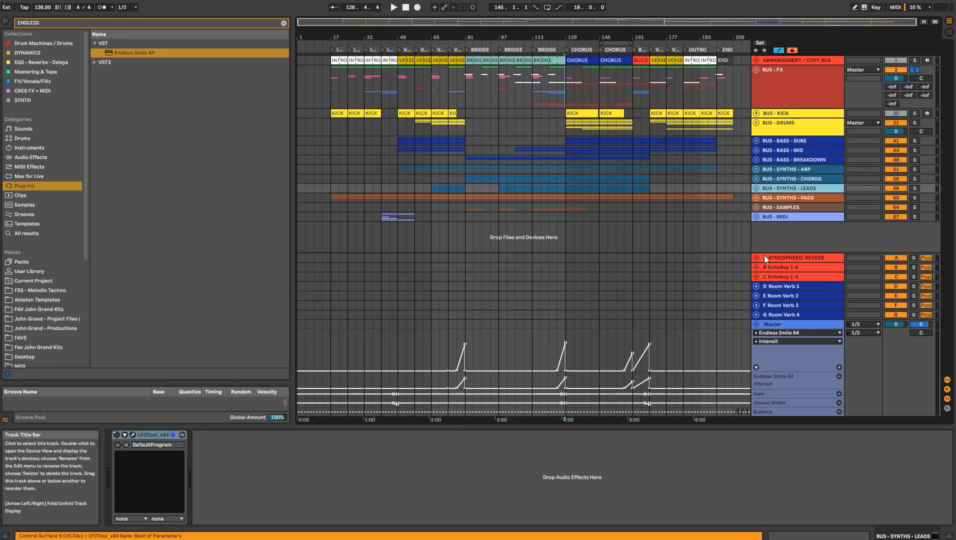
{"action": "left_click", "coordinate": [381, 371]}
{"action": "left_click_drag", "start_coordinate": [398, 371], "coordinate": [396, 350]}
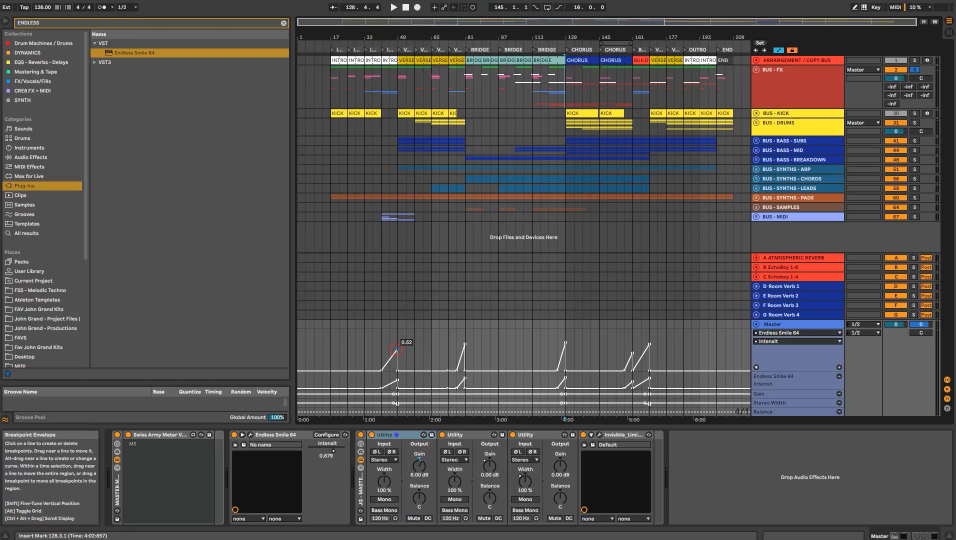
- Cut Endless Smile 64 from the Master and paste it onto the SUBS, MID and BREAKDOWN bass buses
{"action": "left_click", "coordinate": [283, 436]}
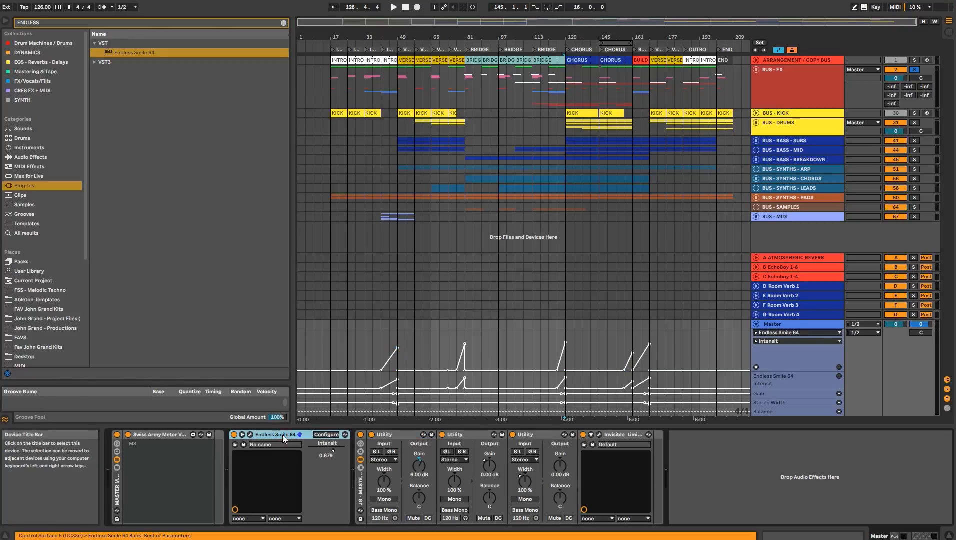
{"action": "left_click", "coordinate": [783, 141]}
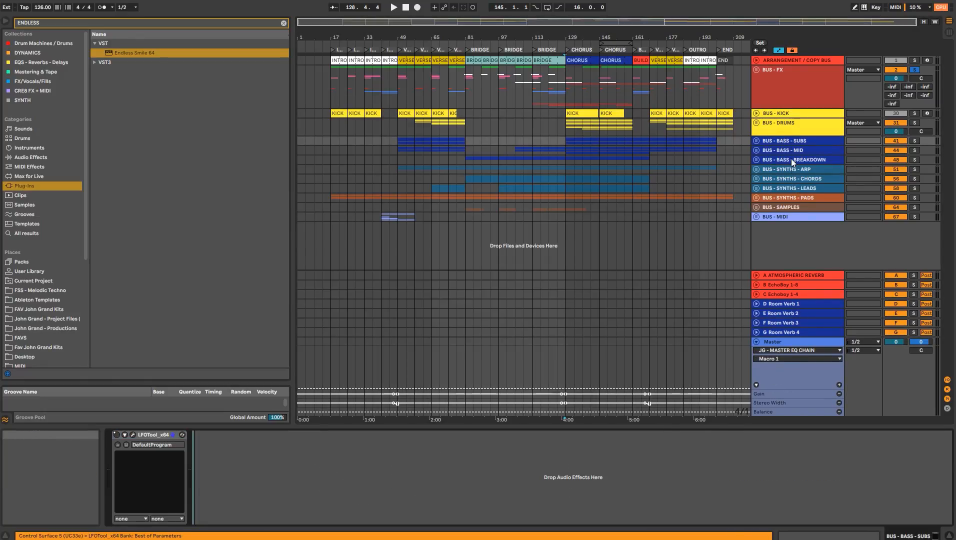
{"action": "left_click", "coordinate": [791, 151]}
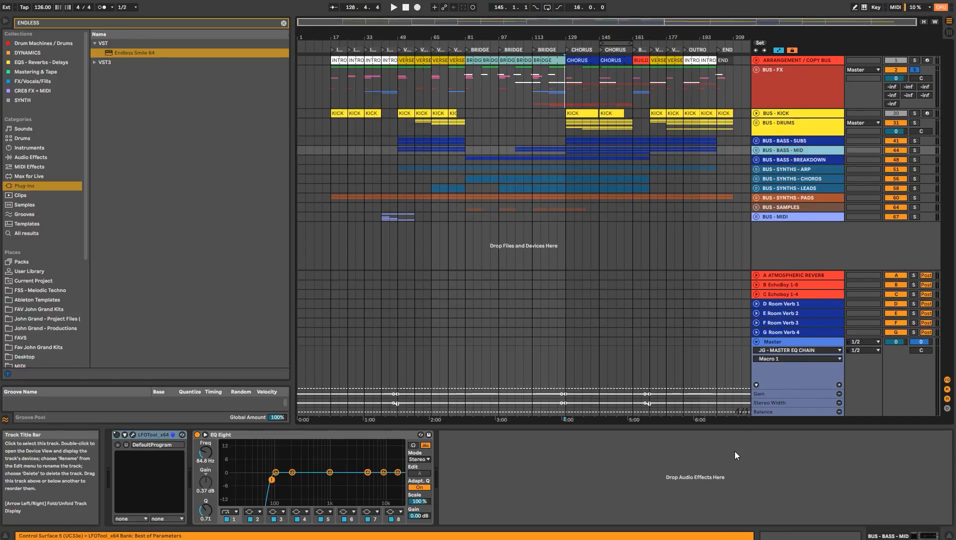
{"action": "left_click", "coordinate": [819, 158]}
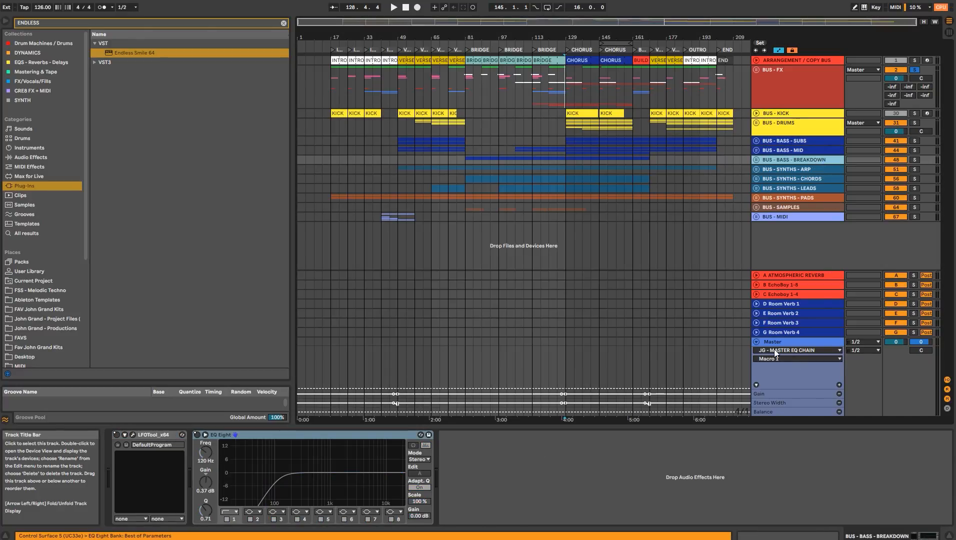
- Paste Endless Smile 64 onto the ARP, CHORDS, LEADS and PADS synth buses and onto BUS - SAMPLES
{"action": "left_click", "coordinate": [819, 169]}
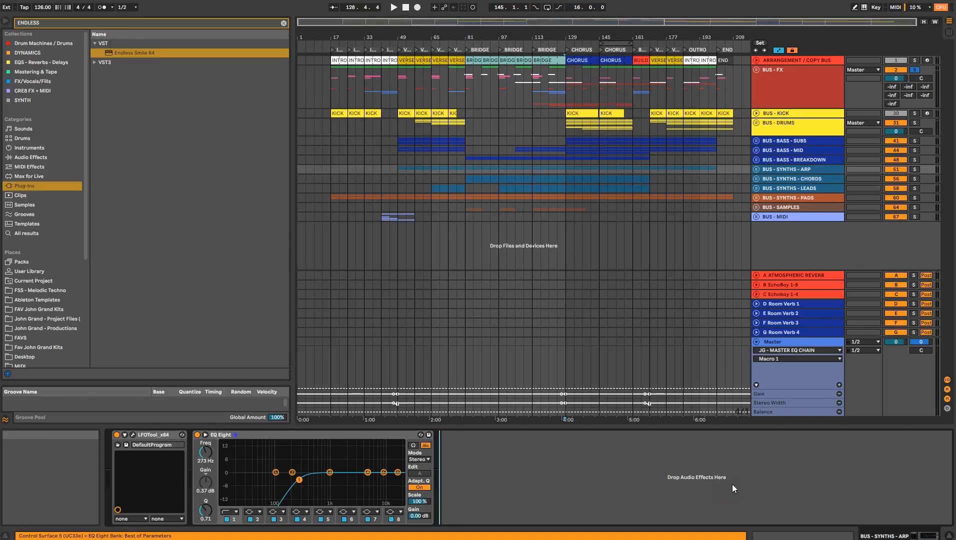
{"action": "left_click", "coordinate": [791, 181]}
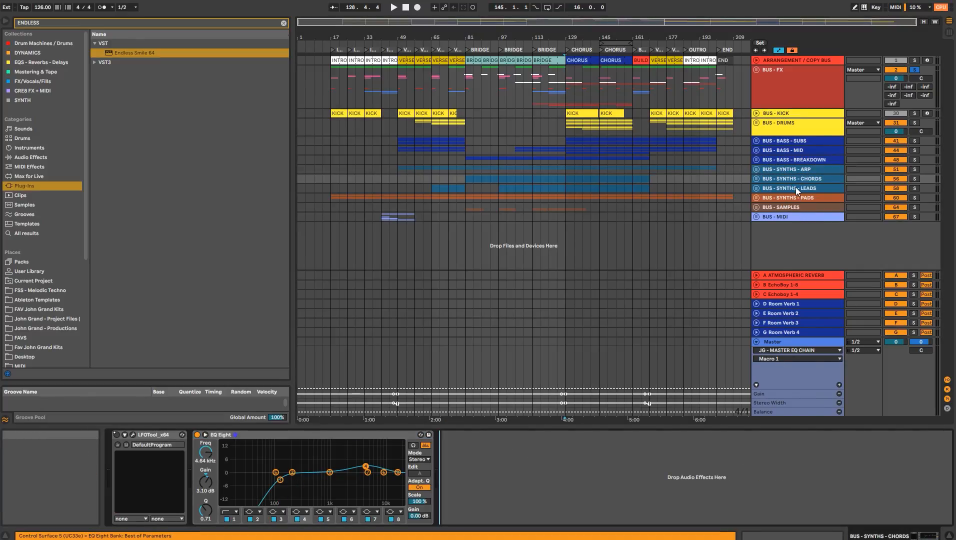
{"action": "left_click", "coordinate": [797, 190]}
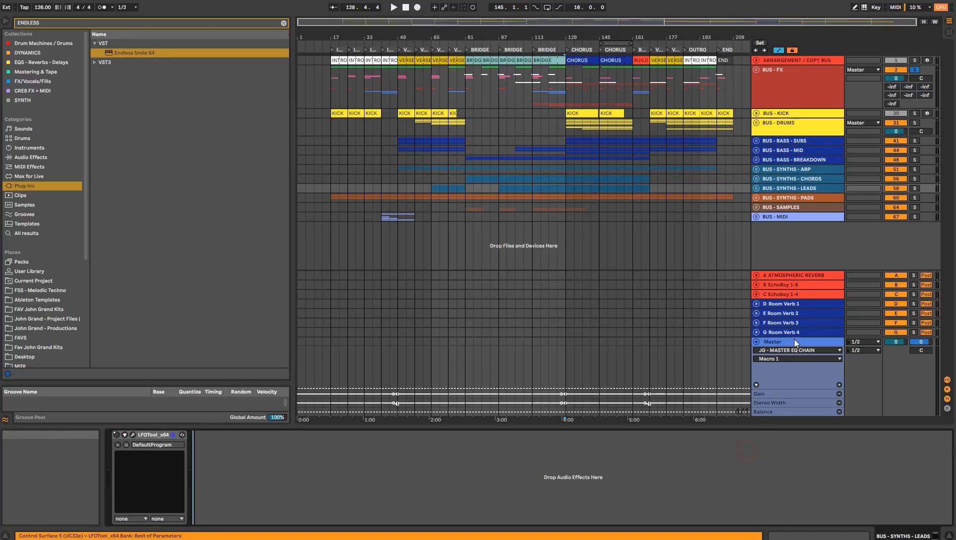
{"action": "left_click", "coordinate": [805, 197]}
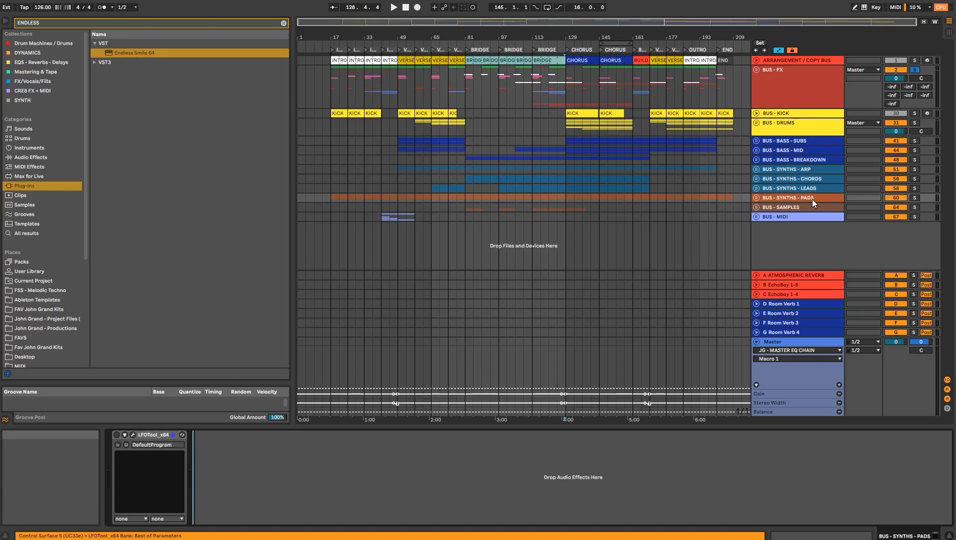
{"action": "left_click", "coordinate": [798, 209]}
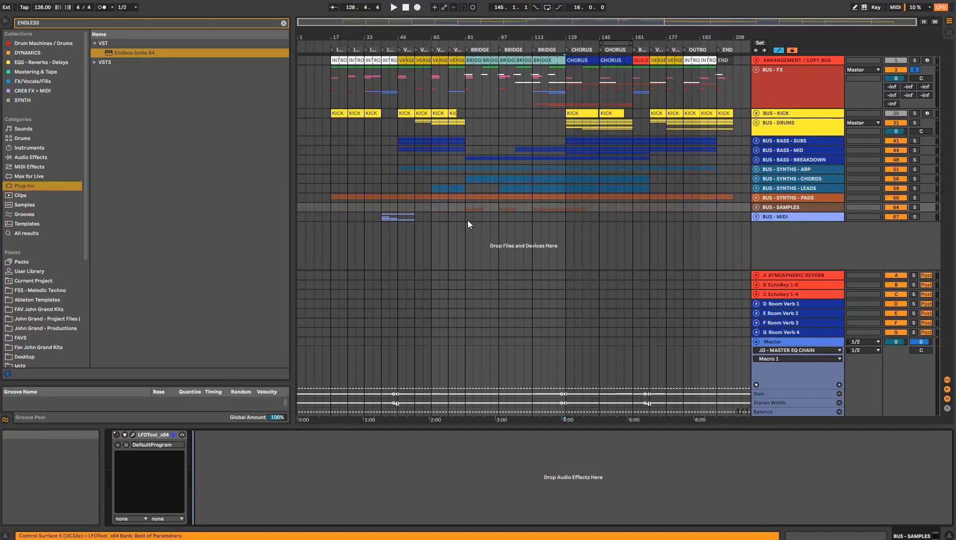
{"action": "key", "text": "ctrl+v"}
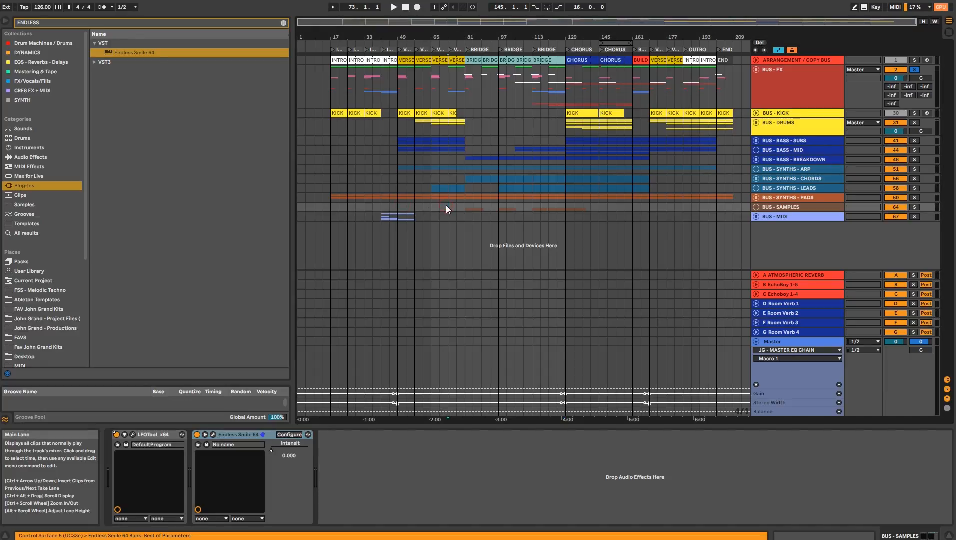
- Play the arrangement from bar 73 into the BRIDGE and clear the solo on BUS - FX
{"action": "left_click", "coordinate": [446, 206]}
{"action": "key", "text": "space"}
{"action": "key", "text": "s"}
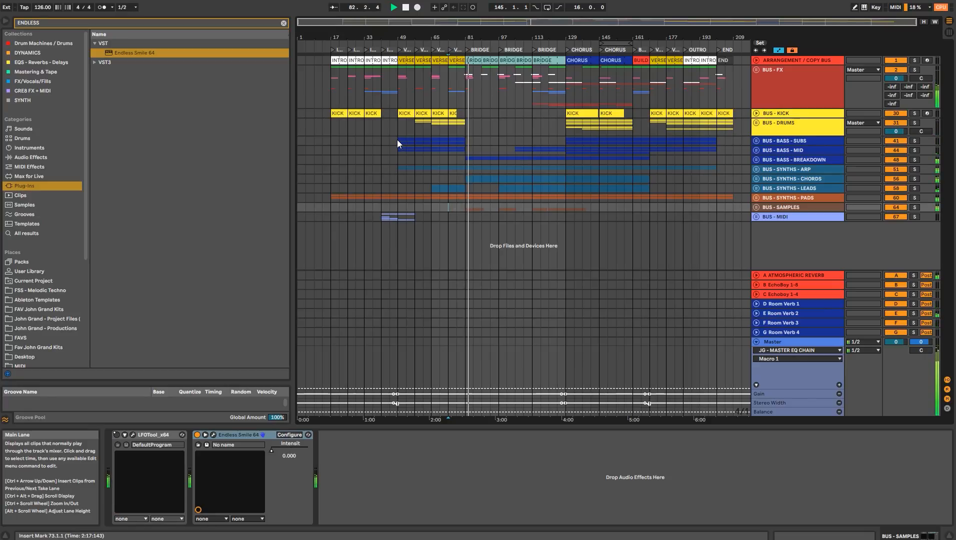
- Play the arrangement from bar 121 into the CHORUS and fold the Master track
{"action": "left_click", "coordinate": [548, 128]}
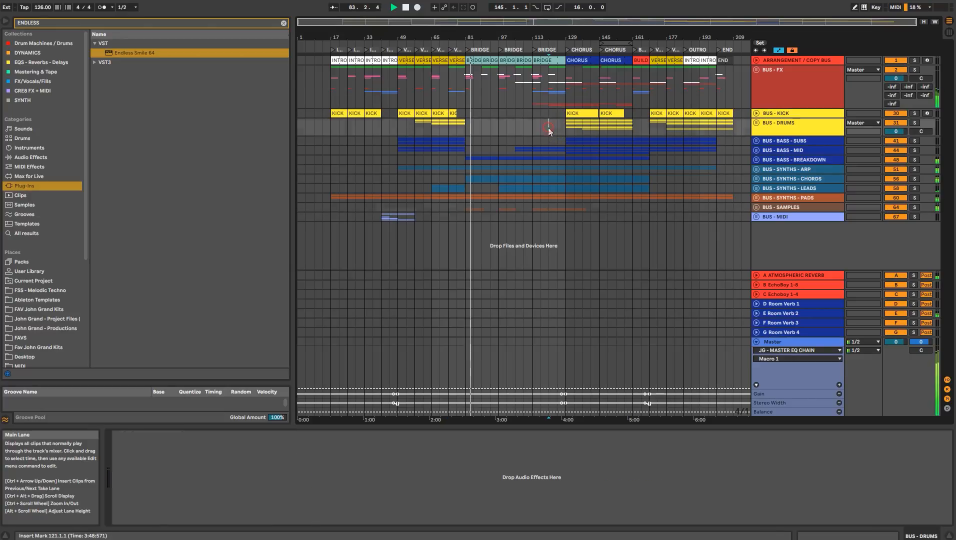
{"action": "left_click", "coordinate": [393, 8]}
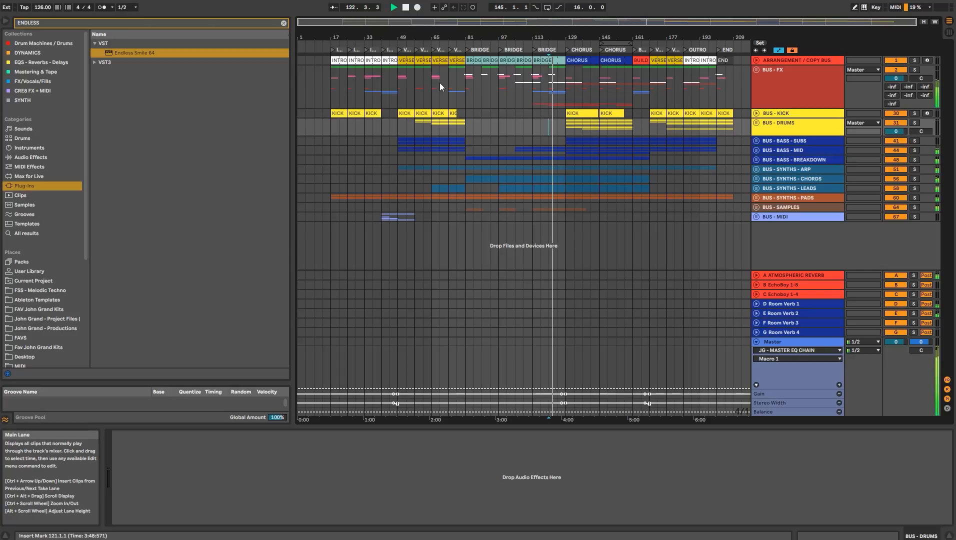
{"action": "left_click", "coordinate": [756, 341]}
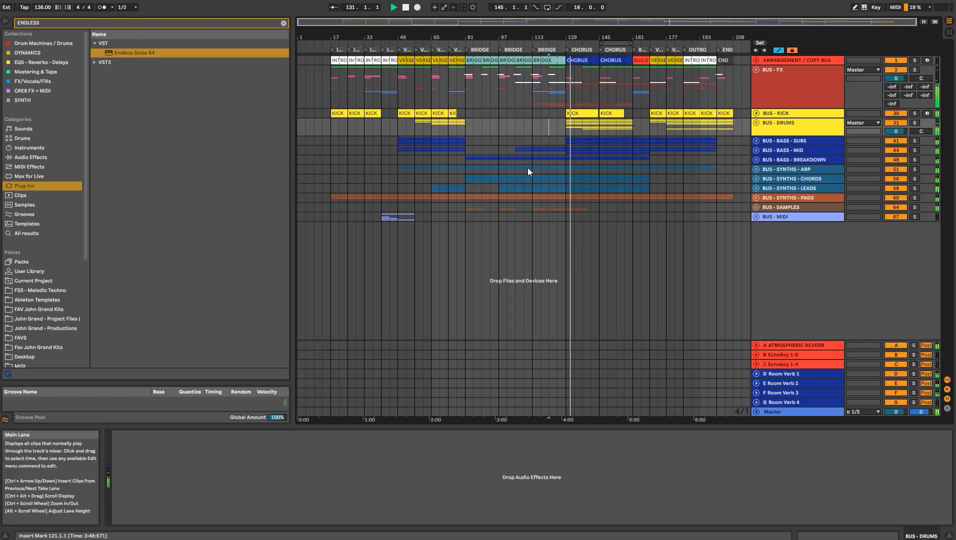
{"action": "double_click", "coordinate": [406, 8]}
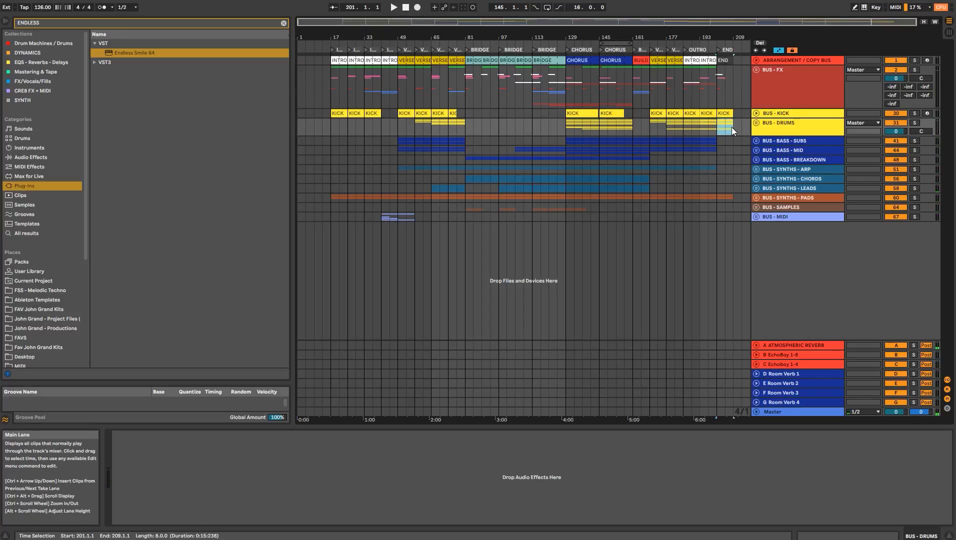
- Play the INTRO from bar 17 and unfold BUS - SYNTHS - PADS to show its tracks and devices
{"action": "left_click", "coordinate": [331, 126]}
{"action": "key", "text": "space"}
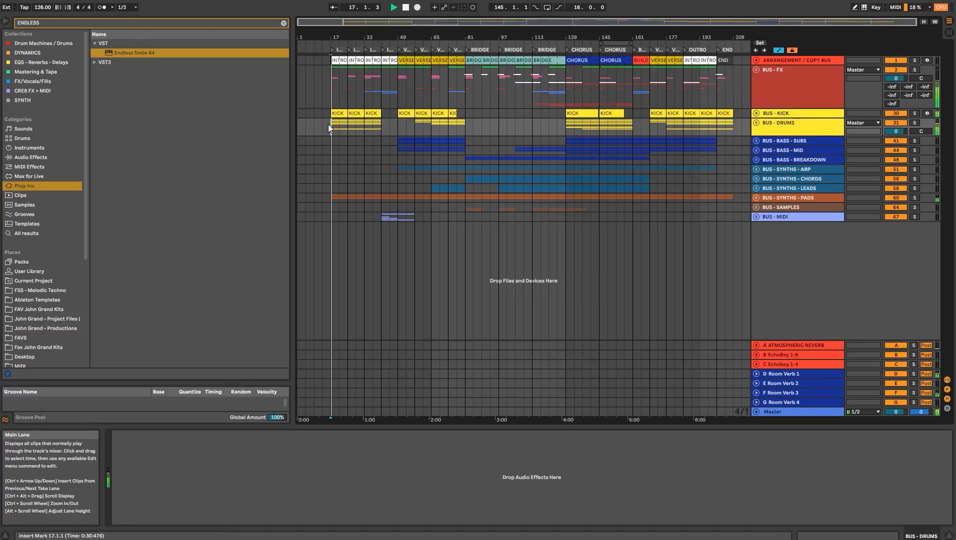
{"action": "left_click", "coordinate": [756, 198]}
{"action": "left_click", "coordinate": [778, 200]}
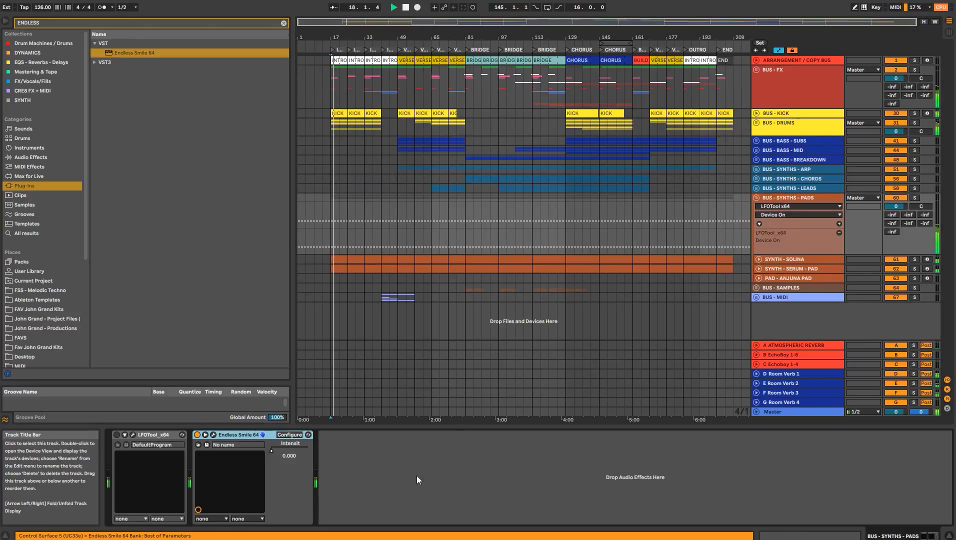
{"action": "key", "text": "space"}
- Find Utility among the audio effects and add it after Endless Smile 64 on BUS - SYNTHS - PADS
{"action": "left_click", "coordinate": [30, 157]}
{"action": "left_click", "coordinate": [284, 23]}
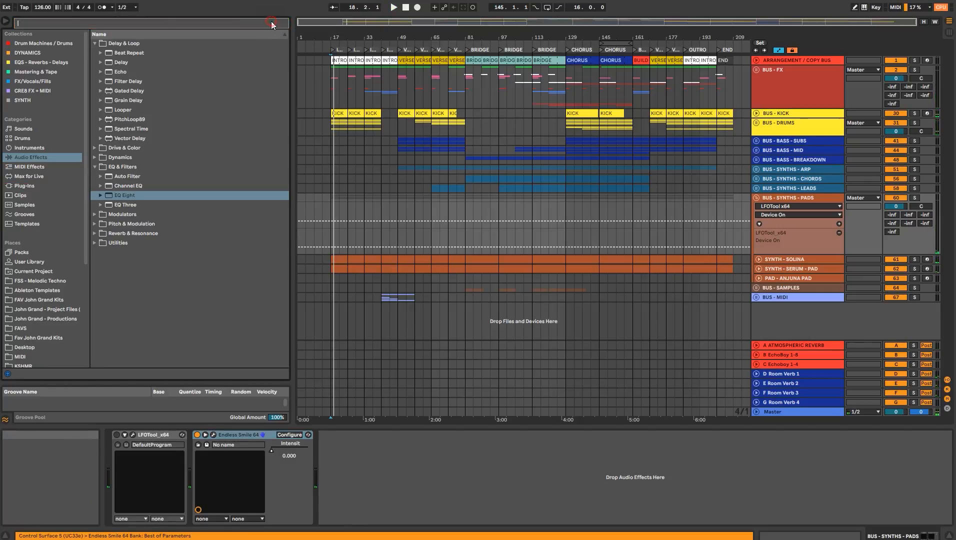
{"action": "type", "text": "UTILIT"}
{"action": "key", "text": "Down"}
{"action": "key", "text": "Down"}
{"action": "key", "text": "Down"}
{"action": "key", "text": "Down"}
{"action": "key", "text": "Down"}
{"action": "key", "text": "Down"}
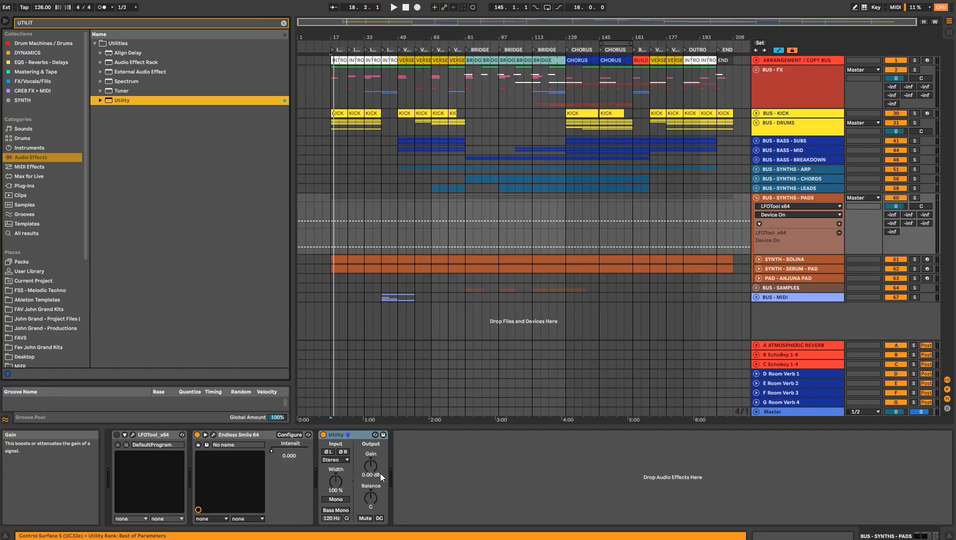
- Automate the pads bus's Utility gain from -inf dB at bar 17 up to 0 dB at bar 33, and play the fade-in
{"action": "right_click", "coordinate": [381, 476]}
{"action": "left_click", "coordinate": [381, 467]}
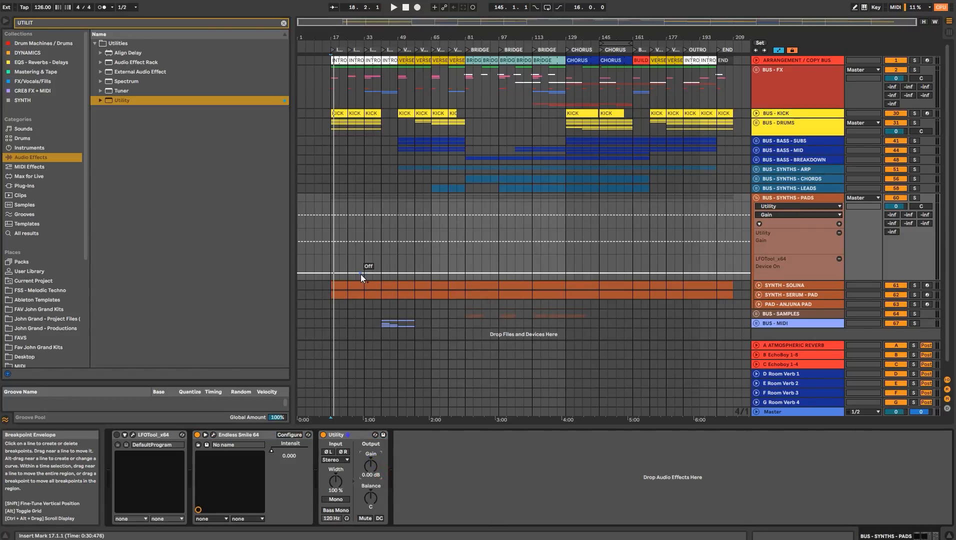
{"action": "left_click", "coordinate": [365, 242]}
{"action": "left_click", "coordinate": [331, 241]}
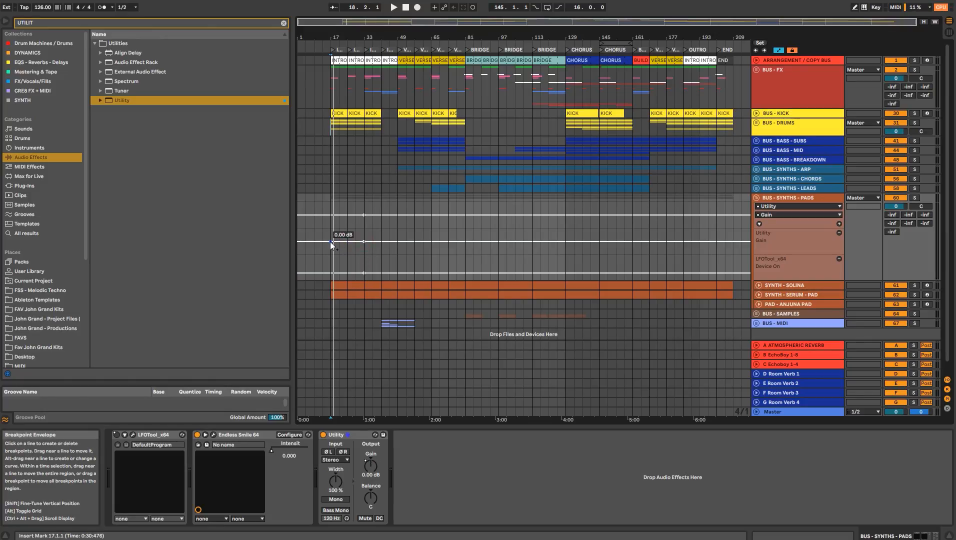
{"action": "left_click_drag", "start_coordinate": [331, 242], "coordinate": [330, 253]}
{"action": "key", "text": "space"}
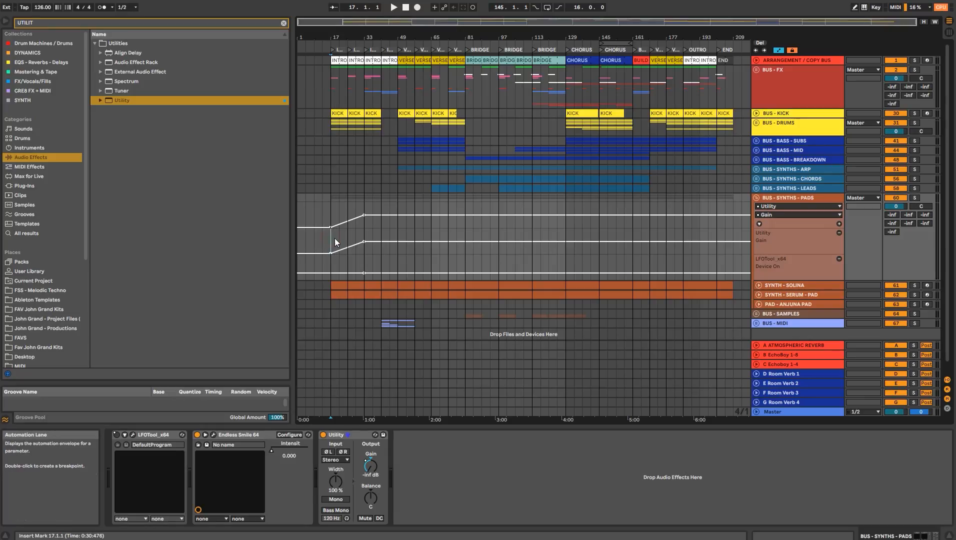
{"action": "key", "text": "a"}
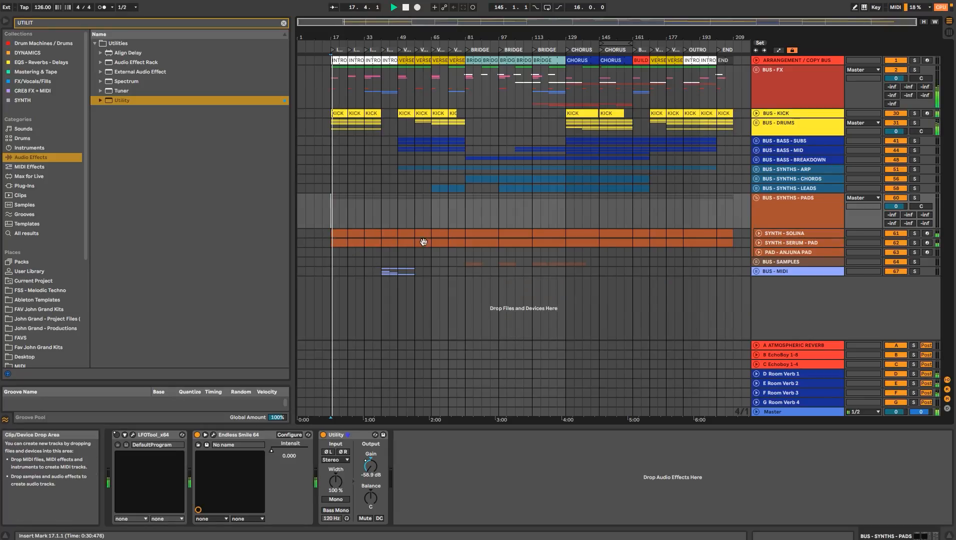
- Unfold BUS - DRUMS and delete the TOPS - 1 and OPEN HATS clips from the first INTRO, bars 17 to 25
{"action": "left_click", "coordinate": [757, 131]}
{"action": "key", "text": "space"}
{"action": "left_click_drag", "start_coordinate": [341, 37], "coordinate": [358, 84]}
{"action": "left_click", "coordinate": [359, 214]}
{"action": "left_click", "coordinate": [432, 213], "text": "shift"}
{"action": "key", "text": "Delete"}
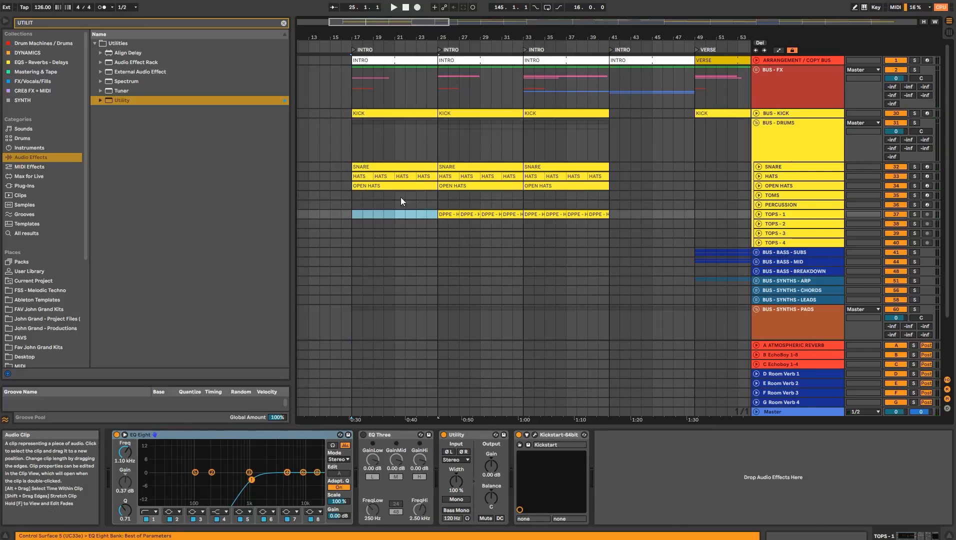
{"action": "left_click", "coordinate": [397, 186]}
{"action": "key", "text": "Delete"}
- Play the first INTRO, raise the Utility gain on the HATS track, and fold the drum tracks back into their bus
{"action": "left_click", "coordinate": [361, 178]}
{"action": "key", "text": "space"}
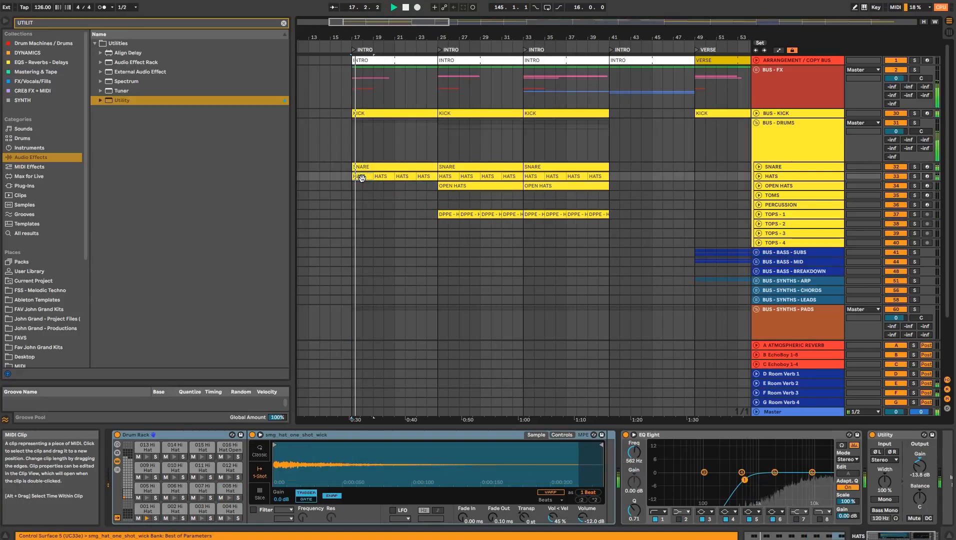
{"action": "left_click", "coordinate": [759, 176]}
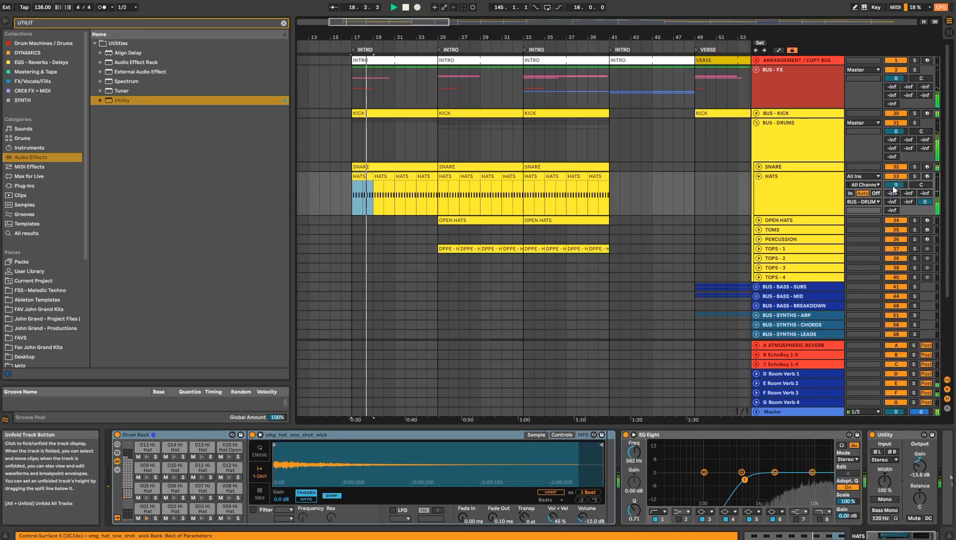
{"action": "left_click", "coordinate": [827, 183]}
{"action": "left_click_drag", "start_coordinate": [919, 476], "coordinate": [924, 473]}
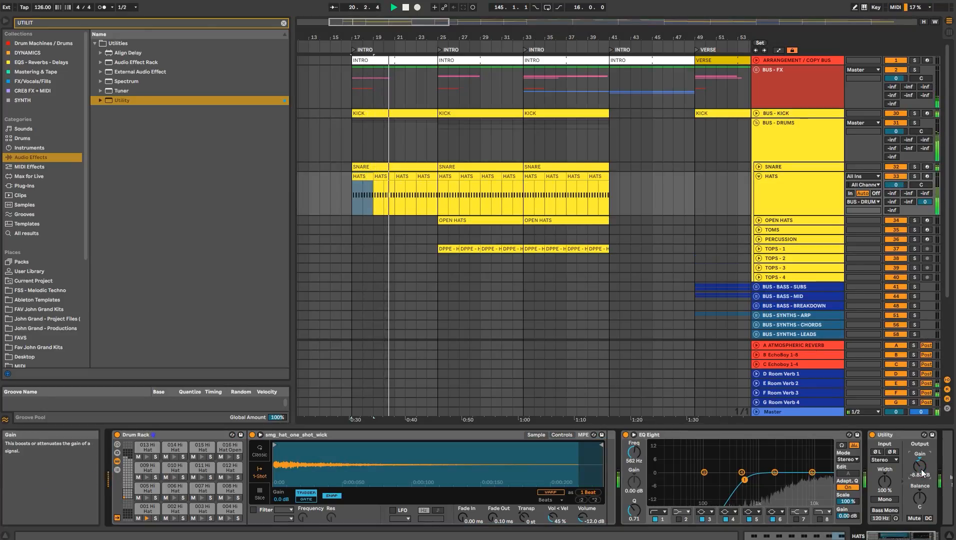
{"action": "left_click", "coordinate": [775, 143]}
{"action": "left_click", "coordinate": [758, 176]}
{"action": "left_click", "coordinate": [756, 123]}
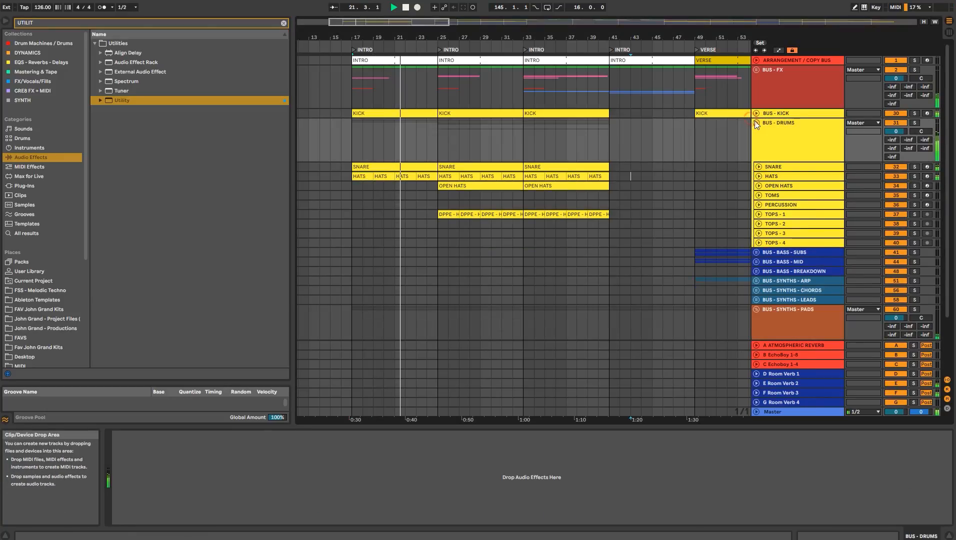
- Copy the BUS - BASS - SUBS and BUS - BASS - MID material from the first VERSE into the INTRO sections at bars 25, 33 and 41
{"action": "left_click_drag", "start_coordinate": [691, 141], "coordinate": [729, 143]}
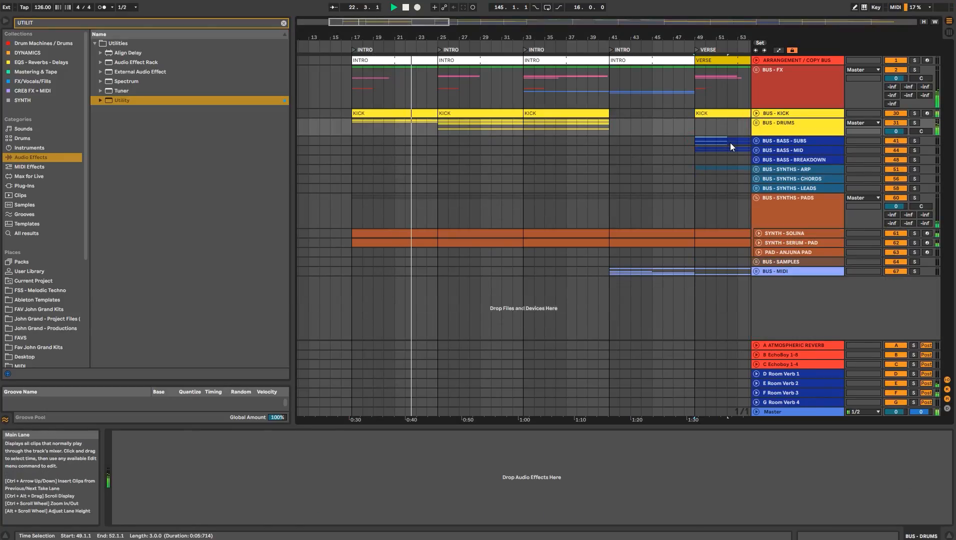
{"action": "left_click_drag", "start_coordinate": [716, 38], "coordinate": [637, 30]}
{"action": "left_click_drag", "start_coordinate": [616, 139], "coordinate": [683, 149]}
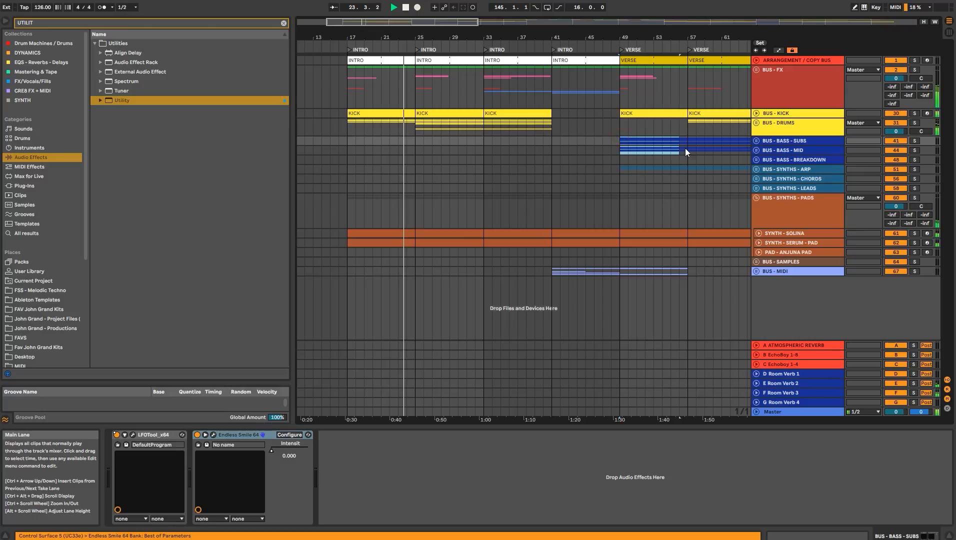
{"action": "left_click", "coordinate": [421, 141]}
{"action": "key", "text": "ctrl+v"}
{"action": "key", "text": "ctrl+v"}
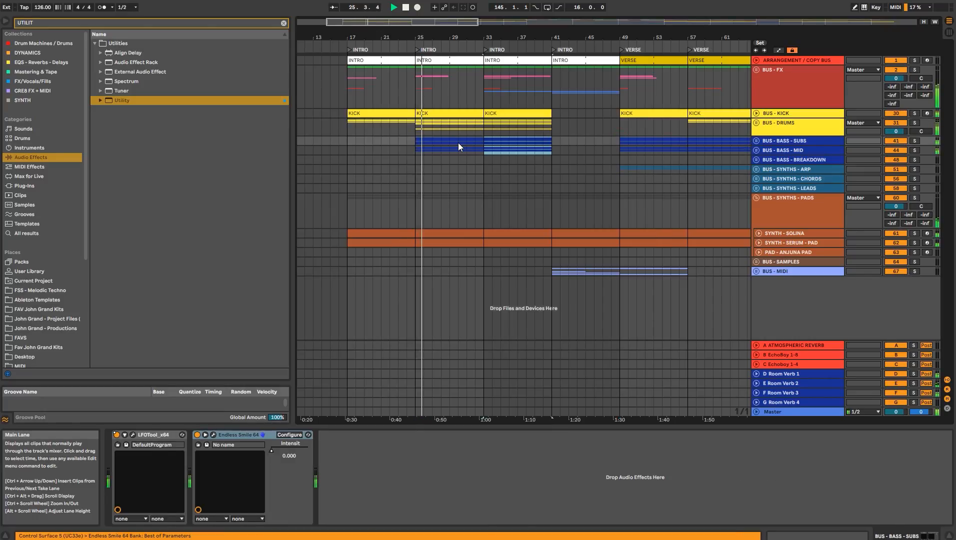
{"action": "key", "text": "ctrl+v"}
- Delete the BUS - BASS - SUBS material from bar 25 to bar 41
{"action": "left_click", "coordinate": [781, 143]}
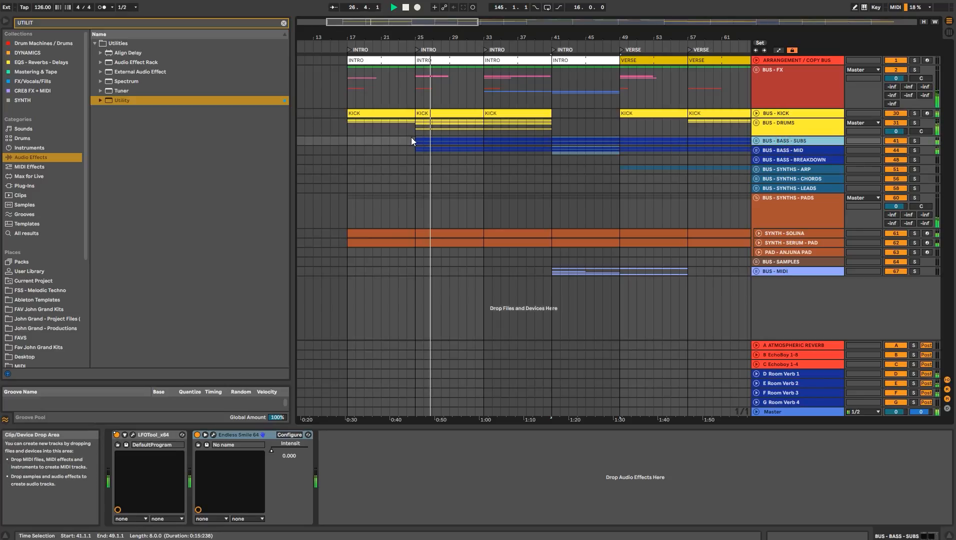
{"action": "left_click", "coordinate": [480, 140]}
{"action": "key", "text": "Delete"}
{"action": "left_click_drag", "start_coordinate": [484, 141], "coordinate": [551, 141]}
{"action": "key", "text": "Delete"}
- Stop playback, find EQ Three among the audio effects and add it after Endless Smile 64 on BUS - BASS - MID
{"action": "left_click", "coordinate": [417, 150]}
{"action": "key", "text": "space"}
{"action": "left_click", "coordinate": [771, 149]}
{"action": "left_click", "coordinate": [632, 469]}
{"action": "left_click", "coordinate": [180, 23]}
{"action": "type", "text": "EQ"}
{"action": "left_click", "coordinate": [136, 91]}
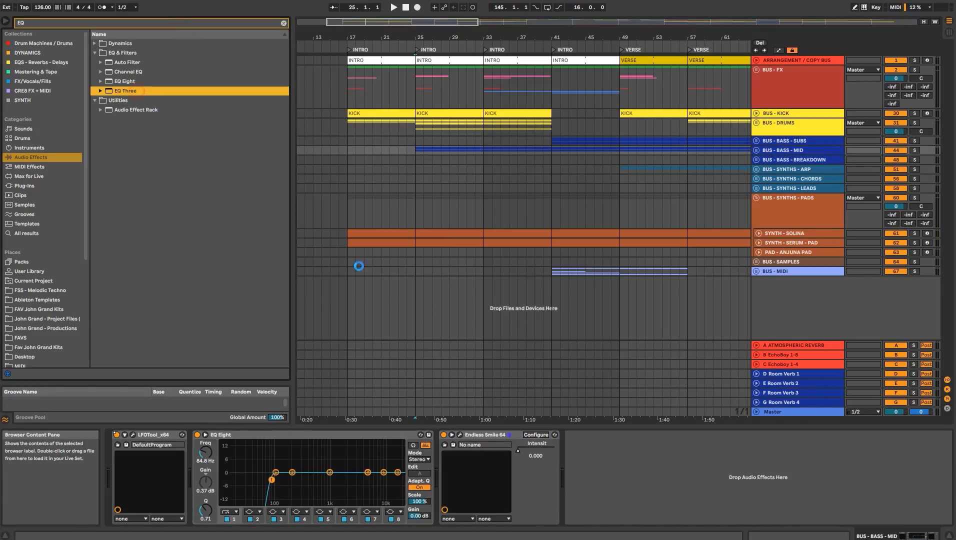
- Show separate automation lanes for EQ Three's GainHi, GainLow and Device On on BUS - BASS - MID
{"action": "right_click", "coordinate": [628, 458]}
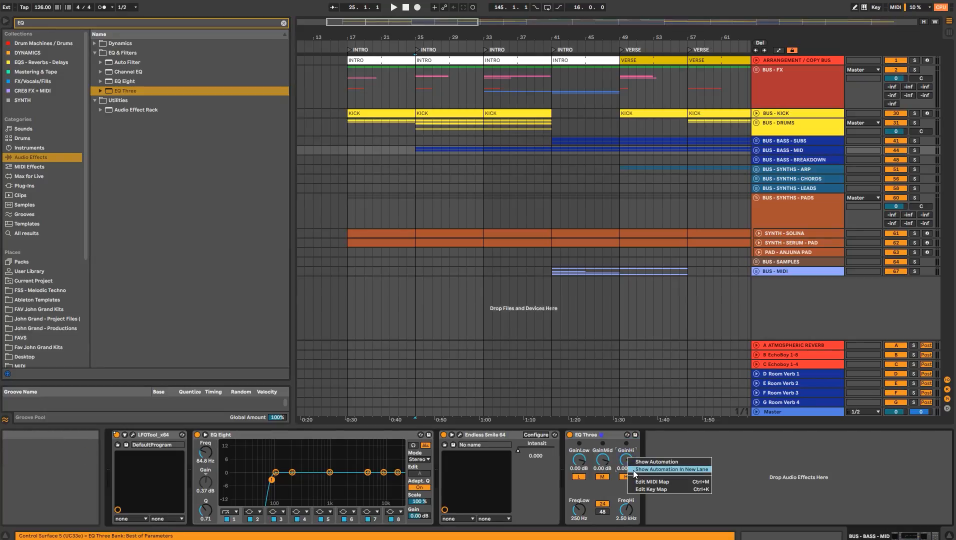
{"action": "left_click", "coordinate": [635, 470]}
{"action": "right_click", "coordinate": [583, 461]}
{"action": "left_click", "coordinate": [590, 473]}
{"action": "right_click", "coordinate": [572, 435]}
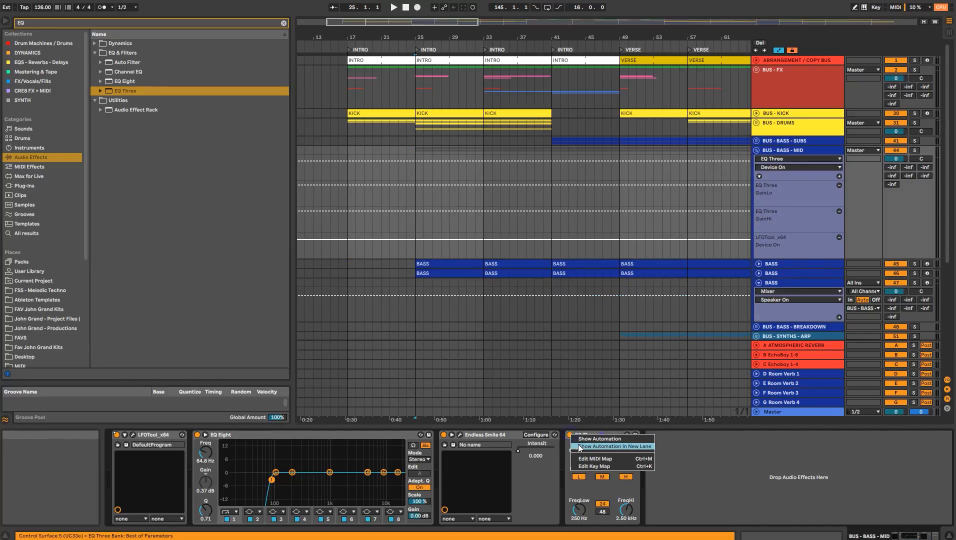
{"action": "left_click", "coordinate": [576, 447]}
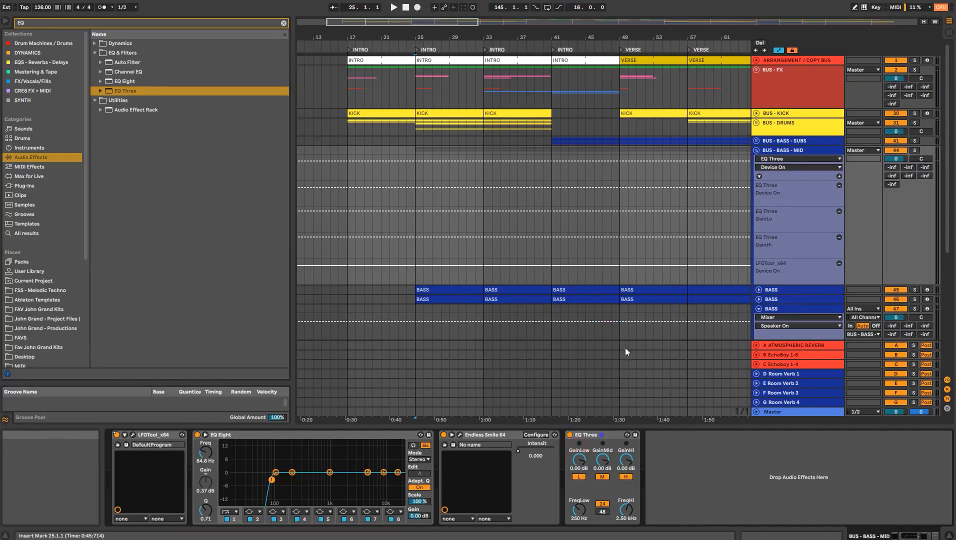
- Automate EQ Three's Device On so it is active only from bar 25 to bar 33
{"action": "left_click", "coordinate": [484, 188]}
{"action": "left_click", "coordinate": [408, 189]}
{"action": "left_click", "coordinate": [506, 189]}
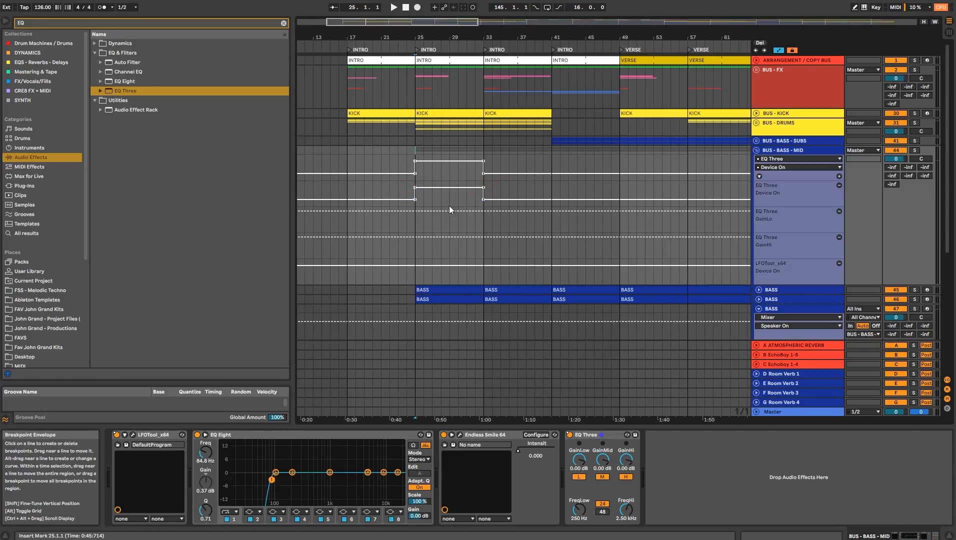
- Automate EQ Three's GainLow and GainHi to rise from -inf dB at bar 25 to 0 dB at bar 33
{"action": "left_click", "coordinate": [485, 210]}
{"action": "left_click", "coordinate": [415, 211]}
{"action": "left_click_drag", "start_coordinate": [415, 211], "coordinate": [420, 252]}
{"action": "left_click", "coordinate": [484, 237]}
{"action": "left_click", "coordinate": [415, 237]}
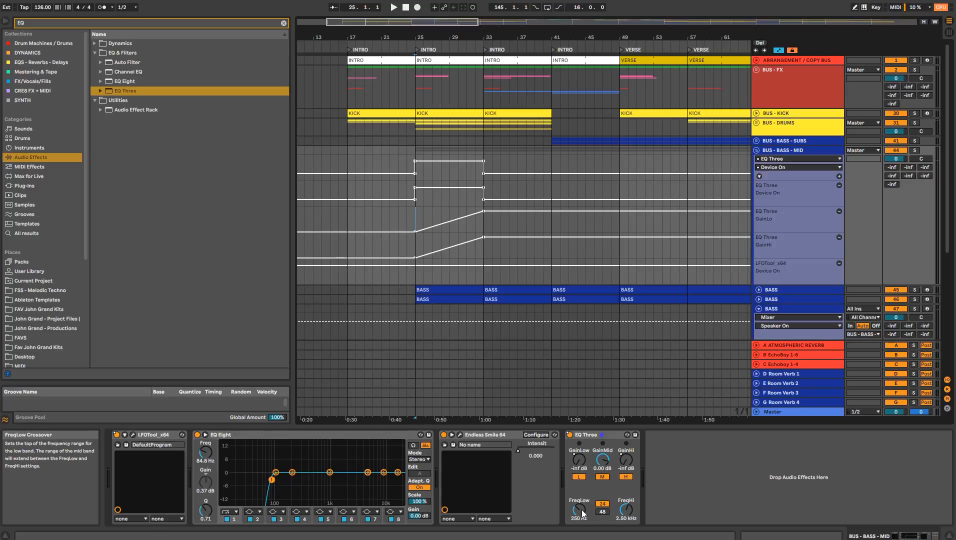
- Set EQ Three's FreqLow to 402 Hz and FreqHi to 1.24 kHz, and play the filtered bass from bar 25
{"action": "left_click_drag", "start_coordinate": [583, 513], "coordinate": [583, 502]}
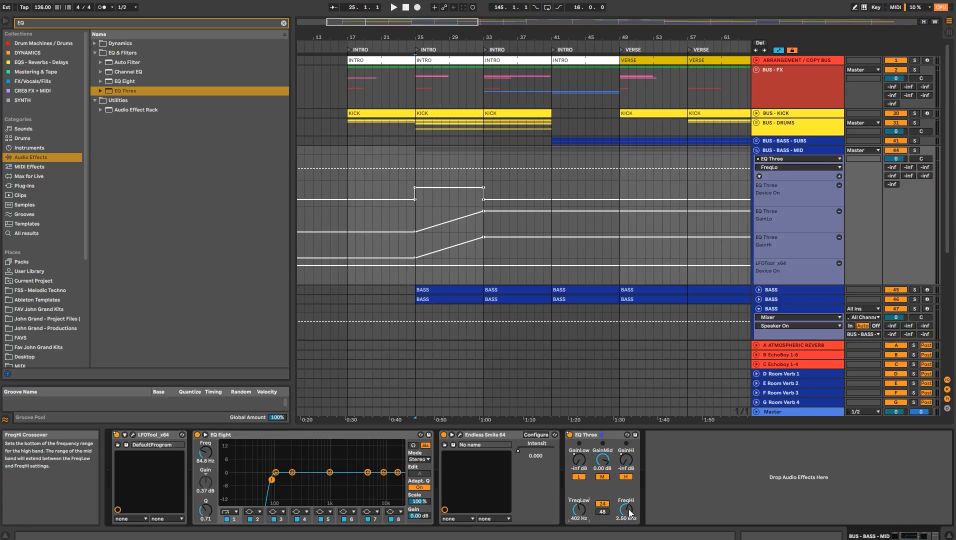
{"action": "left_click_drag", "start_coordinate": [630, 512], "coordinate": [629, 520]}
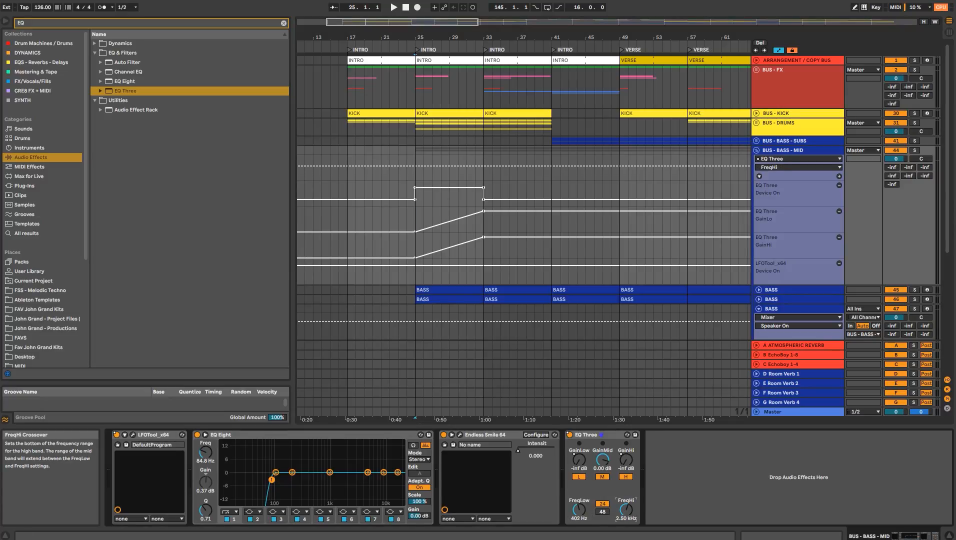
{"action": "key", "text": "space"}
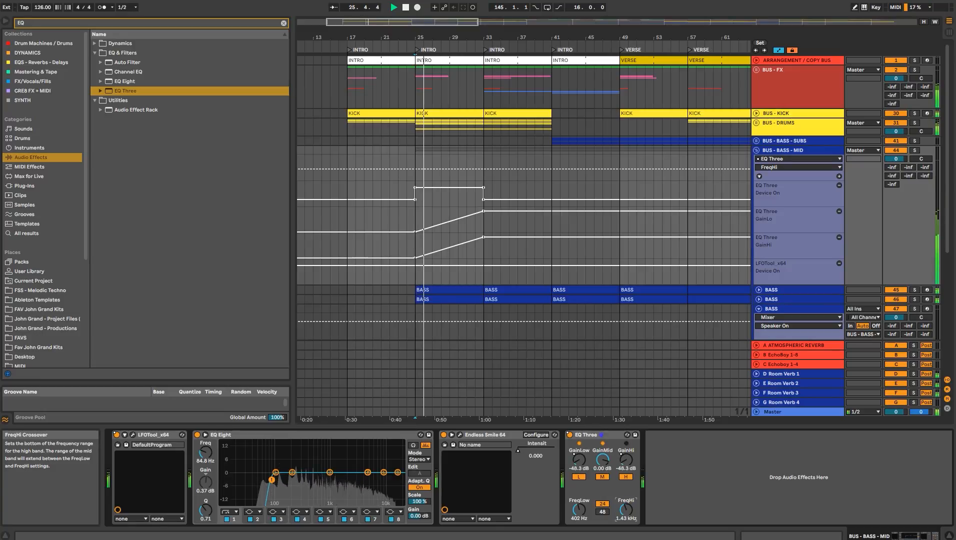
{"action": "key", "text": "a"}
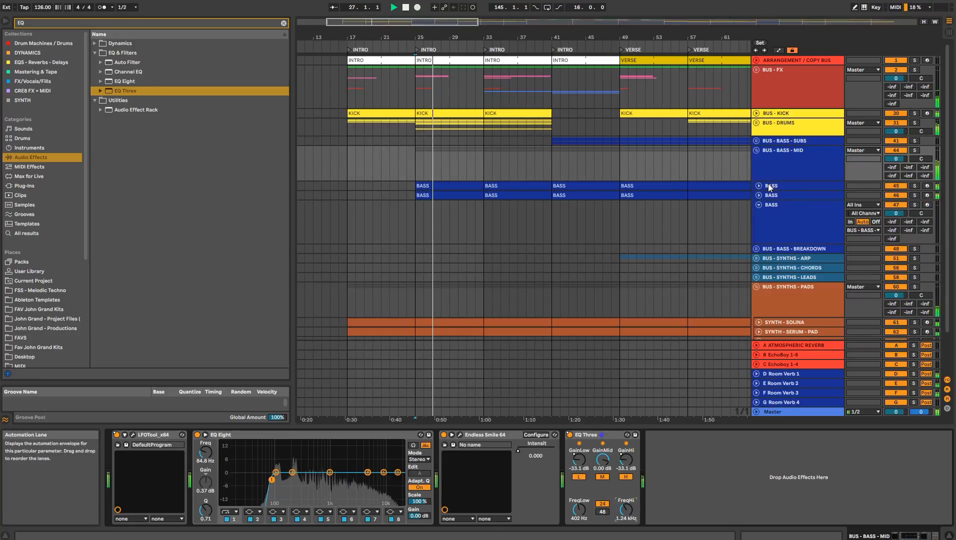
{"action": "key", "text": "space"}
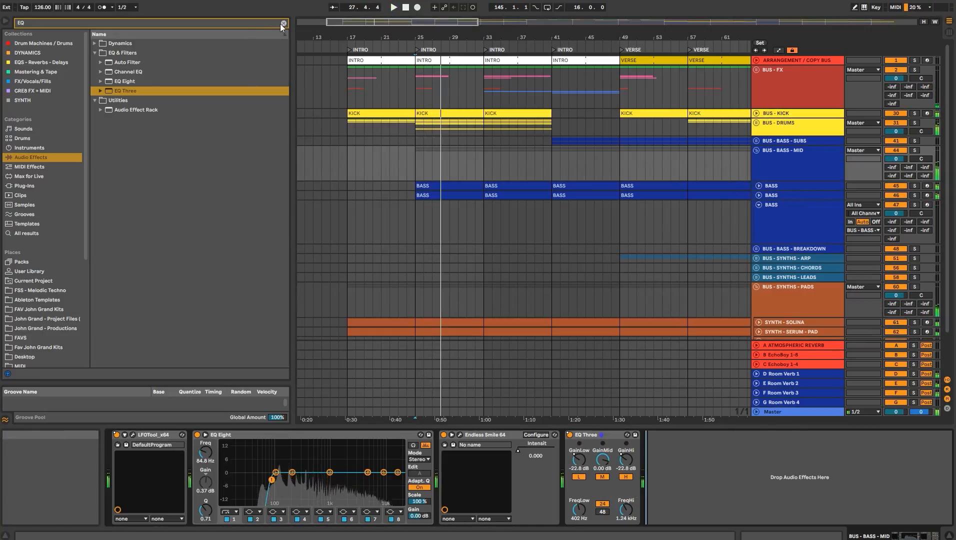
- Find Reverb among the audio effects and add it after EQ Three on BUS - BASS - MID
{"action": "left_click", "coordinate": [141, 23]}
{"action": "type", "text": "RE"}
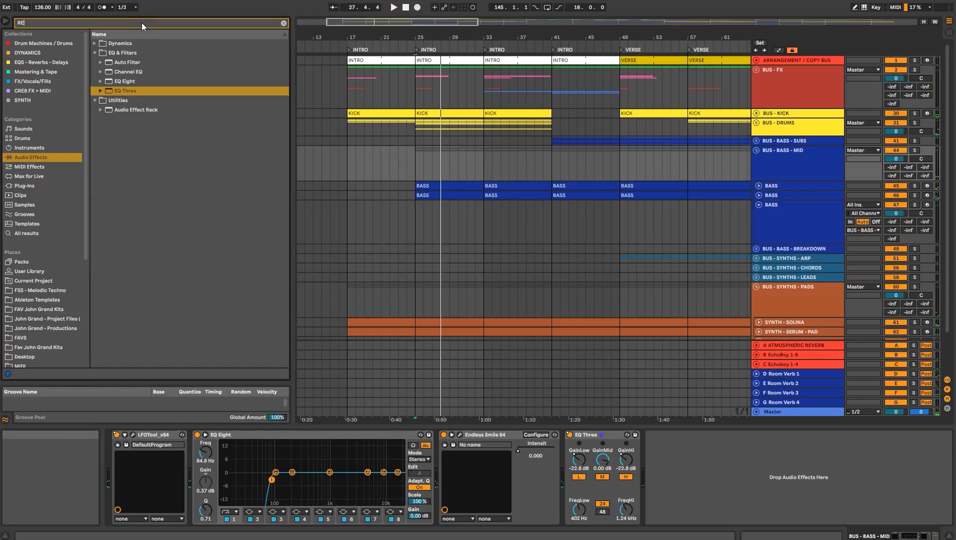
{"action": "type", "text": "VER"}
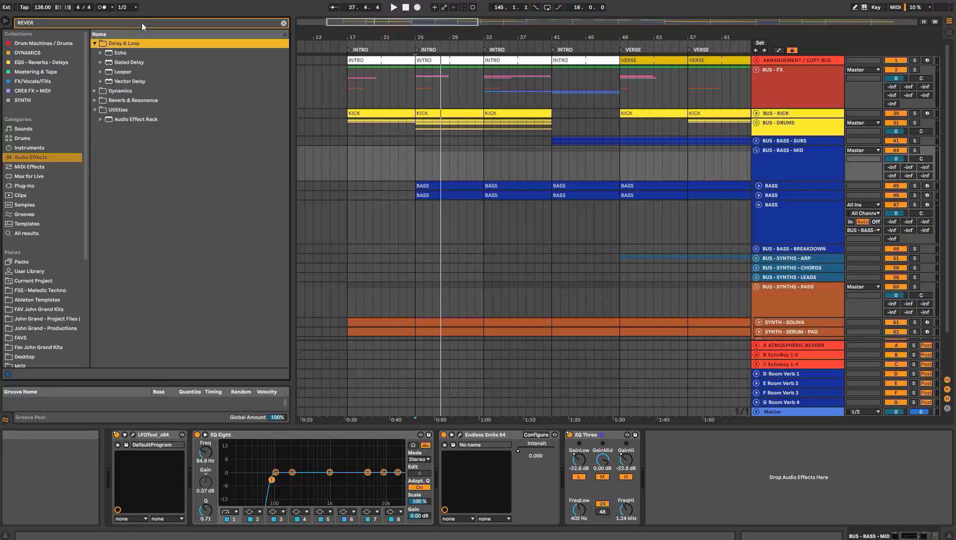
{"action": "key", "text": "Down"}
{"action": "key", "text": "Down"}
{"action": "key", "text": "Right"}
{"action": "key", "text": "Down"}
{"action": "key", "text": "Down"}
{"action": "key", "text": "Right"}
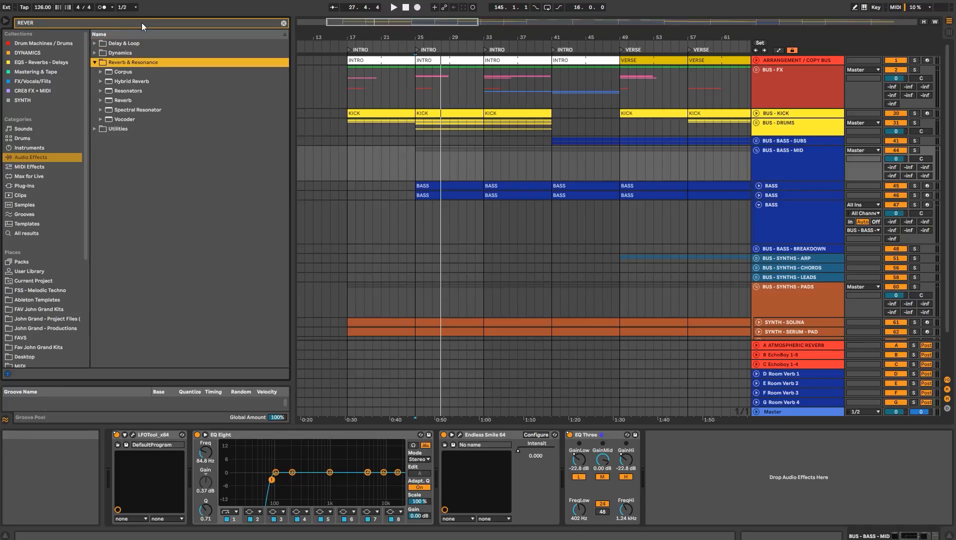
{"action": "key", "text": "Down"}
{"action": "key", "text": "Down"}
{"action": "key", "text": "Down"}
{"action": "key", "text": "Down"}
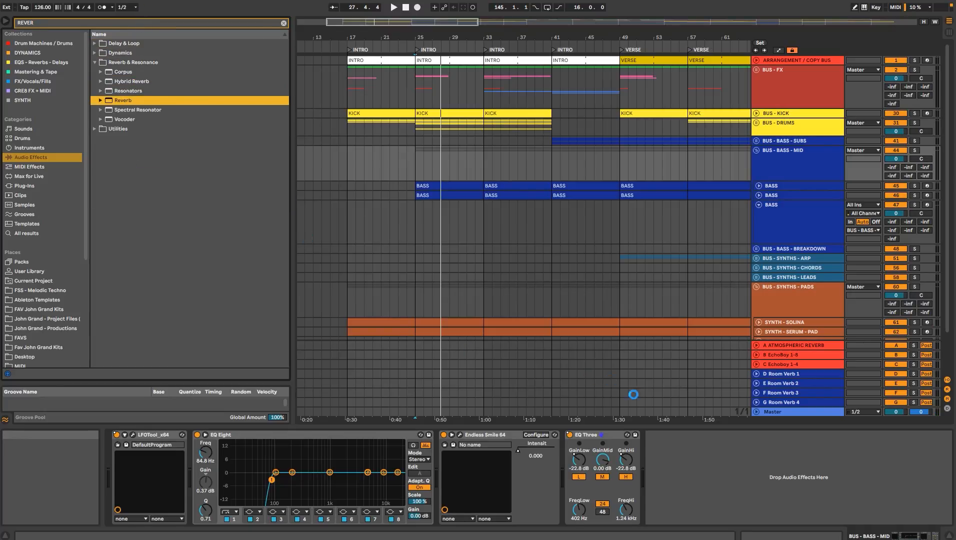
- Show the Reverb's Dry/Wet and Device On automation, and turn the Reverb on only from bar 25 to bar 33
{"action": "right_click", "coordinate": [875, 519]}
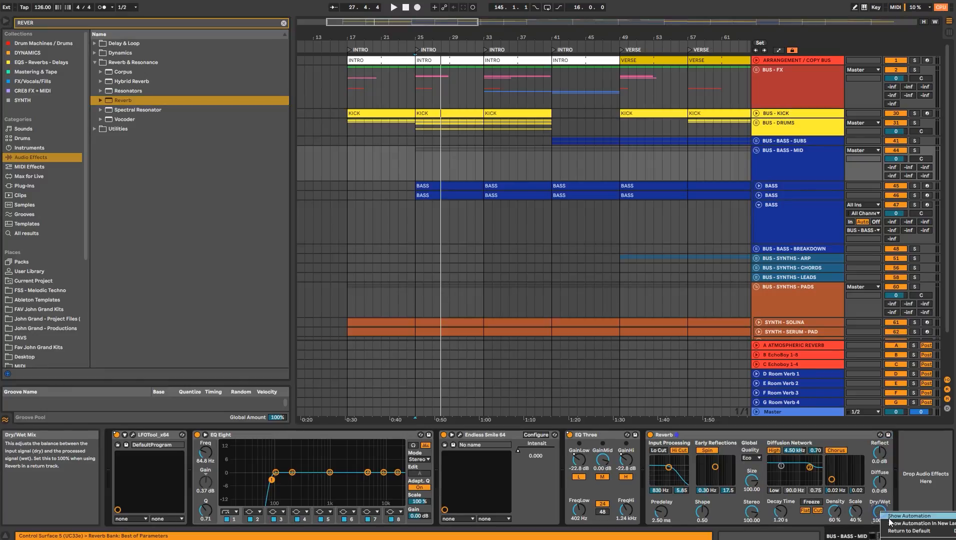
{"action": "left_click", "coordinate": [895, 516]}
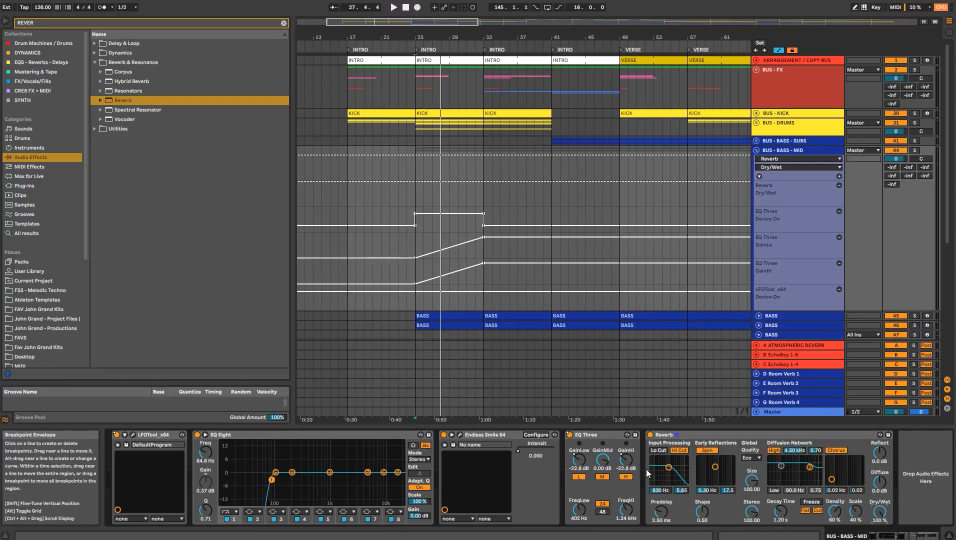
{"action": "right_click", "coordinate": [650, 435]}
{"action": "left_click", "coordinate": [659, 451]}
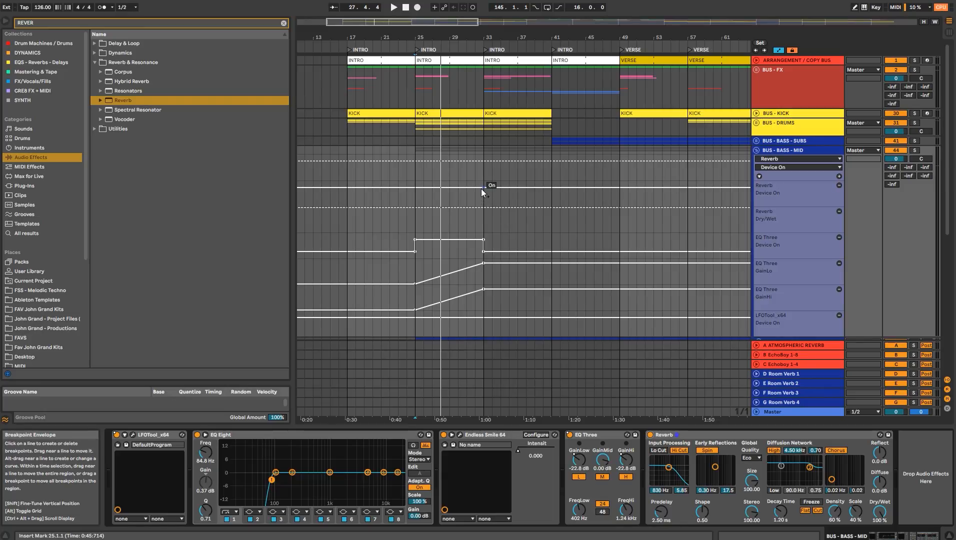
{"action": "left_click", "coordinate": [483, 188]}
{"action": "left_click", "coordinate": [402, 188]}
- Automate the Reverb's Dry/Wet as a curved fall from 94% at bar 25 to 0% at bar 33, and set its Decay Time to 6.24 s
{"action": "left_click", "coordinate": [482, 208]}
{"action": "left_click_drag", "start_coordinate": [416, 208], "coordinate": [416, 208]}
{"action": "left_click_drag", "start_coordinate": [483, 209], "coordinate": [484, 231]}
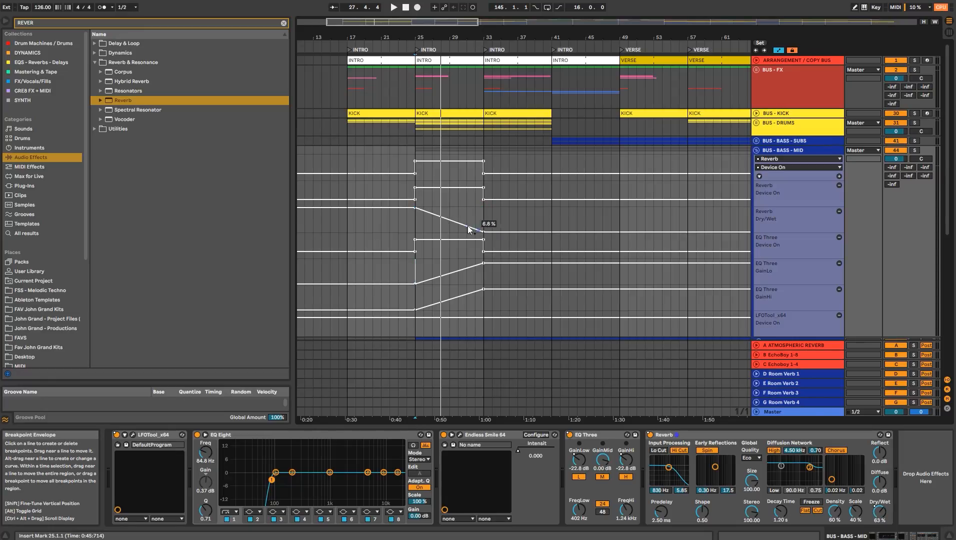
{"action": "key", "text": "space"}
{"action": "left_click_drag", "start_coordinate": [415, 208], "coordinate": [416, 210]}
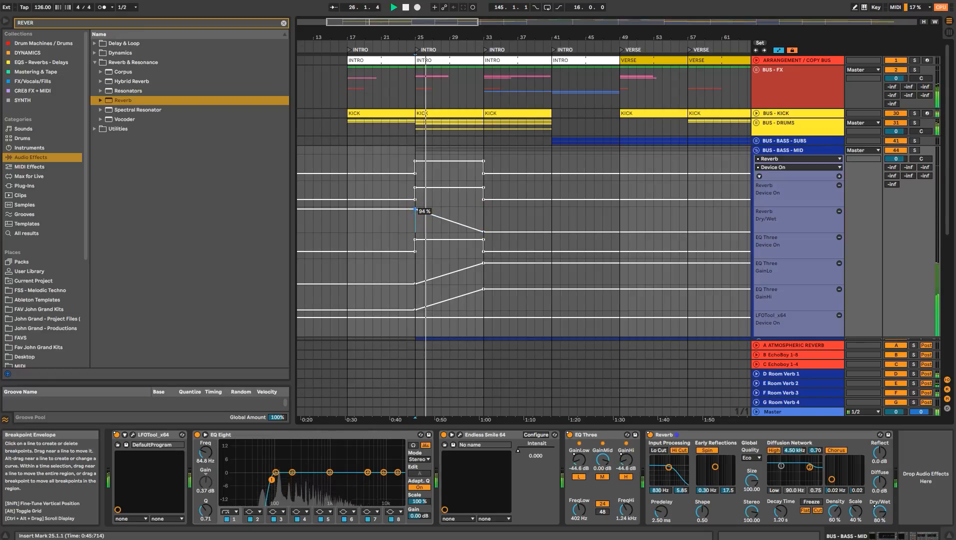
{"action": "left_click", "coordinate": [780, 511]}
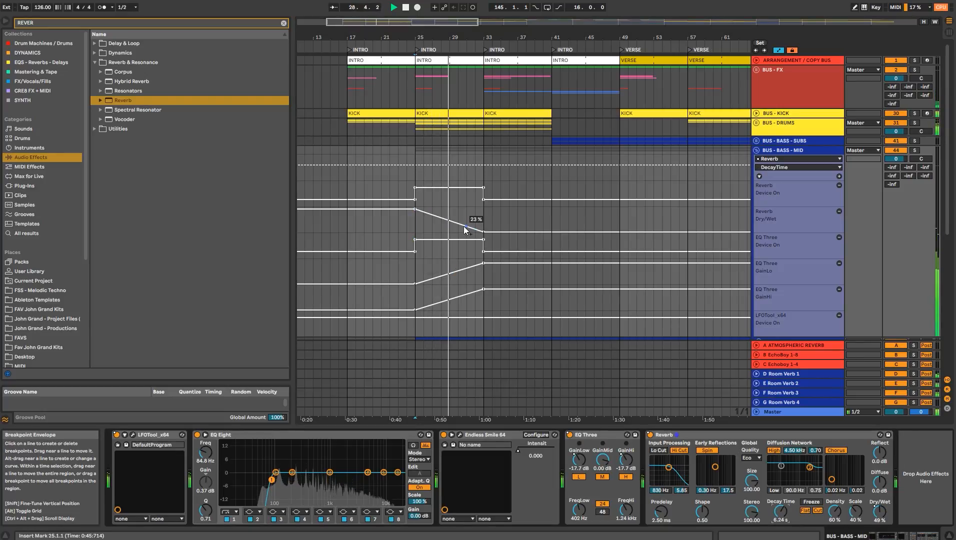
{"action": "left_click_drag", "start_coordinate": [461, 226], "coordinate": [473, 221]}
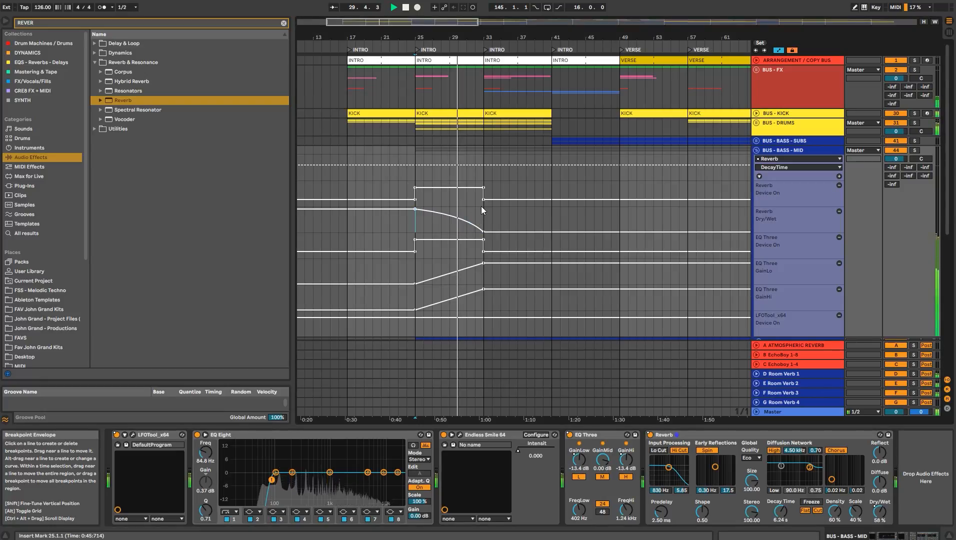
- Remove the last bar of the KICK clips in the first two INTRO sections, before bars 25 and 33
{"action": "left_click", "coordinate": [471, 113]}
{"action": "left_click_drag", "start_coordinate": [414, 113], "coordinate": [407, 113]}
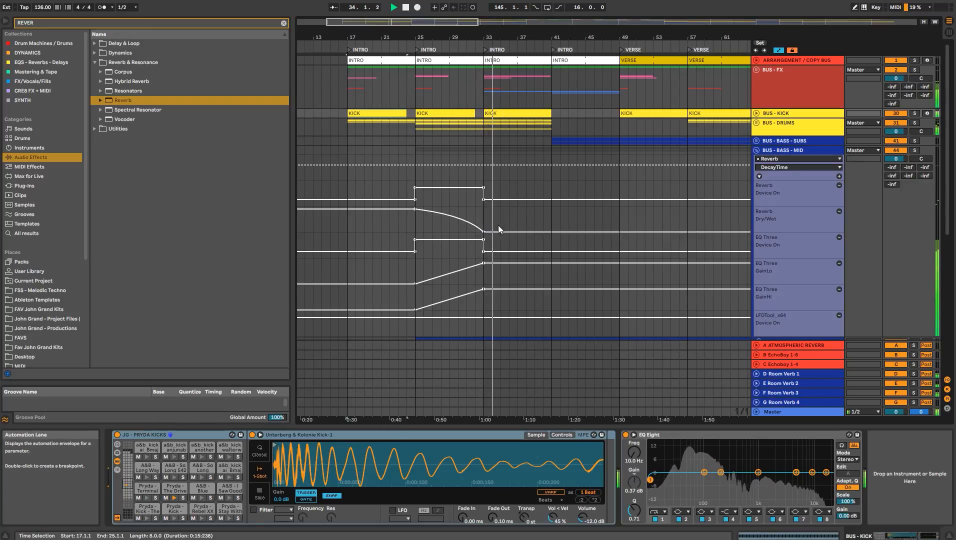
- Extend the Reverb's Device On section and Dry/Wet fade on BUS - BASS - MID to bar 41
{"action": "left_click_drag", "start_coordinate": [483, 199], "coordinate": [551, 200]}
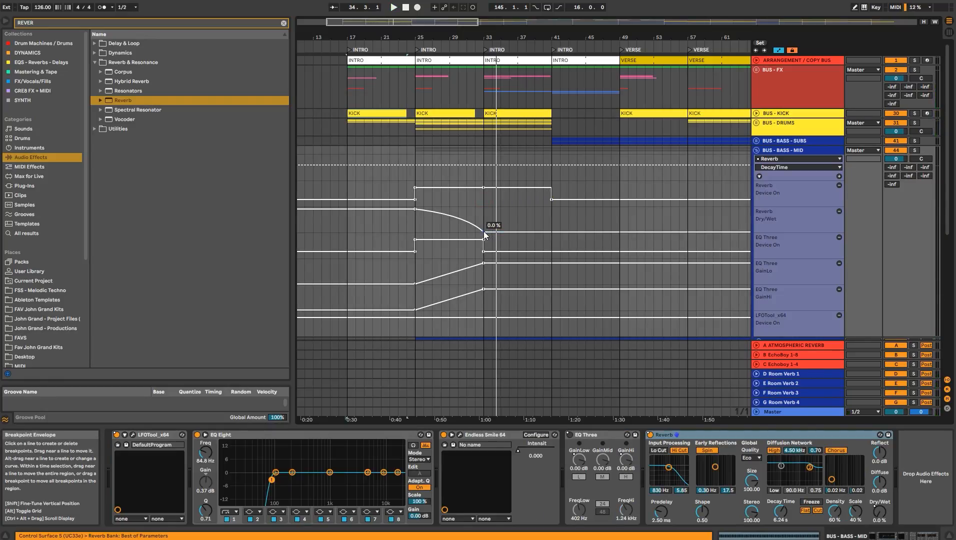
{"action": "left_click_drag", "start_coordinate": [485, 234], "coordinate": [551, 232]}
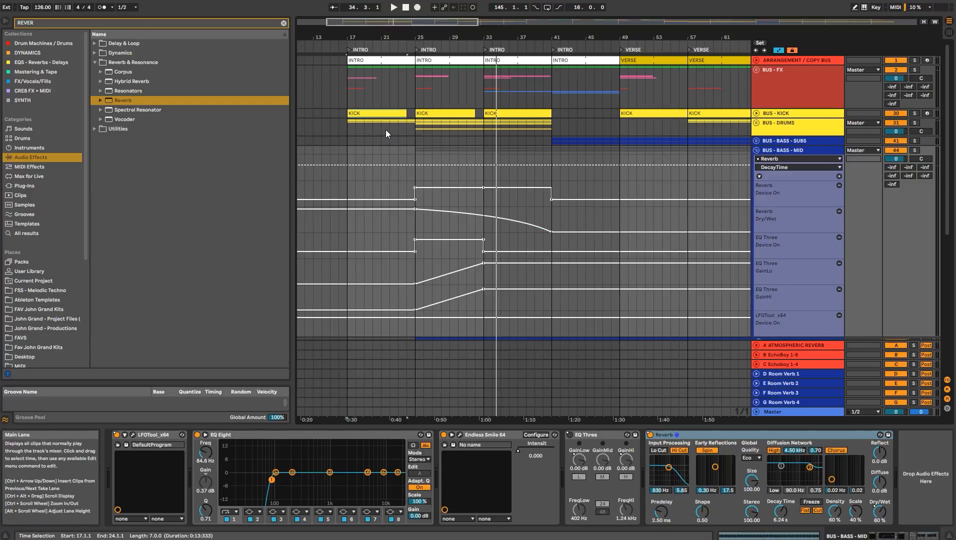
- Remove the last bar of the KICK clip in the third INTRO section, before bar 41
{"action": "left_click_drag", "start_coordinate": [348, 81], "coordinate": [404, 86]}
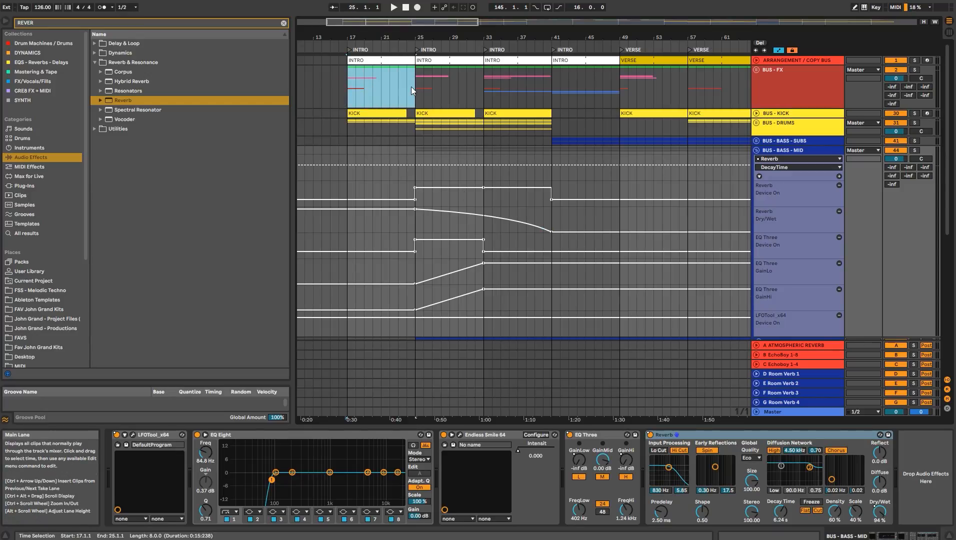
{"action": "left_click", "coordinate": [414, 87]}
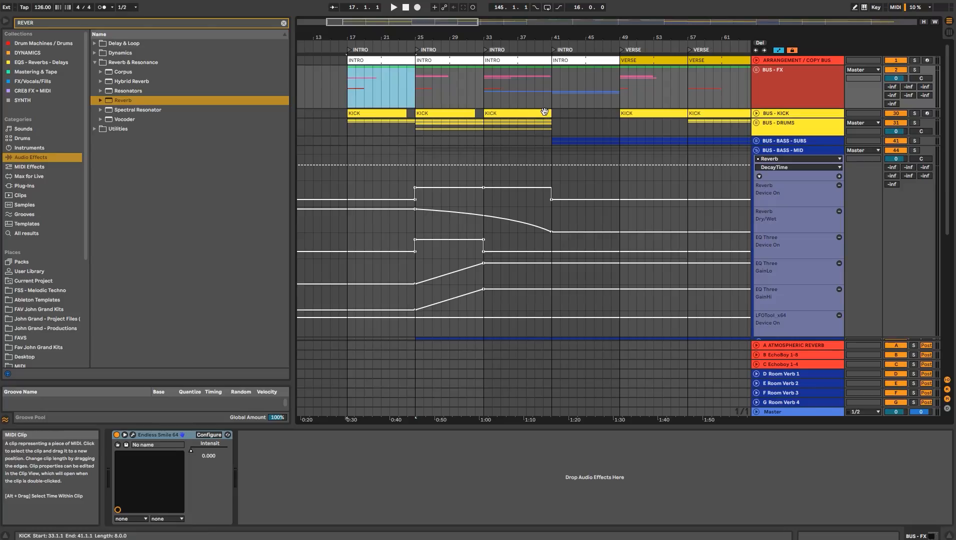
{"action": "left_click_drag", "start_coordinate": [550, 113], "coordinate": [543, 113]}
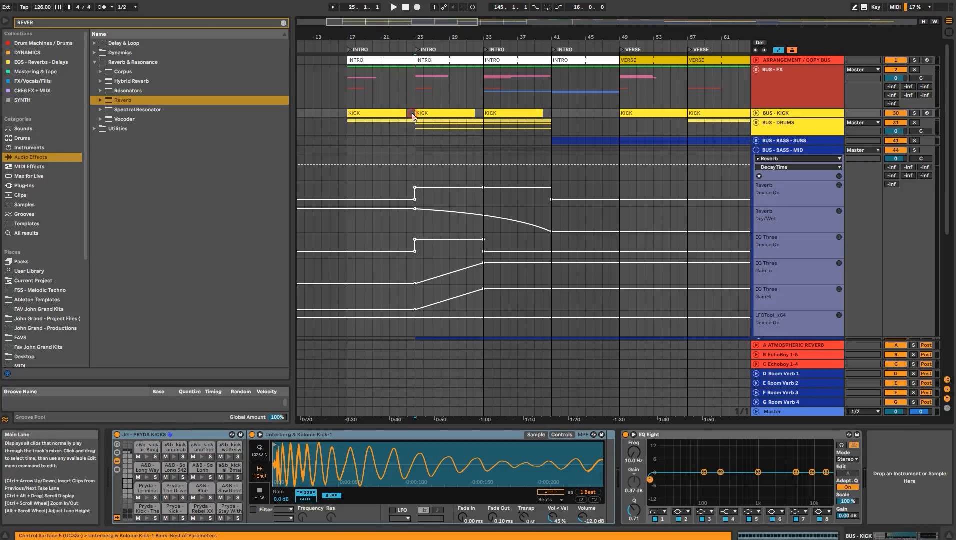
- Review the one-bar kick gaps and the BUS - FX content in the INTRO sections up to bar 49
{"action": "left_click_drag", "start_coordinate": [348, 75], "coordinate": [414, 95]}
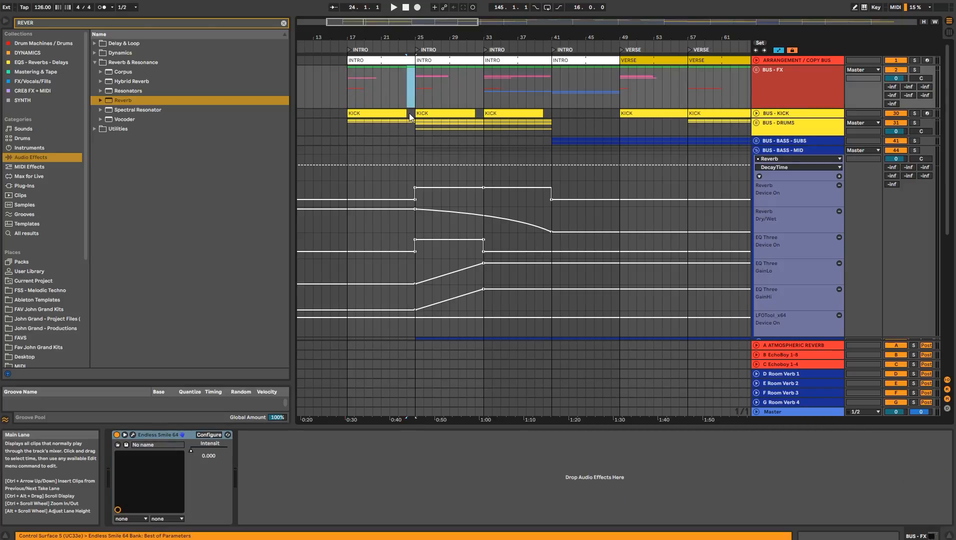
{"action": "left_click", "coordinate": [411, 113]}
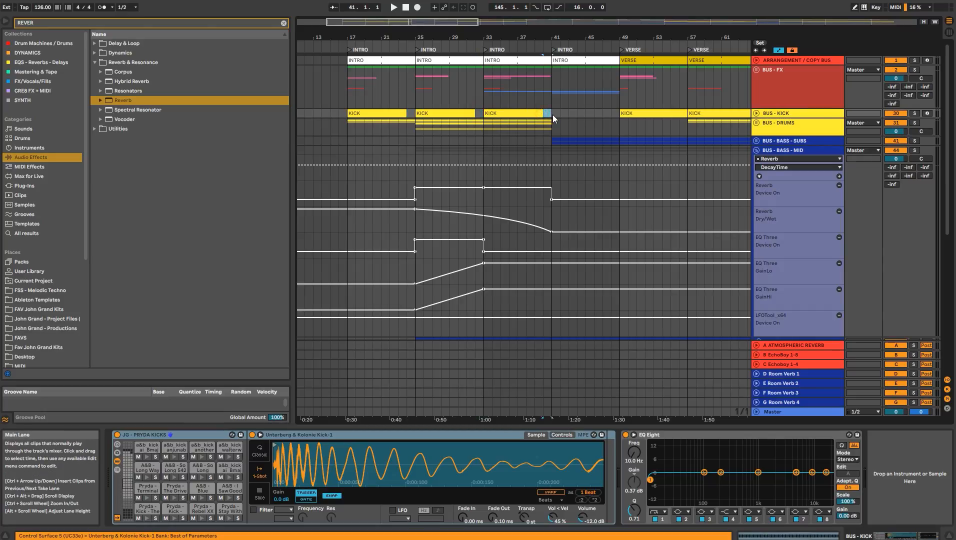
{"action": "left_click", "coordinate": [476, 114]}
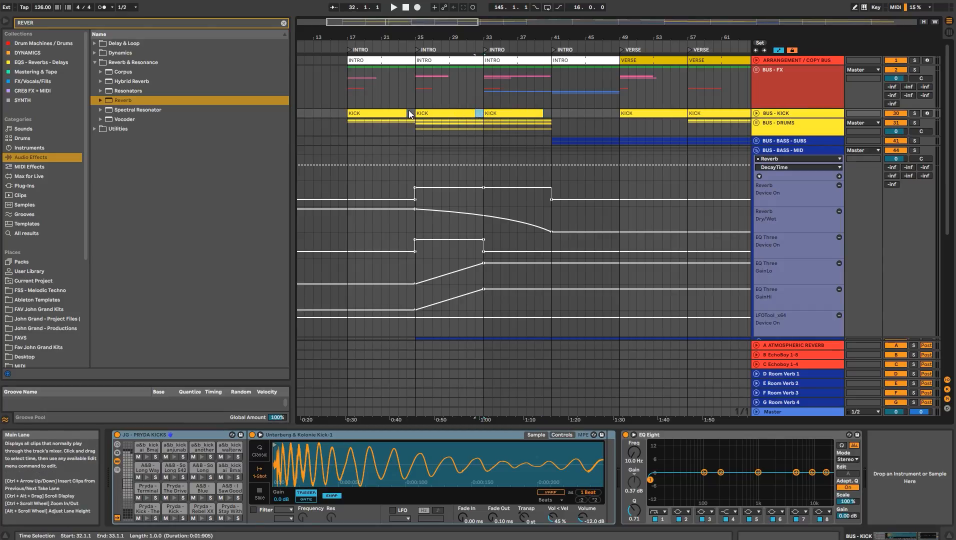
{"action": "left_click", "coordinate": [479, 104]}
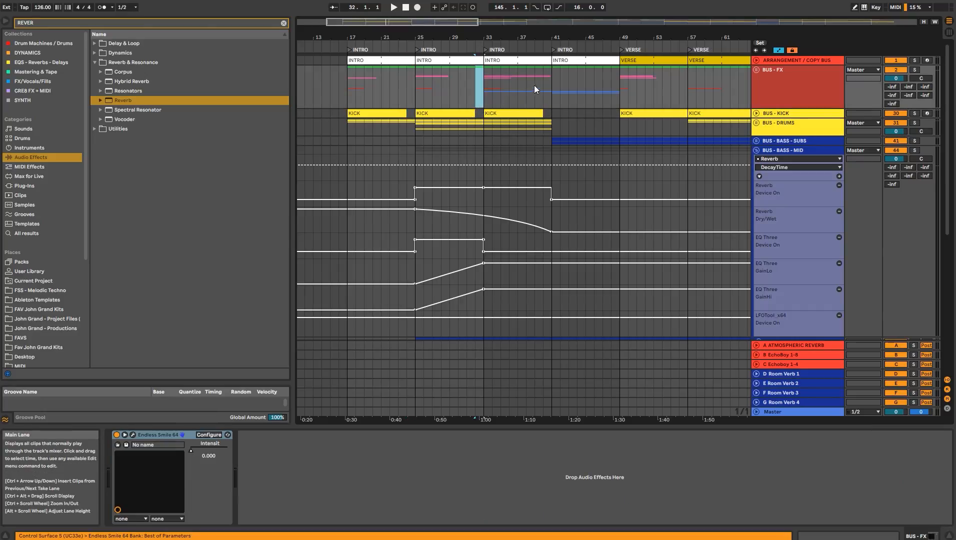
{"action": "left_click", "coordinate": [404, 90]}
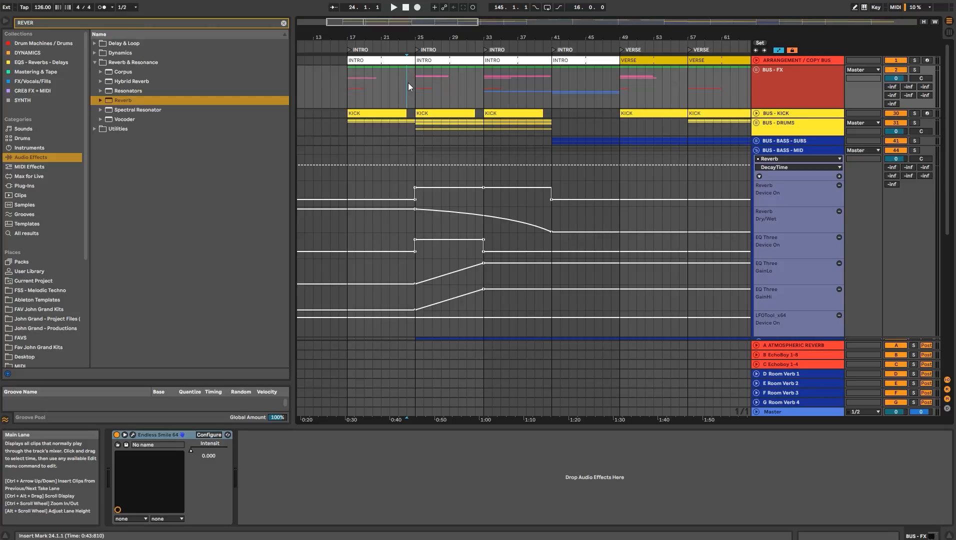
{"action": "left_click_drag", "start_coordinate": [544, 83], "coordinate": [618, 86]}
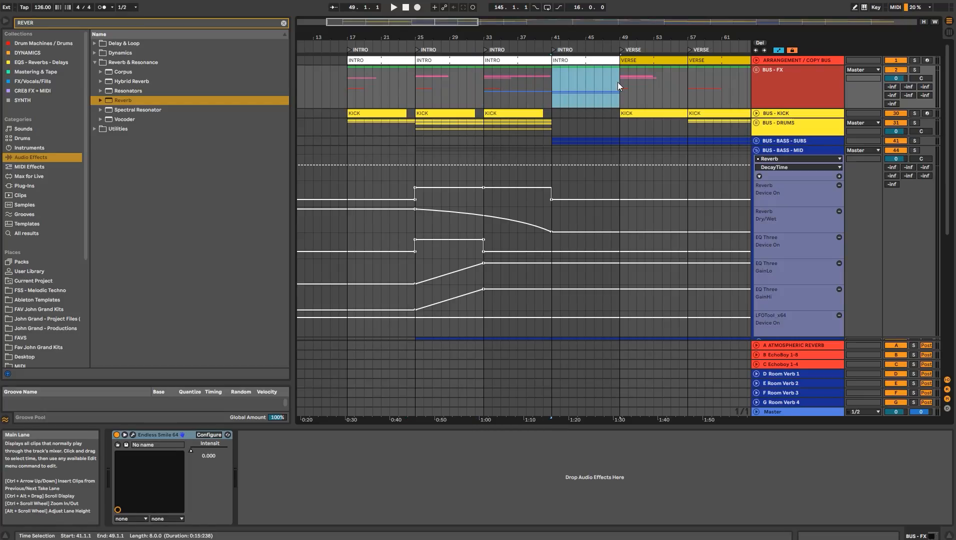
{"action": "right_click", "coordinate": [554, 50]}
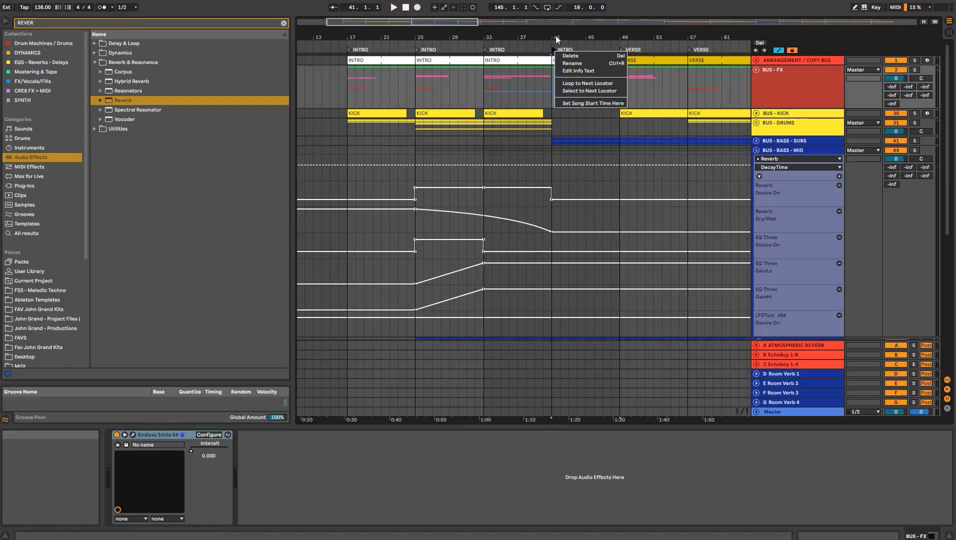
{"action": "left_click", "coordinate": [556, 34]}
{"action": "left_click_drag", "start_coordinate": [551, 79], "coordinate": [620, 84]}
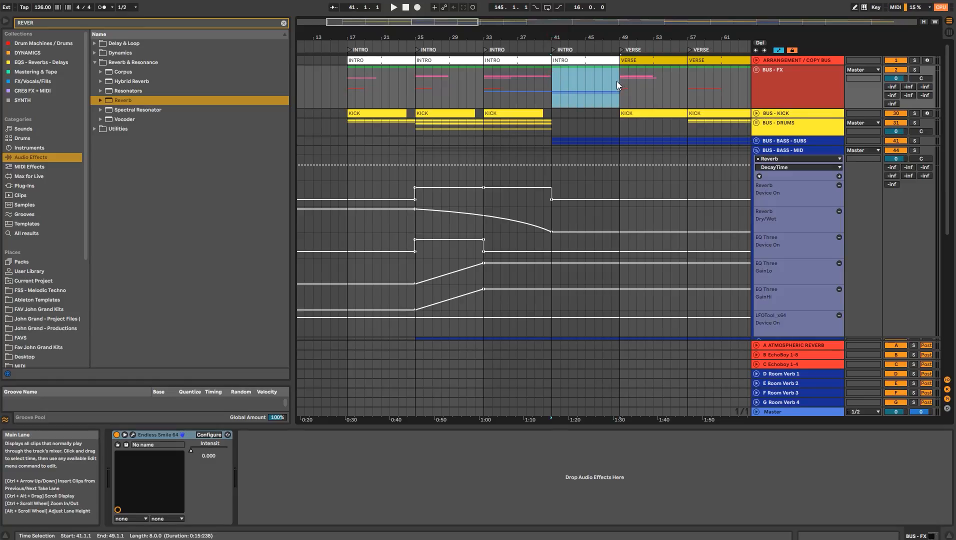
{"action": "left_click", "coordinate": [556, 141]}
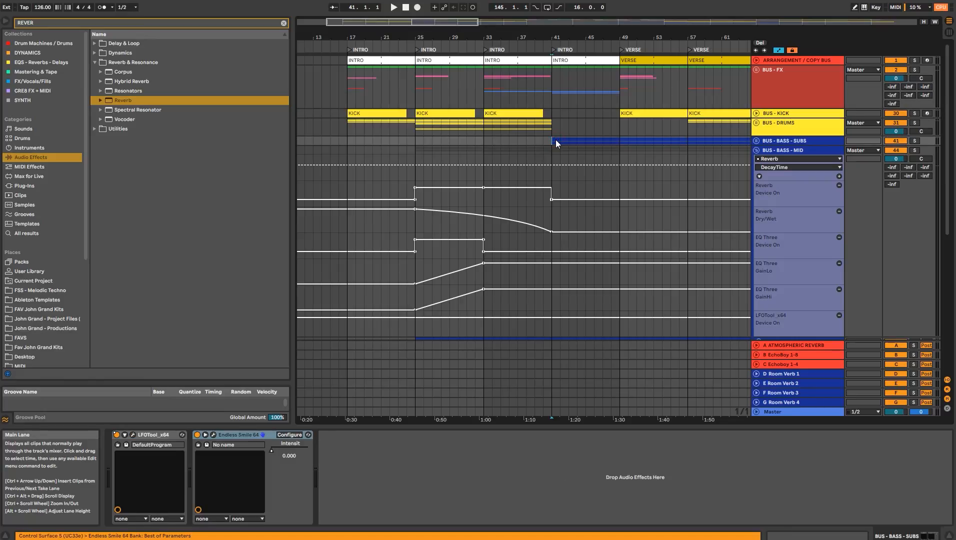
- Hide the automation, play from bar 17, and unfold the BUS - FX group in an overview of the whole arrangement
{"action": "key", "text": "a"}
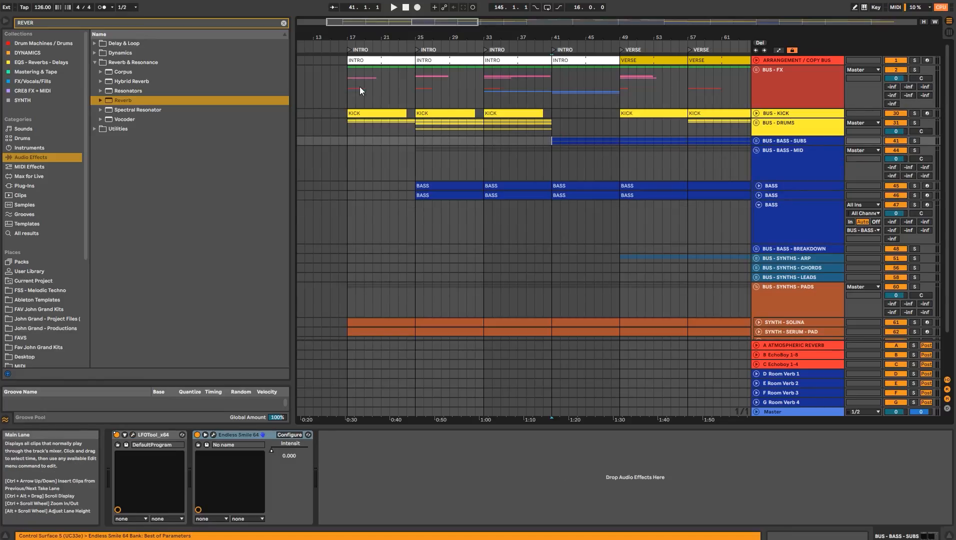
{"action": "left_click", "coordinate": [349, 79]}
{"action": "key", "text": "space"}
{"action": "left_click_drag", "start_coordinate": [590, 38], "coordinate": [583, 5]}
{"action": "left_click", "coordinate": [757, 70]}
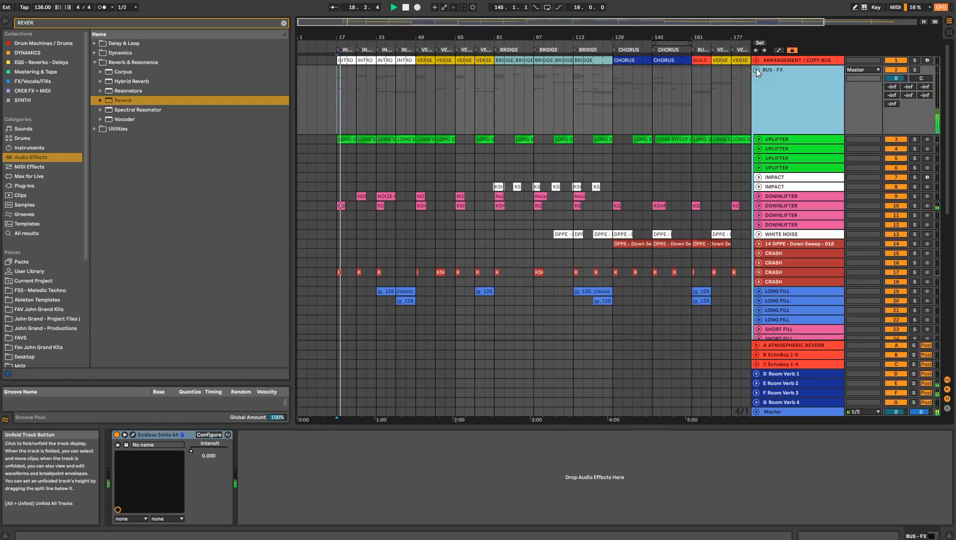
- Unfold the two frozen UPLIFTER tracks and copy their bars 113 to 129 to bar 33
{"action": "scroll", "coordinate": [677, 190], "scroll_direction": "down", "scroll_amount": 2}
{"action": "scroll", "coordinate": [677, 191], "scroll_direction": "down", "scroll_amount": 3}
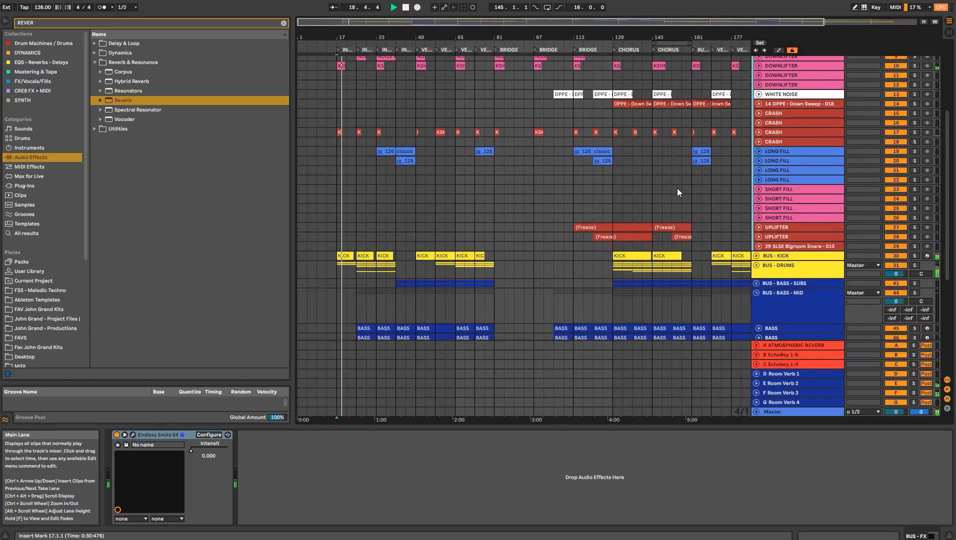
{"action": "left_click", "coordinate": [629, 236]}
{"action": "left_click", "coordinate": [630, 237], "text": "shift"}
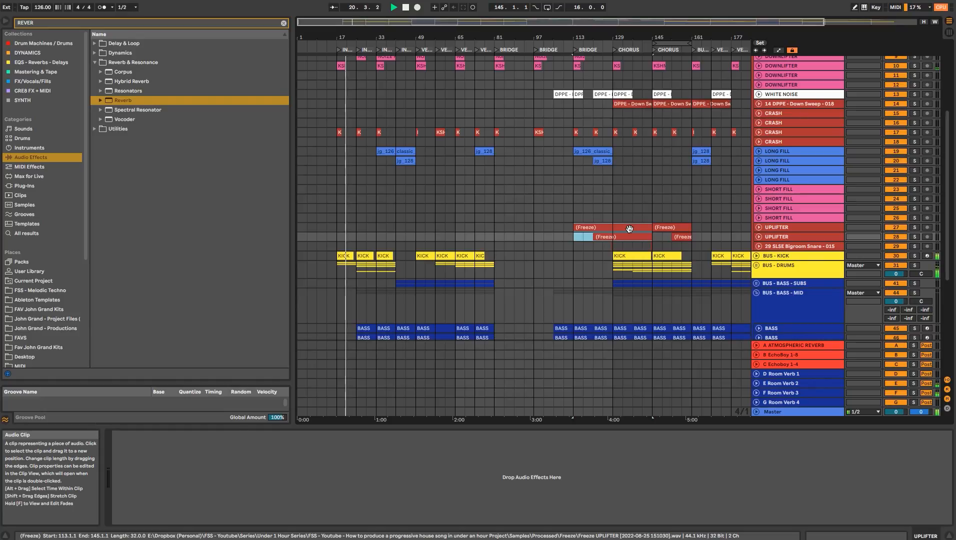
{"action": "left_click", "coordinate": [761, 236]}
{"action": "left_click", "coordinate": [760, 226]}
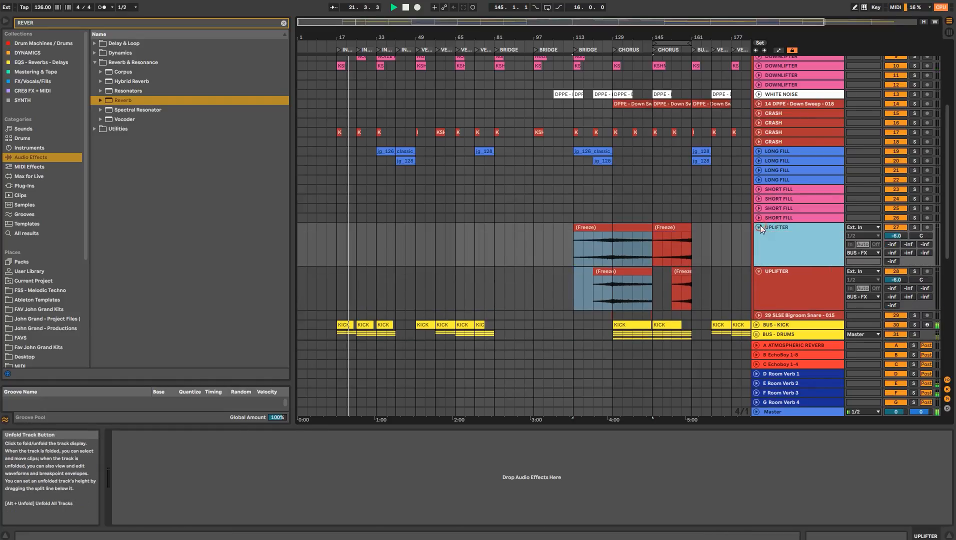
{"action": "left_click_drag", "start_coordinate": [612, 249], "coordinate": [579, 290]}
{"action": "left_click_drag", "start_coordinate": [592, 236], "coordinate": [401, 233], "text": "ctrl"}
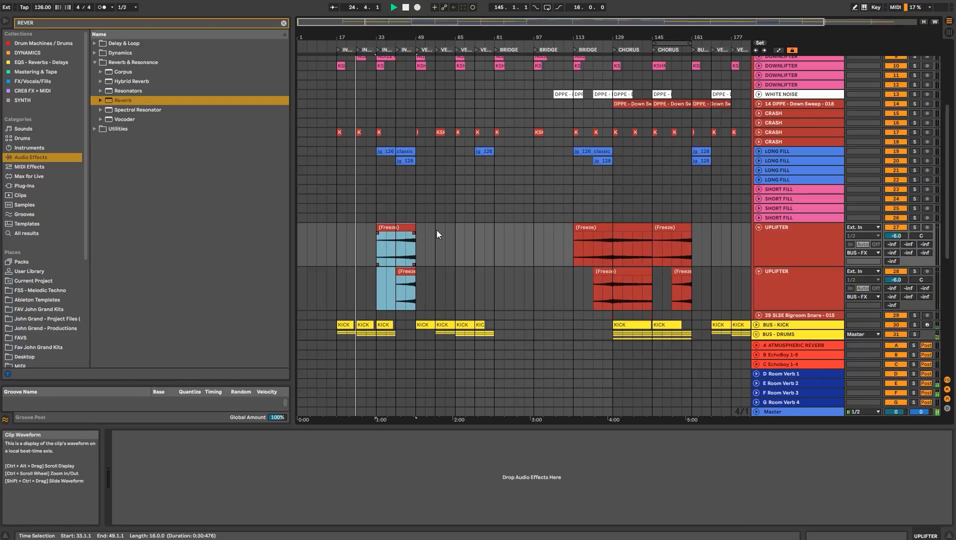
- Set the Reverb's Decay Time on BUS - BASS - MID to 3.79 s and collapse the device view
{"action": "scroll", "coordinate": [399, 237], "scroll_direction": "down", "scroll_amount": 7}
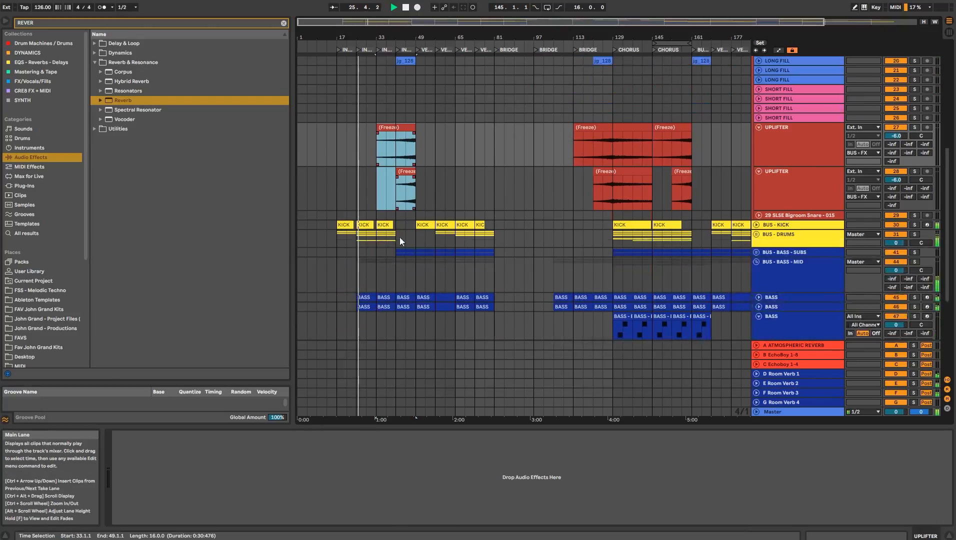
{"action": "left_click", "coordinate": [777, 163]}
{"action": "key", "text": "a"}
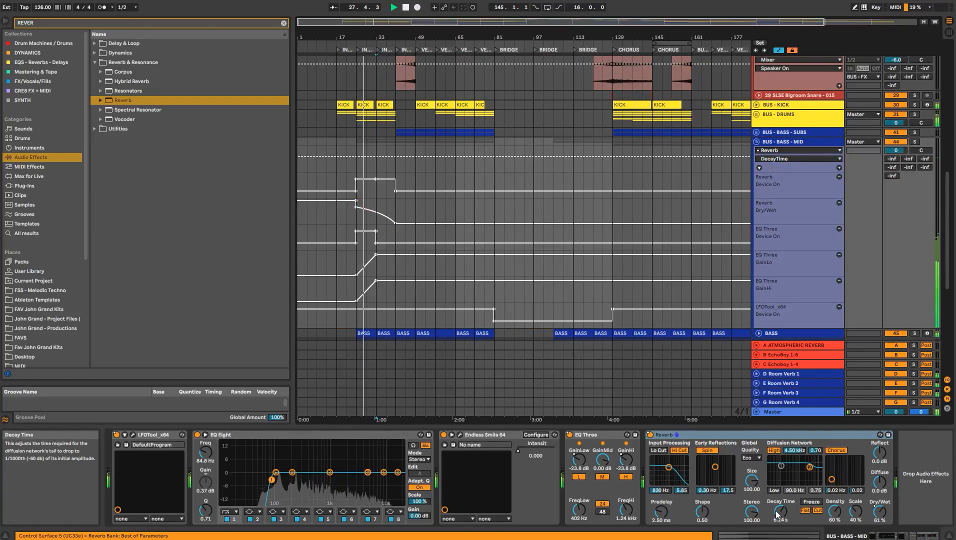
{"action": "left_click_drag", "start_coordinate": [781, 511], "coordinate": [781, 518]}
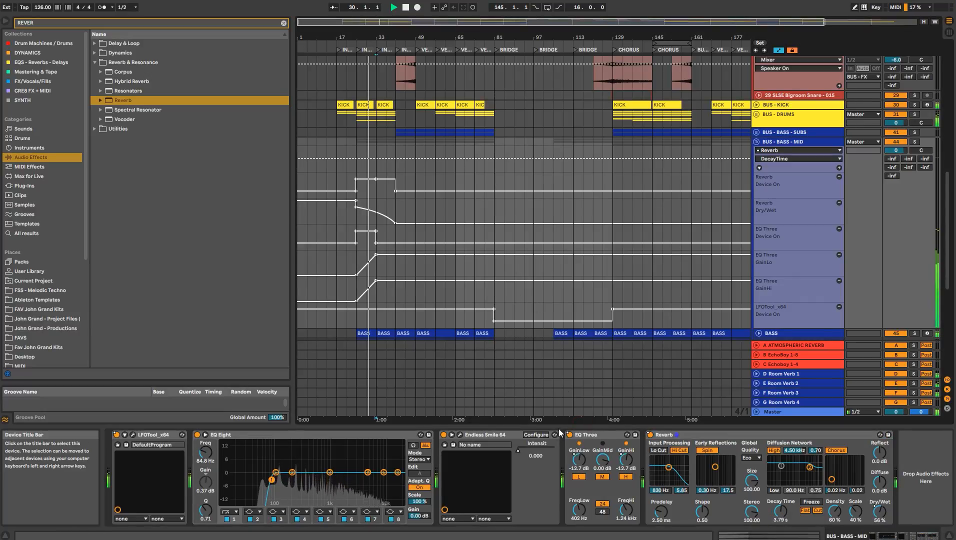
{"action": "left_click_drag", "start_coordinate": [552, 426], "coordinate": [553, 520]}
- Copy the Down Sweep clip at bar 145 to bar 49 and duplicate it twice in succession
{"action": "scroll", "coordinate": [499, 312], "scroll_direction": "up", "scroll_amount": 5}
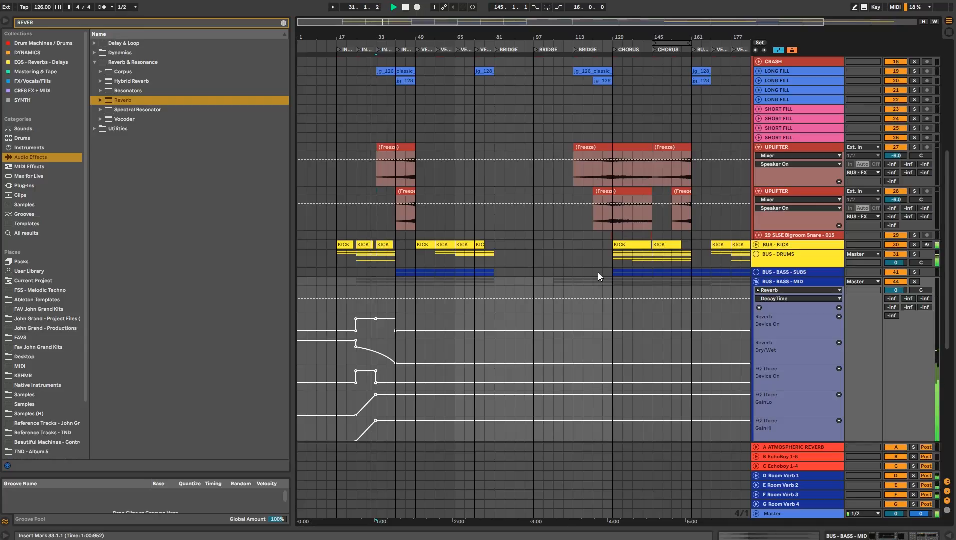
{"action": "scroll", "coordinate": [604, 268], "scroll_direction": "up", "scroll_amount": 6}
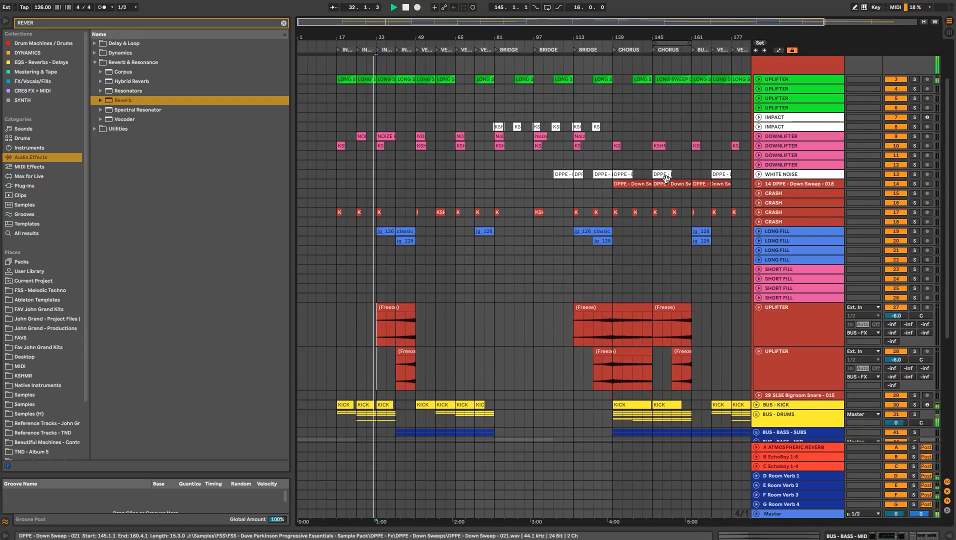
{"action": "left_click_drag", "start_coordinate": [666, 181], "coordinate": [434, 188]}
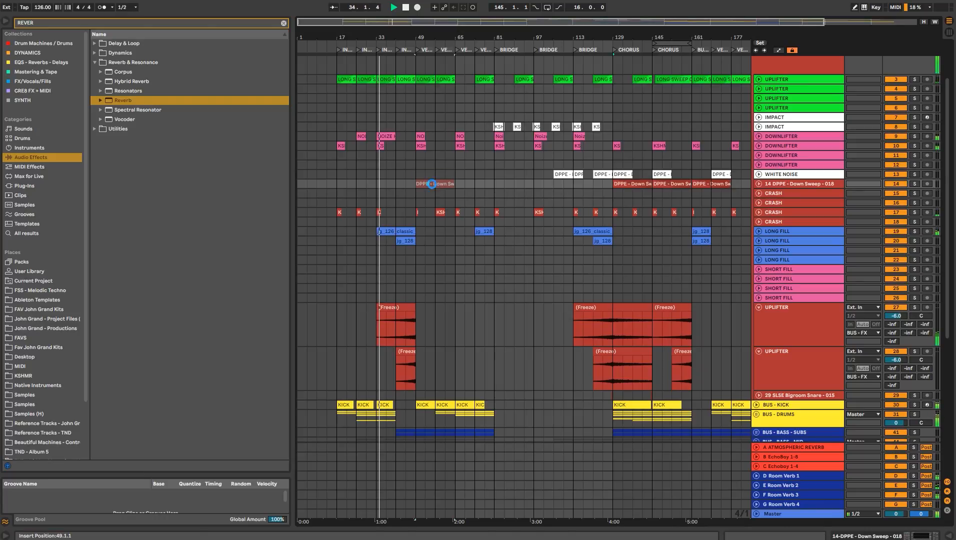
{"action": "key", "text": "ctrl+d"}
{"action": "key", "text": "ctrl+d"}
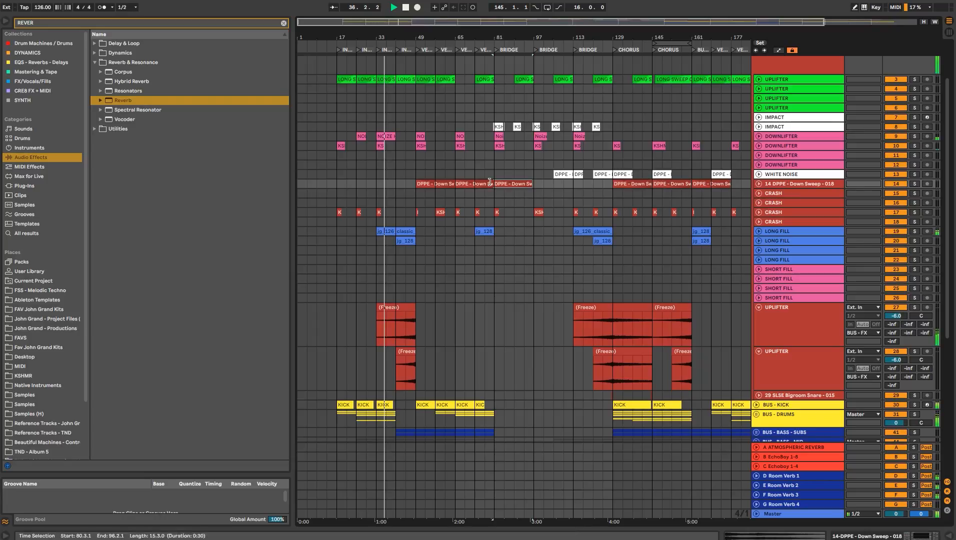
- Hide the automation and copy the WHITE NOISE clip at bar 145 to bar 41
{"action": "scroll", "coordinate": [425, 245], "scroll_direction": "up", "scroll_amount": 3}
{"action": "scroll", "coordinate": [425, 245], "scroll_direction": "down", "scroll_amount": 15}
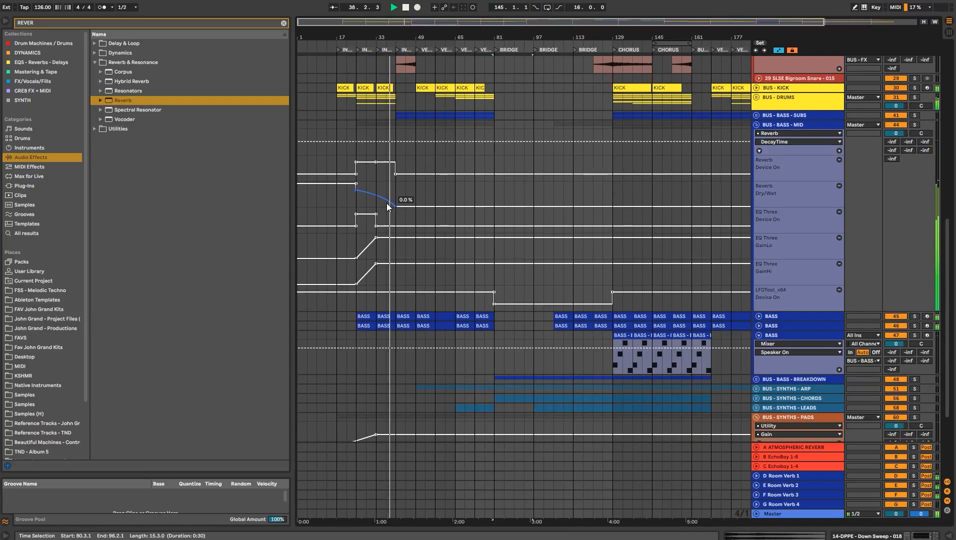
{"action": "scroll", "coordinate": [675, 406], "scroll_direction": "down", "scroll_amount": 5}
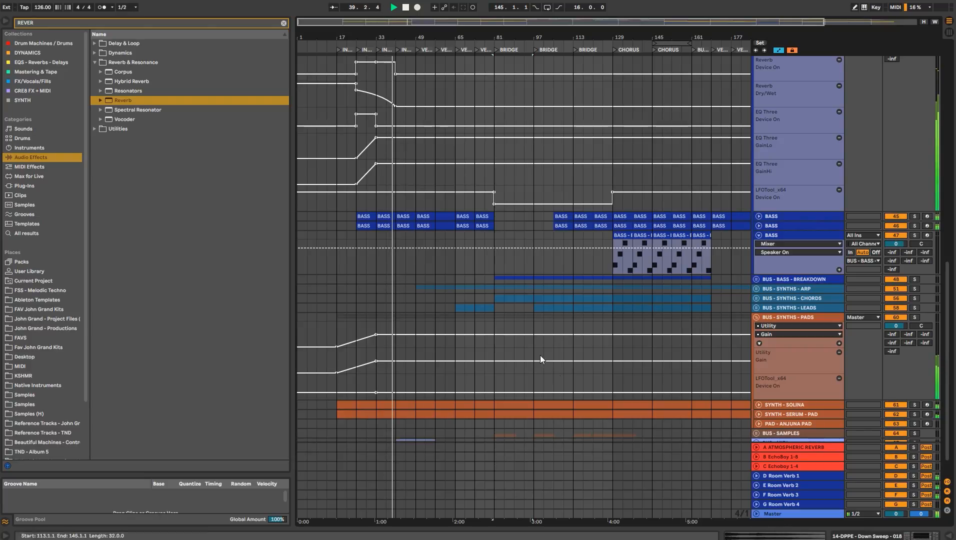
{"action": "scroll", "coordinate": [485, 294], "scroll_direction": "up", "scroll_amount": 7}
{"action": "scroll", "coordinate": [485, 296], "scroll_direction": "up", "scroll_amount": 3}
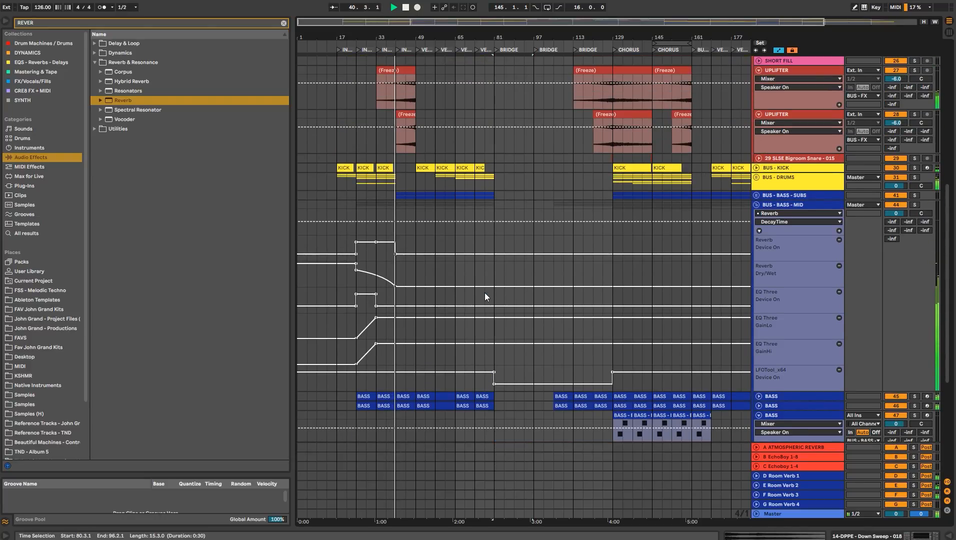
{"action": "key", "text": "a"}
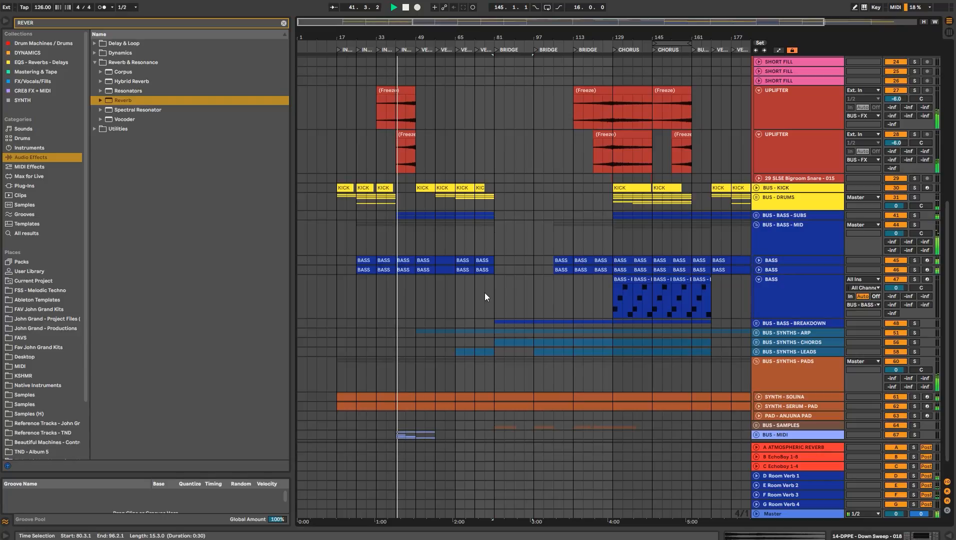
{"action": "scroll", "coordinate": [438, 241], "scroll_direction": "up", "scroll_amount": 4}
{"action": "scroll", "coordinate": [613, 180], "scroll_direction": "up", "scroll_amount": 3}
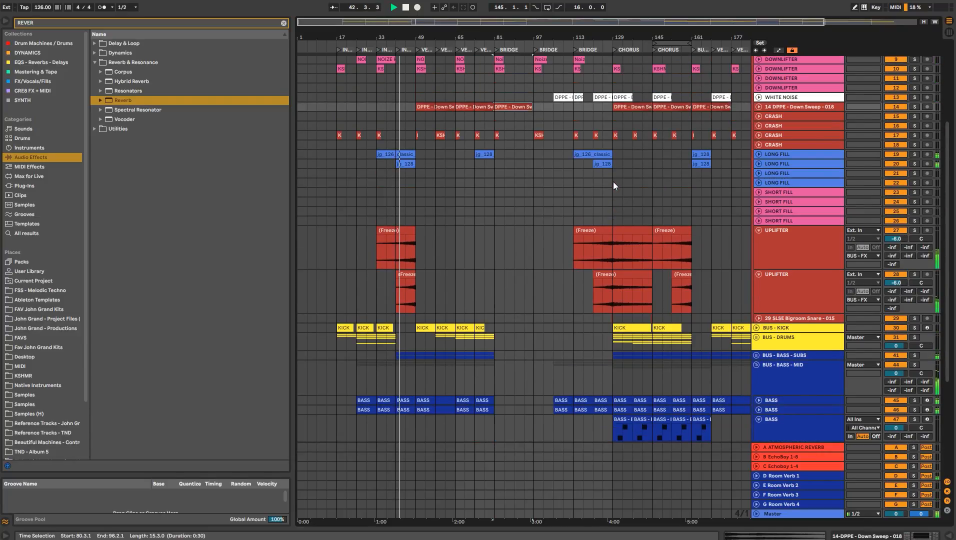
{"action": "left_click", "coordinate": [661, 97]}
{"action": "left_click_drag", "start_coordinate": [661, 97], "coordinate": [404, 96]}
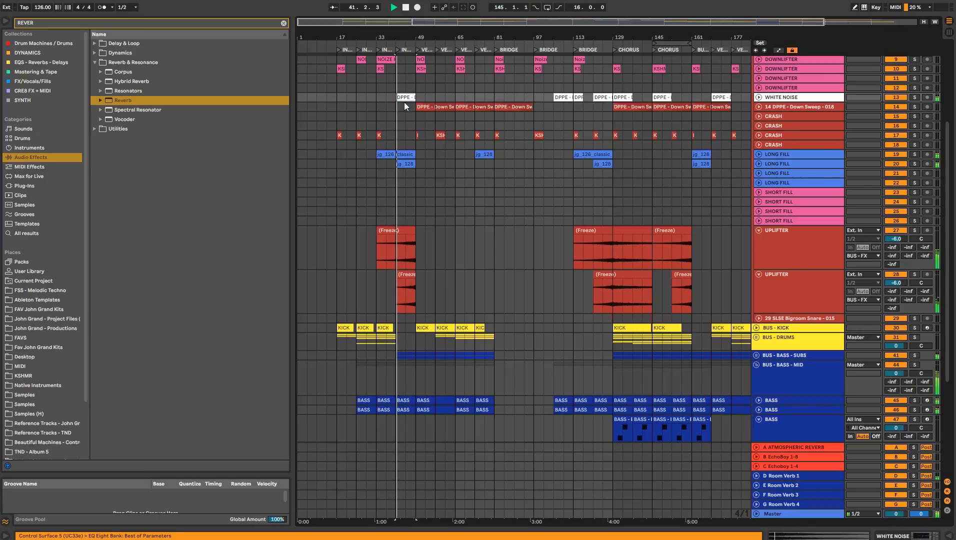
- Copy the second LONG FILL track's clip at bar 121 over the one at bar 41
{"action": "scroll", "coordinate": [406, 230], "scroll_direction": "down", "scroll_amount": 8}
{"action": "scroll", "coordinate": [407, 230], "scroll_direction": "up", "scroll_amount": 8}
{"action": "left_click", "coordinate": [407, 163]}
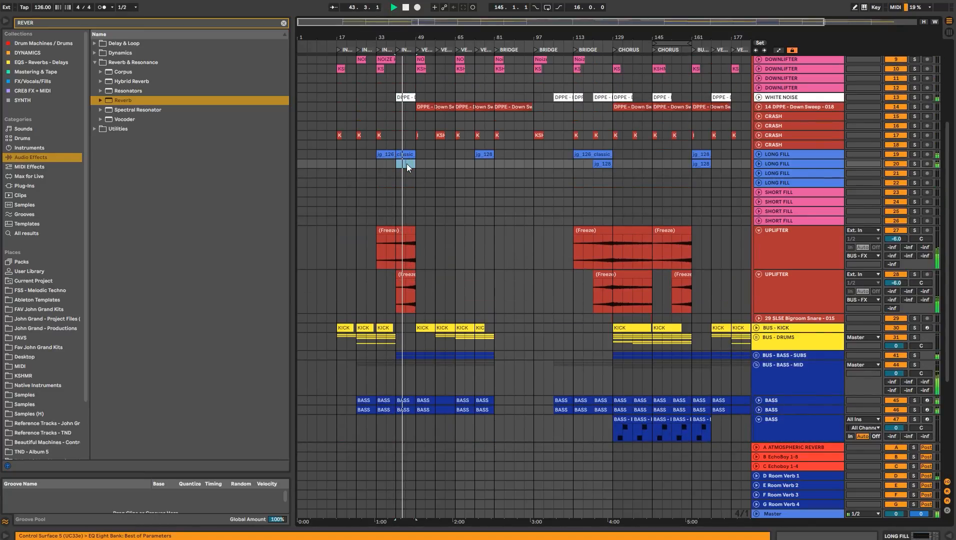
{"action": "left_click_drag", "start_coordinate": [603, 163], "coordinate": [403, 161]}
{"action": "left_click", "coordinate": [408, 162]}
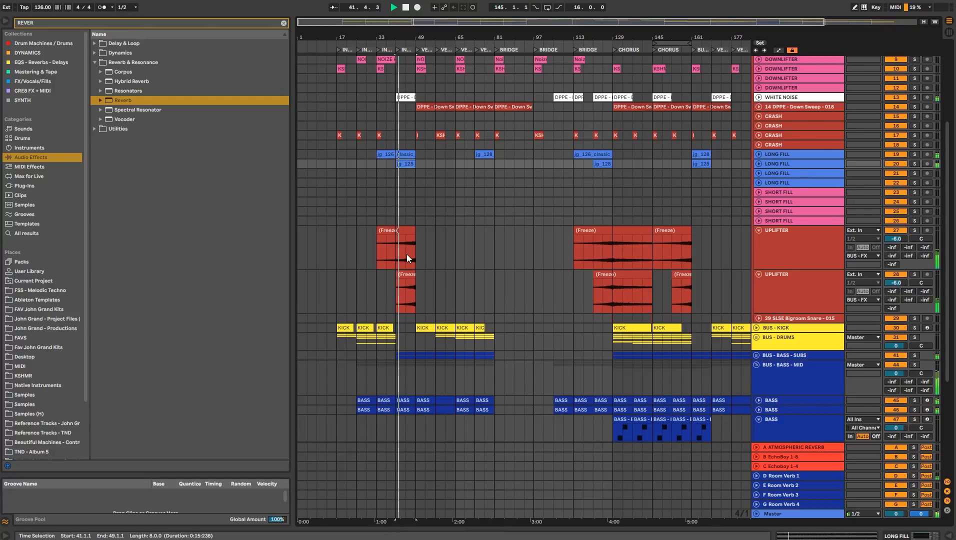
- Copy the BUS - SYNTHS - ARP section that starts at bar 49 to bar 33
{"action": "scroll", "coordinate": [406, 254], "scroll_direction": "down", "scroll_amount": 8}
{"action": "left_click_drag", "start_coordinate": [431, 313], "coordinate": [463, 313]}
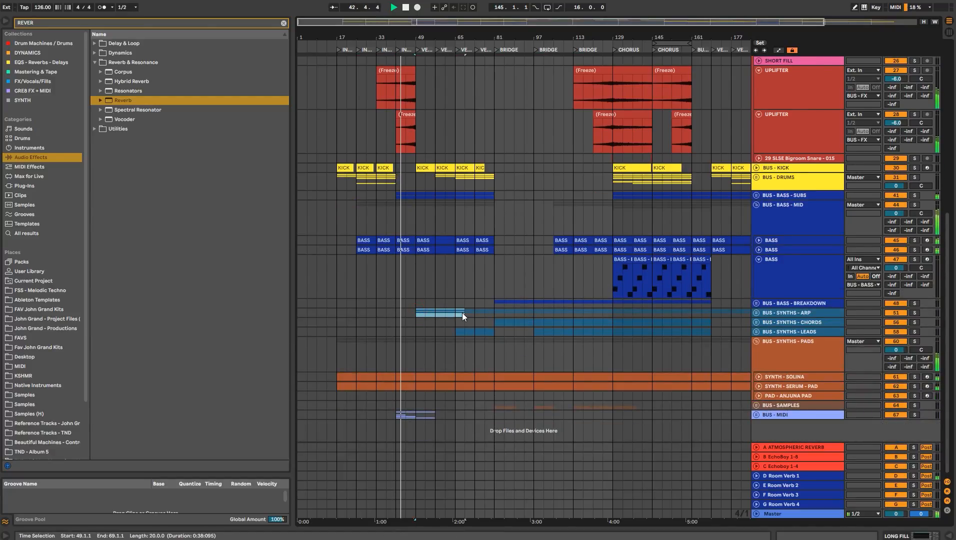
{"action": "key", "text": "ctrl+c"}
{"action": "left_click", "coordinate": [377, 311]}
{"action": "key", "text": "ctrl+v"}
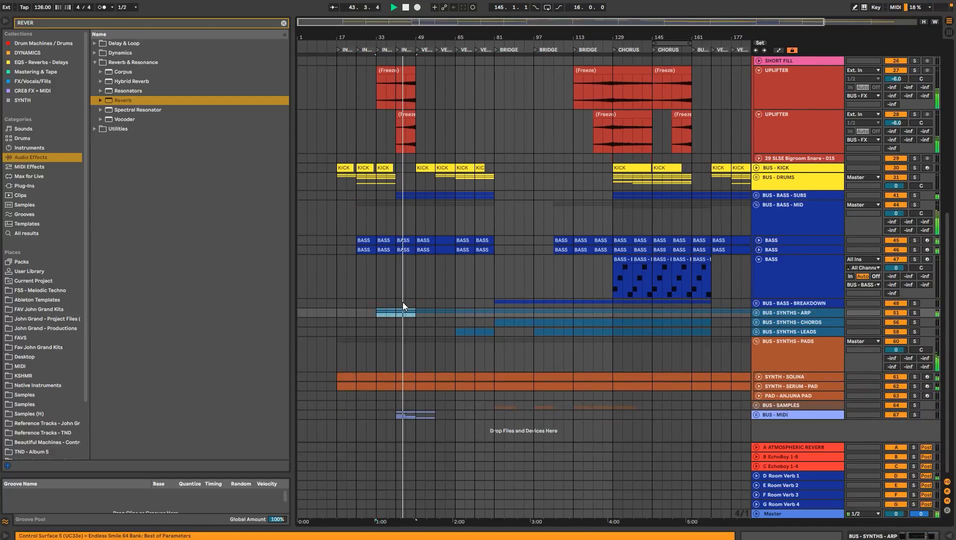
- Unfold the BUS - SYNTHS - ARP group and show its device chain
{"action": "left_click", "coordinate": [786, 312]}
{"action": "left_click", "coordinate": [757, 314]}
{"action": "left_click", "coordinate": [378, 315]}
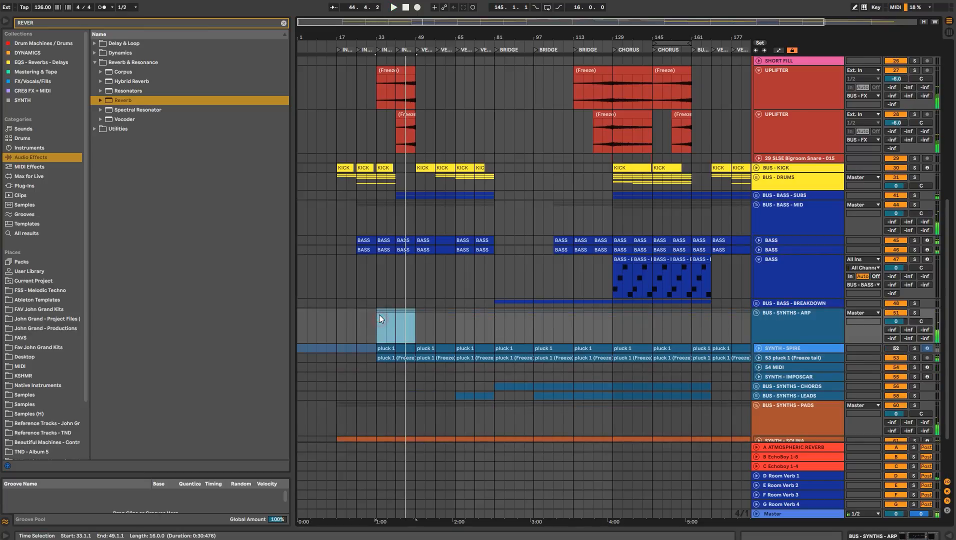
{"action": "key", "text": "a"}
{"action": "key", "text": "a"}
{"action": "double_click", "coordinate": [766, 318]}
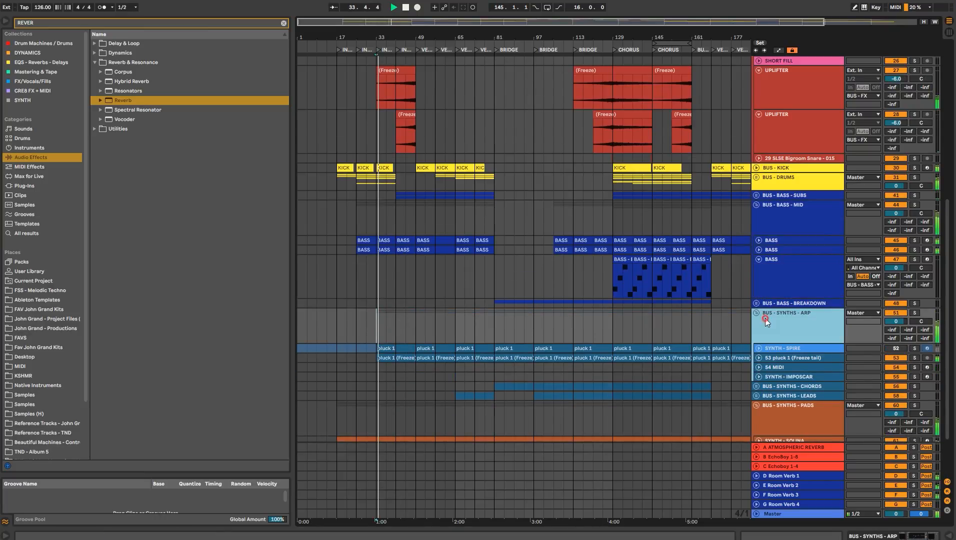
{"action": "left_click", "coordinate": [774, 320]}
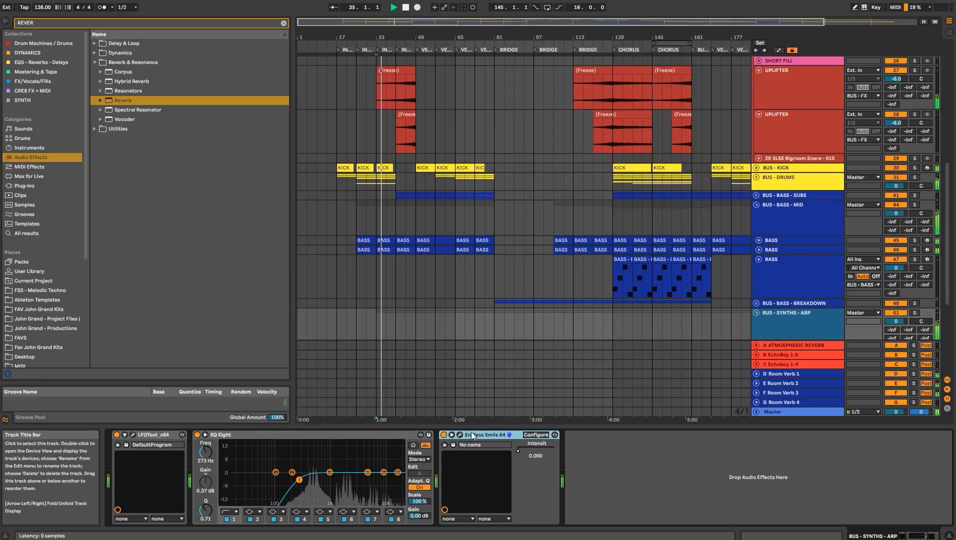
- Search the audio effects for EQ and add an EQ Three to the end of the BUS - SYNTHS - ARP device chain
{"action": "scroll", "coordinate": [774, 320], "scroll_direction": "down", "scroll_amount": 2}
{"action": "left_click", "coordinate": [789, 255]}
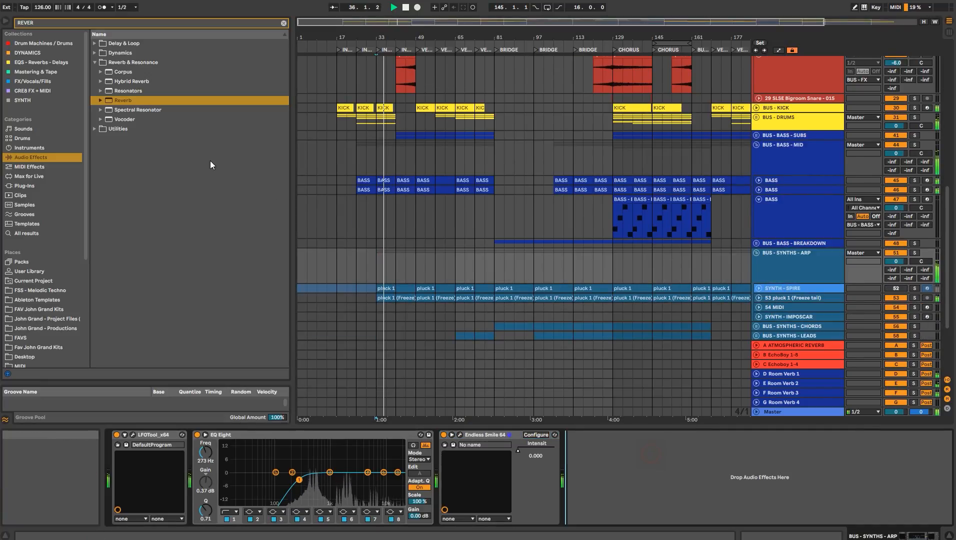
{"action": "left_click", "coordinate": [143, 26]}
{"action": "type", "text": "EQ"}
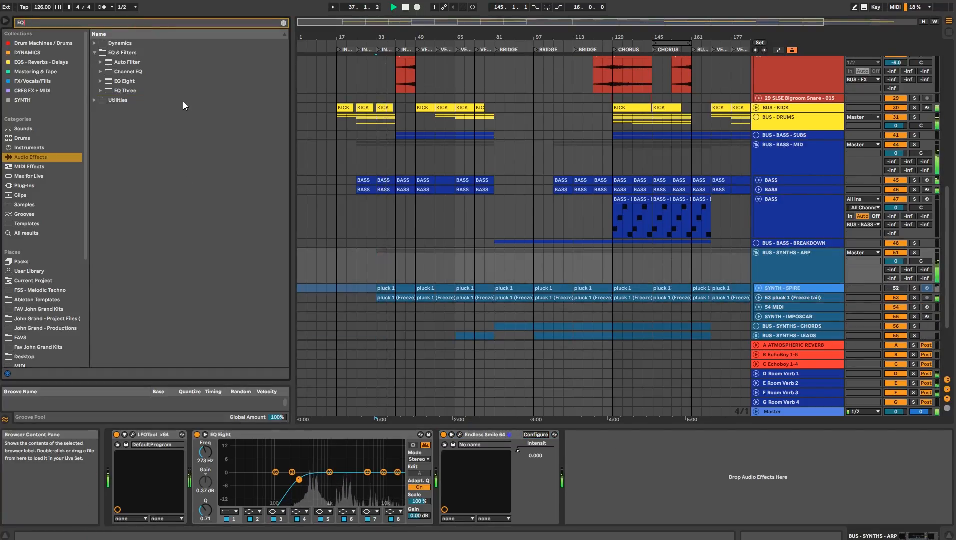
{"action": "double_click", "coordinate": [132, 91]}
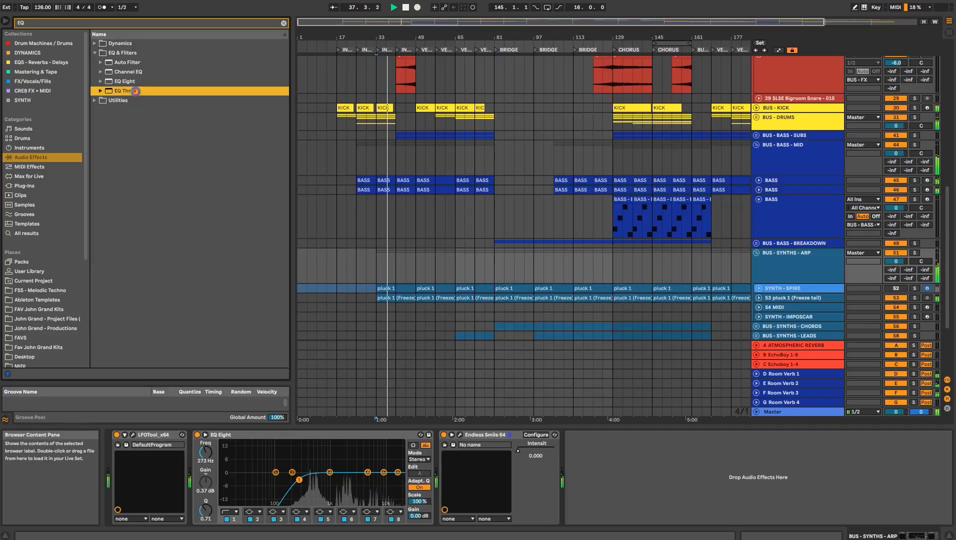
- Show new automation lanes for the EQ Three's GainHi and GainLo on BUS - SYNTHS - ARP
{"action": "right_click", "coordinate": [629, 455]}
{"action": "left_click", "coordinate": [638, 466]}
{"action": "right_click", "coordinate": [574, 460]}
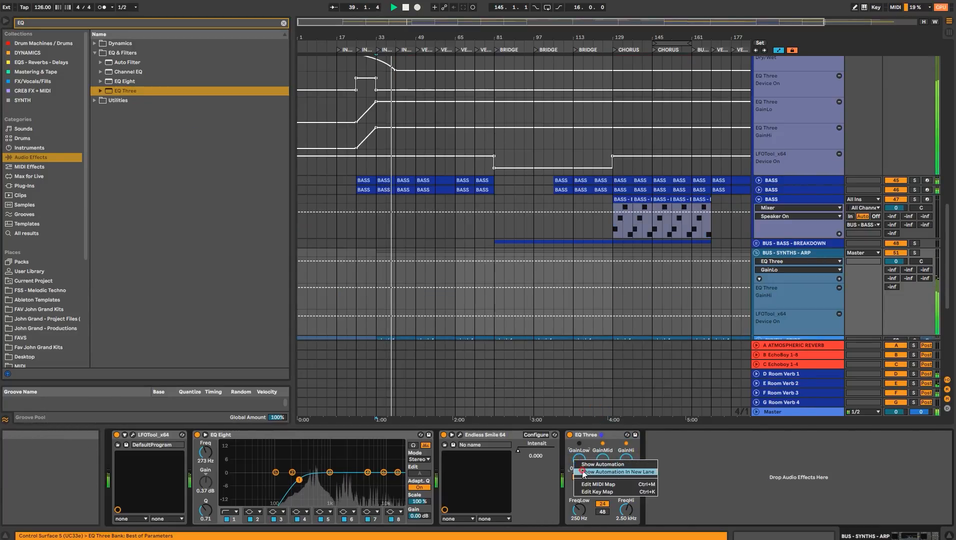
{"action": "left_click", "coordinate": [583, 472]}
{"action": "scroll", "coordinate": [398, 272], "scroll_direction": "down", "scroll_amount": 3}
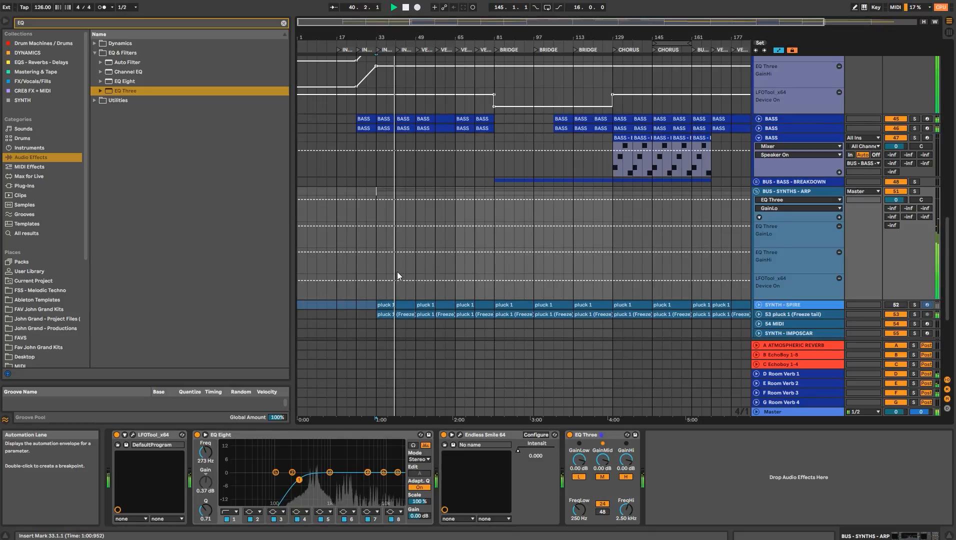
- Automate the arp bus's EQ Three low and high gains to rise from -inf dB at bar 33 to 0 dB at bar 49, then hide the automation
{"action": "double_click", "coordinate": [414, 226]}
{"action": "left_click", "coordinate": [378, 227]}
{"action": "left_click_drag", "start_coordinate": [381, 227], "coordinate": [376, 272]}
{"action": "key", "text": "ctrl+z"}
{"action": "left_click", "coordinate": [380, 226]}
{"action": "left_click", "coordinate": [415, 252]}
{"action": "left_click", "coordinate": [380, 252]}
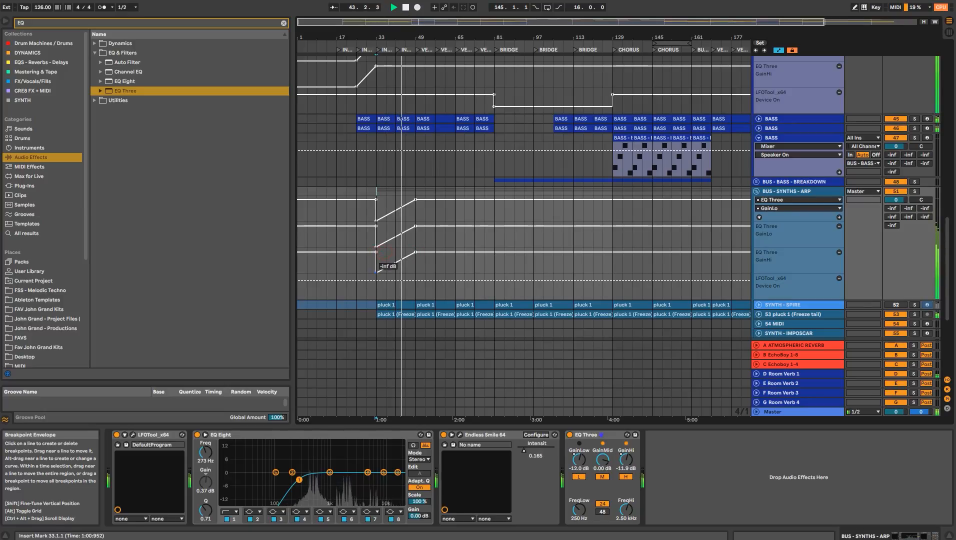
{"action": "key", "text": "space"}
{"action": "key", "text": "space"}
{"action": "key", "text": "a"}
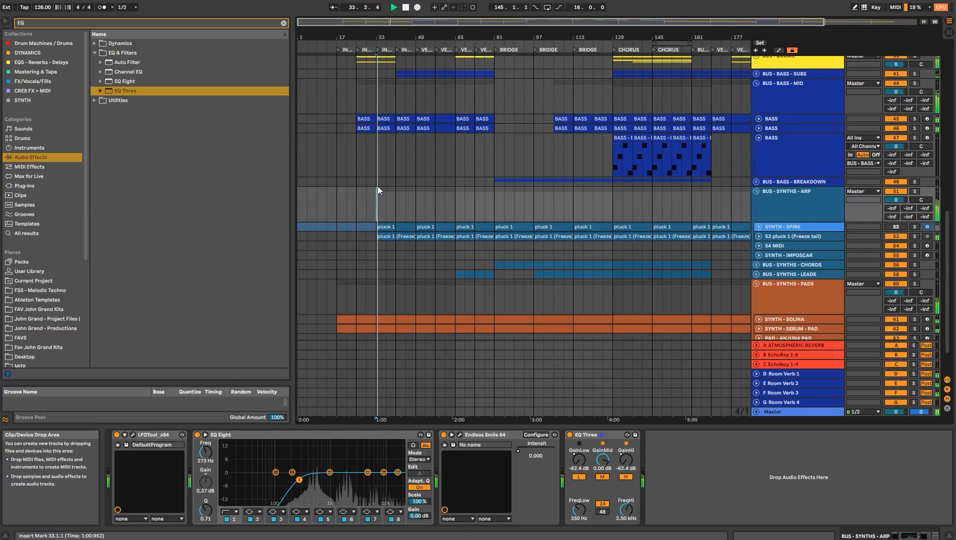
- Place the insert marker at bar 41 on the SLSE Bigroom Snare track and fold the two UPLIFTER tracks
{"action": "scroll", "coordinate": [696, 223], "scroll_direction": "up", "scroll_amount": 10}
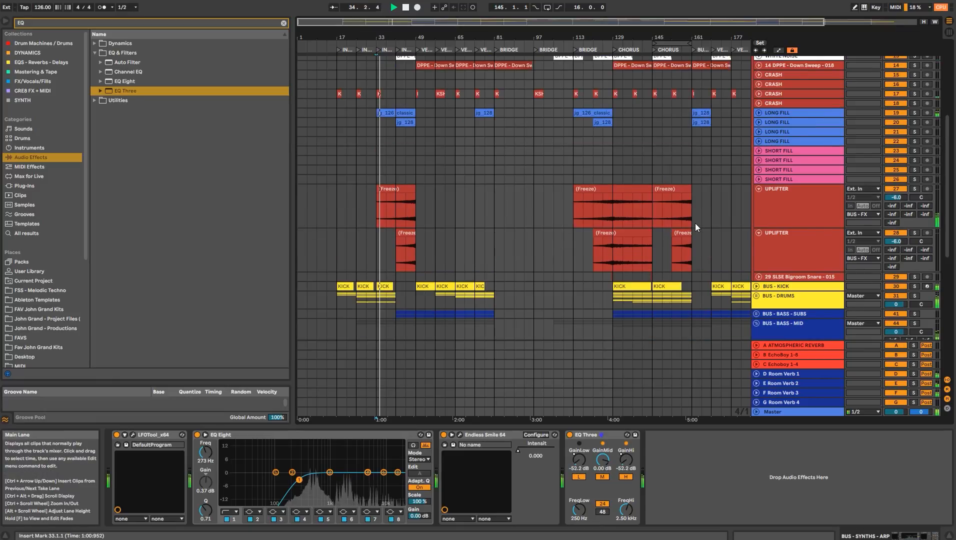
{"action": "left_click_drag", "start_coordinate": [396, 277], "coordinate": [411, 278]}
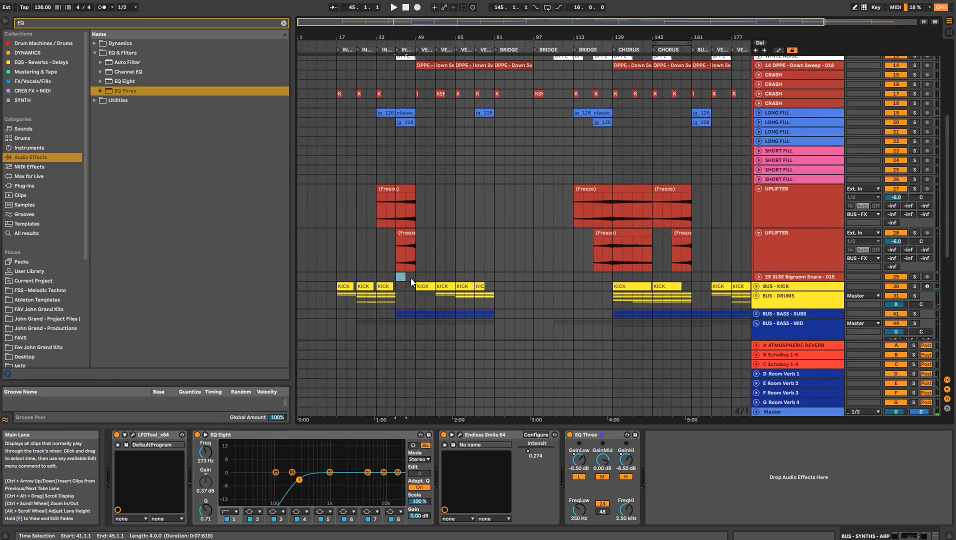
{"action": "key", "text": "ctrl+alt+l"}
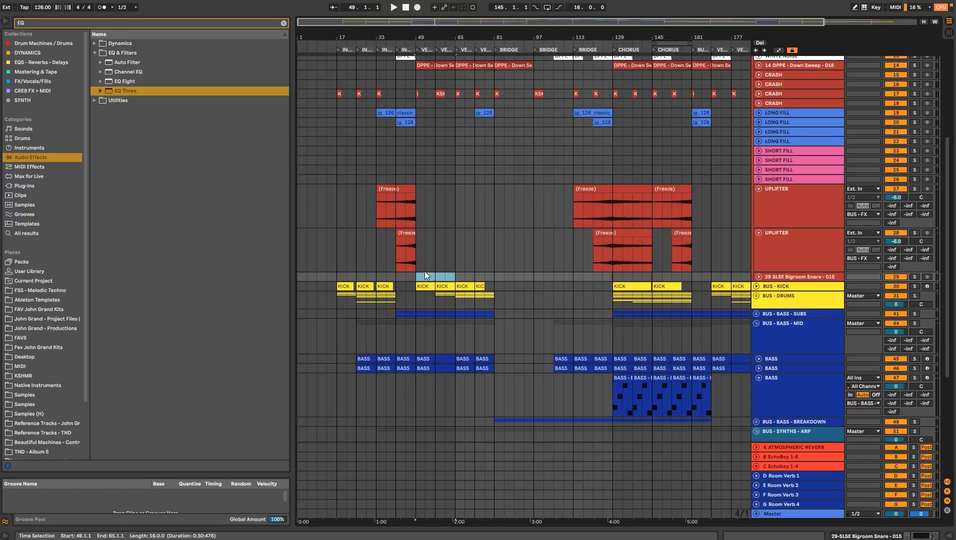
{"action": "left_click", "coordinate": [396, 278]}
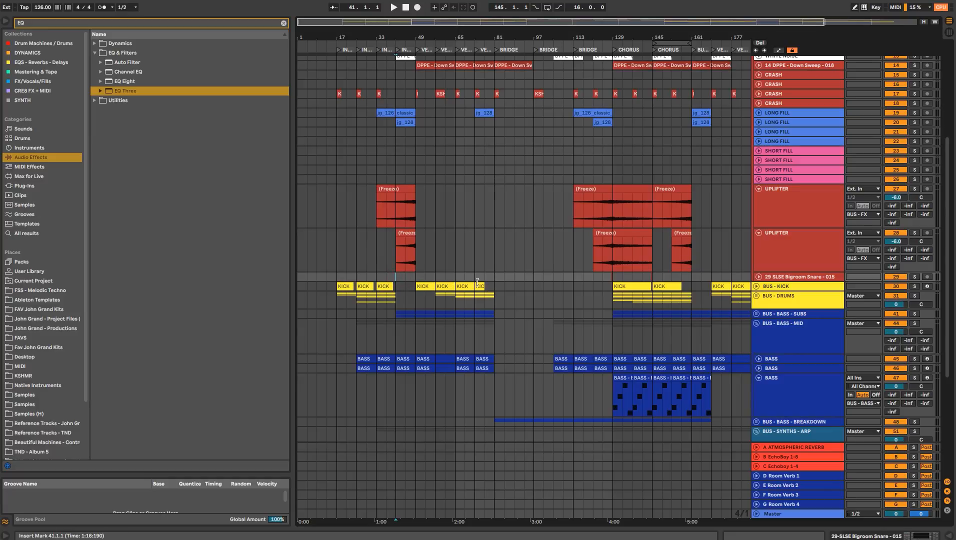
{"action": "left_click", "coordinate": [764, 205]}
{"action": "key", "text": "ctrl+a"}
{"action": "left_click", "coordinate": [758, 188]}
- Insert a new audio track below the SLSE Bigroom Snare track and zoom in around bar 41
{"action": "left_click", "coordinate": [779, 207]}
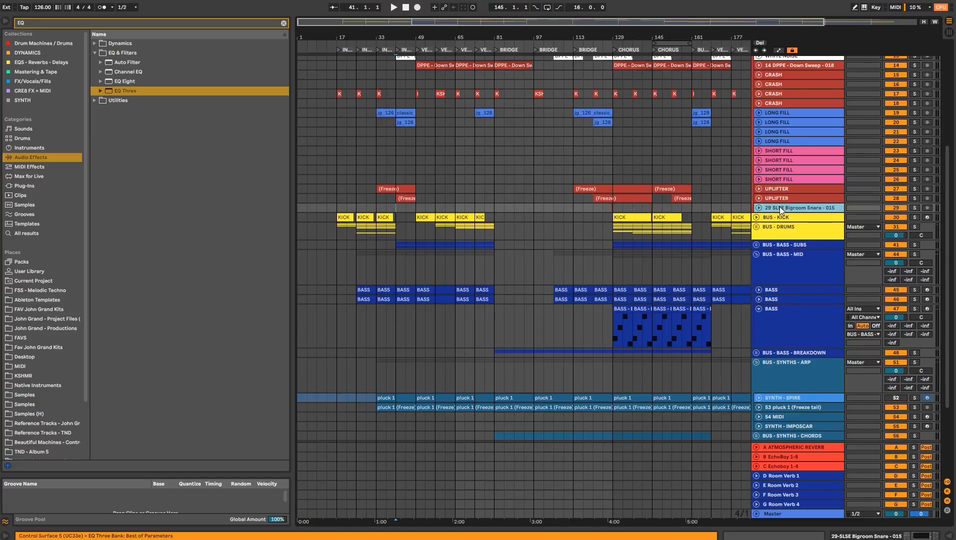
{"action": "right_click", "coordinate": [781, 207]}
{"action": "left_click", "coordinate": [808, 277]}
{"action": "left_click_drag", "start_coordinate": [392, 36], "coordinate": [391, 40]}
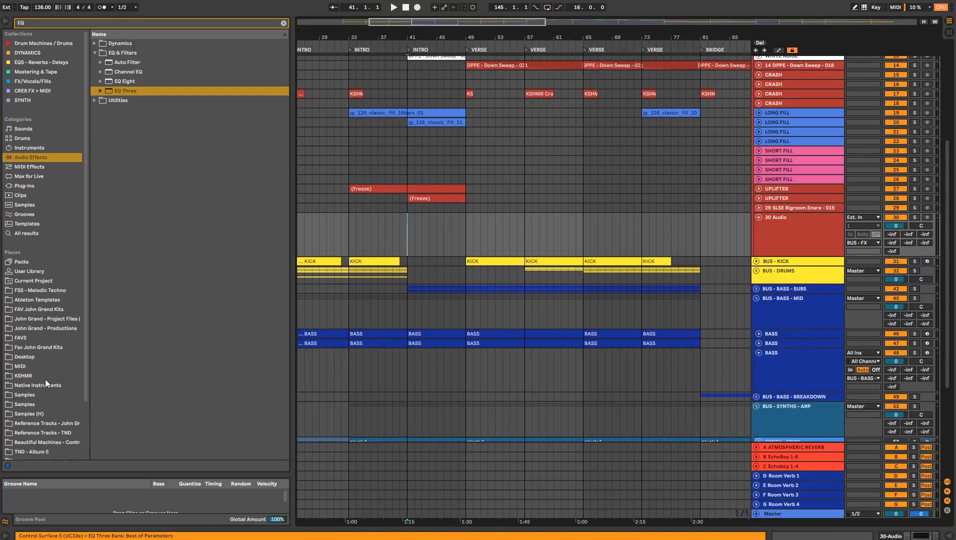
- Clear the browser search in Samples, collapse the DPPE - Down Sweeps folder and open DPPE - Fx Loops
{"action": "left_click", "coordinate": [27, 394]}
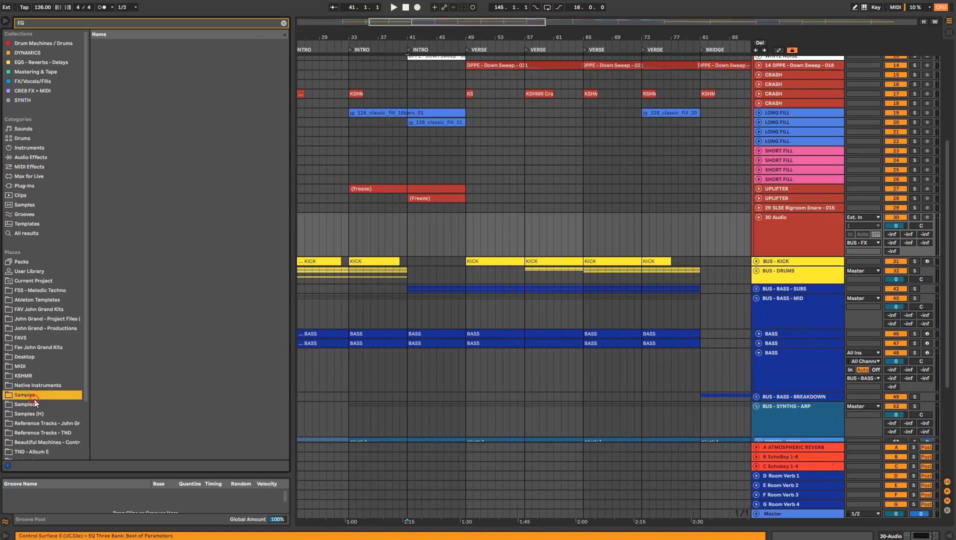
{"action": "left_click", "coordinate": [283, 24]}
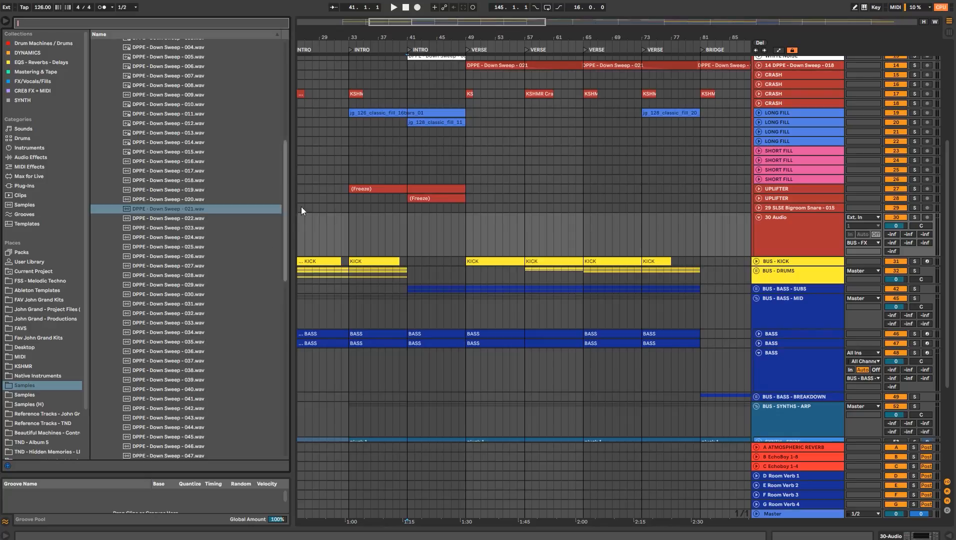
{"action": "scroll", "coordinate": [255, 150], "scroll_direction": "up", "scroll_amount": 5}
{"action": "left_click", "coordinate": [117, 163]}
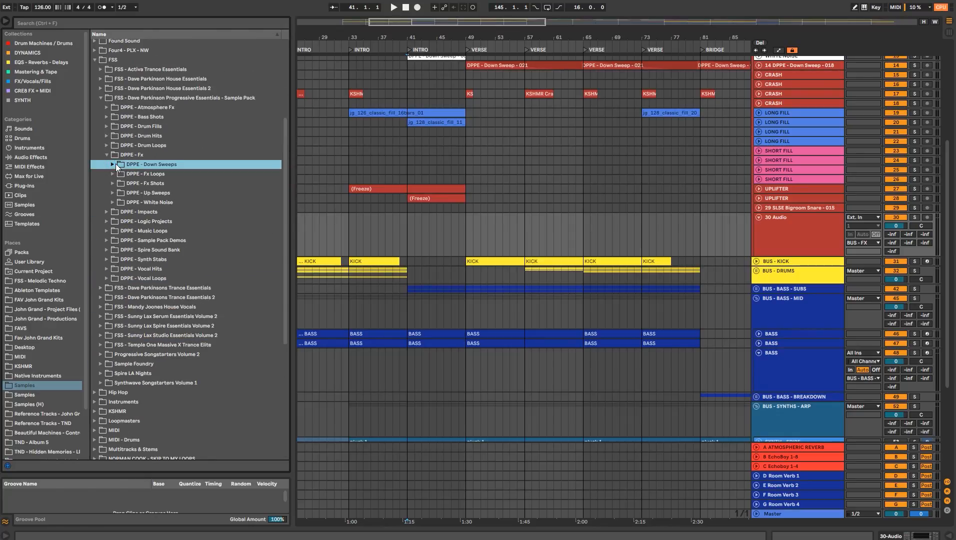
{"action": "left_click", "coordinate": [114, 174]}
- Audition several DPPE Fx Loop samples, including 002, 035 and 036
{"action": "left_click", "coordinate": [147, 193]}
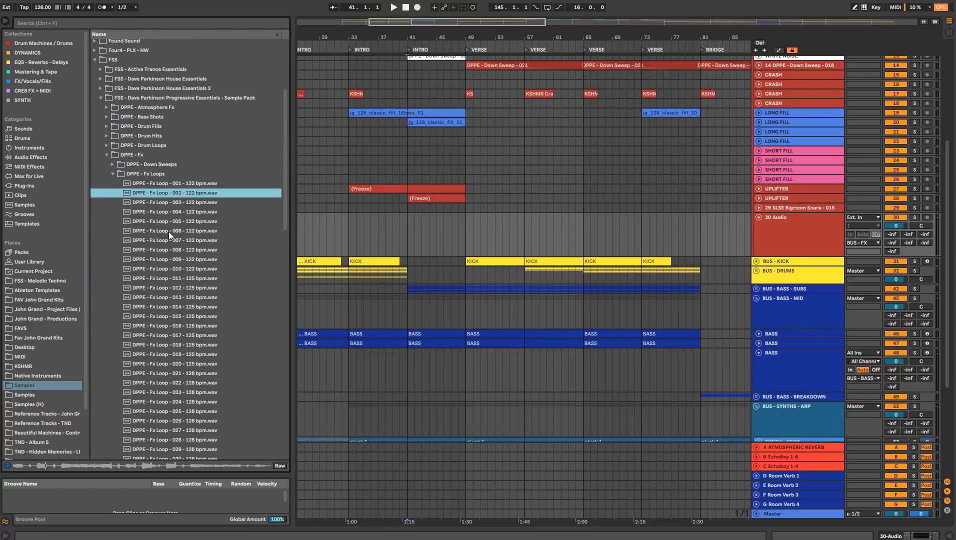
{"action": "left_click", "coordinate": [180, 269]}
{"action": "scroll", "coordinate": [183, 267], "scroll_direction": "down", "scroll_amount": 5}
{"action": "left_click", "coordinate": [186, 264]}
{"action": "scroll", "coordinate": [185, 265], "scroll_direction": "down", "scroll_amount": 4}
{"action": "left_click", "coordinate": [187, 267]}
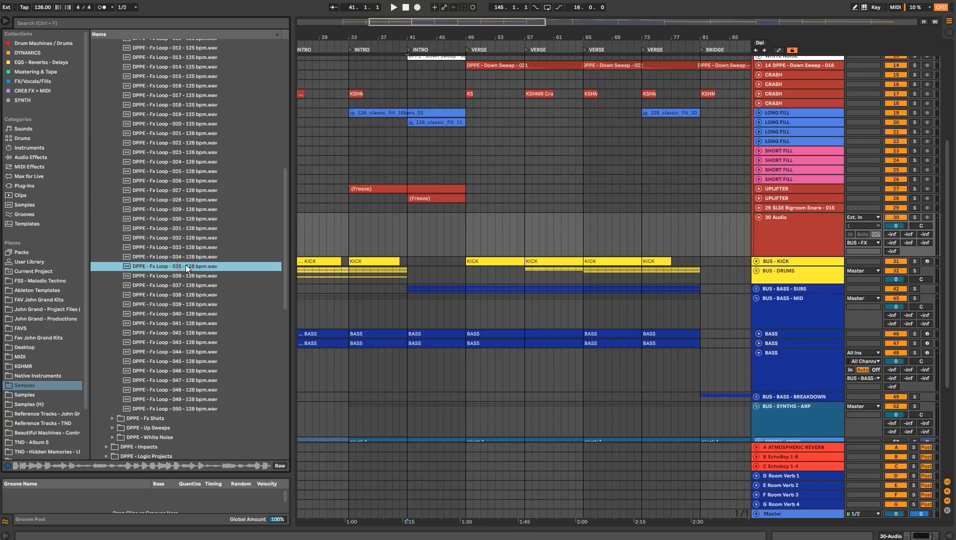
{"action": "left_click", "coordinate": [200, 275]}
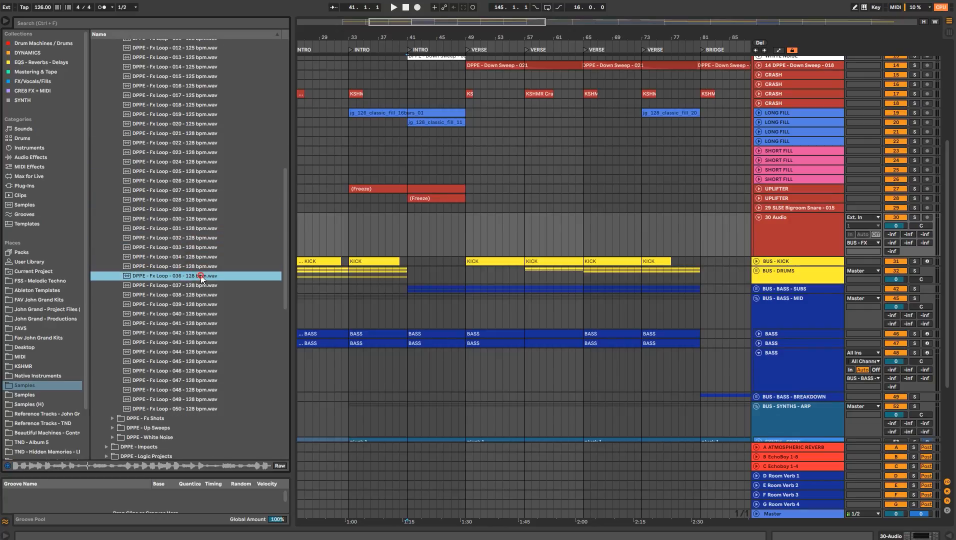
{"action": "left_click", "coordinate": [413, 231]}
- Audition samples from the DPPE - Up Sweeps folder and place Up Sweep - 046 at bar 41 on the new audio track
{"action": "left_click", "coordinate": [113, 427]}
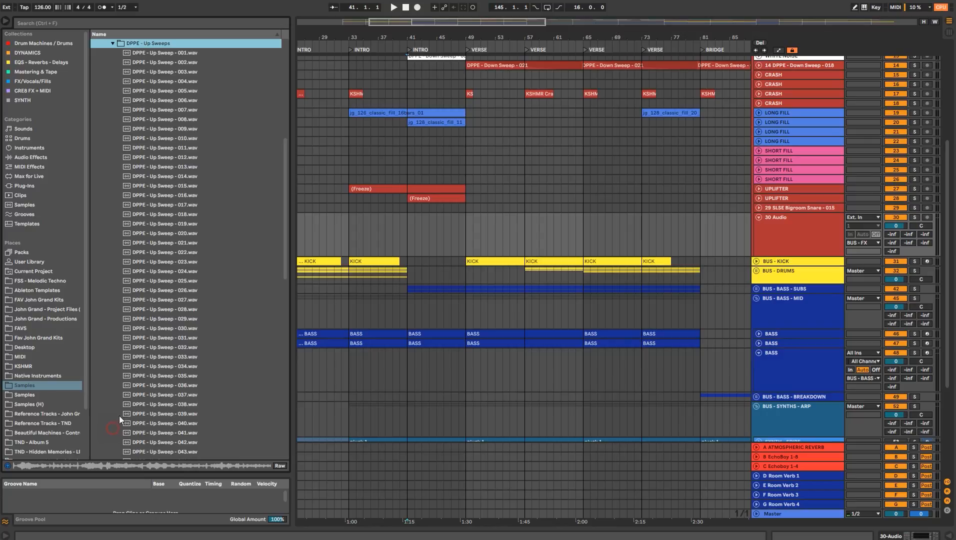
{"action": "left_click", "coordinate": [148, 339]}
{"action": "left_click", "coordinate": [185, 366]}
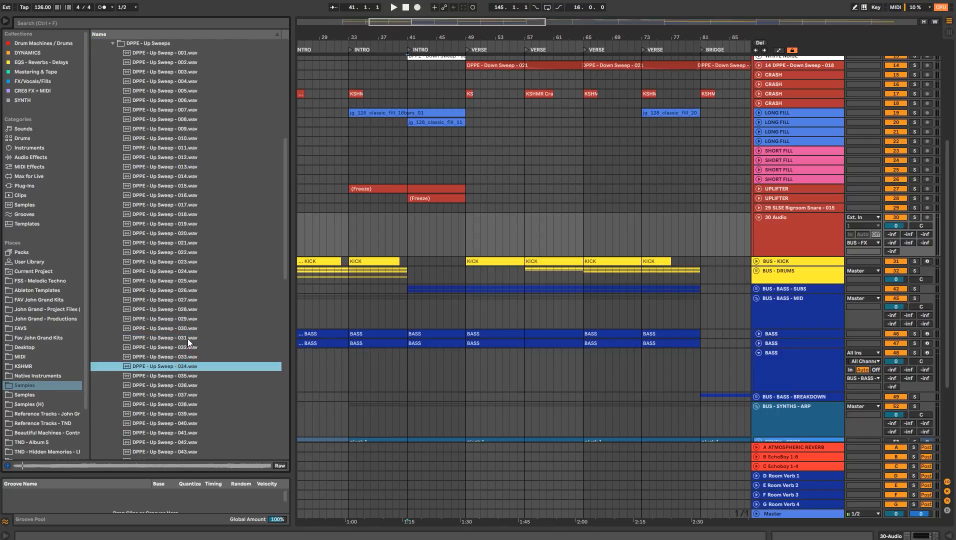
{"action": "scroll", "coordinate": [188, 373], "scroll_direction": "down", "scroll_amount": 5}
{"action": "left_click", "coordinate": [191, 340]}
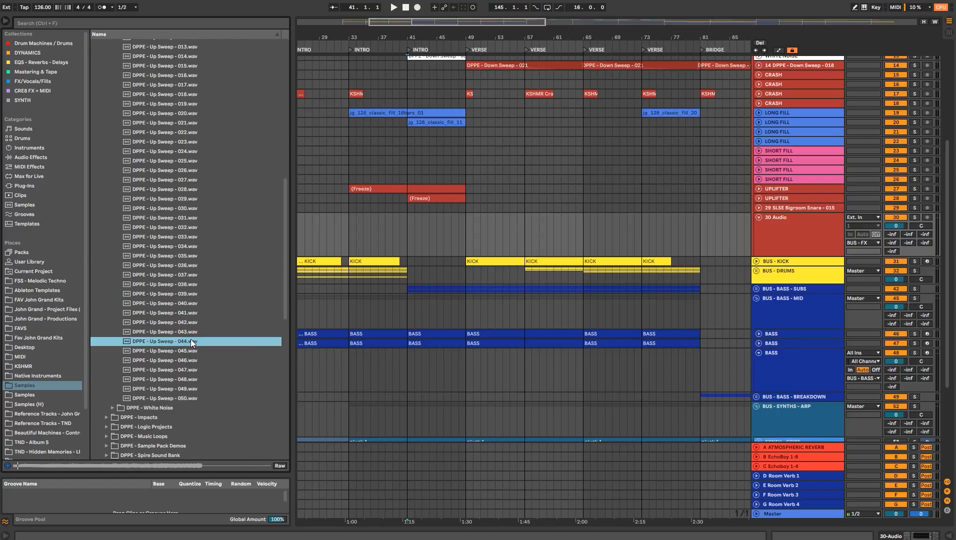
{"action": "left_click", "coordinate": [184, 360]}
{"action": "left_click_drag", "start_coordinate": [185, 360], "coordinate": [408, 239]}
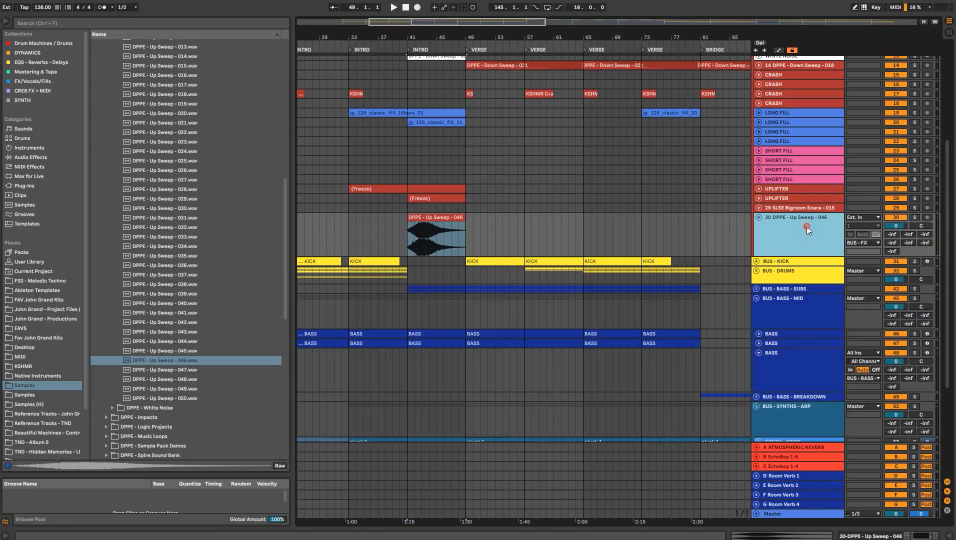
- Set the Up Sweep - 046 track's volume to -8.6 dB, EQ Eight low cut to 199 Hz, Utility gain to -13.9 dB and send A to 0 dB
{"action": "double_click", "coordinate": [429, 220]}
{"action": "key", "text": "space"}
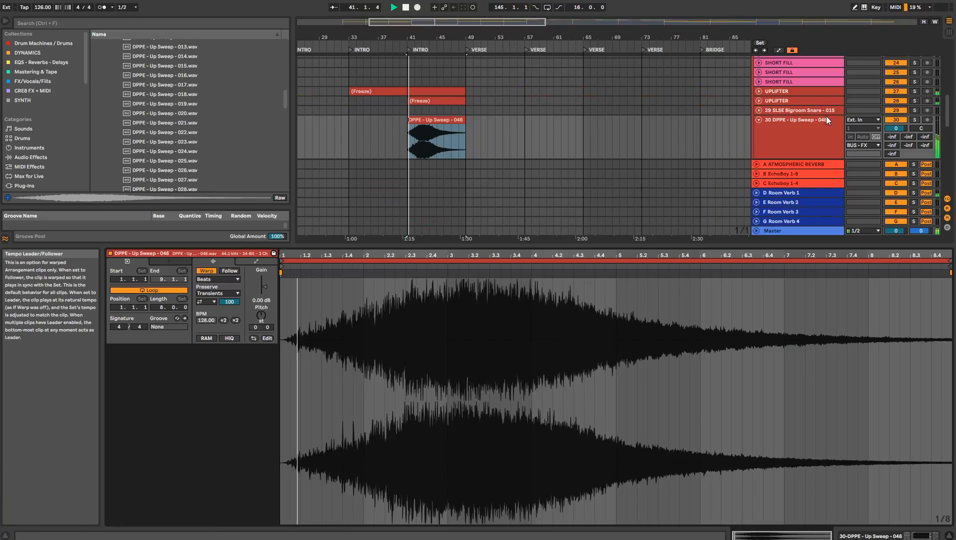
{"action": "left_click", "coordinate": [756, 143]}
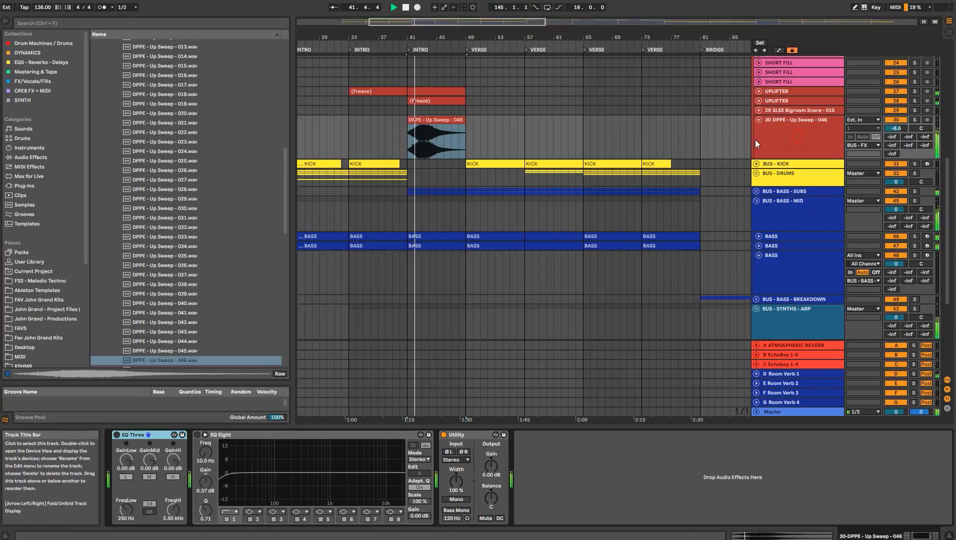
{"action": "left_click", "coordinate": [197, 435]}
{"action": "left_click_drag", "start_coordinate": [204, 452], "coordinate": [204, 440]}
{"action": "left_click_drag", "start_coordinate": [491, 466], "coordinate": [491, 484]}
{"action": "left_click_drag", "start_coordinate": [891, 137], "coordinate": [891, 86]}
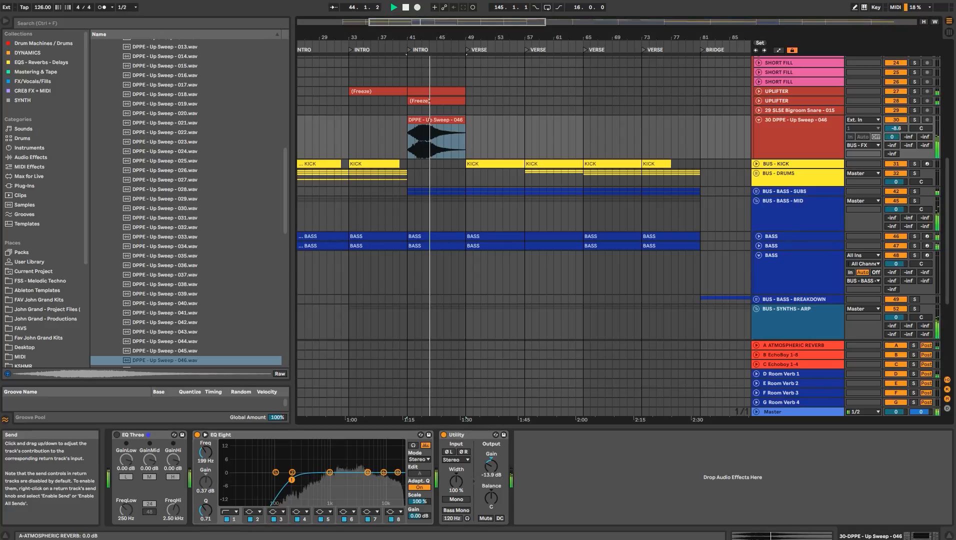
- Insert another audio track below Up Sweep - 046 and place Up Sweep - 047 on it at bar 41
{"action": "left_click", "coordinate": [805, 130]}
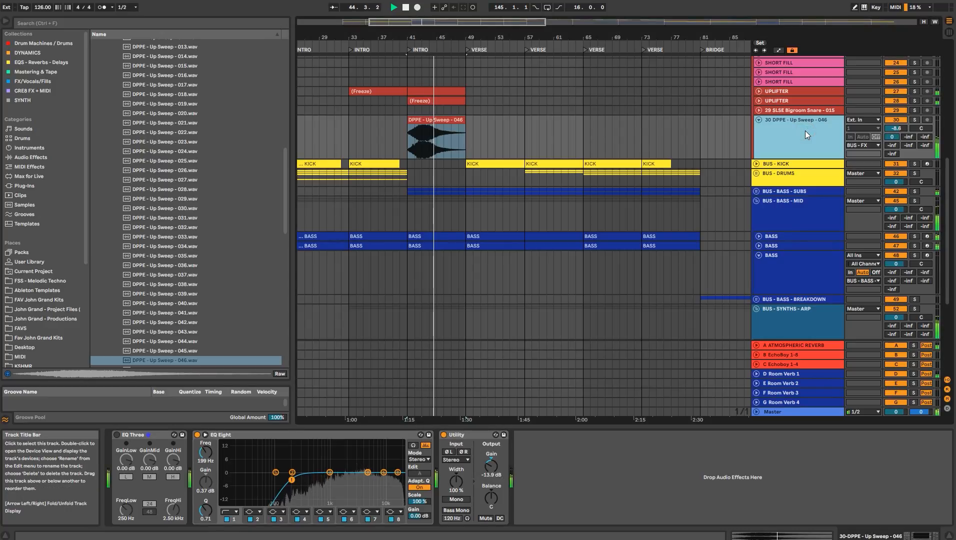
{"action": "key", "text": "ctrl+t"}
{"action": "scroll", "coordinate": [185, 285], "scroll_direction": "down", "scroll_amount": 3}
{"action": "left_click", "coordinate": [185, 284]}
{"action": "key", "text": "space"}
{"action": "left_click_drag", "start_coordinate": [169, 290], "coordinate": [408, 183]}
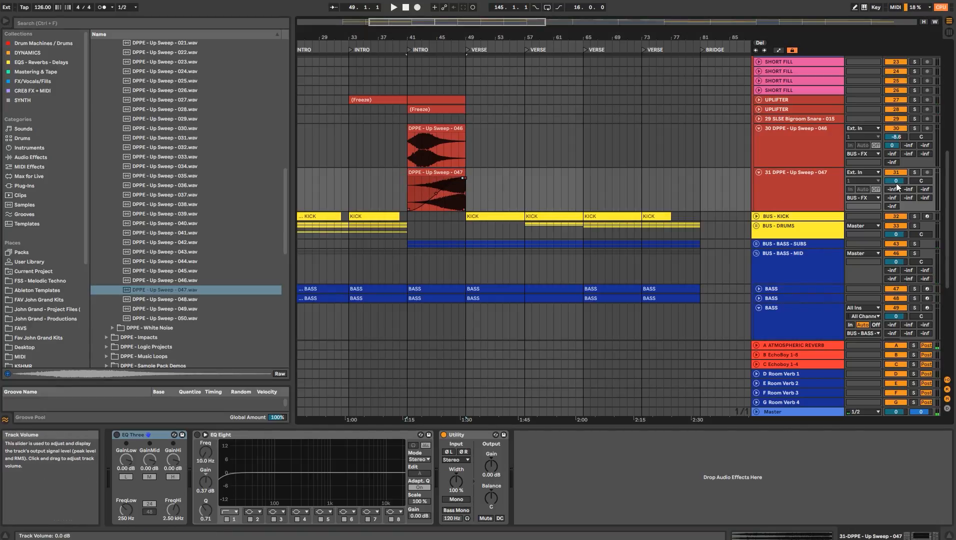
- Set the Up Sweep - 047 track's volume to -8.3 dB and send A to 0 dB, and play from just before bar 41
{"action": "left_click_drag", "start_coordinate": [896, 182], "coordinate": [896, 189]}
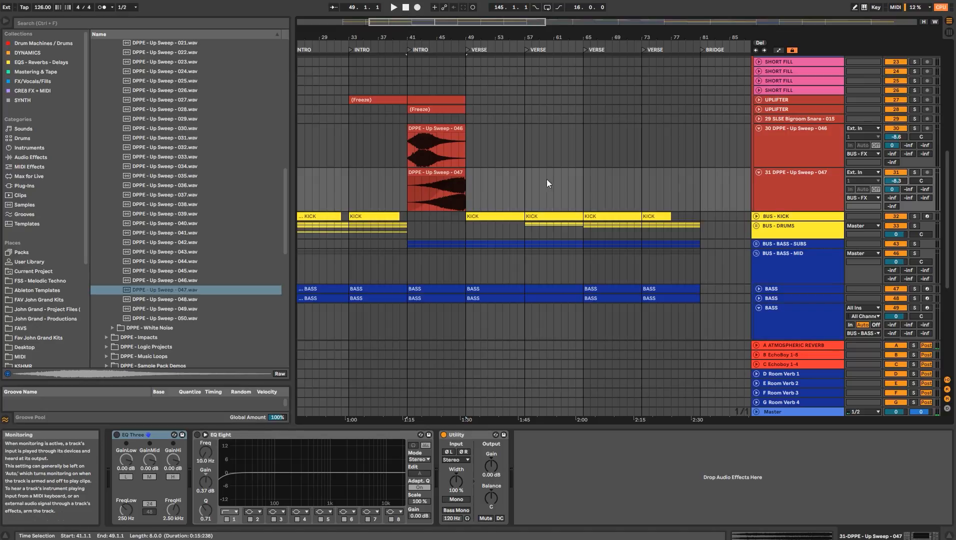
{"action": "left_click", "coordinate": [405, 188]}
{"action": "key", "text": "space"}
- Insert an audio track below Up Sweep - 047 and place Impact - 013 from the DPPE - Impacts folder on it at bar 41
{"action": "left_click", "coordinate": [801, 176]}
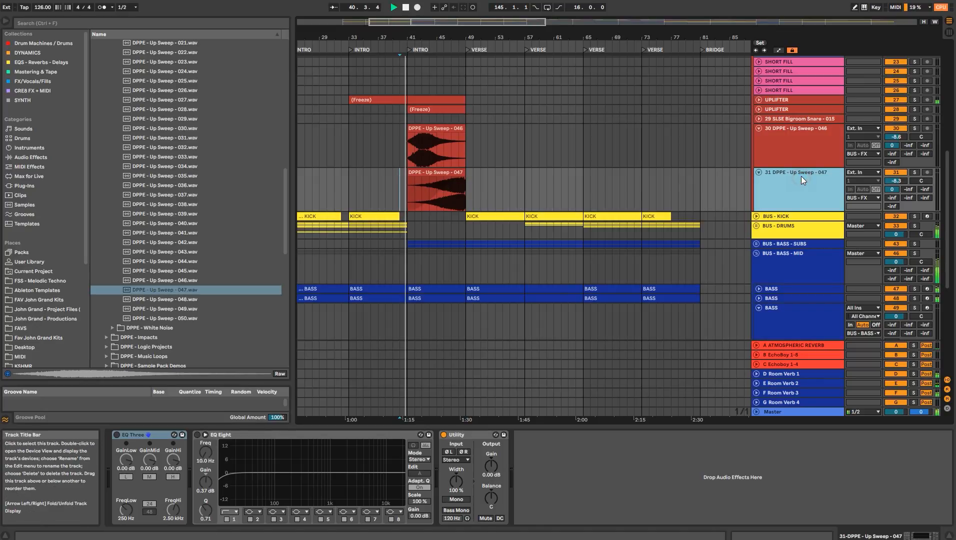
{"action": "key", "text": "ctrl+t"}
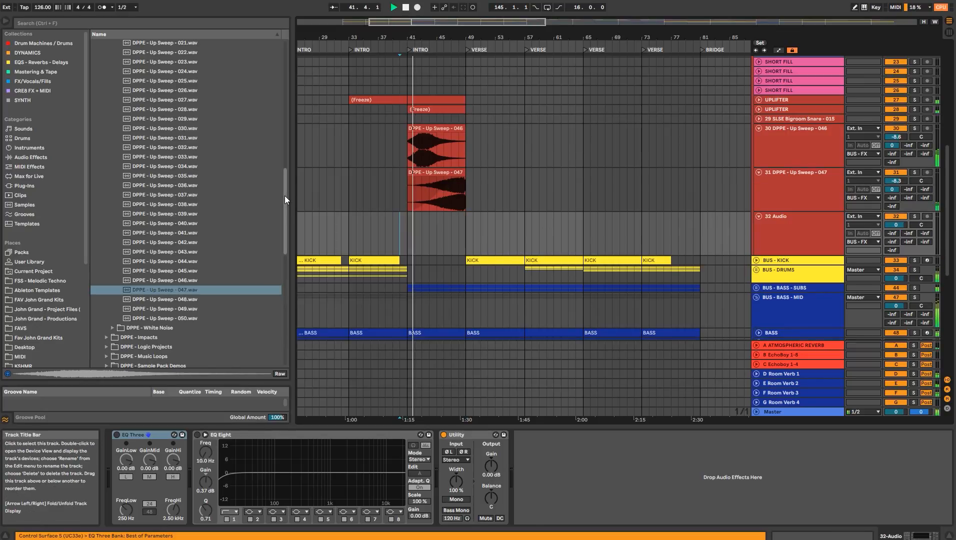
{"action": "key", "text": "space"}
{"action": "left_click_drag", "start_coordinate": [285, 195], "coordinate": [284, 215]}
{"action": "left_click", "coordinate": [107, 265]}
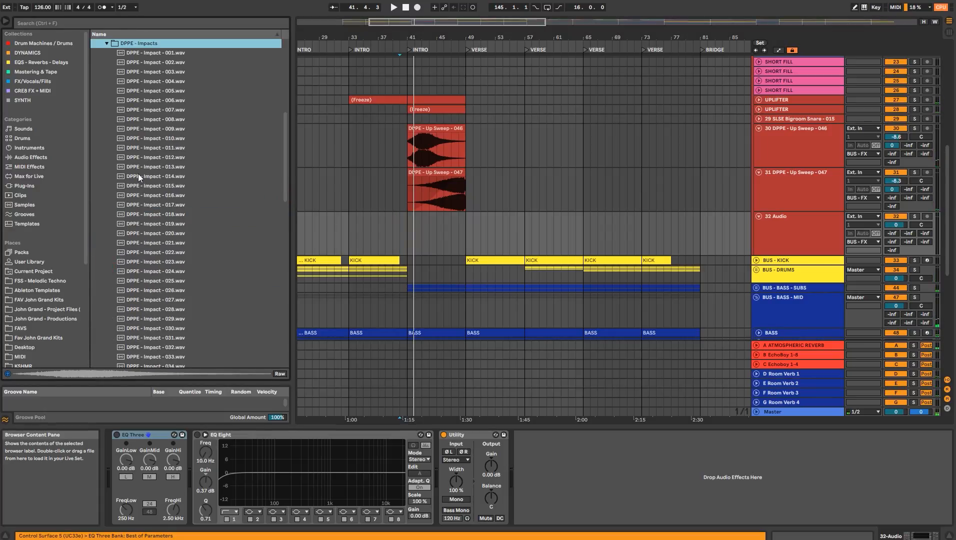
{"action": "left_click", "coordinate": [138, 174]}
{"action": "left_click", "coordinate": [163, 165]}
{"action": "left_click_drag", "start_coordinate": [164, 167], "coordinate": [409, 238]}
- Set the Impact - 013 track's volume to -12.3 dB and play the transition from bar 39
{"action": "left_click_drag", "start_coordinate": [895, 224], "coordinate": [896, 237]}
{"action": "key", "text": "space"}
{"action": "left_click_drag", "start_coordinate": [896, 225], "coordinate": [896, 228]}
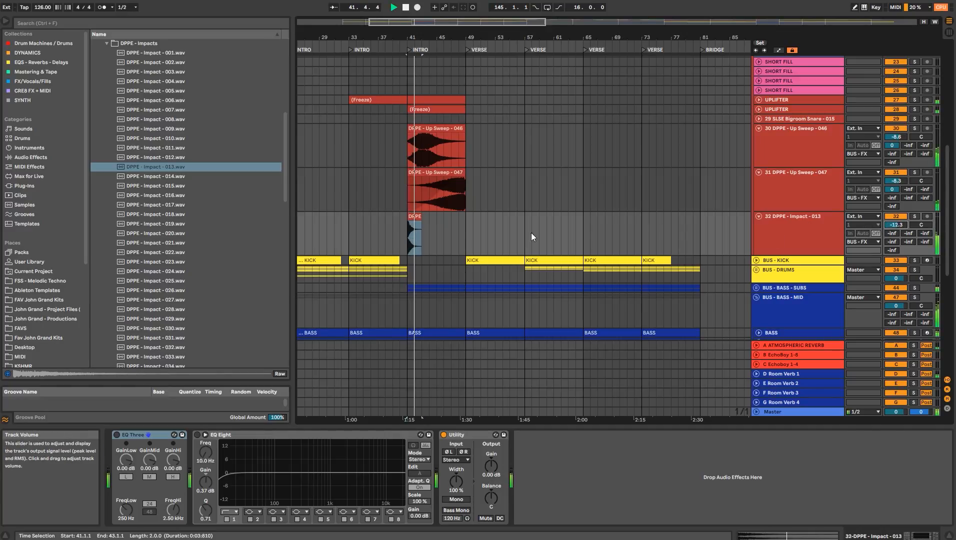
{"action": "left_click", "coordinate": [394, 222]}
{"action": "key", "text": "space"}
{"action": "key", "text": "space"}
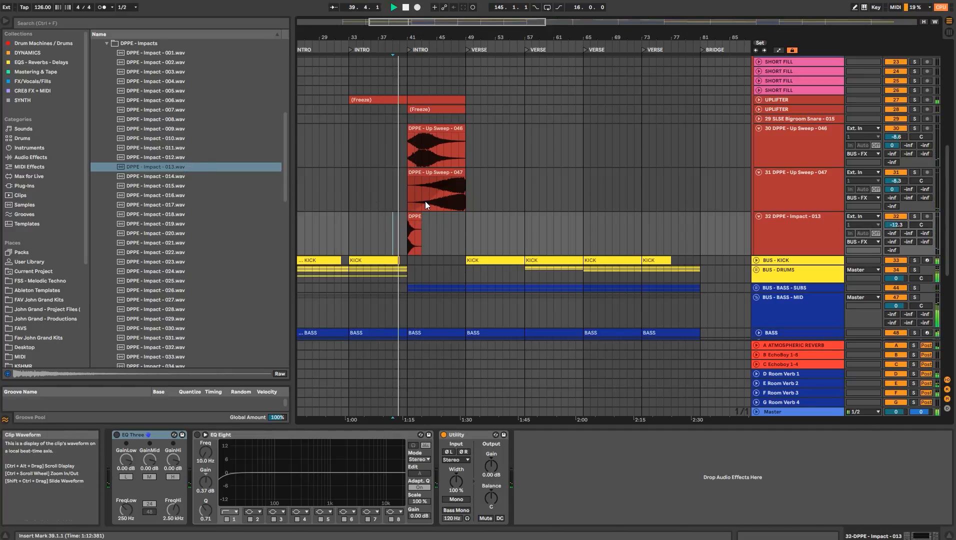
- Unfold BUS - SAMPLES, copy the bar 81 clip on the SAMPLE REC track to bar 41, and play from there
{"action": "scroll", "coordinate": [650, 220], "scroll_direction": "down", "scroll_amount": 5}
{"action": "scroll", "coordinate": [657, 222], "scroll_direction": "down", "scroll_amount": 4}
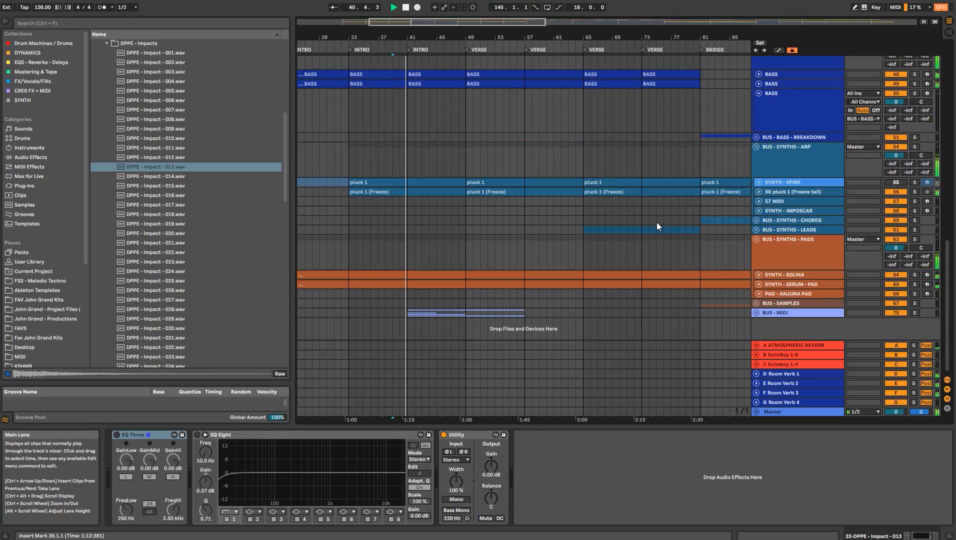
{"action": "left_click", "coordinate": [749, 304]}
{"action": "left_click_drag", "start_coordinate": [530, 38], "coordinate": [531, 16]}
{"action": "scroll", "coordinate": [578, 234], "scroll_direction": "down", "scroll_amount": 2}
{"action": "left_click", "coordinate": [572, 301]}
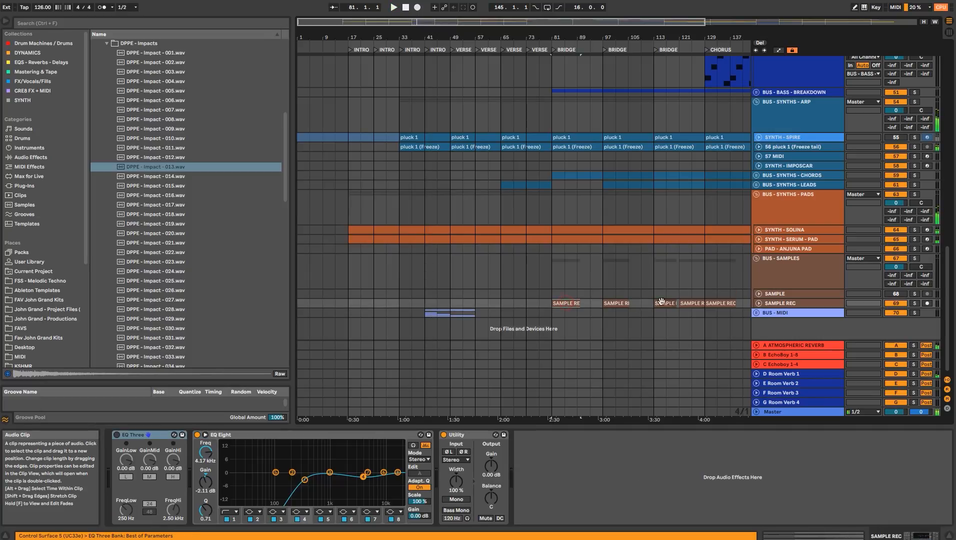
{"action": "left_click_drag", "start_coordinate": [459, 304], "coordinate": [445, 303]}
{"action": "key", "text": "space"}
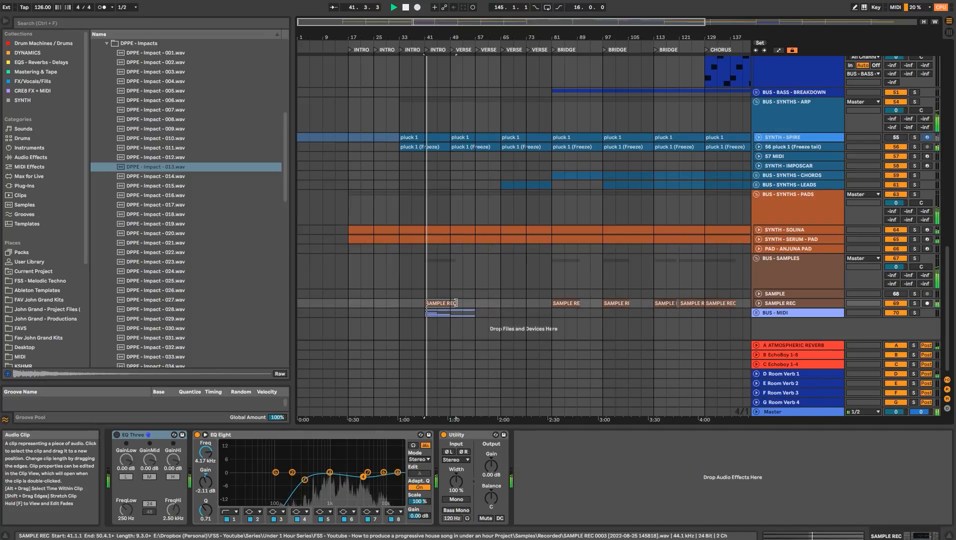
- Automate the BUS - SAMPLES LFOTool Device On to Off between bars 33 and 49, and play from bar 41
{"action": "key", "text": "space"}
{"action": "left_click", "coordinate": [786, 270]}
{"action": "right_click", "coordinate": [117, 435]}
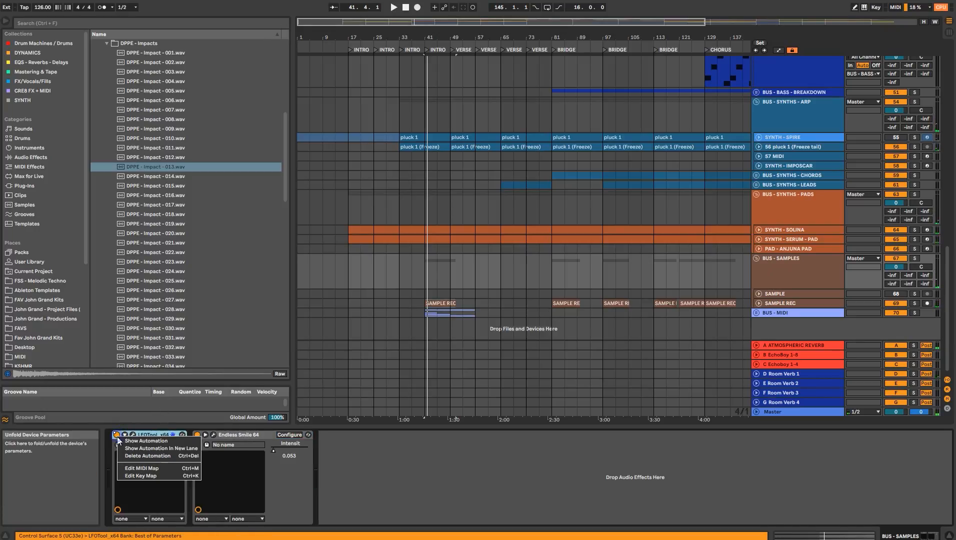
{"action": "left_click", "coordinate": [123, 441]}
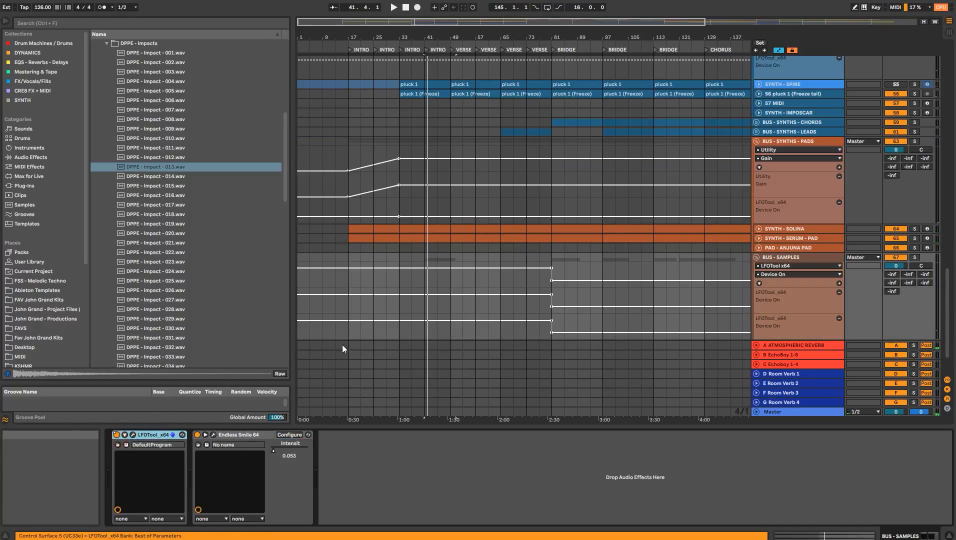
{"action": "left_click", "coordinate": [449, 294]}
{"action": "left_click", "coordinate": [421, 295]}
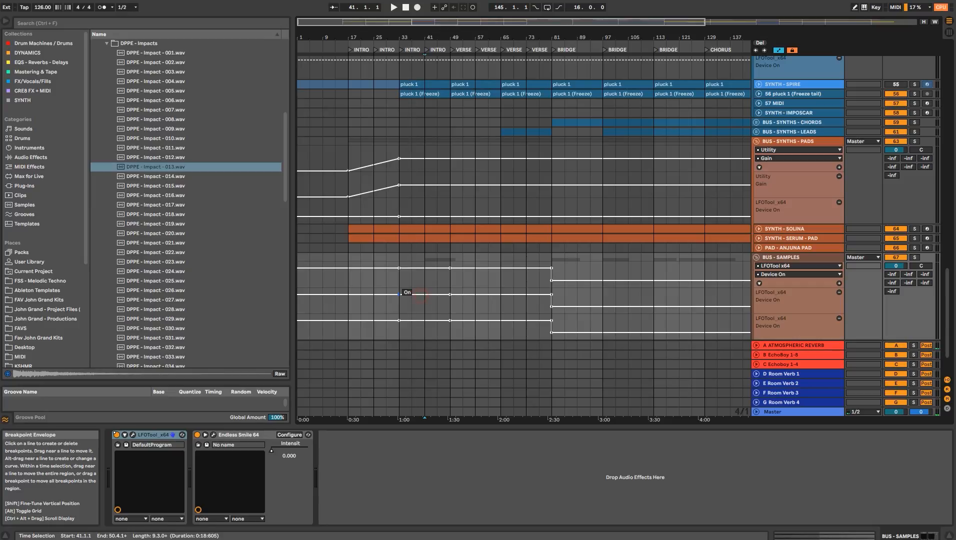
{"action": "left_click_drag", "start_coordinate": [417, 296], "coordinate": [399, 307]}
{"action": "key", "text": "space"}
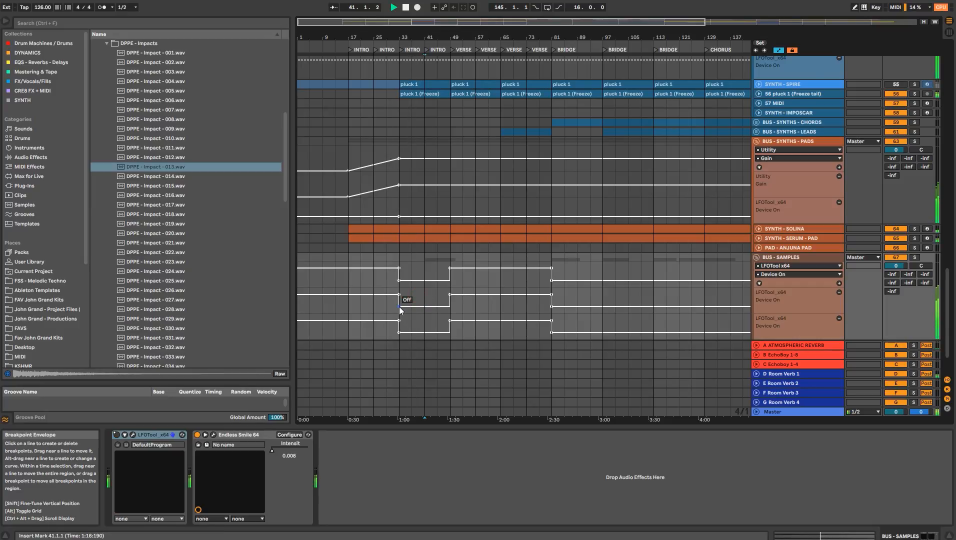
- Adjust the BUS - SAMPLES LFOTool Device On automation between bars 49 and 81
{"action": "key", "text": "a"}
{"action": "left_click_drag", "start_coordinate": [554, 38], "coordinate": [554, 23]}
{"action": "key", "text": "a"}
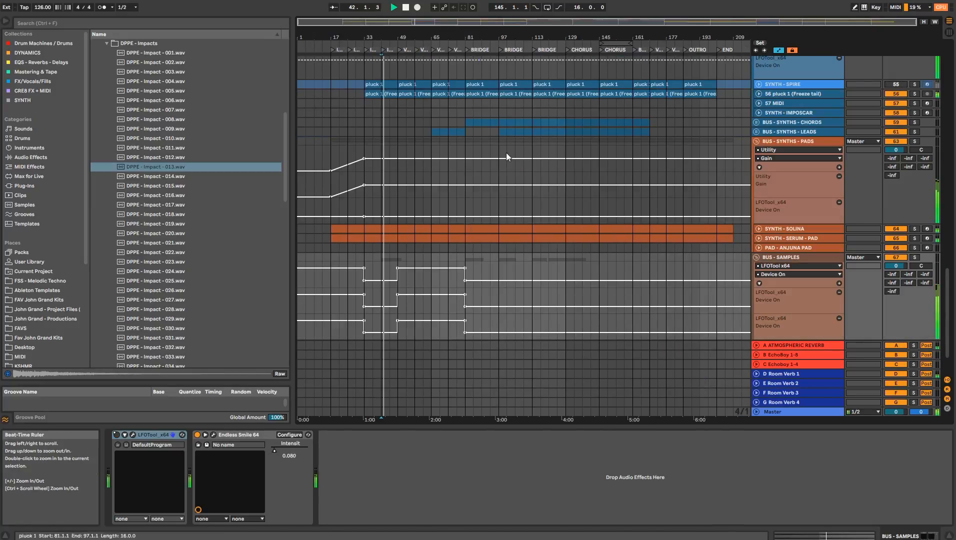
{"action": "scroll", "coordinate": [569, 260], "scroll_direction": "down", "scroll_amount": 5}
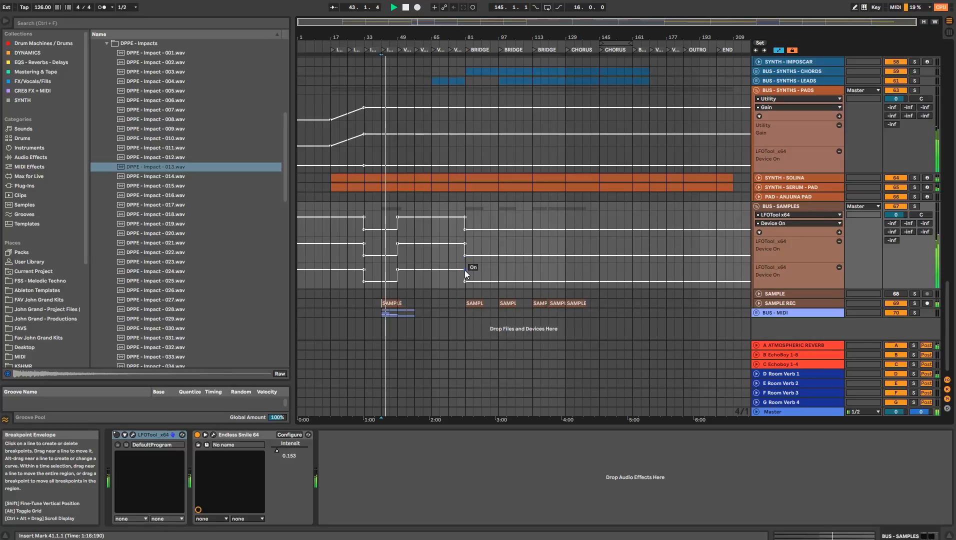
{"action": "left_click_drag", "start_coordinate": [416, 271], "coordinate": [373, 283]}
- Set the Up Sweep - 047 track's volume to -16.0 dB
{"action": "scroll", "coordinate": [671, 228], "scroll_direction": "up", "scroll_amount": 15}
{"action": "left_click", "coordinate": [787, 230]}
{"action": "mouse_move", "coordinate": [896, 225]}
{"action": "left_mouse_down"}
{"action": "mouse_move", "coordinate": [895, 240]}
{"action": "mouse_move", "coordinate": [895, 228]}
{"action": "left_mouse_up"}
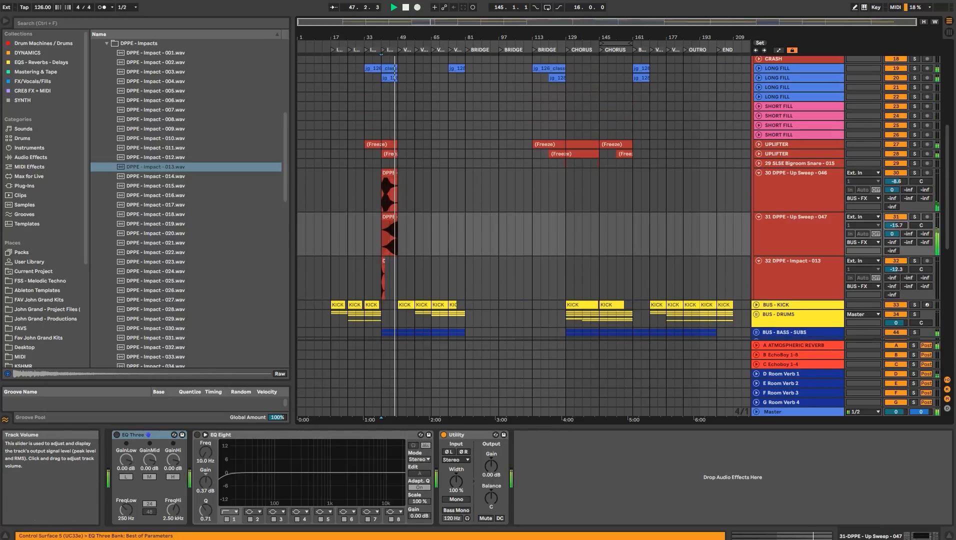
- Fold the tall up sweep, impact and third BASS tracks, and select the BUS - BASS - MID group
{"action": "left_click", "coordinate": [782, 185]}
{"action": "key", "text": "ctrl+a"}
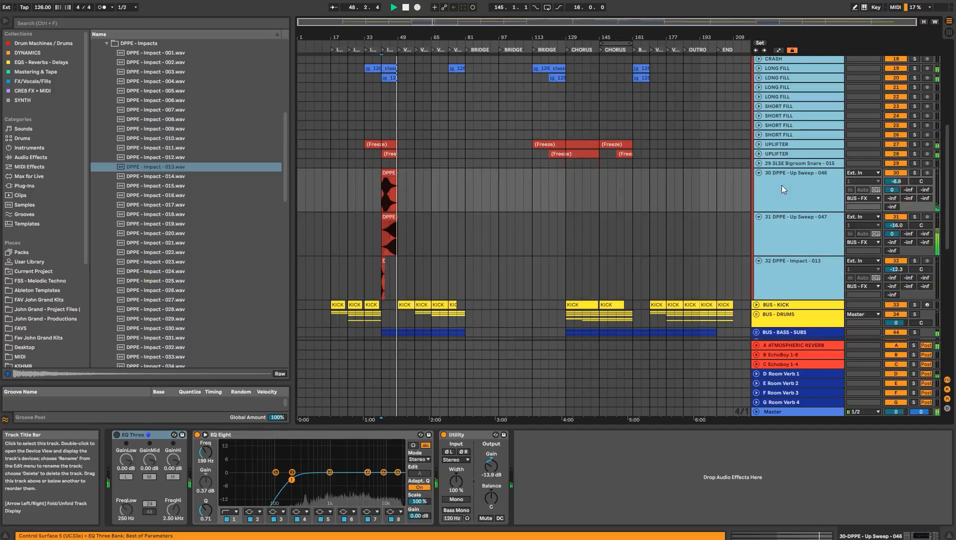
{"action": "key", "text": "Left"}
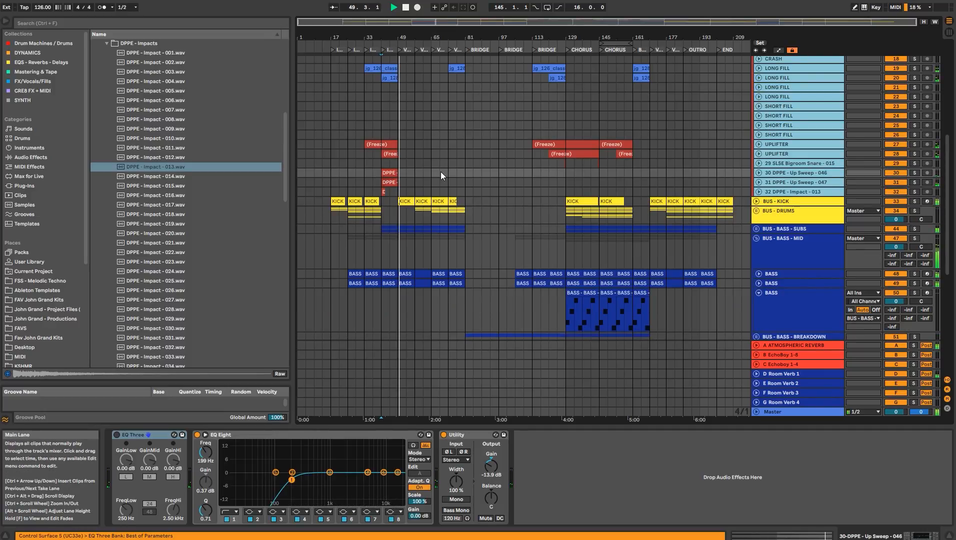
{"action": "scroll", "coordinate": [435, 207], "scroll_direction": "down", "scroll_amount": 4}
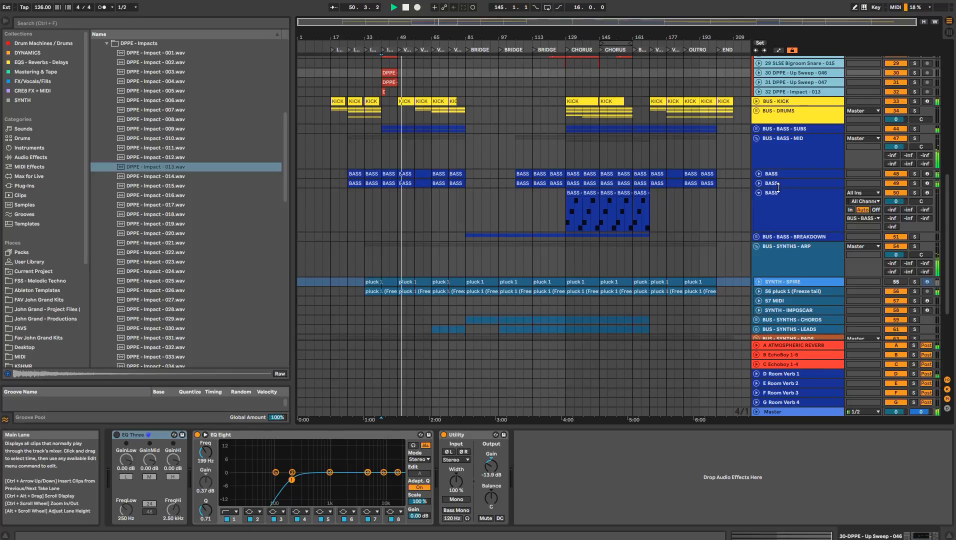
{"action": "left_click", "coordinate": [759, 193]}
{"action": "left_click", "coordinate": [760, 150]}
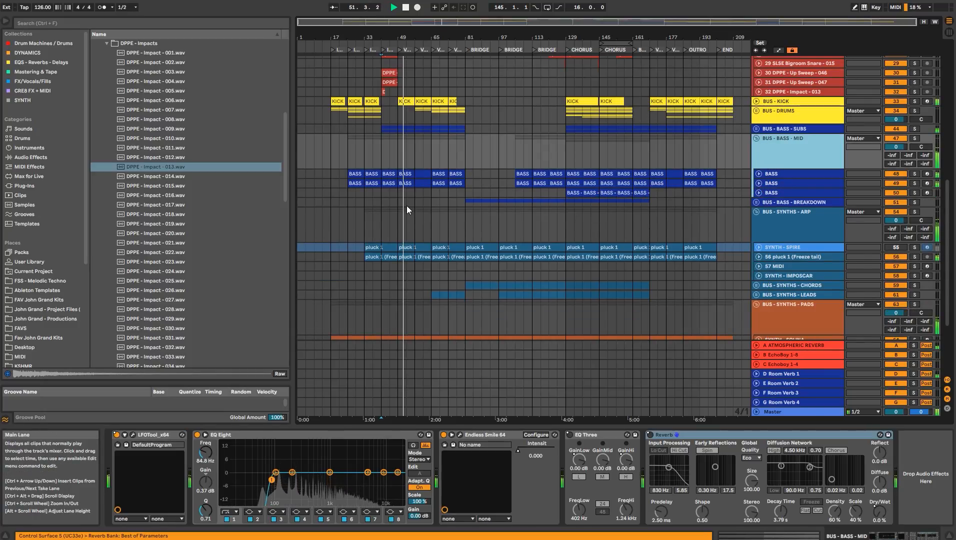
- Look over the FX clips and the unfolded BUS - DRUMS clips across the arrangement, and fold the drum group again
{"action": "scroll", "coordinate": [407, 209], "scroll_direction": "up", "scroll_amount": 8}
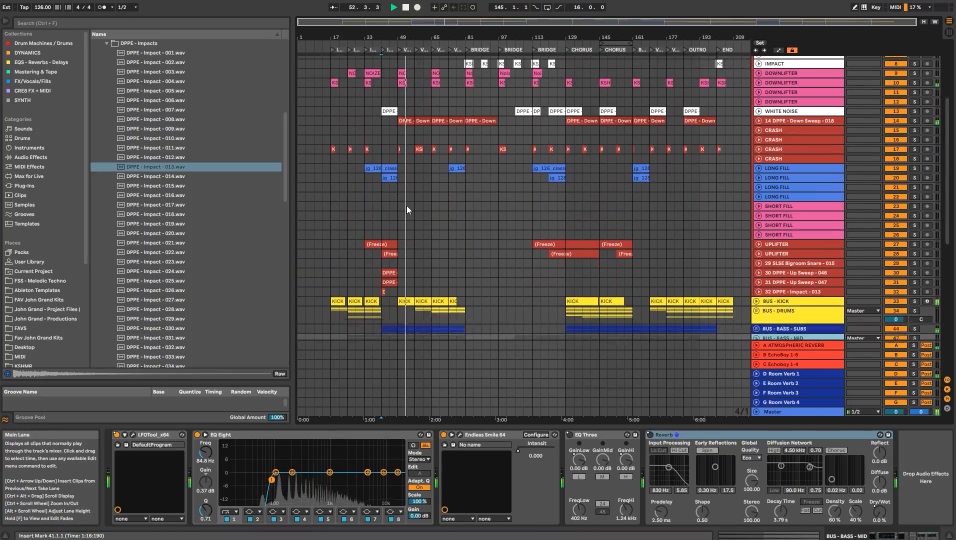
{"action": "scroll", "coordinate": [406, 207], "scroll_direction": "down", "scroll_amount": 4}
{"action": "left_click", "coordinate": [756, 191]}
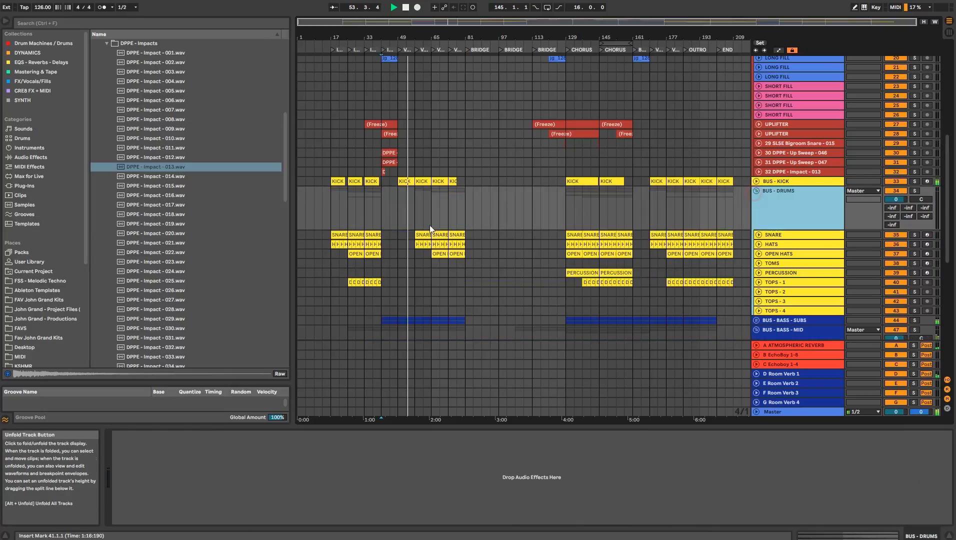
{"action": "left_click_drag", "start_coordinate": [419, 37], "coordinate": [463, 75]}
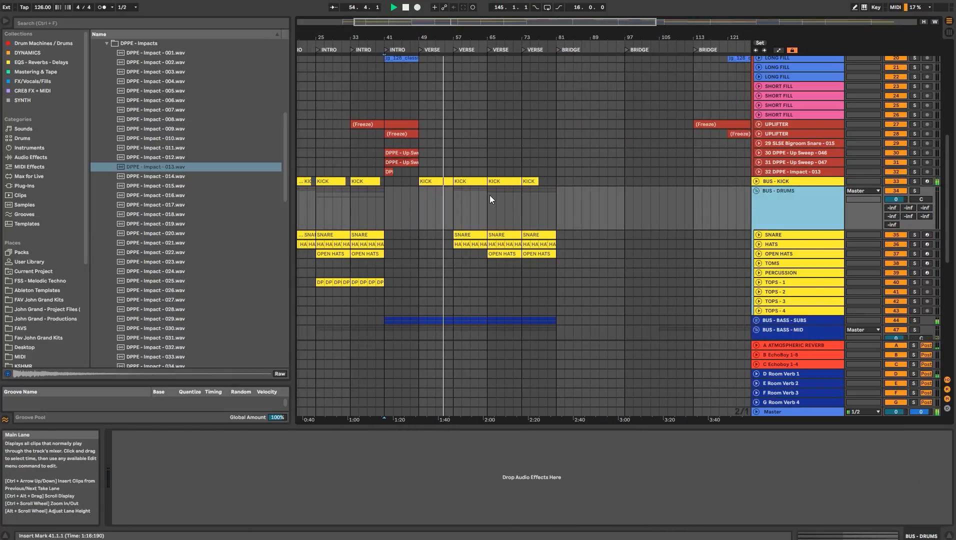
{"action": "left_click_drag", "start_coordinate": [486, 37], "coordinate": [483, 6]}
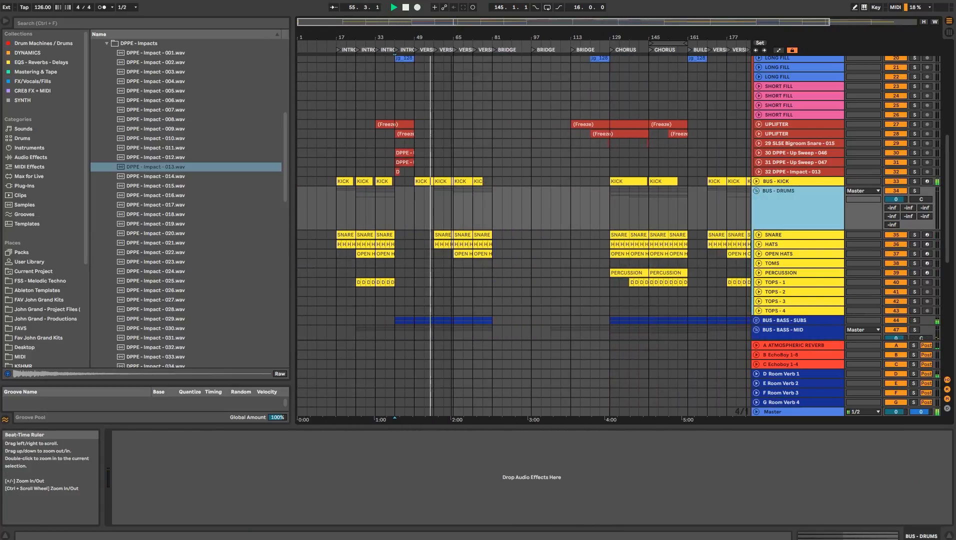
{"action": "left_click", "coordinate": [756, 191]}
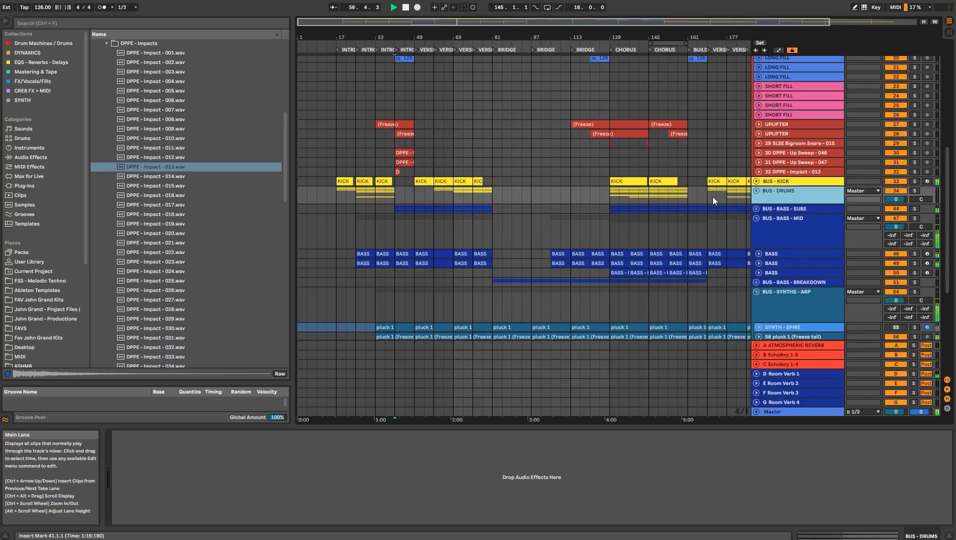
- Fold all the group tracks down to their buses and show the whole arrangement
{"action": "scroll", "coordinate": [675, 195], "scroll_direction": "up", "scroll_amount": 10}
{"action": "left_click", "coordinate": [790, 94]}
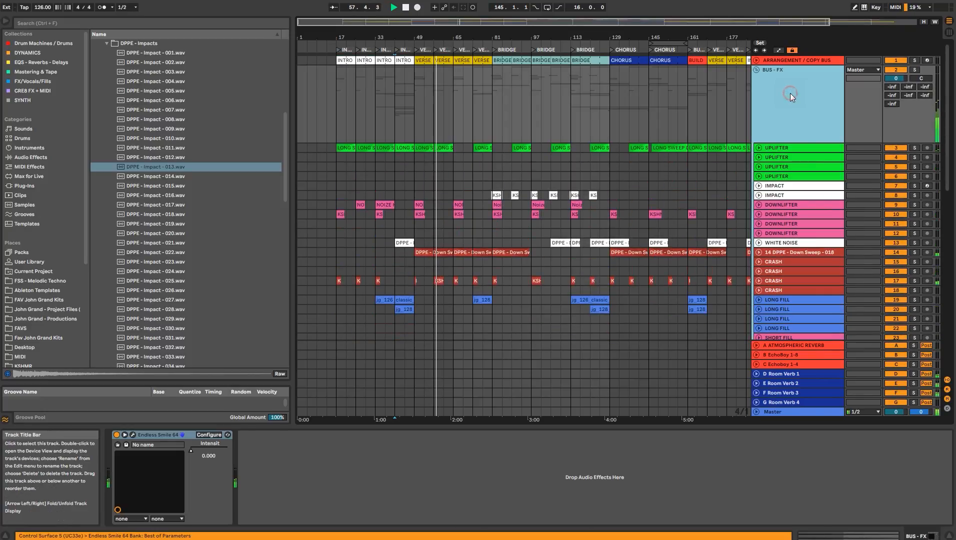
{"action": "key", "text": "Left"}
{"action": "left_click_drag", "start_coordinate": [571, 34], "coordinate": [522, 39]}
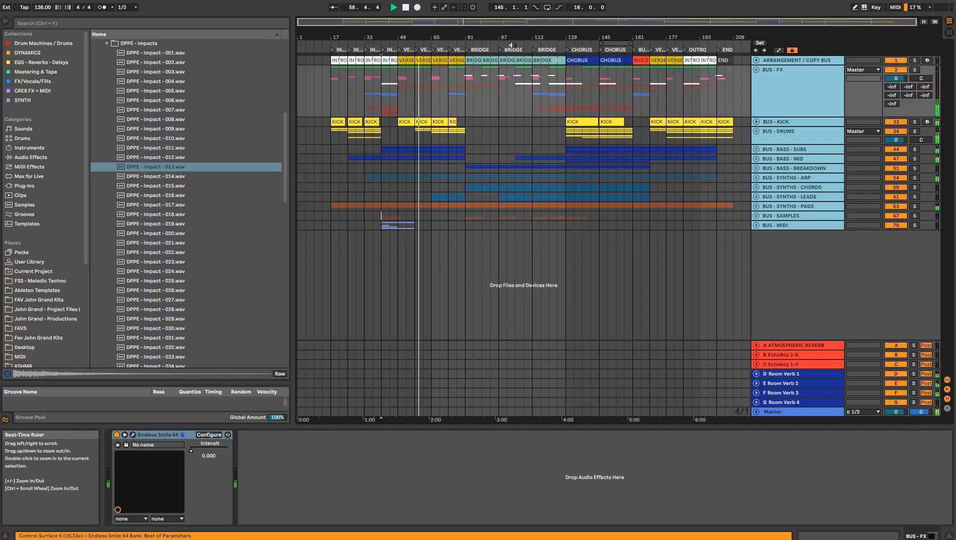
- Solo BUS - BASS - MID and play it from bar 65
{"action": "left_click", "coordinate": [420, 152]}
{"action": "left_click", "coordinate": [427, 156]}
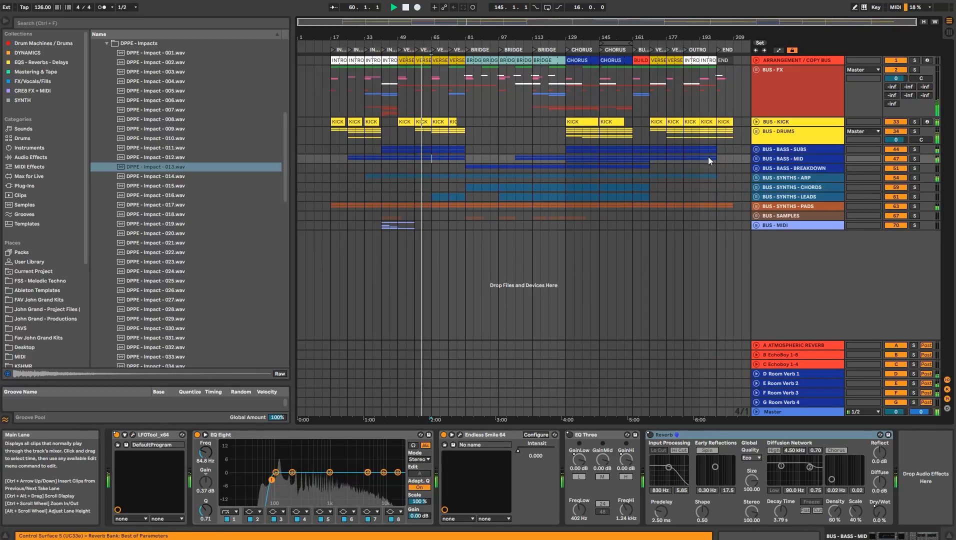
{"action": "key", "text": "s"}
{"action": "key", "text": "space"}
{"action": "key", "text": "space"}
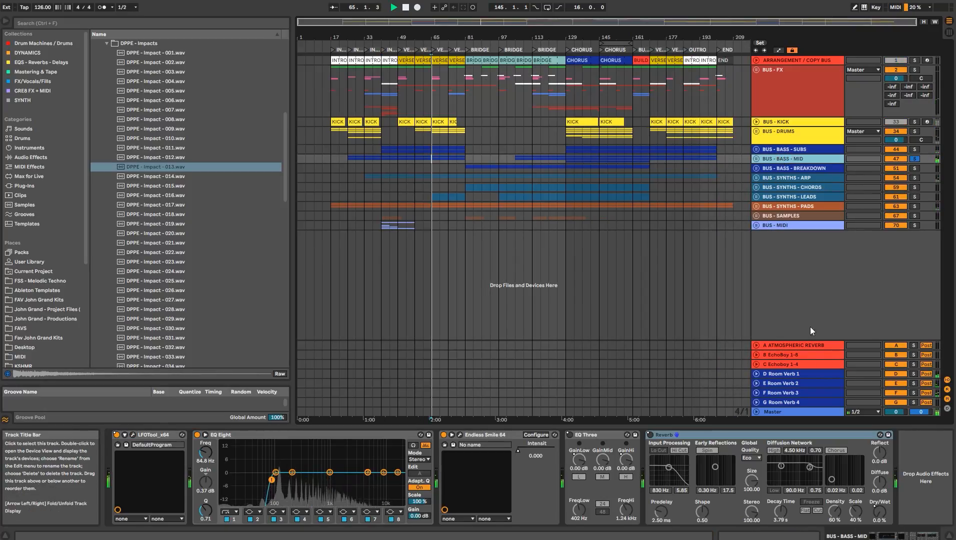
- Search the plug-ins for ECHO and add EchoBoyJr at the end of the BUS - BASS - MID device chain
{"action": "left_click", "coordinate": [912, 460]}
{"action": "left_click", "coordinate": [25, 186]}
{"action": "left_click", "coordinate": [162, 23]}
{"action": "type", "text": "ECHO"}
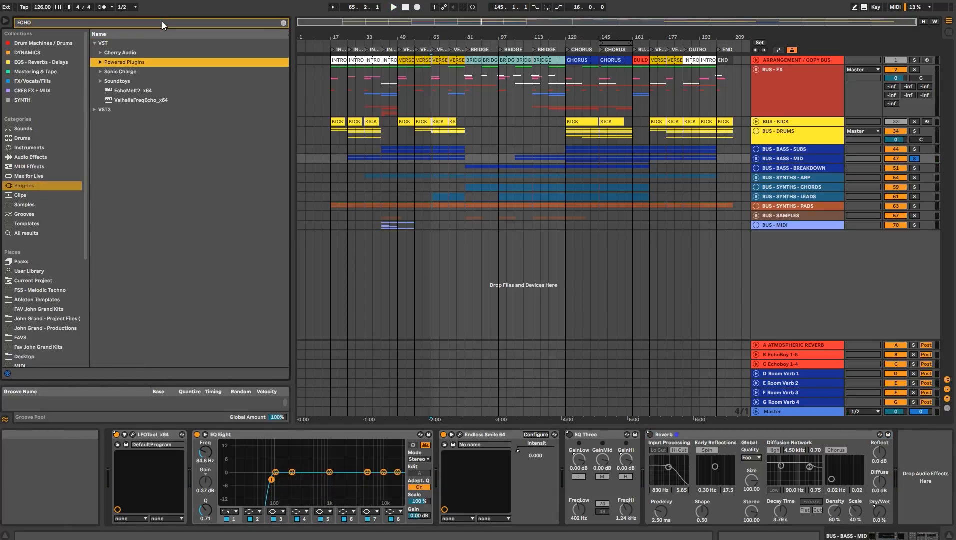
{"action": "key", "text": "Down"}
{"action": "key", "text": "Down"}
{"action": "key", "text": "Return"}
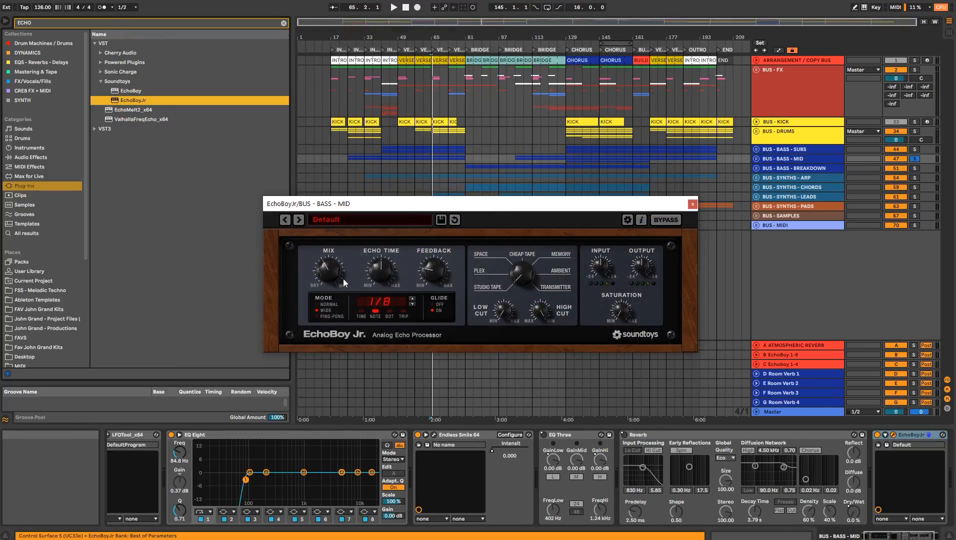
- Set EchoBoy Jr. to Ping-Pong mode and listen to the mid bass from bar 65, with and without solo
{"action": "left_click", "coordinate": [334, 316]}
{"action": "key", "text": "space"}
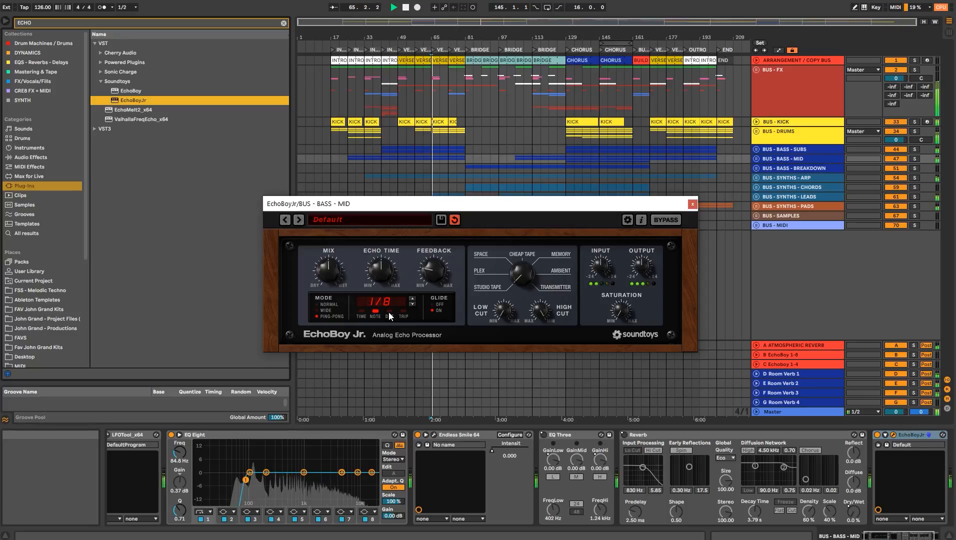
{"action": "left_click", "coordinate": [787, 161]}
{"action": "left_click", "coordinate": [501, 316]}
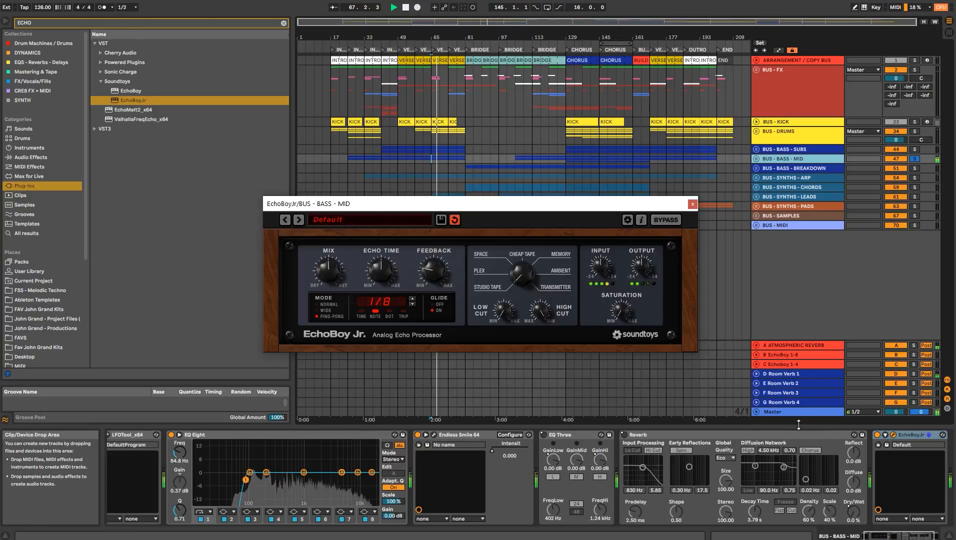
- Move EchoBoyJr to the front of the BUS - BASS - MID device chain and play the soloed bus from bar 49
{"action": "left_click_drag", "start_coordinate": [916, 436], "coordinate": [109, 460]}
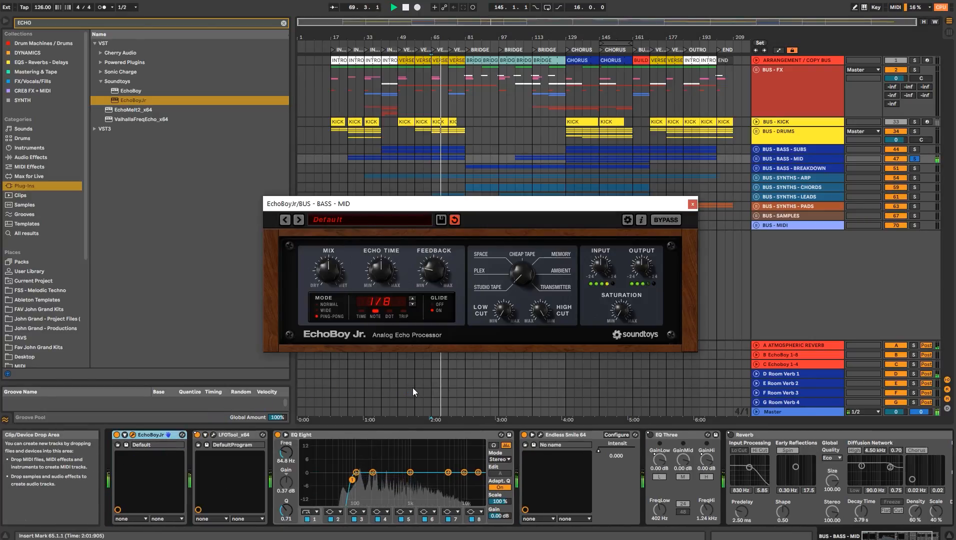
{"action": "left_click", "coordinate": [399, 150]}
{"action": "left_click", "coordinate": [783, 159]}
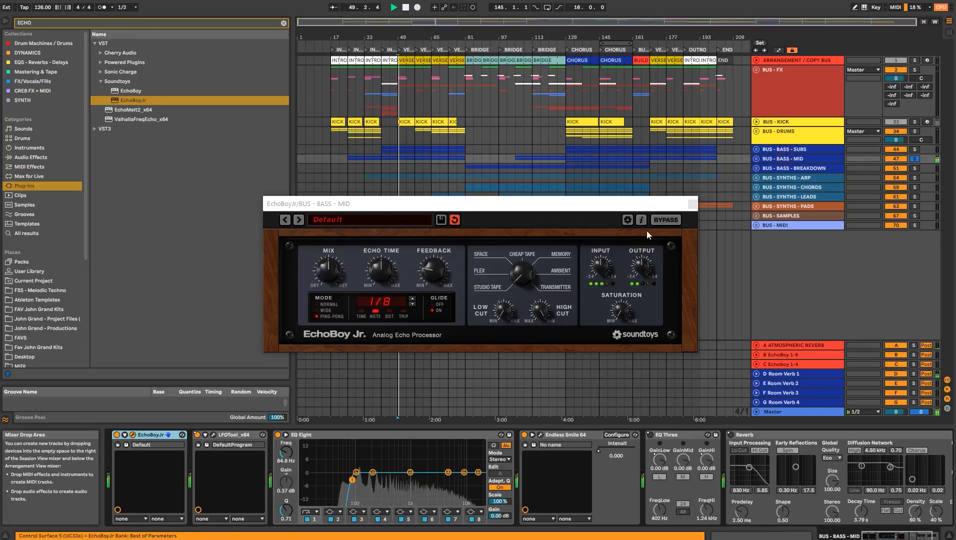
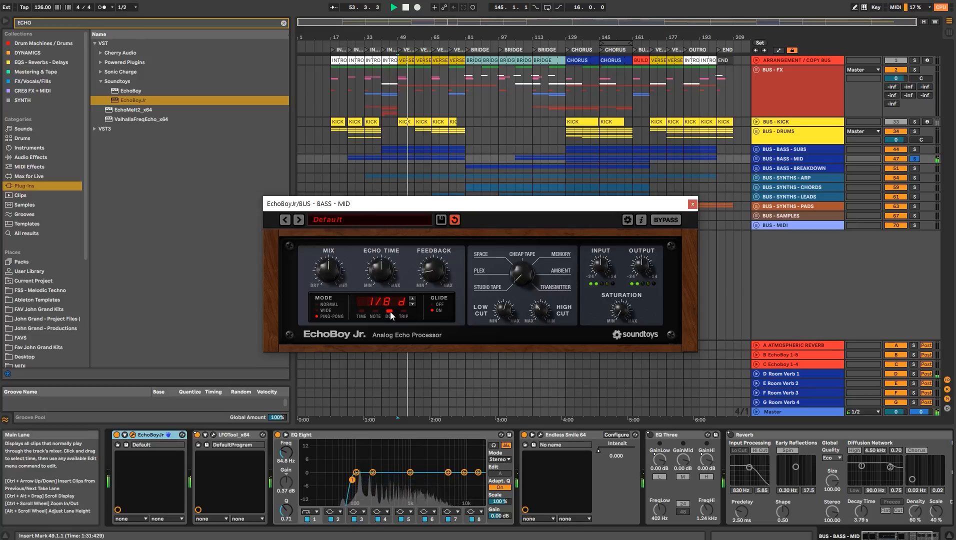
- Set EchoBoy Jr. to a straight 1/8-note echo, unsolo BUS - BASS - MID and play the full mix from bar 49
{"action": "key", "text": "s"}
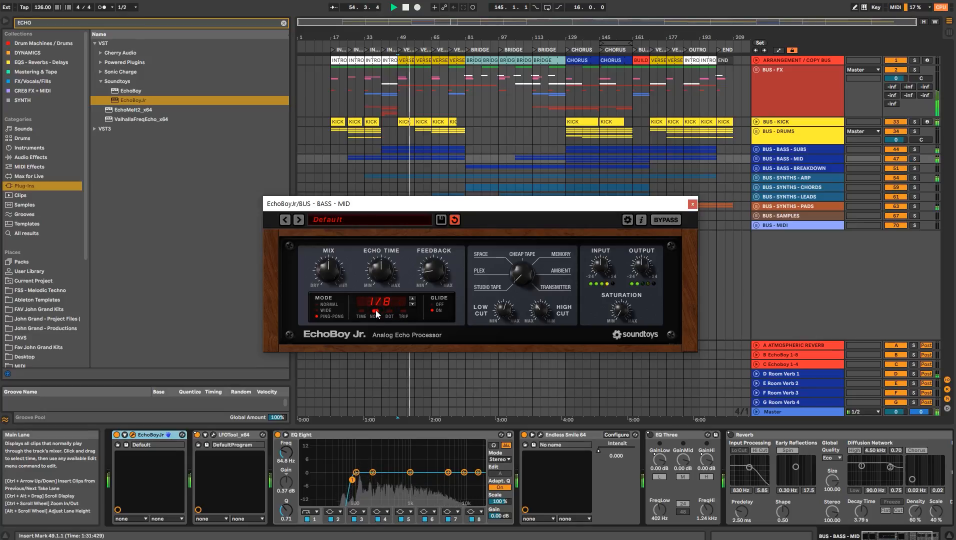
{"action": "left_click", "coordinate": [382, 149]}
{"action": "key", "text": "space"}
{"action": "left_click", "coordinate": [398, 148]}
{"action": "key", "text": "space"}
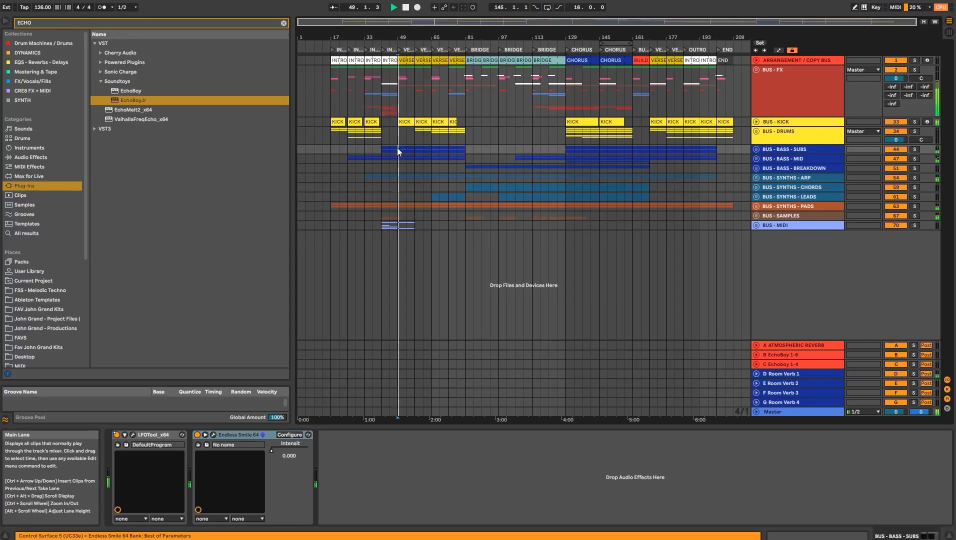
{"action": "left_click", "coordinate": [770, 158]}
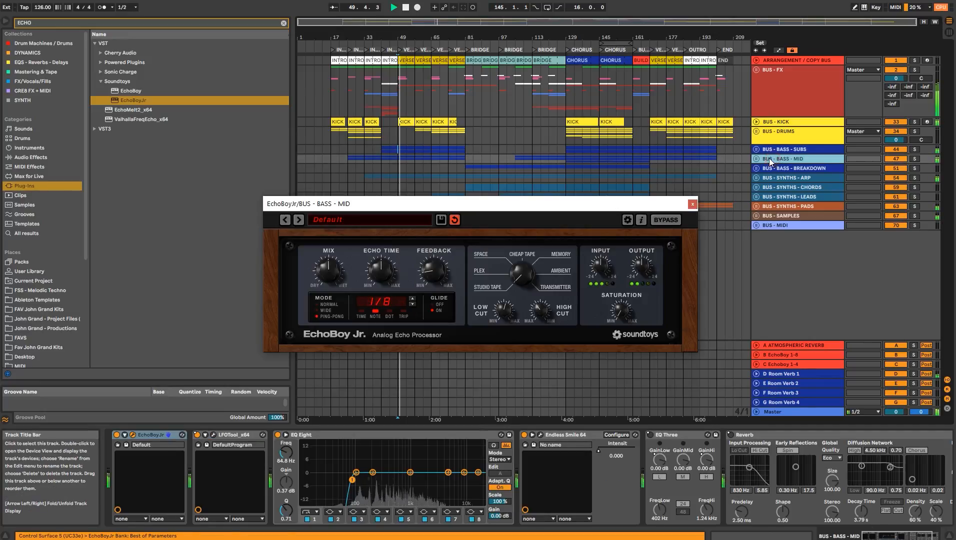
{"action": "left_click", "coordinate": [693, 204]}
{"action": "left_click", "coordinate": [924, 536]}
{"action": "key", "text": "space"}
- Search the audio effects for SATUR and add the A Bit Warmer Saturator preset at the front of the BUS - BASS - MID chain
{"action": "left_click", "coordinate": [283, 23]}
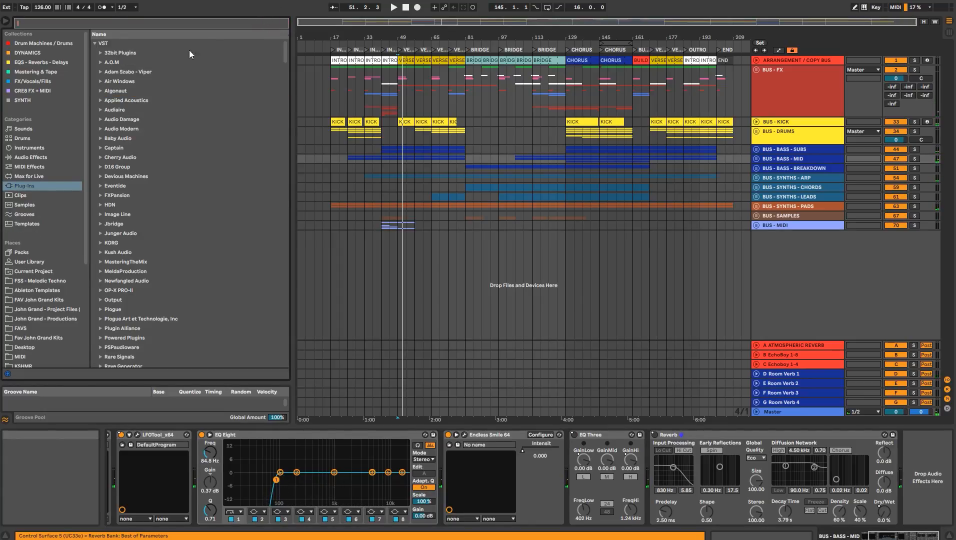
{"action": "left_click", "coordinate": [31, 157]}
{"action": "left_click", "coordinate": [165, 21]}
{"action": "type", "text": "SATUR"}
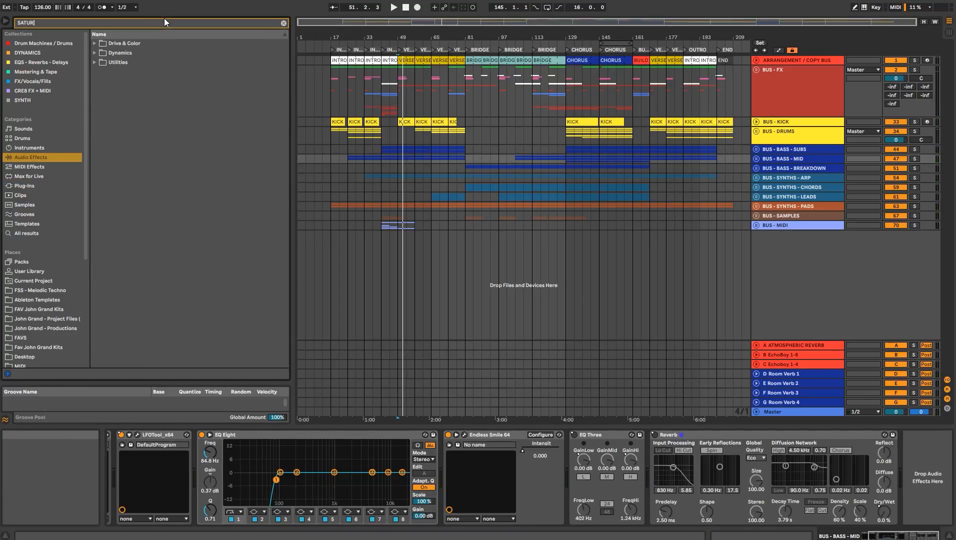
{"action": "left_click", "coordinate": [96, 53]}
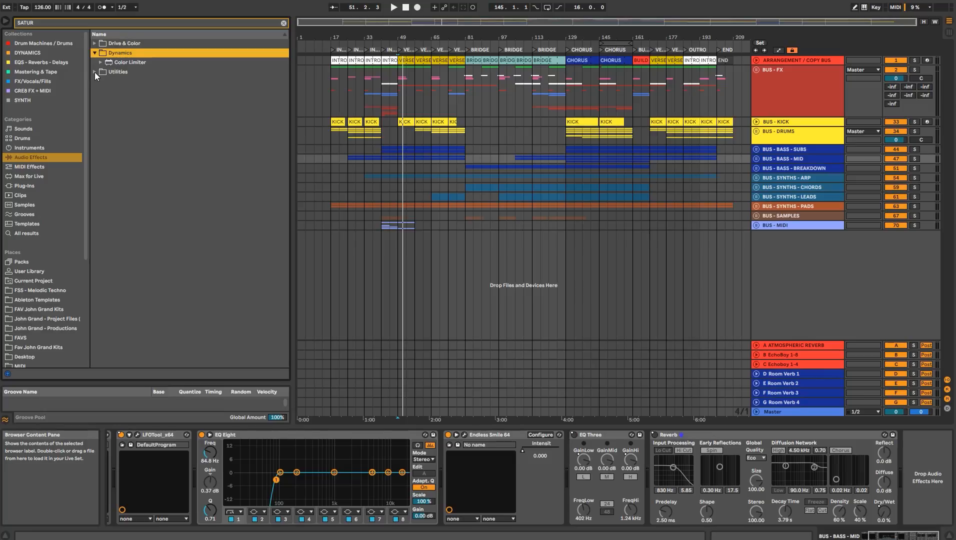
{"action": "left_click", "coordinate": [101, 62]}
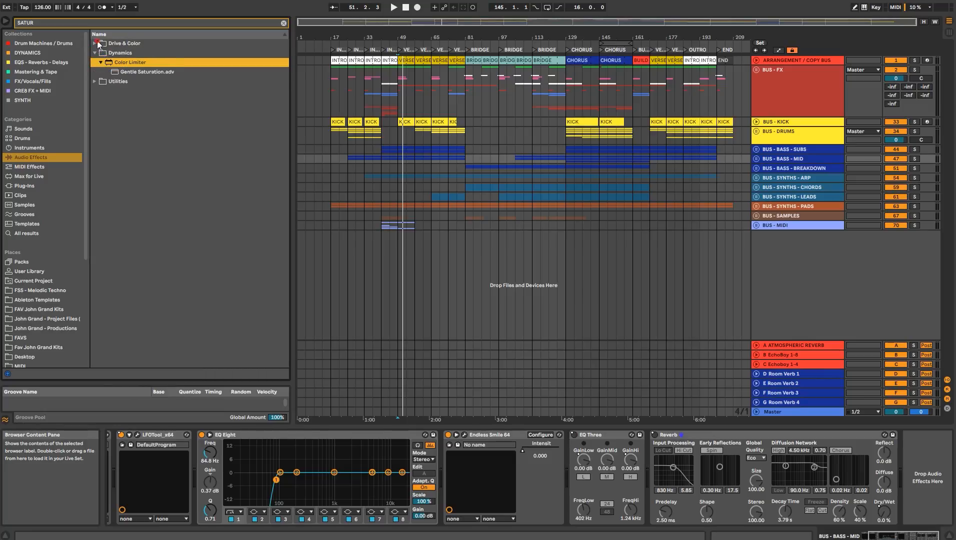
{"action": "left_click", "coordinate": [99, 44]}
{"action": "left_click", "coordinate": [104, 53]}
{"action": "left_click_drag", "start_coordinate": [900, 536], "coordinate": [886, 535]}
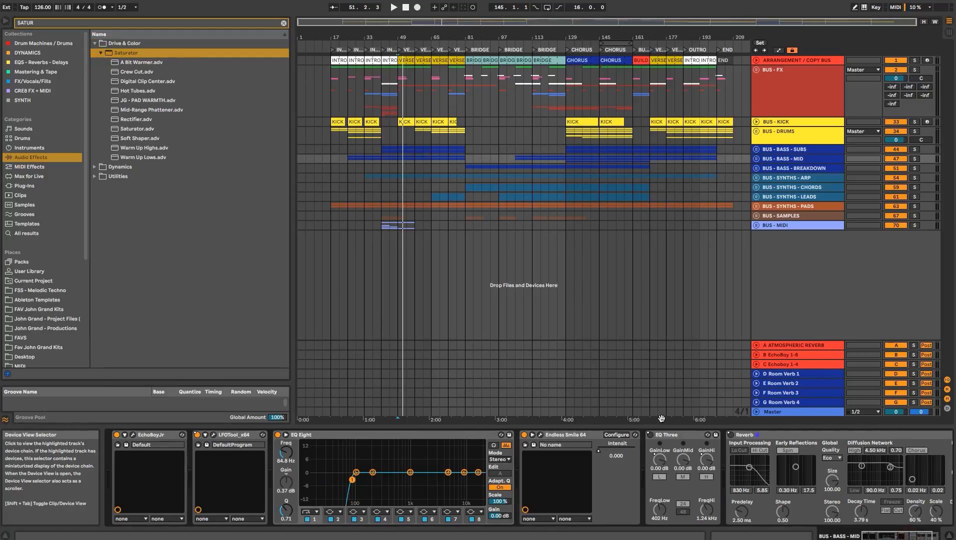
{"action": "mouse_move", "coordinate": [134, 61]}
{"action": "left_mouse_down"}
{"action": "mouse_move", "coordinate": [163, 454]}
{"action": "mouse_move", "coordinate": [124, 462]}
{"action": "left_mouse_up"}
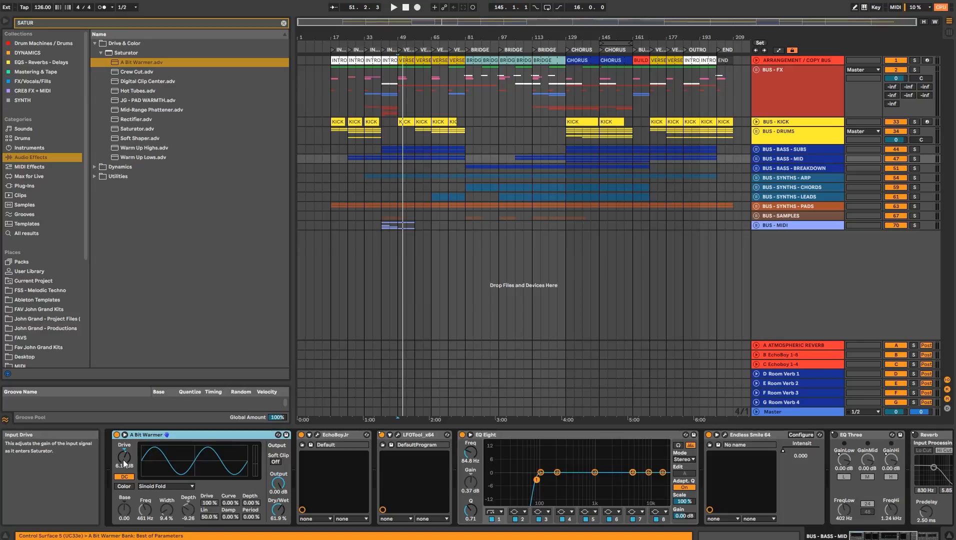
- Compare A Bit Warmer on and off with BUS - BASS - MID soloed, set its drive to 4.00 dB and unsolo the bus
{"action": "left_click", "coordinate": [782, 159]}
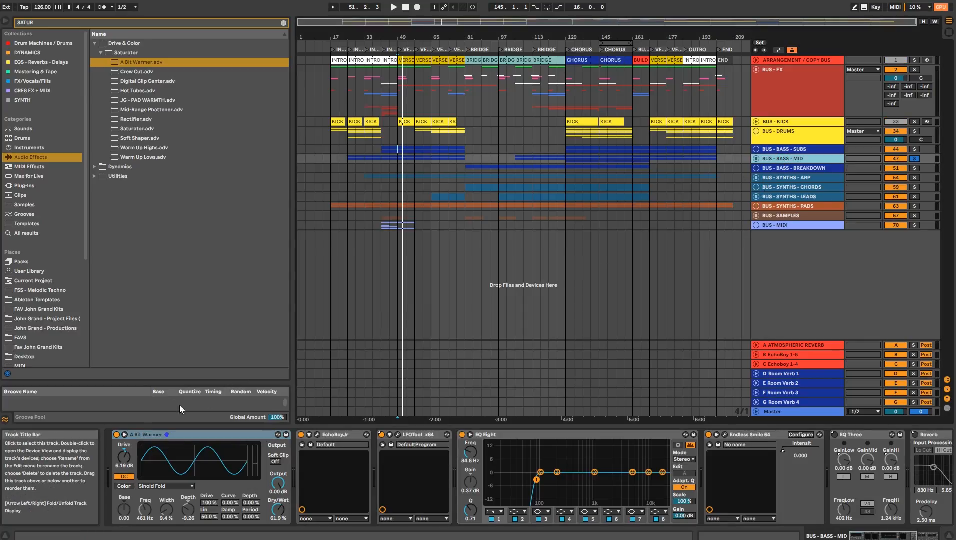
{"action": "left_click", "coordinate": [117, 435]}
{"action": "key", "text": "space"}
{"action": "left_click", "coordinate": [118, 435]}
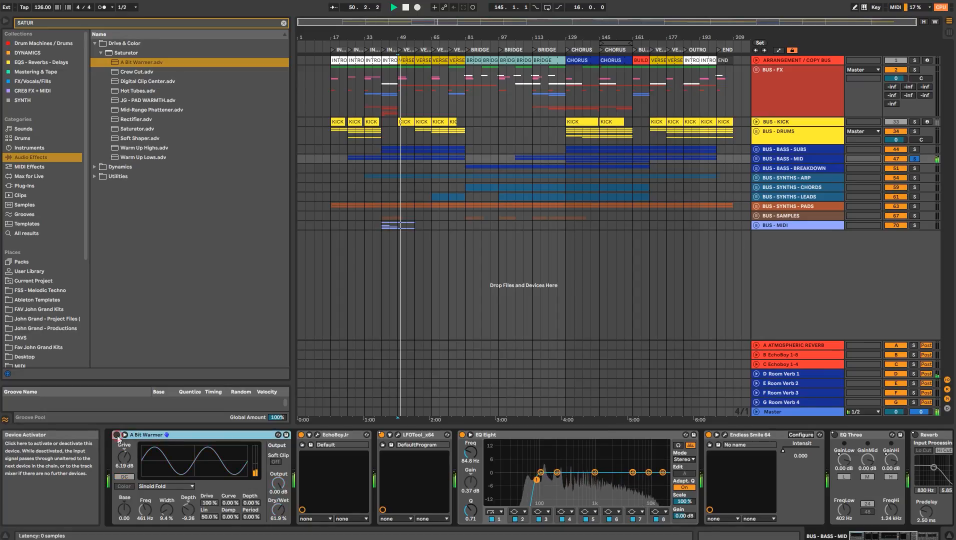
{"action": "mouse_move", "coordinate": [125, 456]}
{"action": "left_mouse_down"}
{"action": "mouse_move", "coordinate": [124, 470]}
{"action": "mouse_move", "coordinate": [127, 454]}
{"action": "left_mouse_up"}
{"action": "key", "text": "s"}
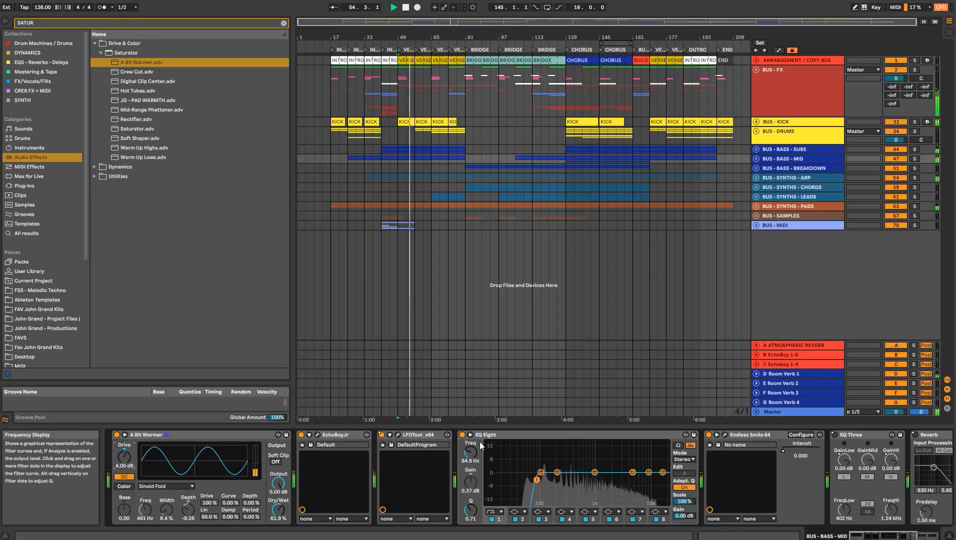
- Check EchoBoy Jr.'s mix control during full-mix playback, and return the song position to the start
{"action": "left_click", "coordinate": [317, 435]}
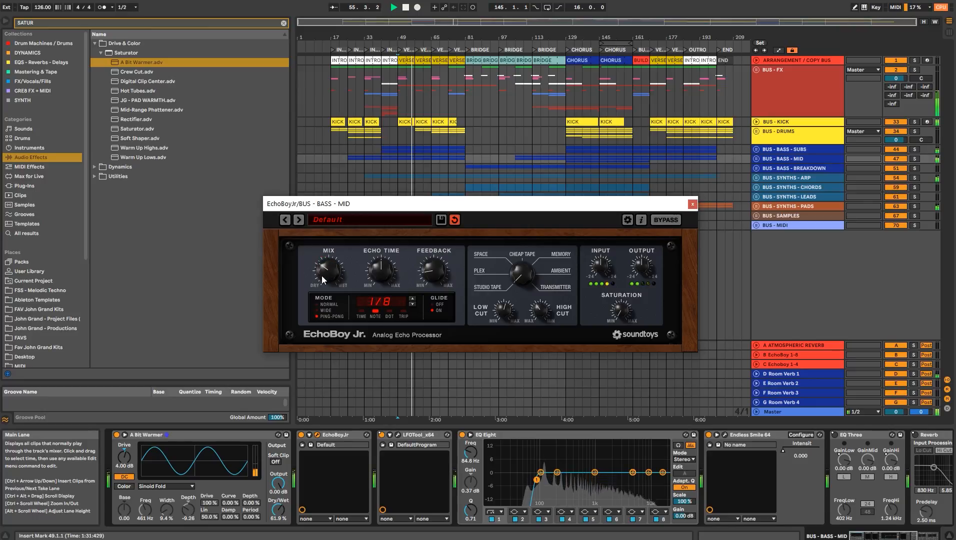
{"action": "left_click", "coordinate": [692, 204]}
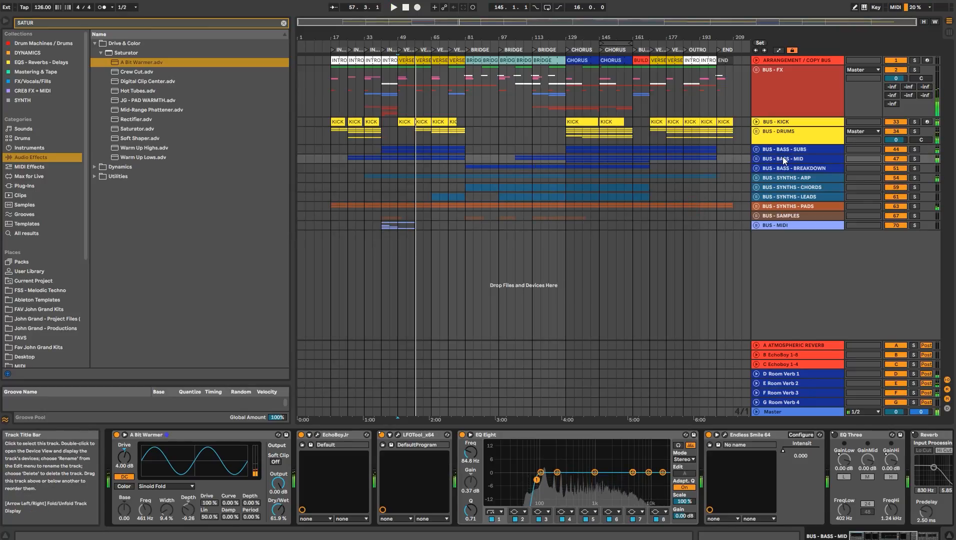
{"action": "left_click", "coordinate": [405, 7]}
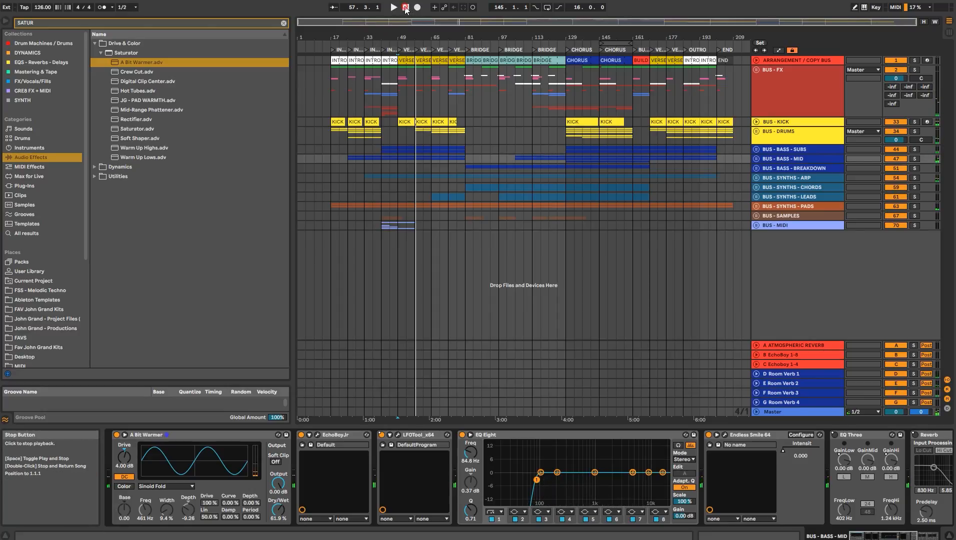
- Search the audio effects for AUTO and insert Auto Filter between A Bit Warmer and EchoBoyJr on BUS - BASS - MID
{"action": "left_click", "coordinate": [150, 21]}
{"action": "type", "text": "AUTO"}
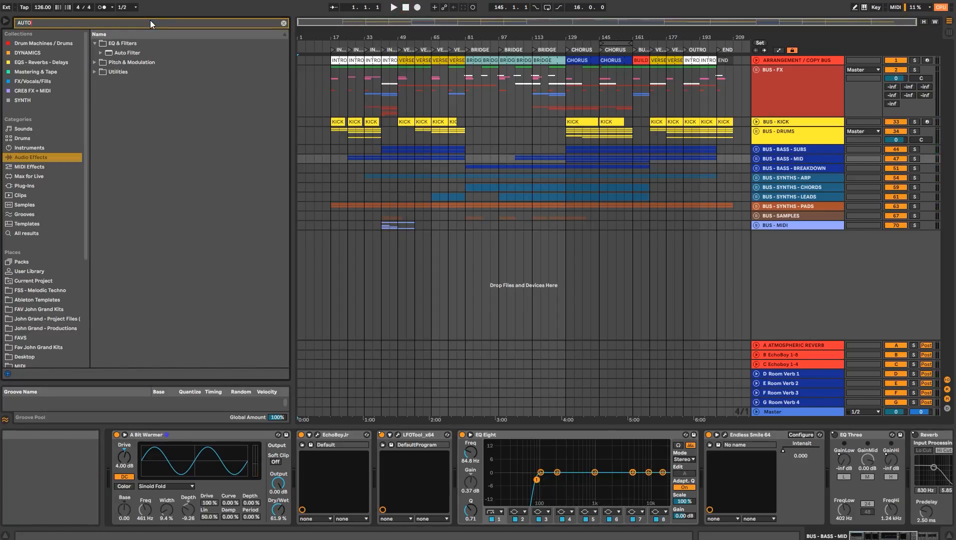
{"action": "left_click", "coordinate": [115, 52]}
{"action": "left_click_drag", "start_coordinate": [556, 364], "coordinate": [314, 452]}
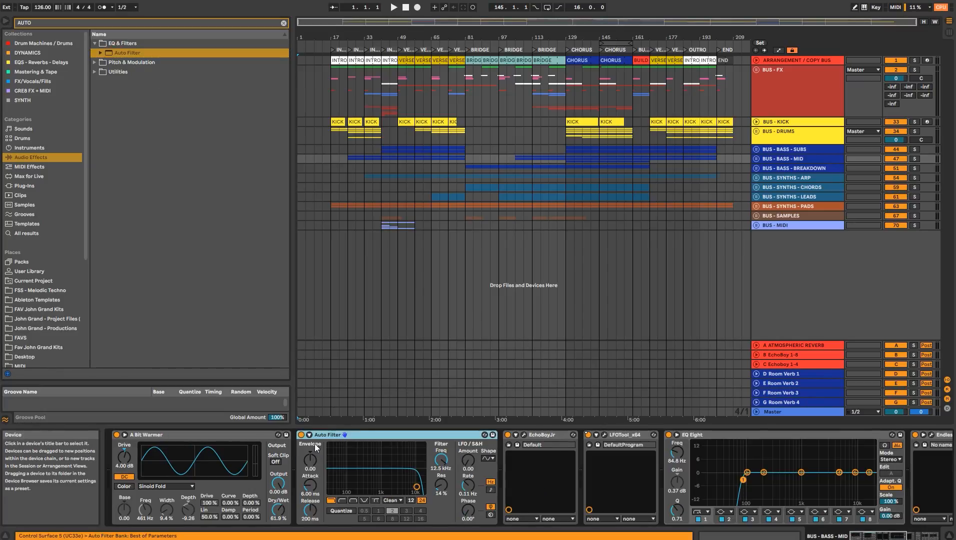
- Automate the BUS - BASS - MID Auto Filter frequency to drop to about 3.79 kHz at bar 49 and rise to 12.5 kHz by bar 65
{"action": "key", "text": "a"}
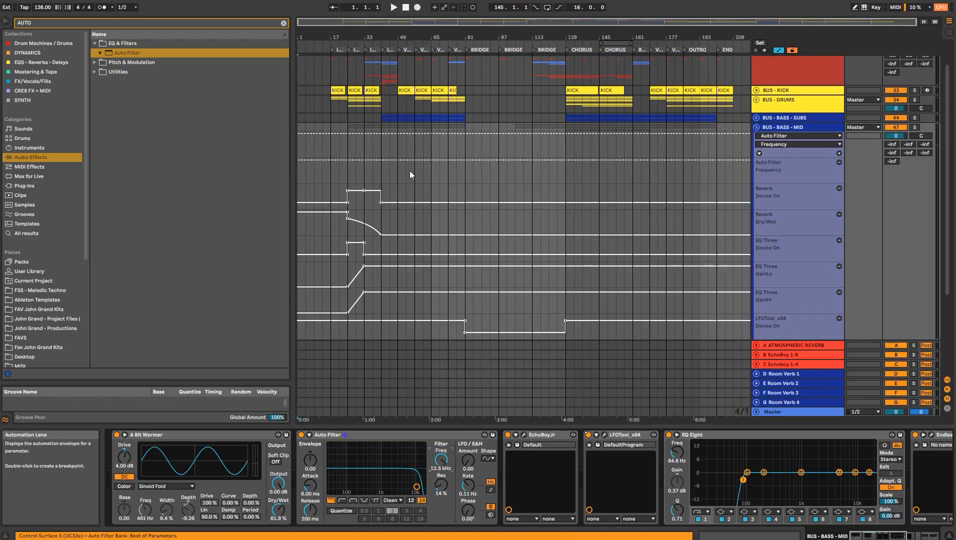
{"action": "scroll", "coordinate": [400, 310], "scroll_direction": "up", "scroll_amount": 2}
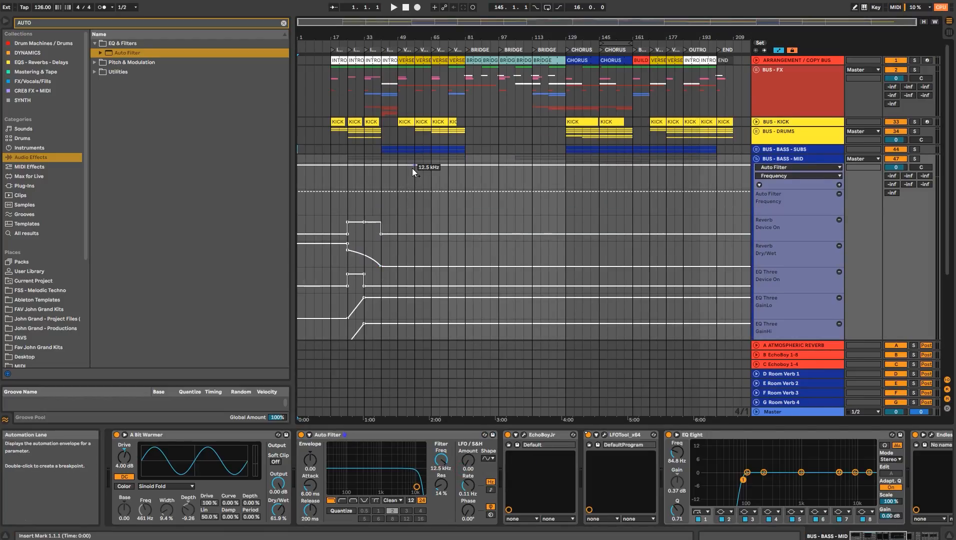
{"action": "left_click", "coordinate": [430, 165]}
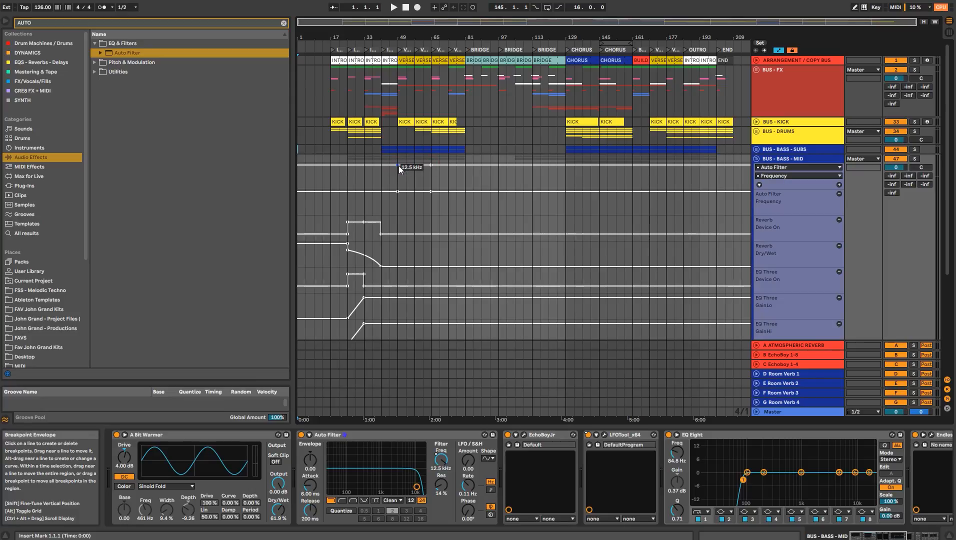
{"action": "left_click_drag", "start_coordinate": [406, 166], "coordinate": [399, 168]}
{"action": "left_click", "coordinate": [396, 151]}
{"action": "key", "text": "space"}
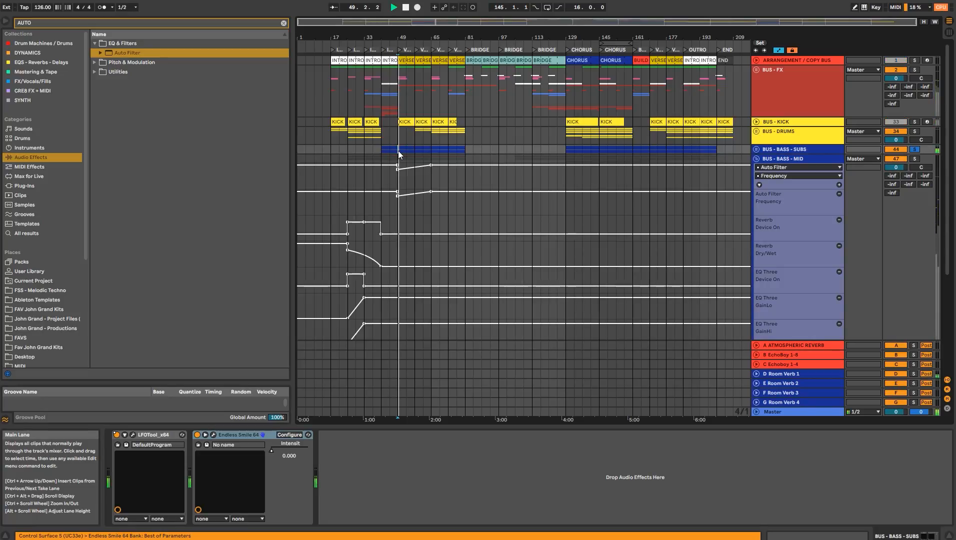
- Lower the Auto Filter frequency breakpoint at bar 49 to about 771 Hz, checking it by ear with BUS - BASS - MID soloed
{"action": "left_click", "coordinate": [398, 171]}
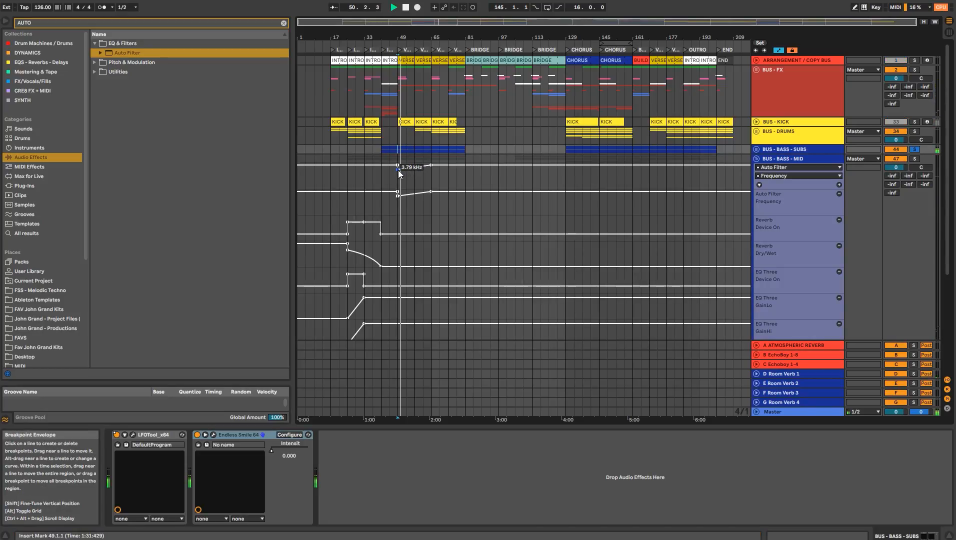
{"action": "left_click", "coordinate": [778, 159]}
{"action": "key", "text": "s"}
{"action": "left_click_drag", "start_coordinate": [398, 169], "coordinate": [400, 177]}
{"action": "key", "text": "space"}
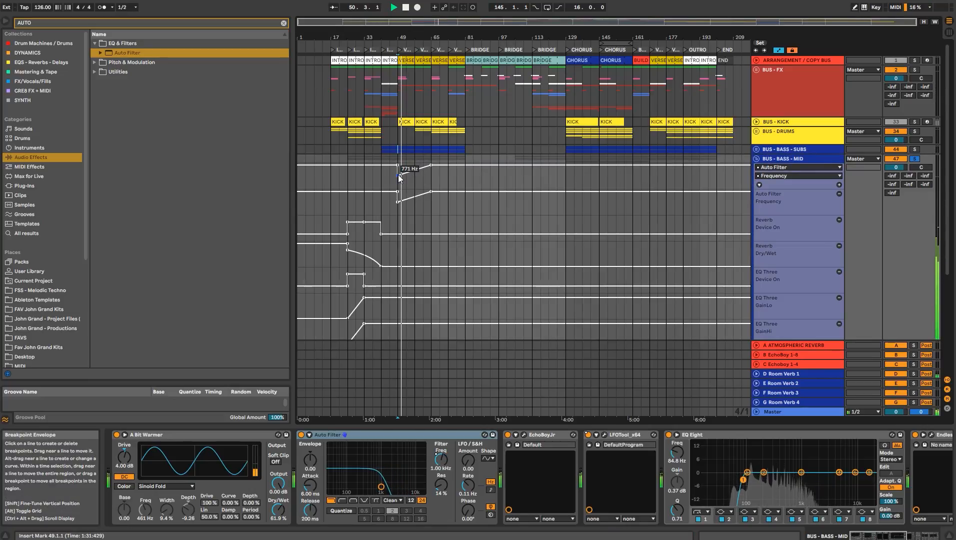
{"action": "key", "text": "space"}
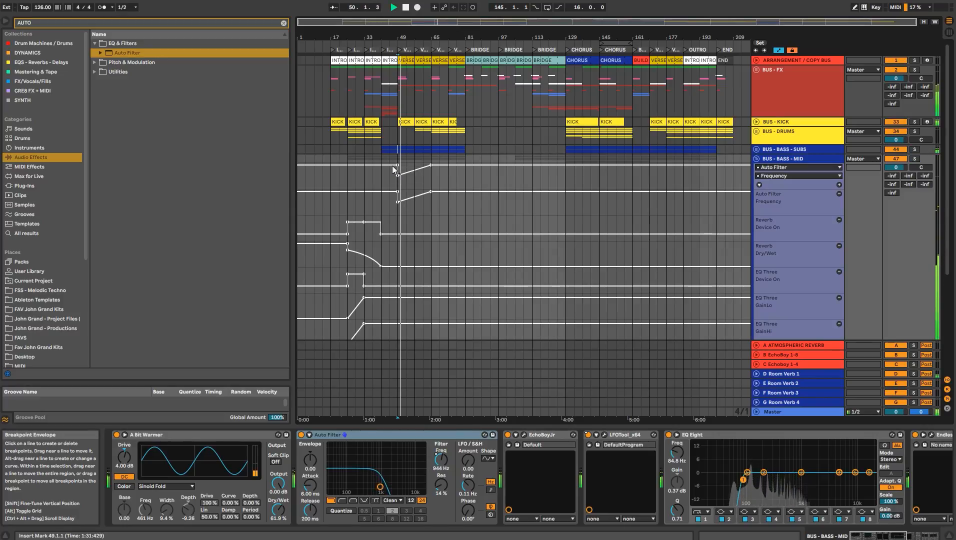
- Hide the automation, play the full mix from bar 41 and inspect the sections on BUS - SAMPLES
{"action": "left_click", "coordinate": [385, 151]}
{"action": "key", "text": "a"}
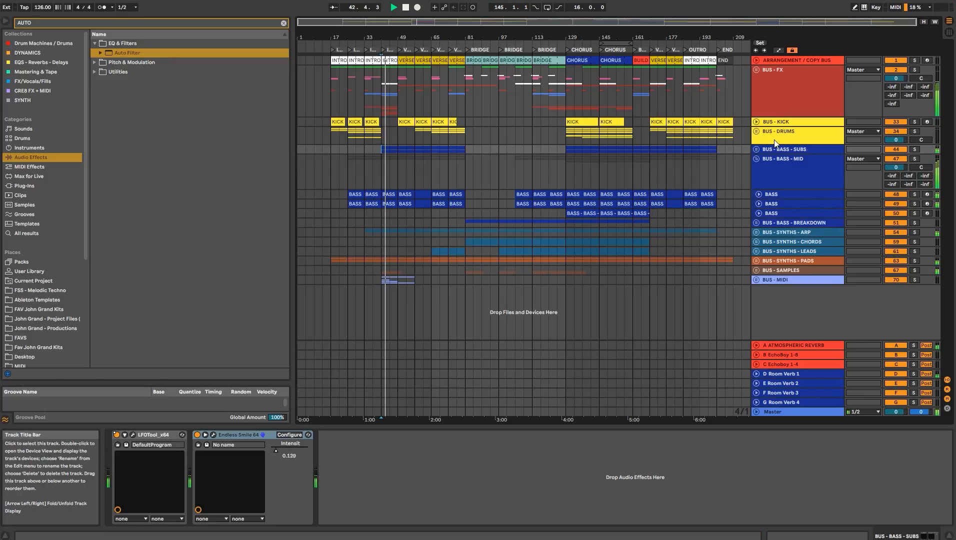
{"action": "left_click", "coordinate": [396, 271]}
{"action": "left_click", "coordinate": [413, 271]}
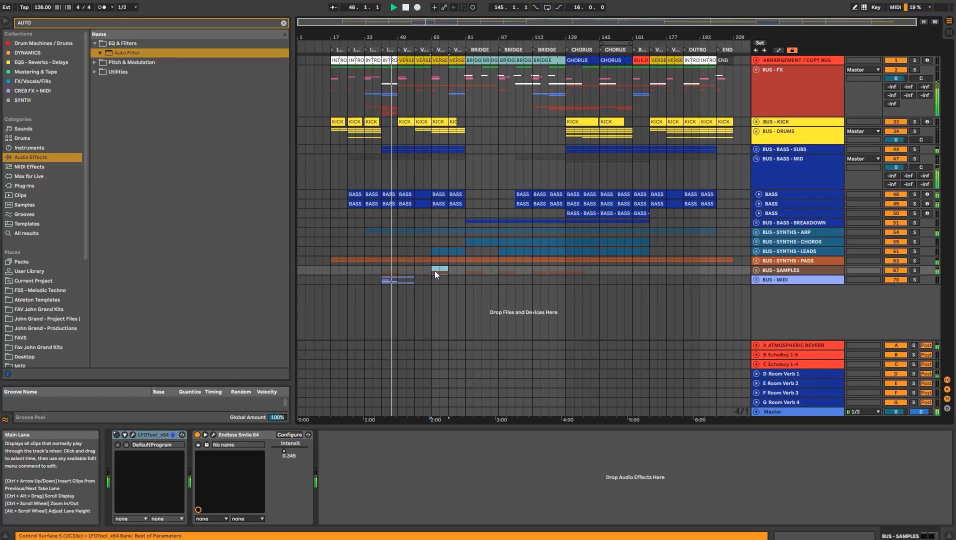
{"action": "left_click", "coordinate": [435, 270]}
{"action": "left_click", "coordinate": [498, 270]}
{"action": "left_click", "coordinate": [401, 270]}
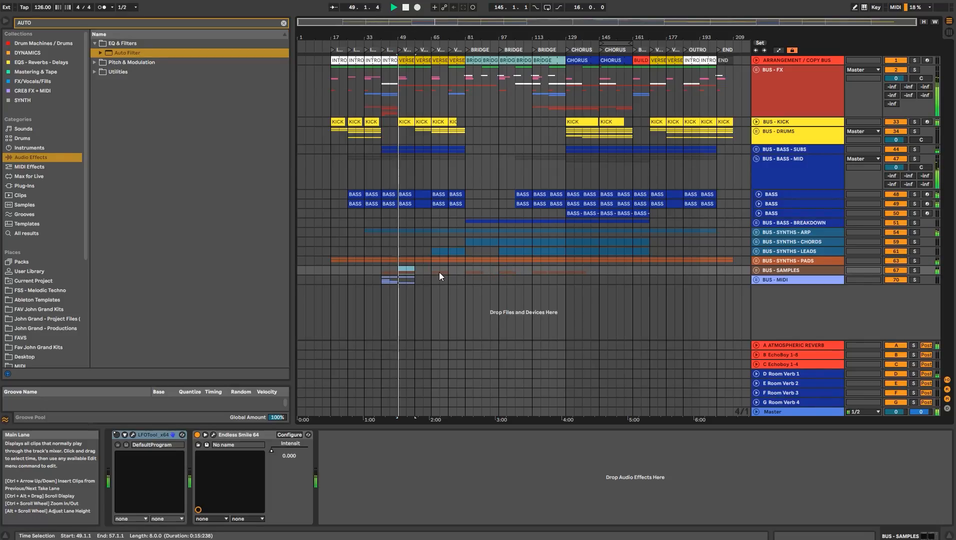
- Reduce the depth of the Master's Stereo Width automation dips before bars 49 and 169 to resemble the dip before bar 129
{"action": "left_click", "coordinate": [757, 412]}
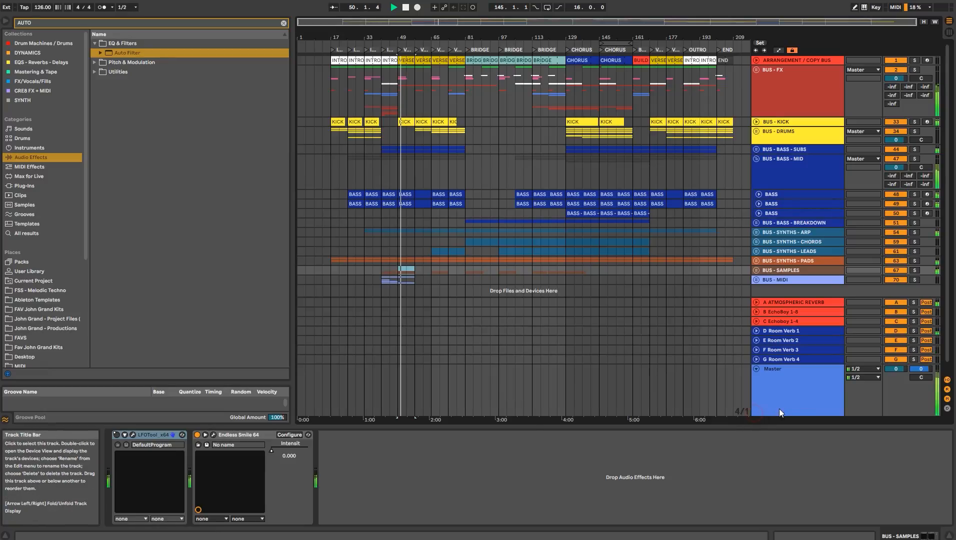
{"action": "left_click", "coordinate": [777, 410]}
{"action": "key", "text": "a"}
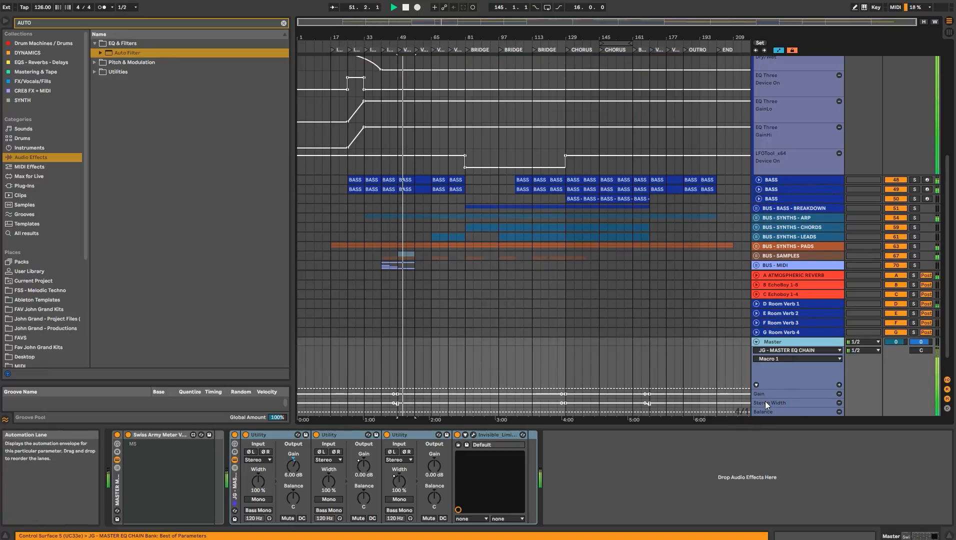
{"action": "left_click", "coordinate": [765, 402]}
{"action": "scroll", "coordinate": [766, 402], "scroll_direction": "up", "scroll_amount": 5}
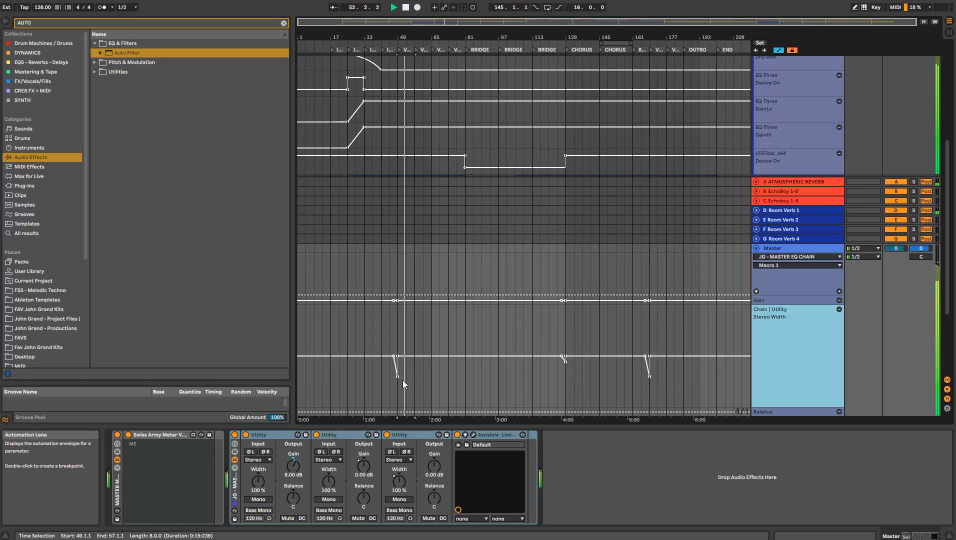
{"action": "left_click_drag", "start_coordinate": [397, 376], "coordinate": [398, 362]}
{"action": "left_click_drag", "start_coordinate": [649, 377], "coordinate": [649, 361]}
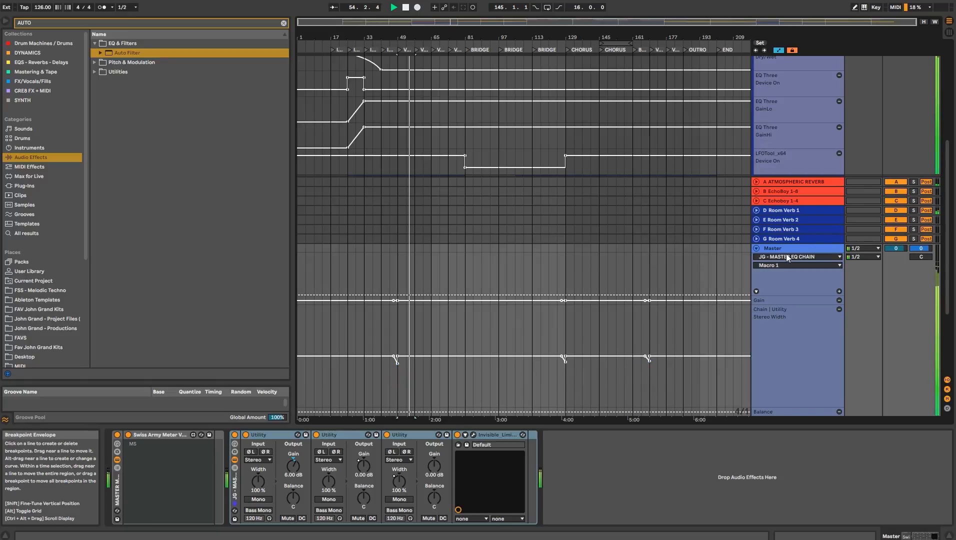
- Reshape the BUS - BASS - MID Auto Filter frequency ramp to reach about 19.9 kHz at bar 57 and hold that level past bar 65
{"action": "scroll", "coordinate": [427, 121], "scroll_direction": "up", "scroll_amount": 10}
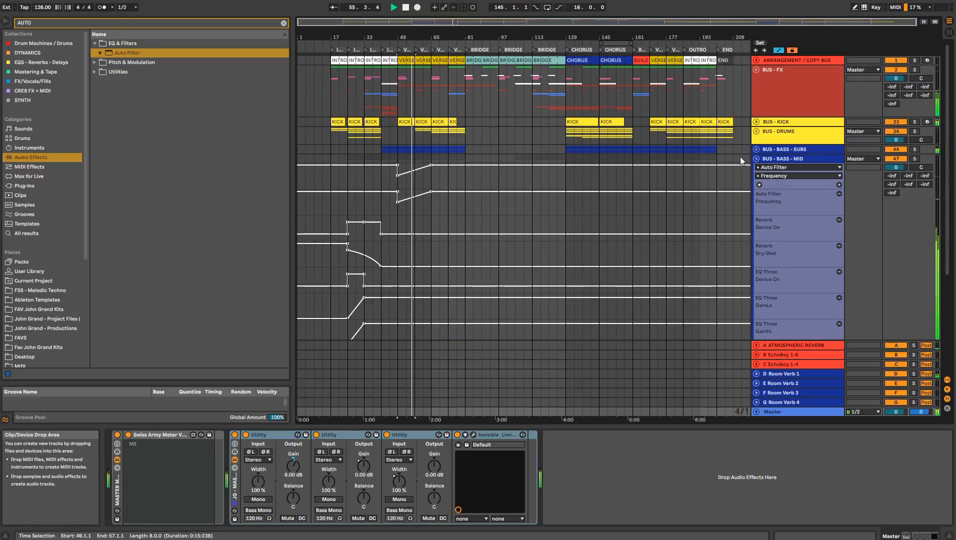
{"action": "left_click_drag", "start_coordinate": [418, 32], "coordinate": [417, 67]}
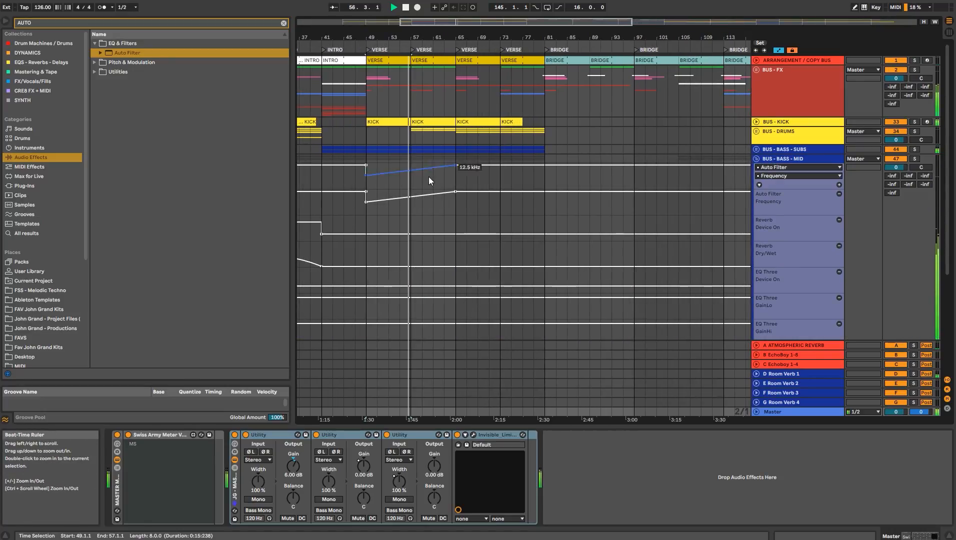
{"action": "left_click_drag", "start_coordinate": [411, 197], "coordinate": [411, 190]}
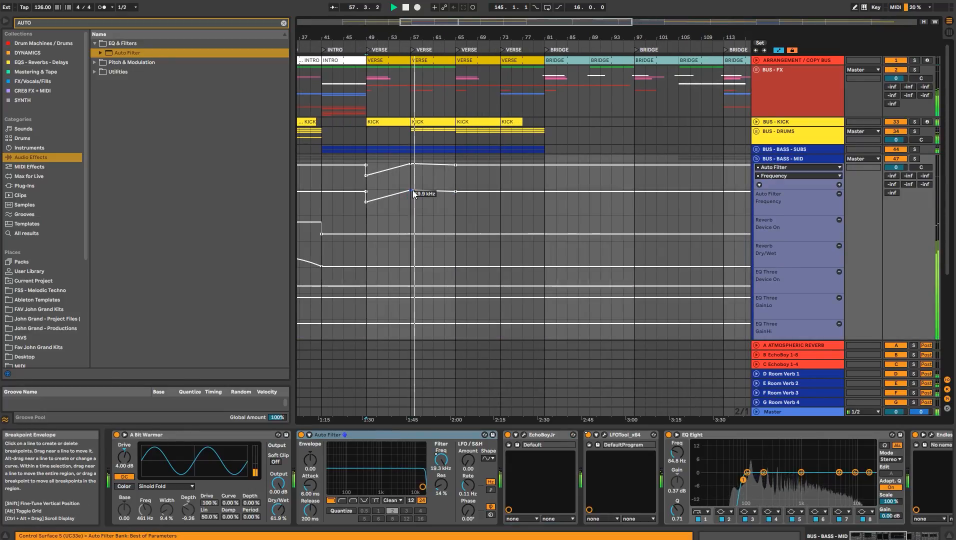
{"action": "left_click_drag", "start_coordinate": [455, 192], "coordinate": [456, 190]}
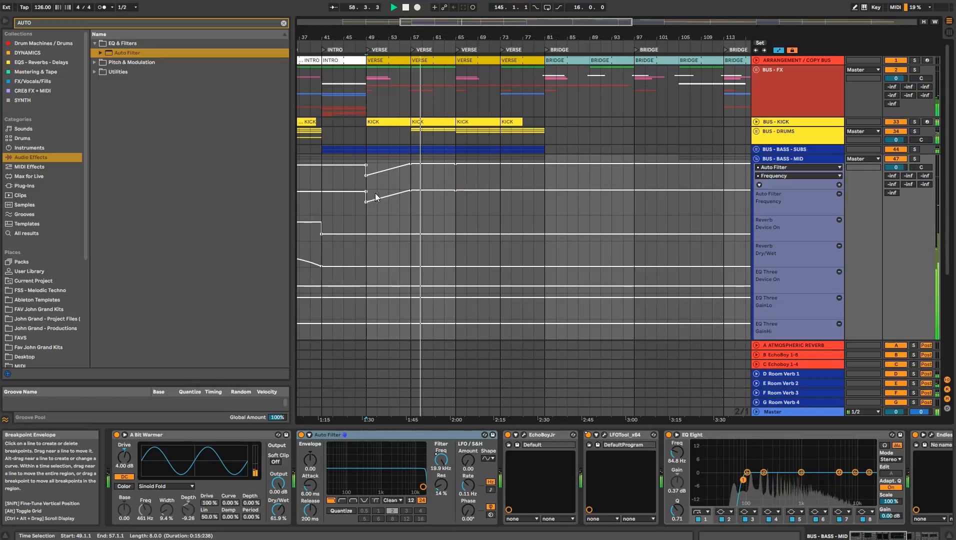
- Hide automation, collapse BUS - BASS - MID, and shorten the KICK clips starting at bars 57 and 65 to end at bars 64 and 72
{"action": "key", "text": "a"}
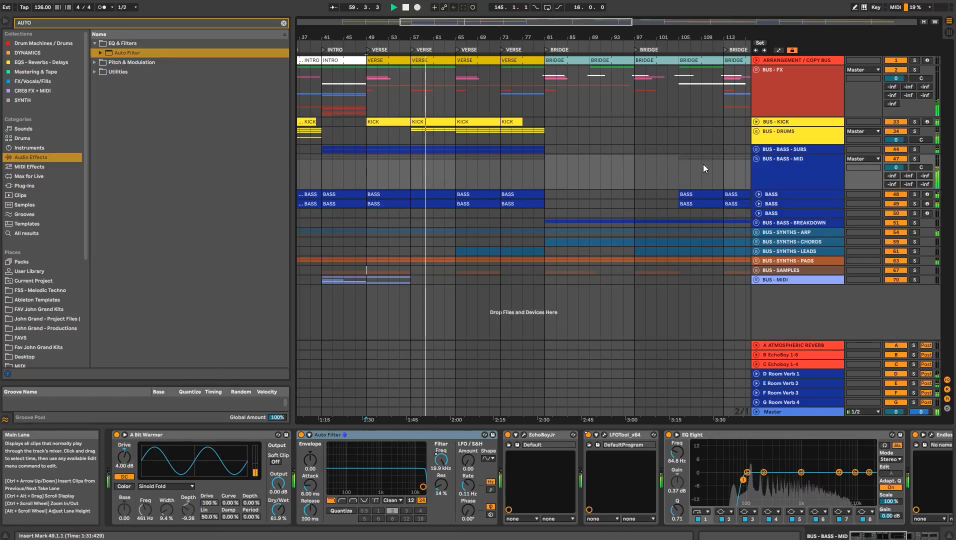
{"action": "left_click", "coordinate": [757, 158]}
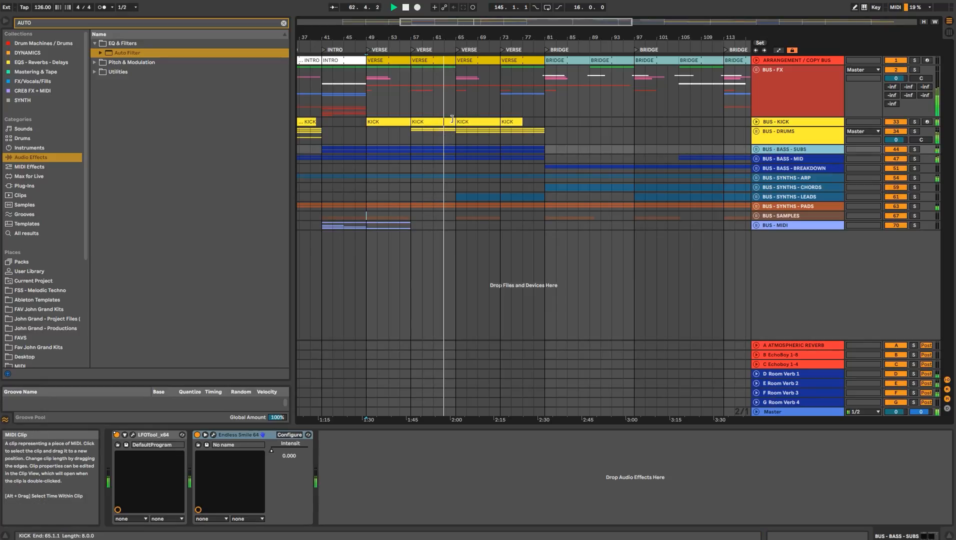
{"action": "left_click_drag", "start_coordinate": [456, 38], "coordinate": [454, 120]}
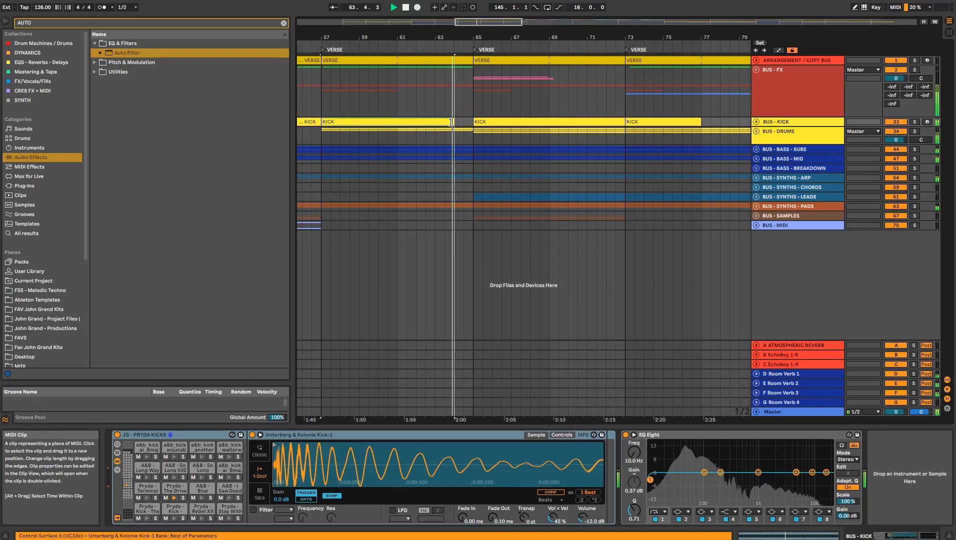
{"action": "left_click_drag", "start_coordinate": [622, 120], "coordinate": [606, 120]}
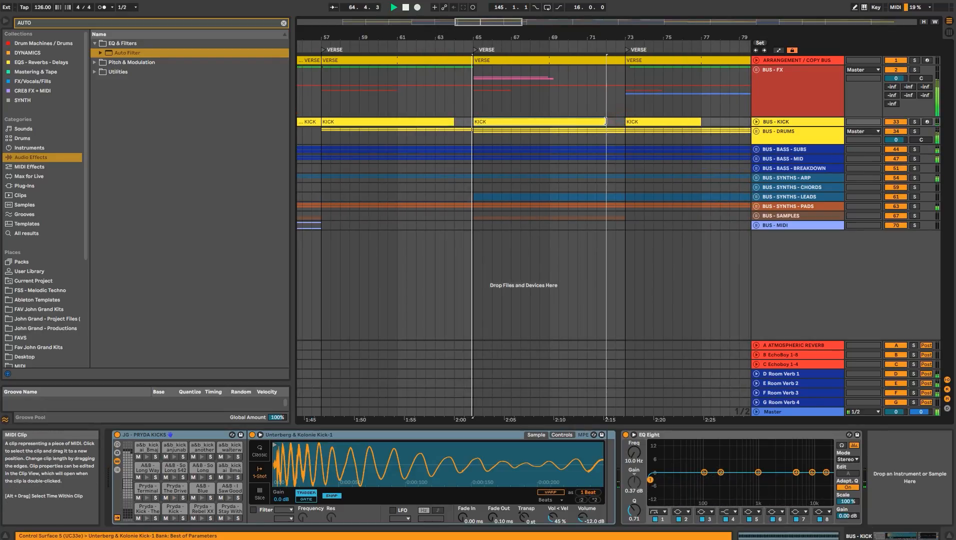
- Inspect the individual tracks inside the BUS - DRUMS group, including the HATS clips, and collapse the group again
{"action": "left_click_drag", "start_coordinate": [478, 38], "coordinate": [451, 2]}
{"action": "left_click_drag", "start_coordinate": [516, 15], "coordinate": [486, 2]}
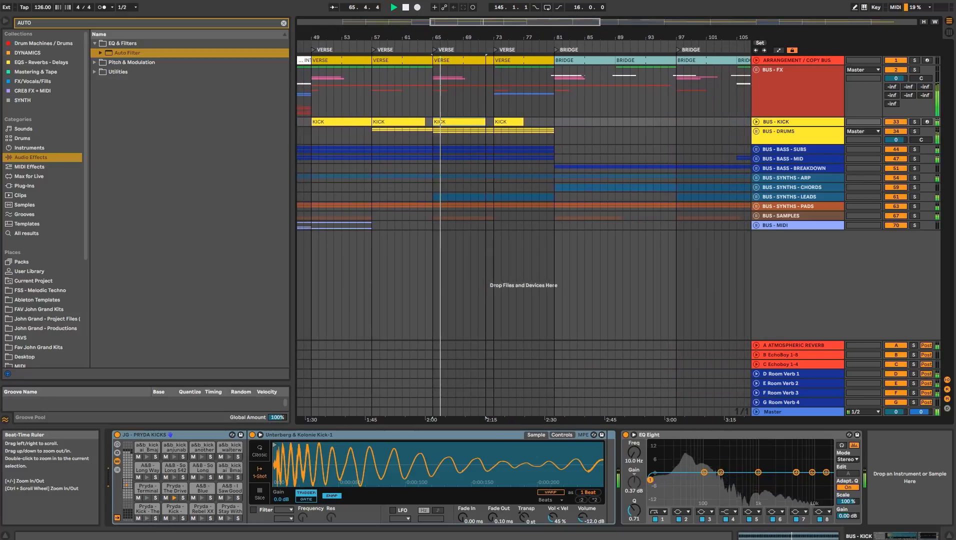
{"action": "left_click_drag", "start_coordinate": [526, 37], "coordinate": [454, 11]}
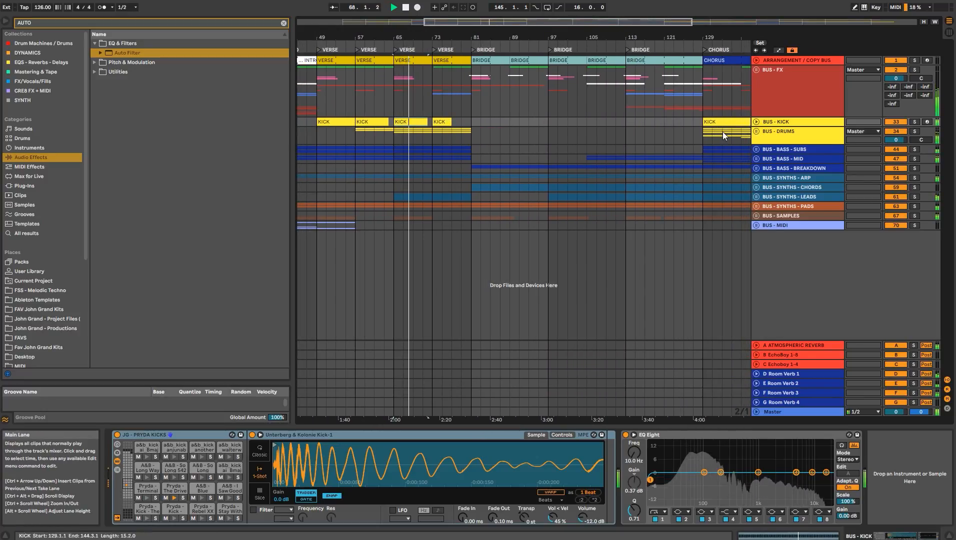
{"action": "left_click", "coordinate": [757, 131]}
{"action": "left_click", "coordinate": [773, 185]}
{"action": "left_click", "coordinate": [760, 185]}
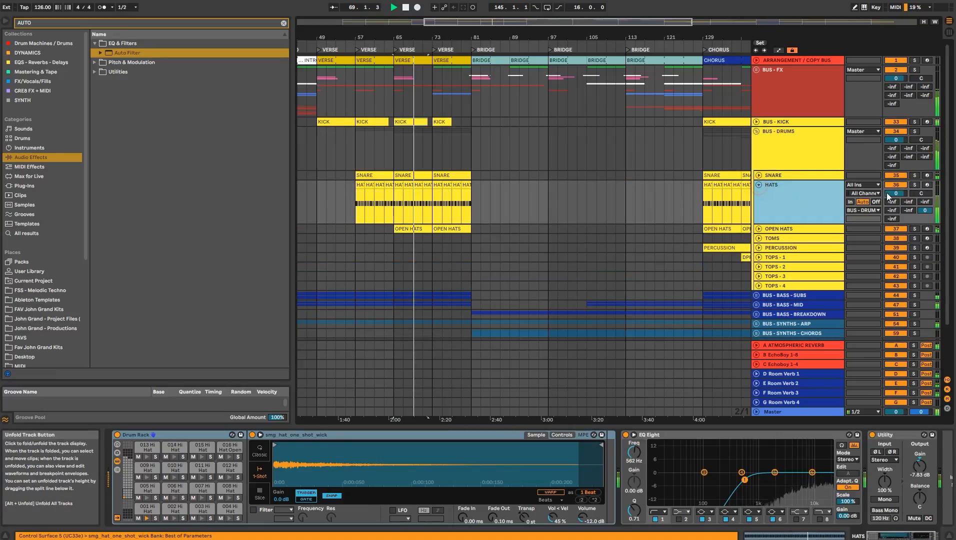
{"action": "left_click", "coordinate": [759, 185]}
{"action": "left_click", "coordinate": [761, 146]}
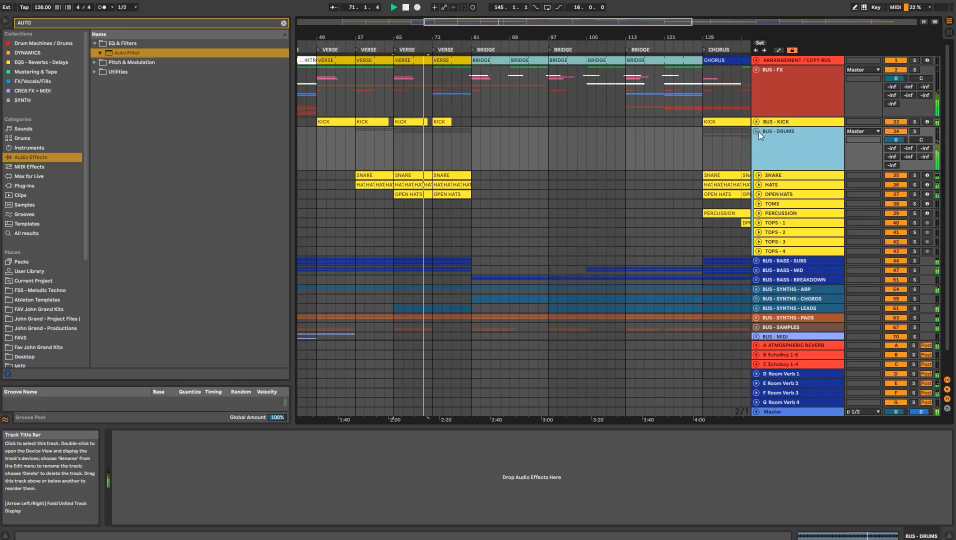
{"action": "left_click", "coordinate": [757, 131]}
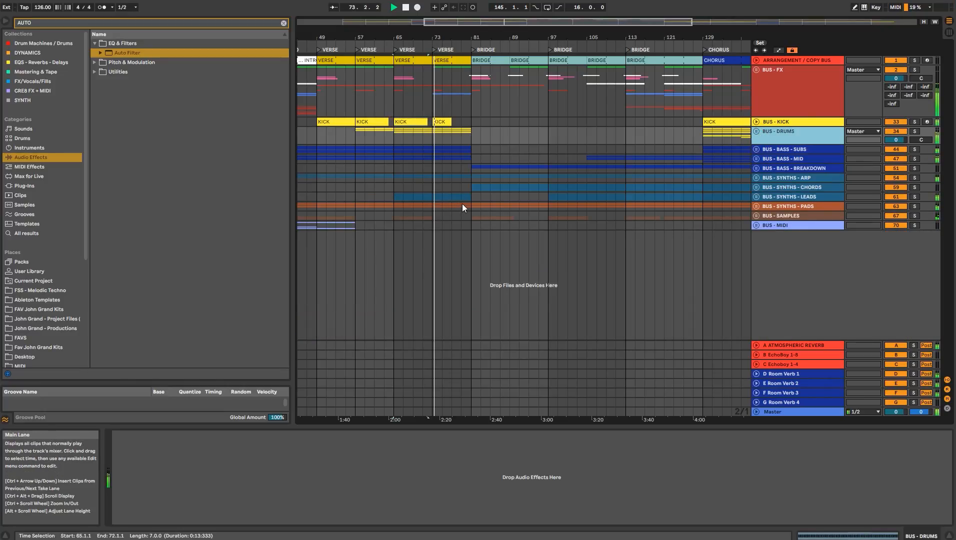
- Expand the BUS - FX group and examine the LONG FILL clips across the verse and bridge sections
{"action": "left_click", "coordinate": [769, 72]}
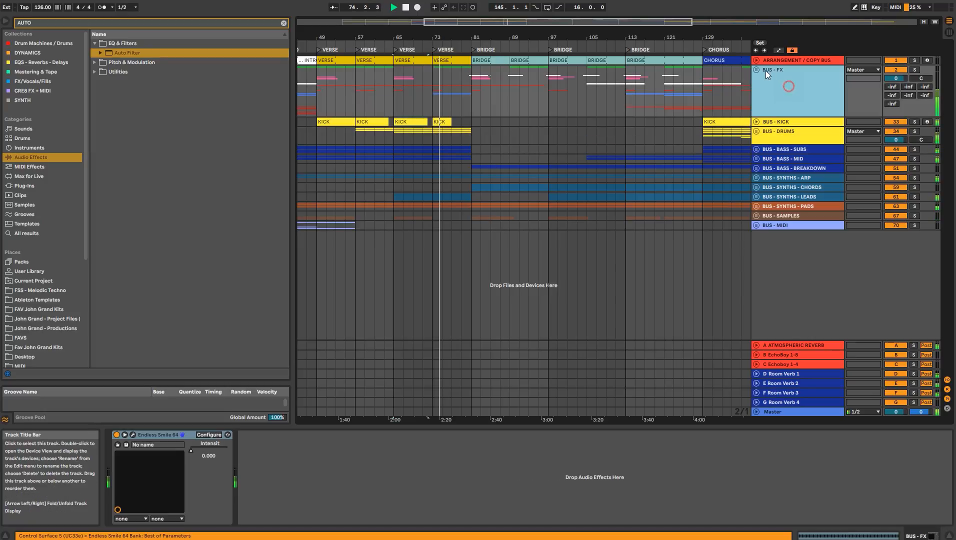
{"action": "left_click", "coordinate": [756, 70]}
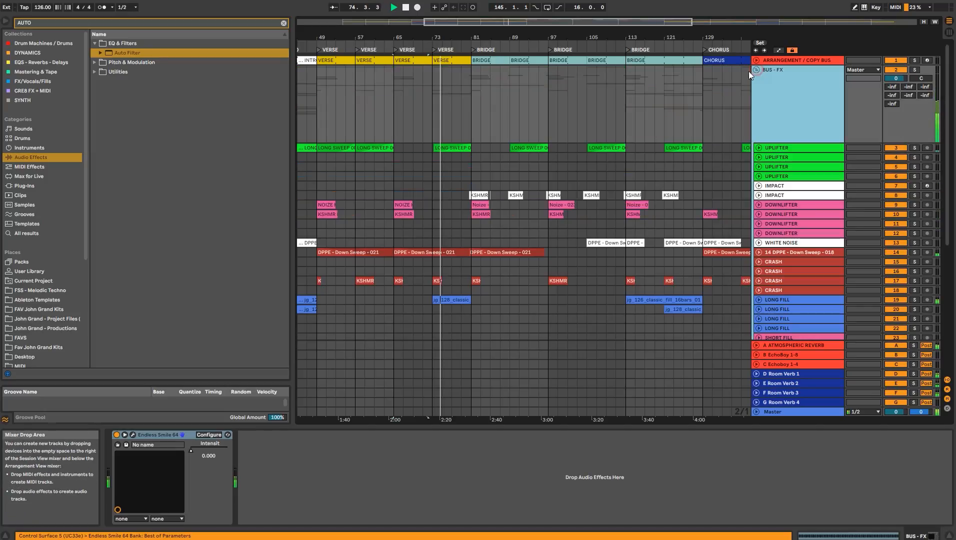
{"action": "left_click", "coordinate": [759, 300]}
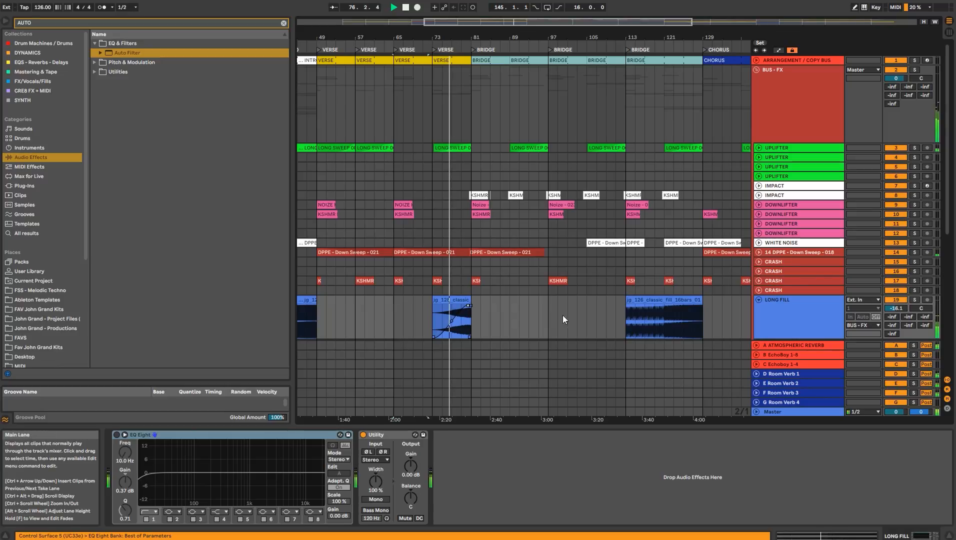
{"action": "scroll", "coordinate": [552, 317], "scroll_direction": "down", "scroll_amount": 5}
{"action": "left_click", "coordinate": [489, 426]}
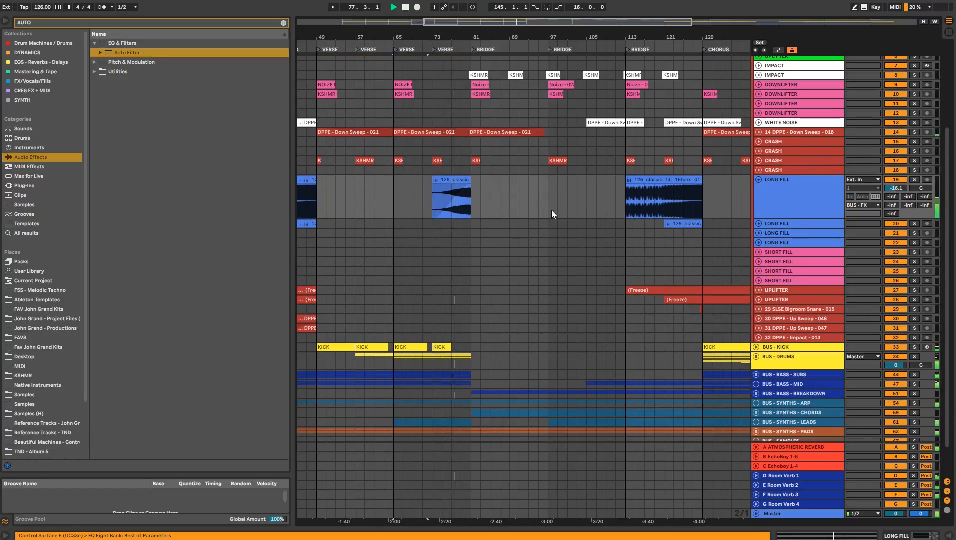
{"action": "left_click", "coordinate": [773, 190]}
{"action": "left_click", "coordinate": [758, 180]}
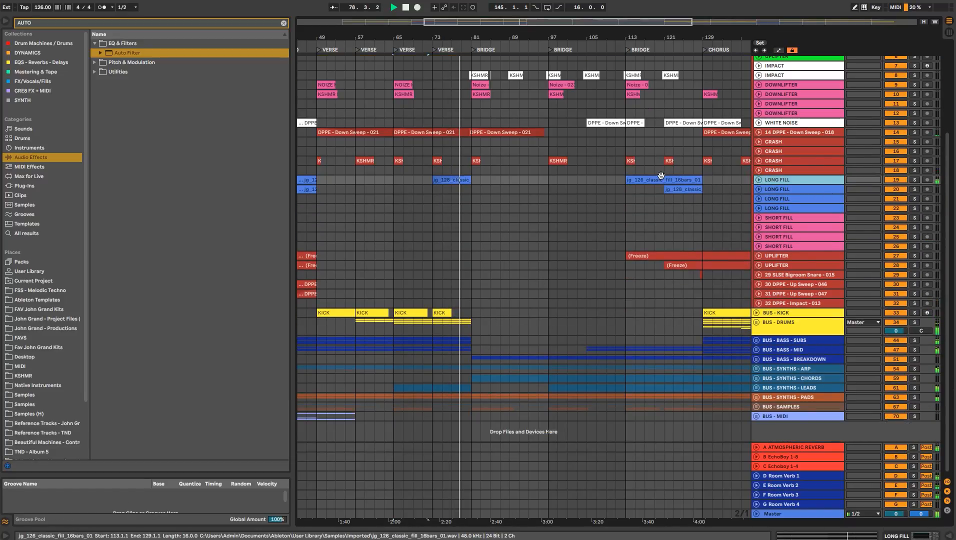
- Automate LFOTool's Device On on BUS - SYNTHS - ARP to switch off from bar 81 to bar 129, and hide the automation
{"action": "left_click_drag", "start_coordinate": [611, 40], "coordinate": [611, 7]}
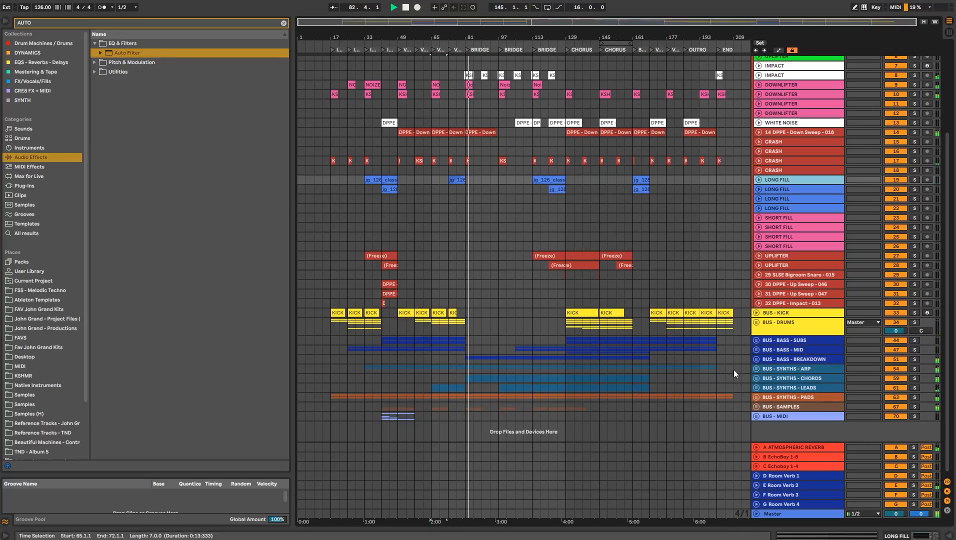
{"action": "left_click", "coordinate": [796, 372]}
{"action": "left_click", "coordinate": [756, 369]}
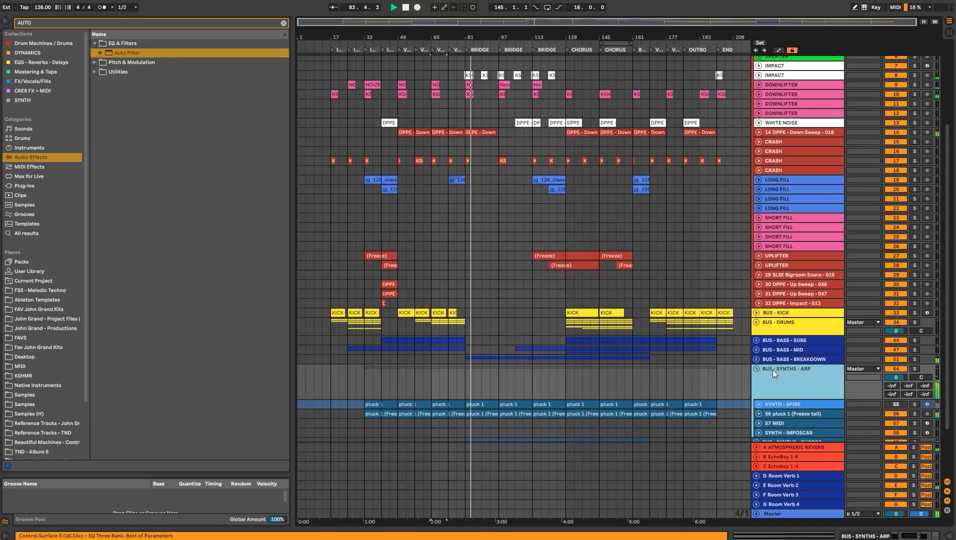
{"action": "key", "text": "a"}
{"action": "scroll", "coordinate": [582, 366], "scroll_direction": "down", "scroll_amount": 4}
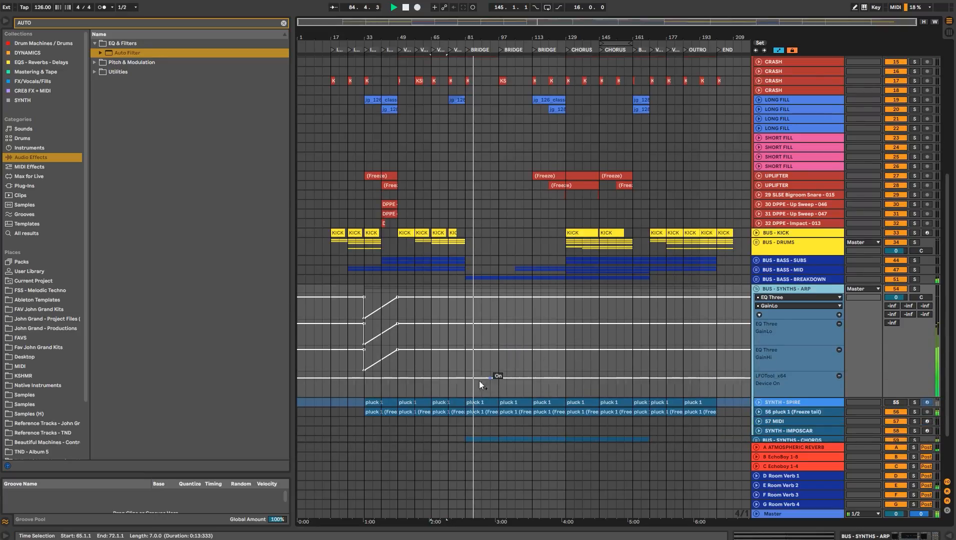
{"action": "left_click", "coordinate": [464, 378]}
{"action": "left_click", "coordinate": [566, 378]}
{"action": "left_click_drag", "start_coordinate": [551, 379], "coordinate": [468, 390]}
{"action": "key", "text": "a"}
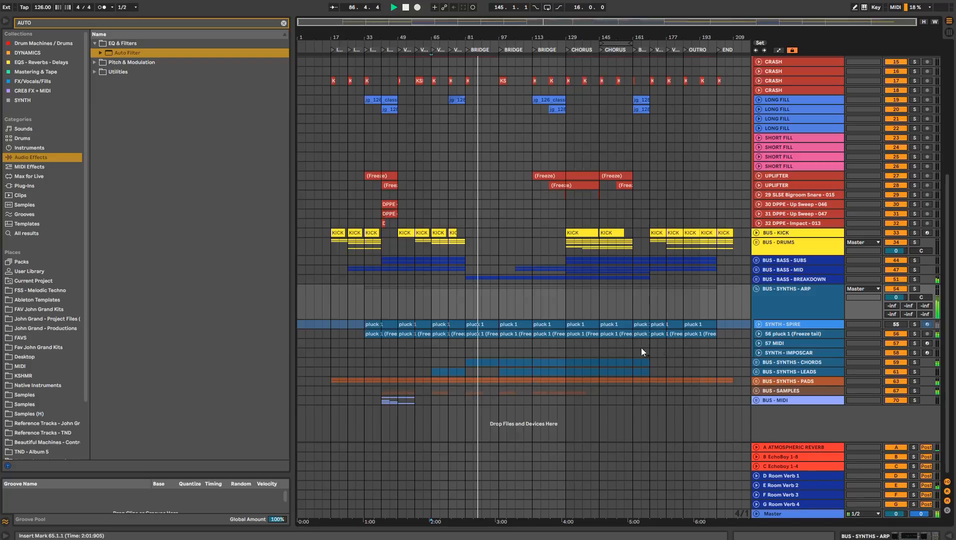
- Show the BUS - SYNTHS - ARP devices and automation, and add a 0 dB EQ Three GainHi breakpoint at bar 81
{"action": "left_click", "coordinate": [790, 299]}
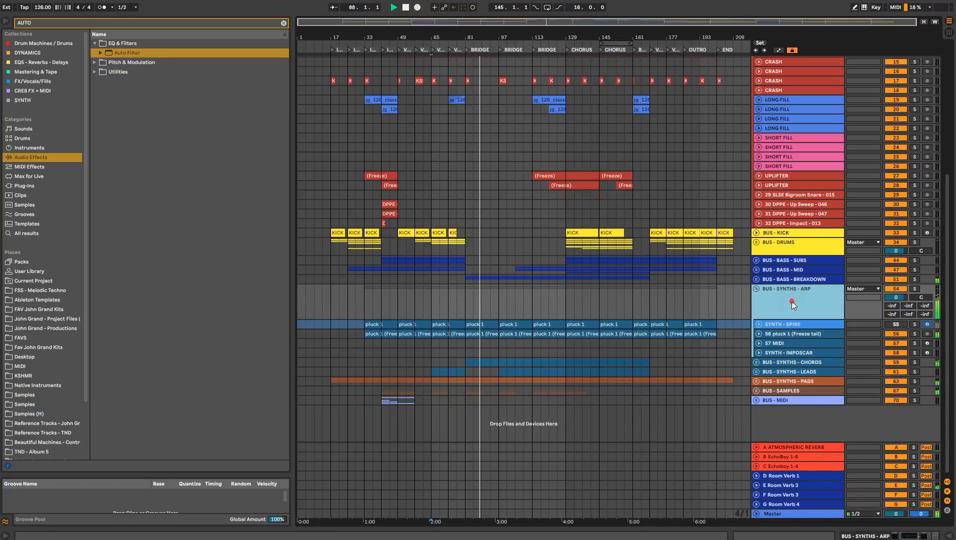
{"action": "double_click", "coordinate": [791, 301]}
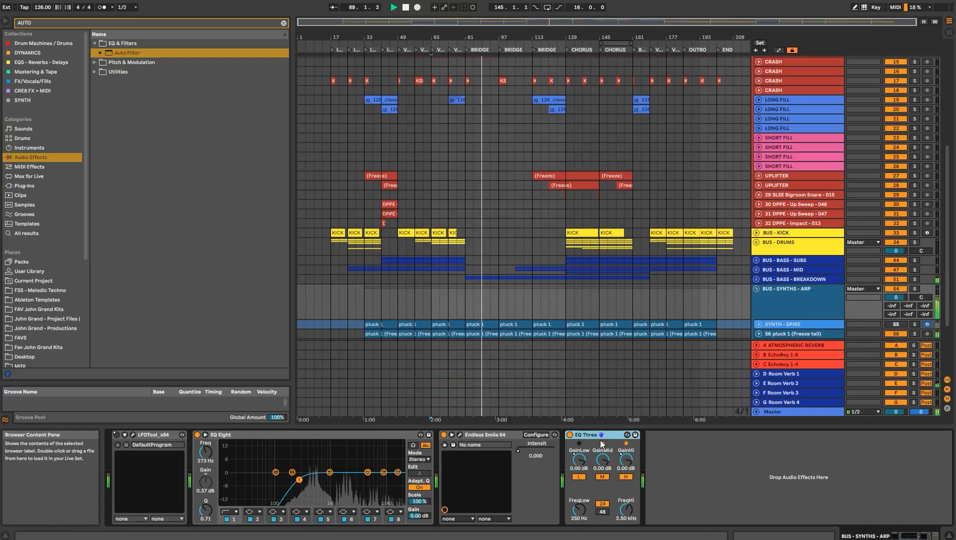
{"action": "key", "text": "a"}
{"action": "left_click", "coordinate": [470, 292]}
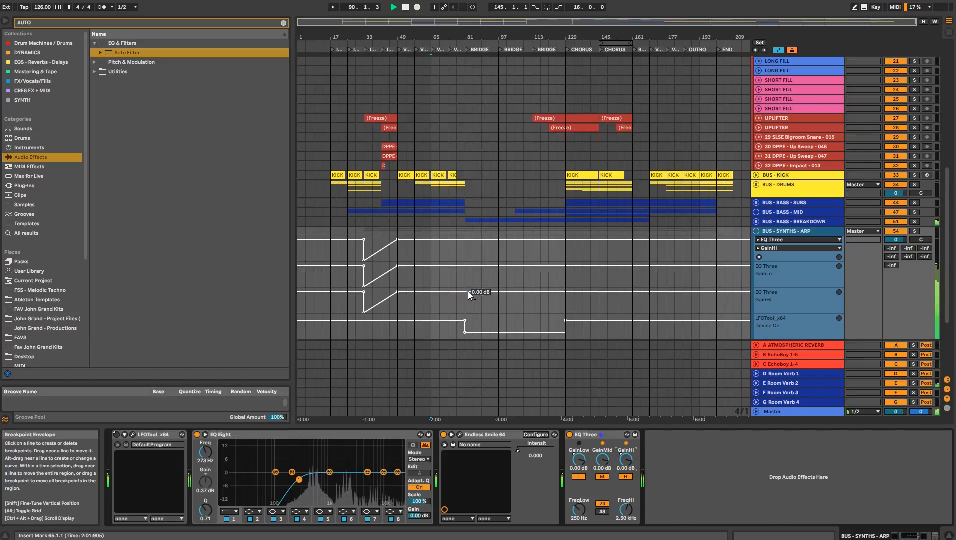
{"action": "left_click", "coordinate": [499, 292]}
{"action": "left_click_drag", "start_coordinate": [500, 291], "coordinate": [499, 294]}
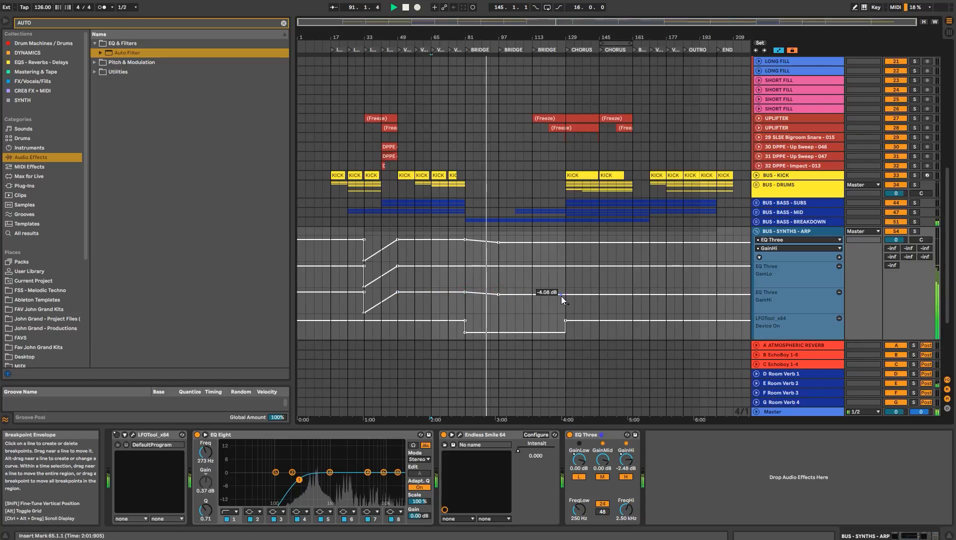
{"action": "key", "text": "ctrl+z"}
{"action": "key", "text": "ctrl+z"}
- Dip the BUS - SYNTHS - ARP GainHi automation to about -7 dB at bar 97, returning to 0 dB at bar 129, and hide automation
{"action": "left_click", "coordinate": [499, 292]}
{"action": "left_click_drag", "start_coordinate": [499, 292], "coordinate": [499, 295]}
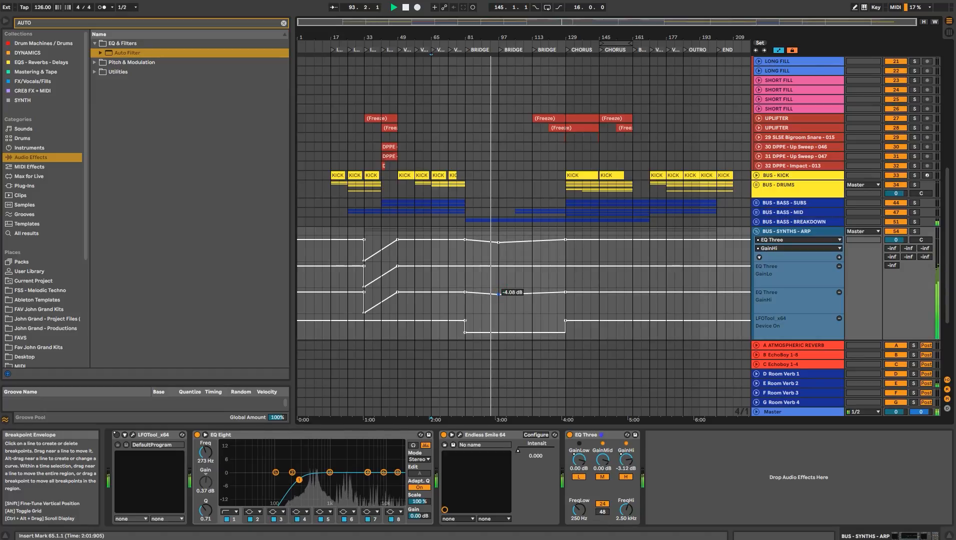
{"action": "left_click_drag", "start_coordinate": [499, 294], "coordinate": [499, 295]}
{"action": "scroll", "coordinate": [499, 294], "scroll_direction": "up", "scroll_amount": 10}
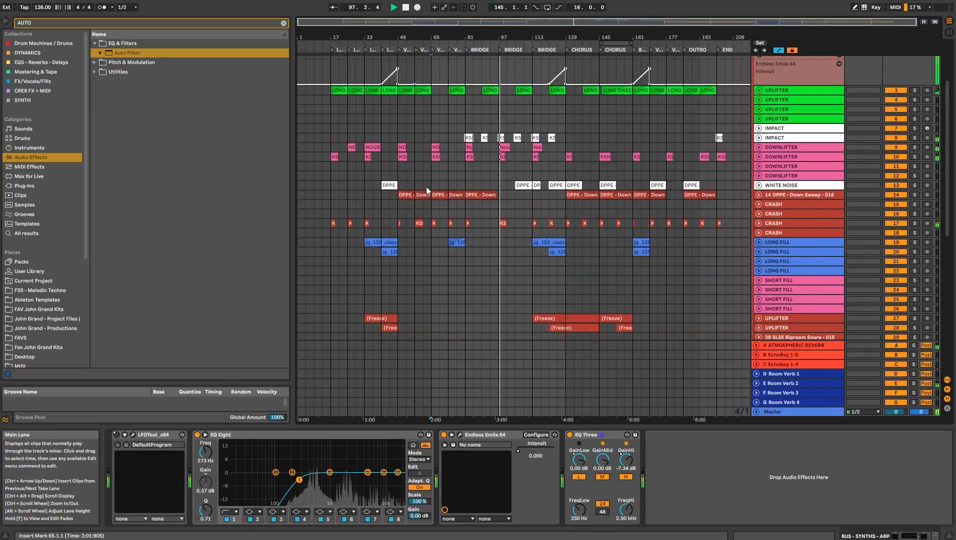
{"action": "scroll", "coordinate": [607, 224], "scroll_direction": "down", "scroll_amount": 15}
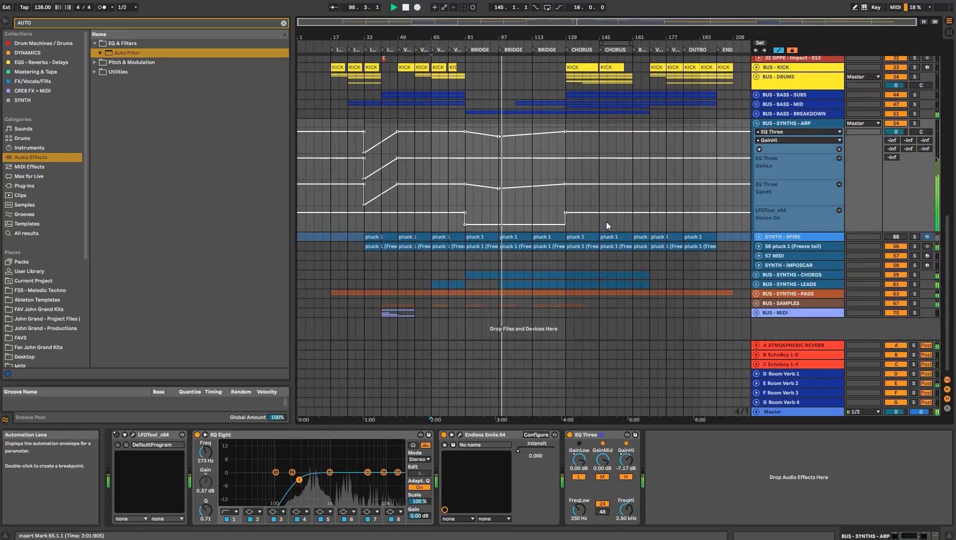
{"action": "key", "text": "a"}
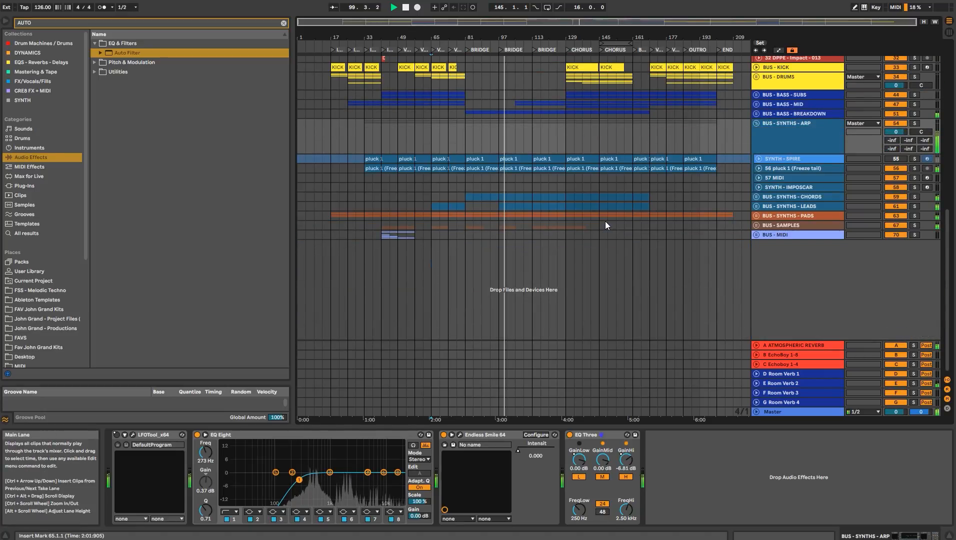
- Display the Master track's device chain and collapse the BUS - FX group
{"action": "left_click", "coordinate": [771, 412]}
{"action": "left_click", "coordinate": [708, 451]}
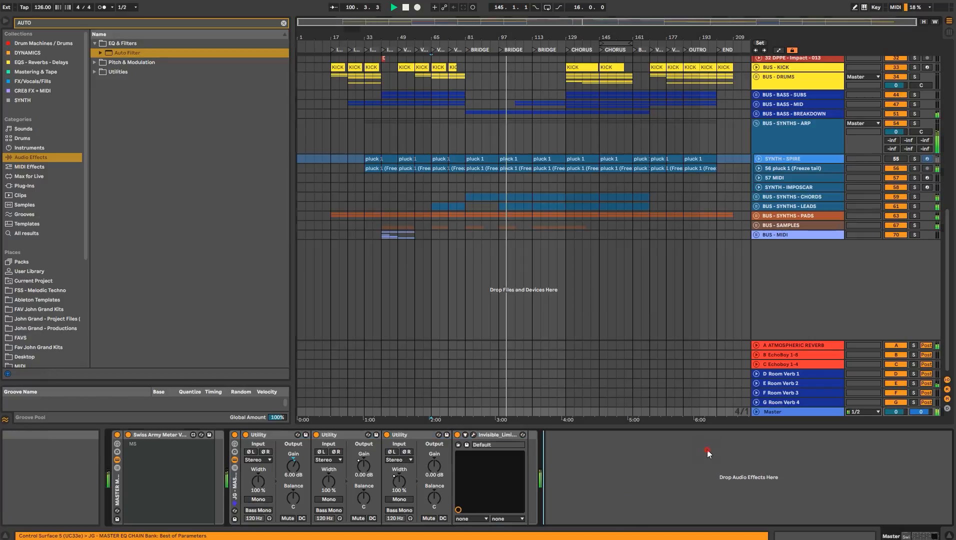
{"action": "scroll", "coordinate": [701, 319], "scroll_direction": "up", "scroll_amount": 4}
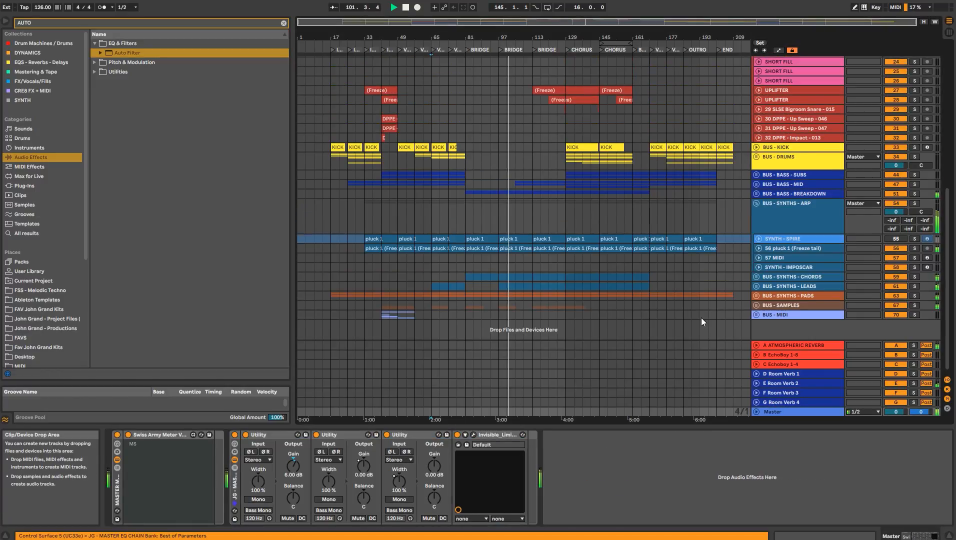
{"action": "scroll", "coordinate": [702, 318], "scroll_direction": "up", "scroll_amount": 8}
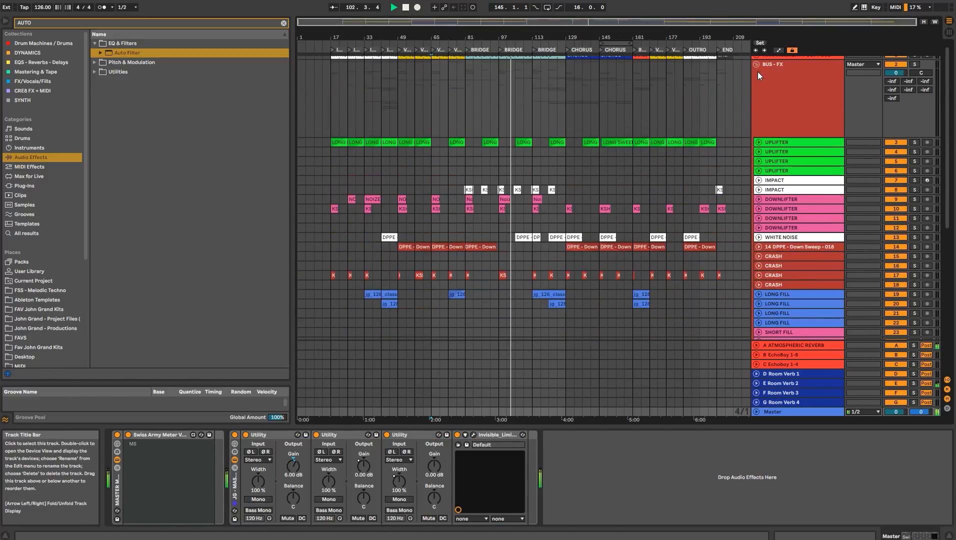
{"action": "left_click", "coordinate": [757, 65]}
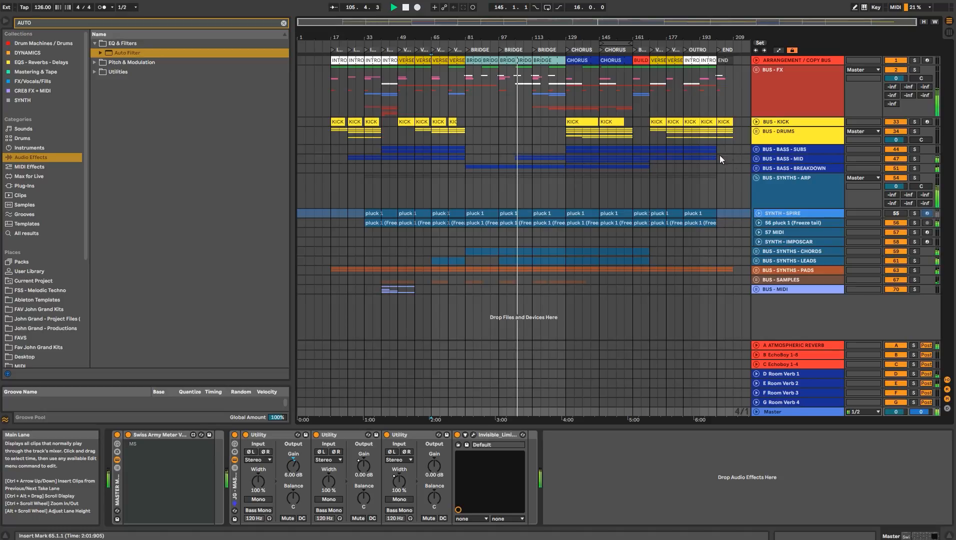
- Automate the BUS - BASS - MID Auto Filter frequency to drop to about 769 Hz at bar 105 and rise to 19.9 kHz at bar 129
{"action": "left_click", "coordinate": [757, 159]}
{"action": "left_click", "coordinate": [785, 174]}
{"action": "key", "text": "a"}
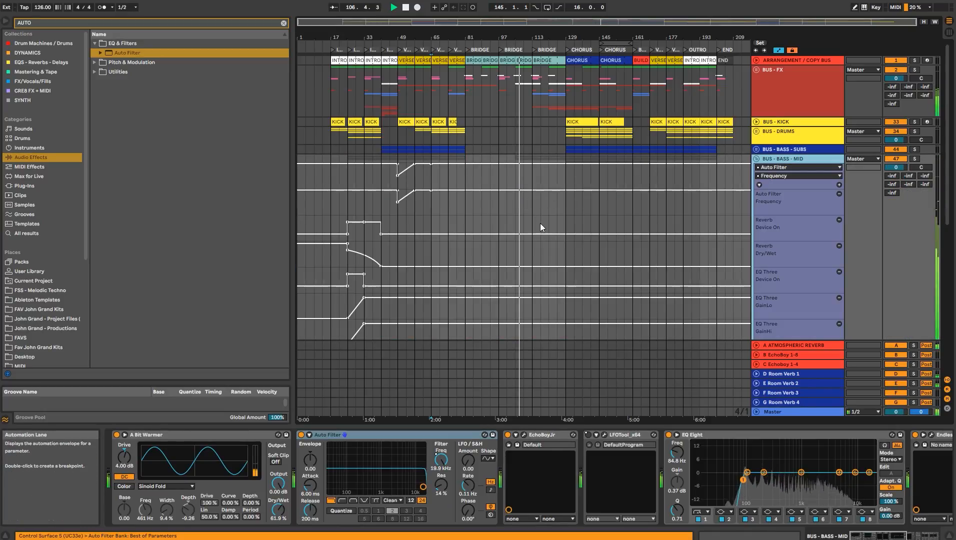
{"action": "left_click", "coordinate": [516, 191]}
{"action": "left_click", "coordinate": [548, 191]}
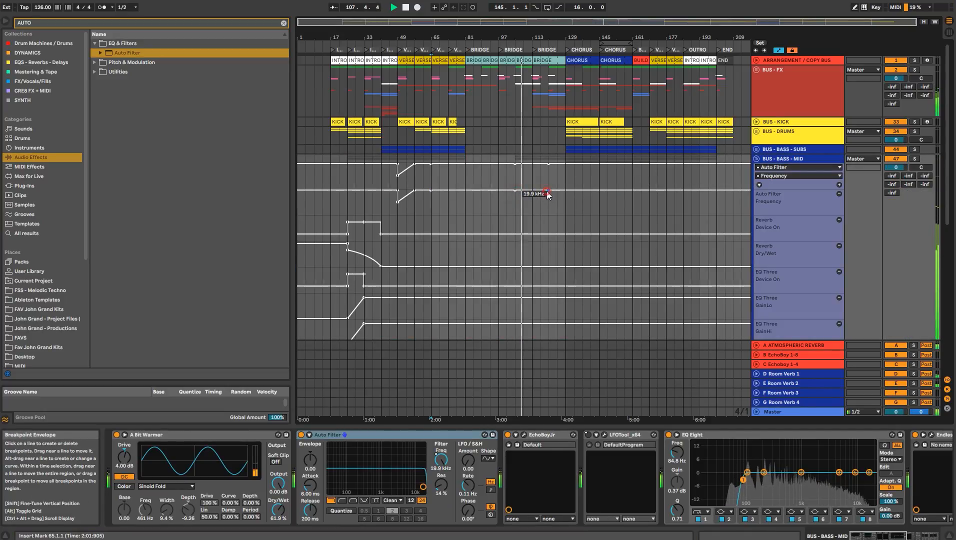
{"action": "left_click_drag", "start_coordinate": [517, 191], "coordinate": [514, 202]}
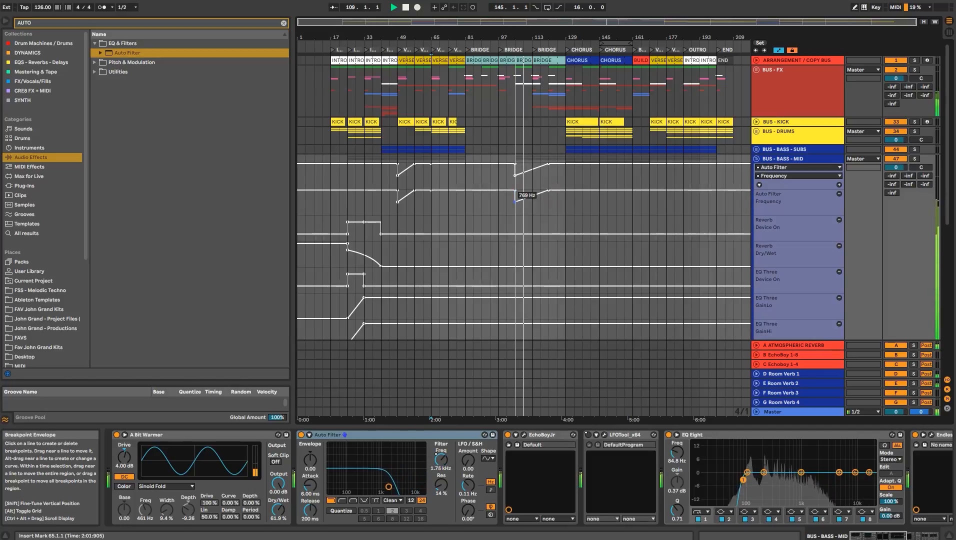
{"action": "left_click_drag", "start_coordinate": [548, 192], "coordinate": [565, 190]}
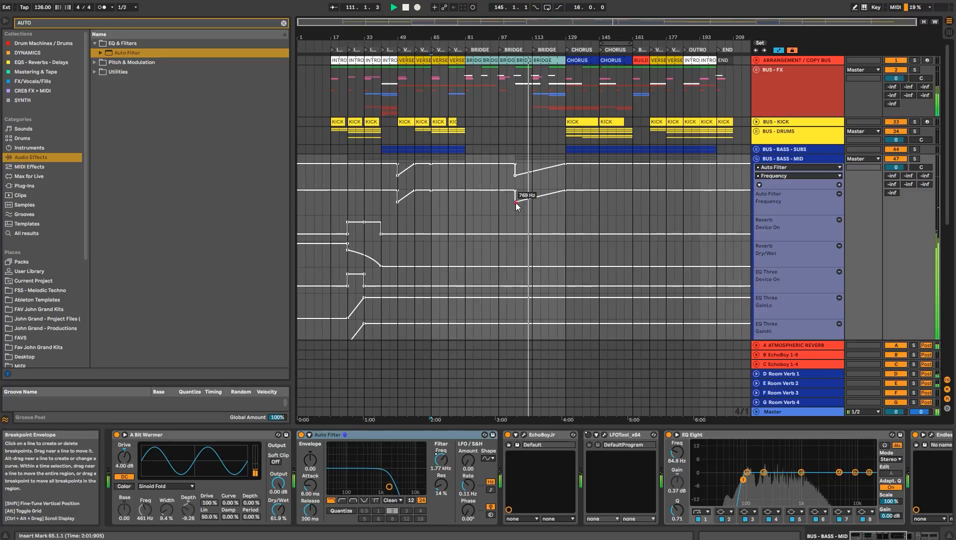
{"action": "key", "text": "a"}
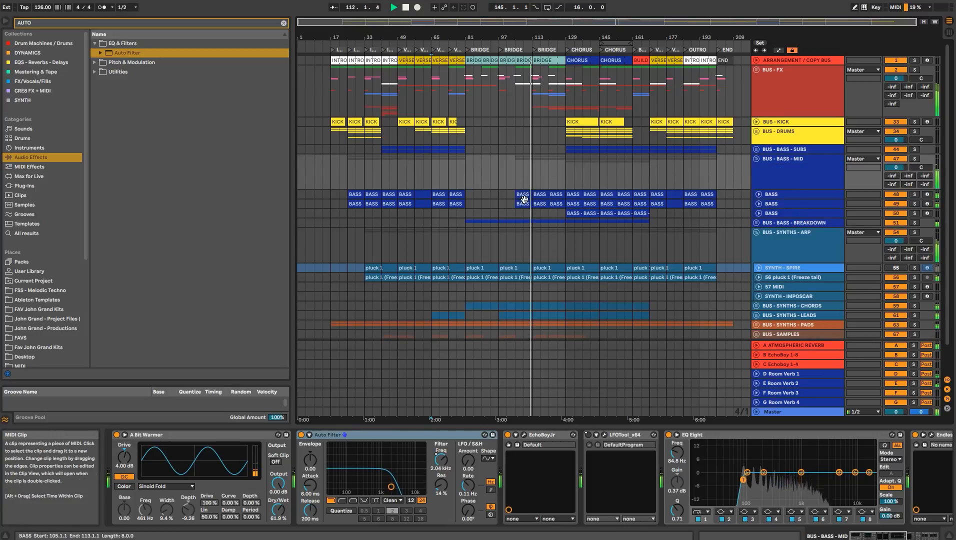
- Collapse the BUS - BASS - MID and BUS - SYNTHS - ARP groups and display the BUS - FX device chain
{"action": "left_click", "coordinate": [555, 197]}
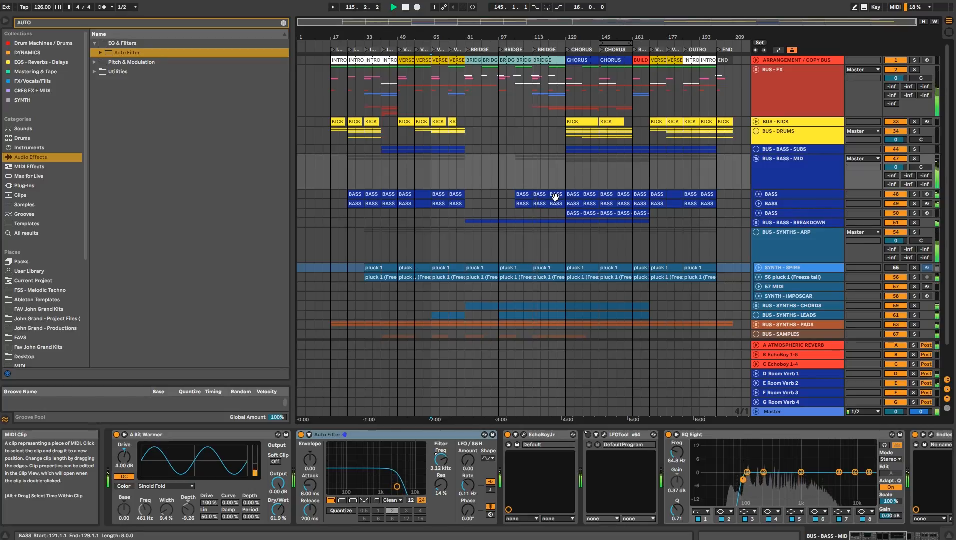
{"action": "left_click", "coordinate": [757, 159]}
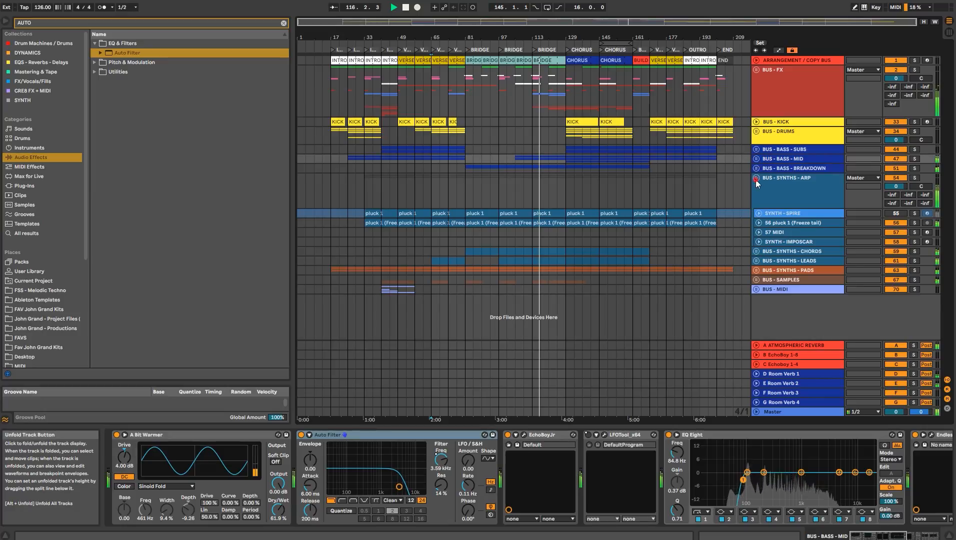
{"action": "left_click", "coordinate": [757, 178]}
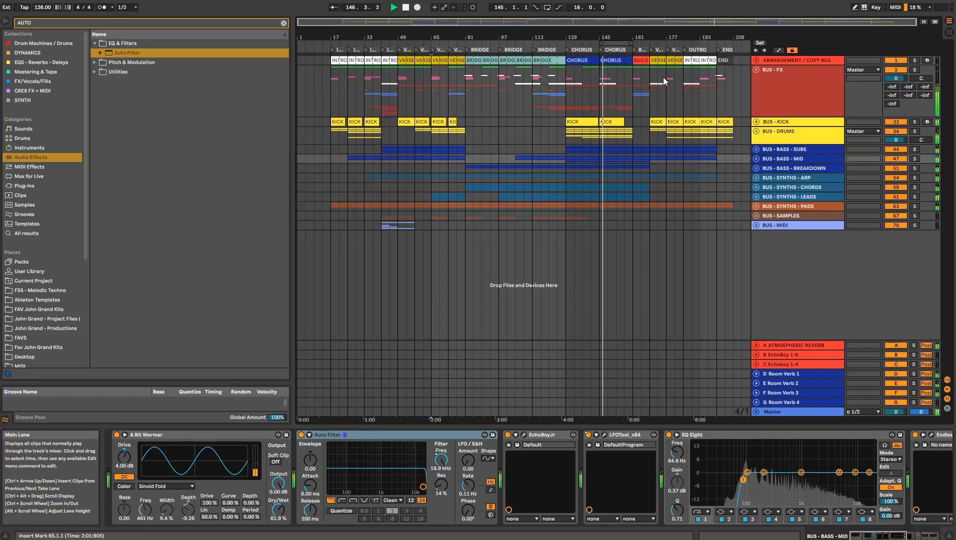
{"action": "left_click", "coordinate": [765, 96]}
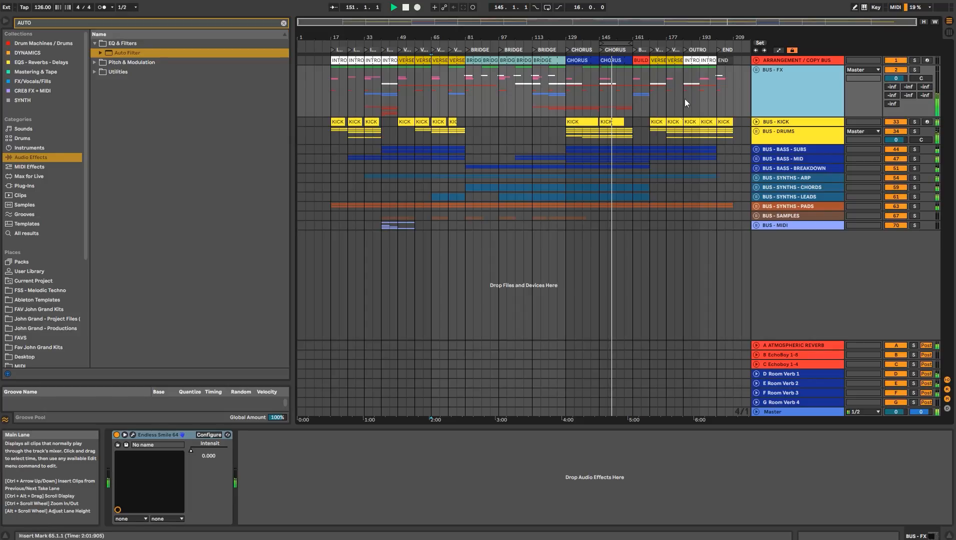
- Cut the second chorus's kick short so its clip ends at bar 153
{"action": "scroll", "coordinate": [684, 109], "scroll_direction": "up", "scroll_amount": 5}
{"action": "left_click_drag", "start_coordinate": [617, 120], "coordinate": [597, 122]}
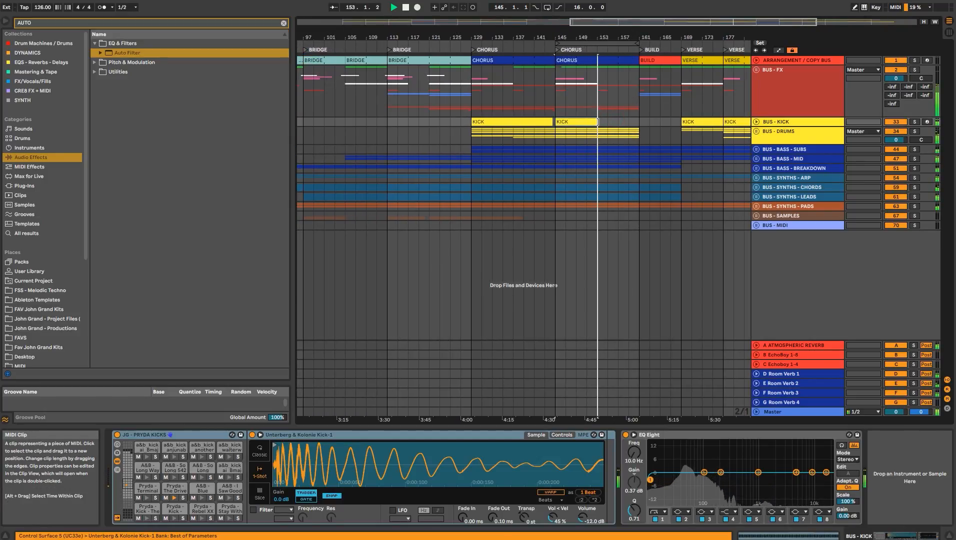
- Copy the BUS - SAMPLES material from the start of the chorus at bar 129 and paste it at bar 153
{"action": "left_click_drag", "start_coordinate": [527, 217], "coordinate": [473, 218]}
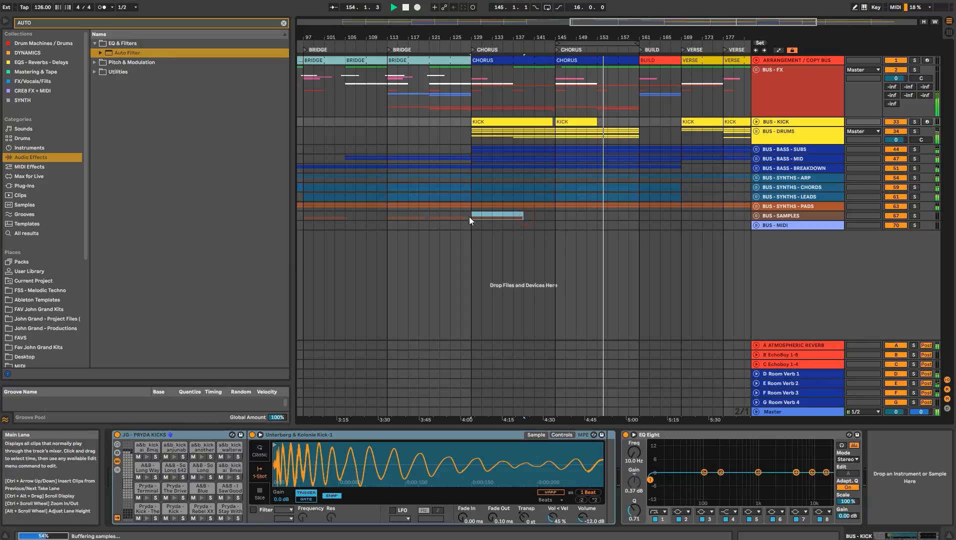
{"action": "key", "text": "ctrl+c"}
{"action": "left_click", "coordinate": [596, 213]}
{"action": "key", "text": "ctrl+v"}
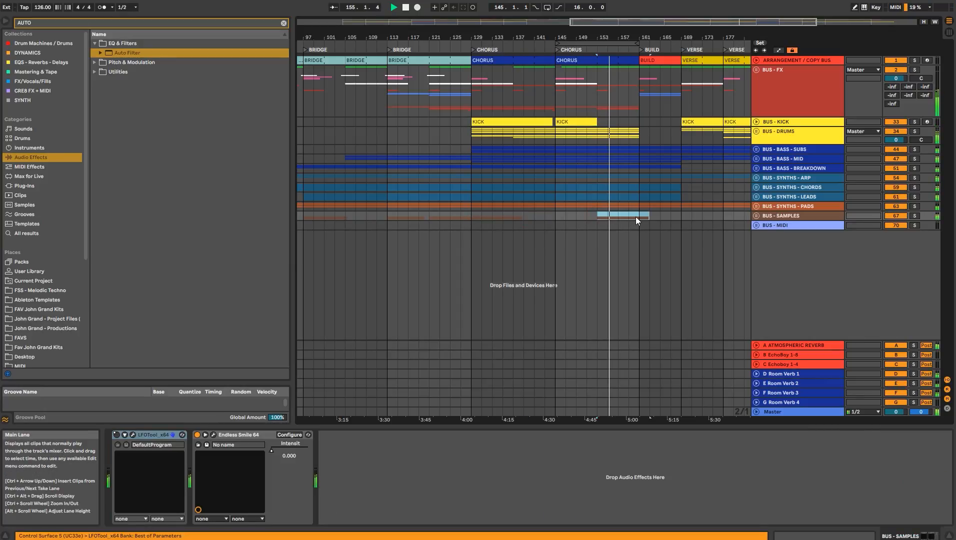
- Copy the BUS - SAMPLES section at bars 113–121 into the build and the following verse, up to bar 177
{"action": "left_click_drag", "start_coordinate": [387, 215], "coordinate": [427, 217]}
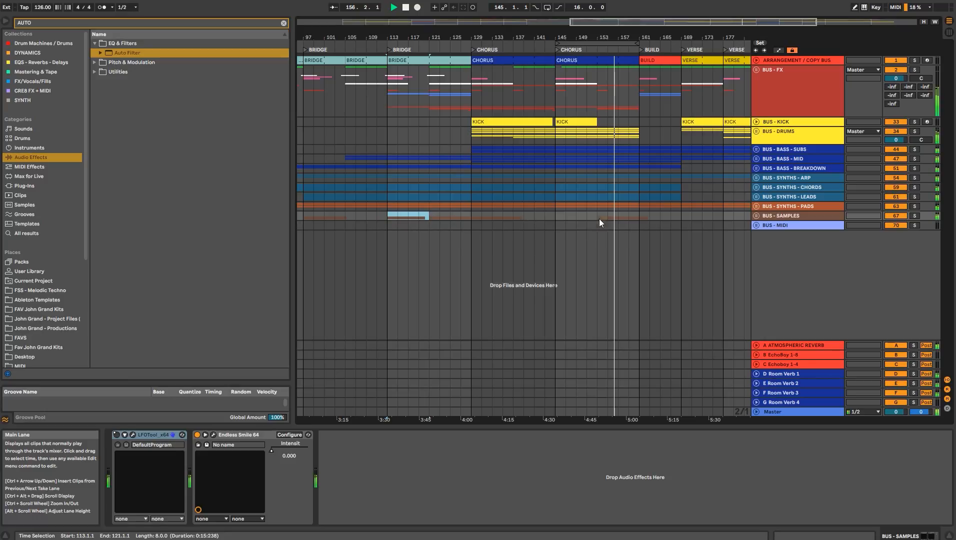
{"action": "left_click_drag", "start_coordinate": [643, 214], "coordinate": [686, 216]}
{"action": "left_click_drag", "start_coordinate": [716, 38], "coordinate": [596, 31]}
{"action": "left_click", "coordinate": [502, 216]}
{"action": "left_click_drag", "start_coordinate": [502, 216], "coordinate": [618, 217]}
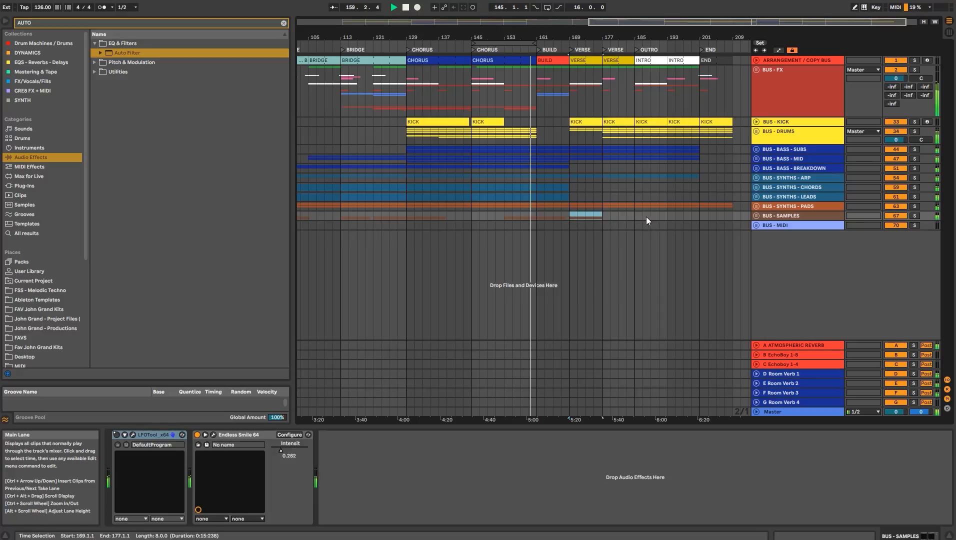
{"action": "left_click", "coordinate": [605, 215]}
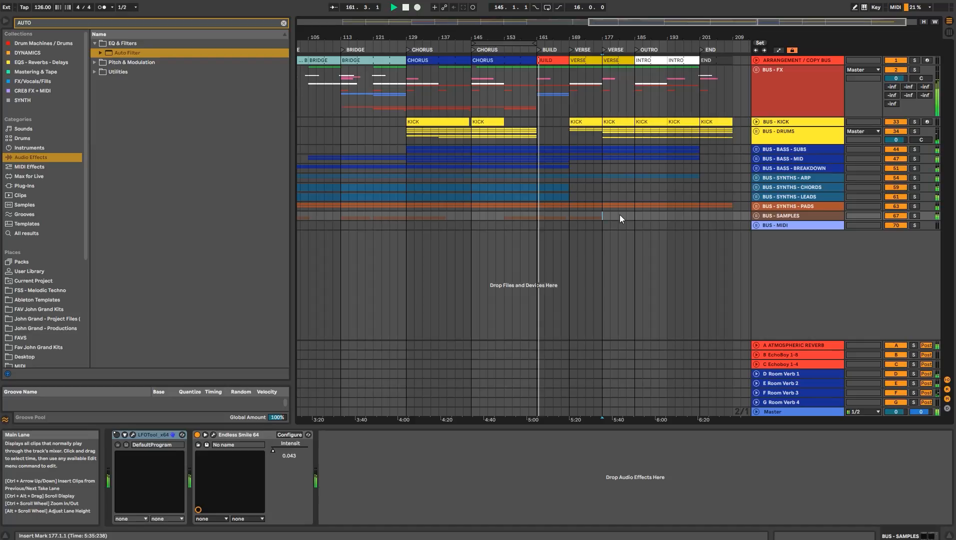
- Automate the BUS - BASS - MID Auto Filter frequency to sweep down from bar 161 and jump back up at bar 169, and hide automation
{"action": "left_click", "coordinate": [760, 150]}
{"action": "left_click", "coordinate": [757, 159]}
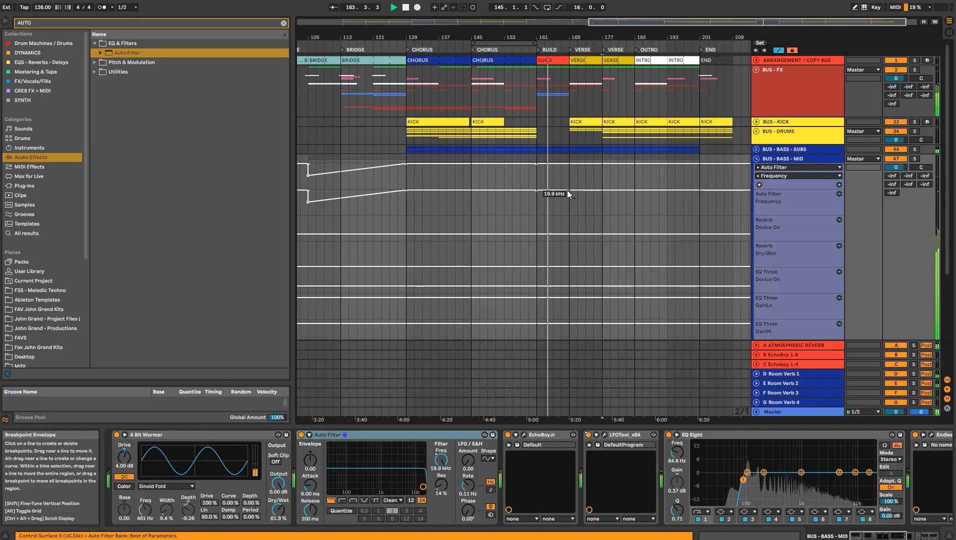
{"action": "left_click_drag", "start_coordinate": [569, 190], "coordinate": [569, 200]}
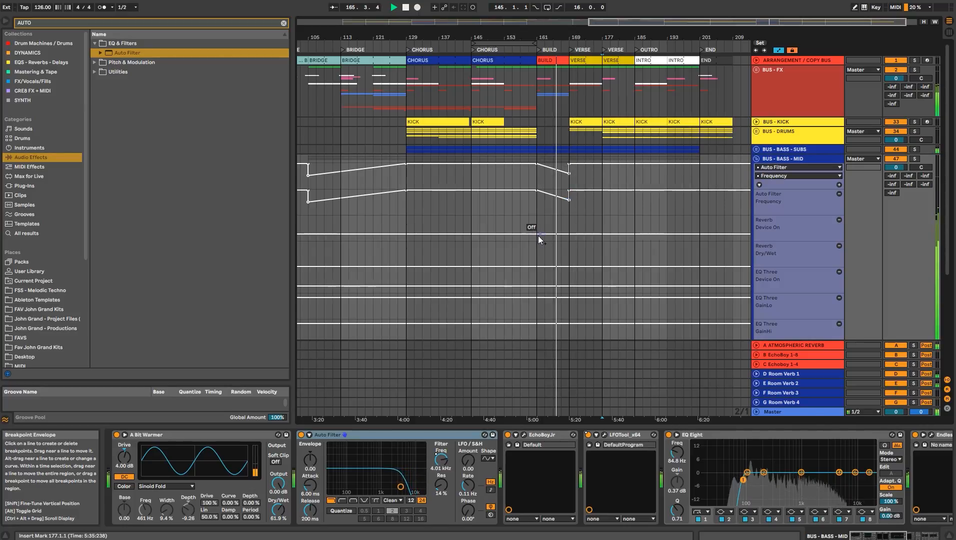
{"action": "key", "text": "a"}
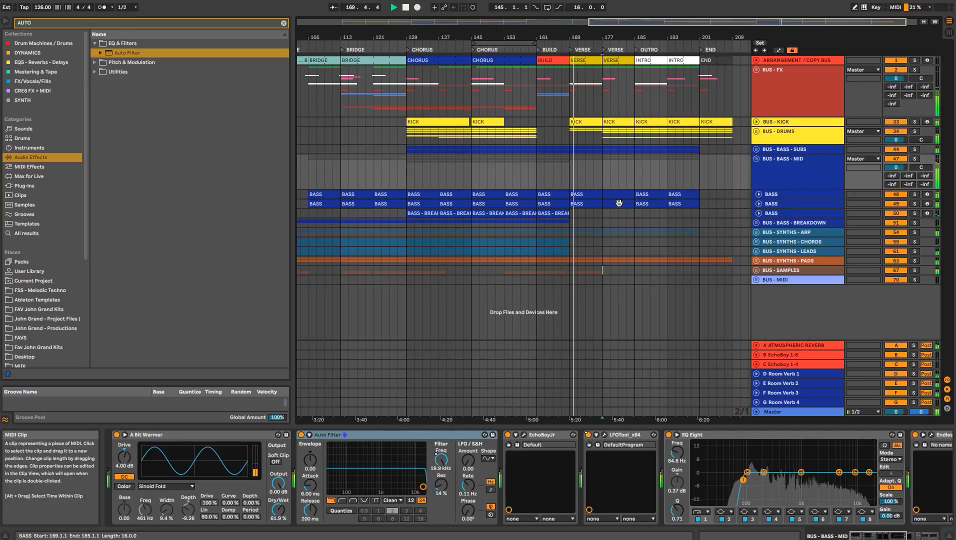
- Copy BASS clips onto the third BASS track (50) to cover bars 49–81 and bars 169–201
{"action": "left_click", "coordinate": [595, 206]}
{"action": "left_click_drag", "start_coordinate": [595, 206], "coordinate": [602, 211]}
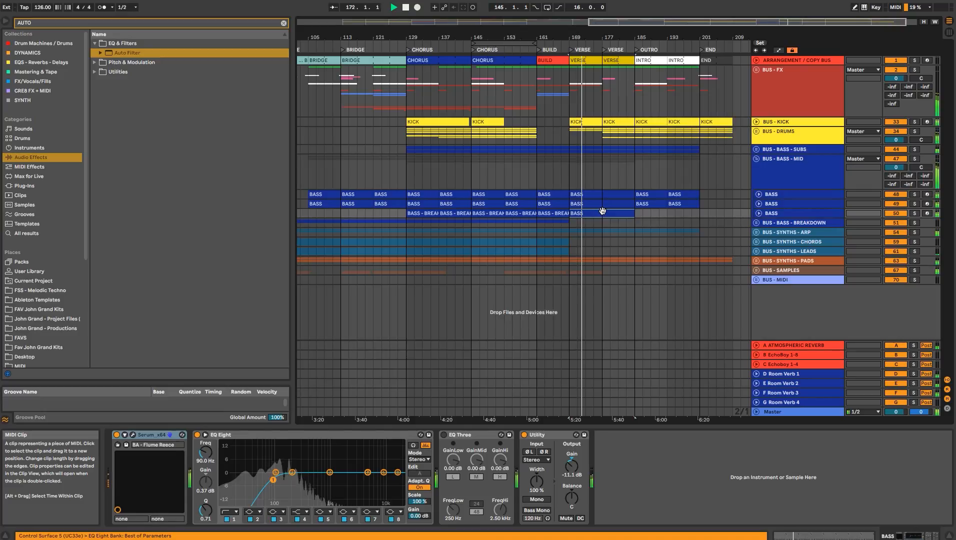
{"action": "left_click_drag", "start_coordinate": [602, 34], "coordinate": [627, 15]}
{"action": "left_click_drag", "start_coordinate": [670, 213], "coordinate": [410, 214]}
{"action": "left_click", "coordinate": [439, 204]}
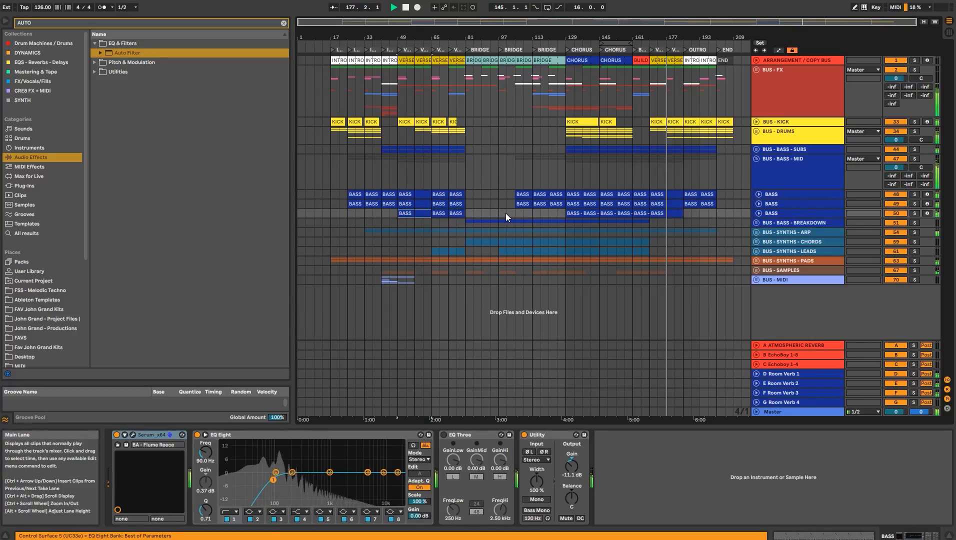
{"action": "left_click", "coordinate": [668, 213]}
{"action": "key", "text": "ctrl+d"}
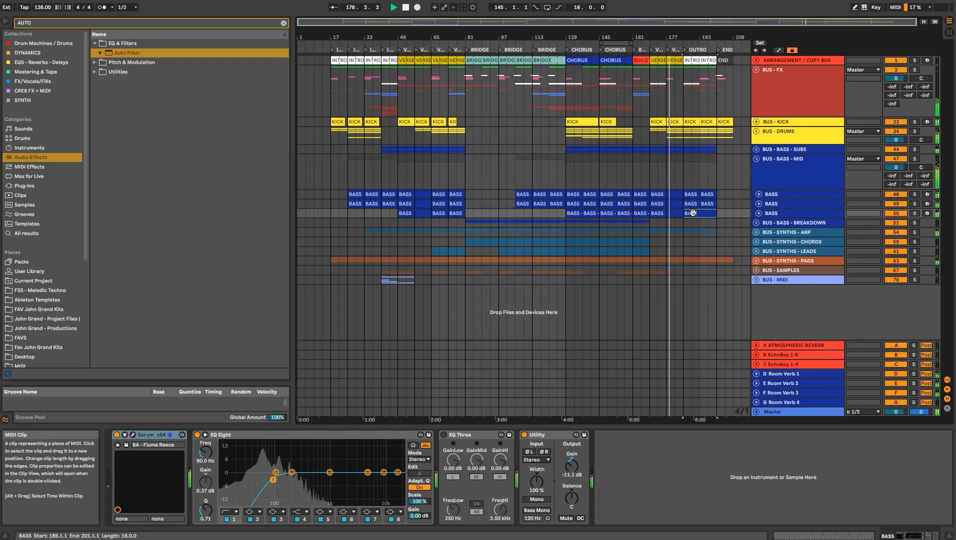
- Automate the BUS - BASS - MID Auto Filter frequency to sweep down from bar 185 to bar 201
{"action": "left_click", "coordinate": [769, 181]}
{"action": "key", "text": "a"}
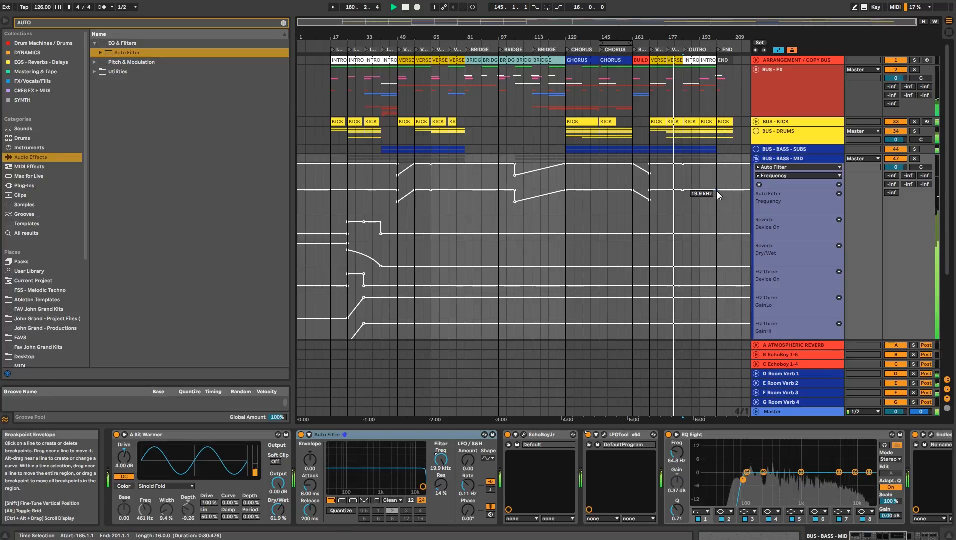
{"action": "left_click_drag", "start_coordinate": [706, 191], "coordinate": [716, 203]}
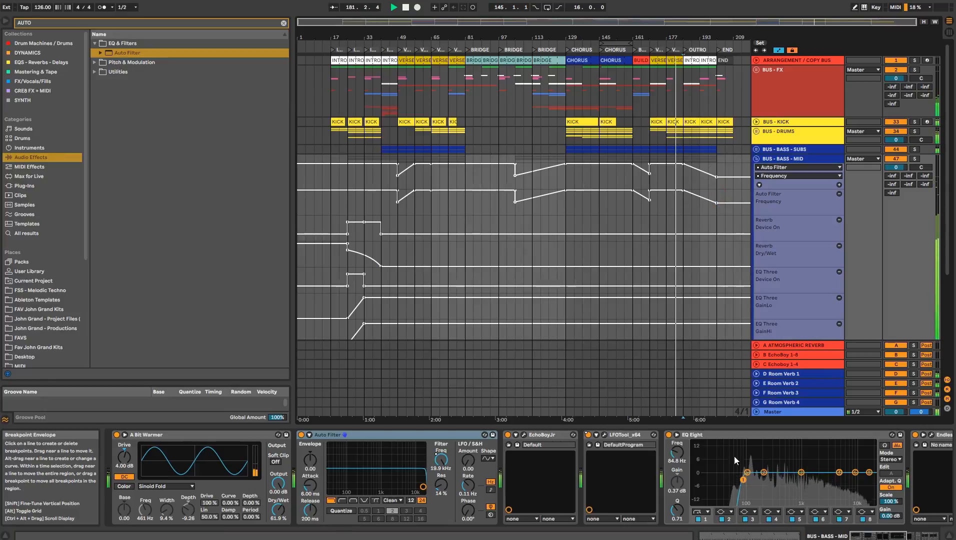
- Show the EQ Eight 1 Frequency A automation on BUS - BASS - MID and make it rise from bar 185 to bar 201
{"action": "left_click", "coordinate": [677, 454]}
{"action": "right_click", "coordinate": [678, 452]}
{"action": "left_click", "coordinate": [686, 464]}
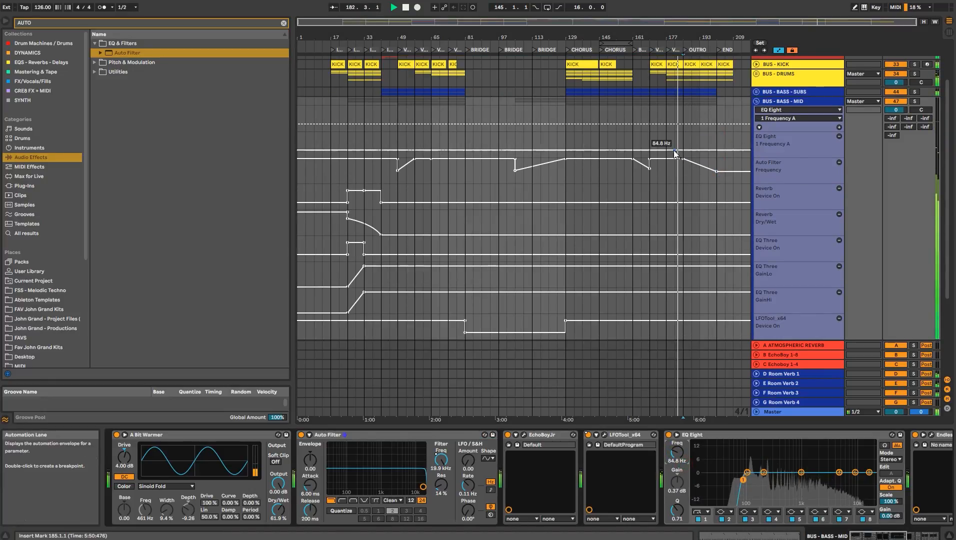
{"action": "left_click", "coordinate": [682, 149]}
{"action": "left_click", "coordinate": [715, 149]}
{"action": "left_click_drag", "start_coordinate": [715, 149], "coordinate": [683, 143]}
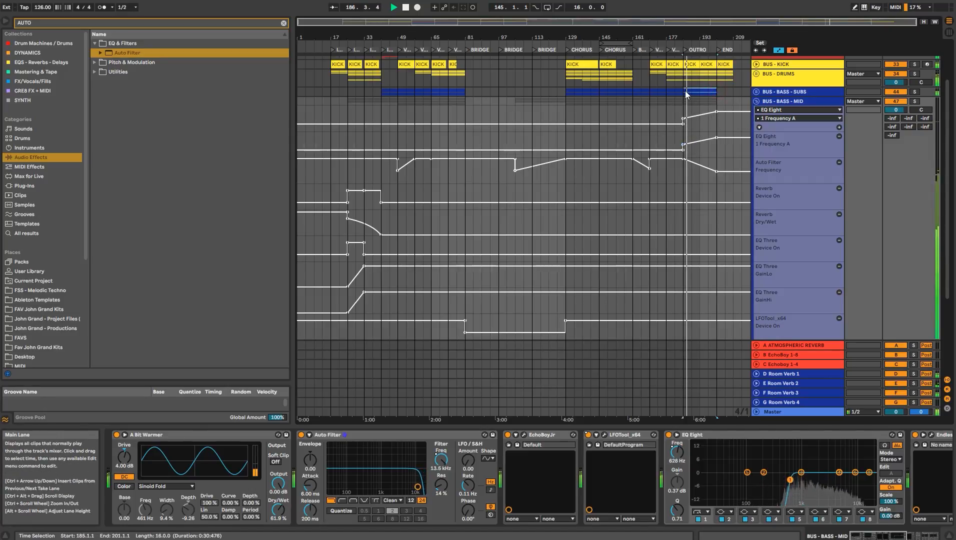
- Delete the BUS - BASS - SUBS content at bars 185–201 and collapse the BUS - BASS - MID group
{"action": "left_click_drag", "start_coordinate": [686, 92], "coordinate": [711, 93]}
{"action": "left_click", "coordinate": [756, 101]}
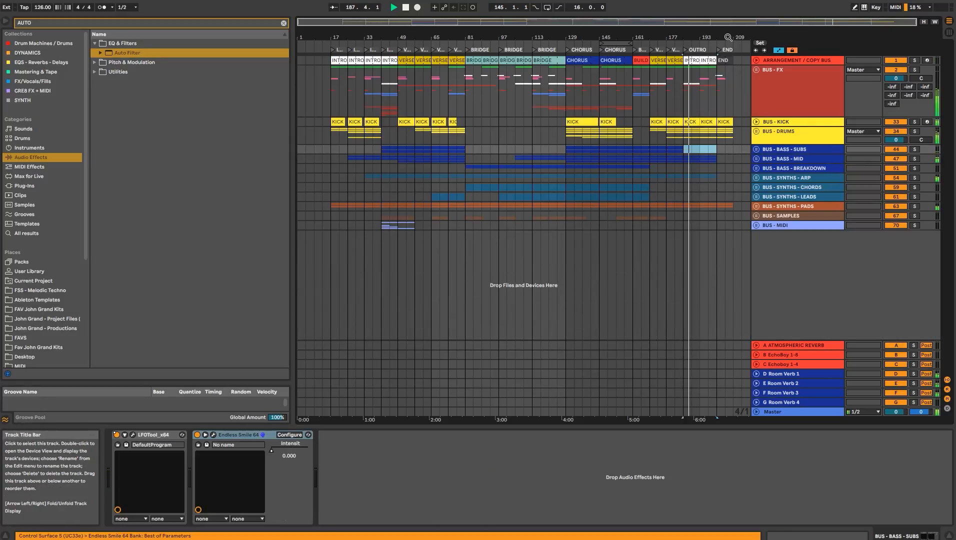
{"action": "left_click_drag", "start_coordinate": [727, 38], "coordinate": [726, 41]}
- Automate the BUS - SYNTHS - ARP track volume to fade from 0 dB at bar 185 to about -16 dB at bar 201, and hide automation
{"action": "left_click", "coordinate": [765, 180]}
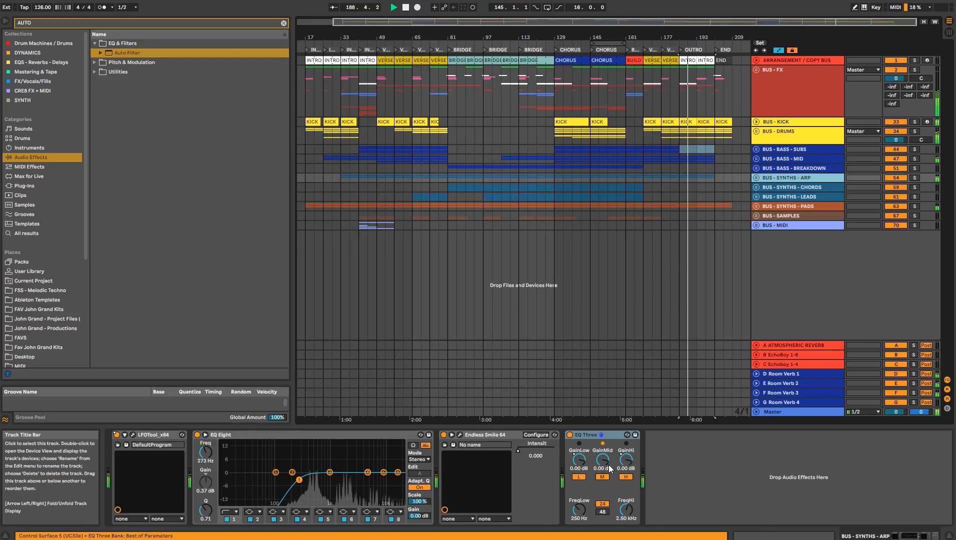
{"action": "left_click", "coordinate": [757, 177]}
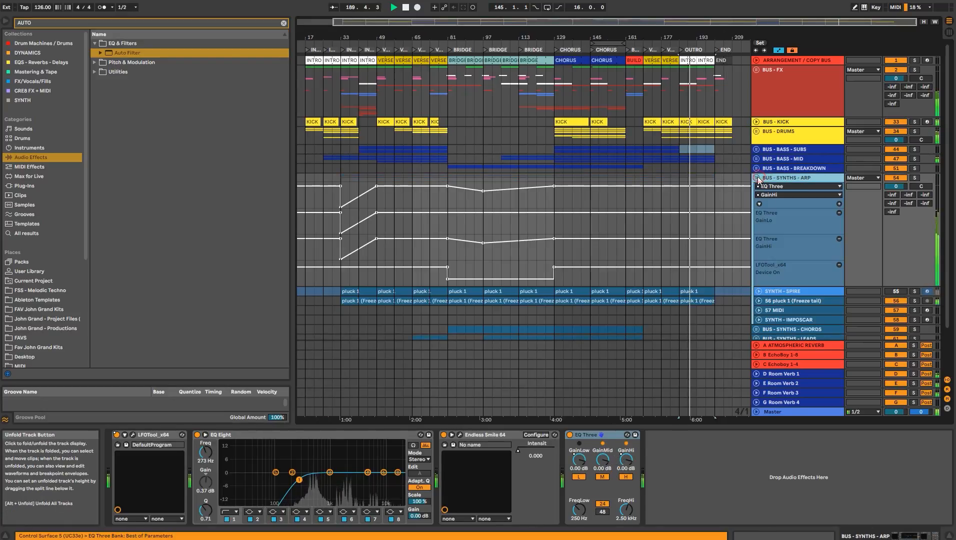
{"action": "right_click", "coordinate": [896, 186]}
{"action": "left_click", "coordinate": [904, 201]}
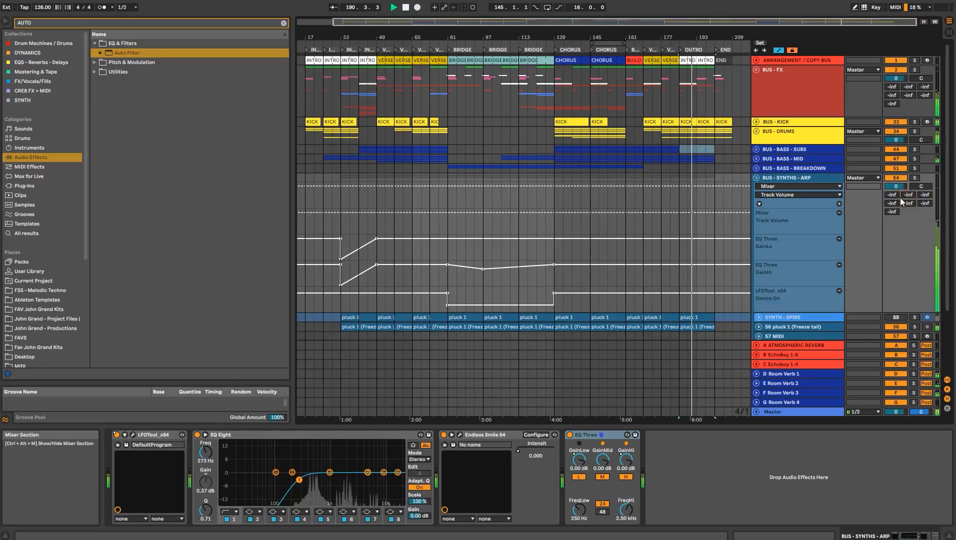
{"action": "left_click", "coordinate": [680, 214]}
{"action": "left_click_drag", "start_coordinate": [716, 214], "coordinate": [715, 224]}
{"action": "key", "text": "a"}
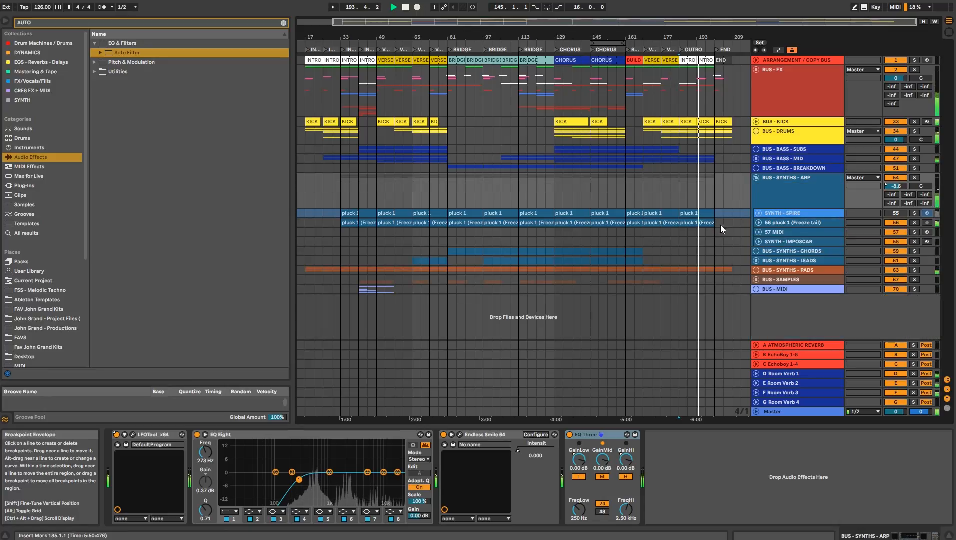
- Automate the BUS - SYNTHS - PADS track volume to fade from 0 dB at bar 185 to about -21 dB at bar 201, and hide automation
{"action": "left_click", "coordinate": [759, 270]}
{"action": "right_click", "coordinate": [896, 279]}
{"action": "left_click", "coordinate": [907, 294]}
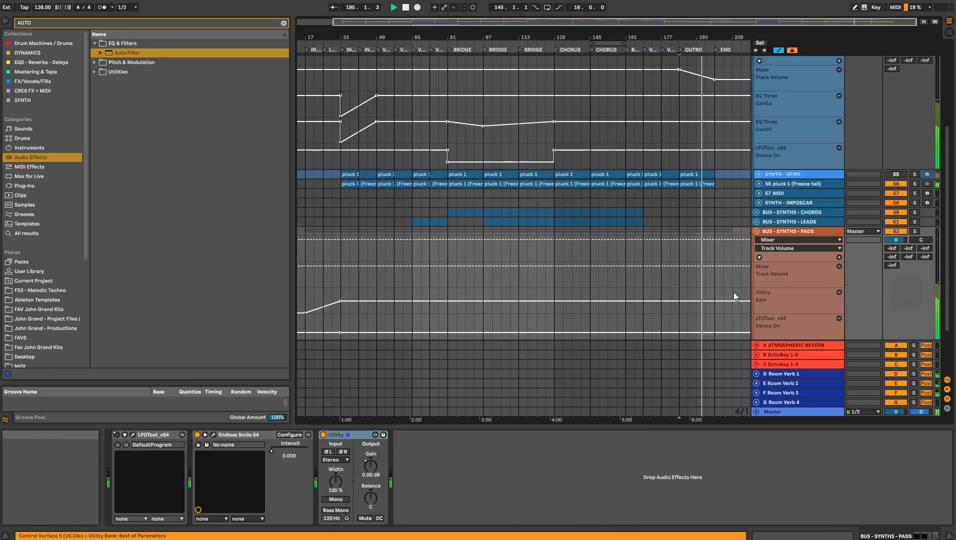
{"action": "left_click", "coordinate": [685, 266]}
{"action": "left_click_drag", "start_coordinate": [716, 266], "coordinate": [714, 277]}
{"action": "key", "text": "a"}
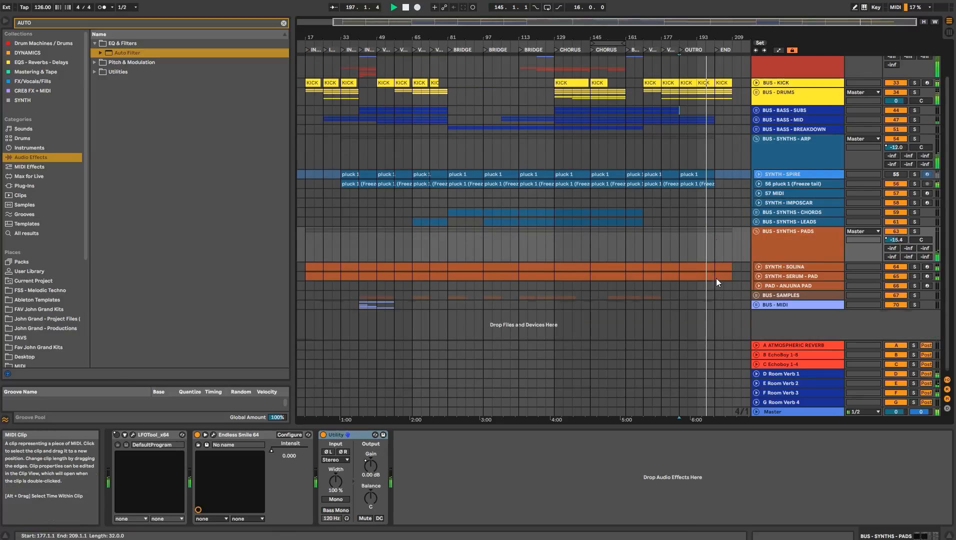
- Expand BUS - DRUMS and delete the TOPS - 1 and OPEN HATS clips in the END section from bar 201
{"action": "left_click", "coordinate": [756, 131]}
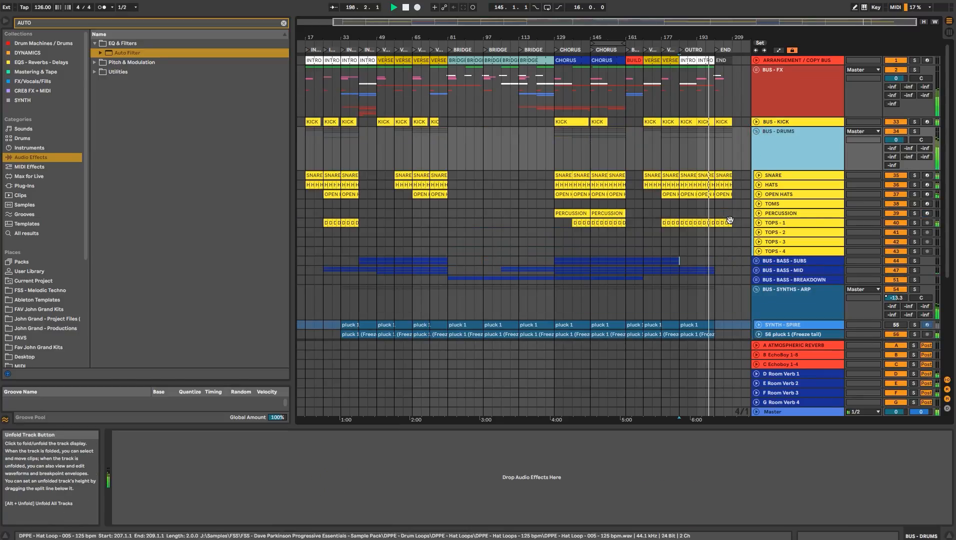
{"action": "left_click_drag", "start_coordinate": [724, 227], "coordinate": [716, 223]}
{"action": "key", "text": "Delete"}
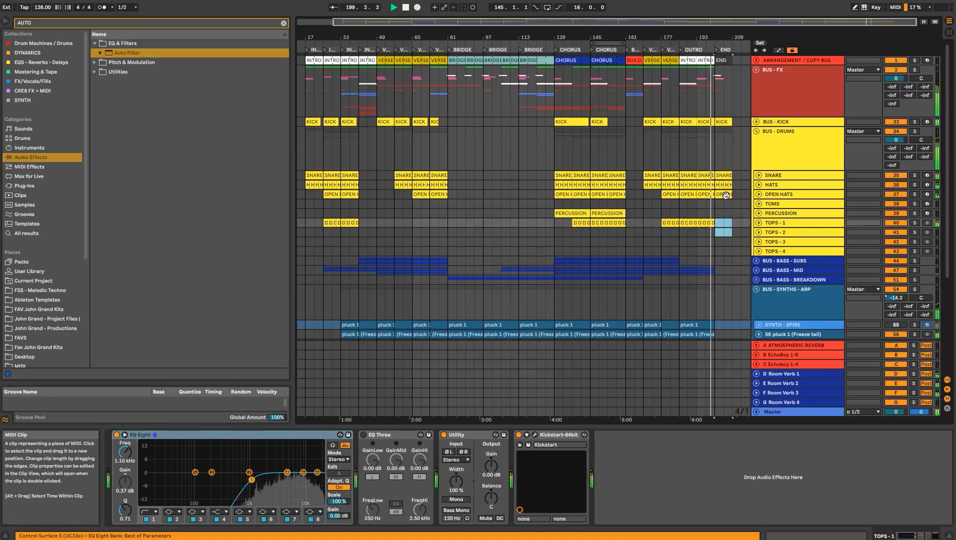
{"action": "left_click", "coordinate": [726, 194]}
{"action": "key", "text": "Delete"}
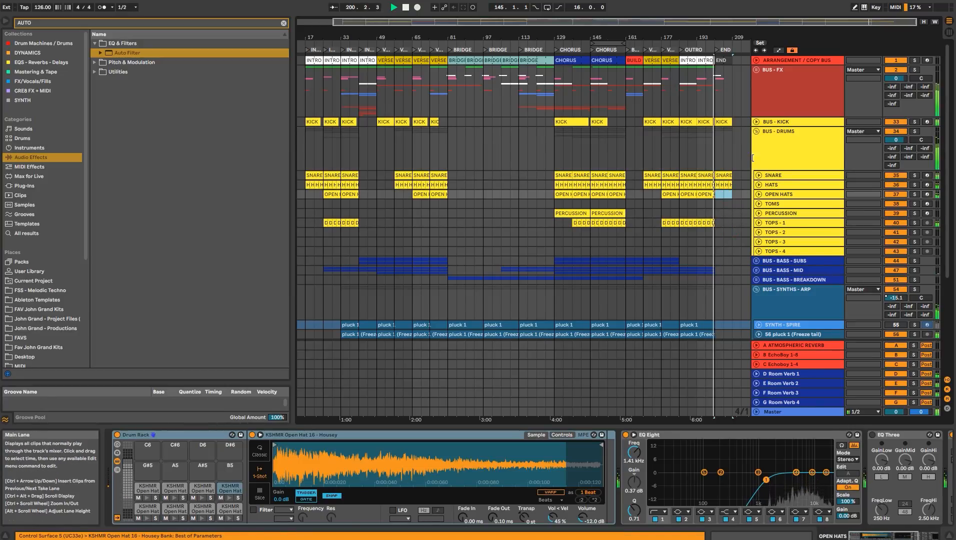
- Duplicate the kick, snare and hats of bars 201–209 to extend the END section to bar 217
{"action": "left_click_drag", "start_coordinate": [731, 38], "coordinate": [719, 55]}
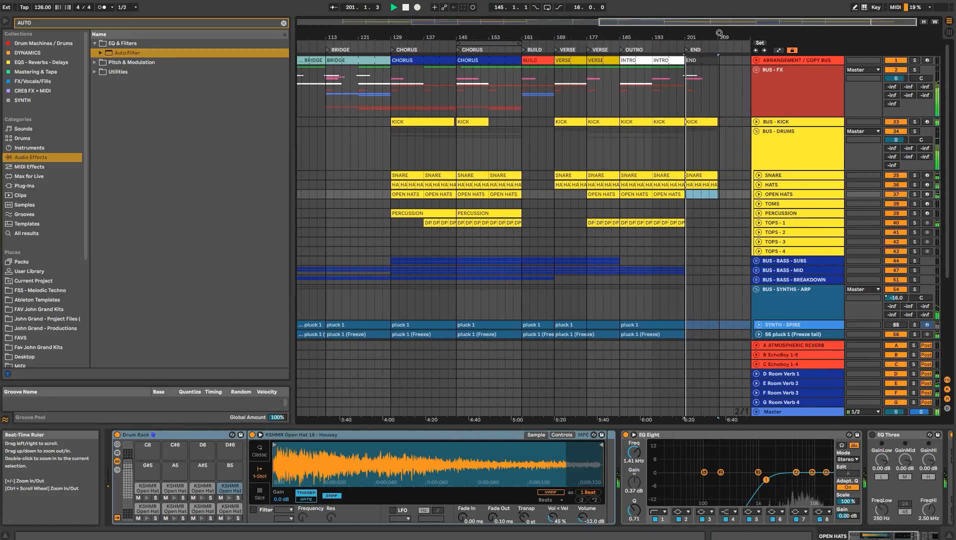
{"action": "left_click", "coordinate": [700, 121]}
{"action": "left_click", "coordinate": [713, 183], "text": "shift"}
{"action": "key", "text": "ctrl+d"}
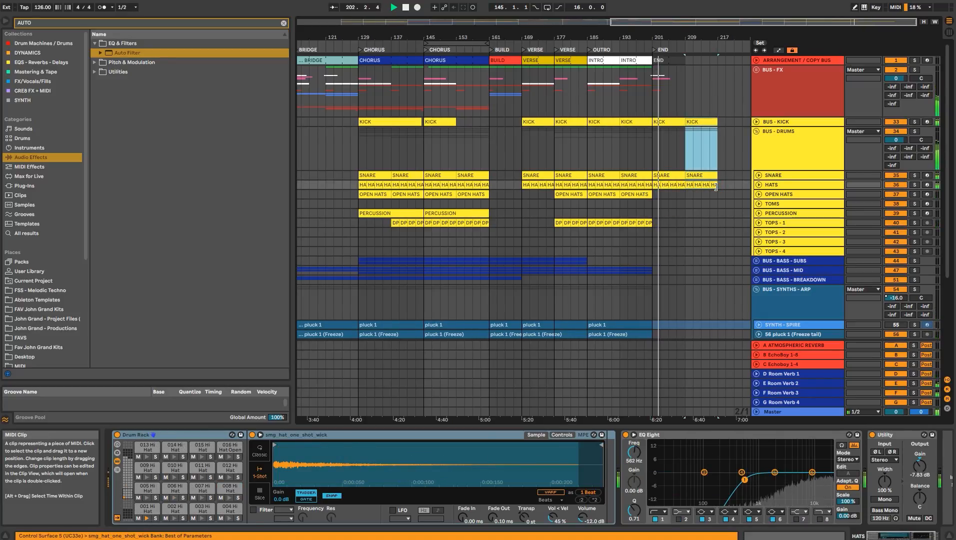
- Add a lower BUS - SYNTHS - PADS track volume breakpoint at bar 209 to fade the pads out, and hide automation
{"action": "scroll", "coordinate": [731, 187], "scroll_direction": "down", "scroll_amount": 5}
{"action": "left_click", "coordinate": [777, 239]}
{"action": "key", "text": "a"}
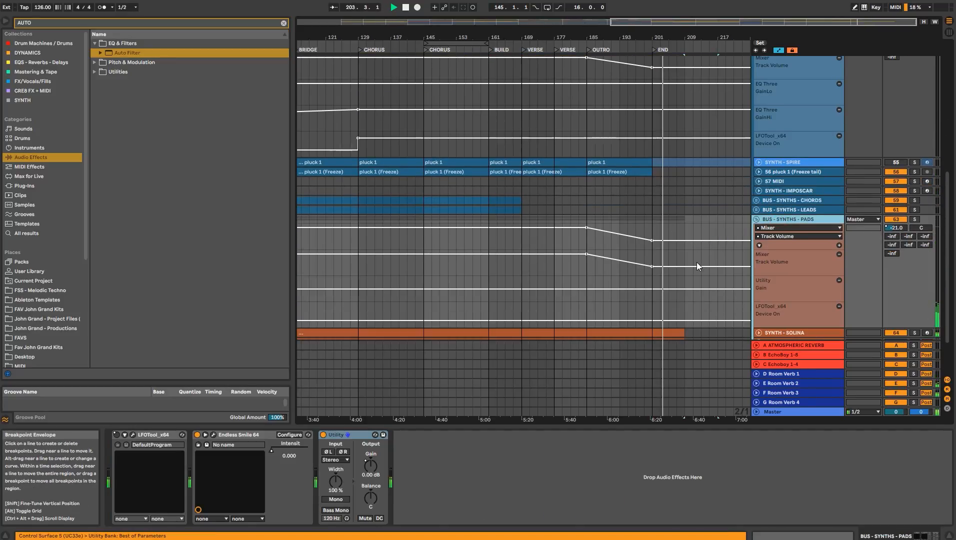
{"action": "left_click_drag", "start_coordinate": [685, 267], "coordinate": [684, 272]}
{"action": "key", "text": "a"}
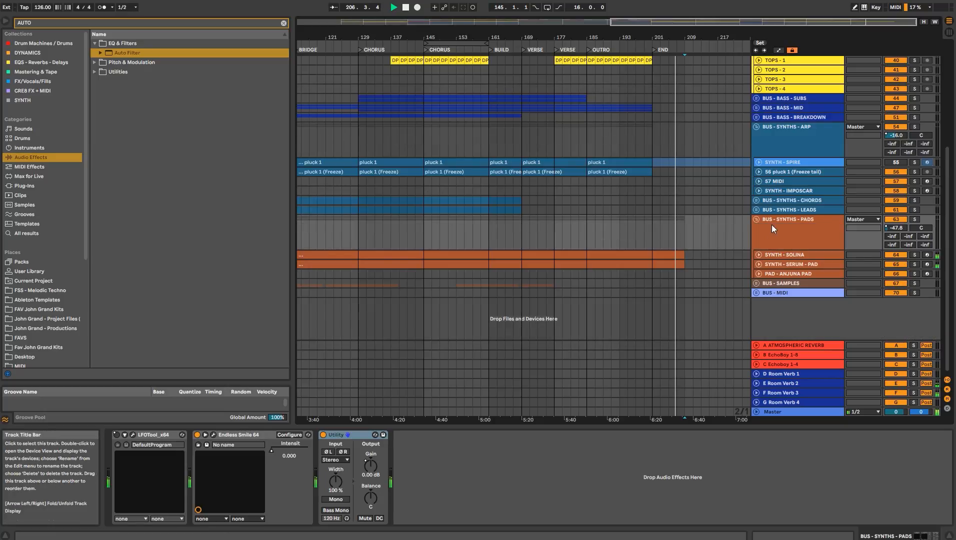
- Collapse all group tracks and display the whole arrangement
{"action": "key", "text": "alt+u"}
{"action": "left_click_drag", "start_coordinate": [671, 38], "coordinate": [672, 29]}
{"action": "left_click", "coordinate": [732, 135]}
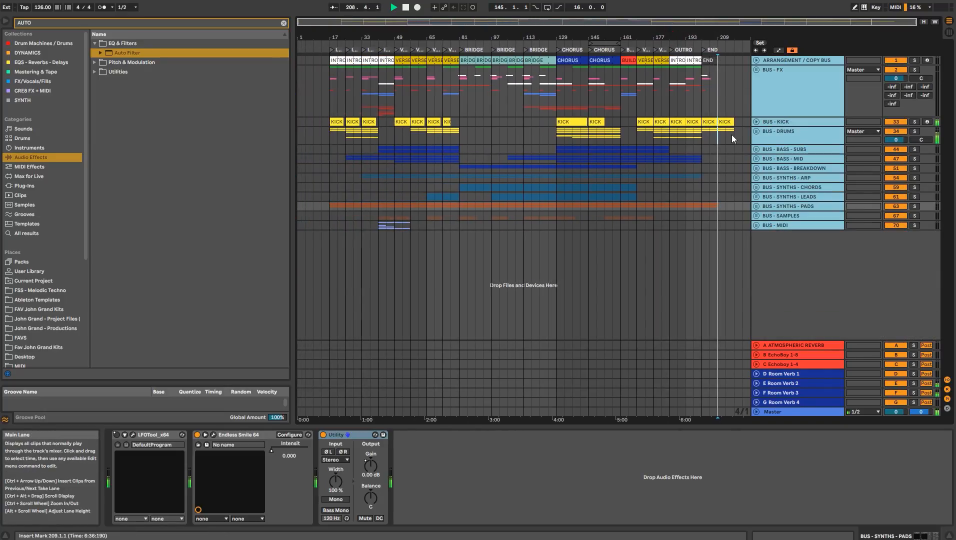
- Stop playback, select the BUS - FX group from bar 17 to bar 205 and review the effect tracks inside it
{"action": "key", "text": "space"}
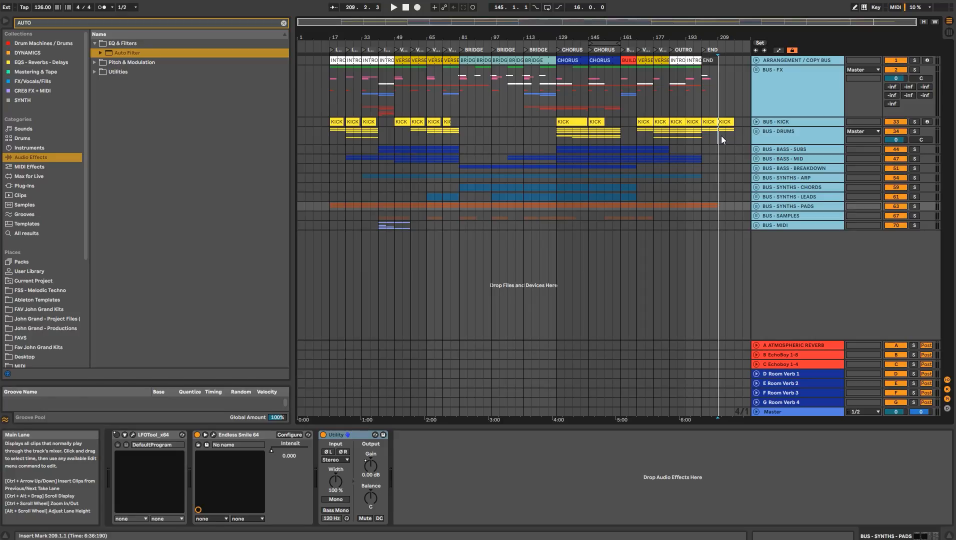
{"action": "left_click", "coordinate": [338, 66]}
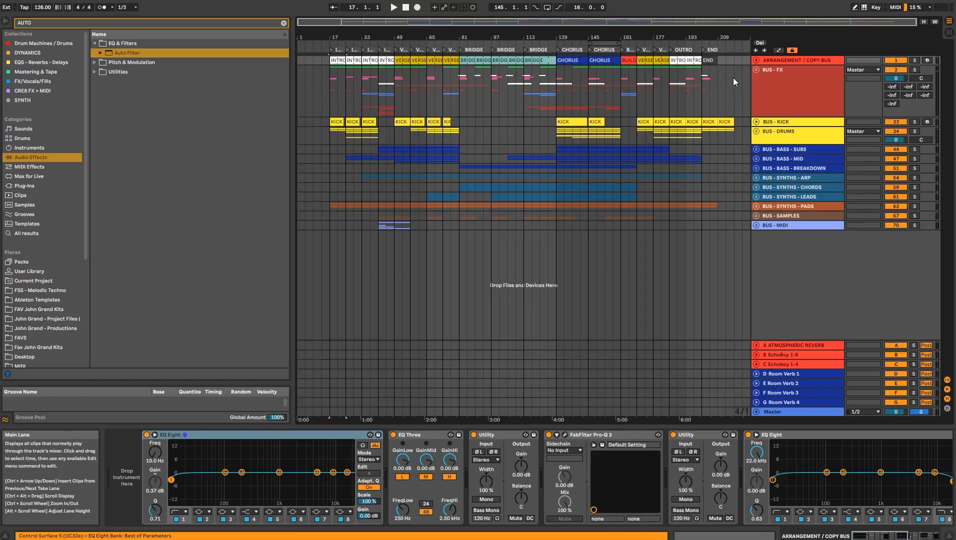
{"action": "left_click_drag", "start_coordinate": [333, 73], "coordinate": [730, 71]}
{"action": "left_click_drag", "start_coordinate": [323, 77], "coordinate": [710, 76]}
{"action": "left_click", "coordinate": [755, 69]}
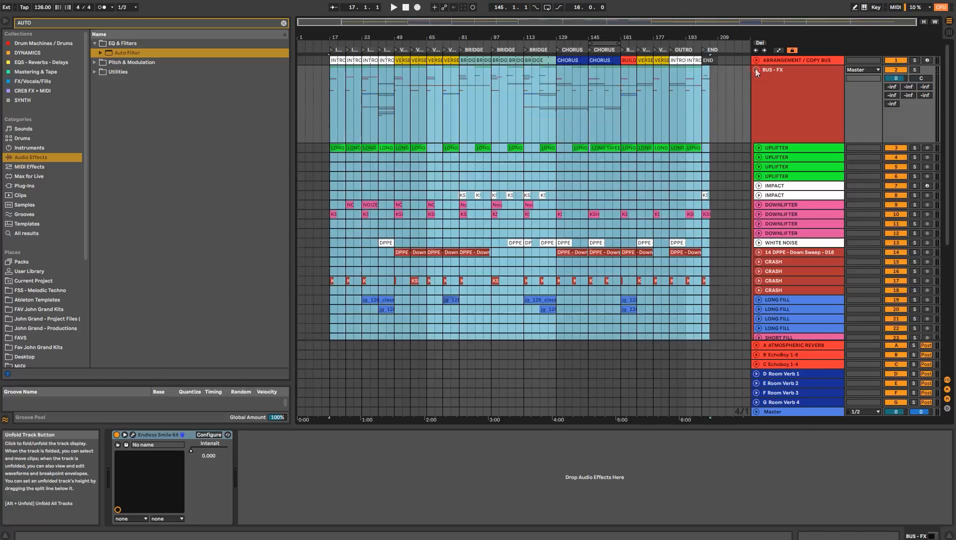
{"action": "left_click", "coordinate": [756, 70]}
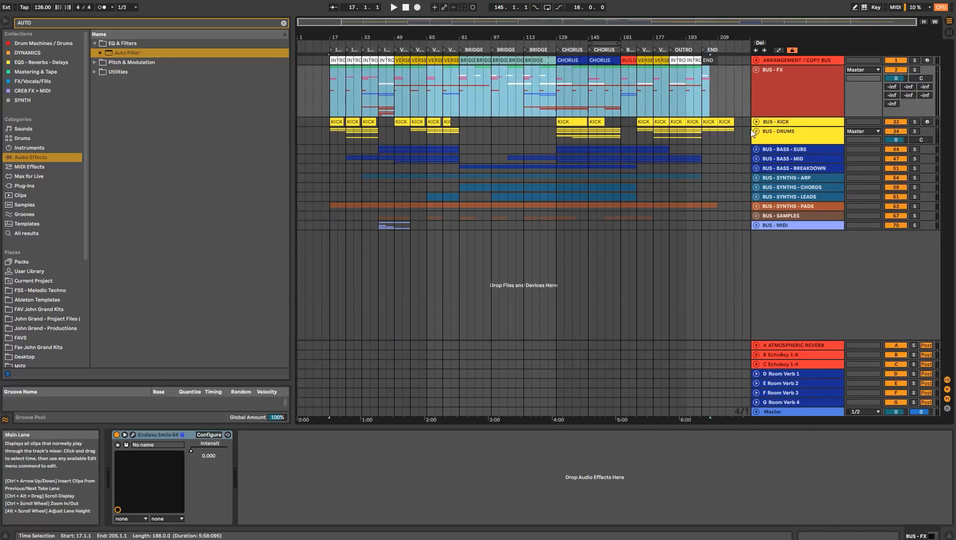
- Review the tracks inside each bass, synth and samples group, from BUS - BASS - SUBS to BUS - SAMPLES, collapsing each group again
{"action": "left_click", "coordinate": [765, 149]}
{"action": "left_click", "coordinate": [756, 150]}
{"action": "left_click", "coordinate": [756, 149]}
{"action": "left_click", "coordinate": [758, 159]}
{"action": "left_click", "coordinate": [758, 159]}
{"action": "left_click", "coordinate": [756, 169]}
{"action": "left_click", "coordinate": [756, 170]}
{"action": "left_click", "coordinate": [754, 178]}
{"action": "left_click", "coordinate": [755, 178]}
{"action": "left_click", "coordinate": [757, 188]}
{"action": "left_click", "coordinate": [756, 188]}
{"action": "left_click", "coordinate": [757, 197]}
{"action": "left_click", "coordinate": [757, 197]}
{"action": "left_click", "coordinate": [755, 205]}
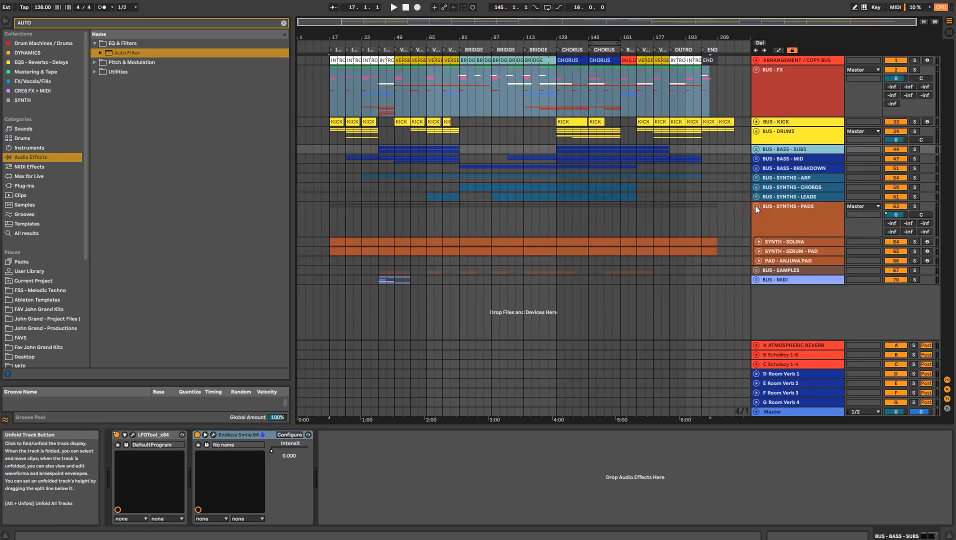
{"action": "left_click", "coordinate": [755, 206]}
{"action": "left_click", "coordinate": [755, 216]}
{"action": "left_click", "coordinate": [755, 216]}
- Expand BUS - MIDI, fold its MIDI tracks 71 to 75 to minimum height, and collapse the group
{"action": "left_click", "coordinate": [756, 225]}
{"action": "left_click", "coordinate": [756, 225]}
{"action": "left_click", "coordinate": [757, 226]}
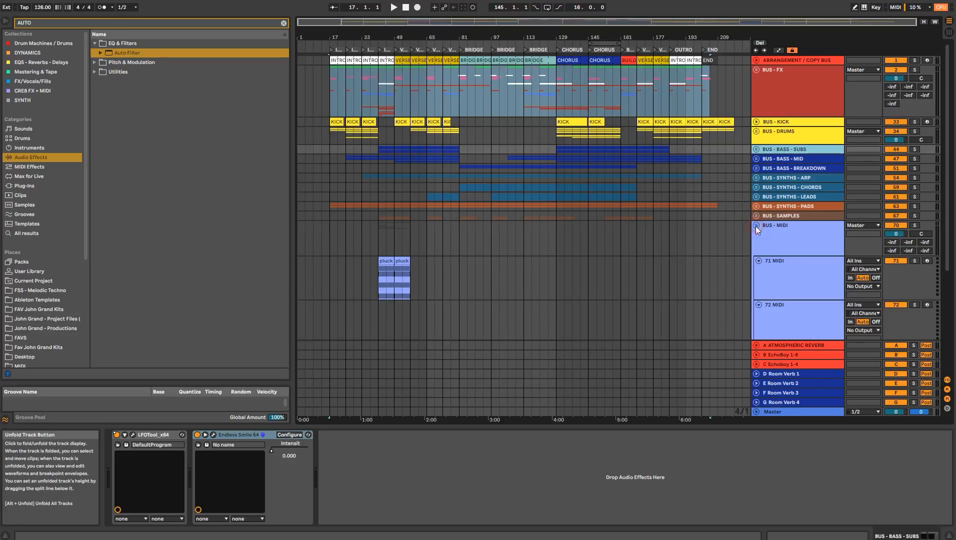
{"action": "left_click", "coordinate": [758, 261]}
{"action": "left_click", "coordinate": [757, 270]}
{"action": "left_click", "coordinate": [759, 279]}
{"action": "left_click", "coordinate": [759, 289]}
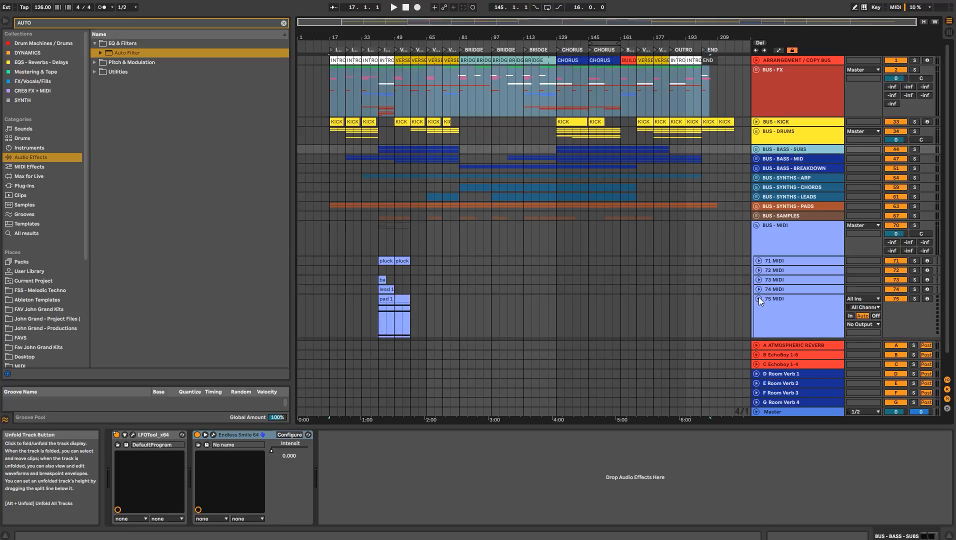
{"action": "left_click", "coordinate": [759, 299]}
{"action": "left_click", "coordinate": [756, 225]}
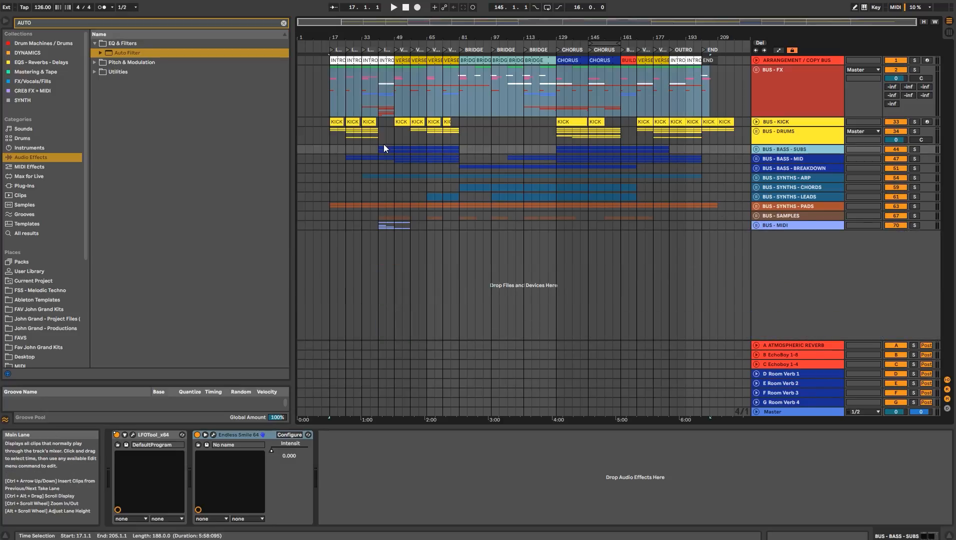
- Select bars 49 to 81 of the BUS - BASS - SUBS group
{"action": "left_click_drag", "start_coordinate": [394, 145], "coordinate": [459, 148]}
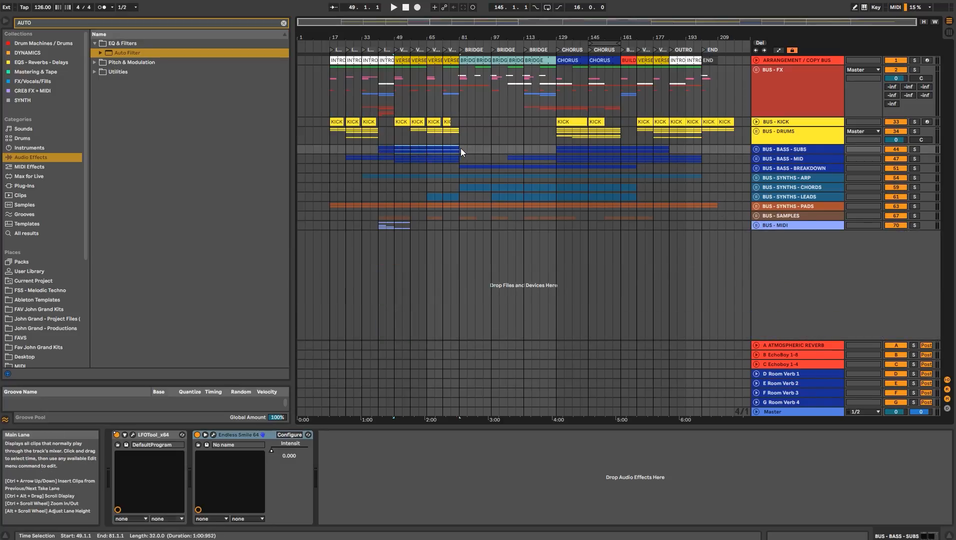